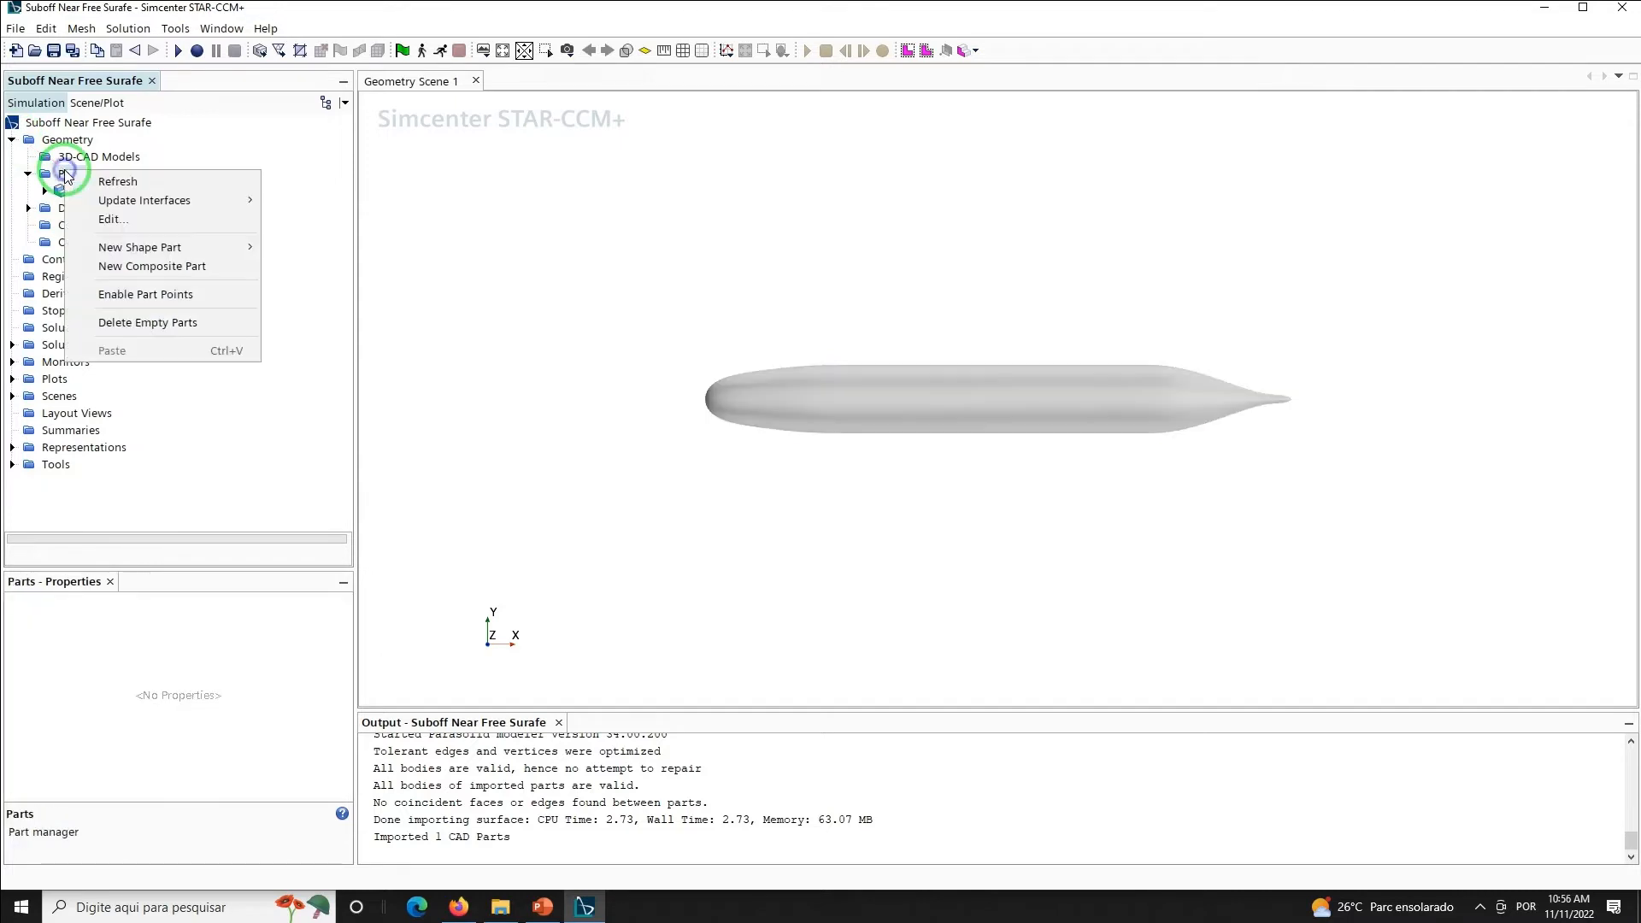
Start a new block shape part and set Corner 1 to X -10.198 m, Y 0 m, Z -5.08 m
left_click(170, 248)
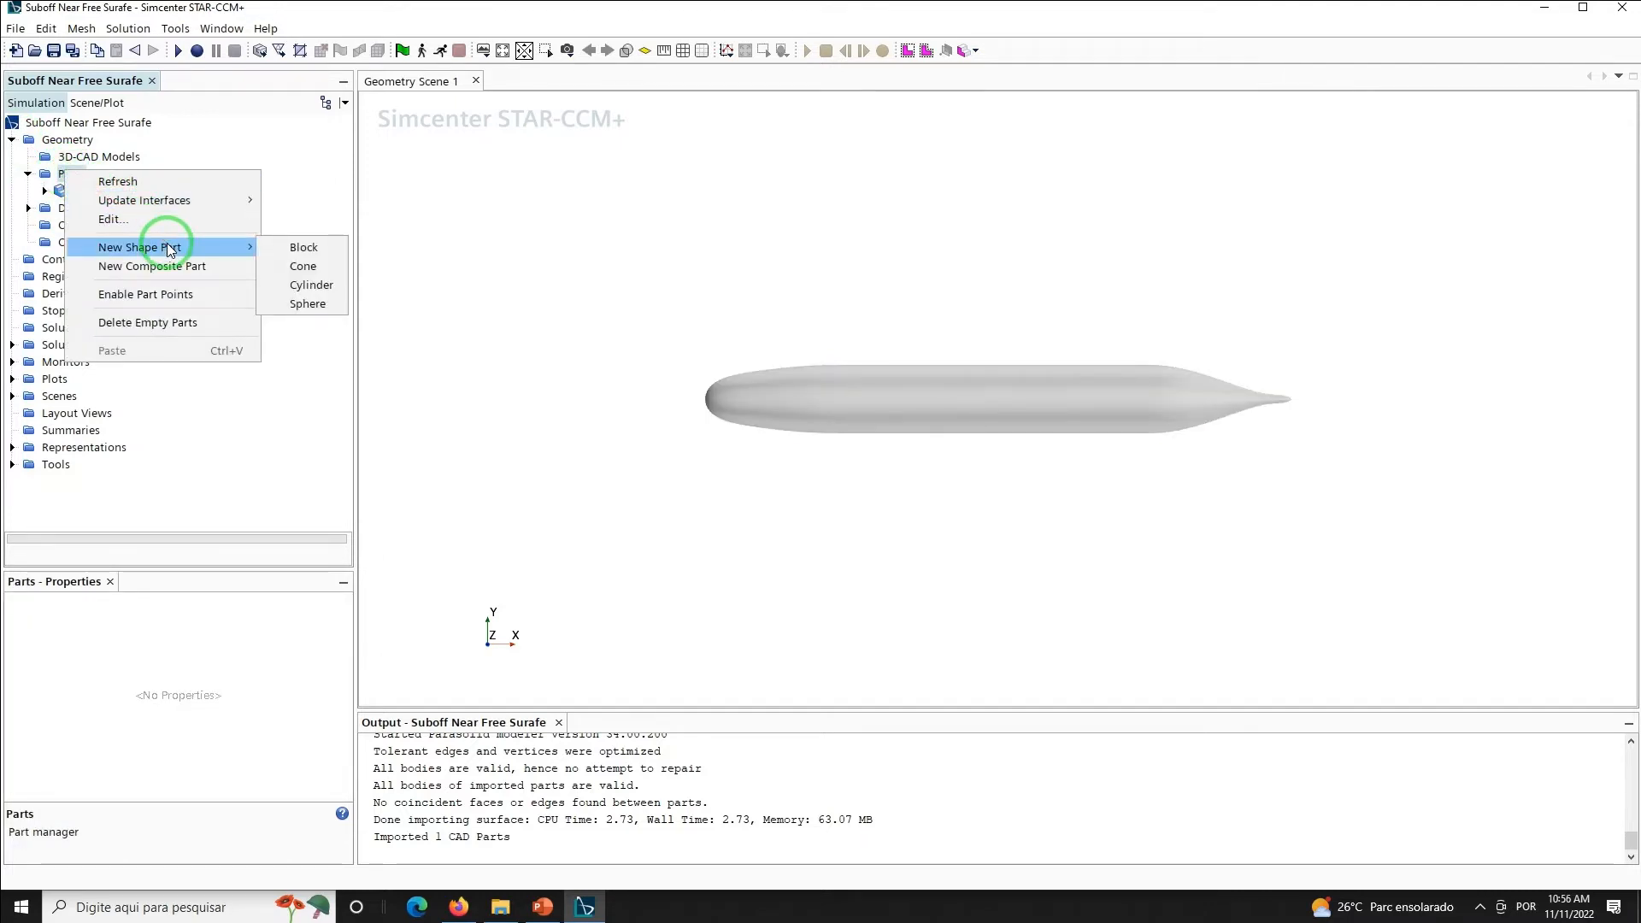
left_click(308, 247)
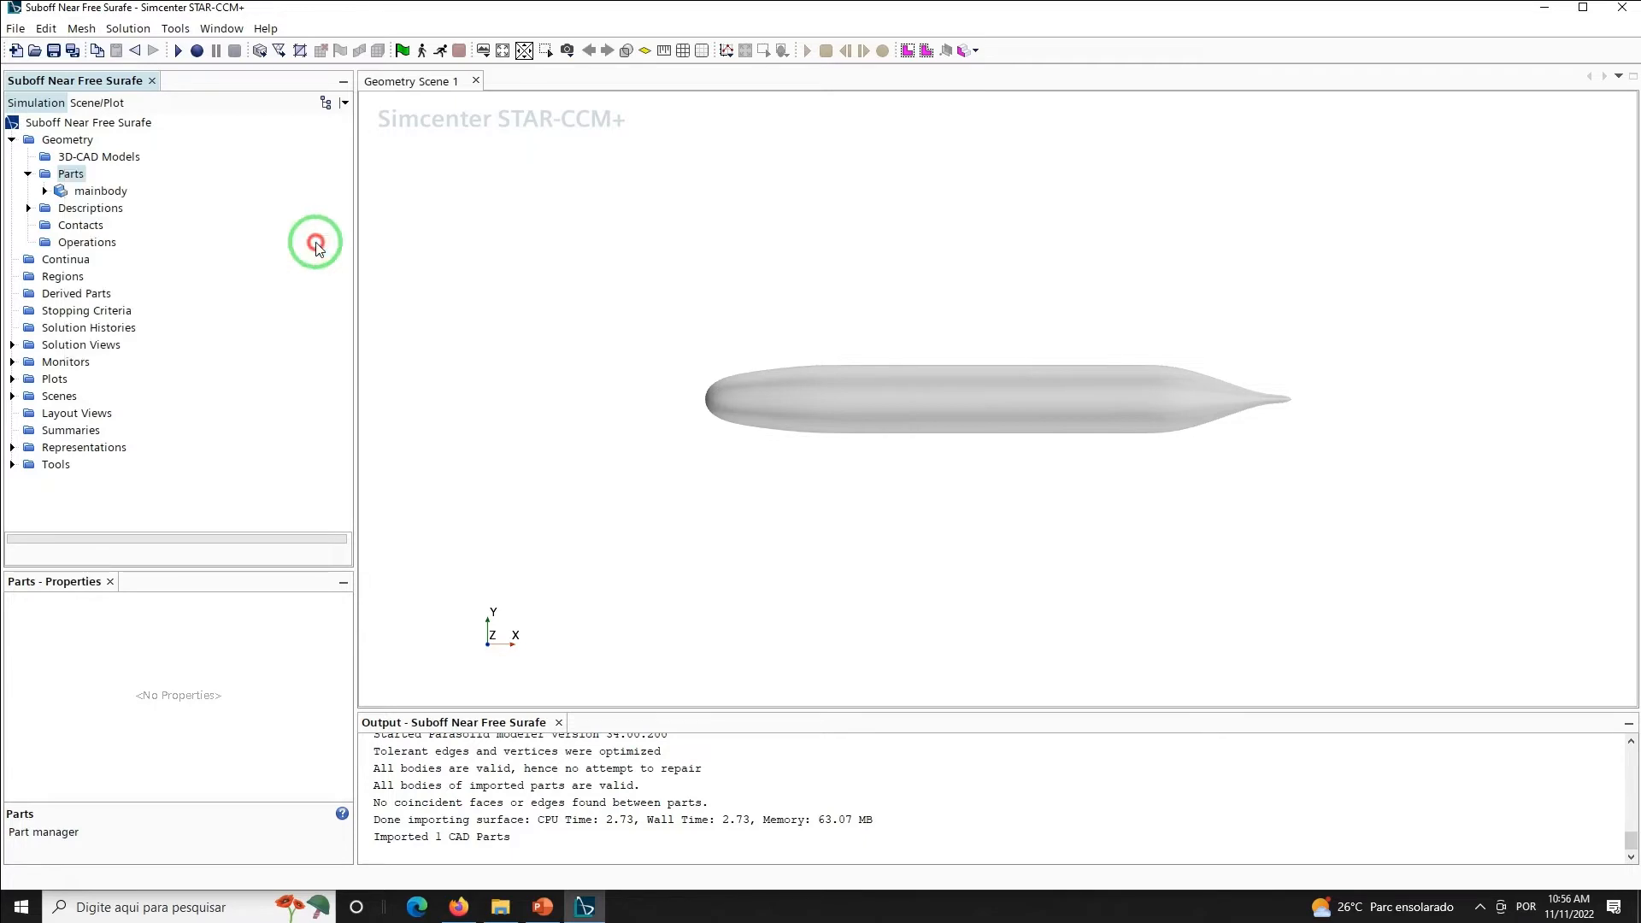
double_click(63, 217)
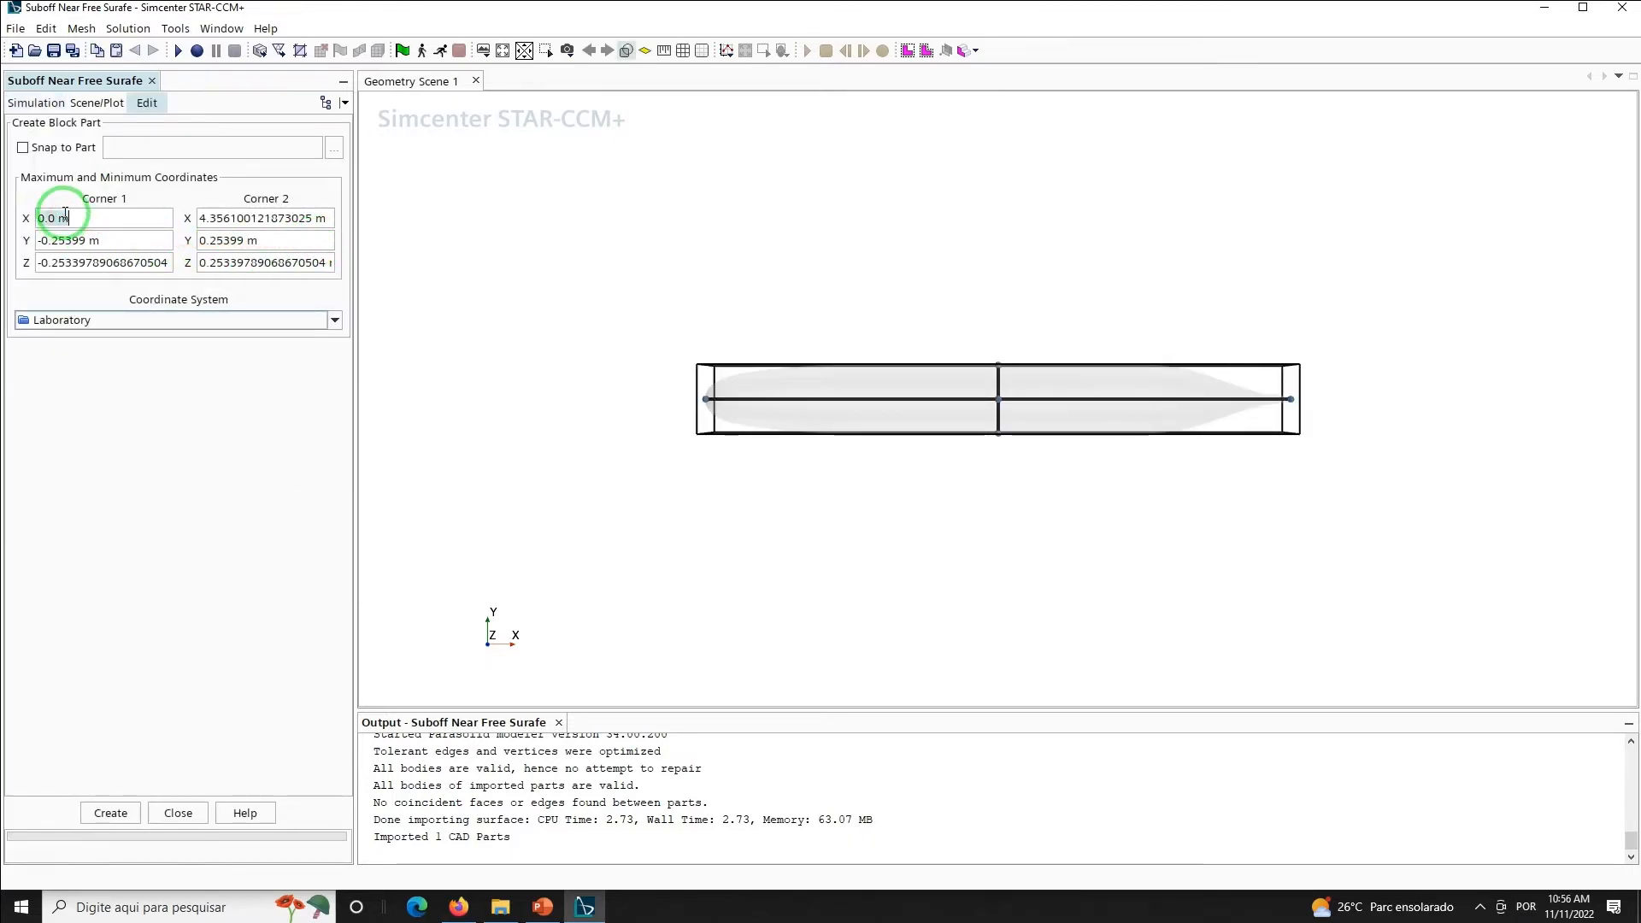
type("-10.")
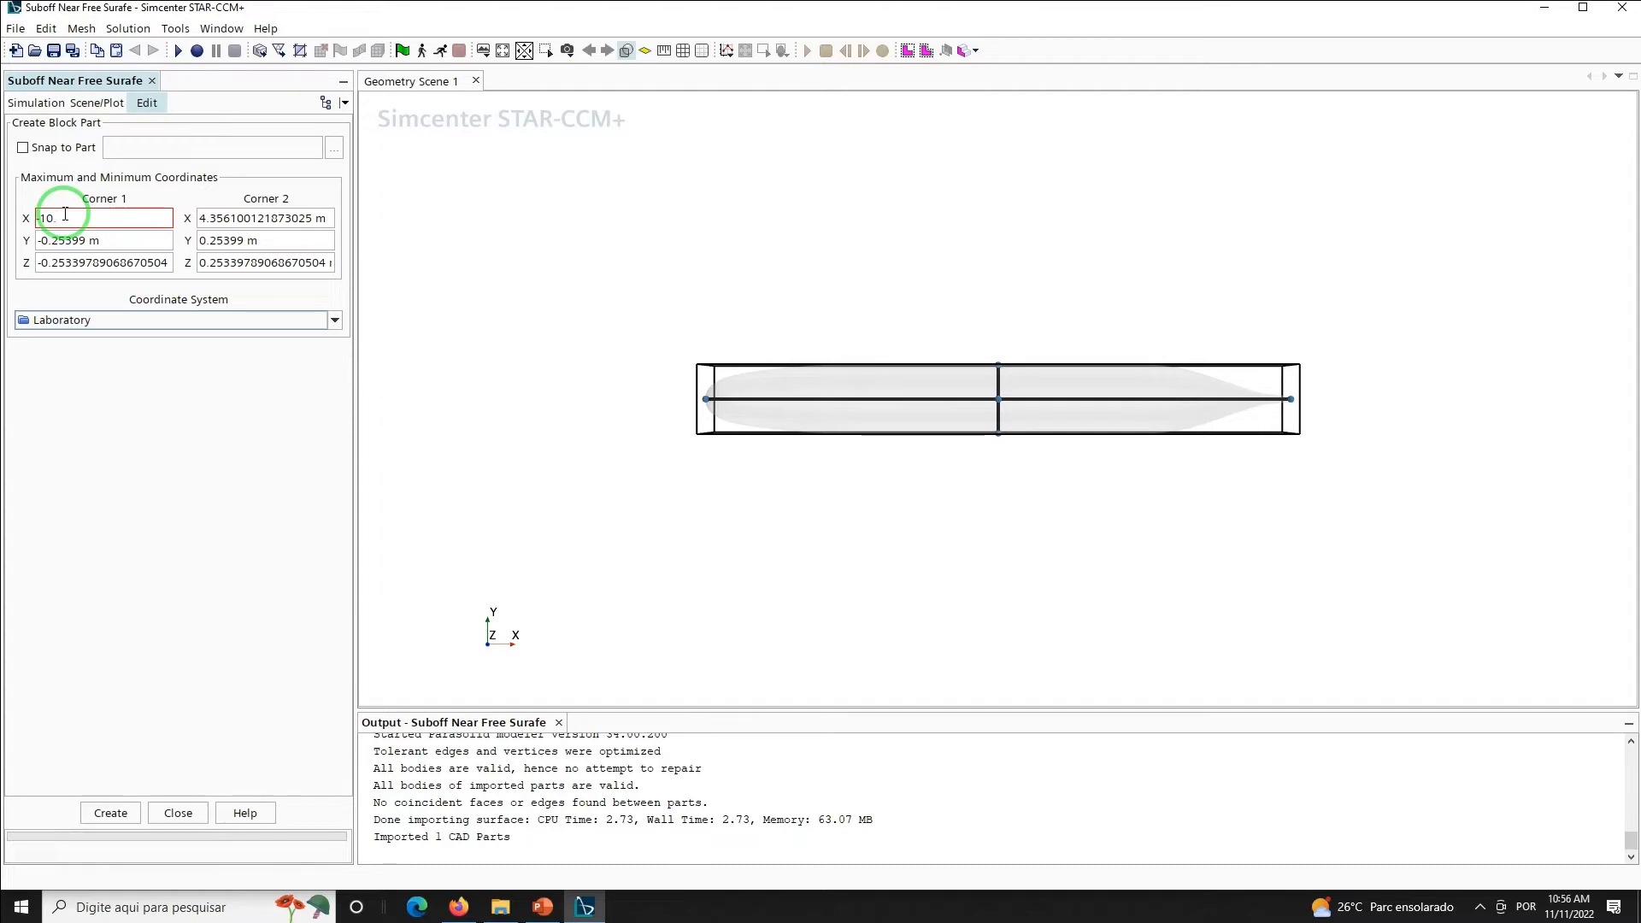
type("1")
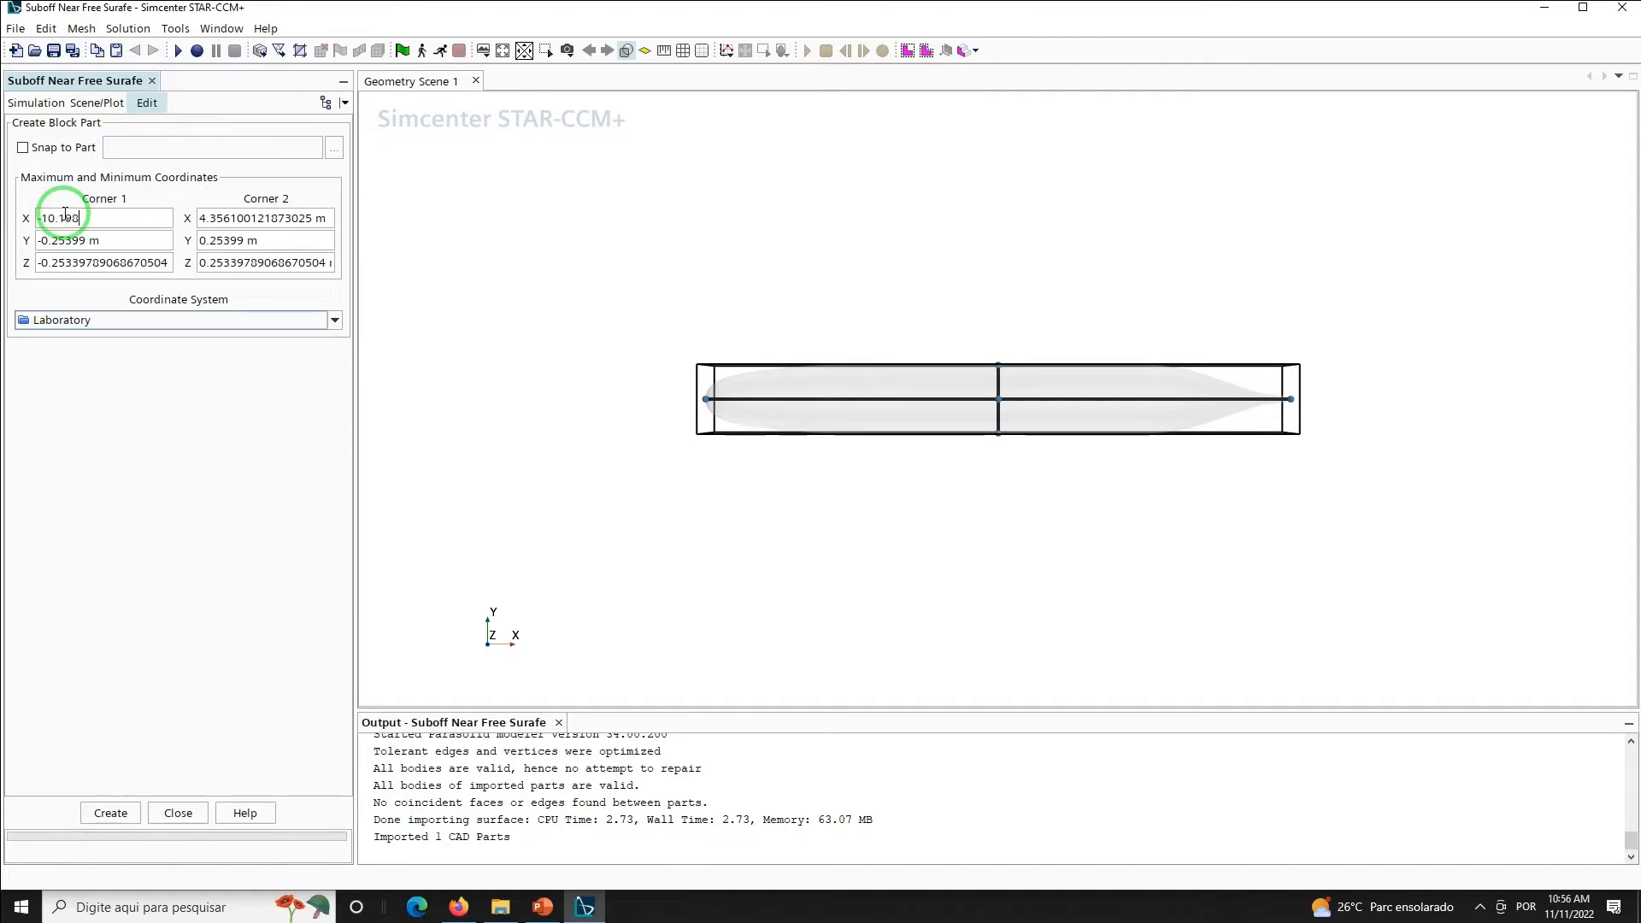
type("98")
key("Return")
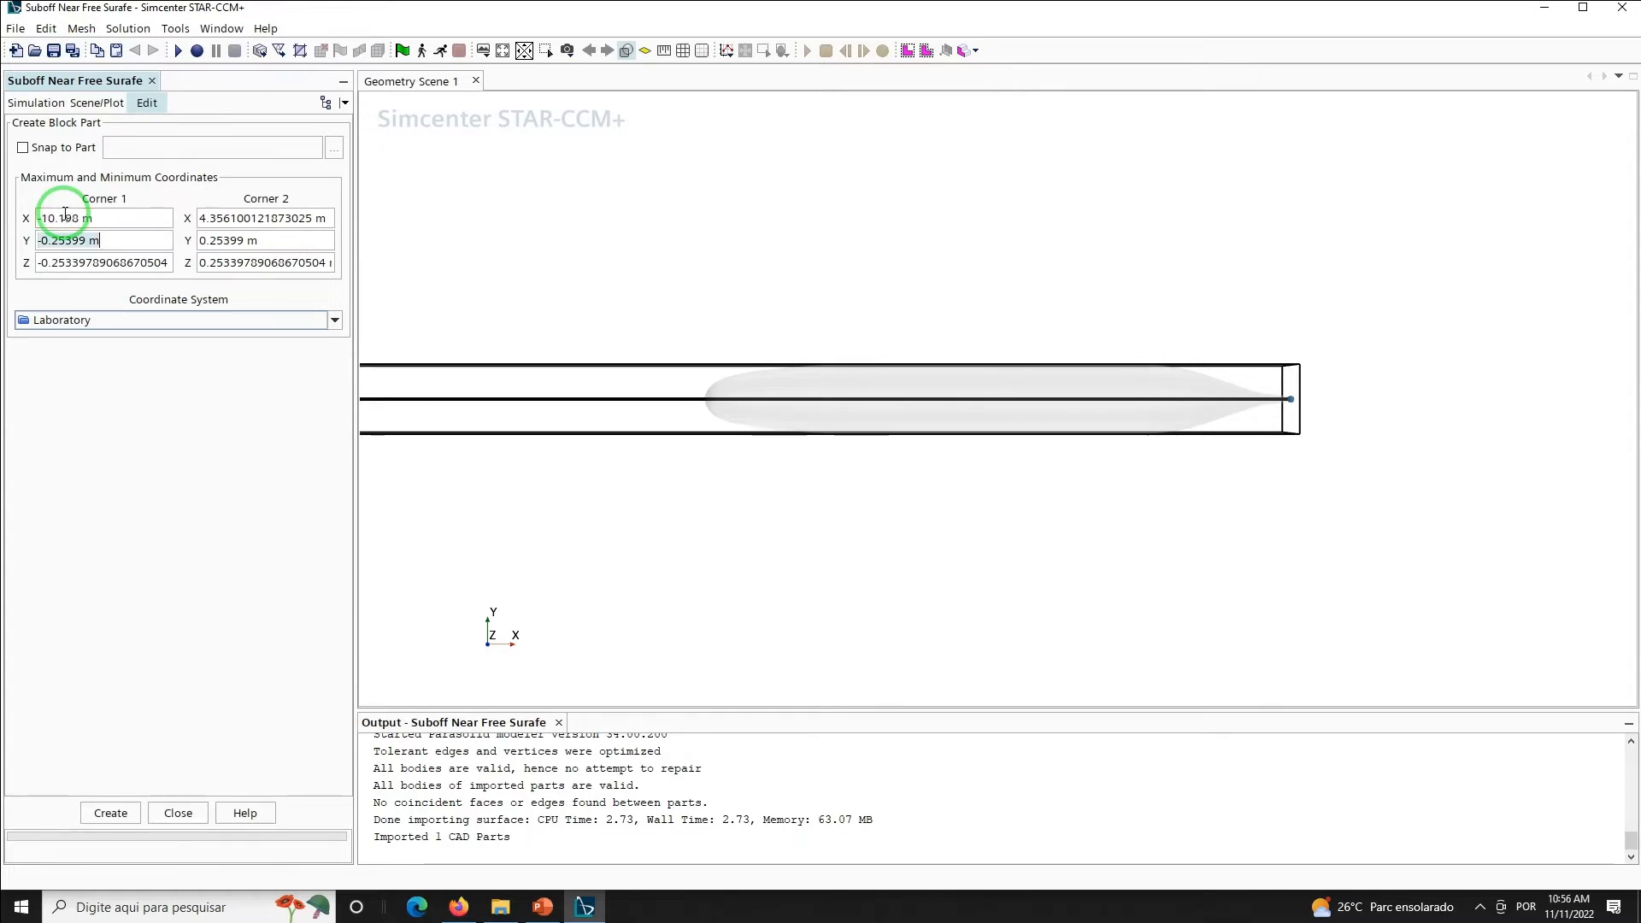
type("0")
key("Return")
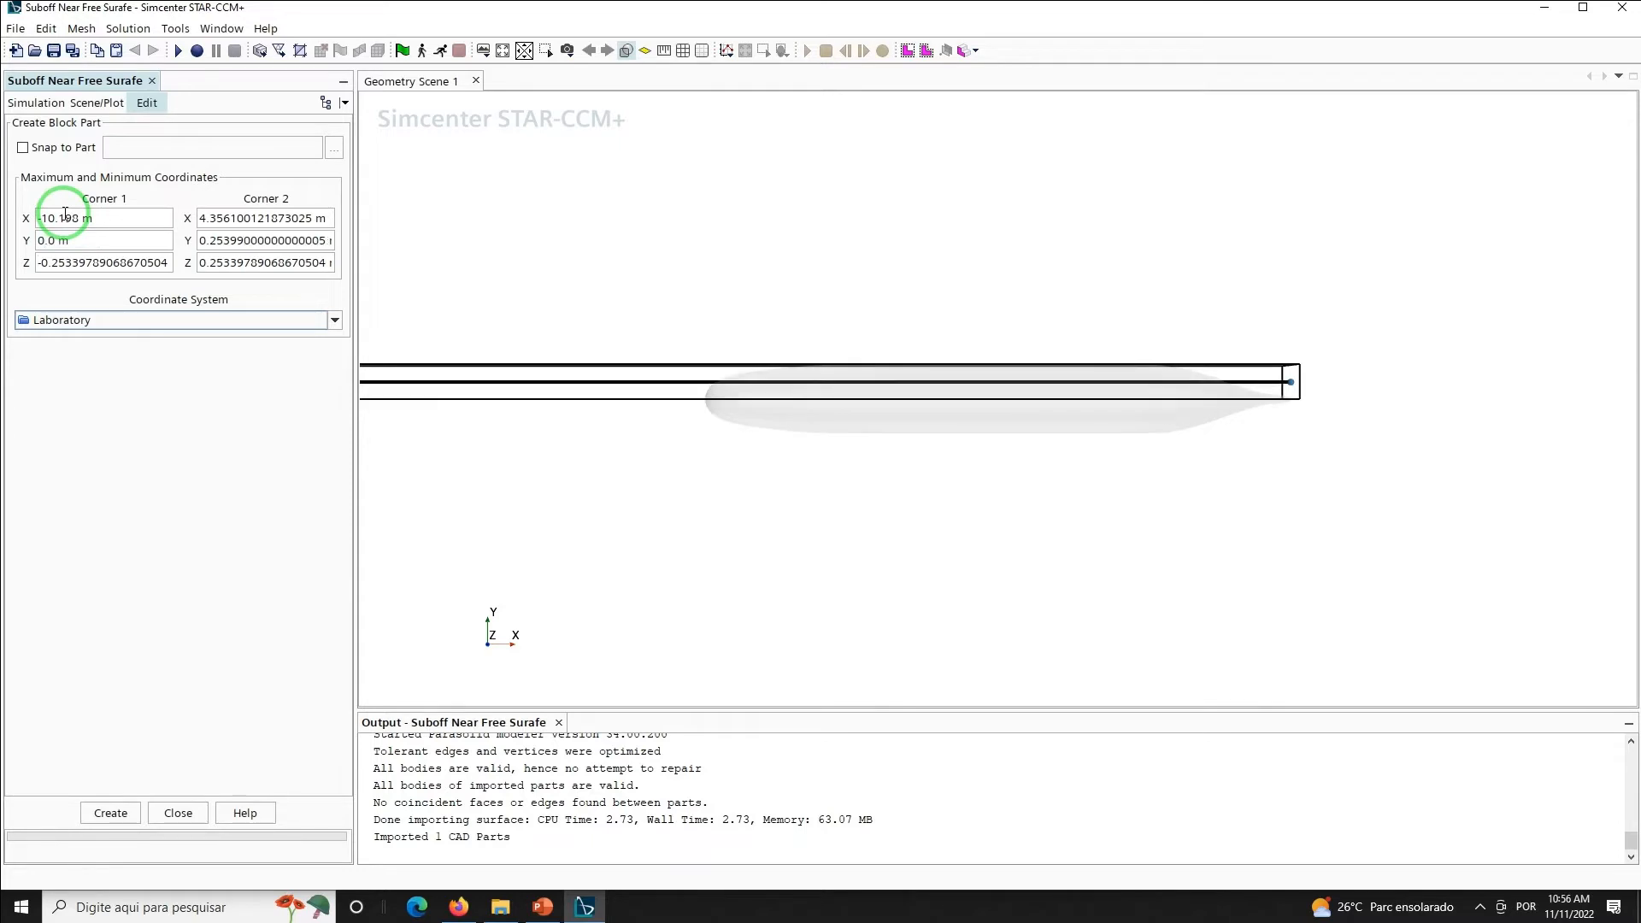
type("-5")
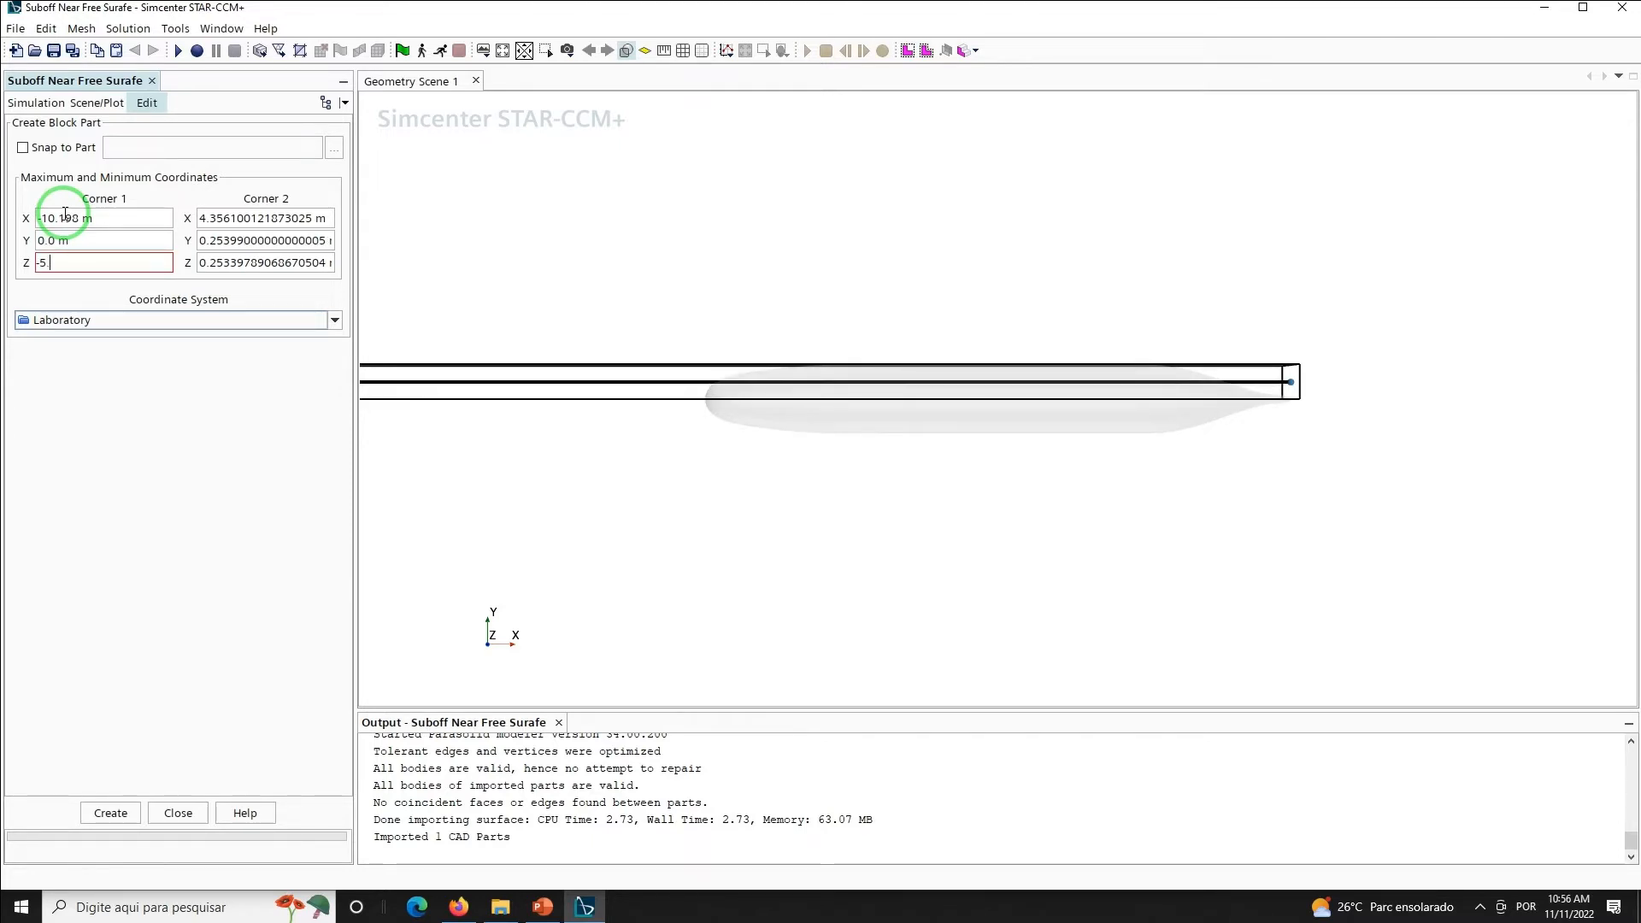
type(".00")
key("Tab")
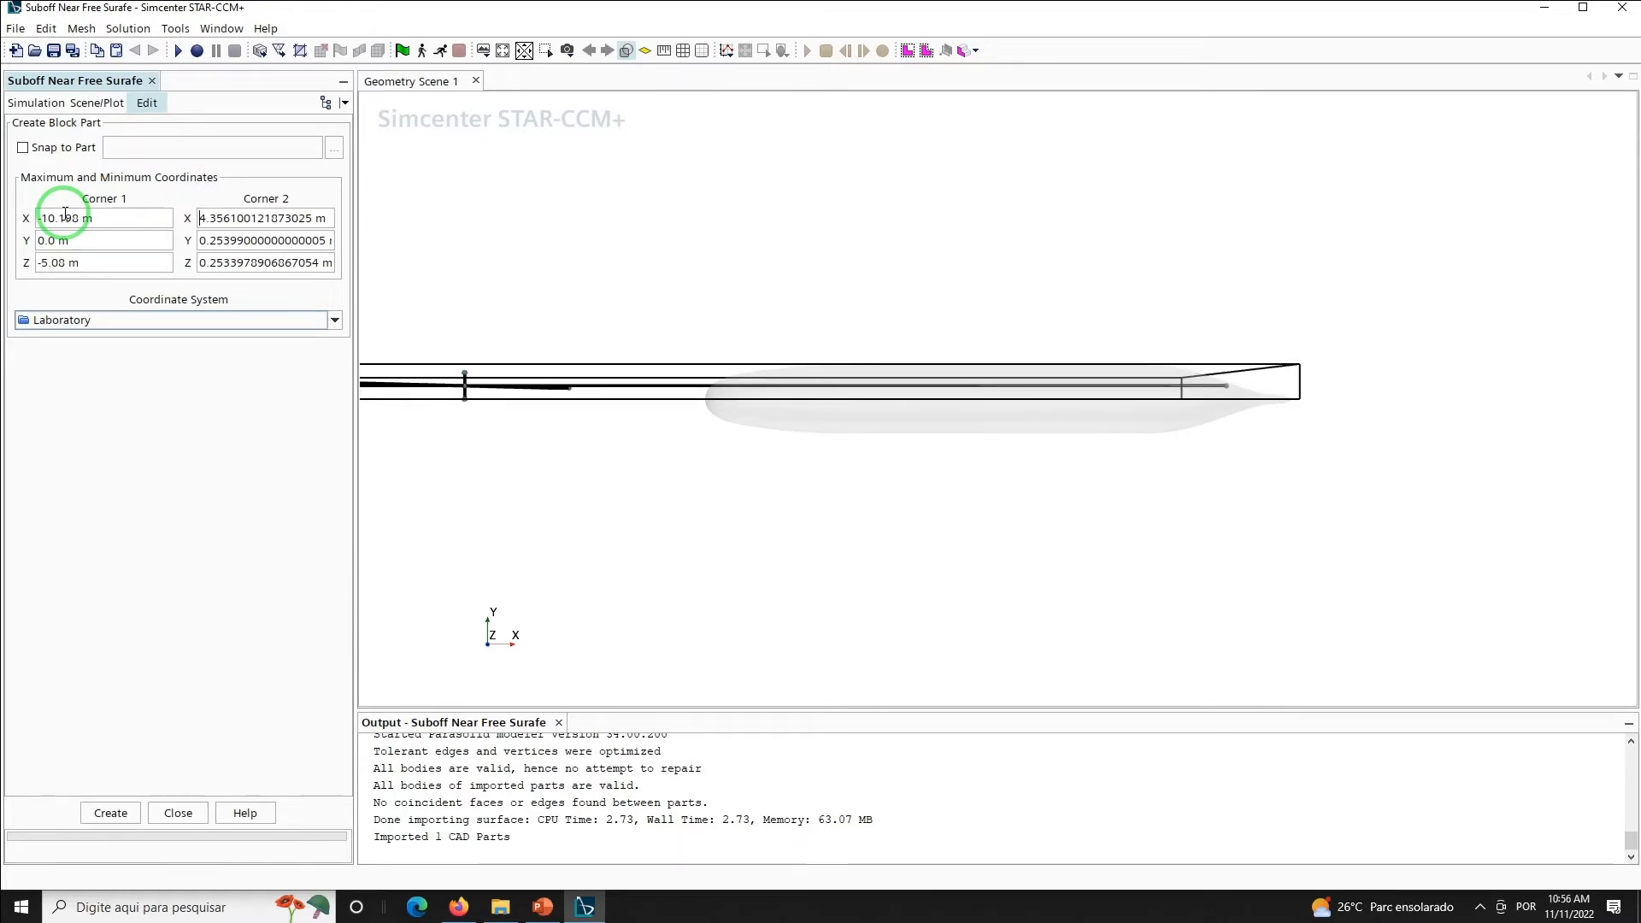
Set the block's Corner 2 to X 31.978 m, Y 10.198 m, Z 5.08 m and create the part
key("ctrl+a")
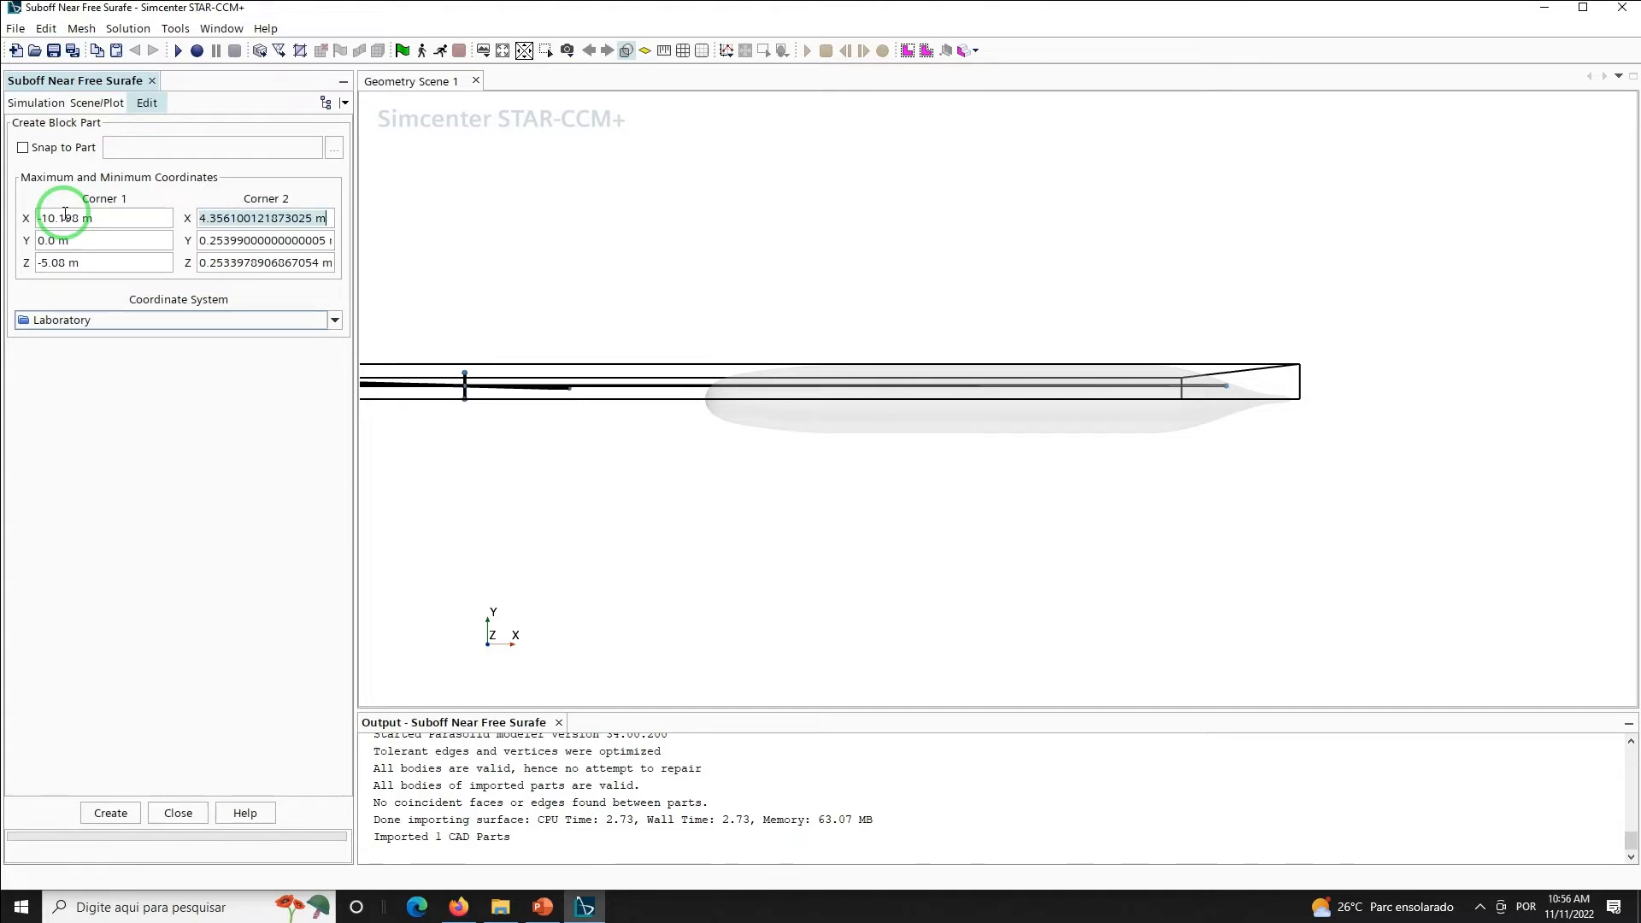
type("3")
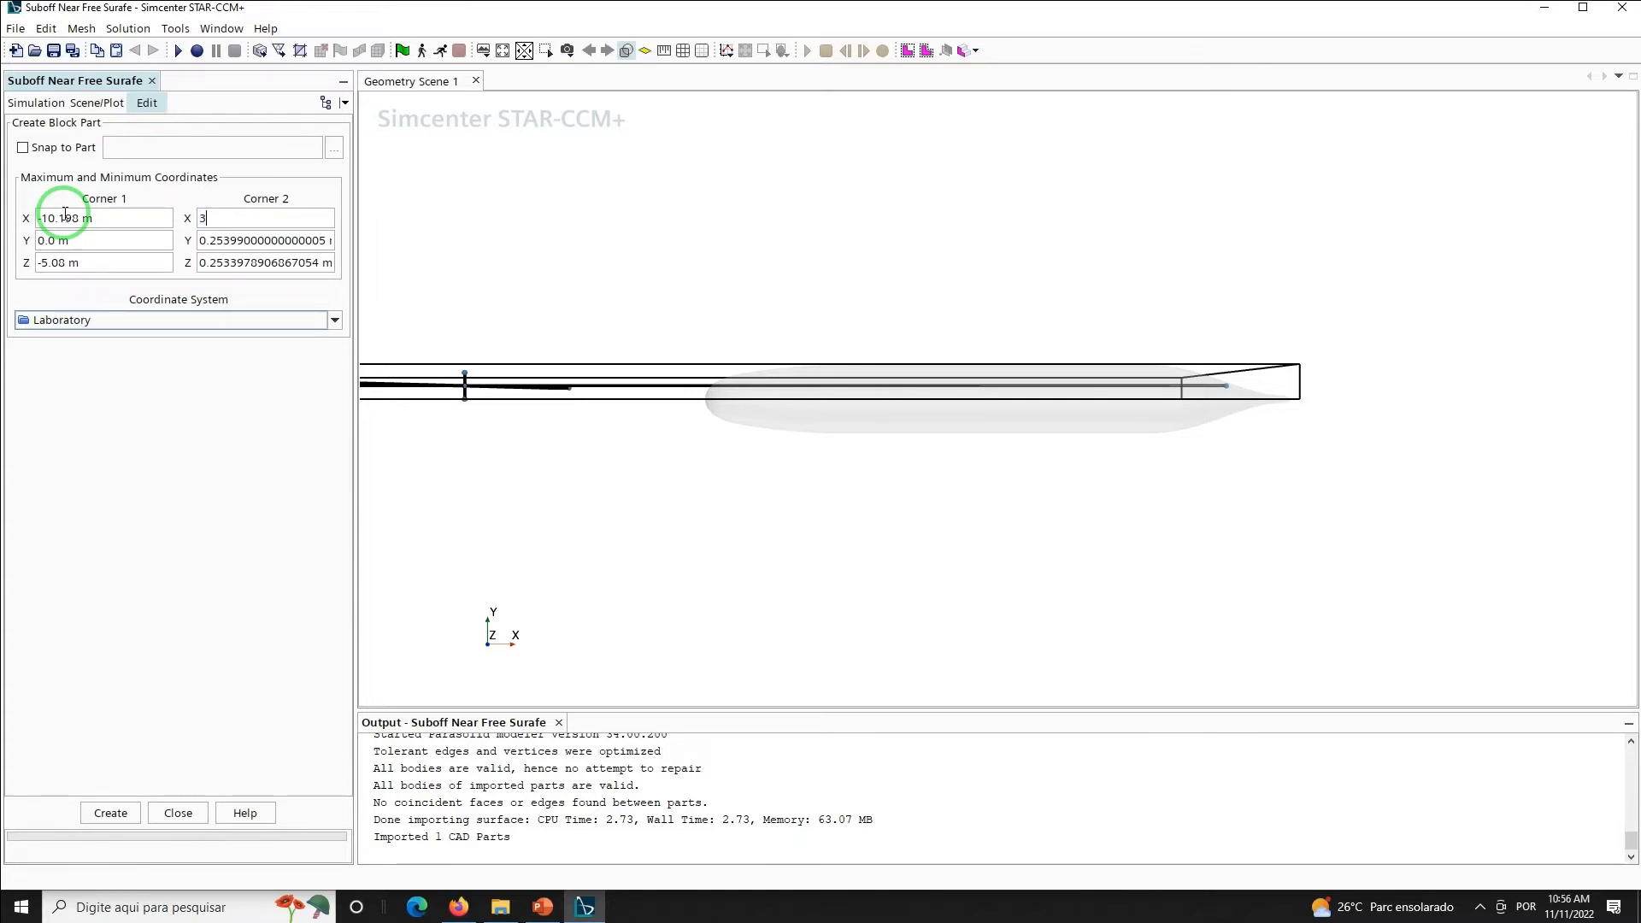
type("1.")
type("9")
type("70")
key("Return")
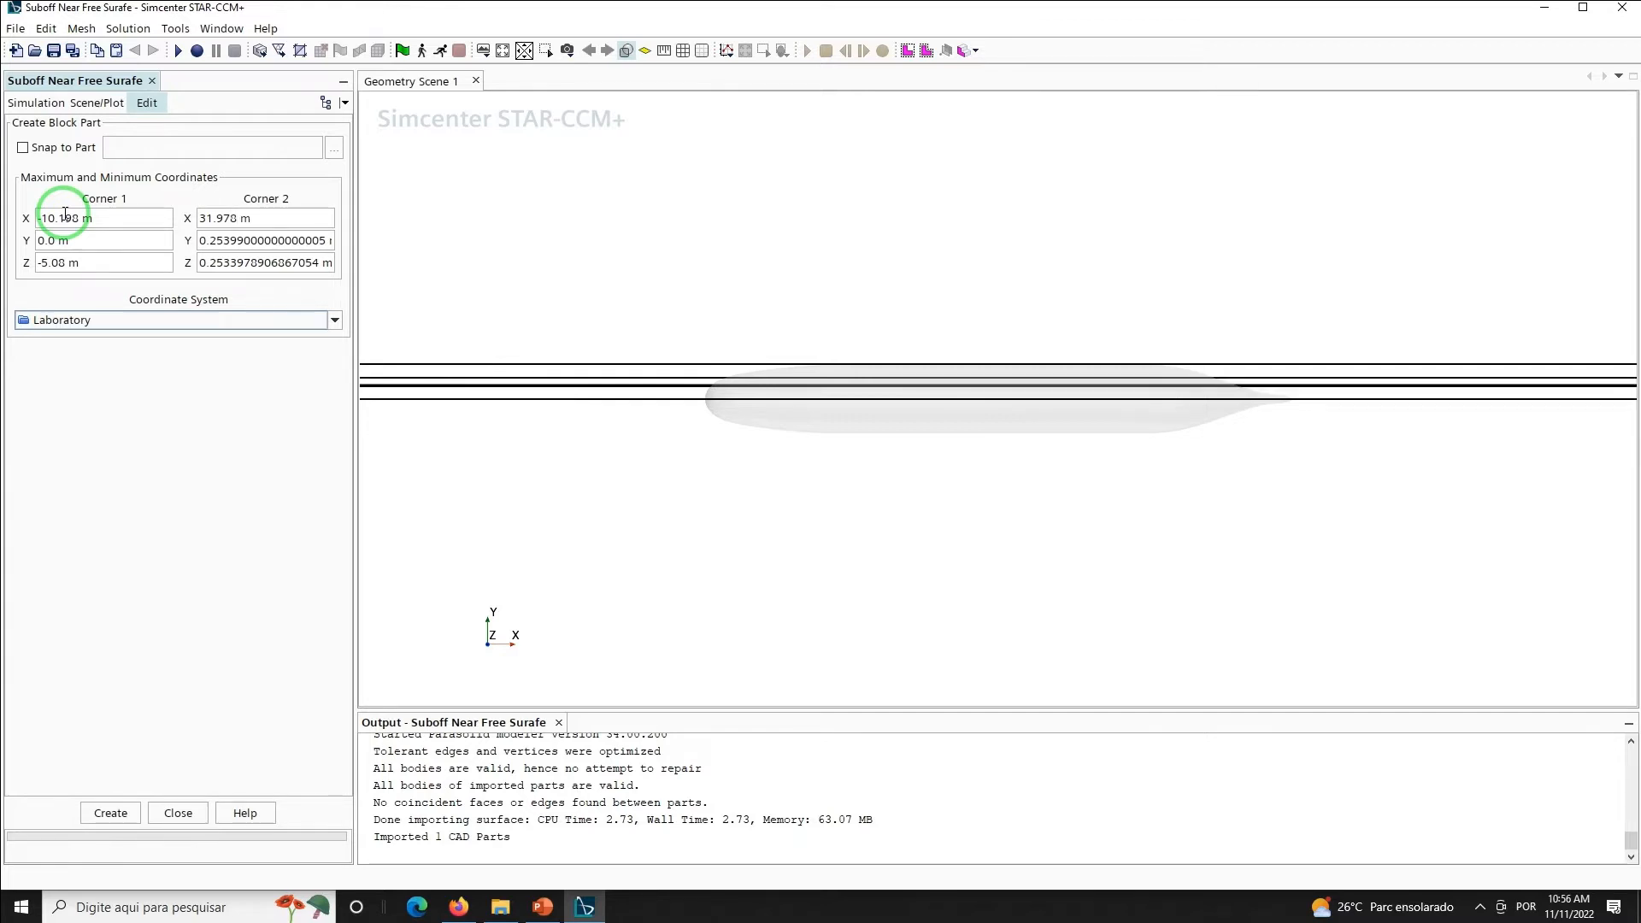
key("Tab")
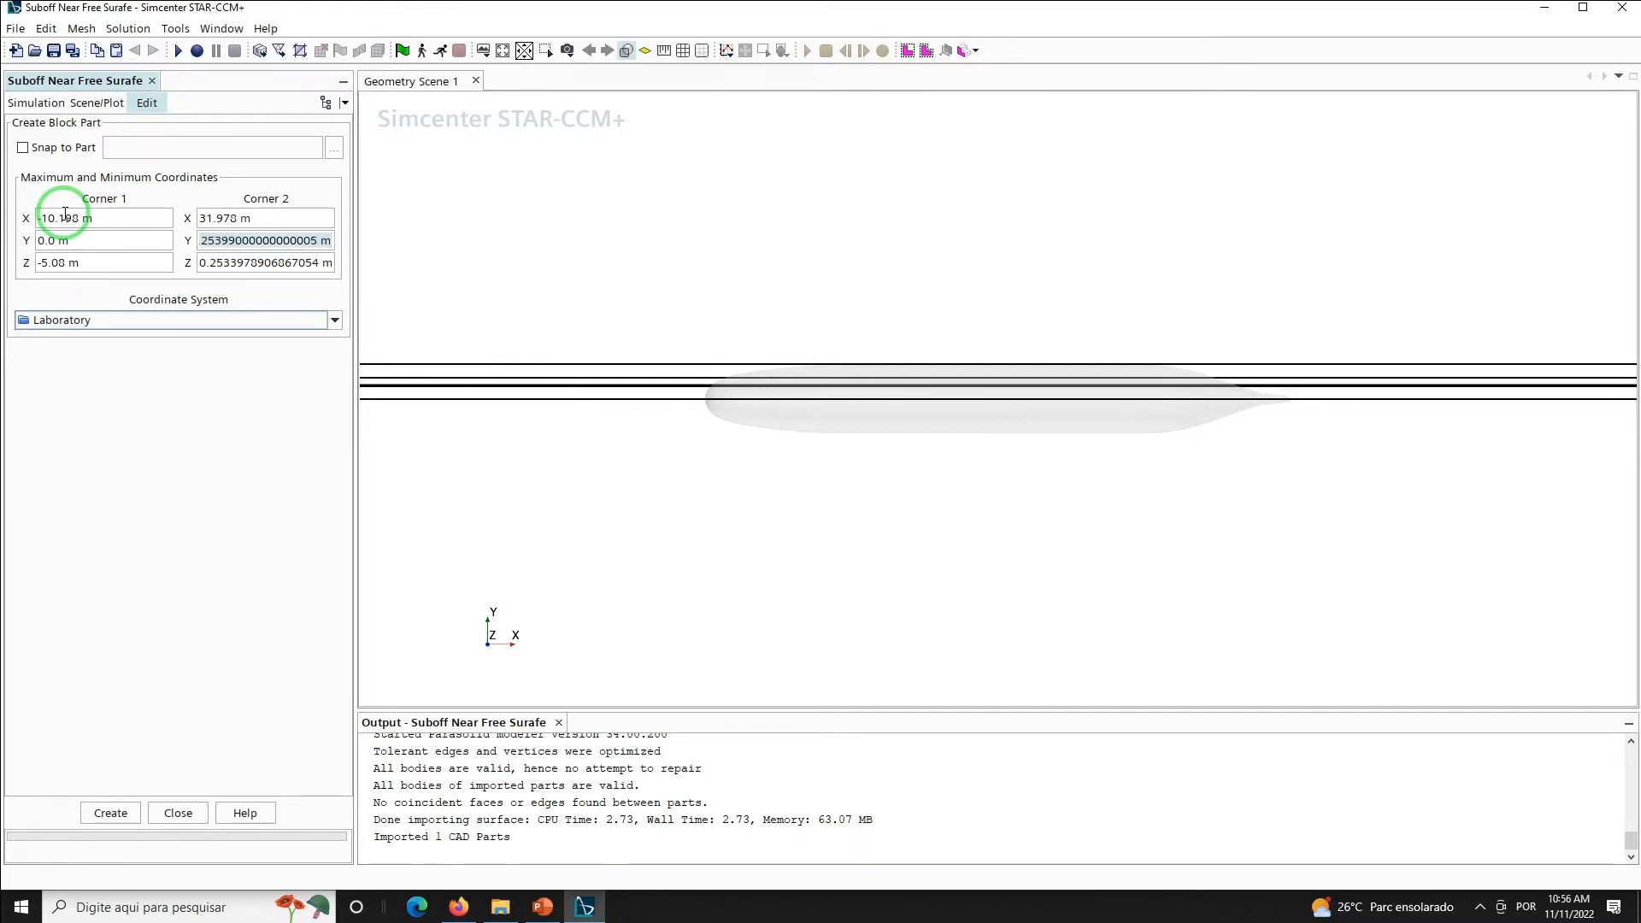
type("10.")
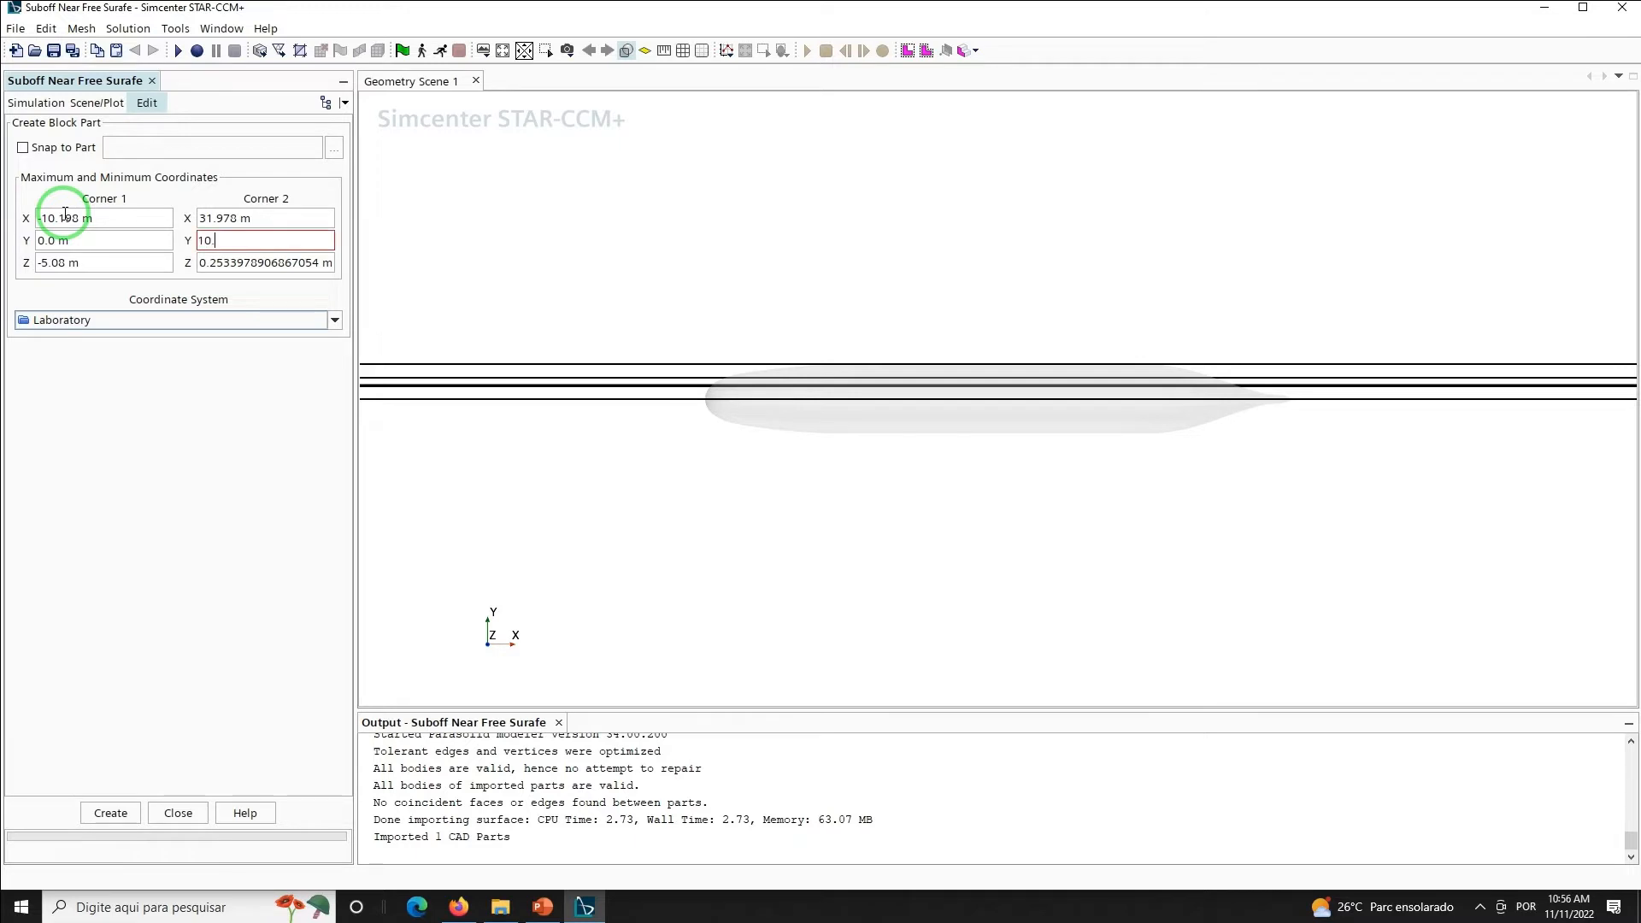
type("1")
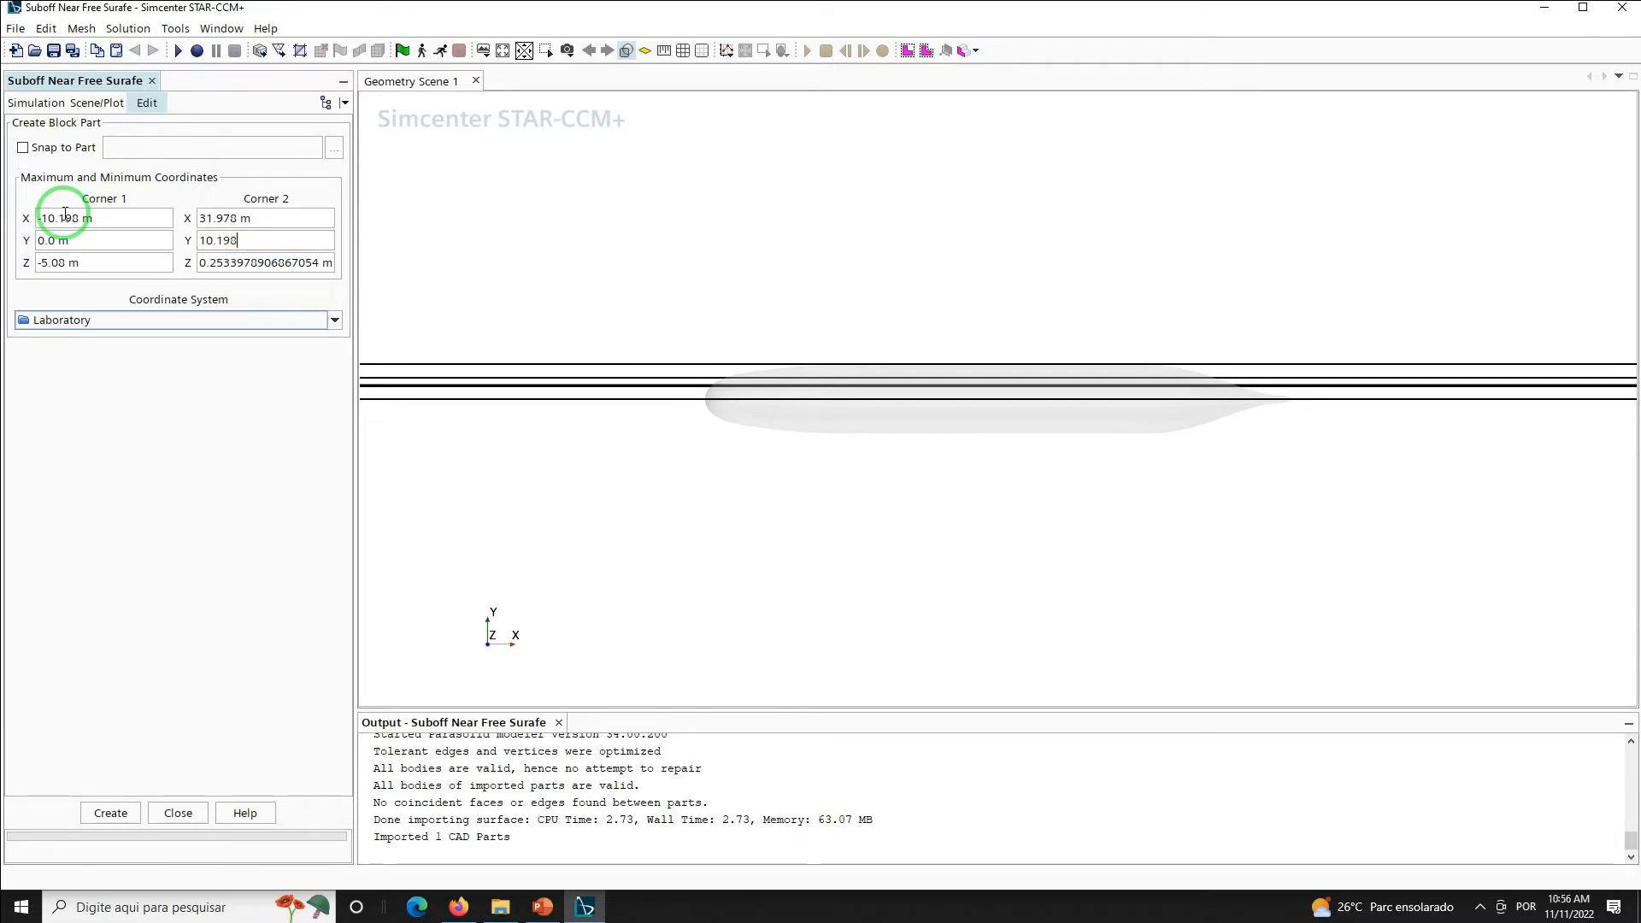
type("98")
key("Tab")
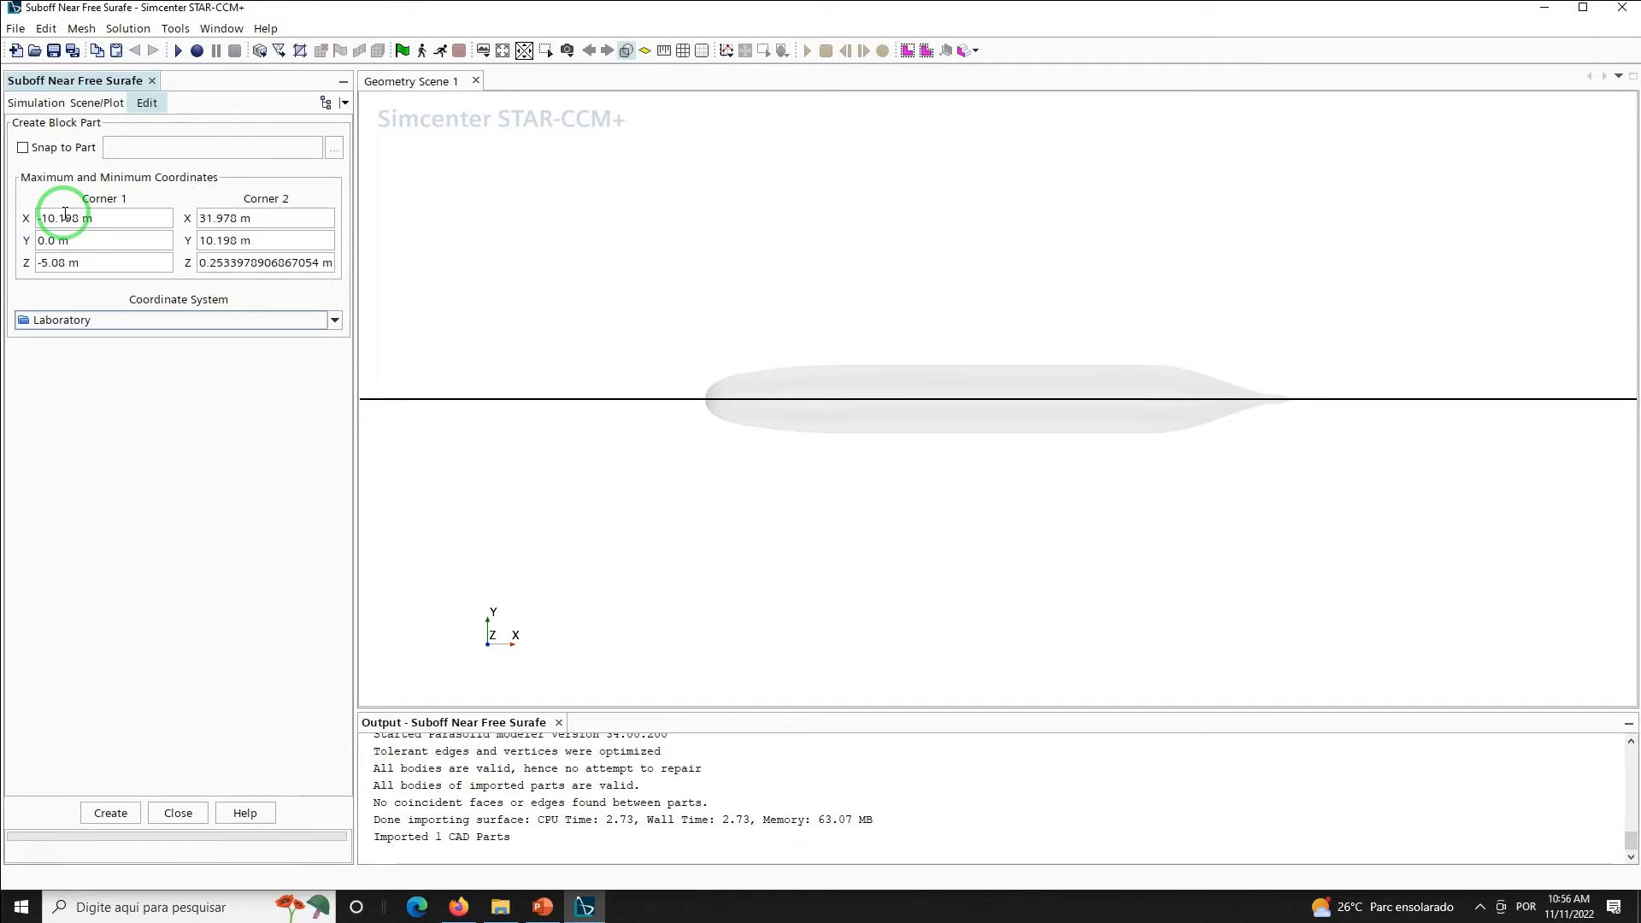
key("ctrl+a")
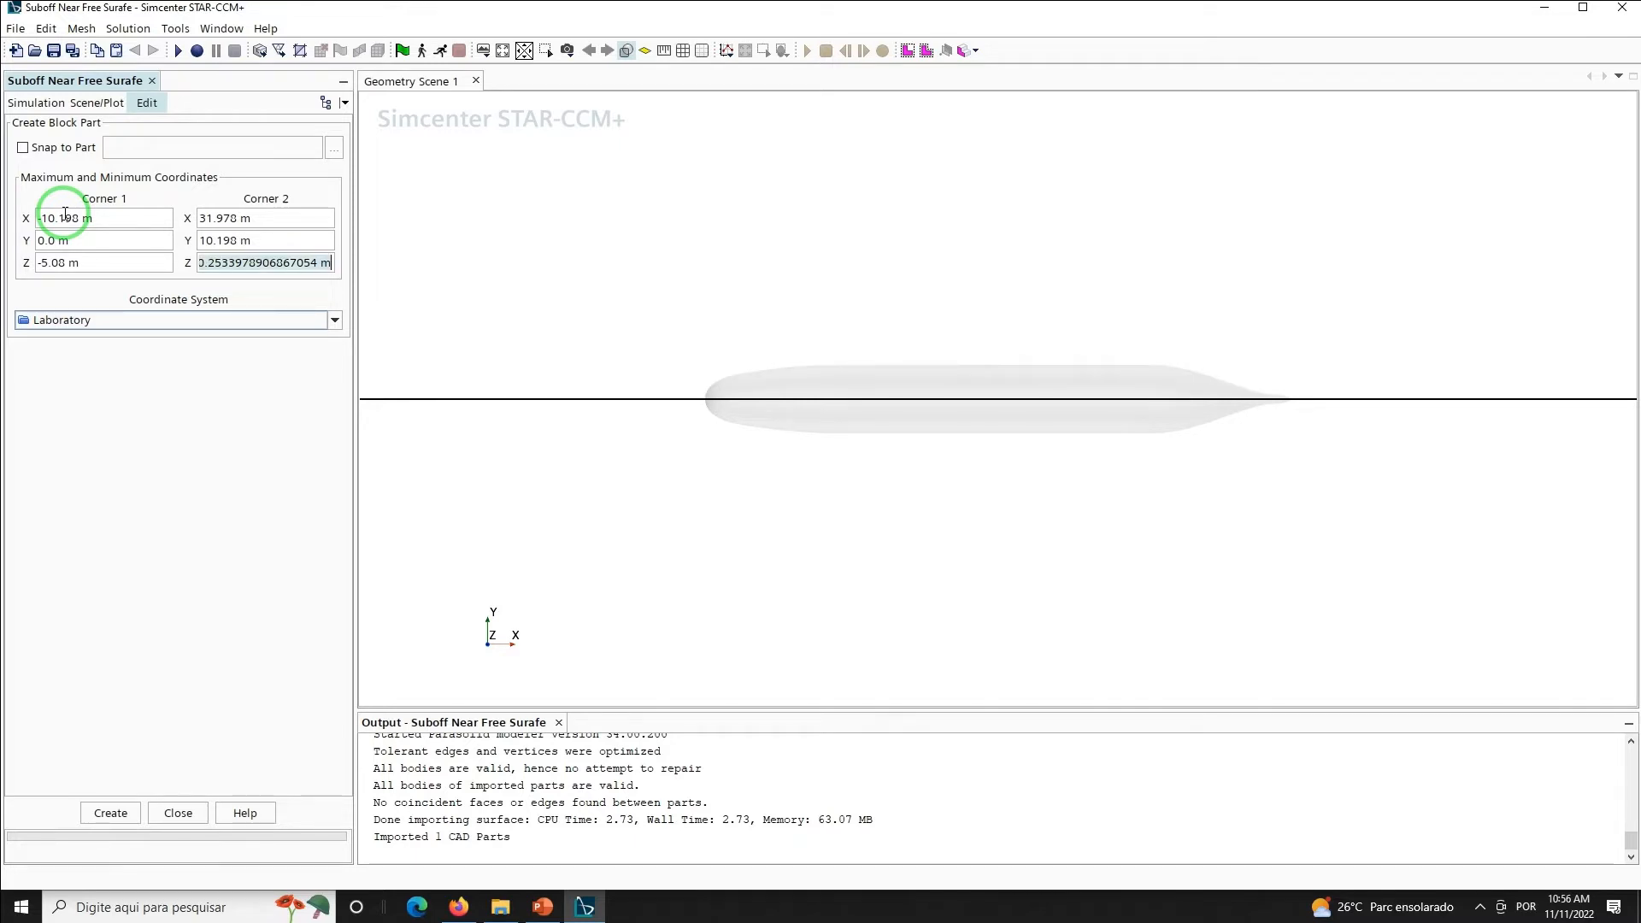
type("5.08")
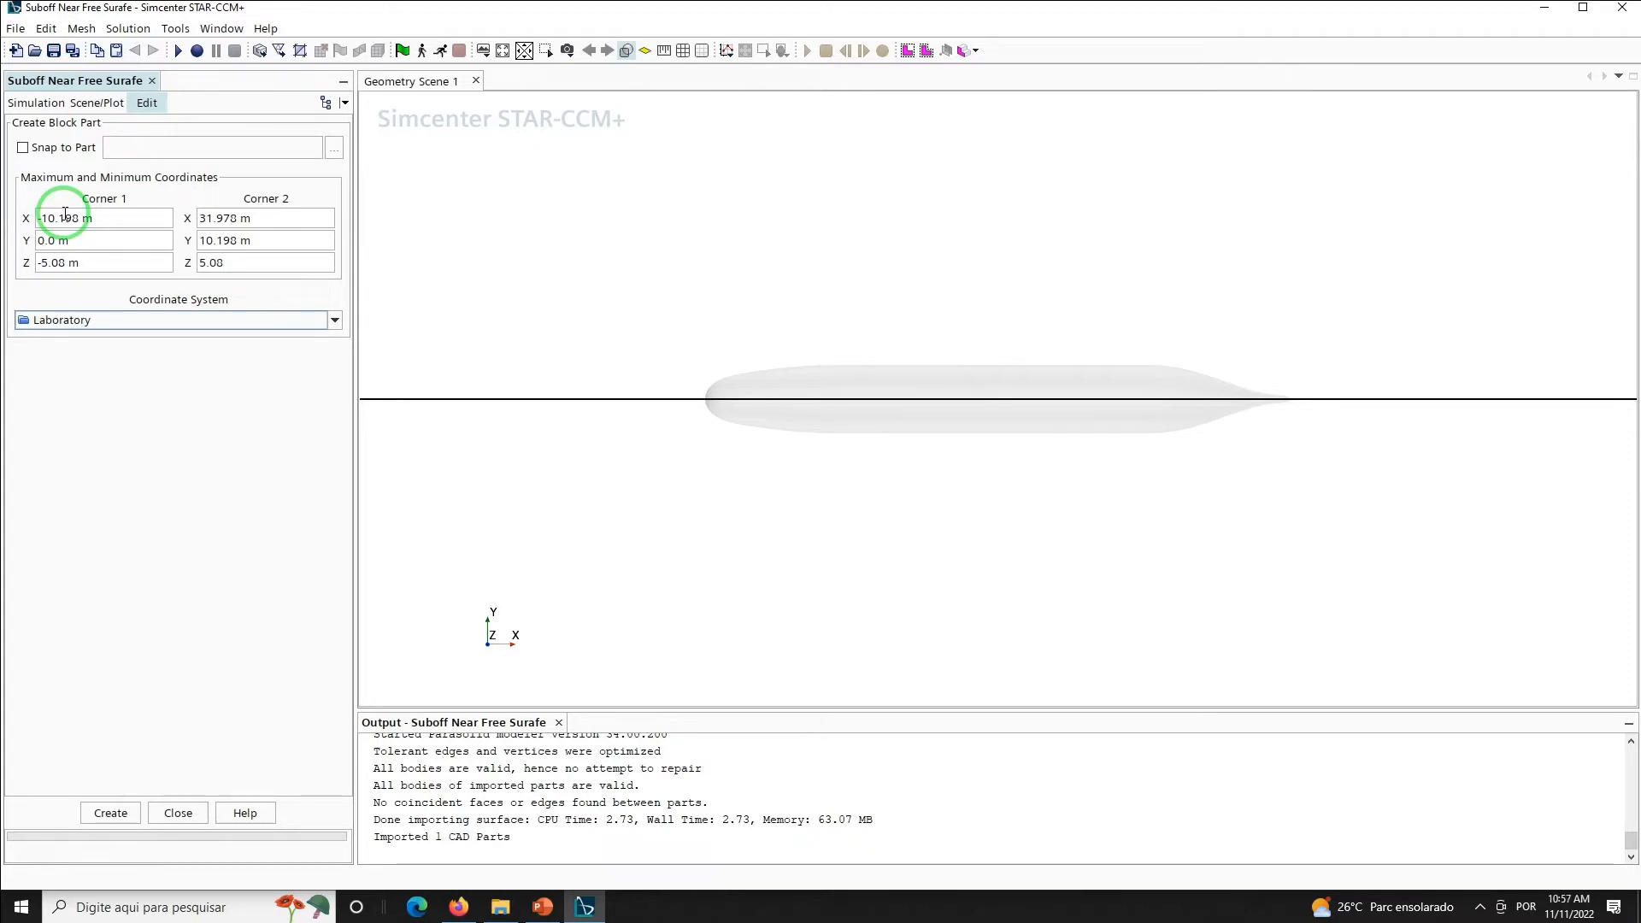
left_click(112, 813)
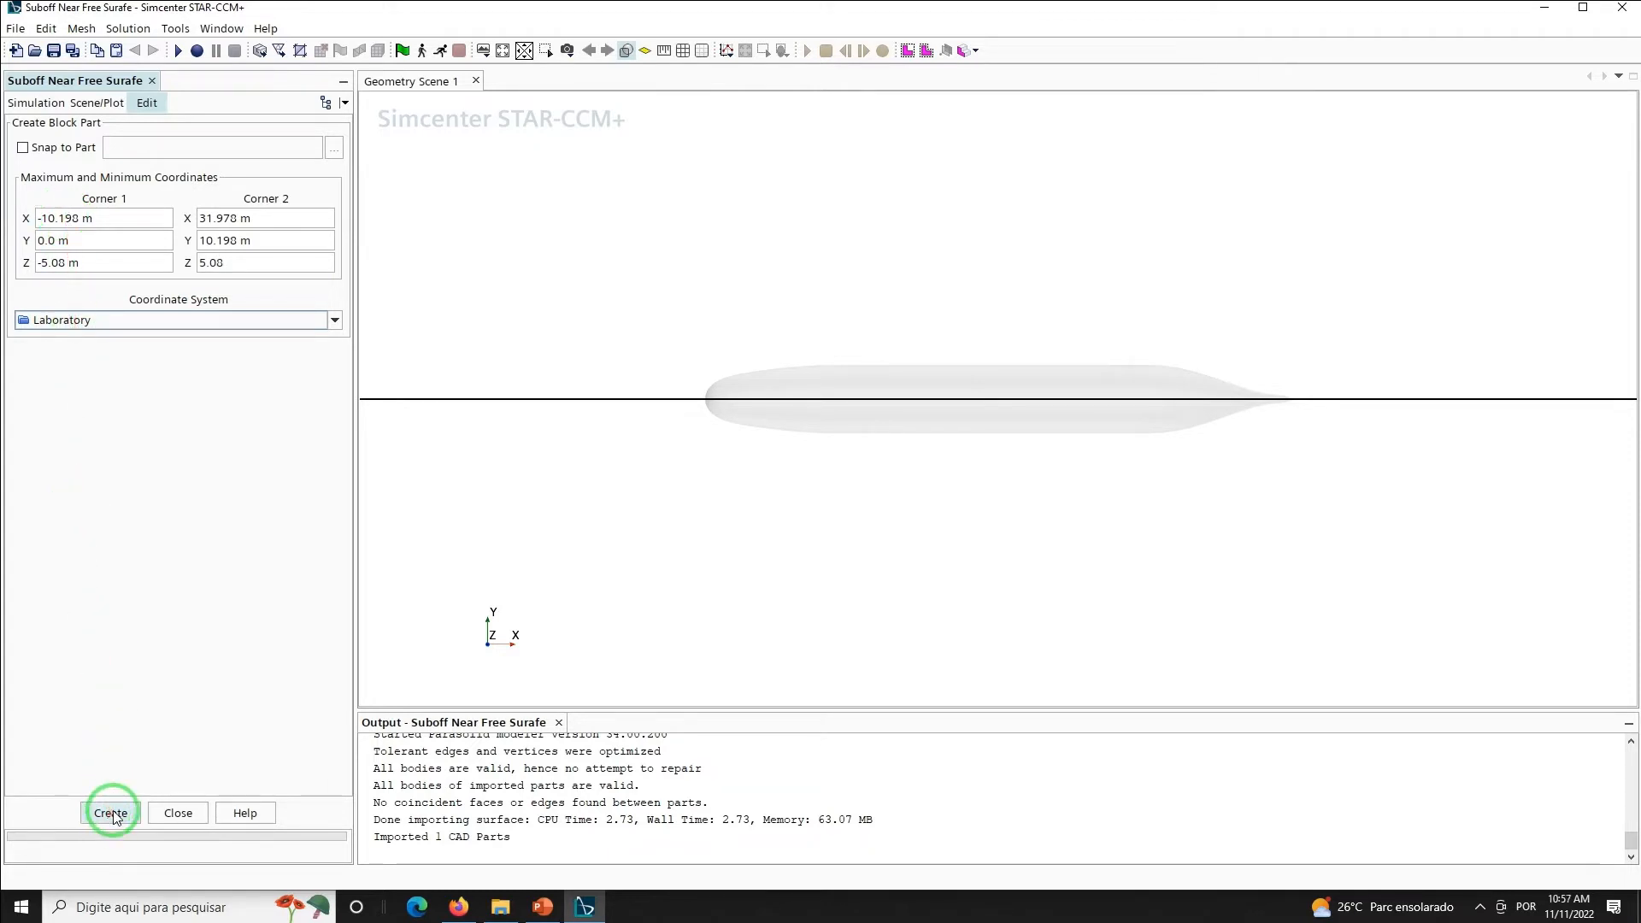
left_click(180, 813)
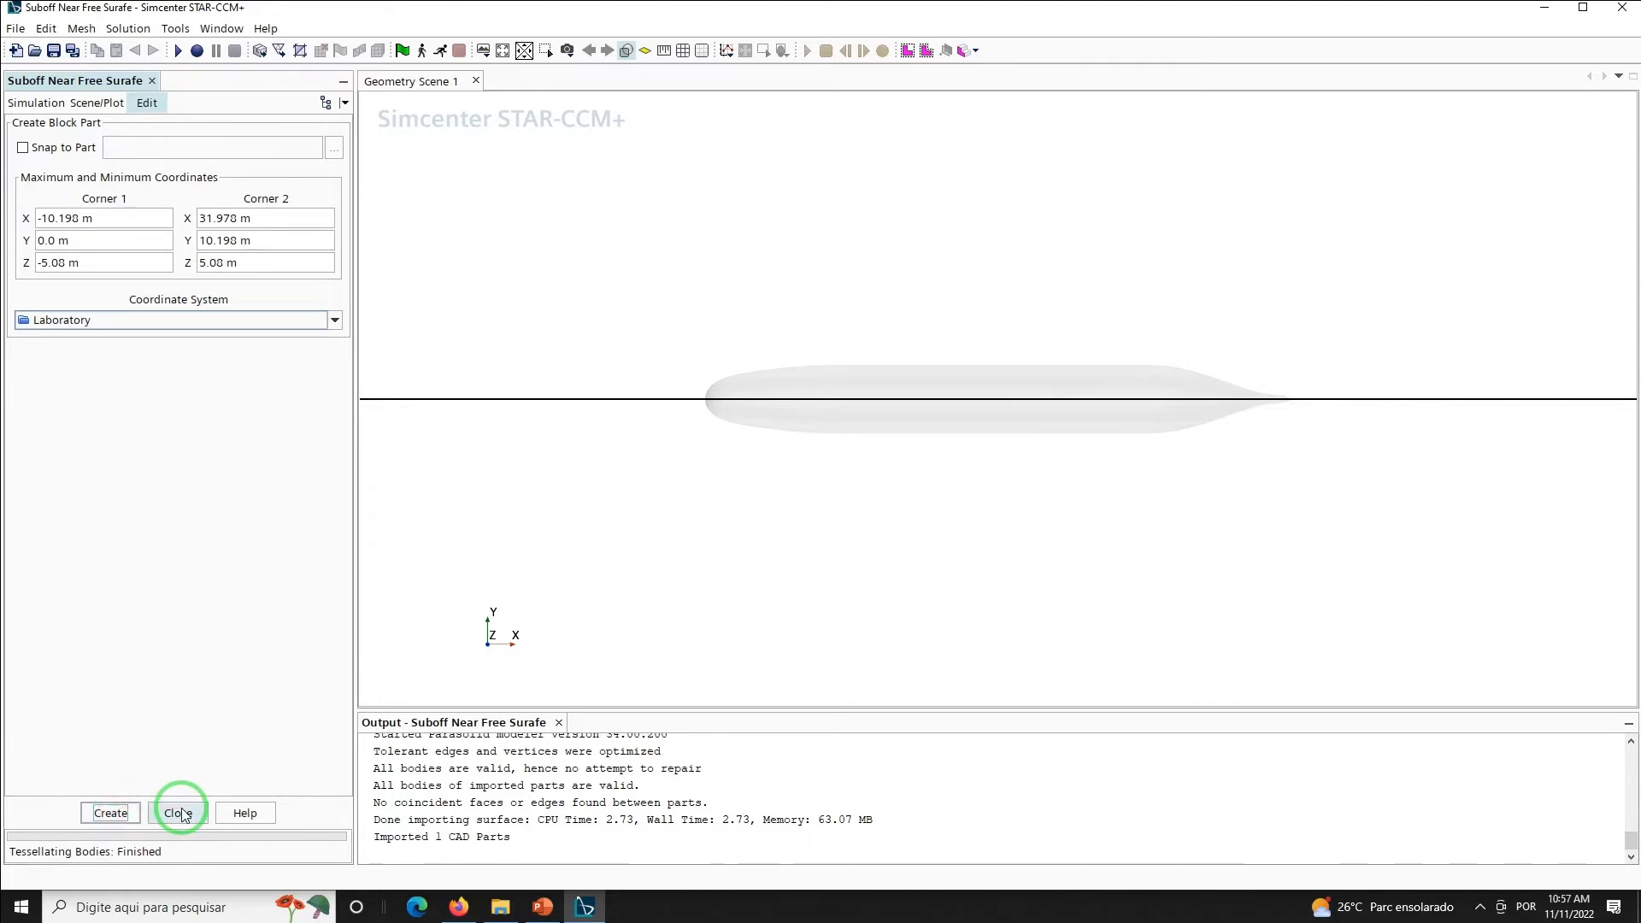
left_click(181, 813)
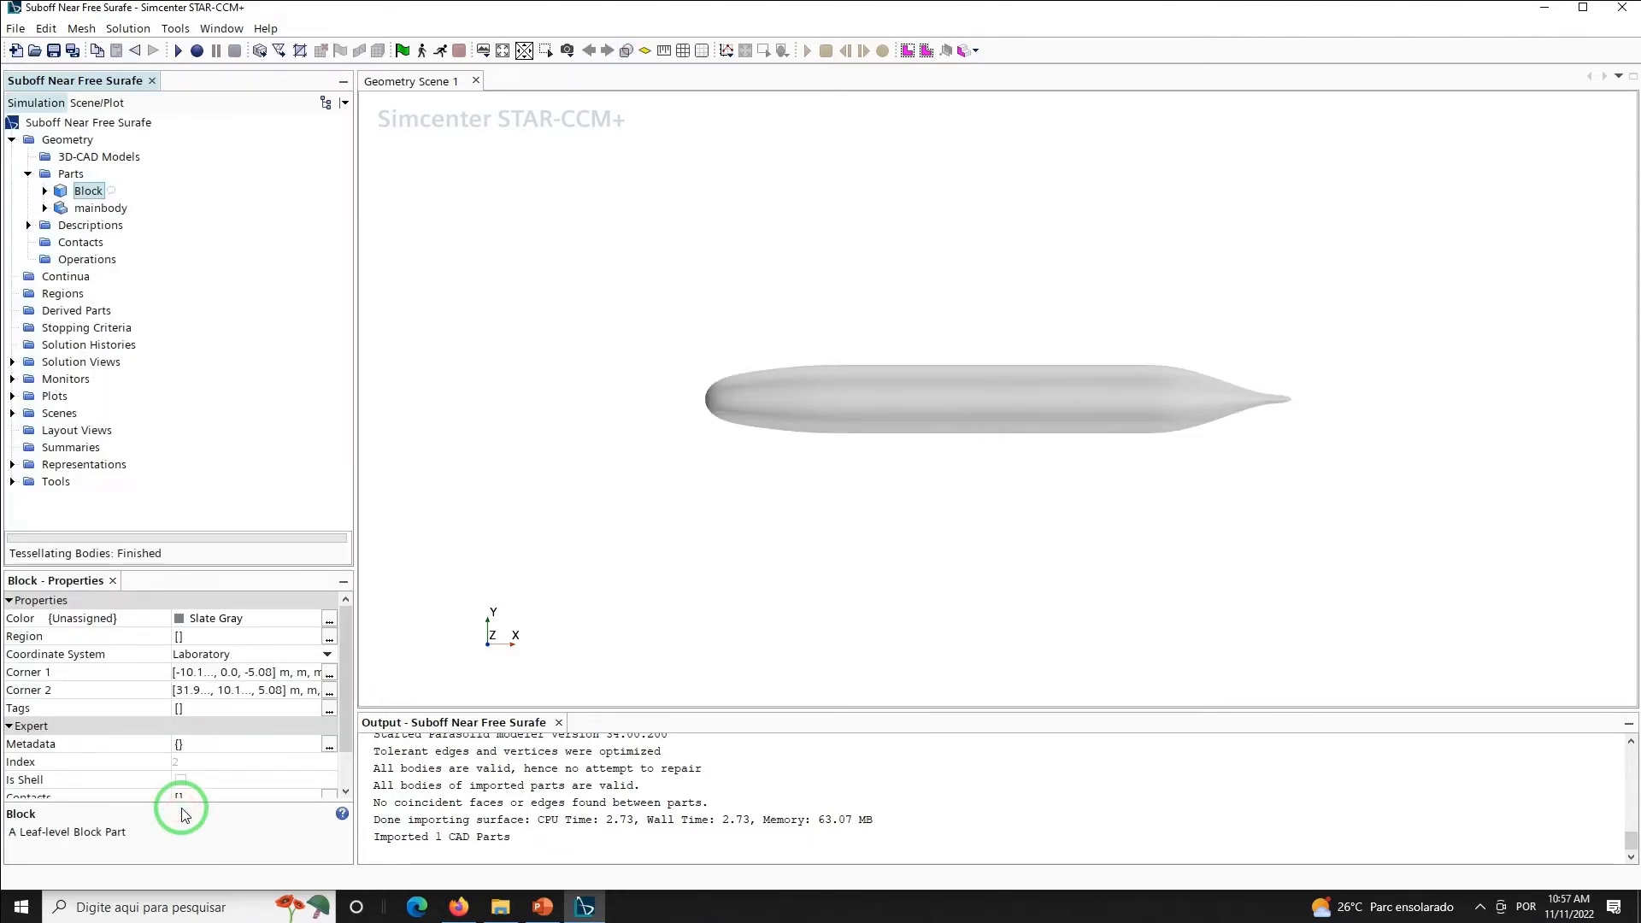
Rename the new block part as TowingTank
right_click(92, 194)
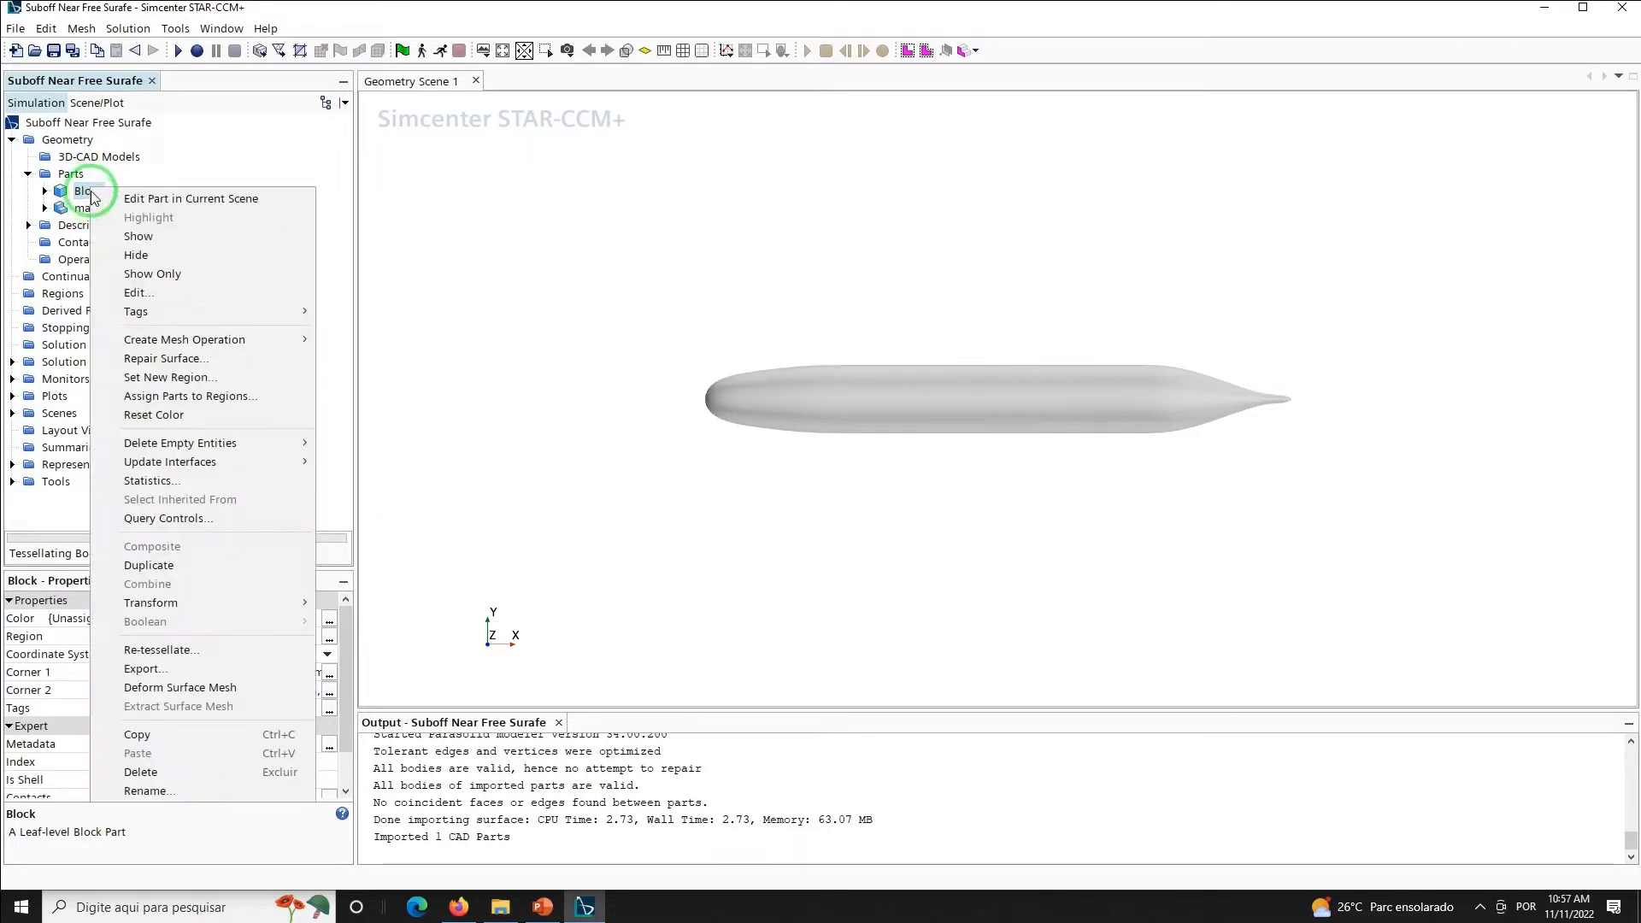
left_click(147, 790)
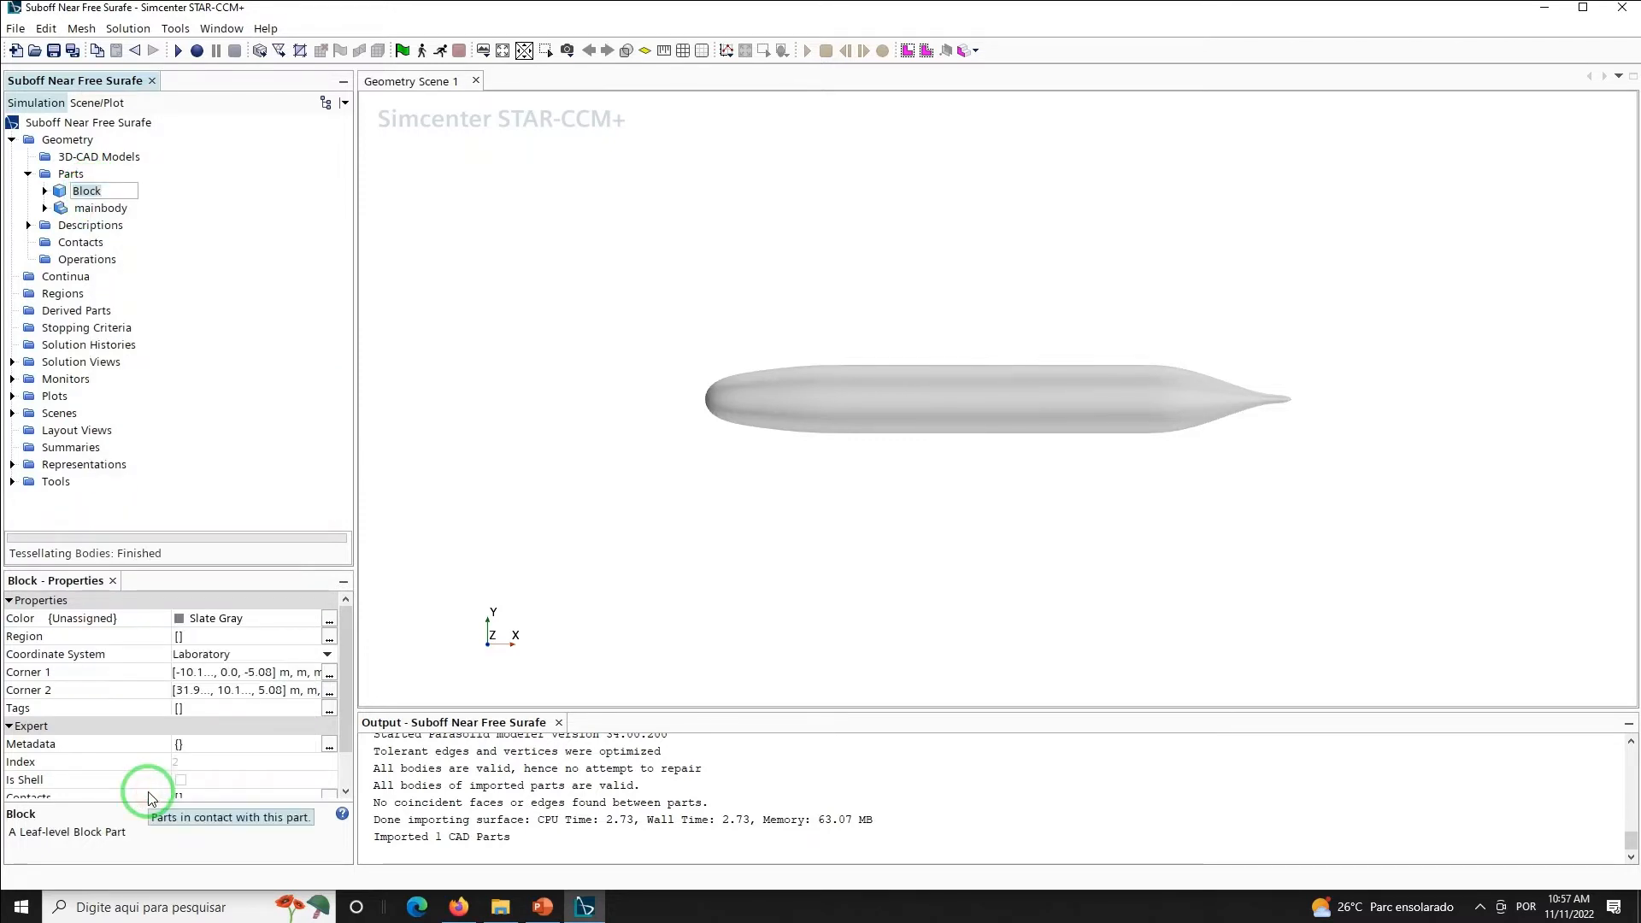
type("Towing")
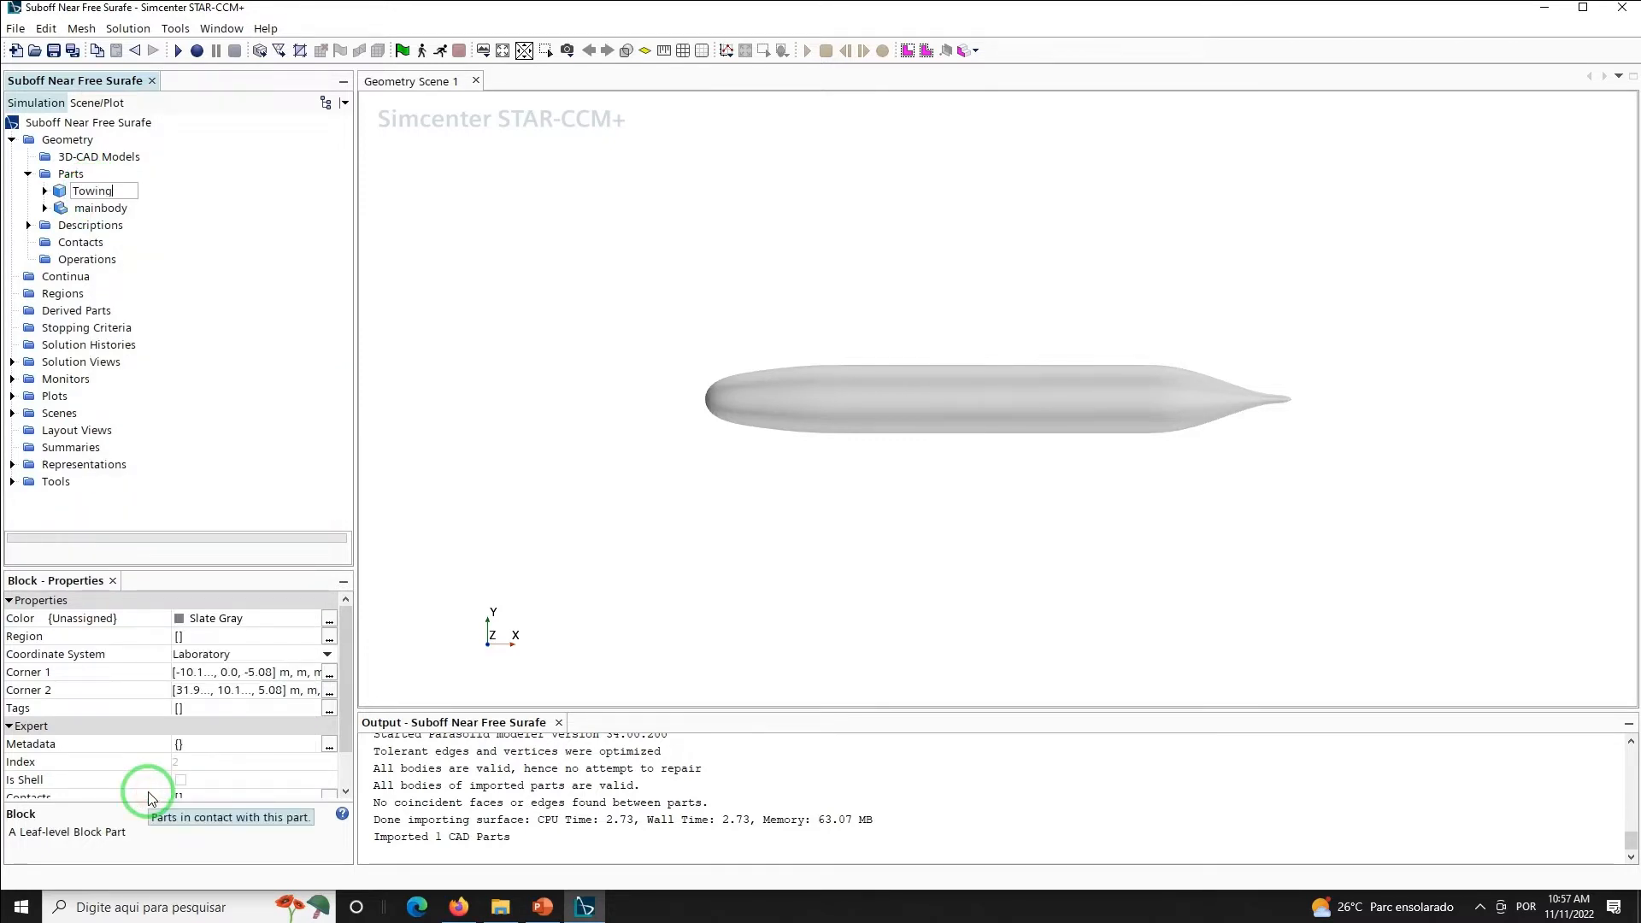
type("Tank")
key("Return")
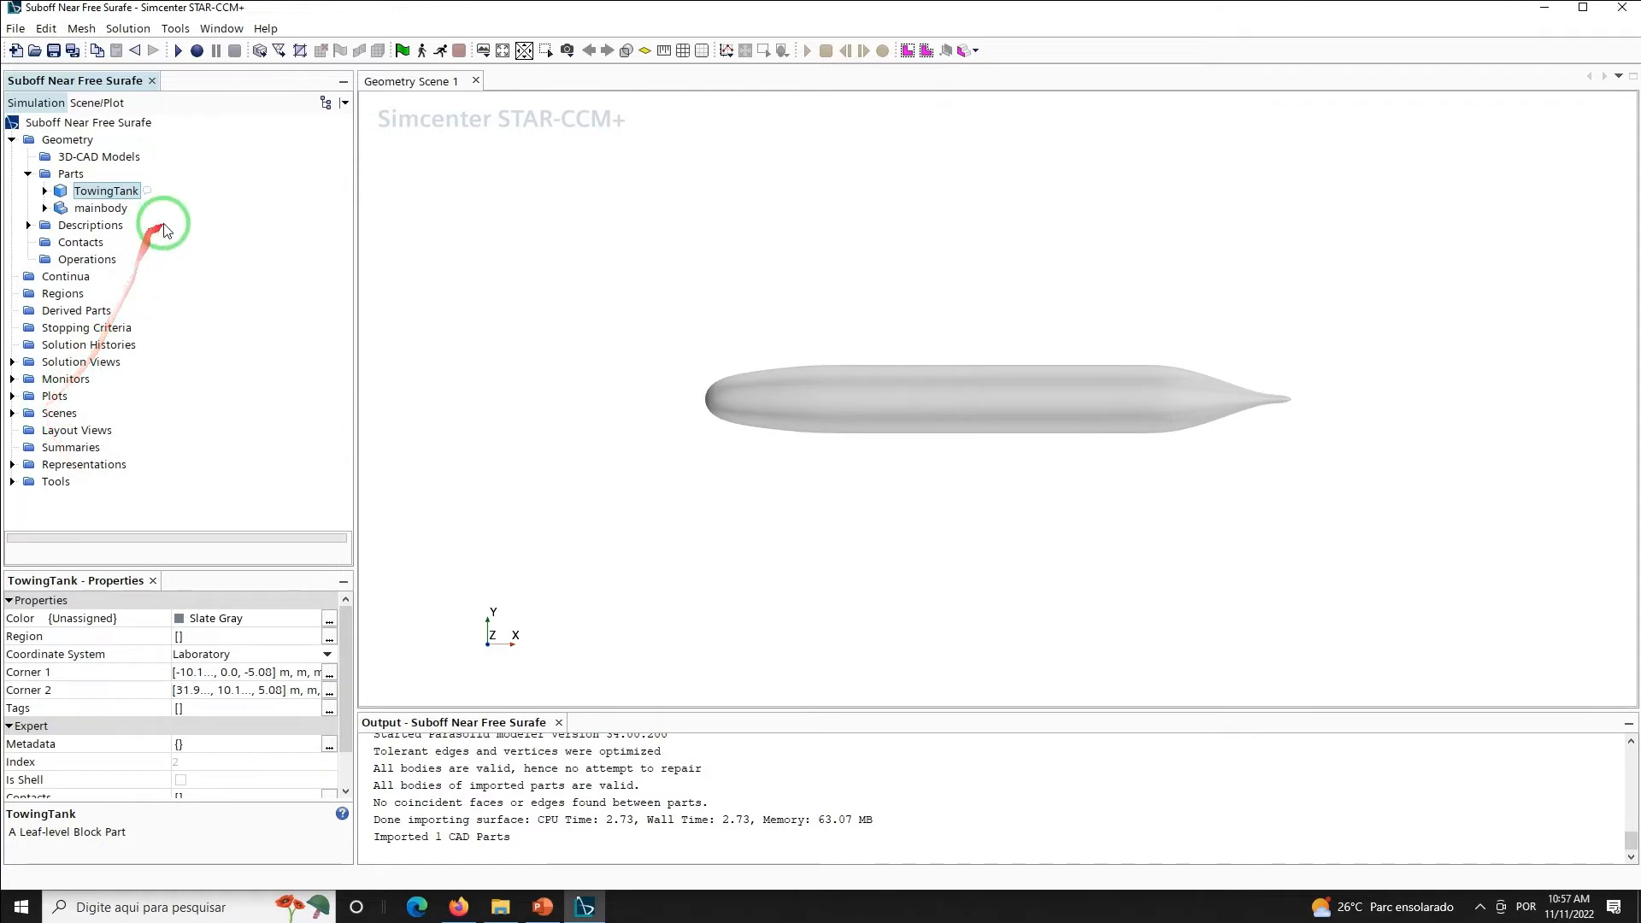
Split the TowingTank's block surface by patch, creating a part surface named Top from patch 69
left_click(44, 191)
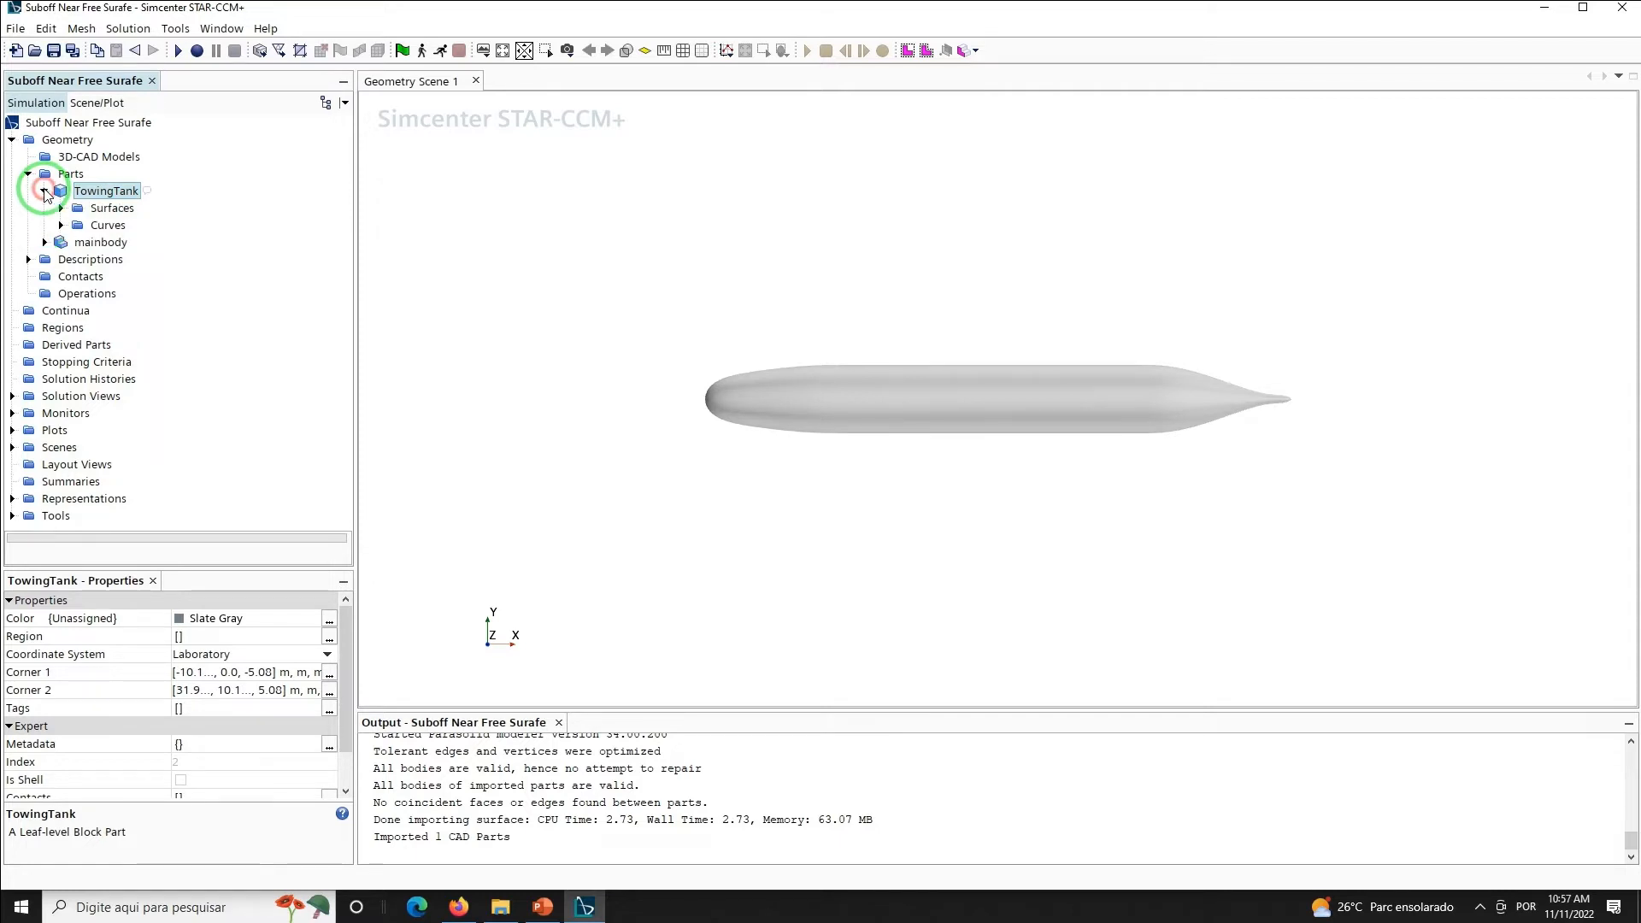
left_click(61, 208)
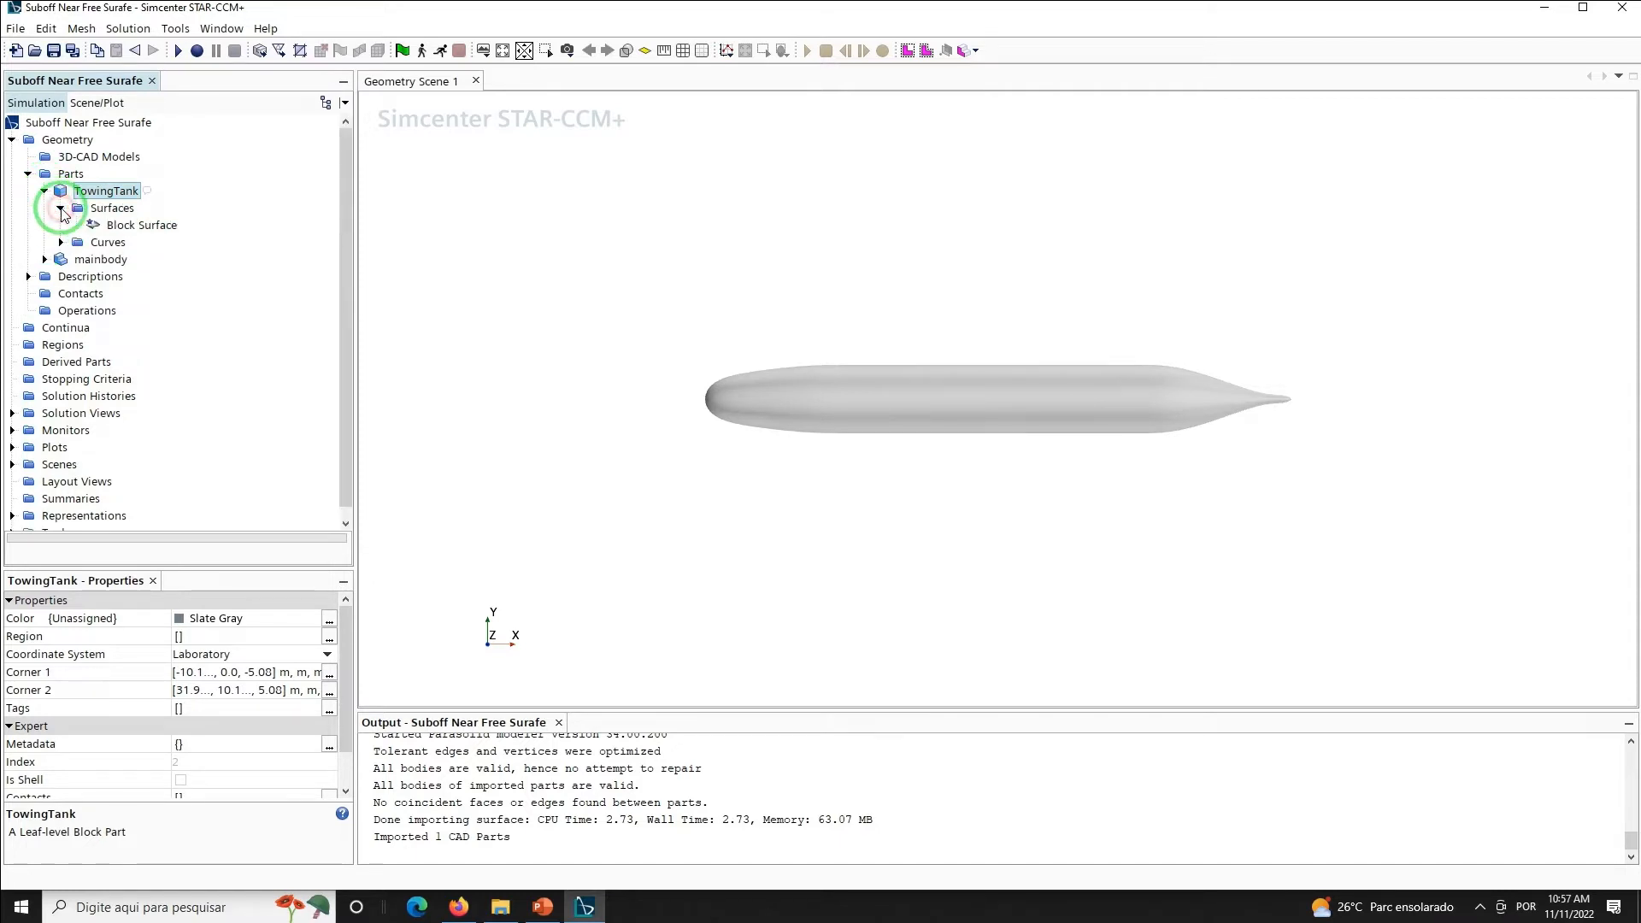
right_click(132, 229)
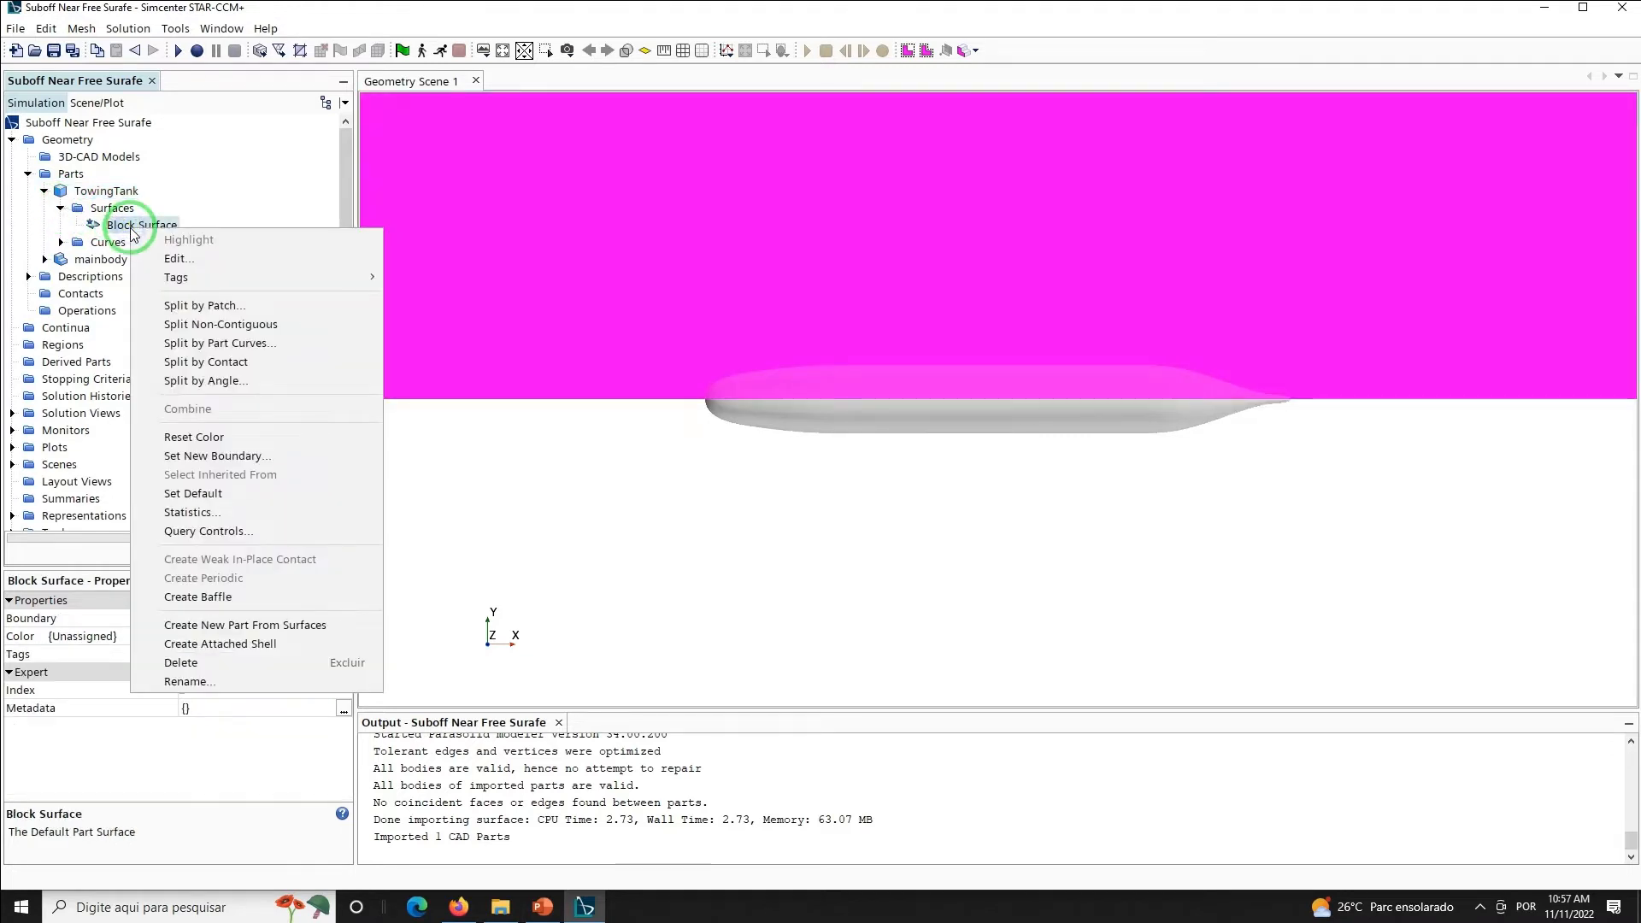
left_click(205, 305)
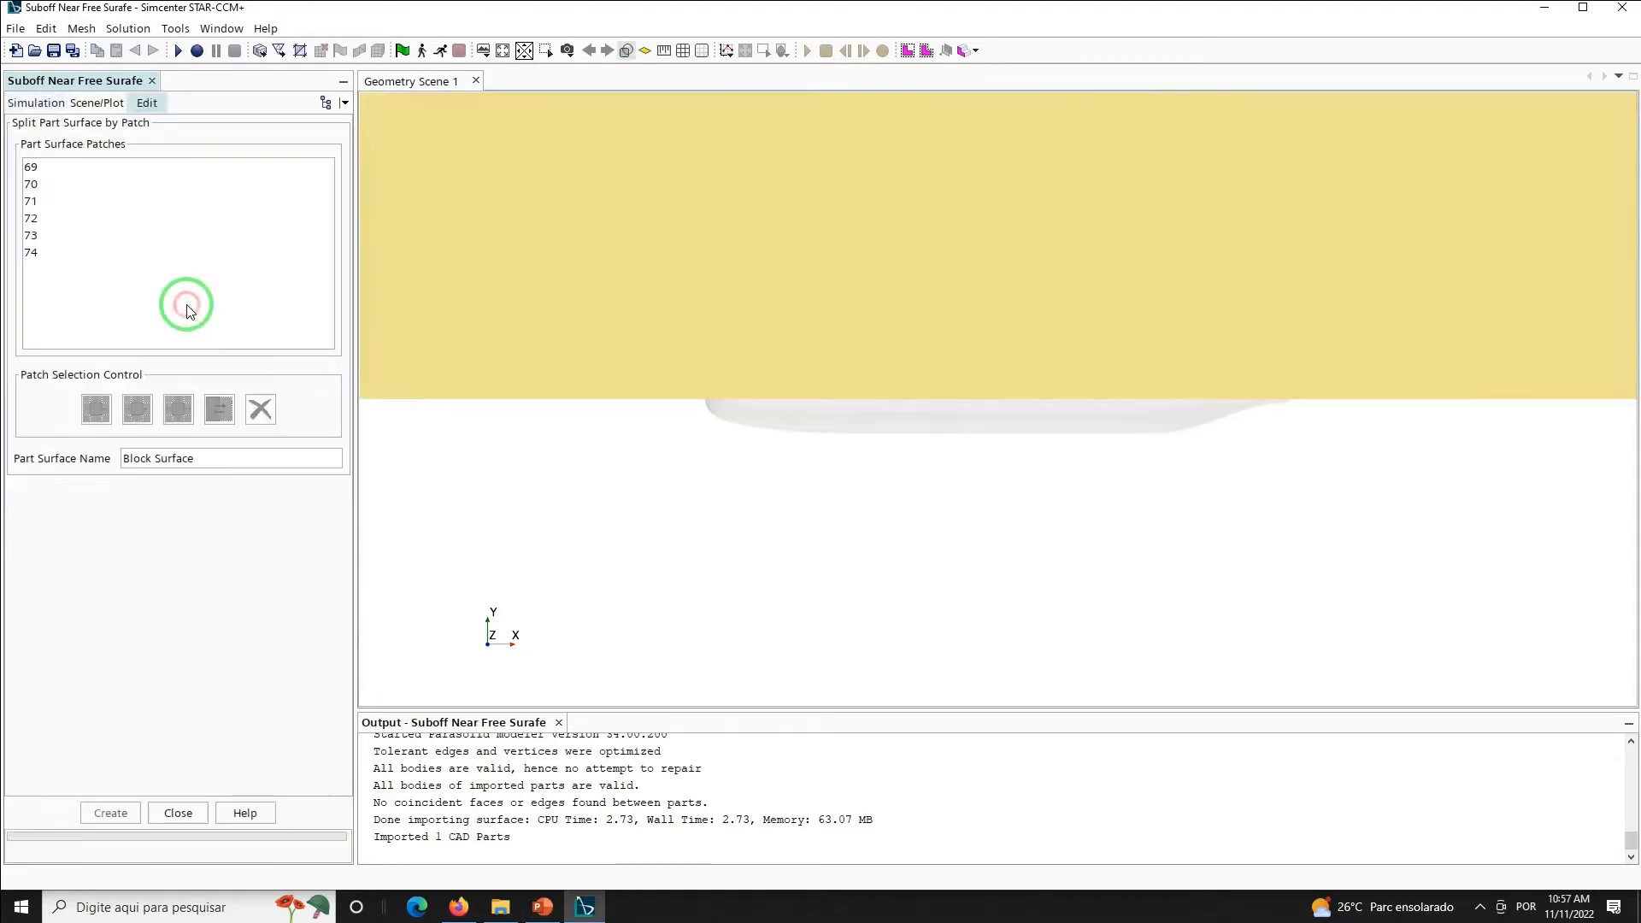
left_click(69, 249)
left_click(40, 166)
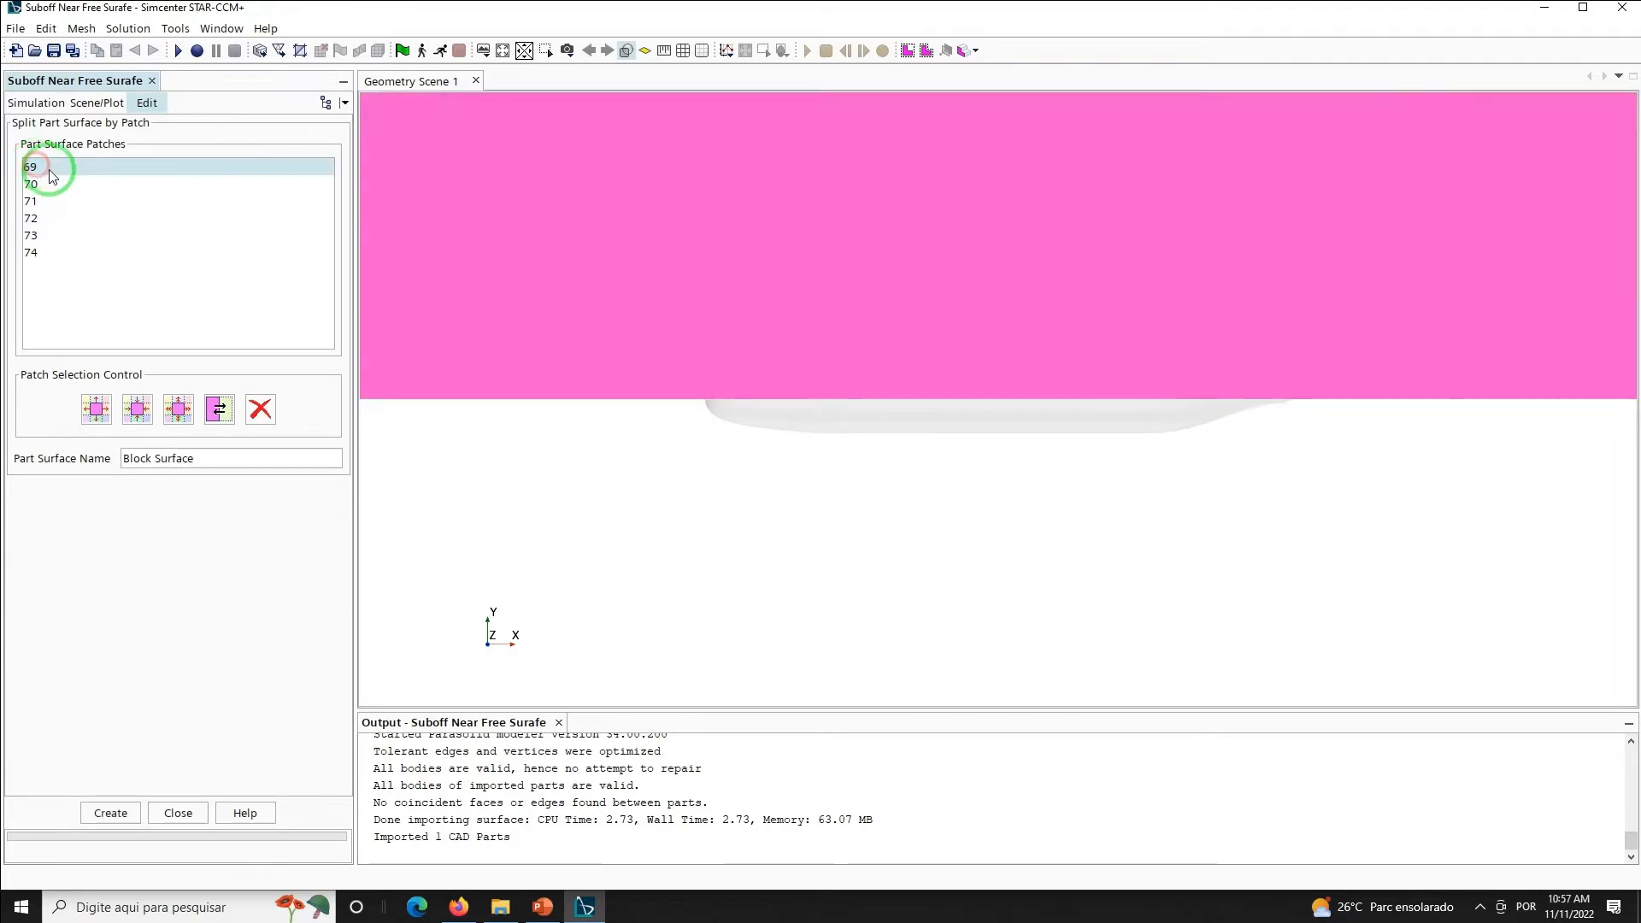
left_click(503, 53)
left_click_drag(759, 501, 1040, 556)
right_click_drag(980, 542, 1033, 392)
left_click_drag(1000, 445, 987, 454)
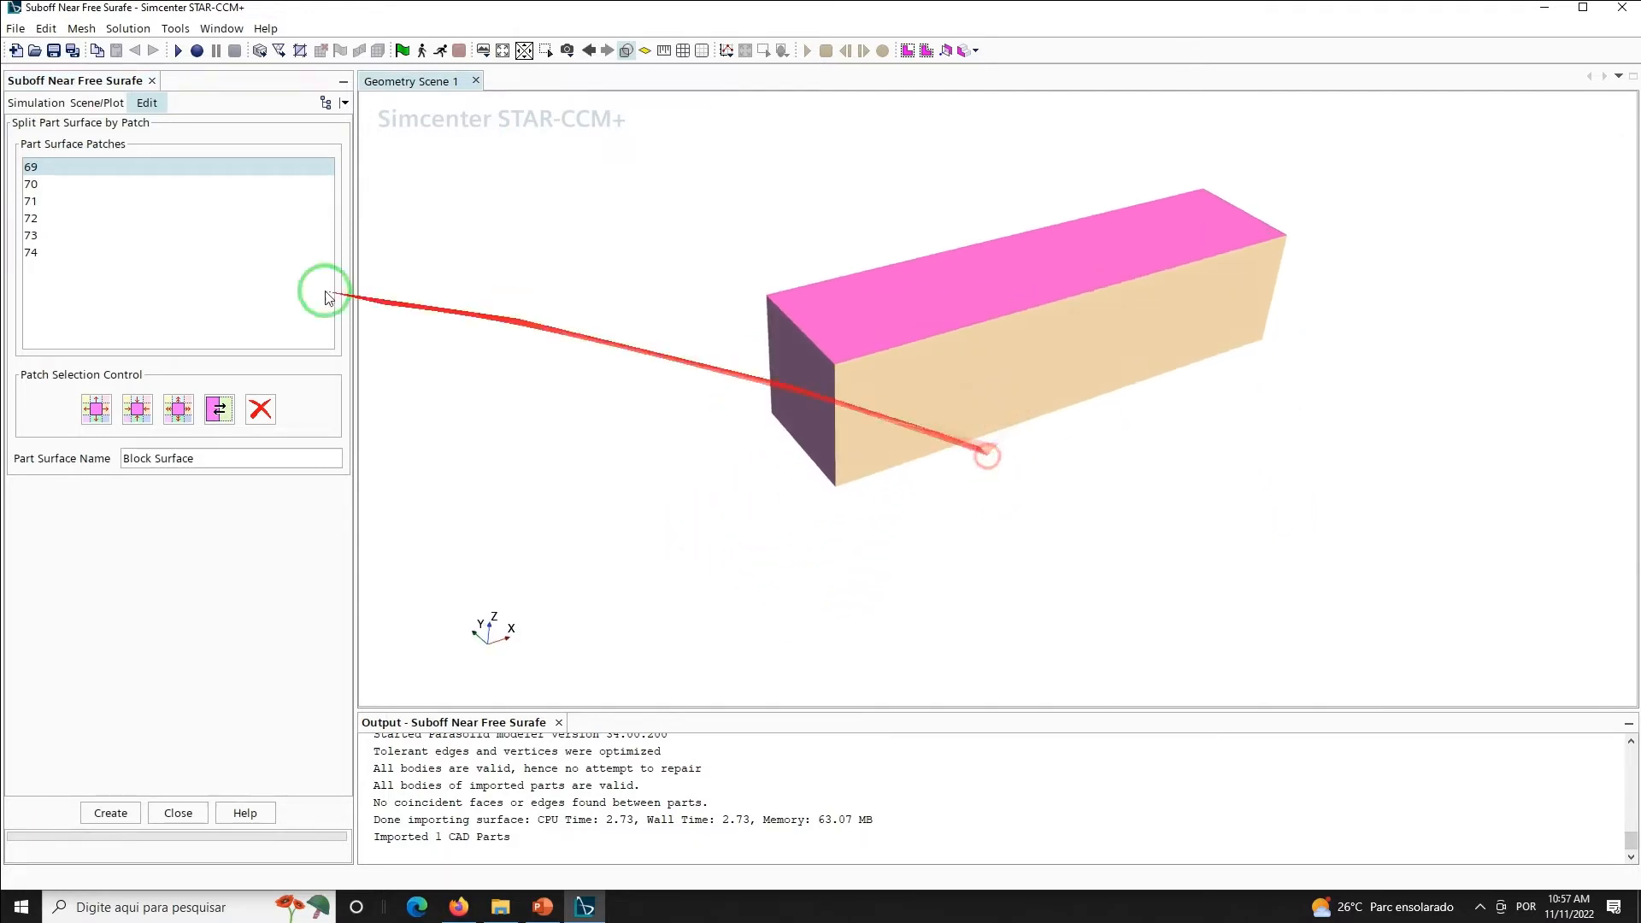
left_click(41, 184)
left_click(41, 201)
left_click(39, 168)
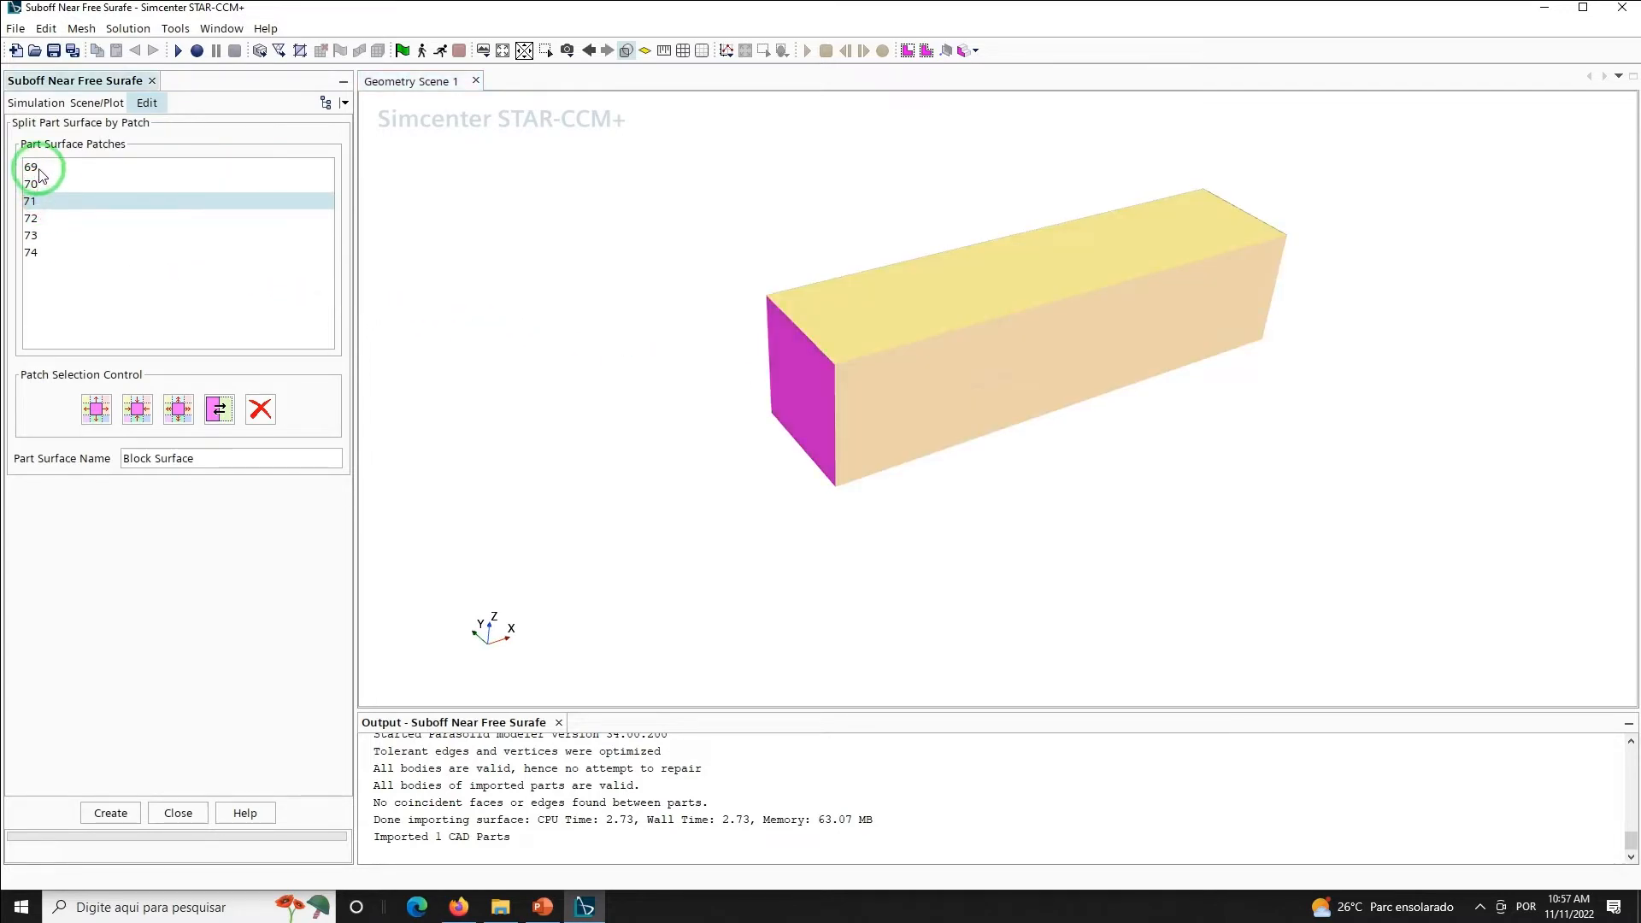
triple_click(210, 456)
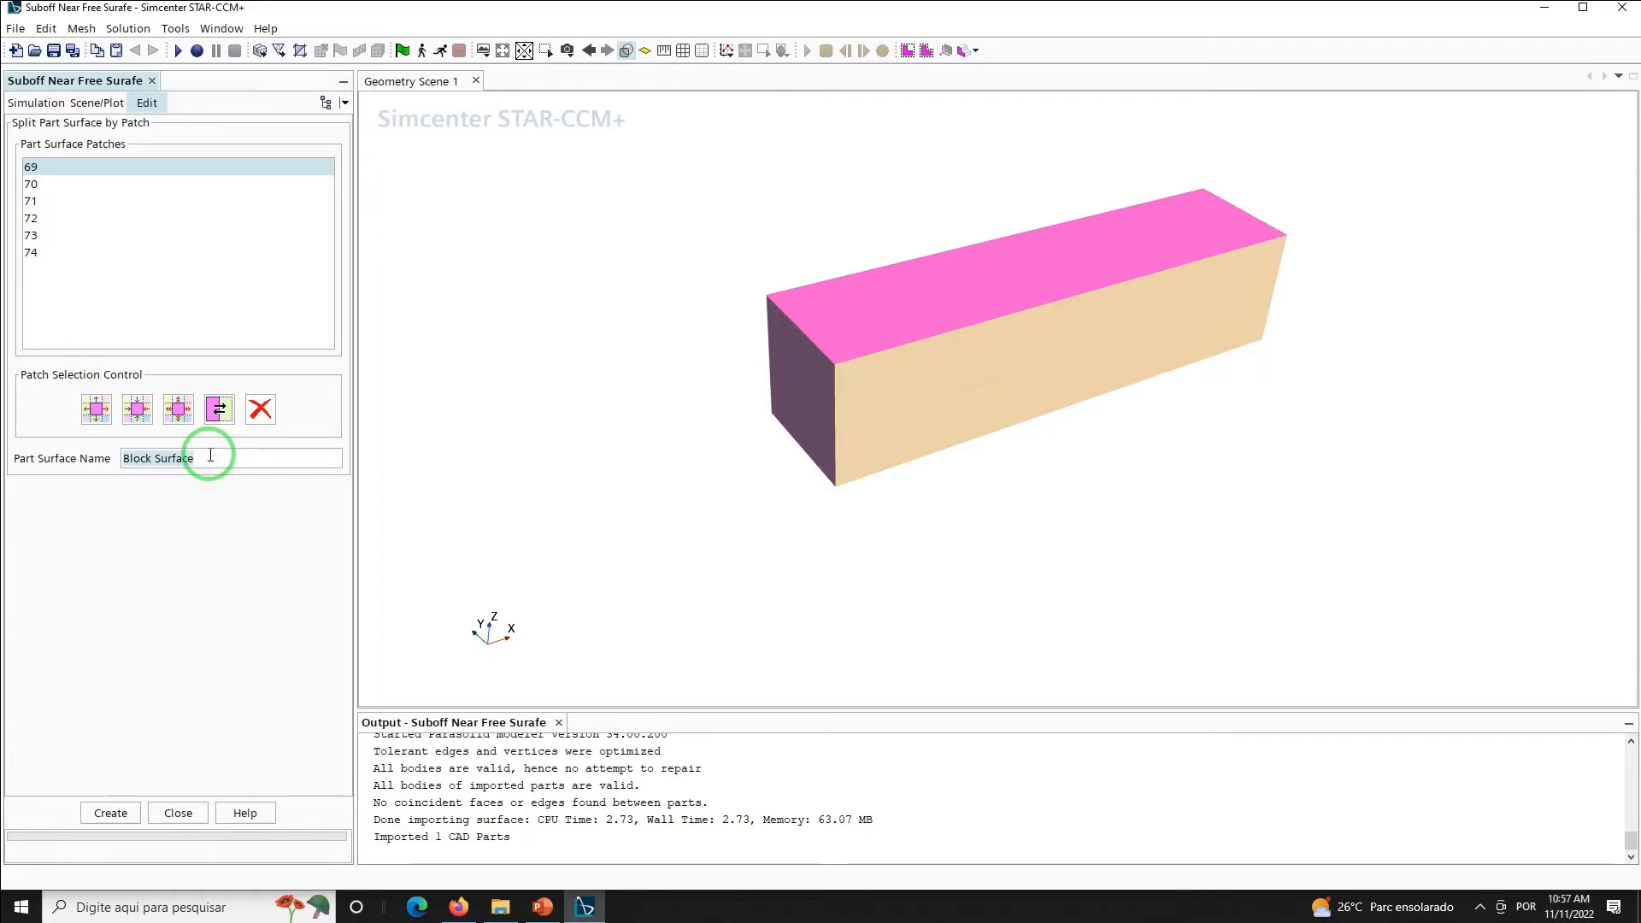
type("Top")
left_click(97, 815)
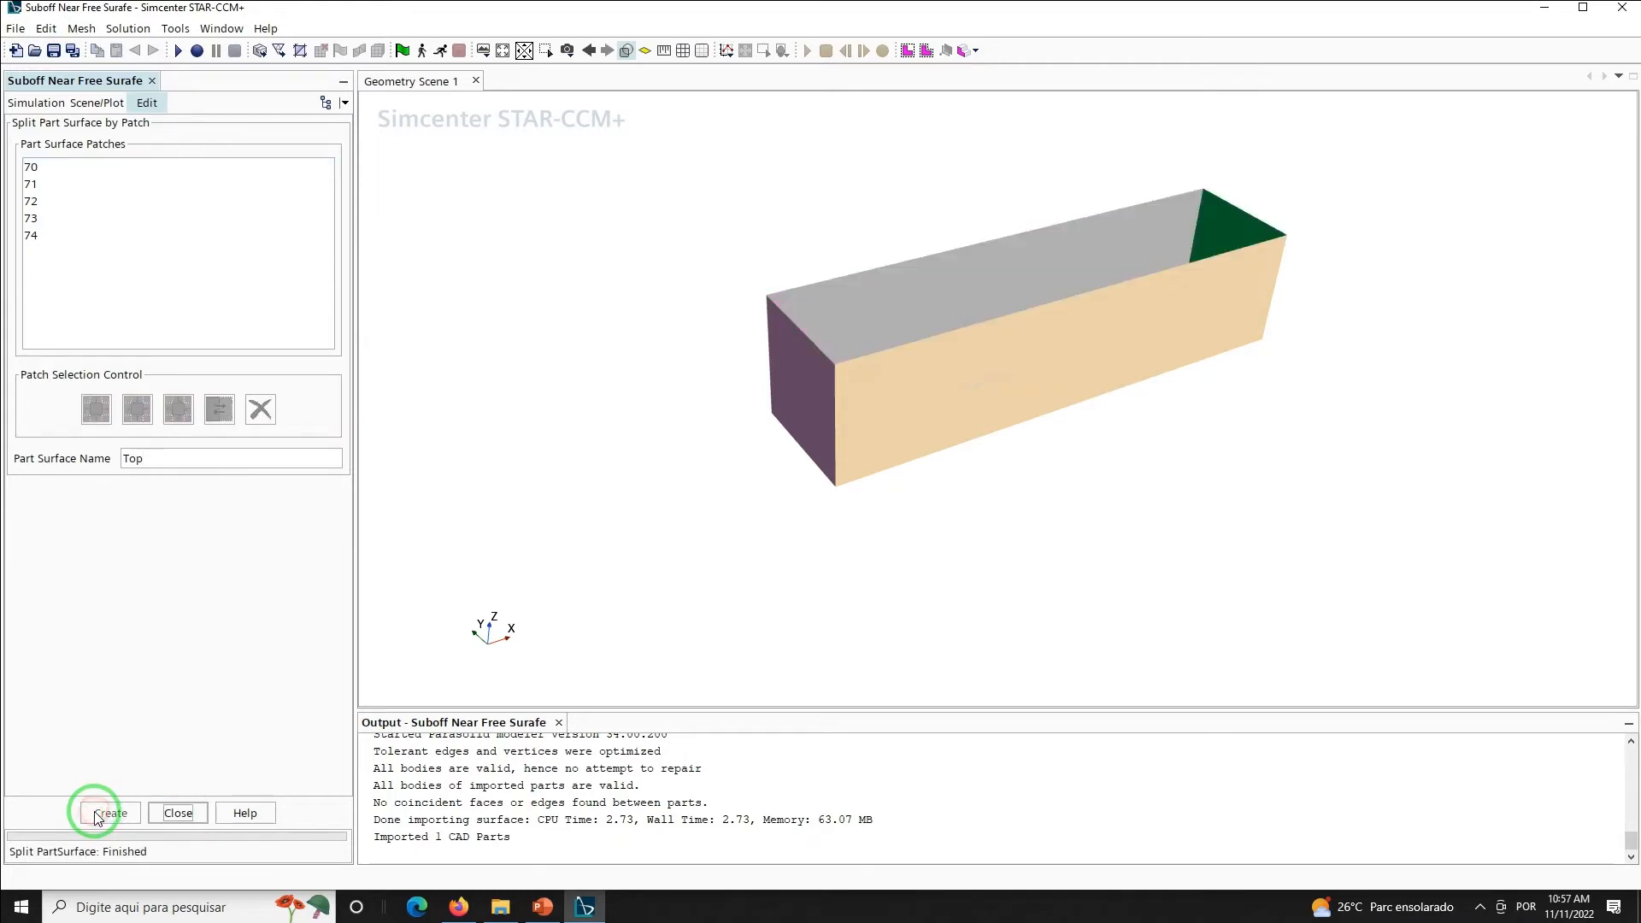
Create a part surface named Symmetry from patch 70 of the TowingTank's block surface
left_click(37, 170)
left_click(162, 460)
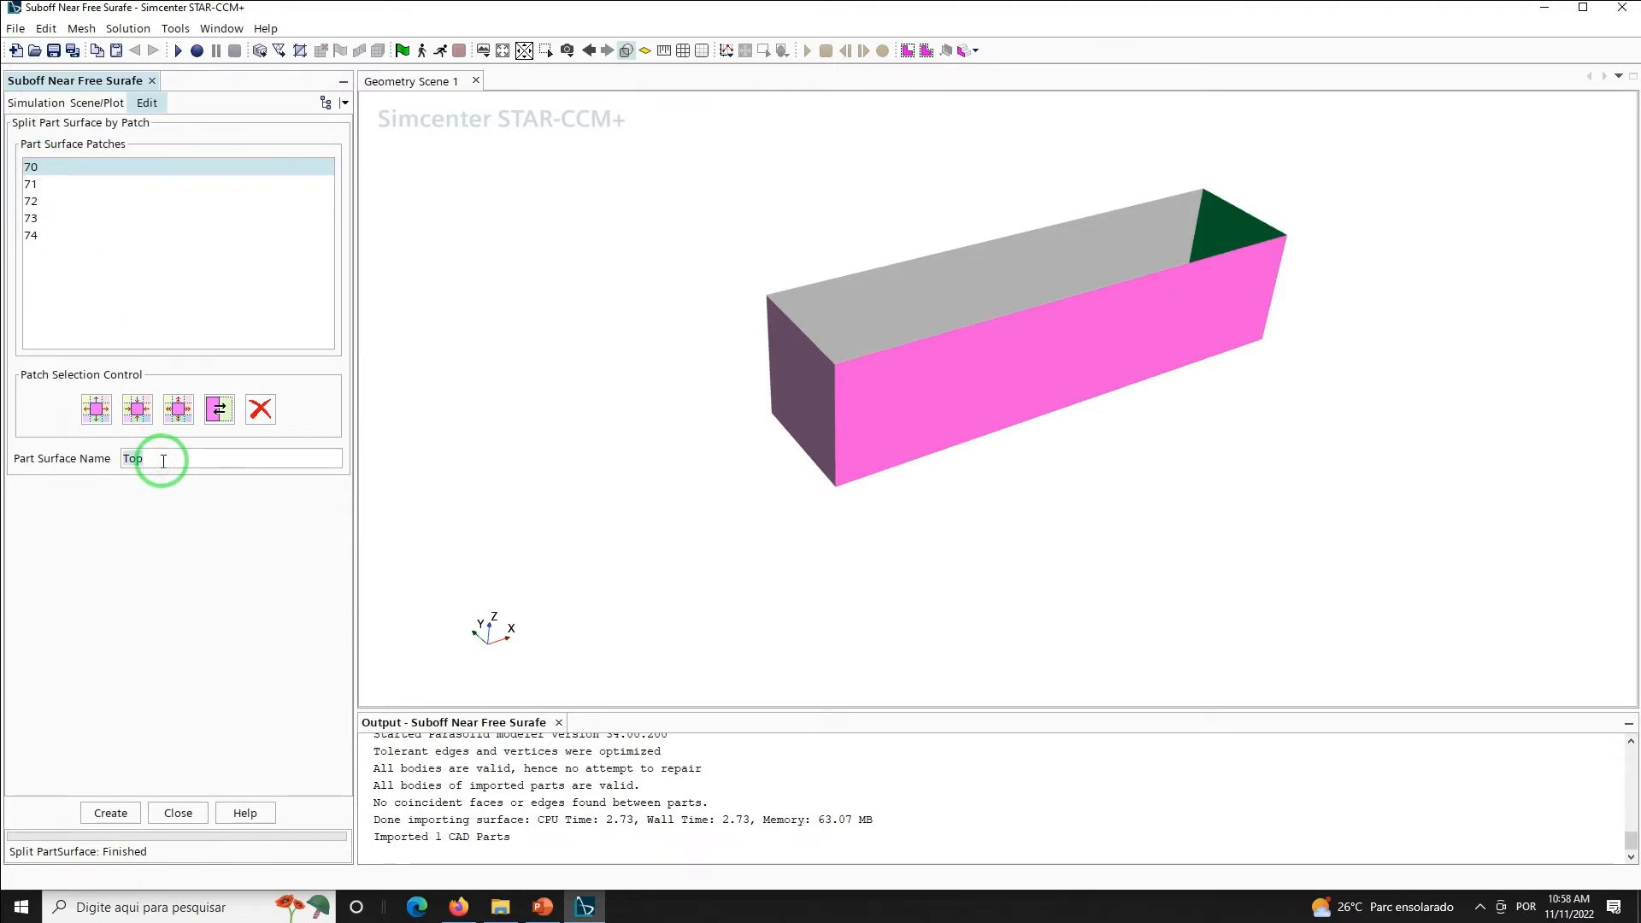
key("BackSpace")
key("BackSpace")
key("BackSpace")
type("Symmetry")
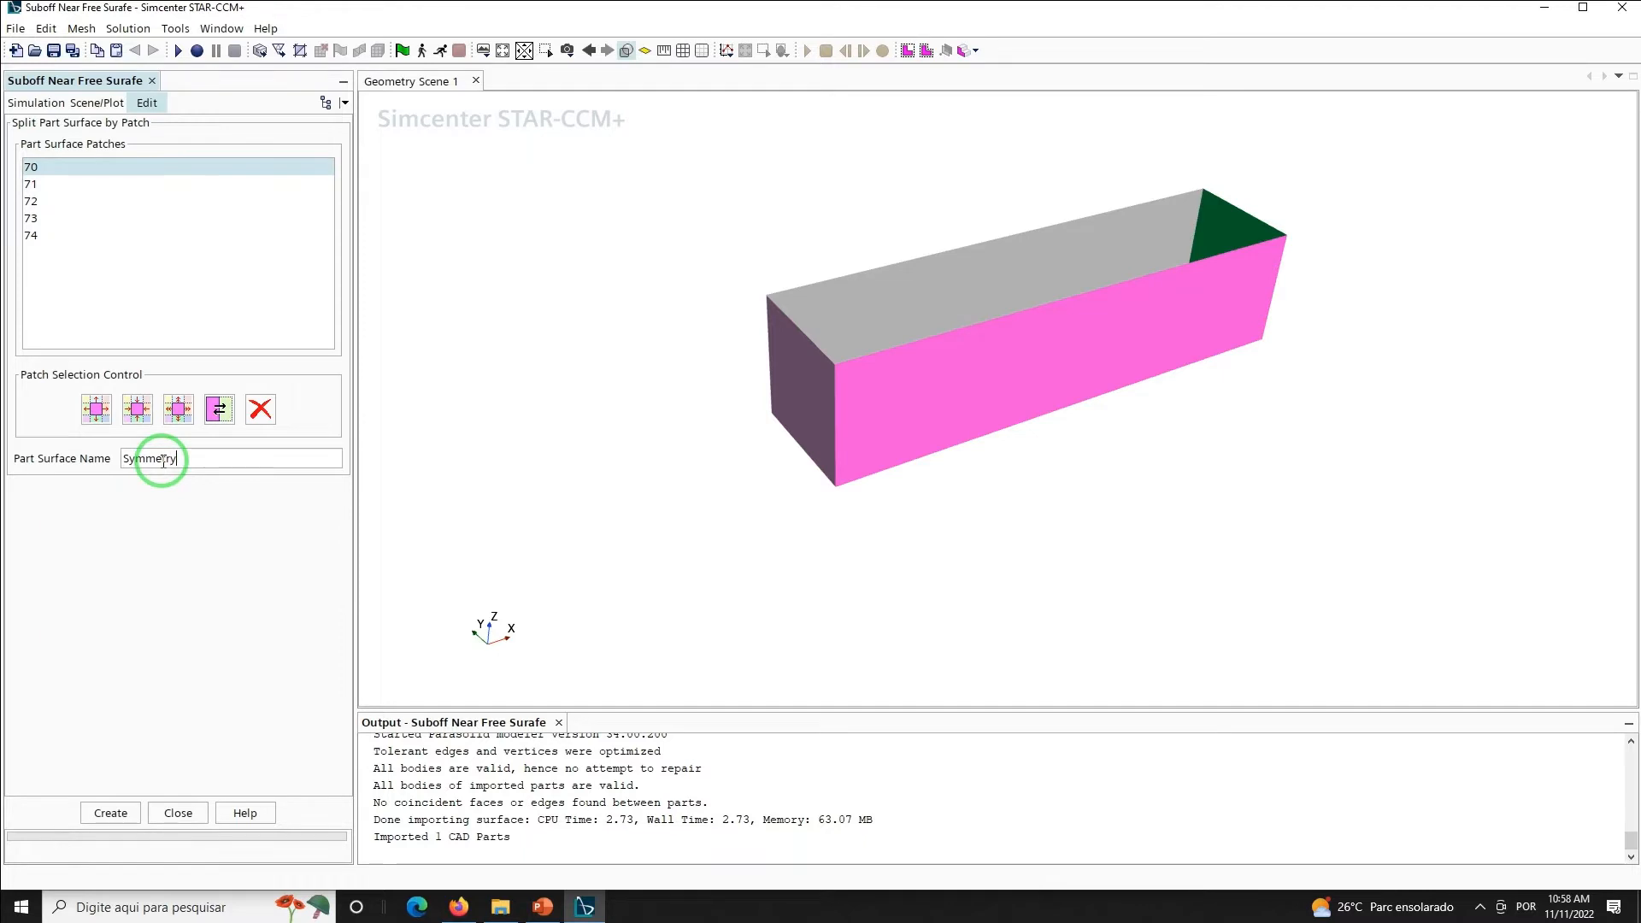
left_click(110, 812)
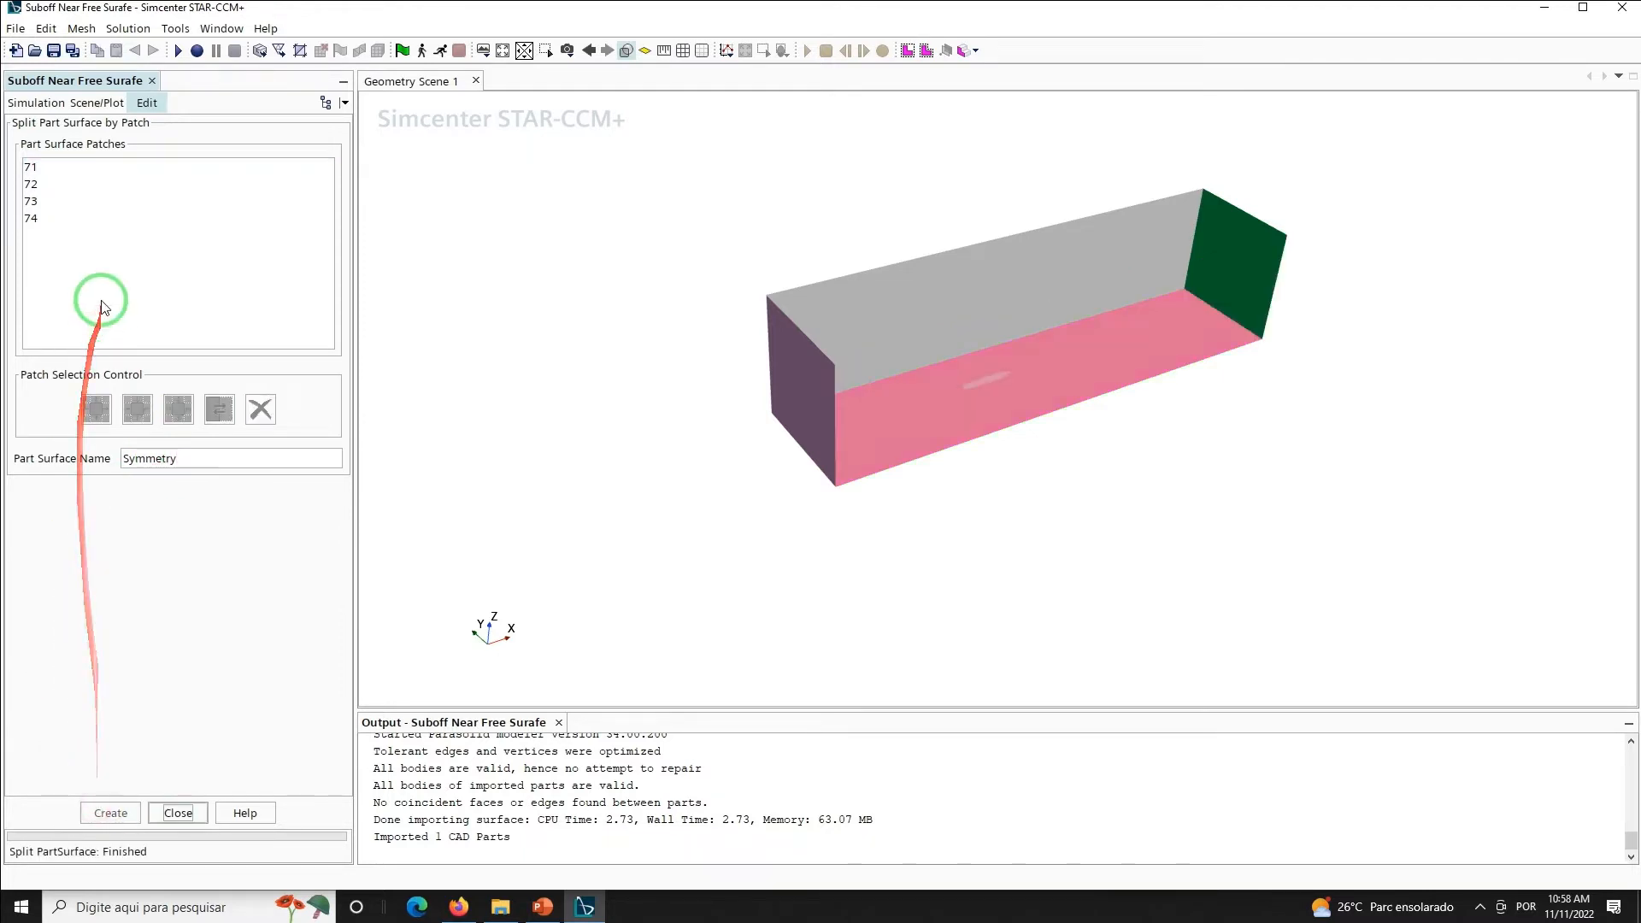
Split patch 71 off the block surface as a part surface named Inlet
left_click(32, 167)
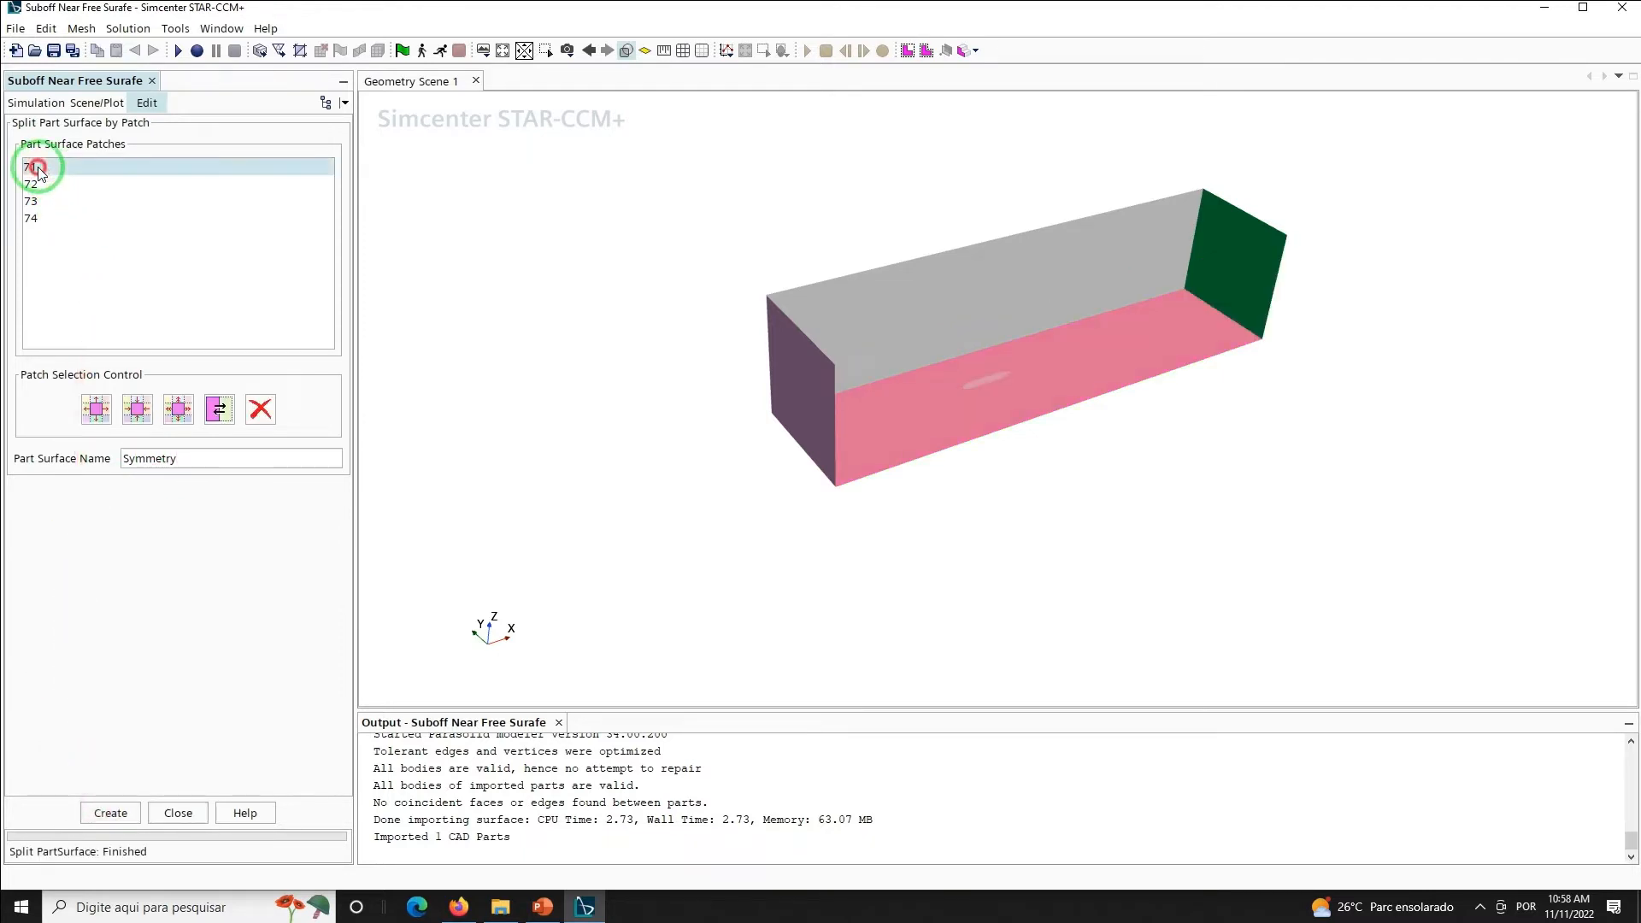
left_click(194, 456)
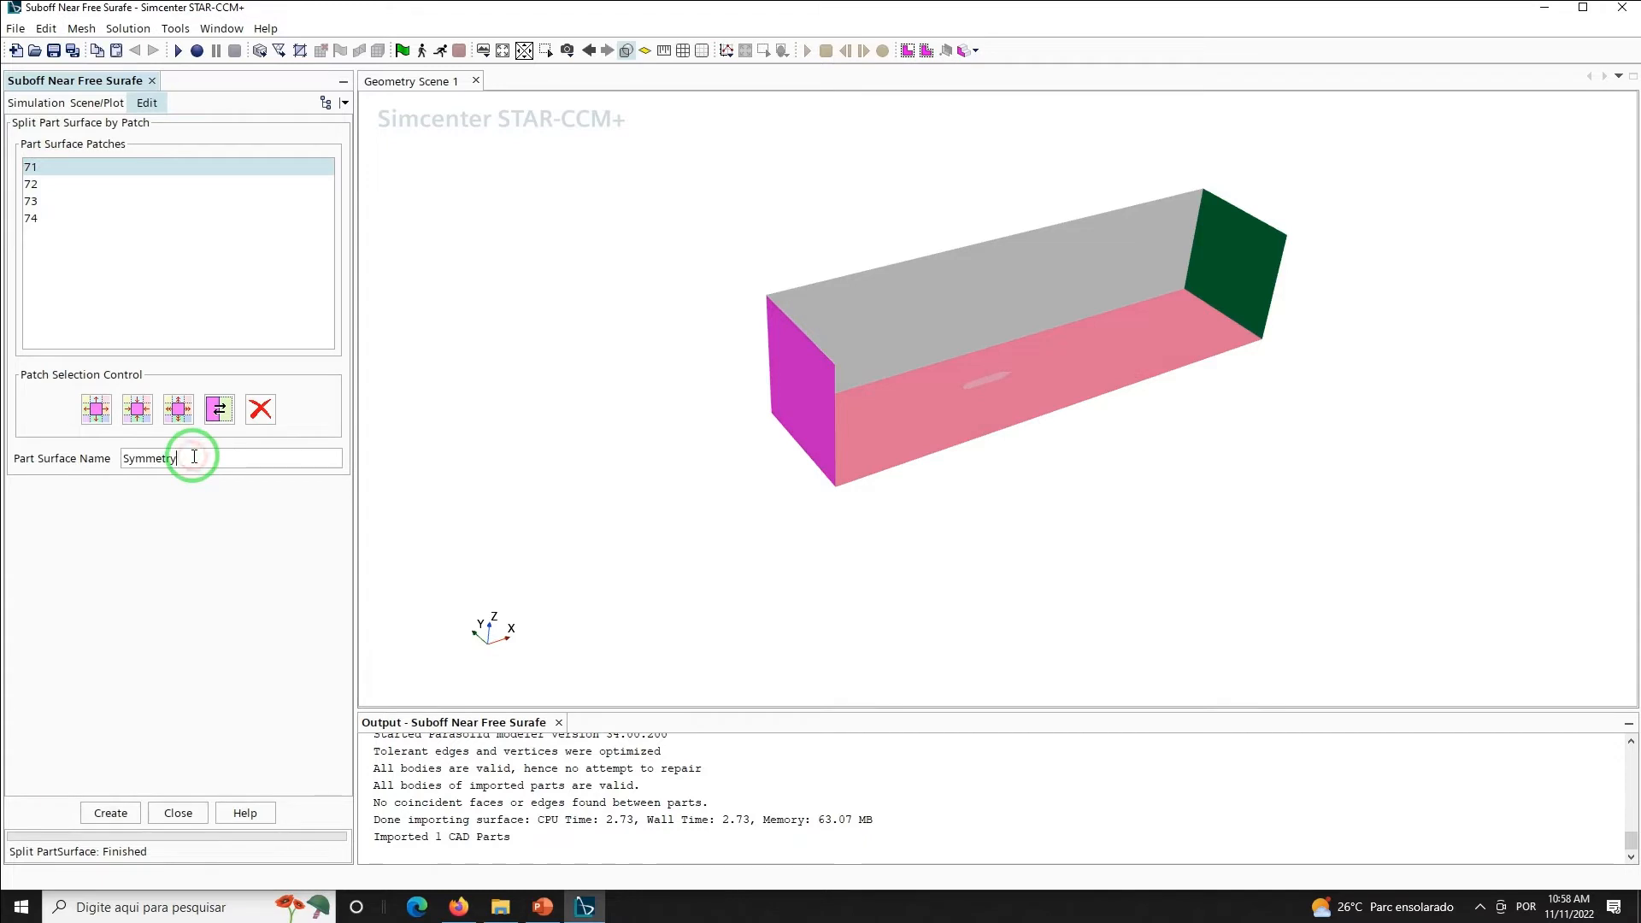
double_click(194, 456)
type("Inlet")
left_click(108, 814)
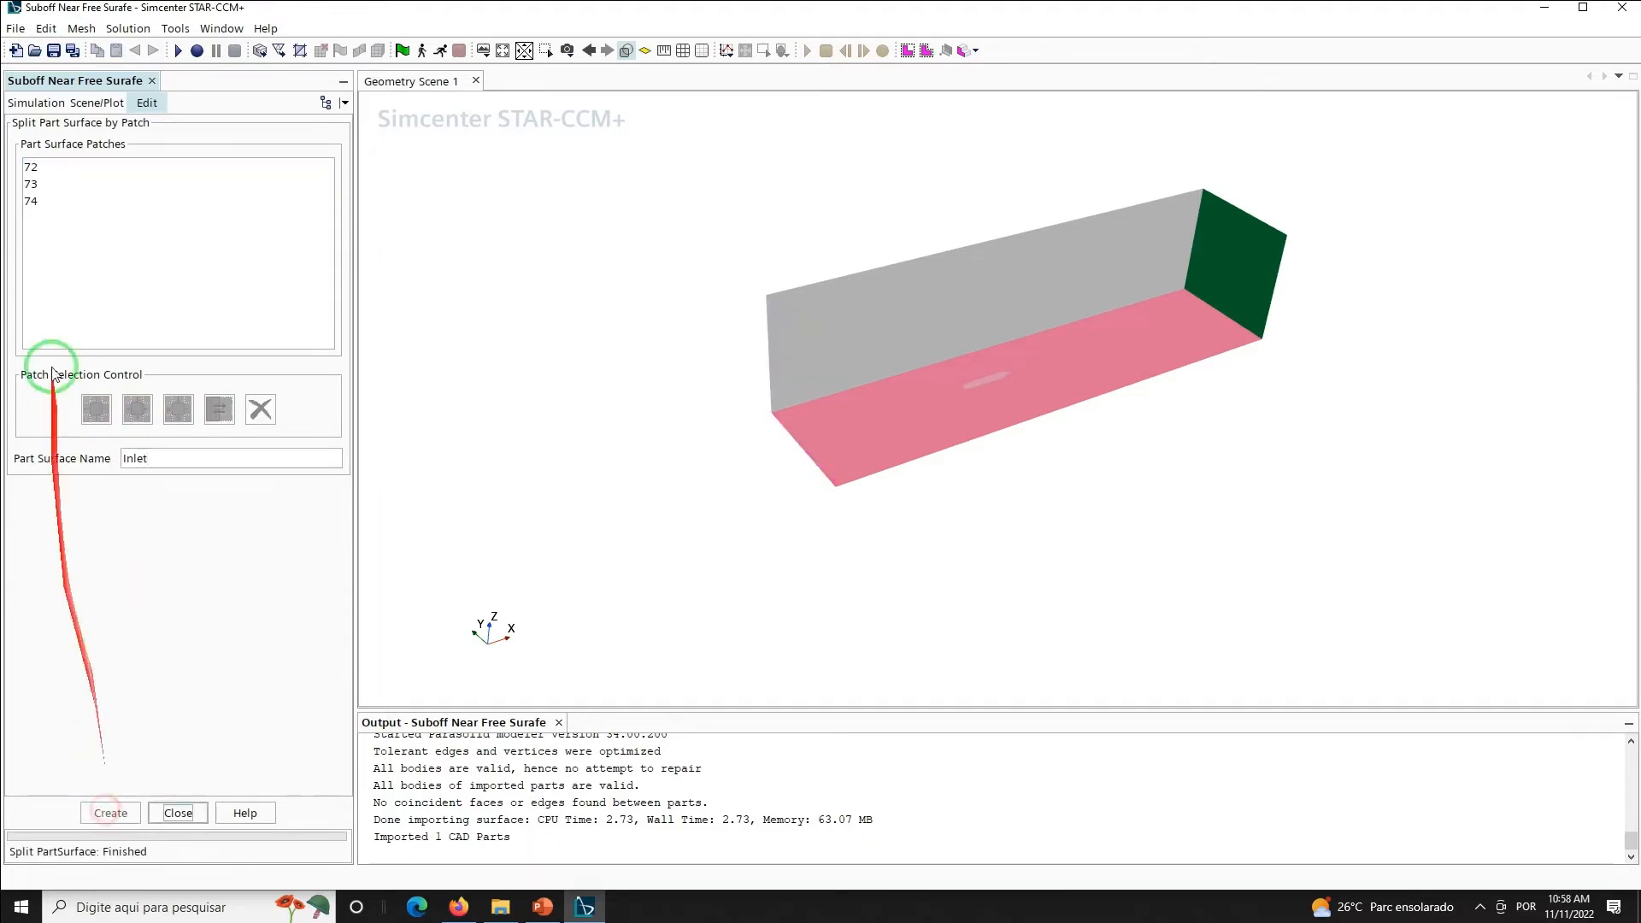
Split patch 72 off the block surface as a part surface named Side
left_click(36, 171)
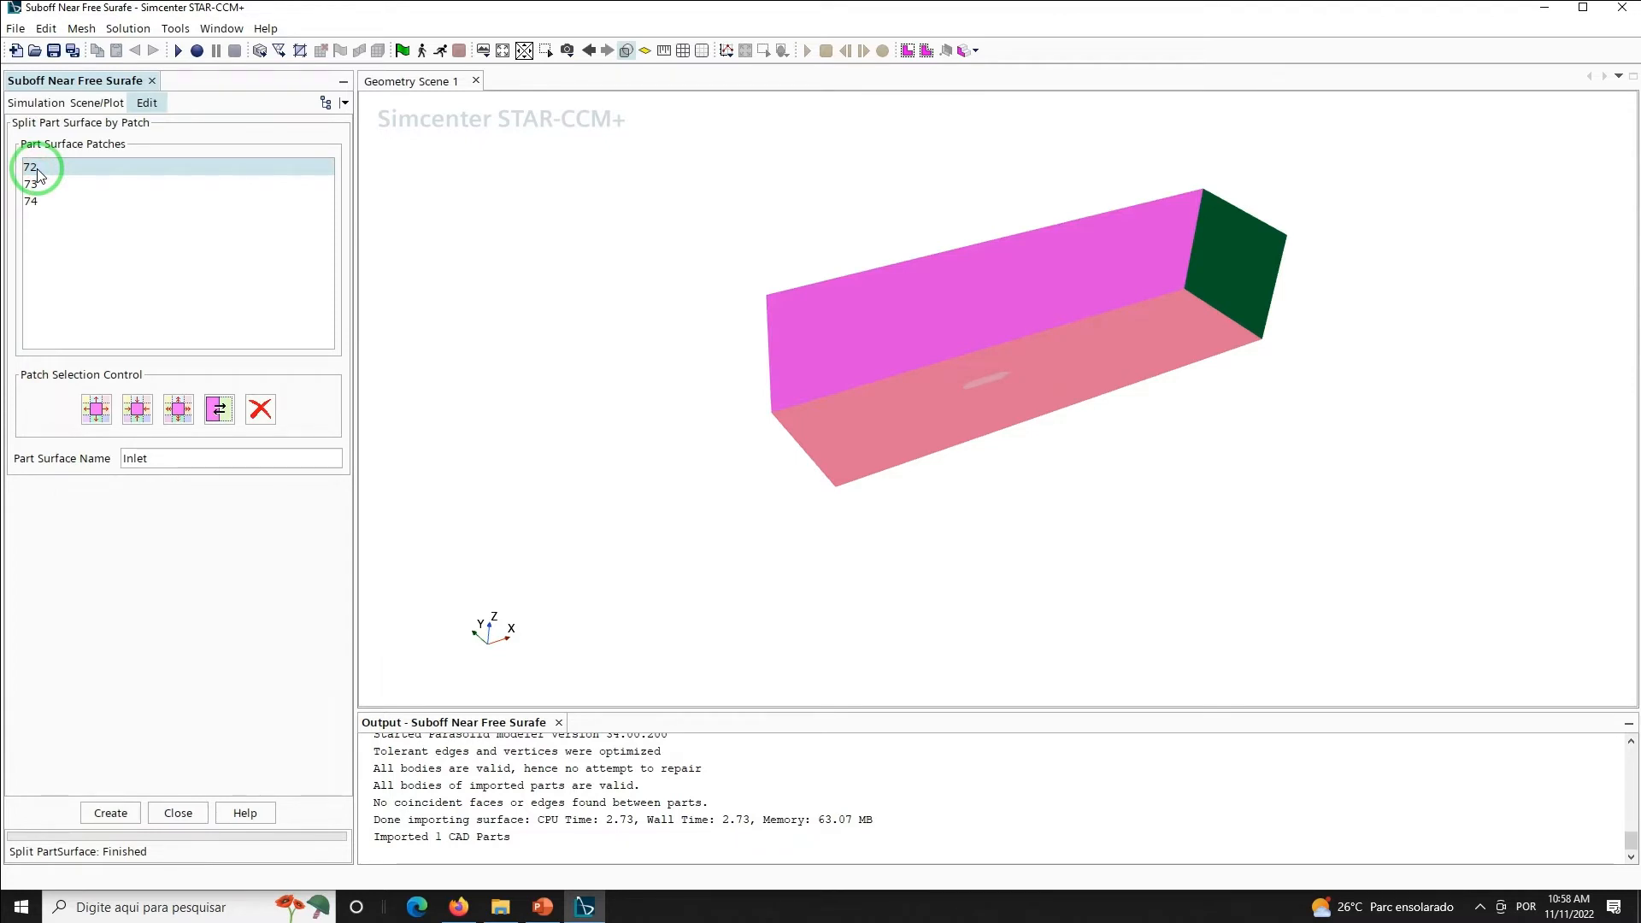
left_click(172, 458)
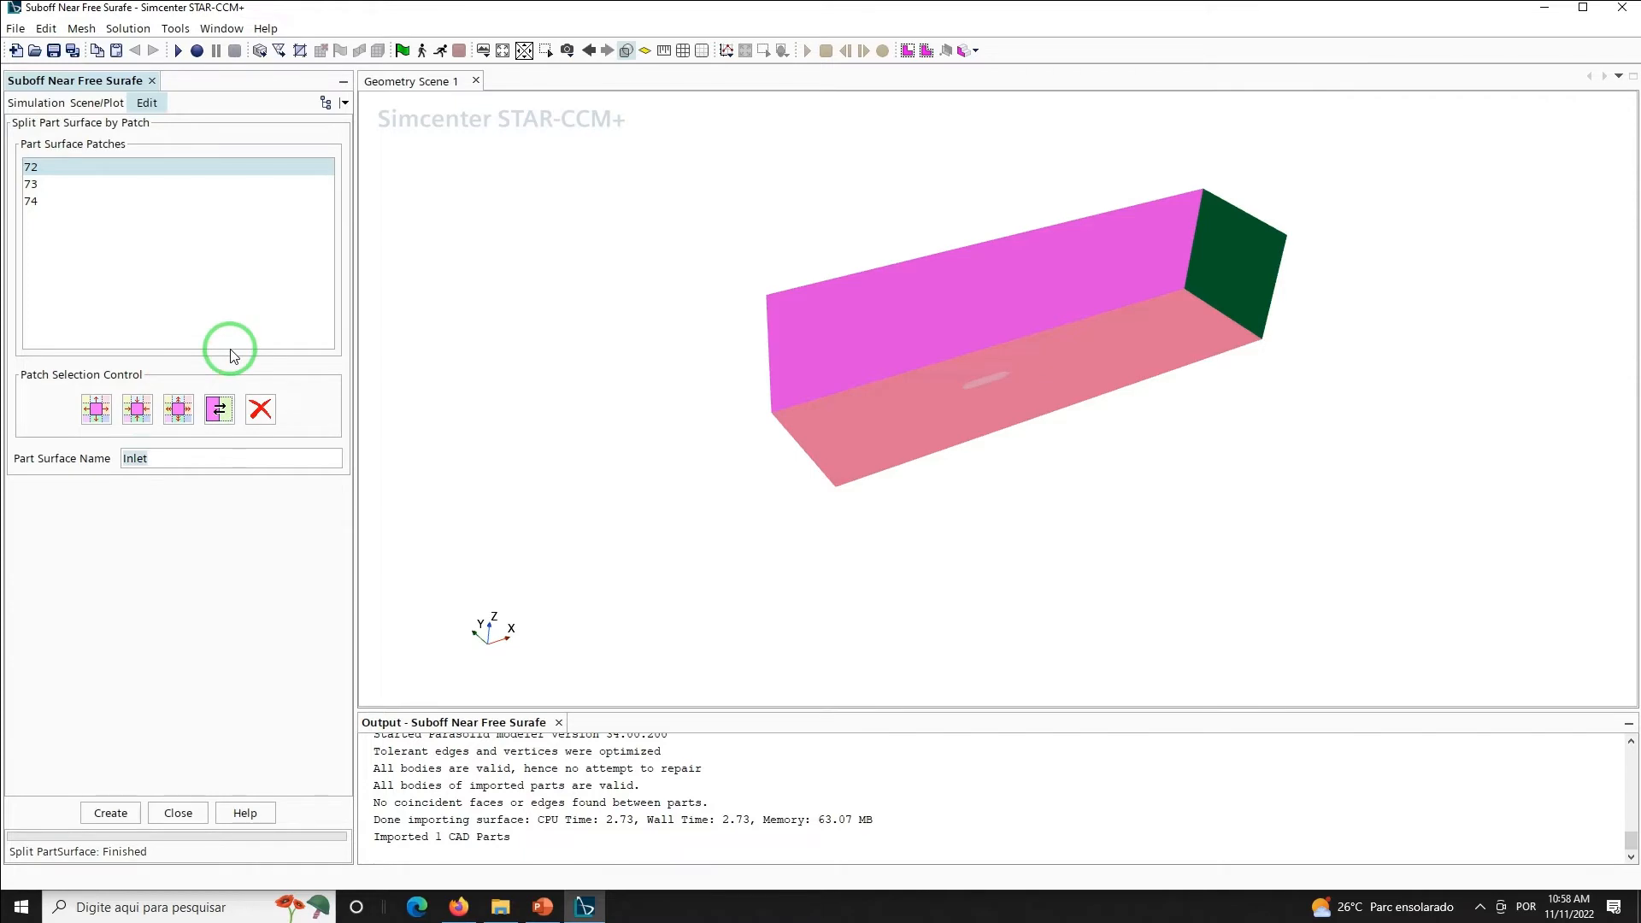
type("Side")
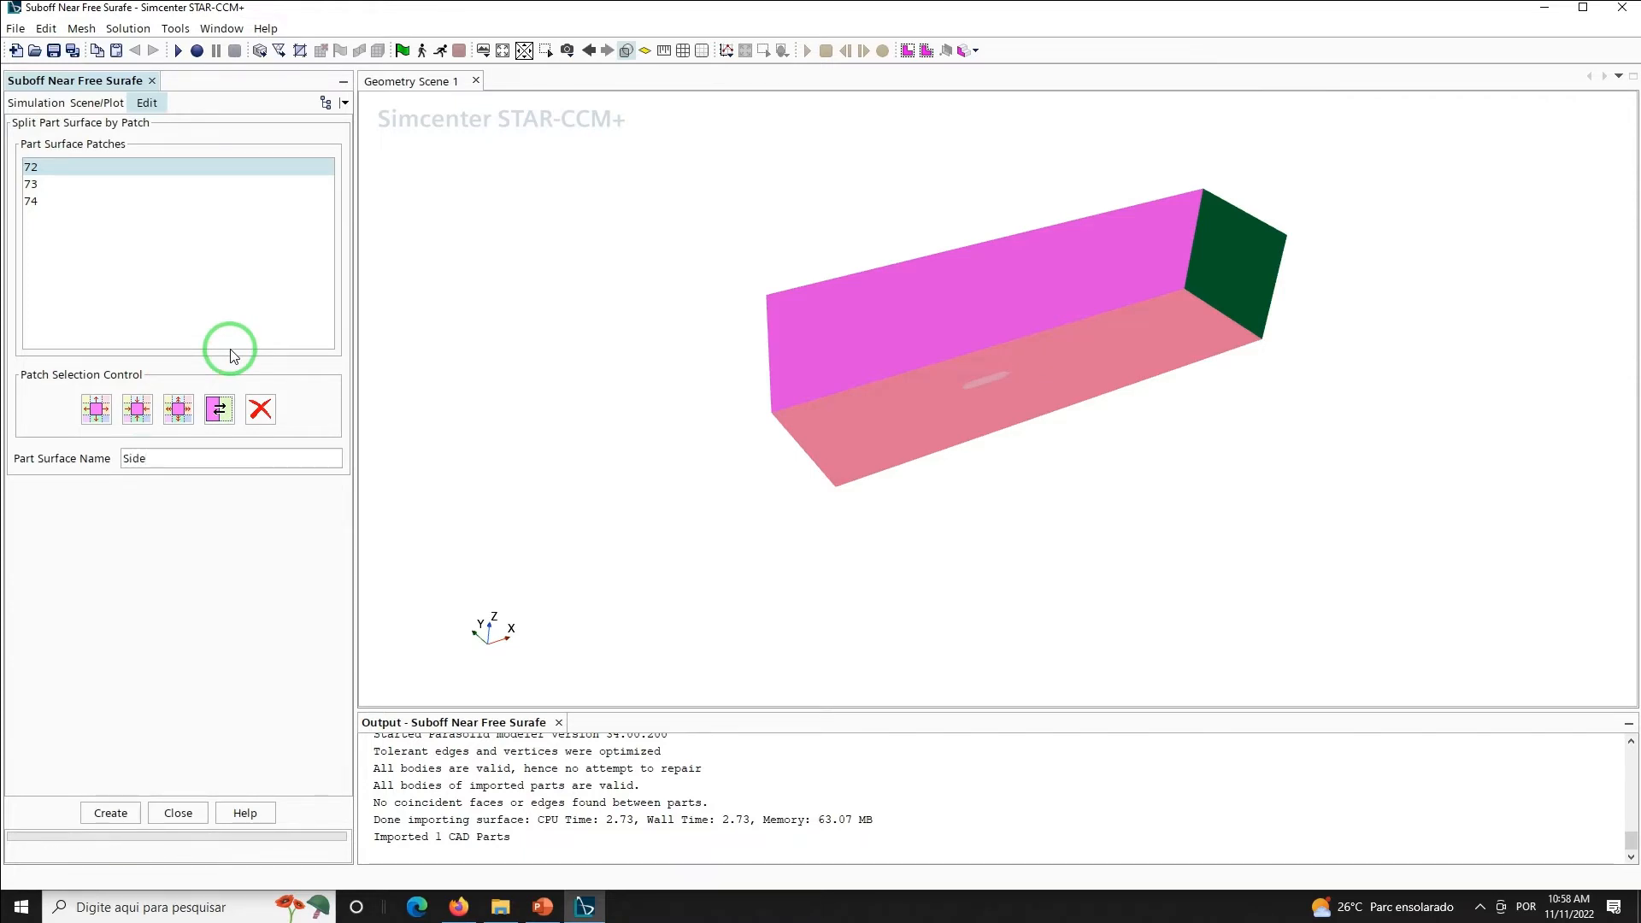
left_click(105, 812)
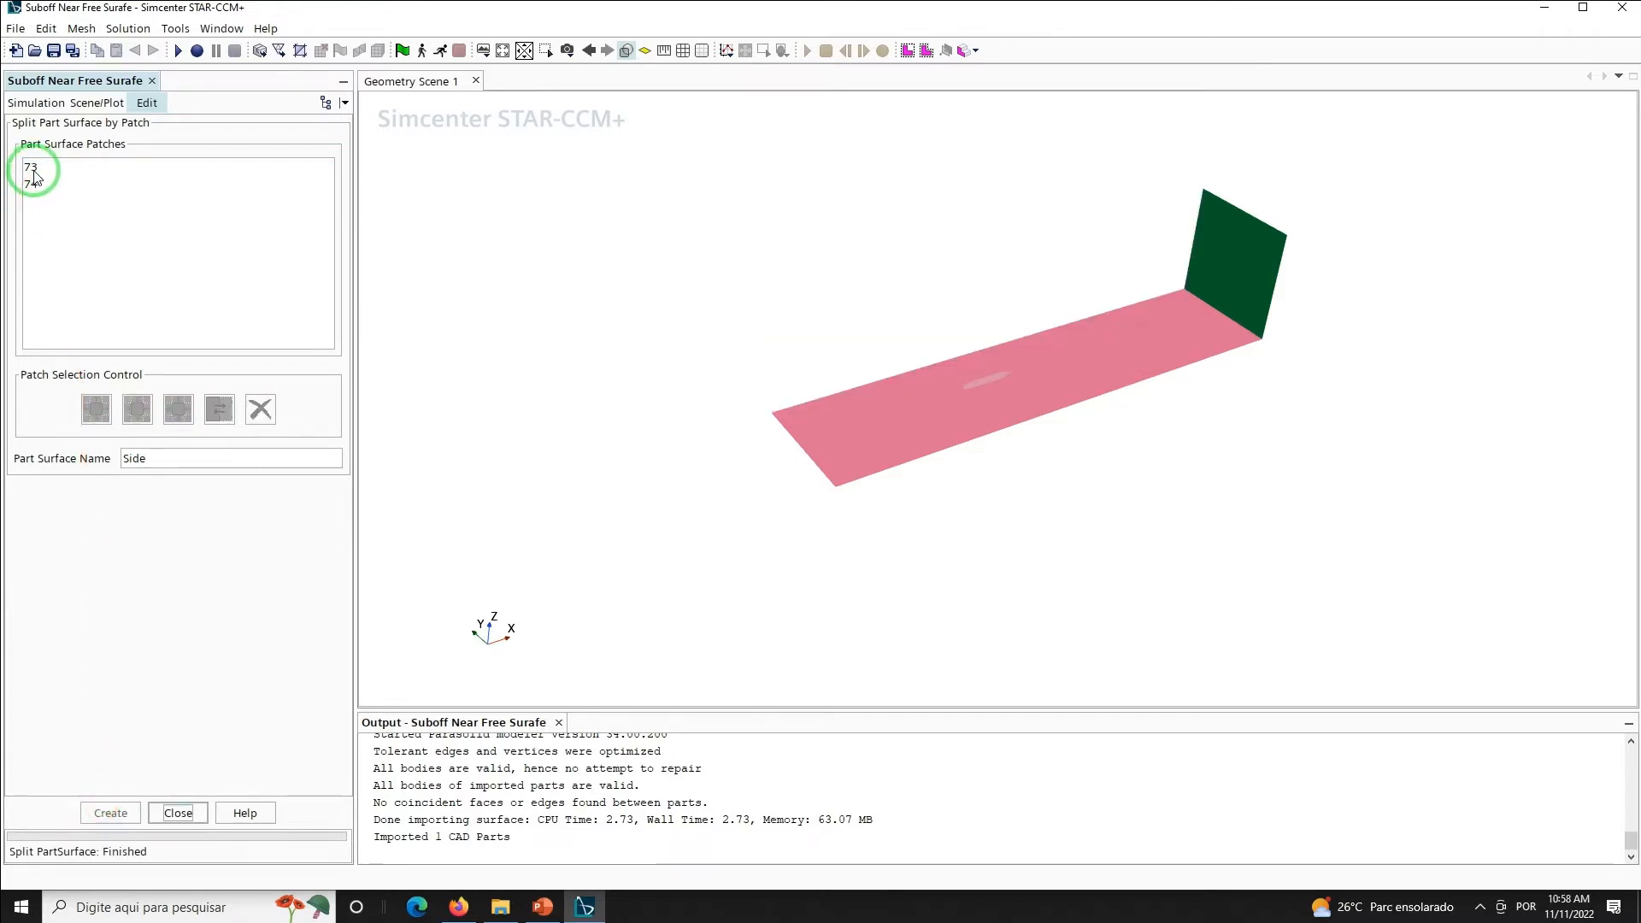
Create a part surface named Bottom from patch 73 and finish splitting by patch
left_click(33, 170)
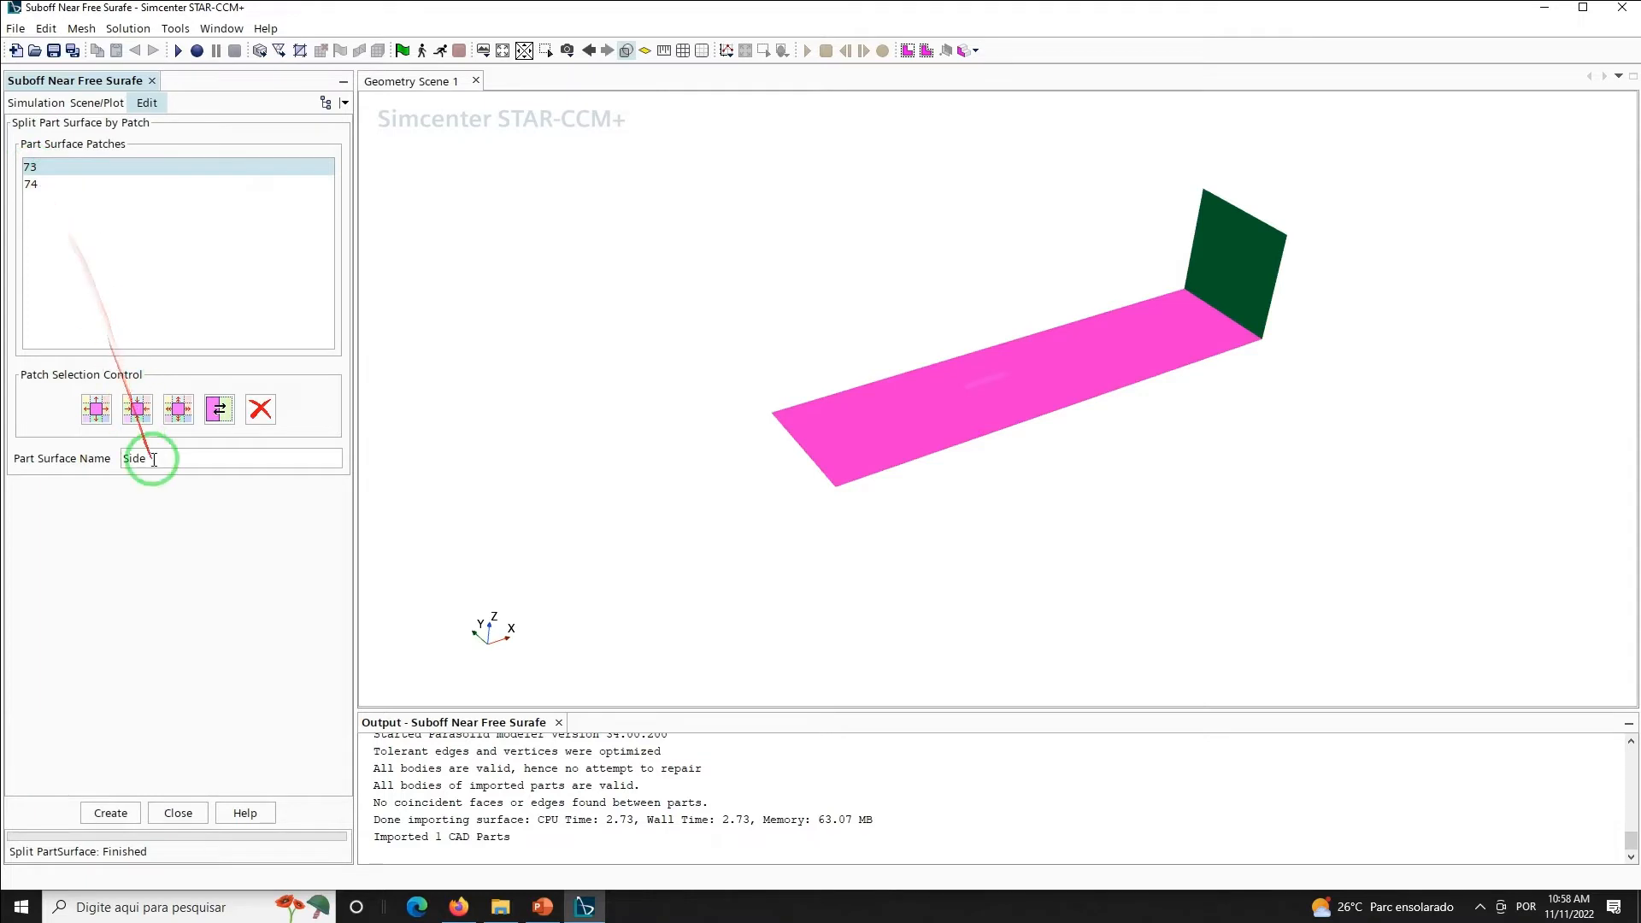
key("ctrl+a")
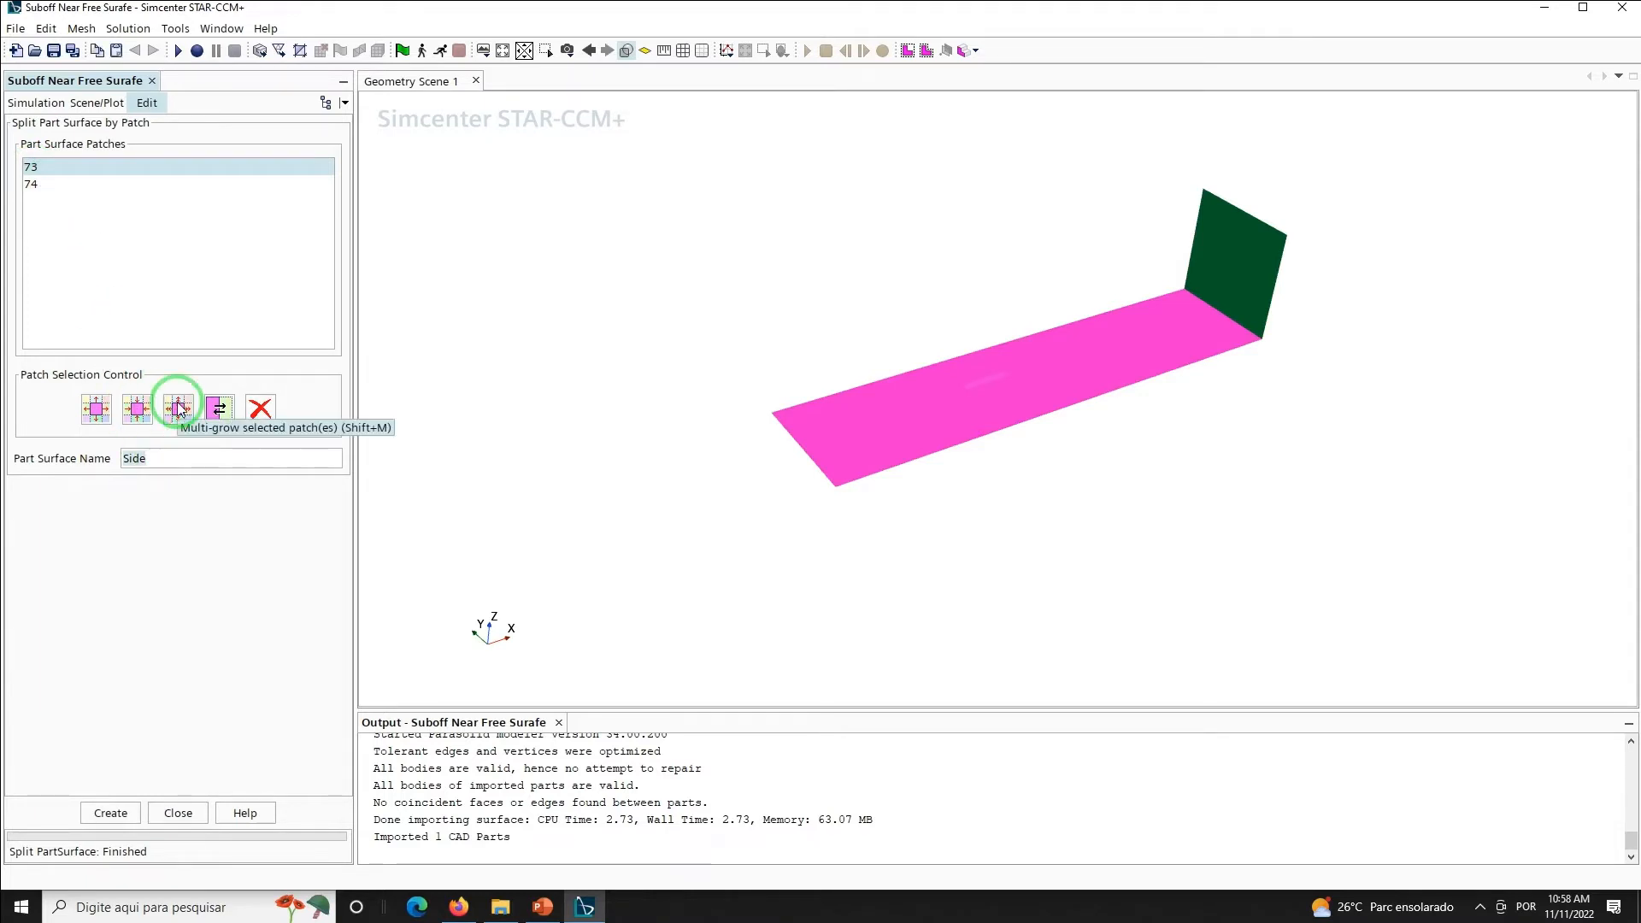
type("Bottom")
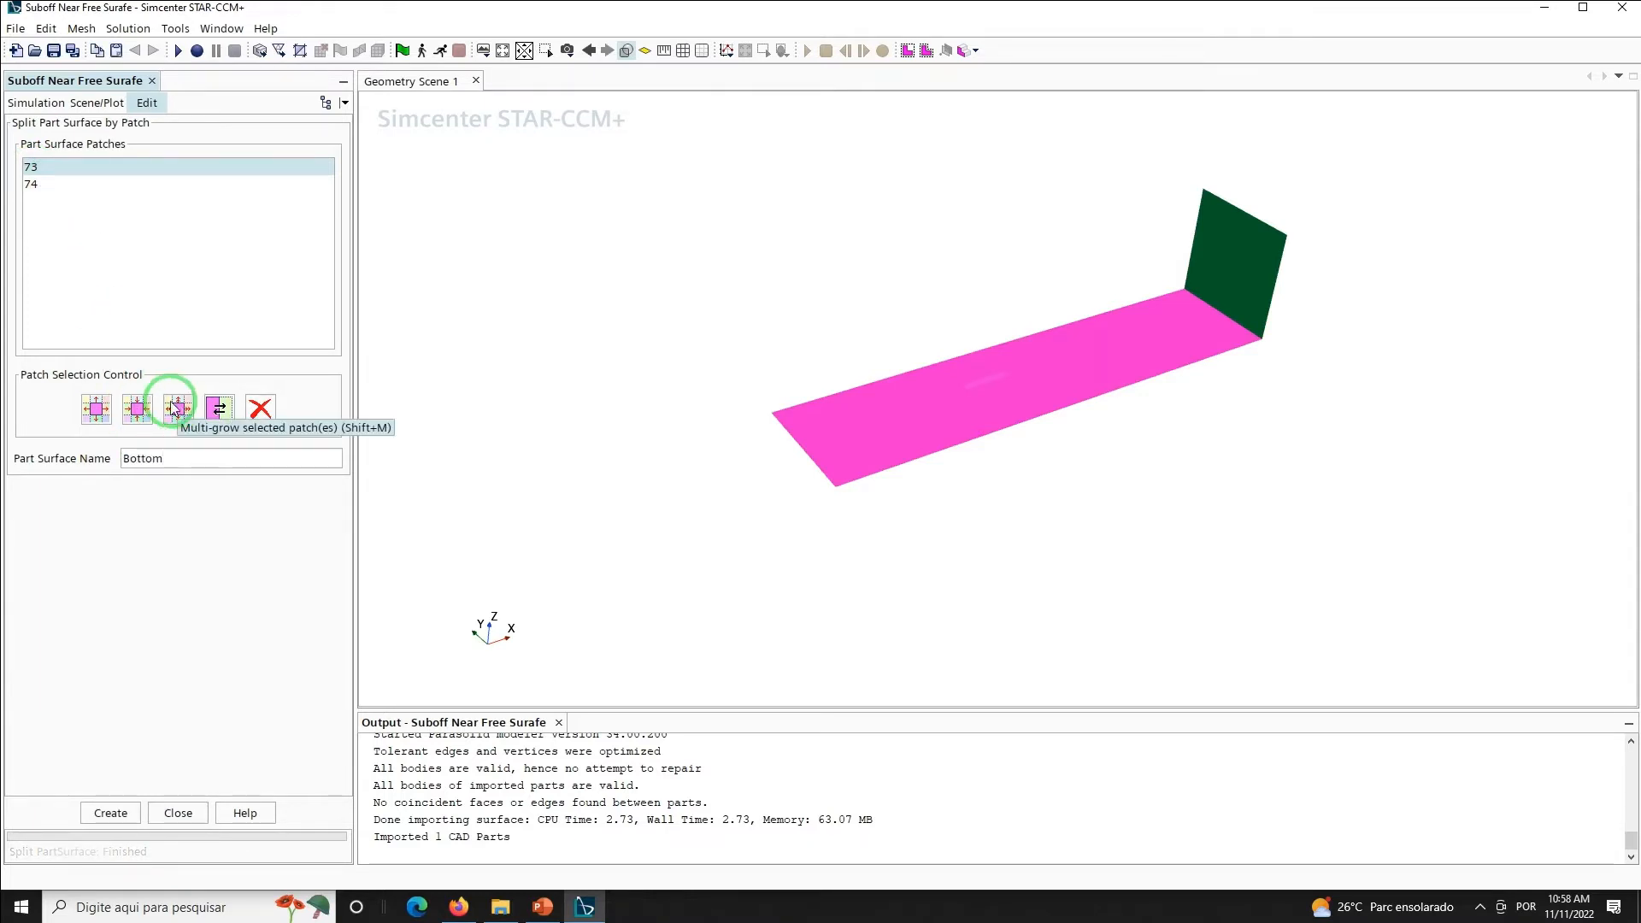
left_click(110, 813)
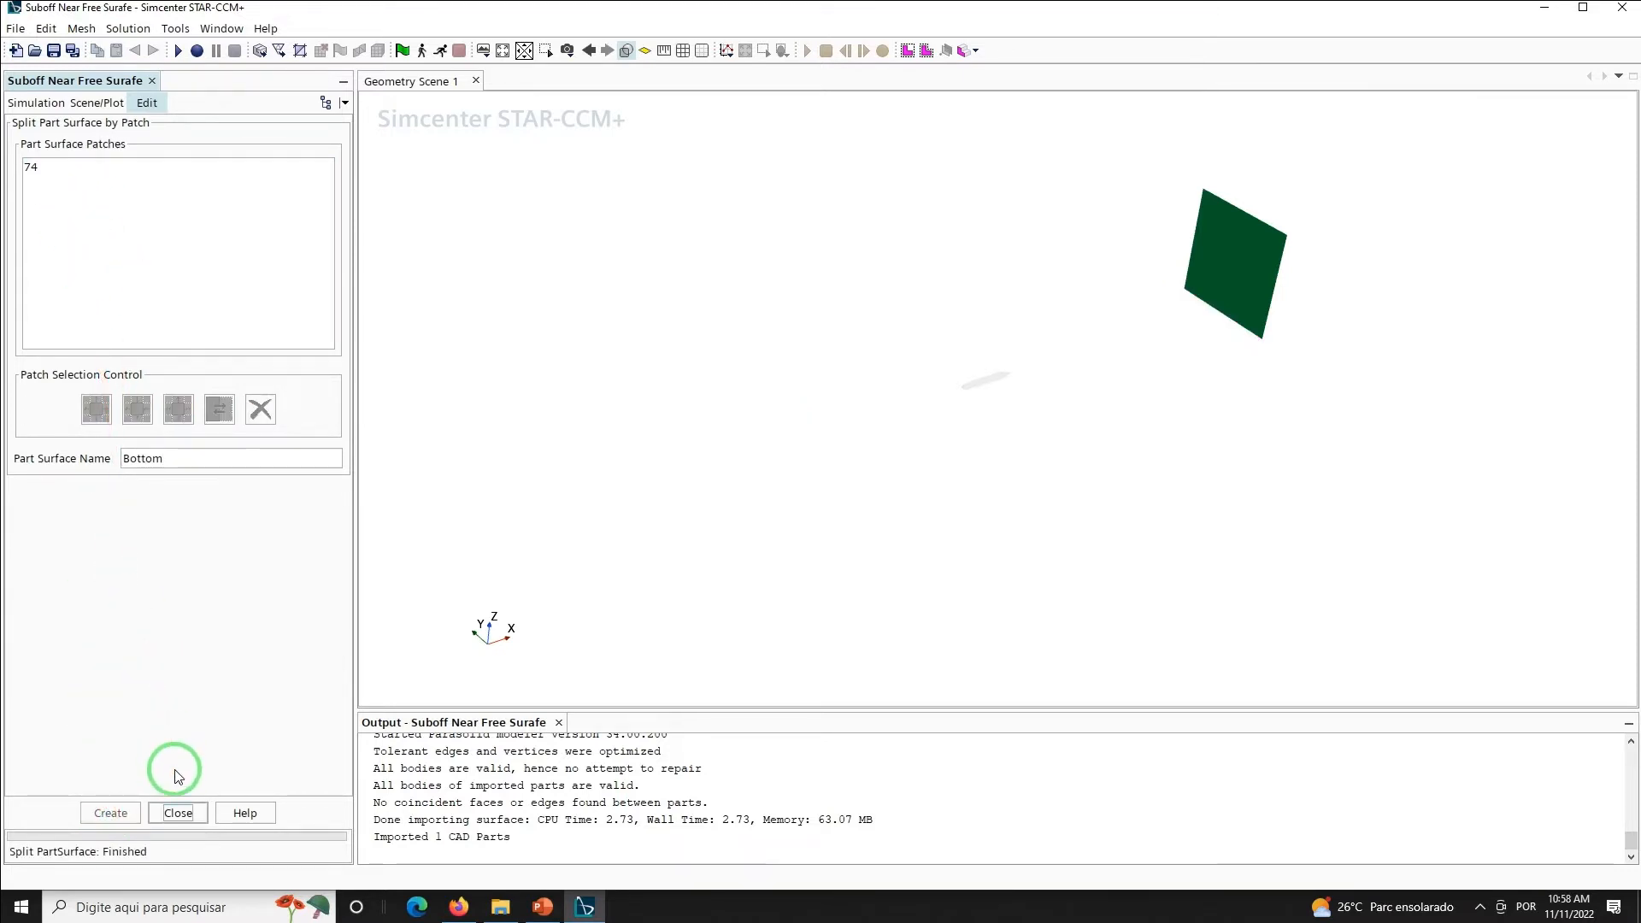
left_click(174, 810)
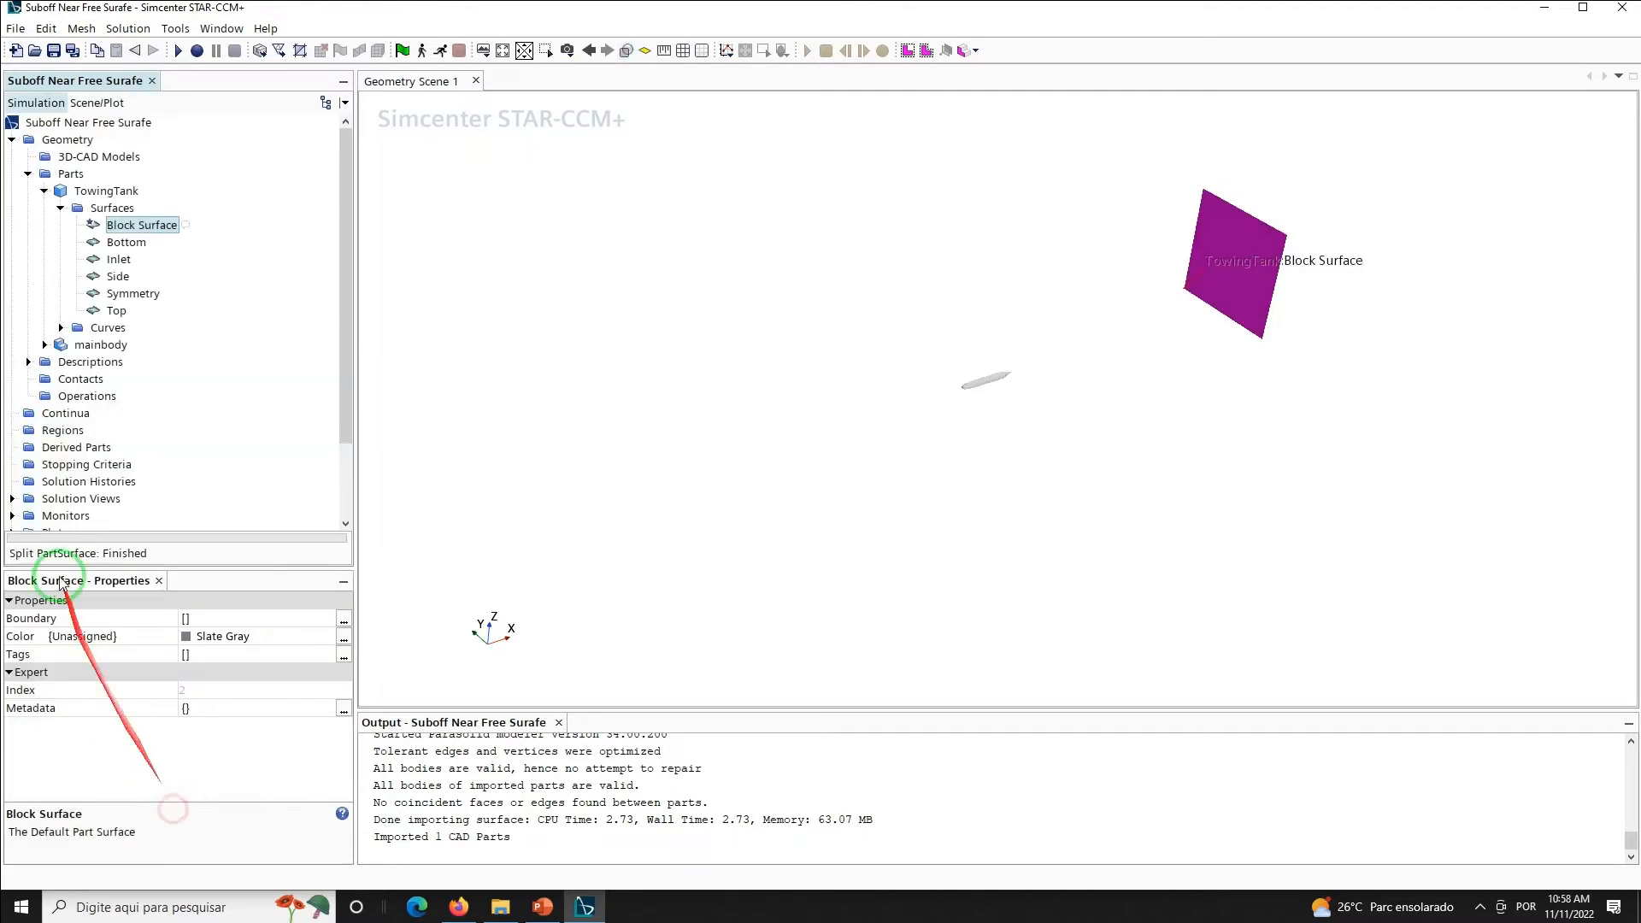
Rename the TowingTank's remaining Block Surface as Outlet and save the simulation
right_click(151, 224)
left_click(203, 676)
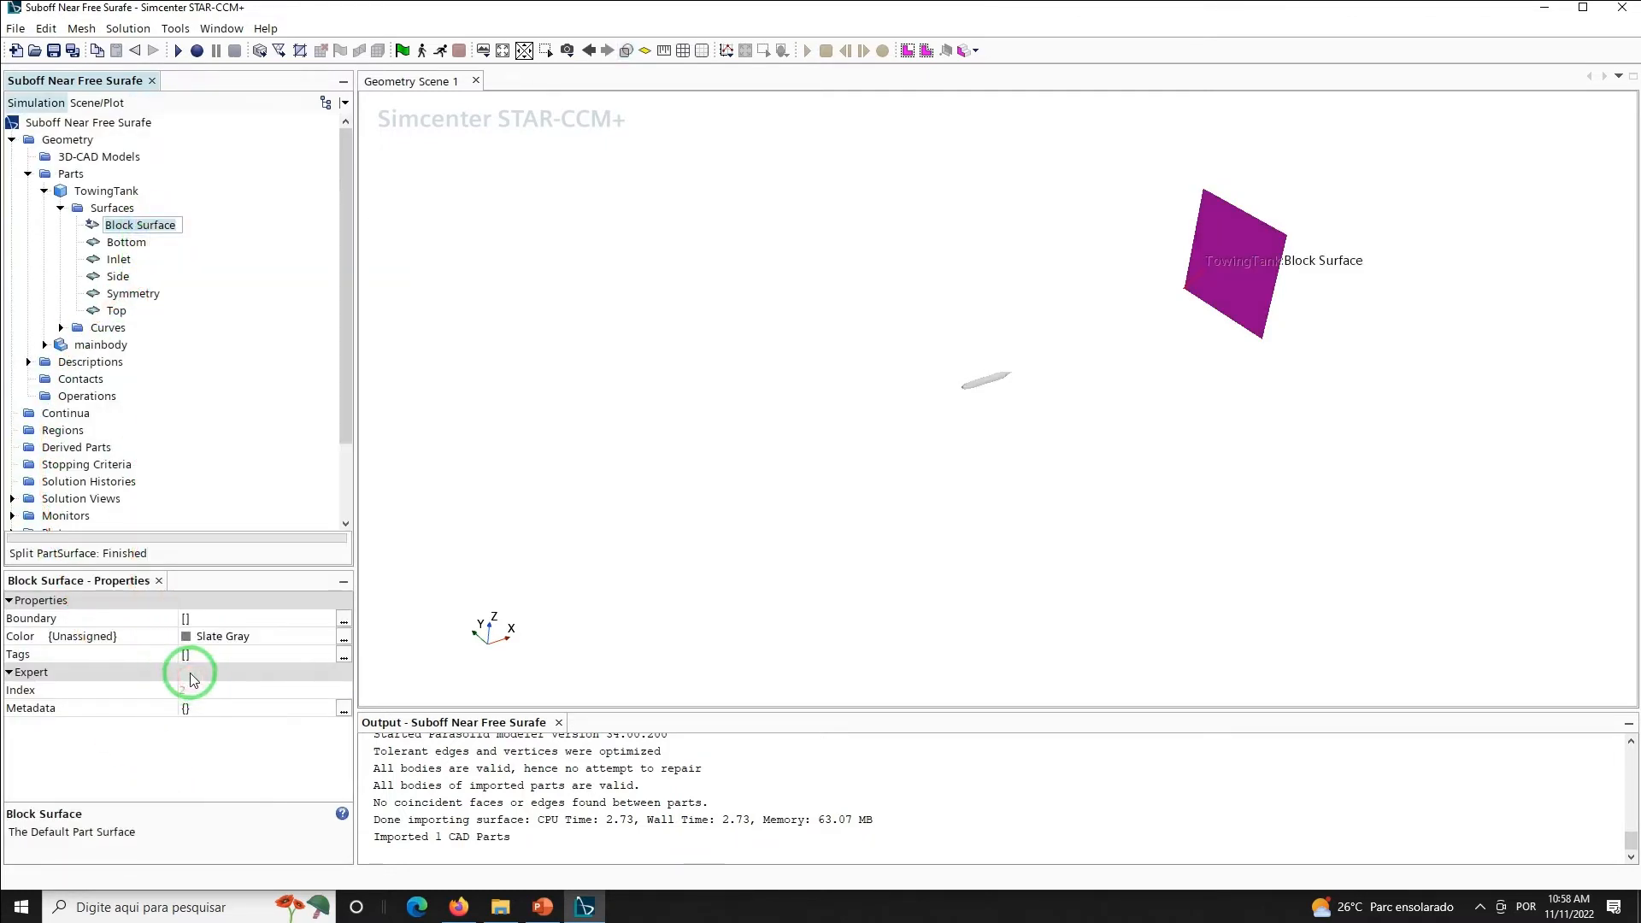
type("Outlet")
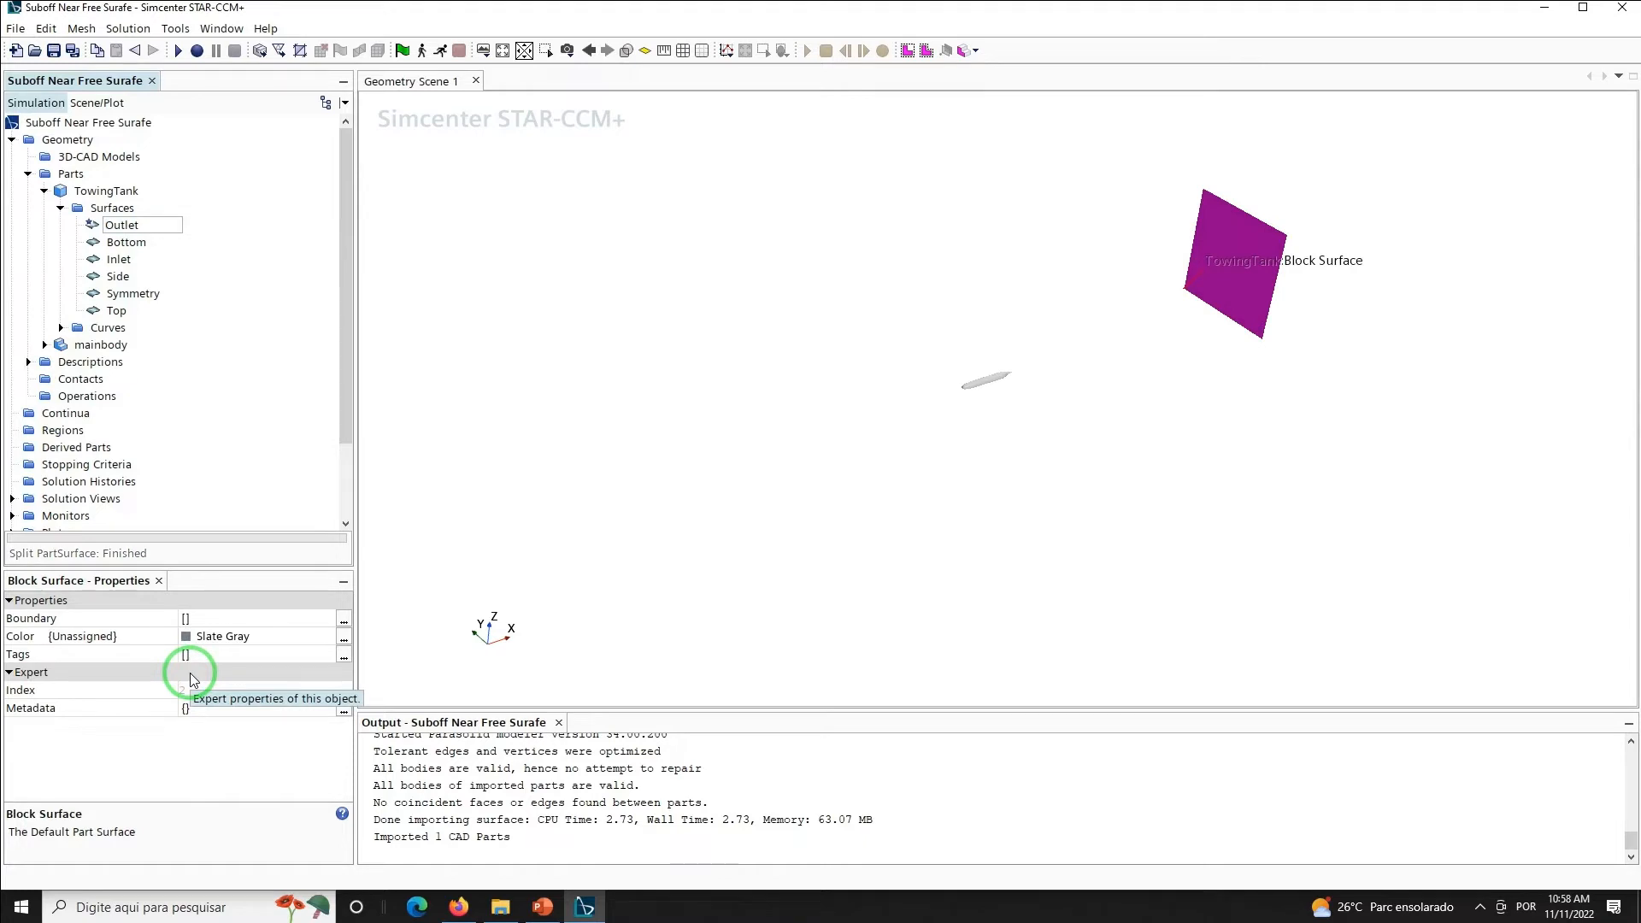
key("Return")
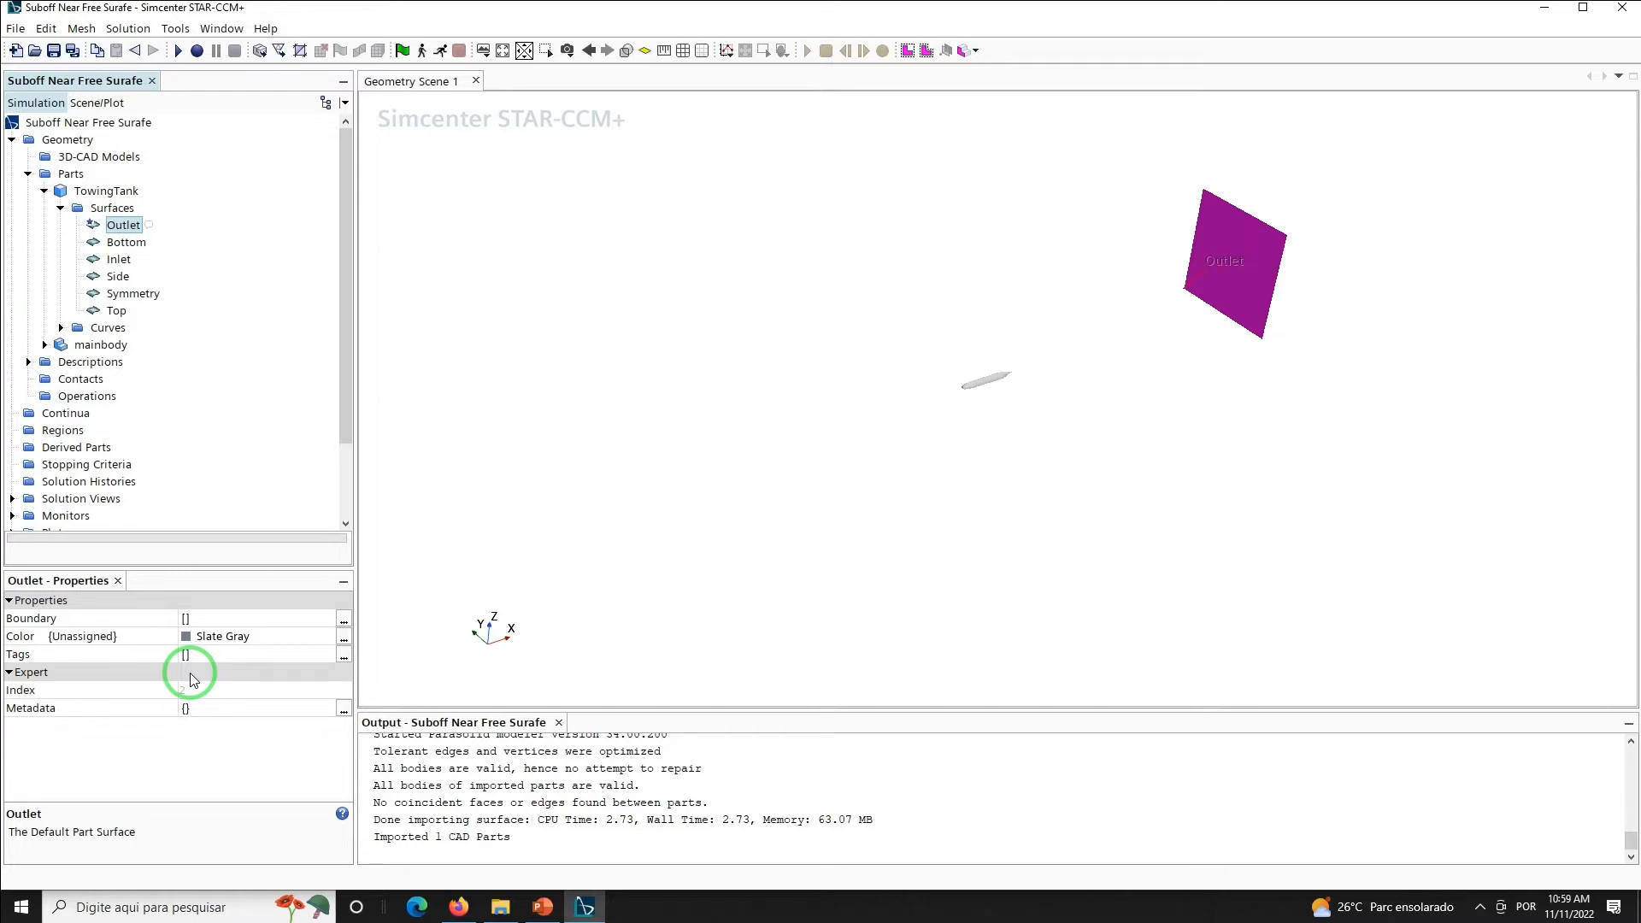
left_click(53, 50)
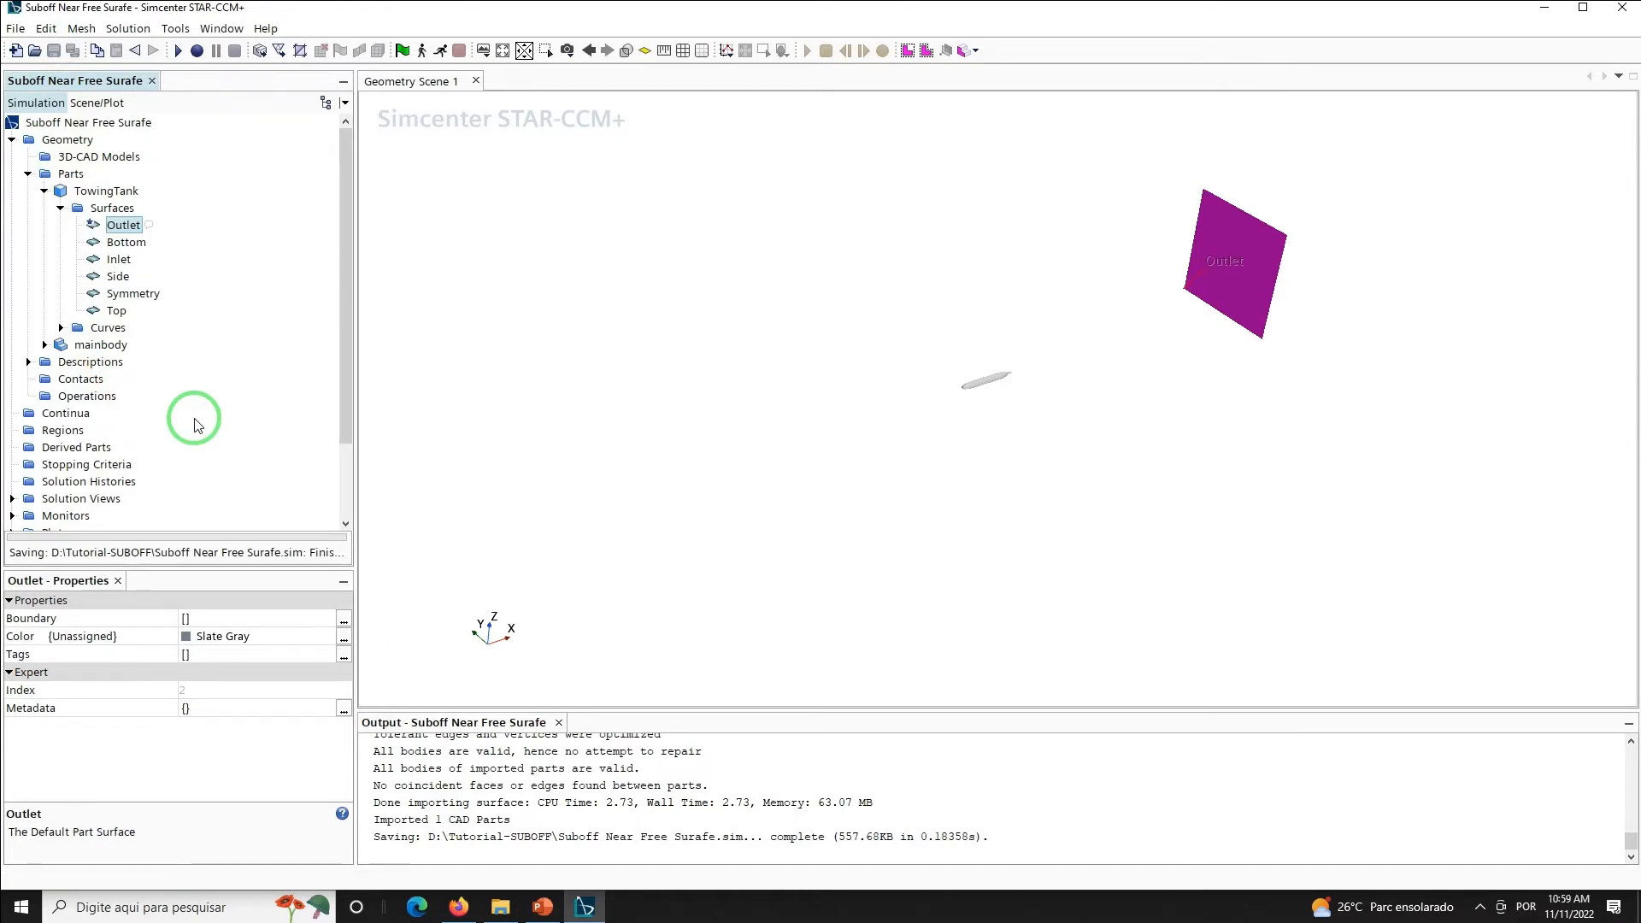
Rename the mainbody part's Faces surface as SUBOFF
left_click(45, 345)
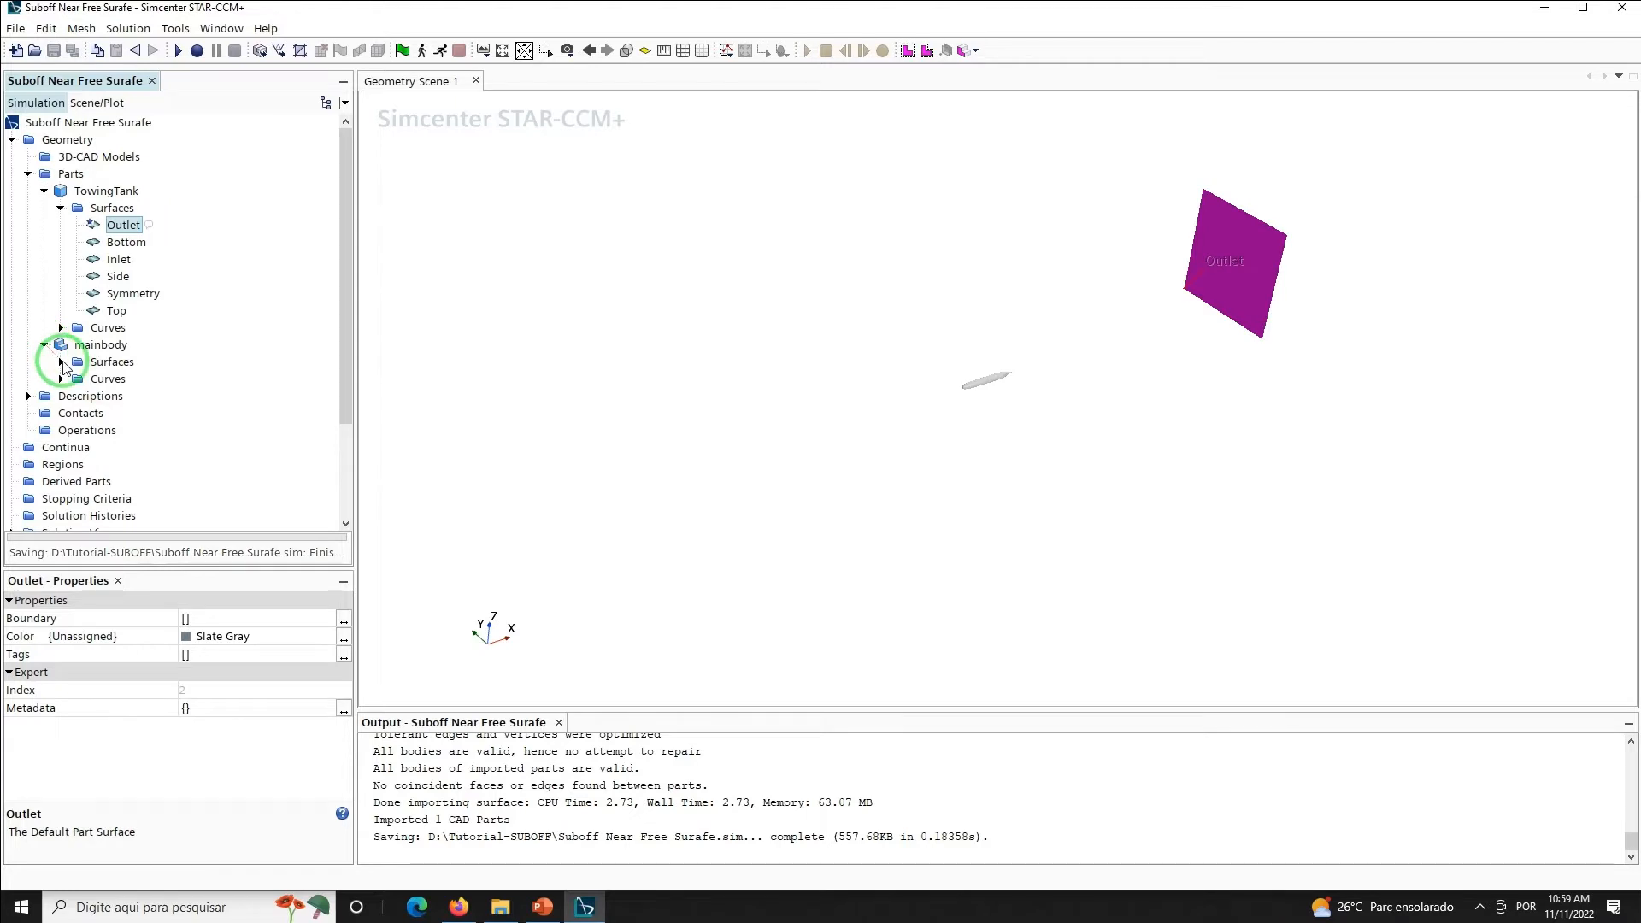
left_click(60, 362)
right_click(118, 379)
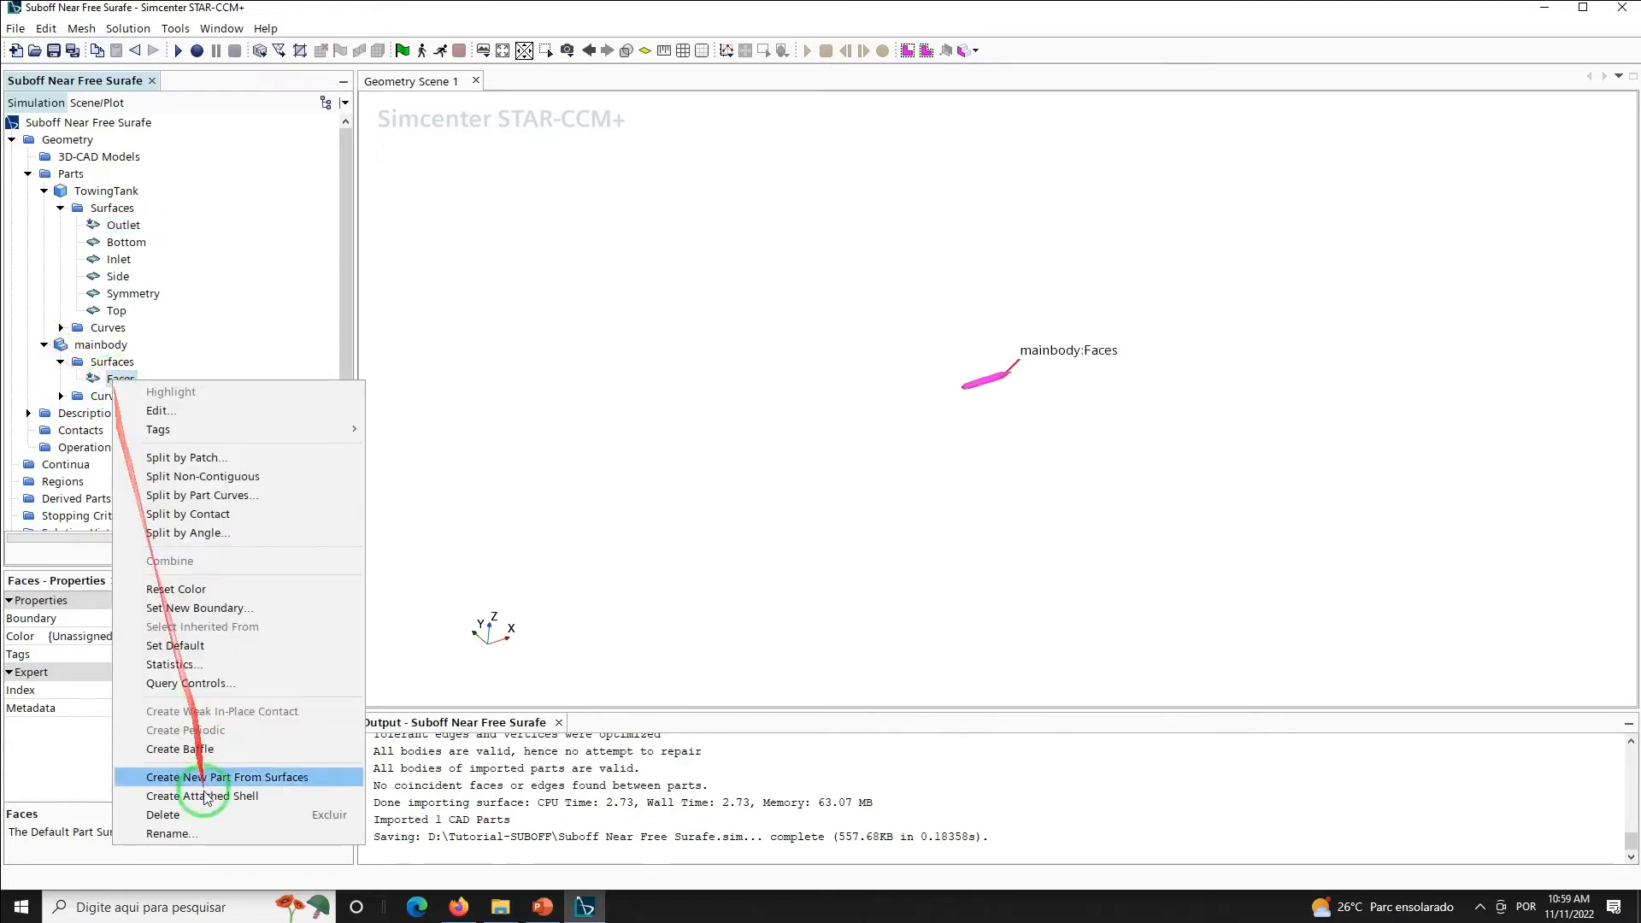
left_click(180, 834)
type("SUBOFF")
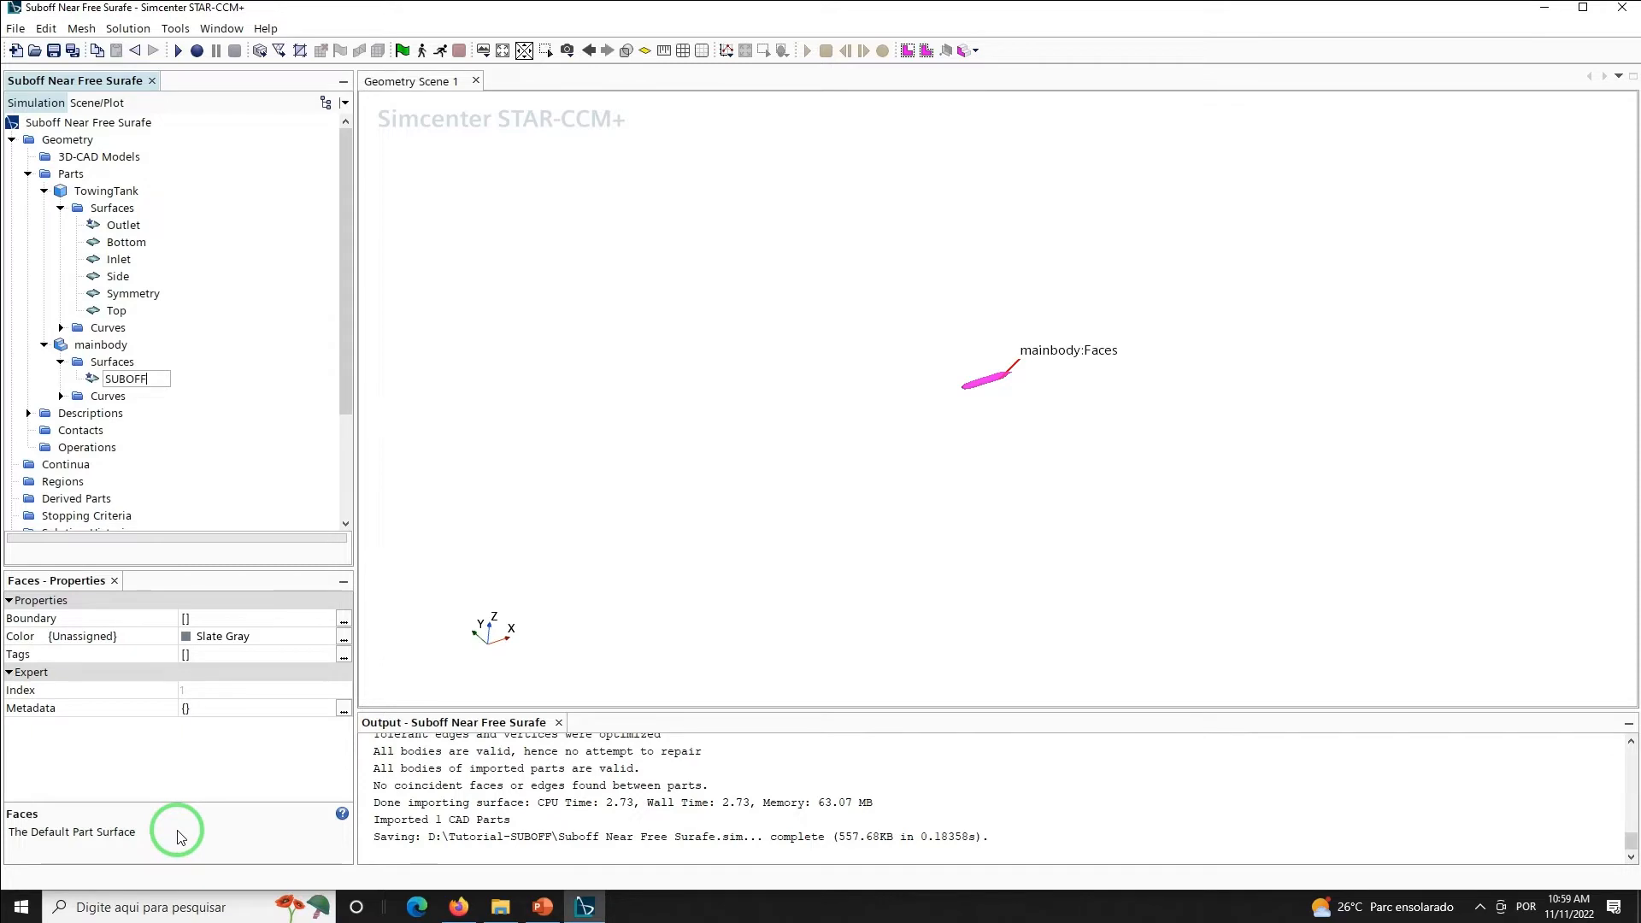
key("Return")
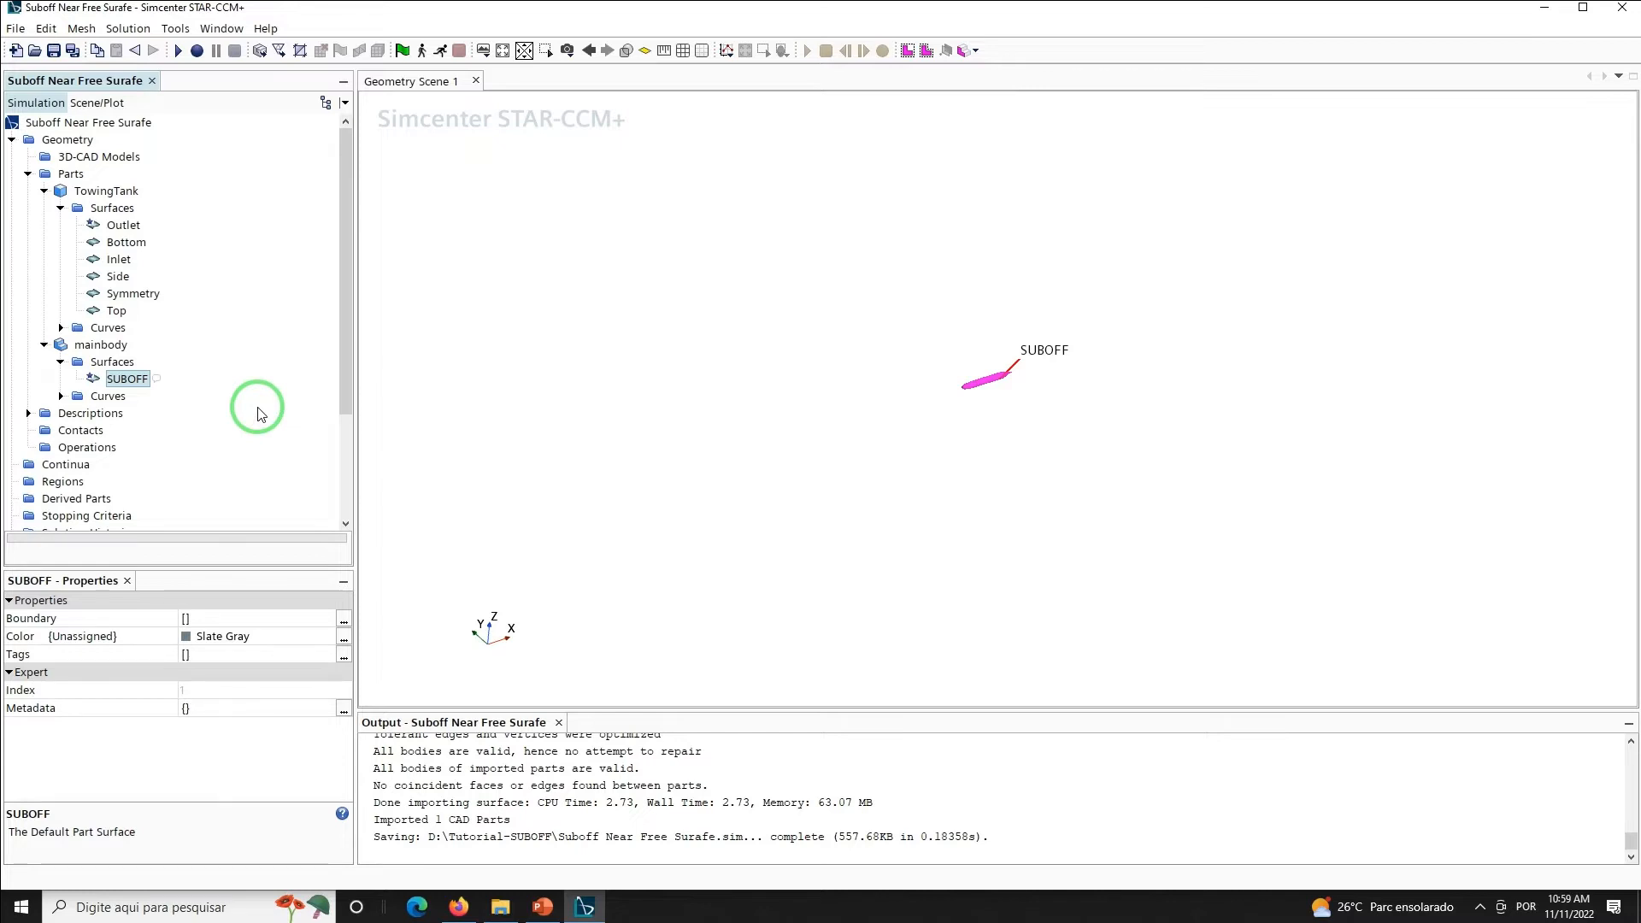
Subtract mainbody from TowingTank with a Boolean Subtract, using TowingTank as target part and Discrete mode
left_click(96, 345)
left_click(98, 193, "ctrl")
right_click(98, 193)
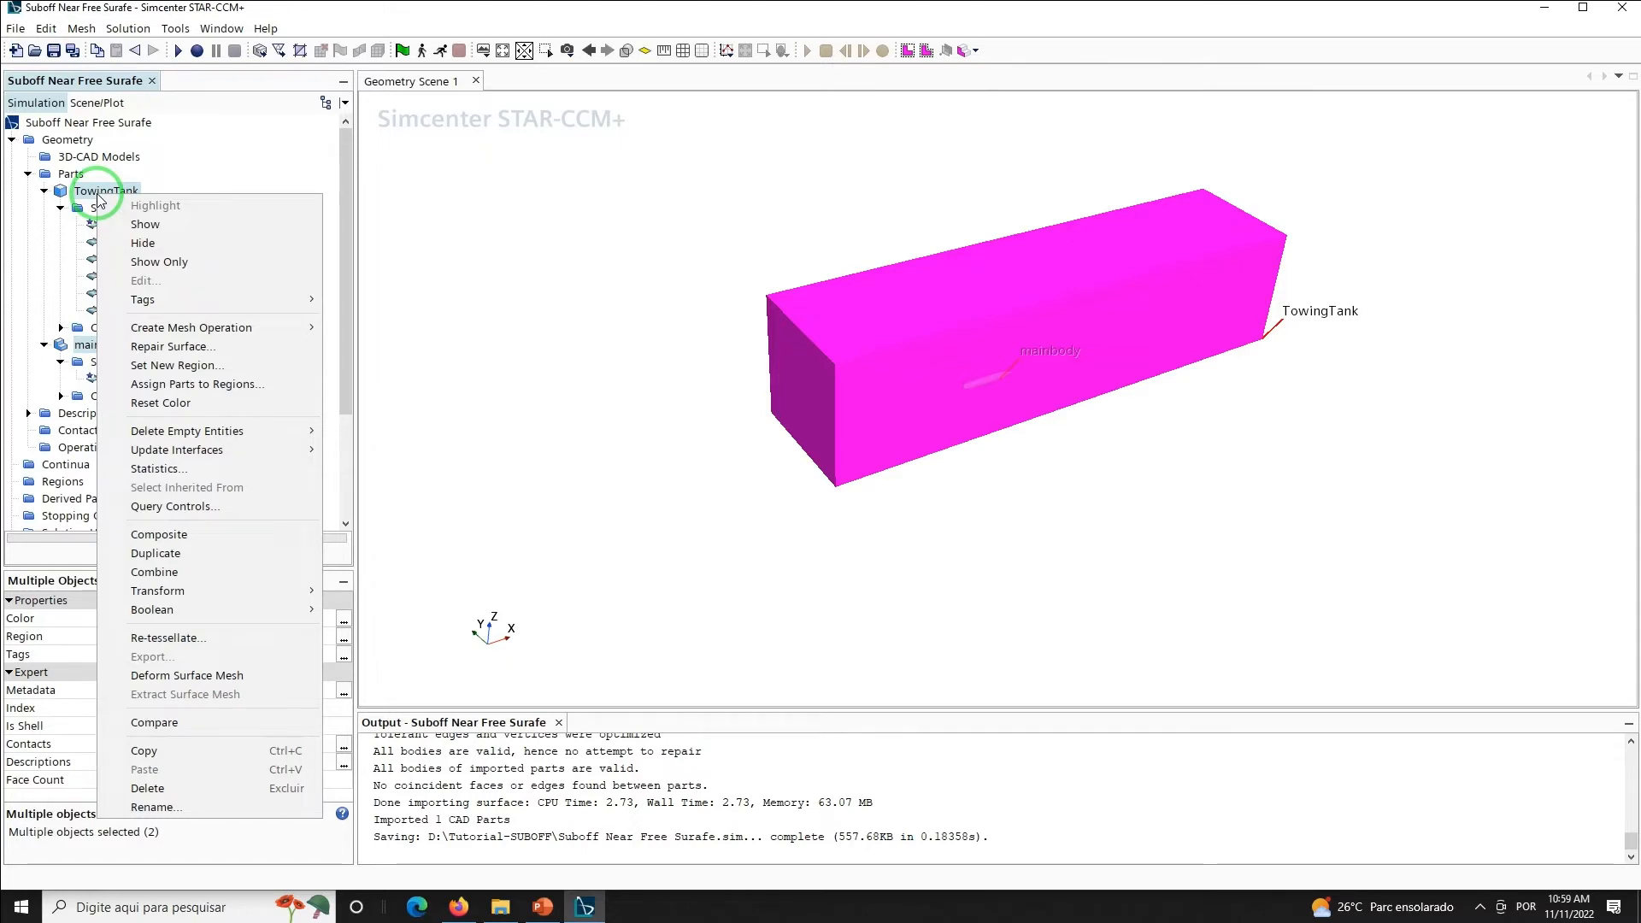
mouse_move(205, 614)
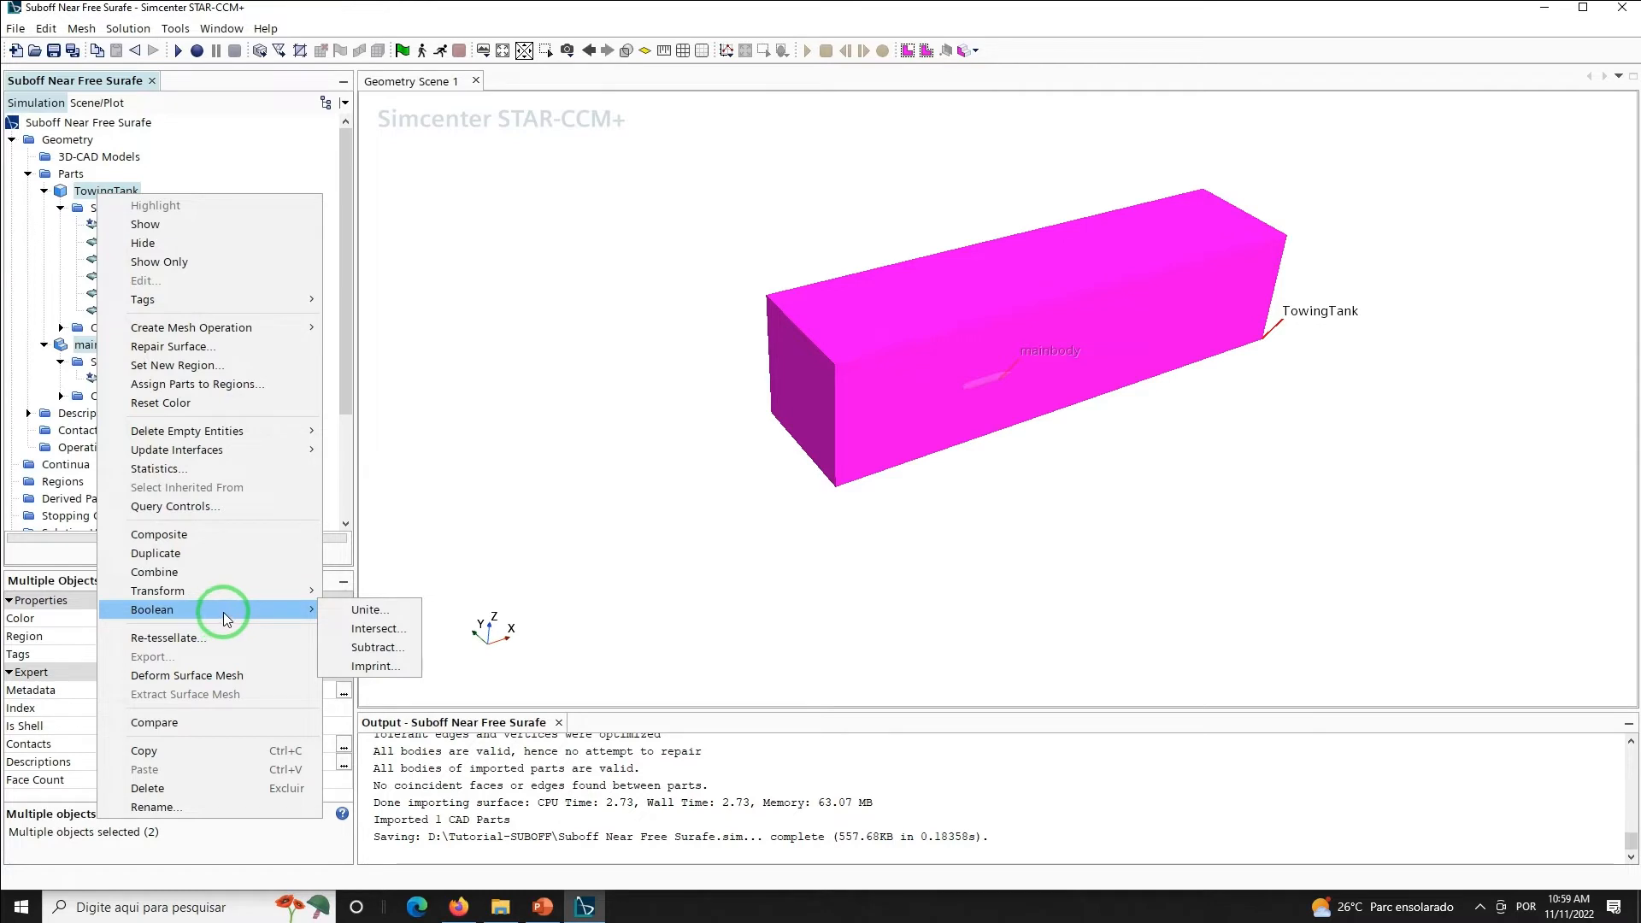
left_click(363, 647)
left_click(883, 423)
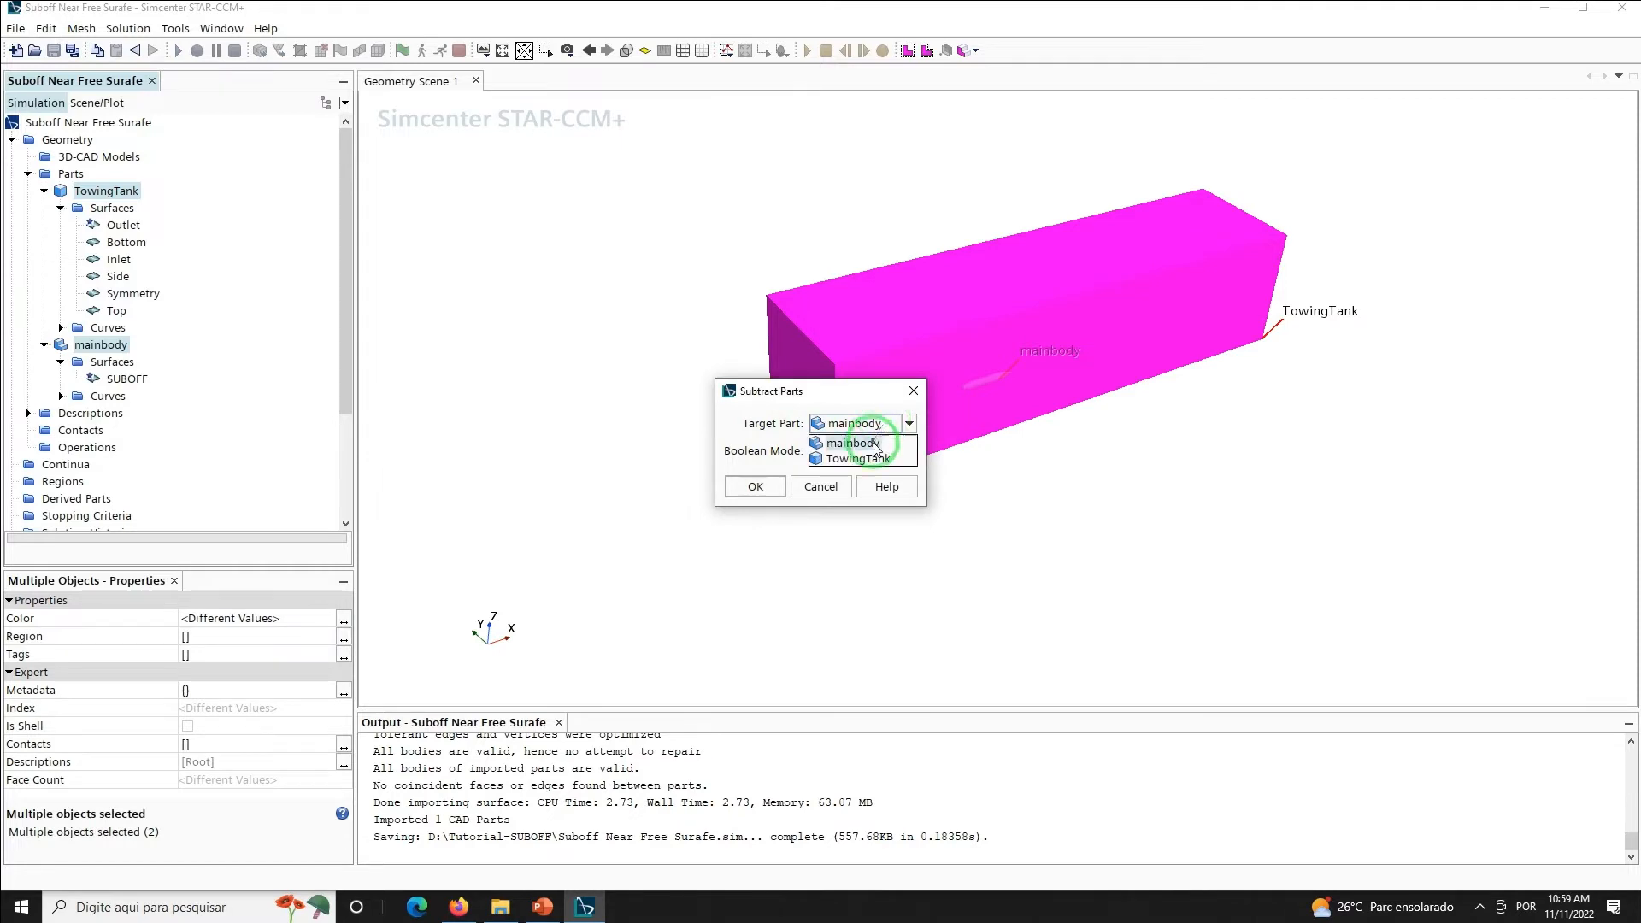
left_click(817, 463)
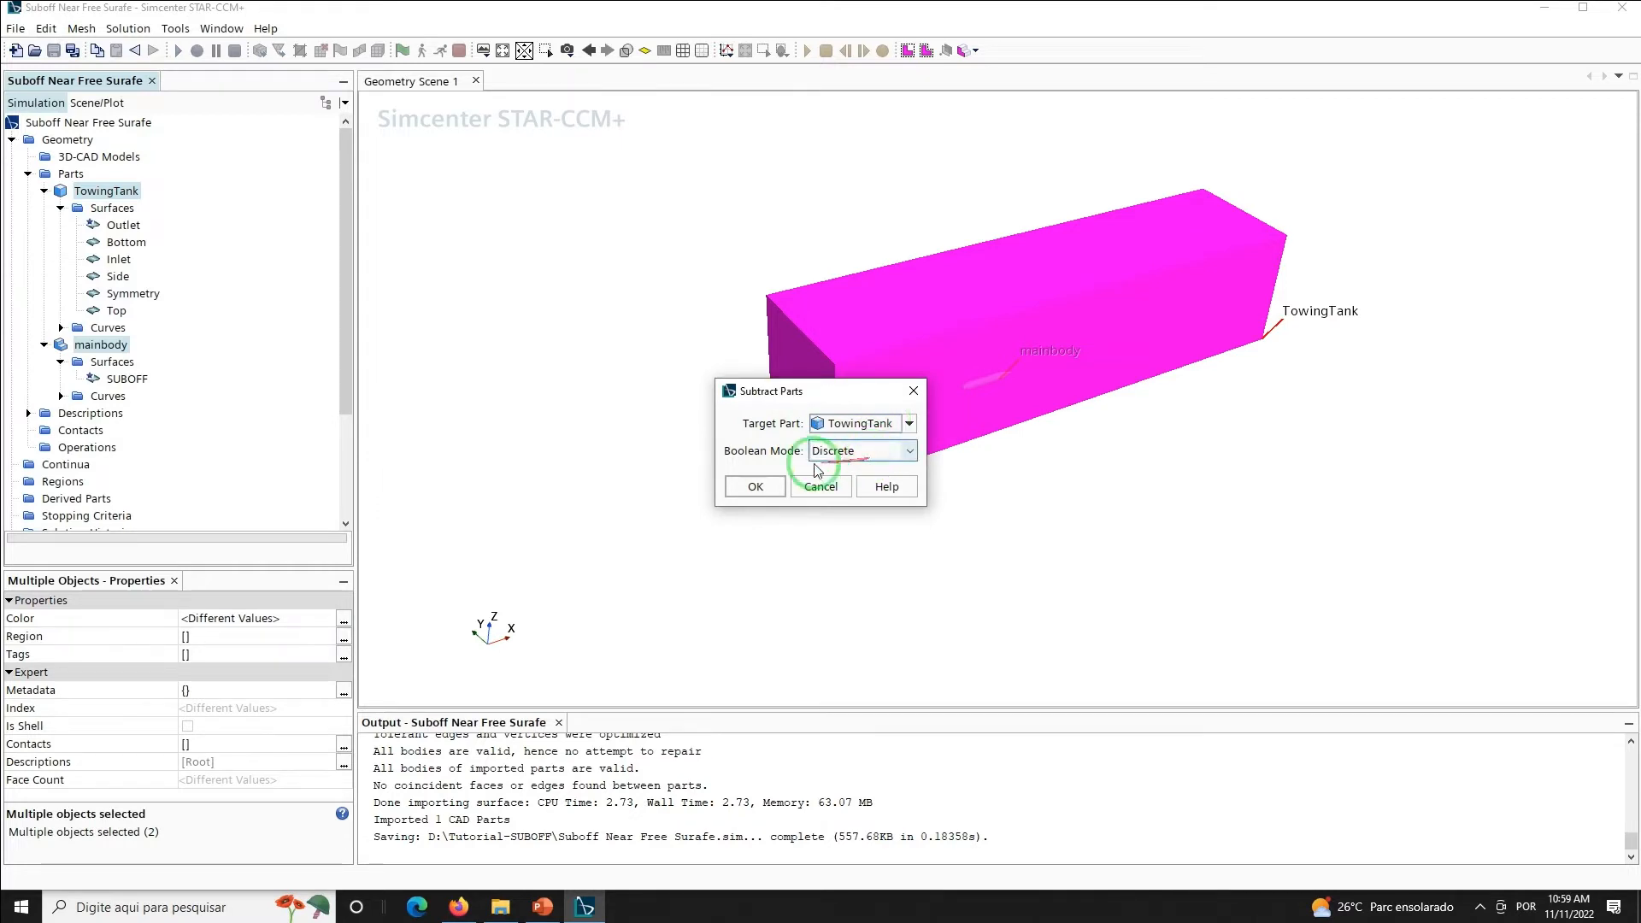
left_click(747, 489)
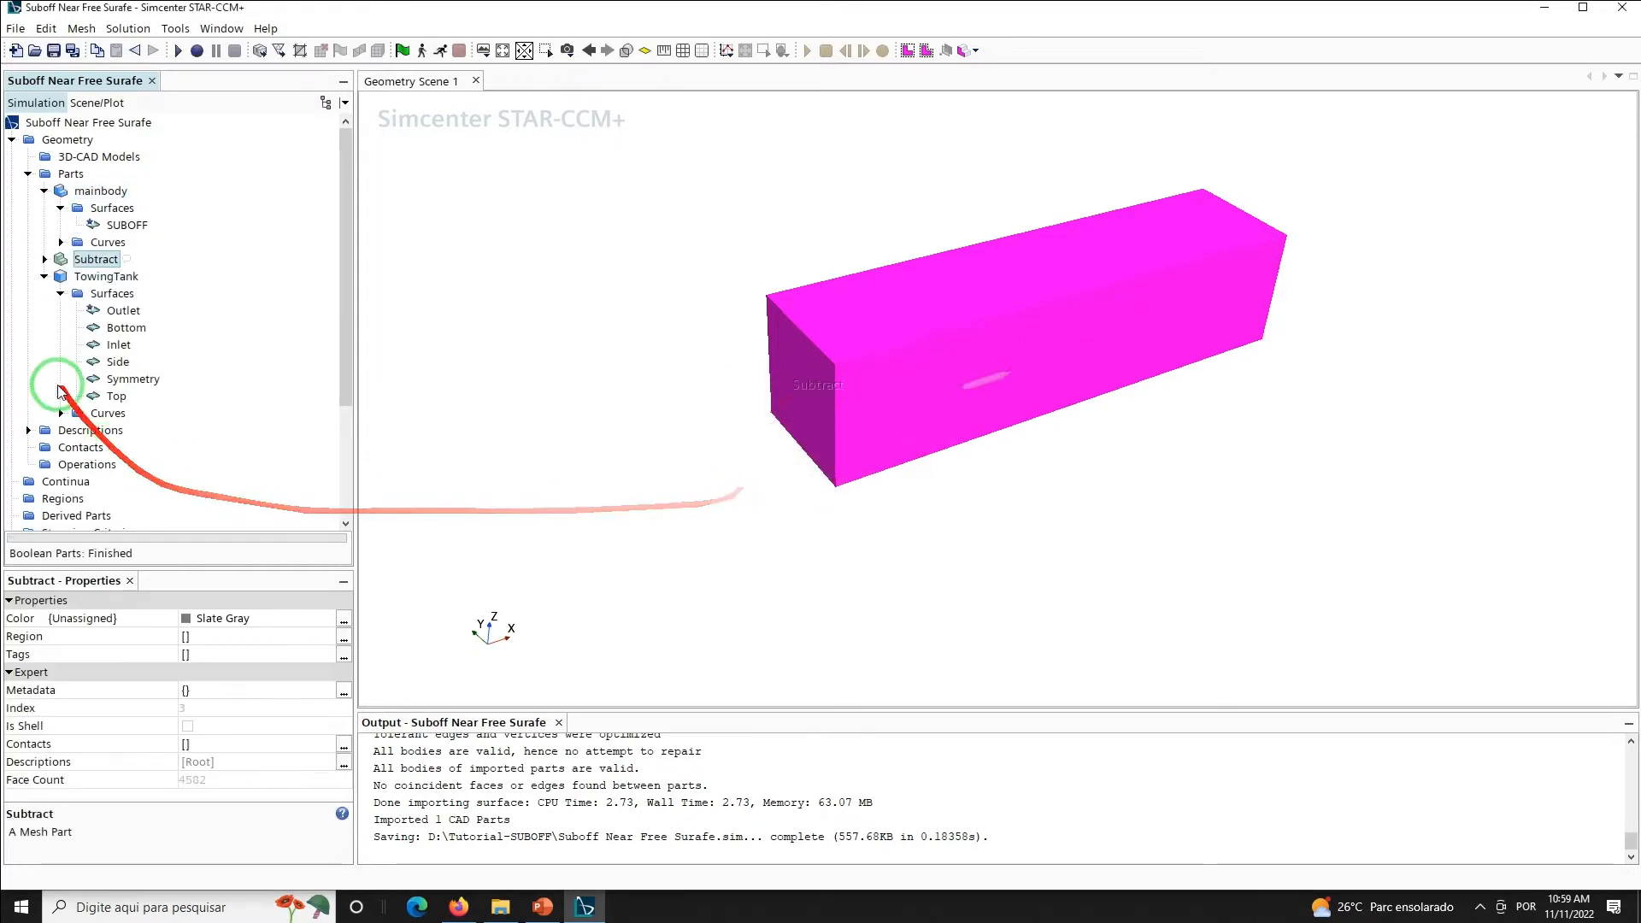
Rename the part produced by the subtraction as VirtualTowingTank
left_click(96, 260)
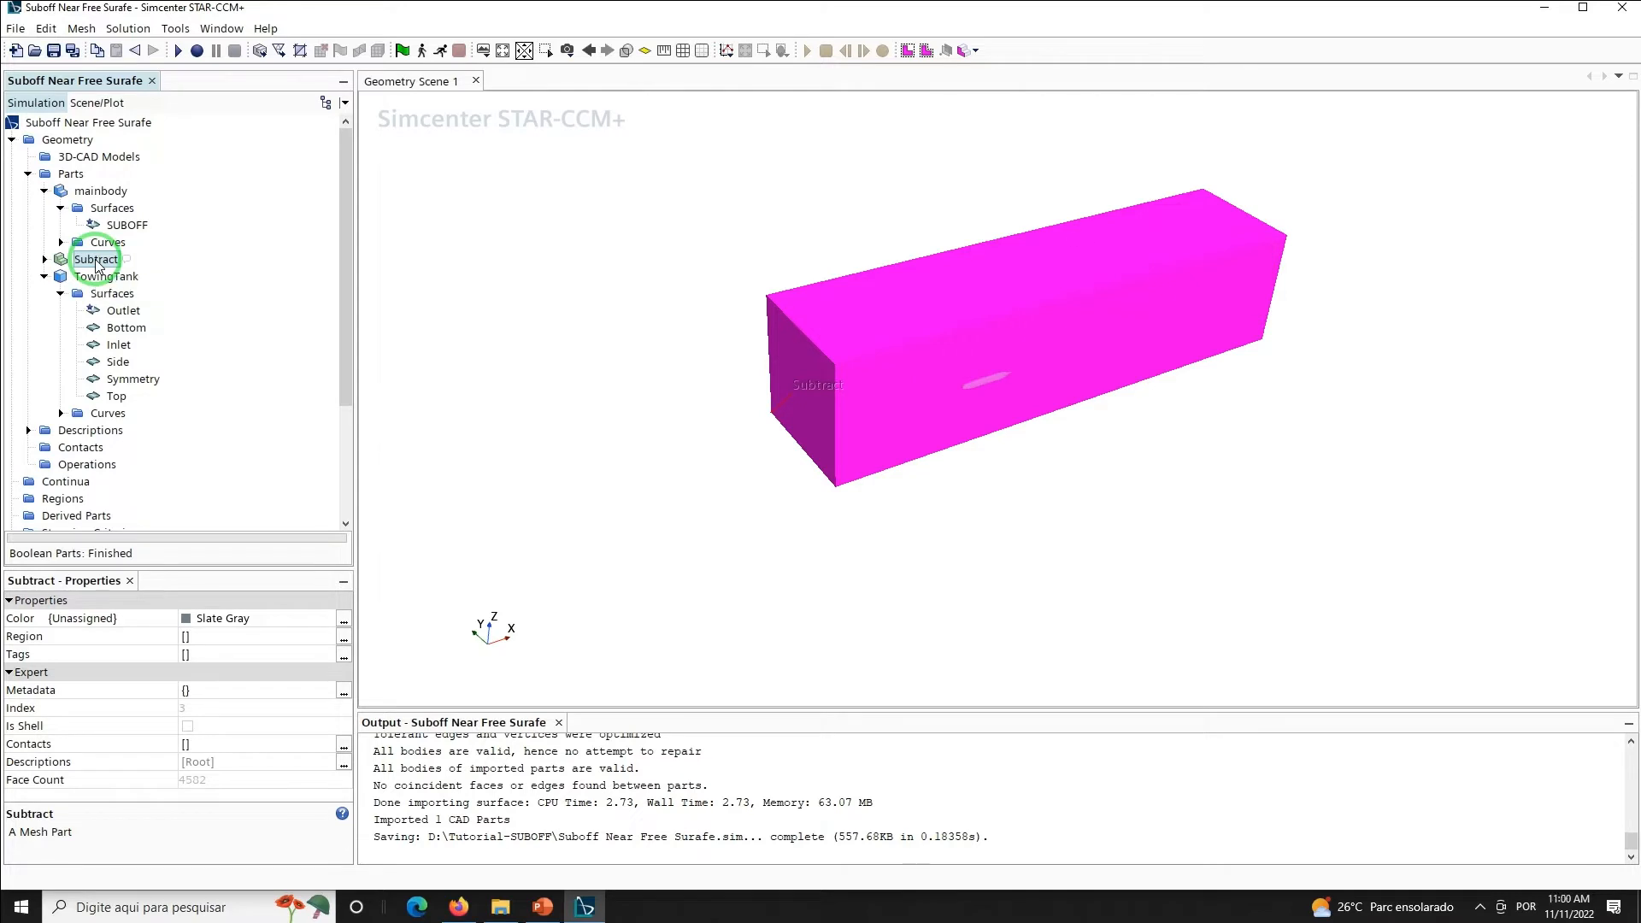
right_click(96, 261)
left_click(237, 883)
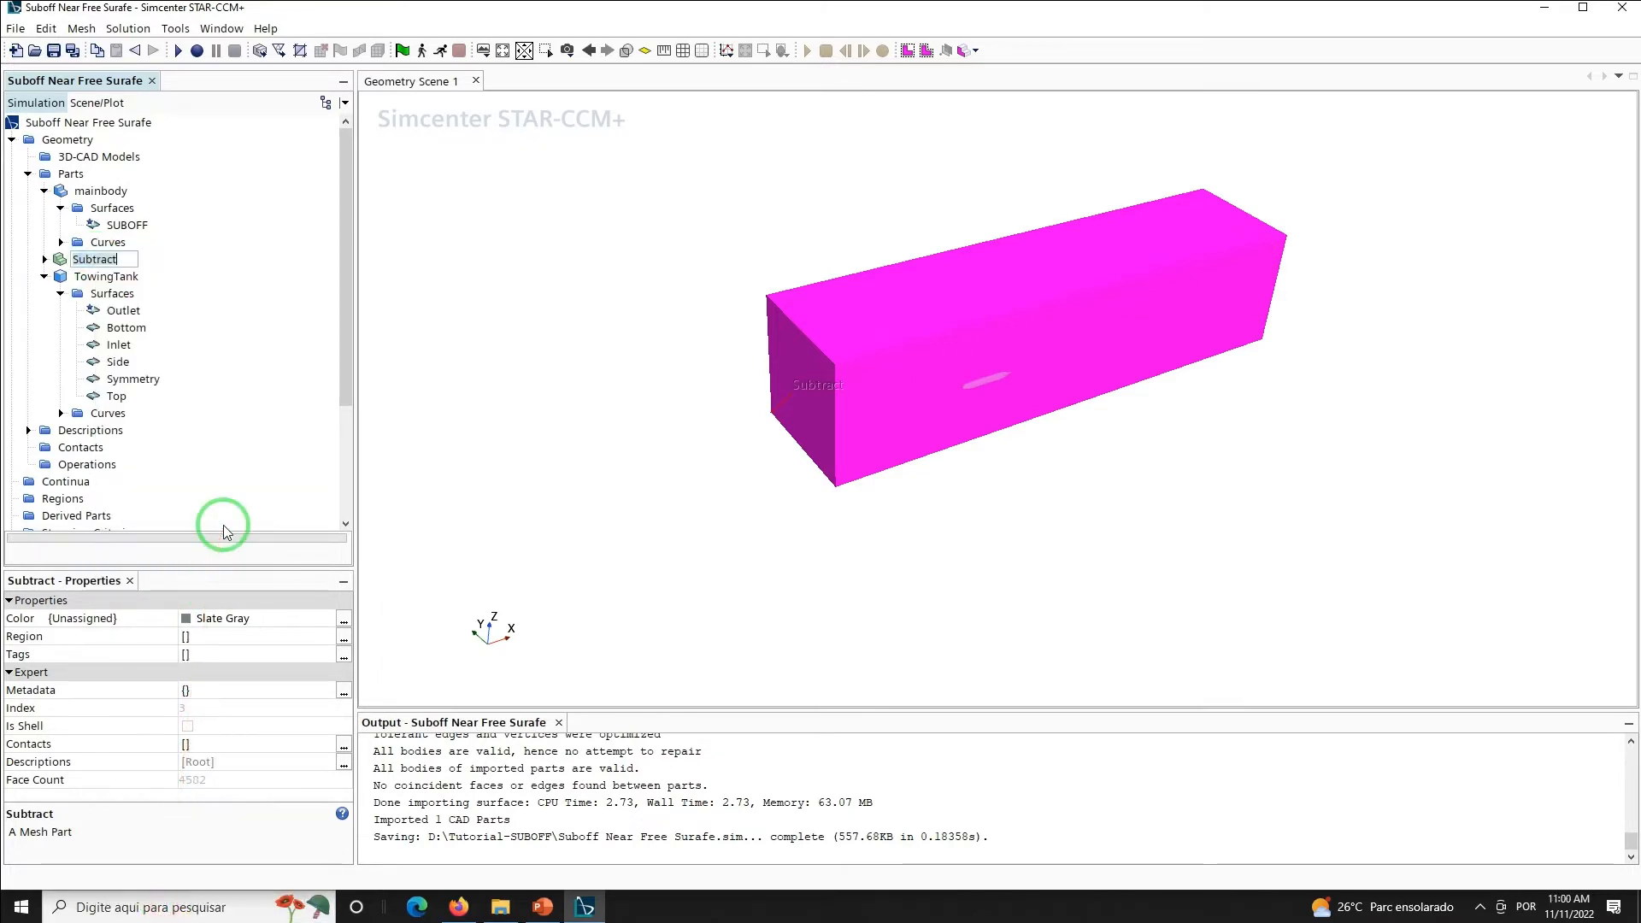
type("VirtualTowingTank")
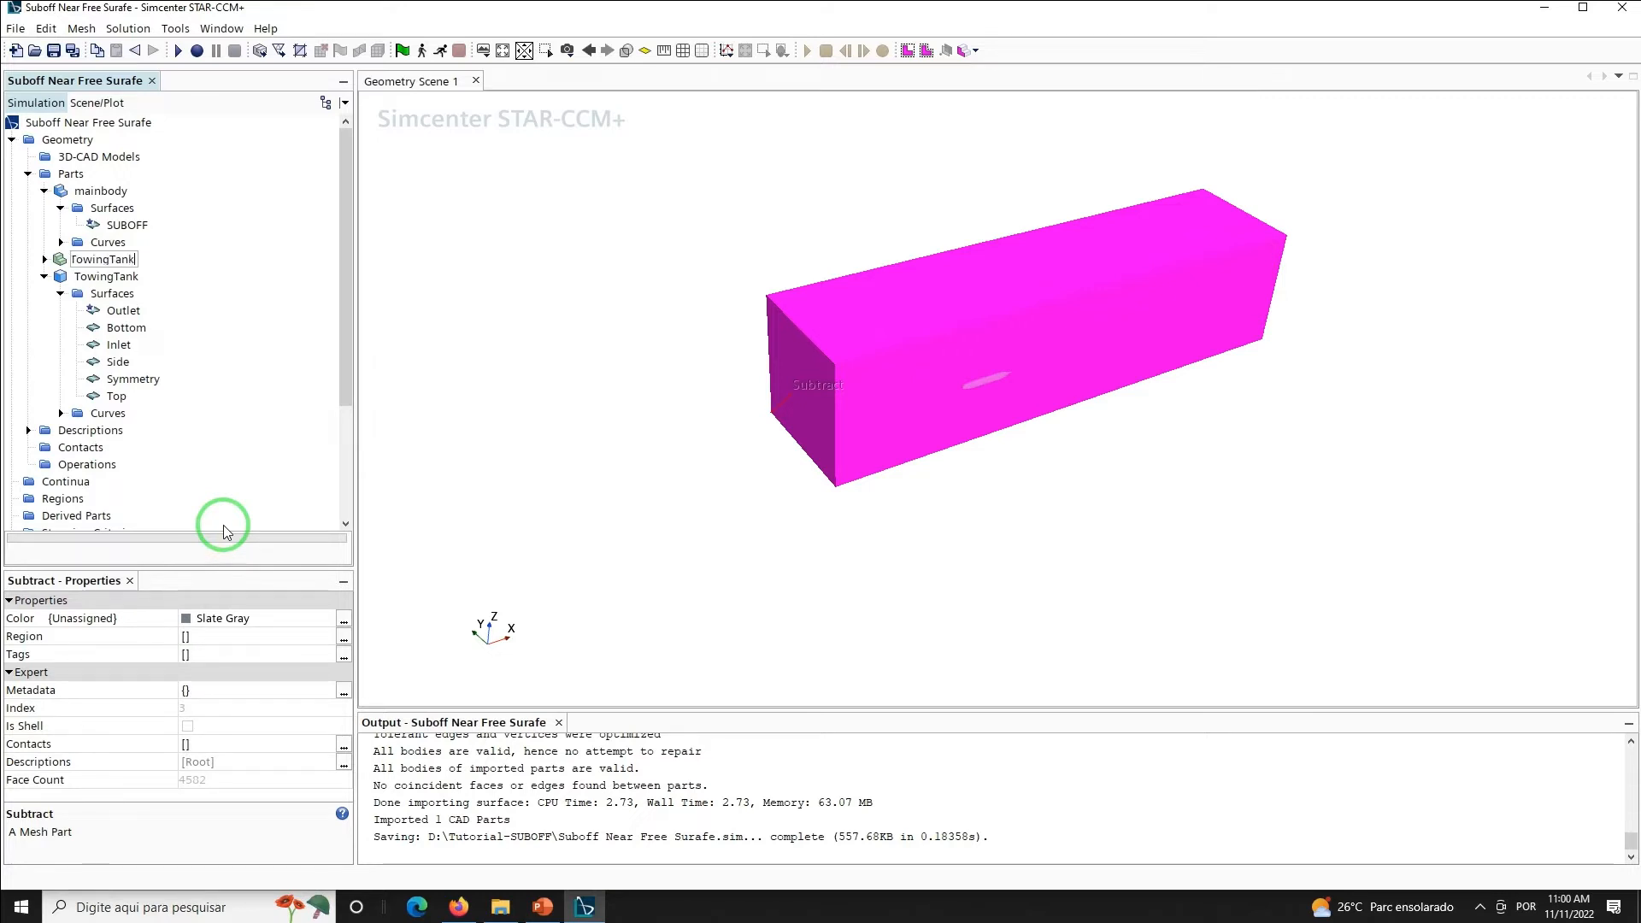
key("Return")
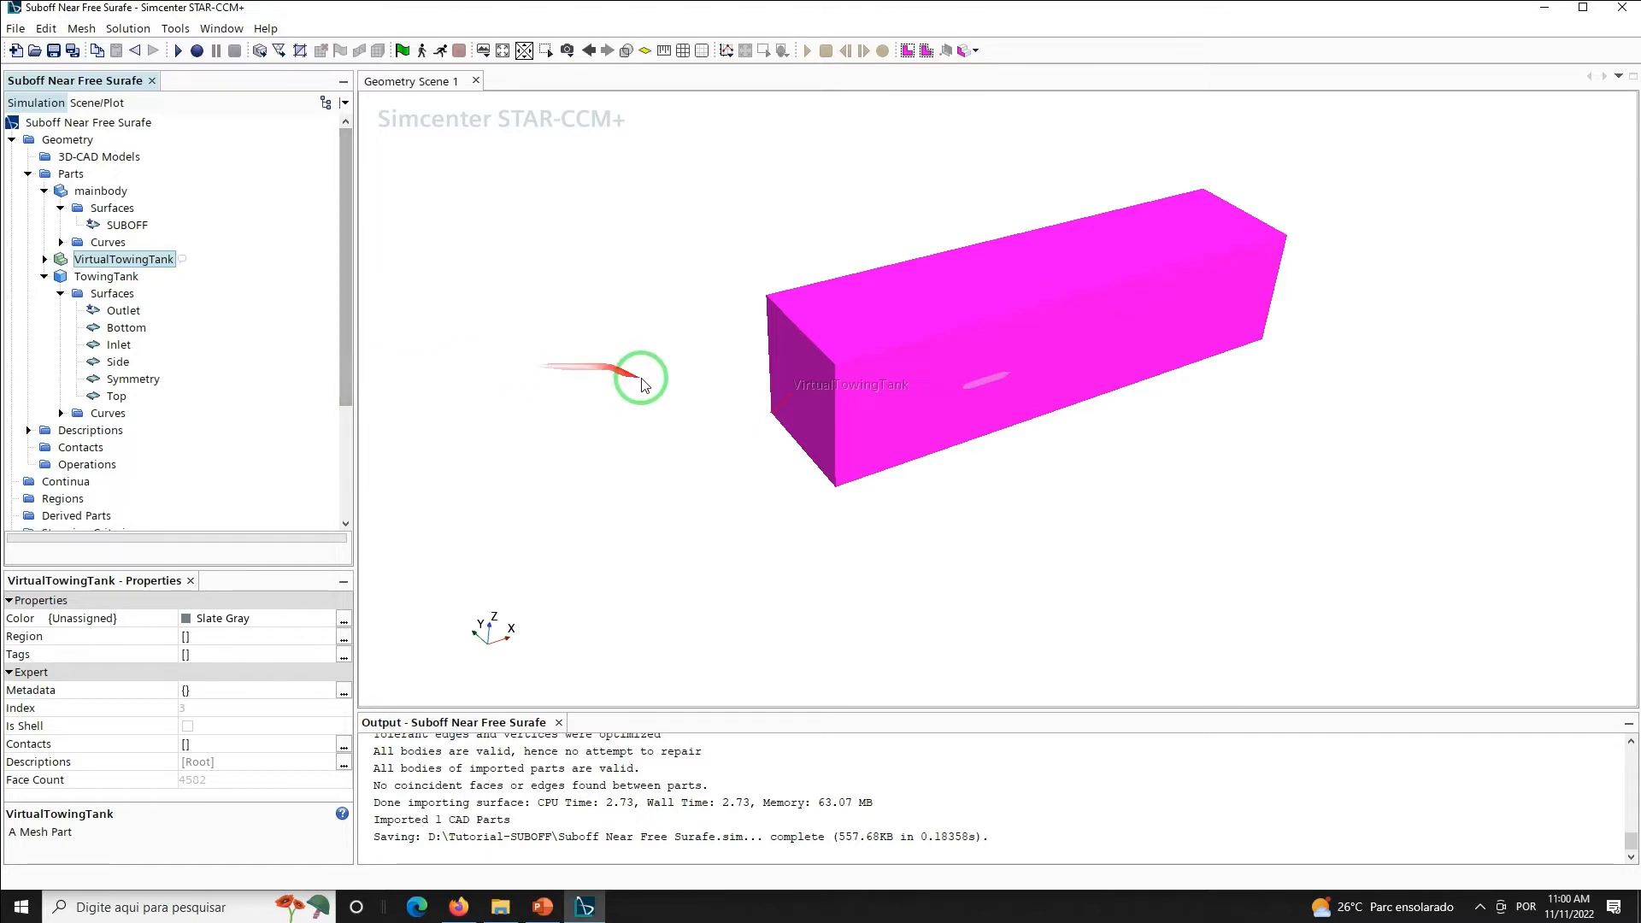
Hide all parts in the geometry scene and display VirtualTowingTank there with the existing Surface 1 displayer
right_click(605, 372)
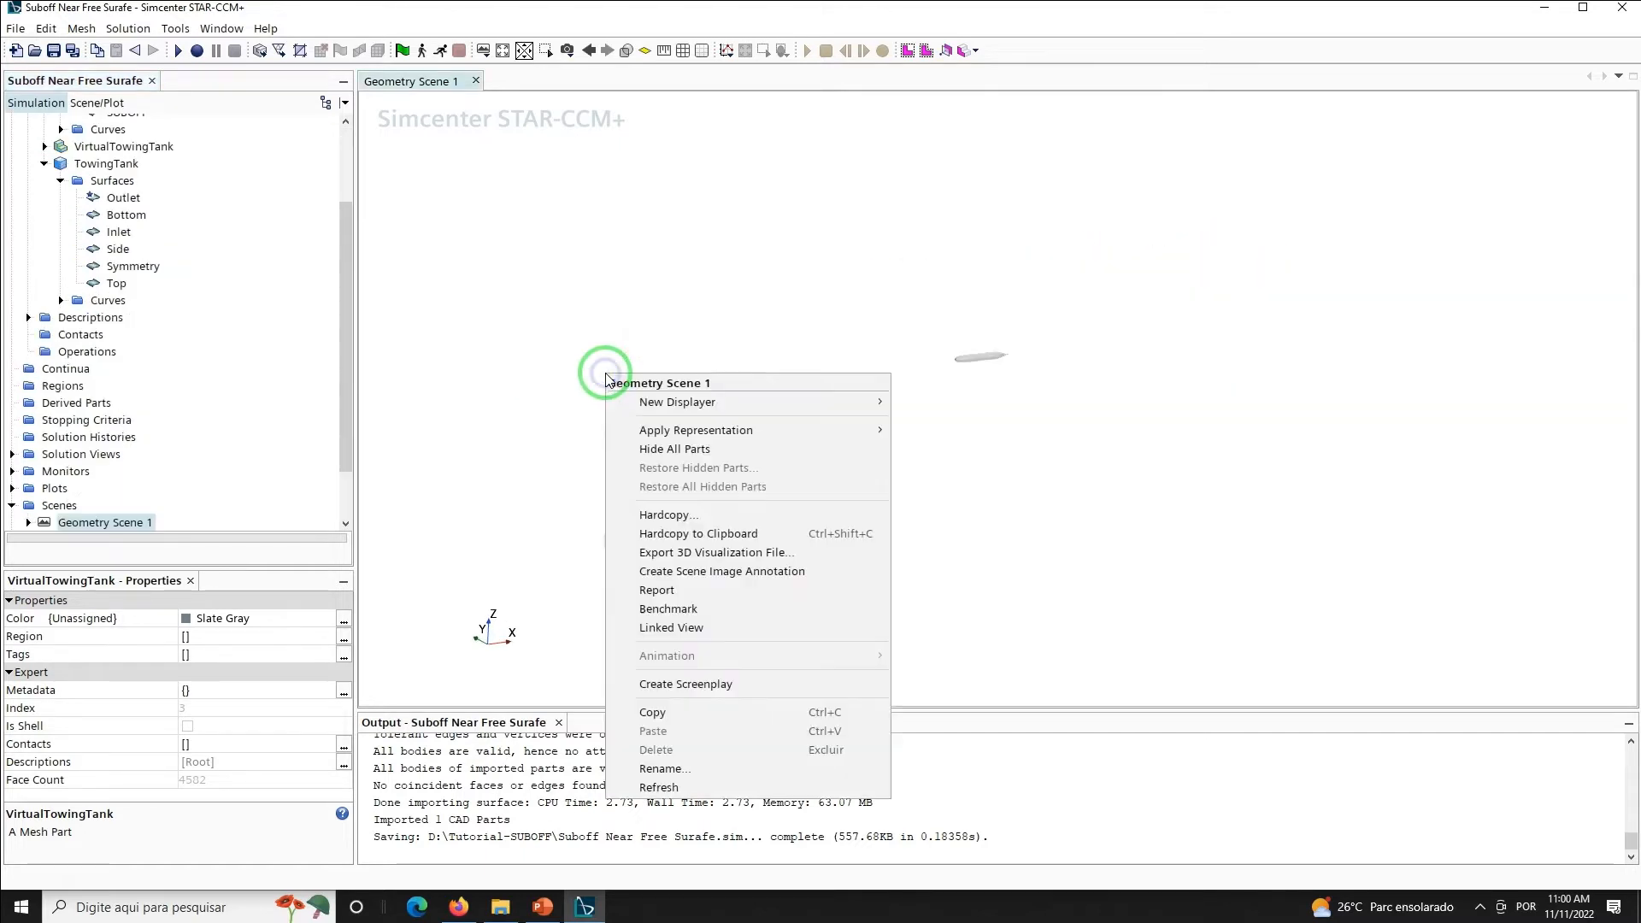
left_click(671, 452)
left_click_drag(341, 378, 346, 286)
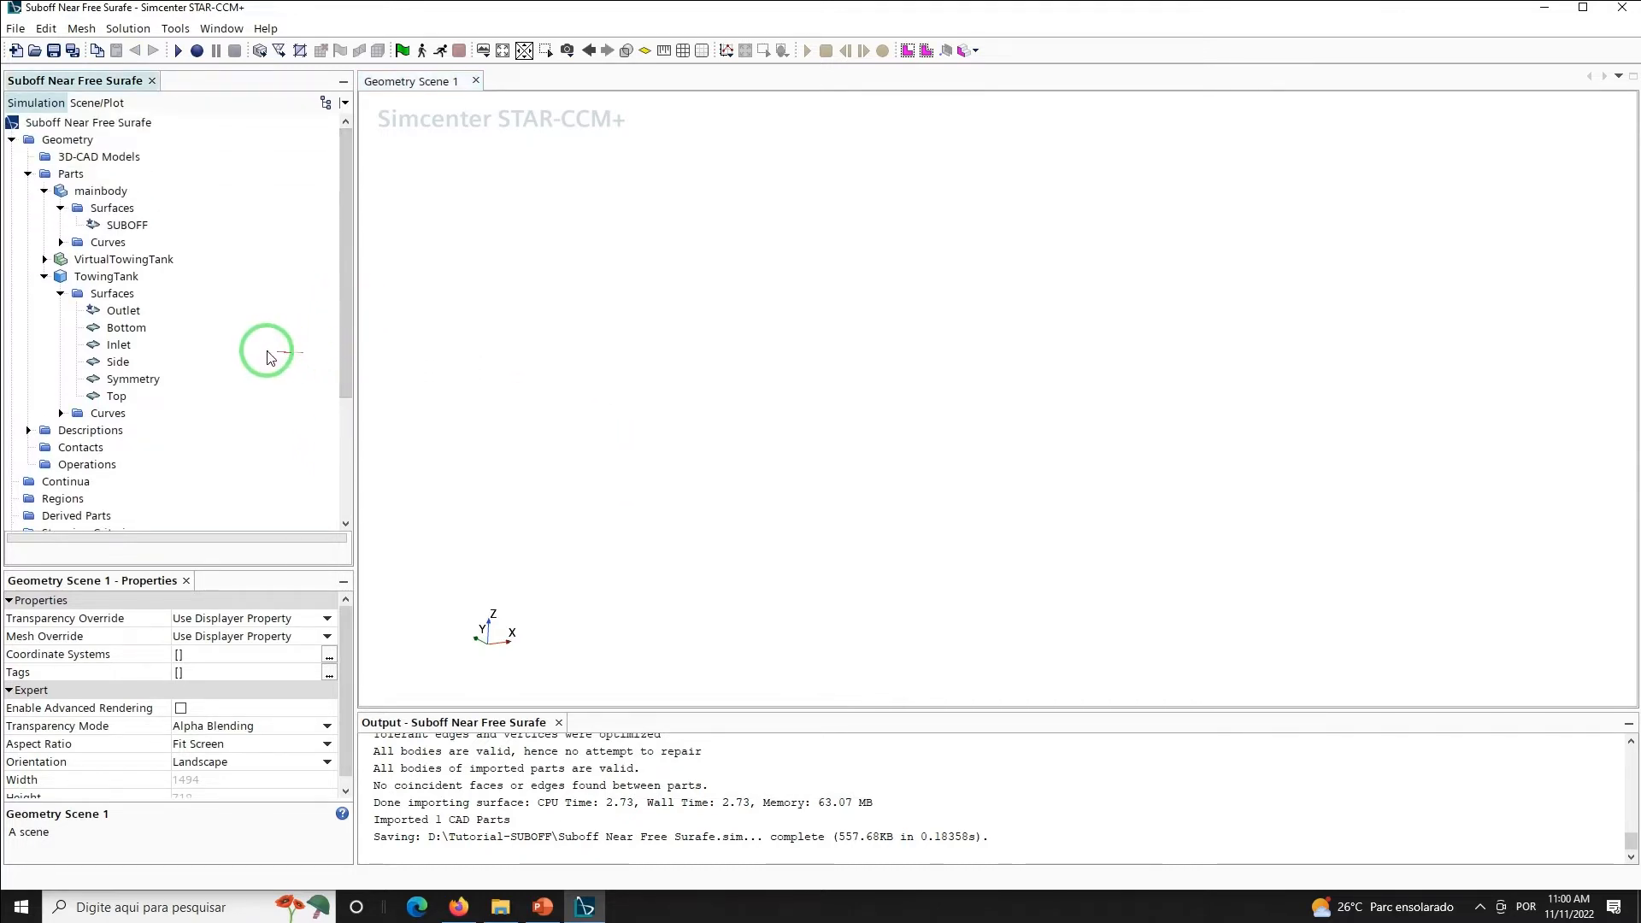
left_click(109, 261)
left_click_drag(109, 260, 471, 342)
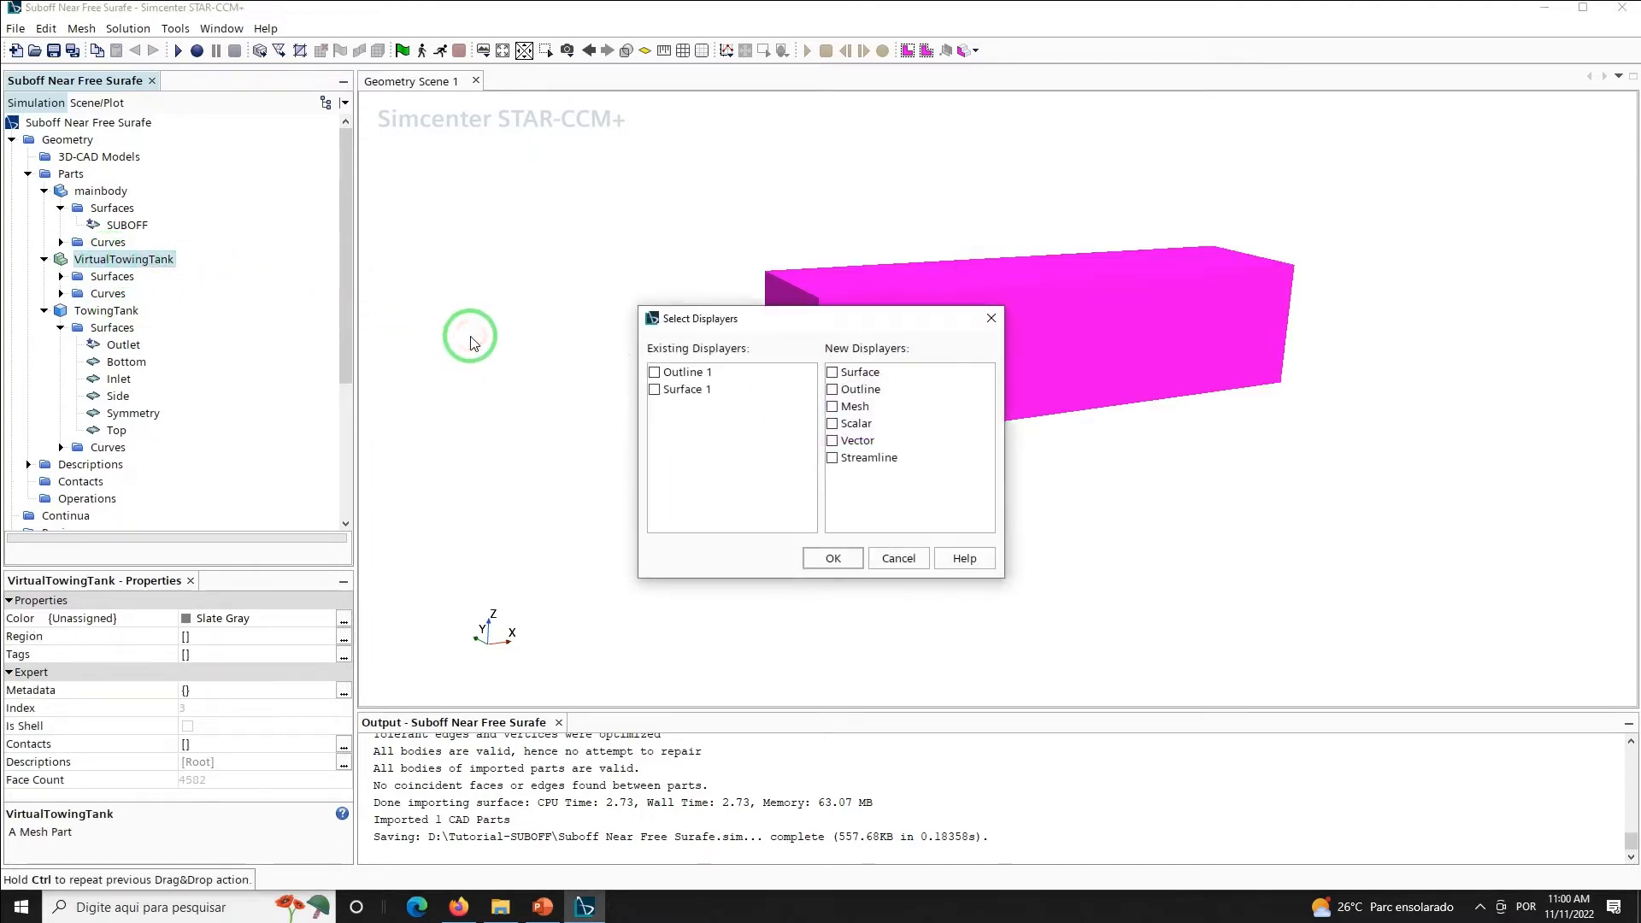
left_click(654, 389)
left_click(824, 559)
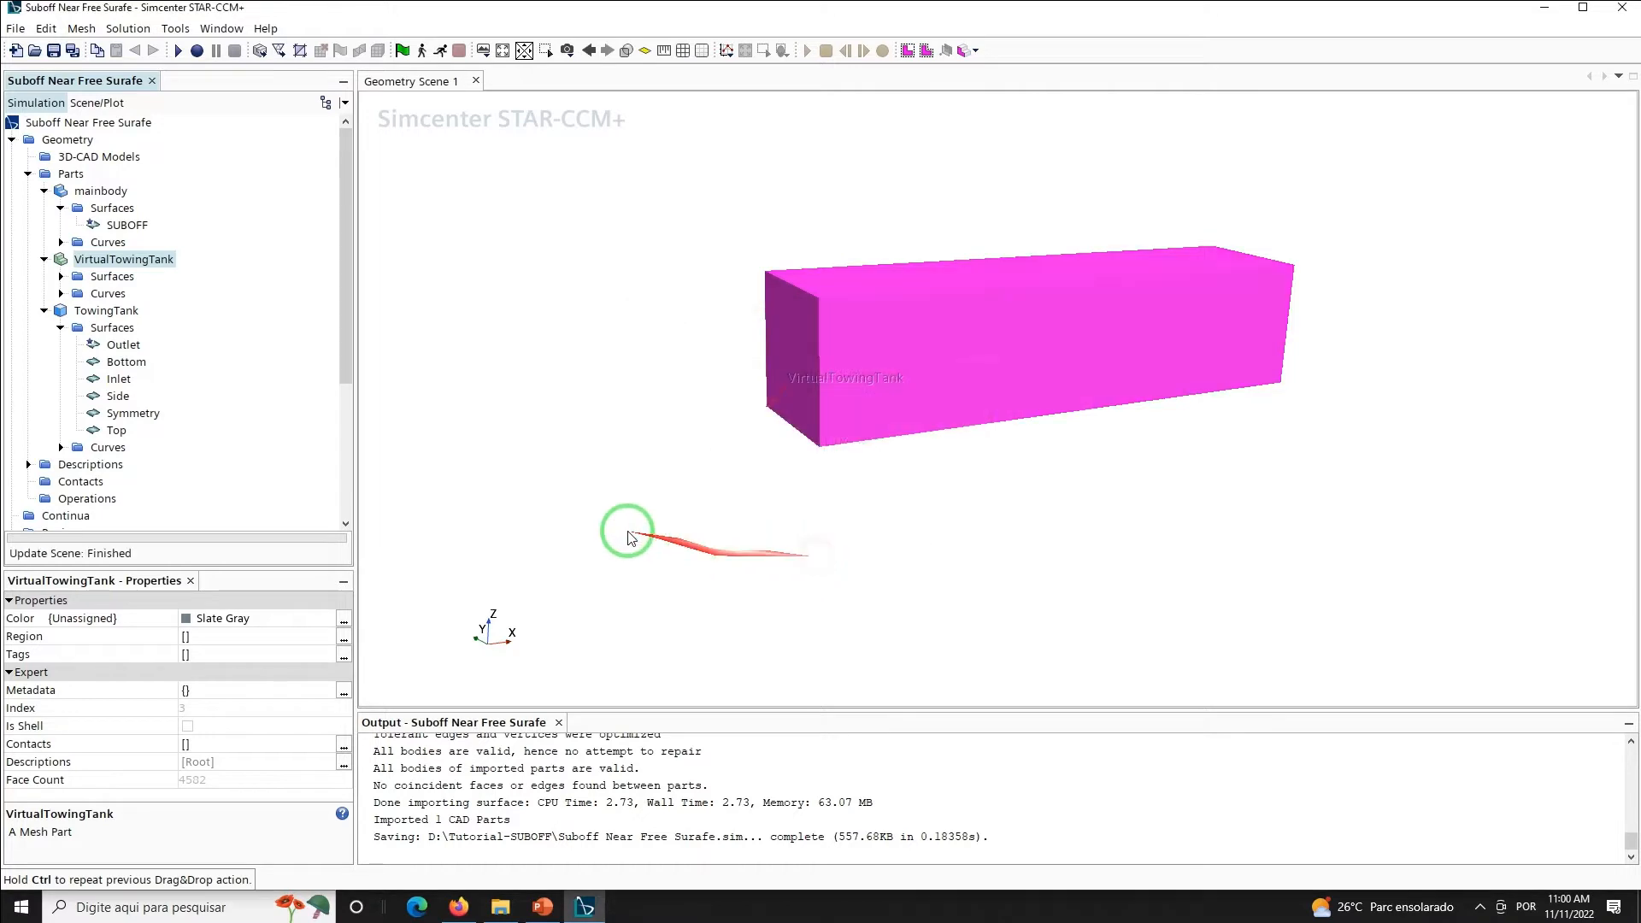
left_click_drag(538, 401, 618, 291)
left_click(544, 51)
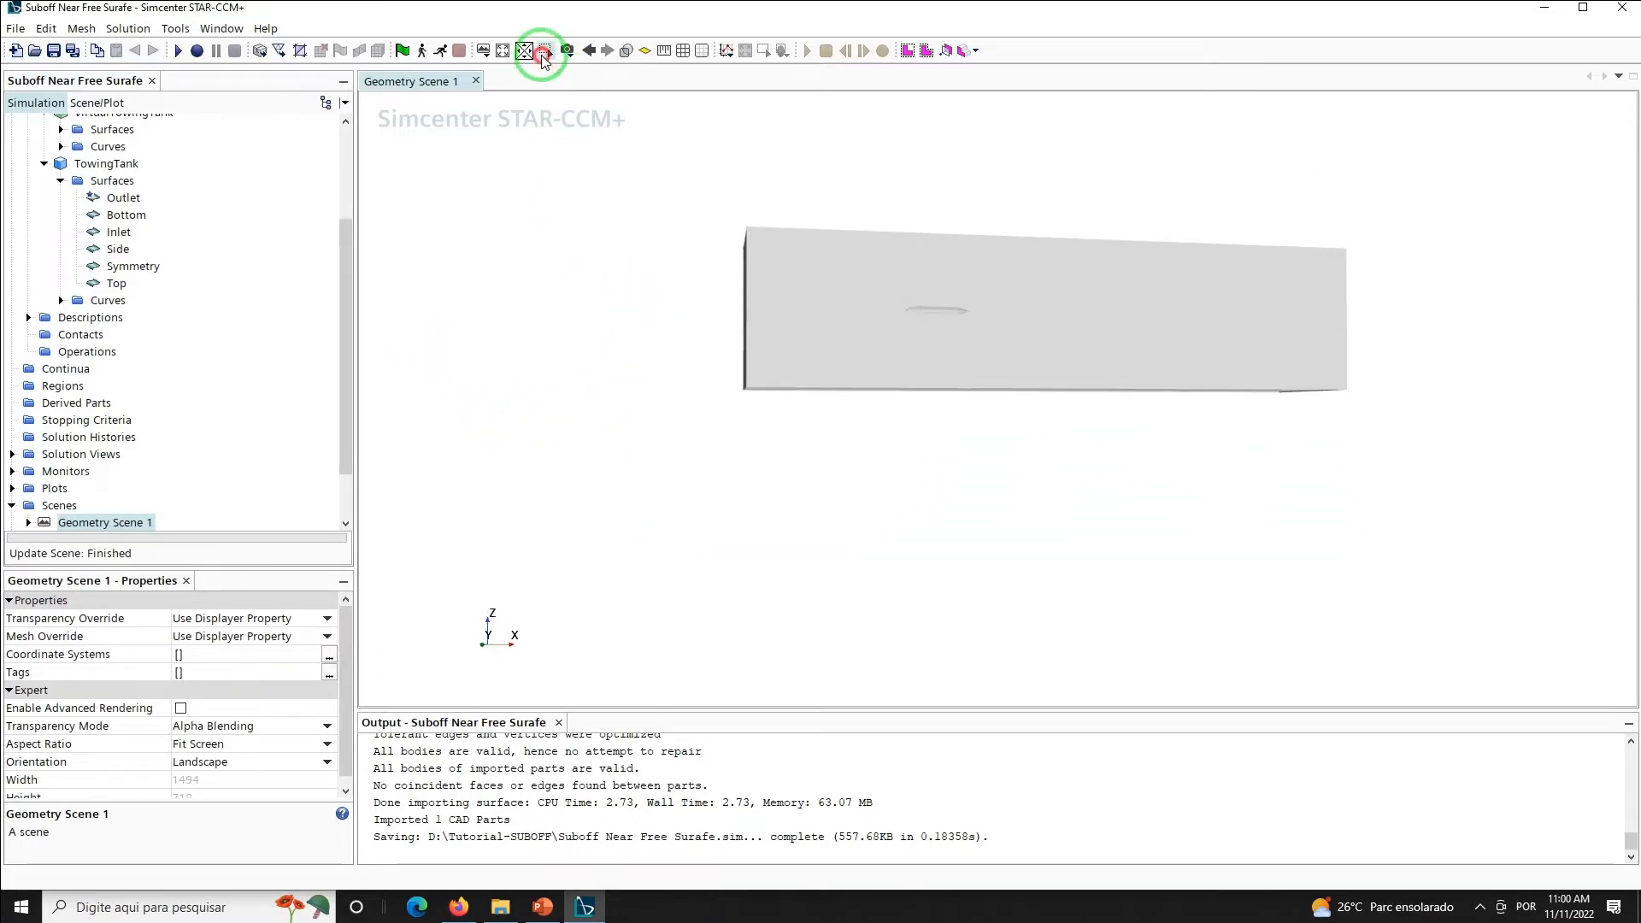
left_click(819, 222)
left_click(1095, 459)
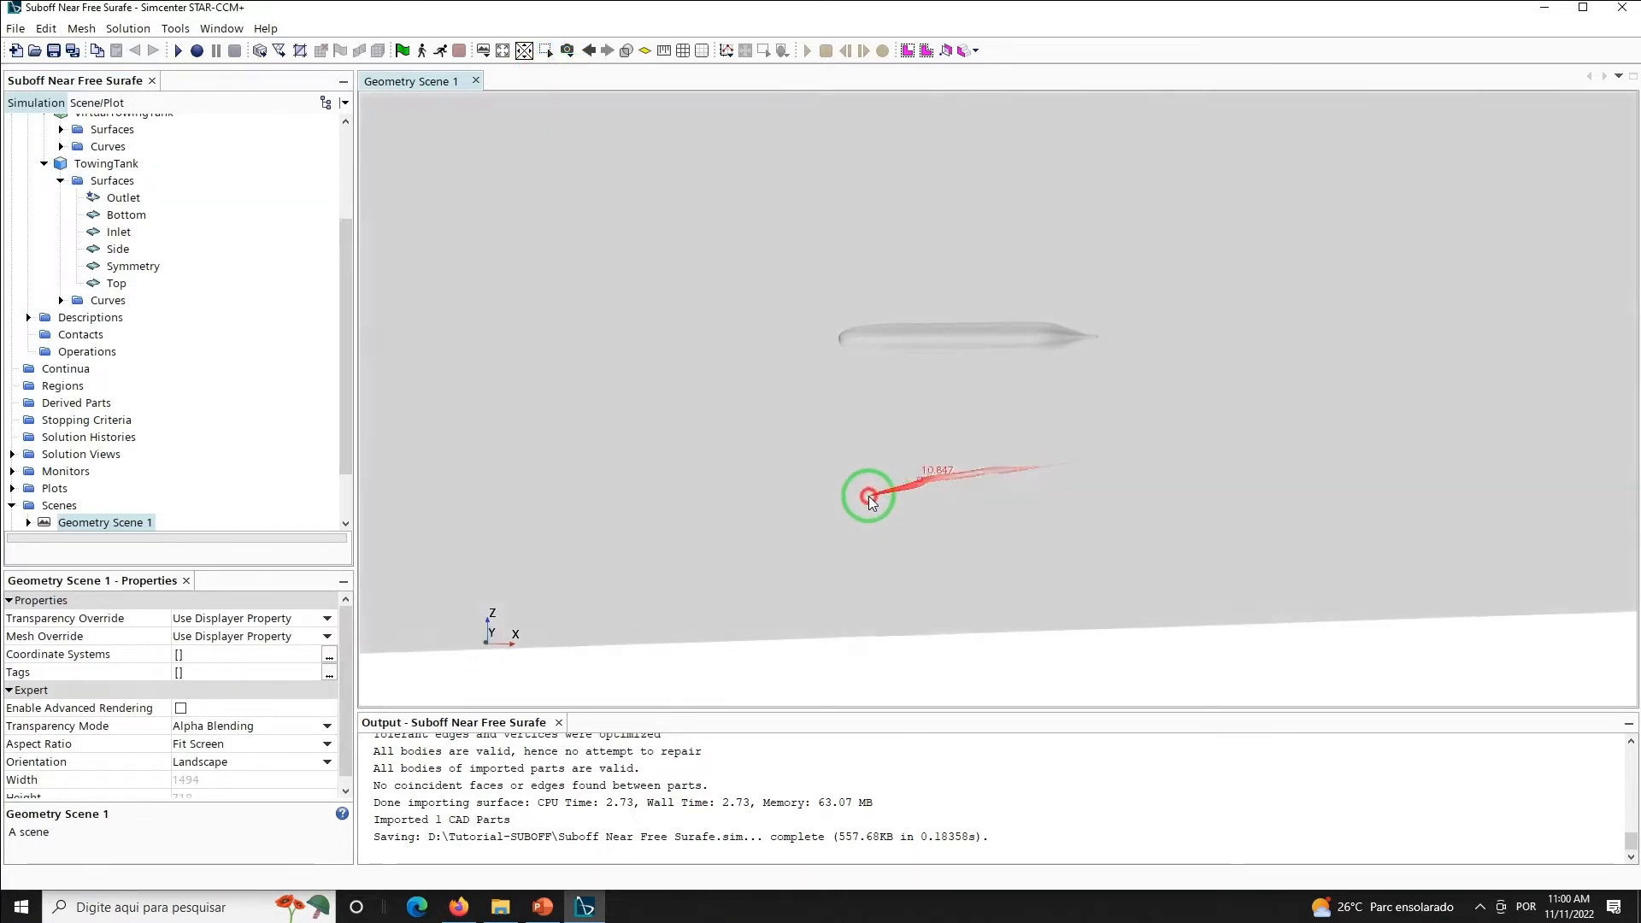
left_click(504, 51)
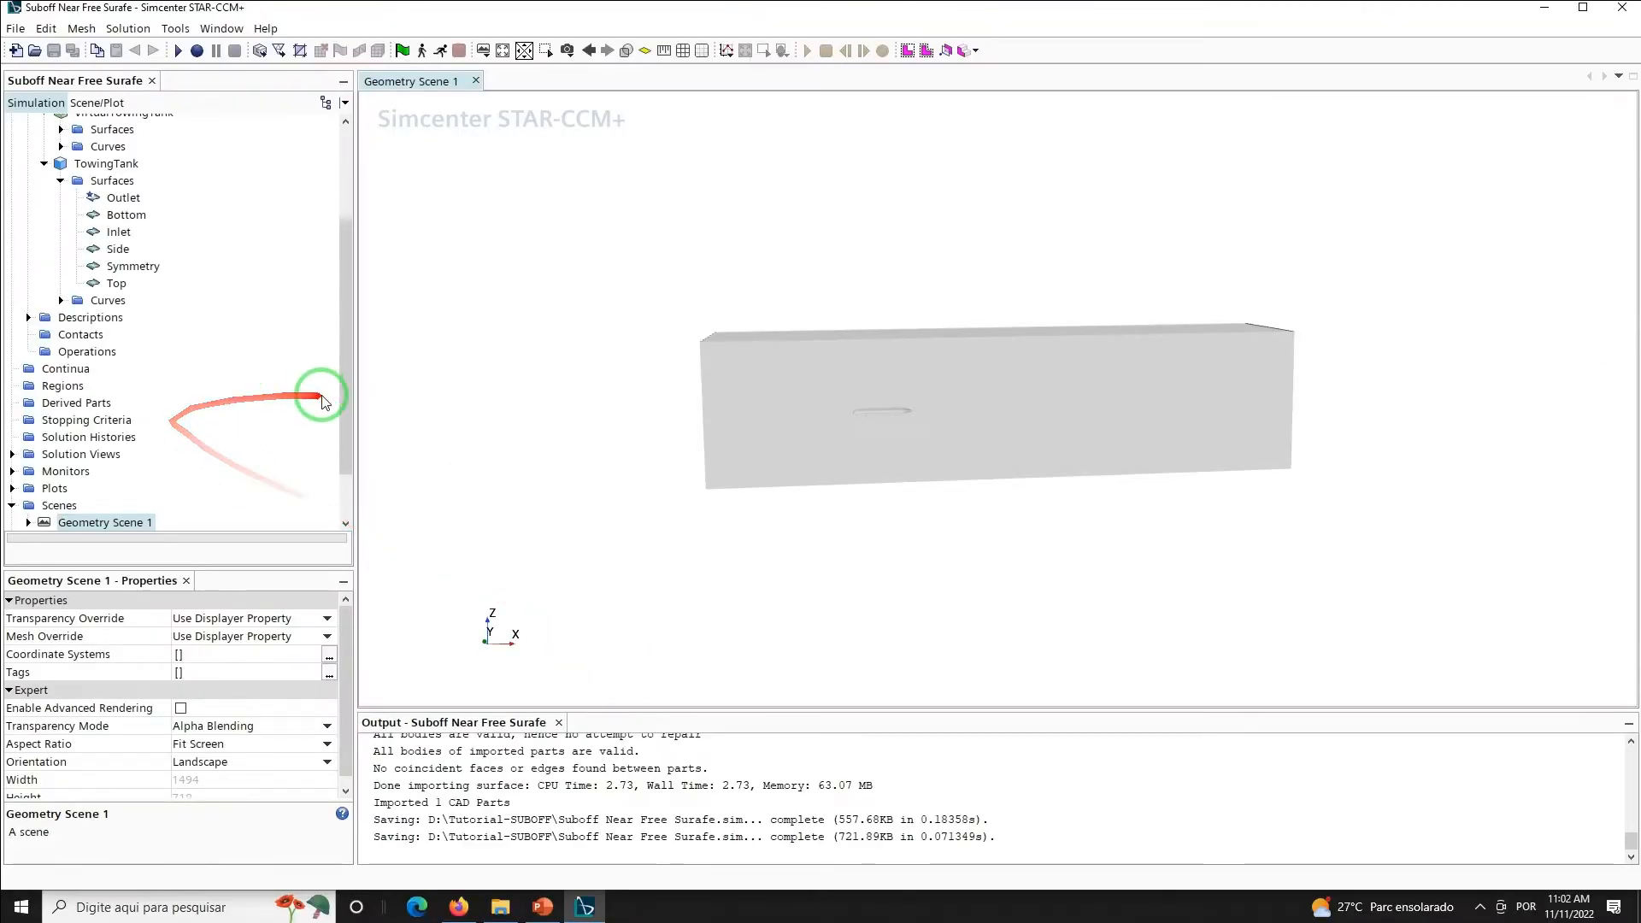
Set up the region assignment of VirtualTowingTank to create a region for each part and a boundary for each part surface
left_click_drag(342, 403, 349, 319)
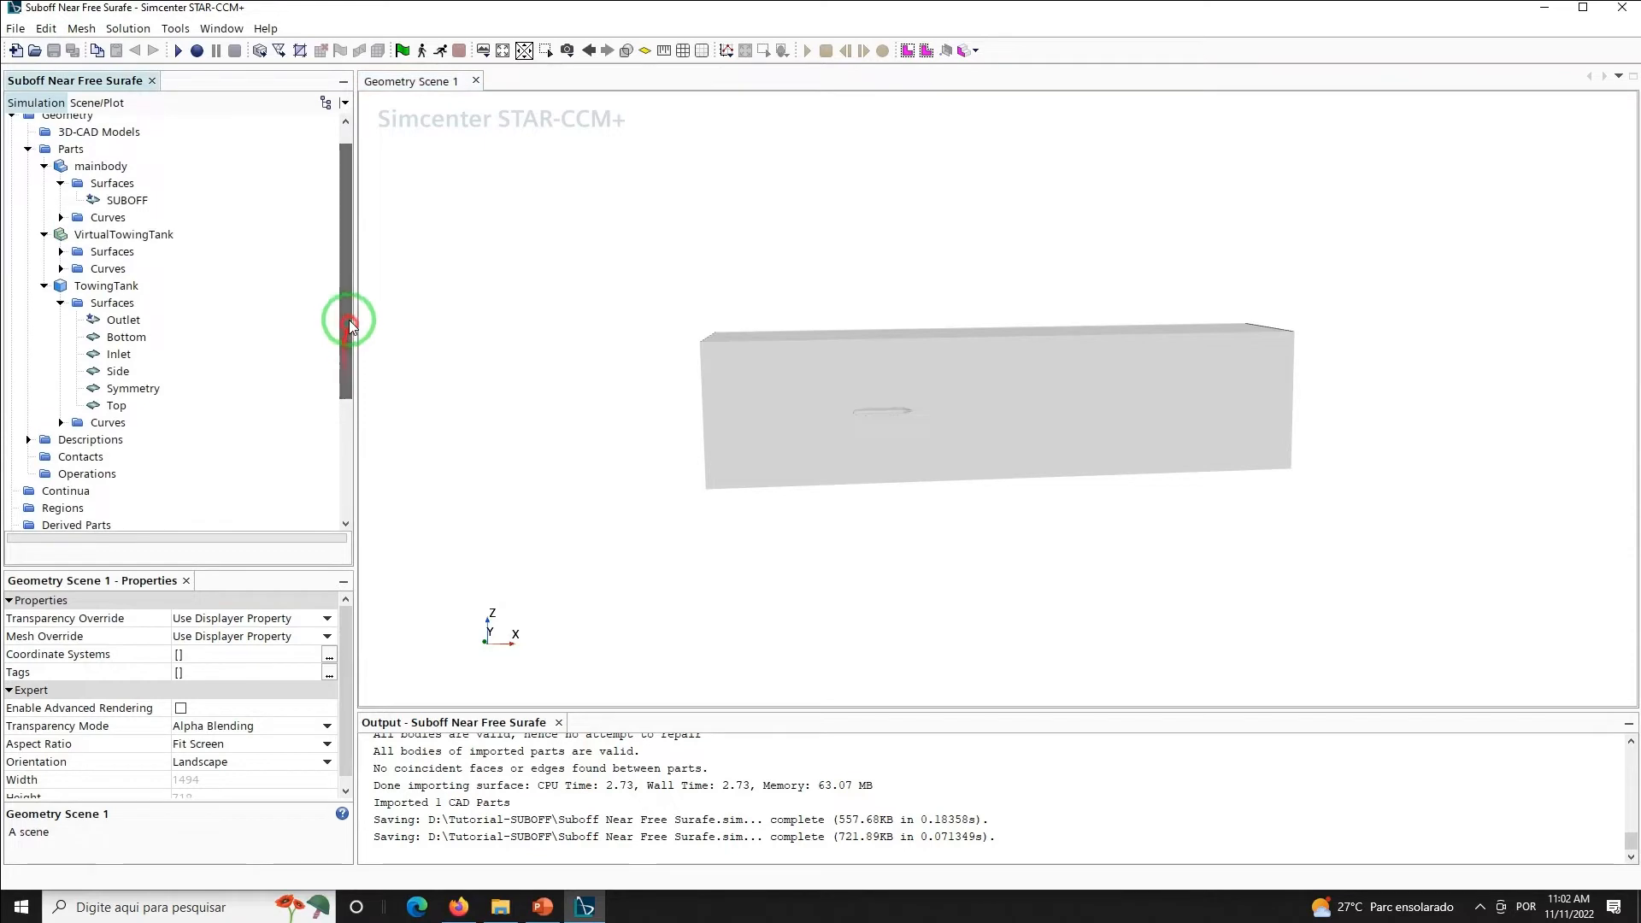
right_click(118, 236)
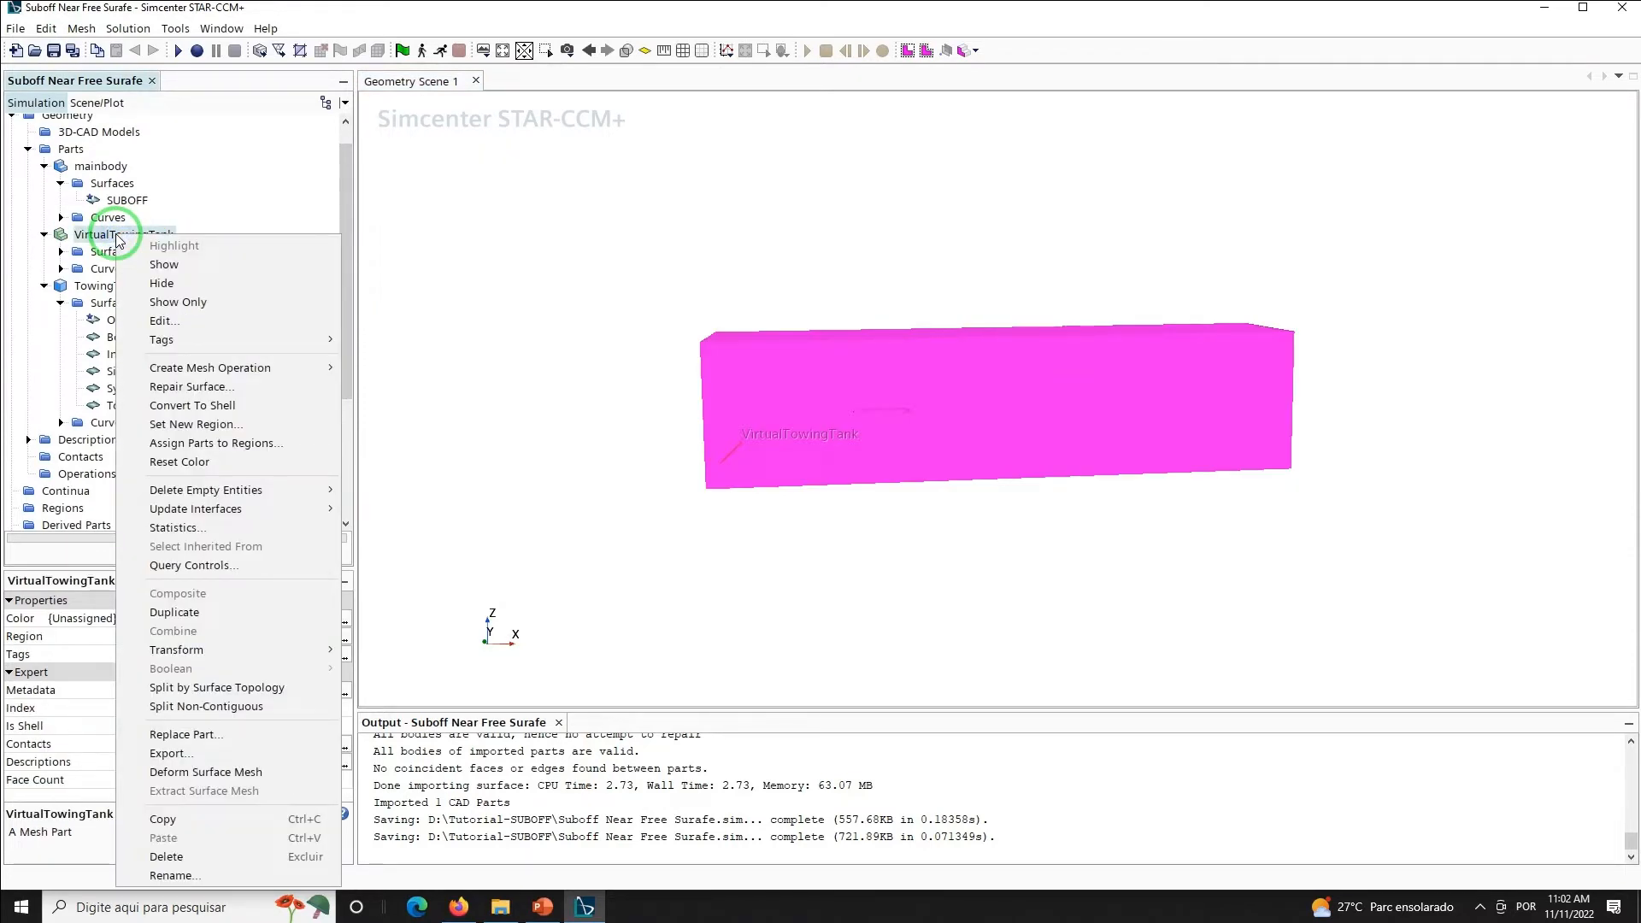
left_click(243, 444)
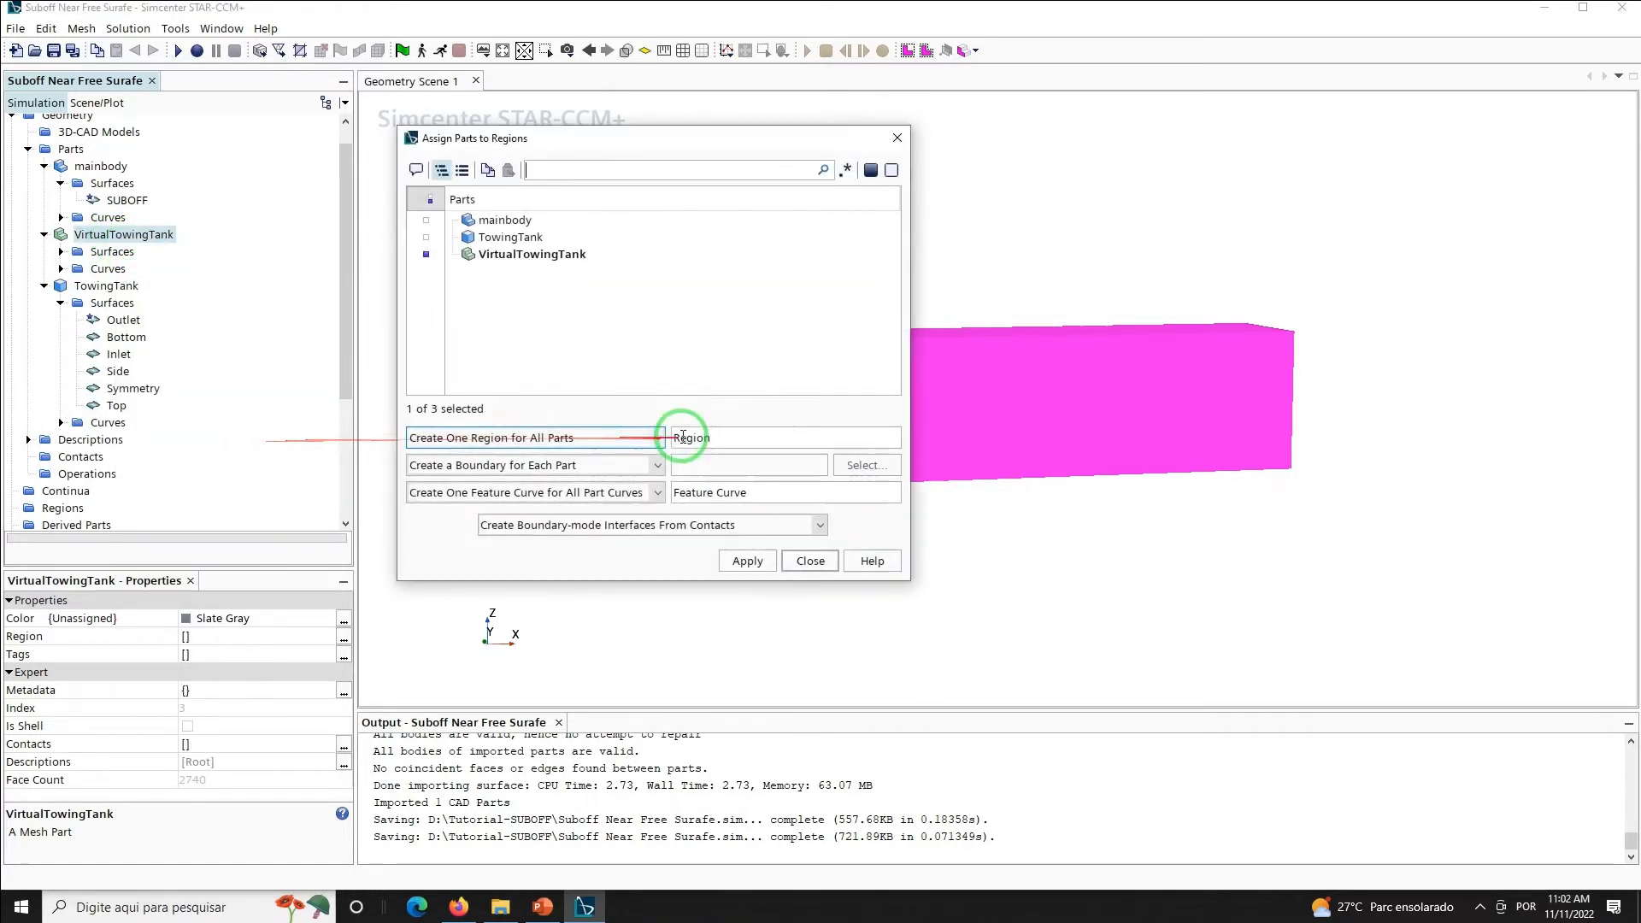
left_click(507, 439)
left_click(508, 459)
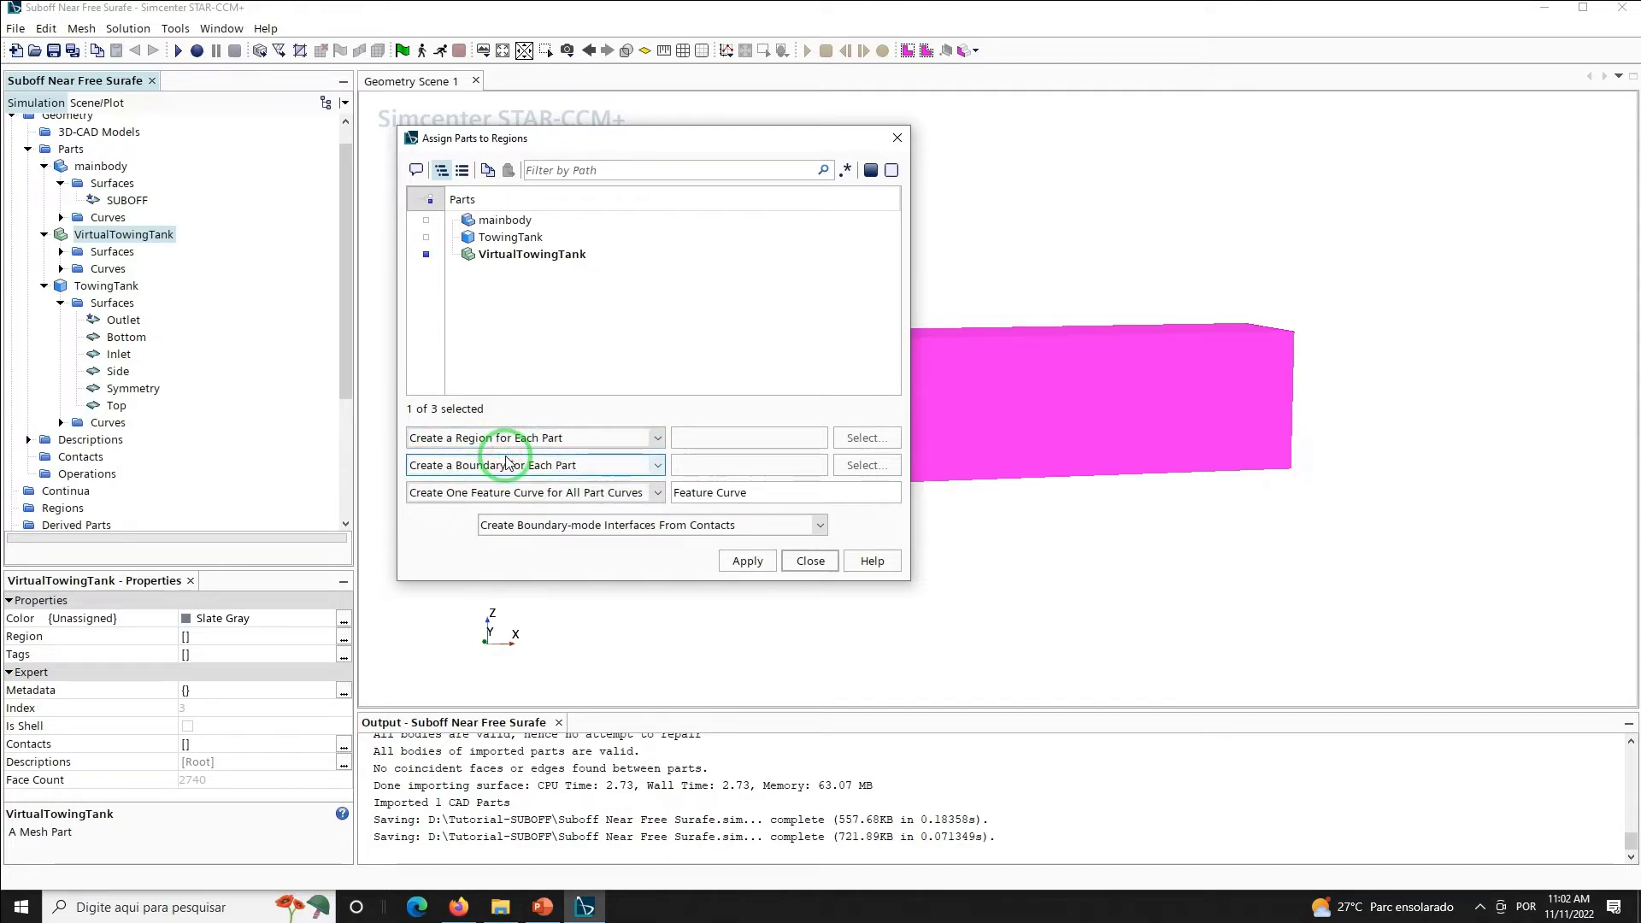
left_click(630, 467)
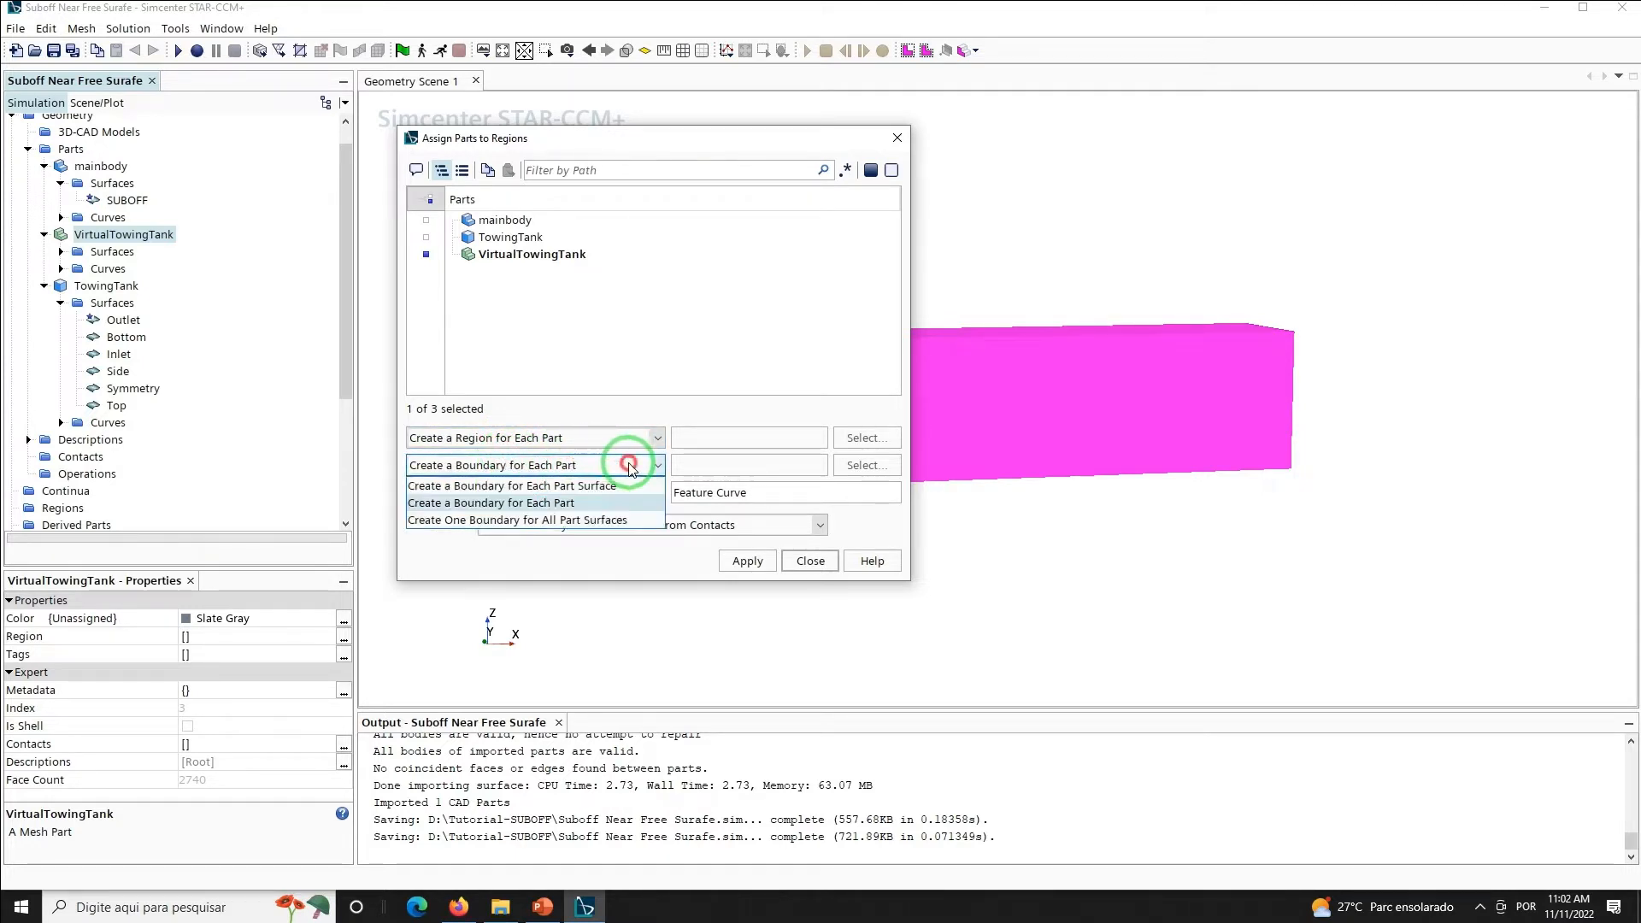
left_click(582, 486)
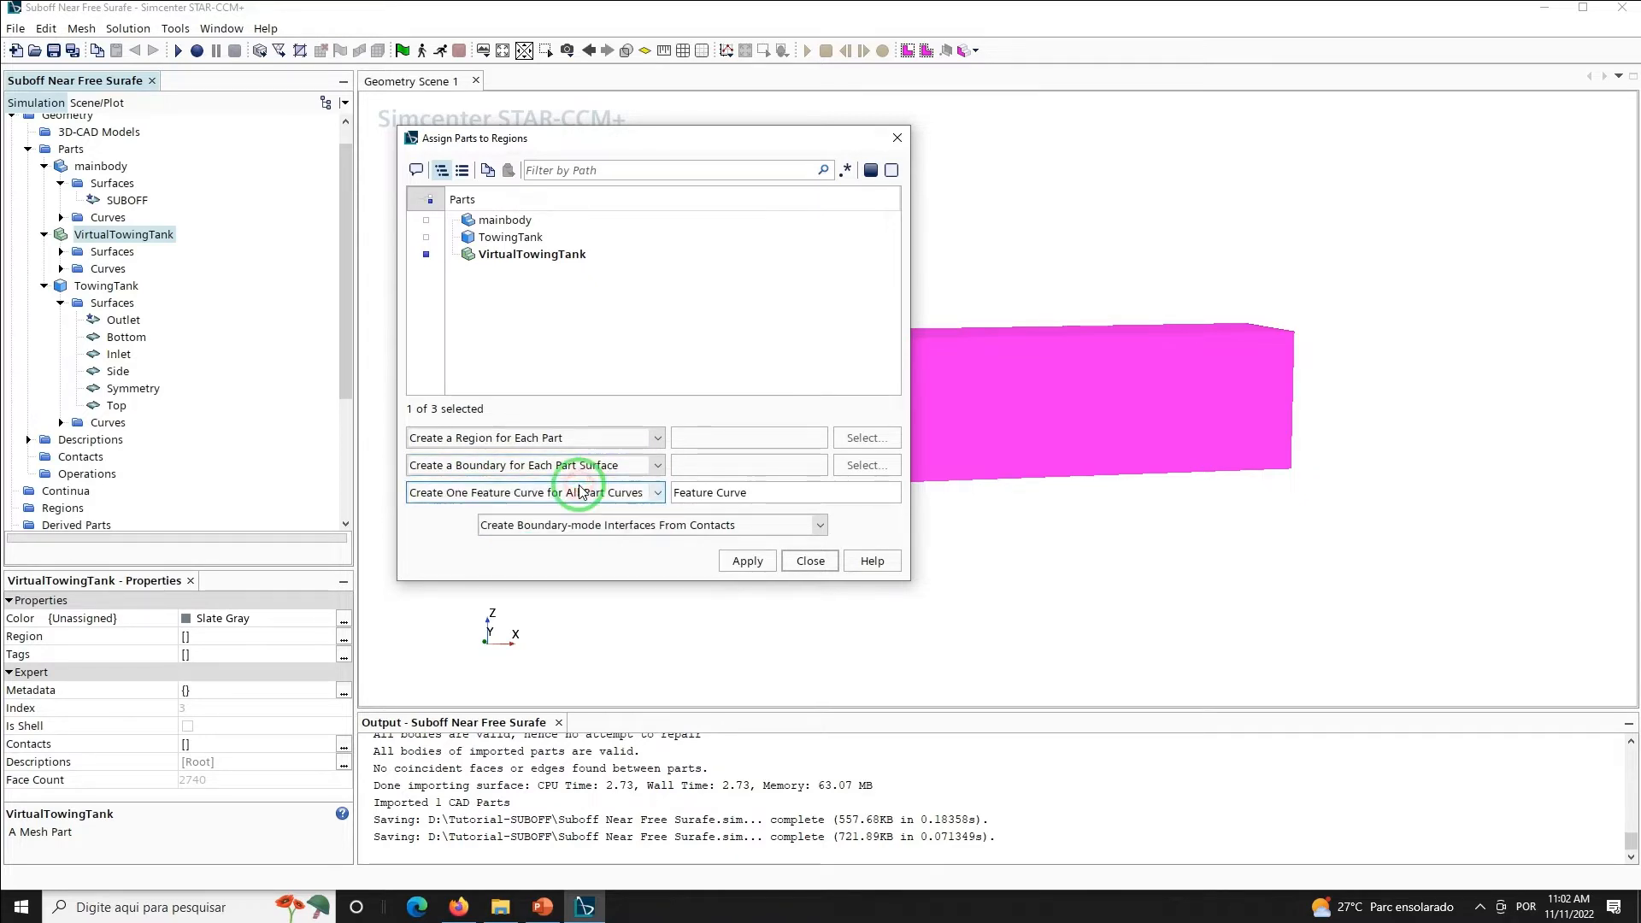
Set the assignment to Do Not Create Interfaces From Contacts and apply it to VirtualTowingTank
left_click(518, 532)
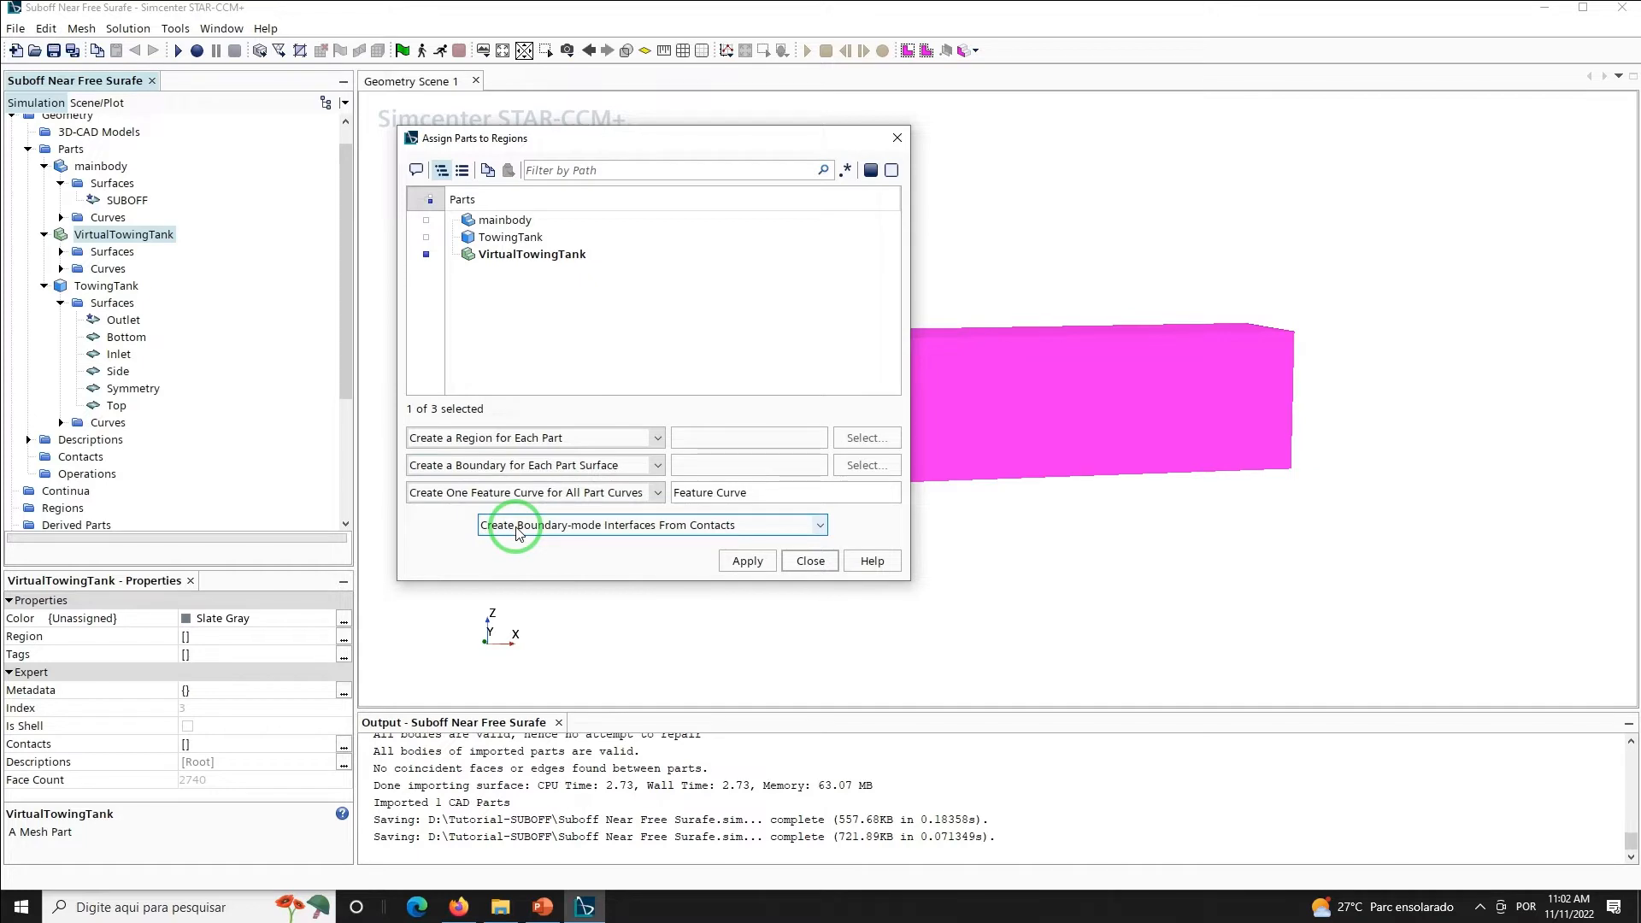
left_click(518, 531)
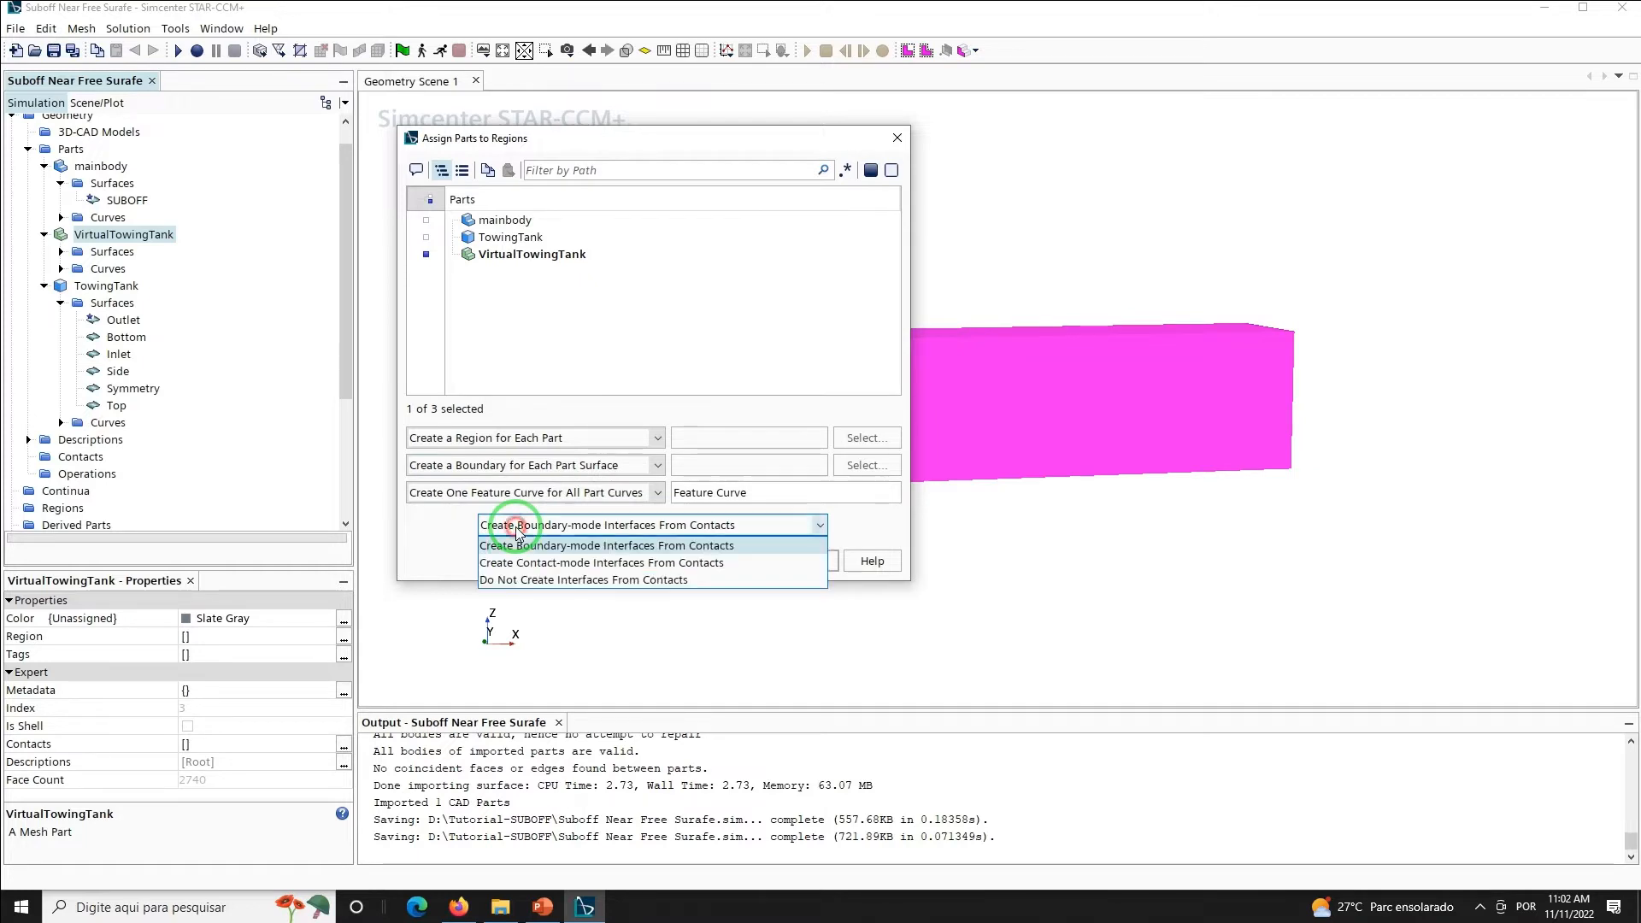
left_click(516, 580)
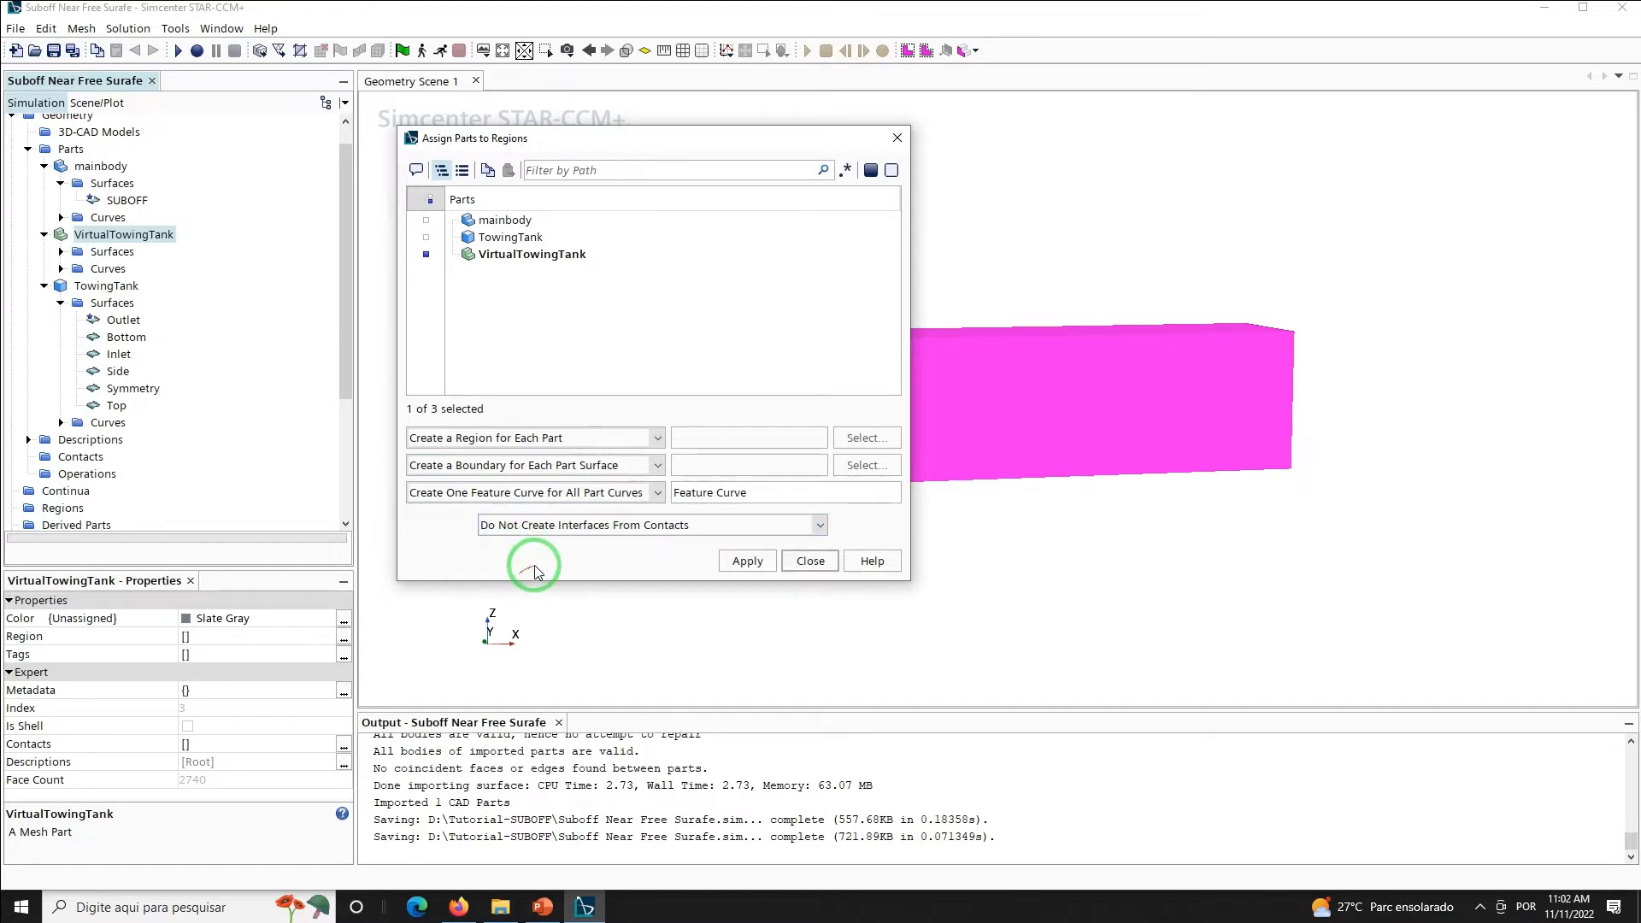
left_click(744, 562)
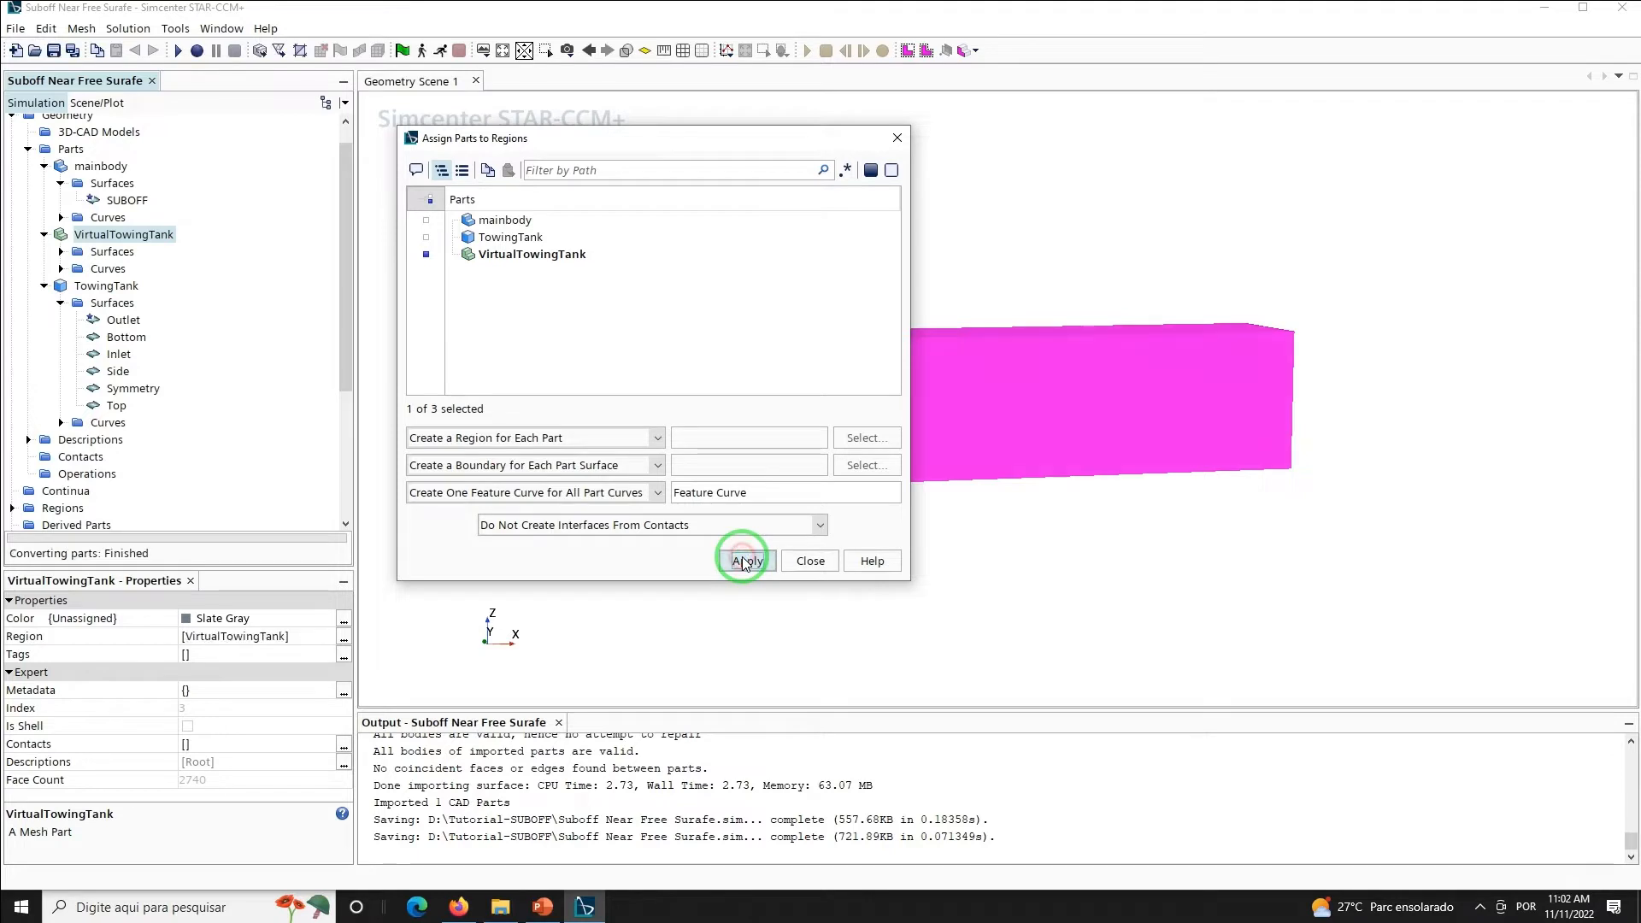
left_click(806, 561)
Select the new VirtualTowingTank region to check it and save the simulation
left_click_drag(346, 345, 413, 422)
left_click(461, 424)
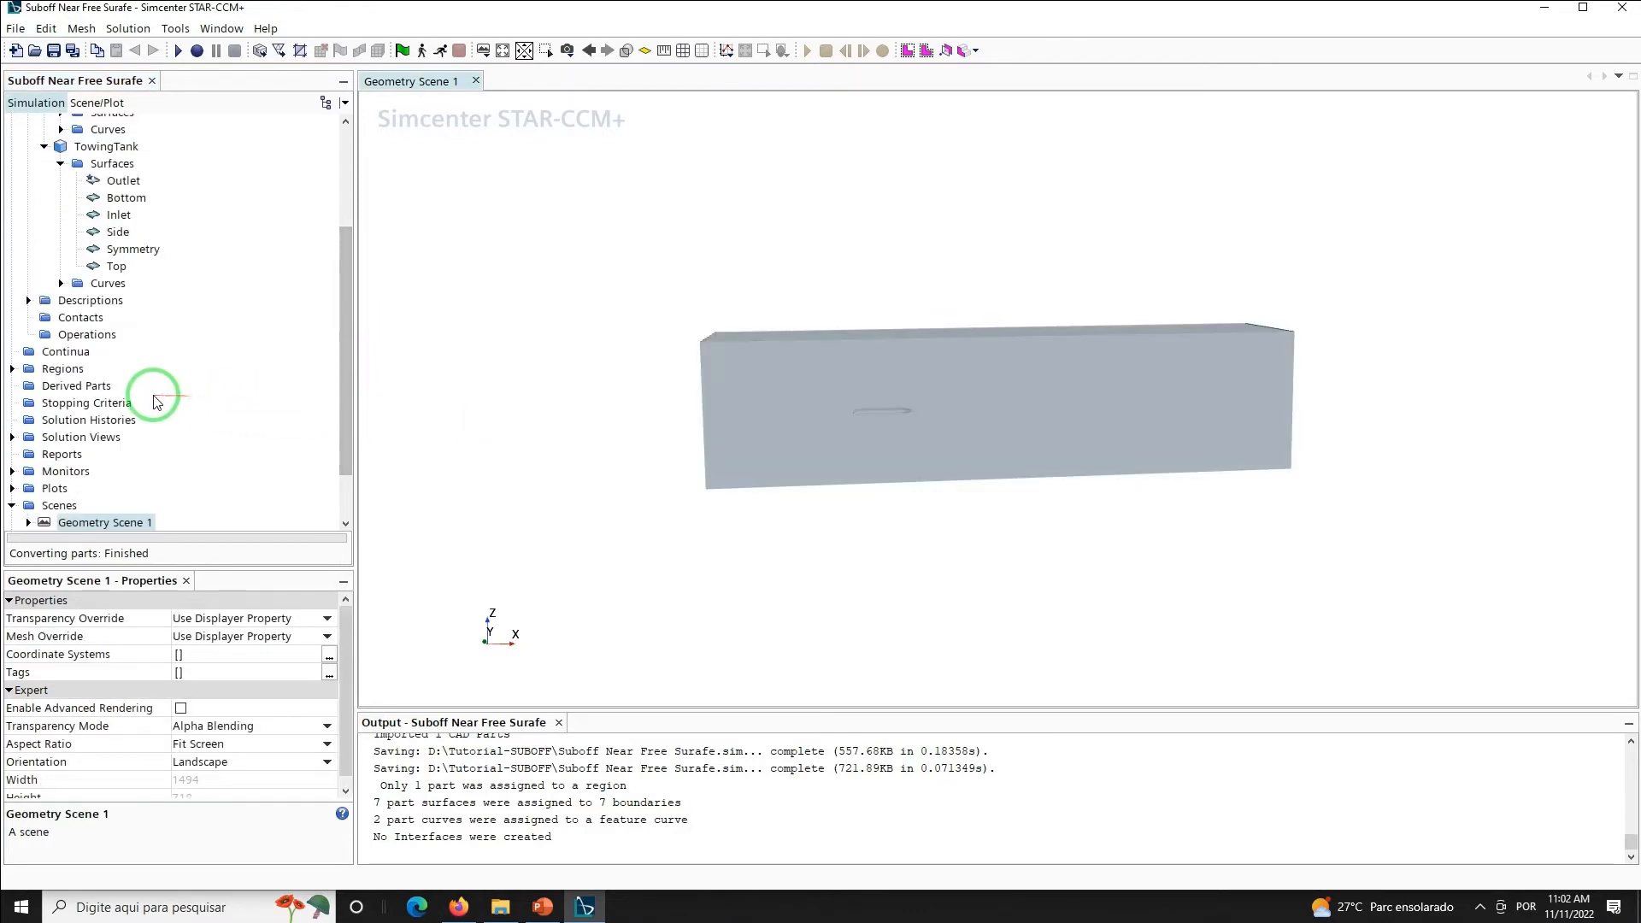
left_click(12, 368)
left_click(69, 385)
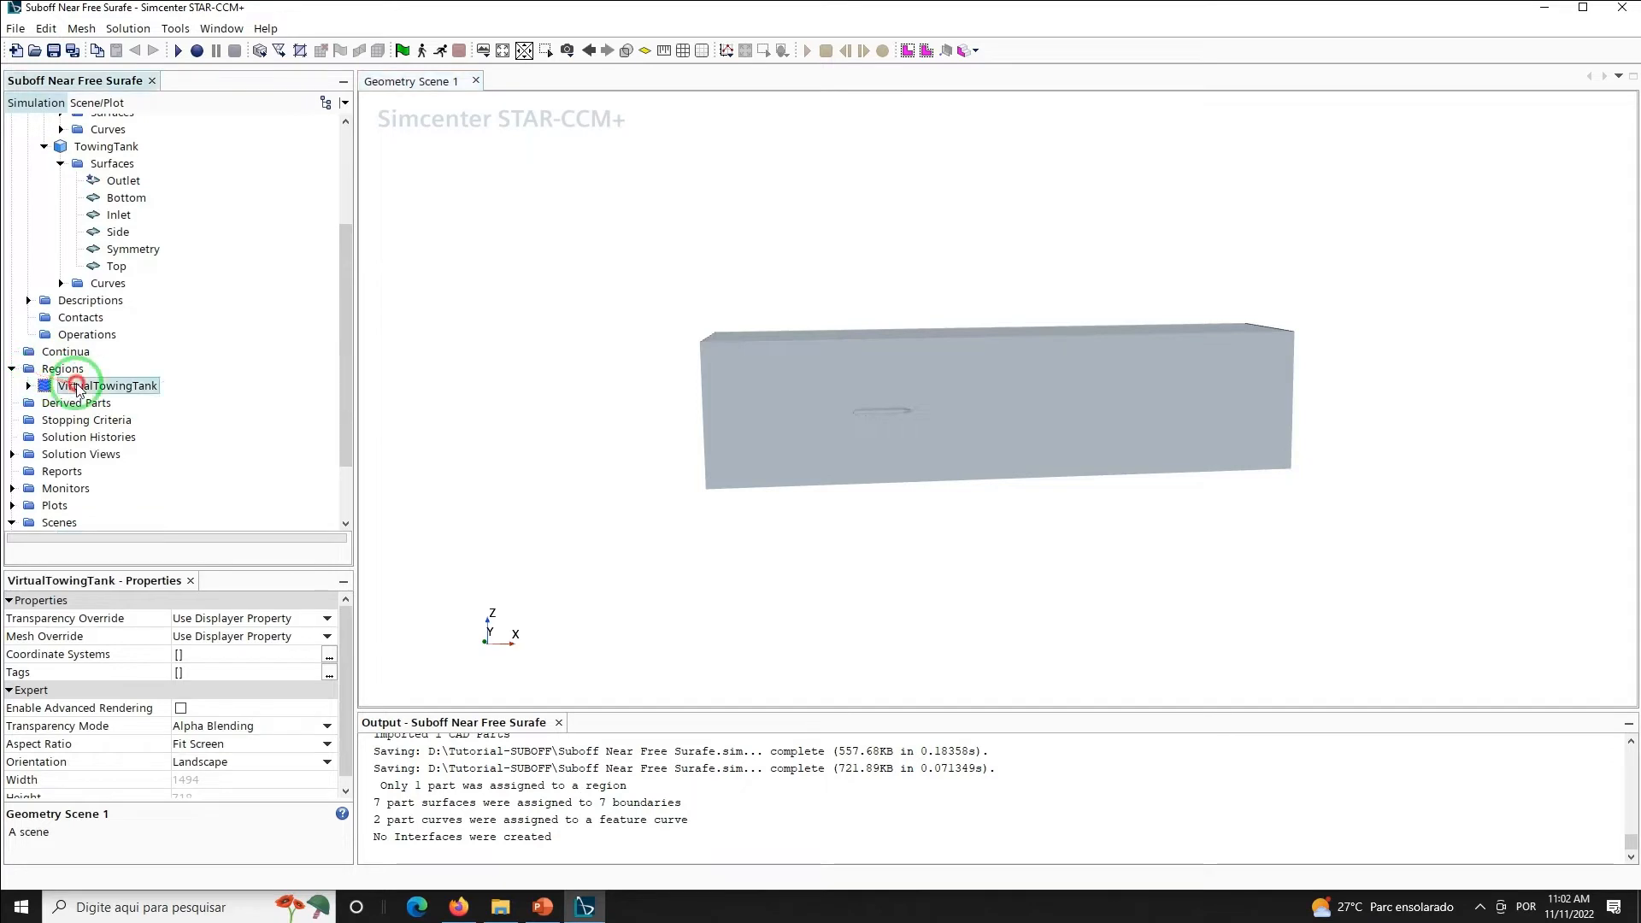
left_click(54, 52)
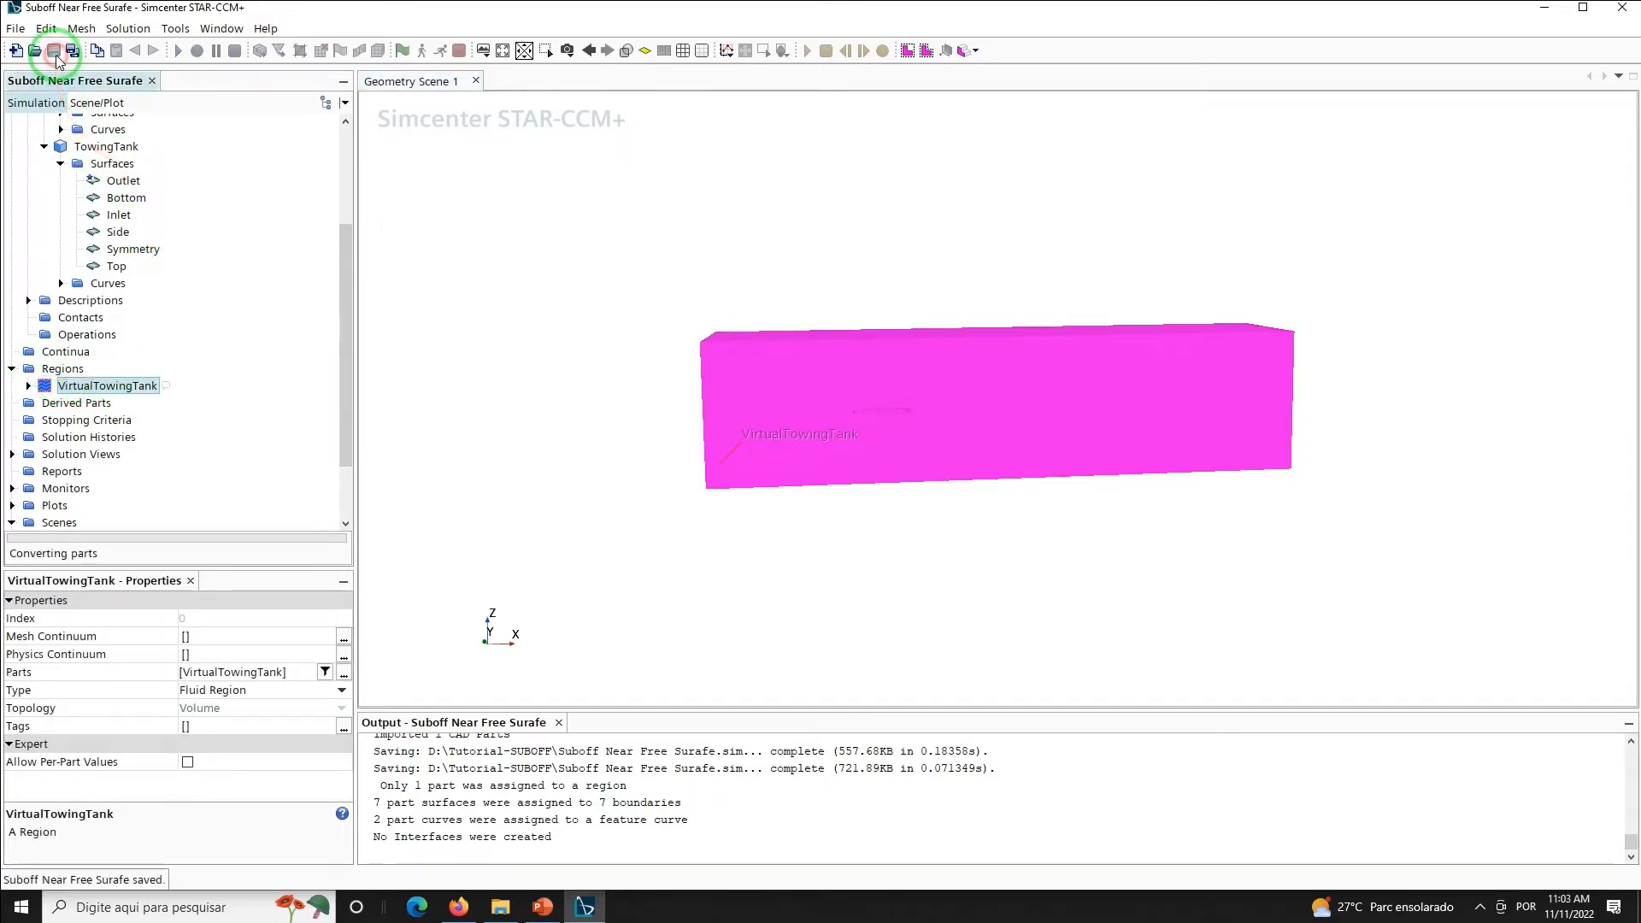
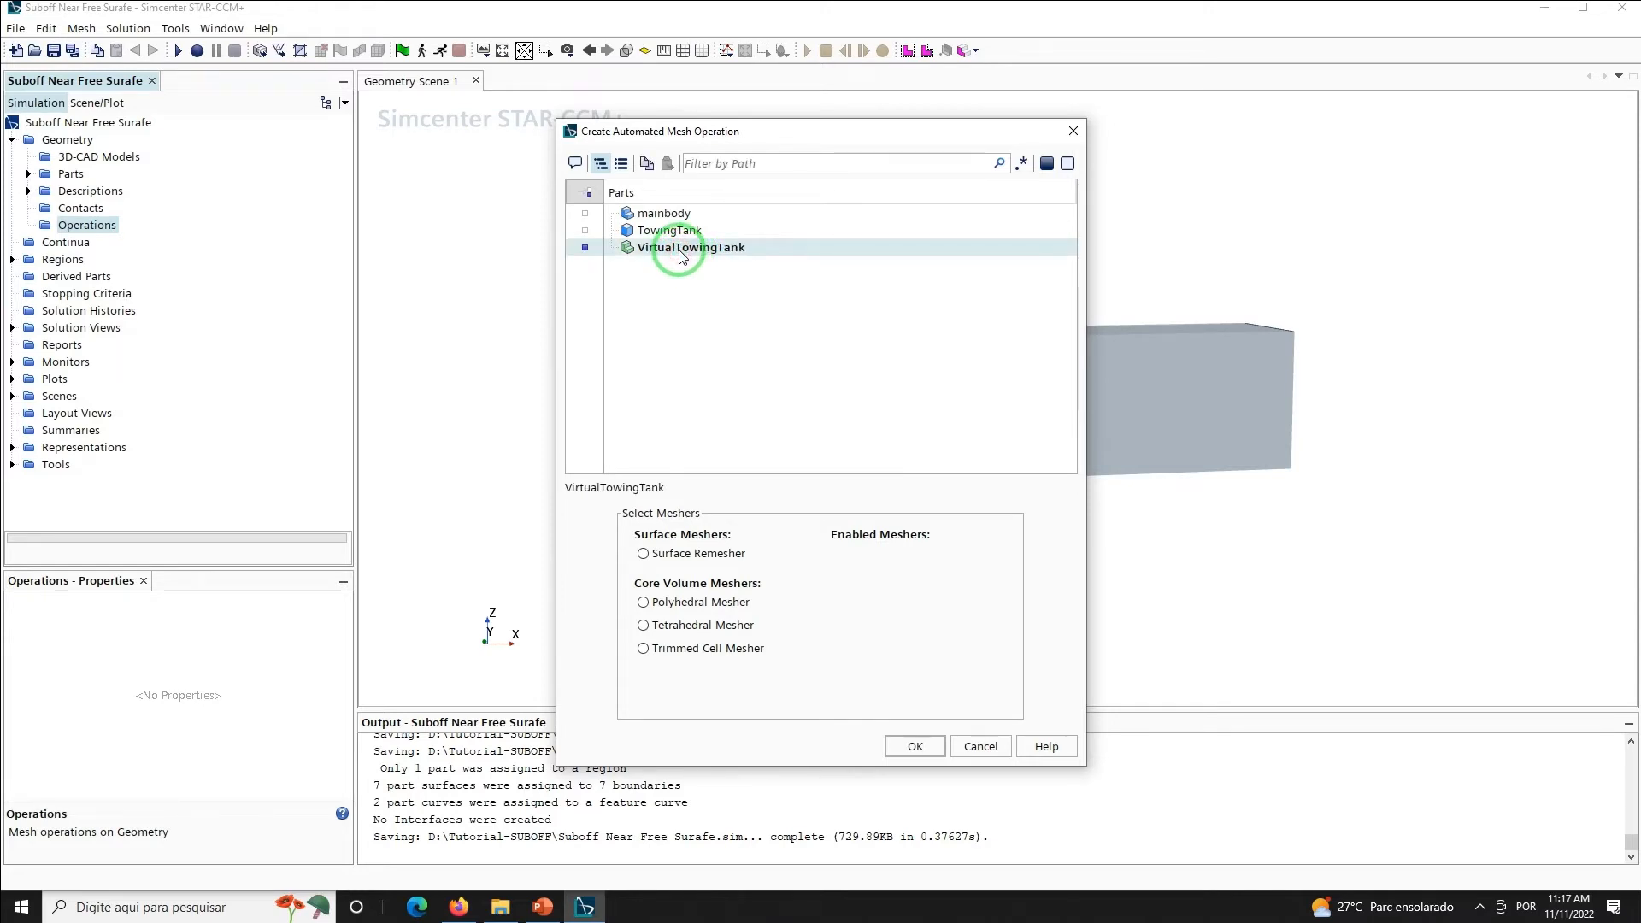
Create an automated mesh operation on VirtualTowingTank with Surface Remesher, Automatic Surface Repair, Trimmed Cell Mesher and Prism Layer Mesher
left_click(658, 556)
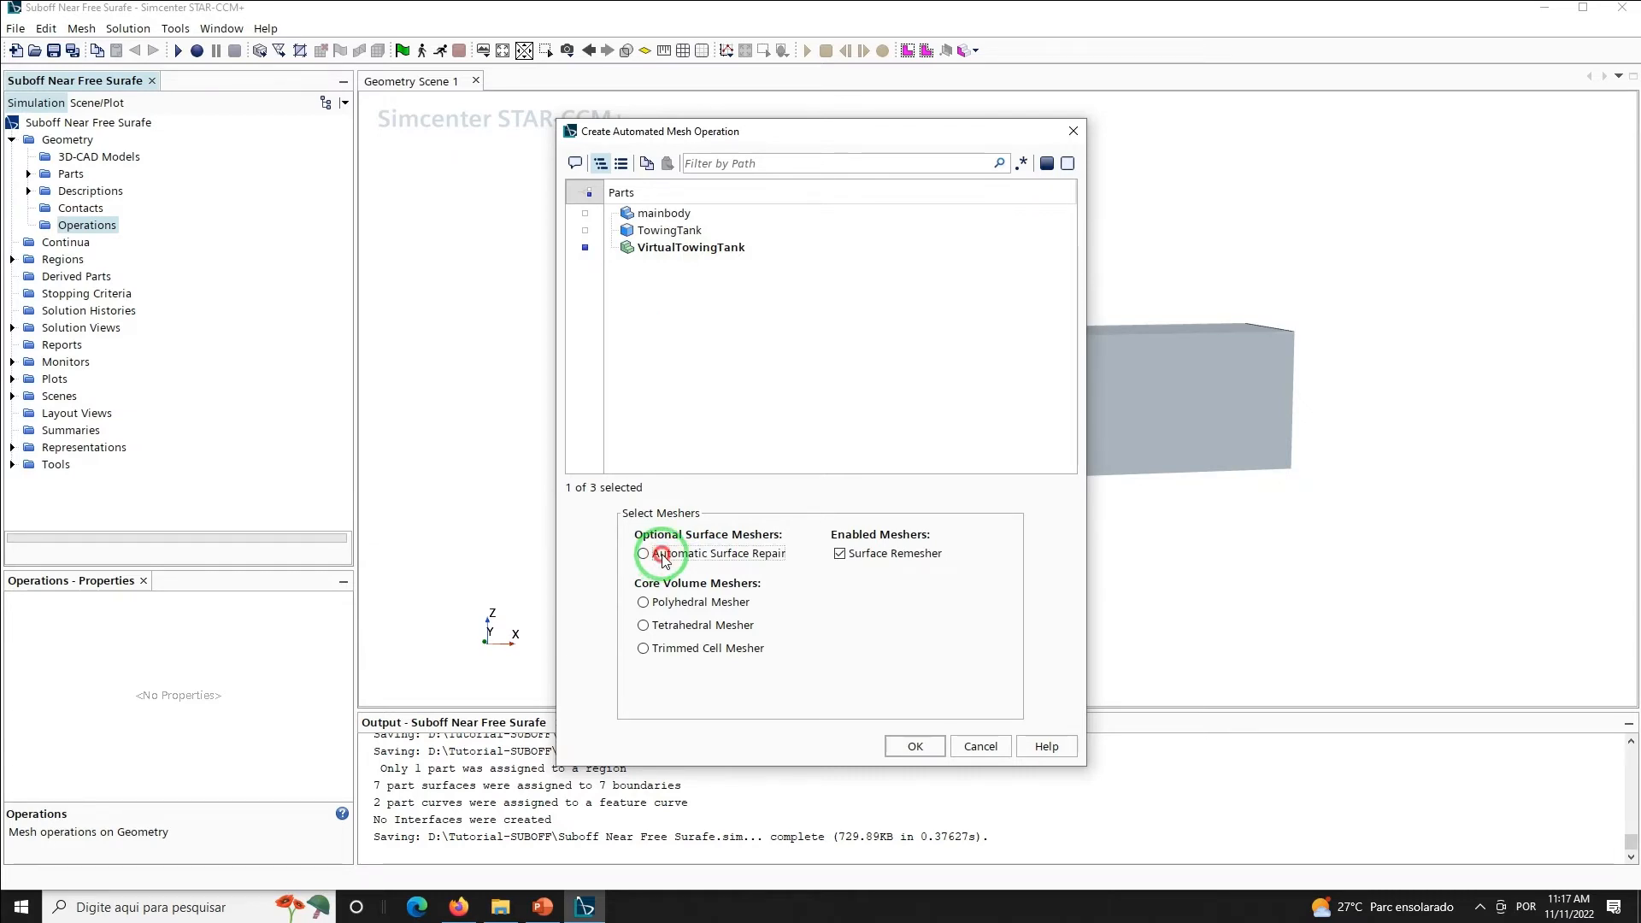
left_click(650, 554)
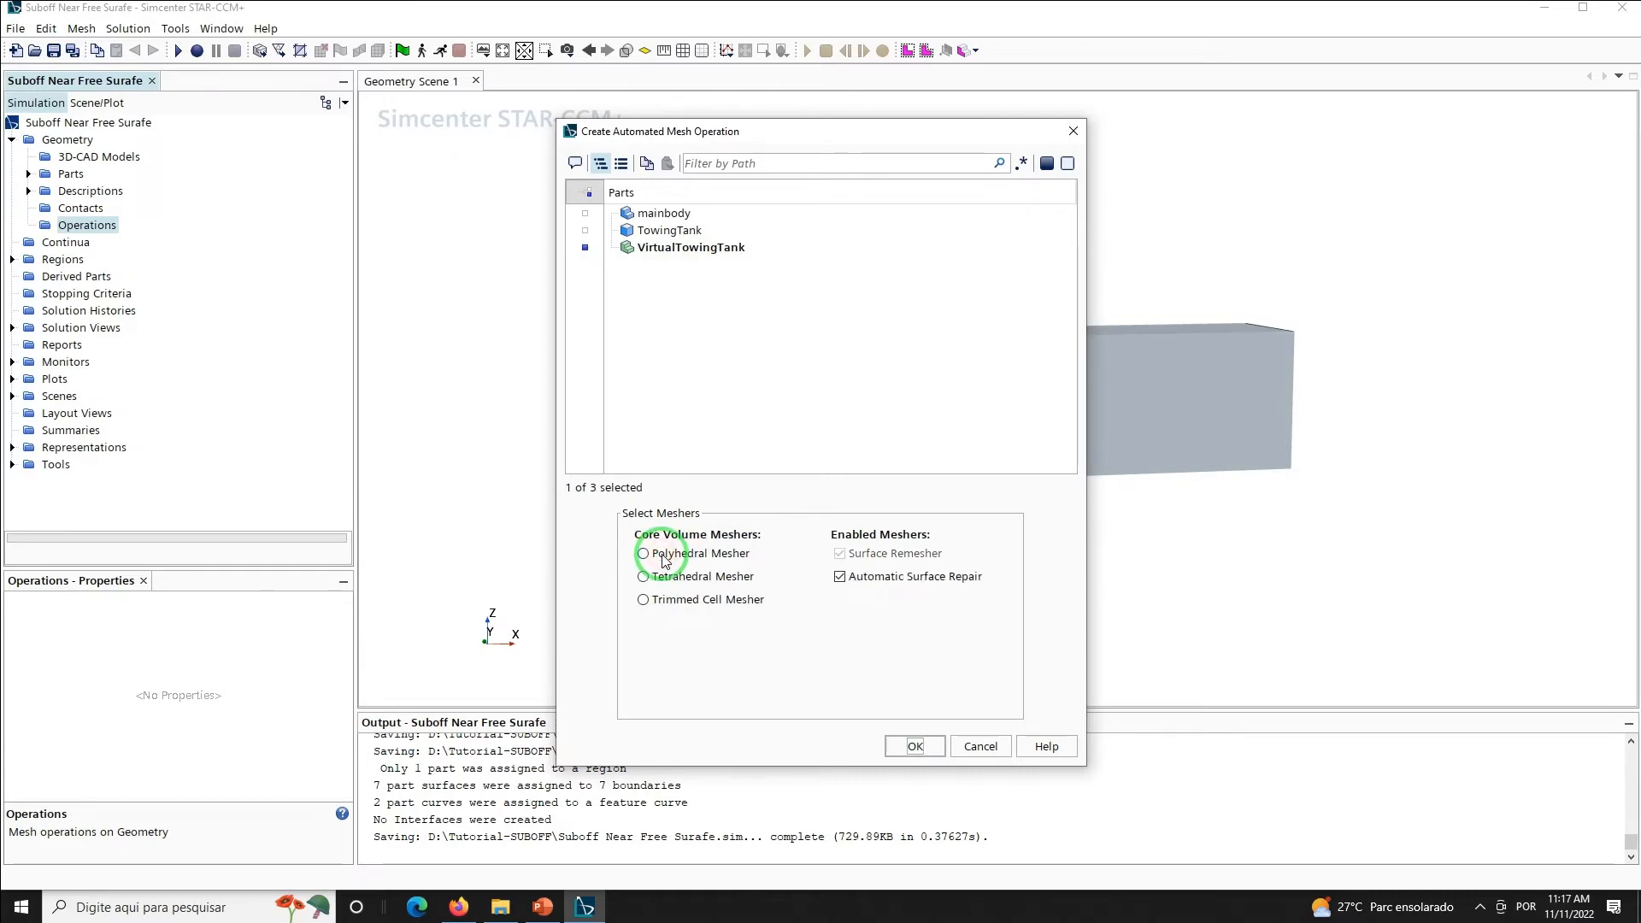
left_click(646, 600)
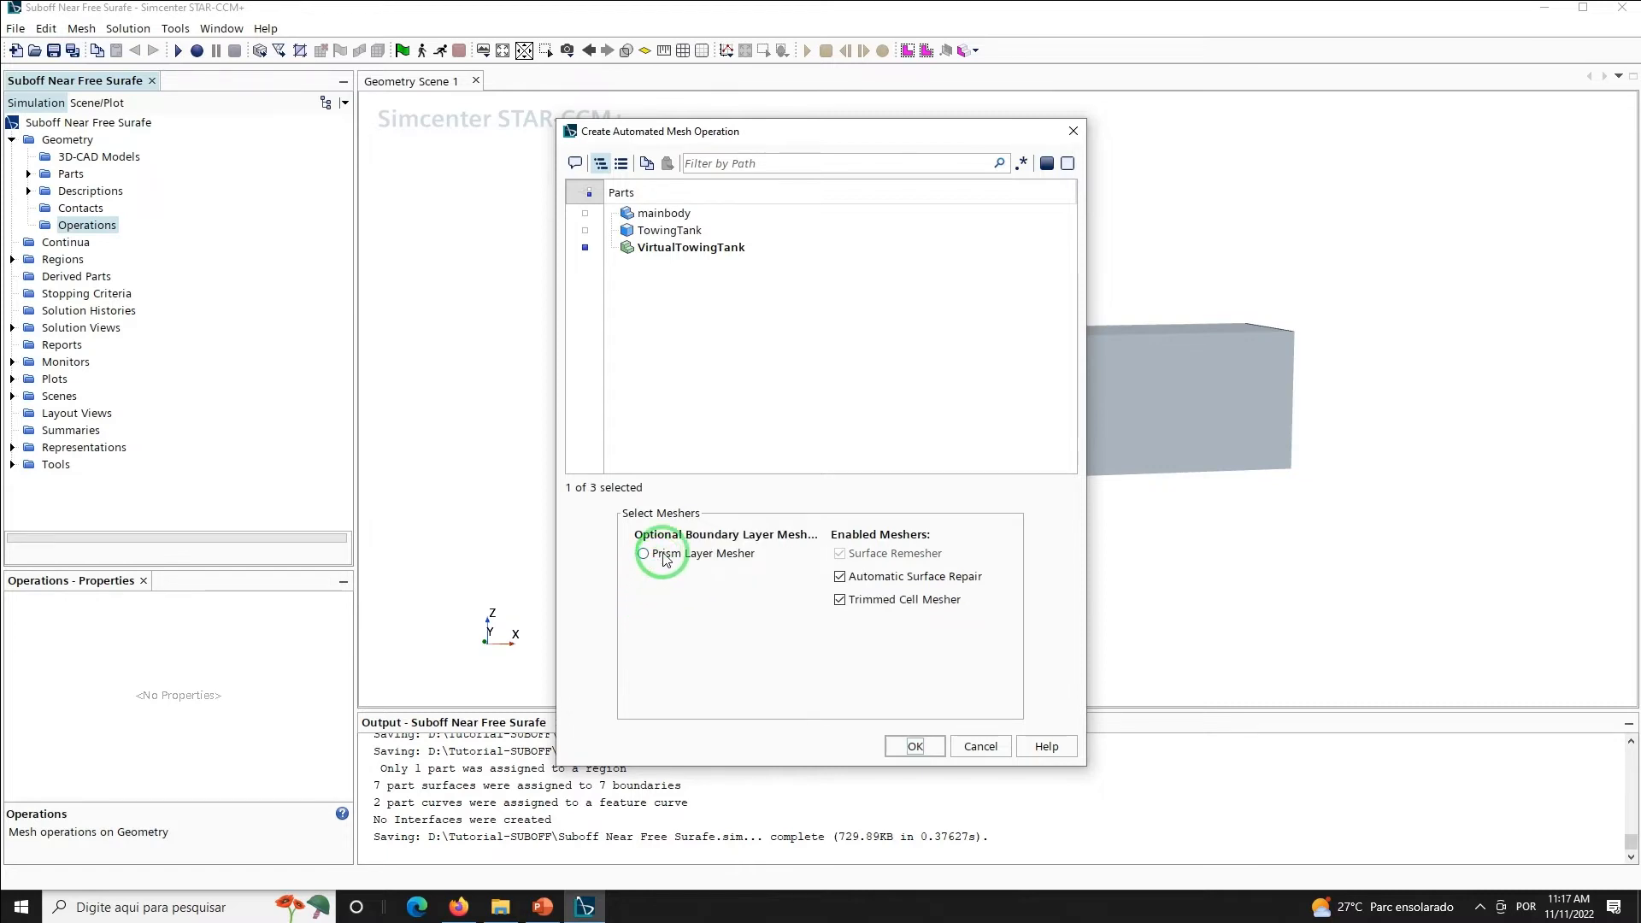
left_click(666, 557)
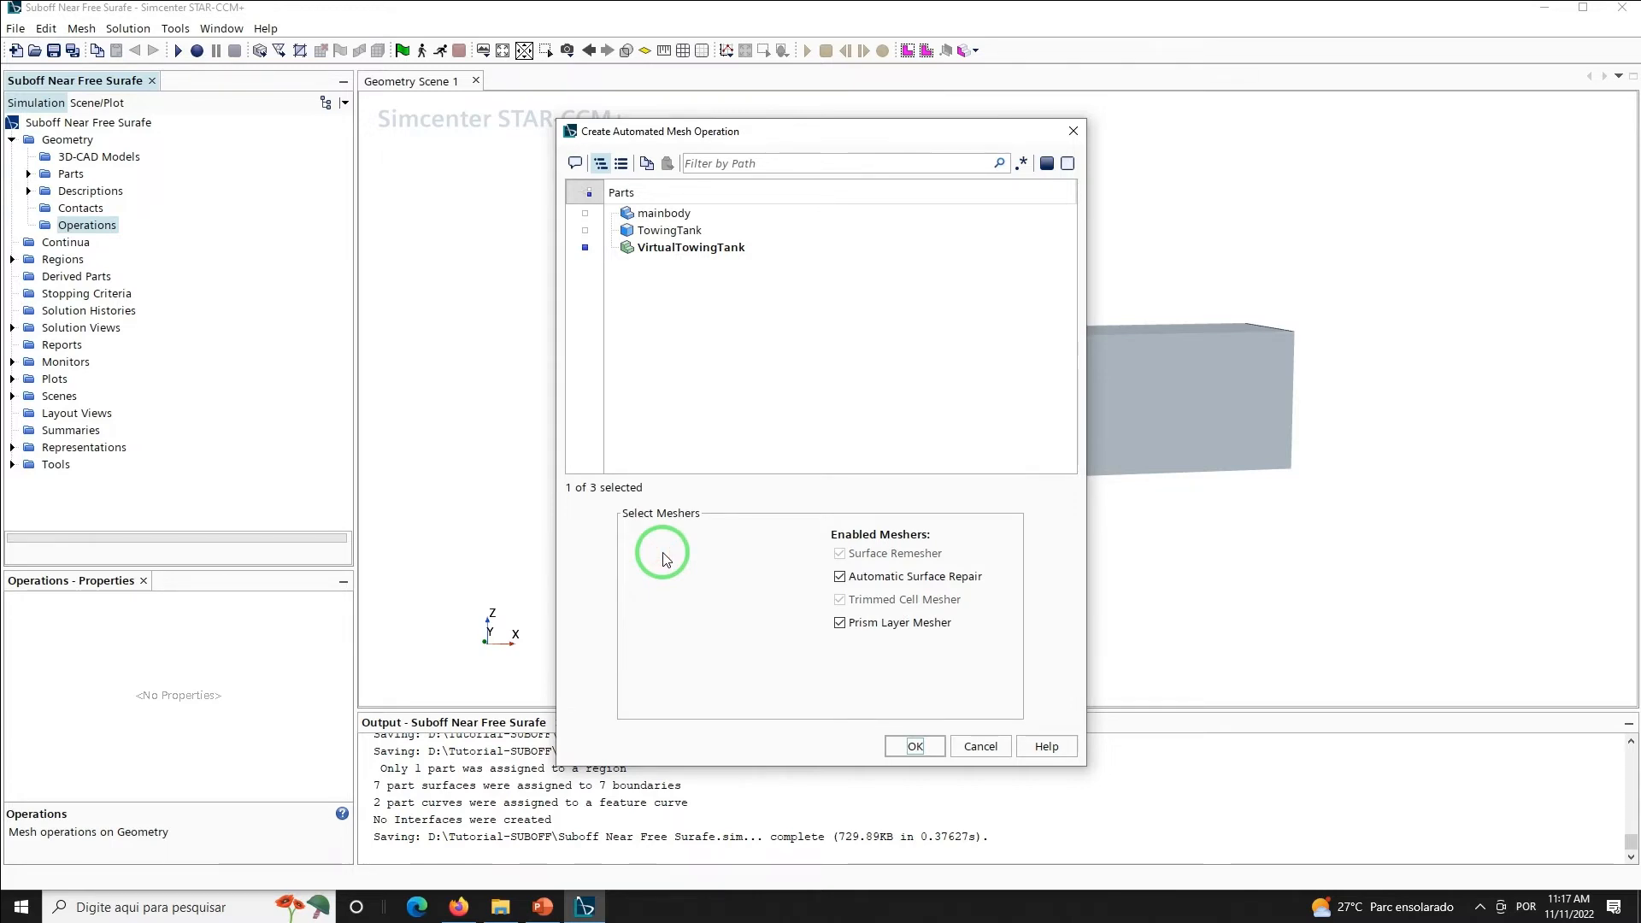
left_click(911, 748)
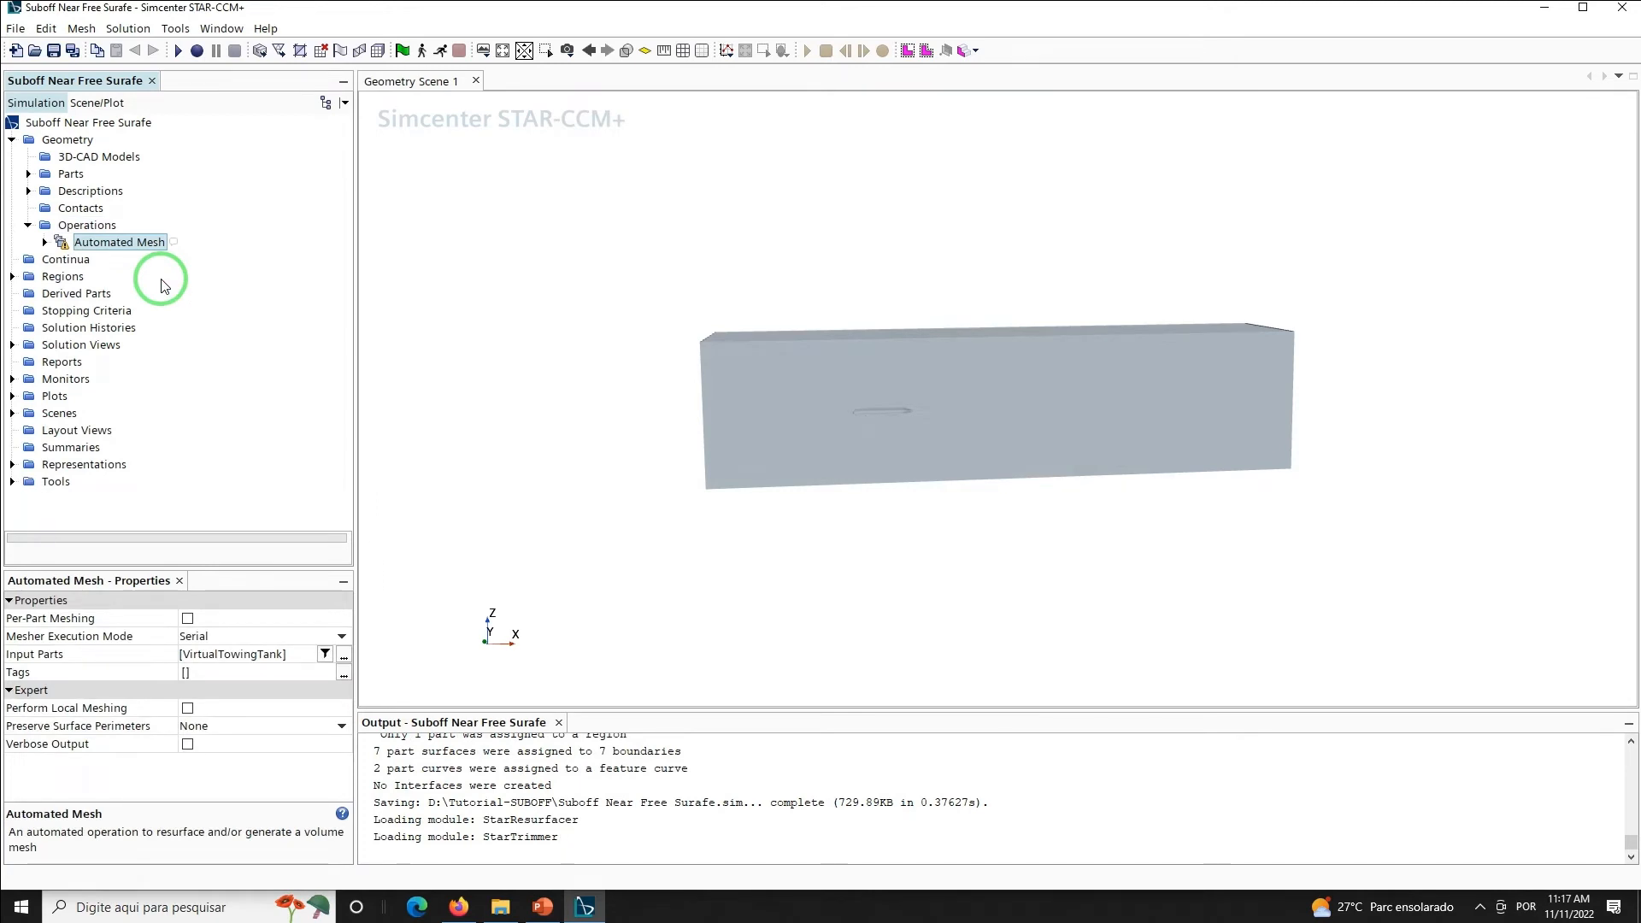
Rename the Automated Mesh operation as VirtualTowingTank
right_click(107, 248)
left_click(150, 473)
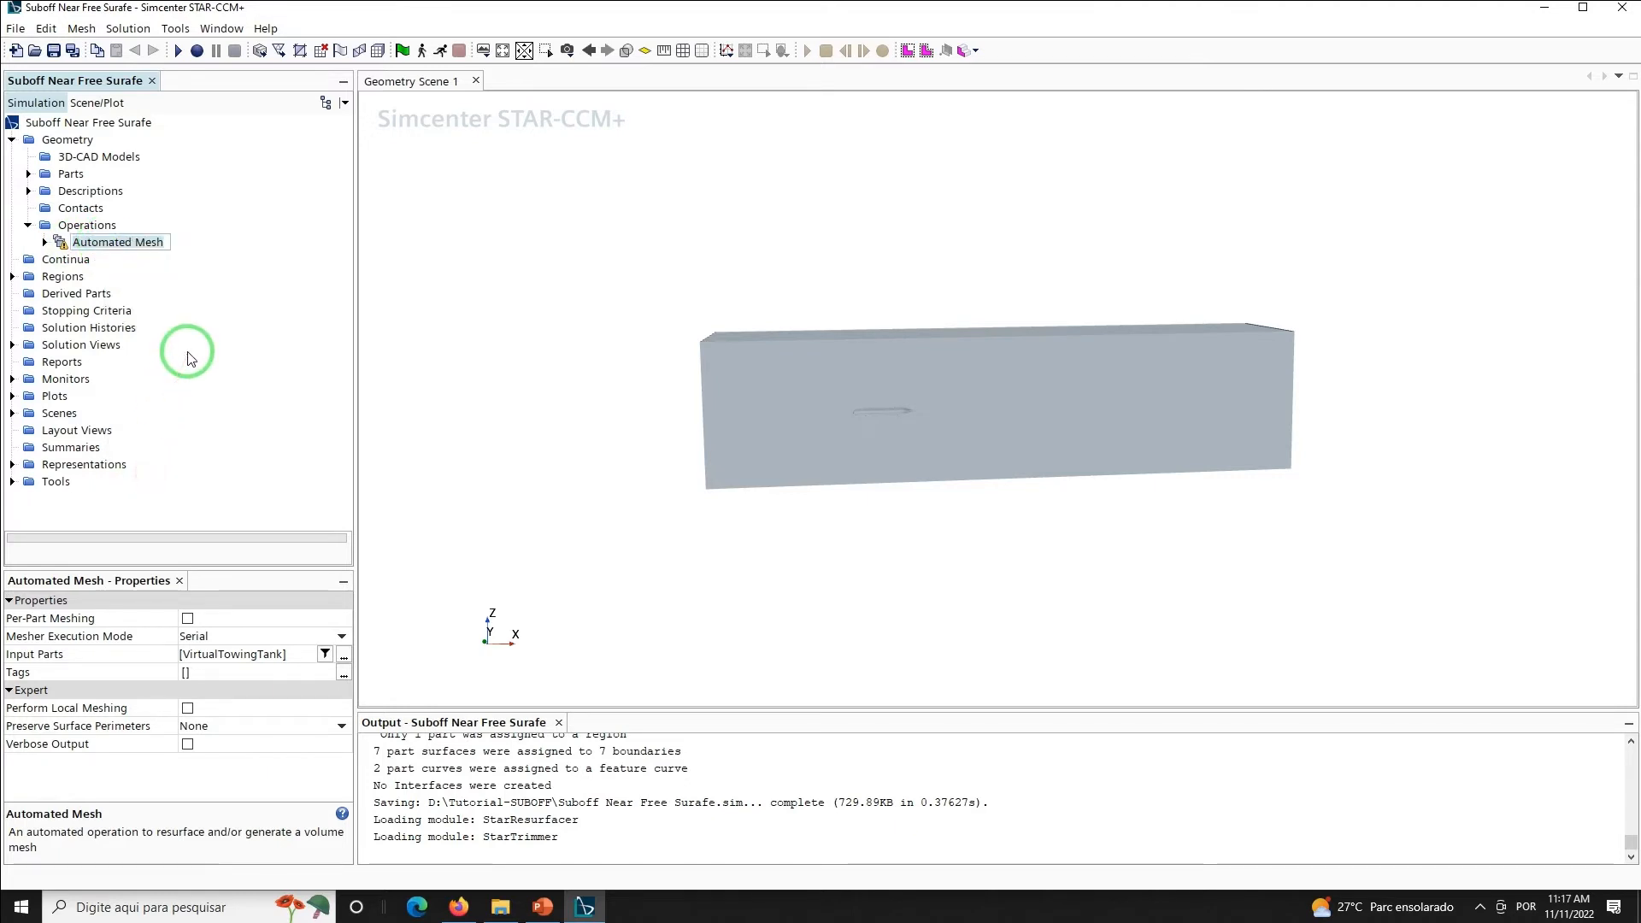
type("Virtual")
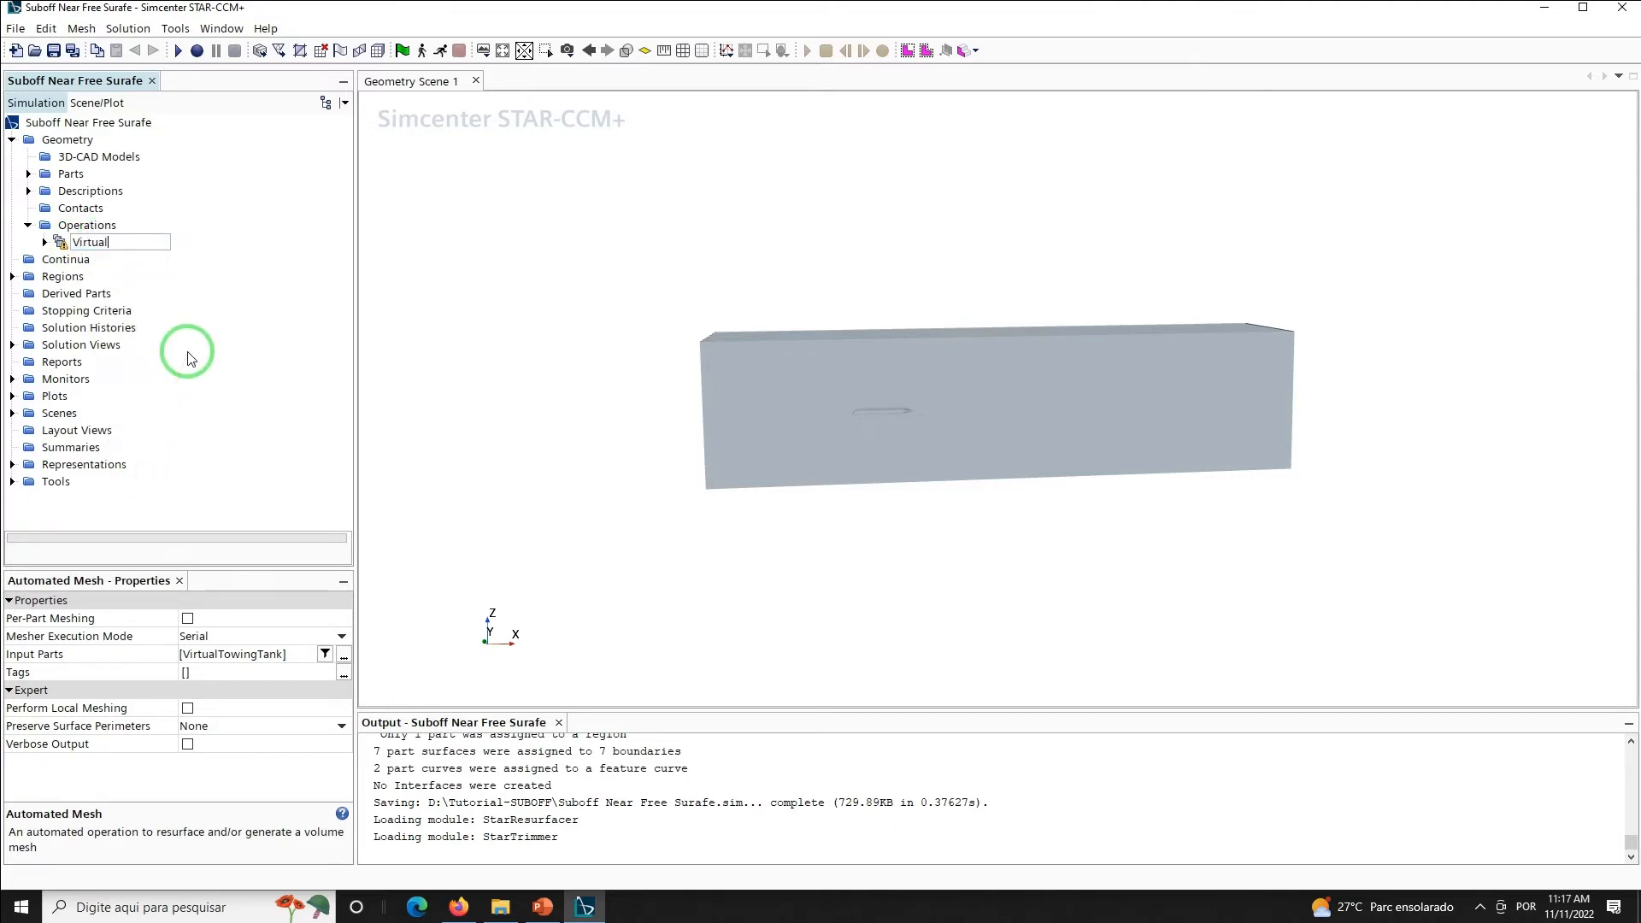
type("TowingTank")
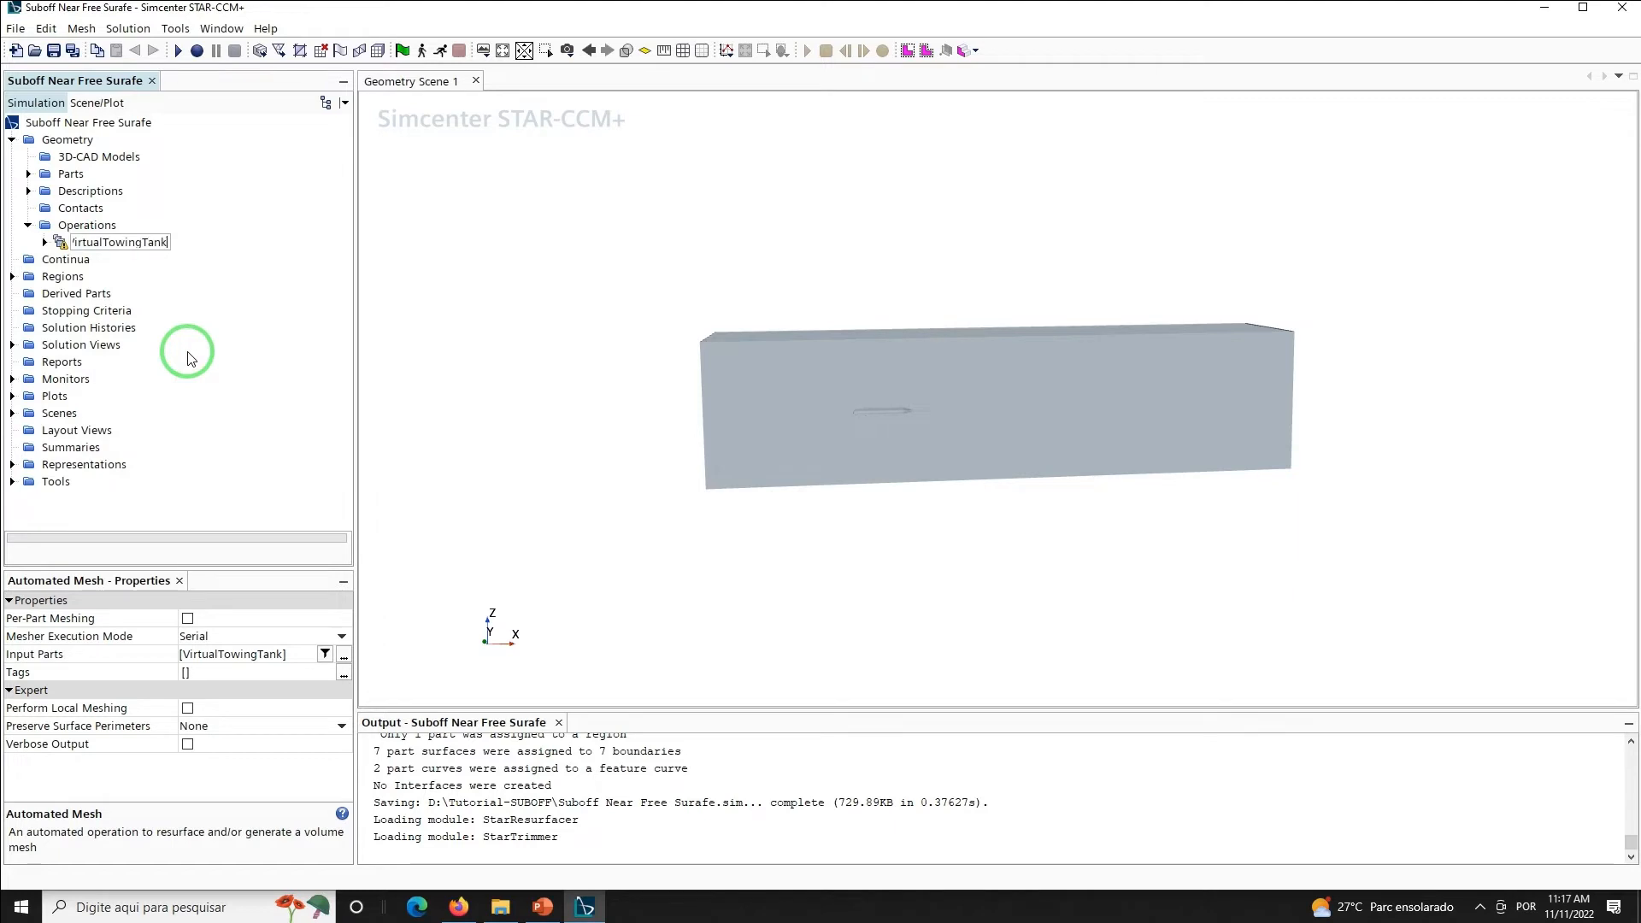
key("Return")
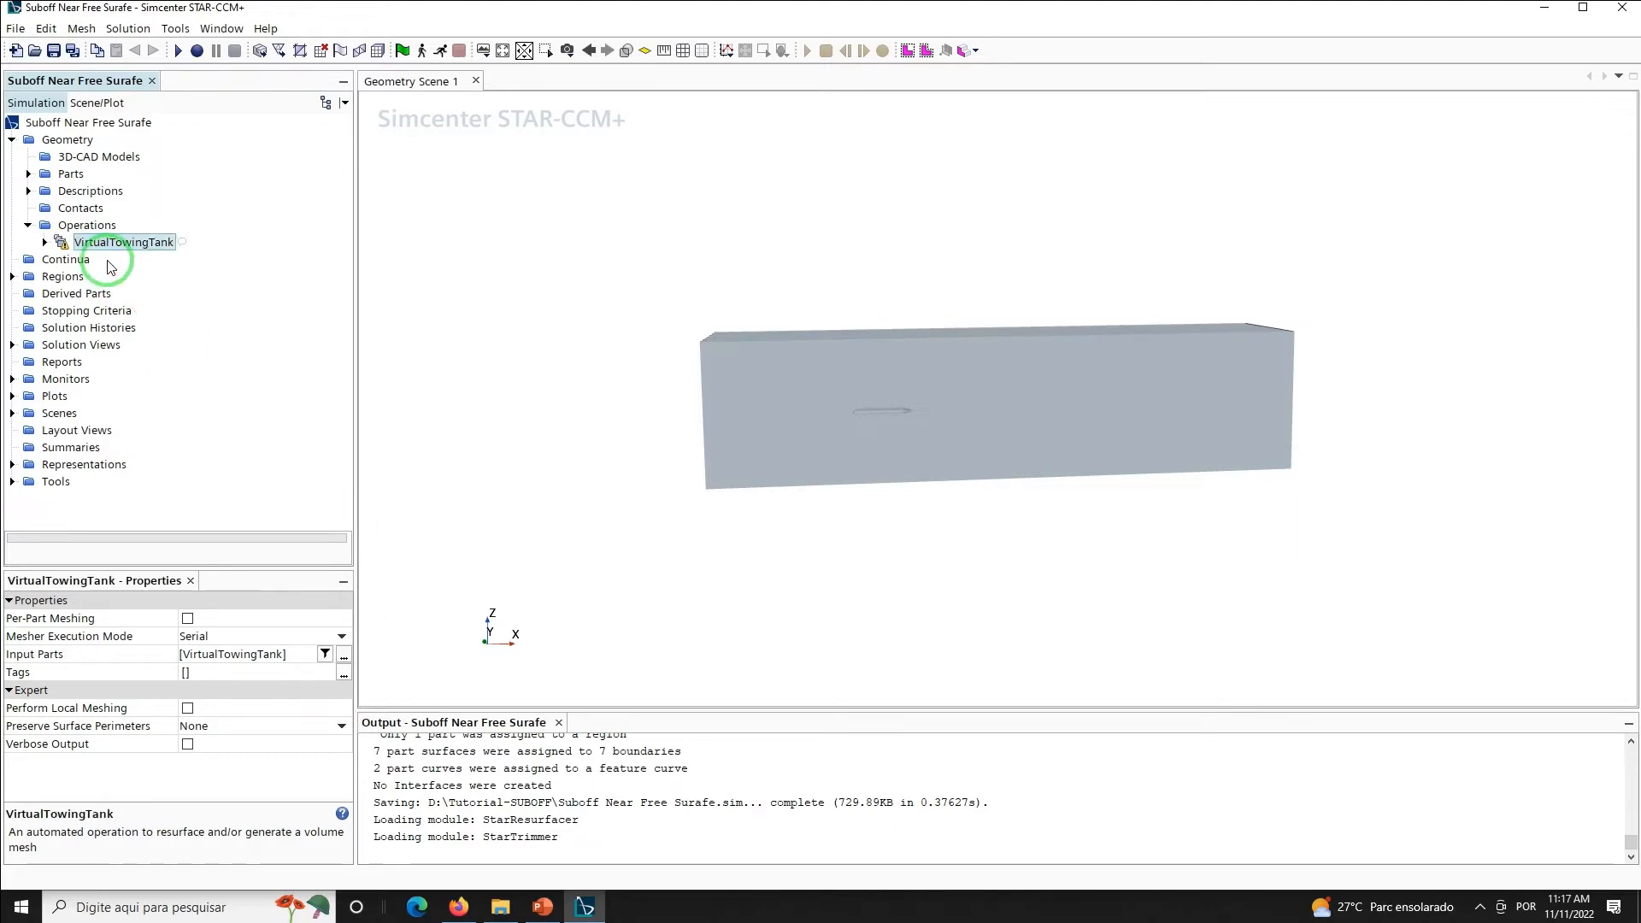
Set the Surface Remesher's meshing method to Enhanced Quality Triangle and its minimum face quality to 0.2
left_click(44, 241)
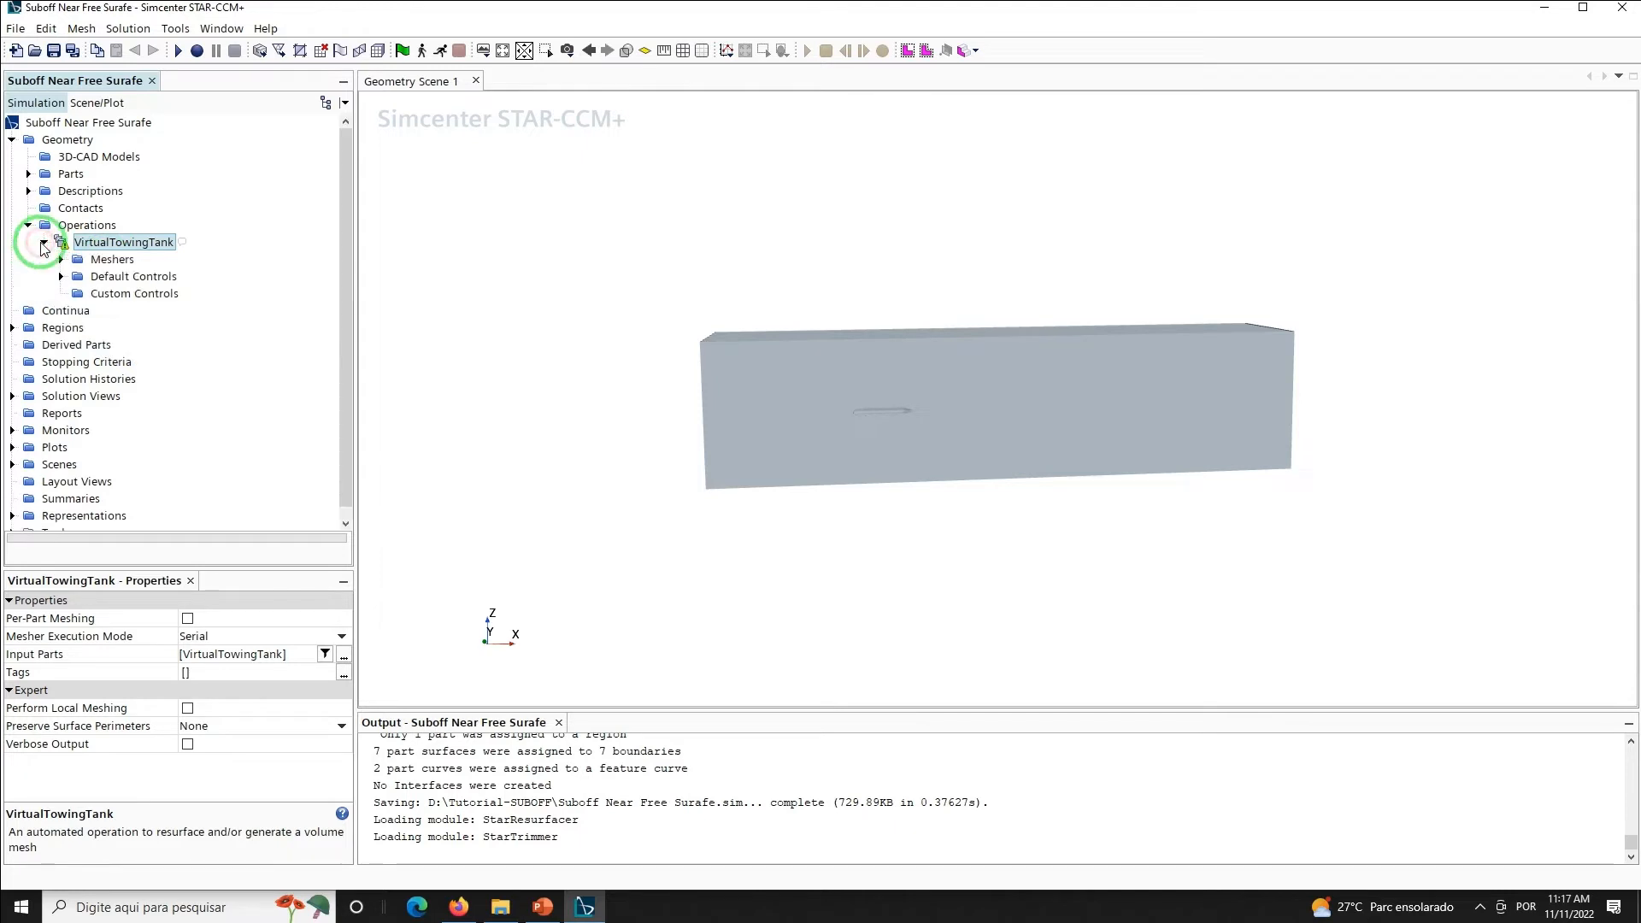
left_click(61, 259)
left_click(147, 276)
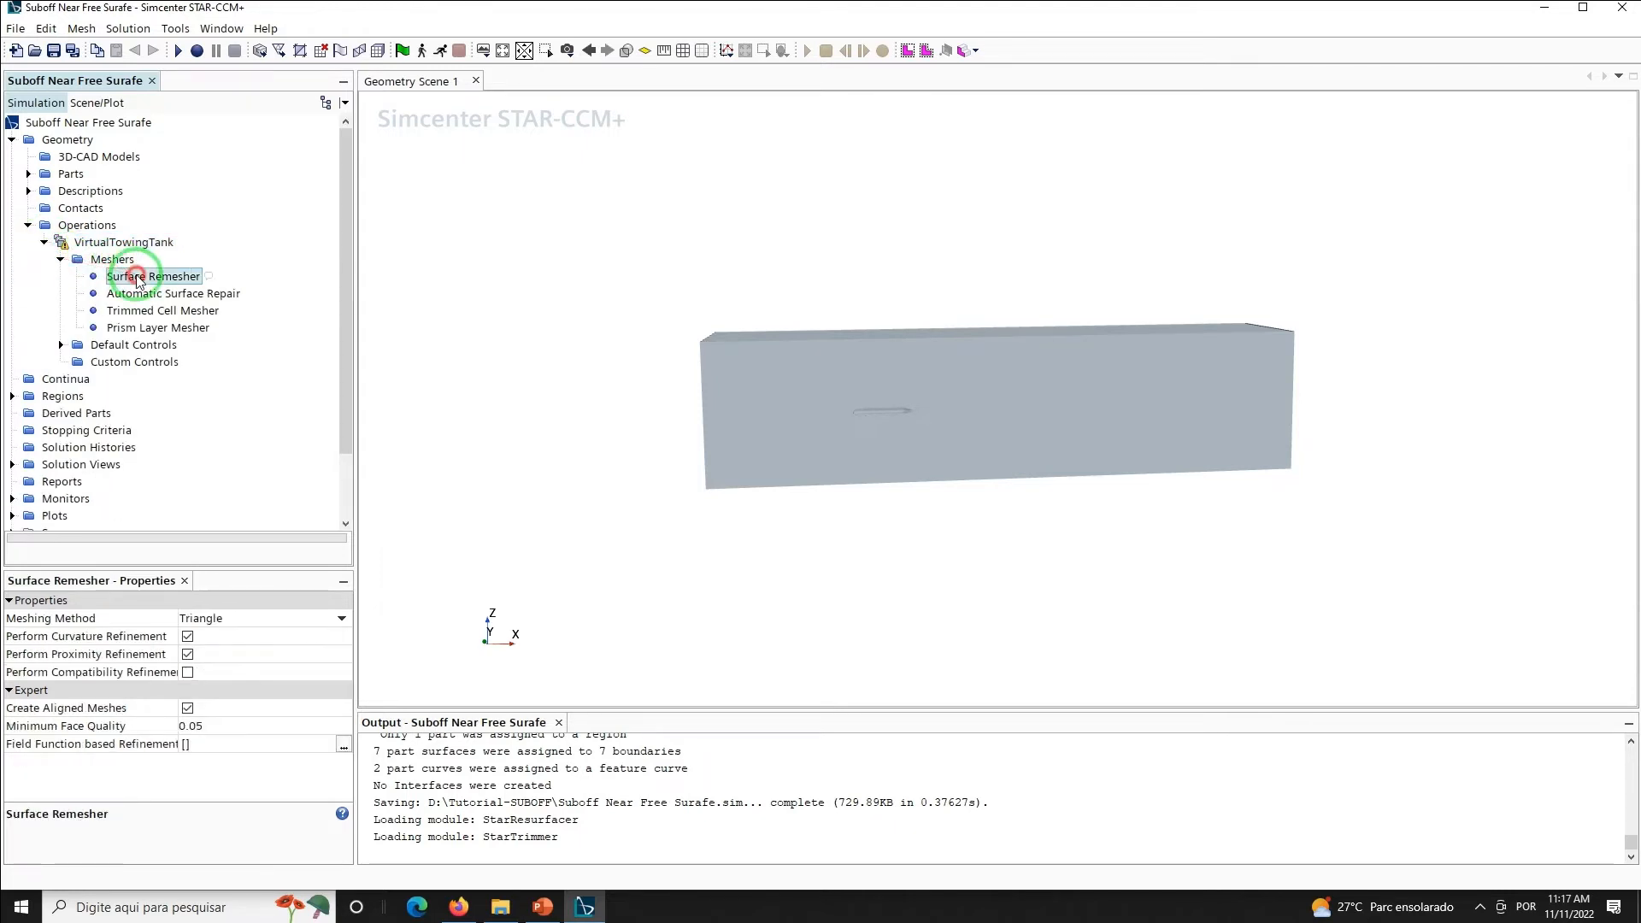
left_click(342, 624)
left_click(250, 654)
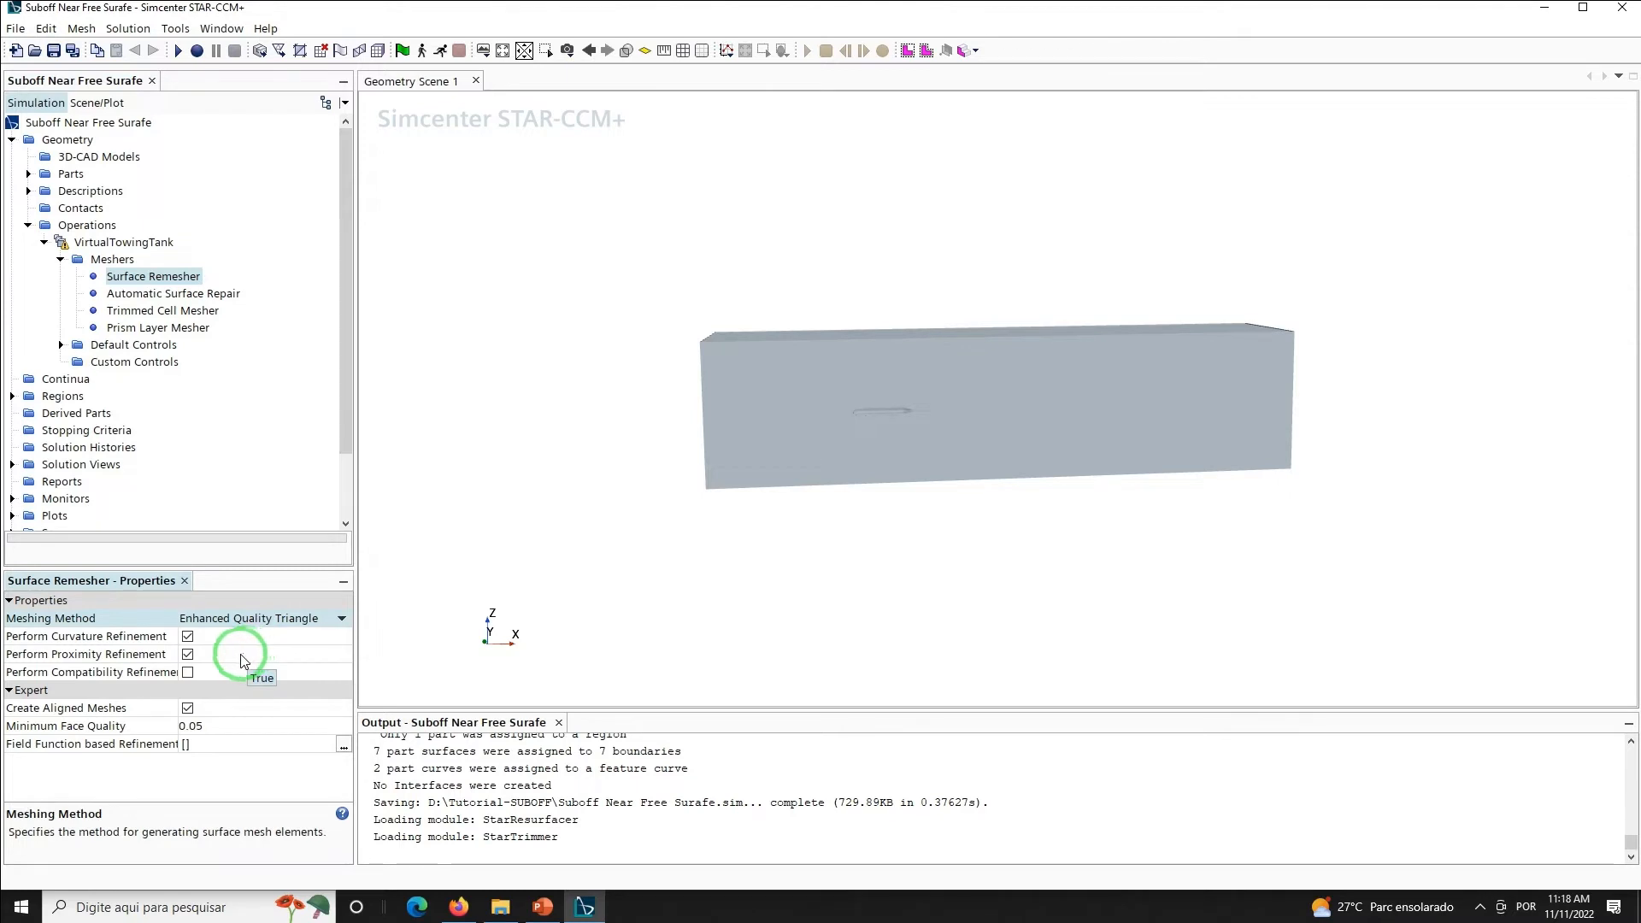
left_click(210, 725)
type("0.2")
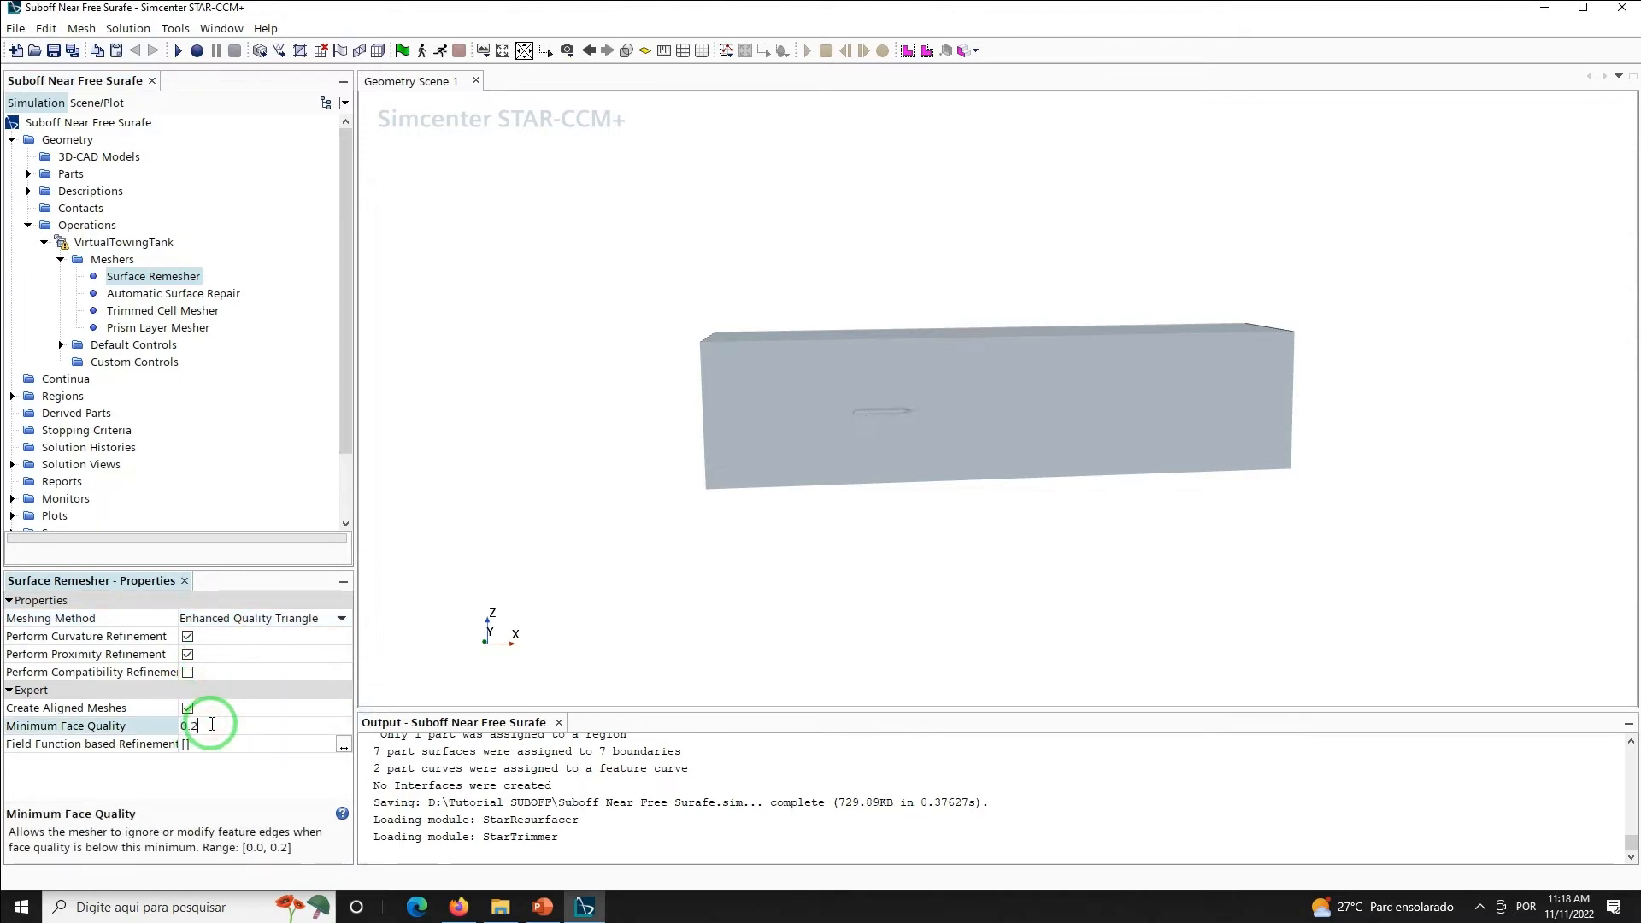
key("Return")
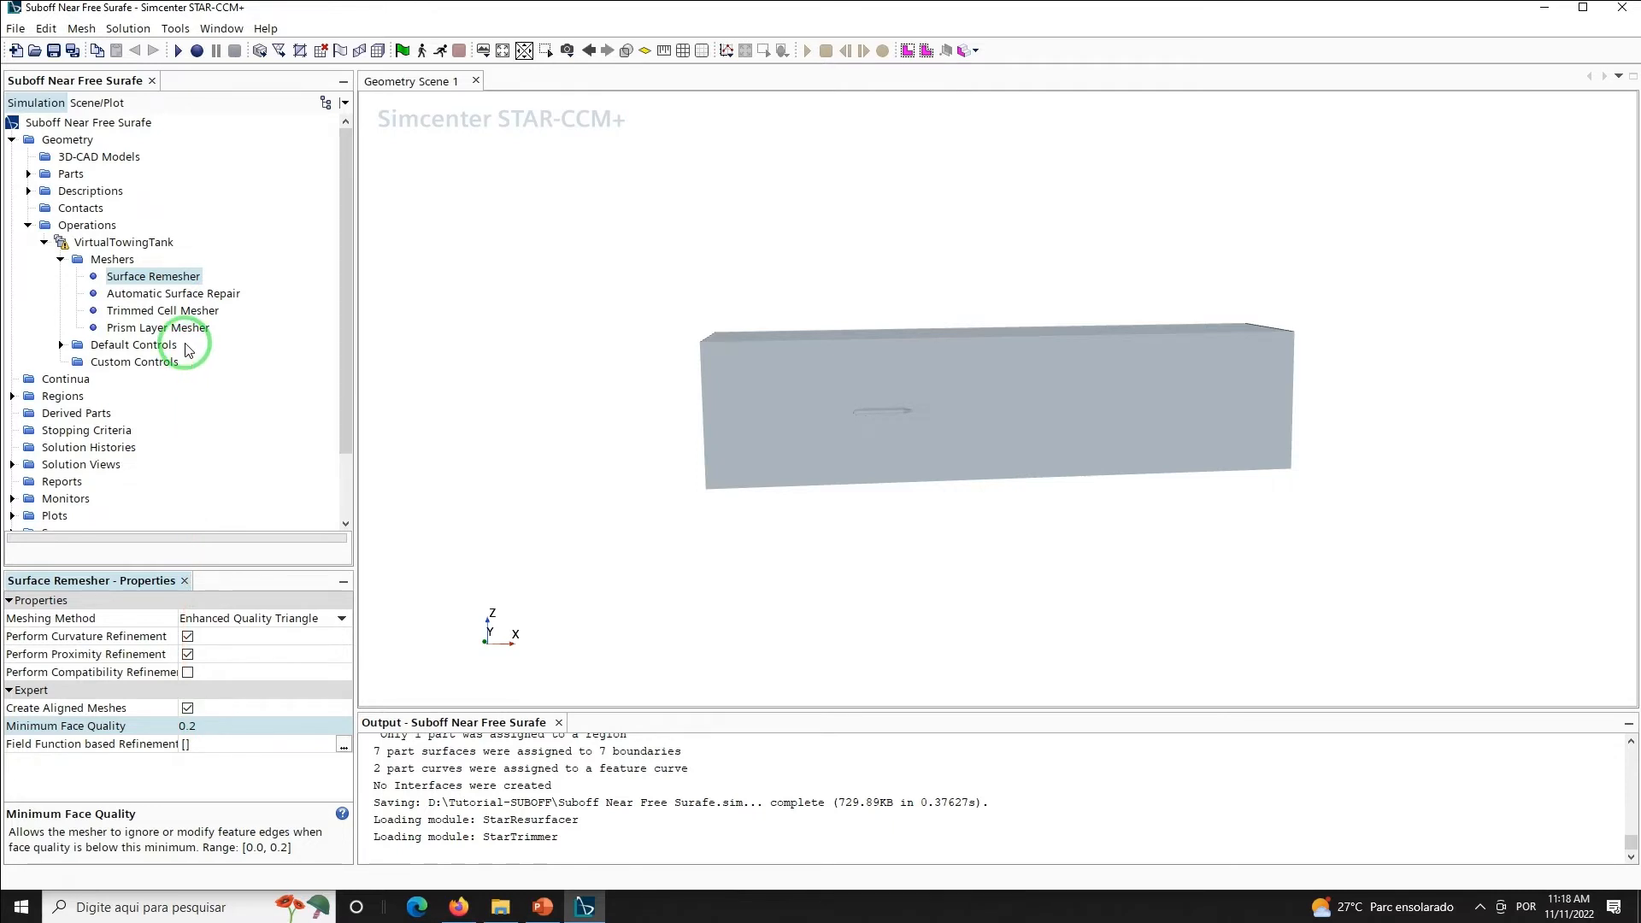
Set the minimum face quality of the Automatic Surface Repair mesher to 0.2
left_click(167, 301)
left_click(214, 676)
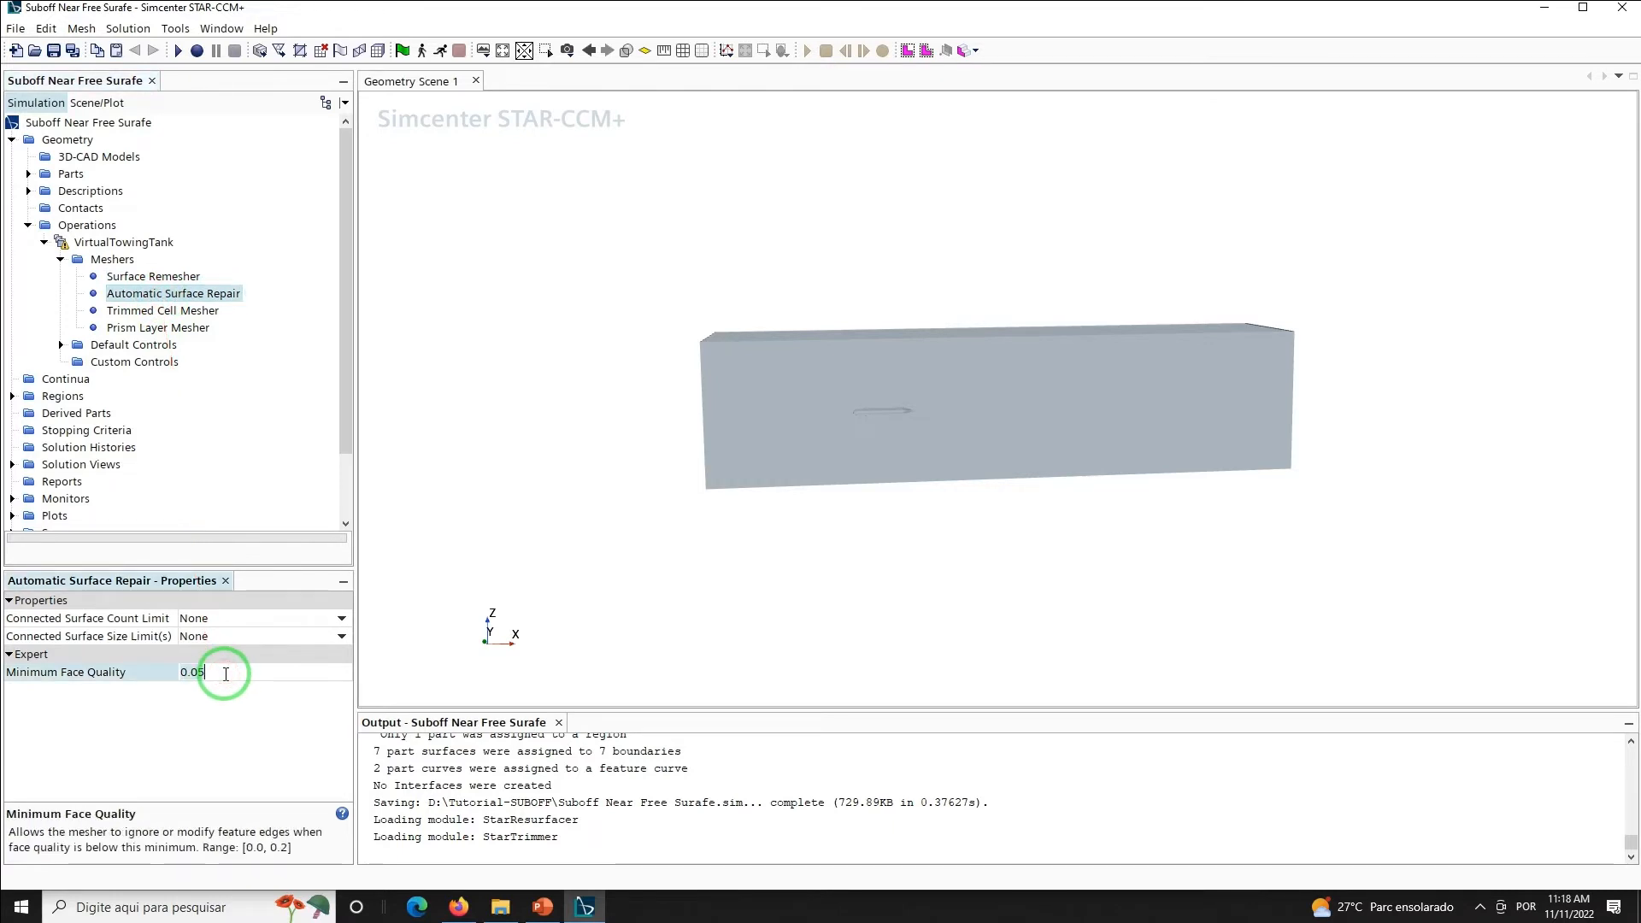
key("BackSpace")
key("BackSpace")
key("BackSpace")
key("BackSpace")
type("0.2")
key("Return")
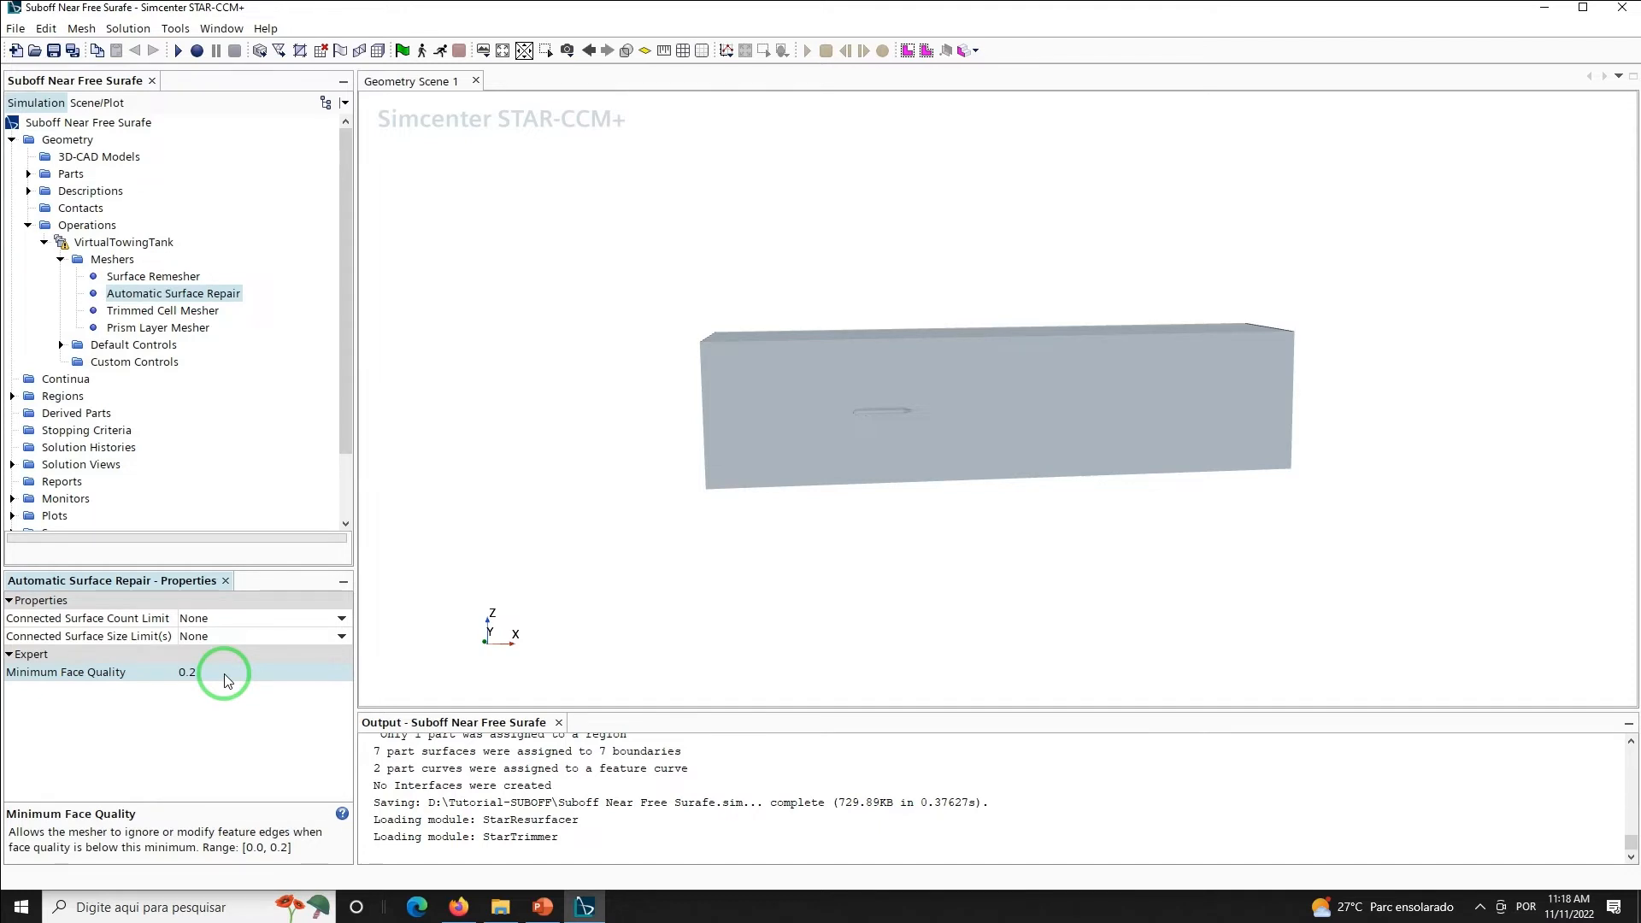
Enable Perform Mesh Alignment for the Trimmed Cell Mesher
double_click(163, 313)
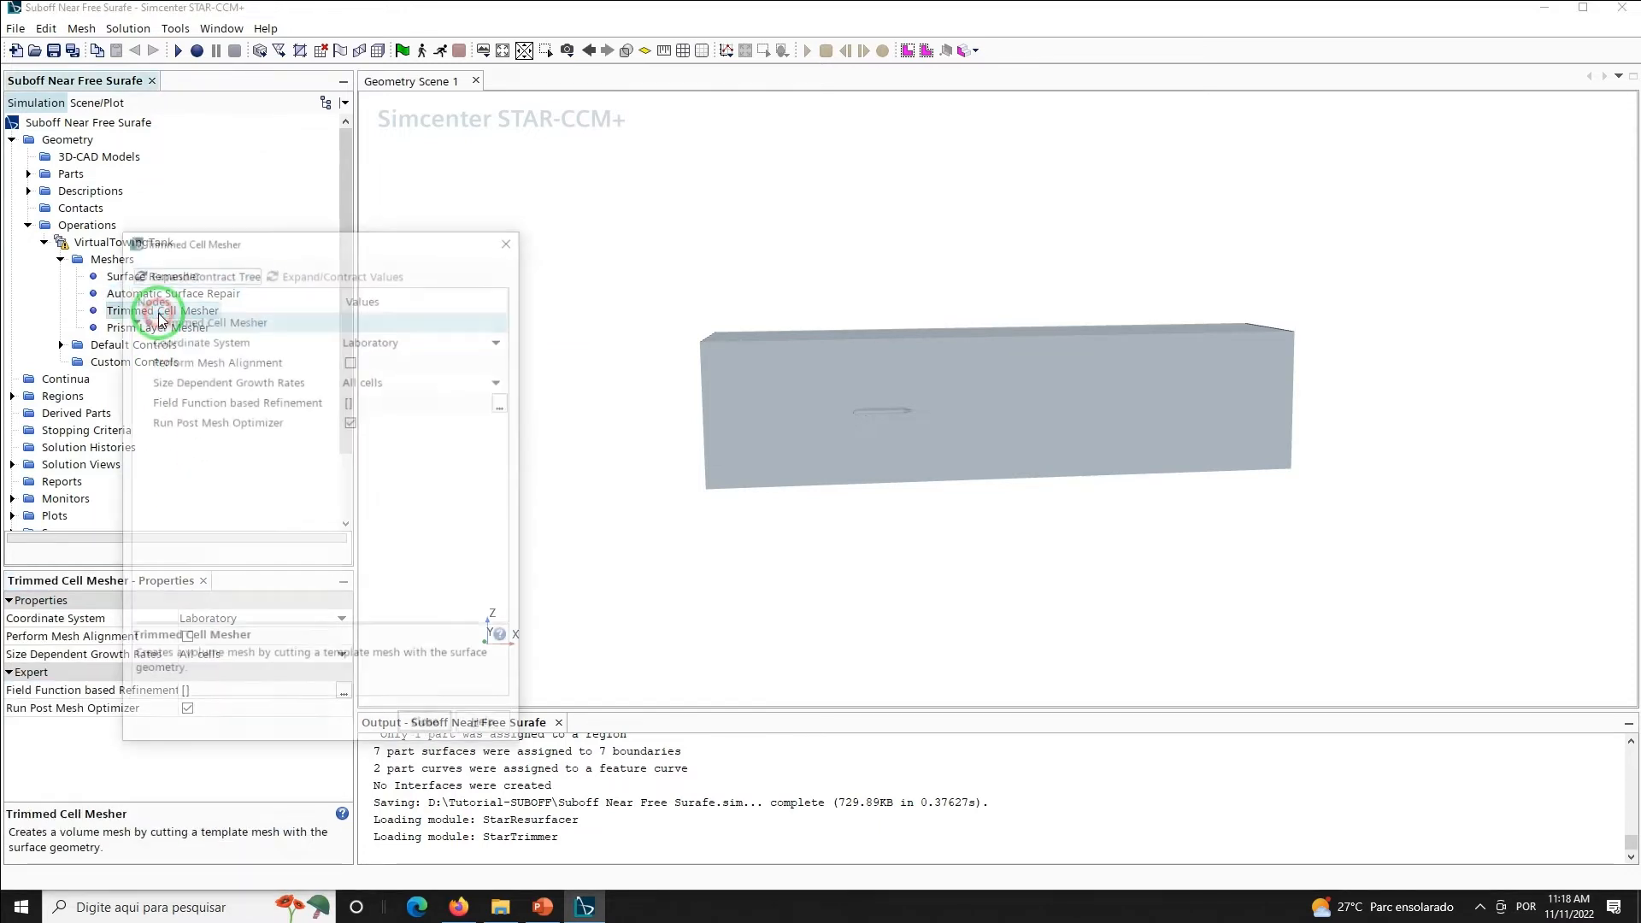
left_click(505, 245)
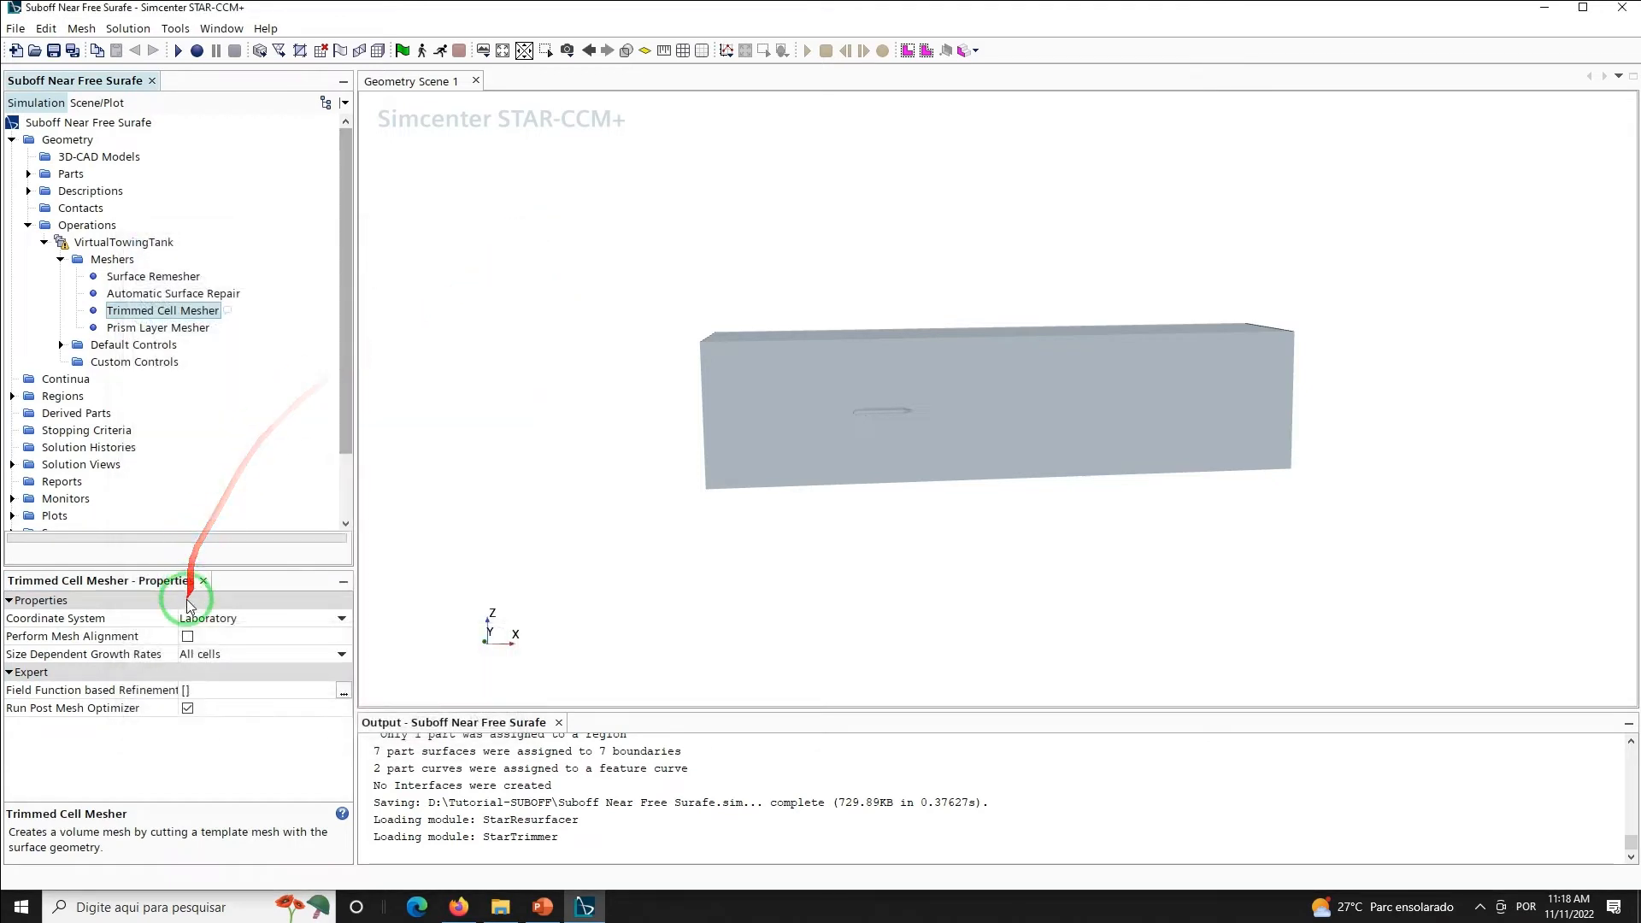
left_click(188, 637)
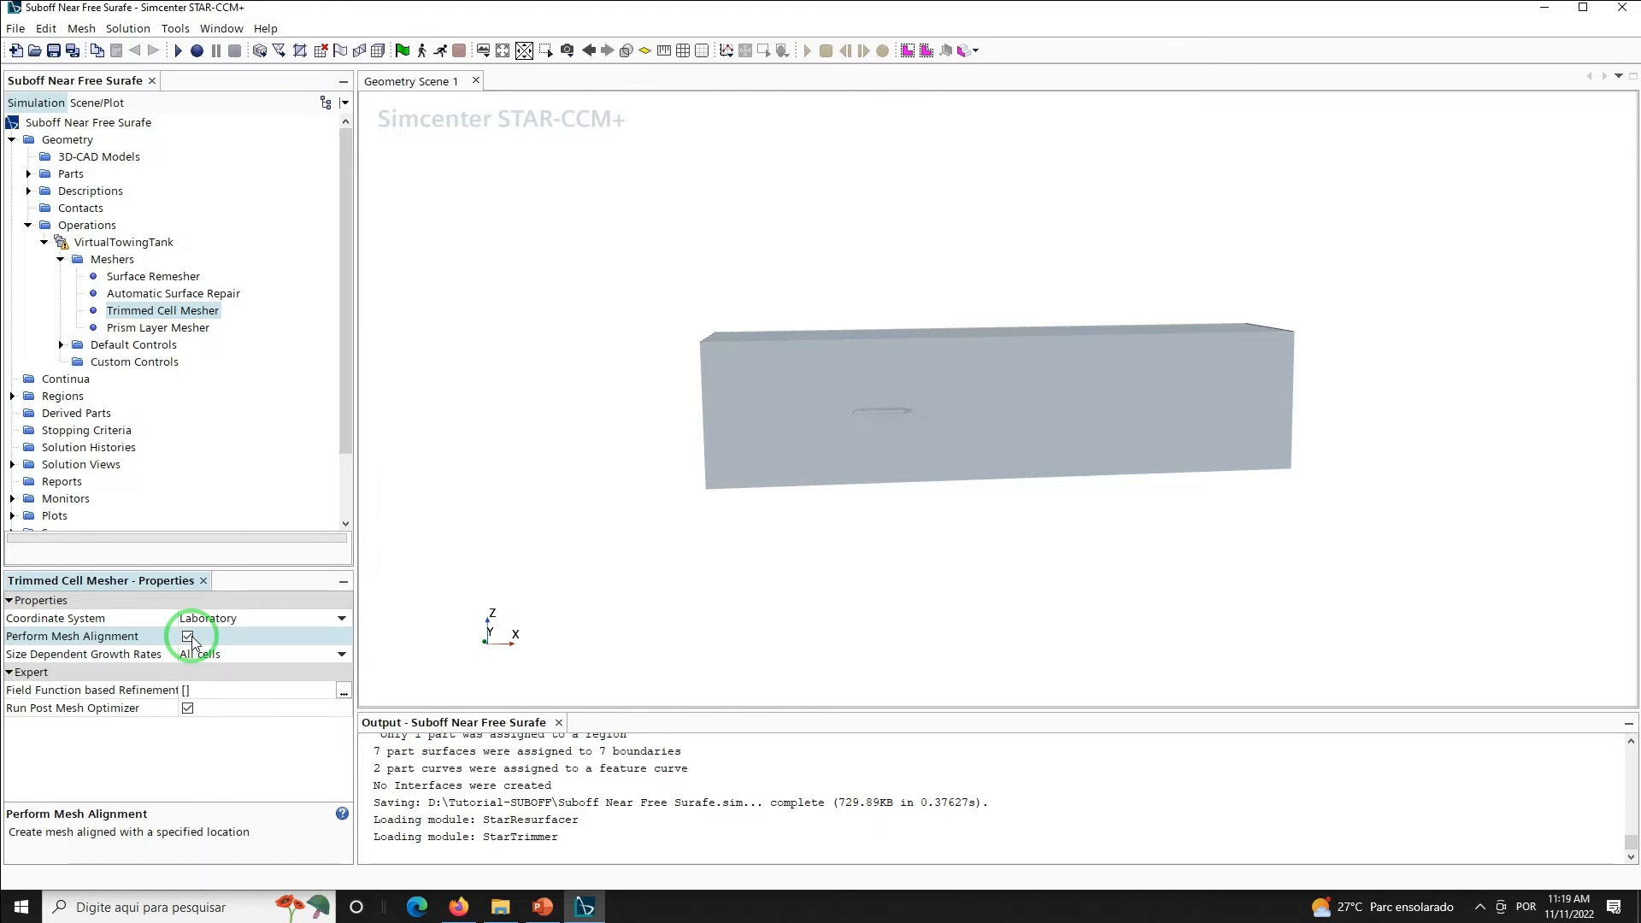
Set the Prism Layer Mesher's minimum thickness percentage and layer reduction percentage both to 0.01
left_click(177, 332)
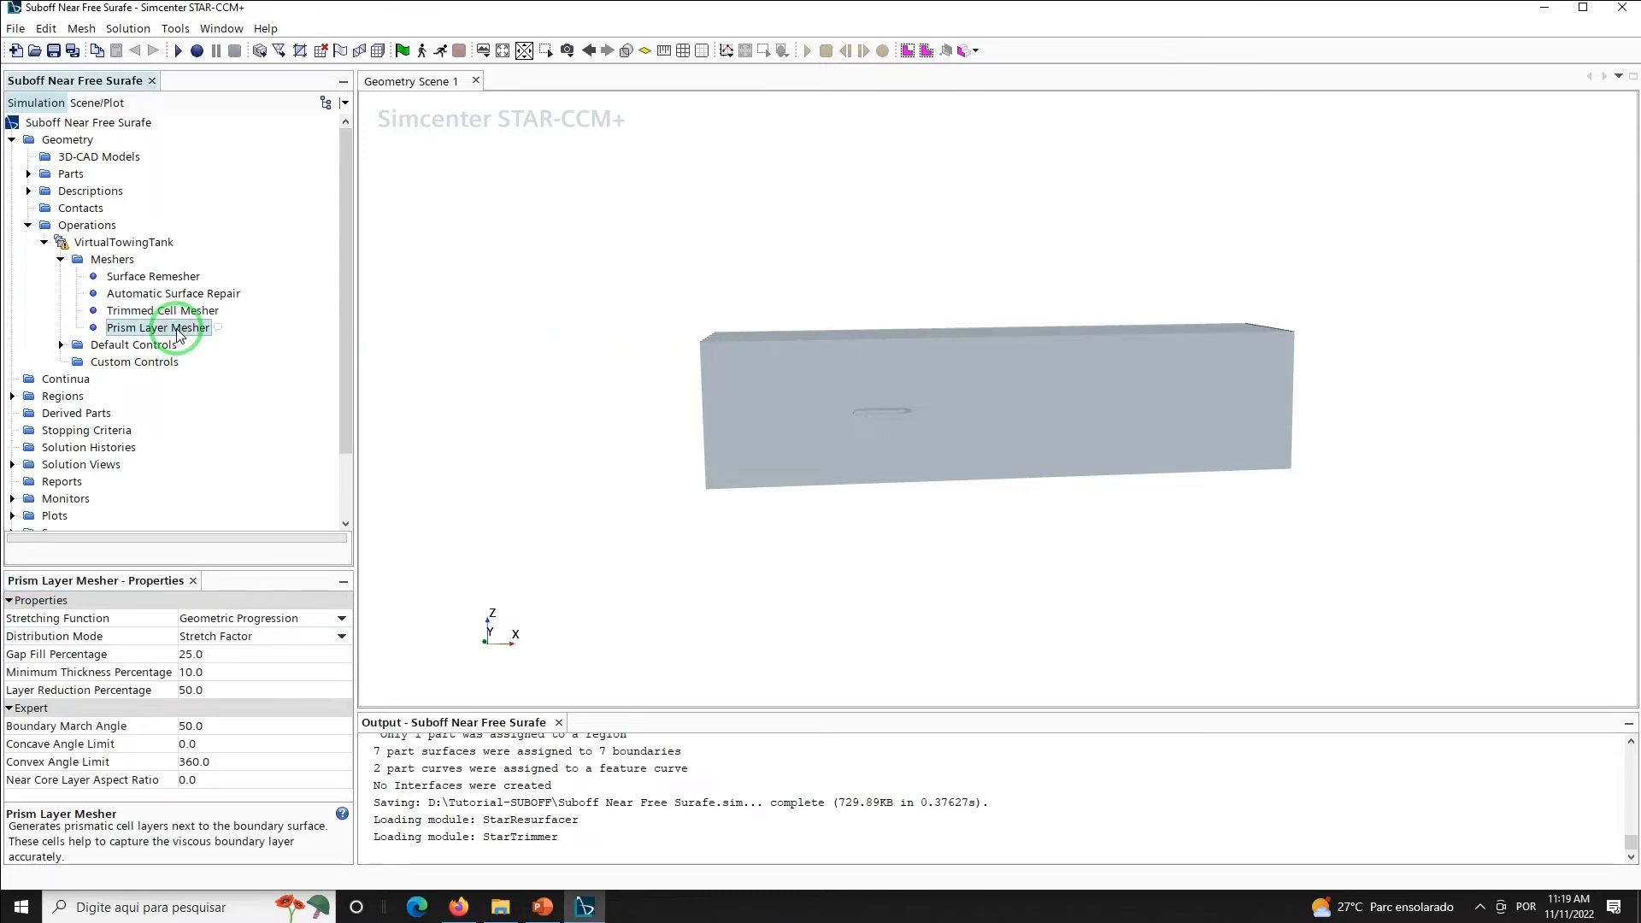
left_click(221, 674)
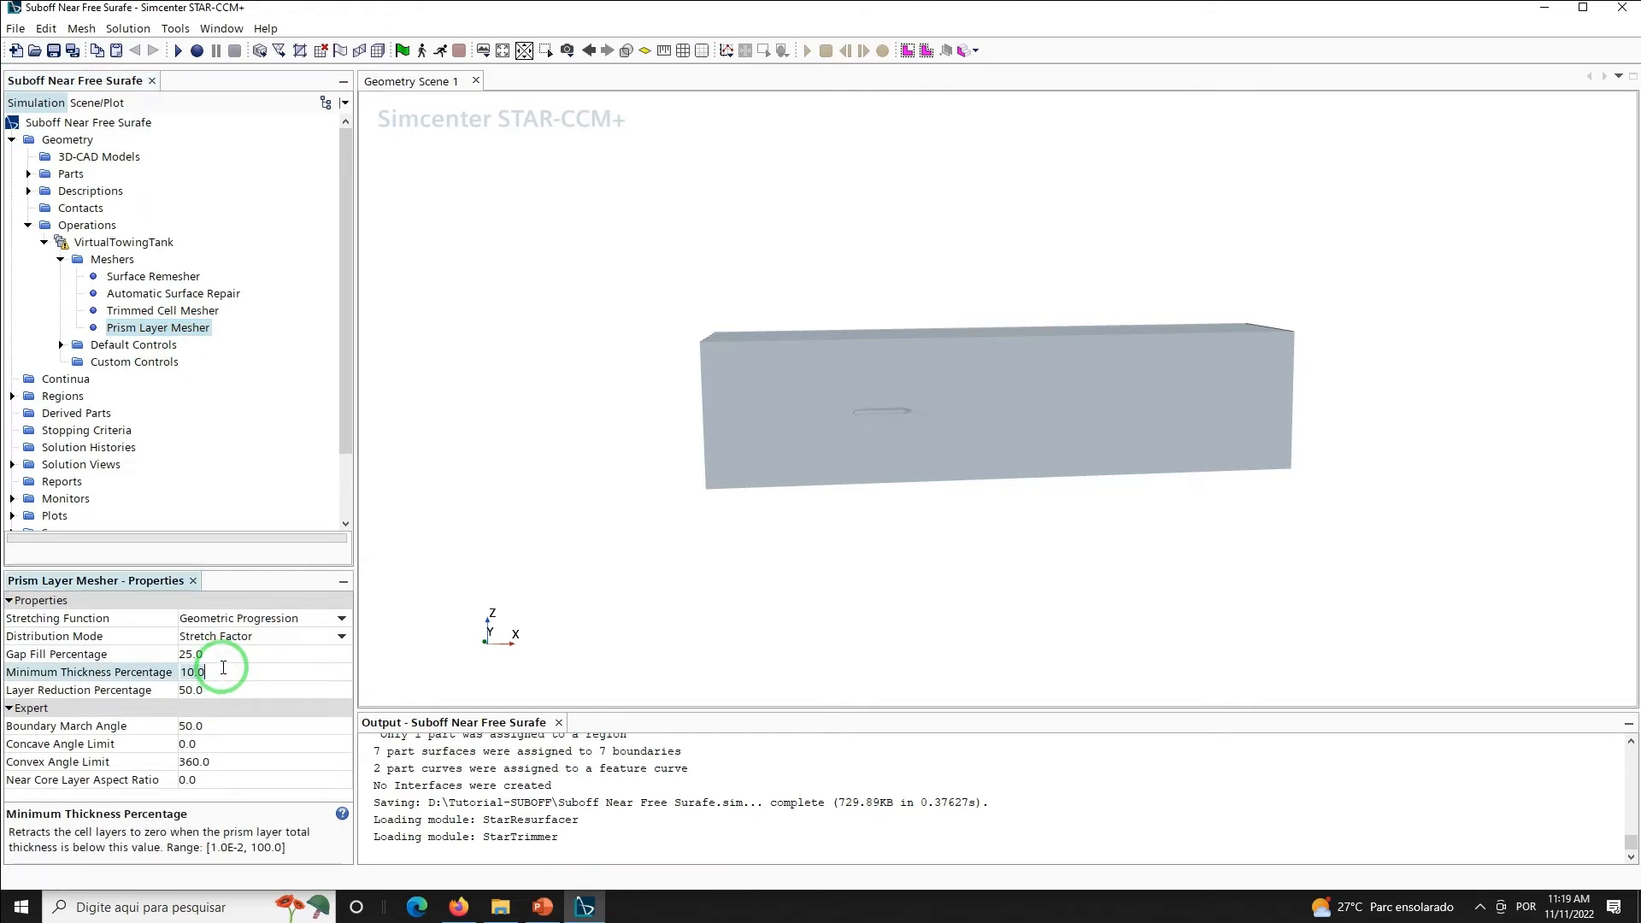
key("BackSpace")
key("BackSpace")
key("BackSpace")
key("BackSpace")
type("0.01")
key("Return")
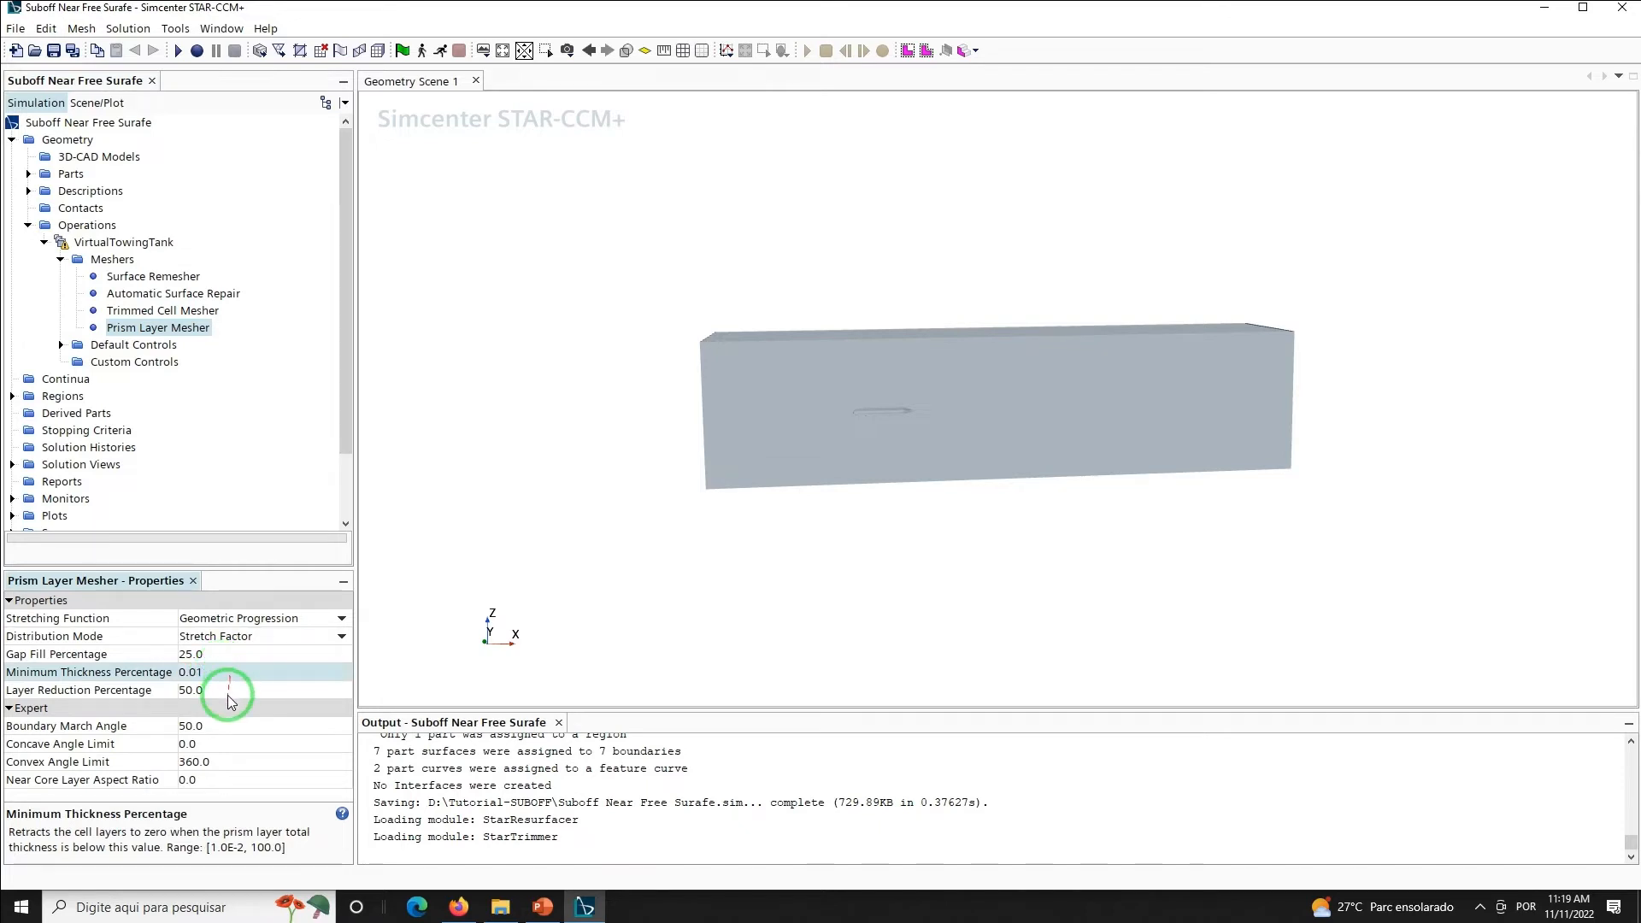
left_click(227, 692)
type("0.01")
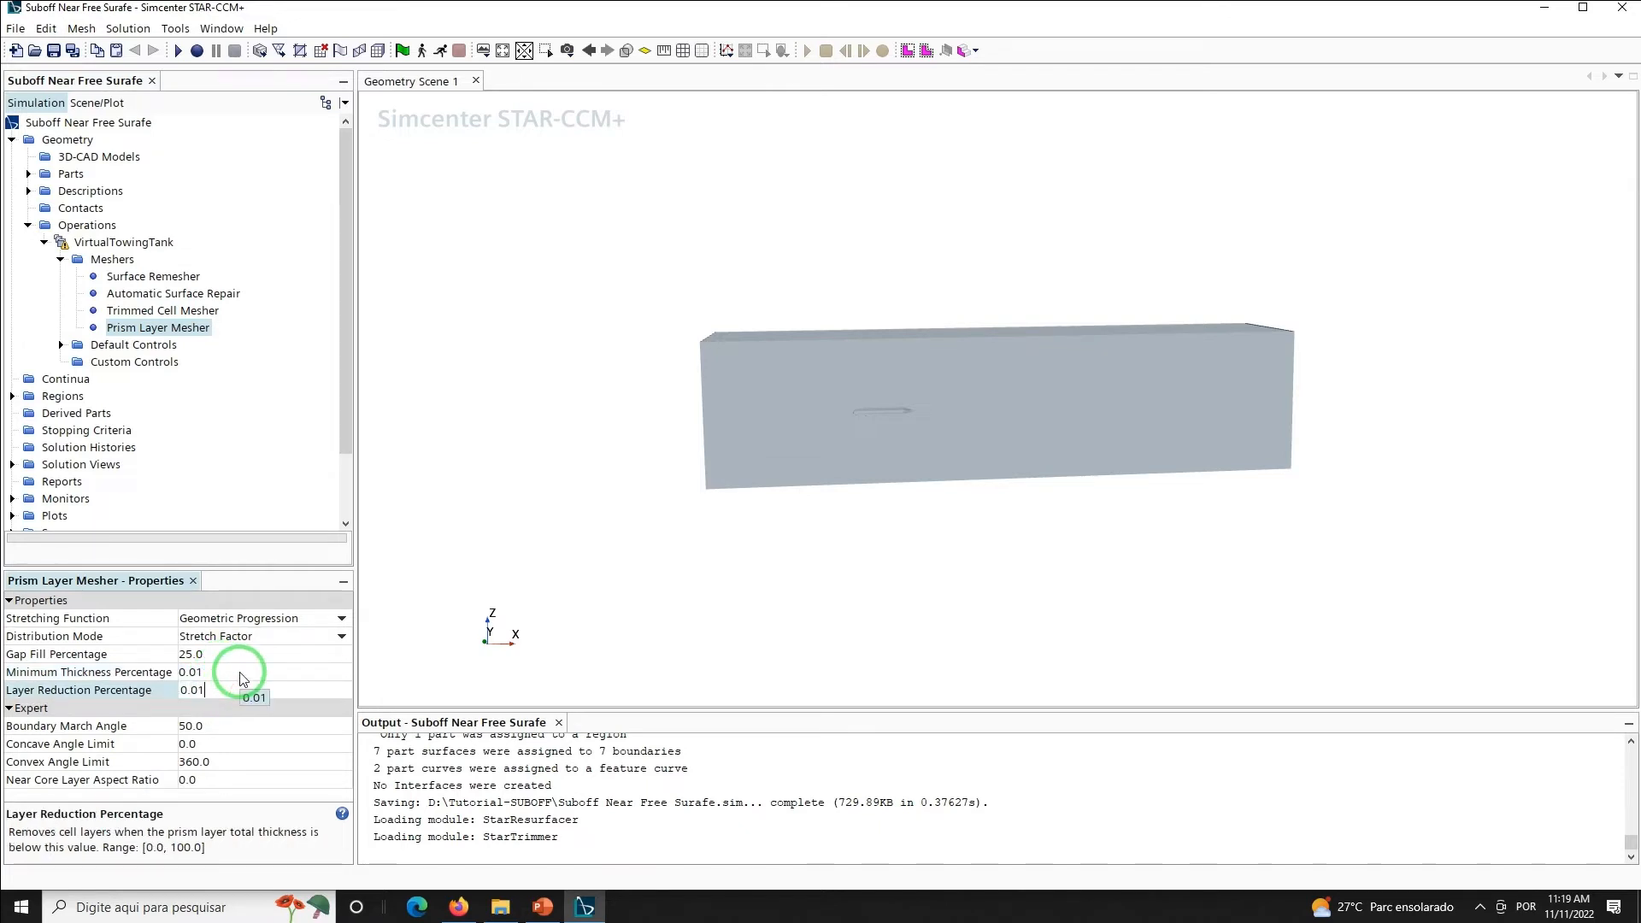
key("Return")
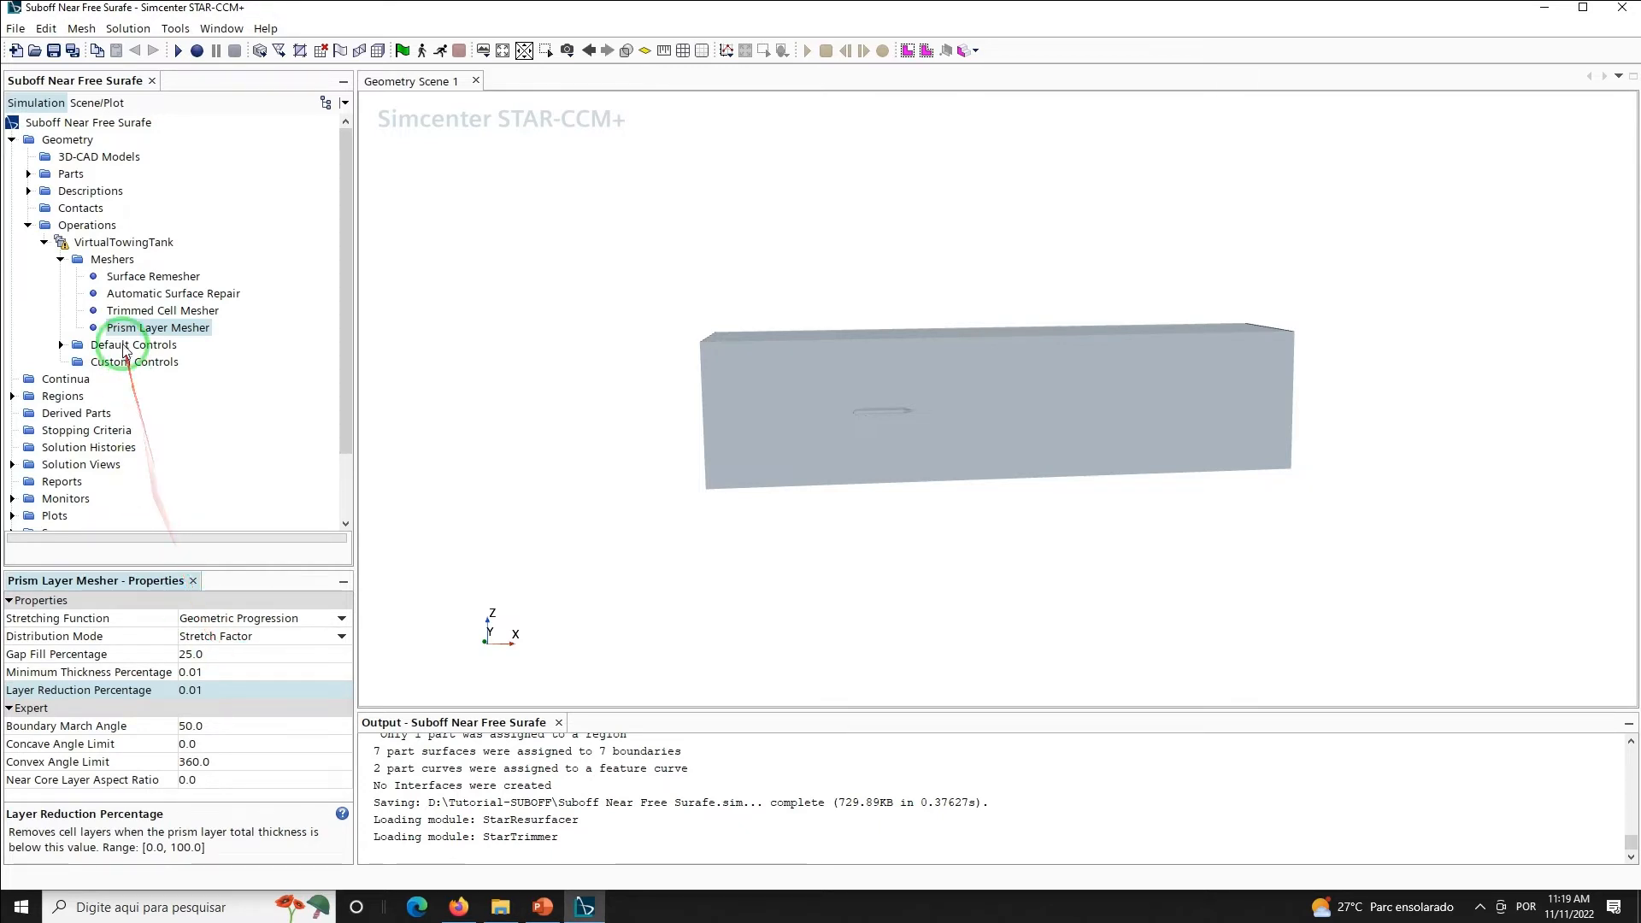
Set the default Target Surface Size of the VirtualTowingTank mesh operation to 0.675 percent of base
left_click(60, 344)
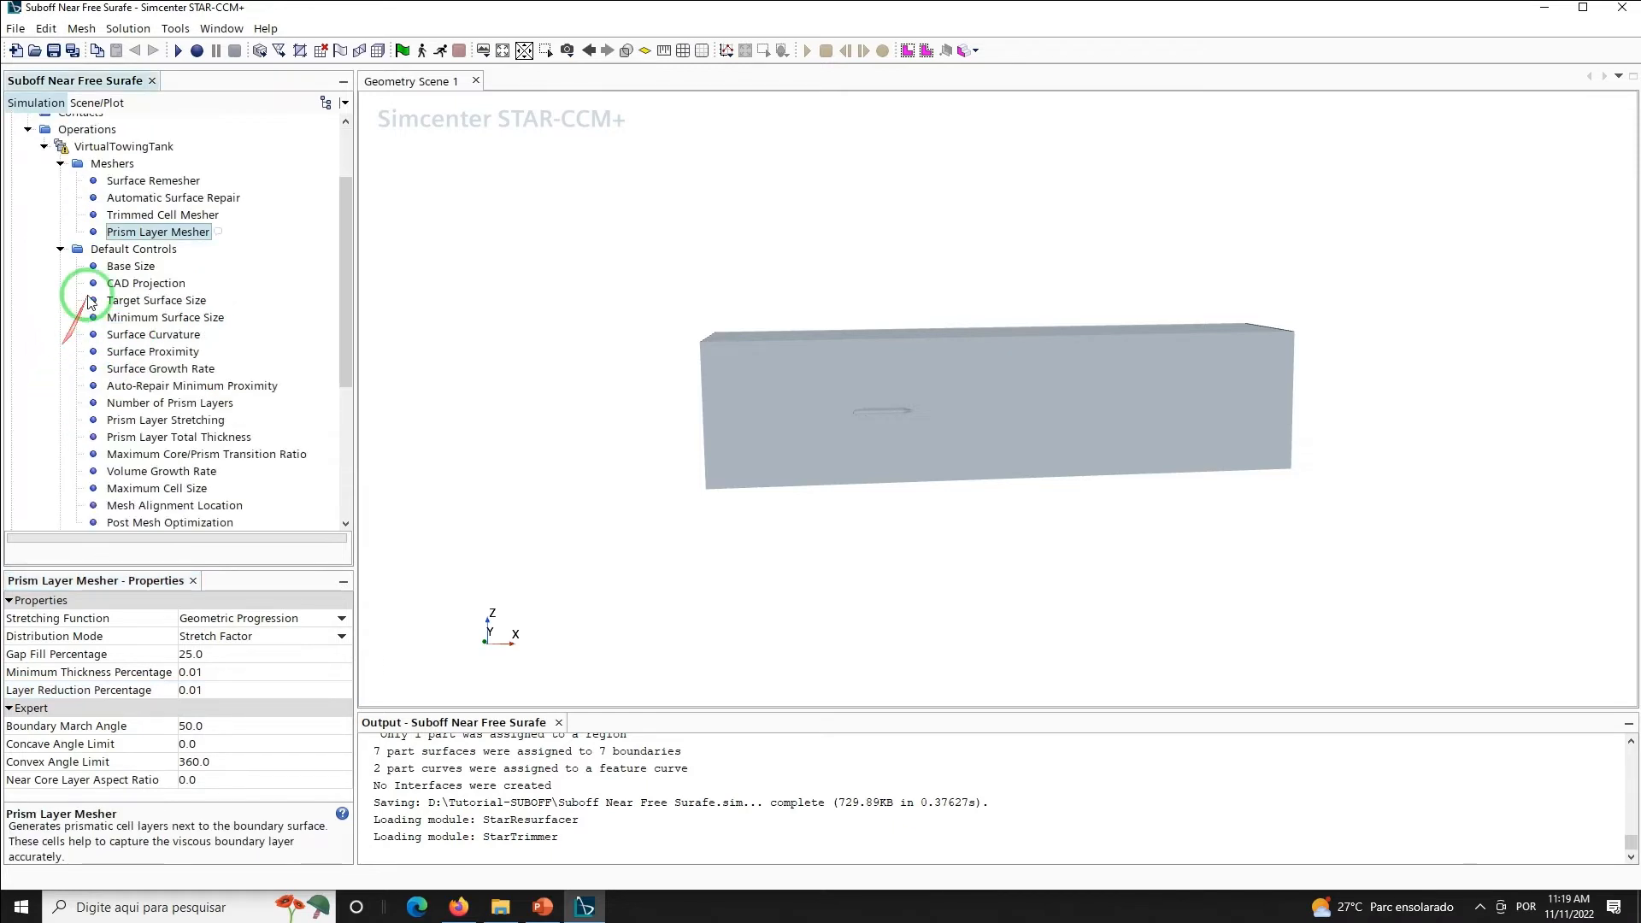
left_click(130, 267)
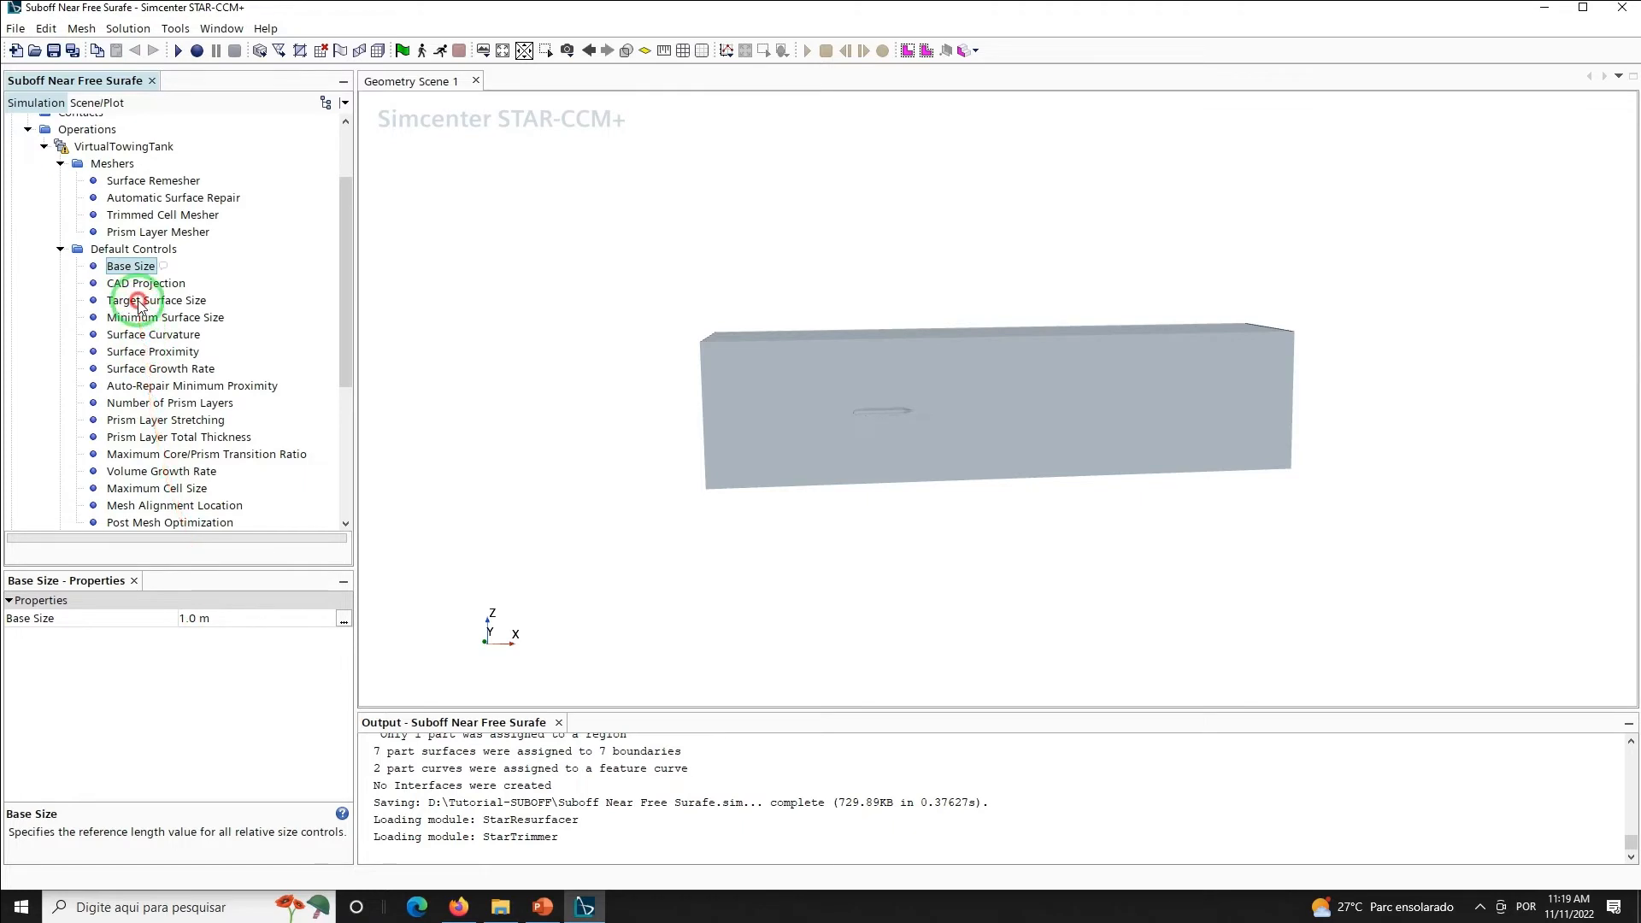
left_click(139, 302)
left_click(221, 636)
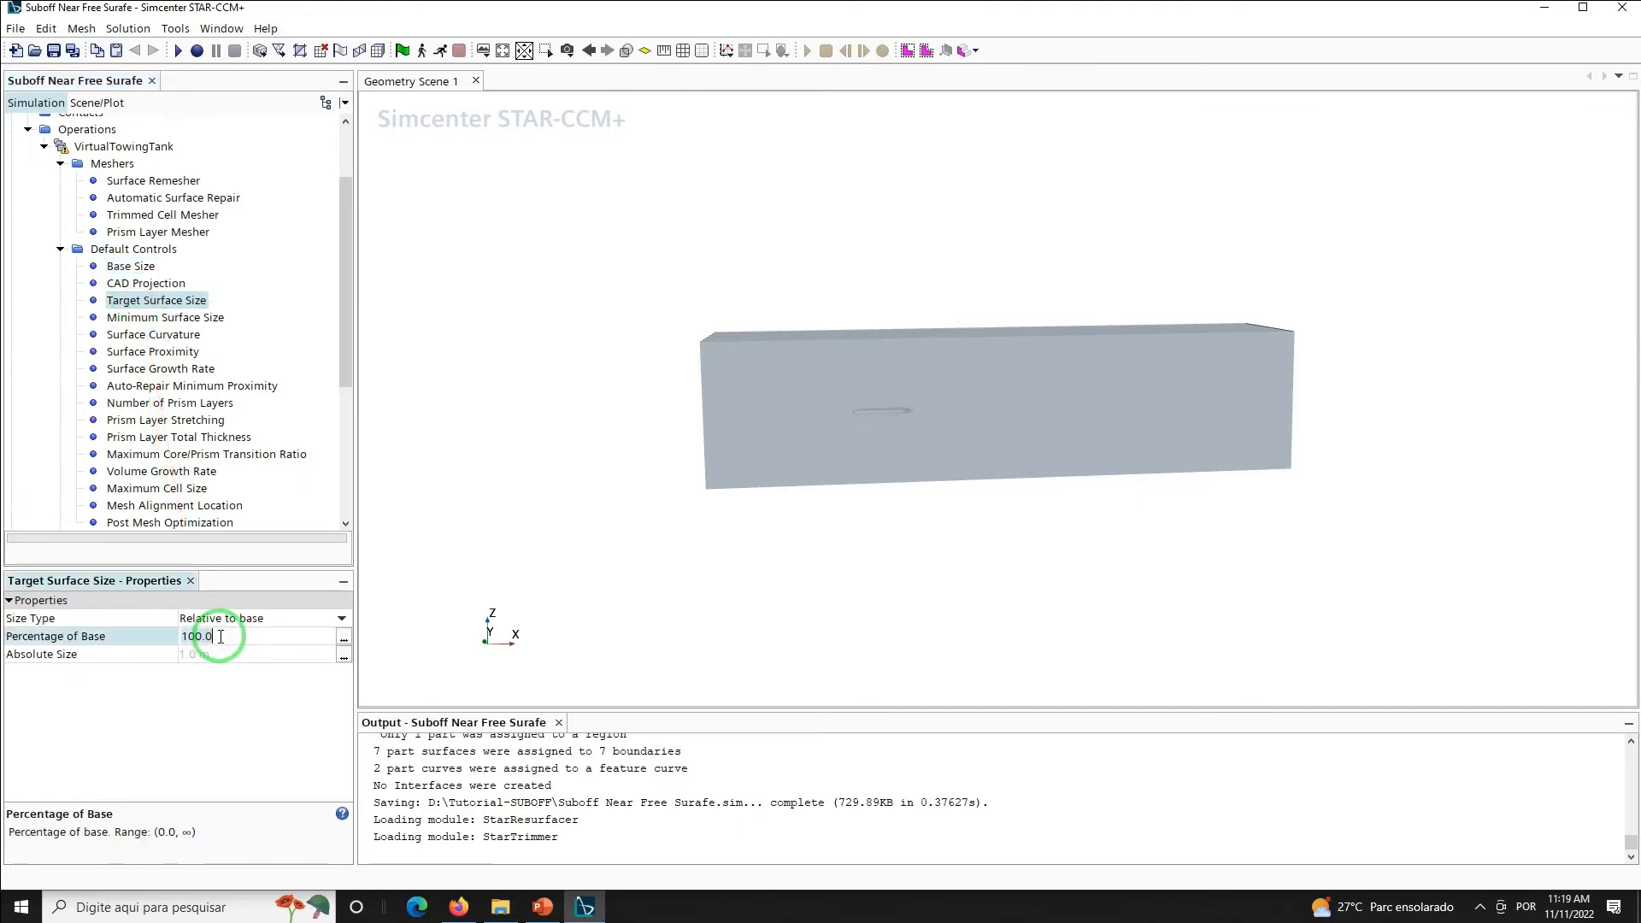
type("0.675")
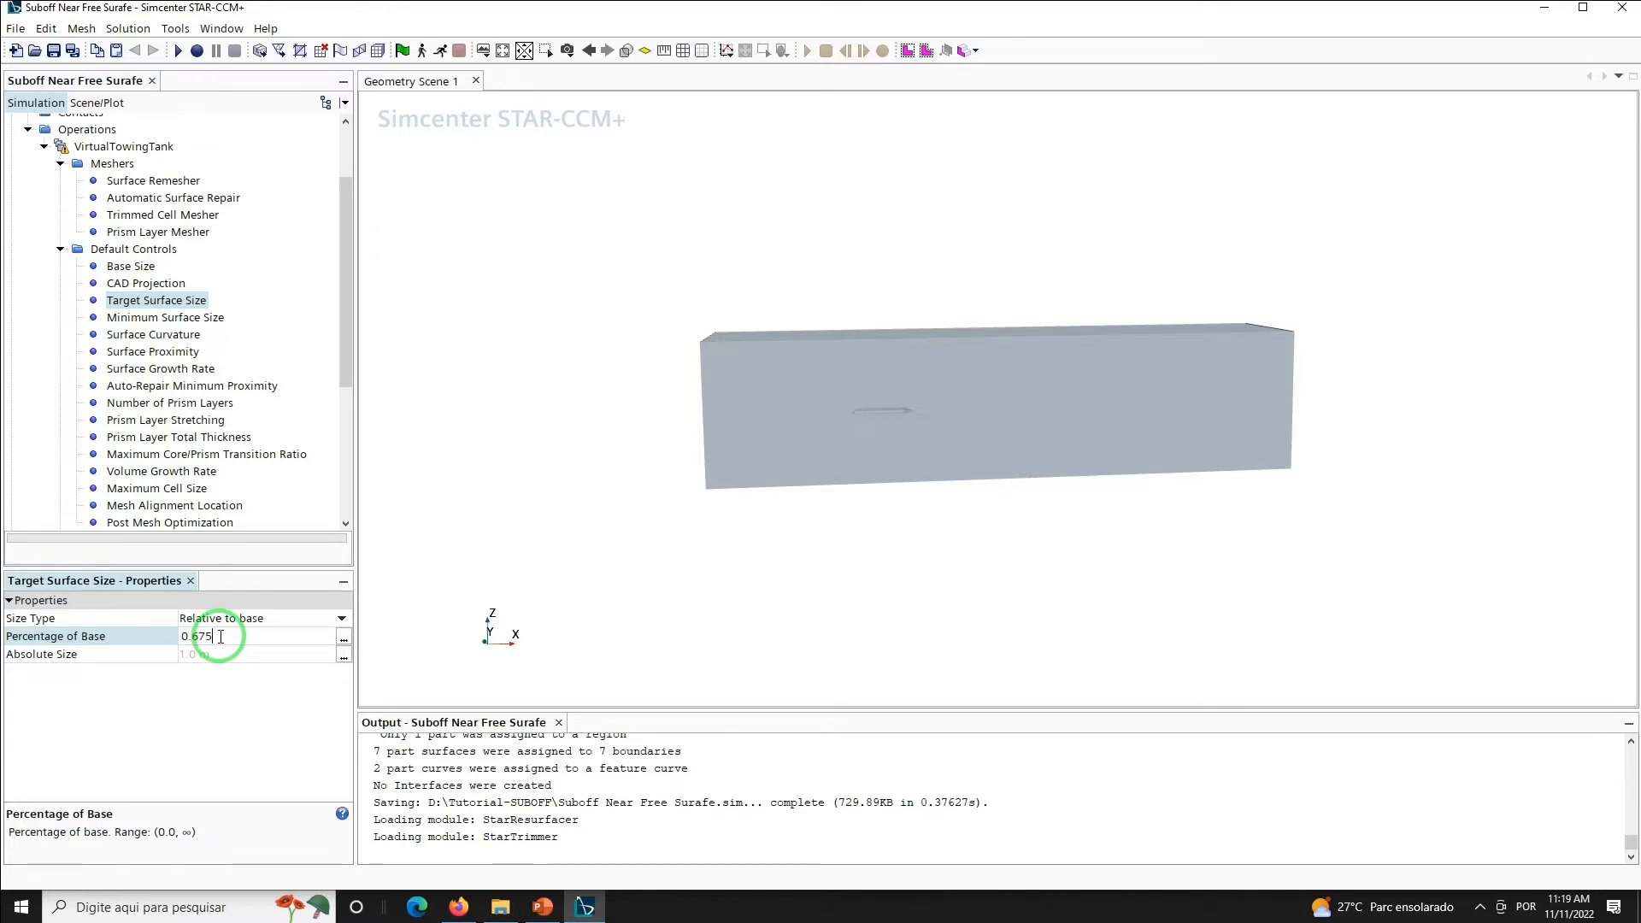
key("Return")
Set the default Minimum Surface Size to 0.675 percent of base and recheck both surface size controls
left_click(205, 317)
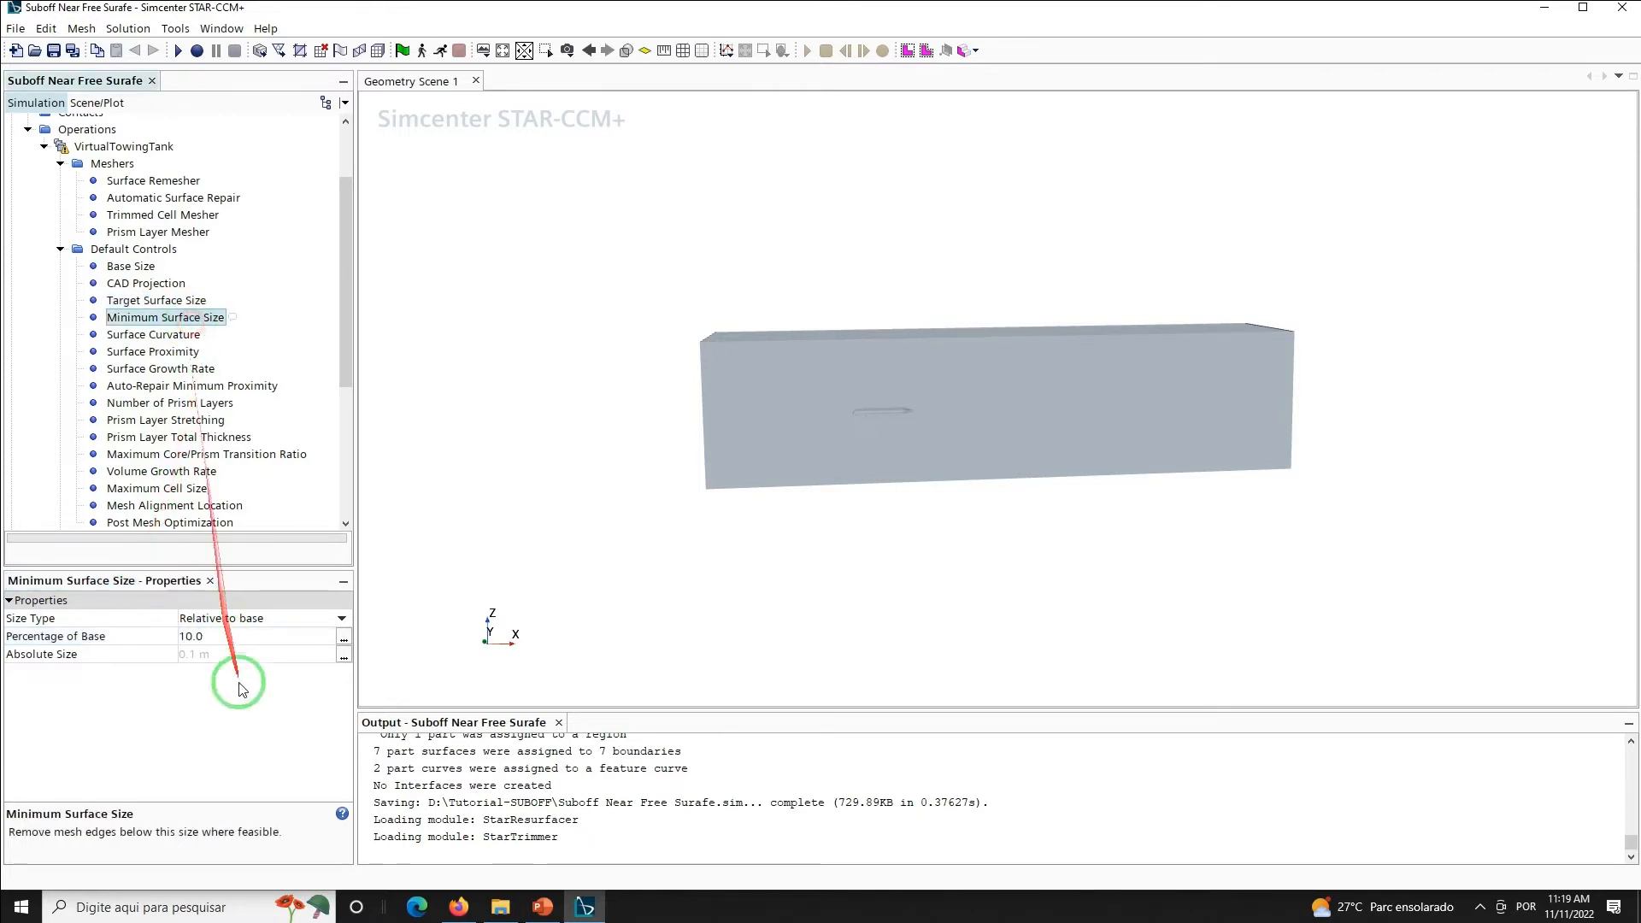
left_click(239, 634)
key("BackSpace")
key("BackSpace")
key("BackSpace")
key("BackSpace")
type("0.")
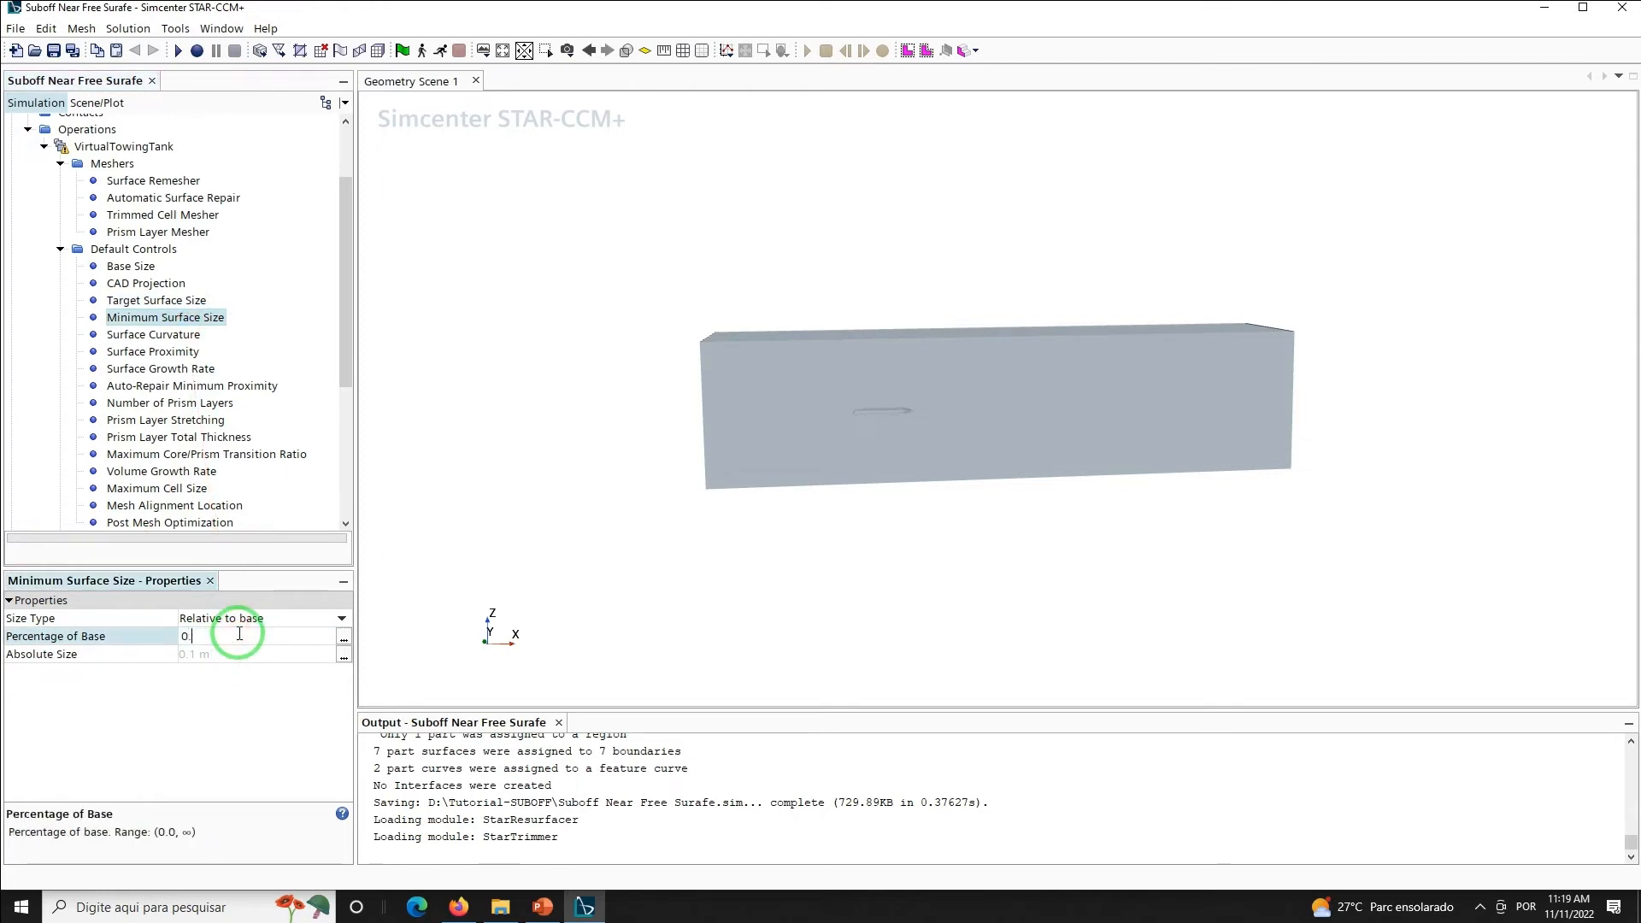
type("675")
key("Return")
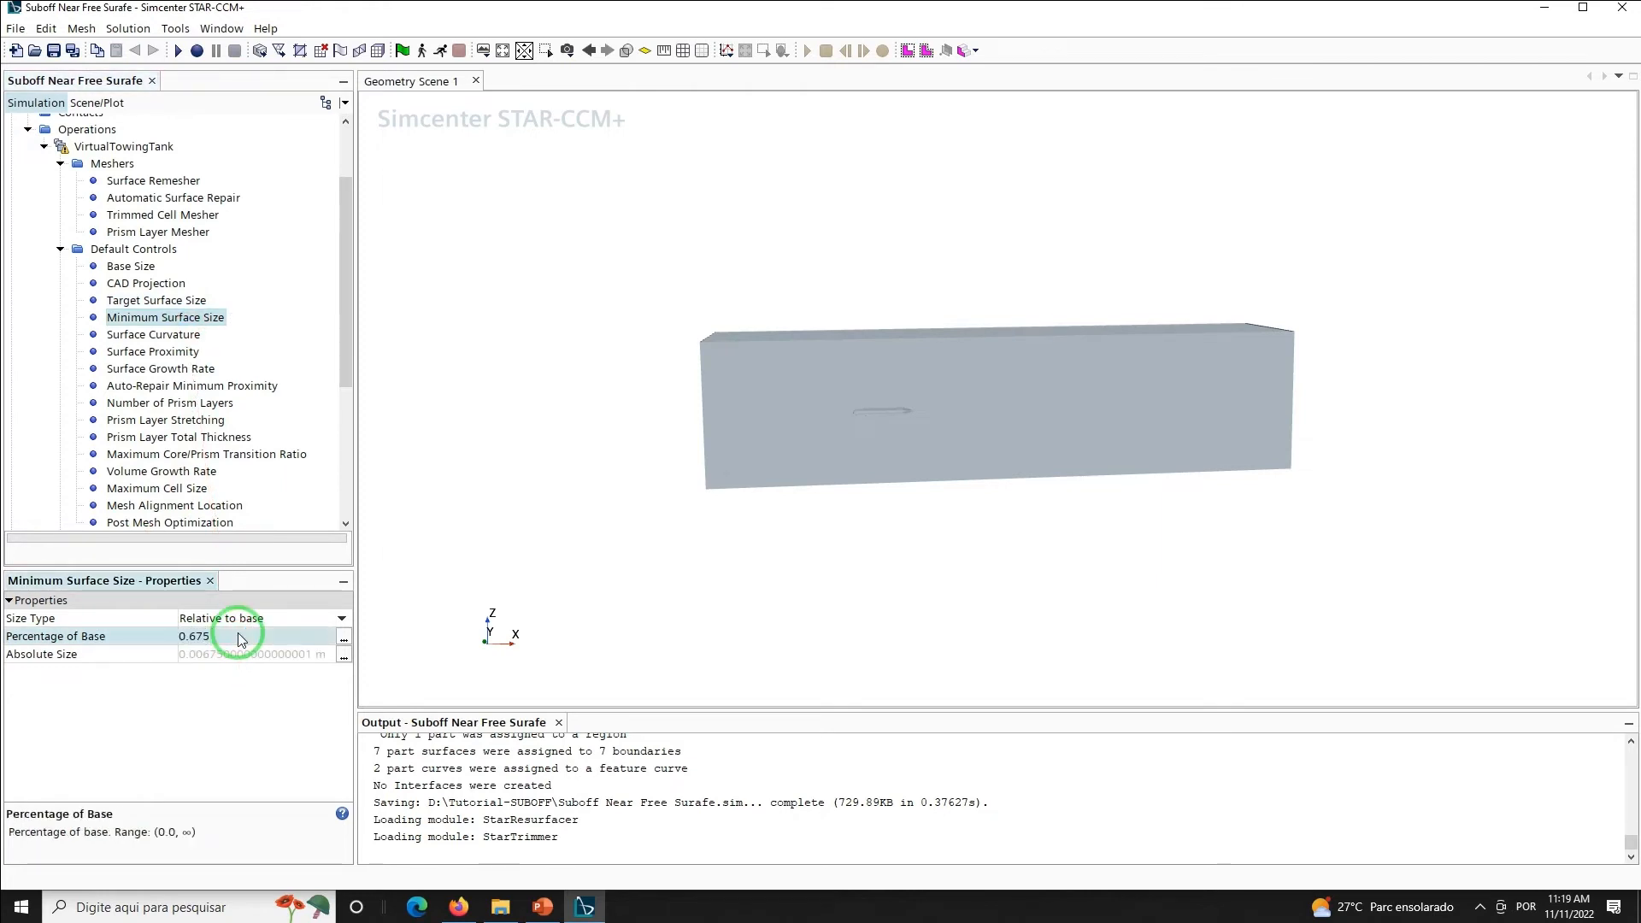
left_click(144, 301)
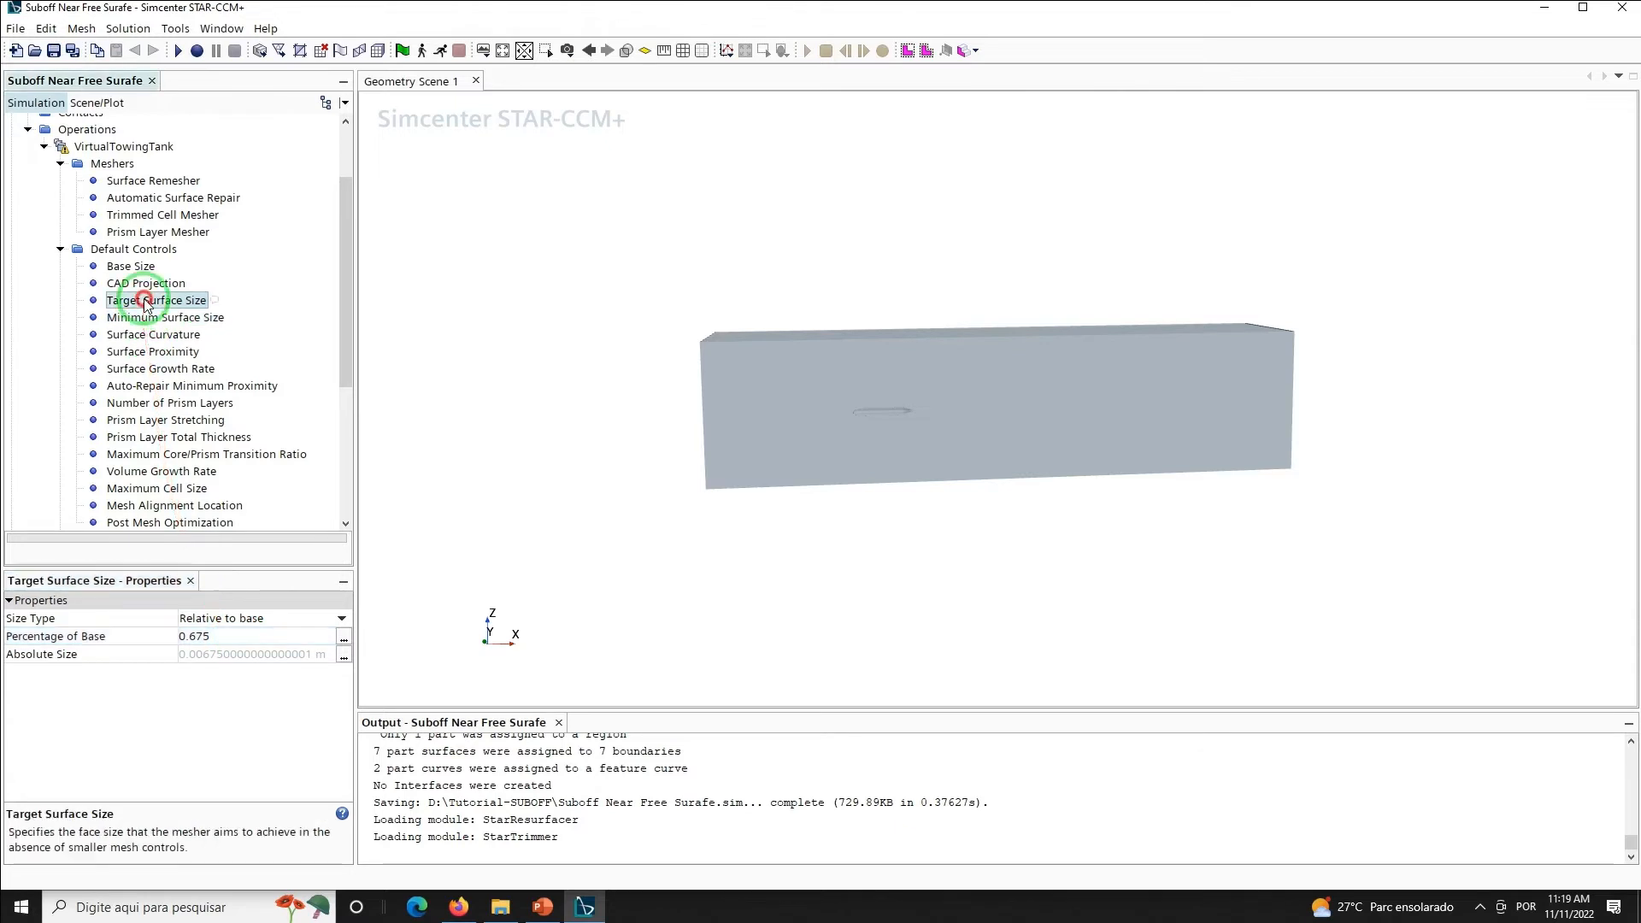
left_click(147, 319)
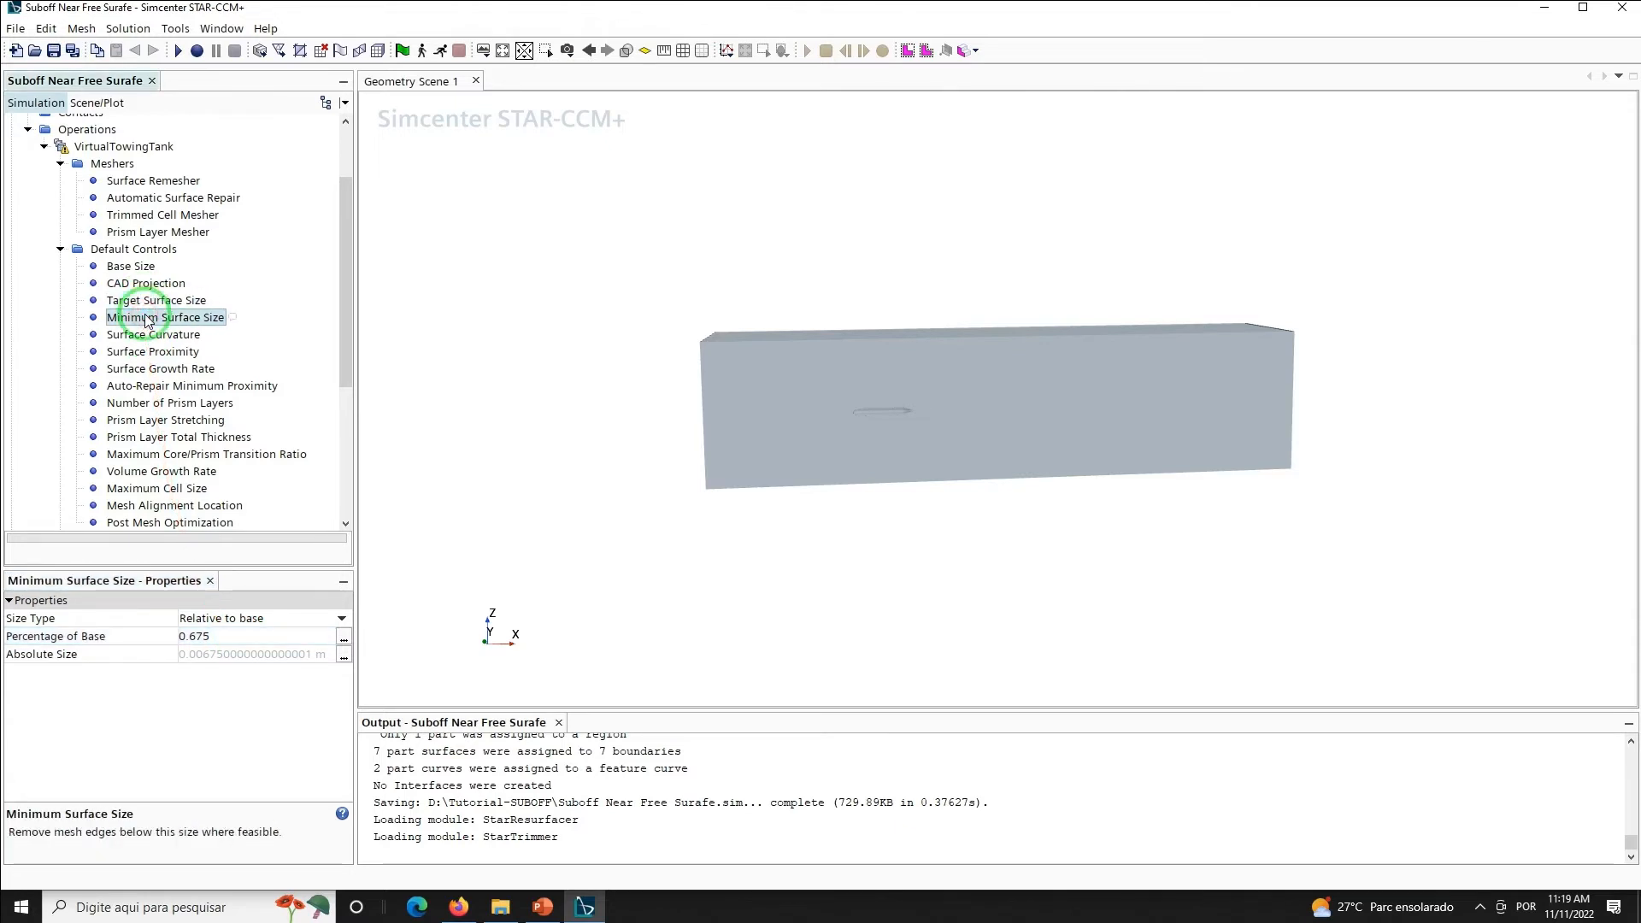
Set the default number of prism layers to 23 and the prism layer stretching to 1.1
left_click(151, 402)
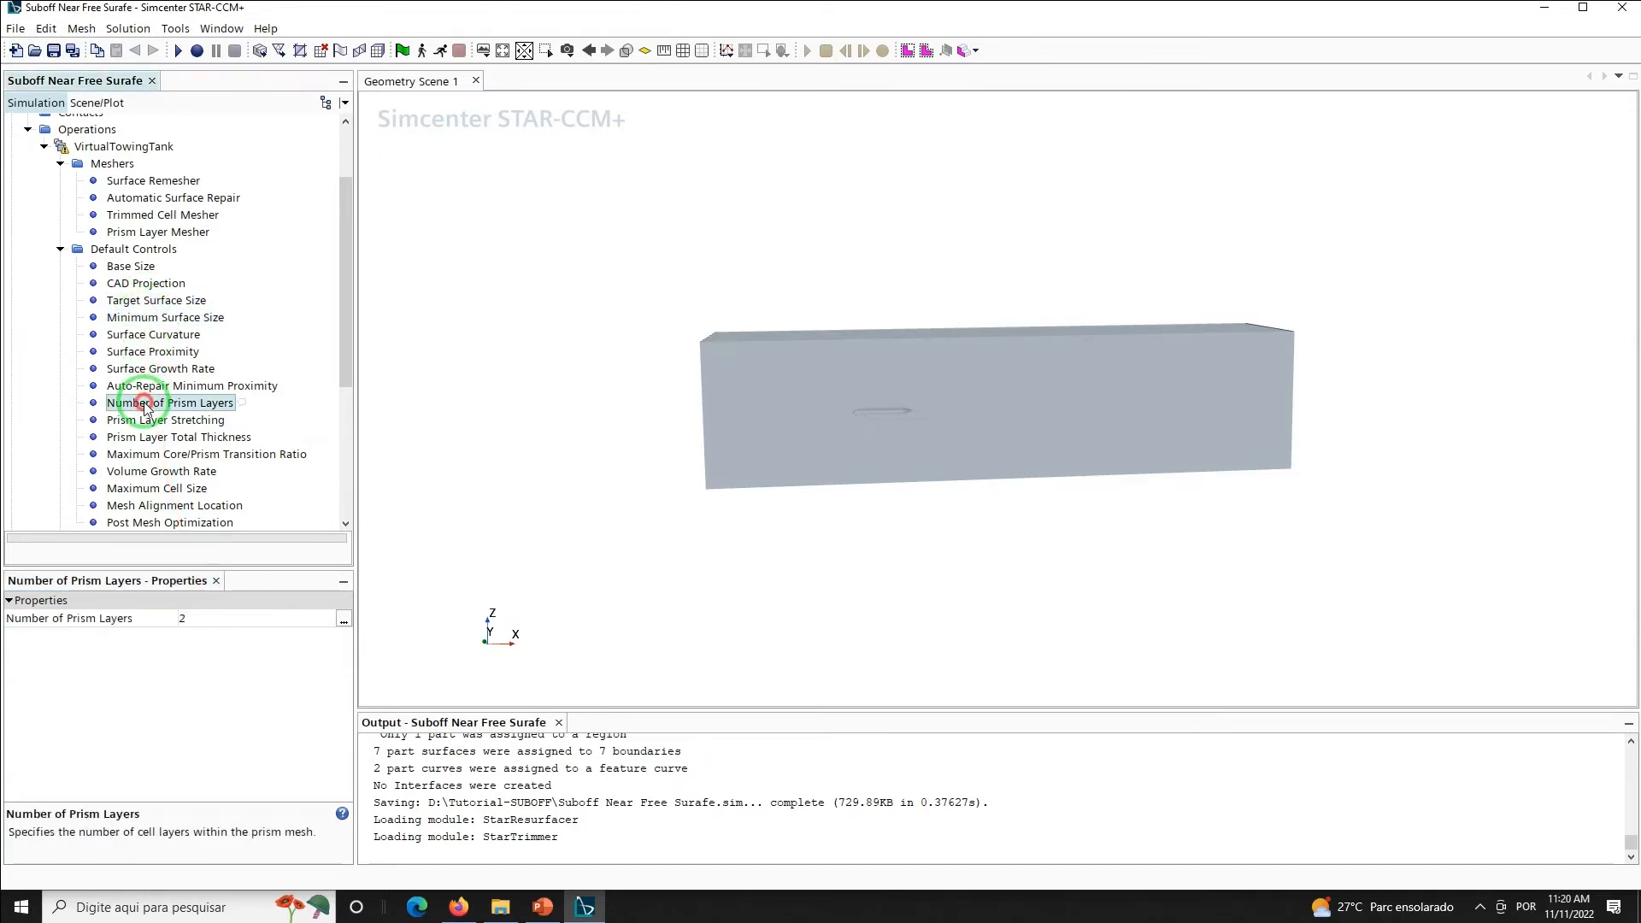
left_click(198, 619)
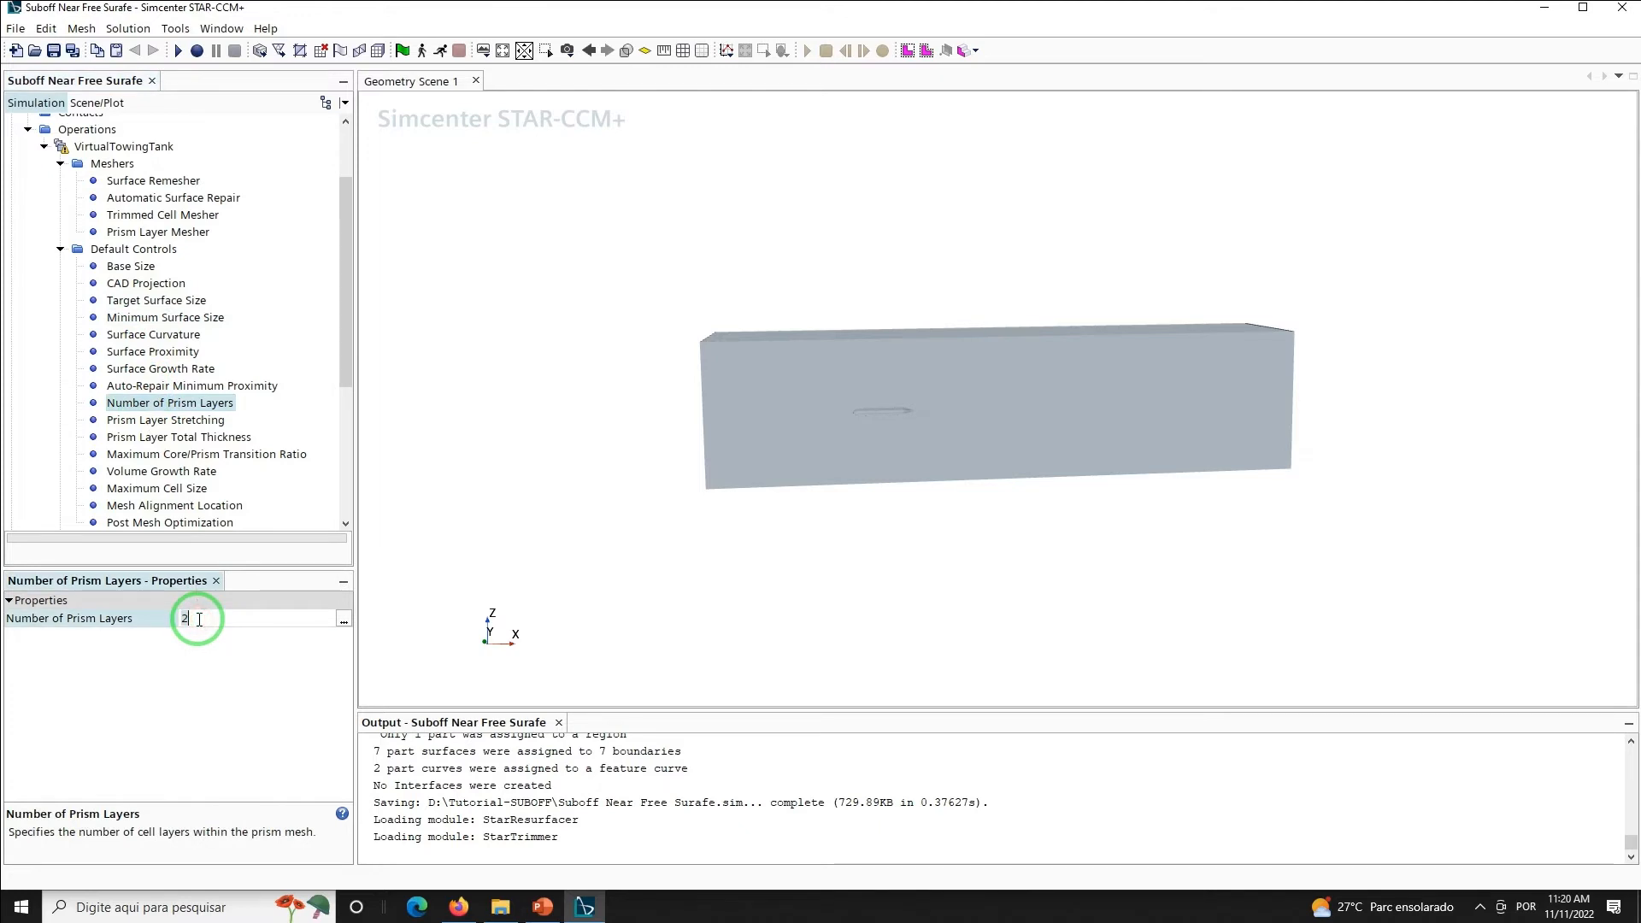
type("3")
key("Return")
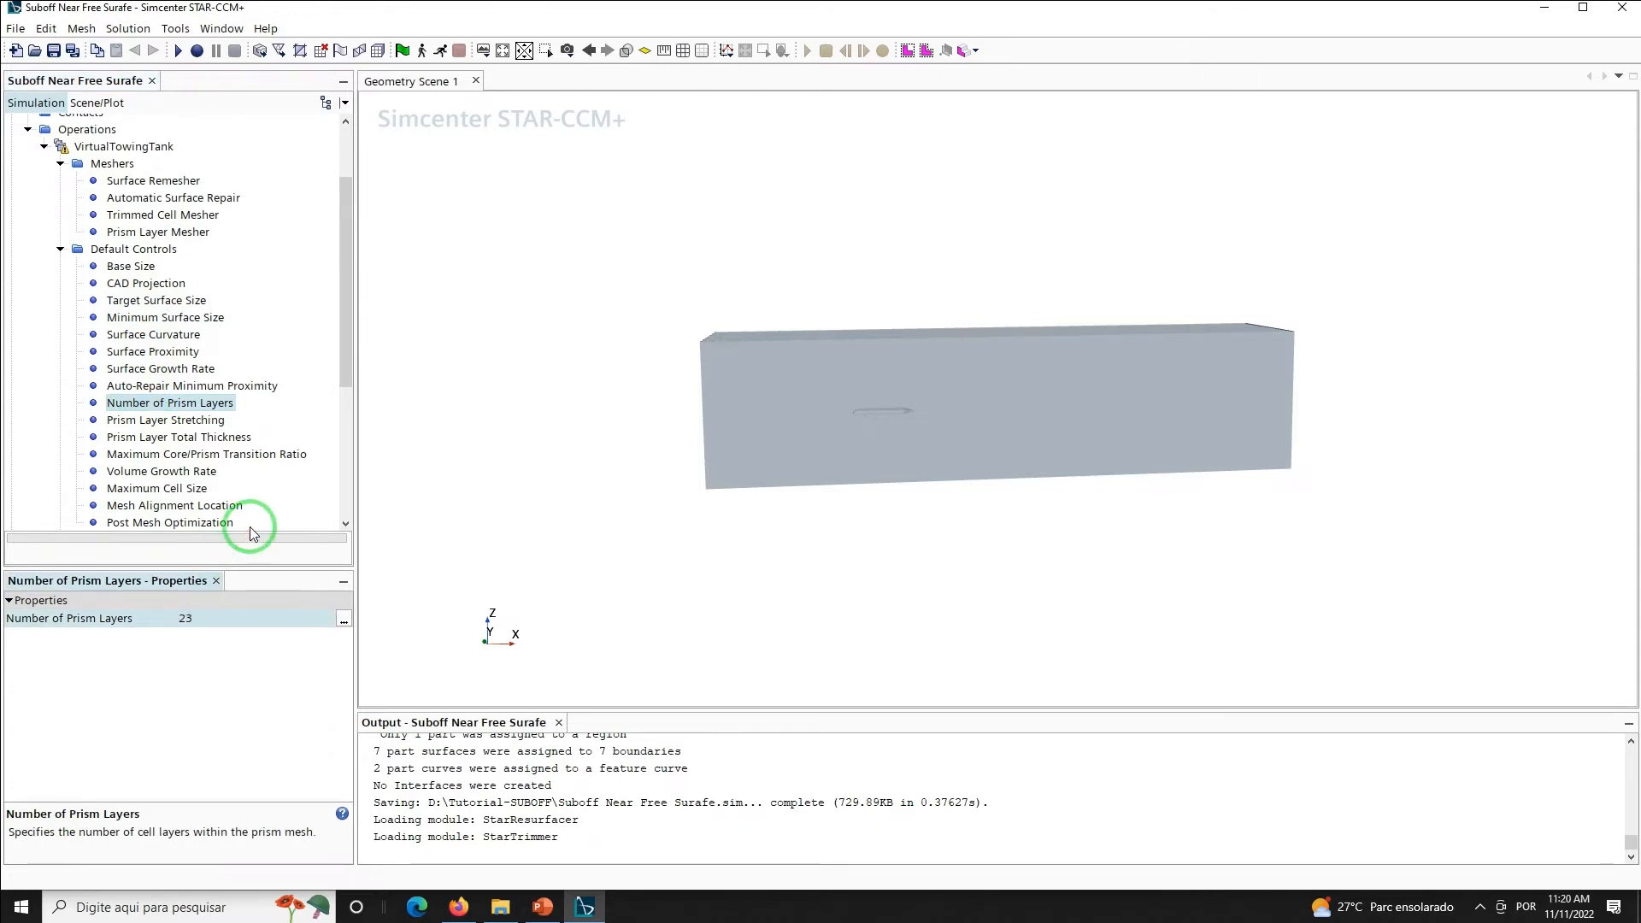
left_click(166, 421)
left_click(190, 618)
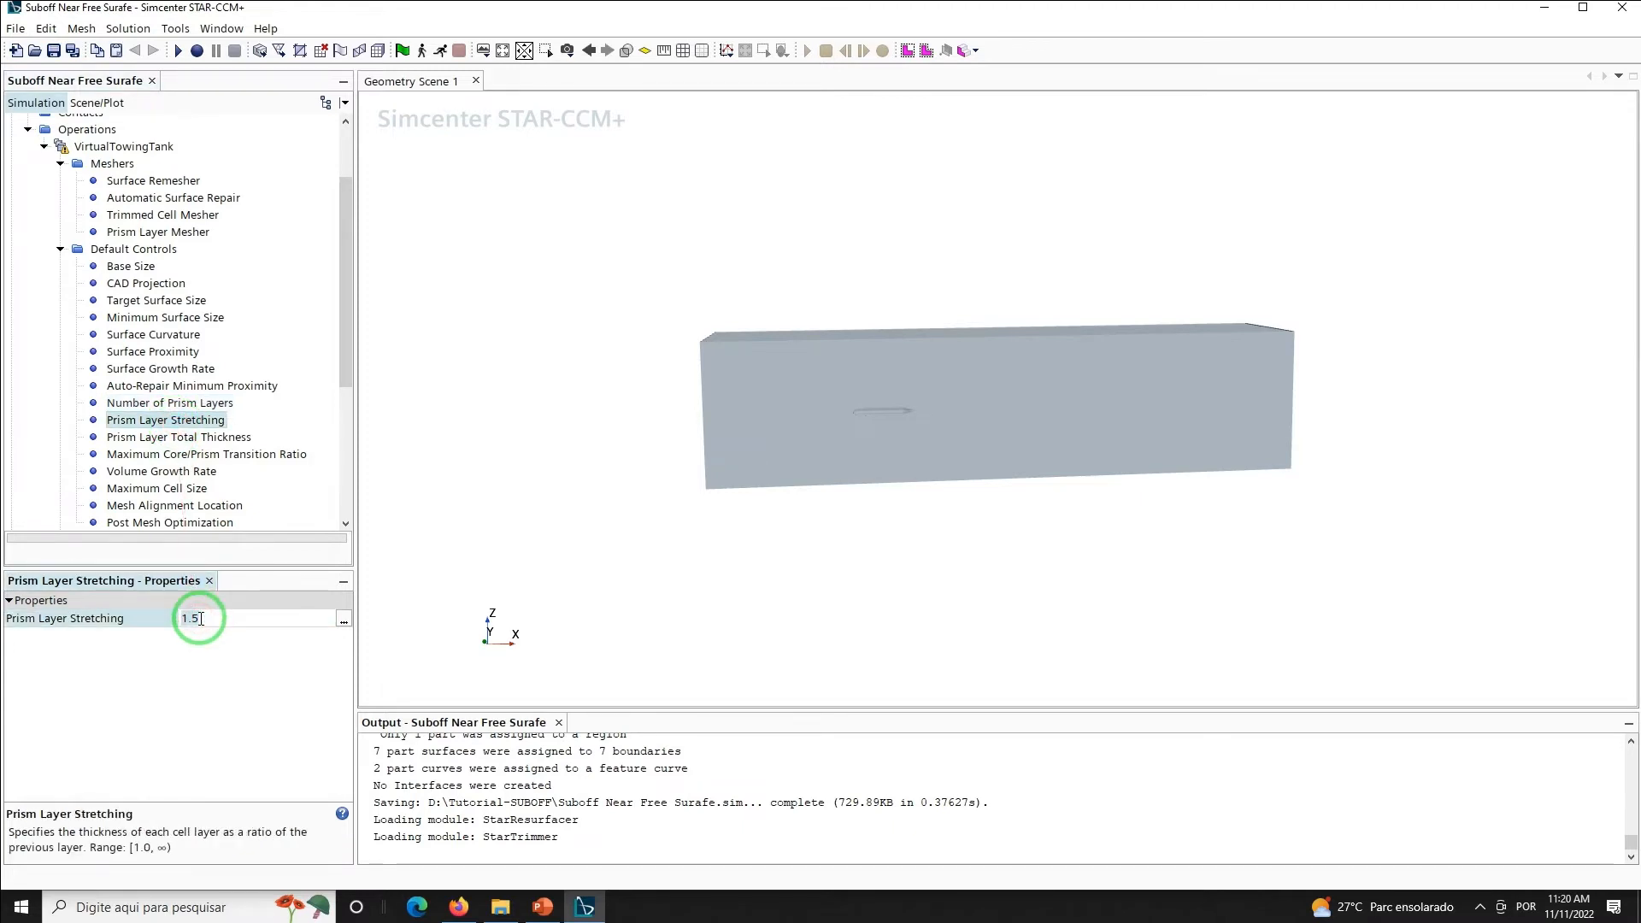
key("BackSpace")
type("1")
key("Return")
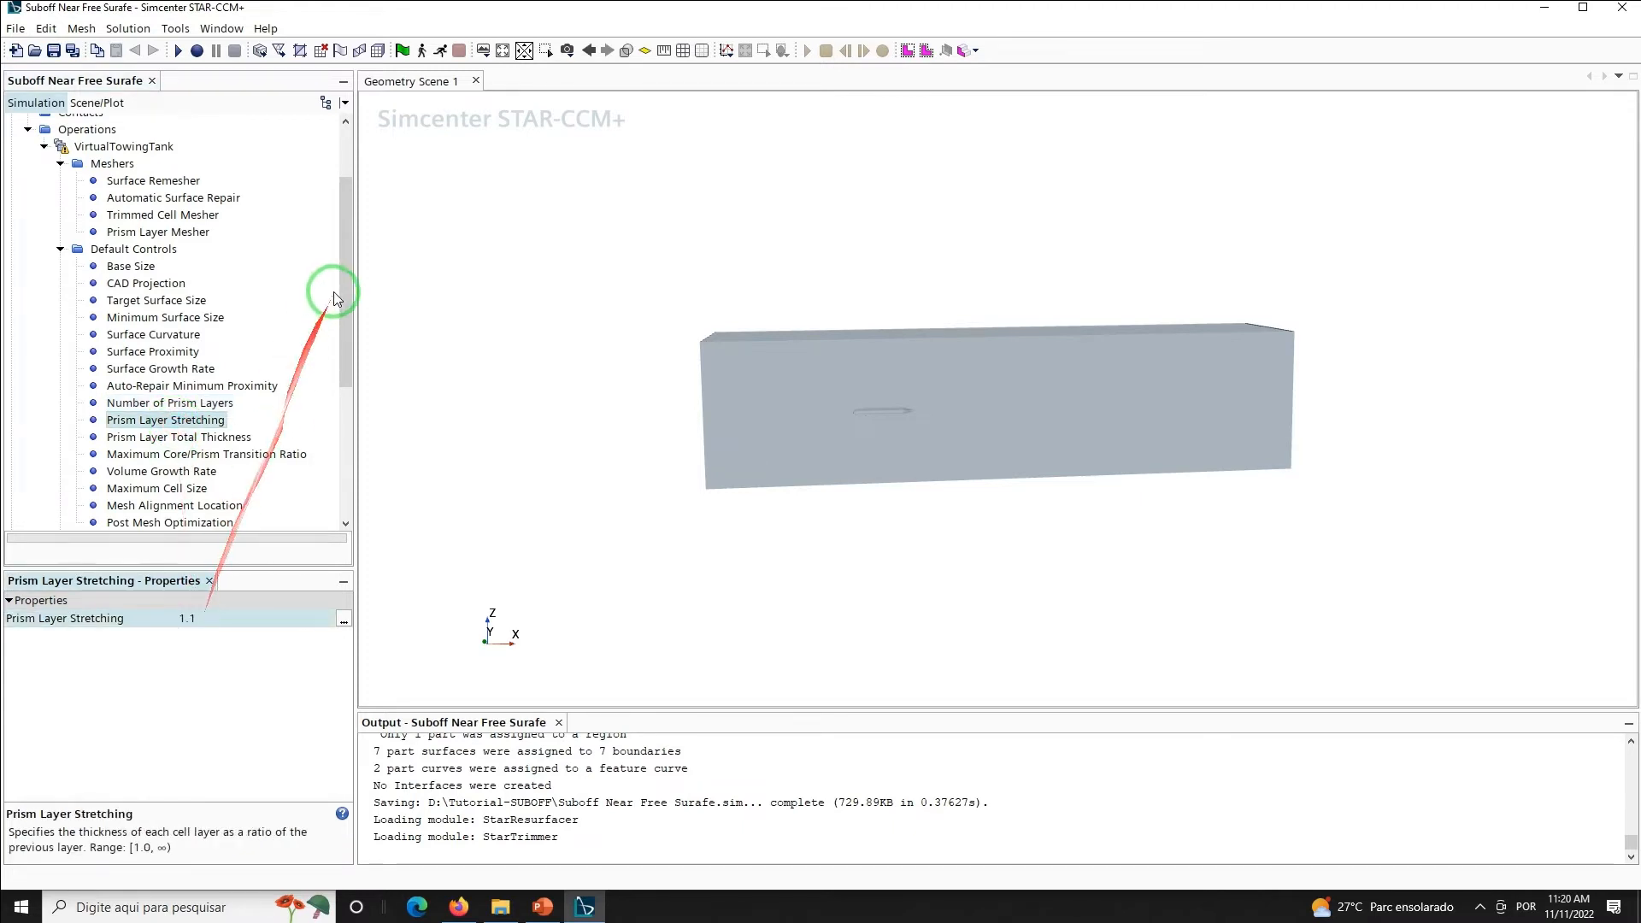
Switch the Prism Layer Total Thickness to an absolute size type and set it to 0.066 m
left_click_drag(347, 278, 347, 295)
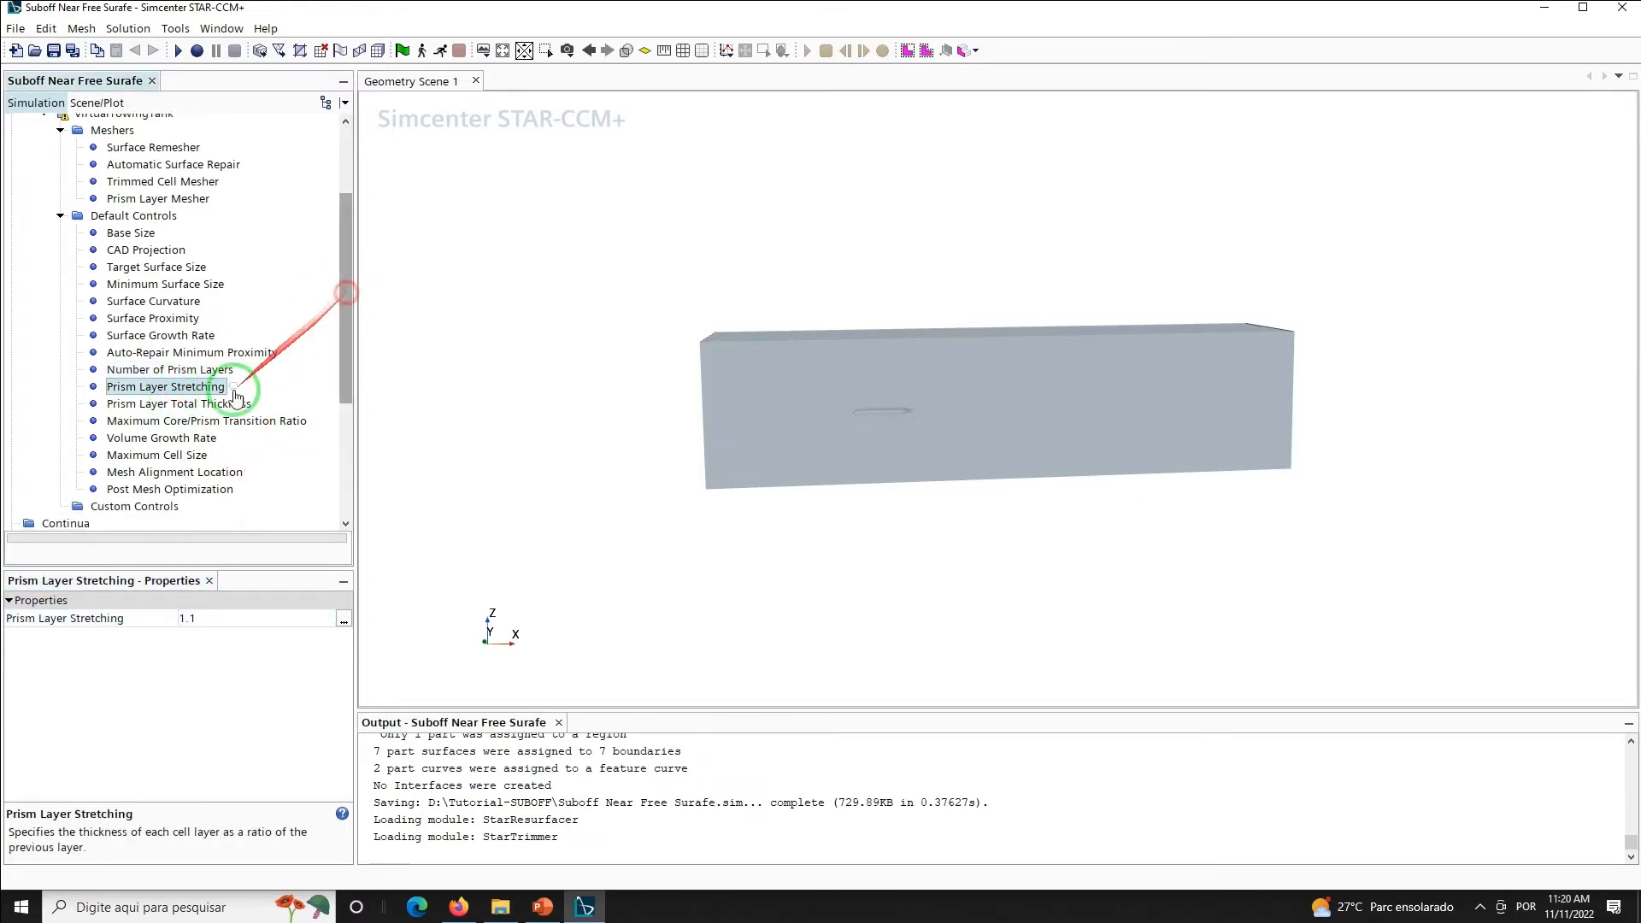
double_click(162, 404)
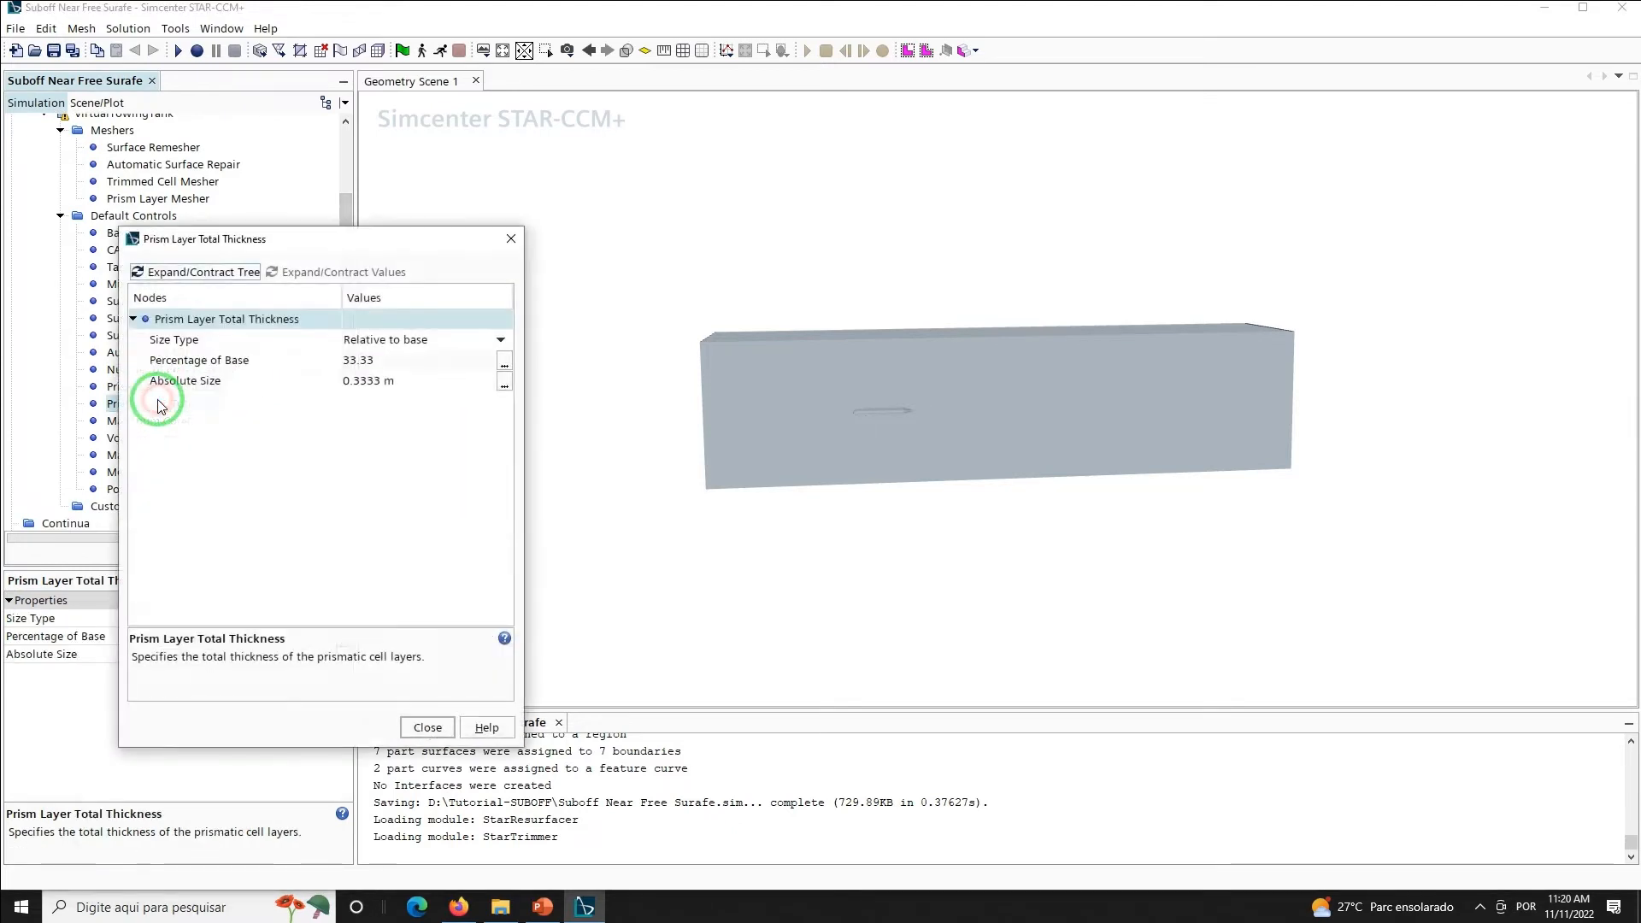
left_click(511, 238)
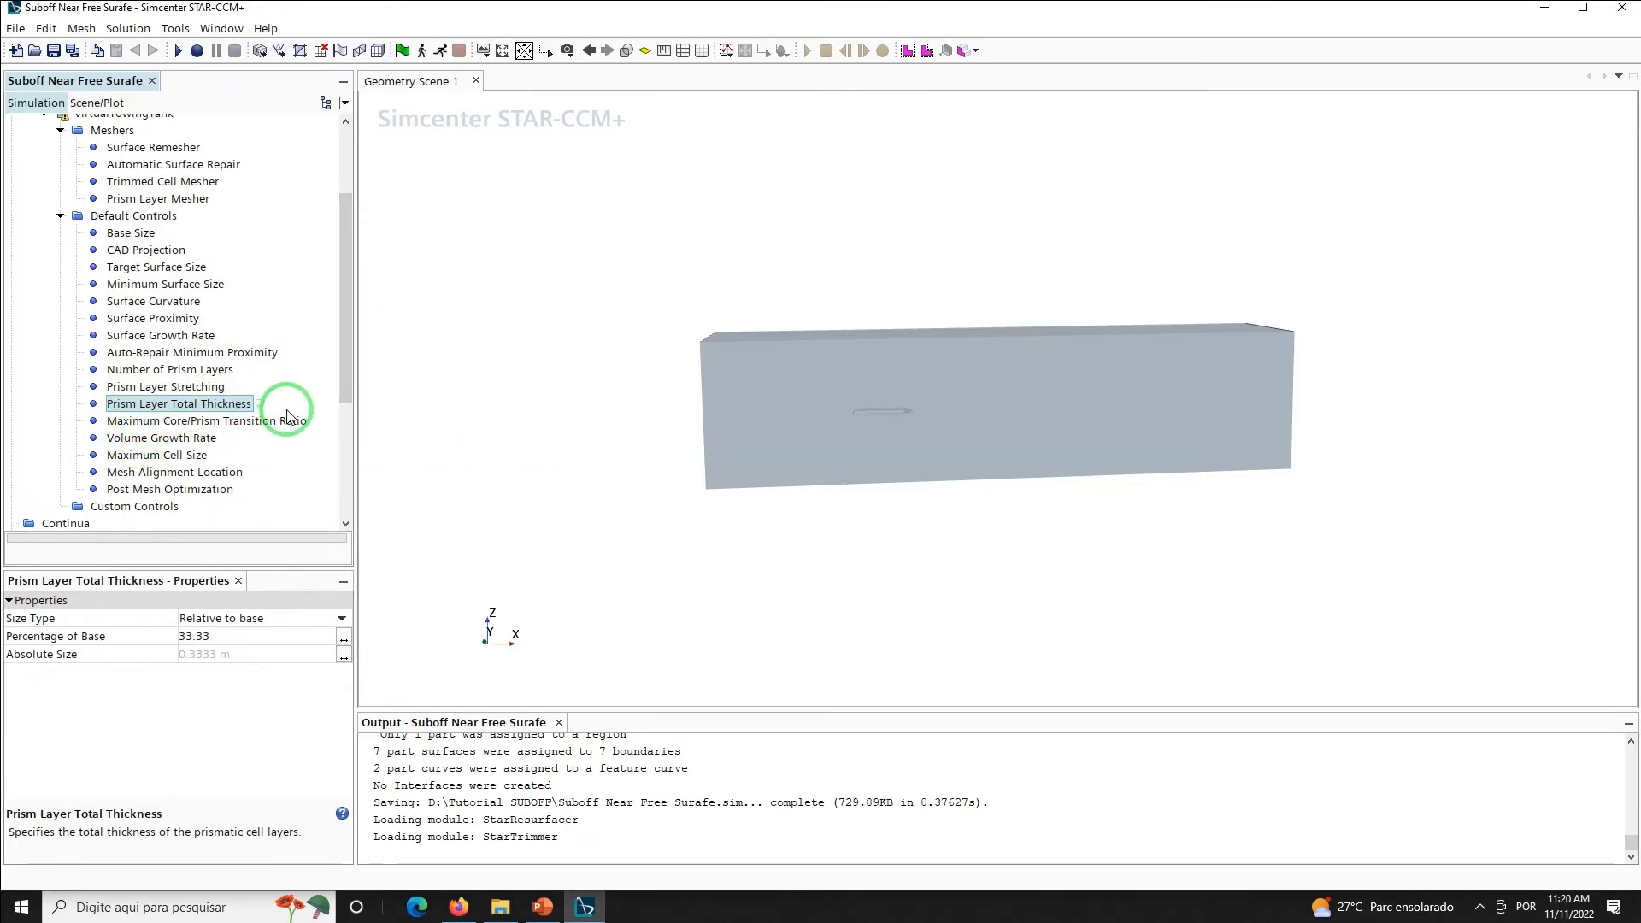
left_click(248, 618)
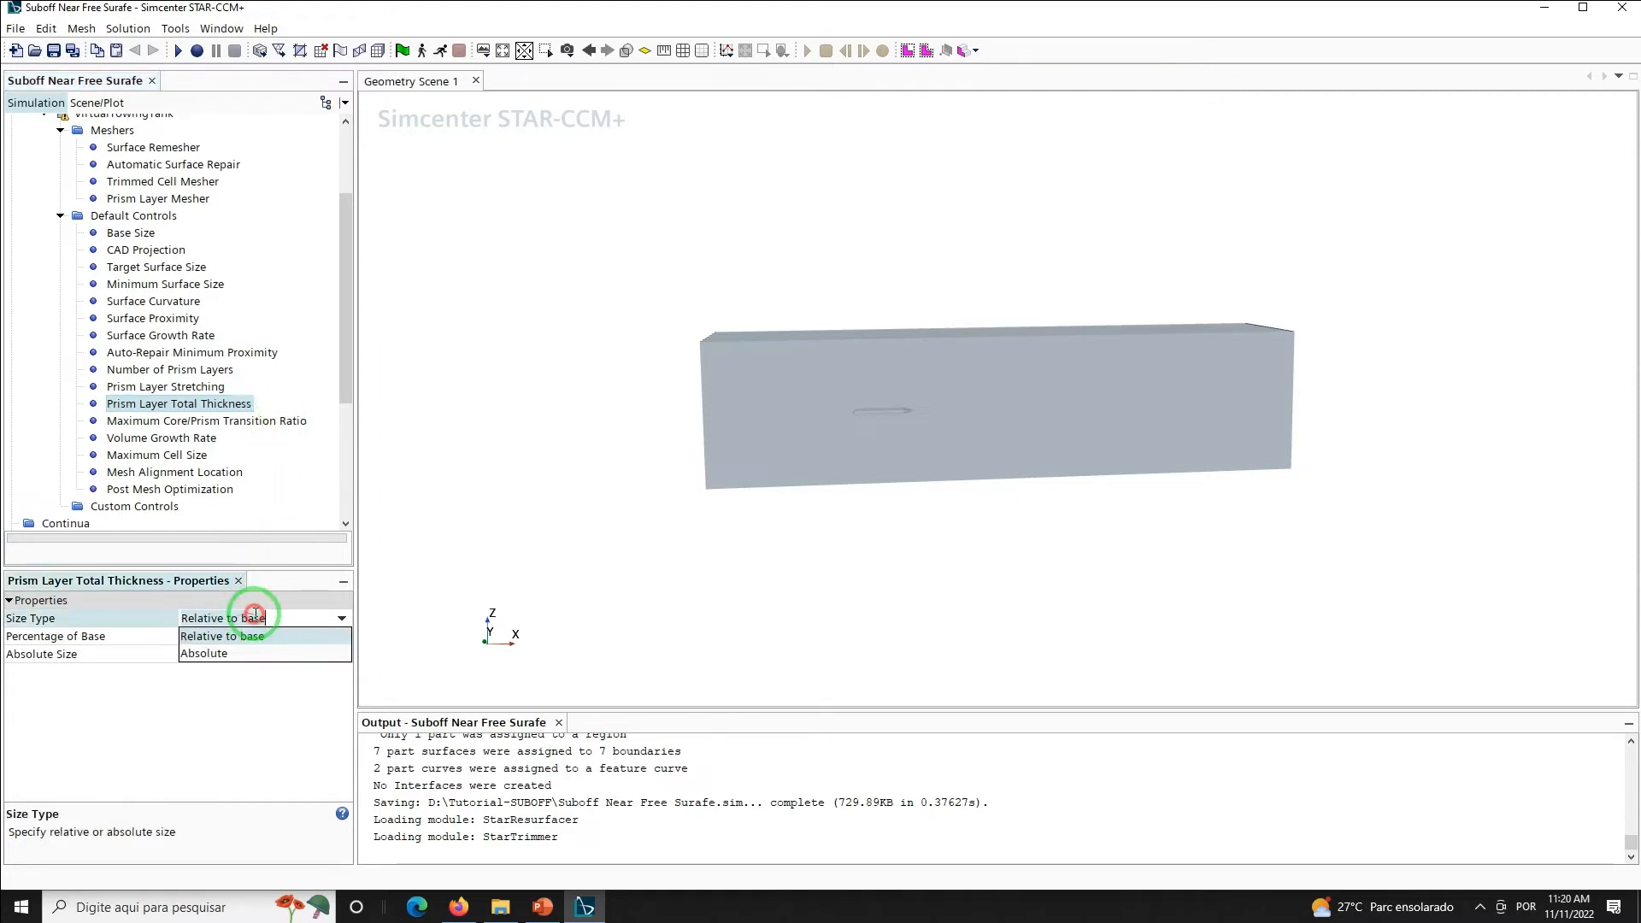
left_click(229, 653)
left_click(230, 653)
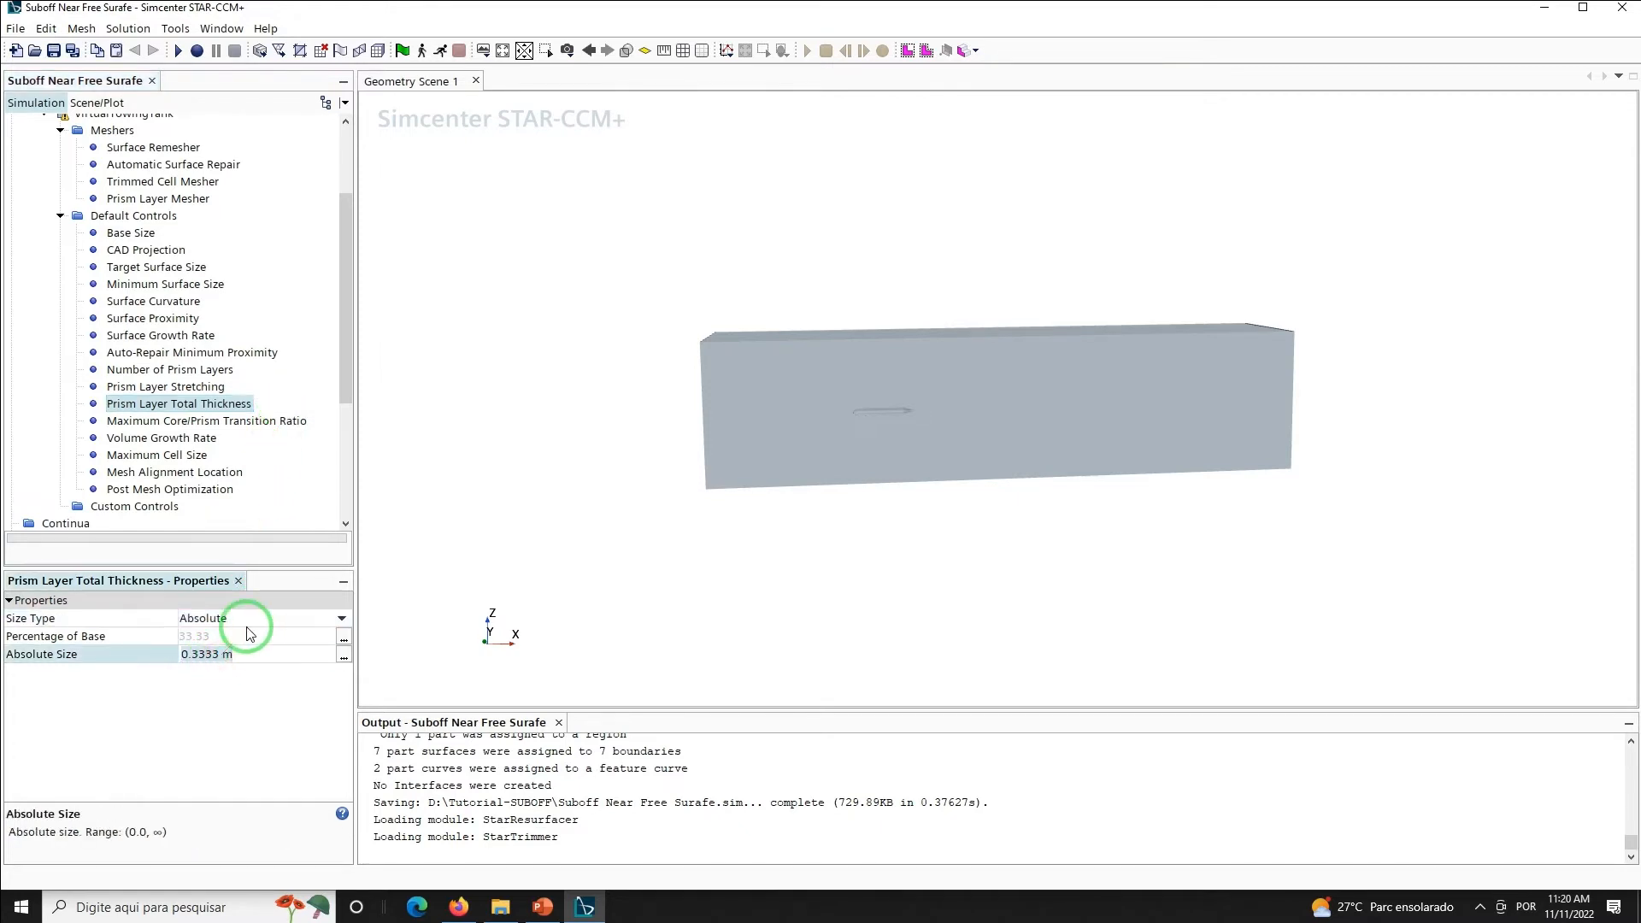
type("0.0")
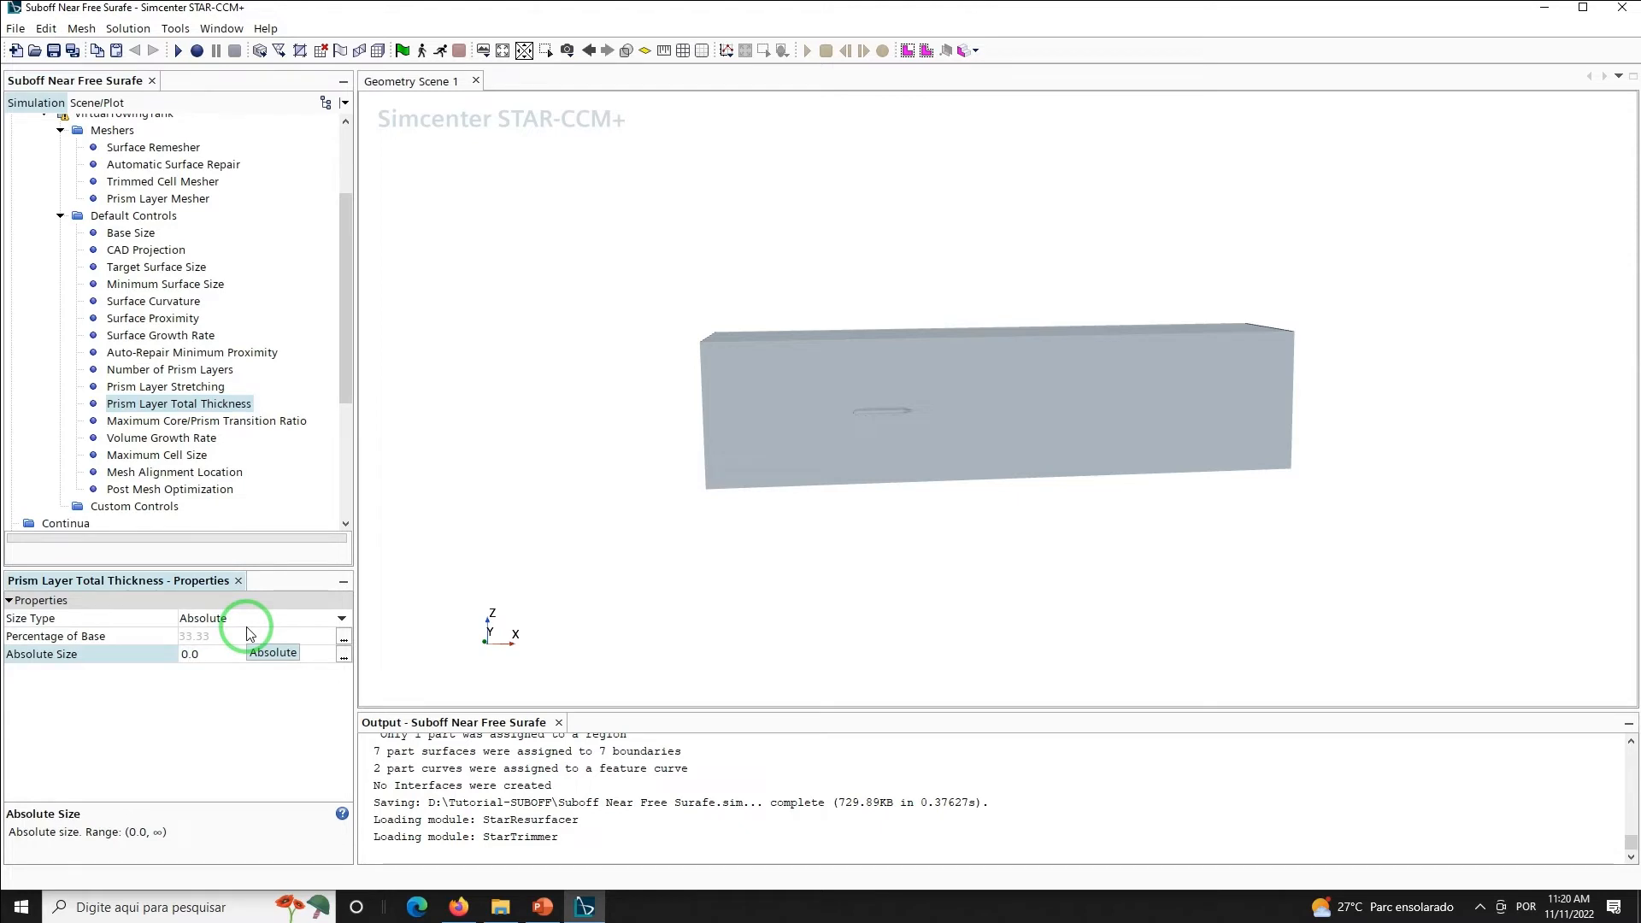
type("66")
key("Return")
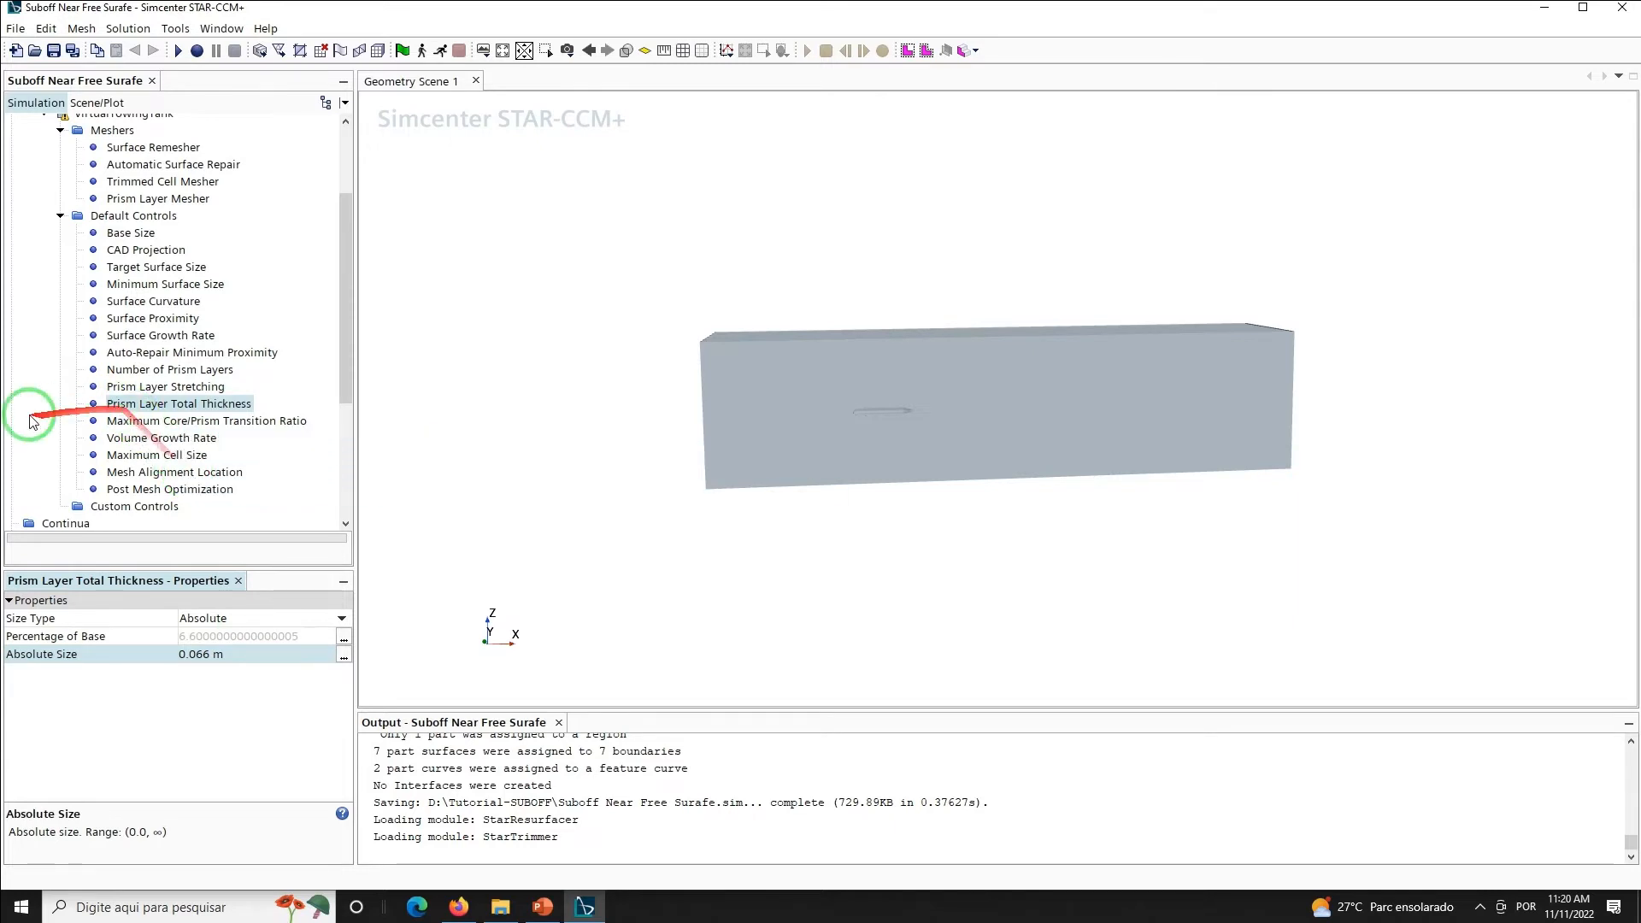
Set both the default growth rate and the surface growth rate of Volume Growth Rate to Very Slow
left_click(137, 445)
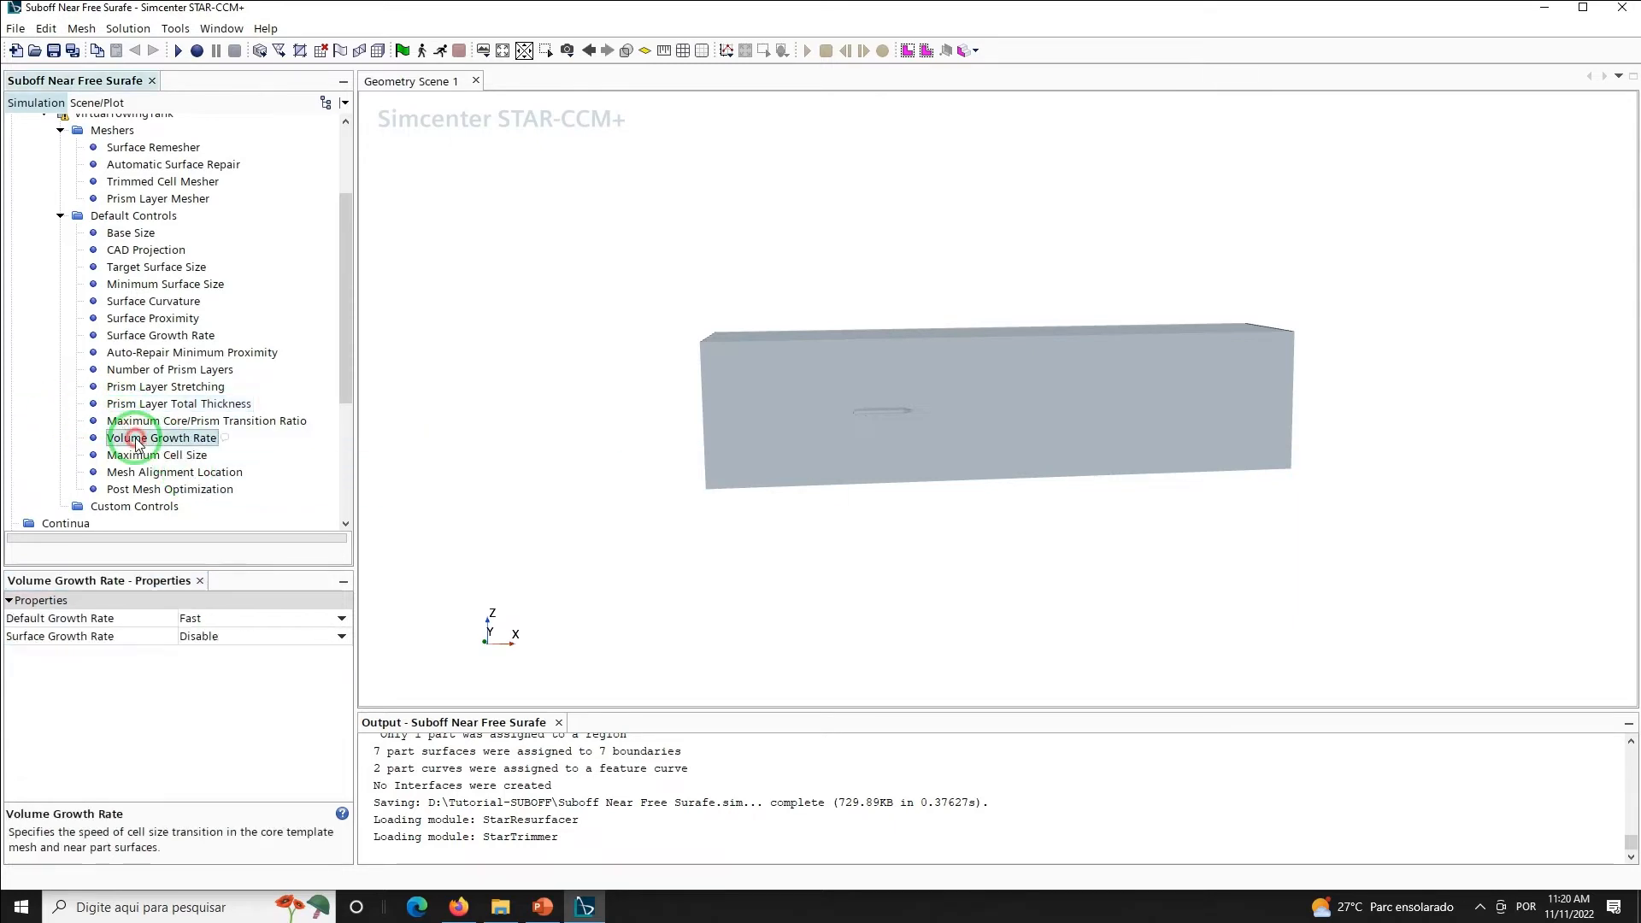
left_click(272, 617)
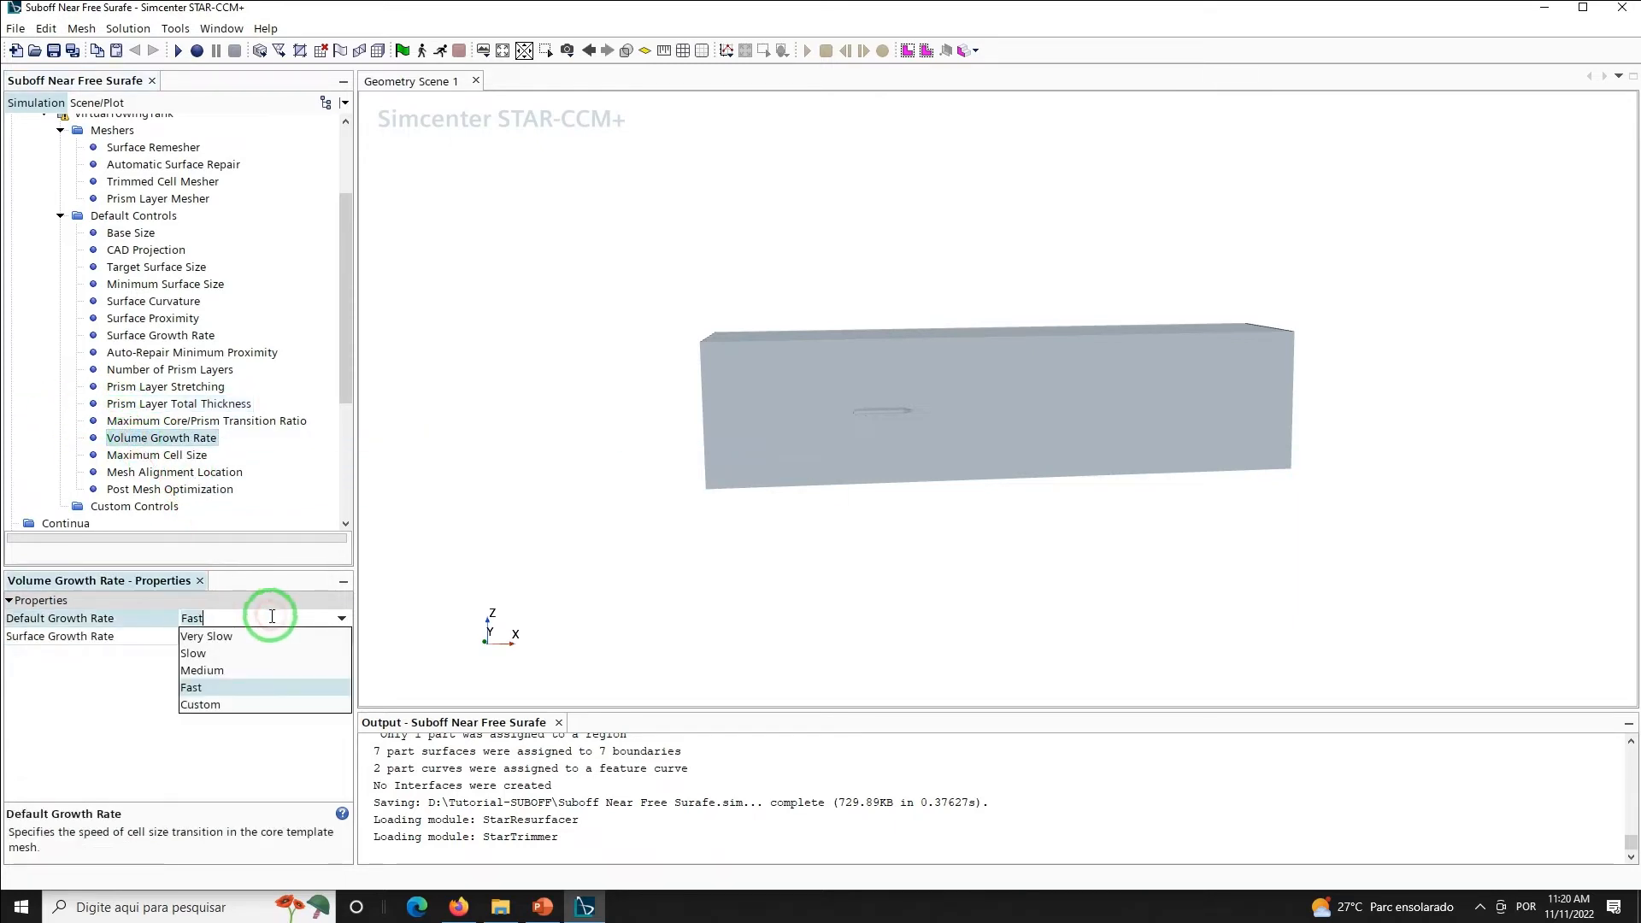
left_click(223, 639)
left_click(214, 636)
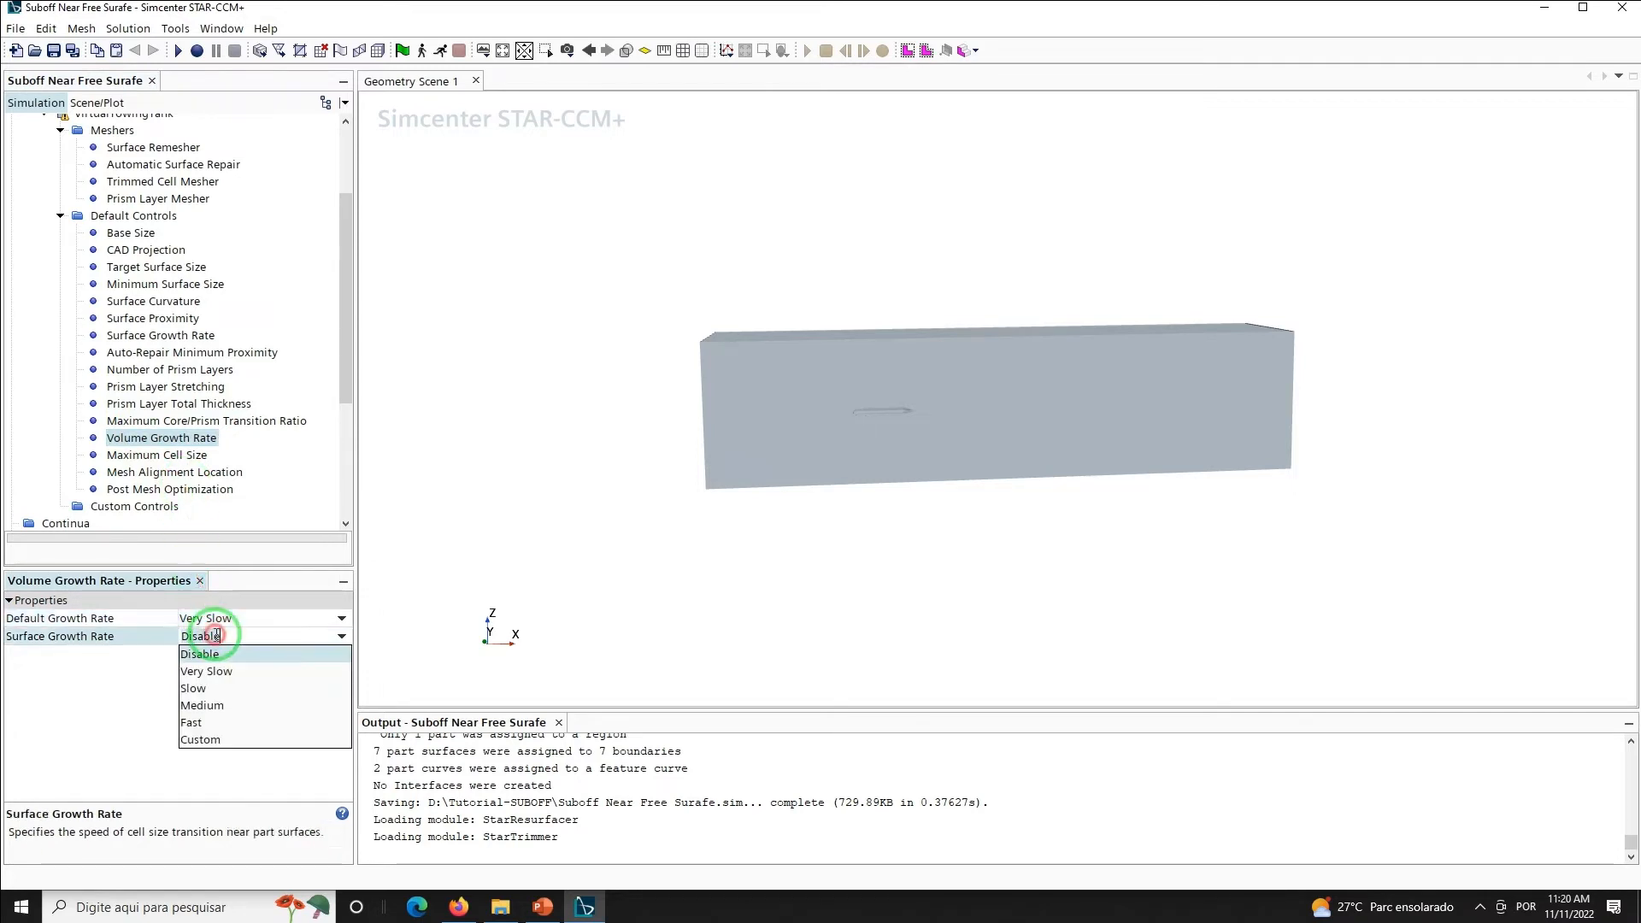
left_click(210, 671)
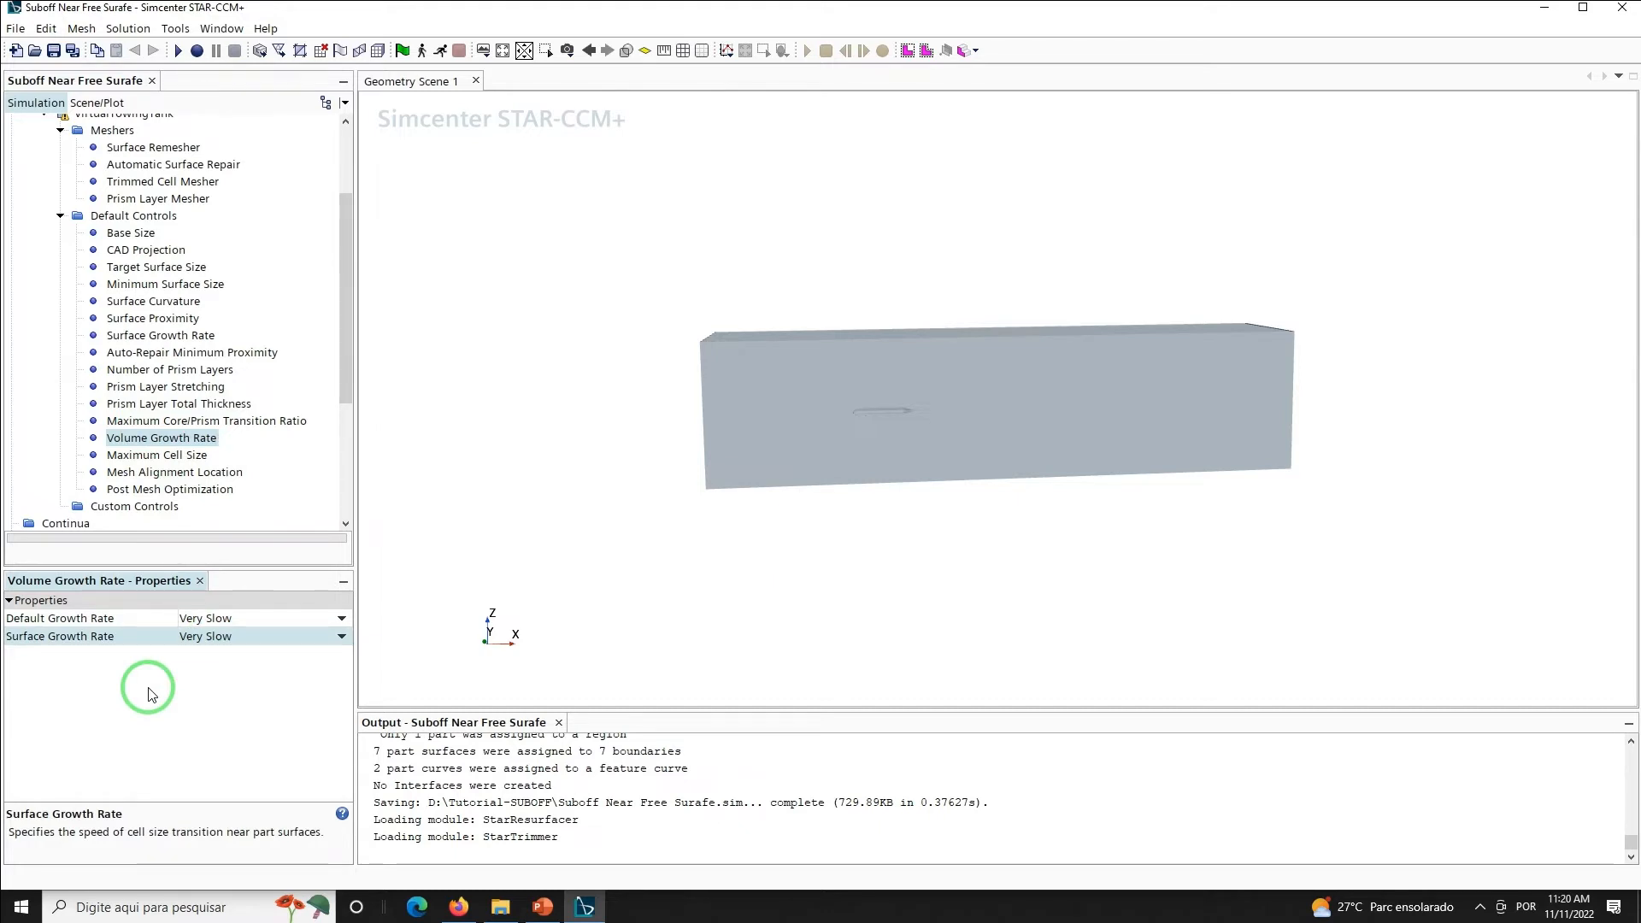
Set the default Maximum Cell Size to 100 percent of base
left_click(156, 455)
left_click(201, 636)
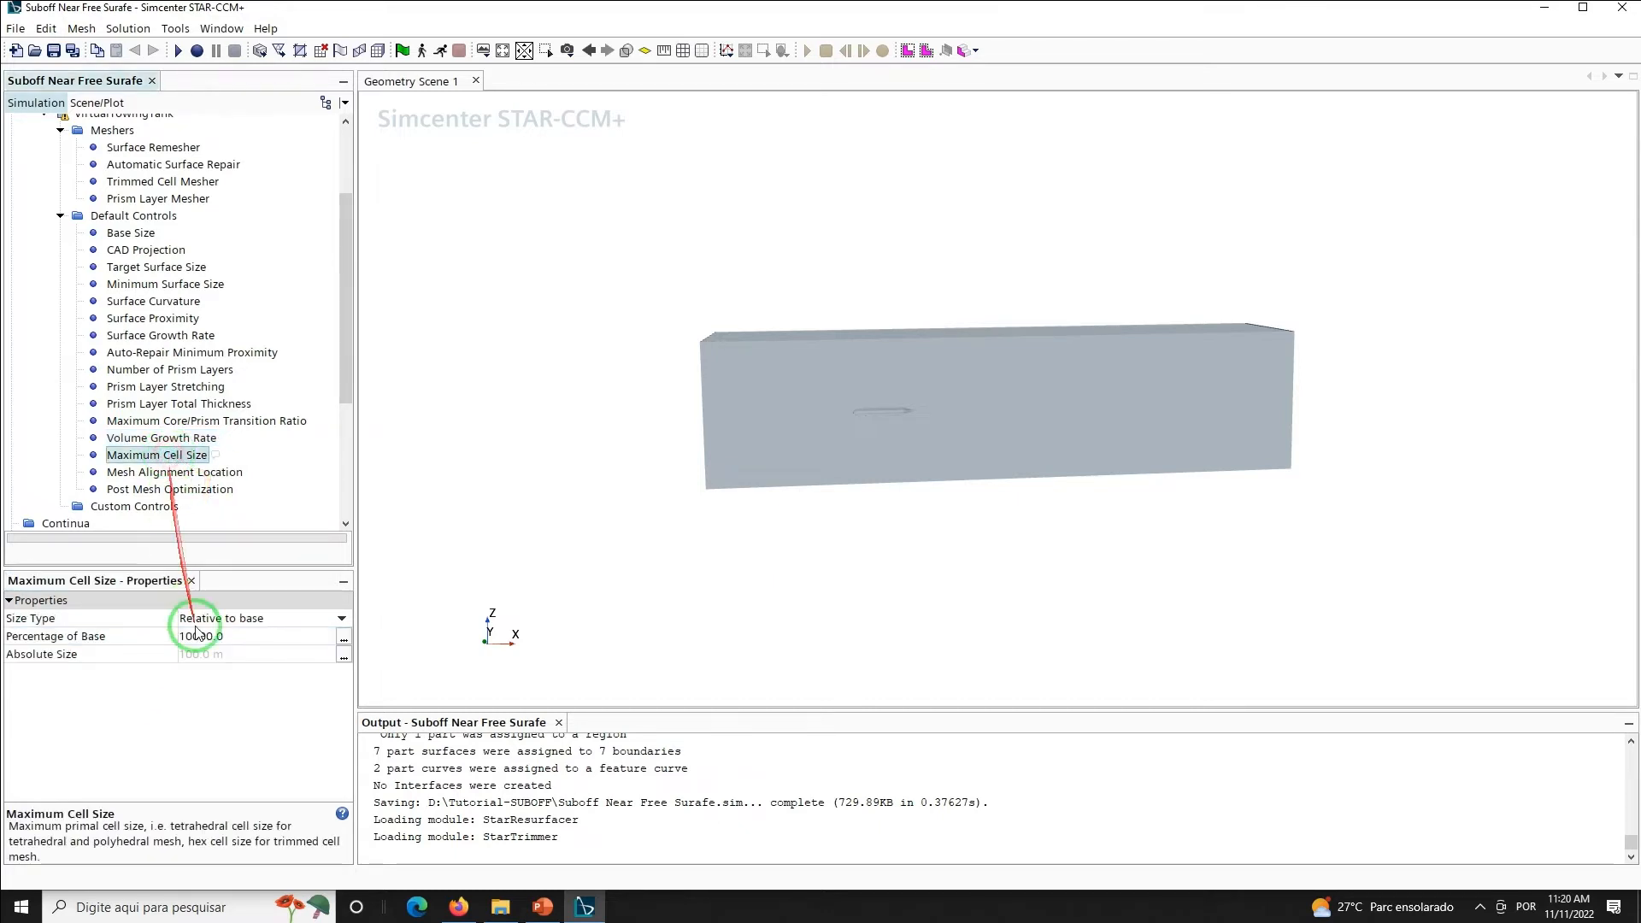
key("BackSpace")
key("BackSpace")
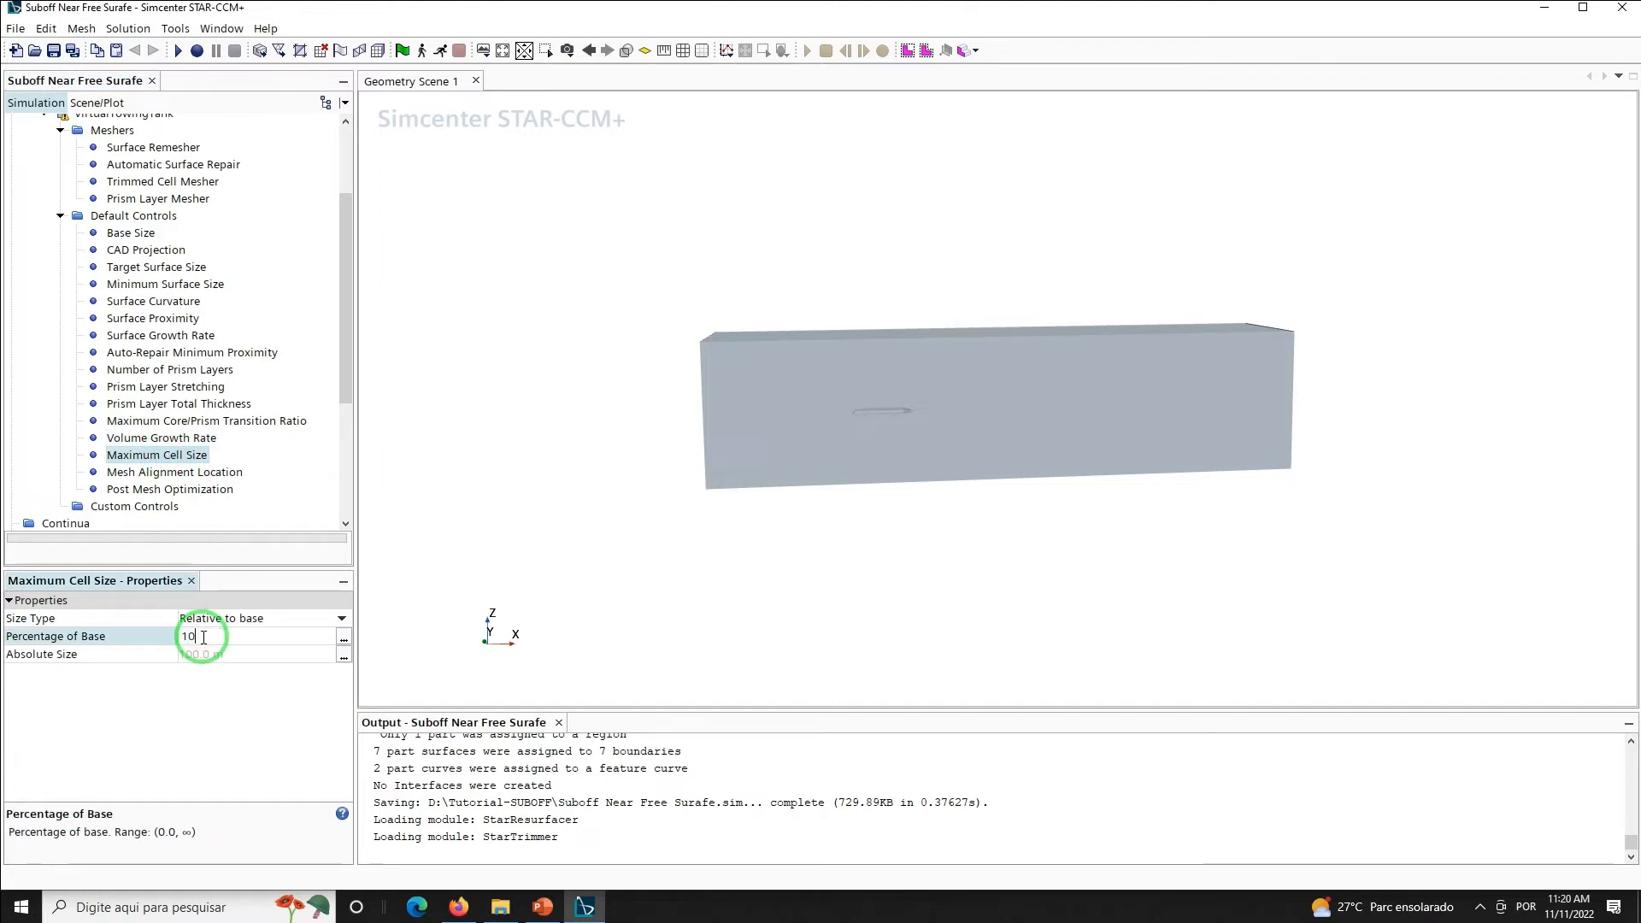
key("Return")
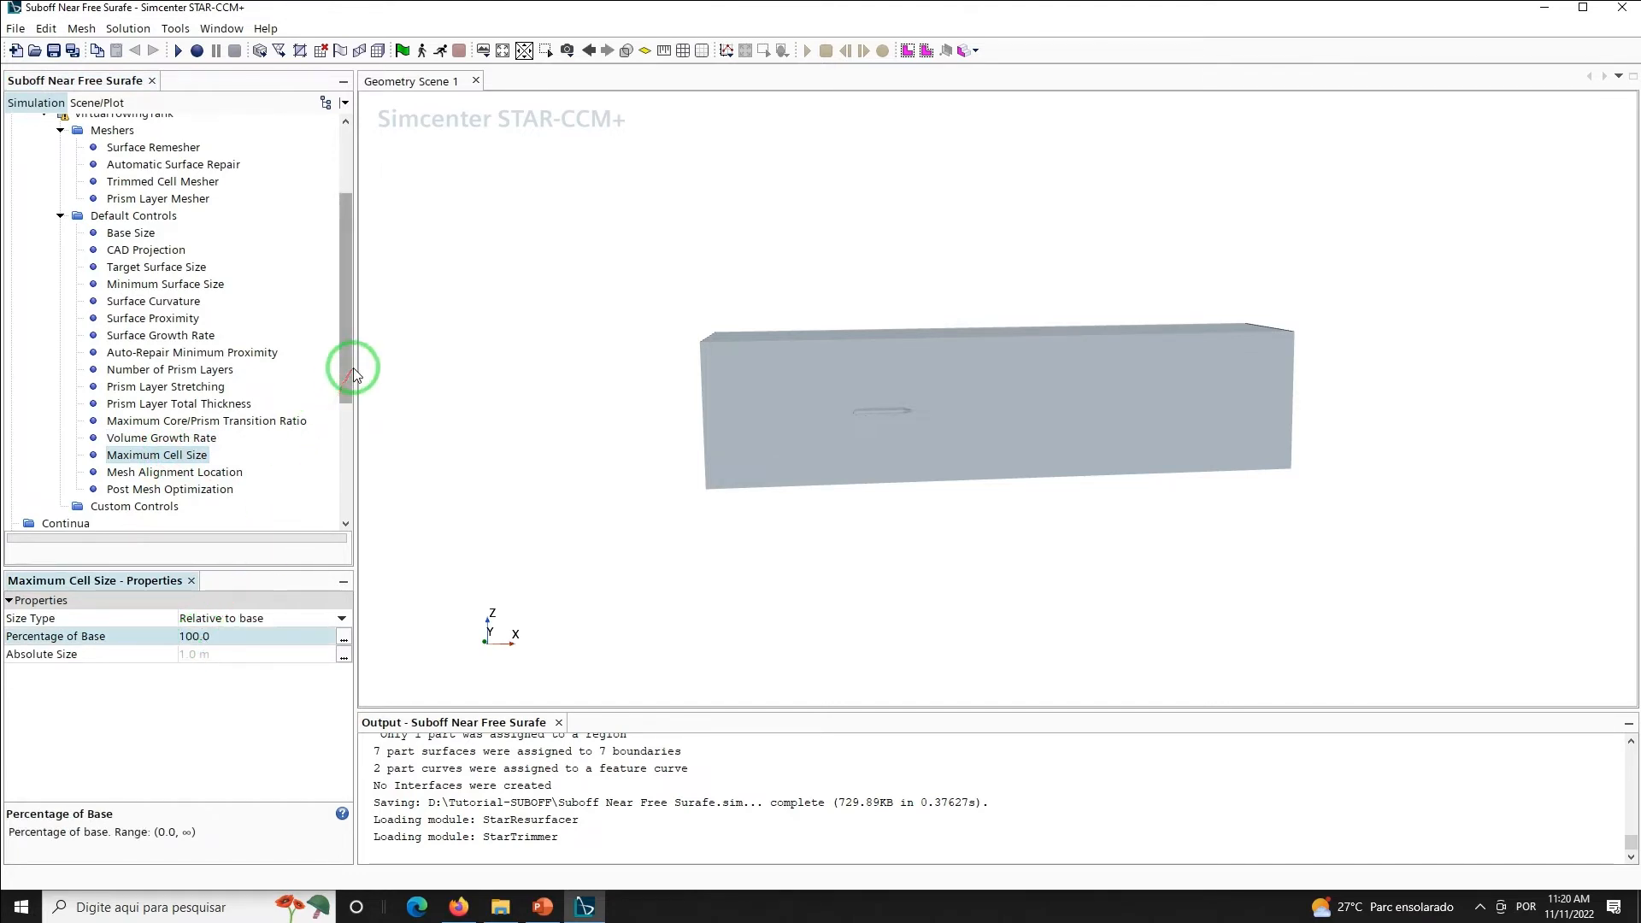
Set the default Mesh Alignment Location to [0, 0, 0.5588] m and save the simulation
left_click_drag(342, 361, 343, 391)
left_click(175, 429)
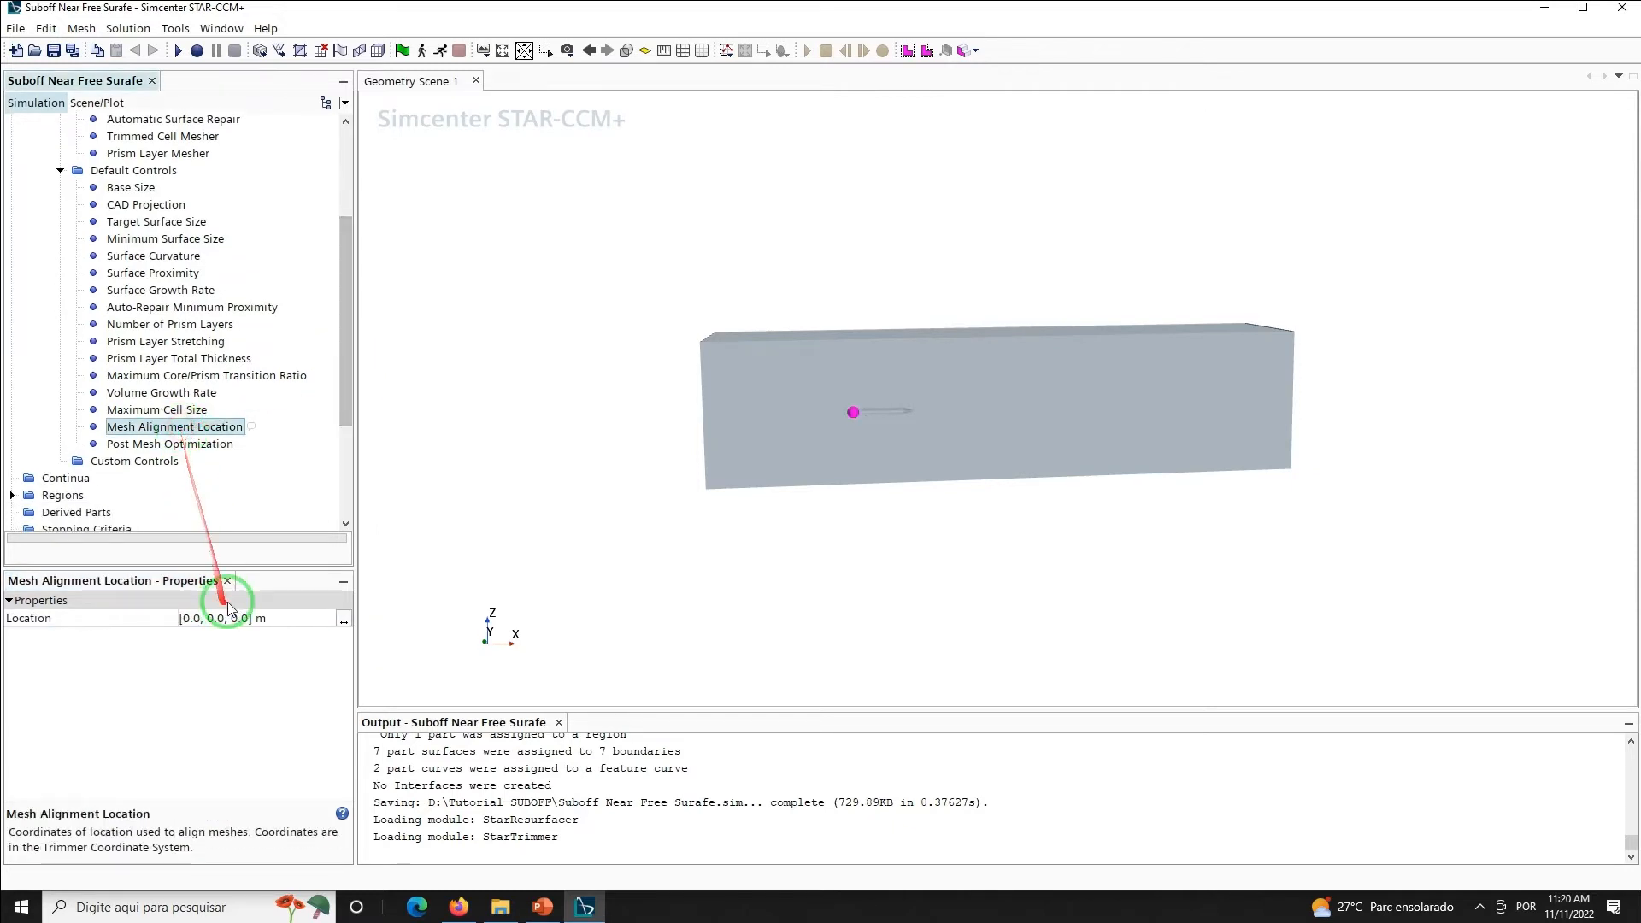
left_click(221, 617)
key("ctrl+a")
type("0")
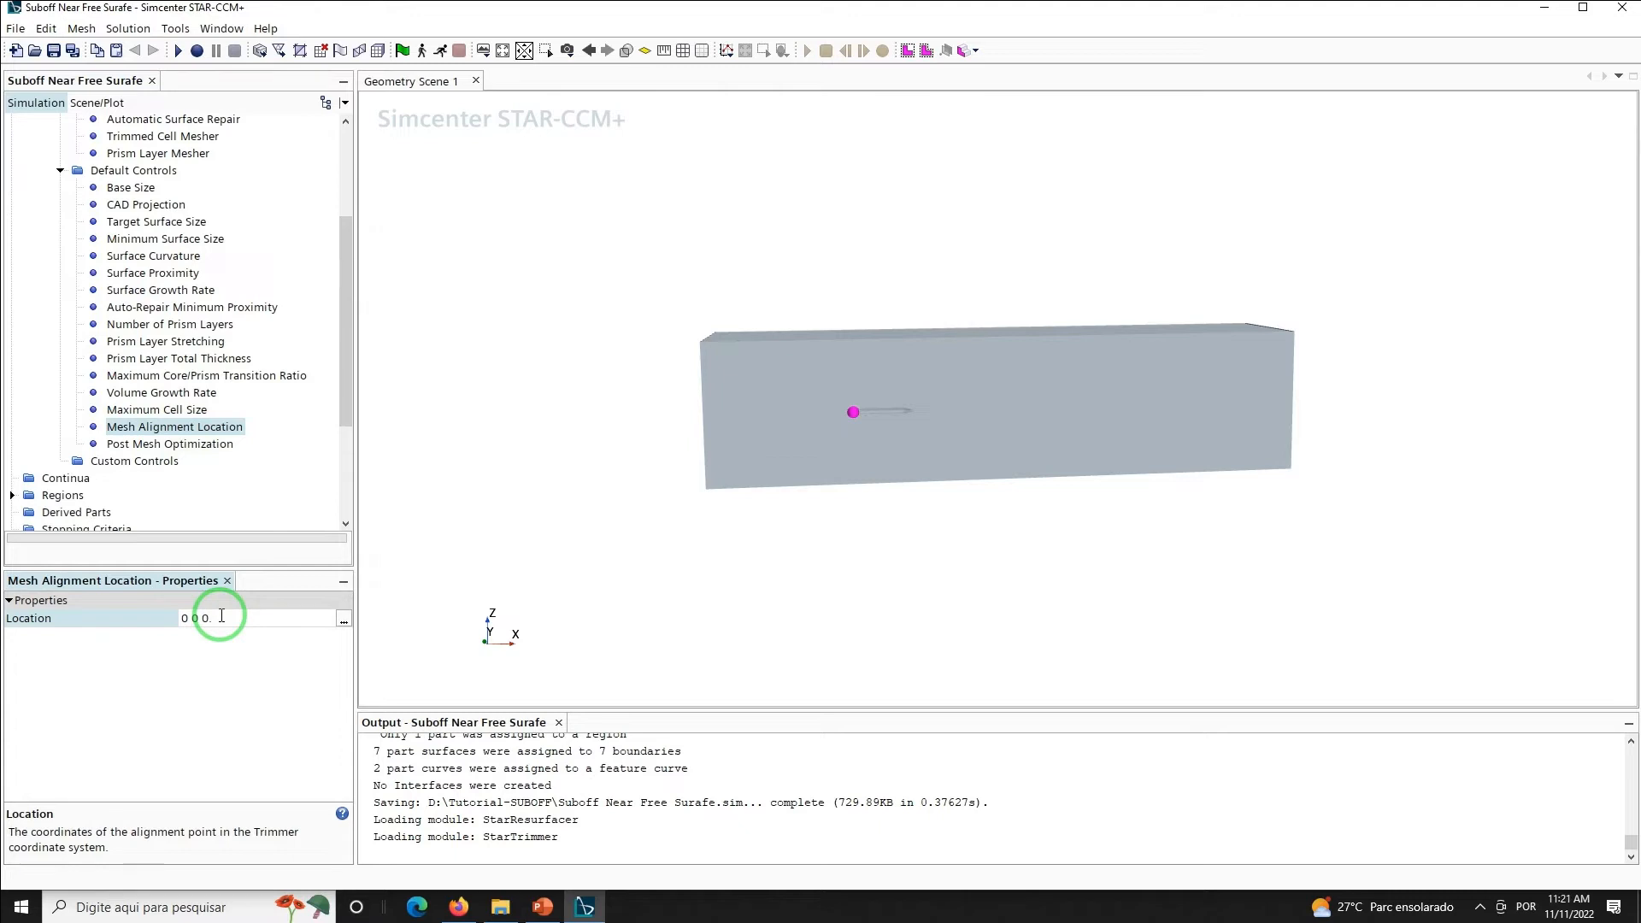
type(" 0 0.")
key("Return")
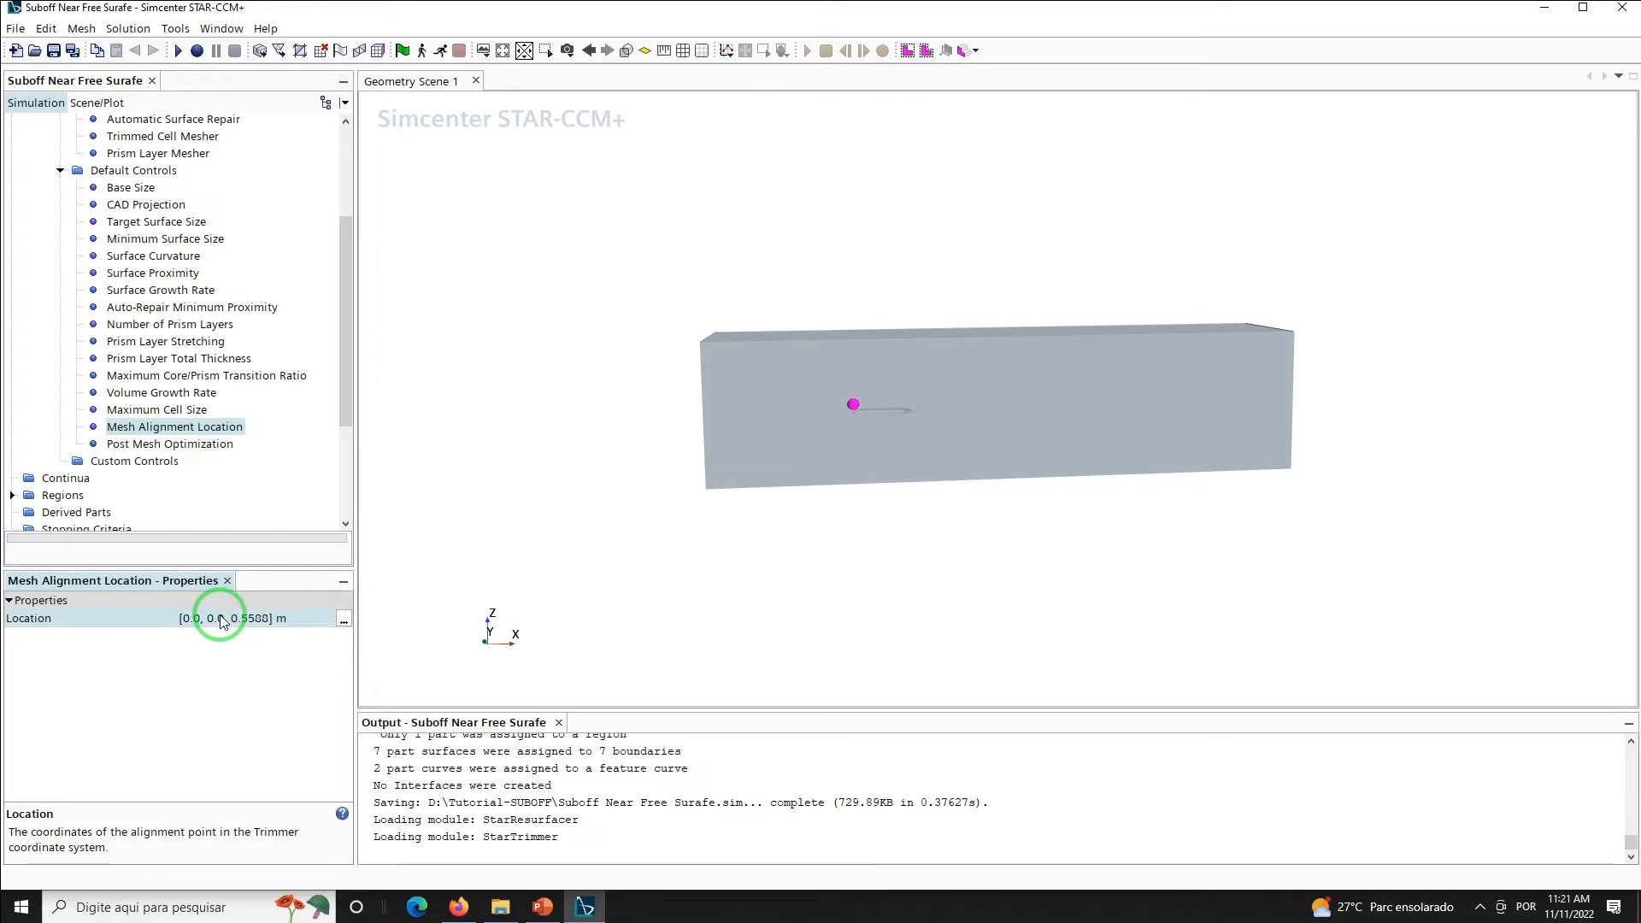
left_click(53, 50)
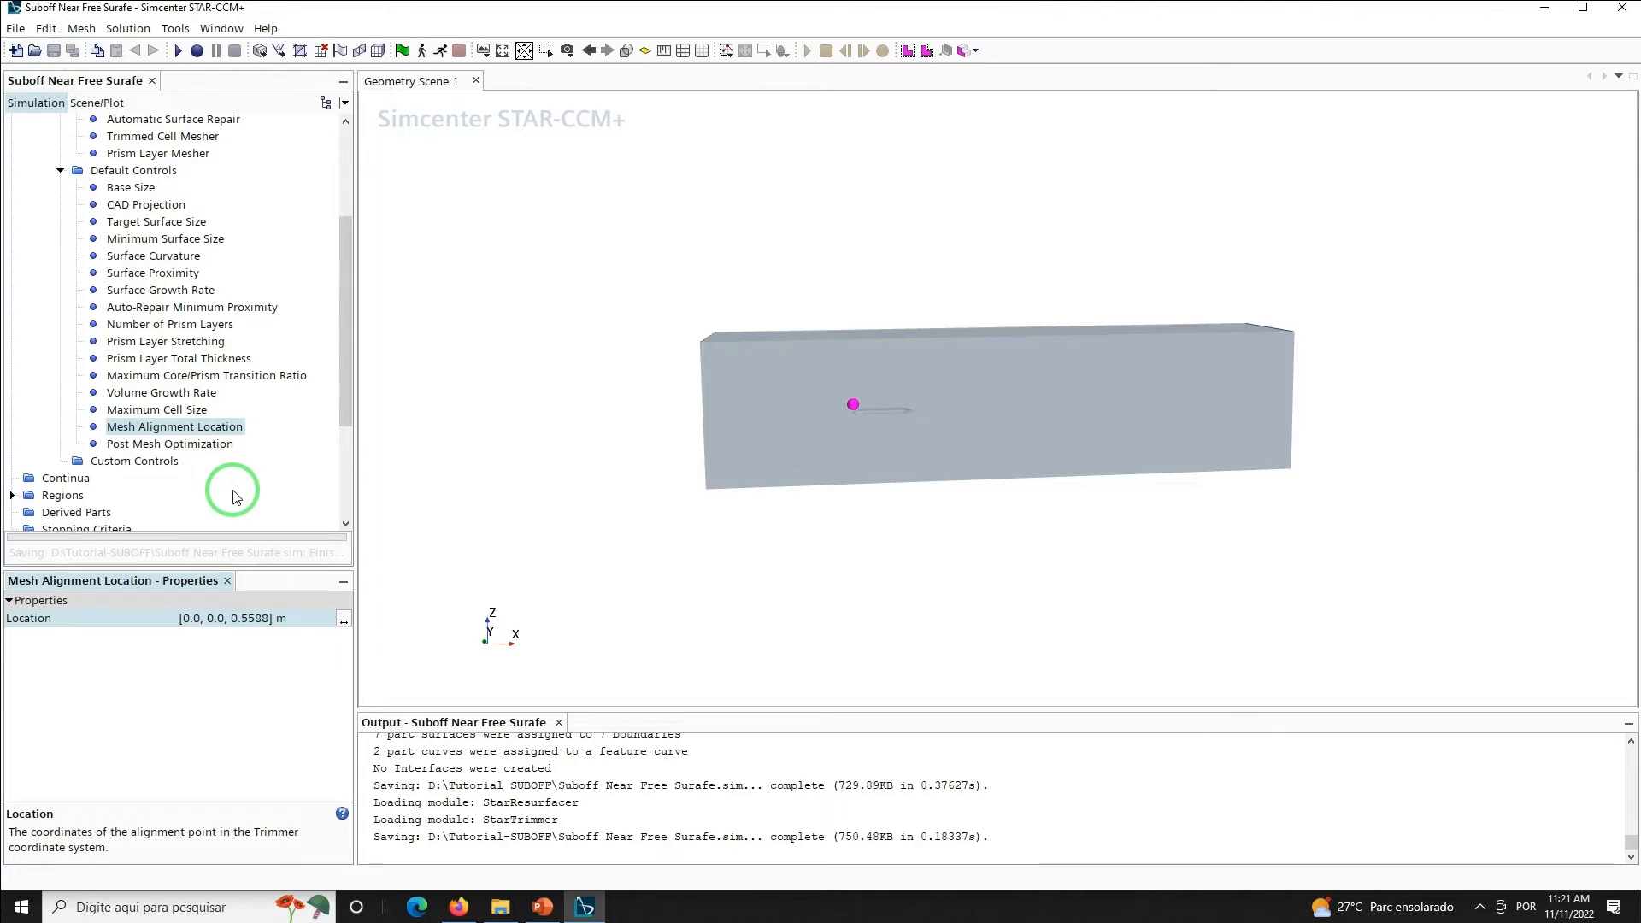
Add a custom surface control to the automated mesh and assign the SUBOFF part surface to it
mouse_move(342, 366)
left_mouse_down()
mouse_move(345, 320)
mouse_move(347, 395)
left_mouse_up()
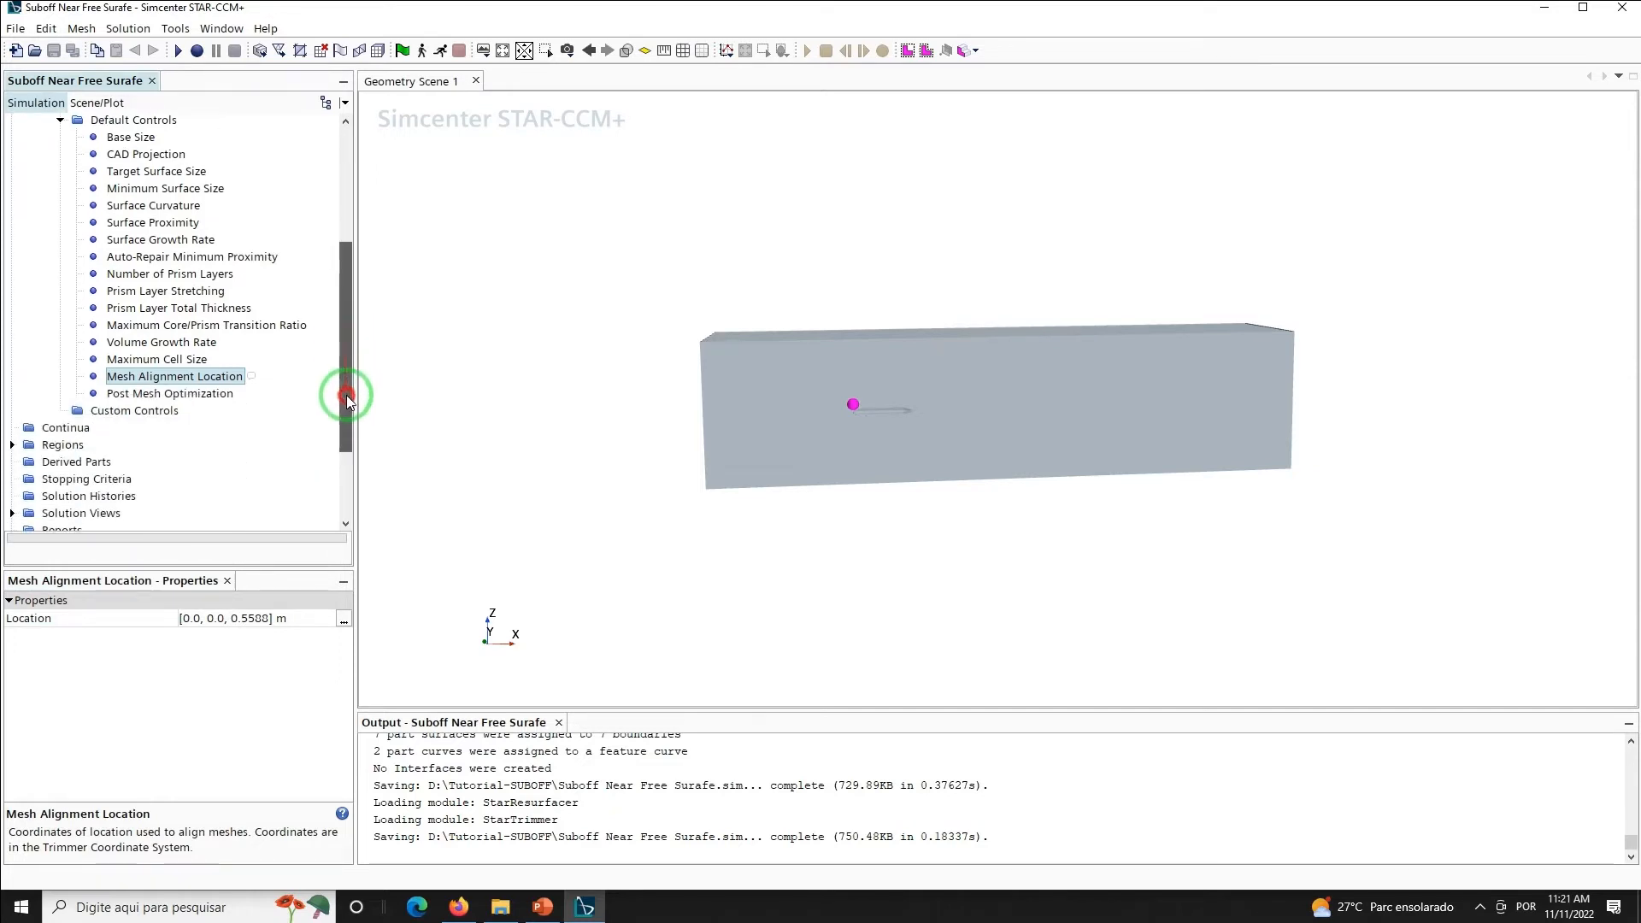
right_click(108, 411)
mouse_move(154, 419)
left_click(291, 439)
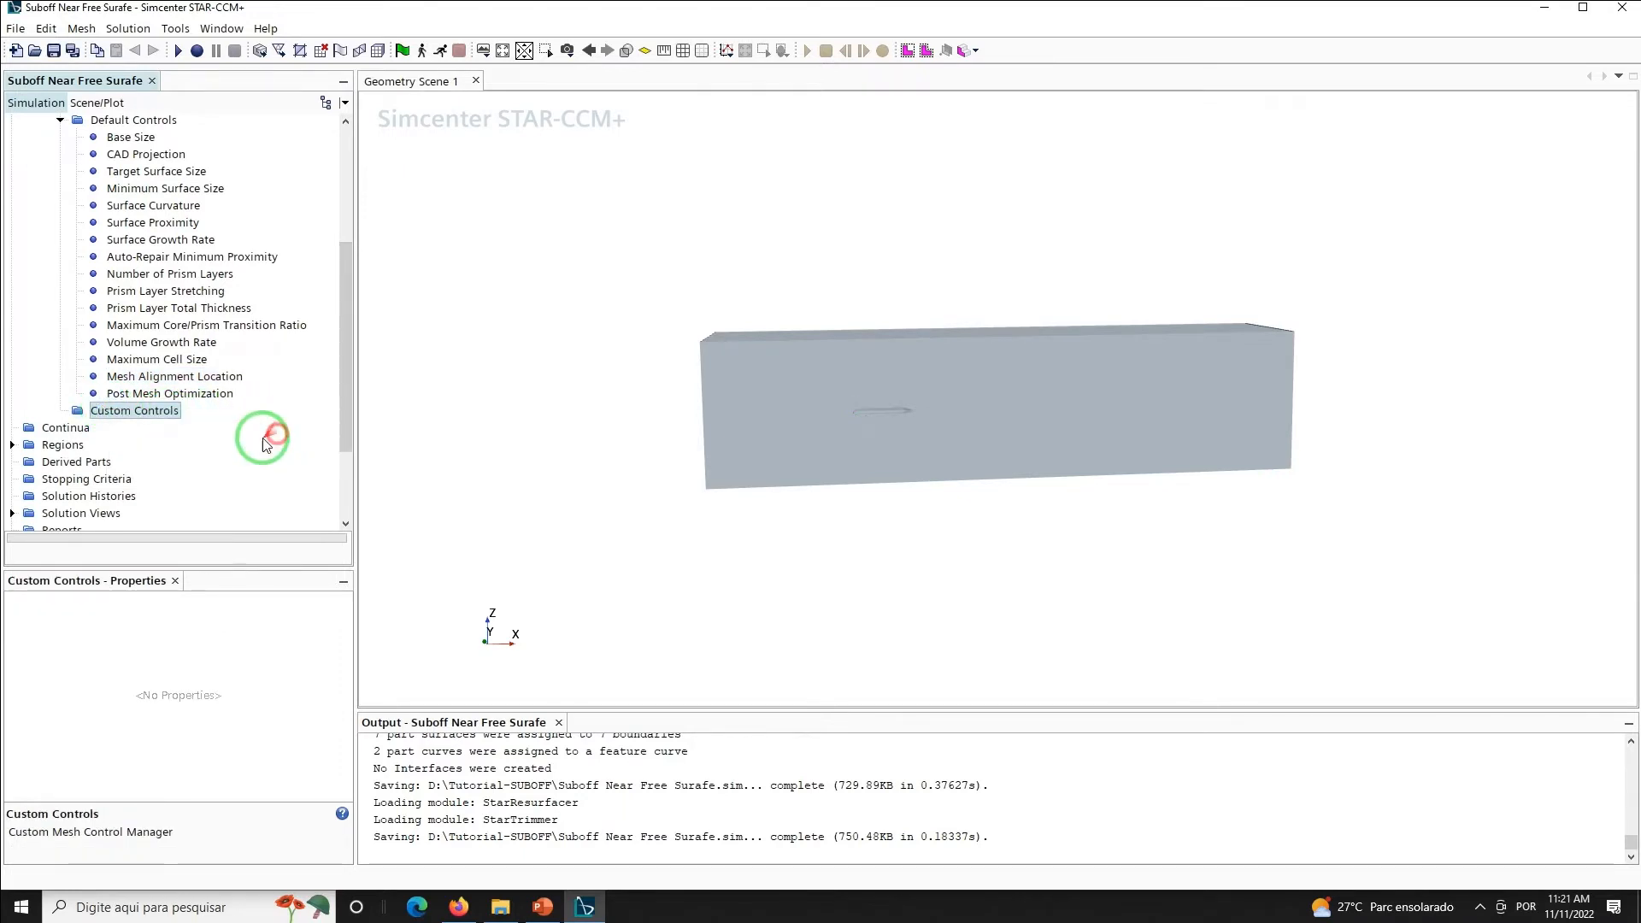
left_click(167, 434)
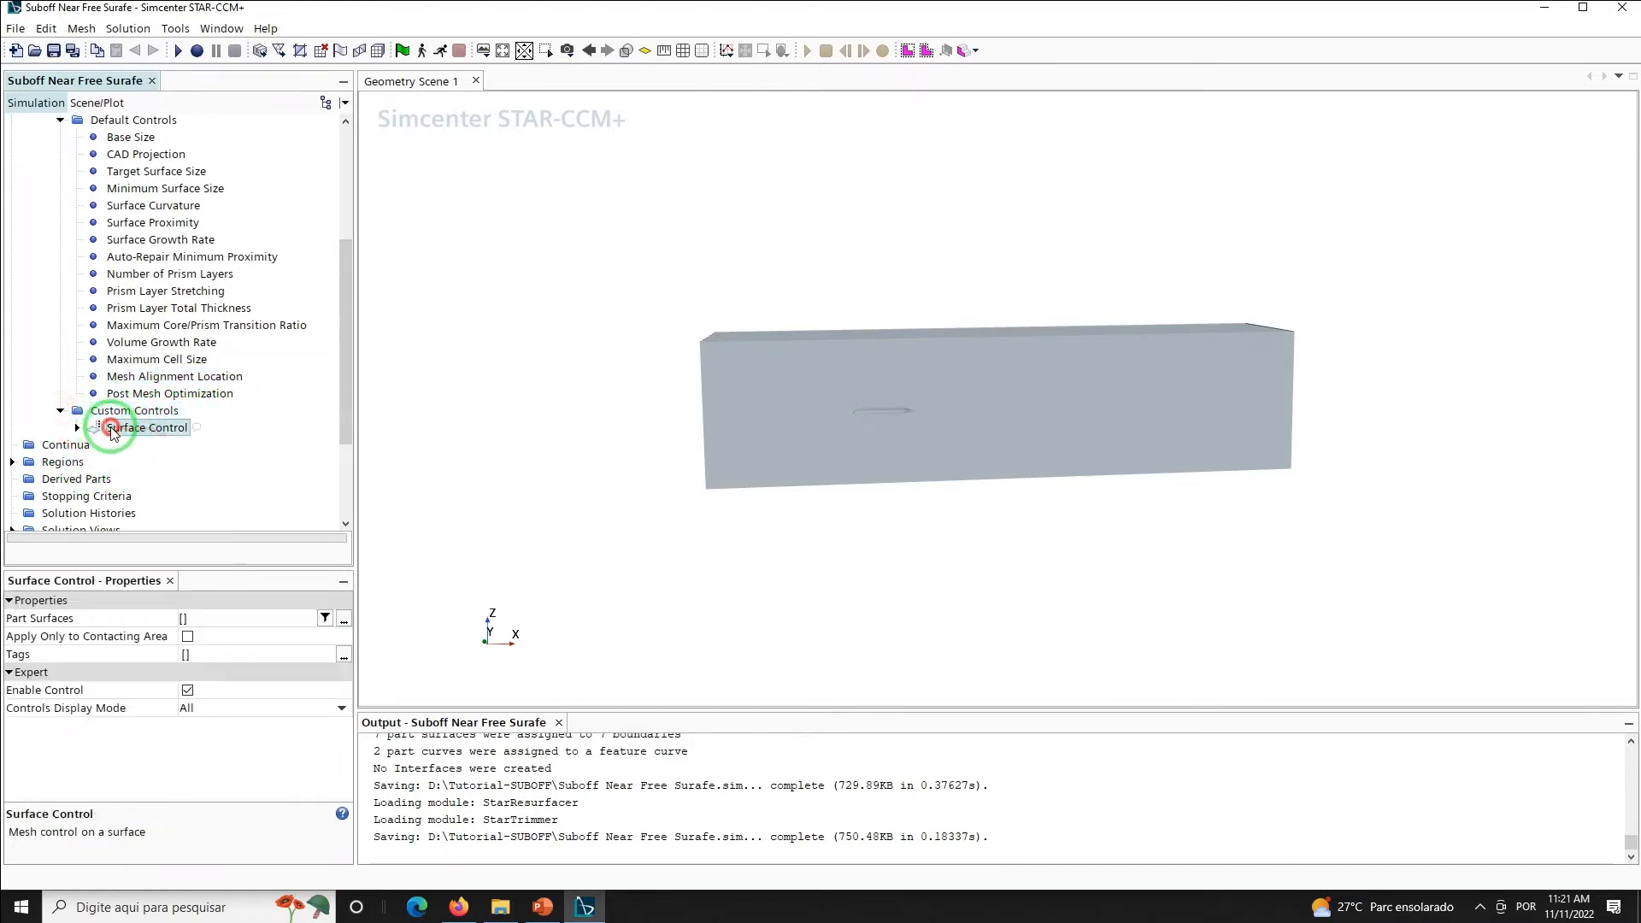
left_click(203, 620)
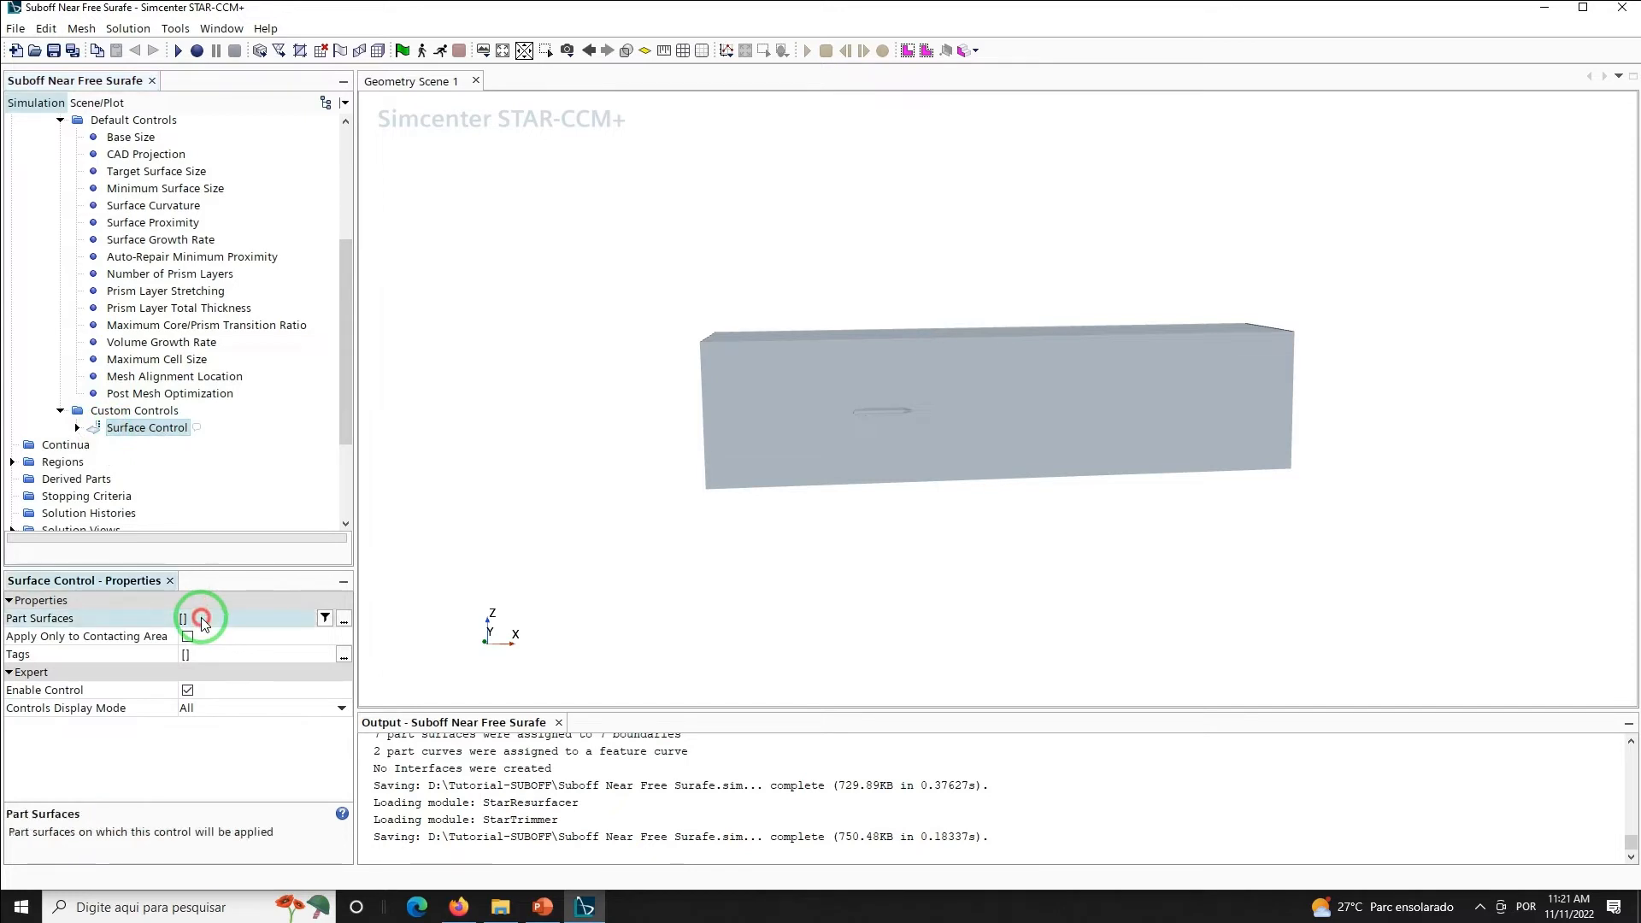
left_click(226, 724)
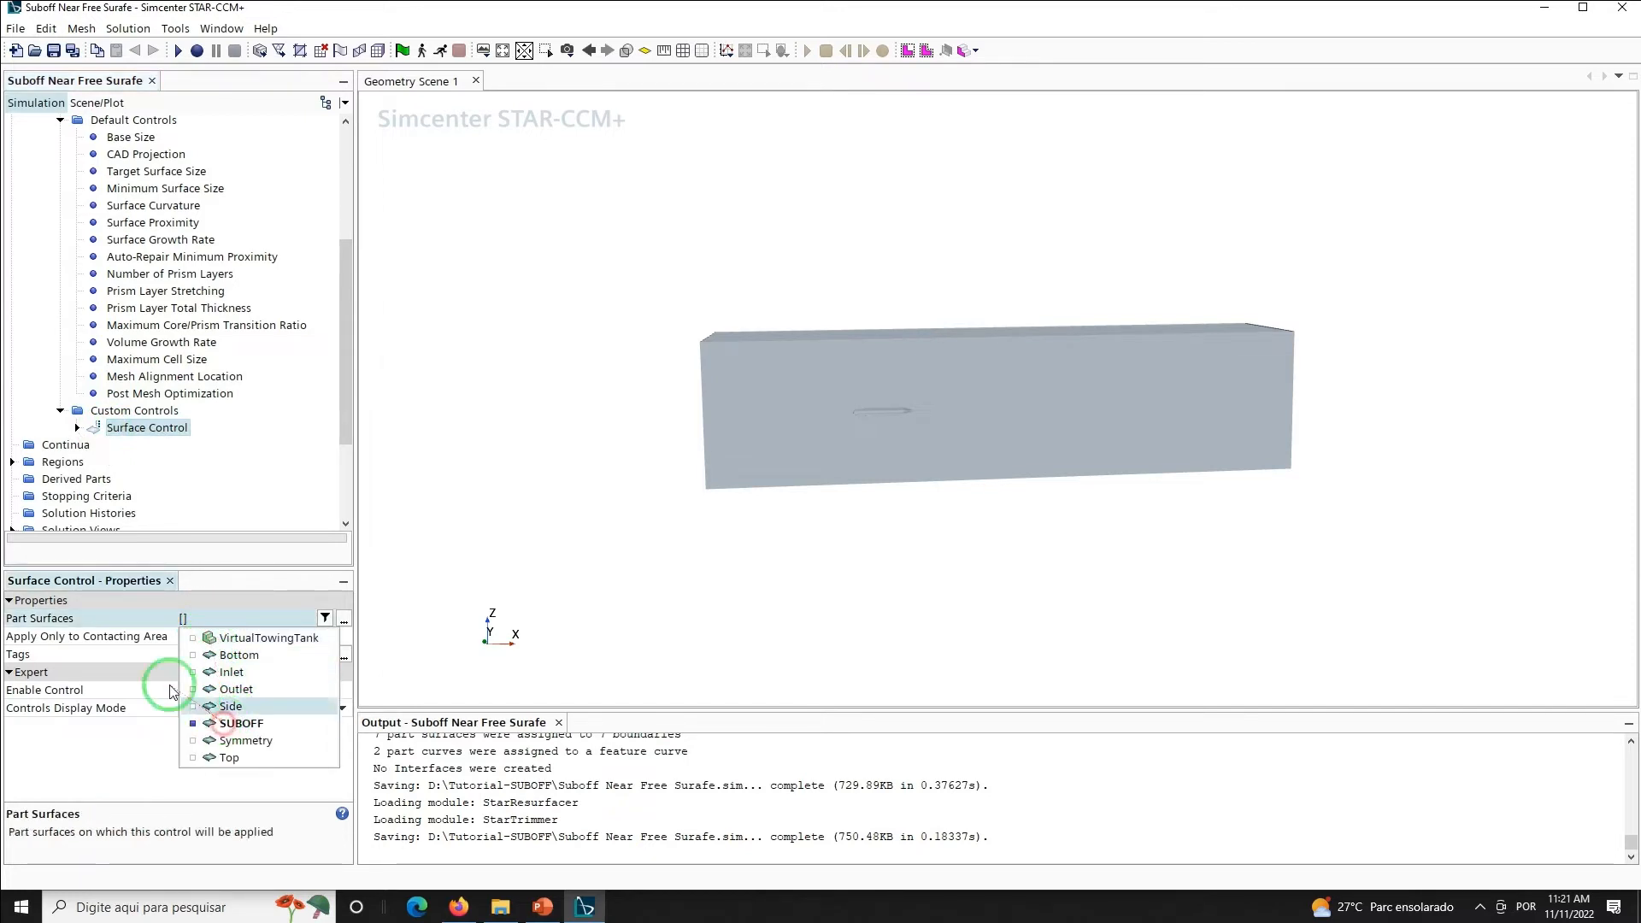
left_click(81, 435)
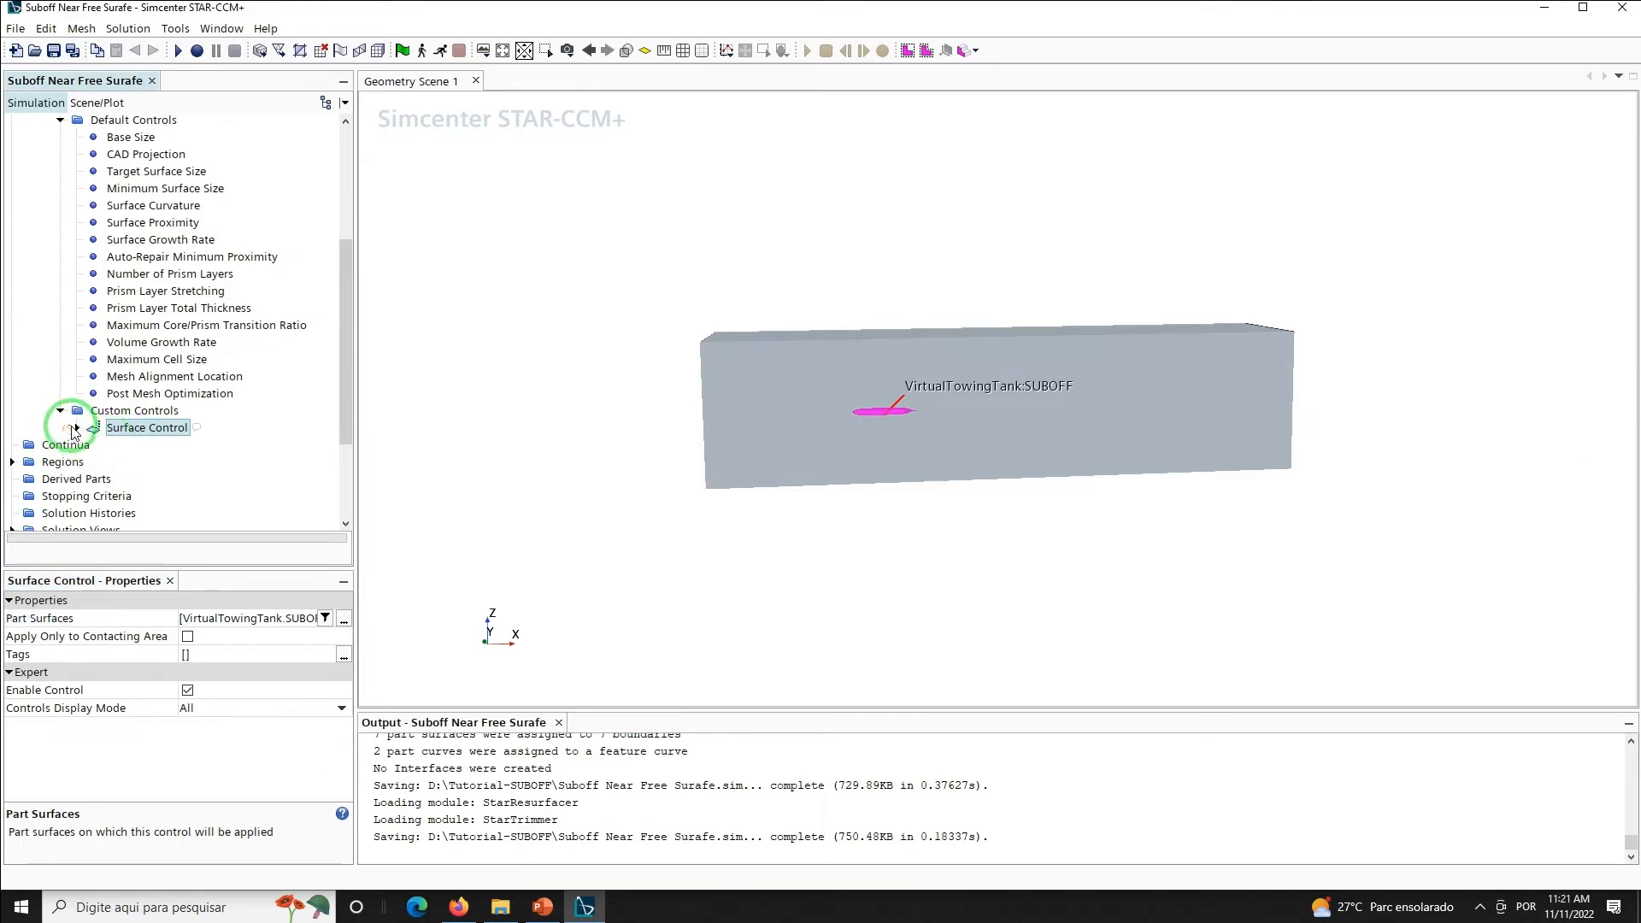
Switch the SUBOFF surface control's Target Surface Size and Minimum Surface Size from the parent setting to Custom
left_click(77, 427)
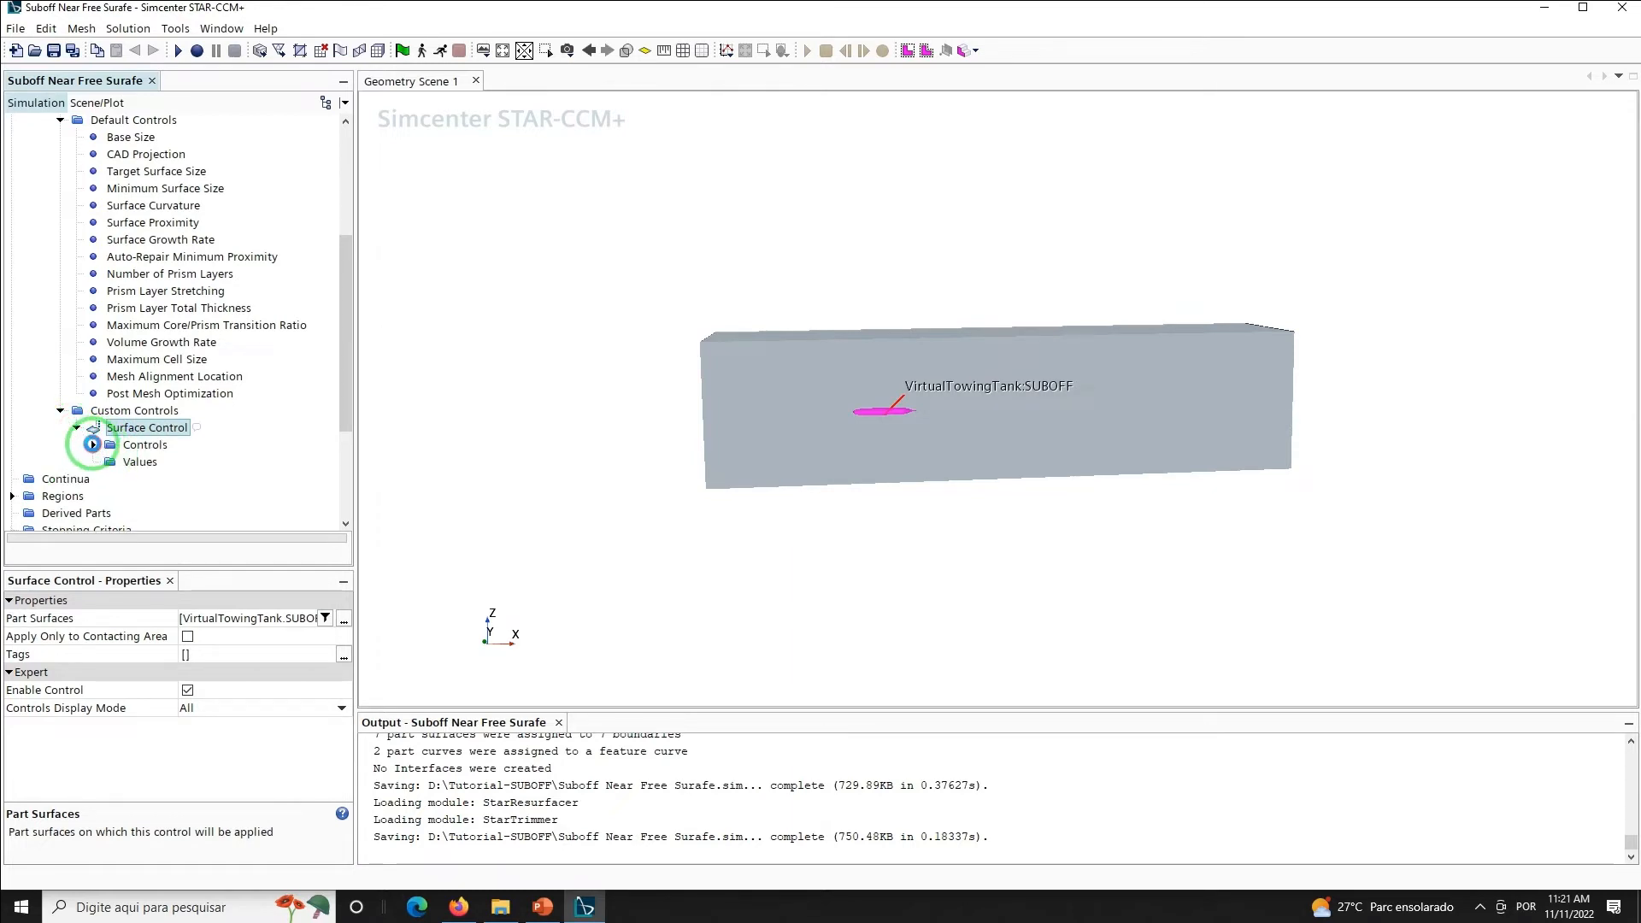
left_click(93, 444)
left_click(165, 336)
left_click(231, 619)
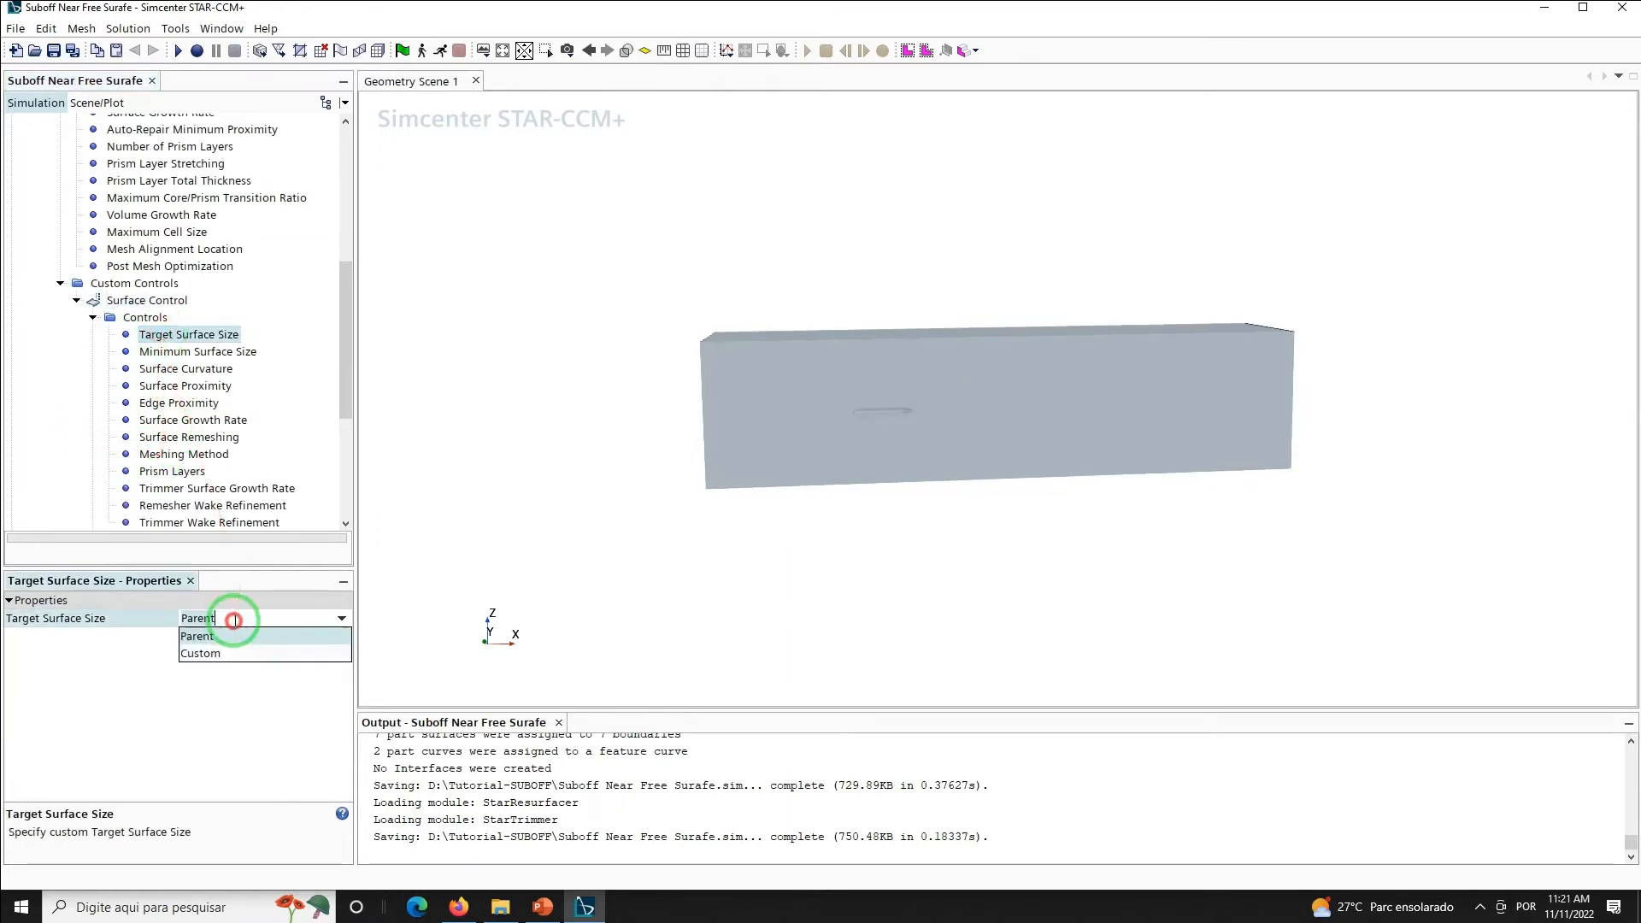
left_click(215, 647)
left_click(197, 351)
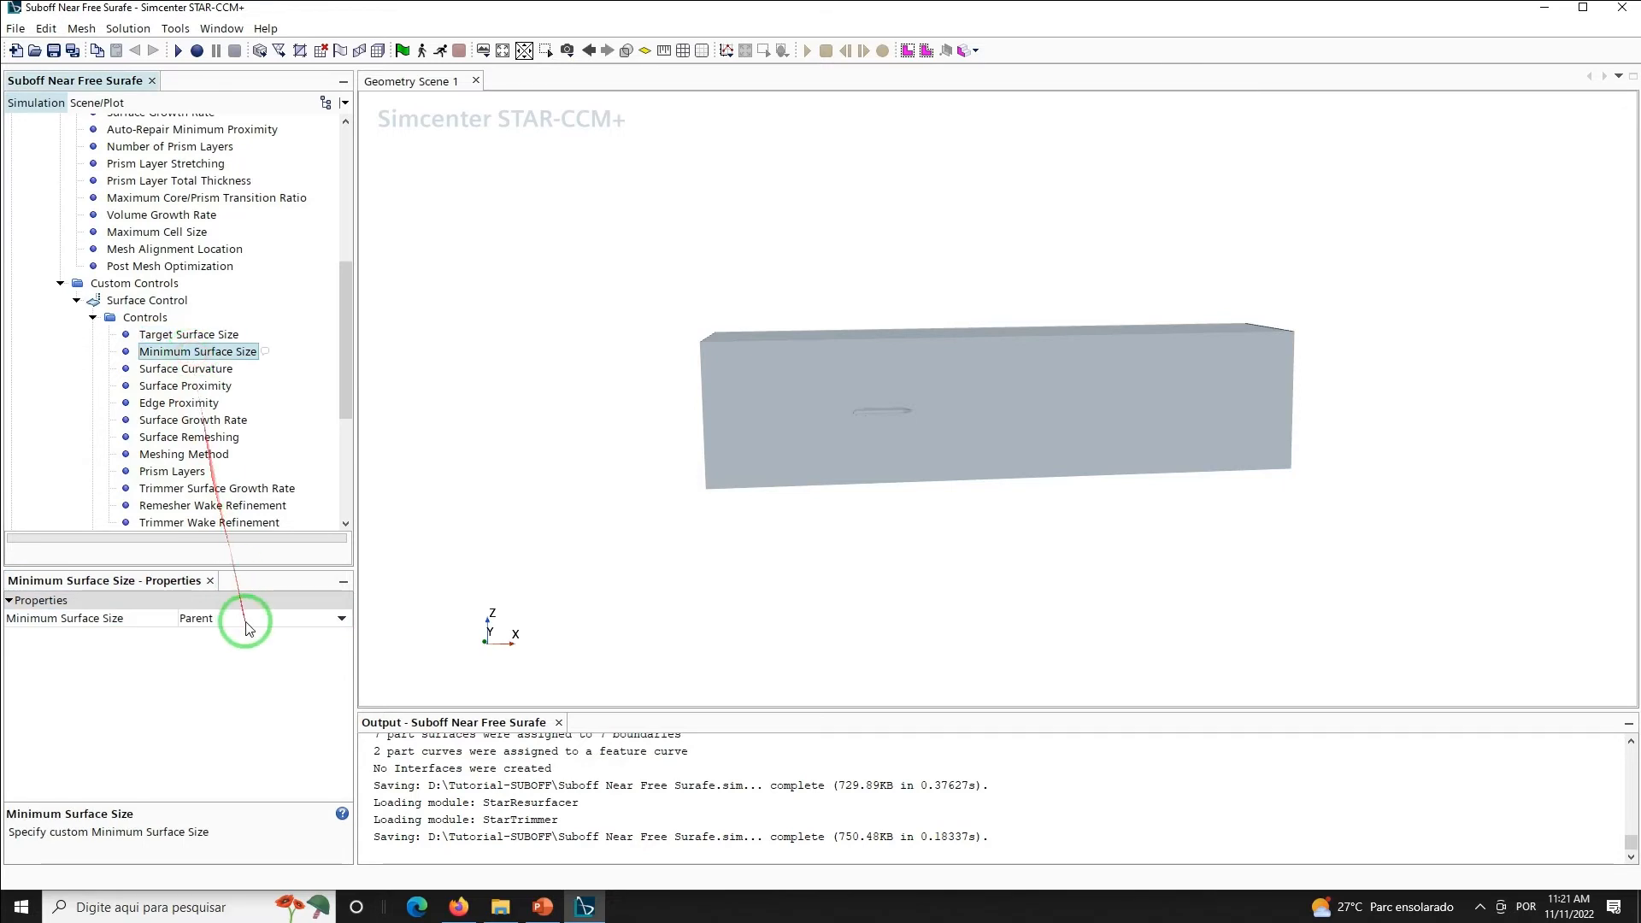
left_click(240, 618)
left_click(228, 653)
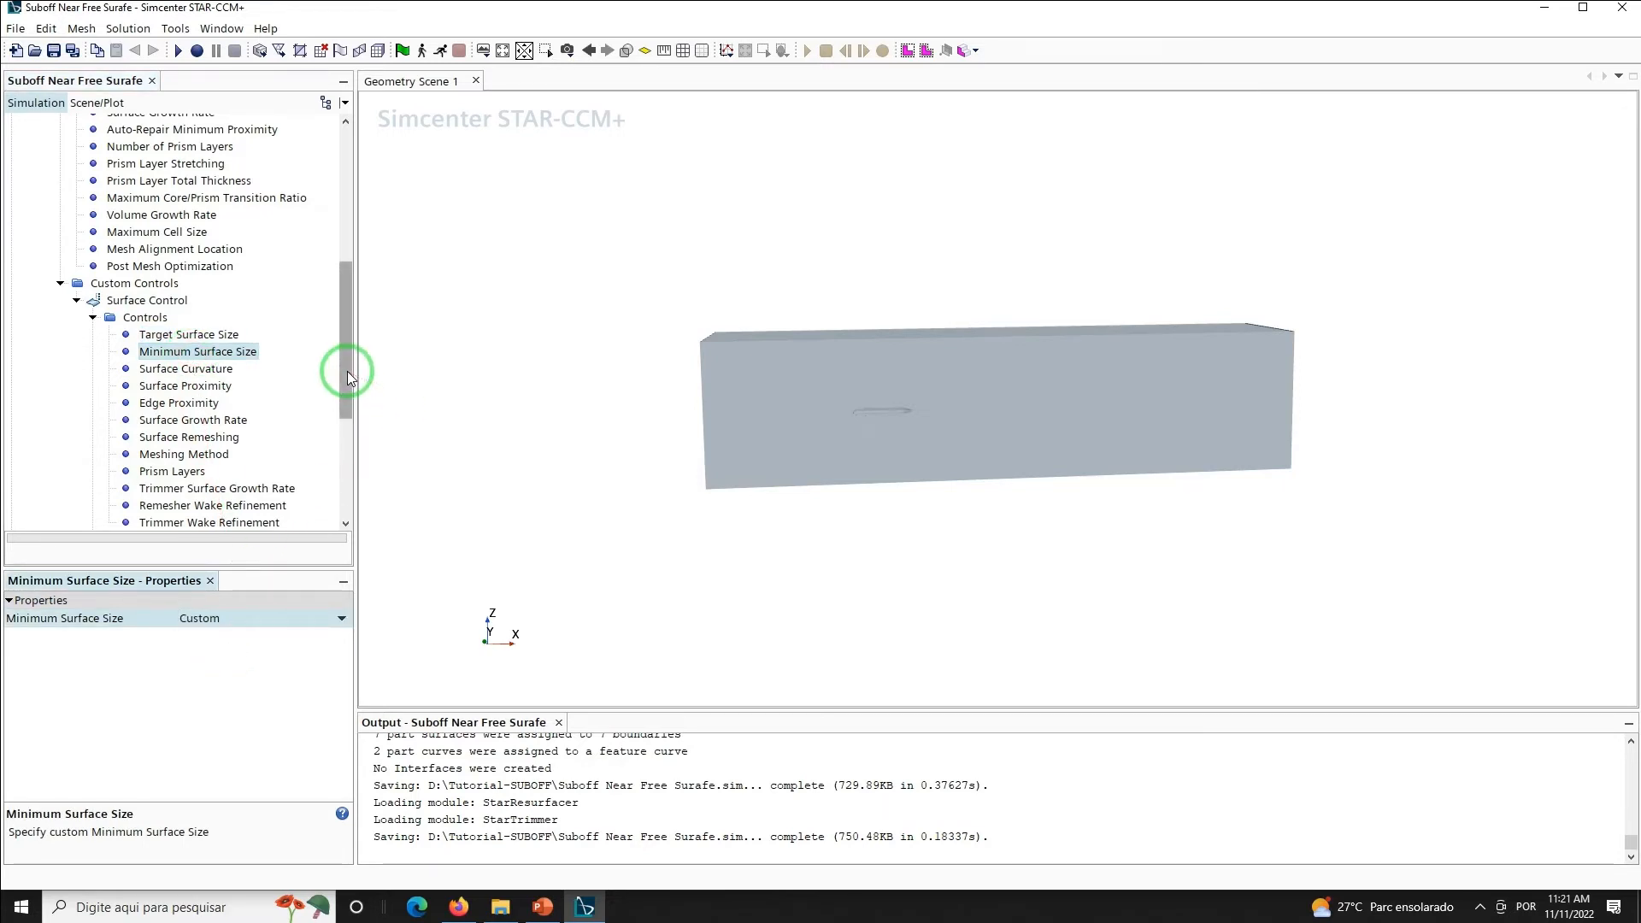
Set the SUBOFF surface control's target and minimum surface sizes to 0.675 percent of base and recheck both values
left_click_drag(347, 371, 351, 408)
left_click(93, 448)
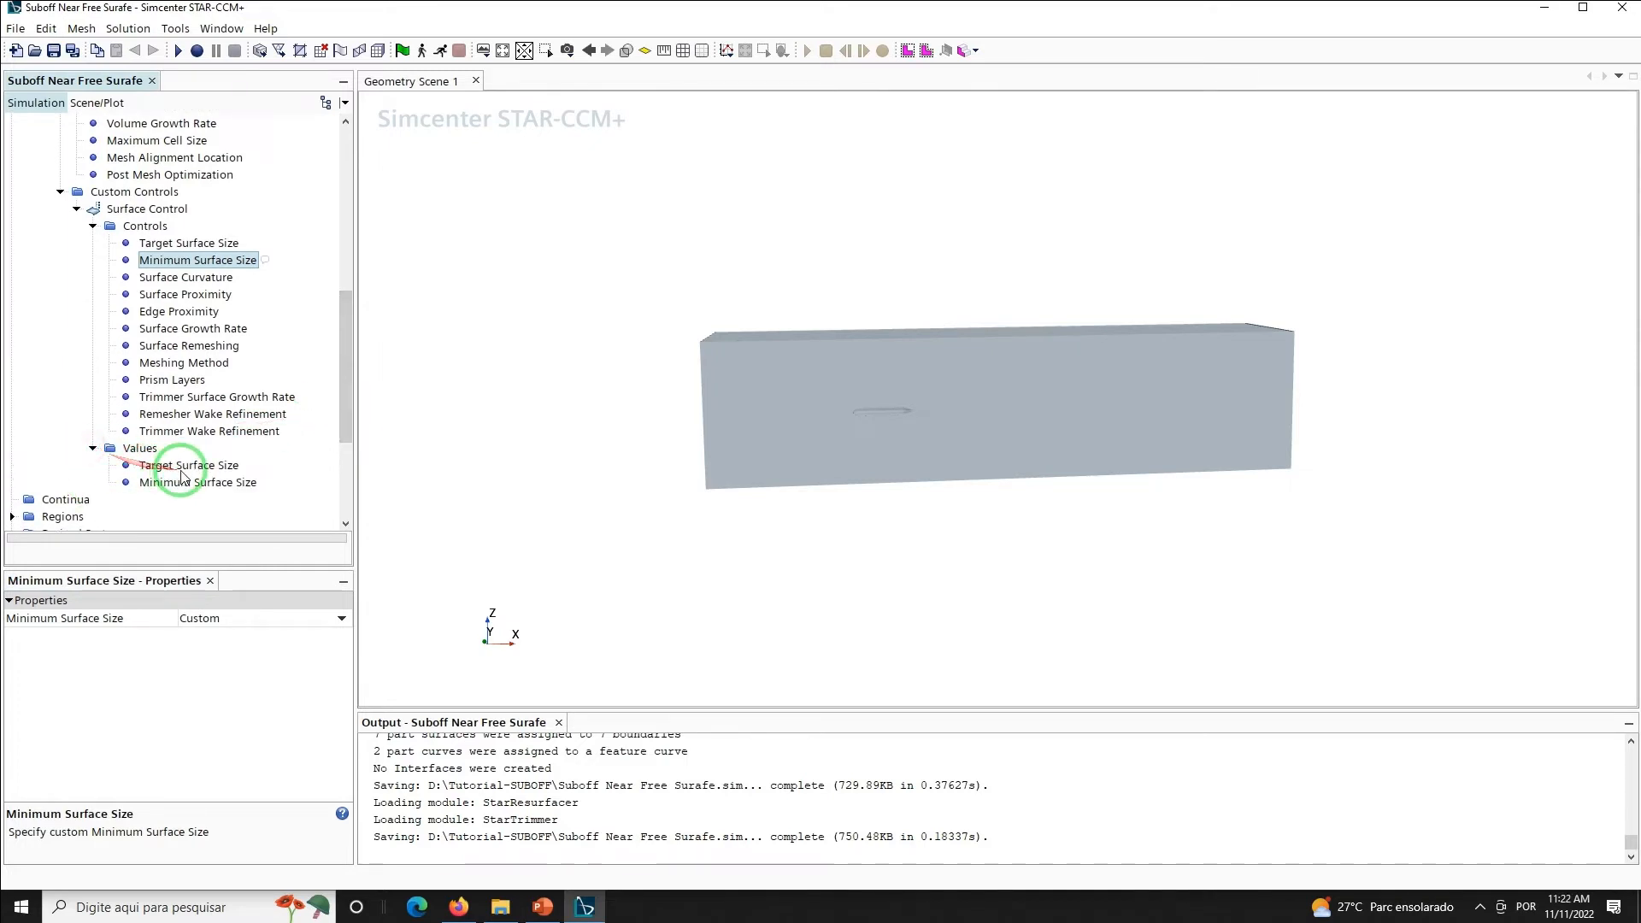
left_click(183, 465)
left_click(205, 641)
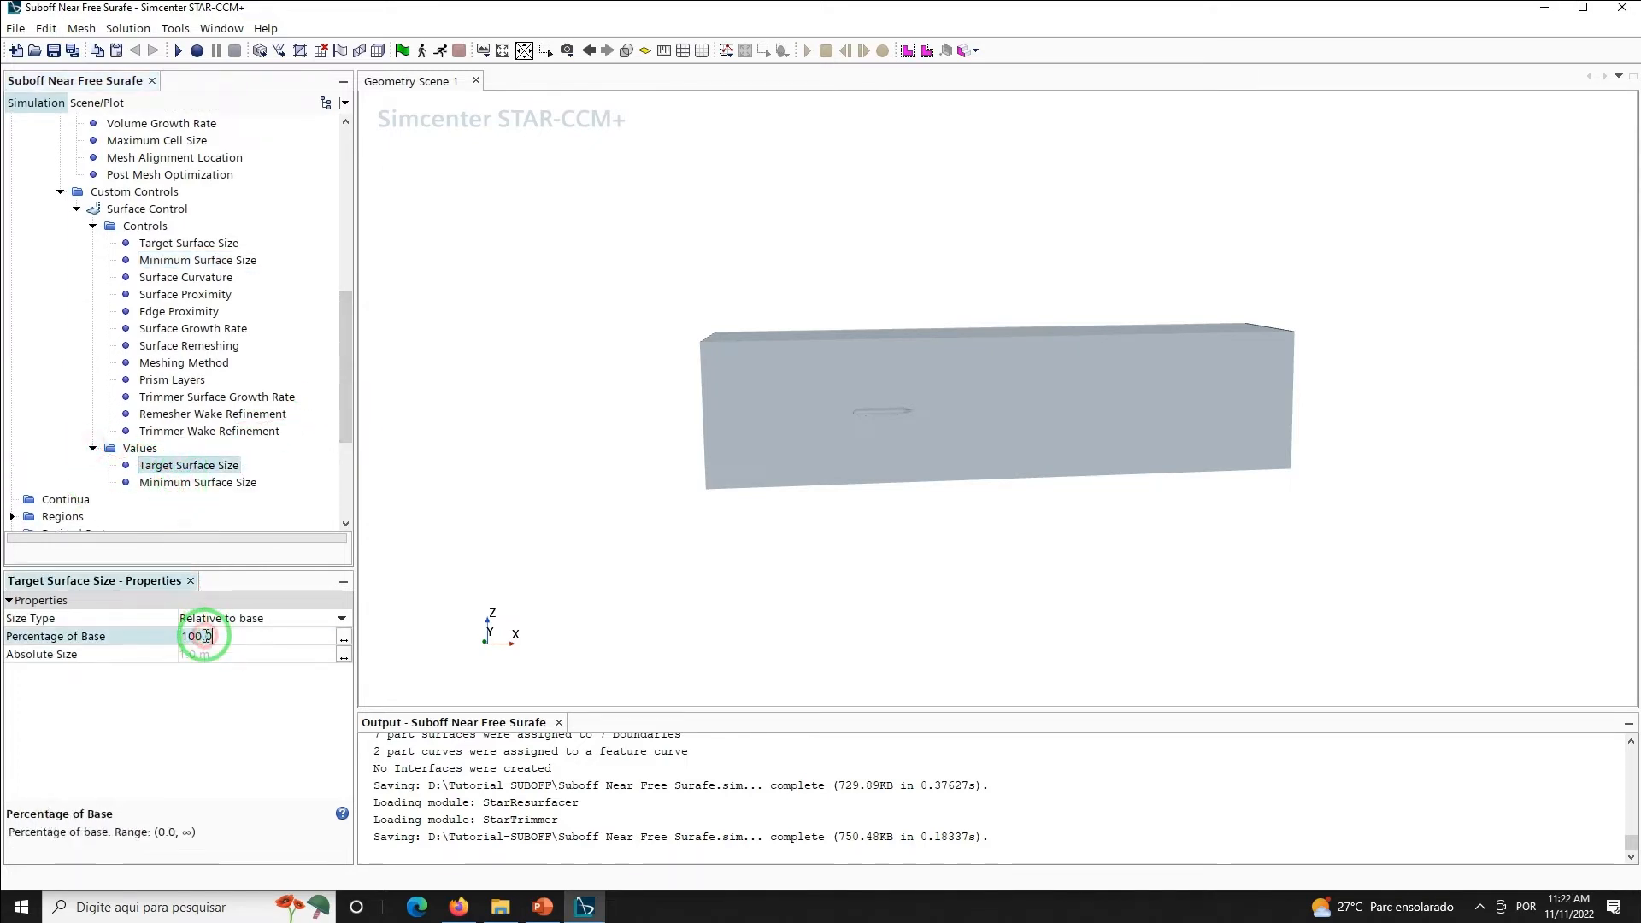
type("0.675")
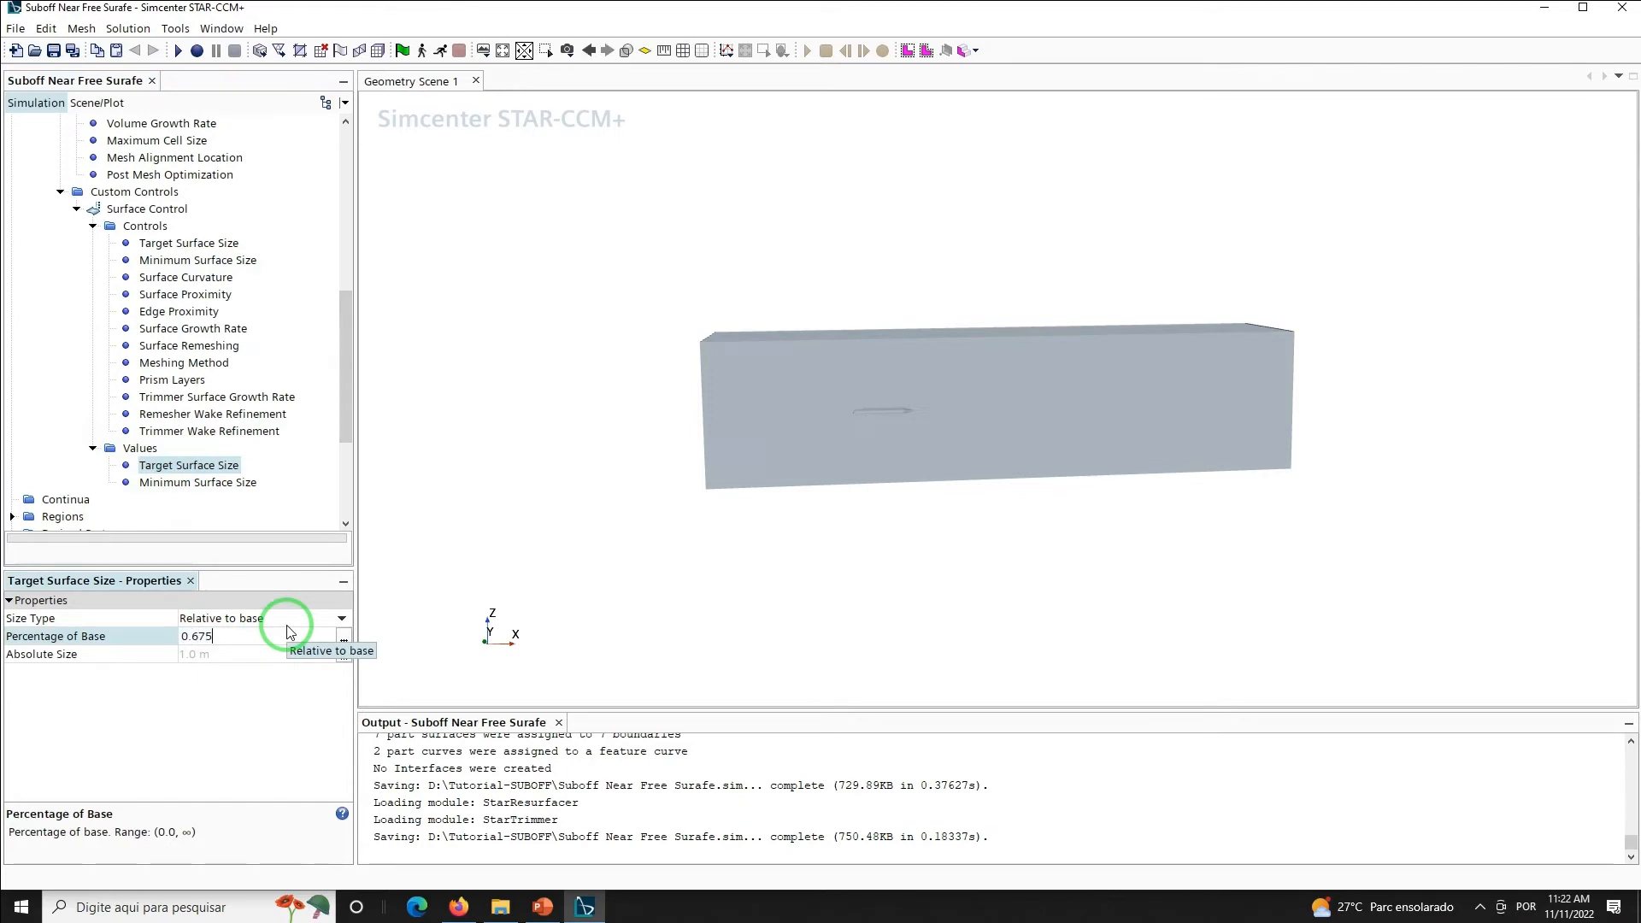
left_click(227, 483)
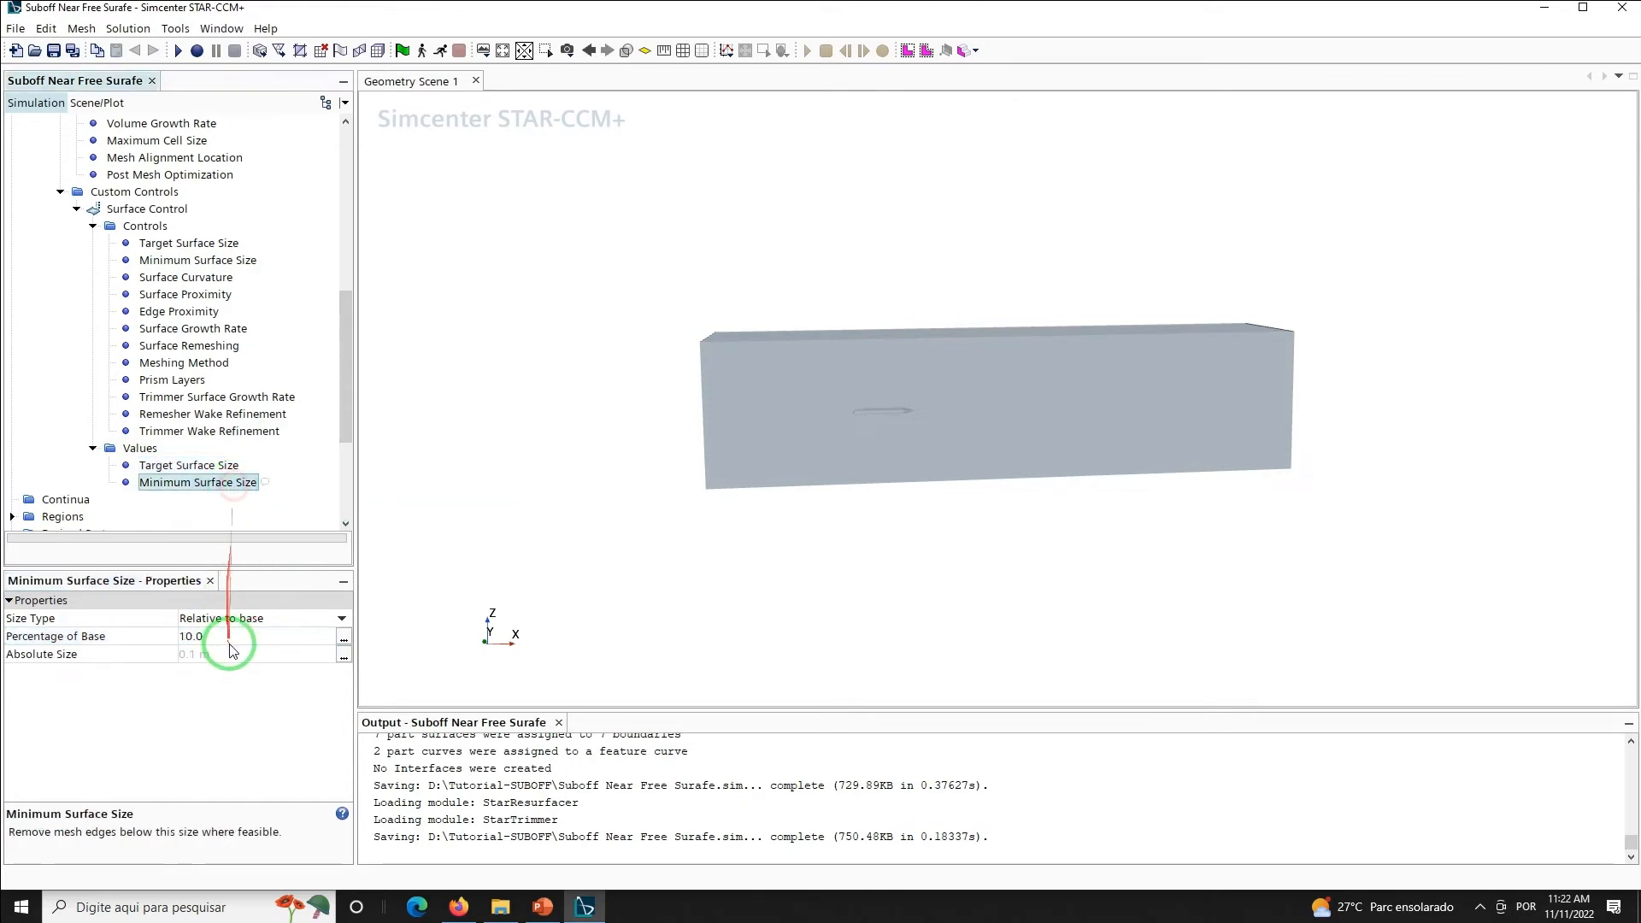
left_click(230, 637)
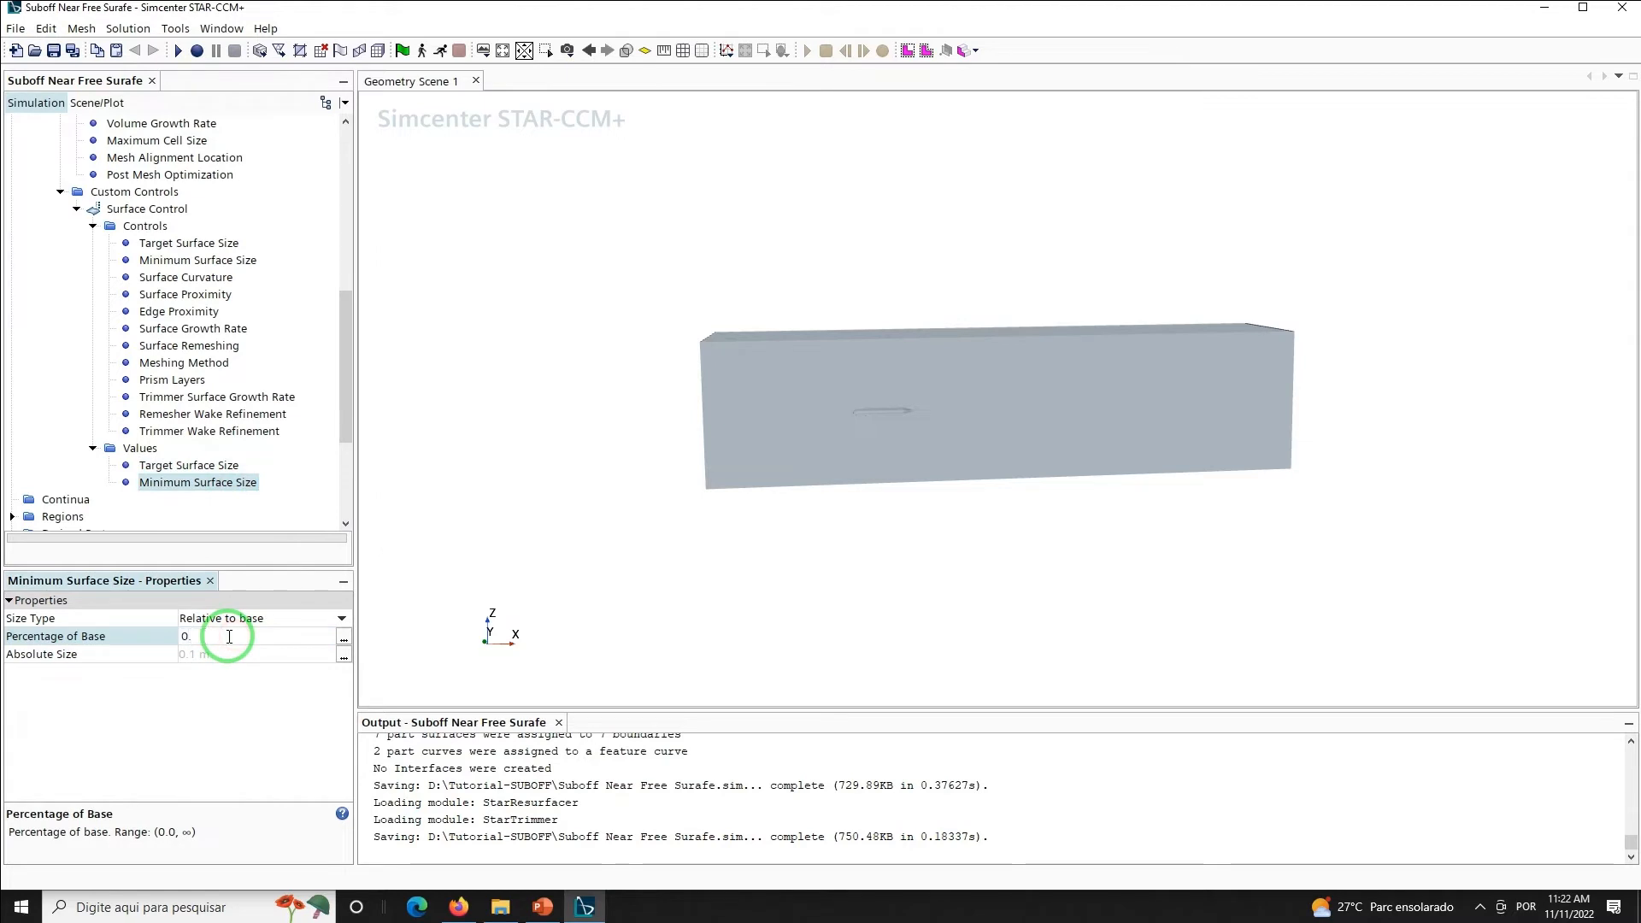
key("Return")
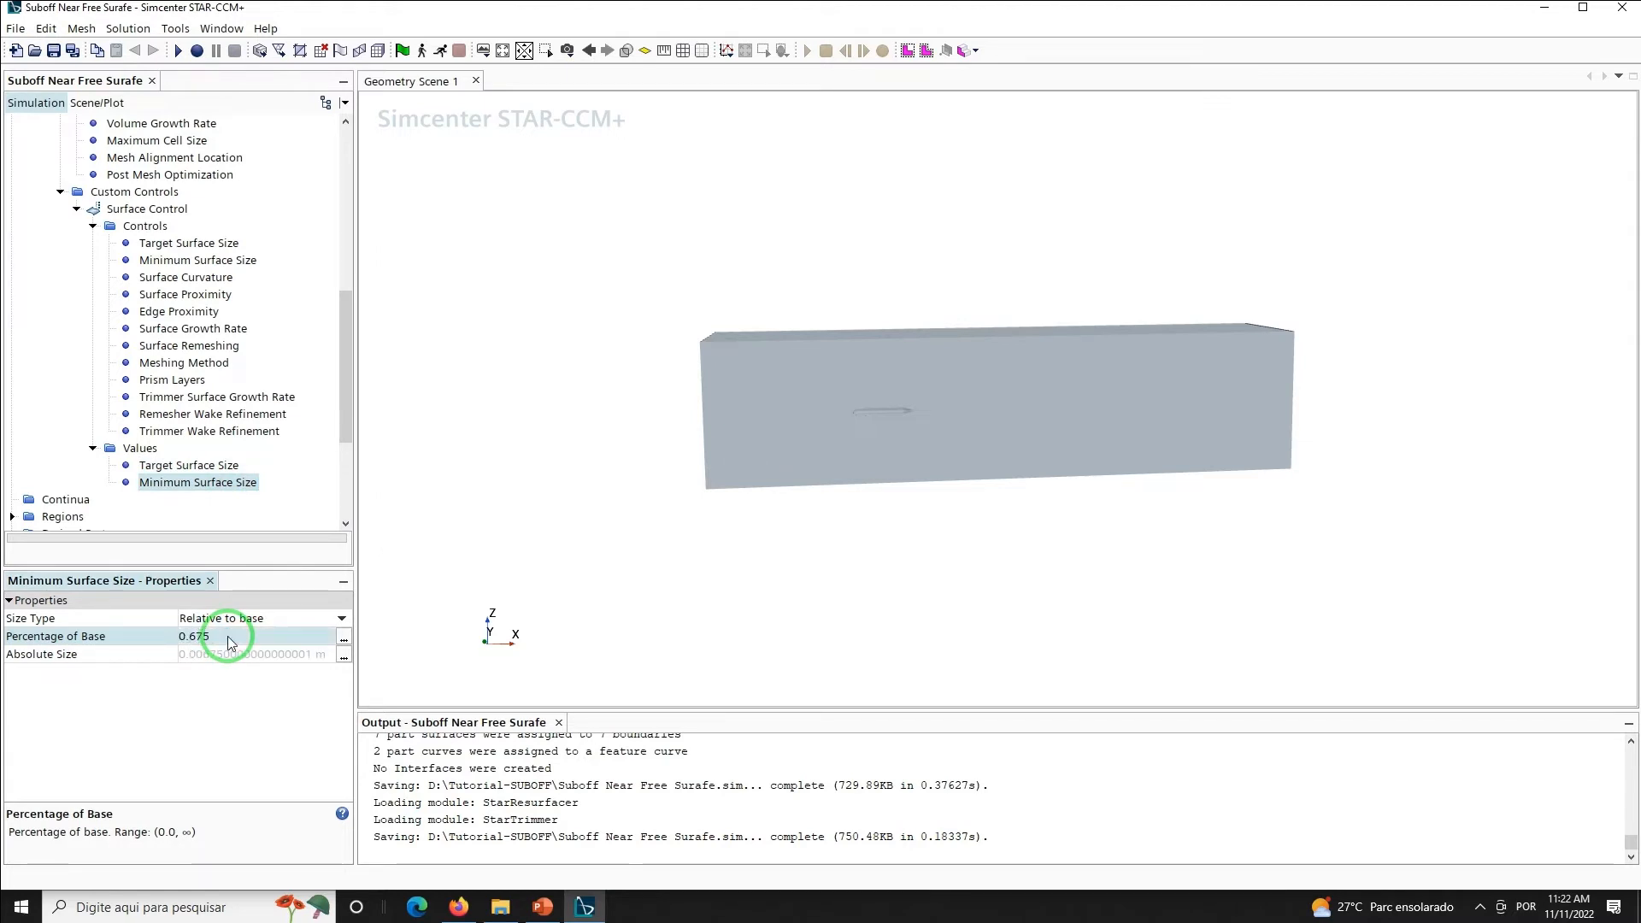
left_click(190, 466)
left_click(203, 484)
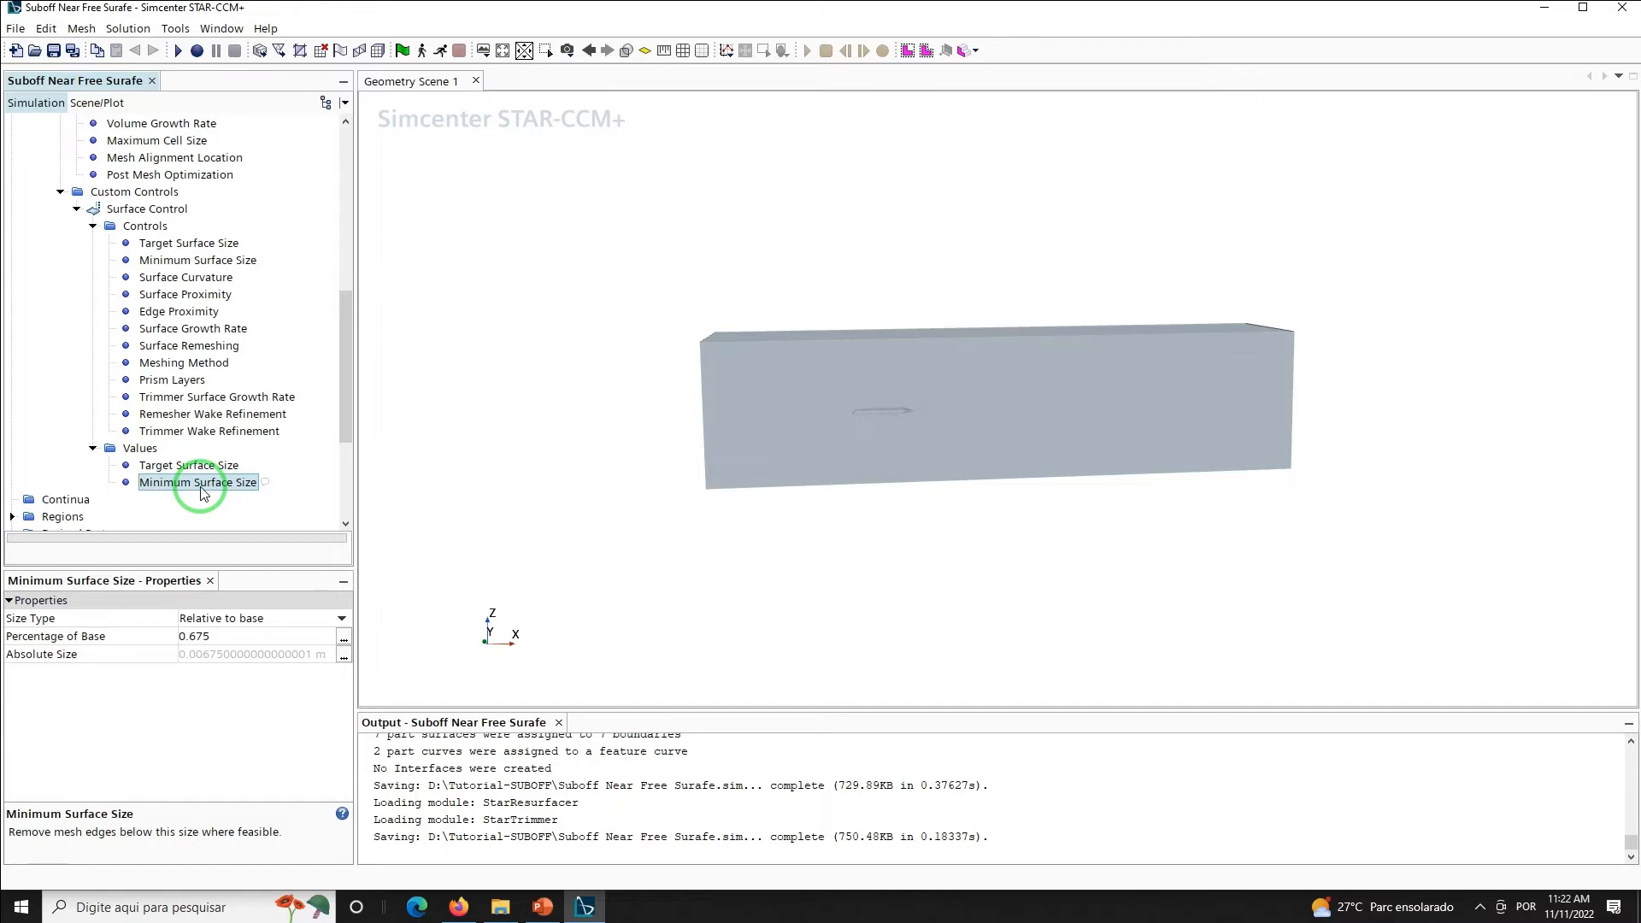
Add a second surface control to the custom controls and collapse the first one in the simulation tree
right_click(156, 193)
mouse_move(218, 201)
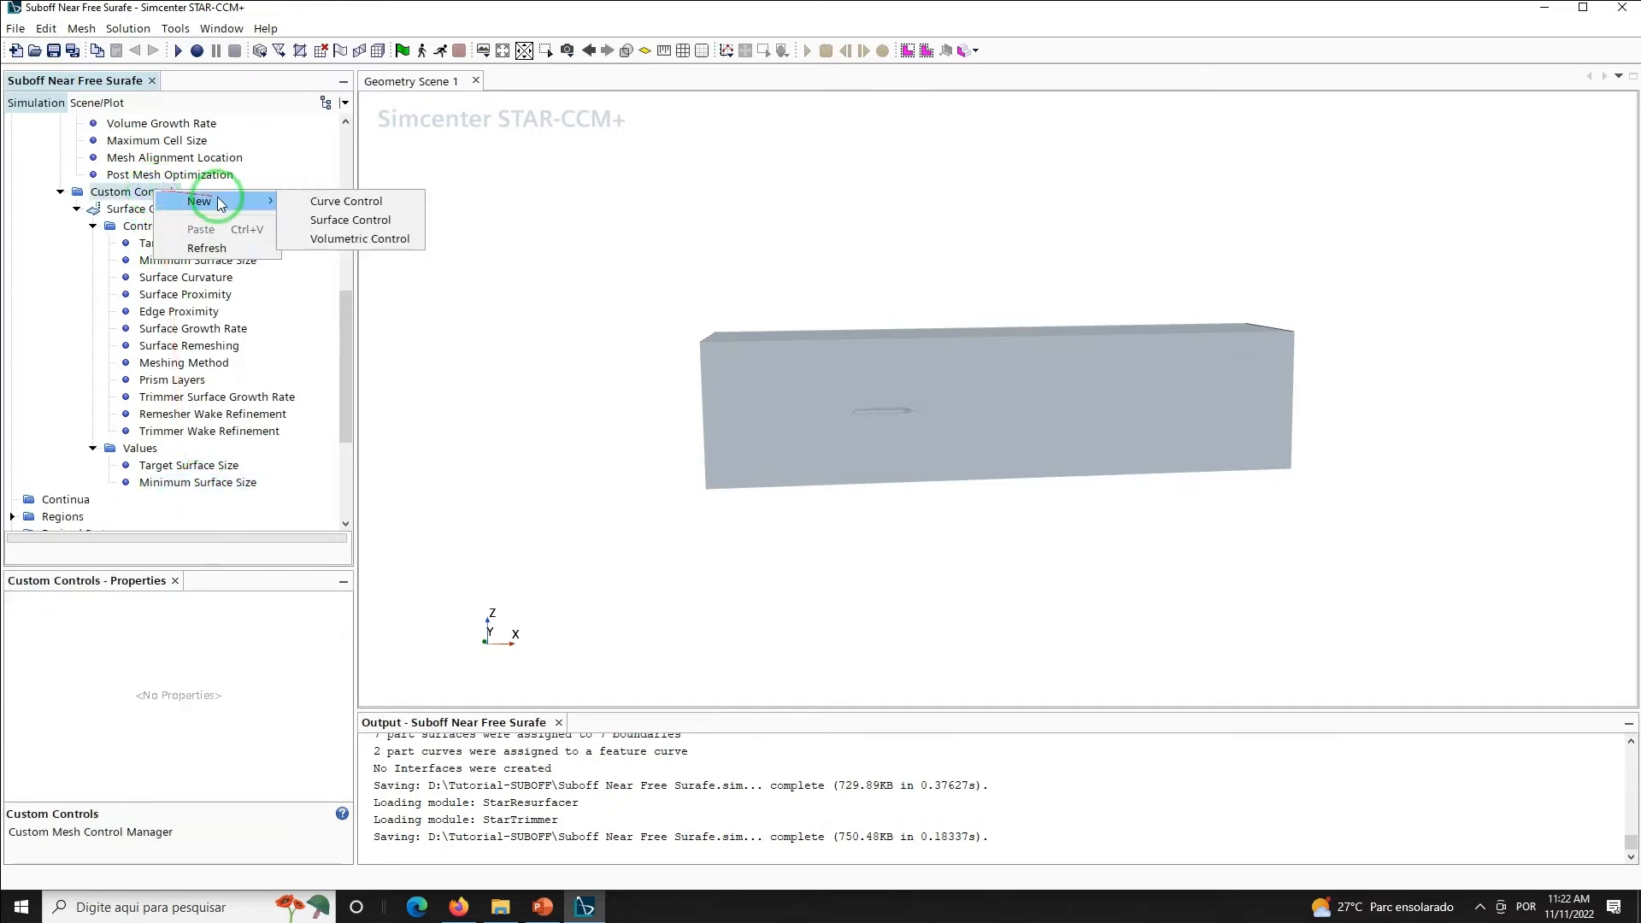
left_click(338, 218)
scroll(341, 367, "down", 2)
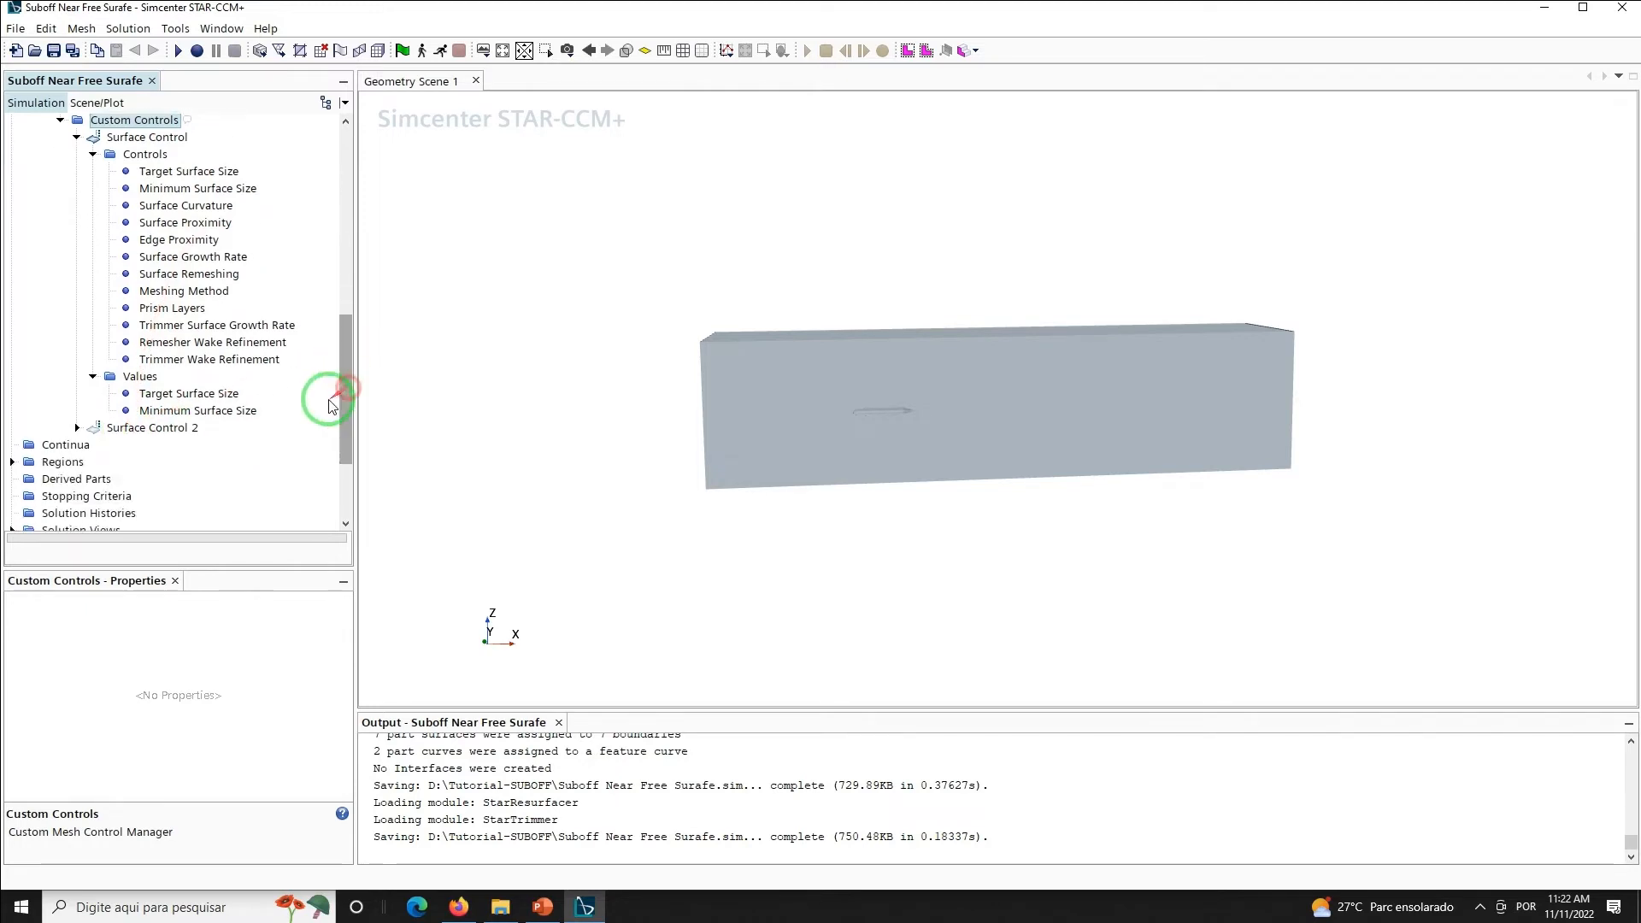
left_click(76, 137)
Assign the Bottom, Inlet, Outlet, Side, Symmetry and Top part surfaces to the second surface control, leaving out SUBOFF
left_click(136, 283)
left_click(213, 622)
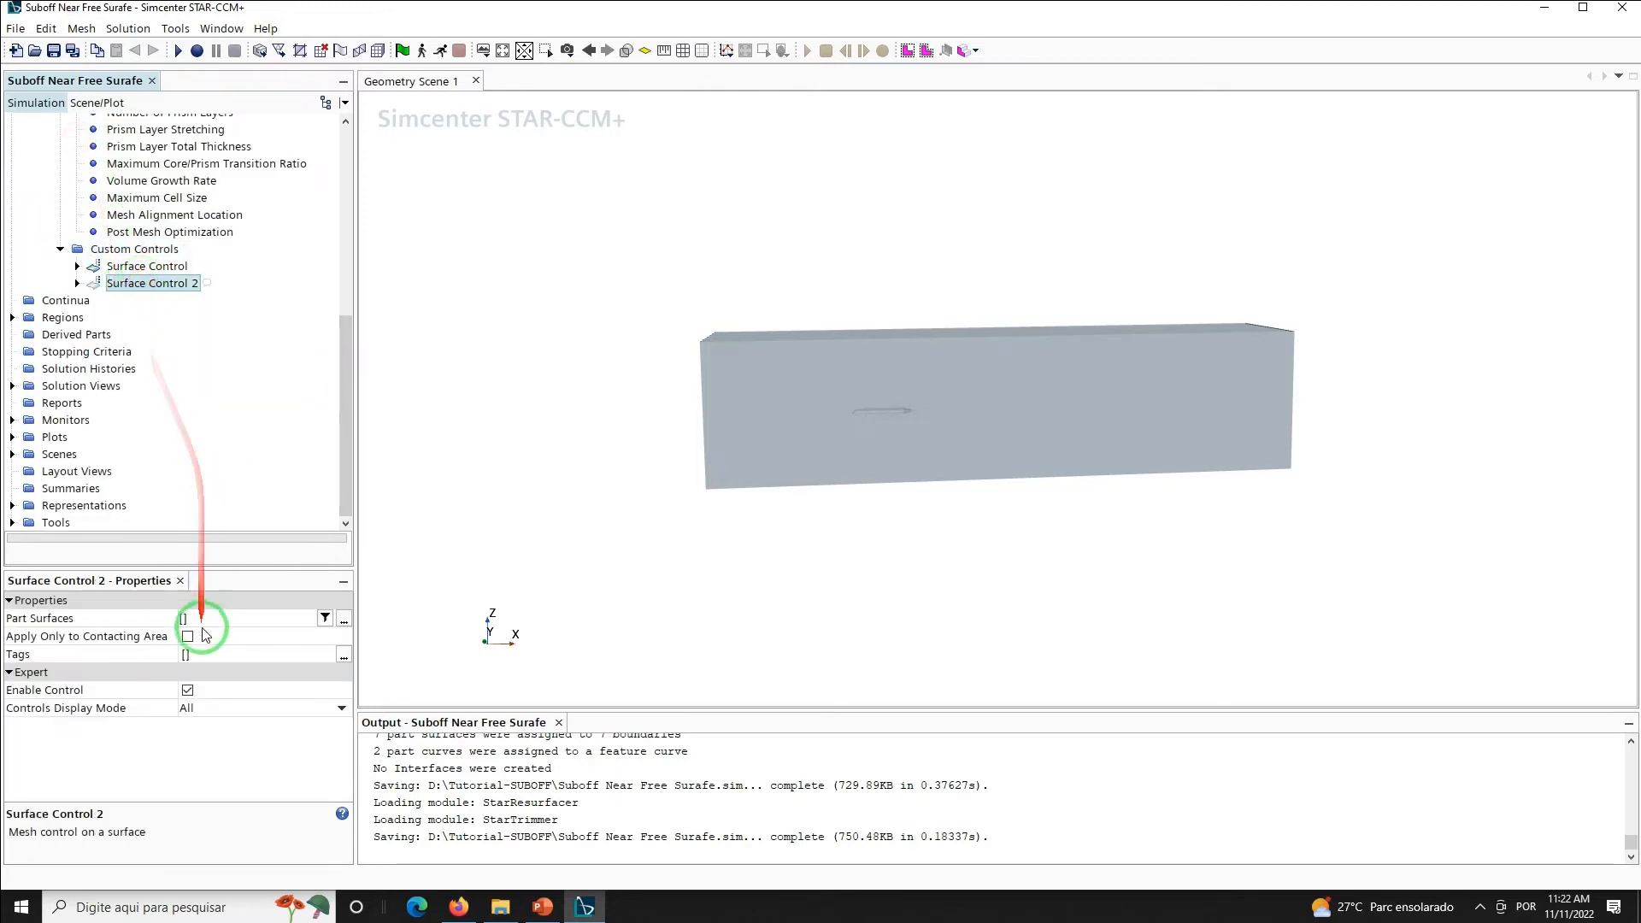
left_click(215, 655)
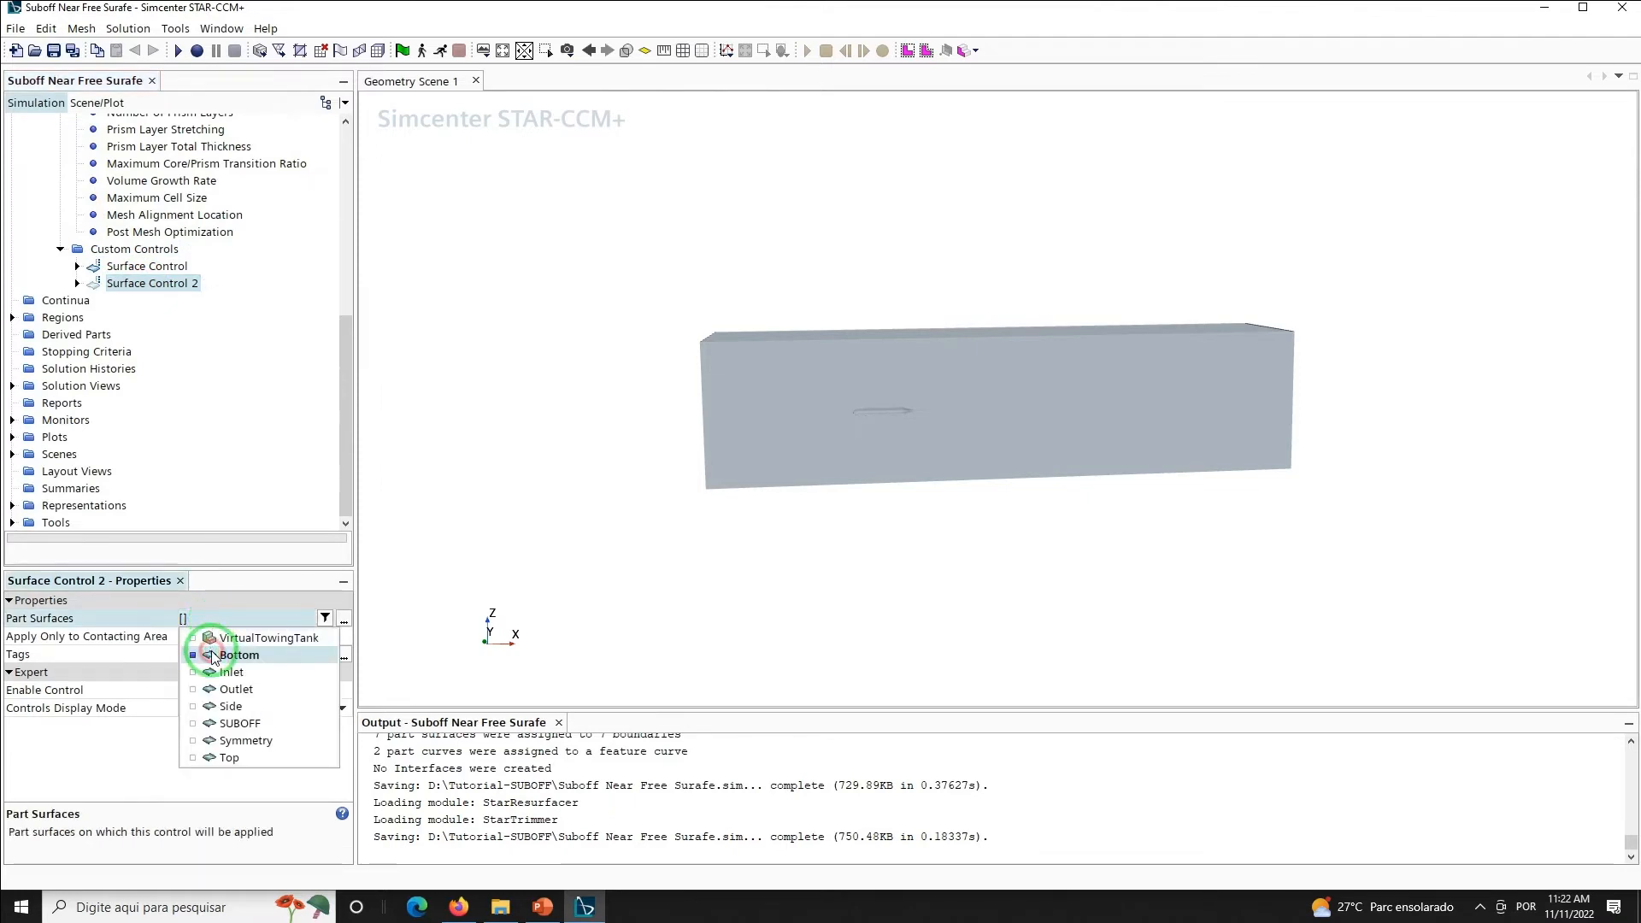
left_click(216, 673)
left_click(215, 690)
left_click(215, 706)
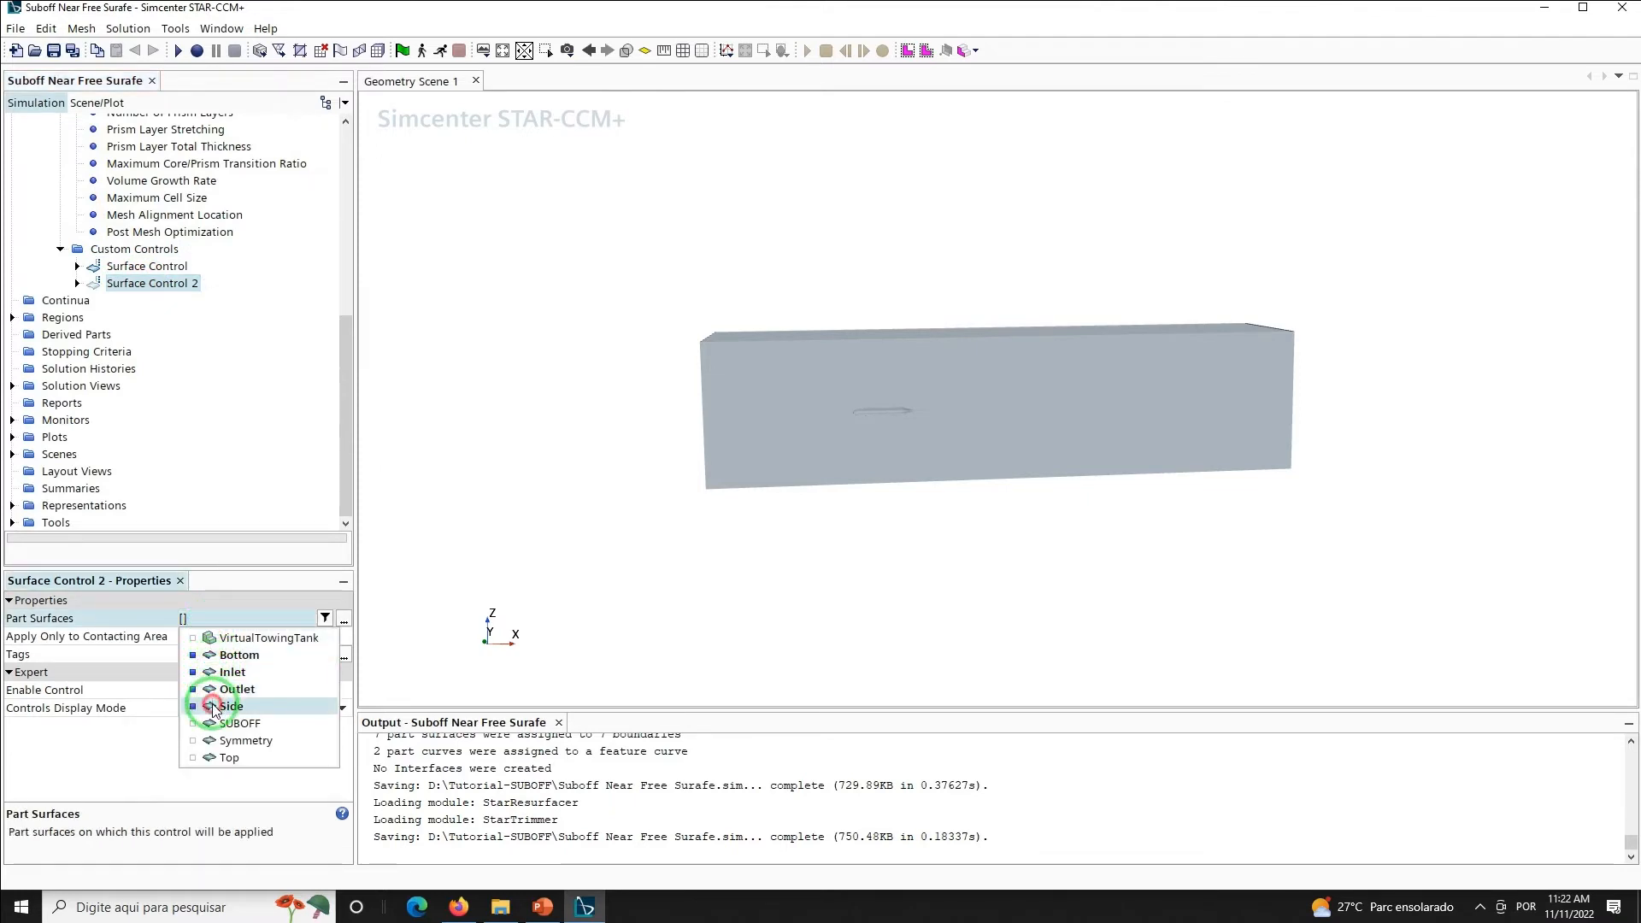
left_click(213, 741)
left_click(213, 758)
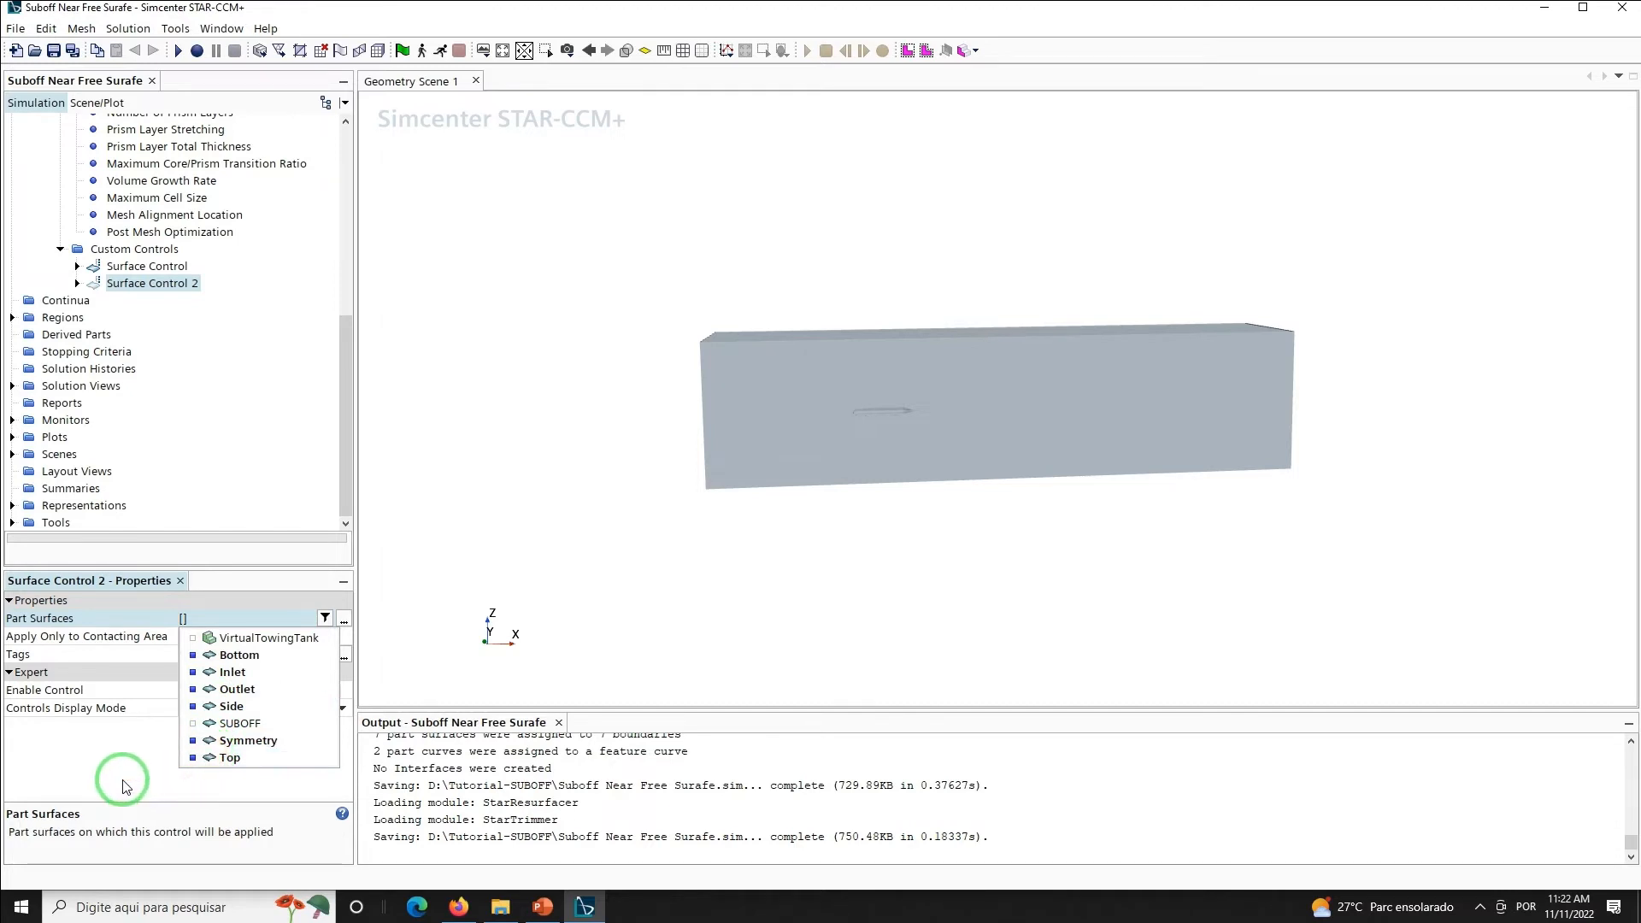
left_click(77, 283)
Switch the Target Surface Size and Minimum Surface Size of the tank boundaries' surface control to Custom
left_click(76, 282)
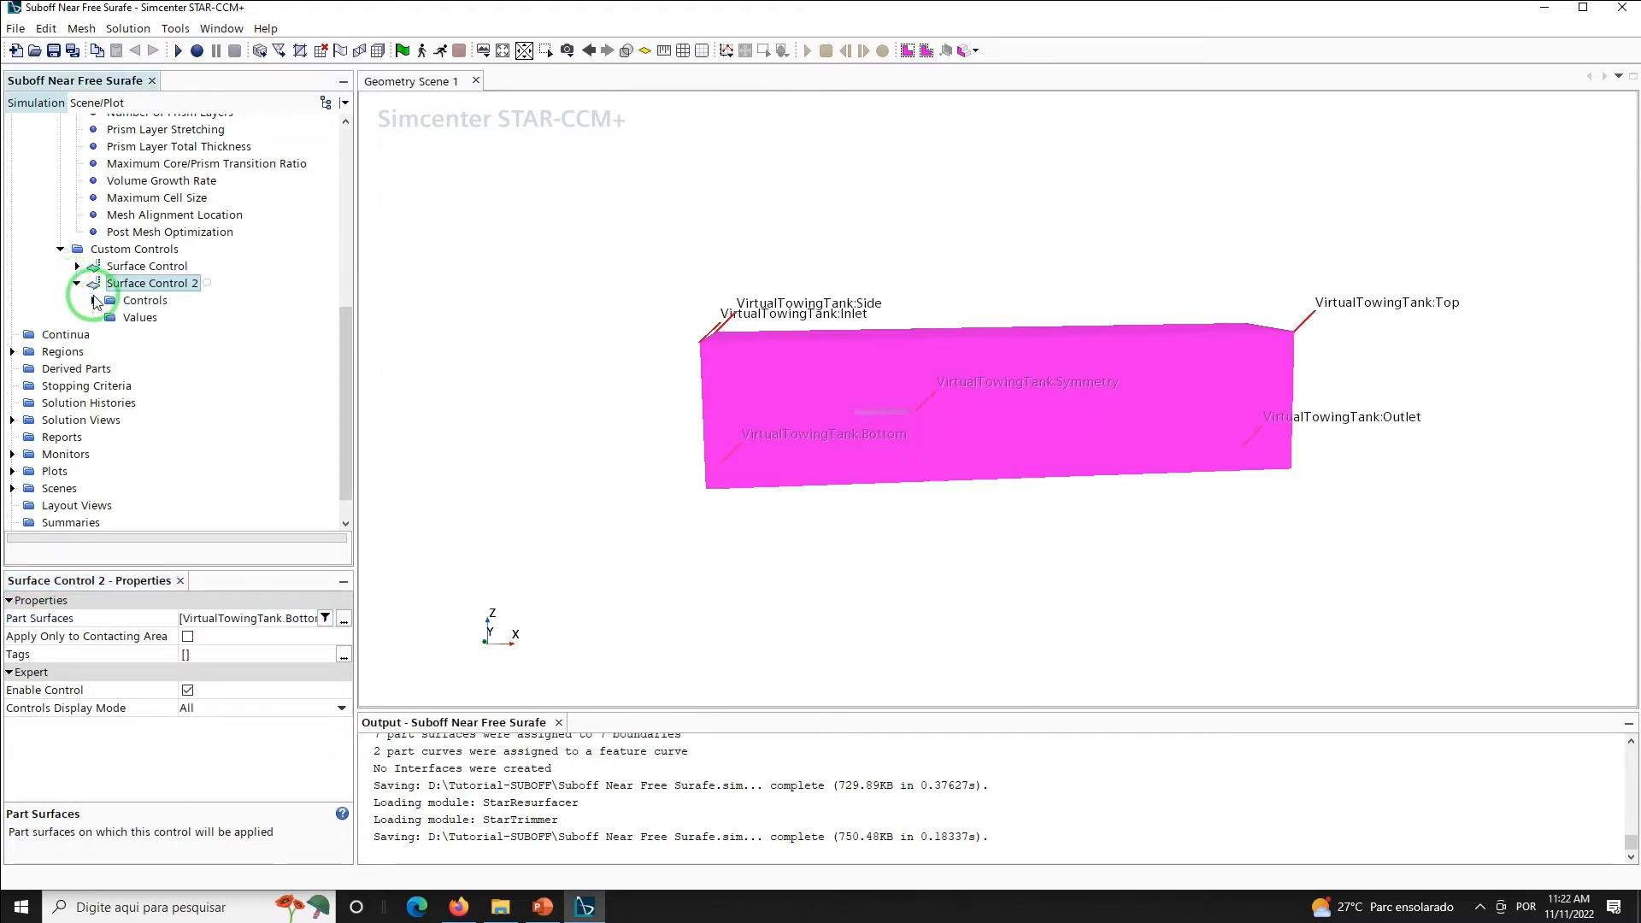
left_click(93, 300)
left_click(188, 317)
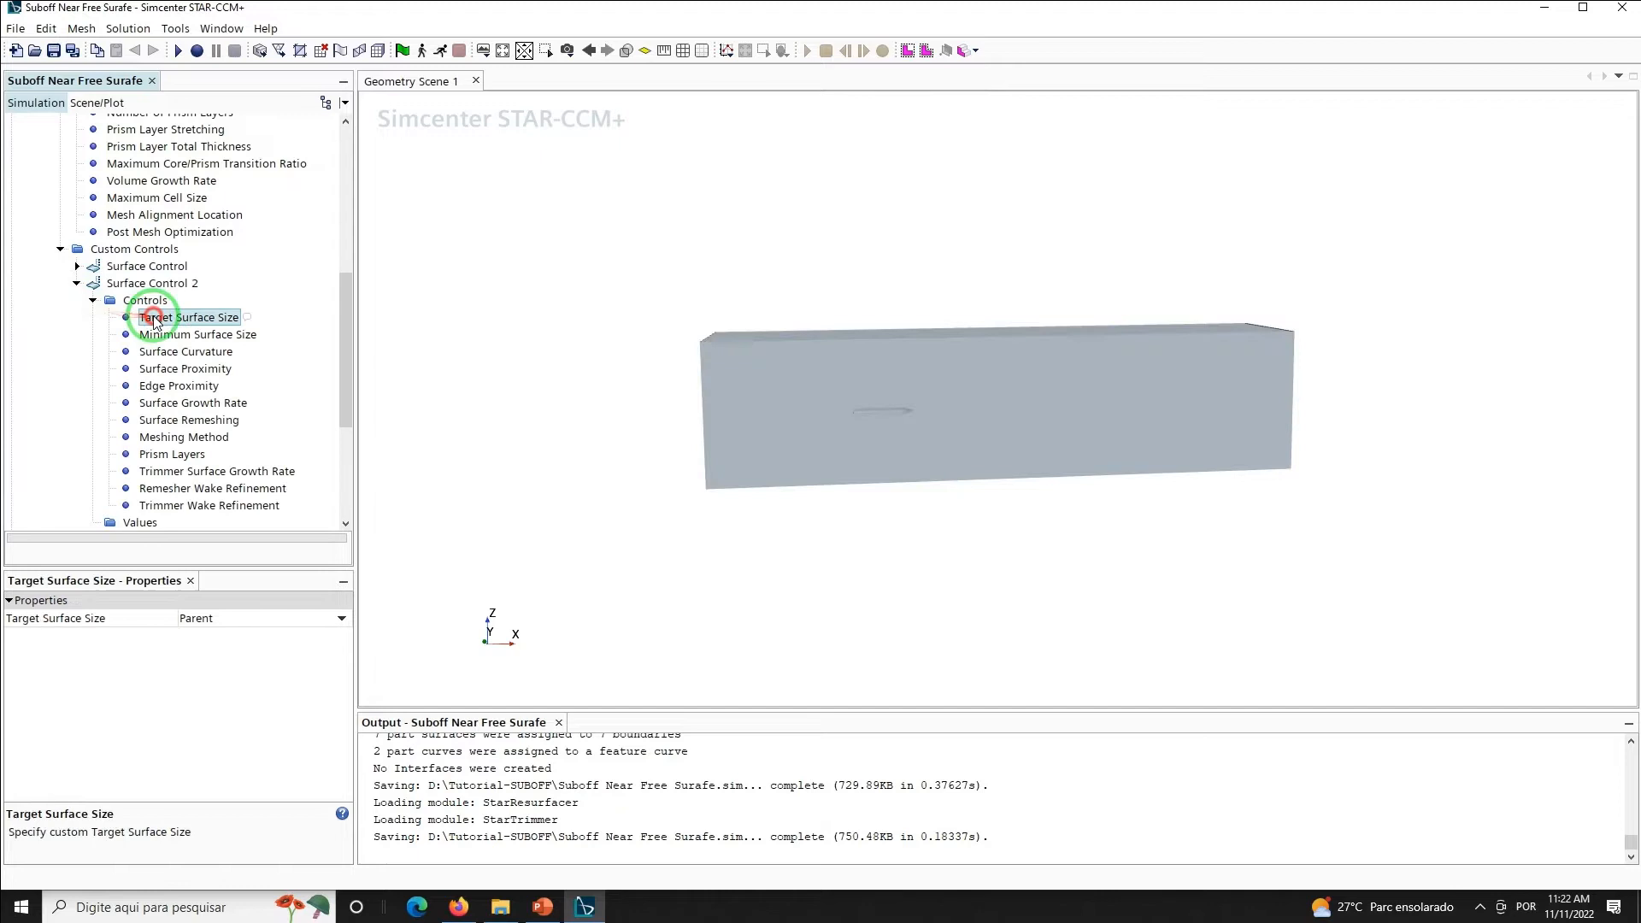
left_click(218, 618)
left_click(200, 653)
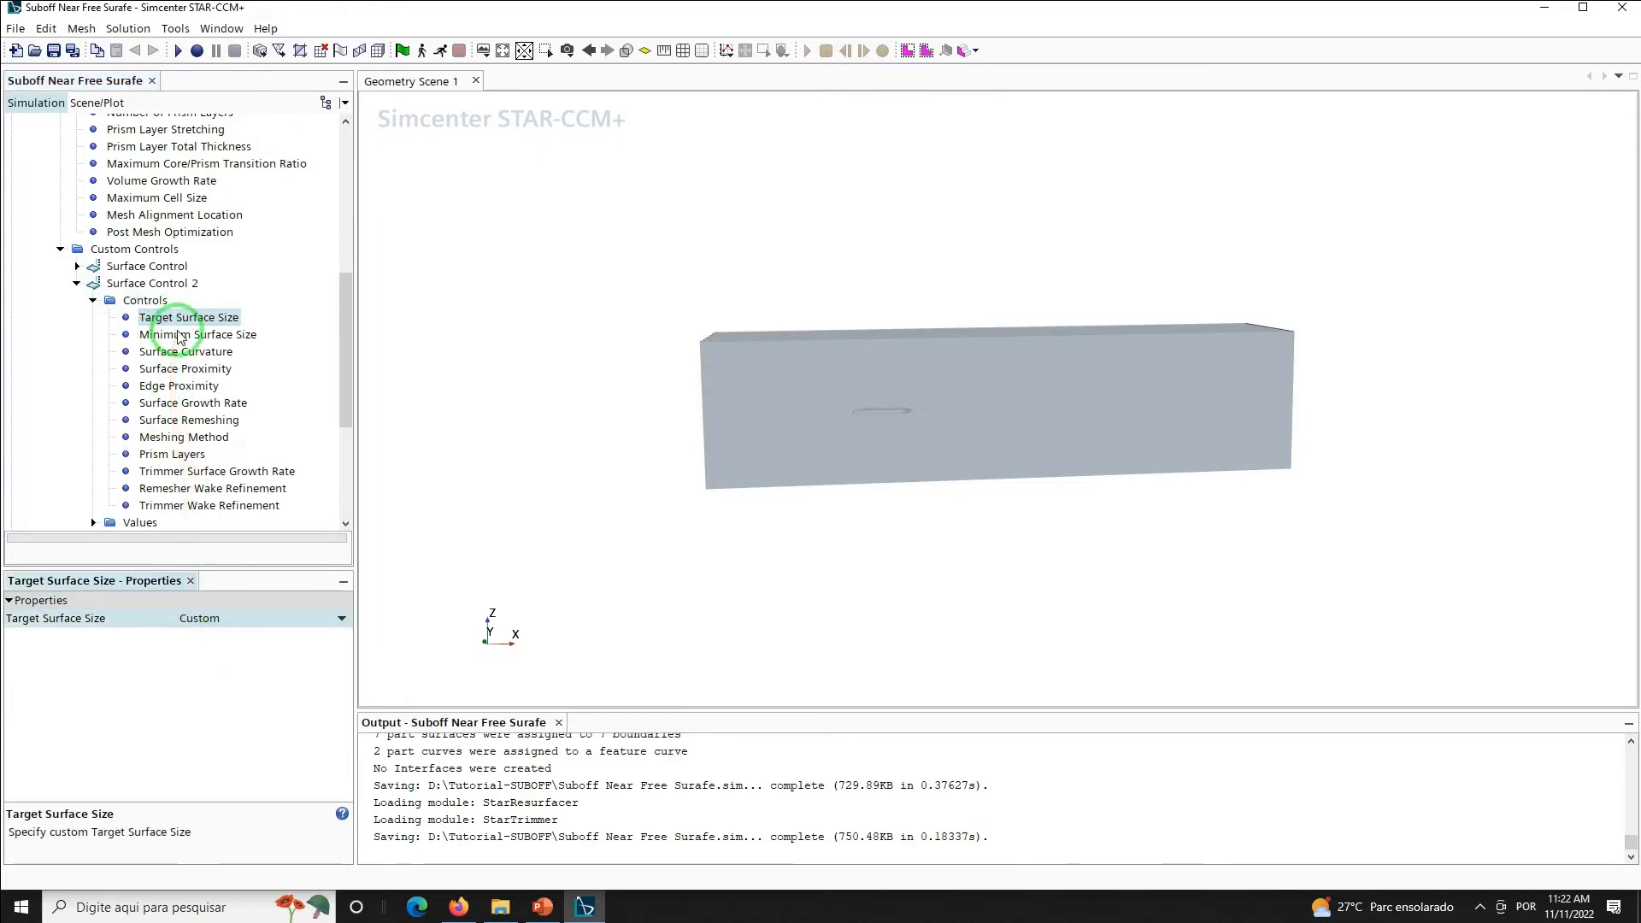
left_click(179, 334)
left_click(202, 618)
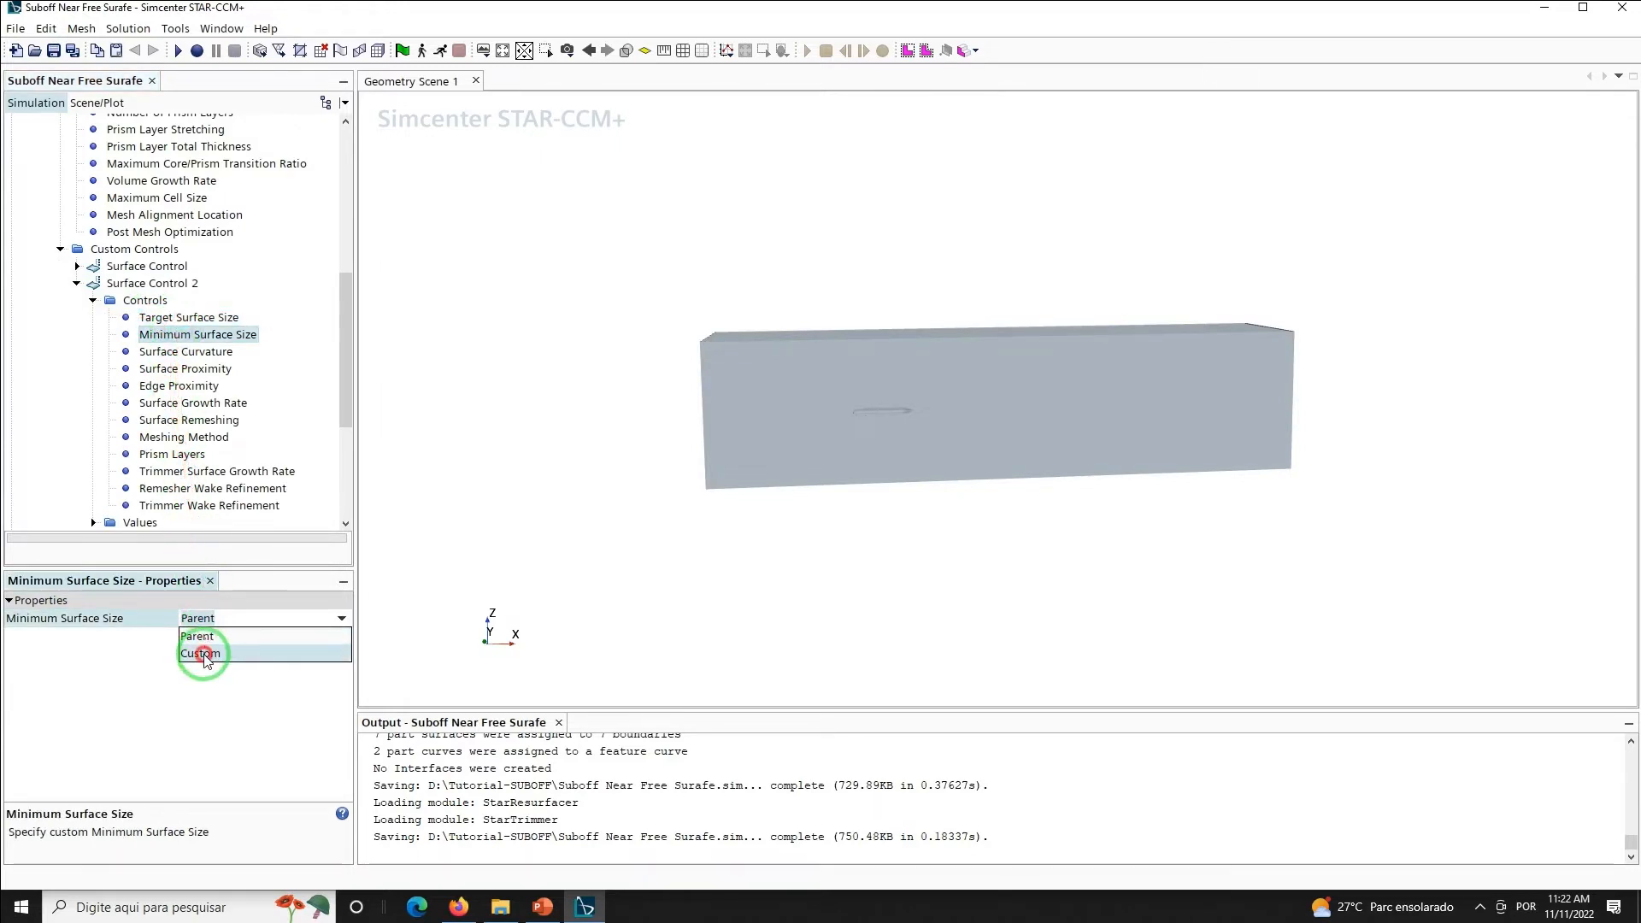
left_click(201, 653)
left_click_drag(345, 351, 350, 376)
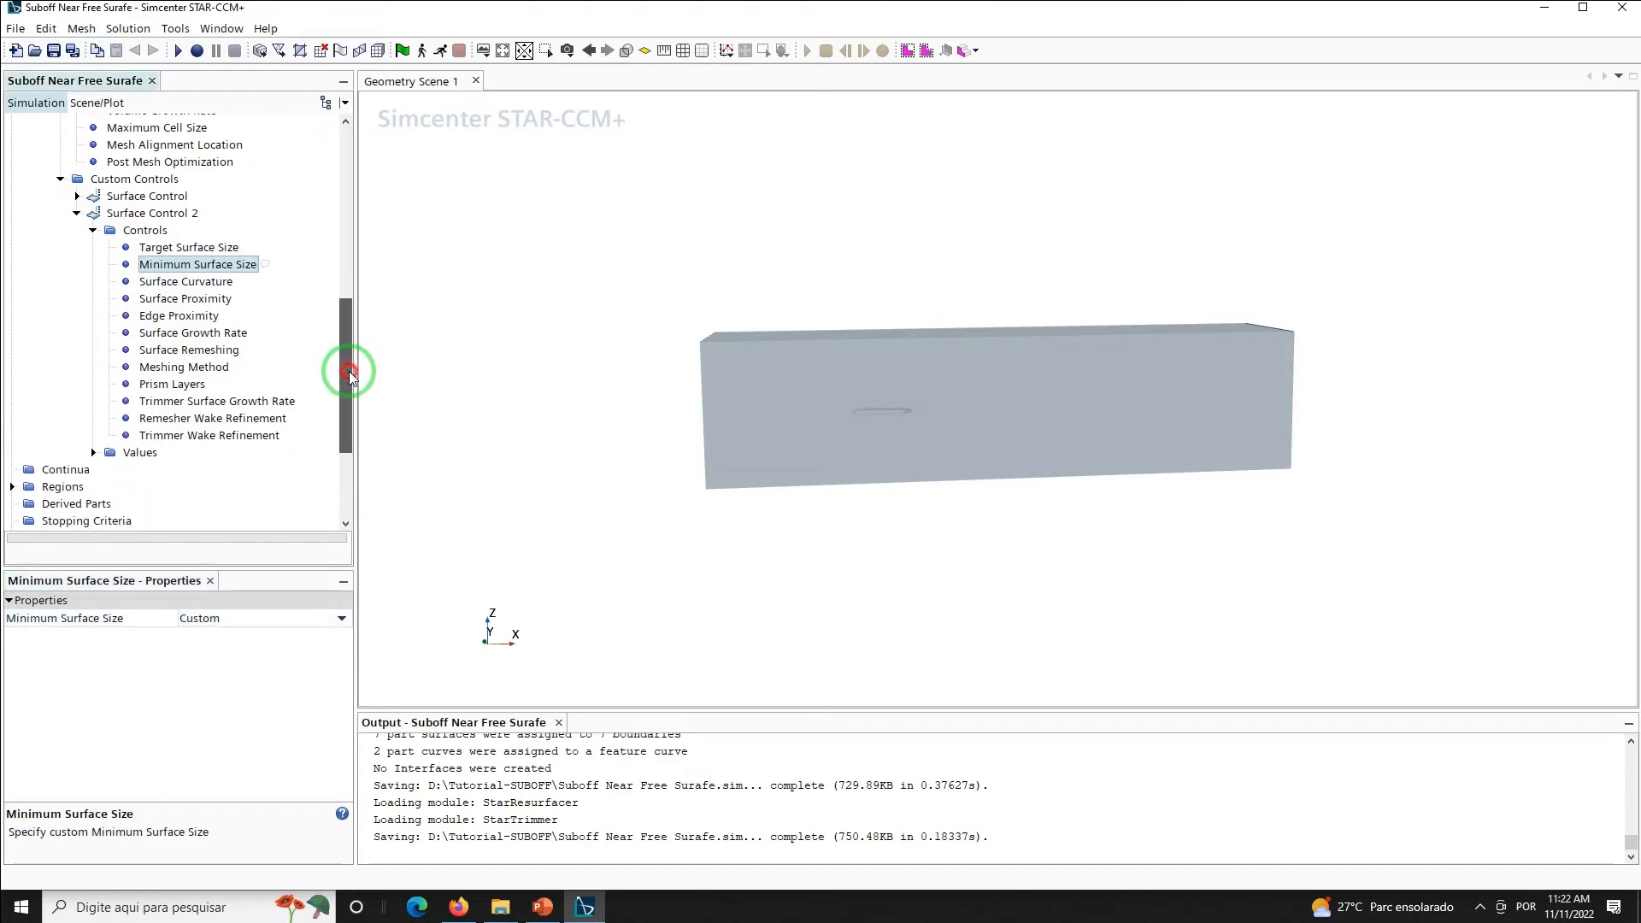
Disable prism layers in the tank boundaries' surface control, Surface Control 2
left_click(172, 384)
left_click(202, 618)
left_click(200, 670)
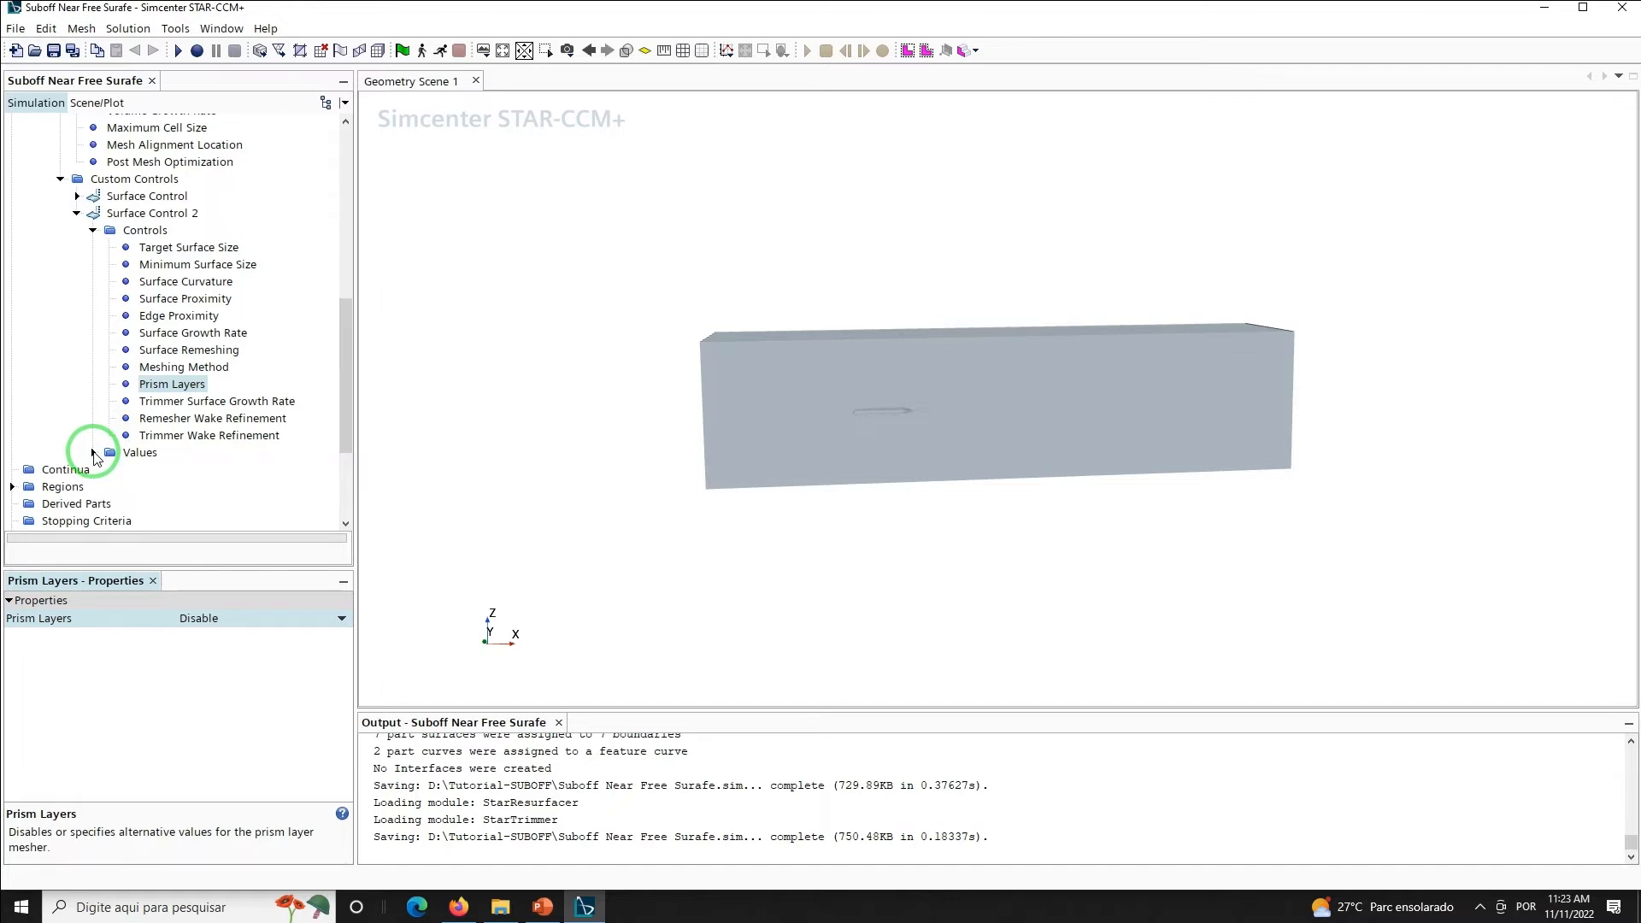
Set the target surface size of Surface Control 2 to 86.4 percent of base
left_click(94, 453)
left_click(153, 469)
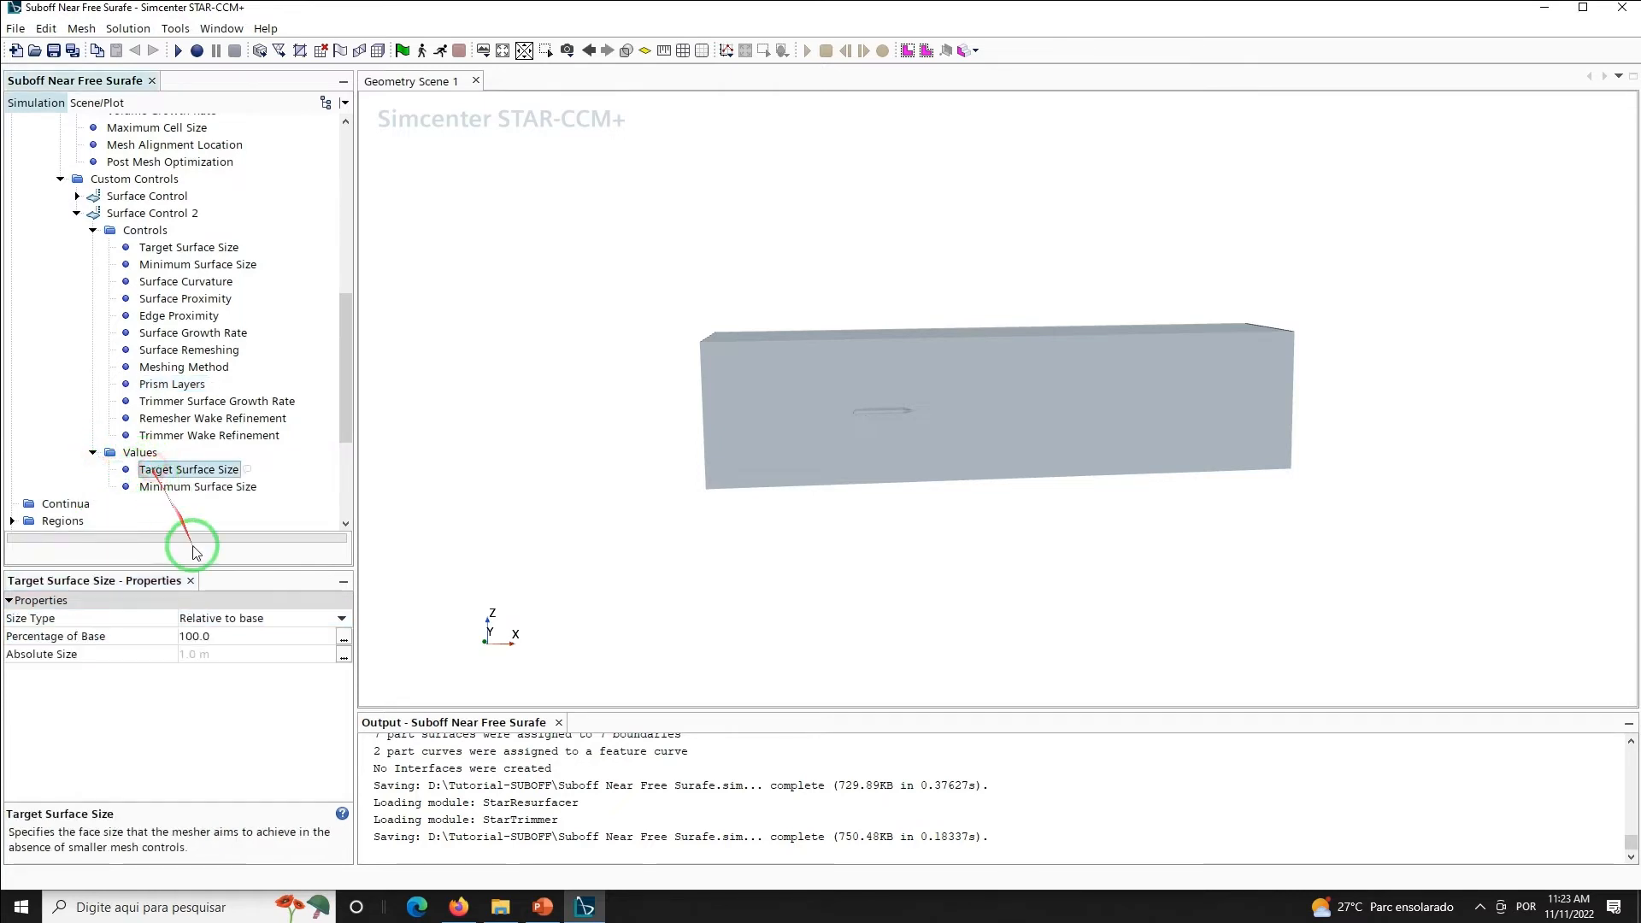
left_click(219, 635)
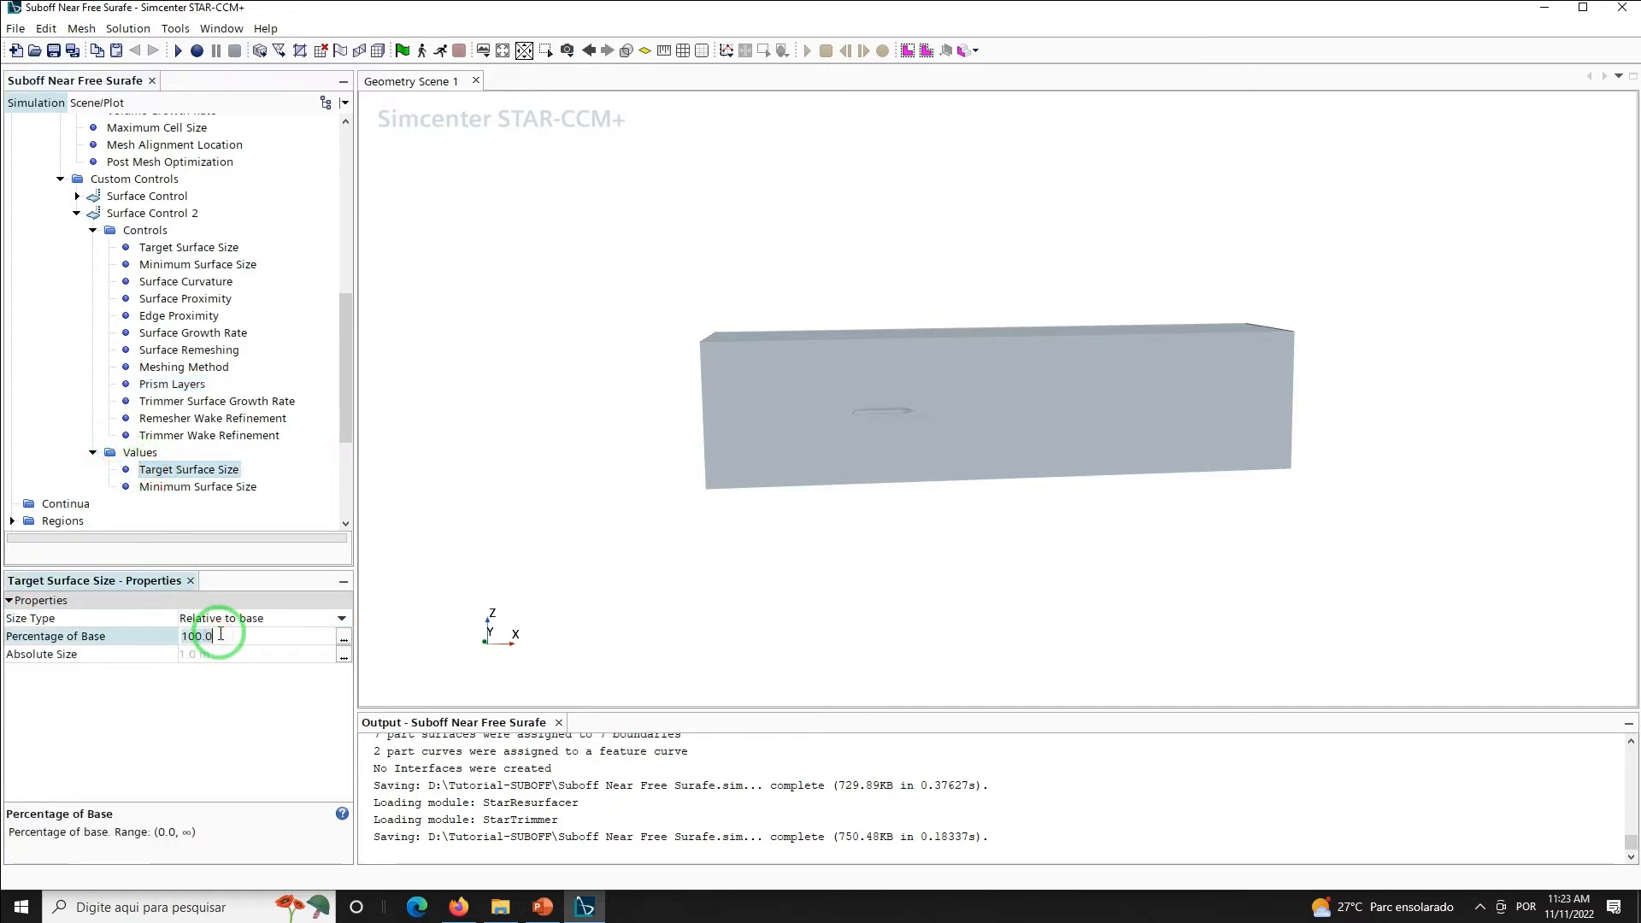
double_click(220, 634)
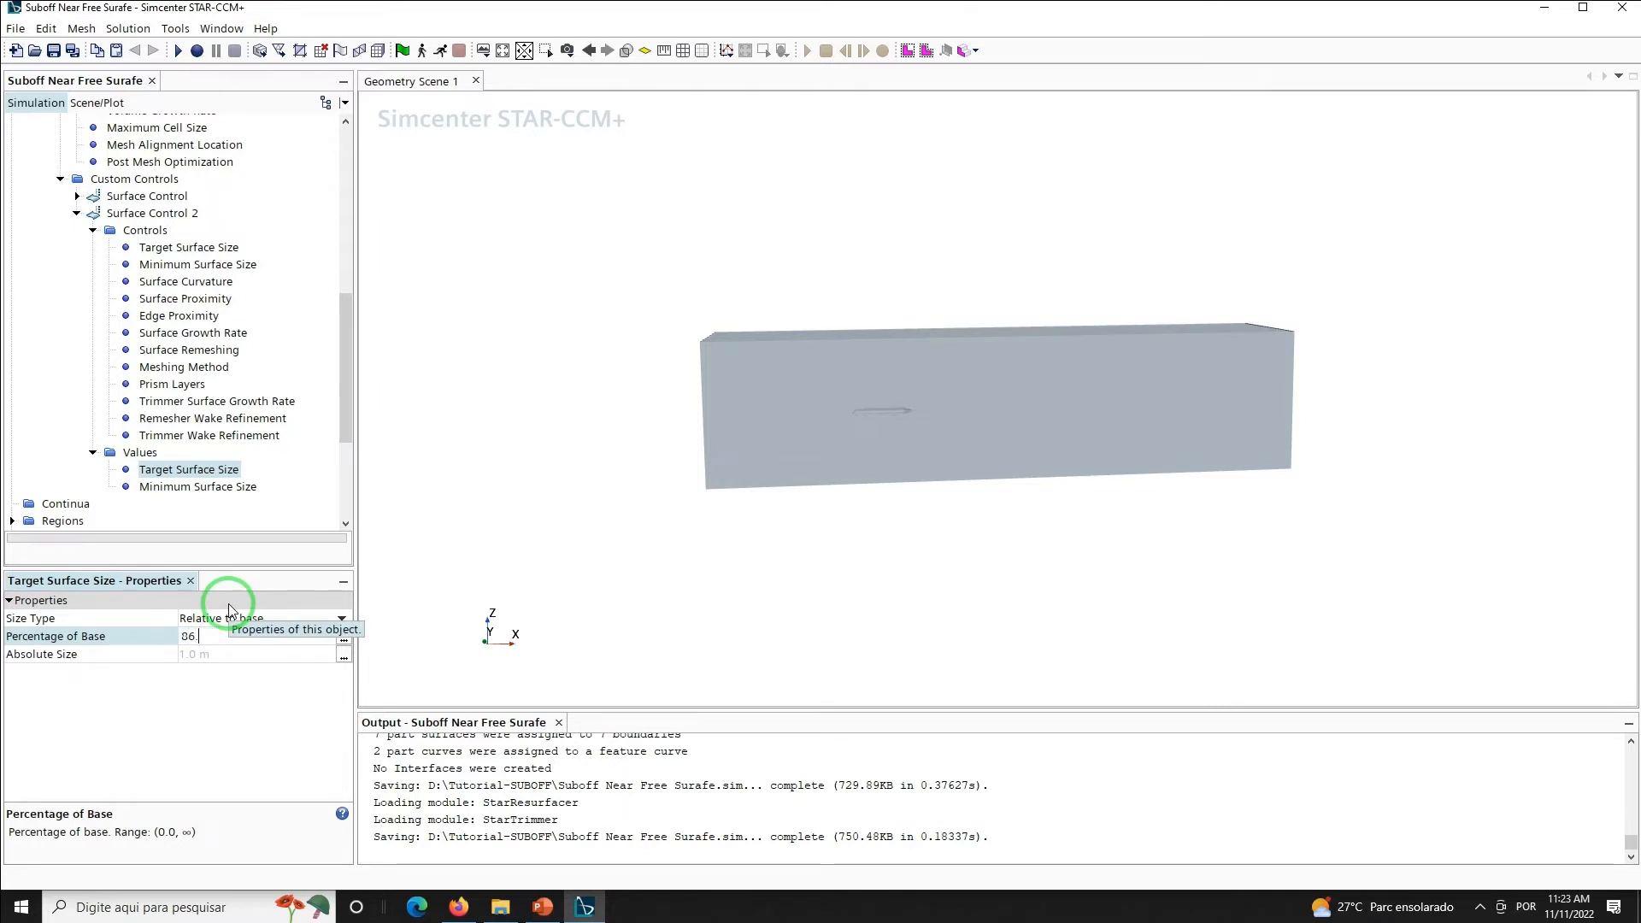
type("86.4")
key("Return")
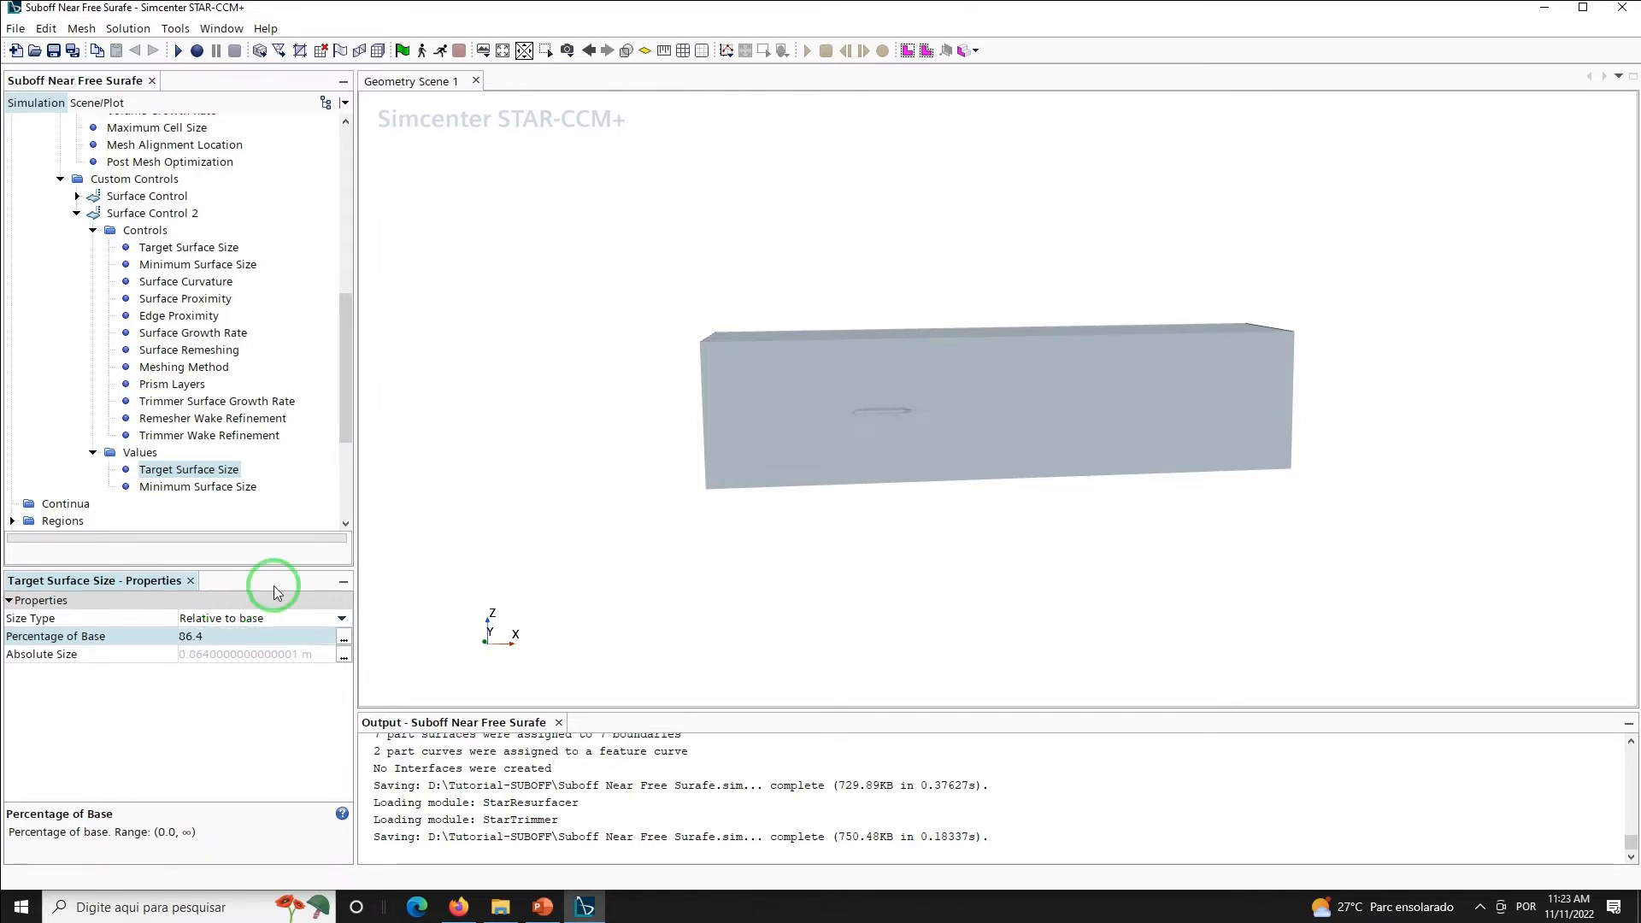
Set the minimum surface size of Surface Control 2 to 86.4 percent of base and save the simulation
left_click(206, 487)
left_click(218, 637)
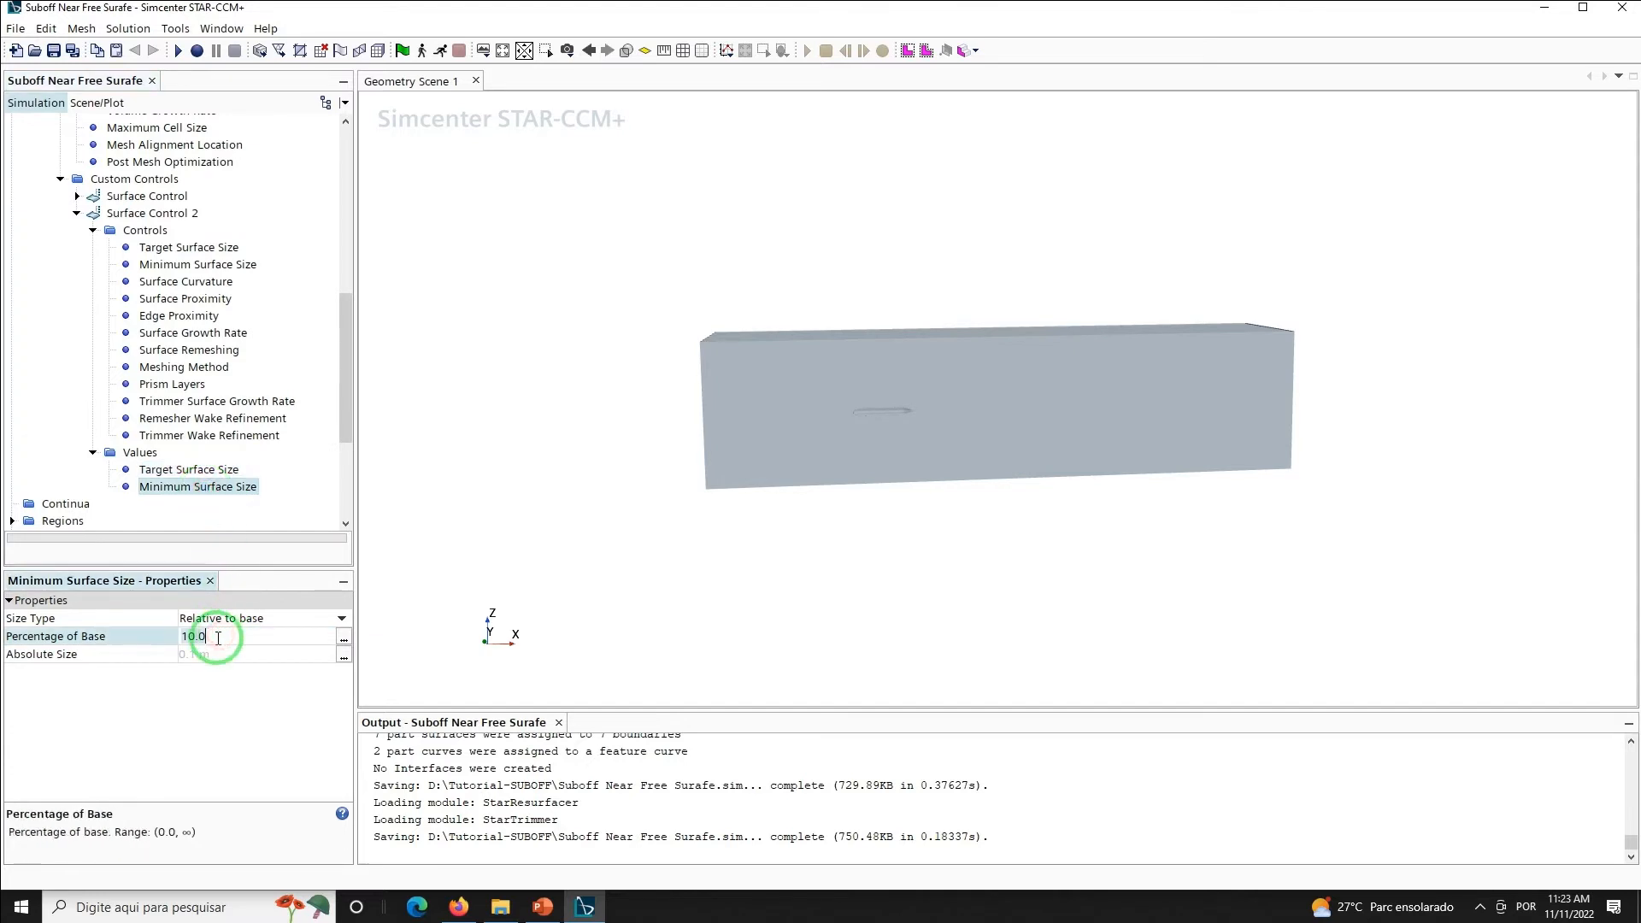
type("86.4")
key("Return")
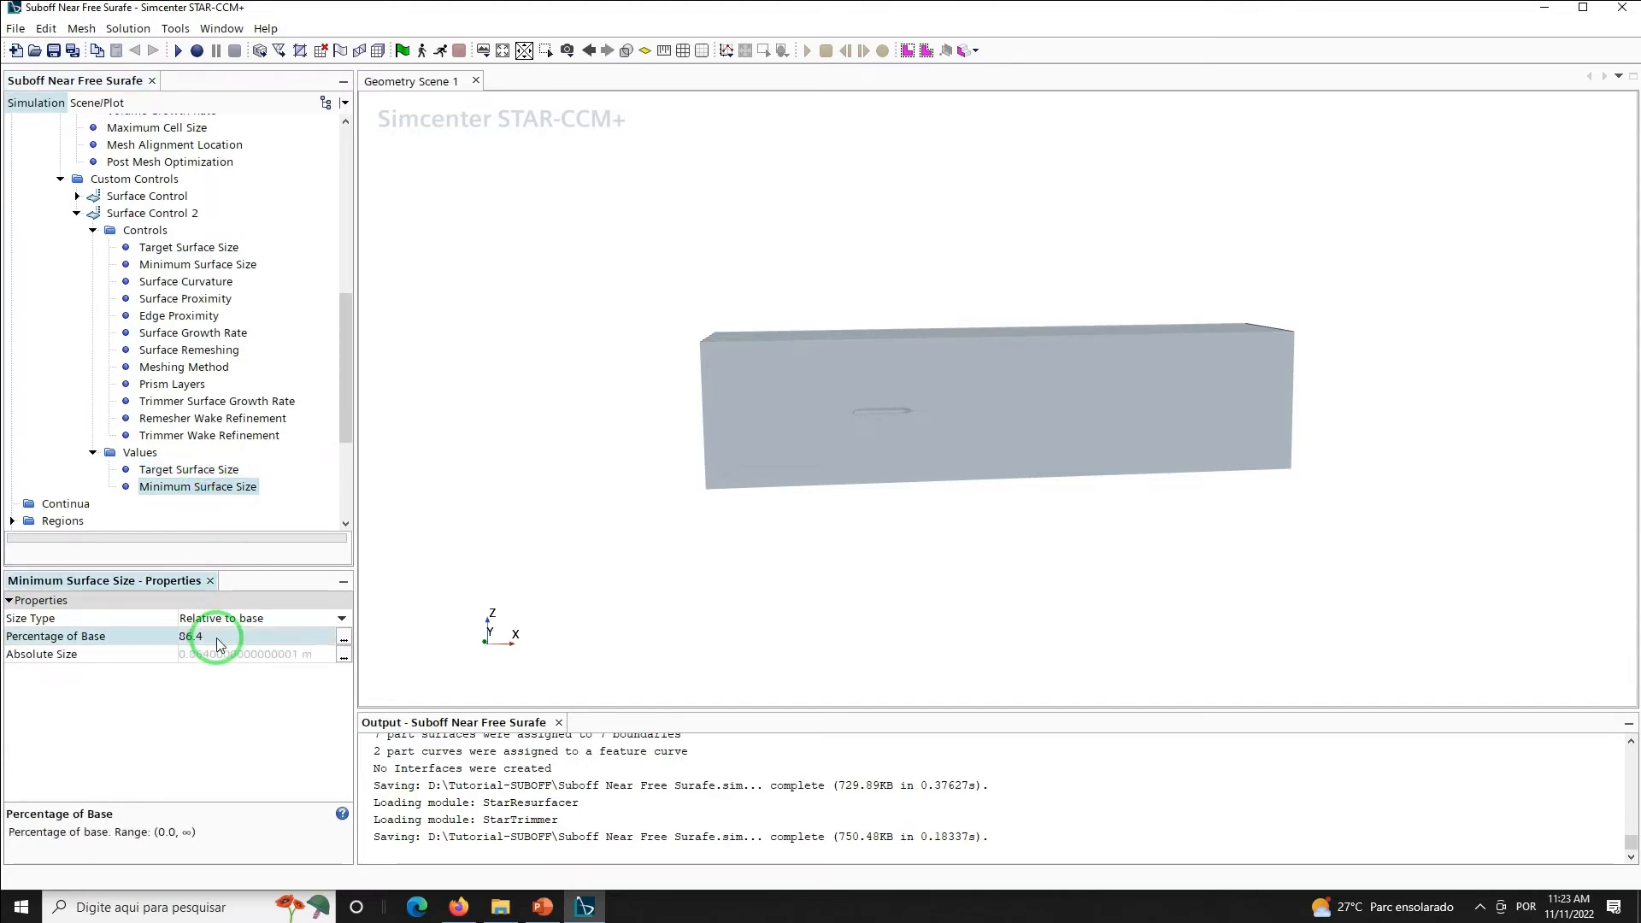
left_click(53, 51)
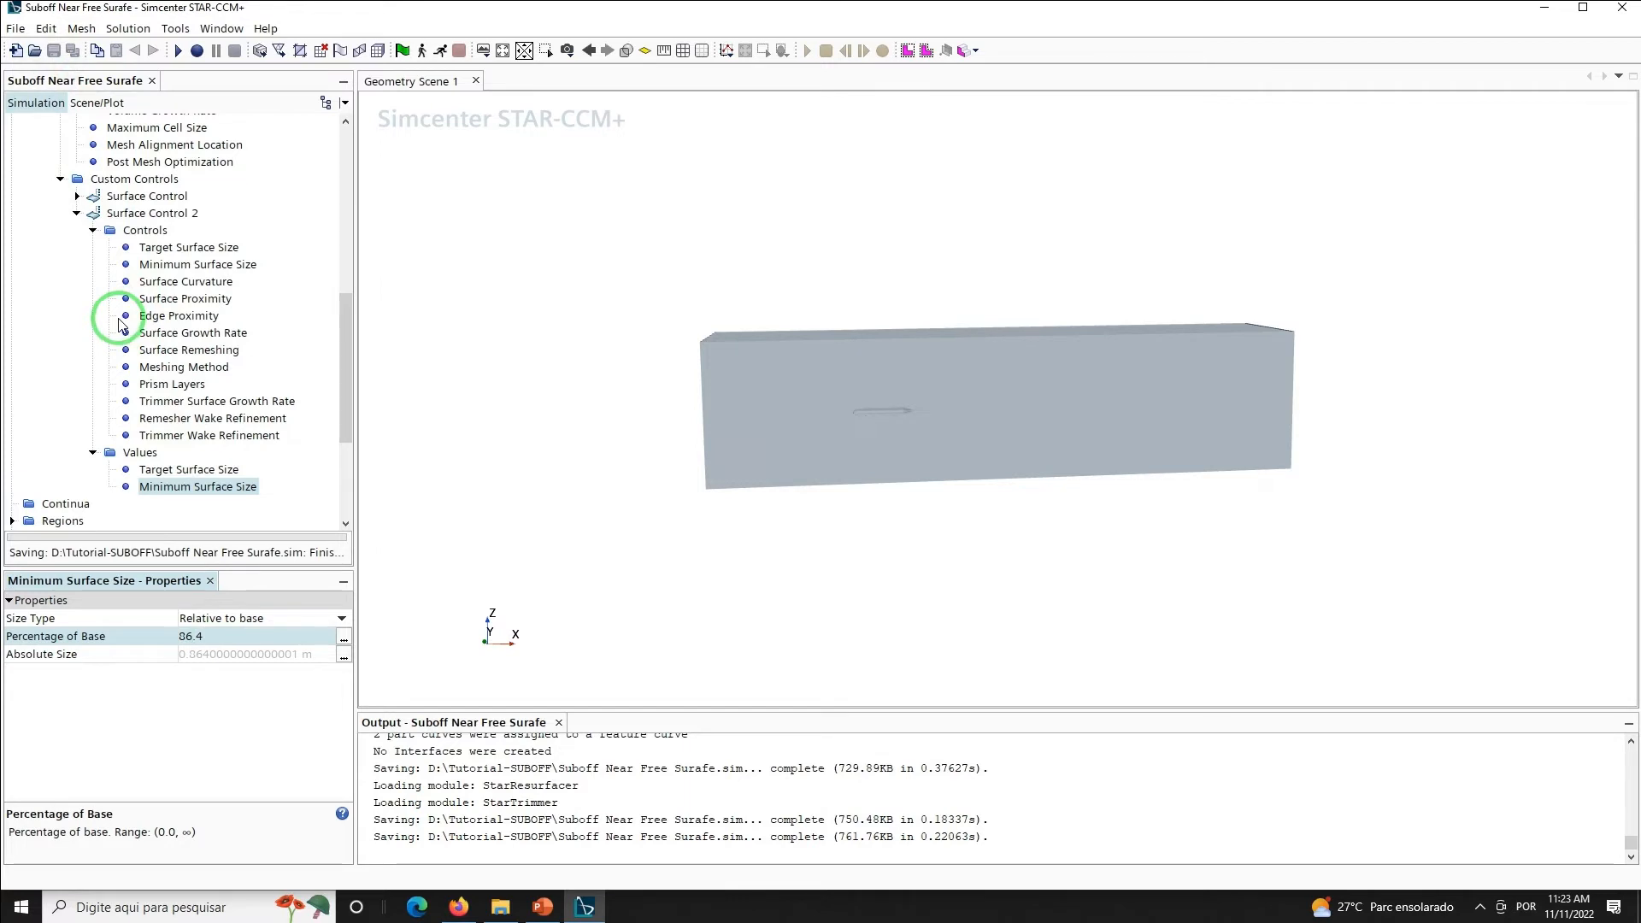
Collapse Surface Control 2, expand the geometry parts and duplicate the TowingTank block
double_click(87, 213)
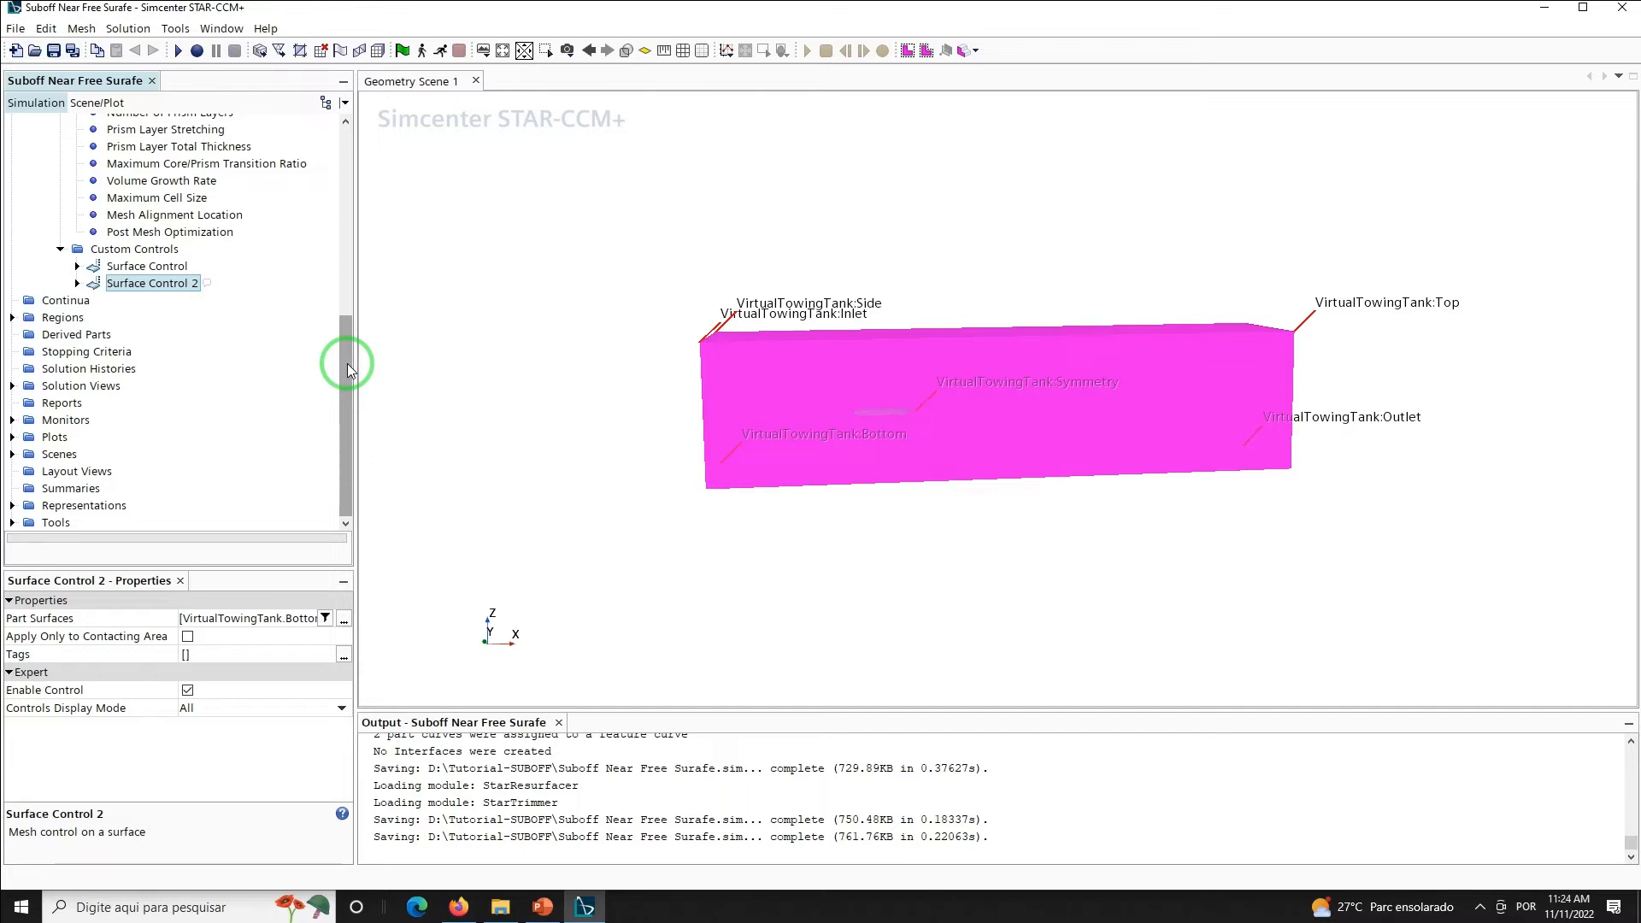
left_click_drag(347, 362, 373, 175)
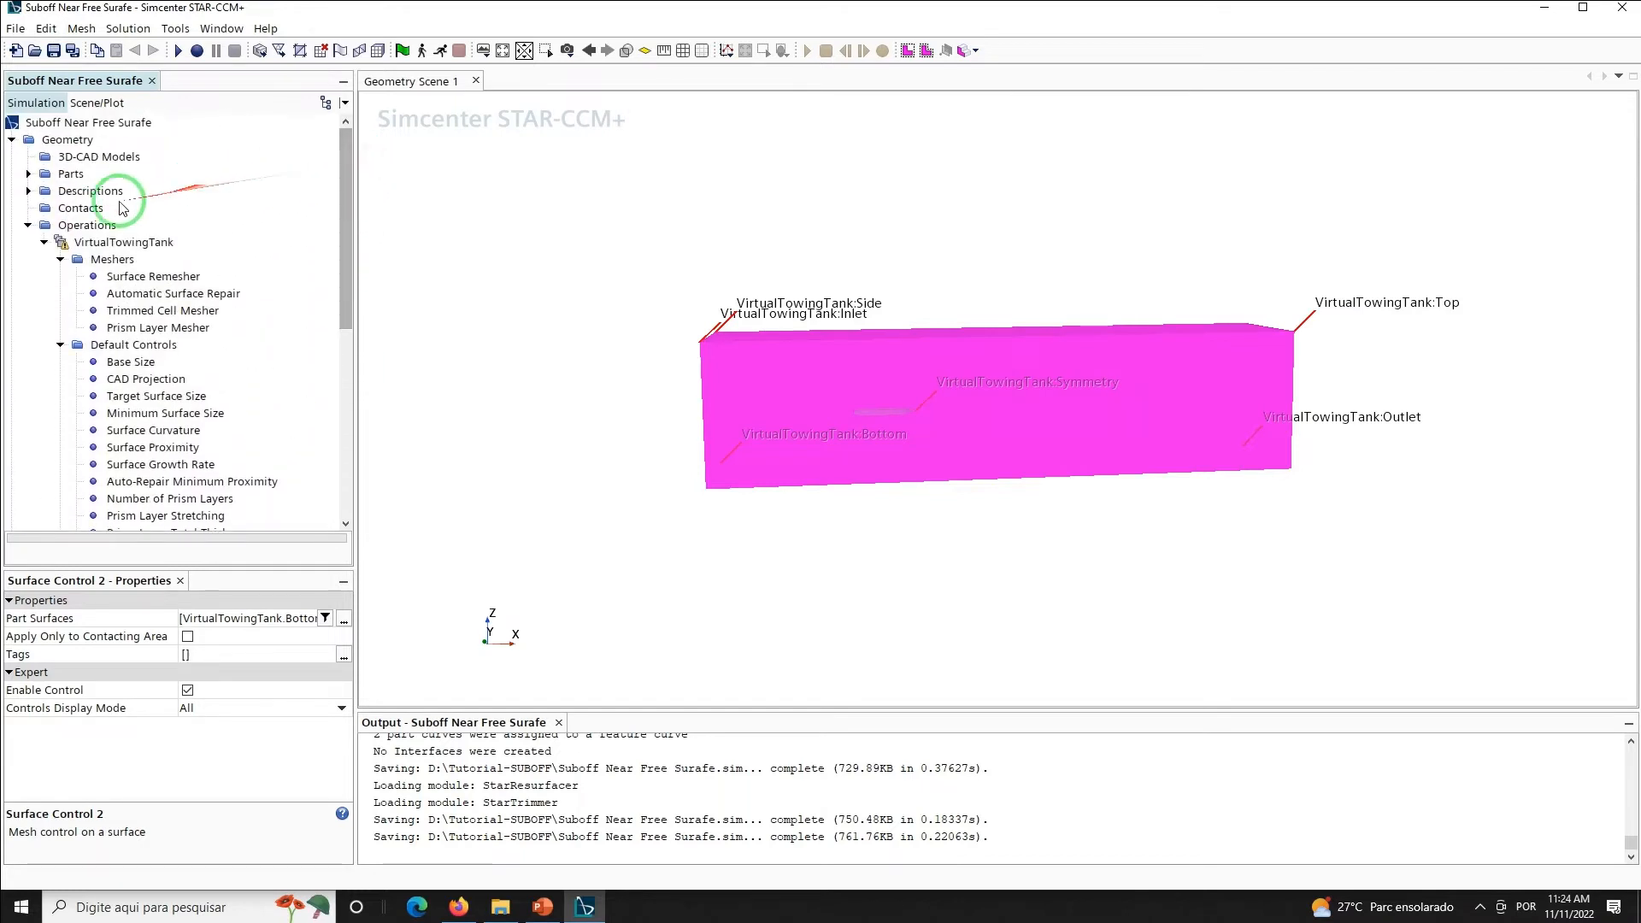
mouse_move(348, 191)
left_mouse_down()
mouse_move(347, 377)
mouse_move(359, 190)
left_mouse_up()
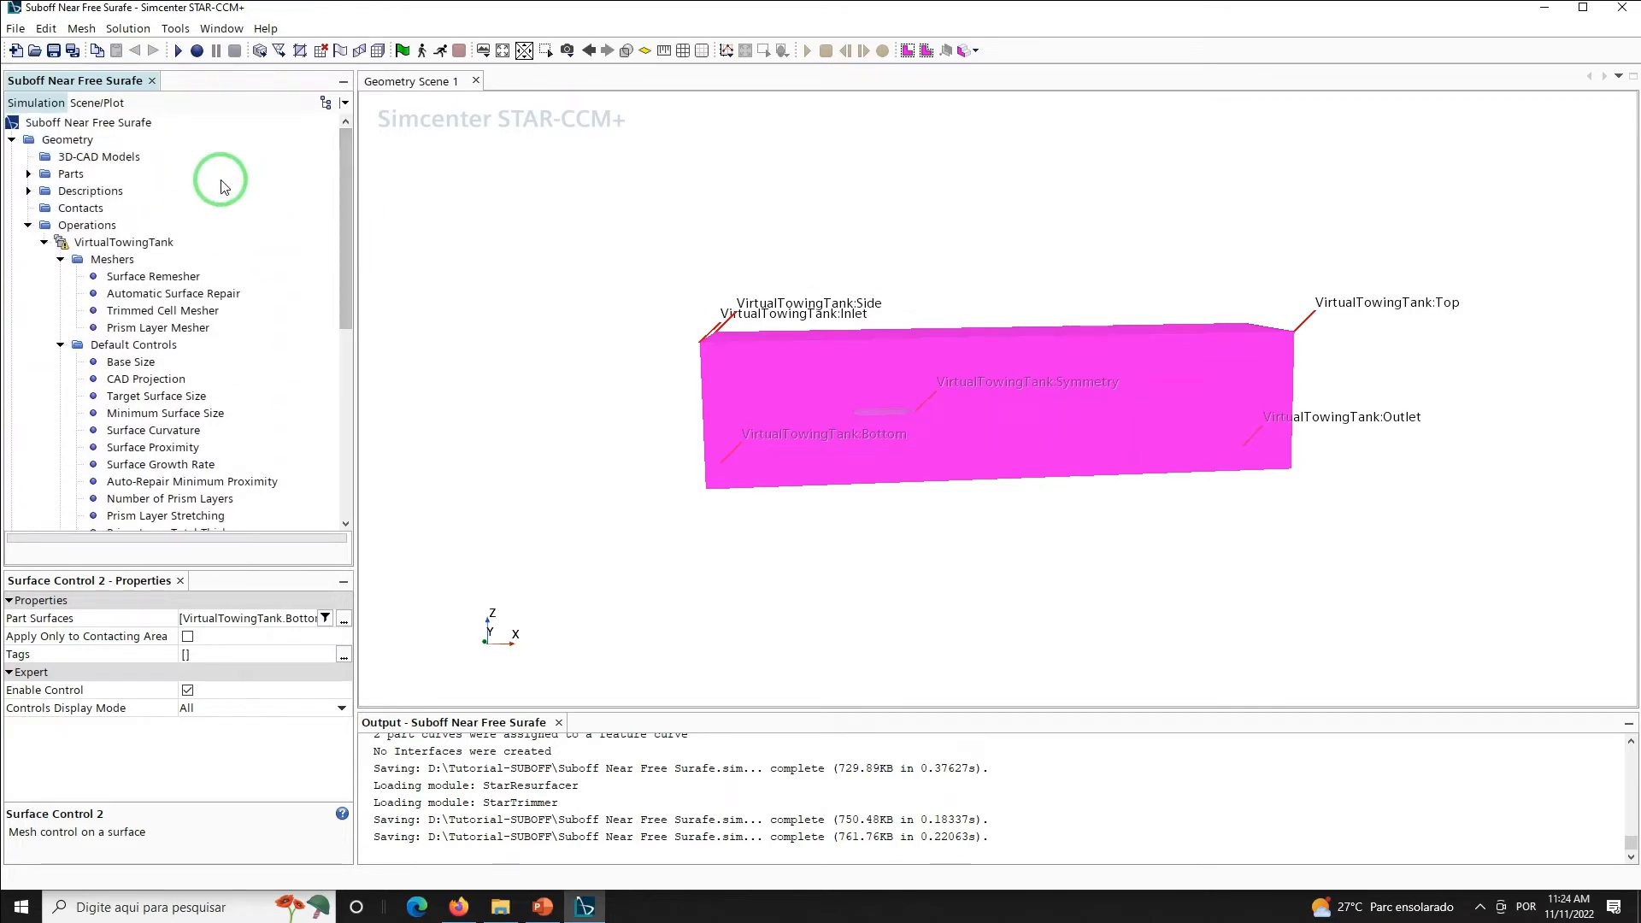
left_click(27, 174)
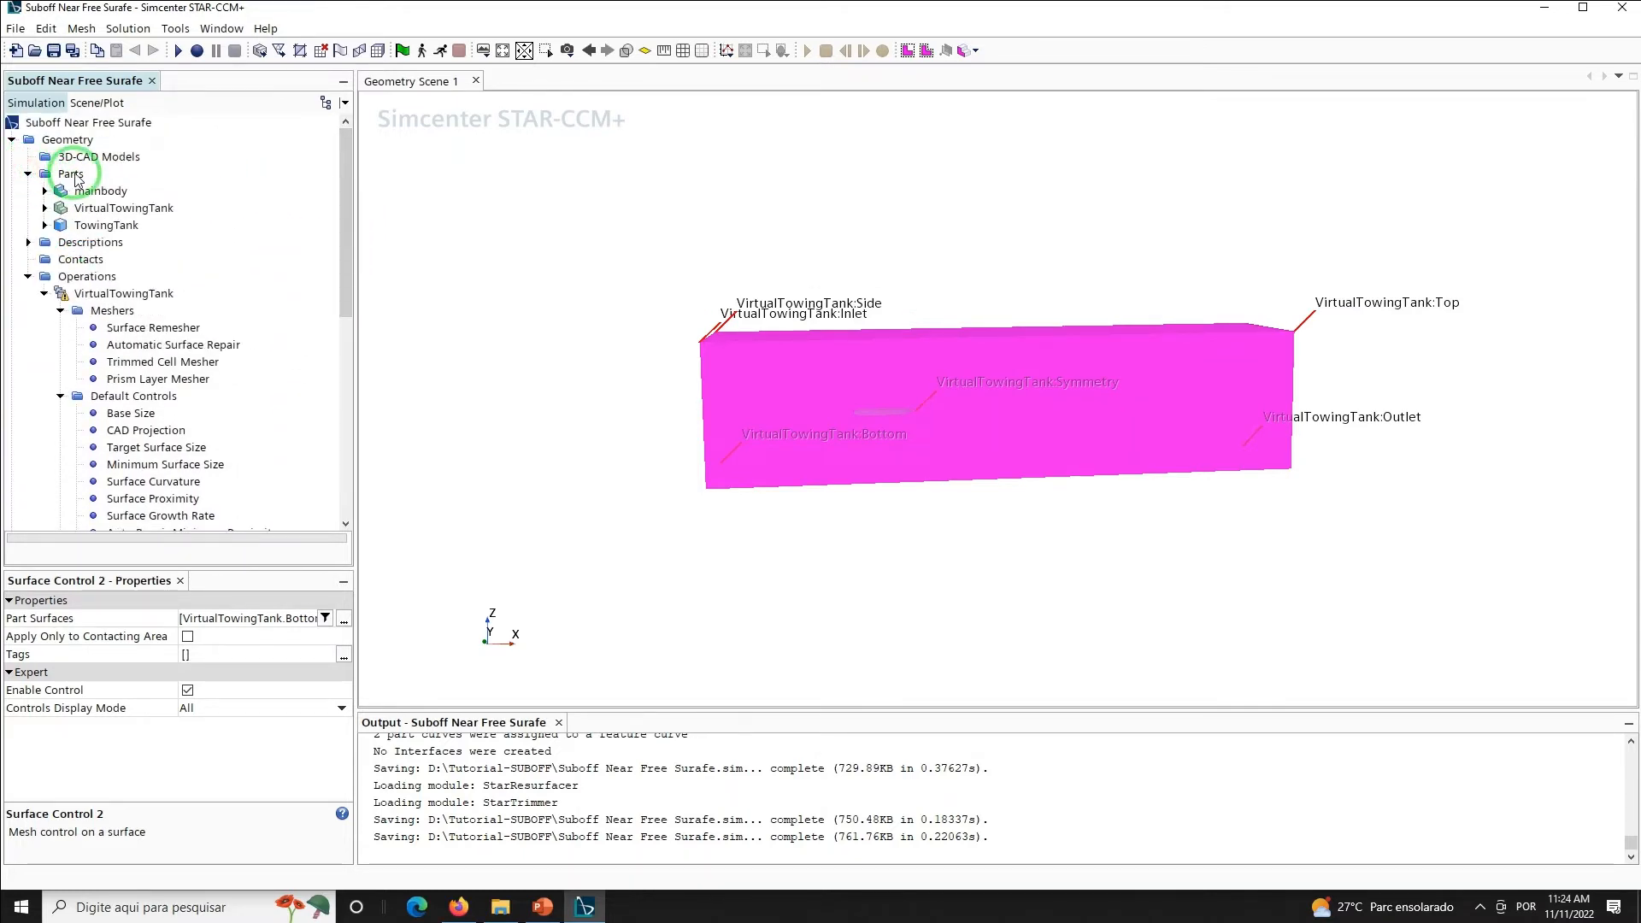
left_click(101, 225)
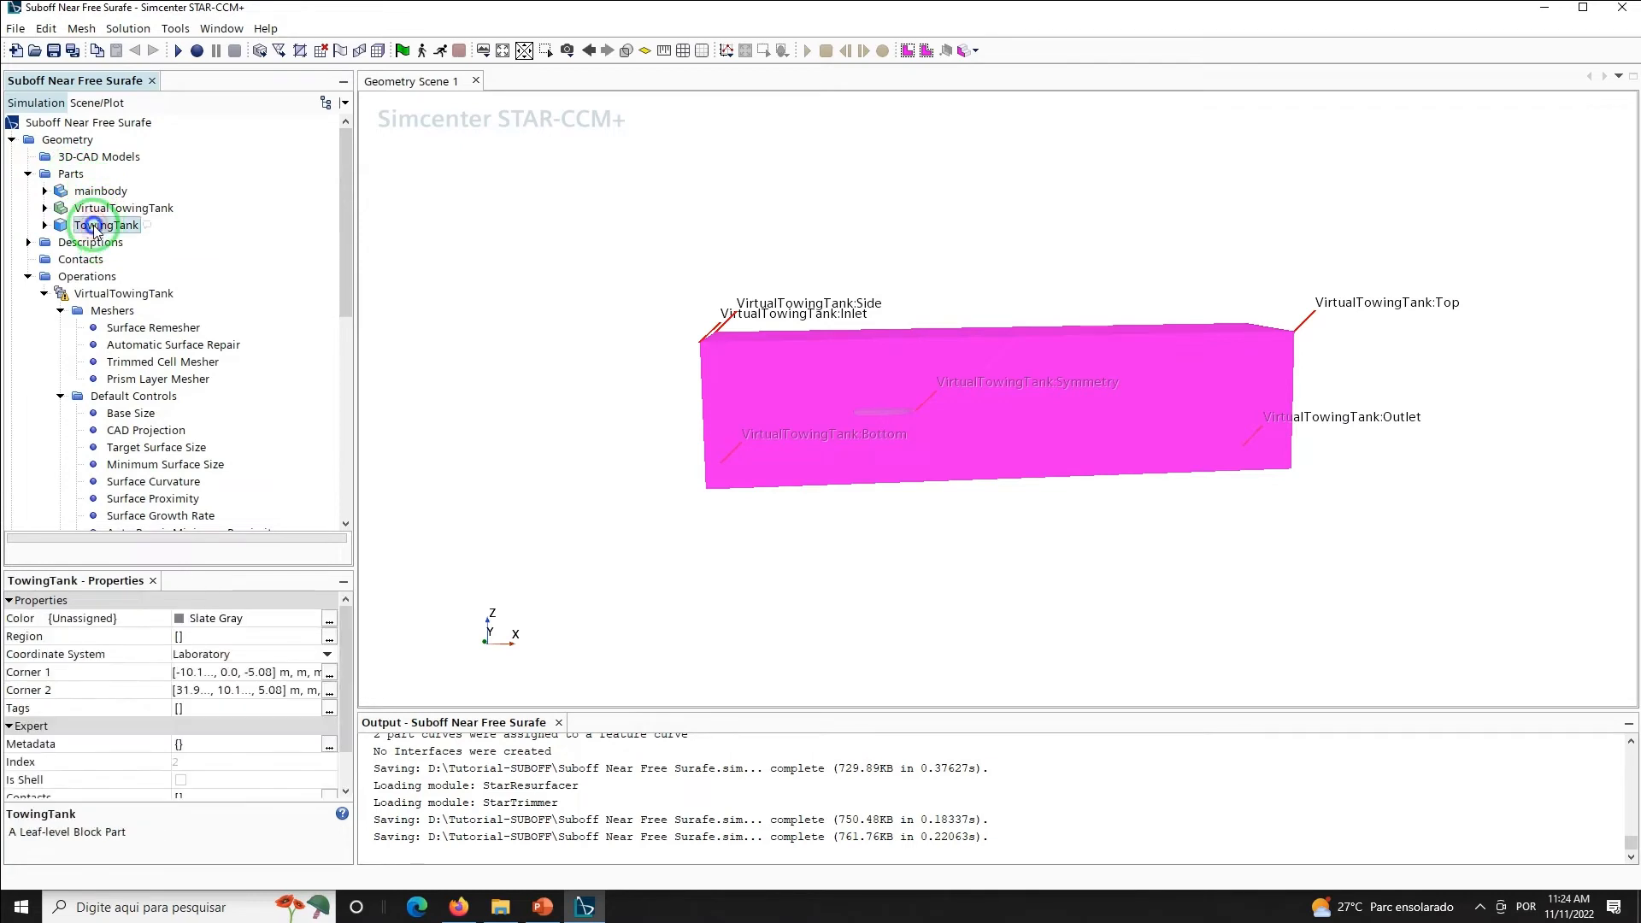
right_click(100, 224)
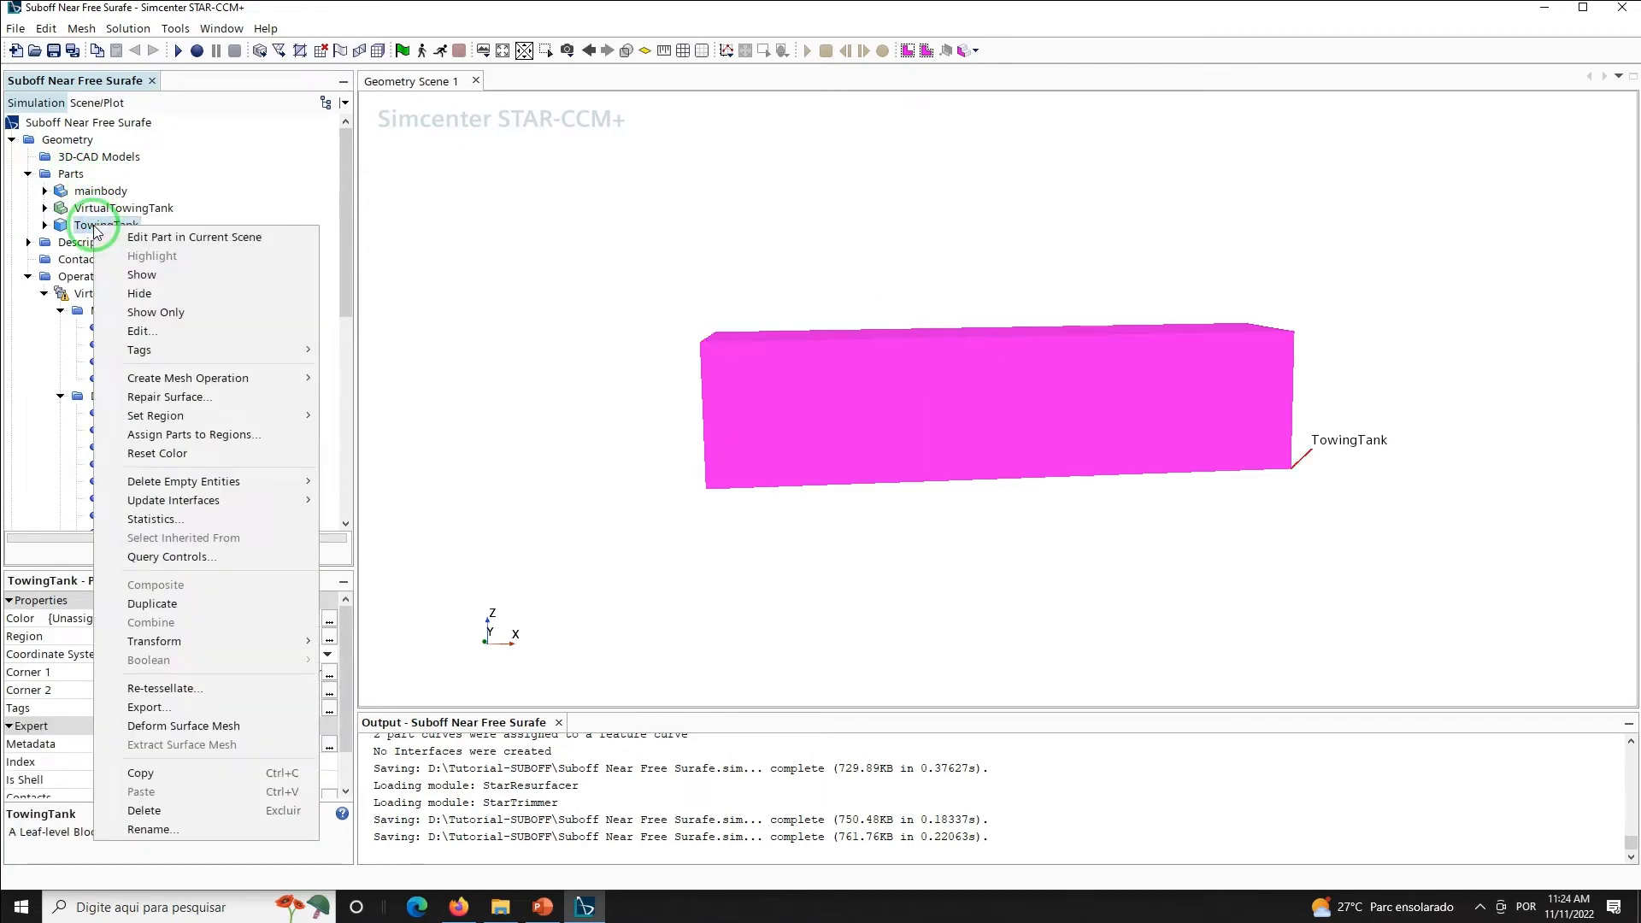
left_click(149, 604)
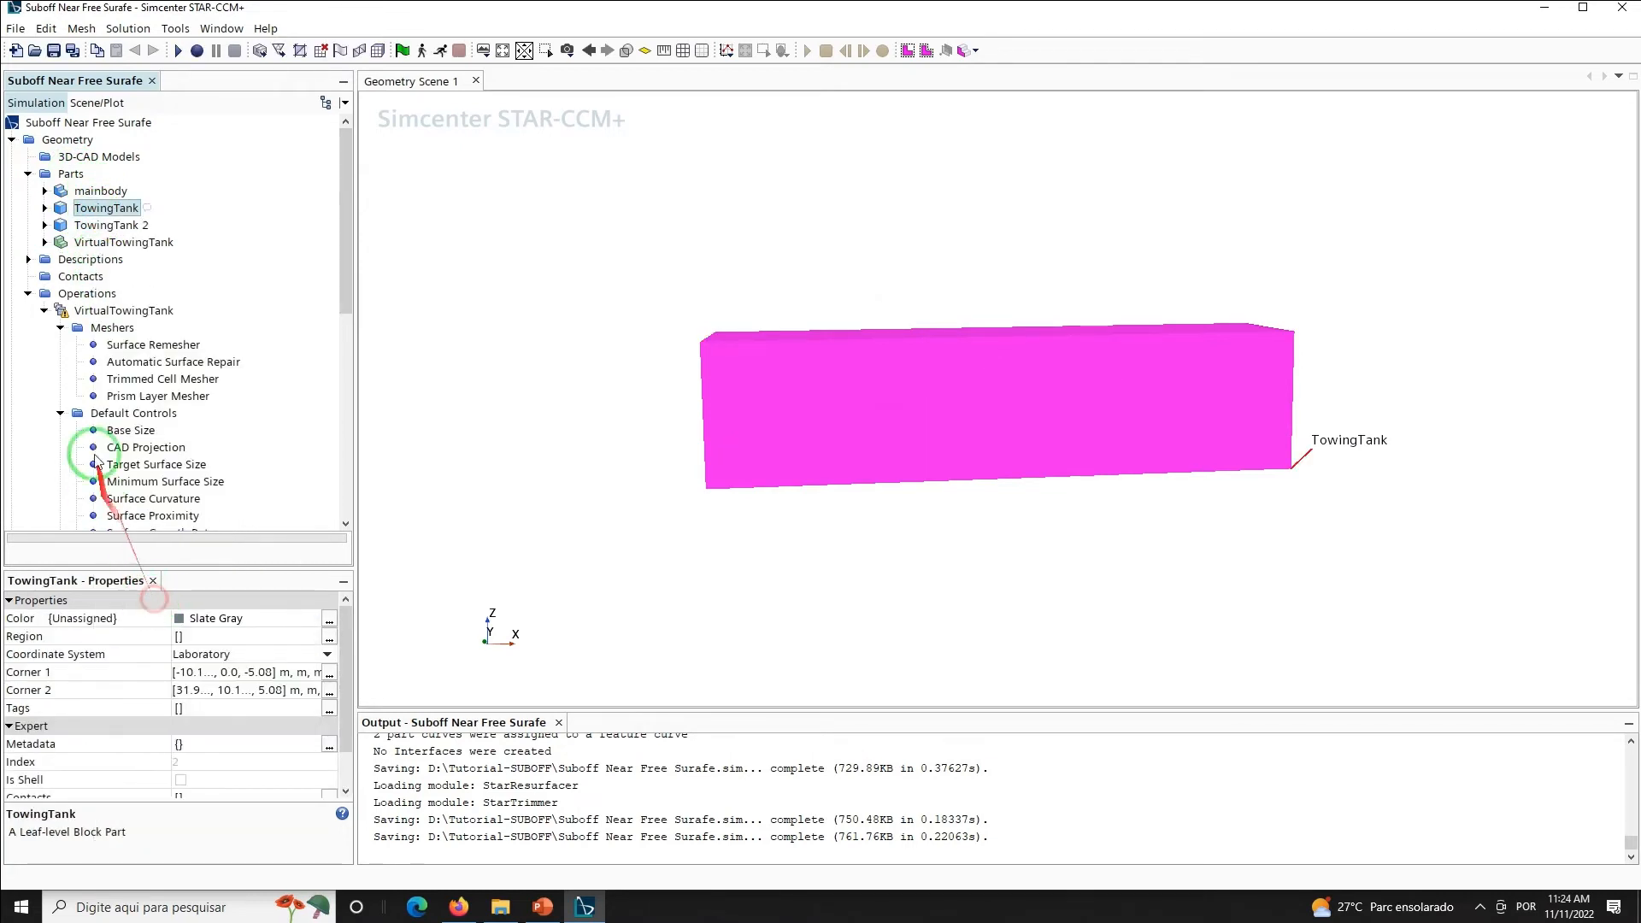
Rename the duplicated towing tank block as freesurfacefine
right_click(111, 228)
left_click(149, 824)
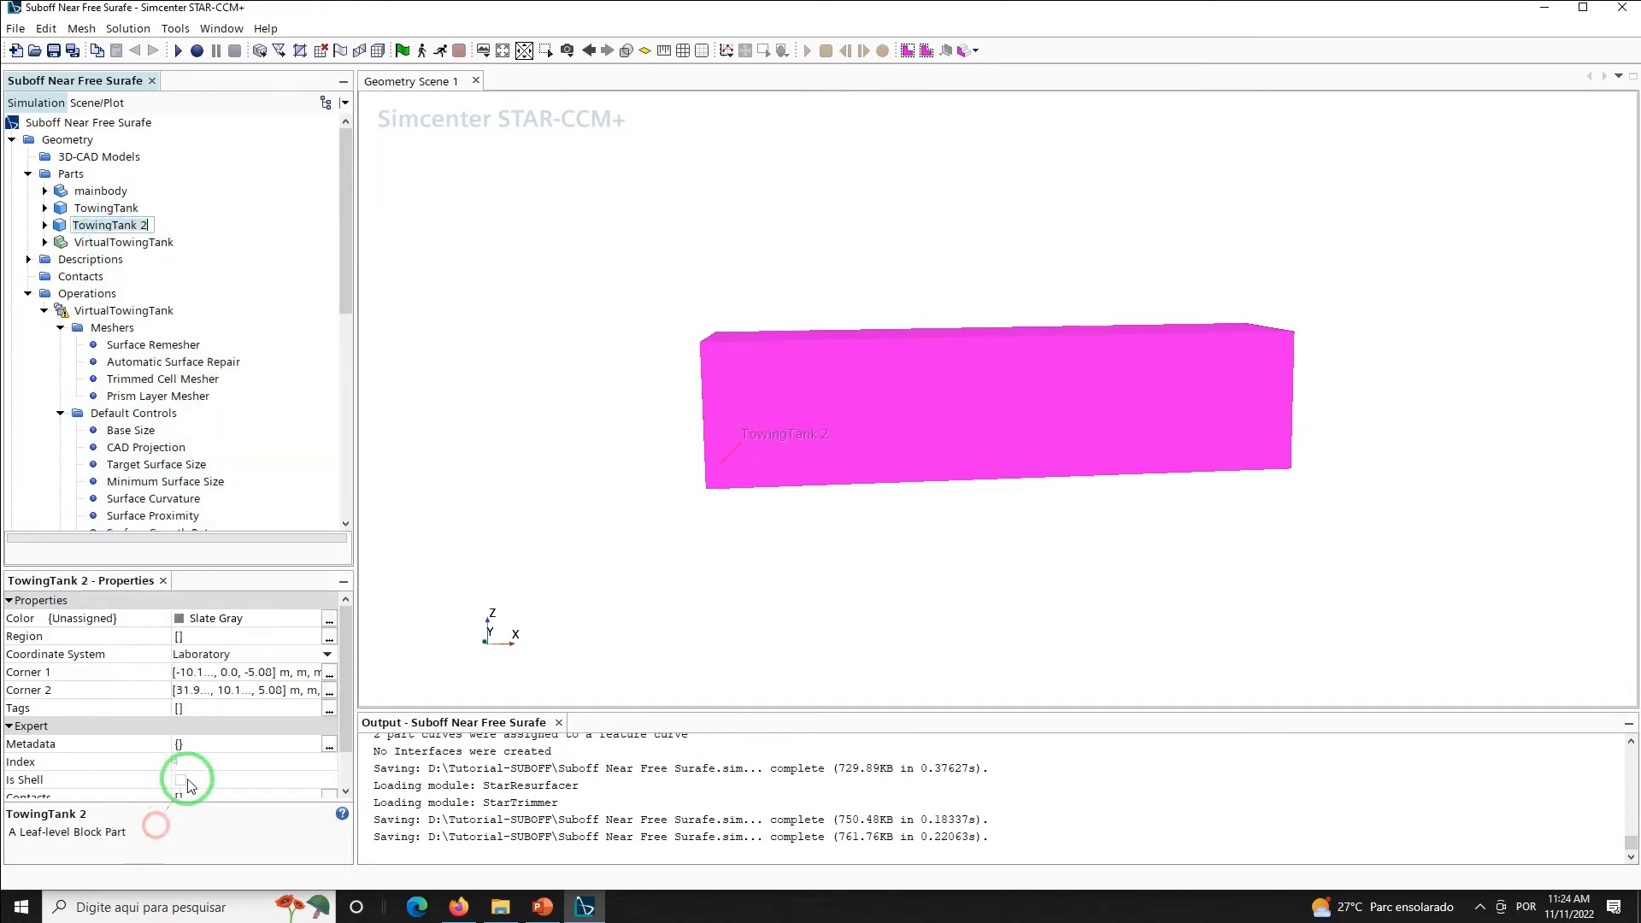
type("free")
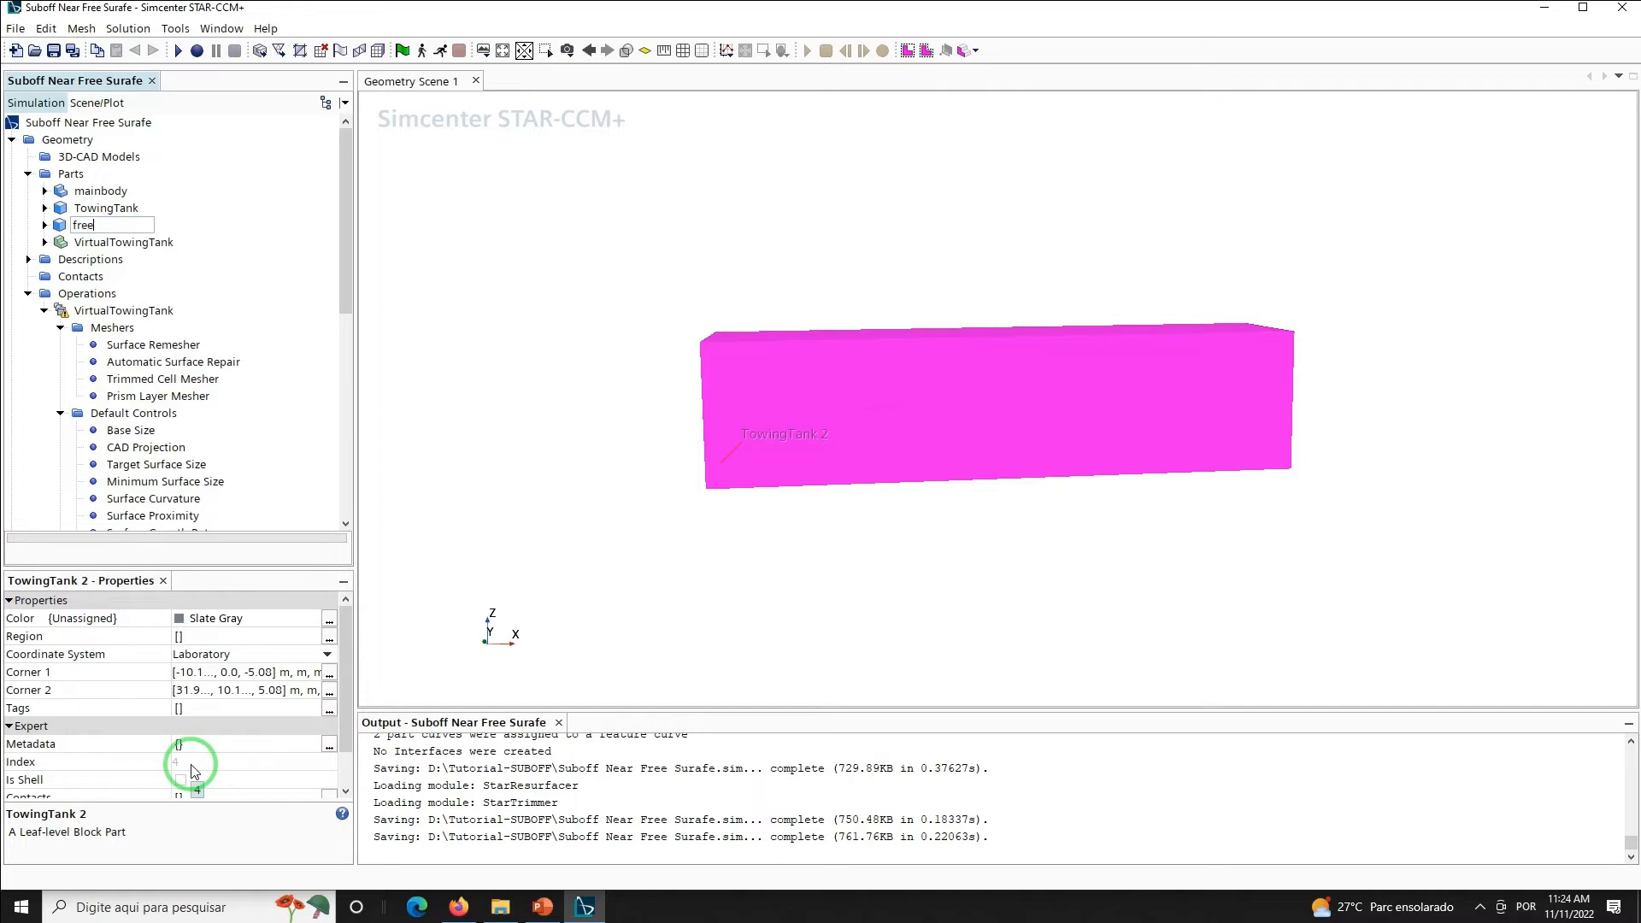
type("surfacefine")
key("Return")
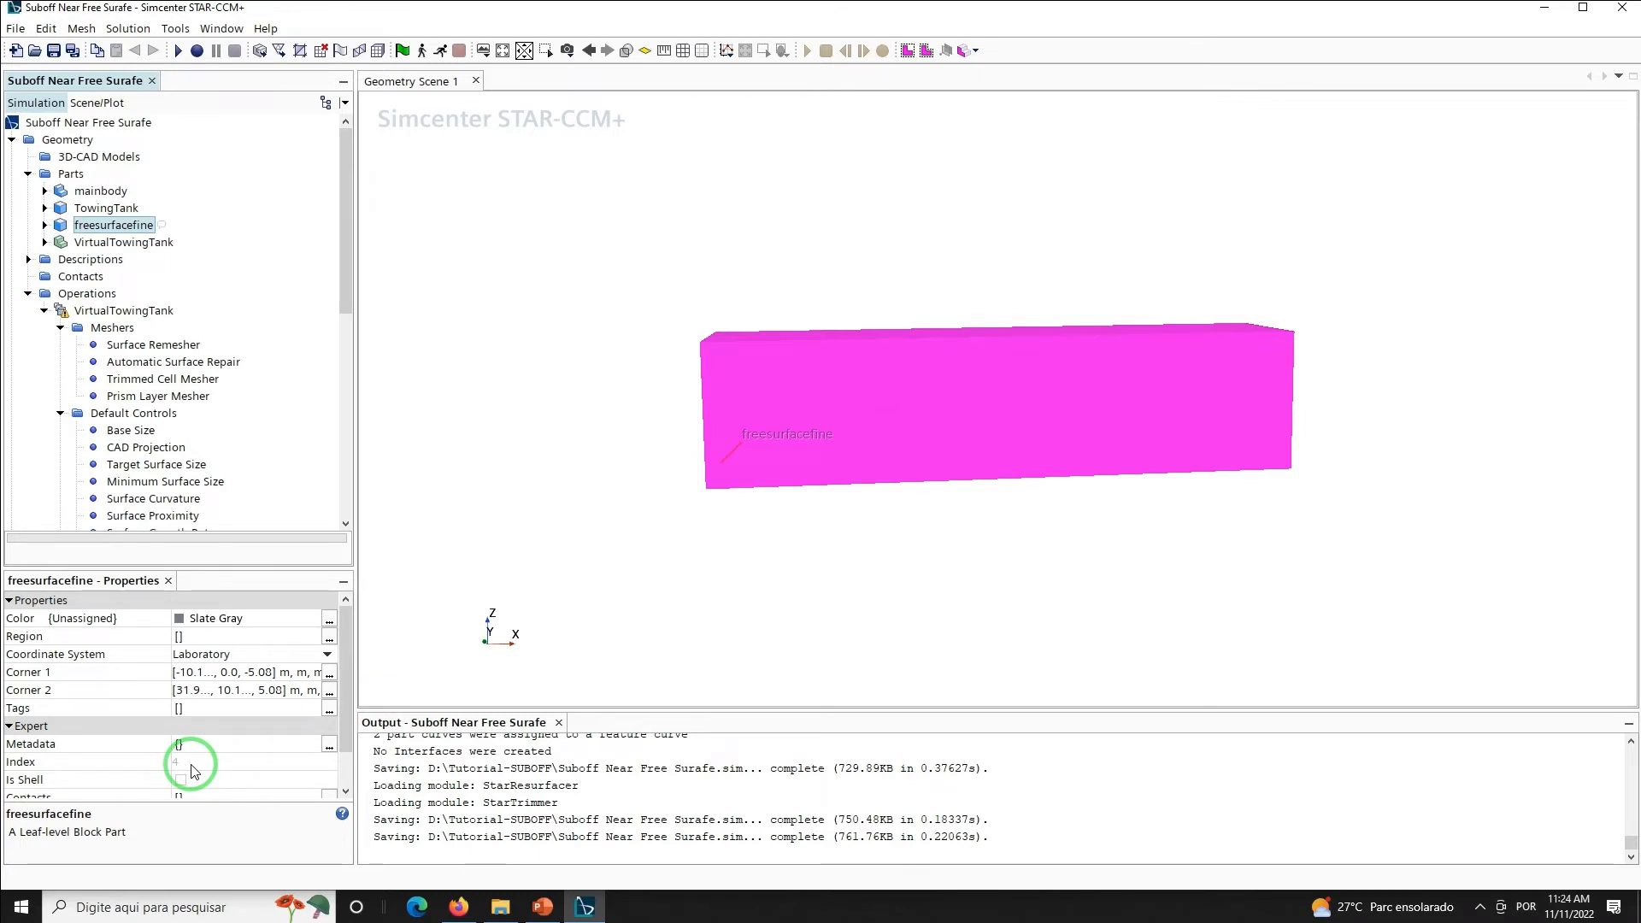
Duplicate the TowingTank block again and rename the copy as freesurfacecoarse
right_click(89, 209)
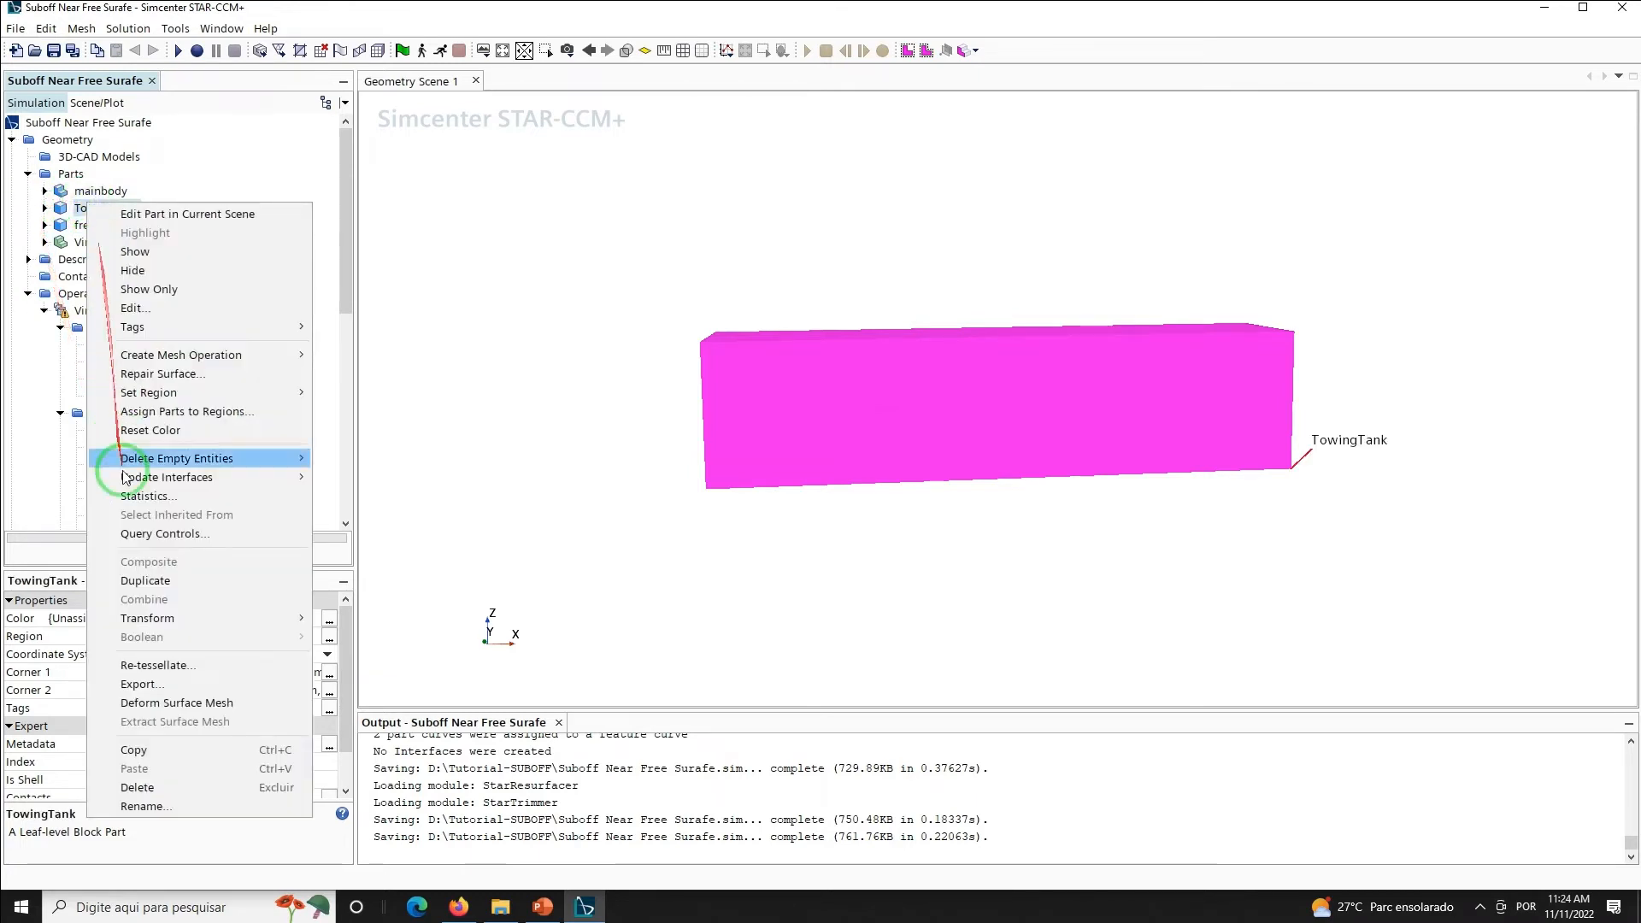
left_click(99, 575)
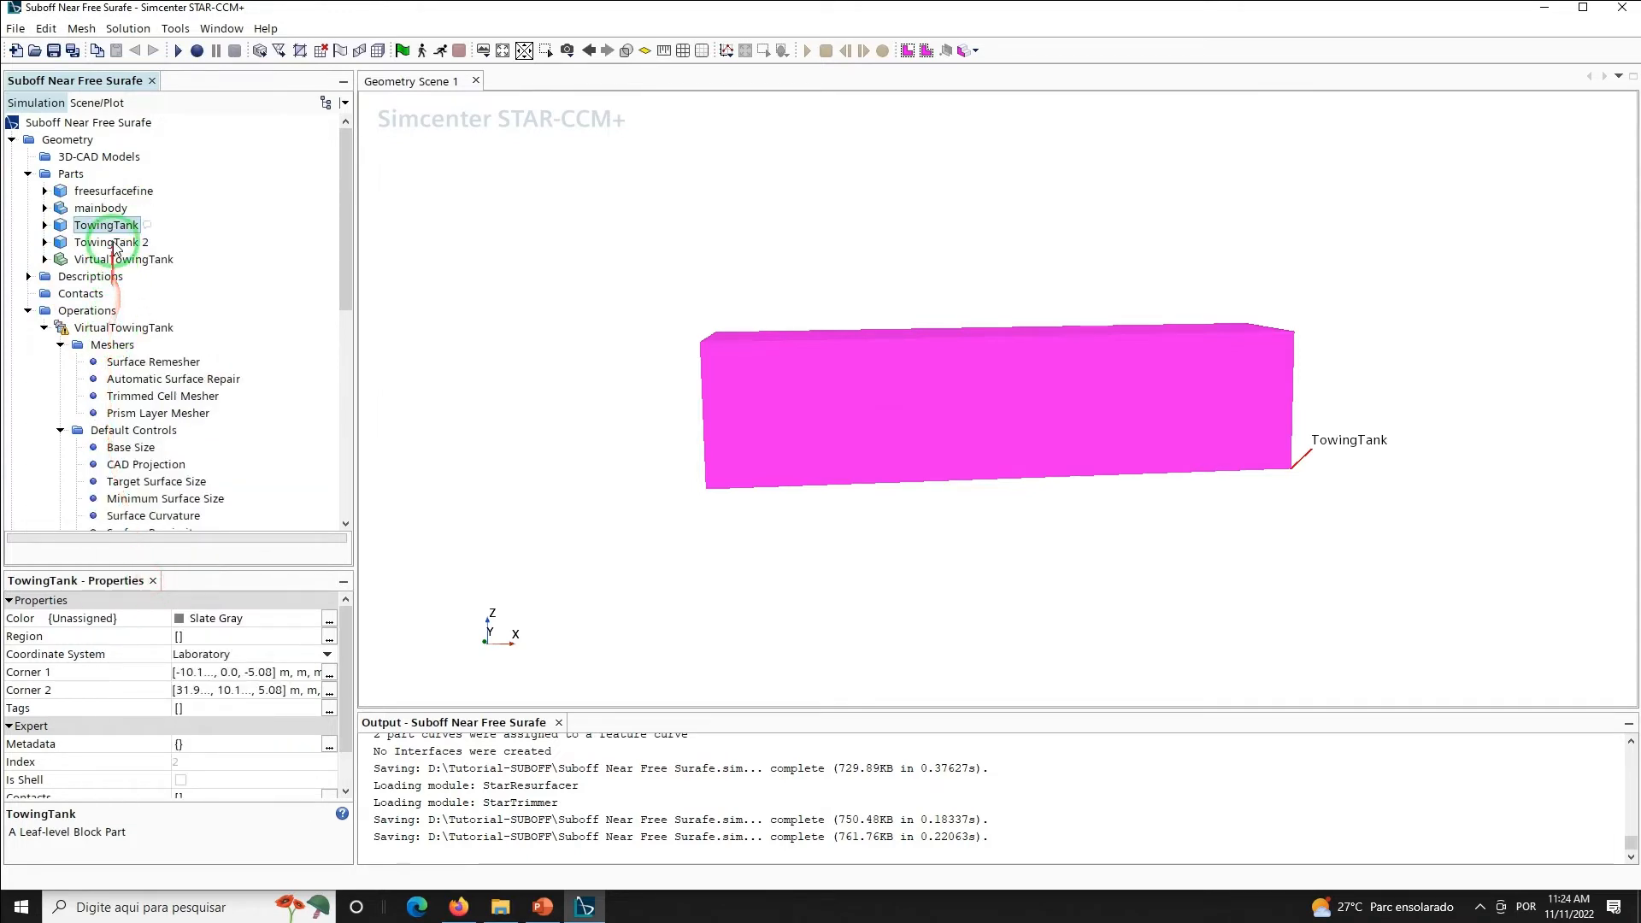
right_click(100, 242)
left_click(171, 846)
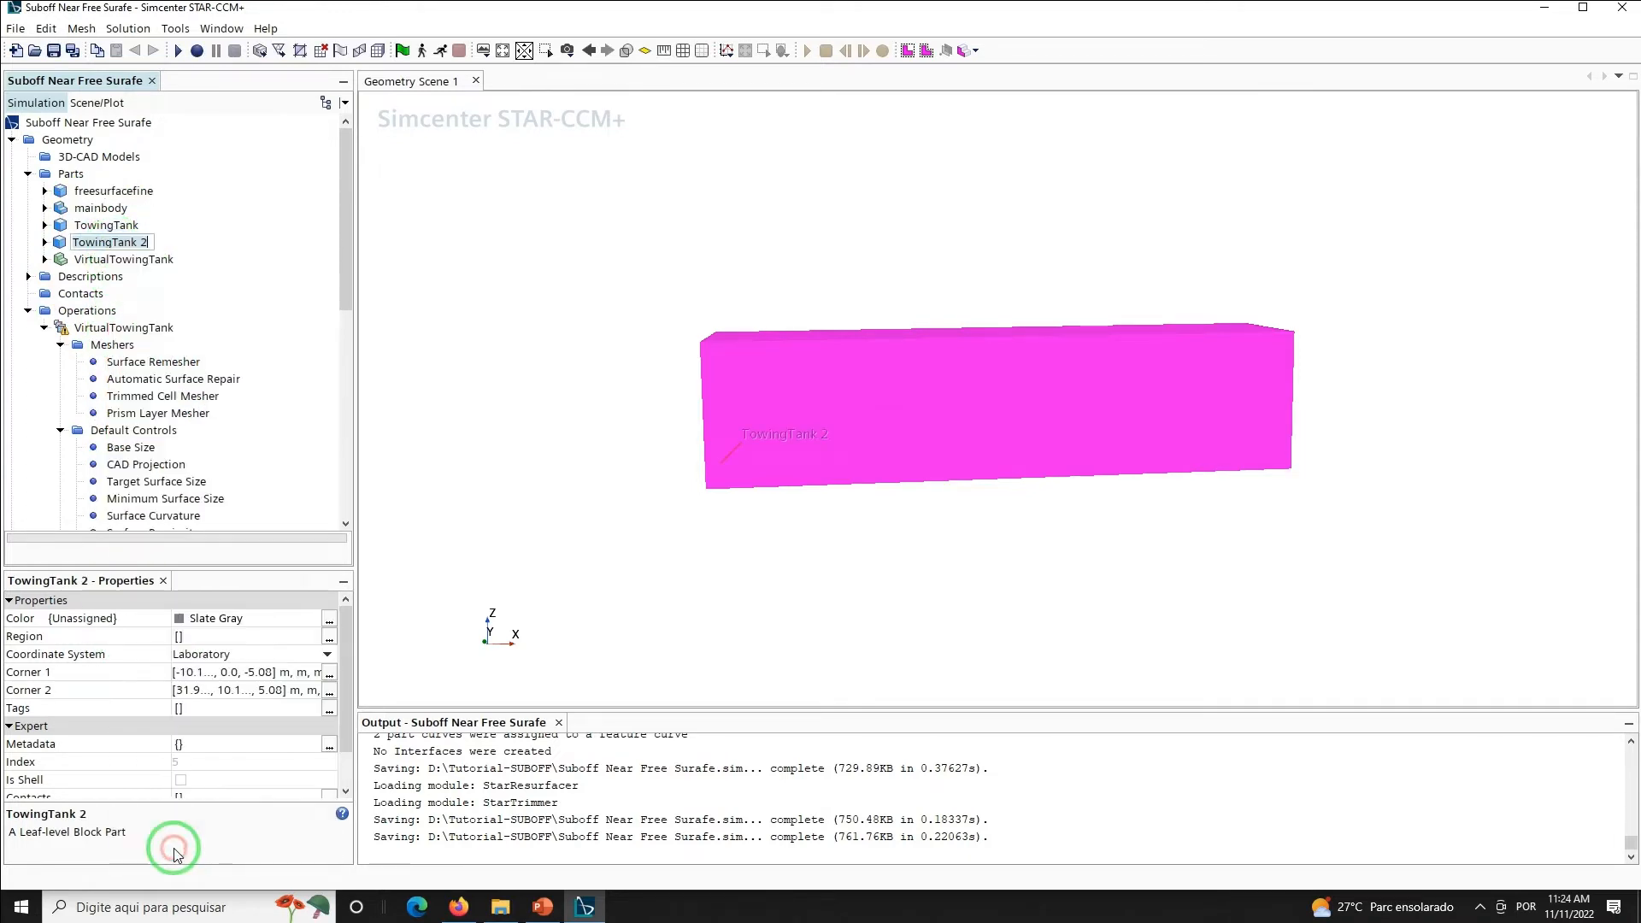
type("freesur")
type("faceca")
type("ars")
type("e")
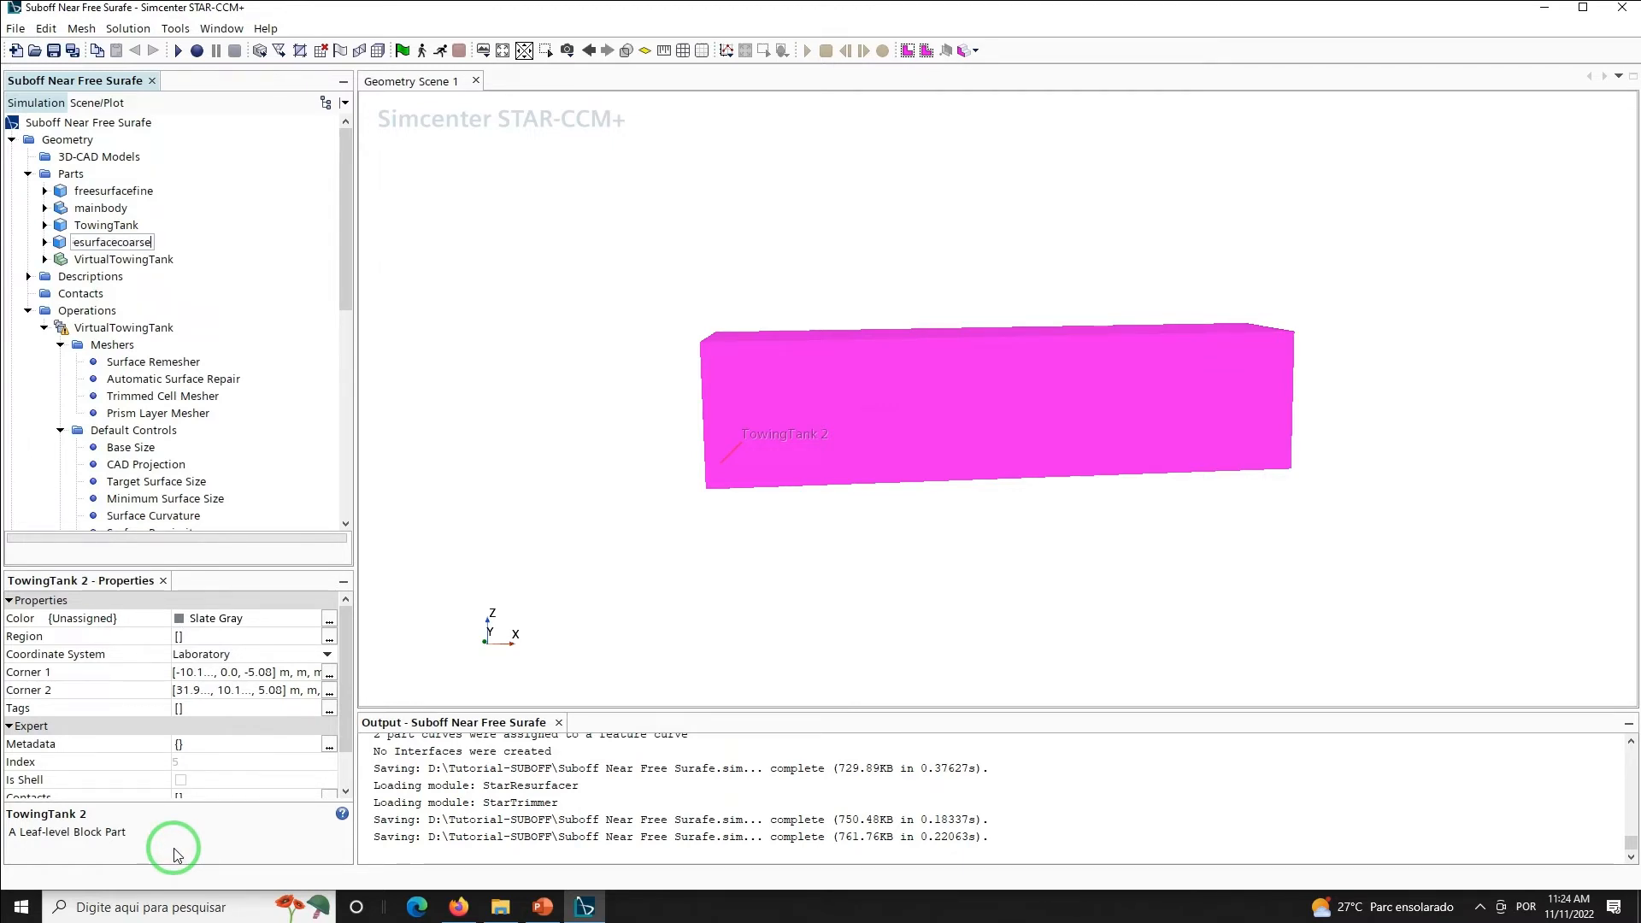
key("Return")
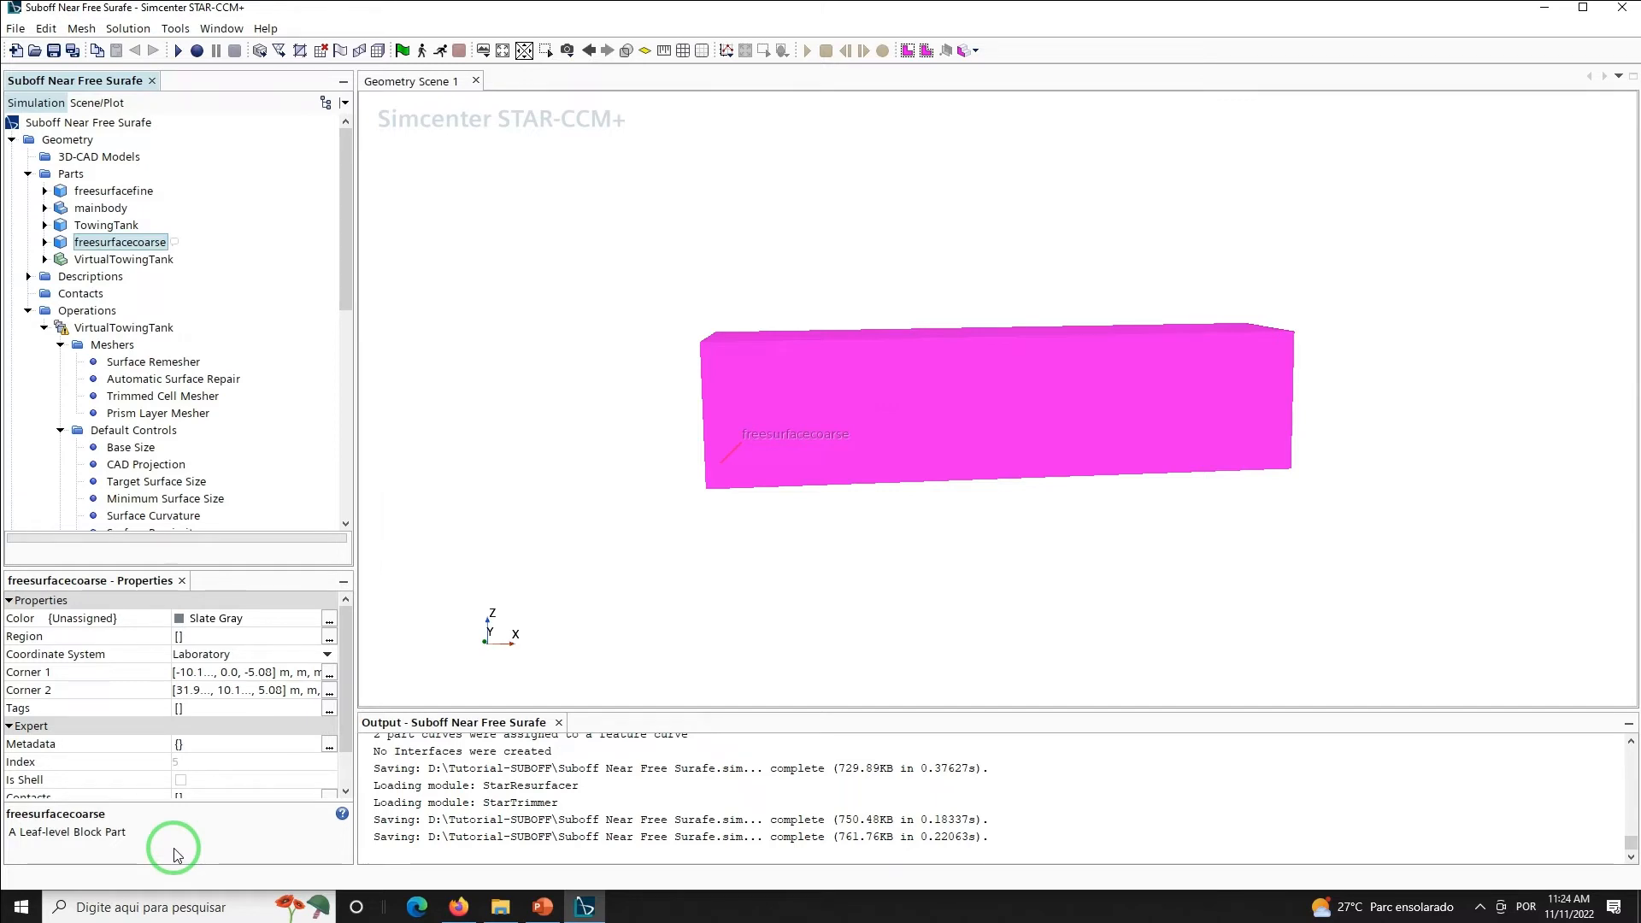
Set Corner 1 of the freesurfacefine block to -10.198, 0, 0.6888 m
left_click(118, 192)
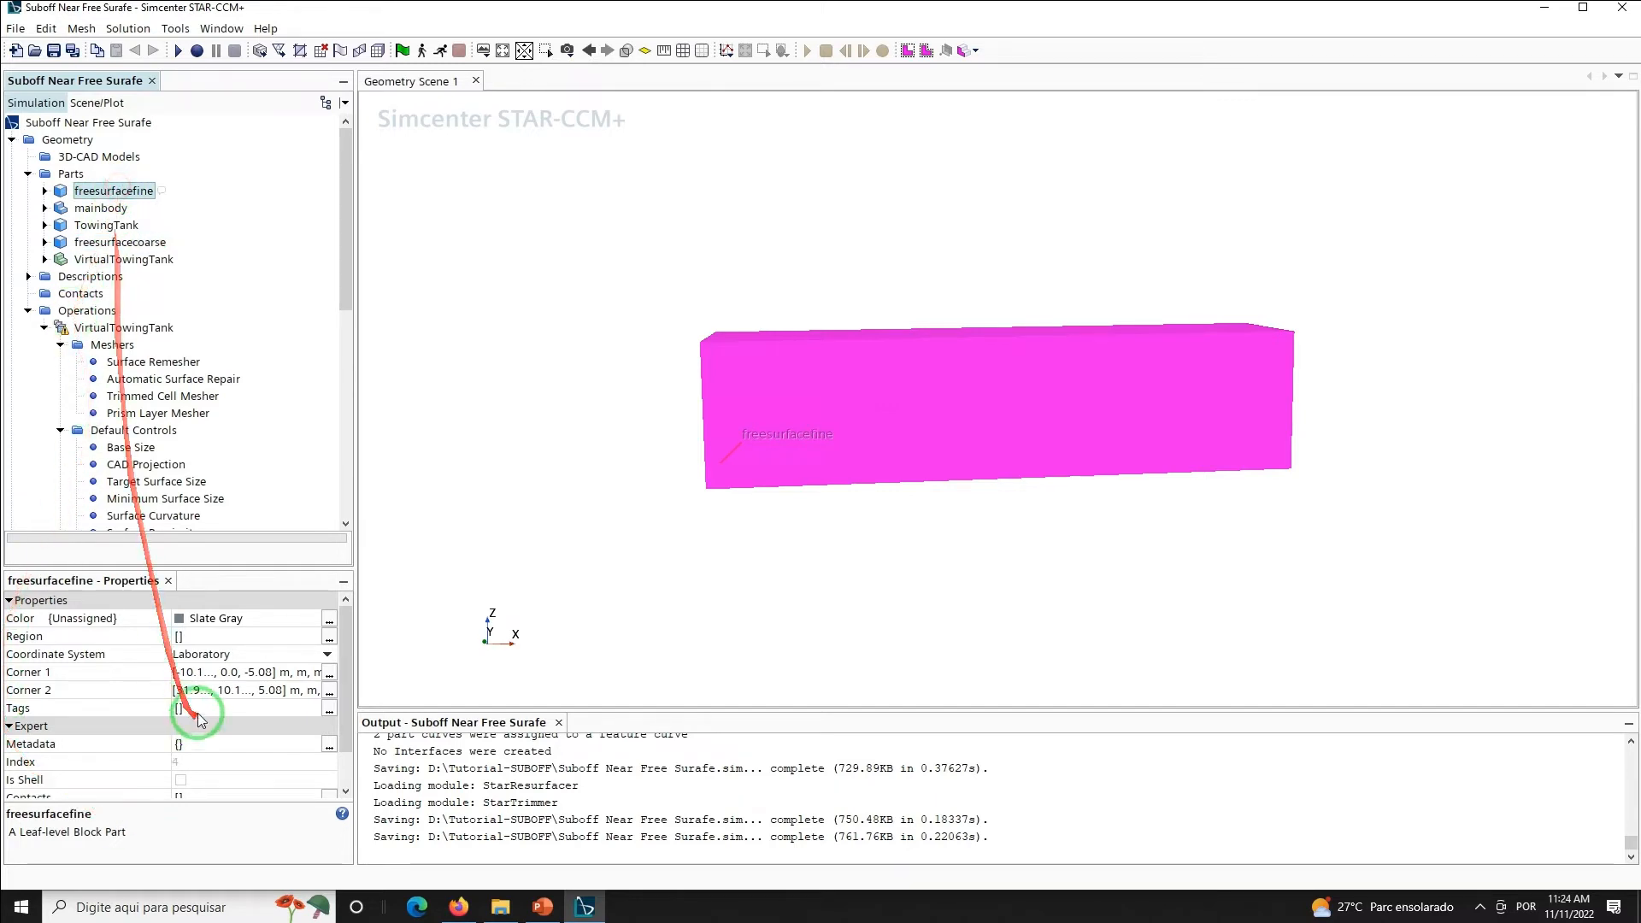
left_click(221, 674)
key("ctrl+a")
type("-")
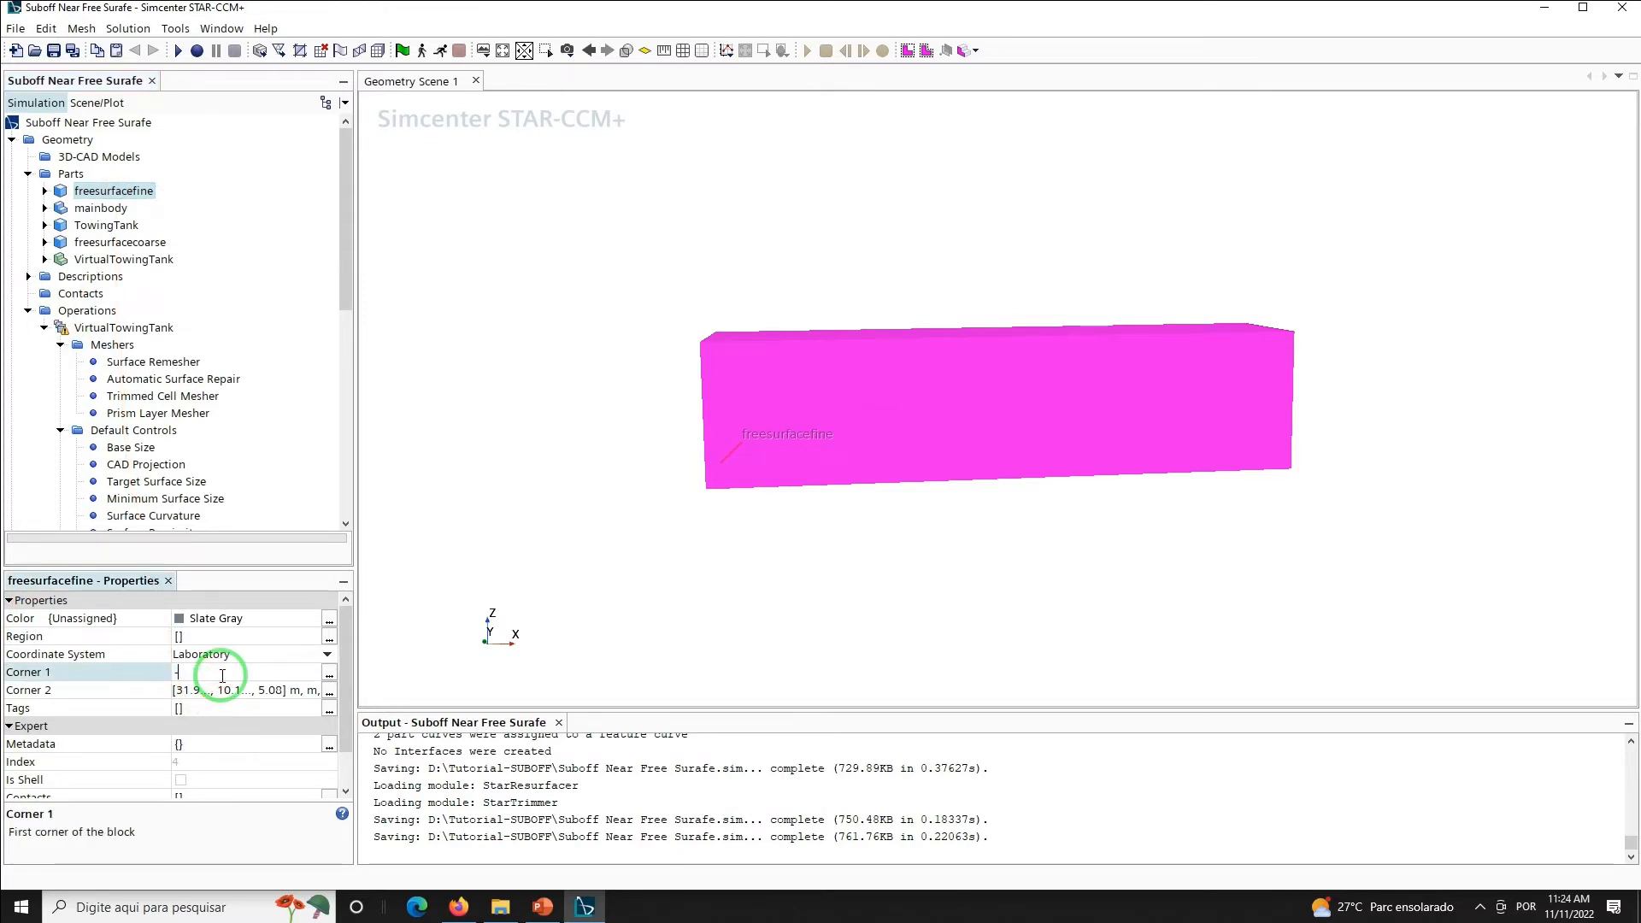
type("10.190, 0, 0.")
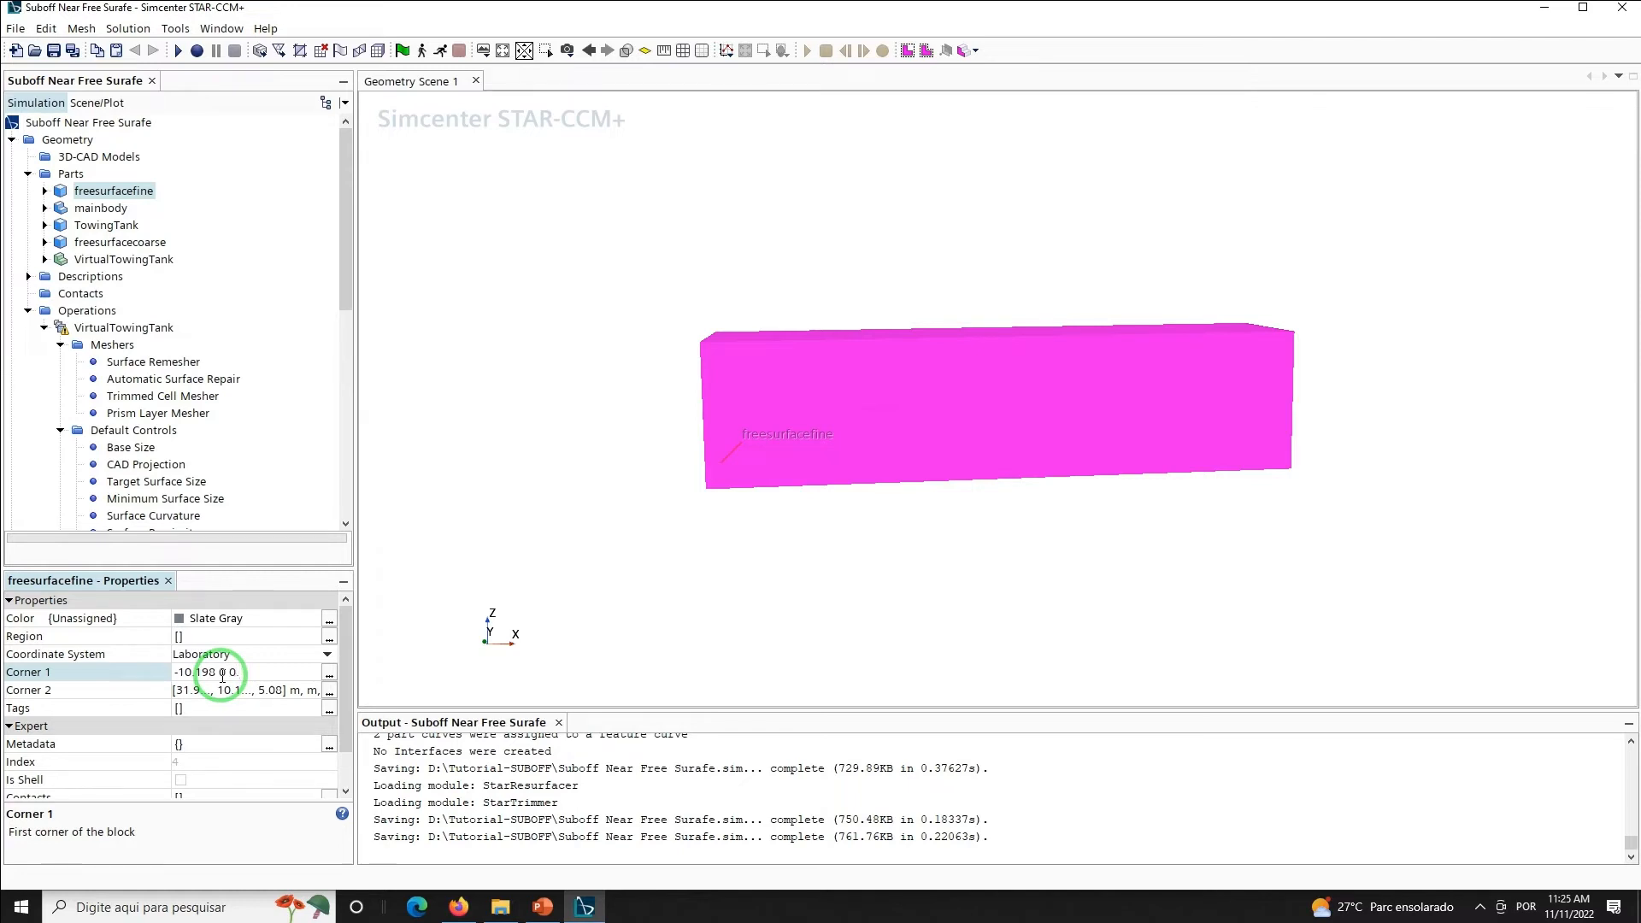
type("6")
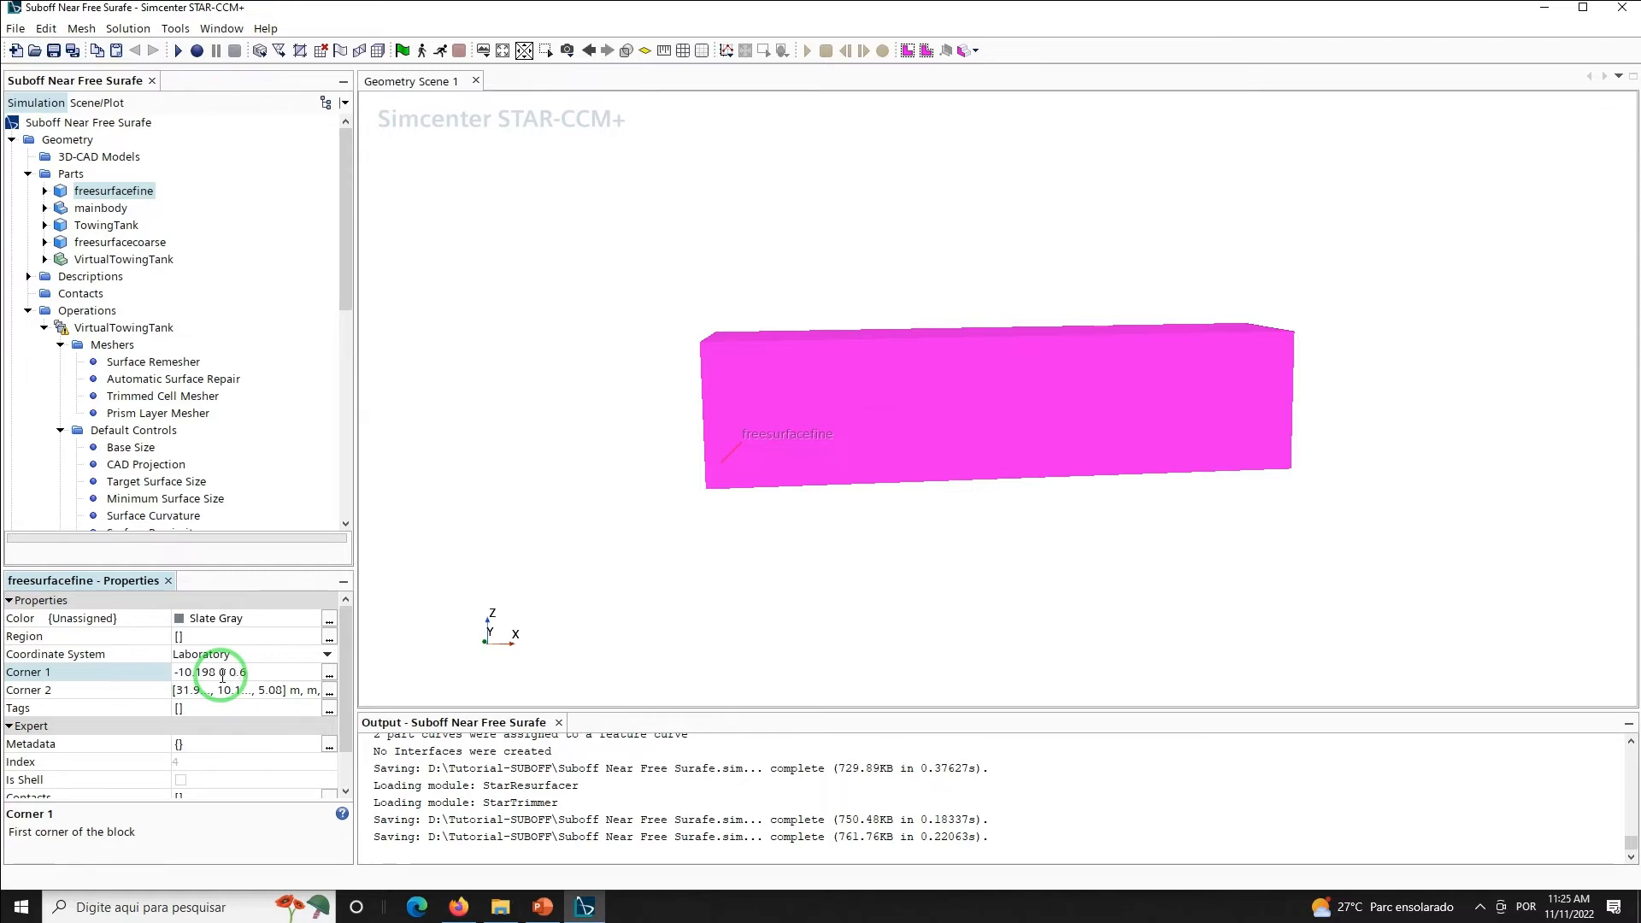
type("888")
key("Return")
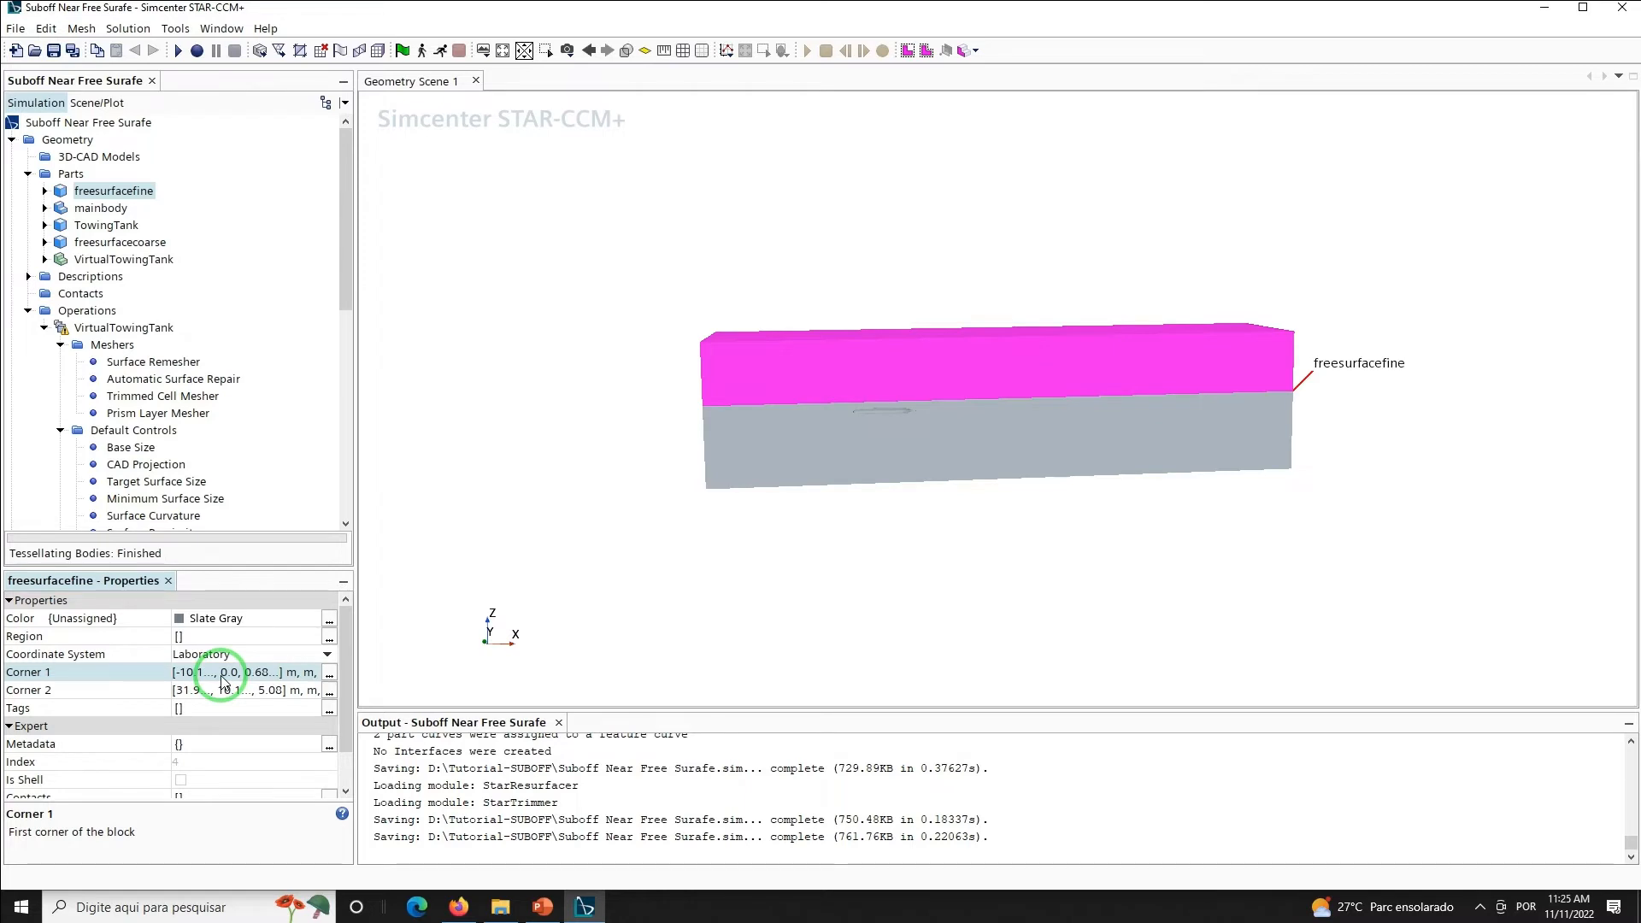
Set Corner 2 of the freesurfacefine block to 31.978, 10.198, 0.4188 m
left_click(220, 695)
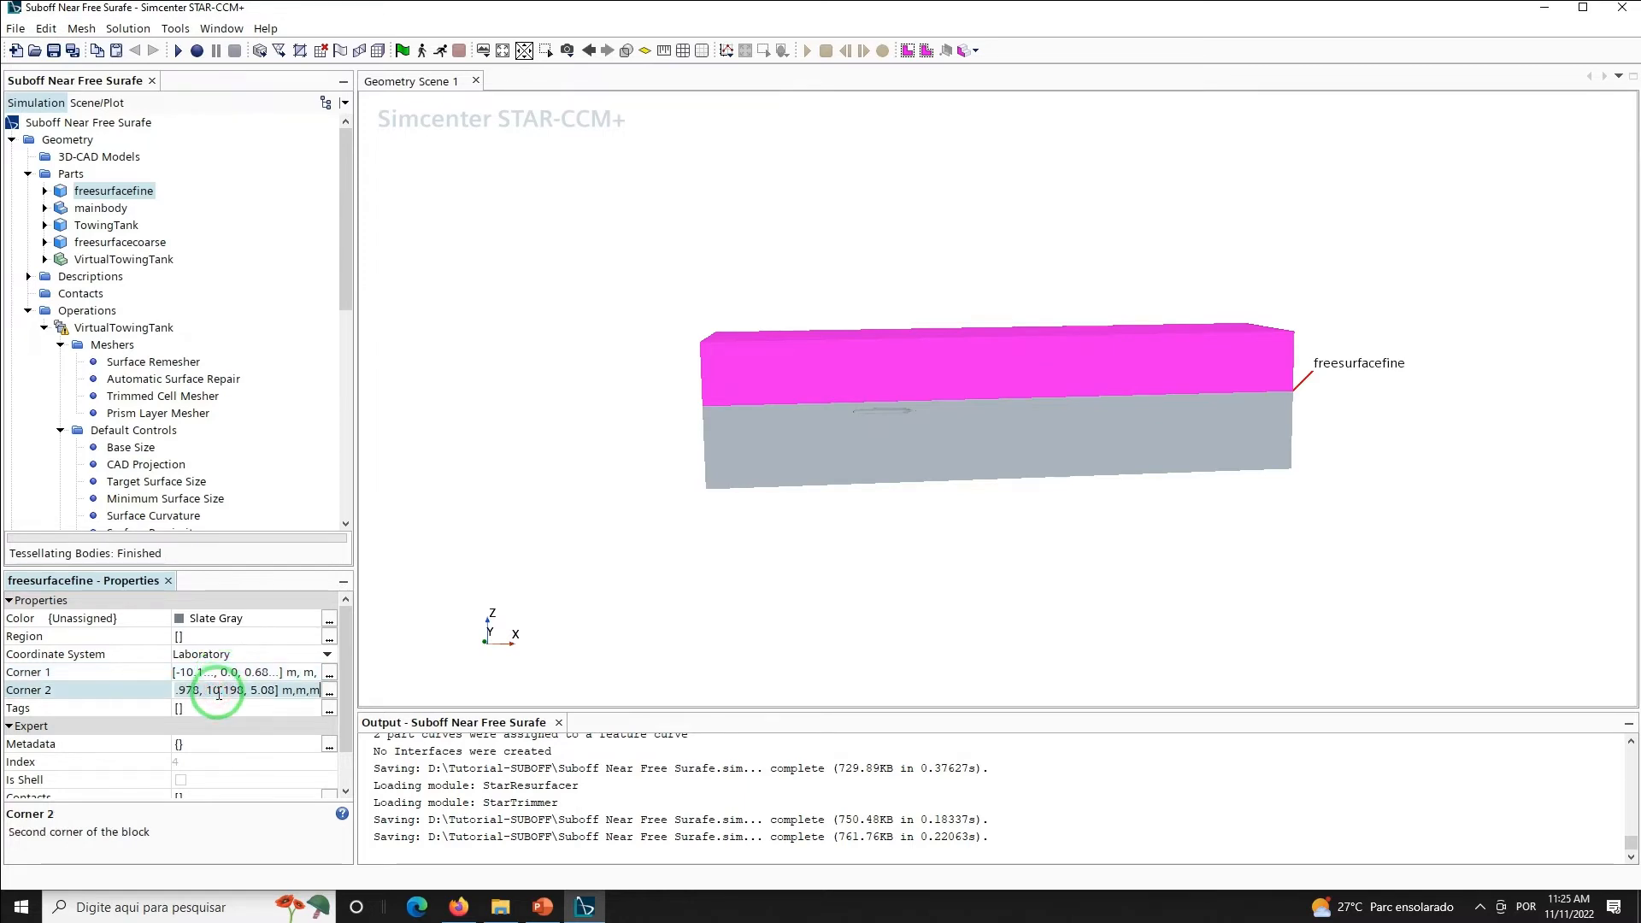
key("ctrl+a")
type("31")
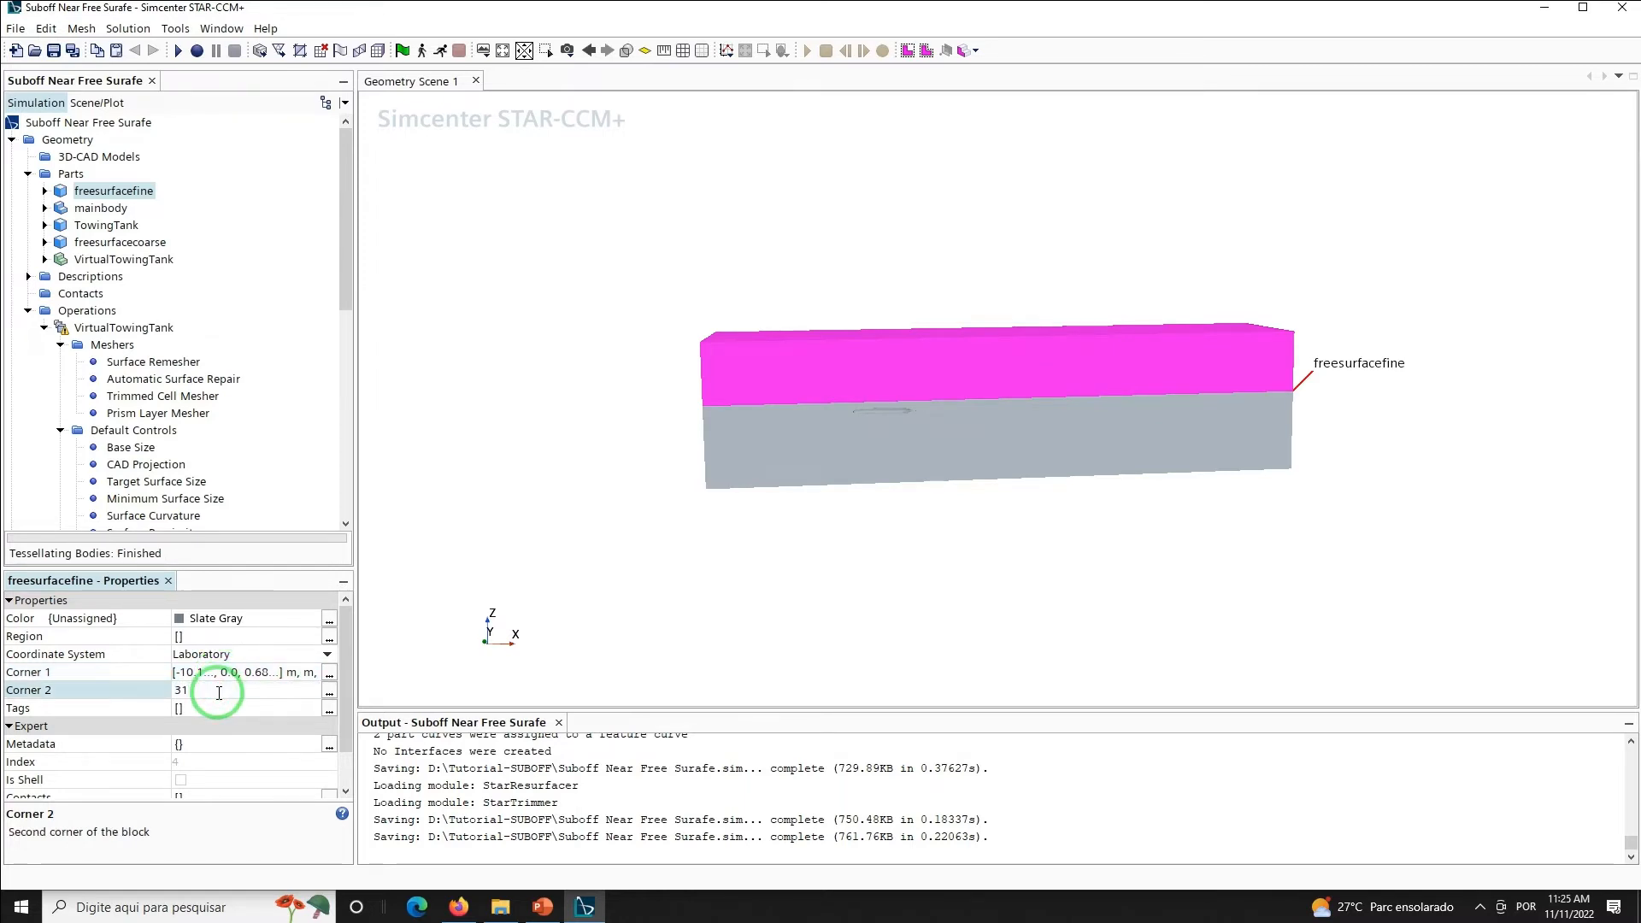
type(".97")
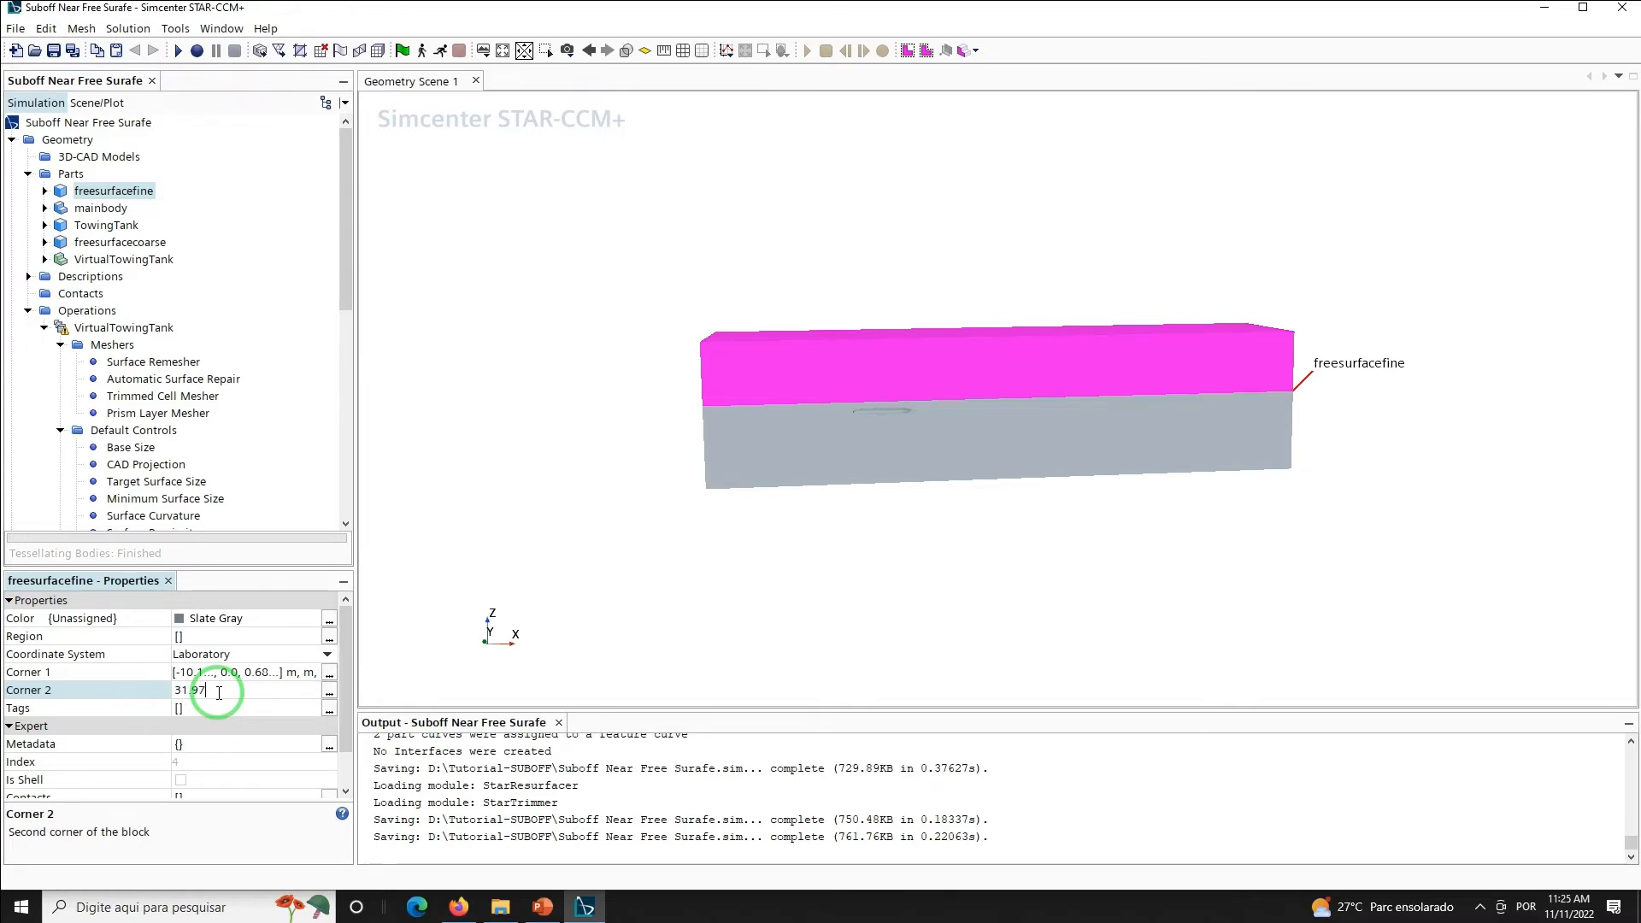
type("8, 0.198")
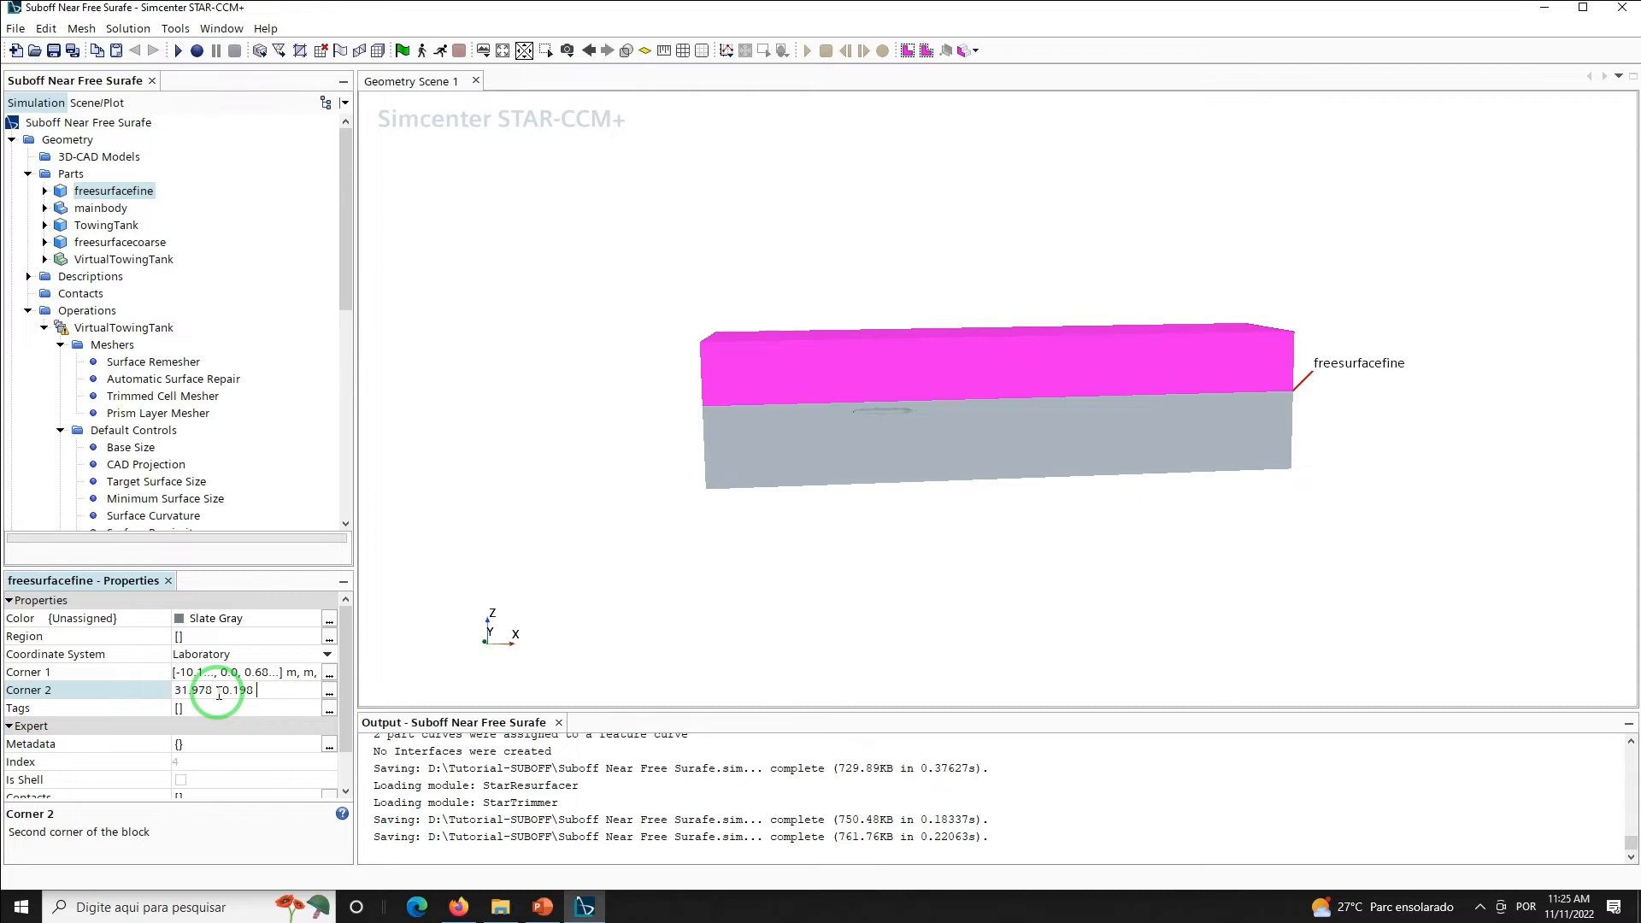
type(",0.")
type("4")
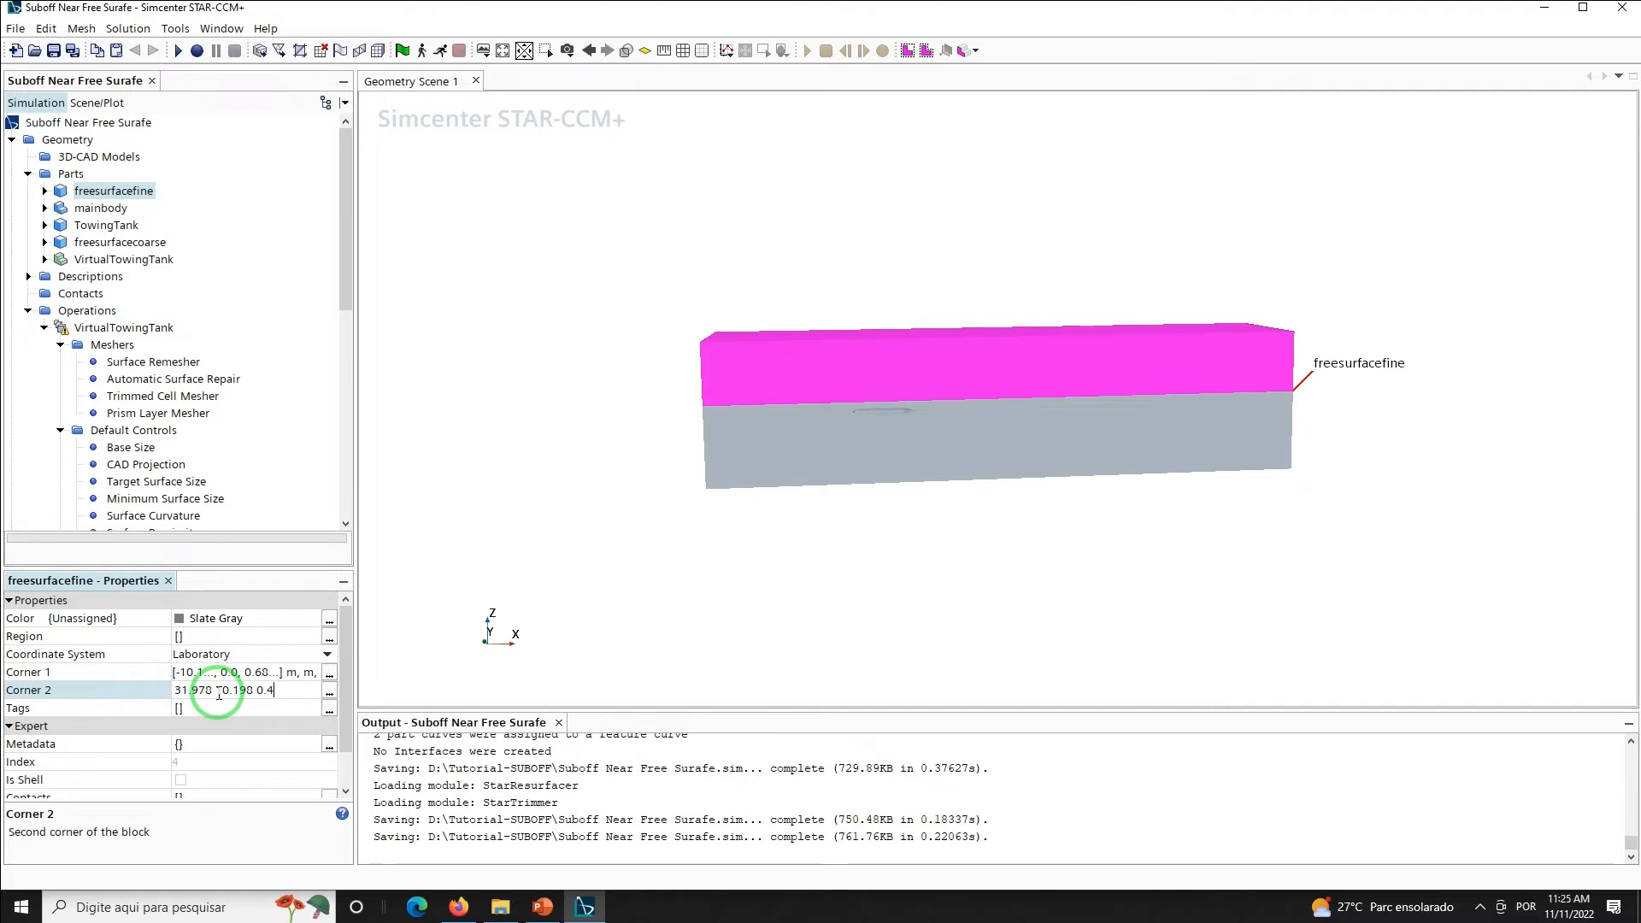
type("188")
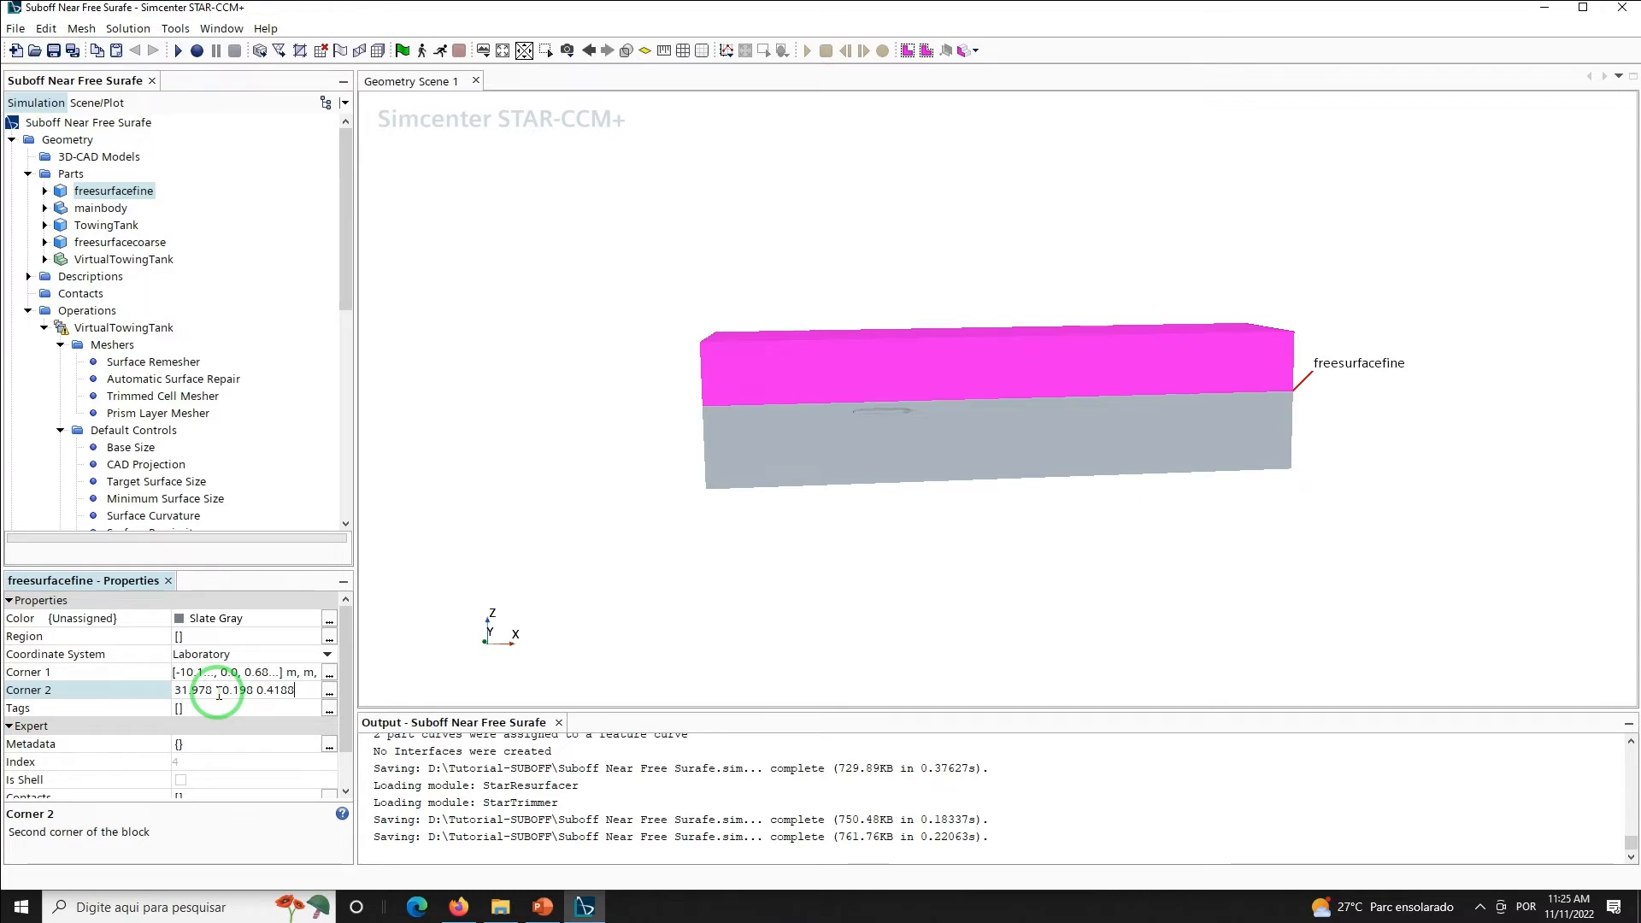
key("Return")
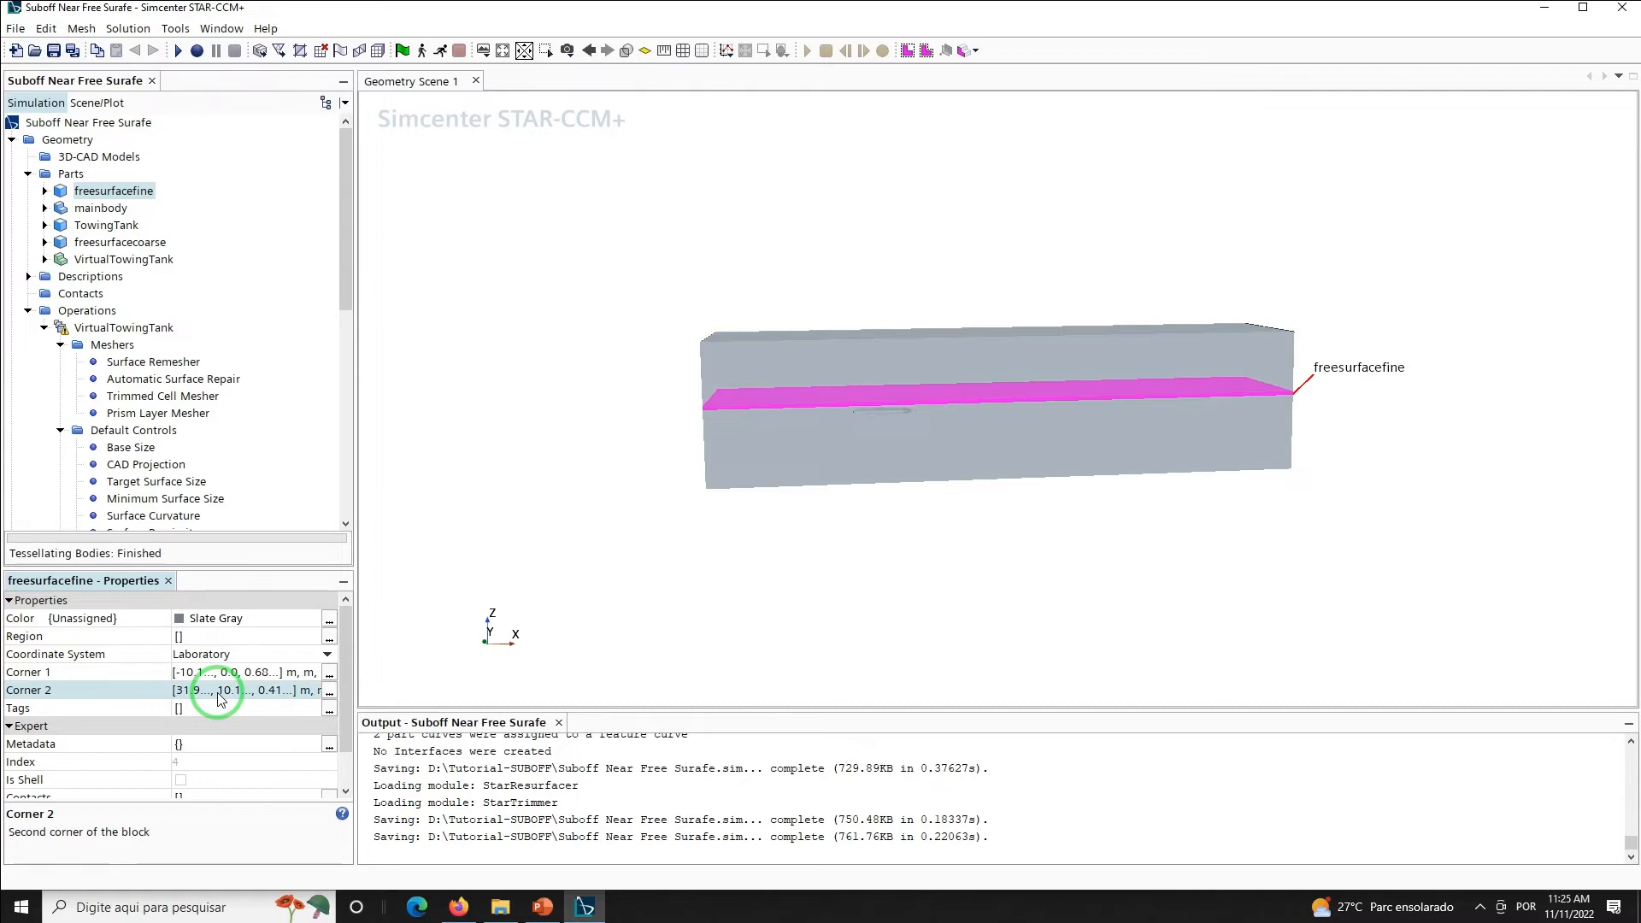
Set Corner 1 of the freesurfacecoarse block to -10.198, 0, 1 m
left_click(120, 242)
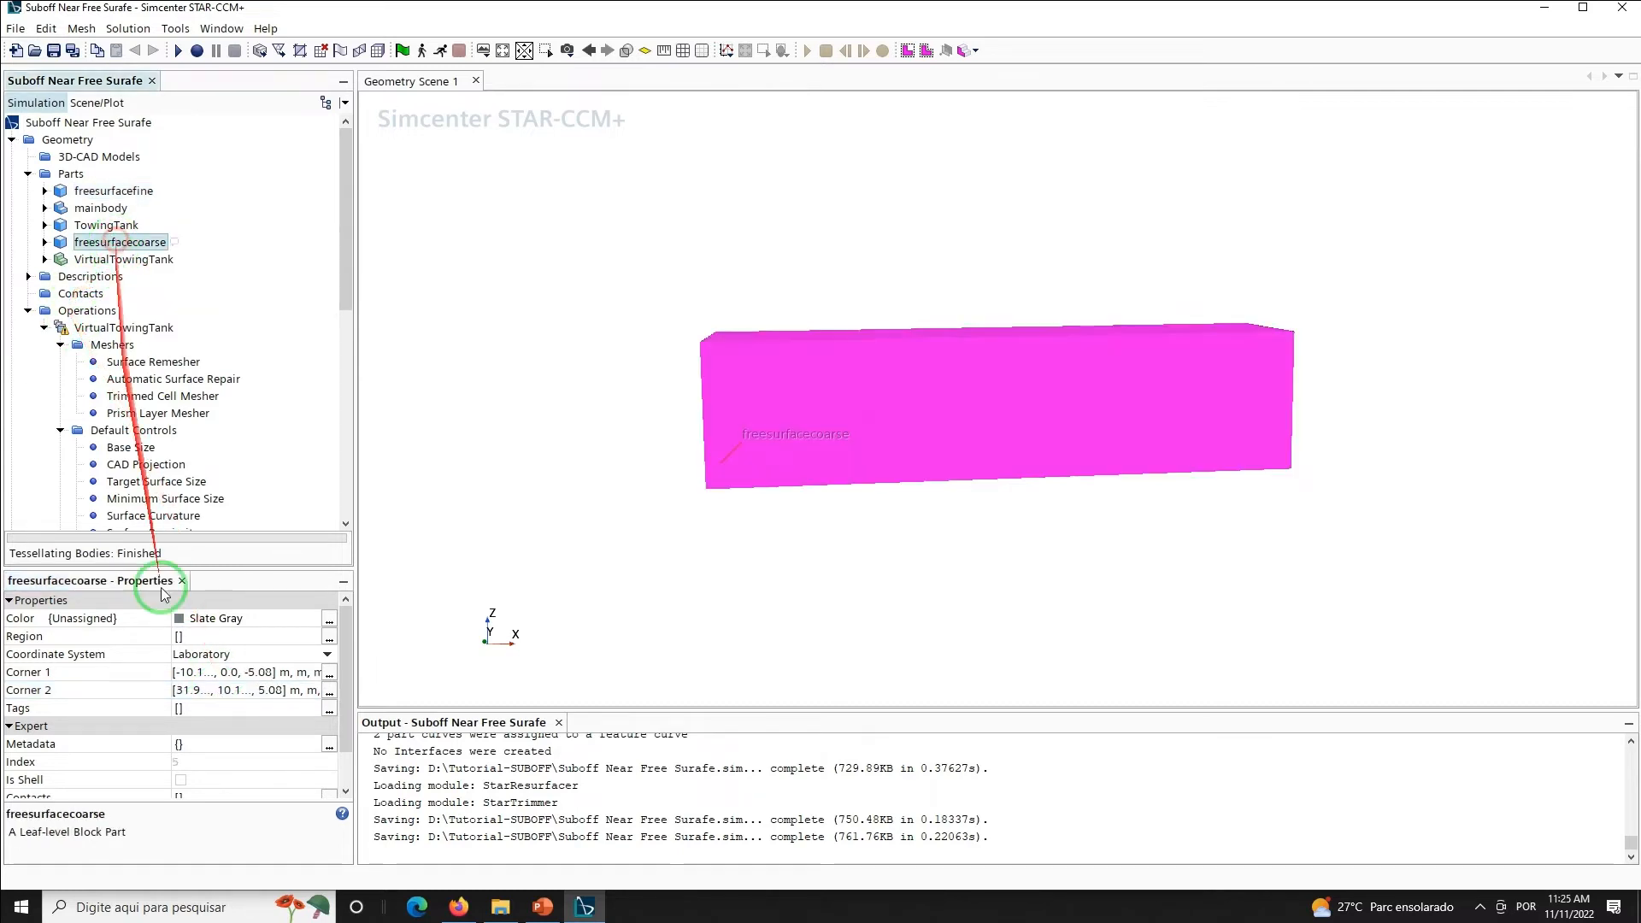
left_click(247, 674)
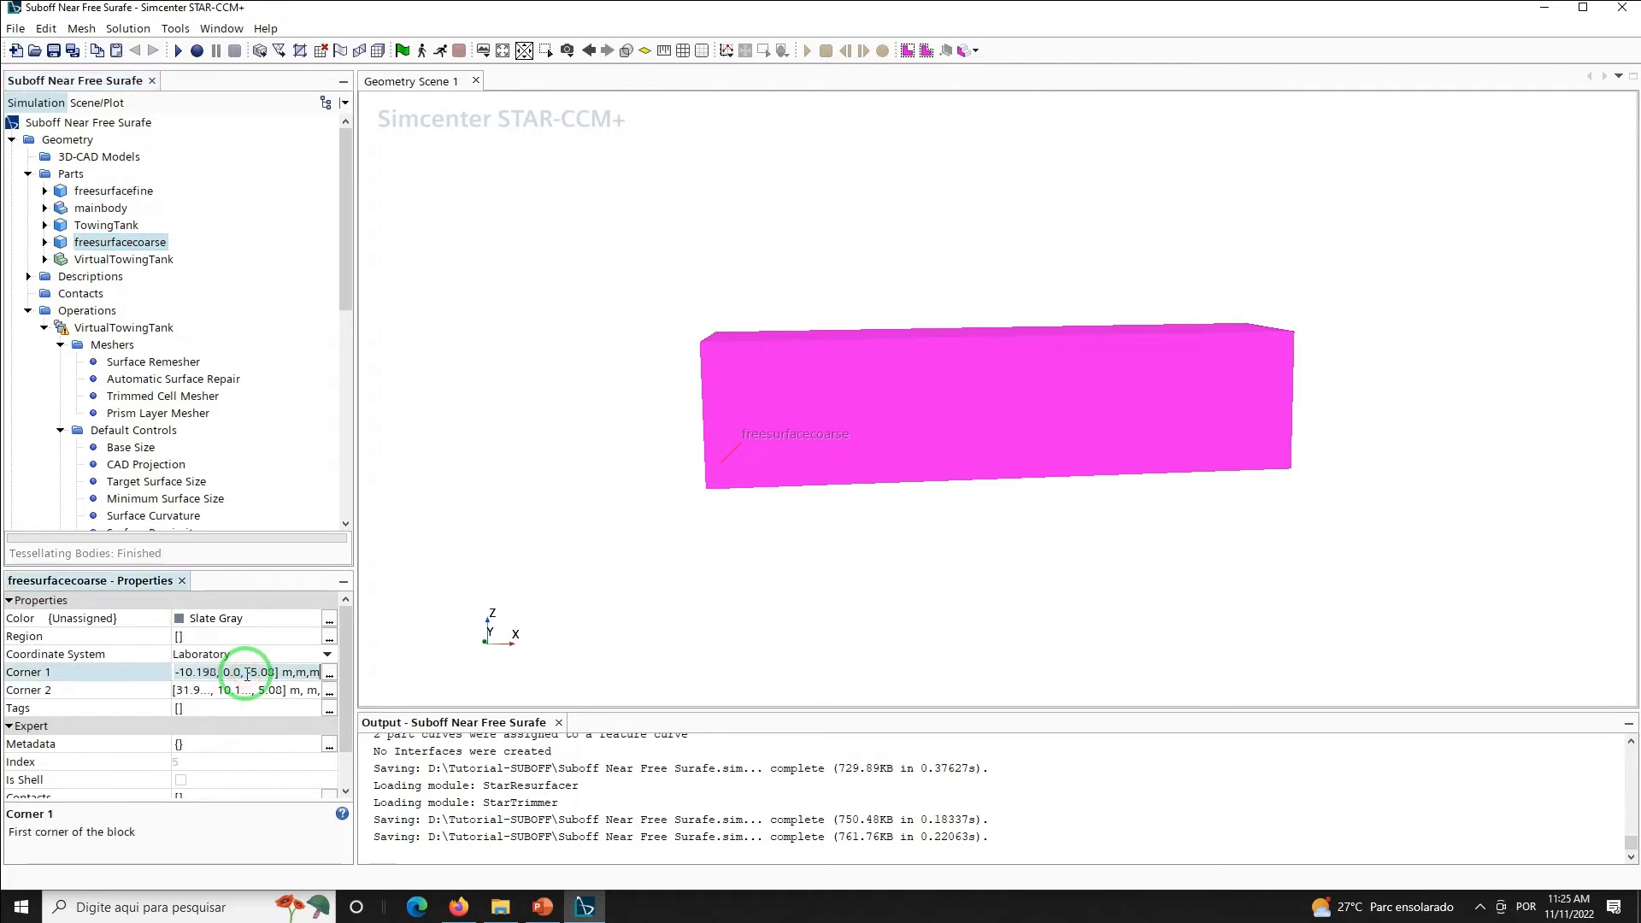
type("-10")
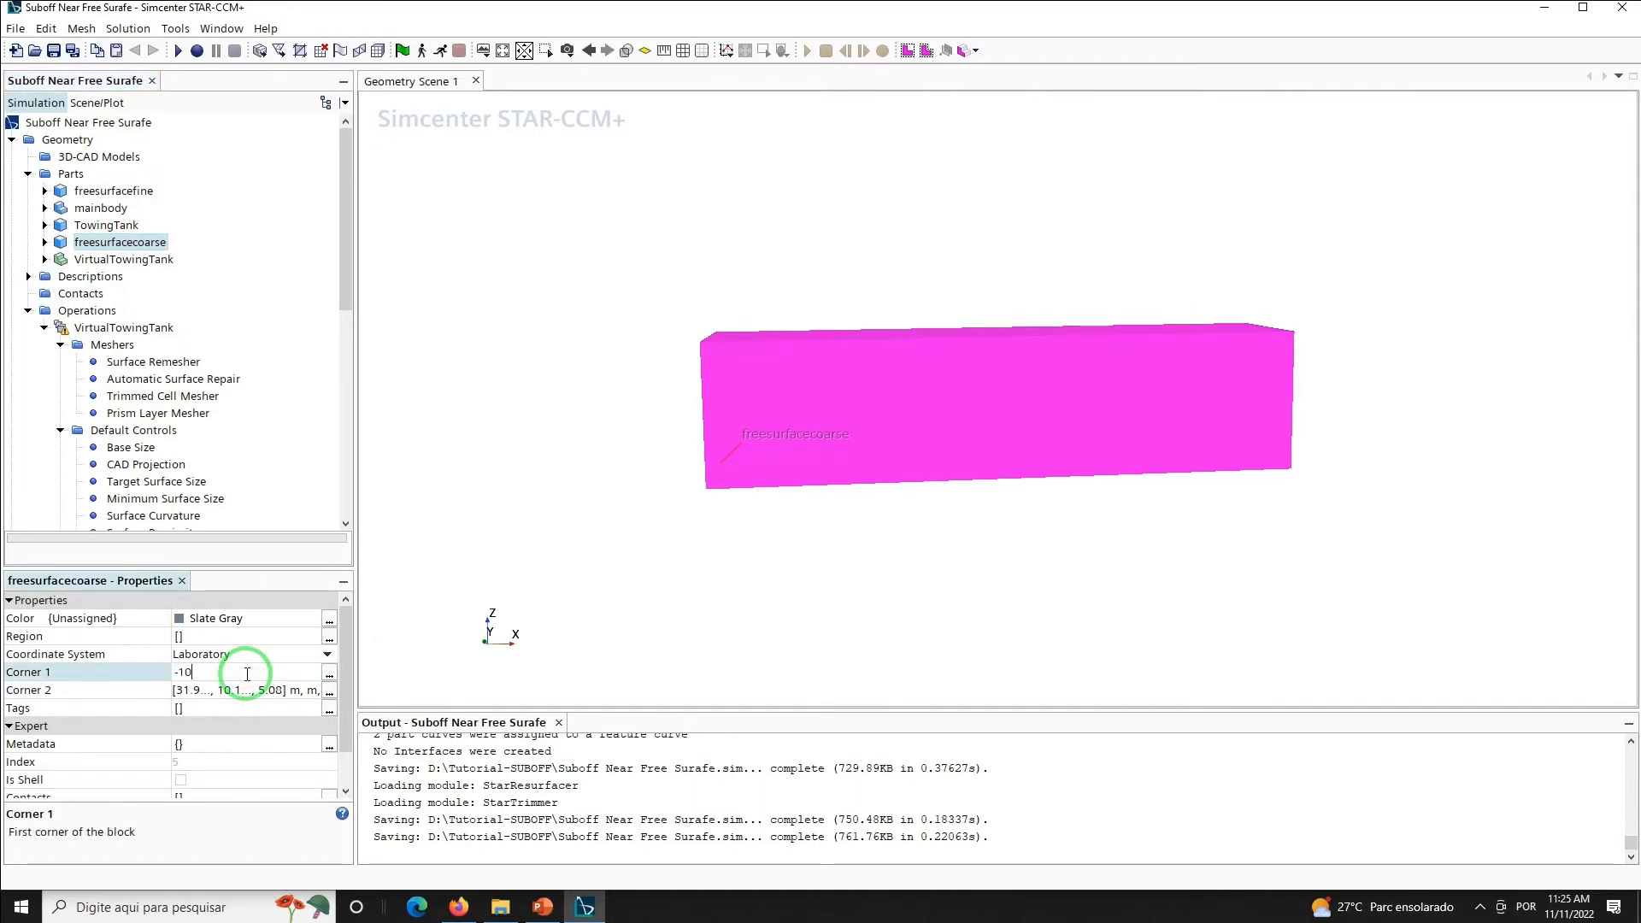
type(".198")
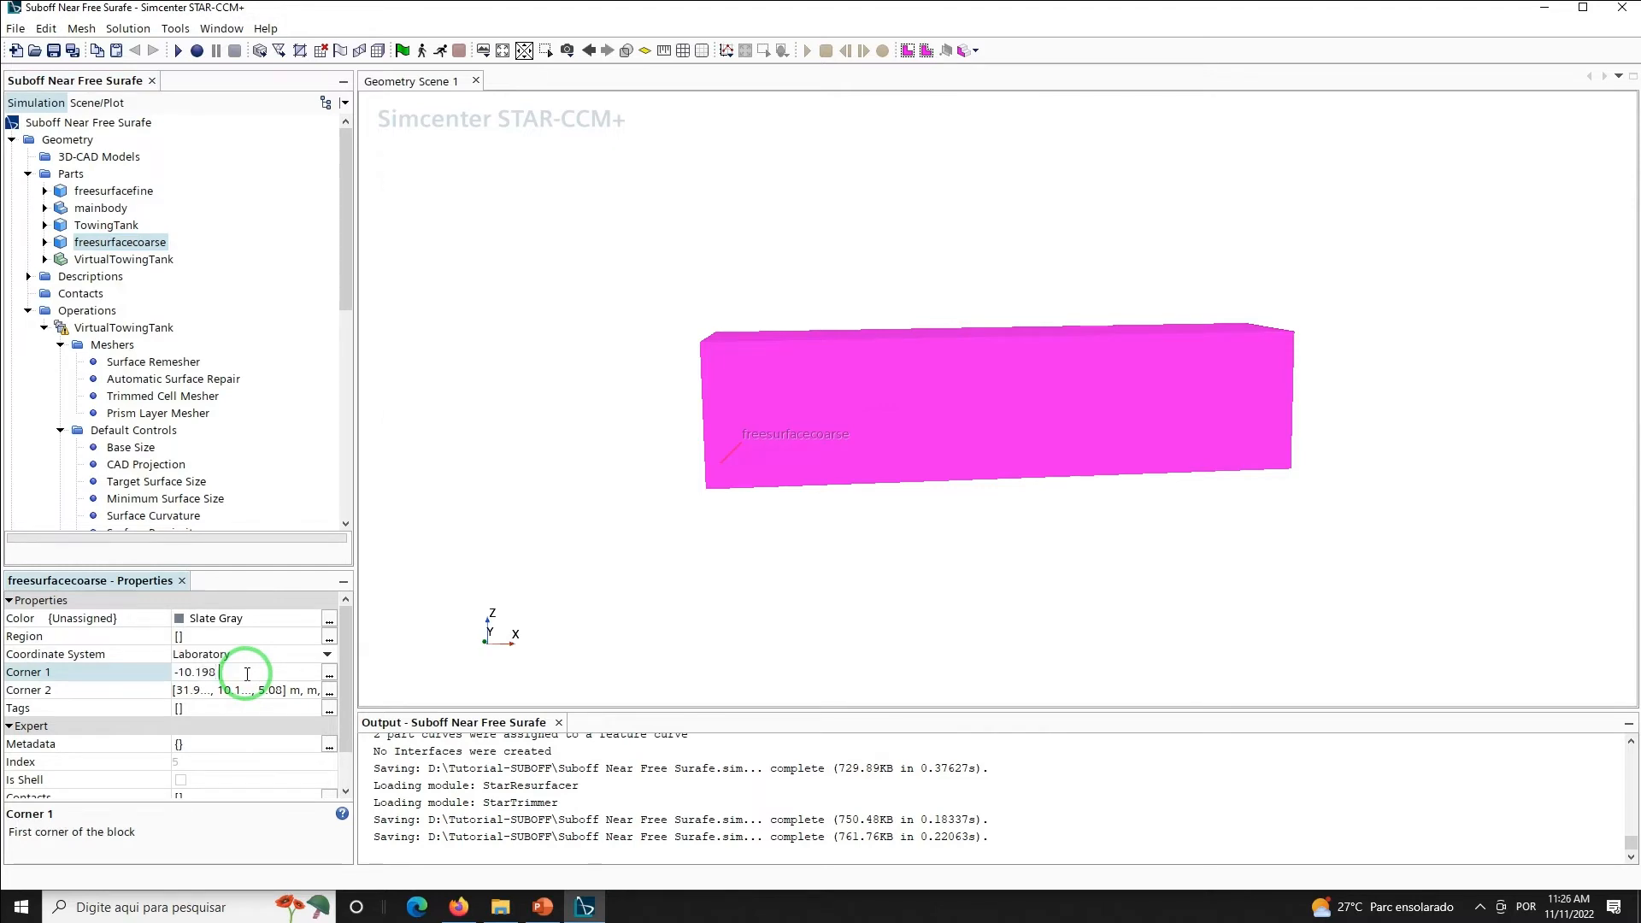
type(" 0")
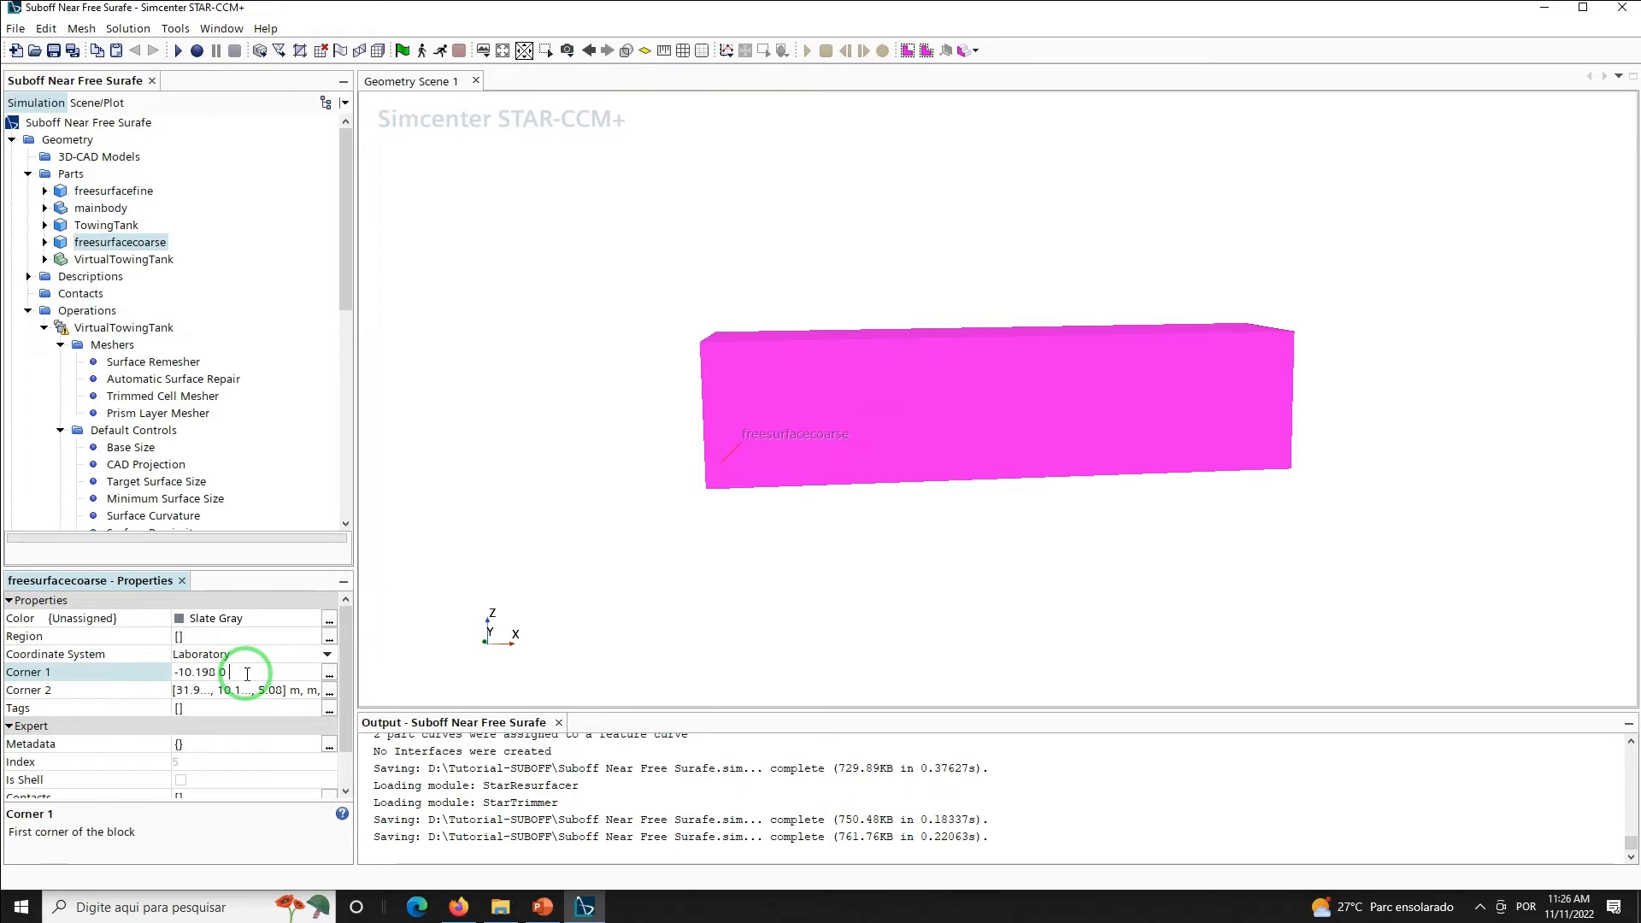
type("1")
key("Return")
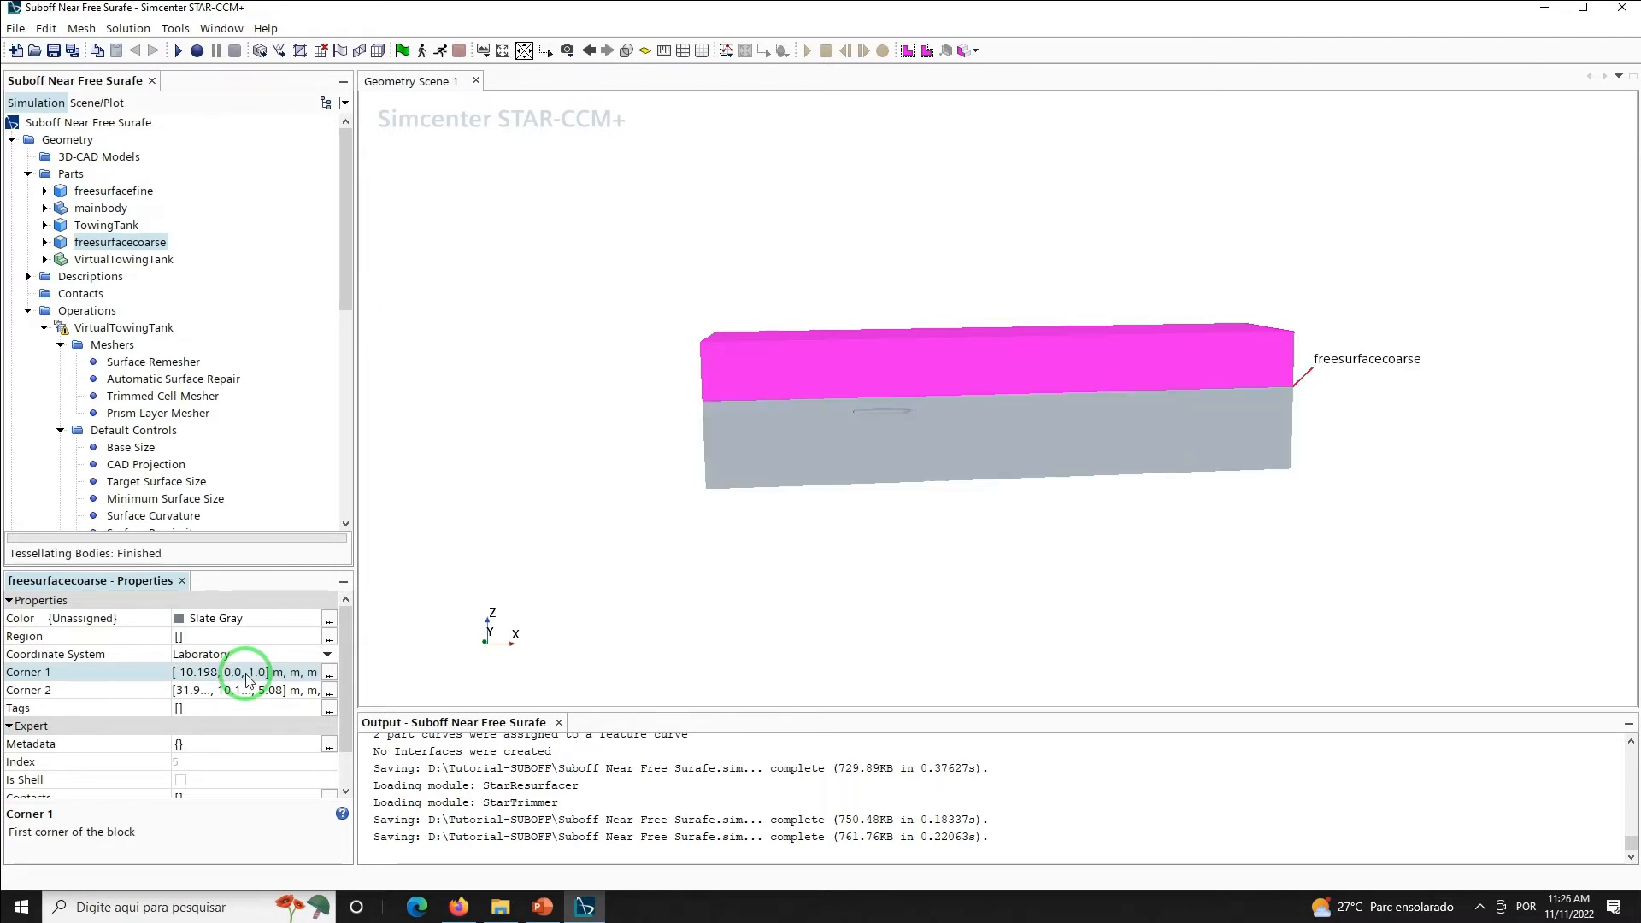
Set Corner 2 of the freesurfacecoarse block to 31.978, 10.198, 0 m
left_click(220, 691)
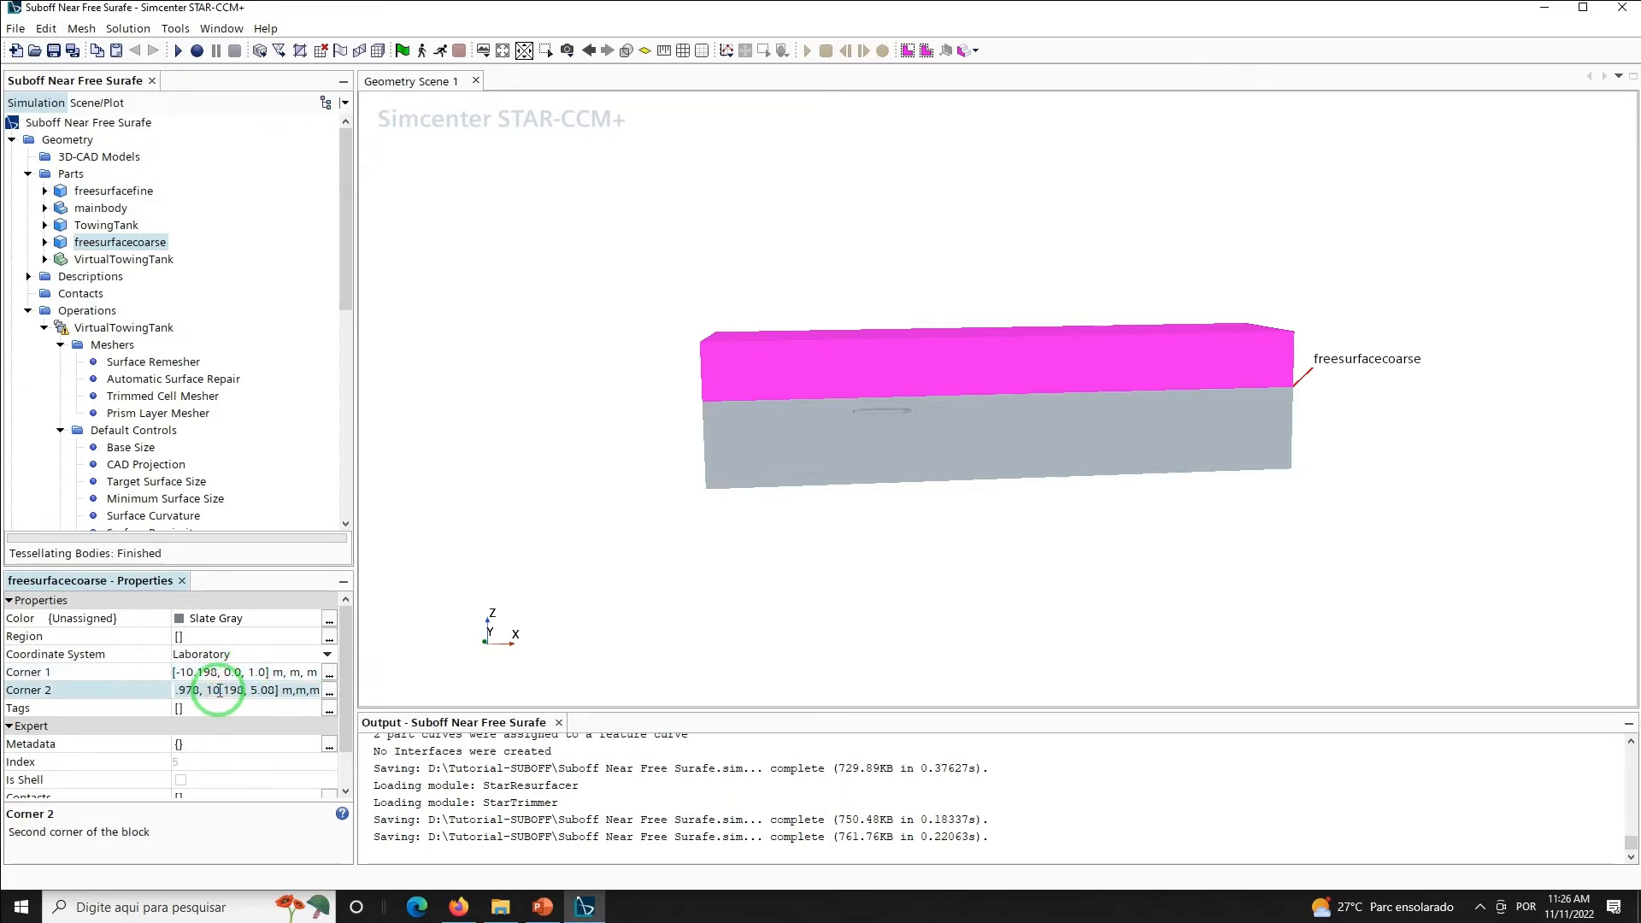
key("ctrl+a")
type("31")
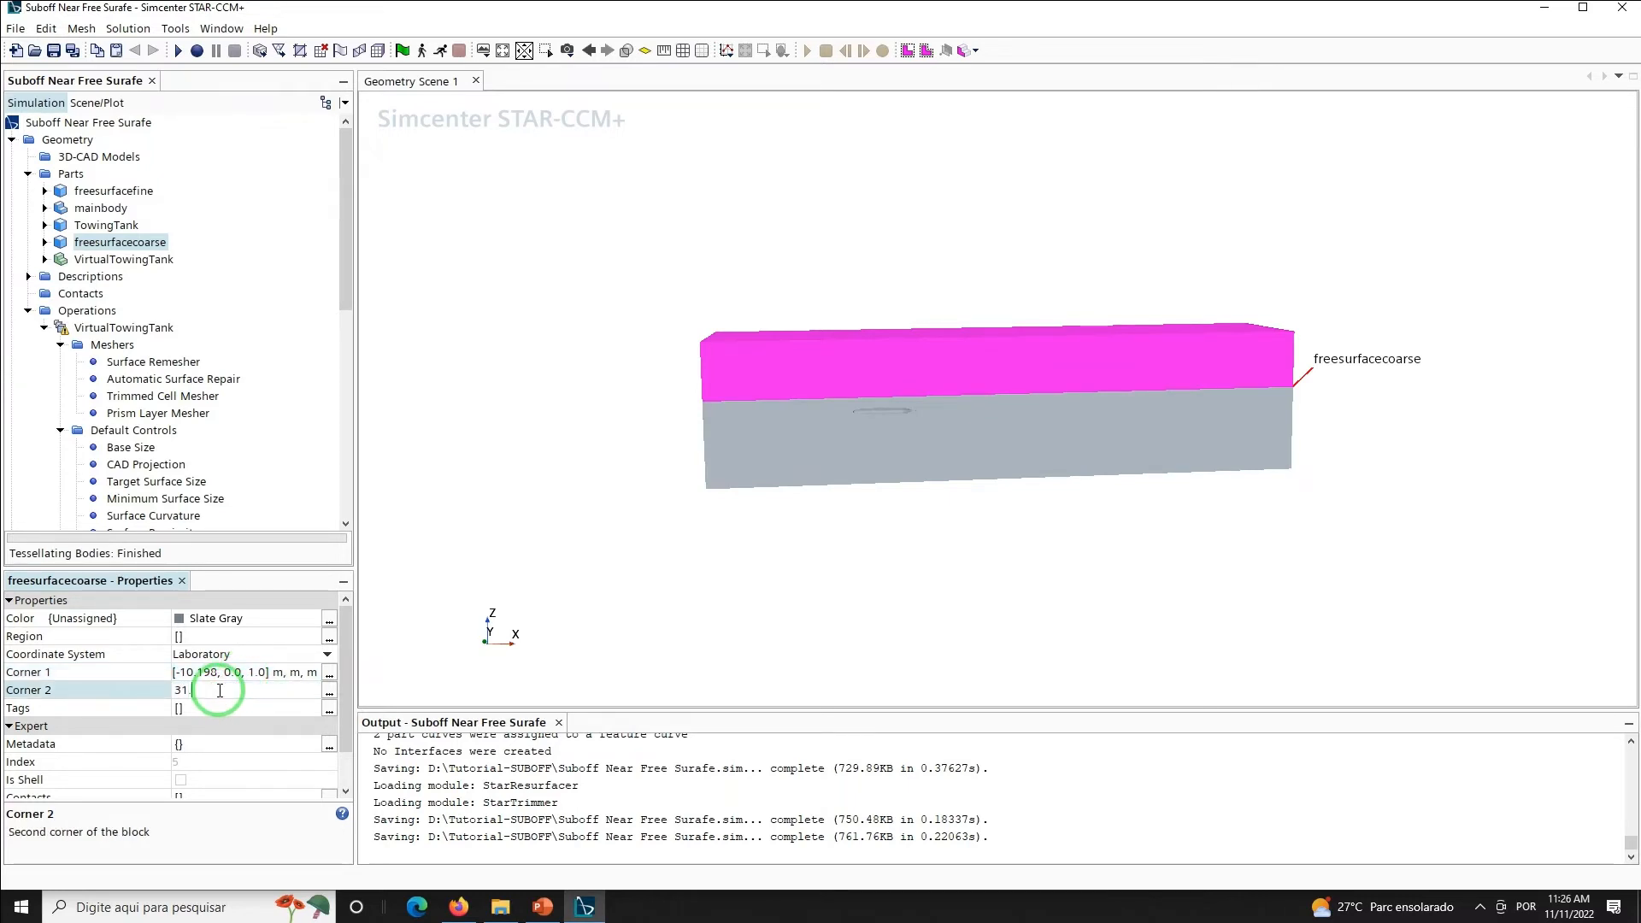
type(".9")
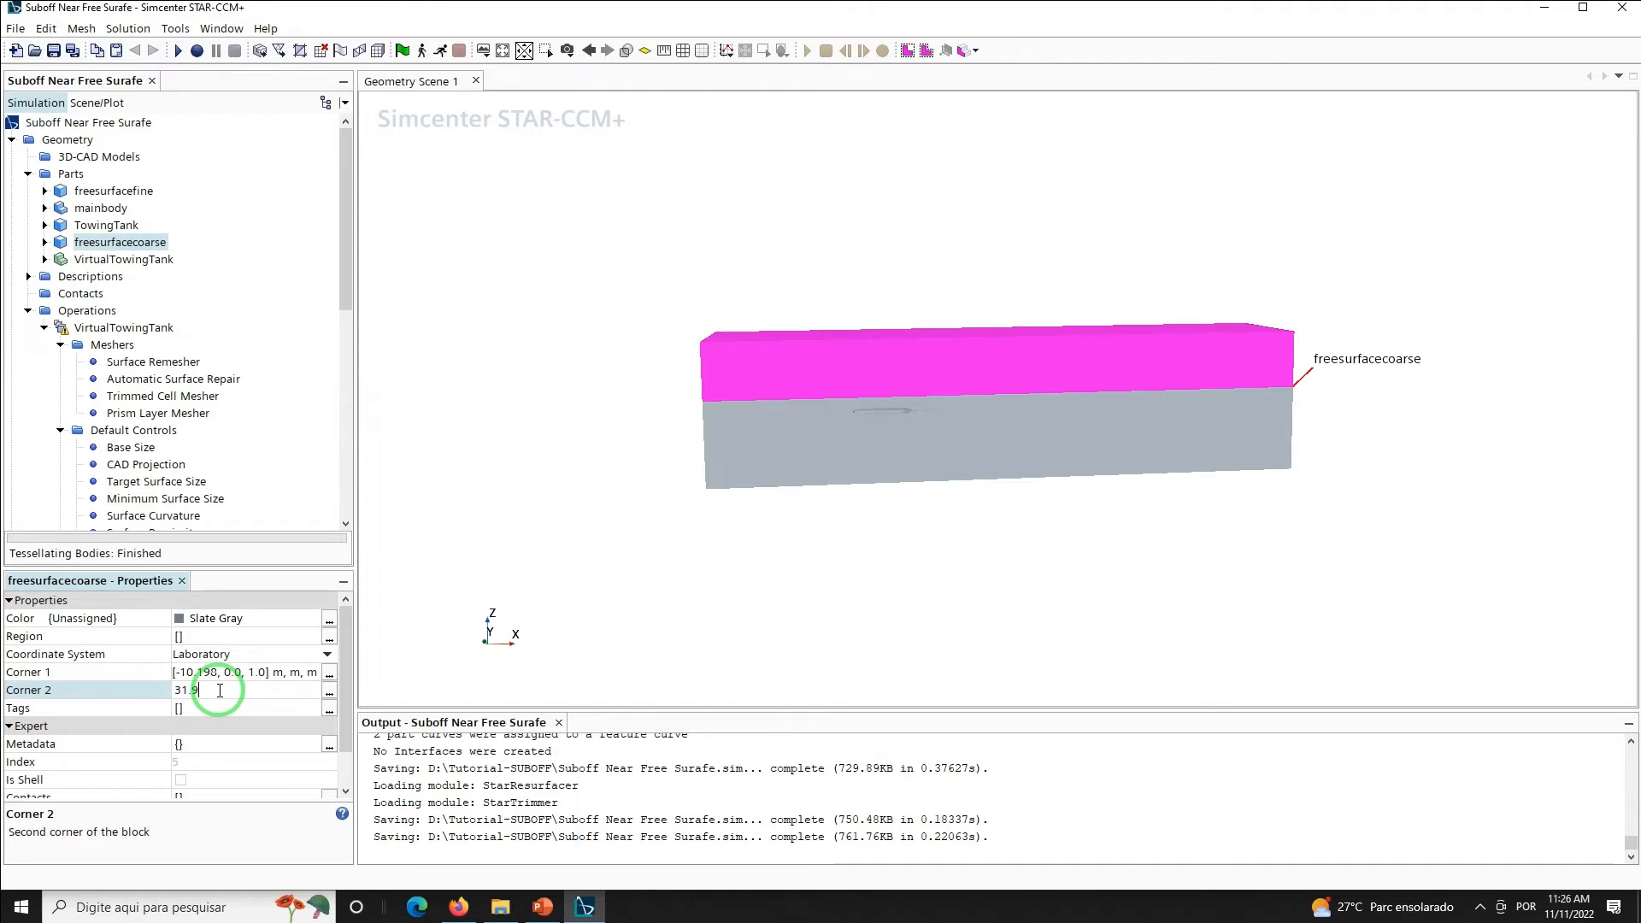
type("78, 10")
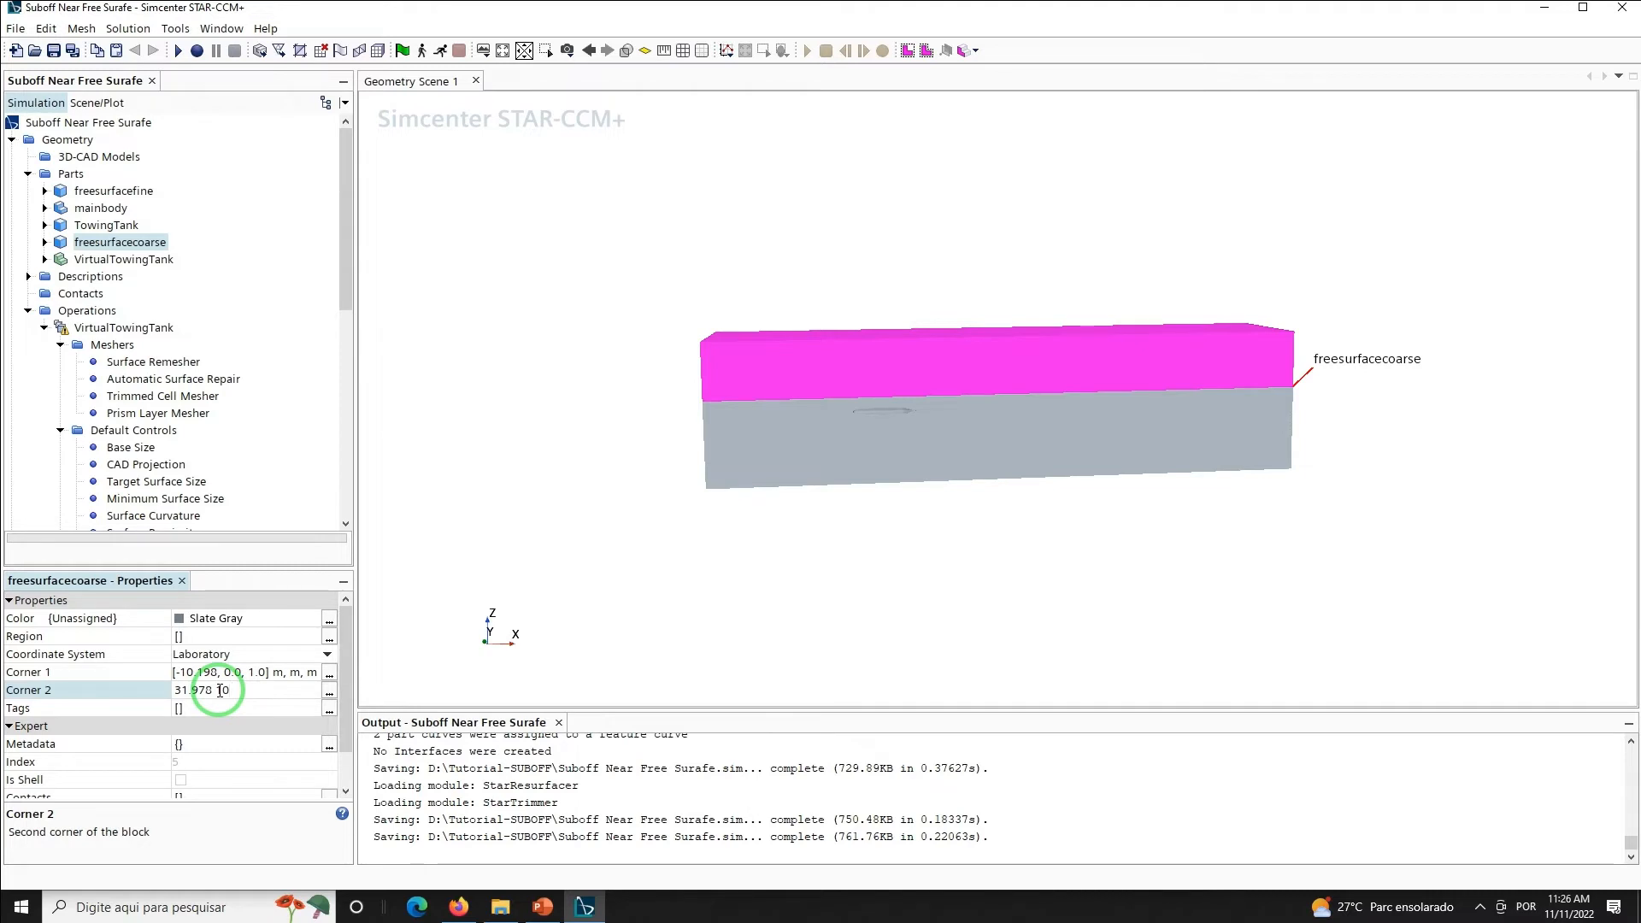
type(".198, 0")
key("Return")
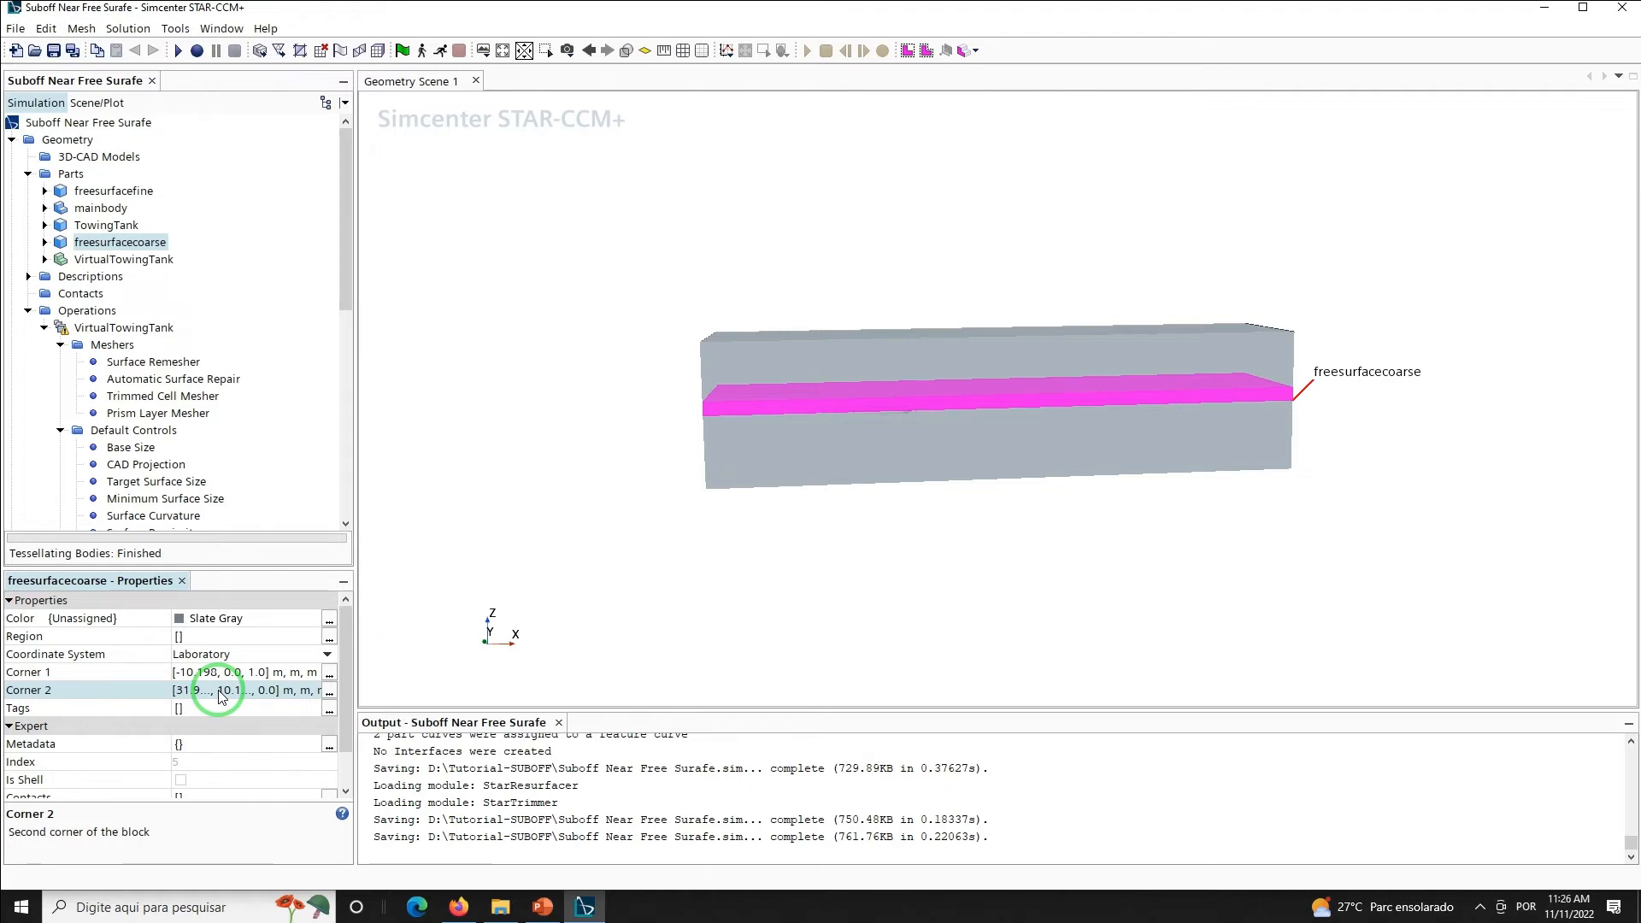
Add two volumetric controls to the custom controls of the VirtualTowingTank mesh operation
left_click_drag(345, 268, 346, 299)
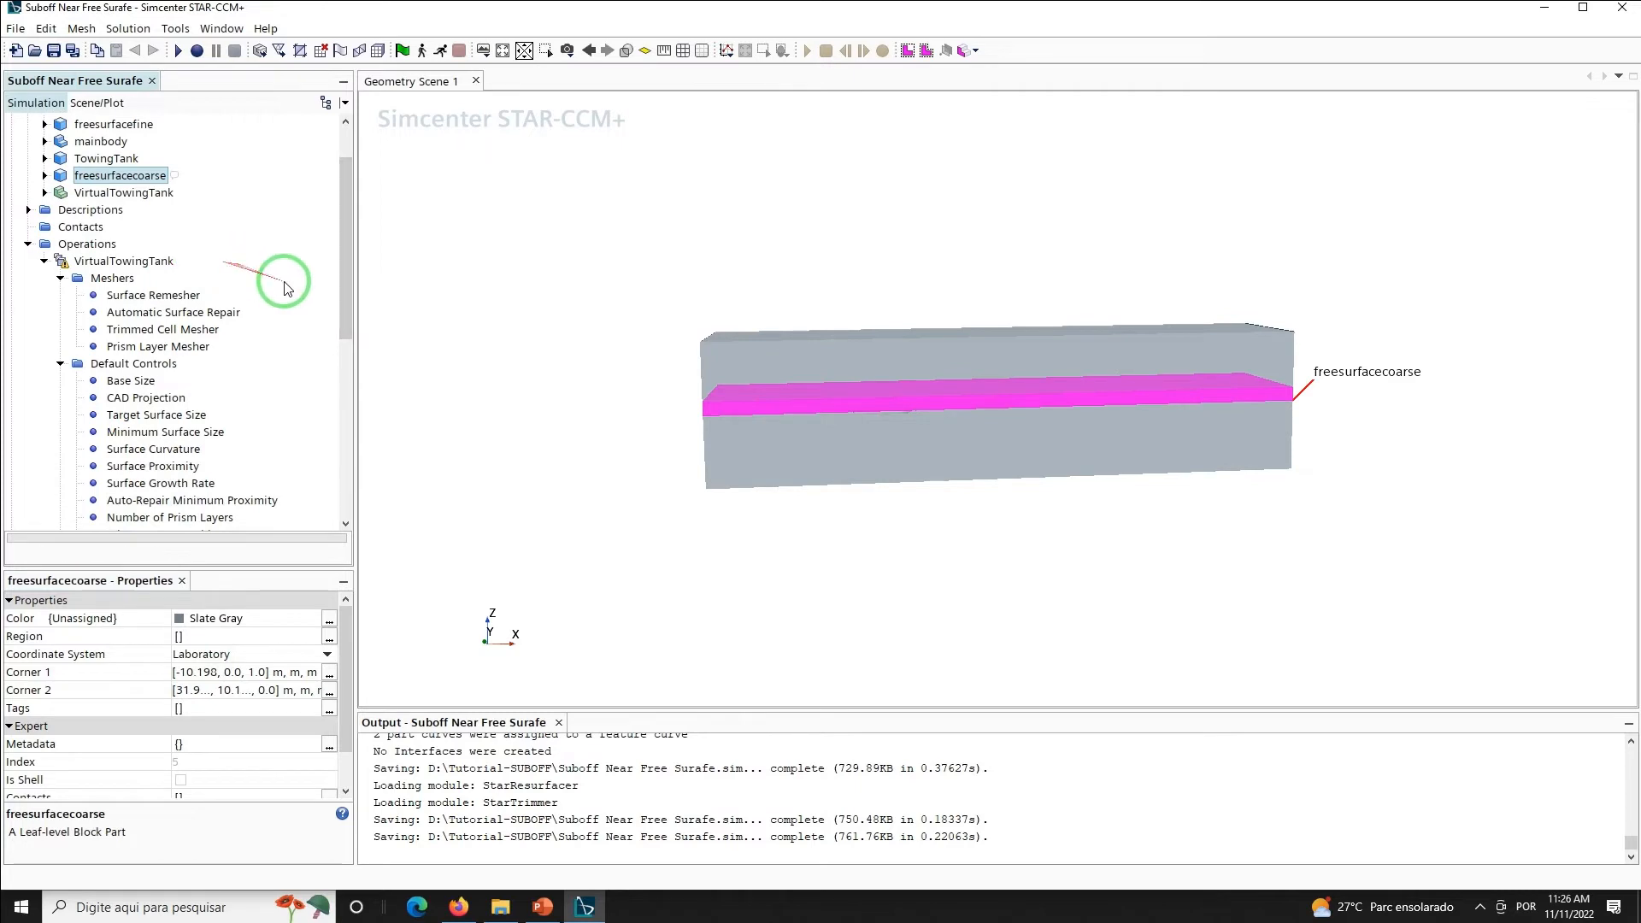
left_click_drag(343, 282, 343, 457)
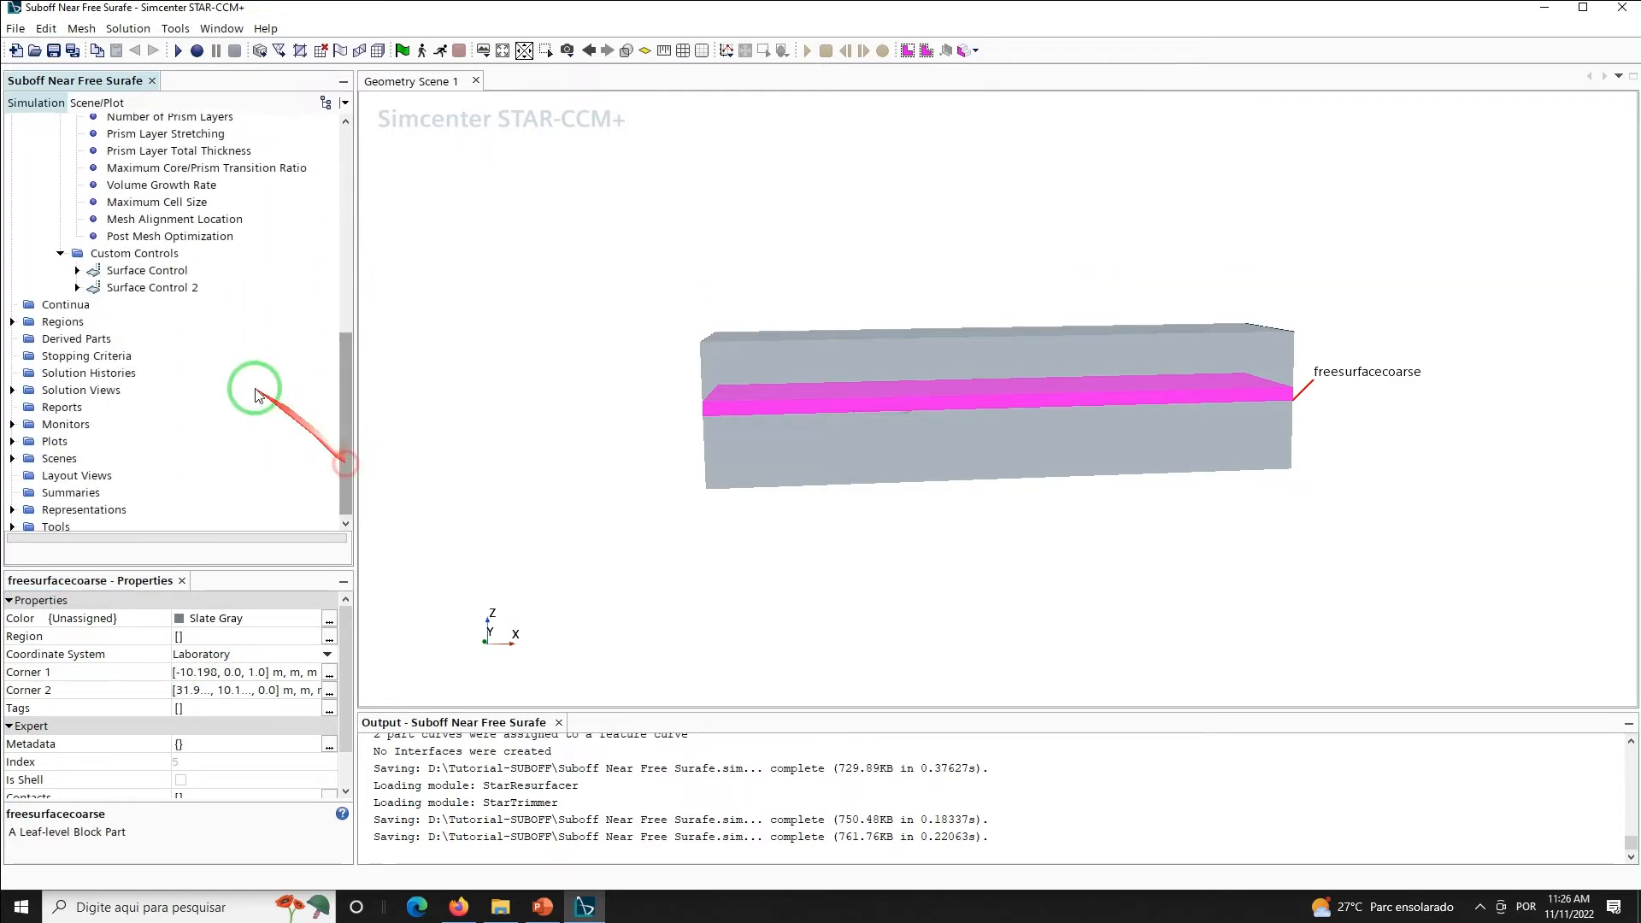
right_click(141, 257)
mouse_move(186, 265)
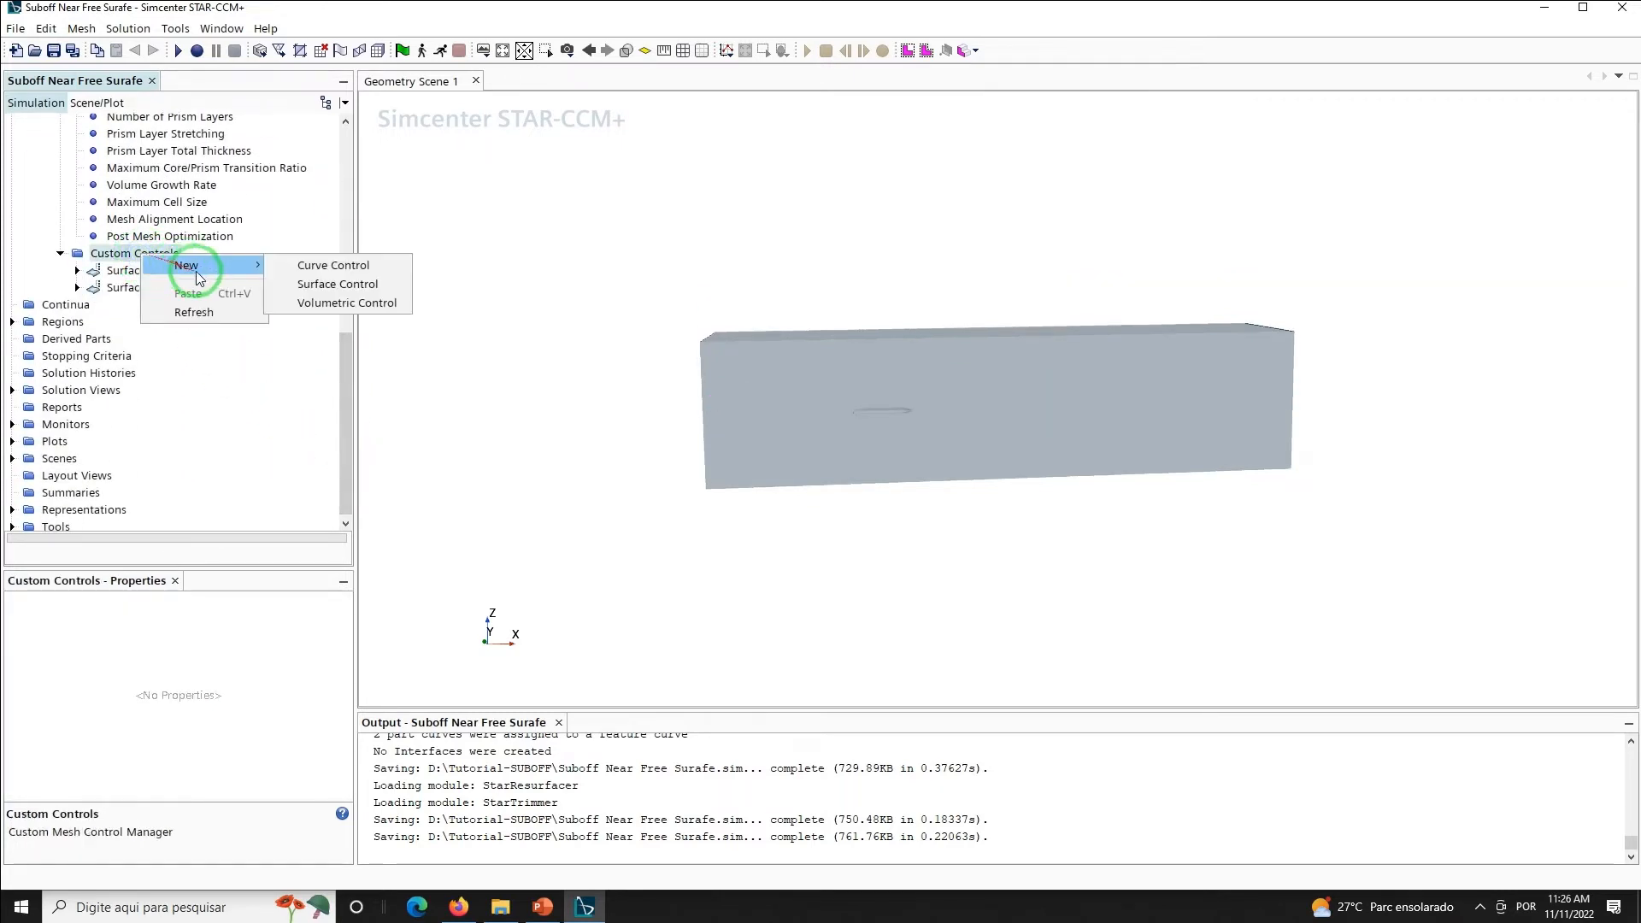
left_click(313, 304)
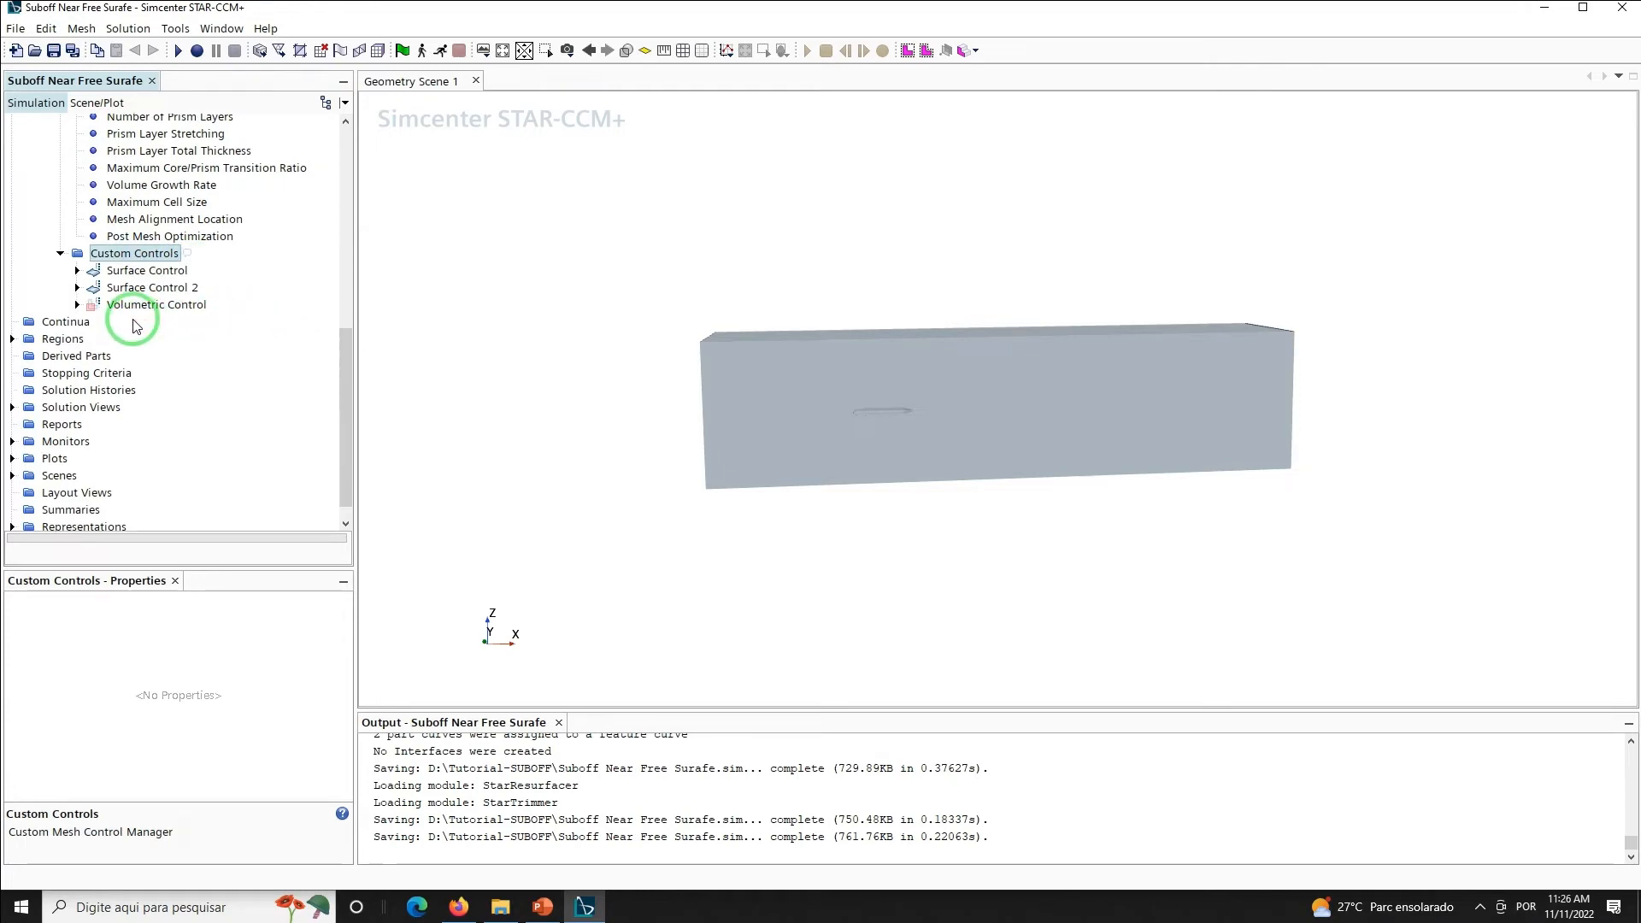
right_click(129, 252)
mouse_move(208, 258)
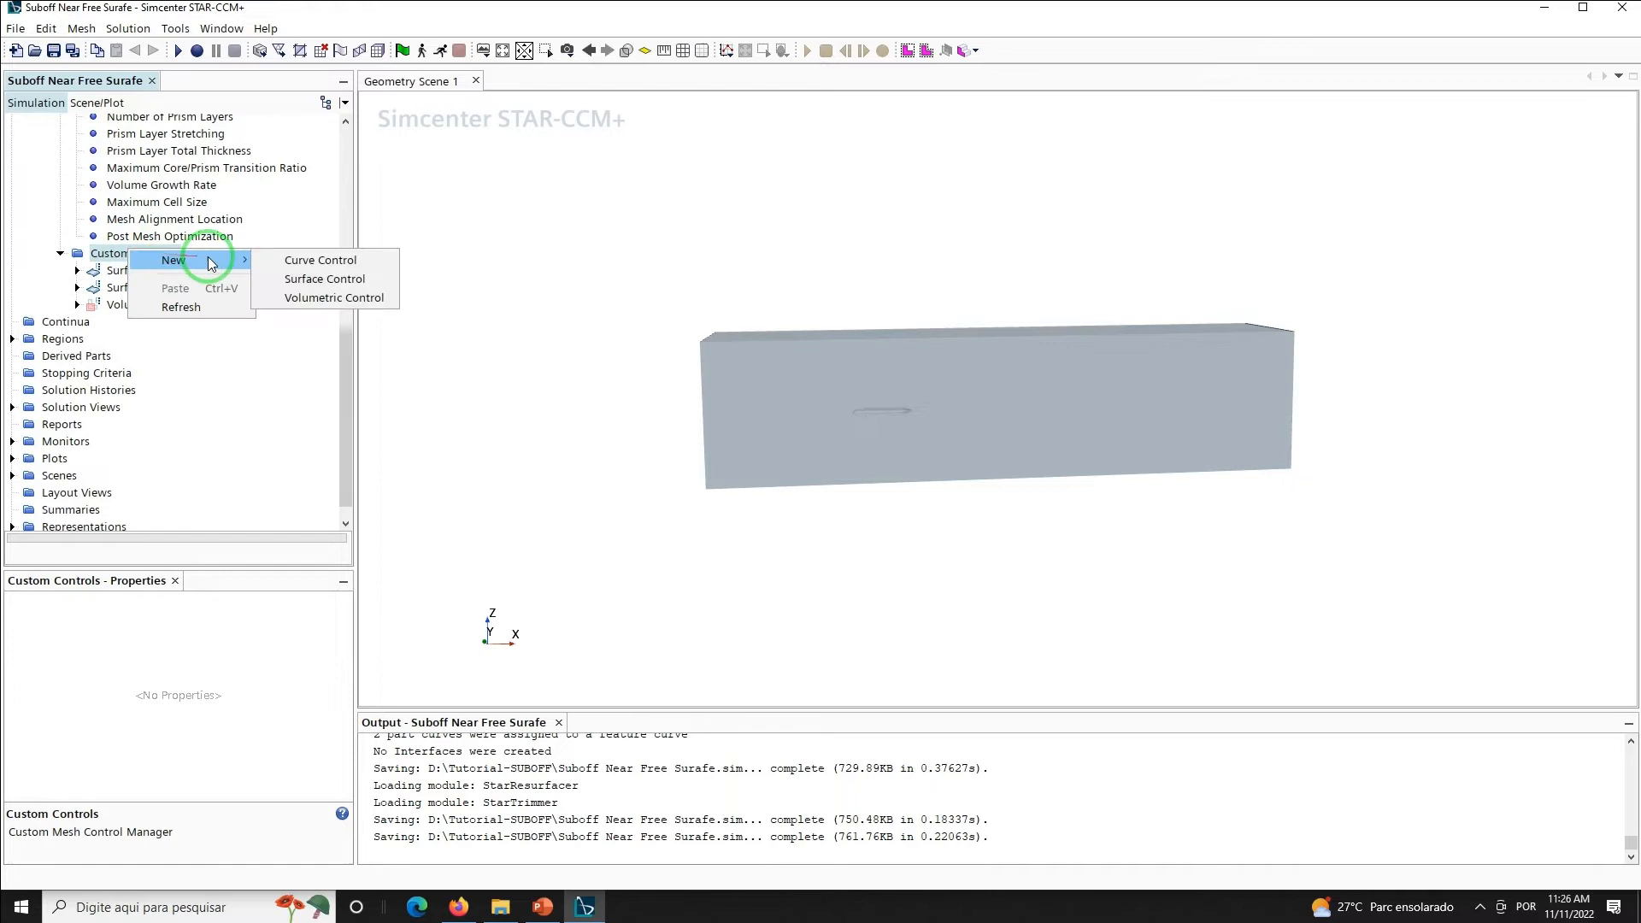
left_click(122, 254)
right_click(161, 254)
mouse_move(209, 266)
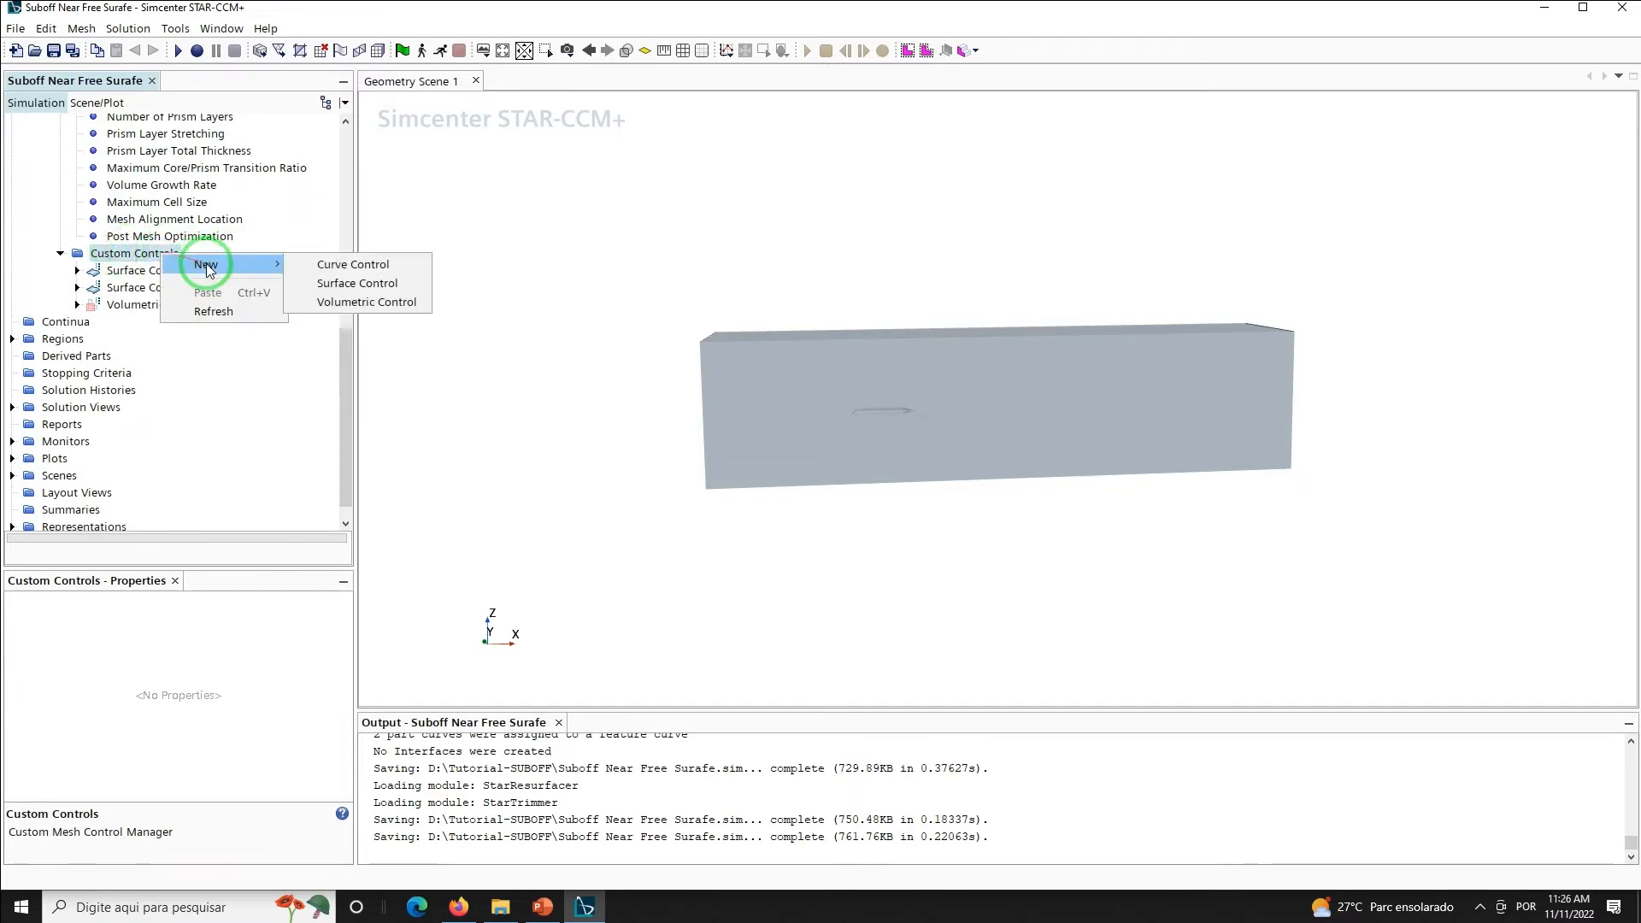
left_click(344, 305)
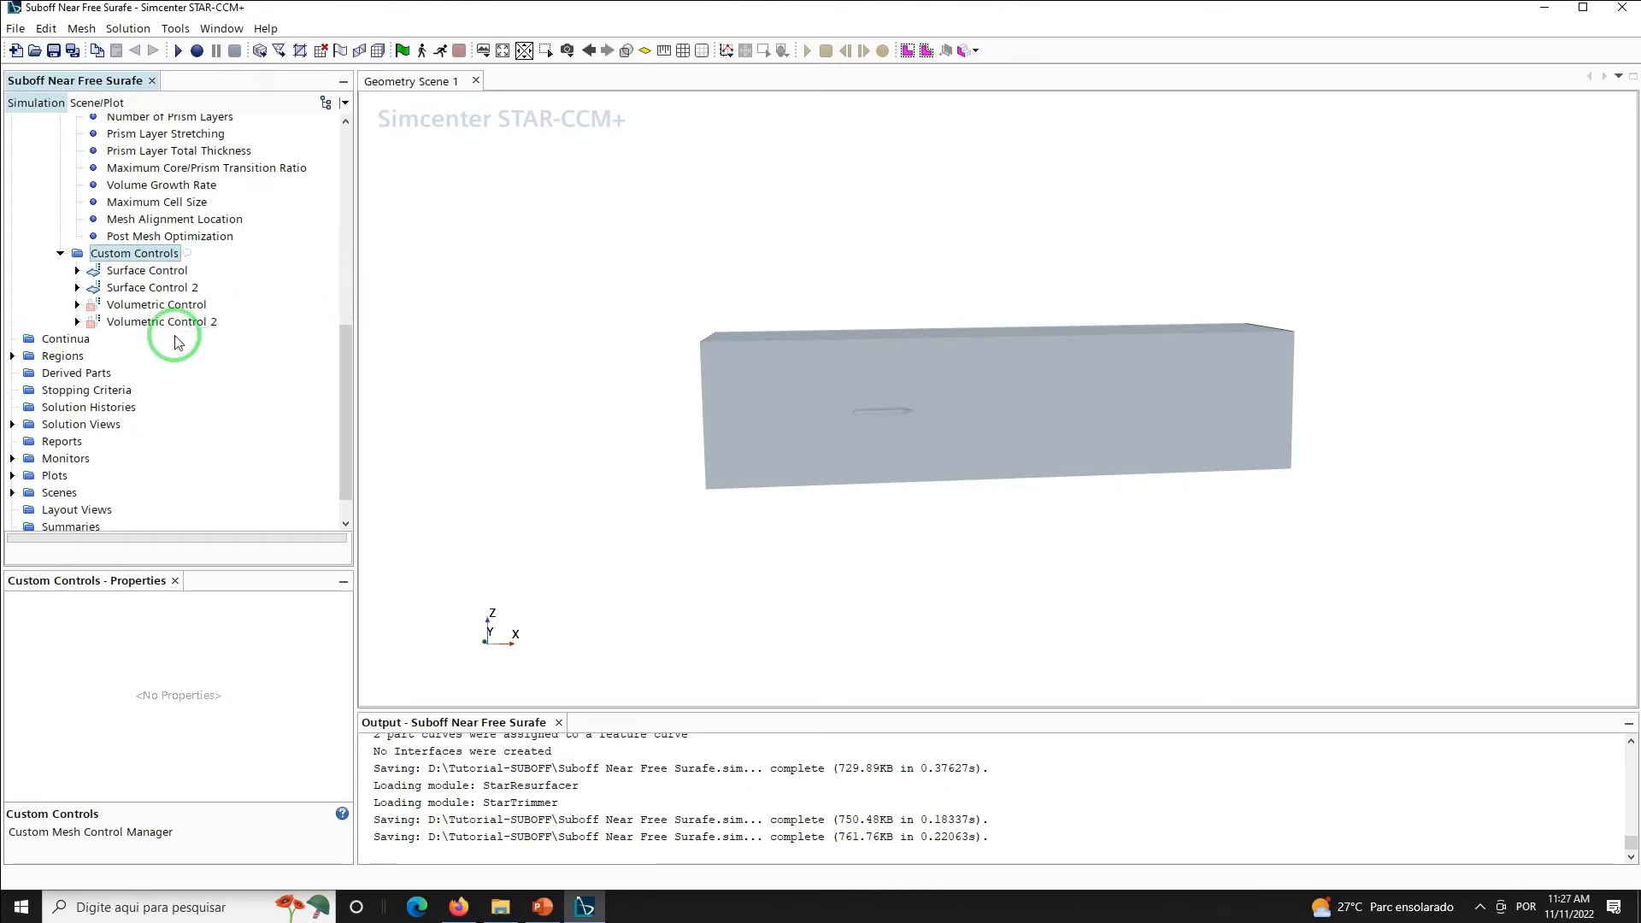
Rename the first volumetric control as Freesurfacefine
left_click(139, 306)
right_click(139, 306)
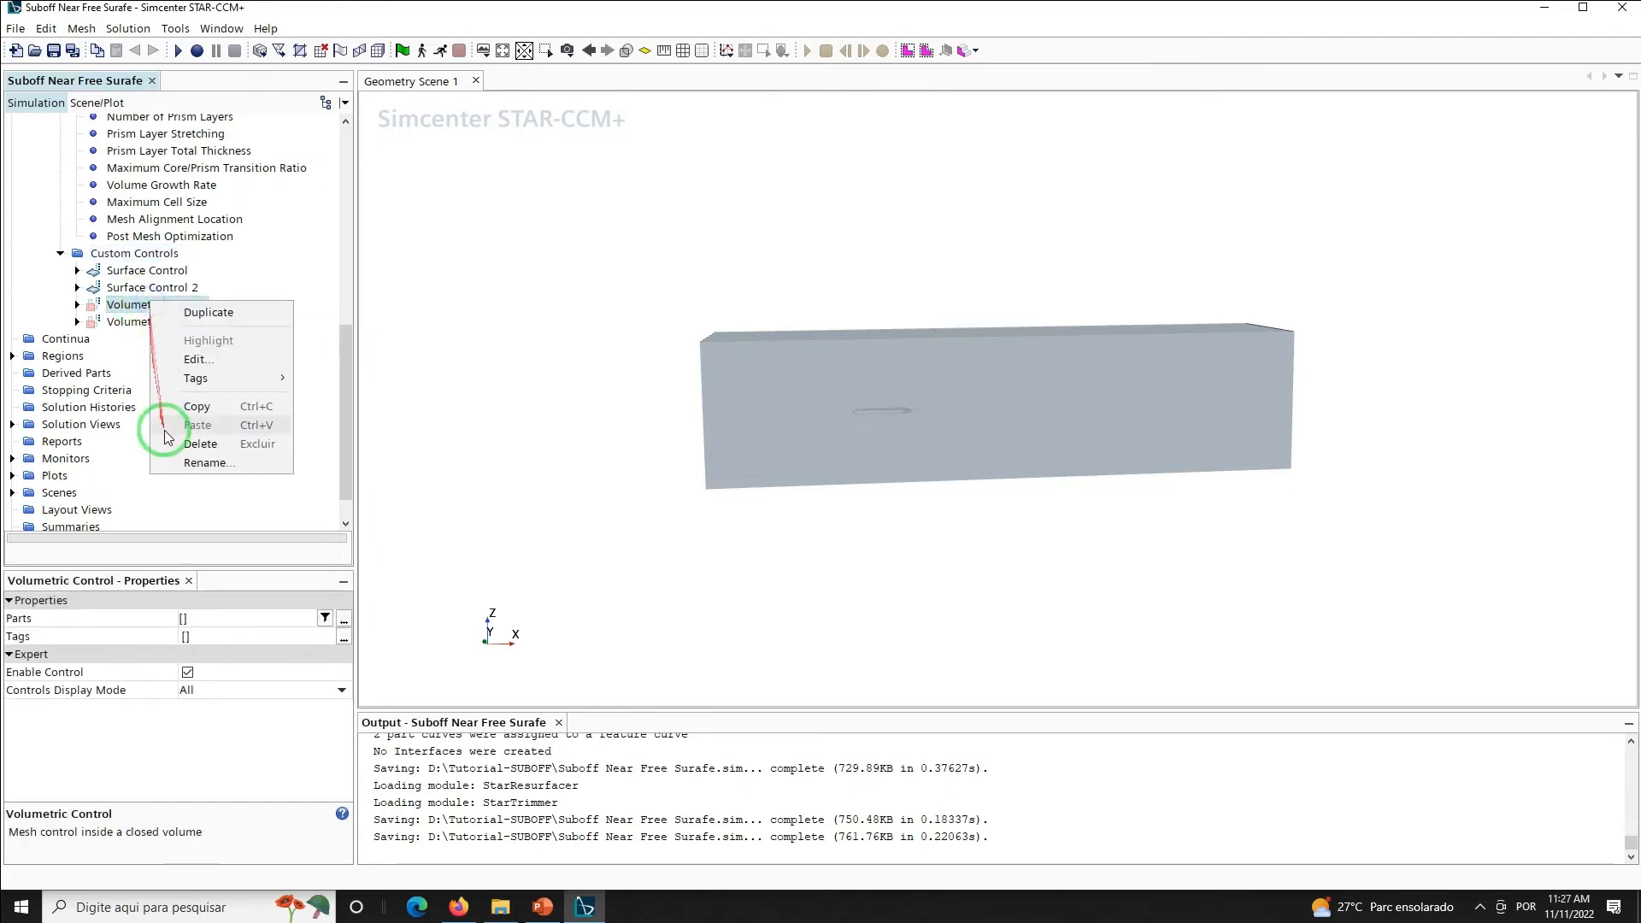
left_click(192, 462)
type("Fr")
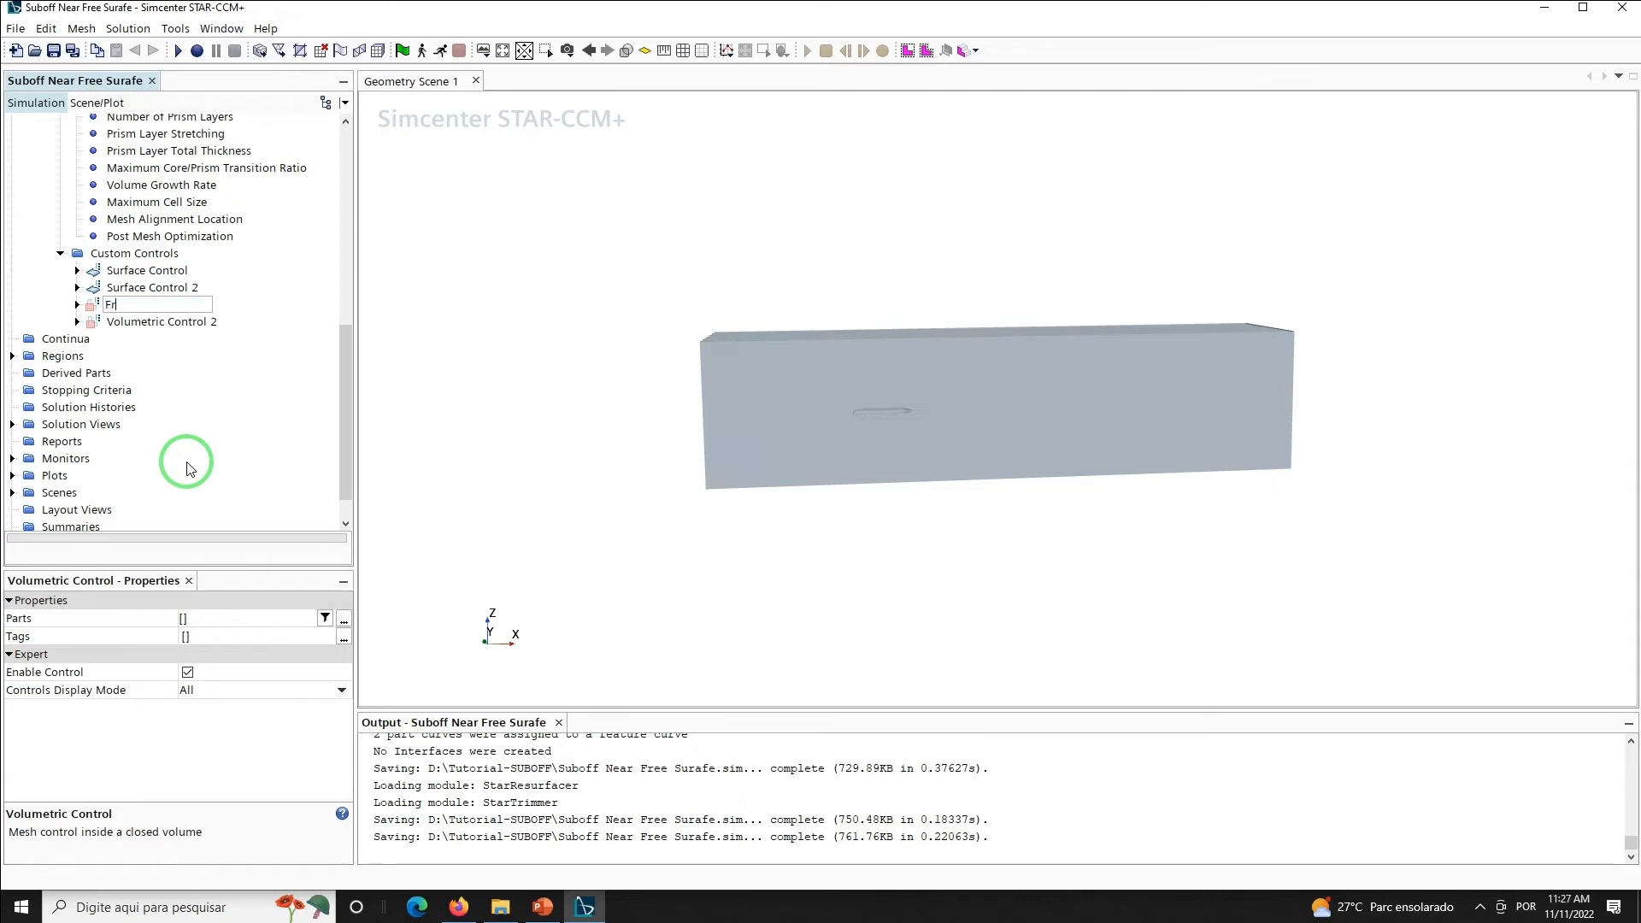
type("eesurfacefine")
key("Return")
Rename Volumetric Control 2 as freesurfacecoarse
right_click(164, 323)
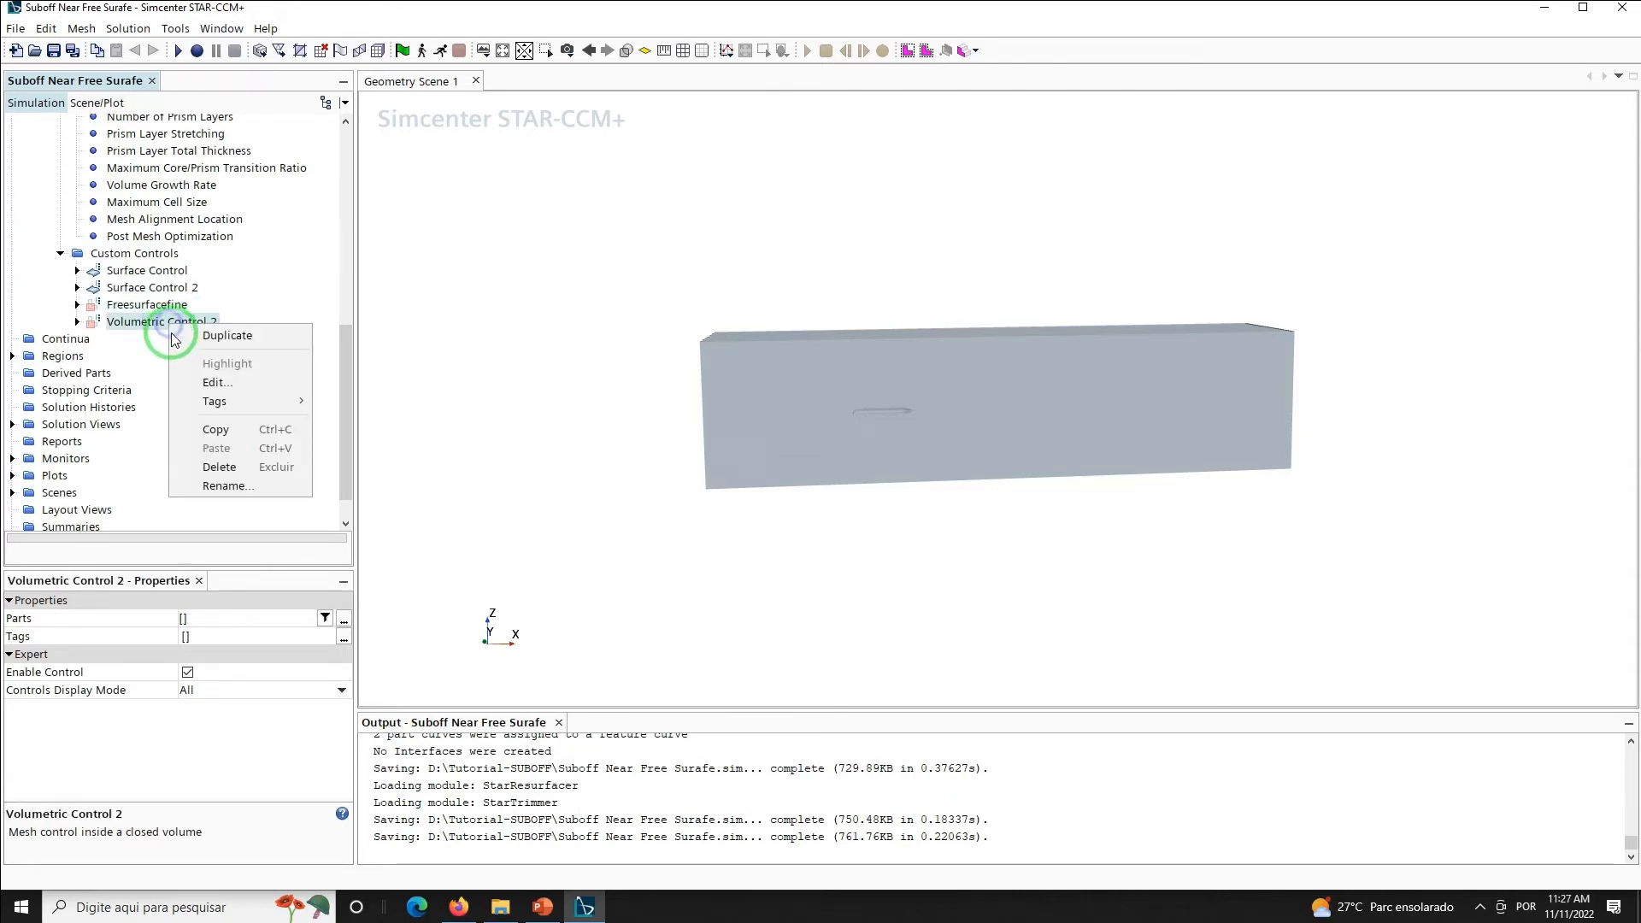
left_click(214, 485)
type("freesurfacecoarse")
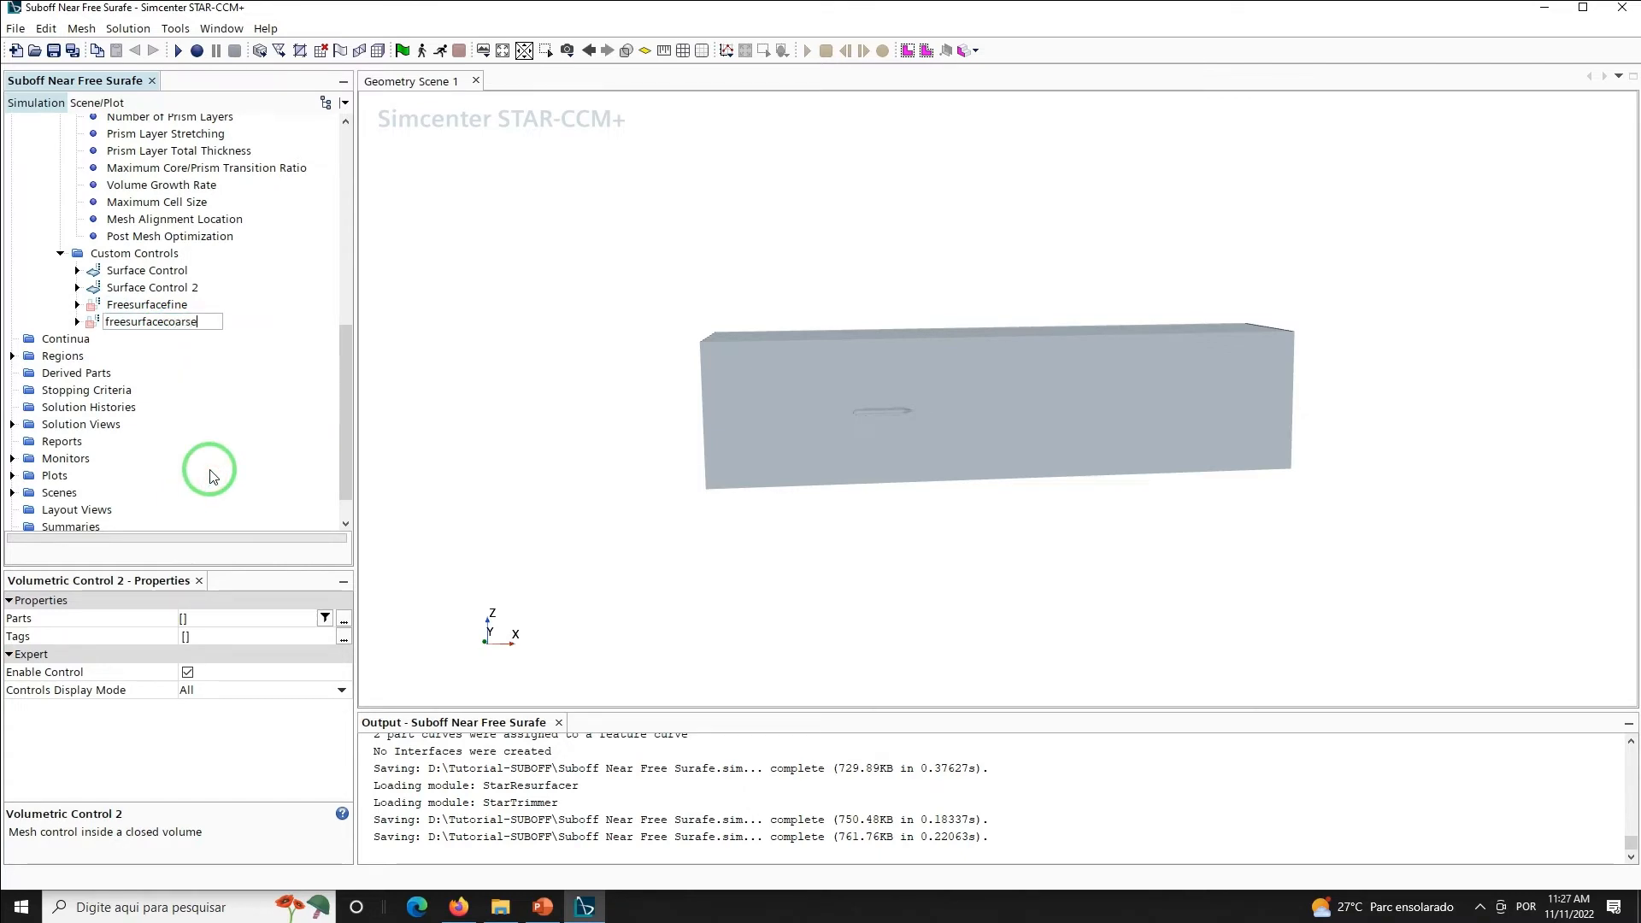
left_click(213, 476)
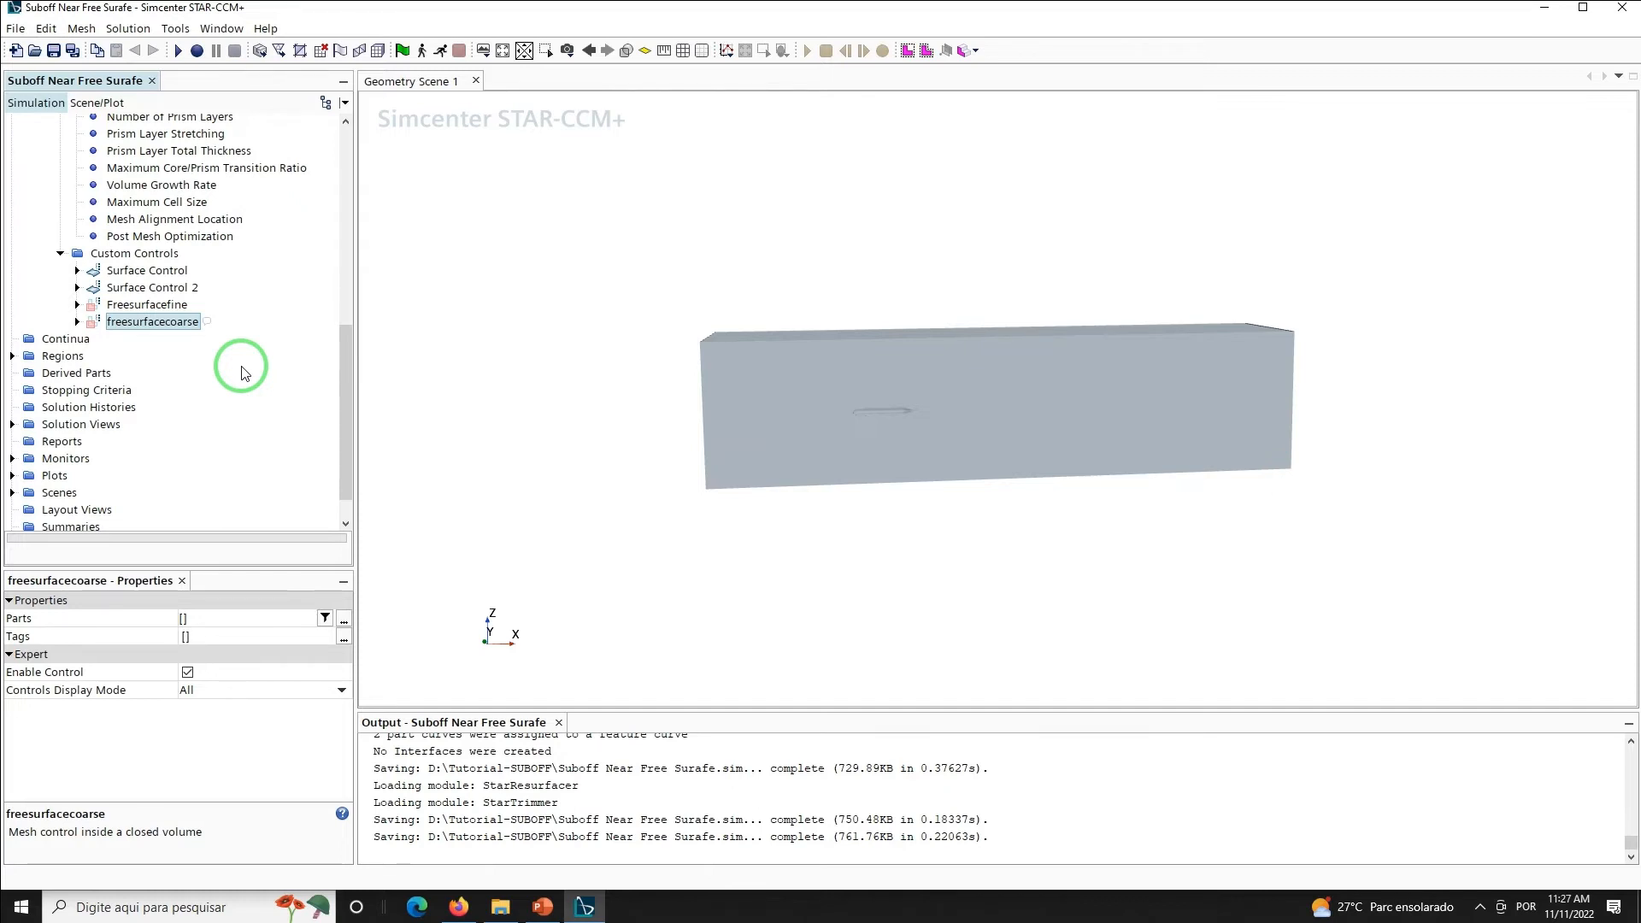
Assign the freesurfacefine block as the part of the Freesurfacefine volumetric control
left_click(143, 305)
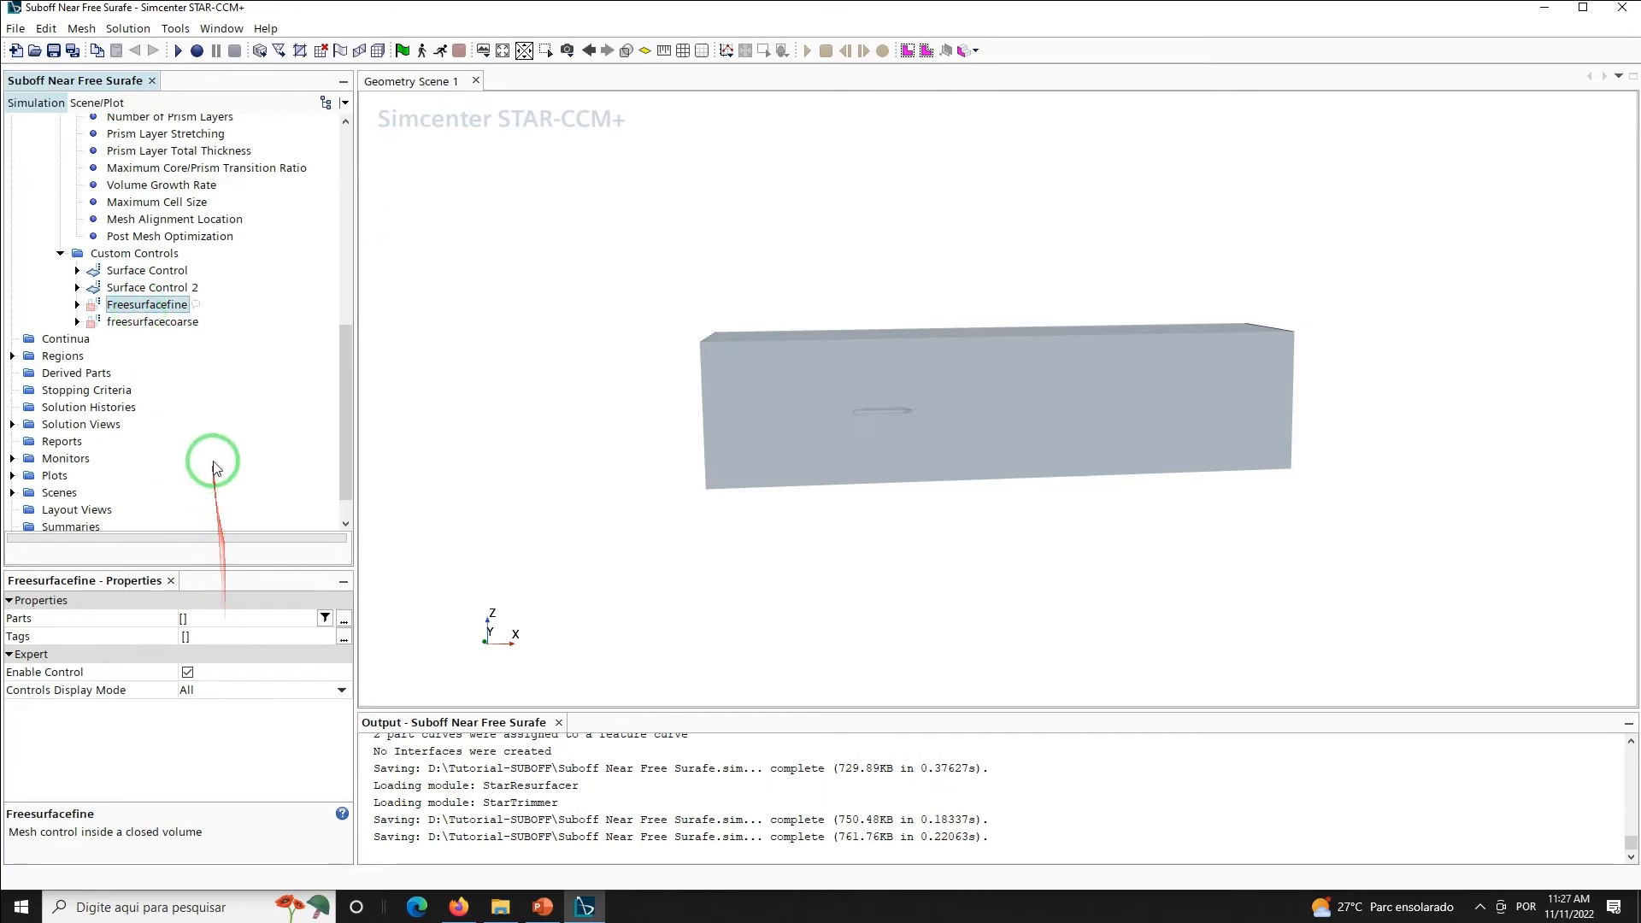
left_click(199, 618)
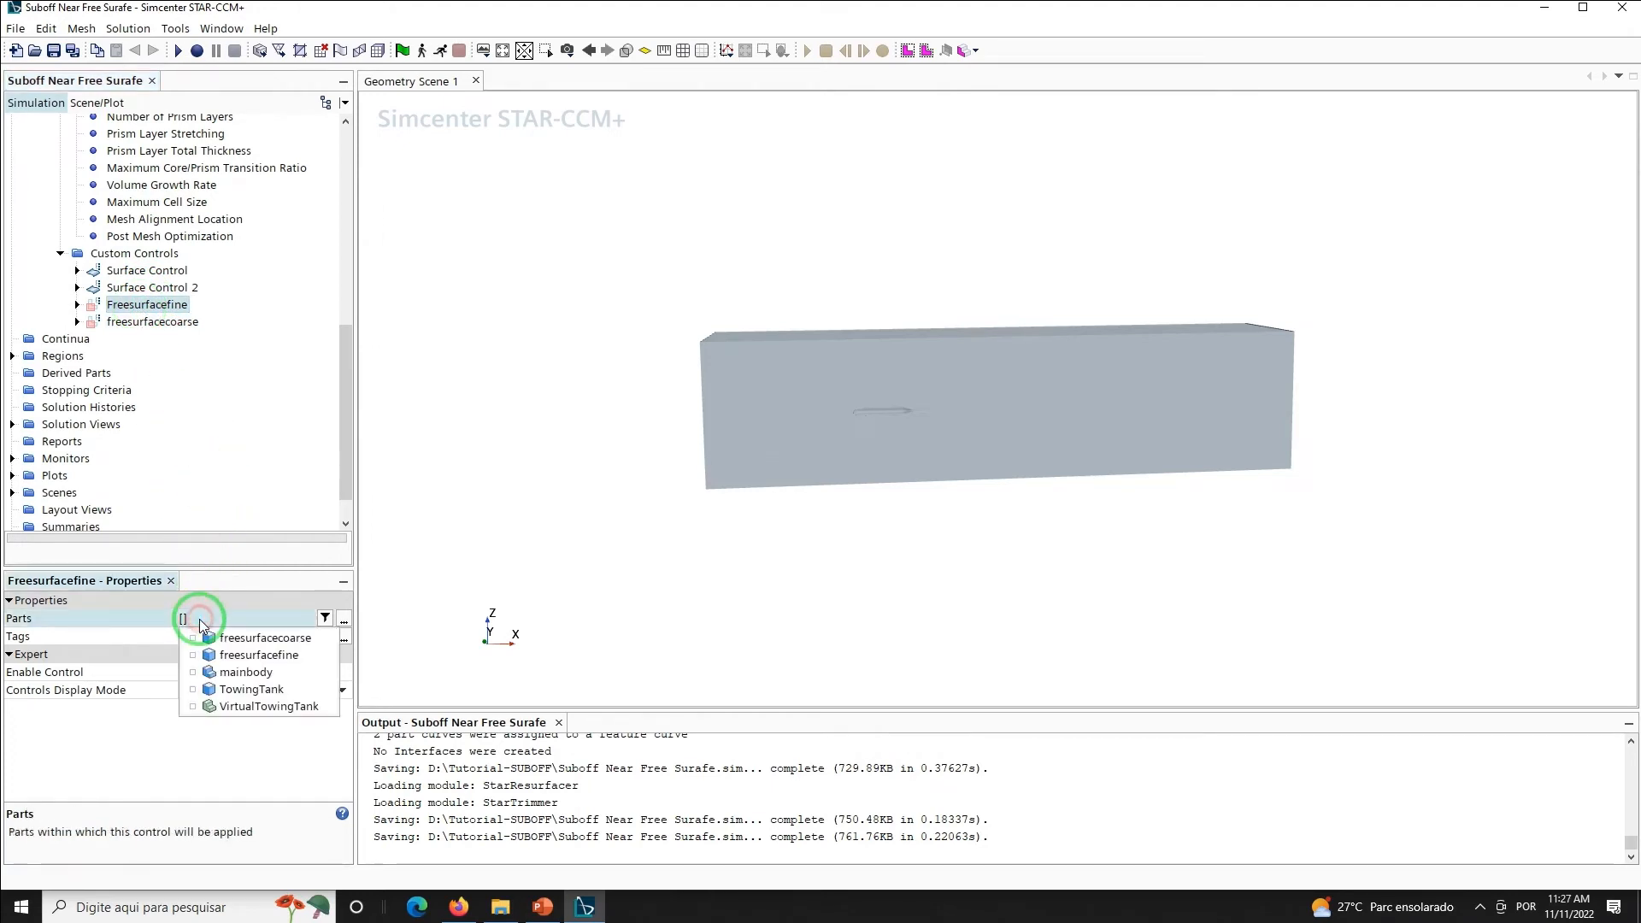
left_click(221, 654)
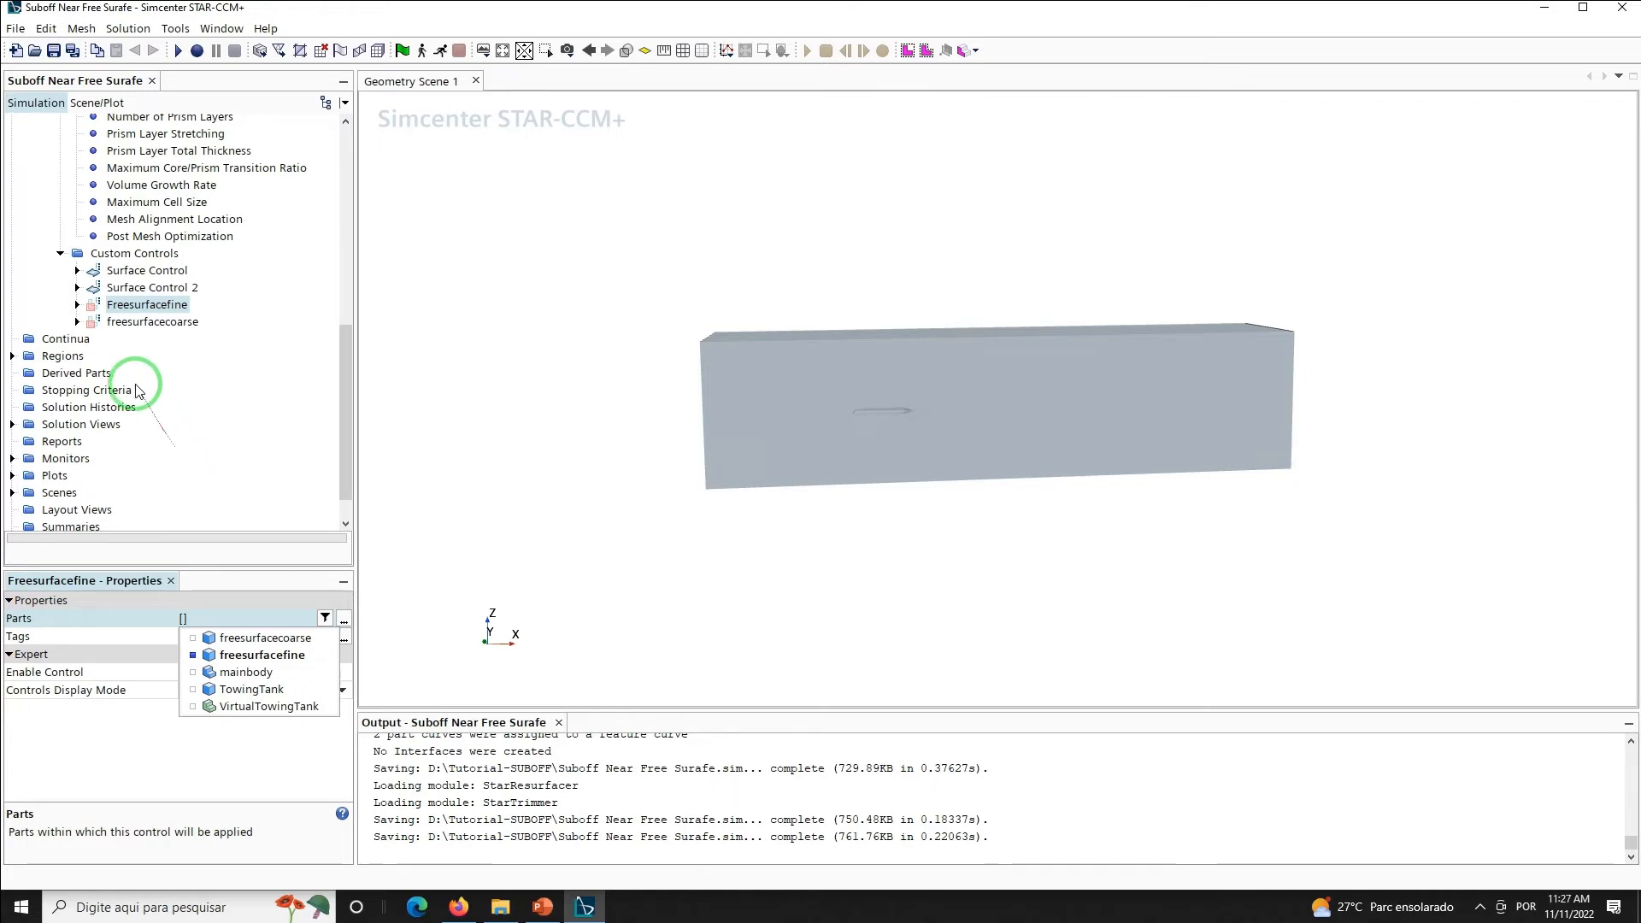
left_click(77, 306)
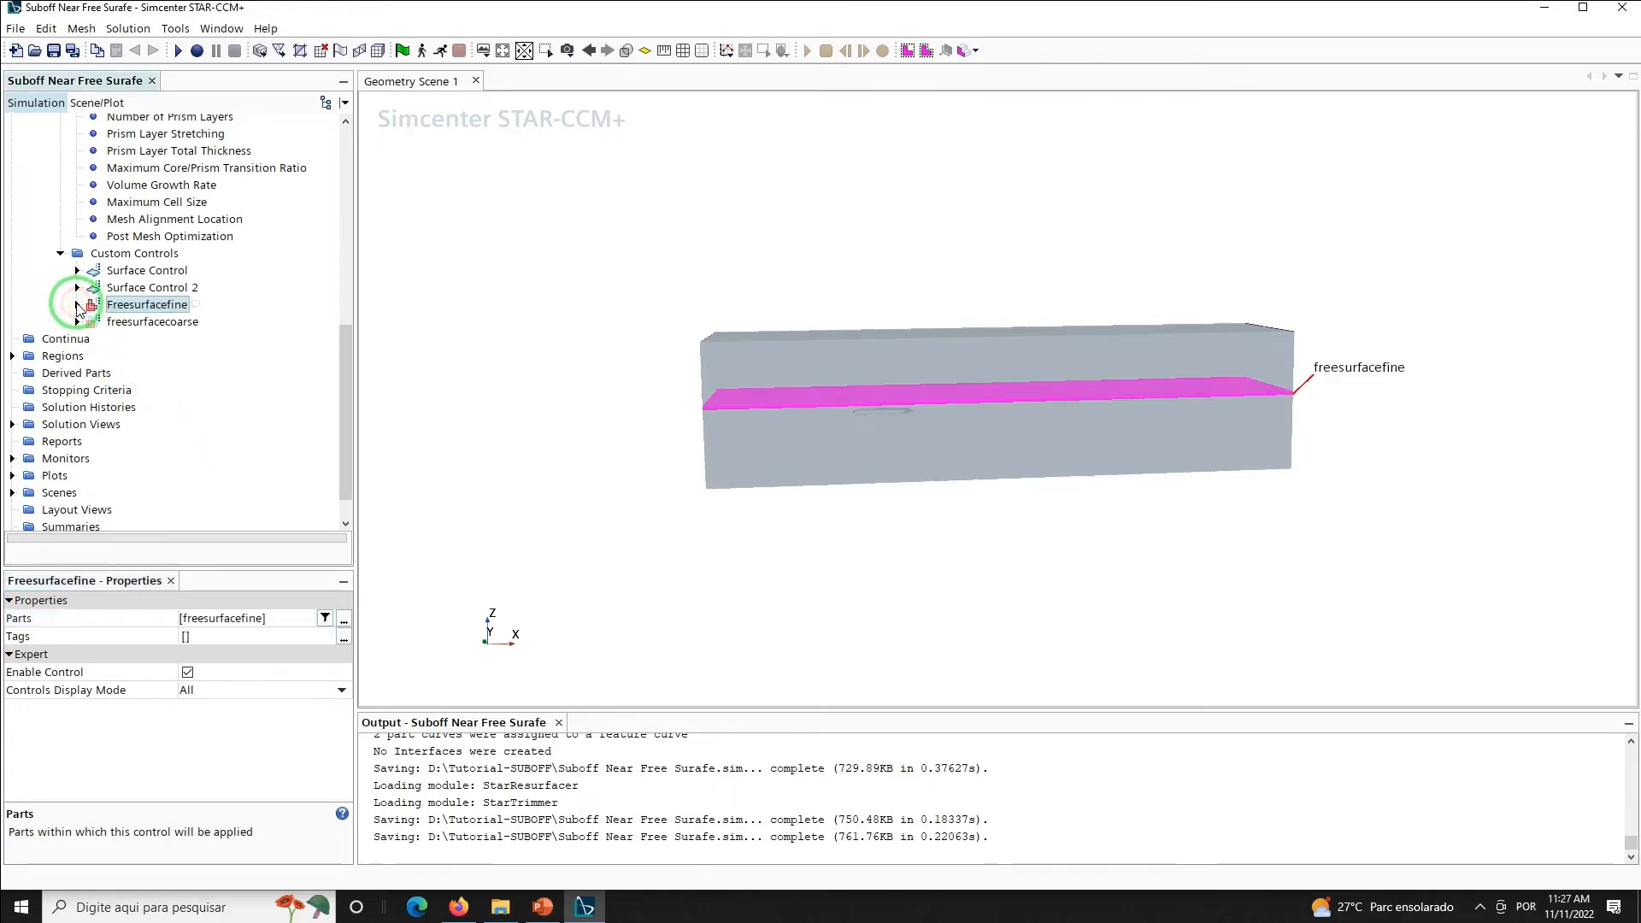
Enable Customize Anisotropic Size for the trimmer of the Freesurfacefine volumetric control
left_click(77, 305)
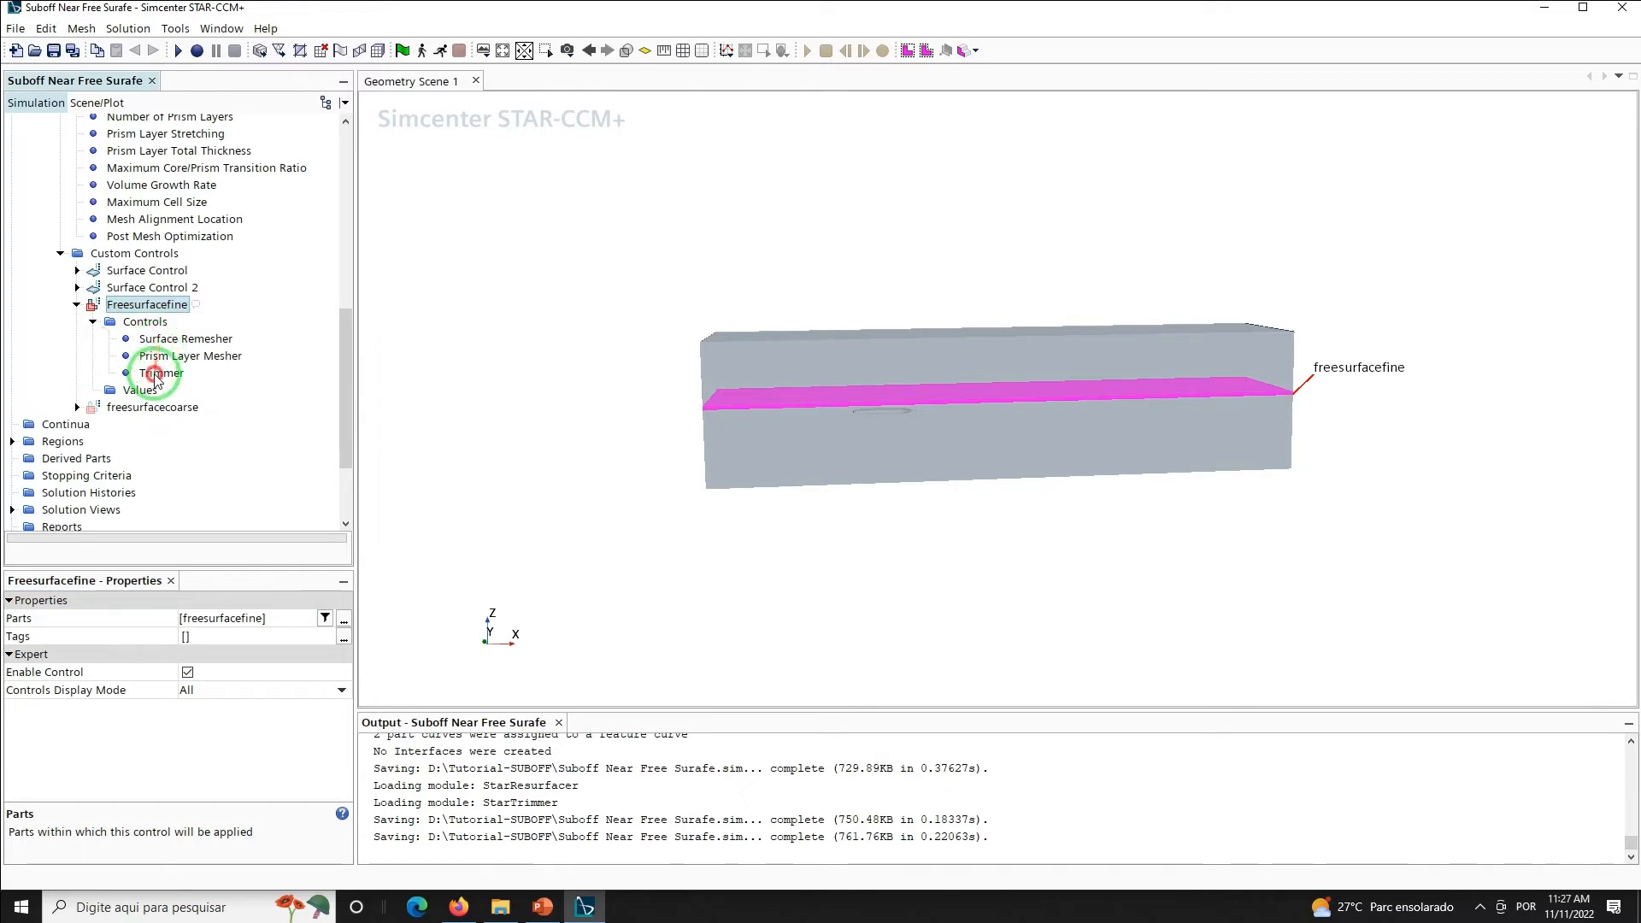
left_click(160, 373)
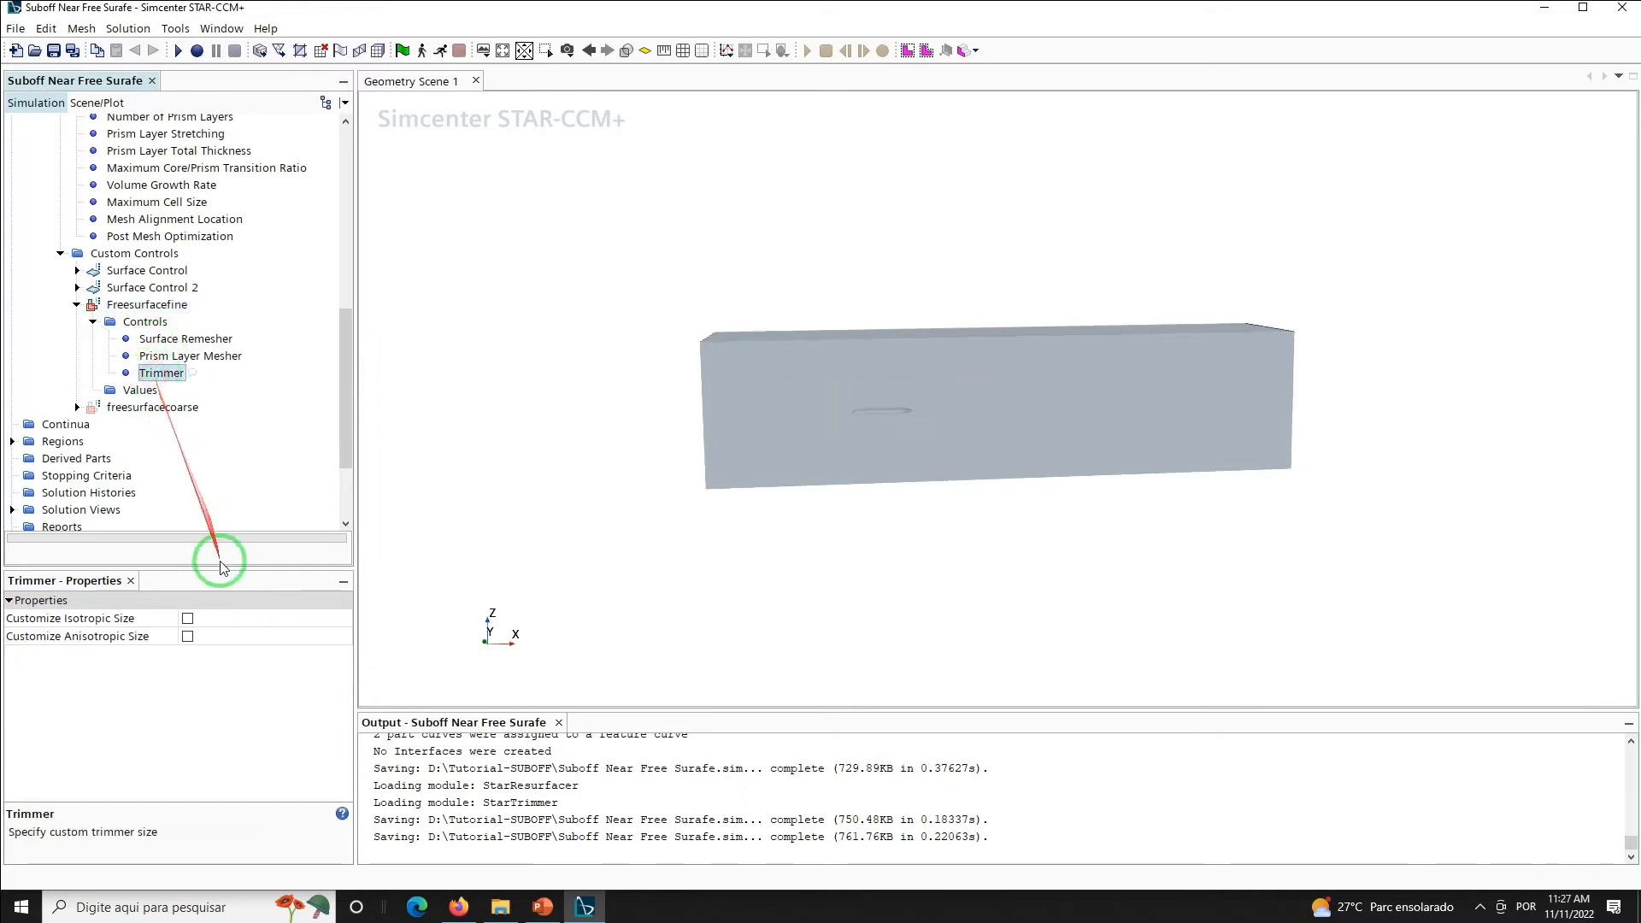
left_click(189, 639)
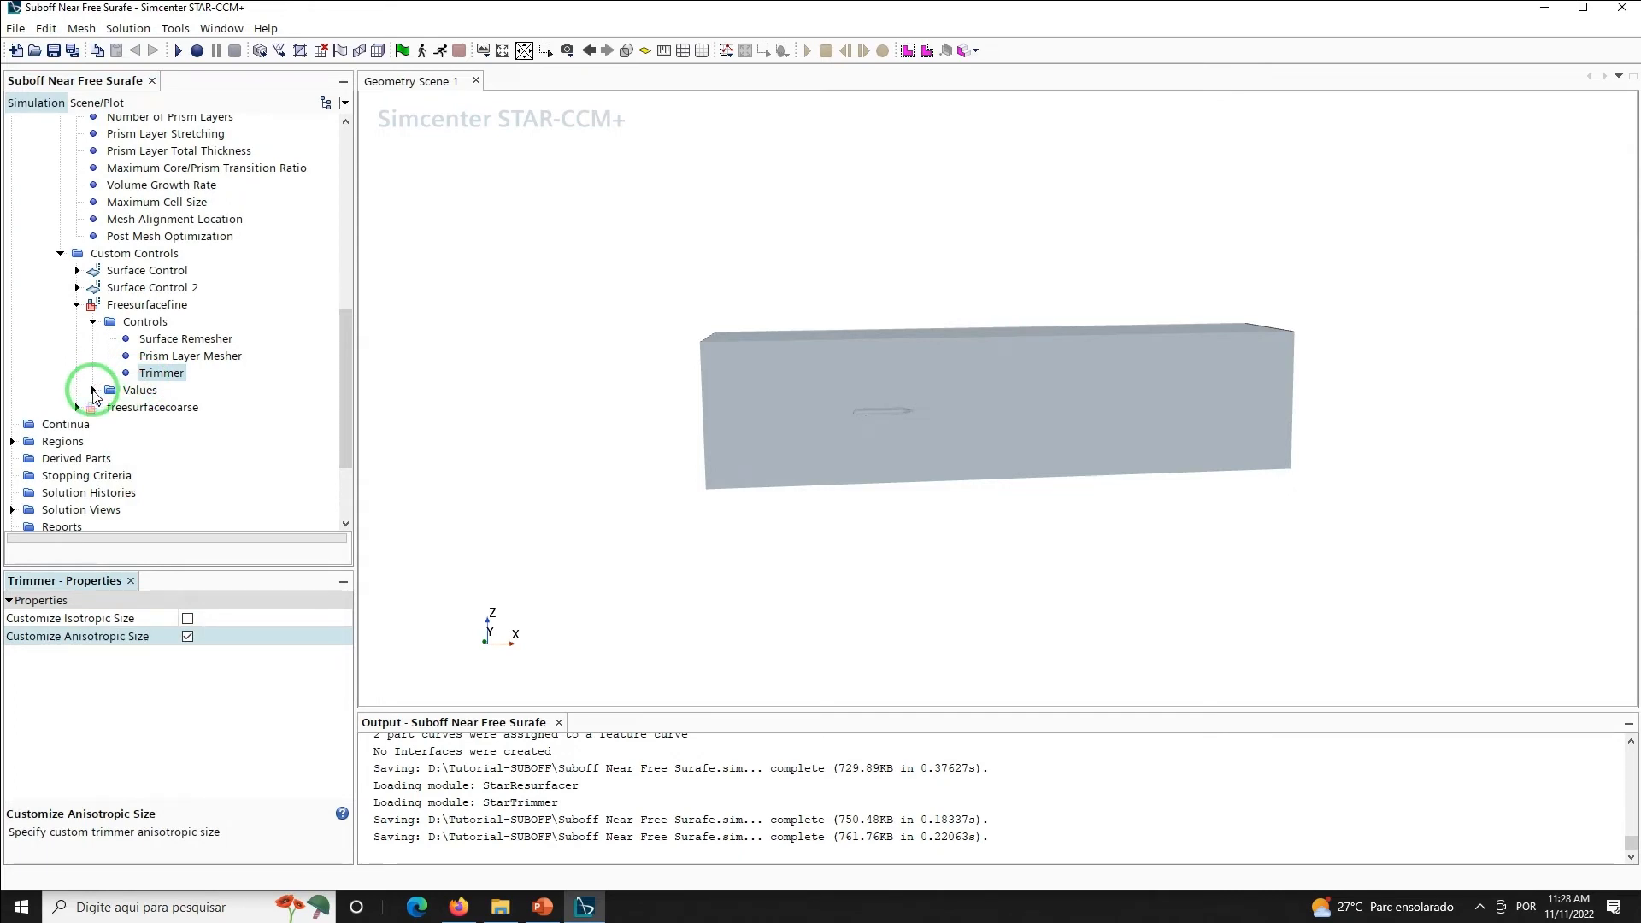
Enable custom X, Y and Z sizes in the Trimmer Anisotropic Size values of the Freesurfacefine control
left_click(94, 390)
left_click(206, 407)
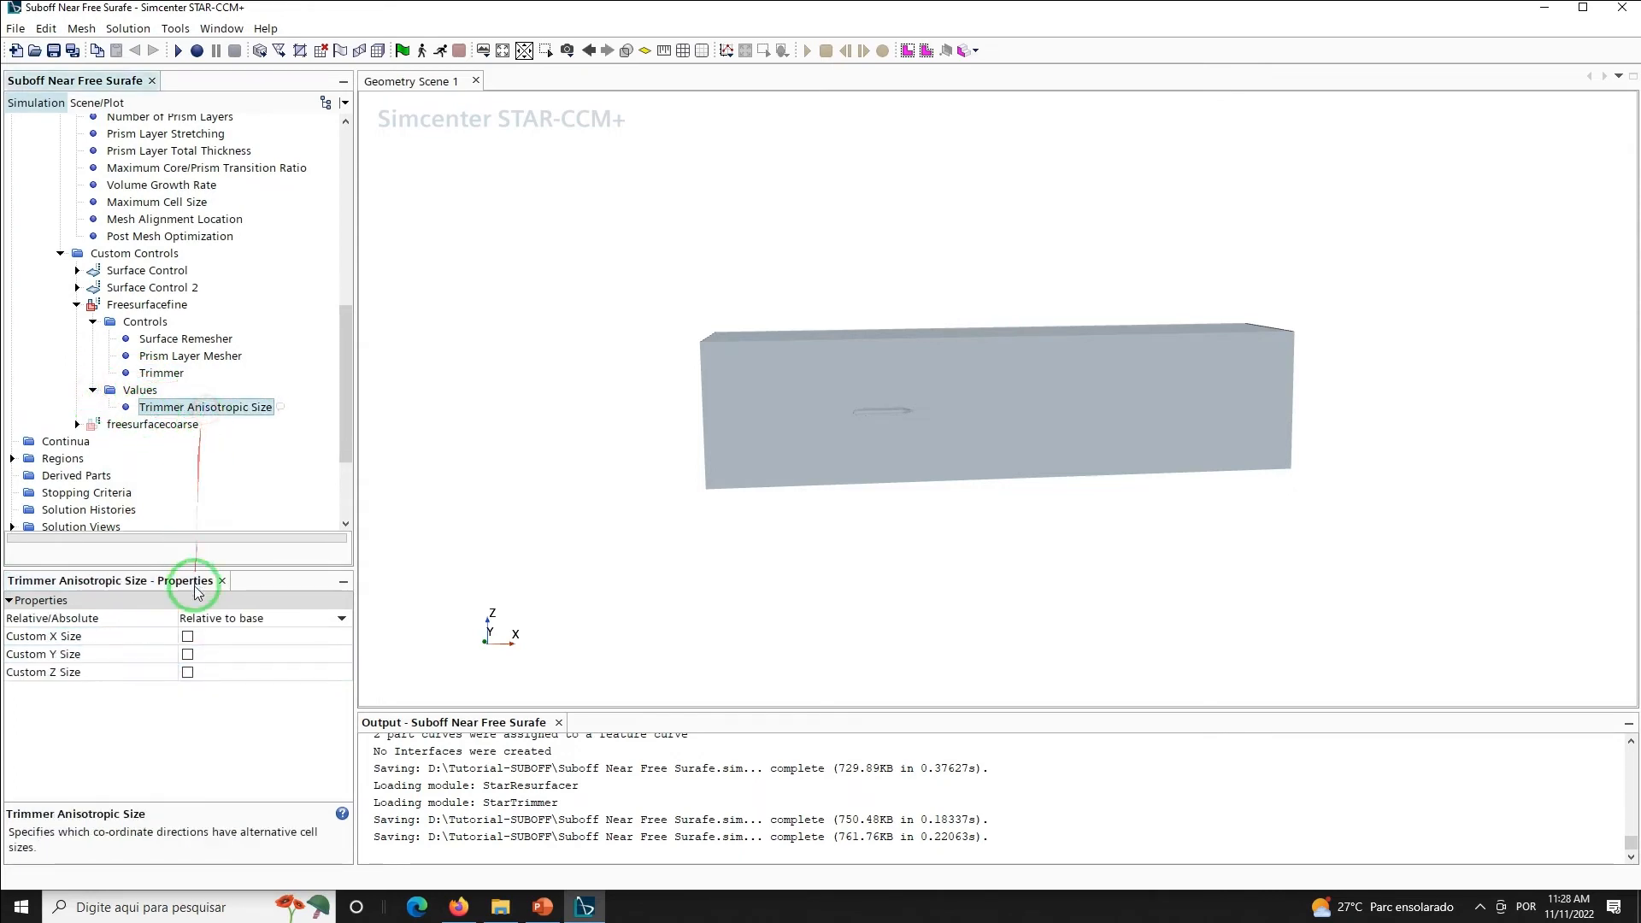
left_click(187, 638)
left_click(187, 655)
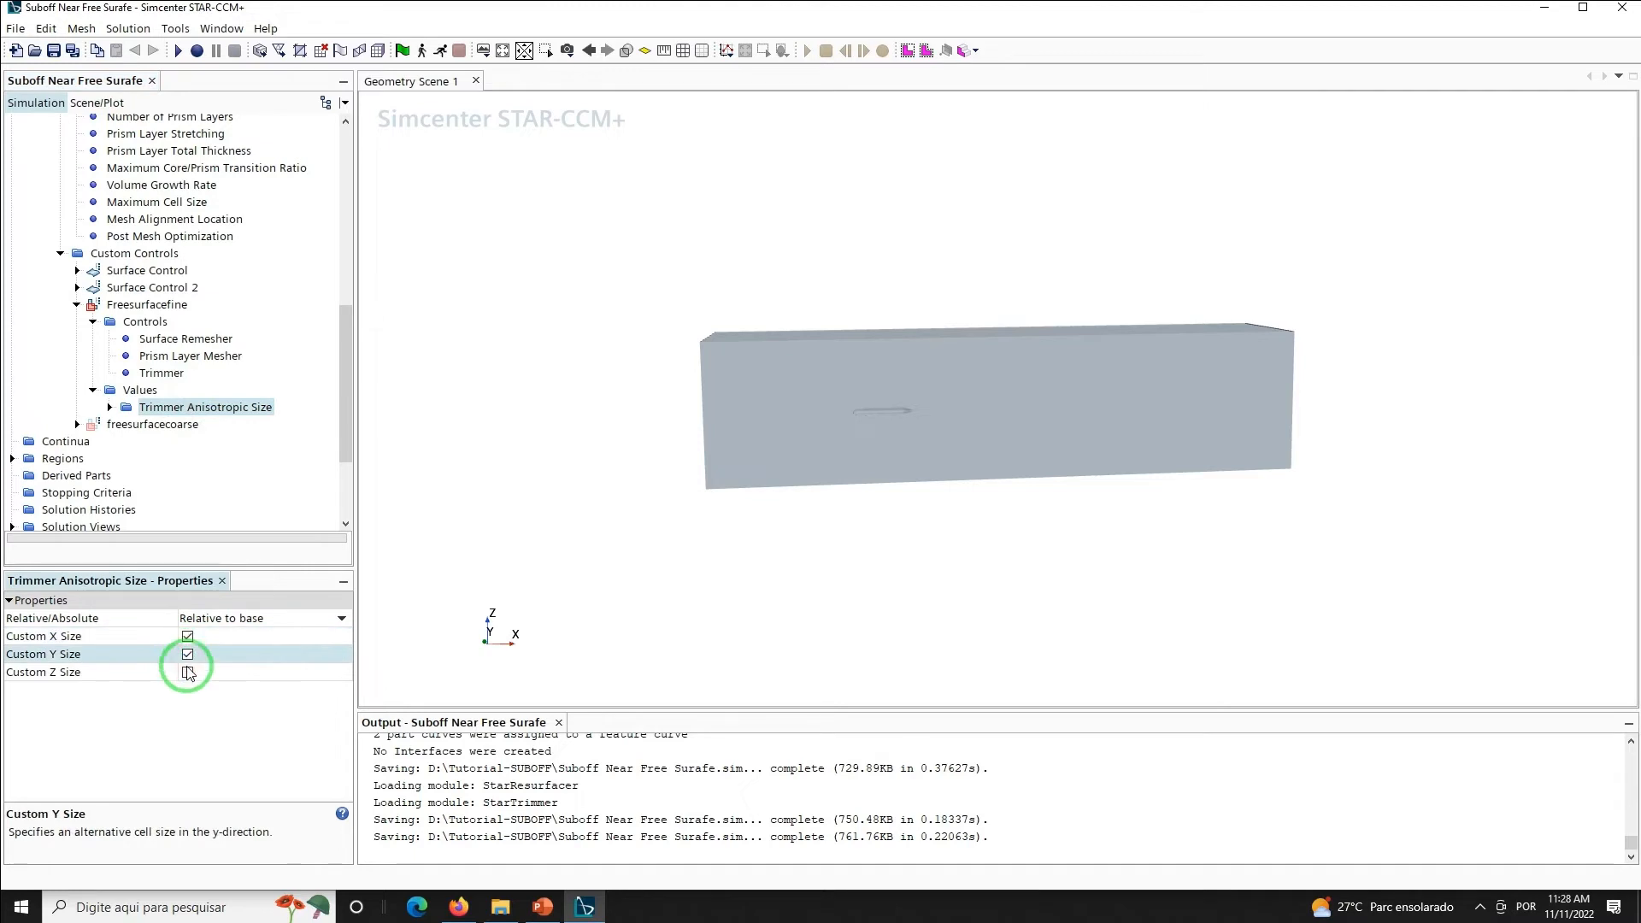
left_click(187, 673)
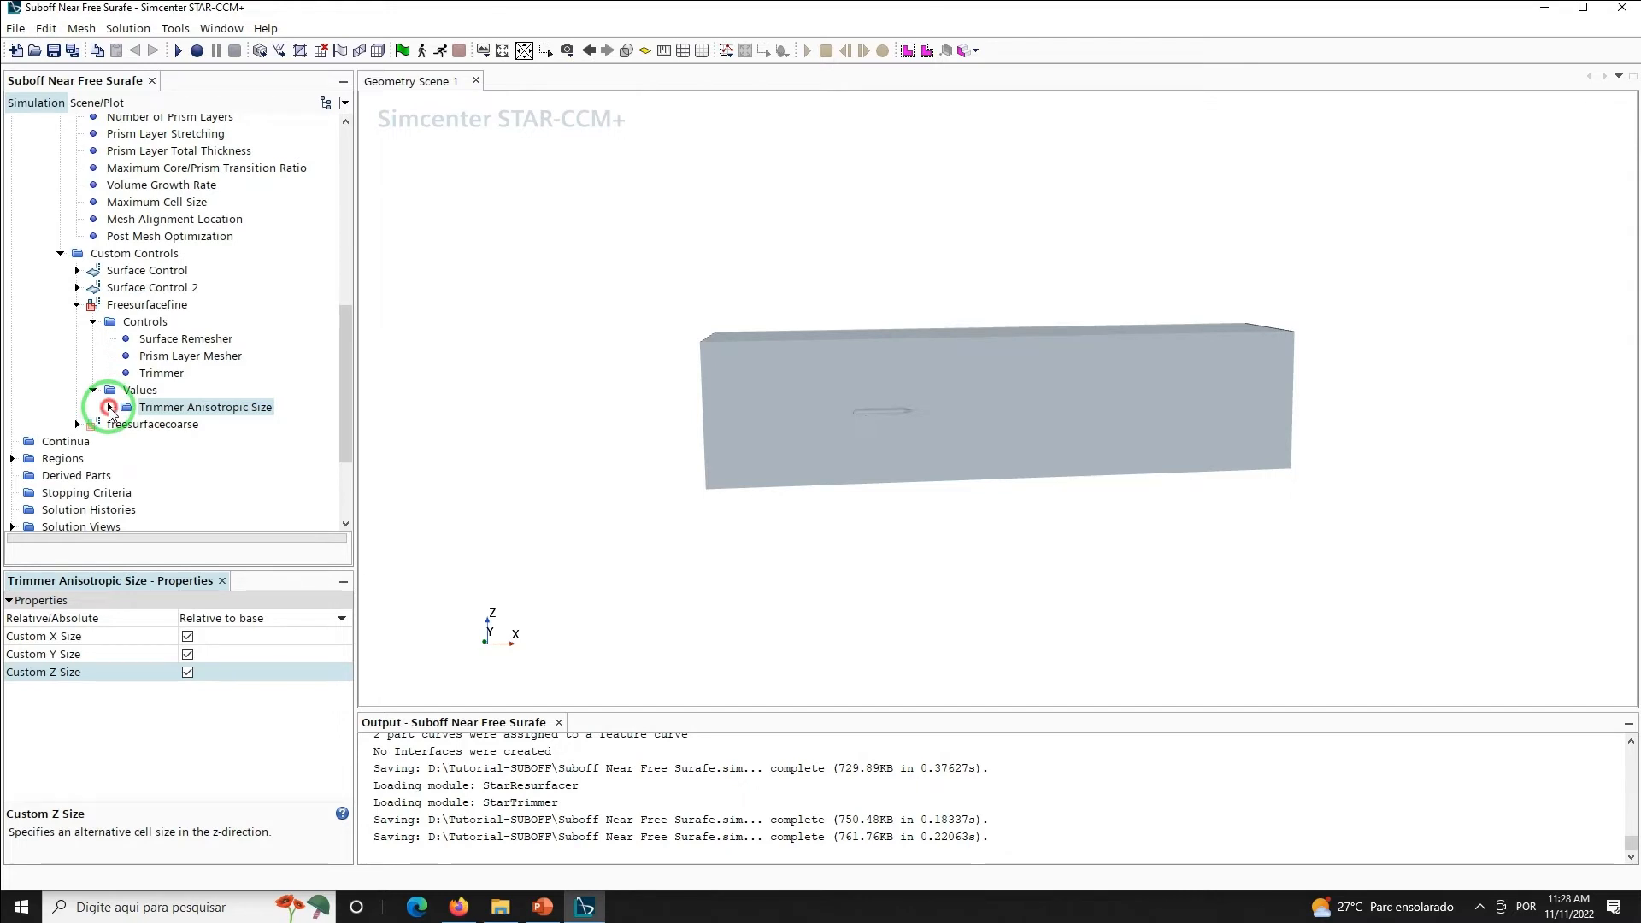
Set the Relative X Size and Relative Y Size of the Freesurfacefine control to 10.8 percent of base
left_click(109, 408)
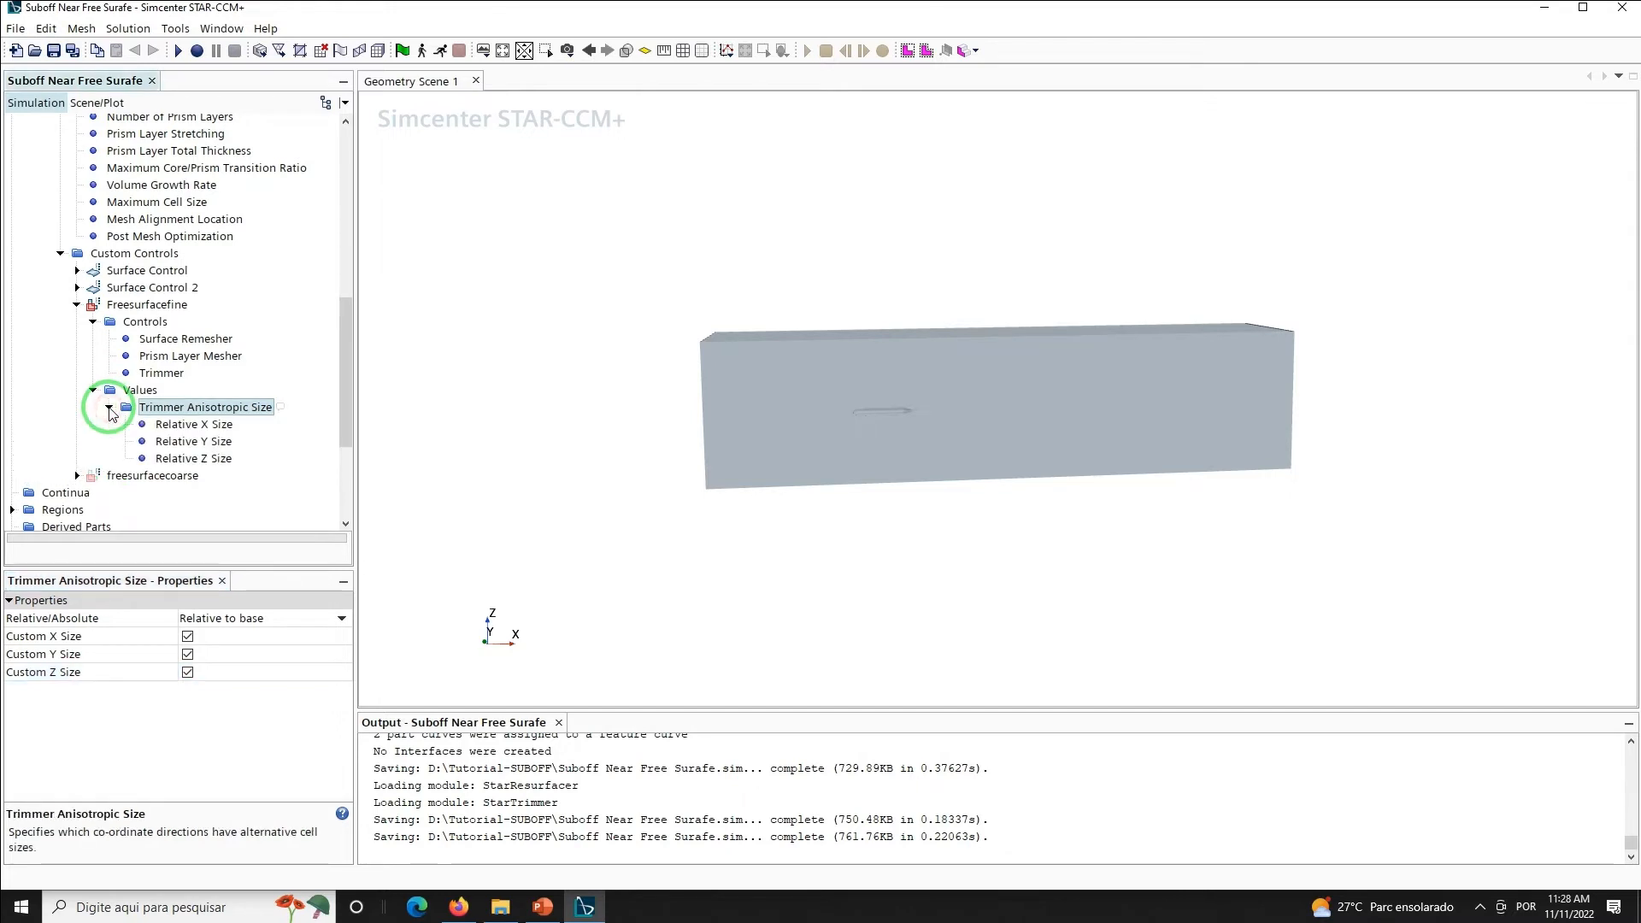
left_click(184, 424)
left_click(232, 619)
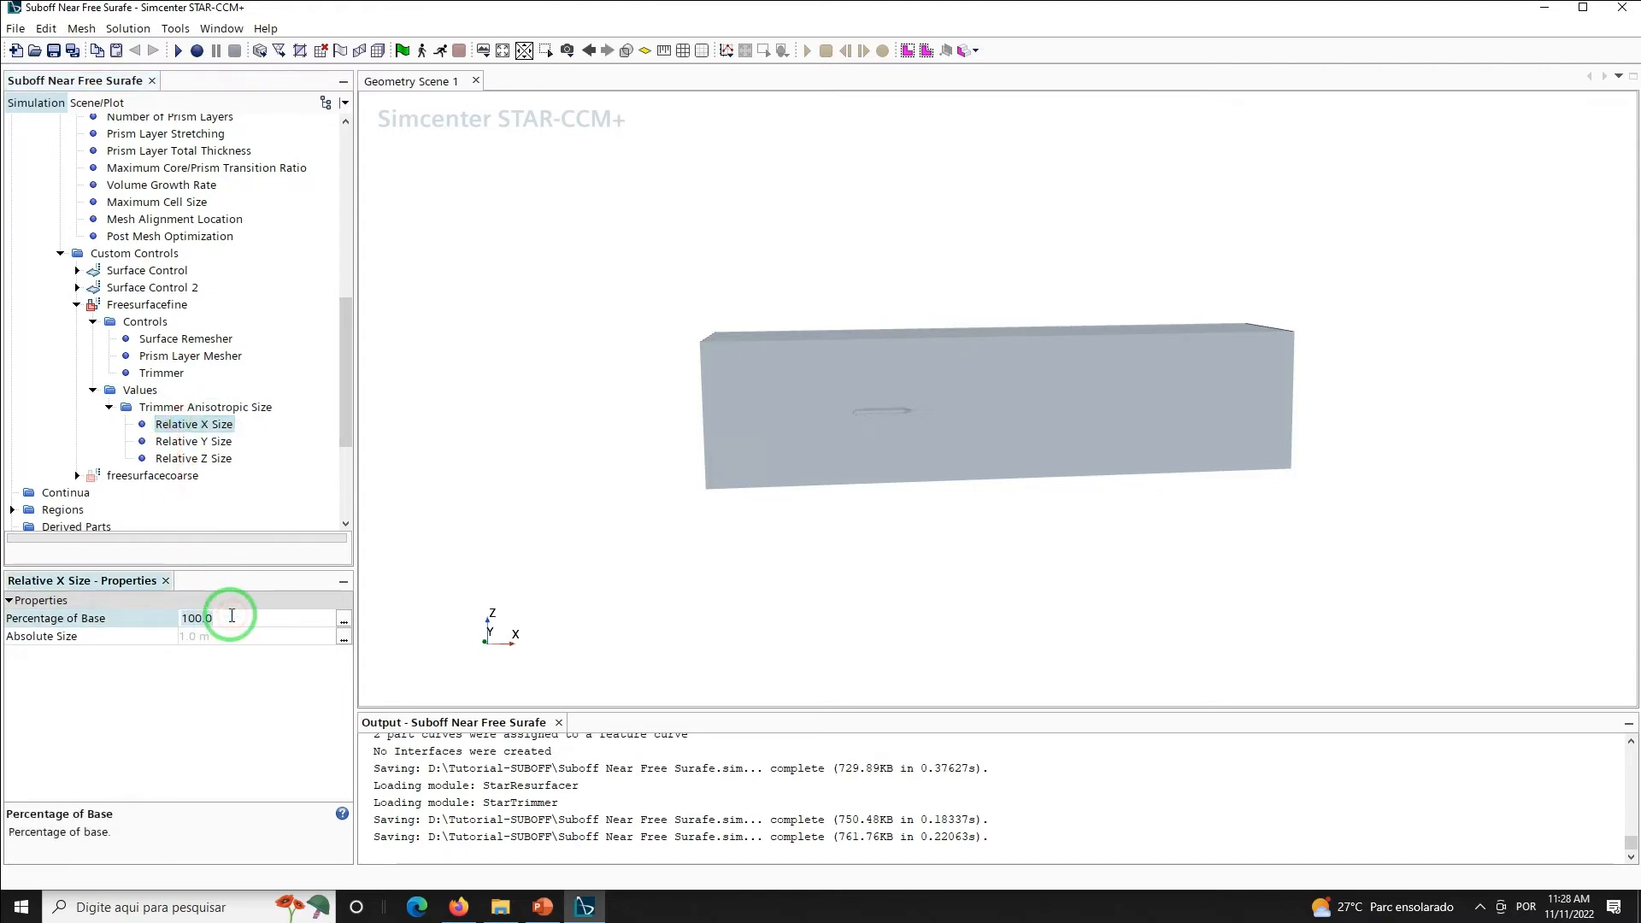
type("1")
type("00.0")
key("Return")
left_click(193, 441)
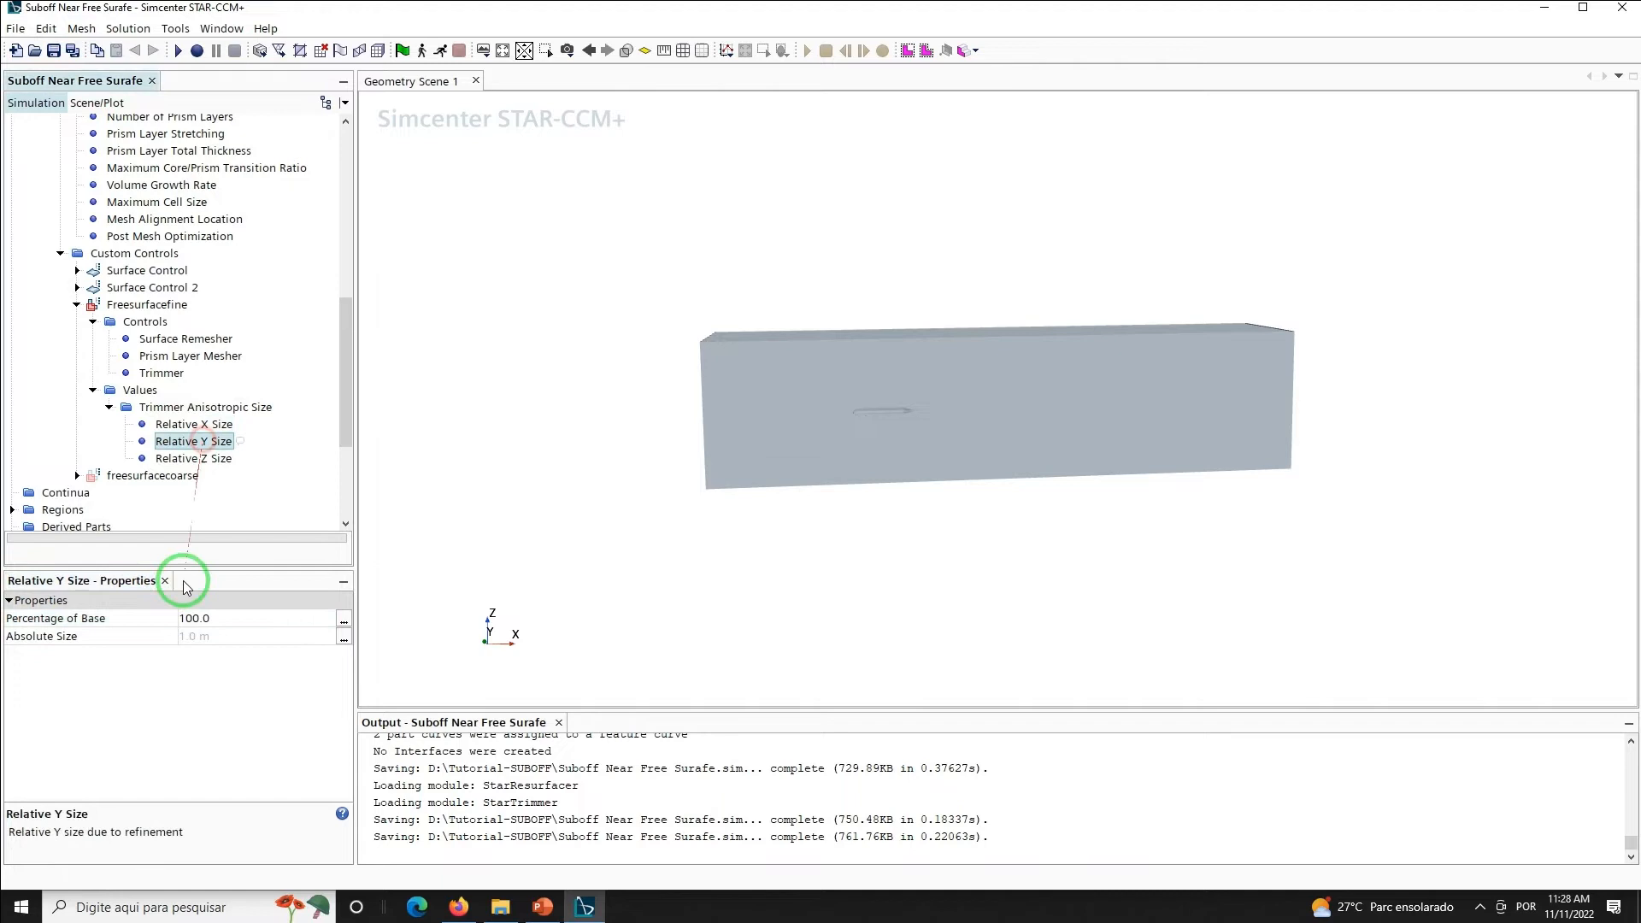
left_click(219, 618)
type("1")
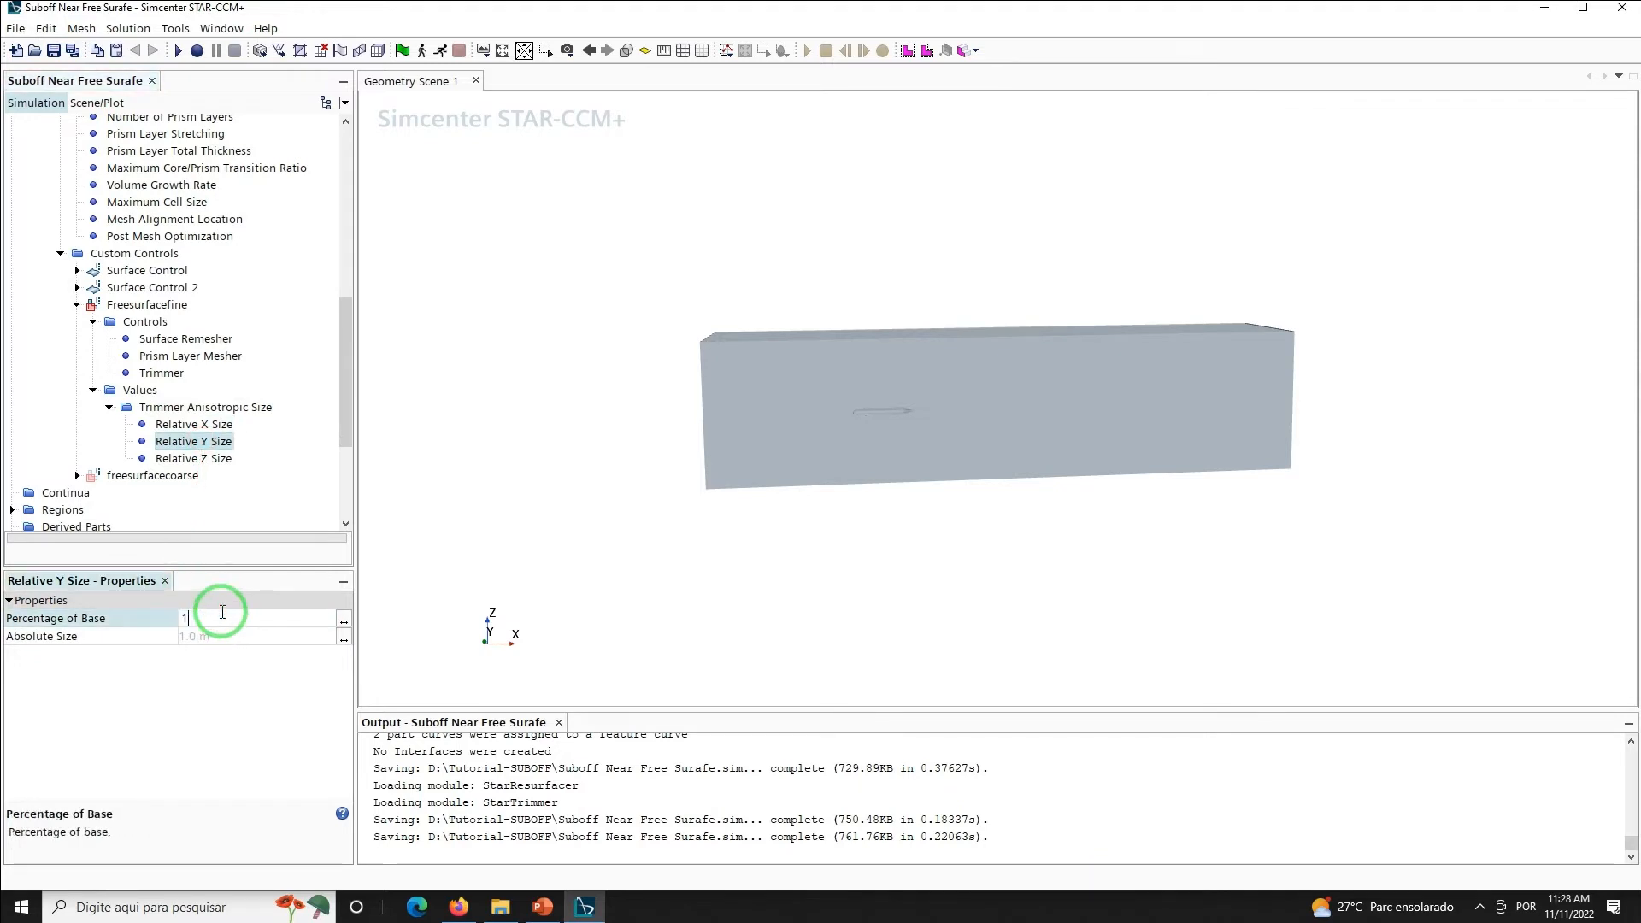
key("Return")
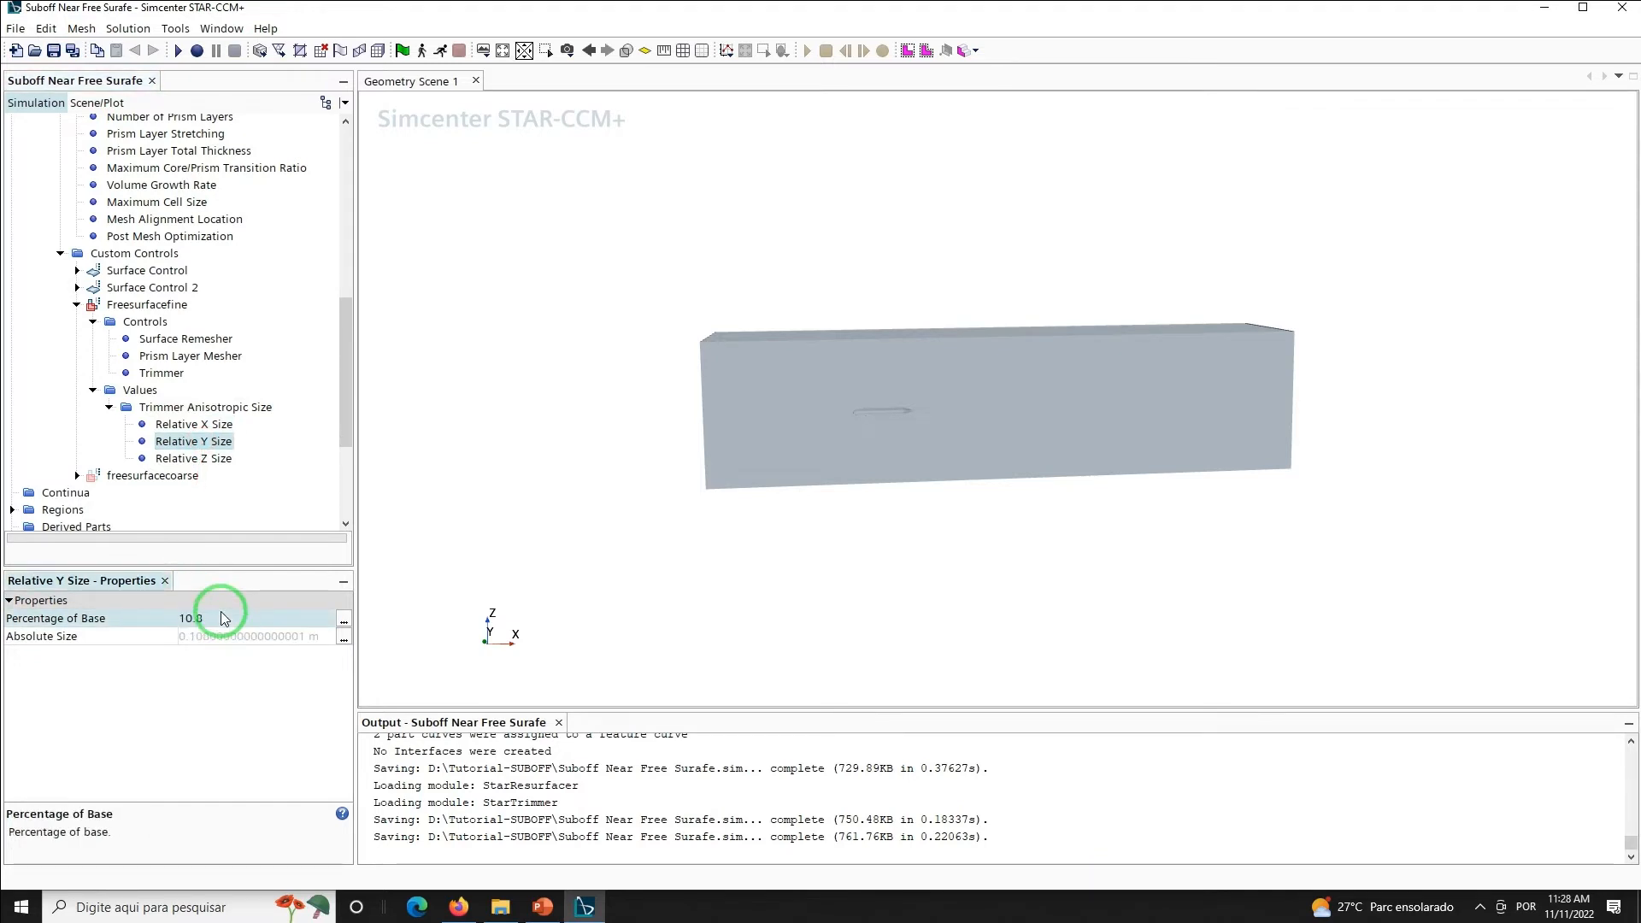
Set the Relative Z Size of the Freesurfacefine control to 2.7 percent of base
left_click(193, 458)
left_click(214, 619)
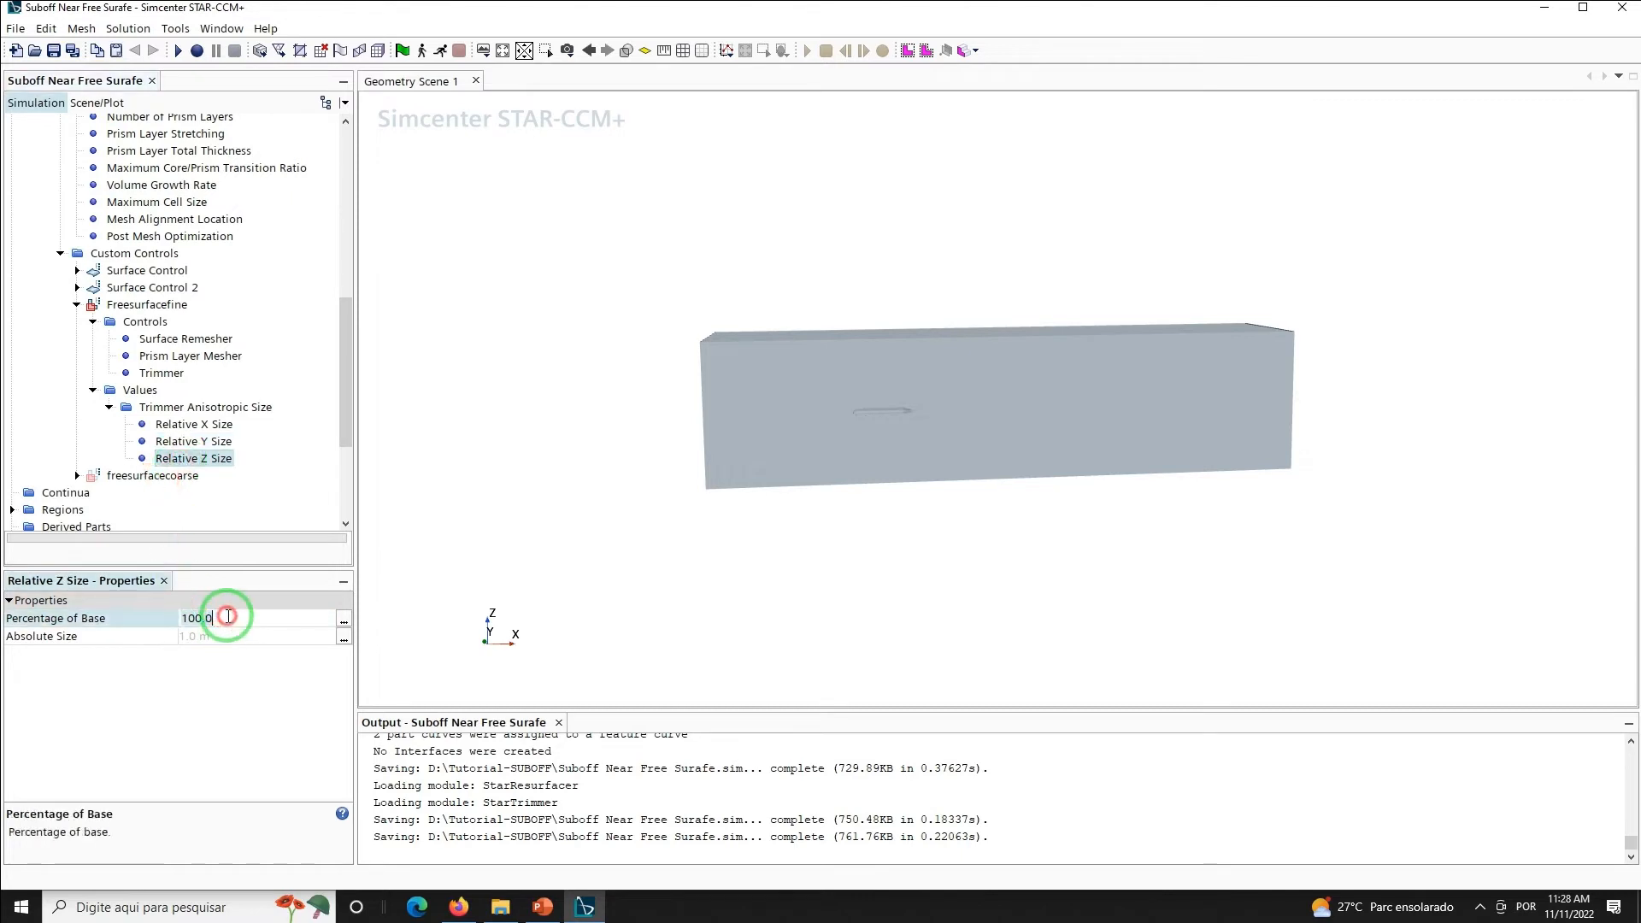
type("2")
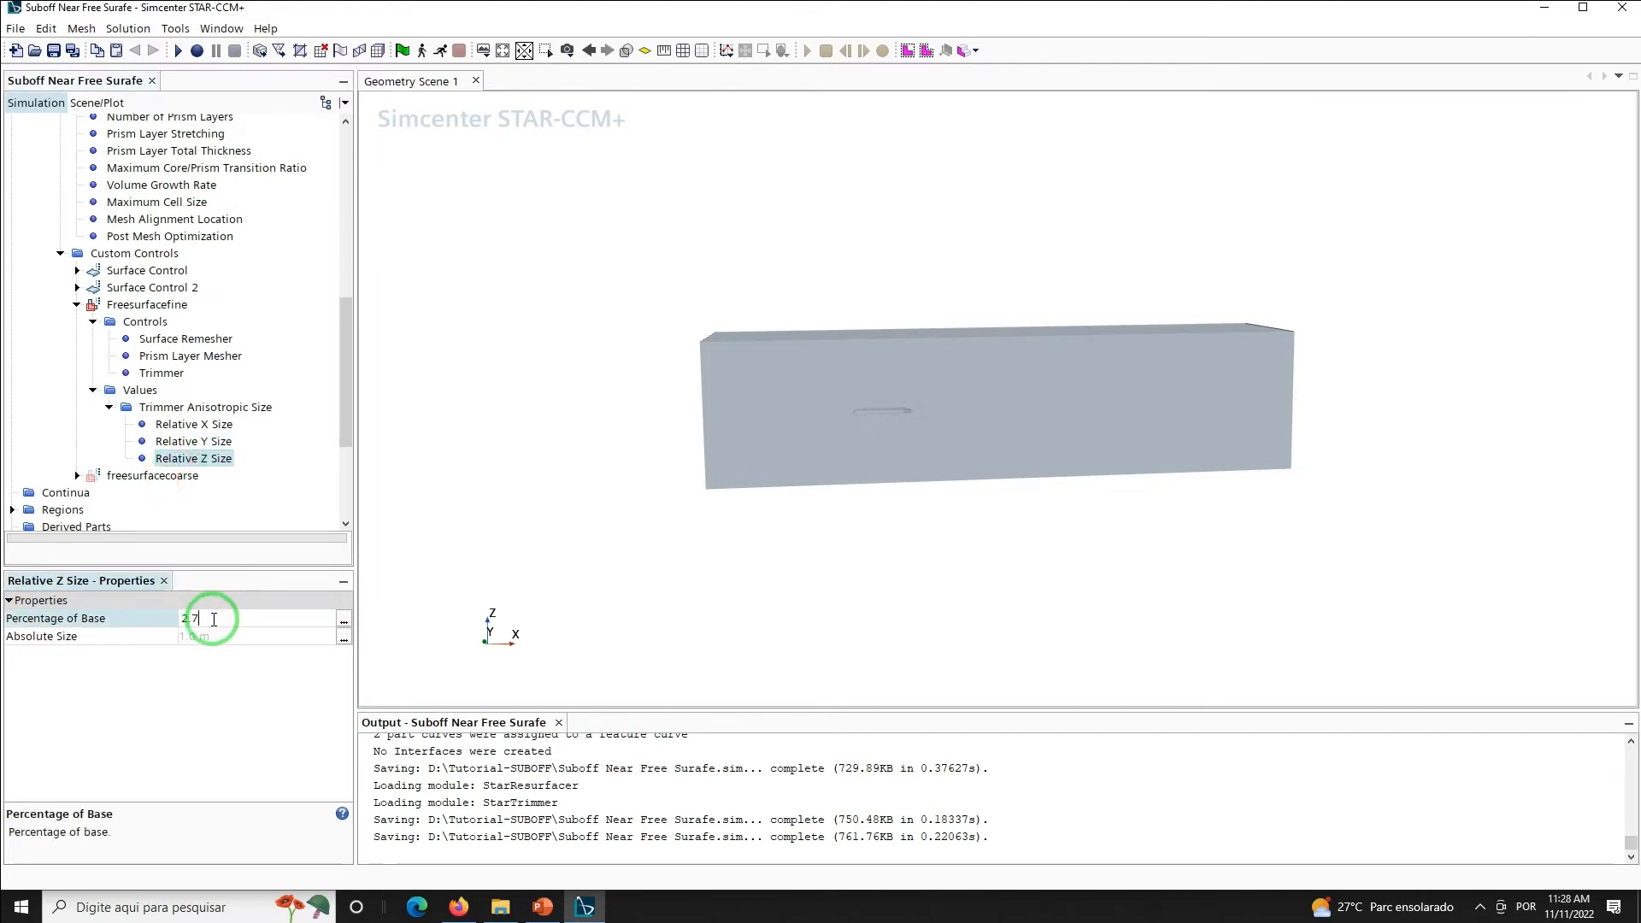
type(".7")
key("Return")
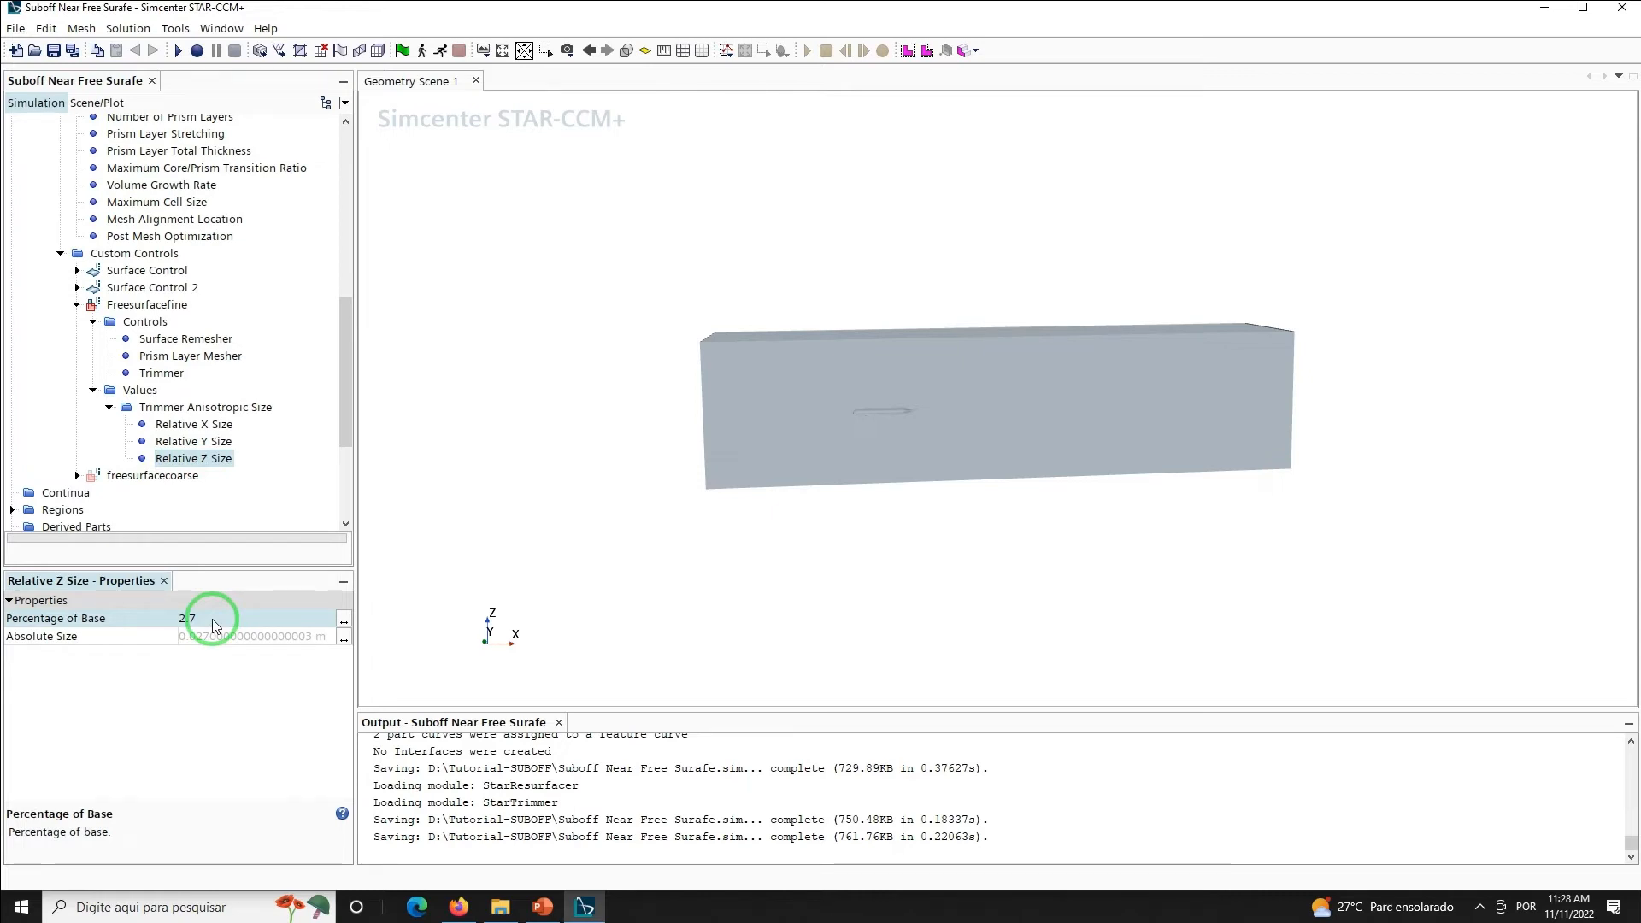
Assign the freesurfacecoarse block as the part of the freesurfacecoarse volumetric control
left_click_drag(341, 387, 334, 428)
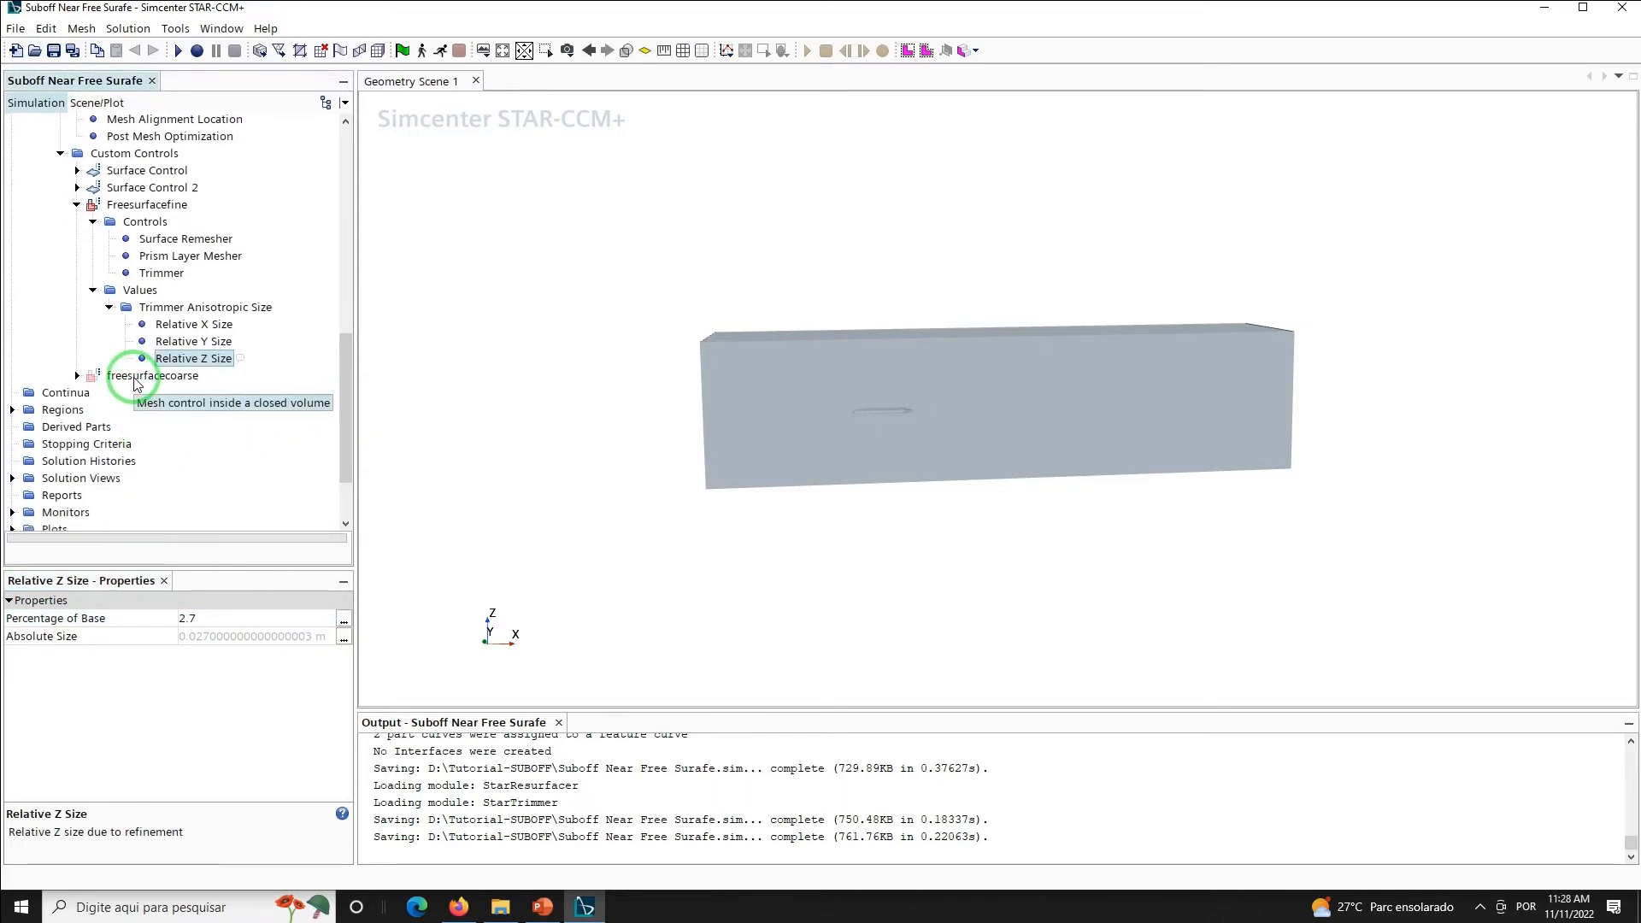
left_click(135, 378)
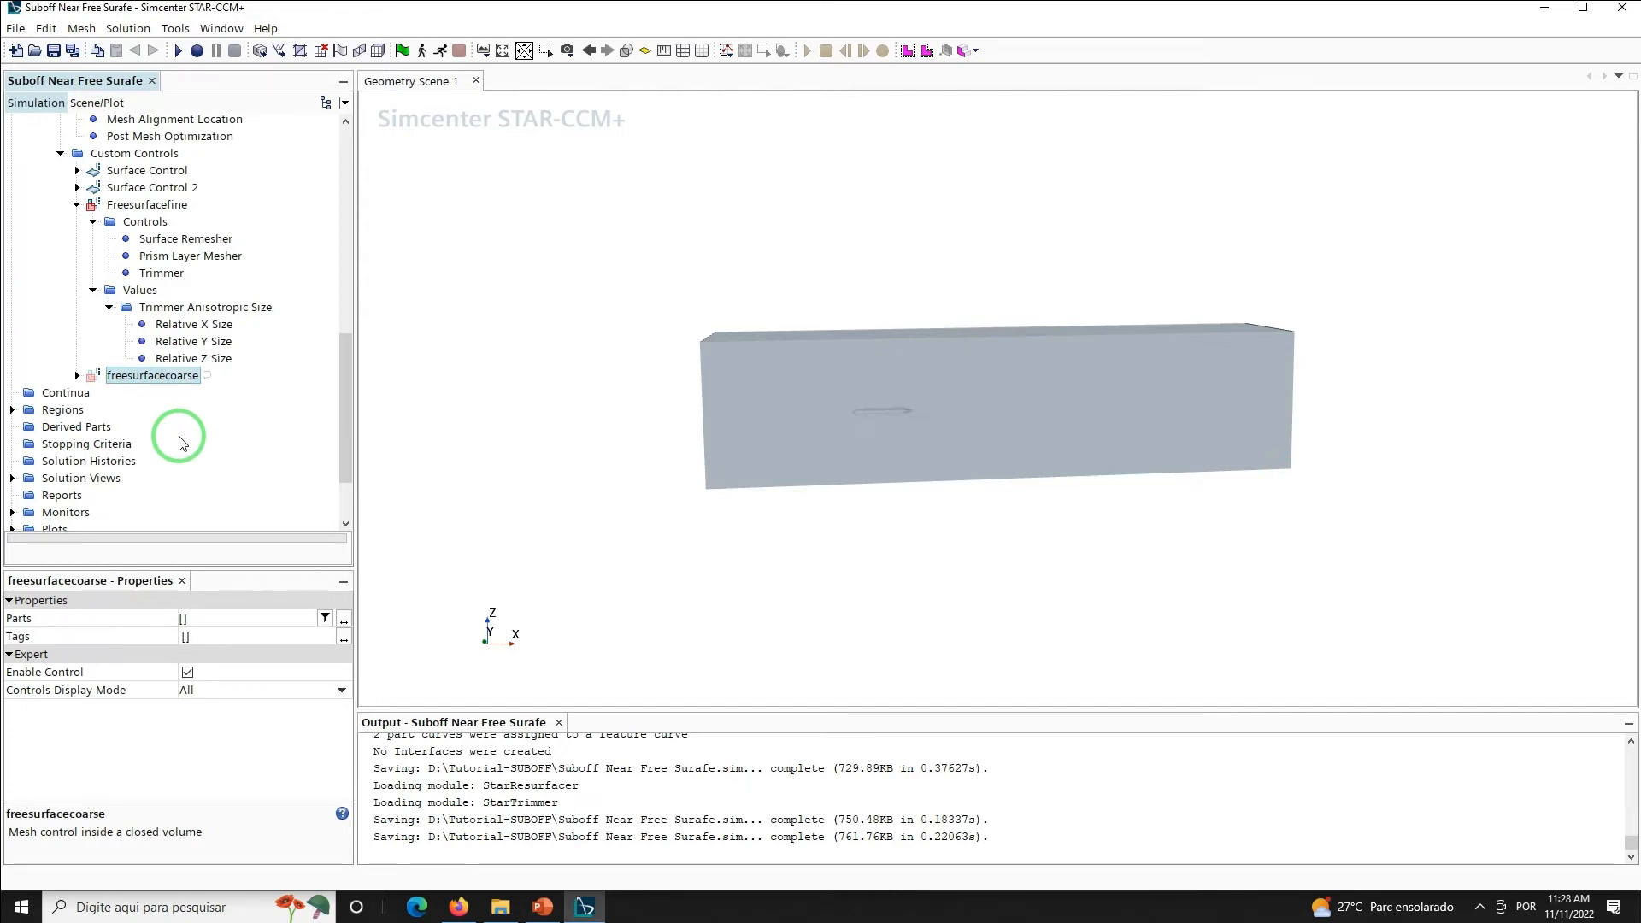
left_click(211, 615)
left_click(212, 615)
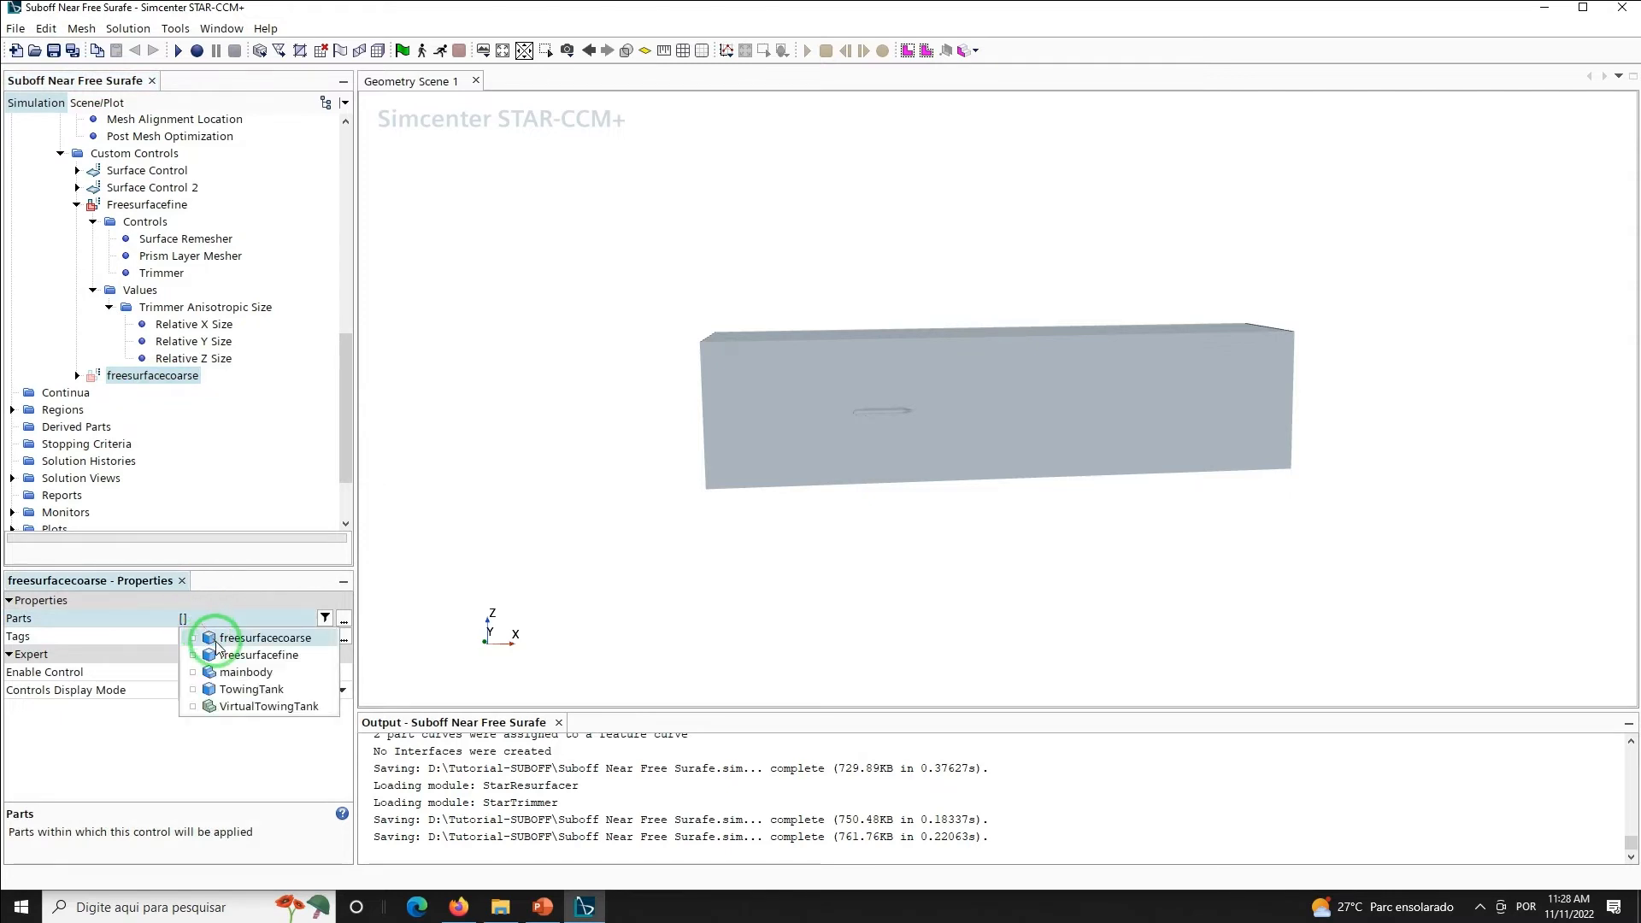
left_click(217, 639)
left_click(276, 462)
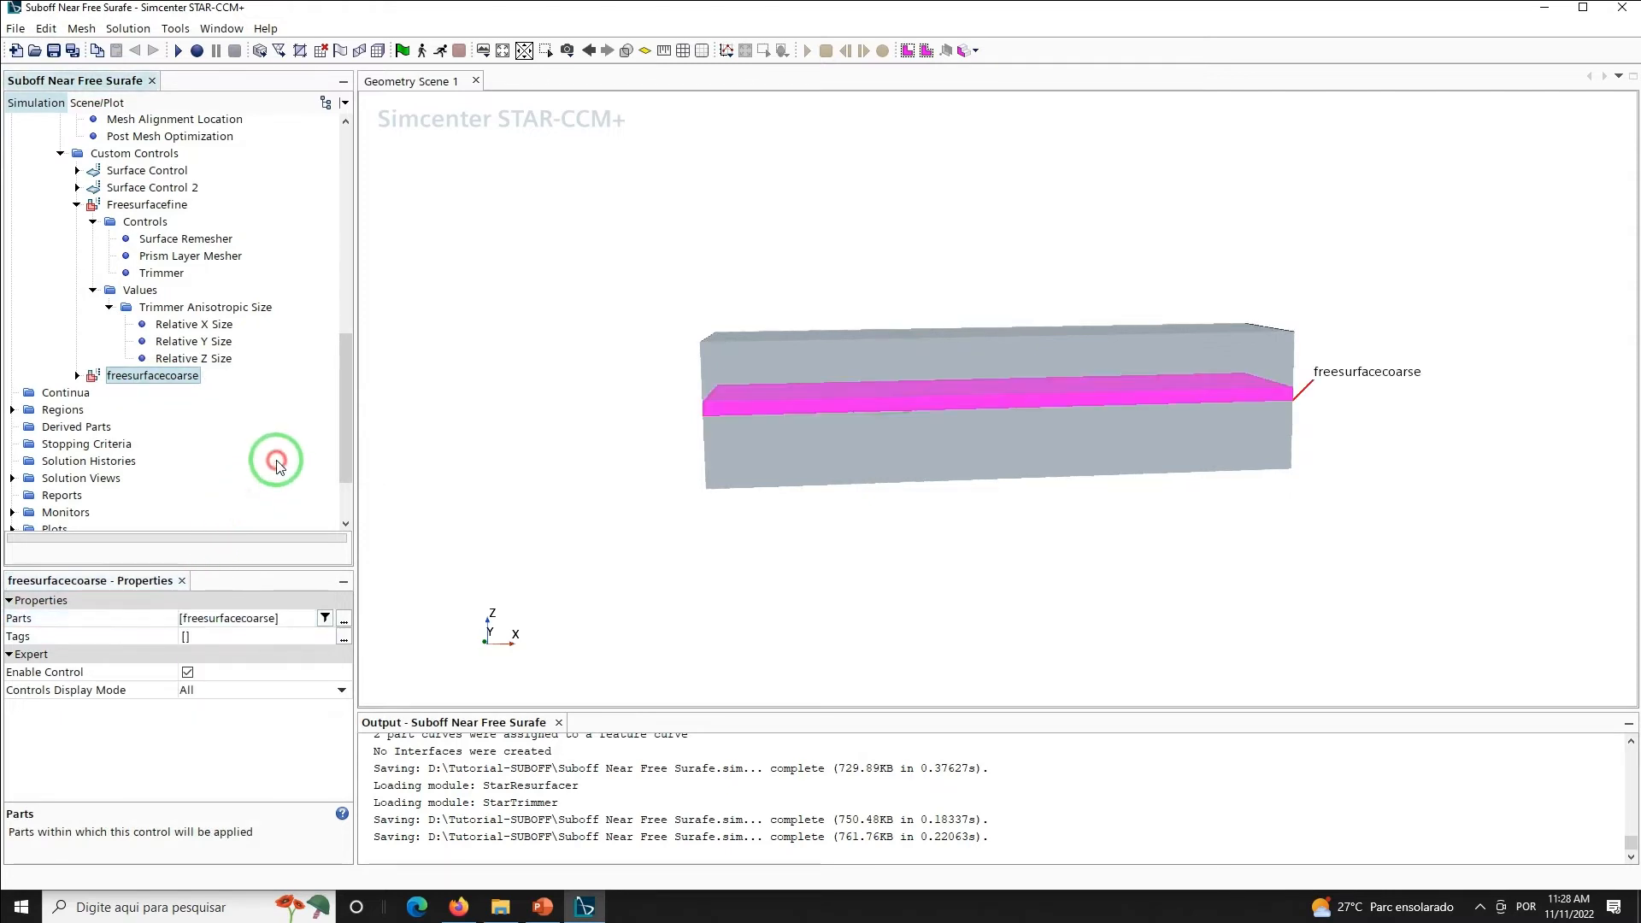
Enable Customize Anisotropic Size for the trimmer of the freesurfacecoarse control, leaving Customize Isotropic Size off
left_click(77, 376)
left_click(93, 393)
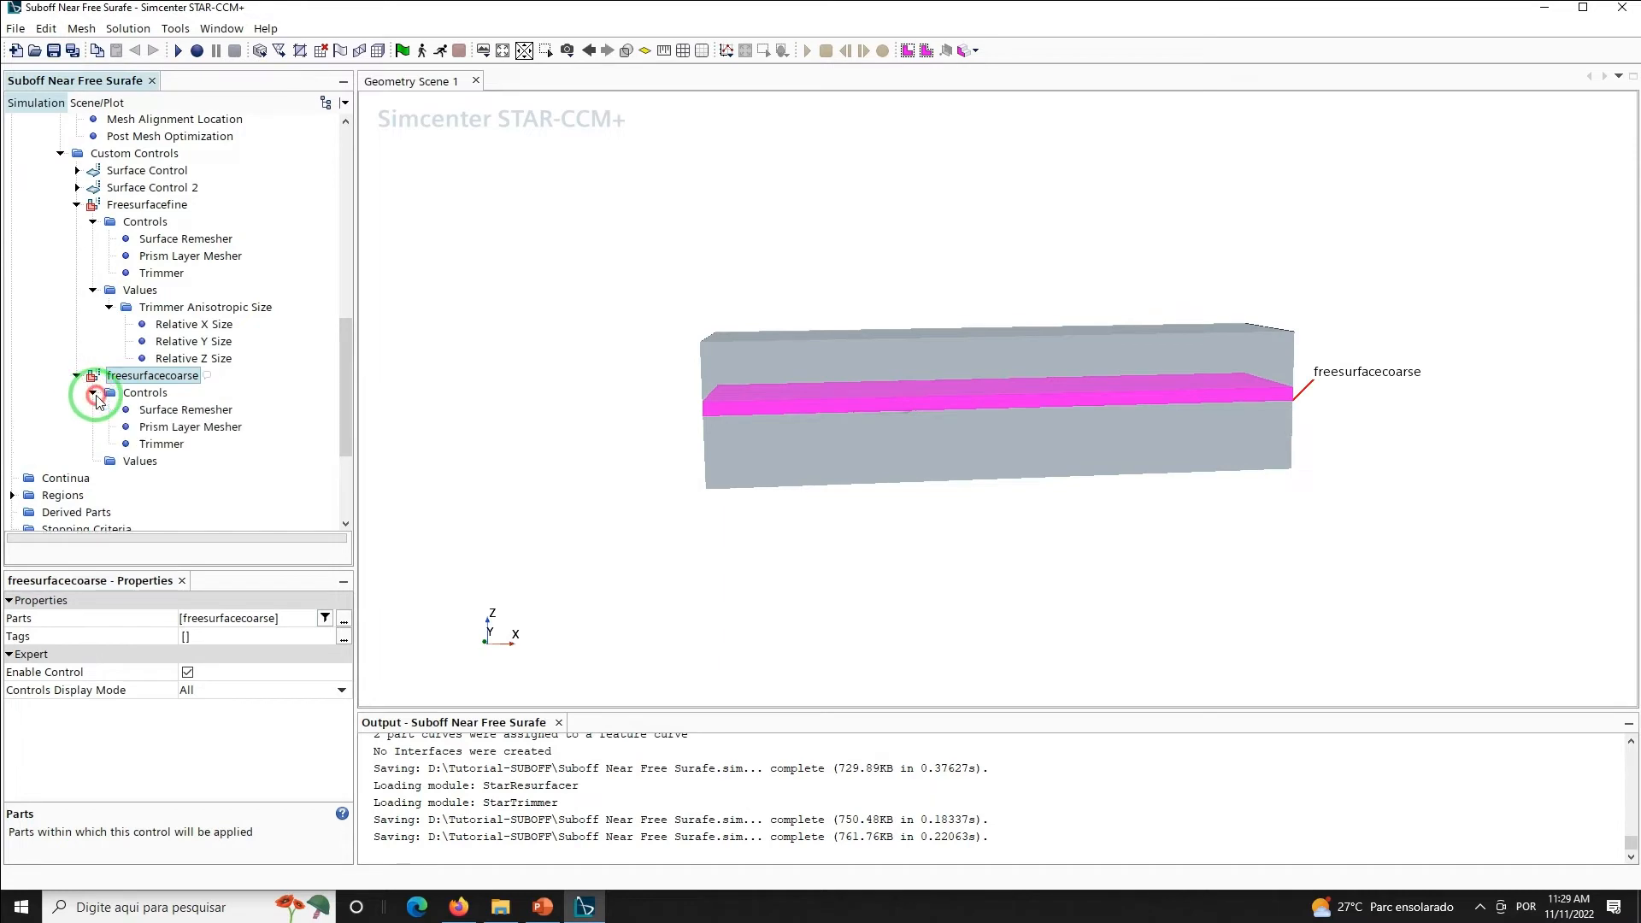
left_click(160, 444)
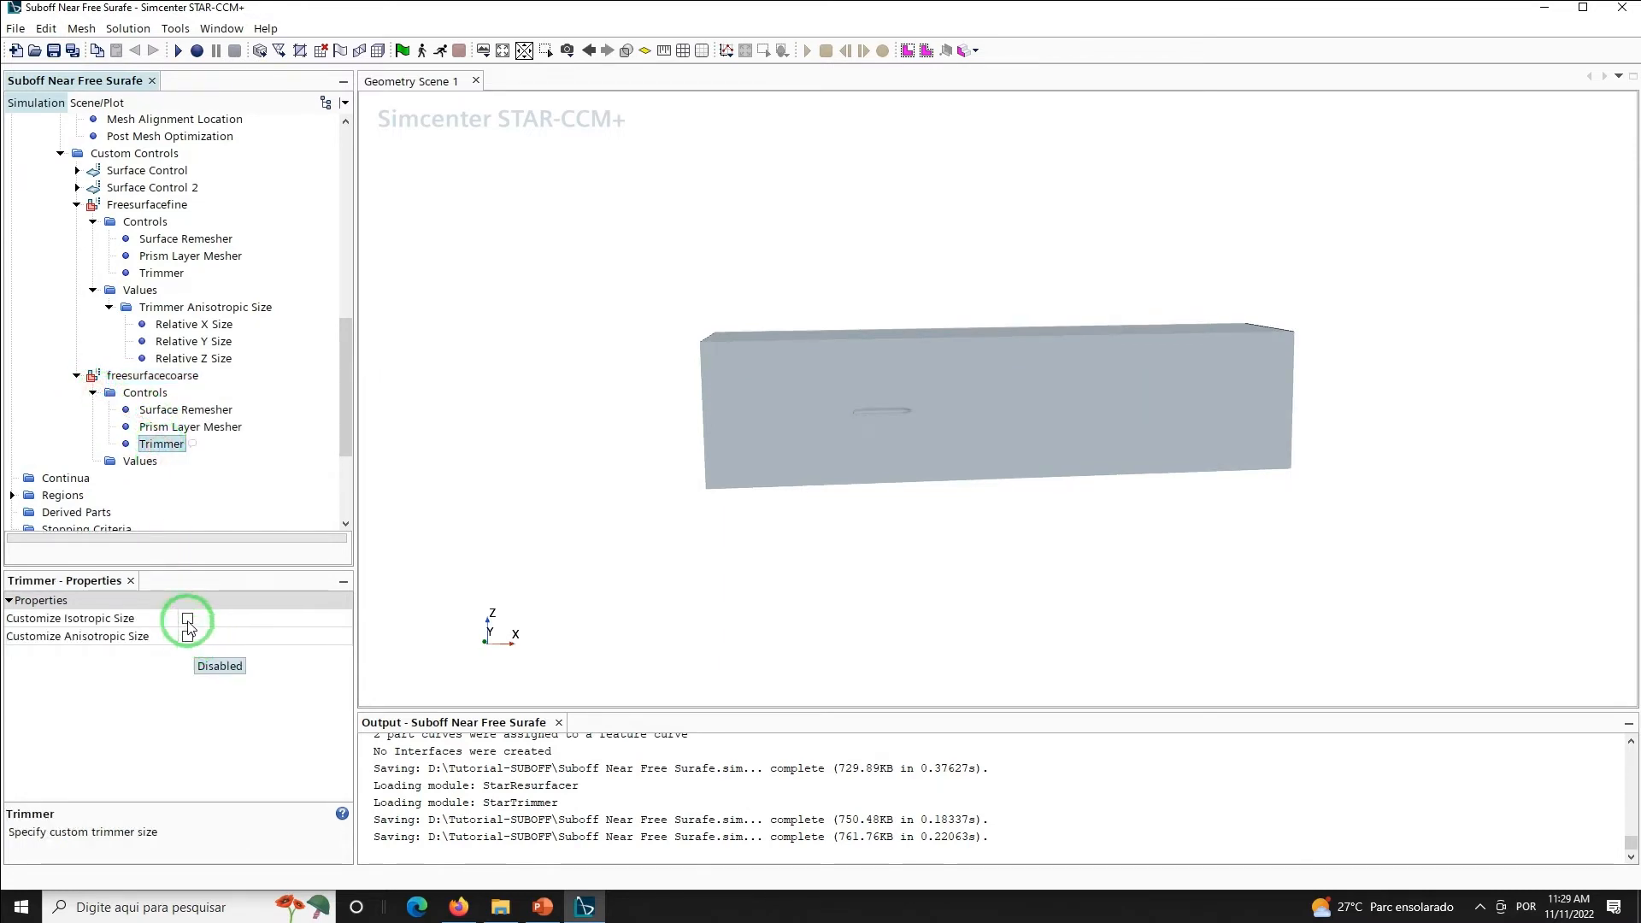
left_click(187, 618)
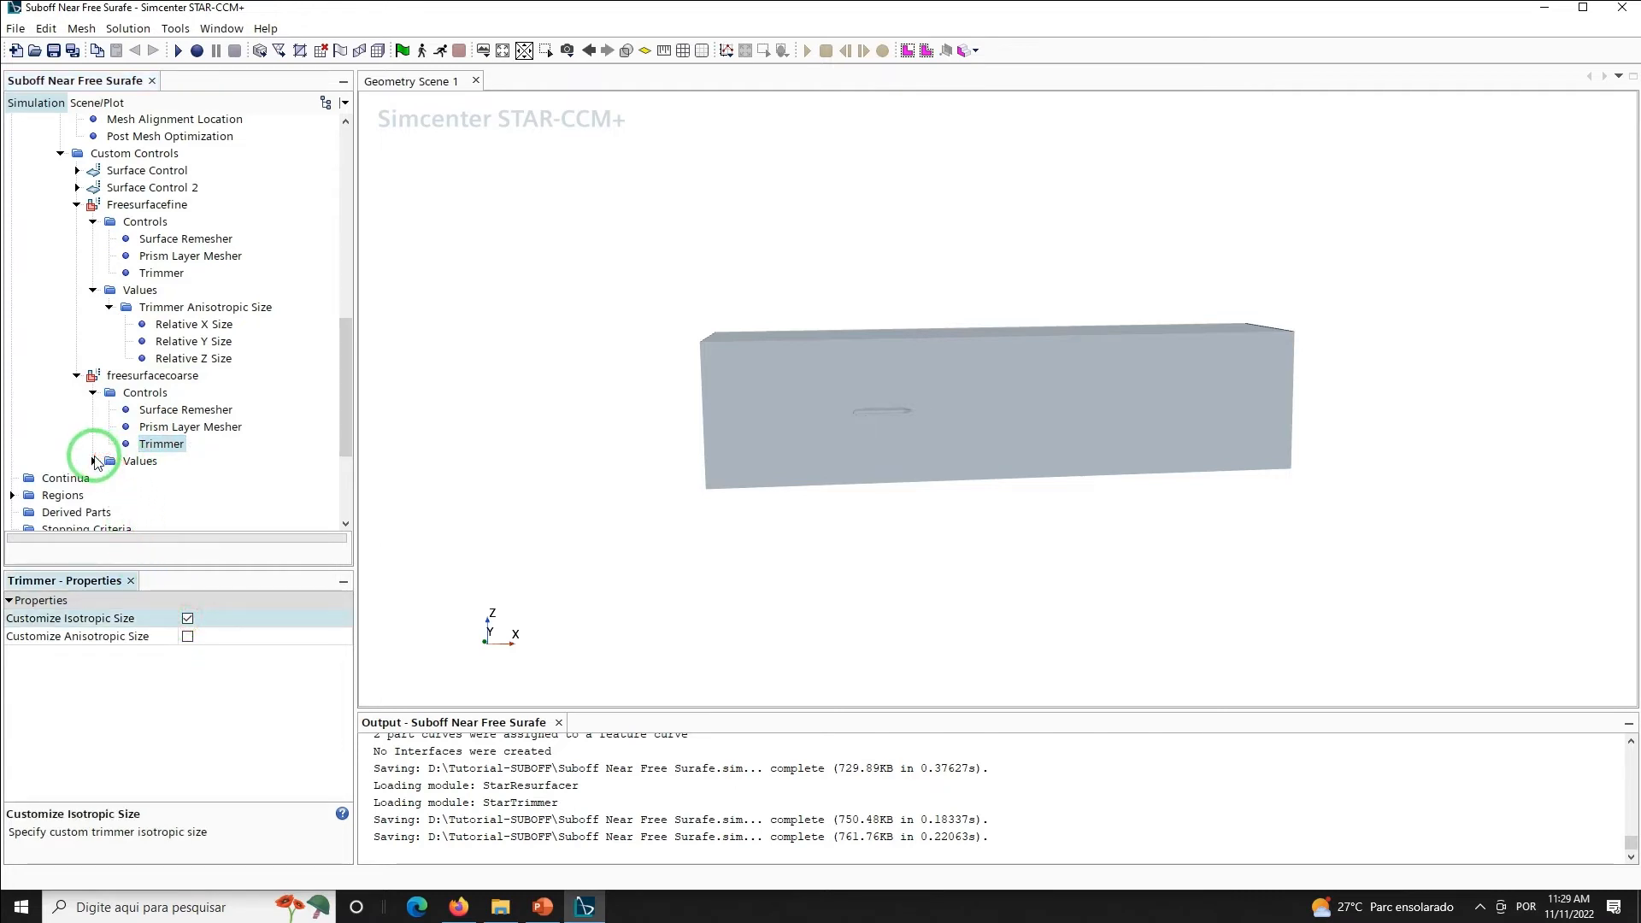
left_click(187, 636)
left_click(187, 618)
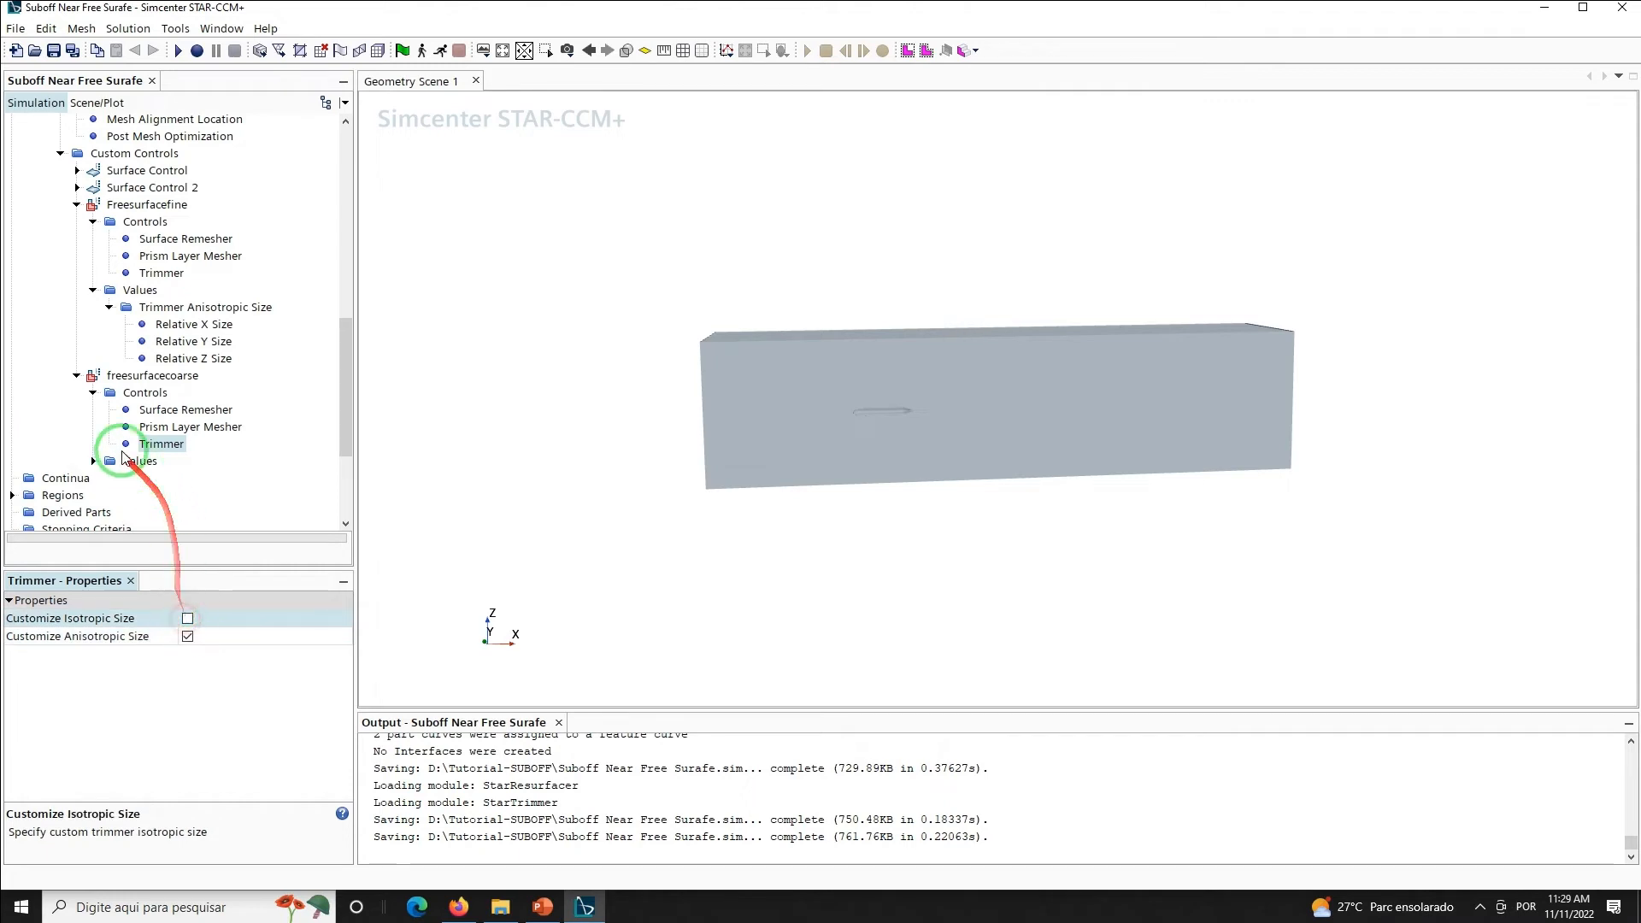
Enable custom X, Y and Z sizes in the Trimmer Anisotropic Size values of the freesurfacecoarse control
left_click(93, 460)
left_click(167, 481)
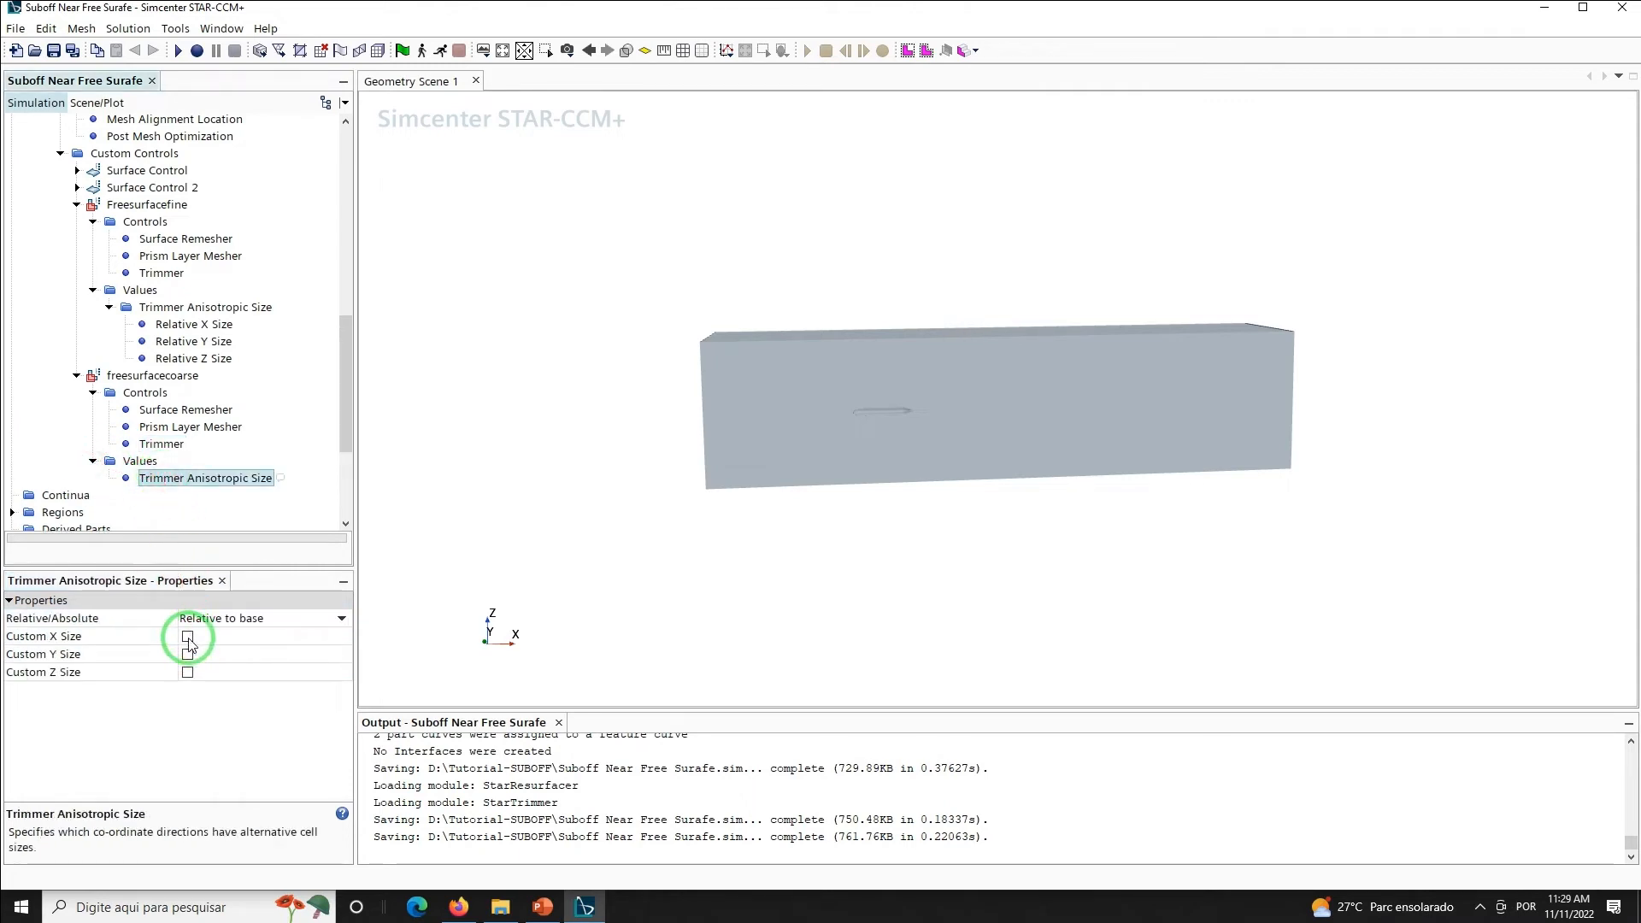
left_click(188, 638)
left_click(189, 655)
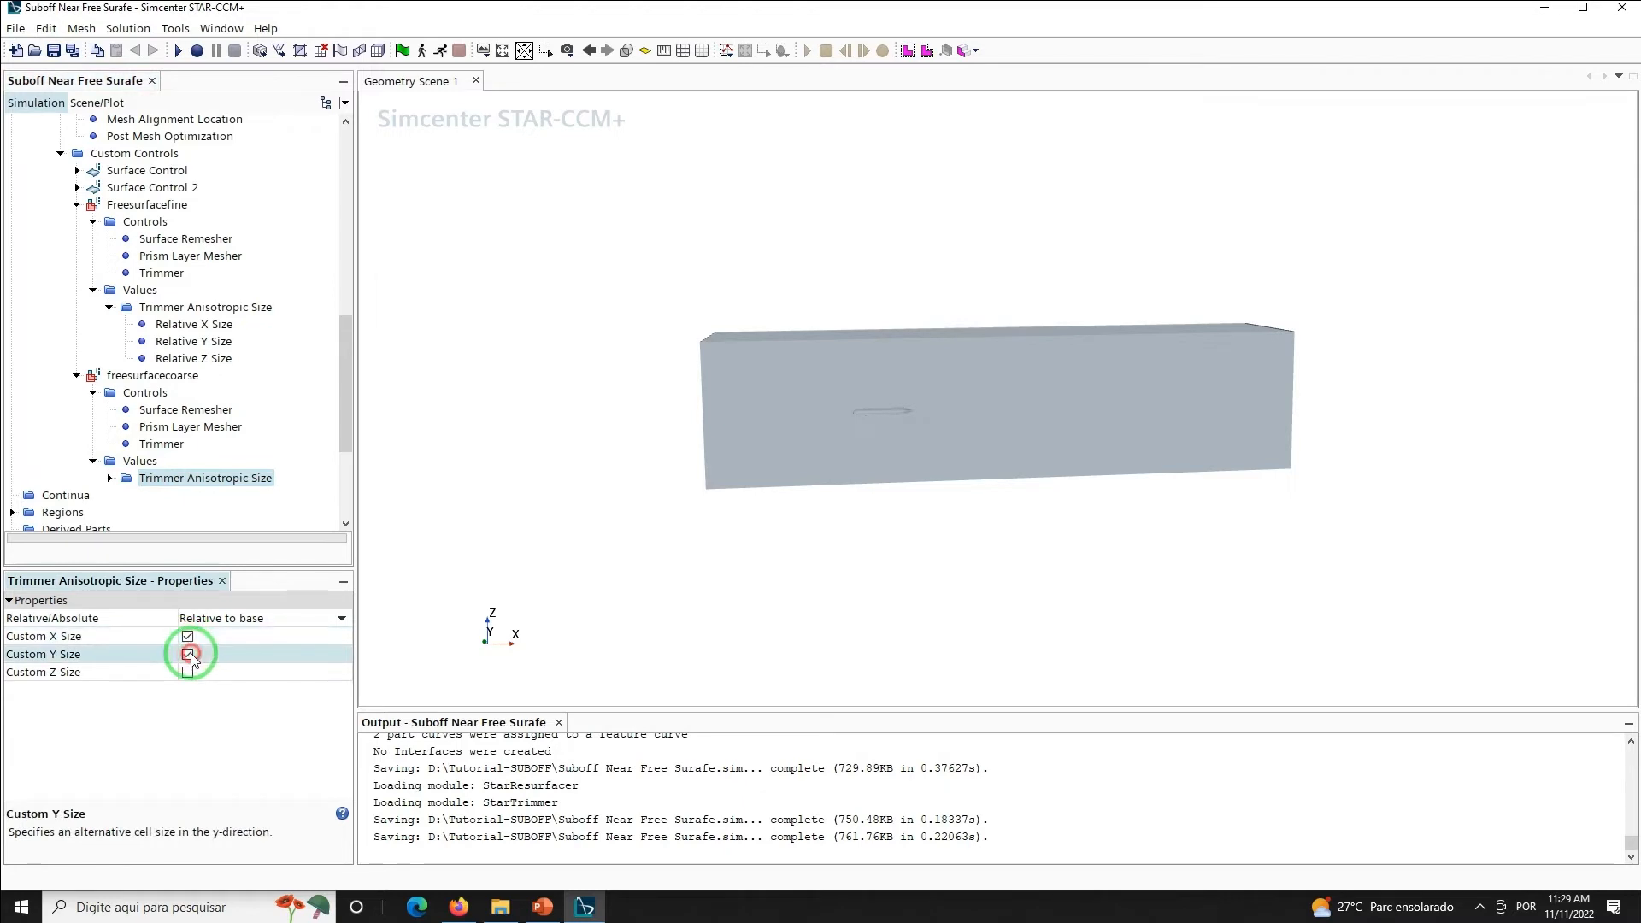
left_click(188, 672)
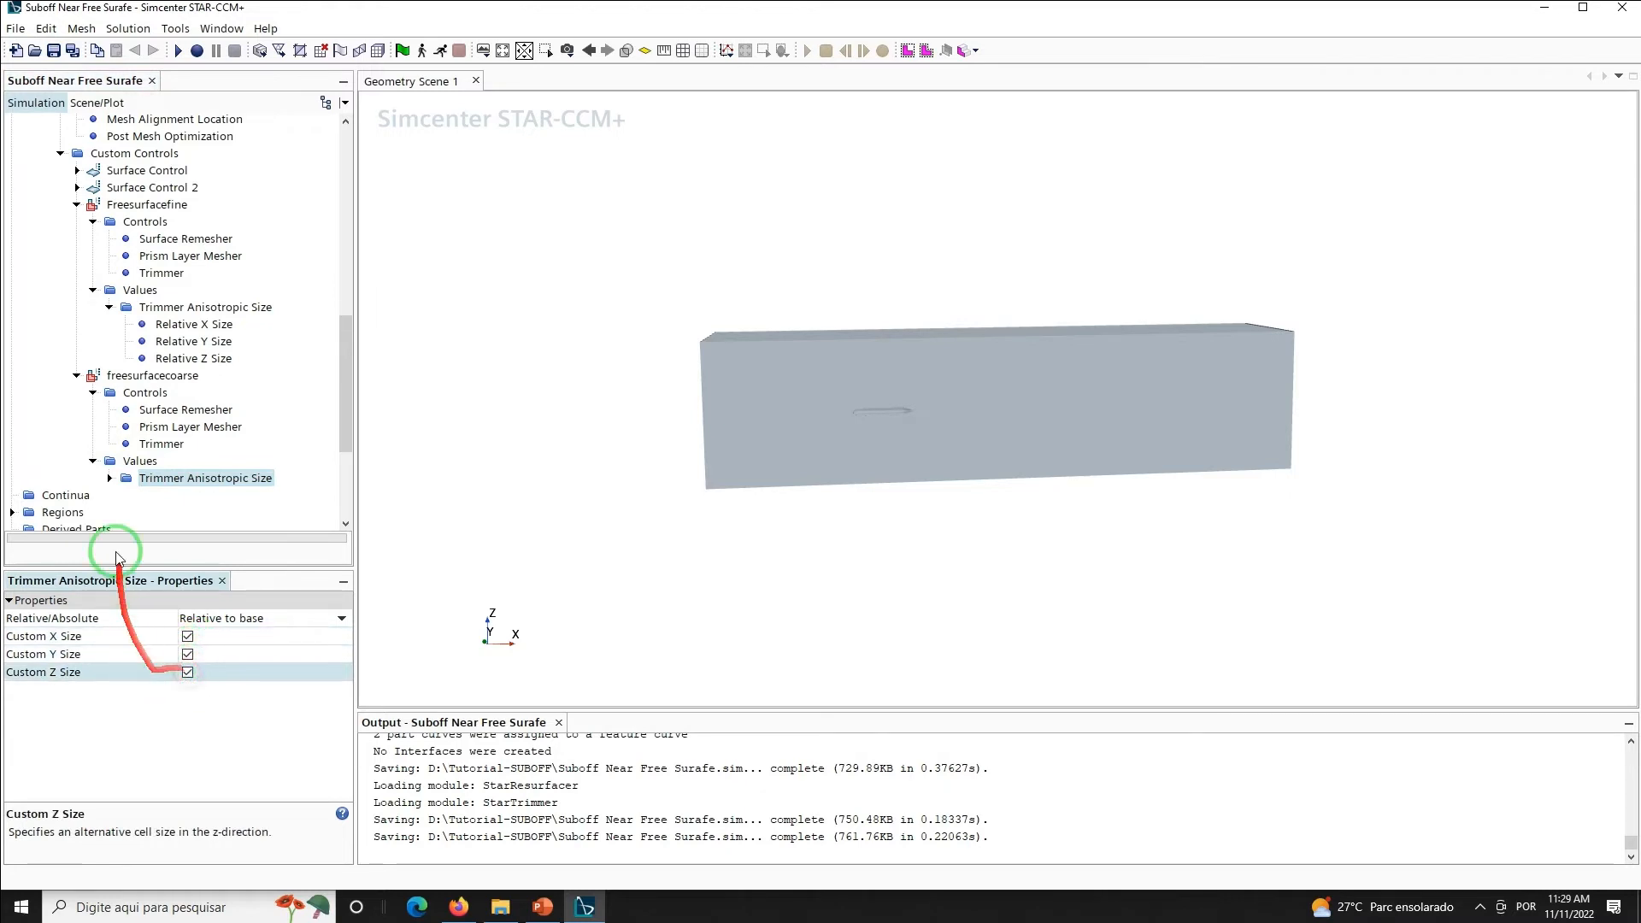
Set the Relative X Size and Relative Y Size of the freesurfacecoarse control to 21.6 percent of base
left_click(111, 481)
left_click(193, 488)
left_click(231, 616)
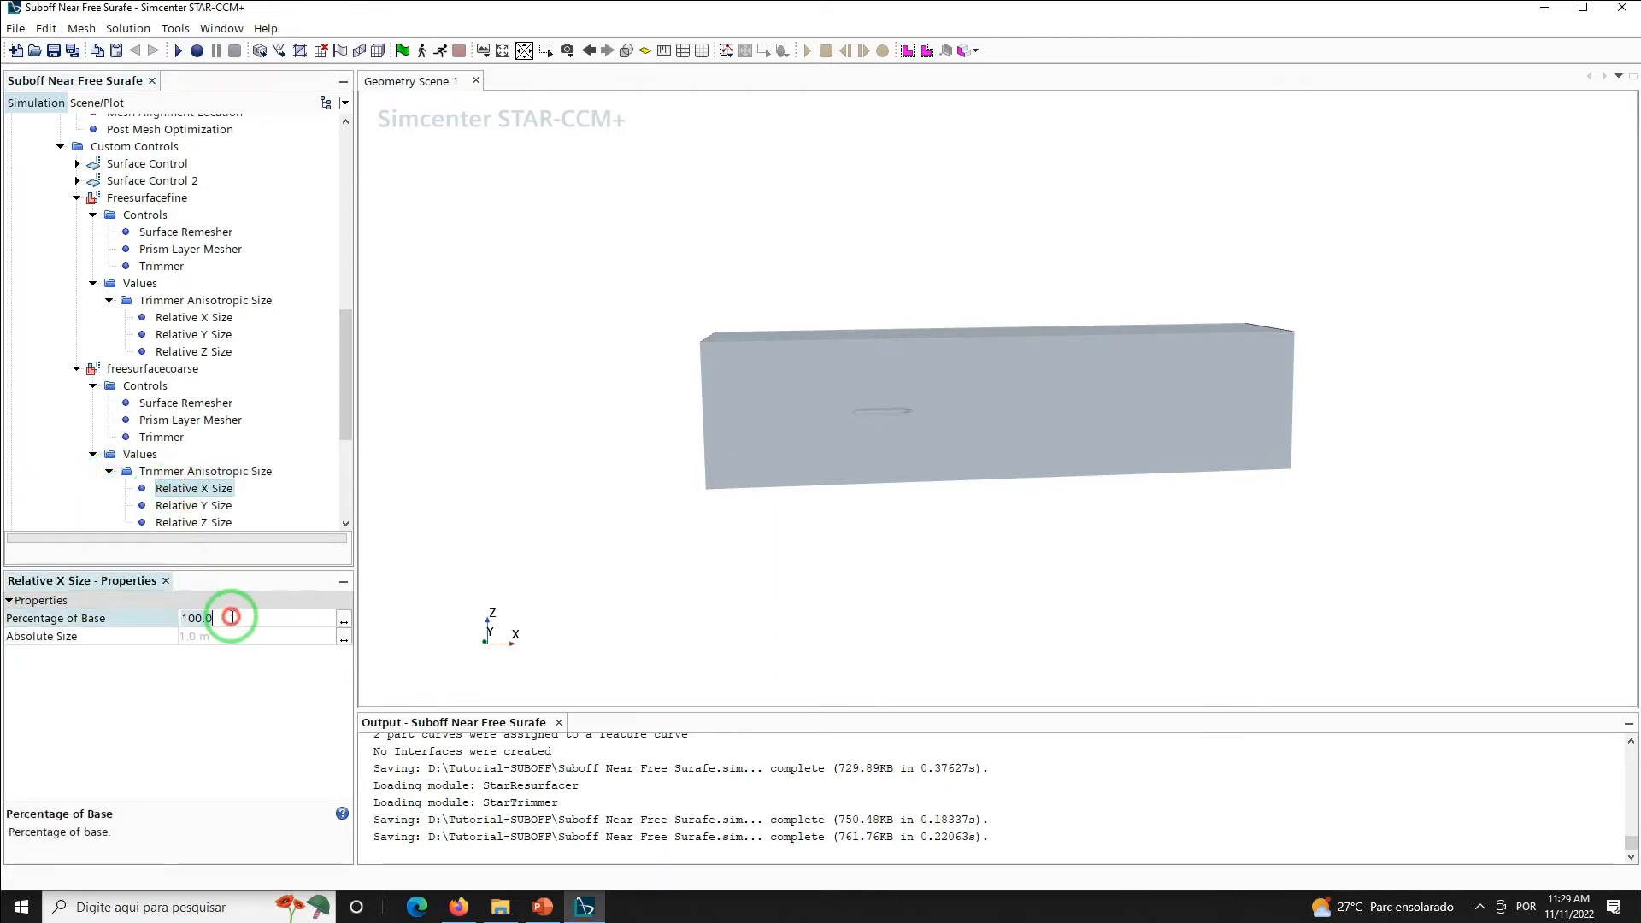
type("21.6")
key("Return")
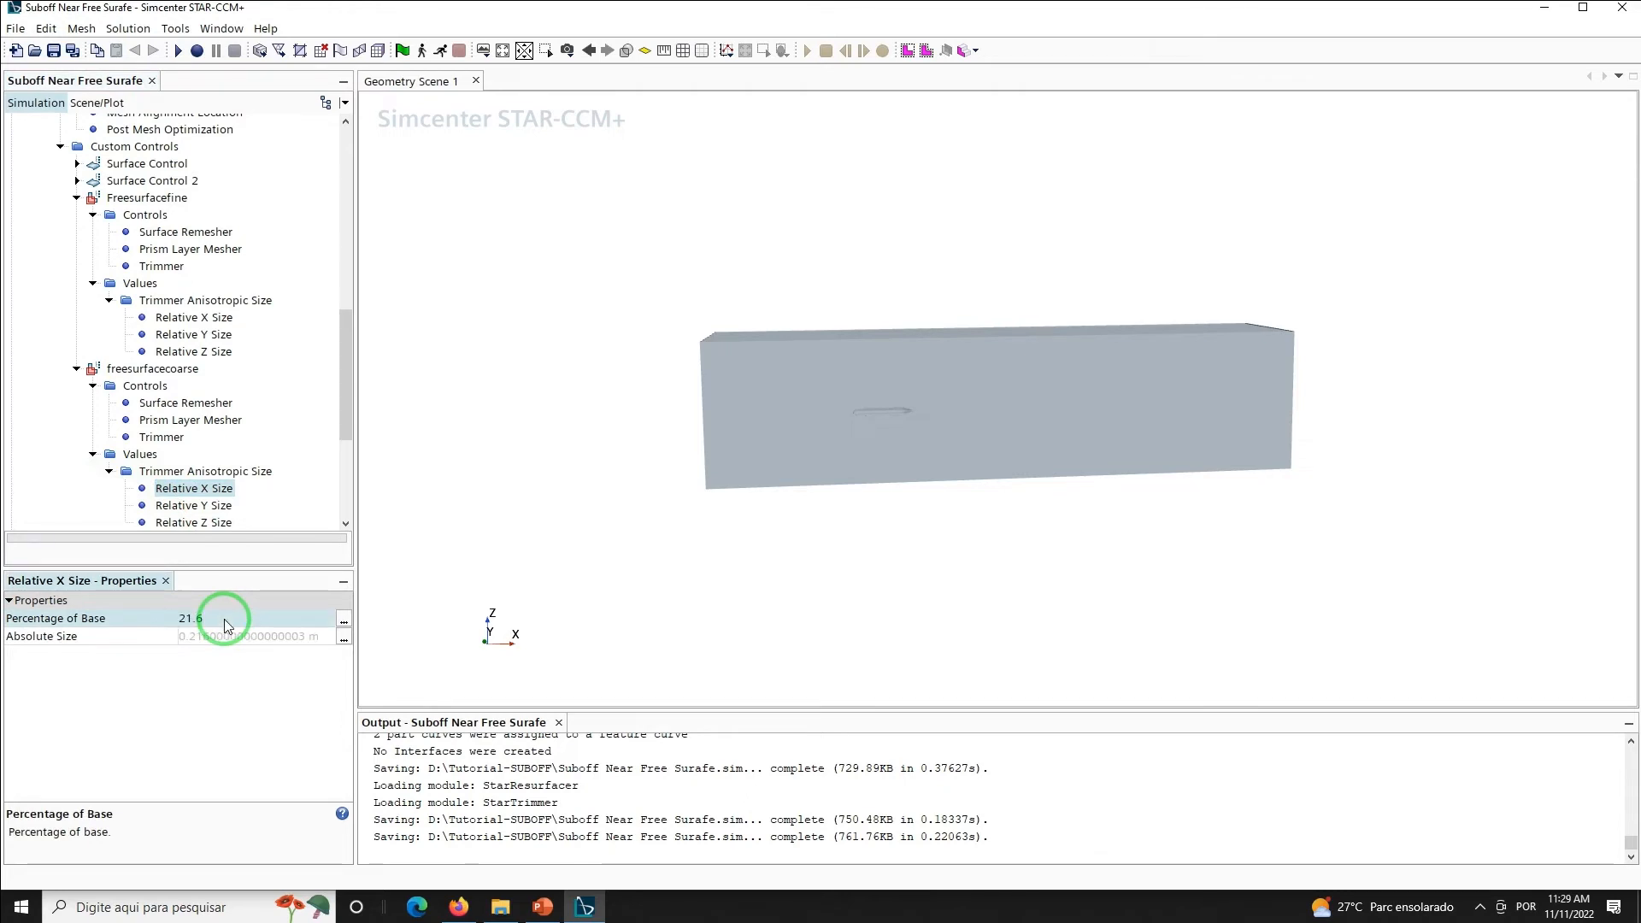
left_click(201, 506)
left_click(195, 617)
left_click(195, 617)
type("21")
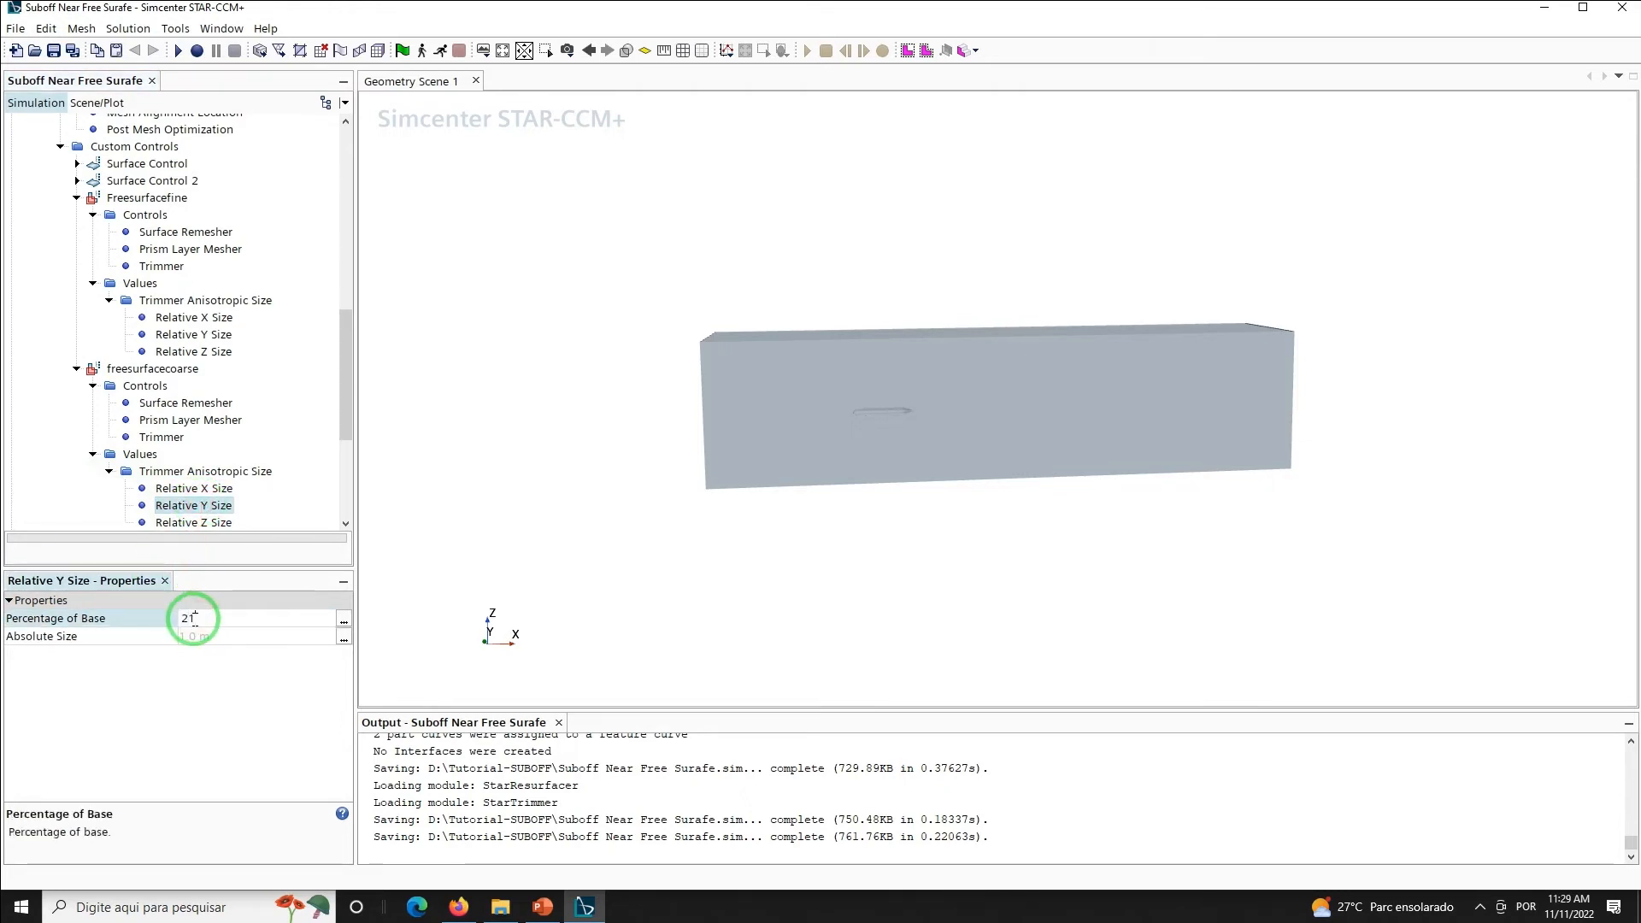
type(".6")
key("Return")
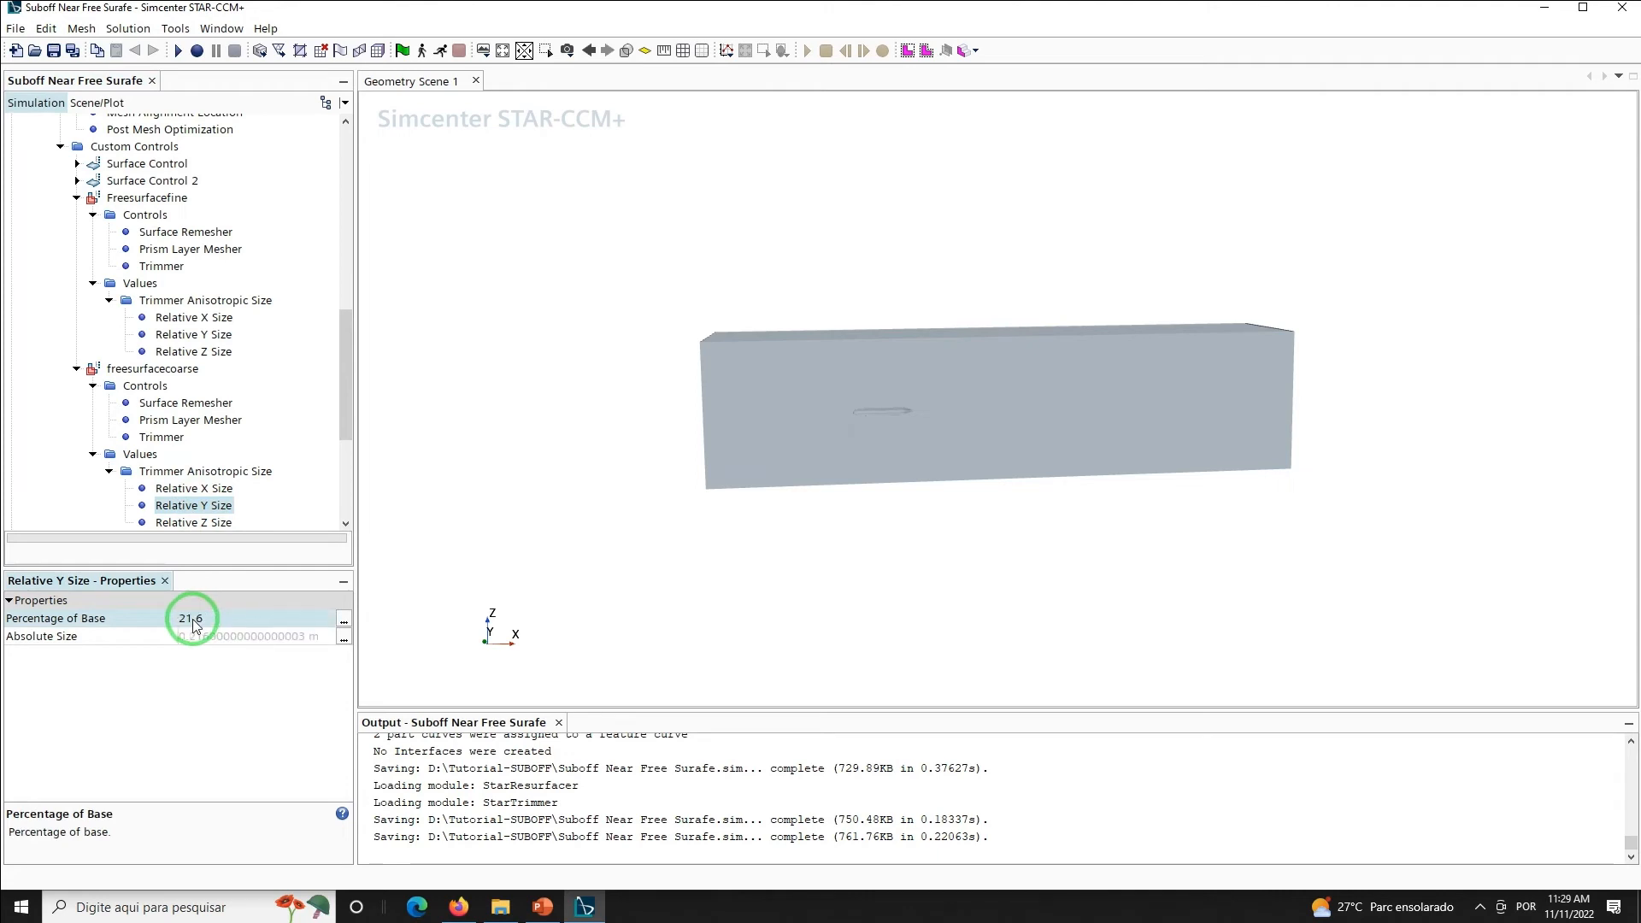
Set the Relative Z Size of the freesurfacecoarse control to 5.4 percent of base
left_click(193, 522)
left_click(199, 617)
left_click(197, 617)
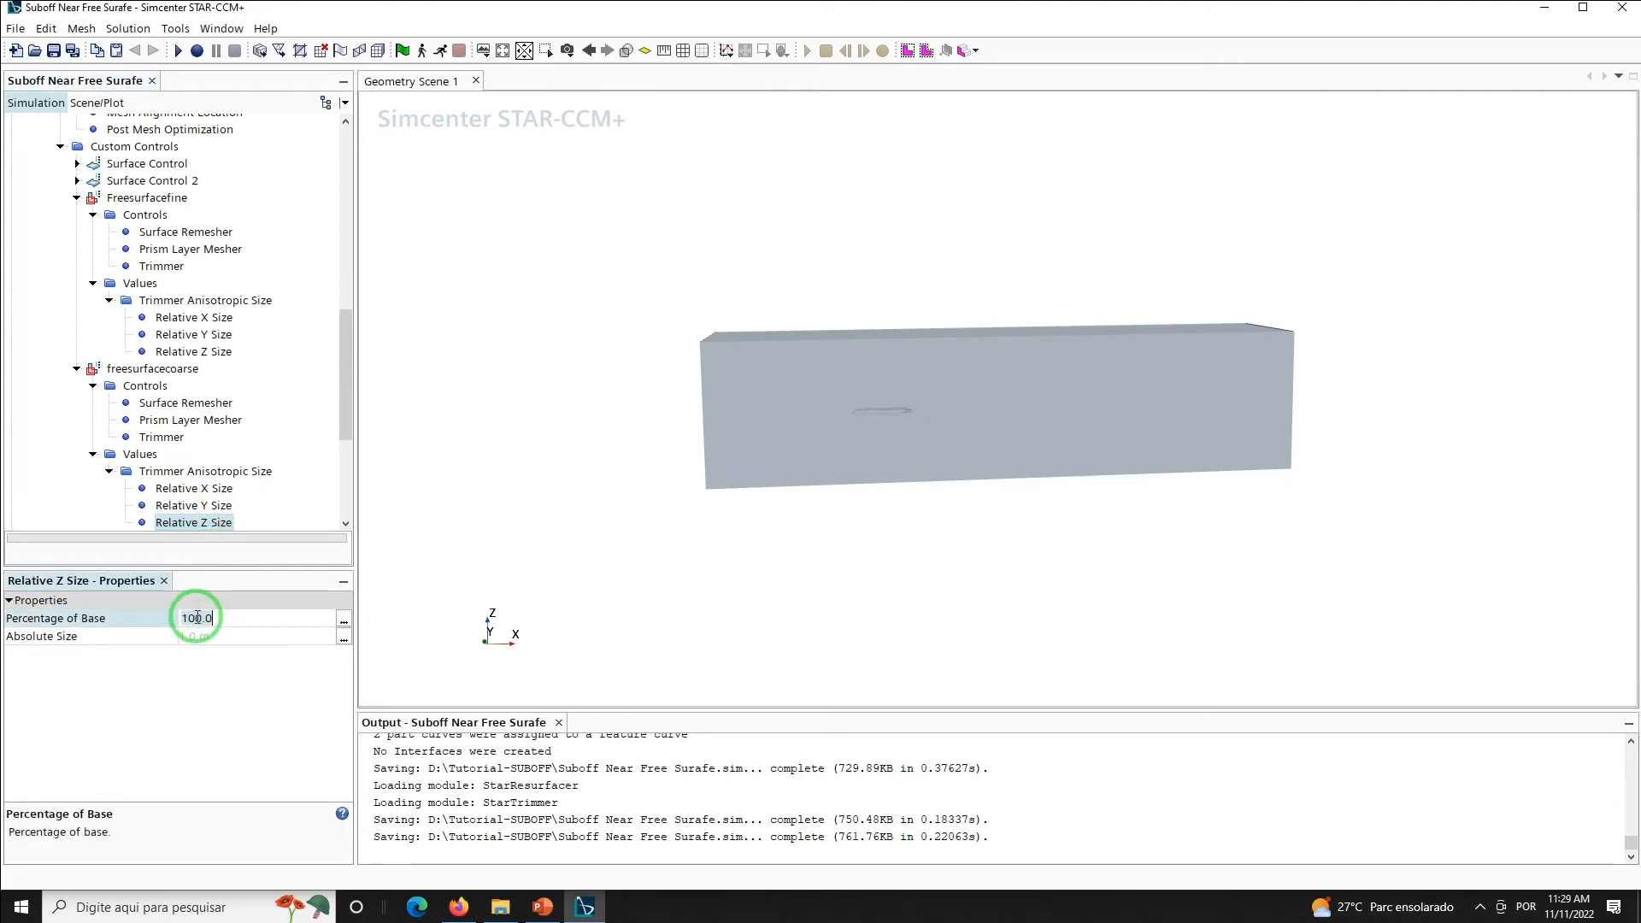
key("BackSpace")
key("BackSpace")
key("BackSpace")
key("BackSpace")
key("BackSpace")
type("5.")
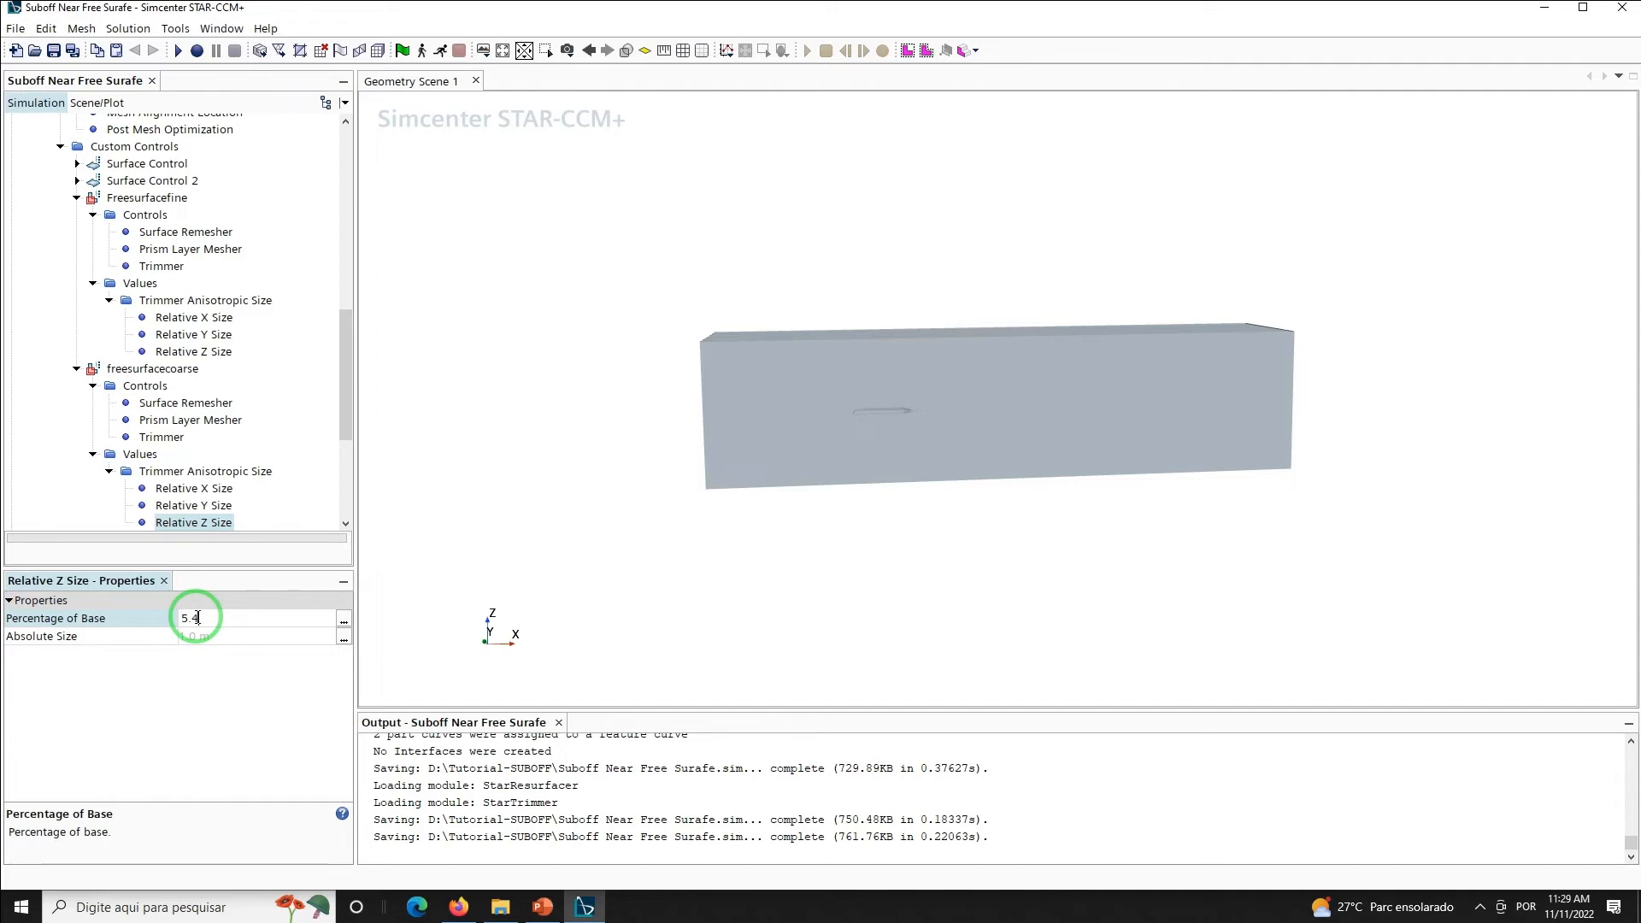
type("4")
key("Return")
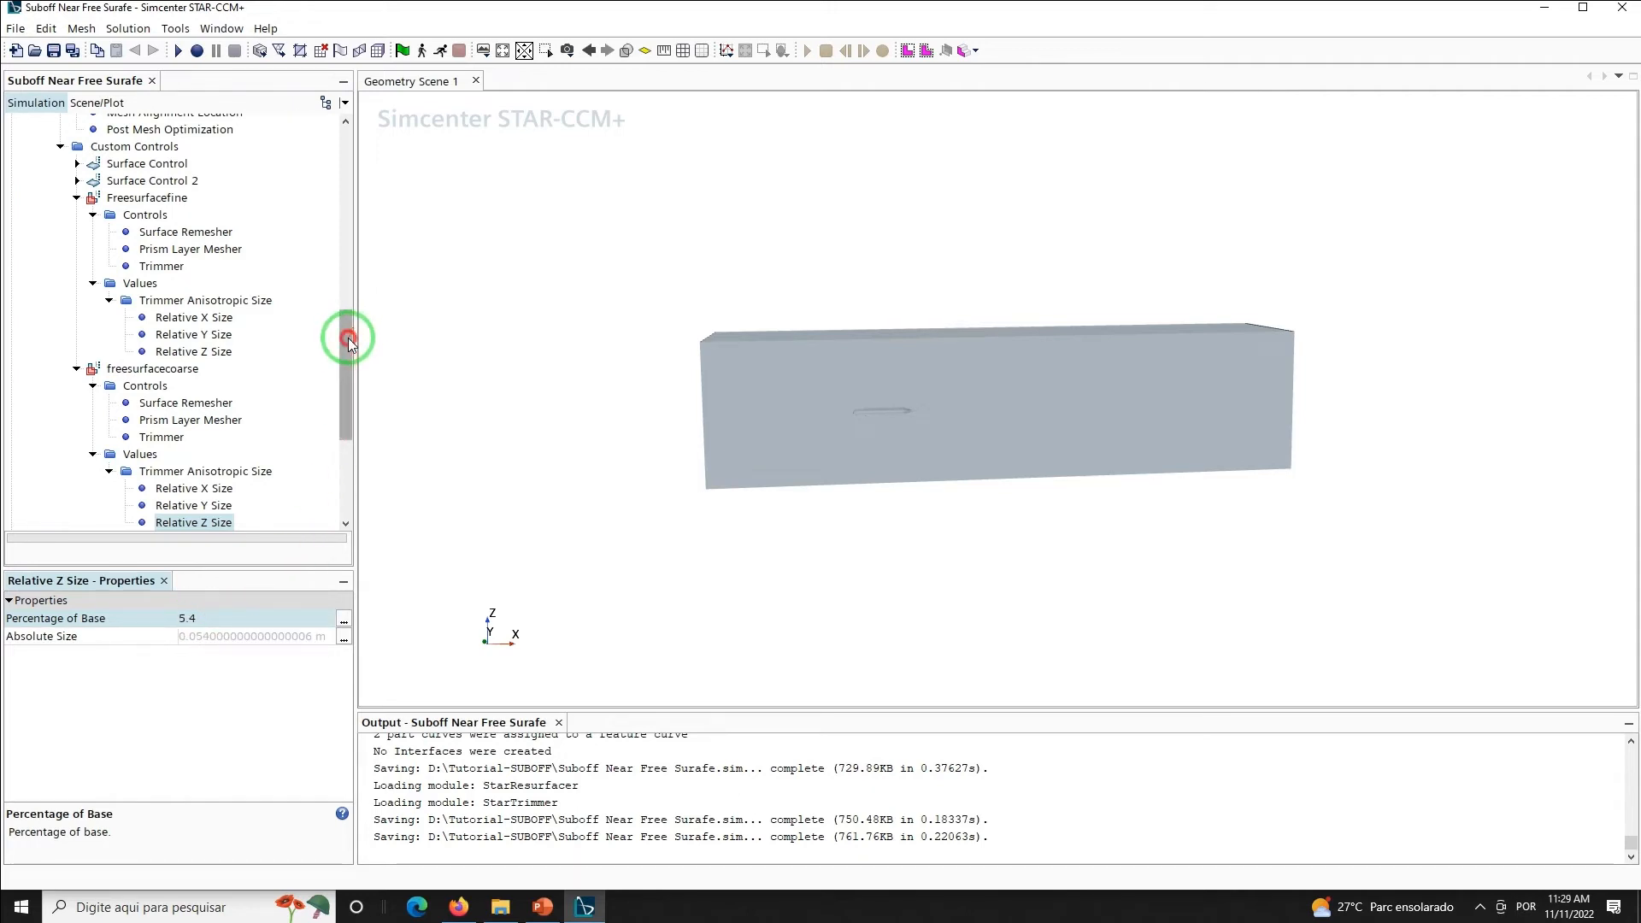
Compare the relative X, Y and Z sizes of the Freesurfacefine and freesurfacecoarse controls
left_click_drag(347, 337, 349, 362)
left_click(176, 326)
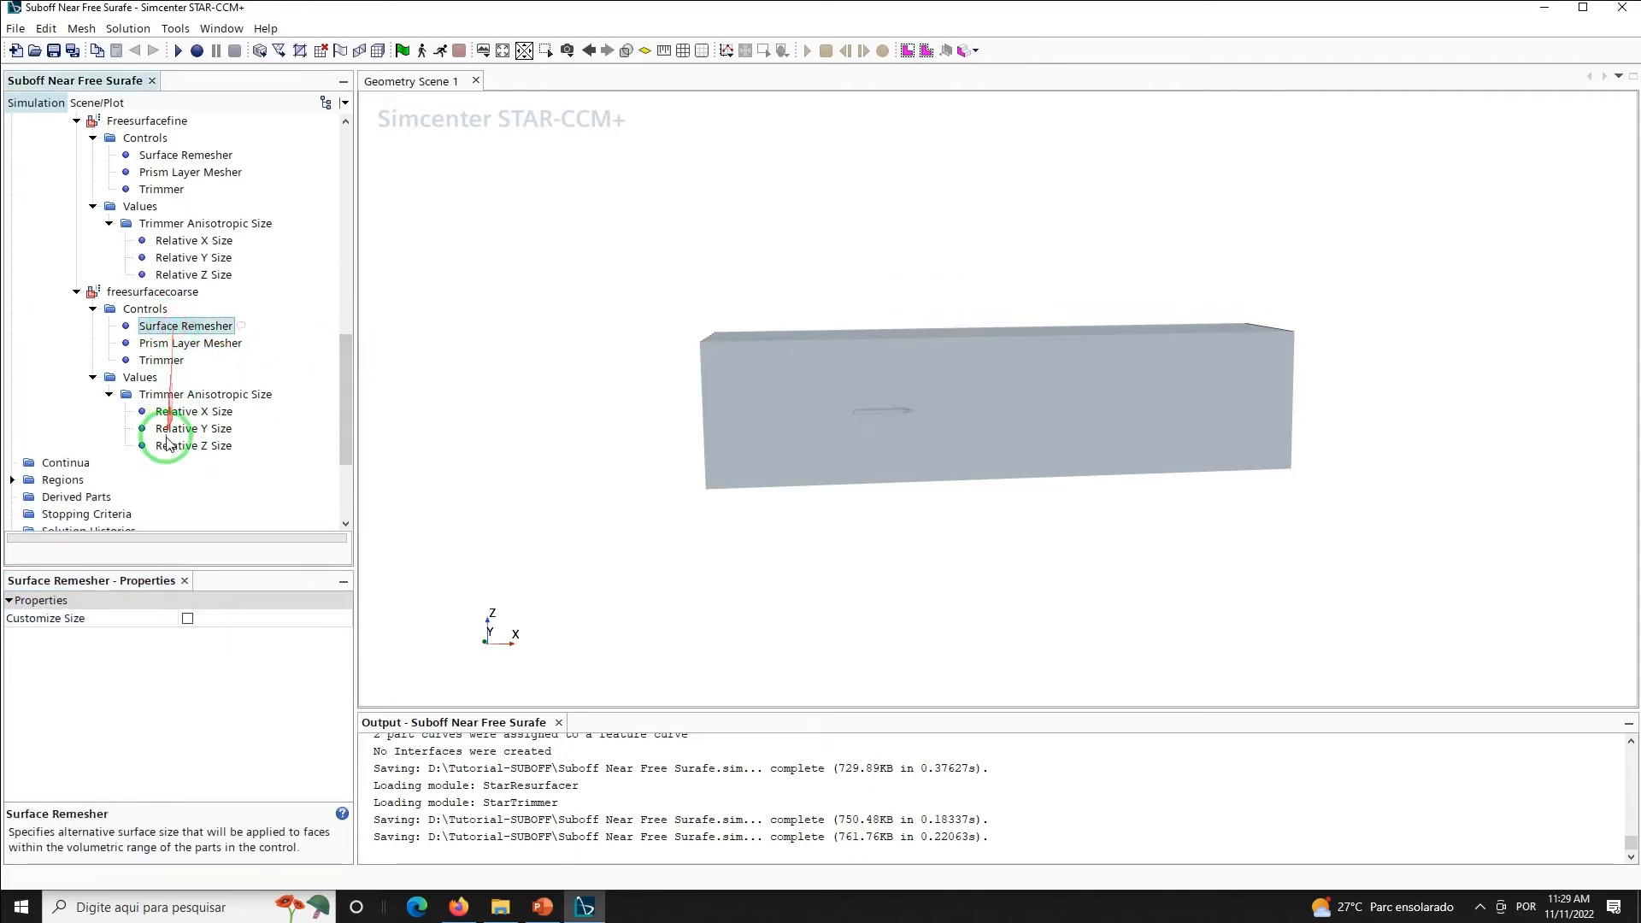
left_click(180, 257)
left_click(176, 240)
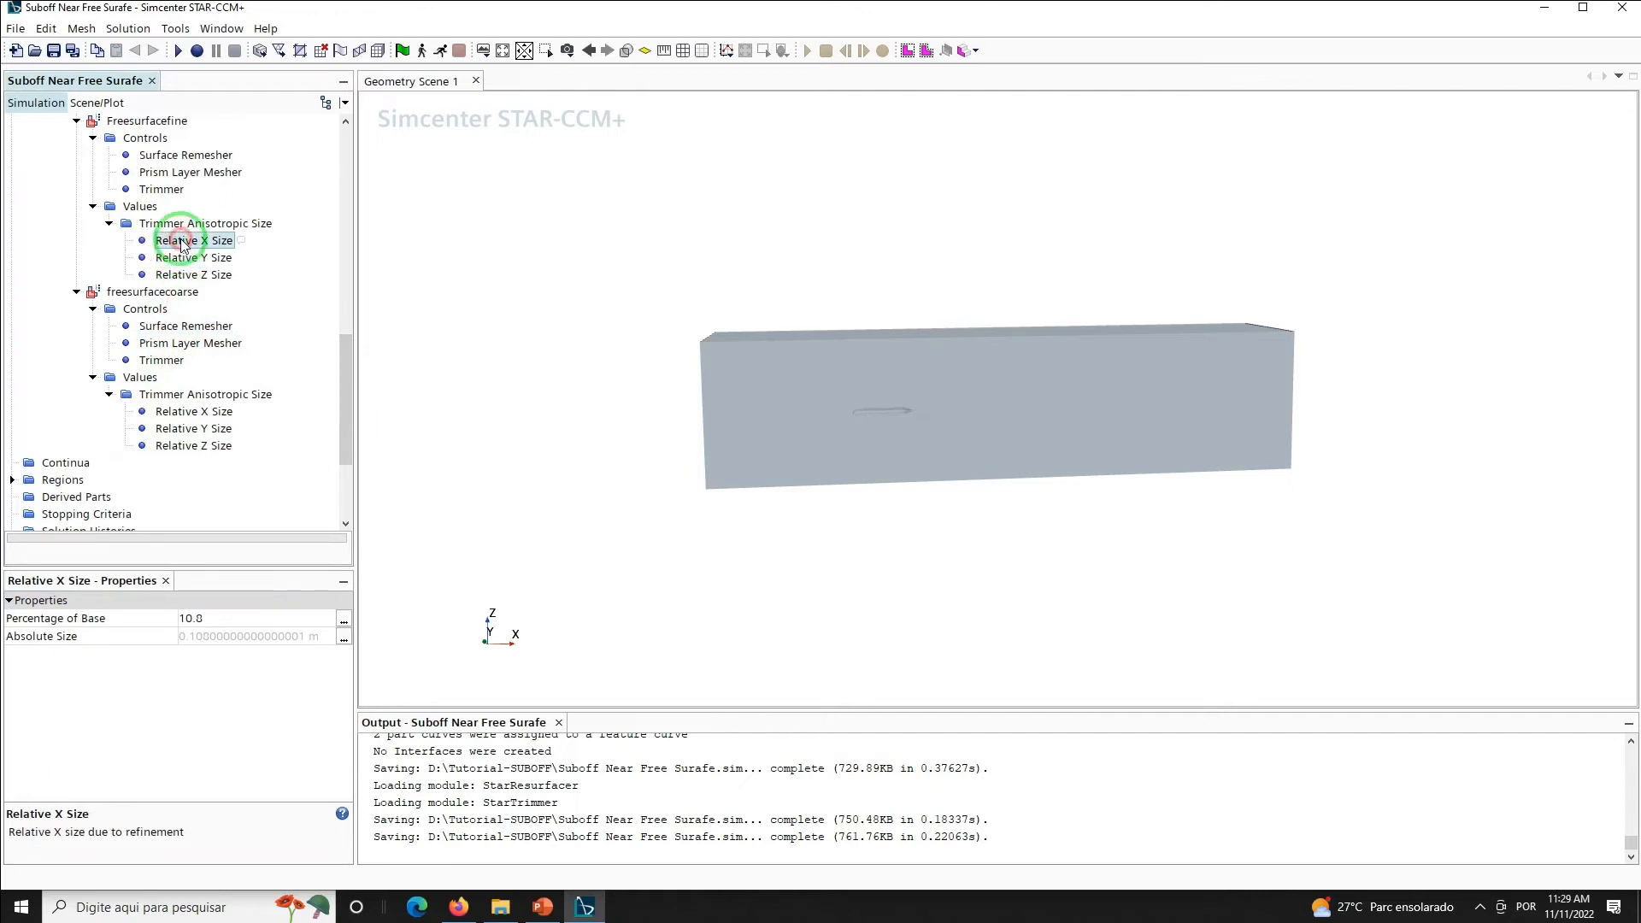
left_click(174, 413)
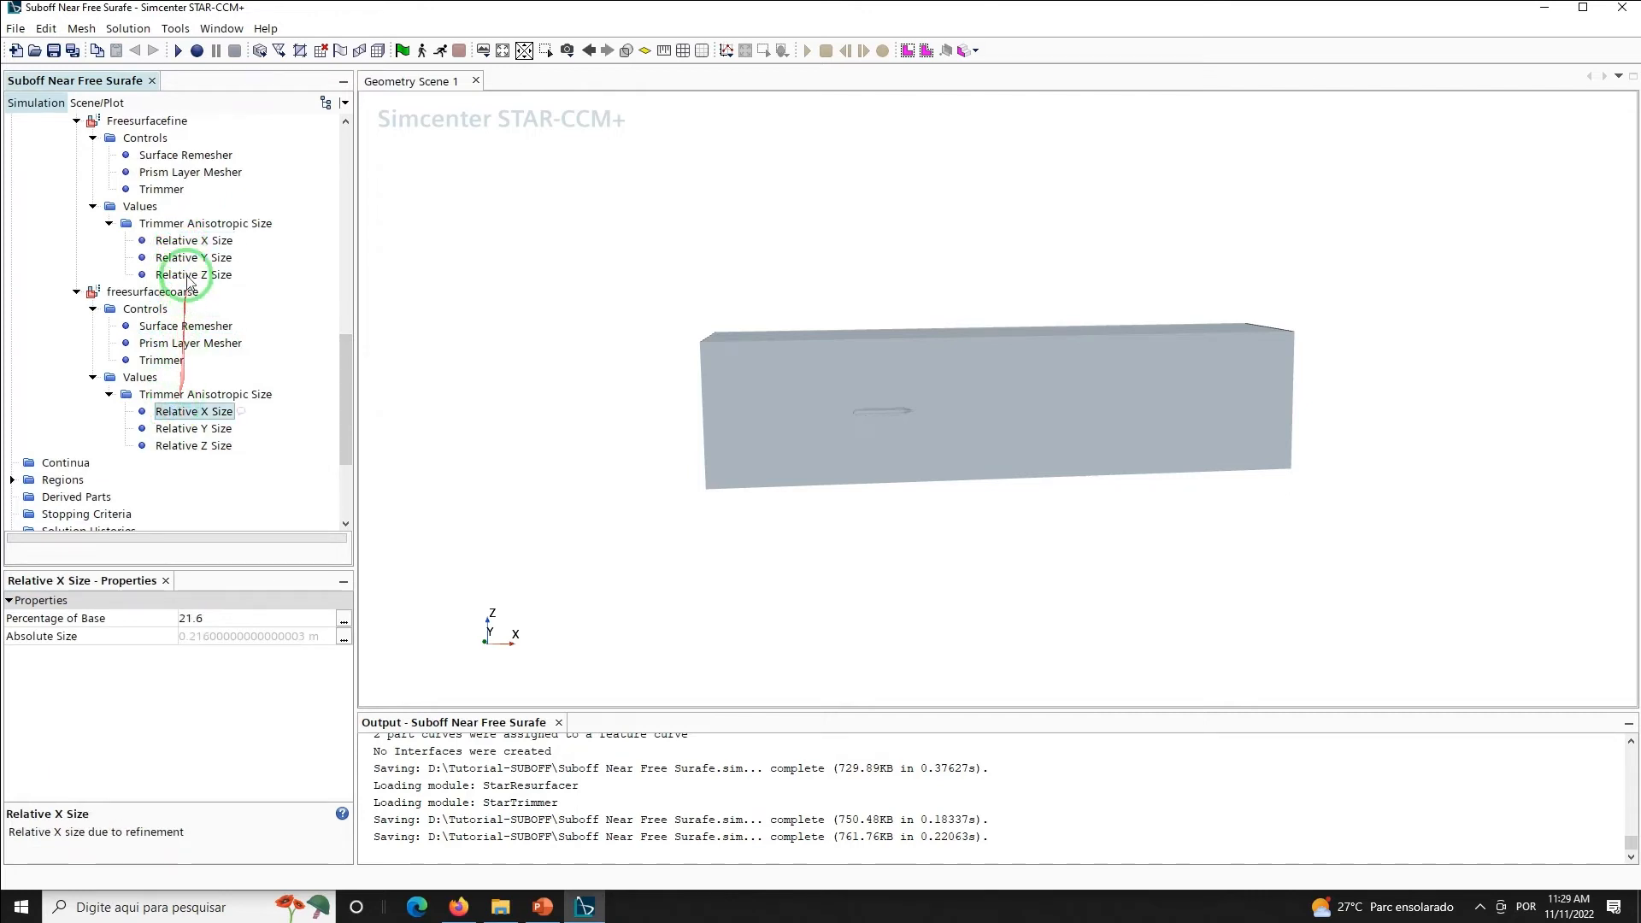
left_click(178, 242)
left_click(175, 445)
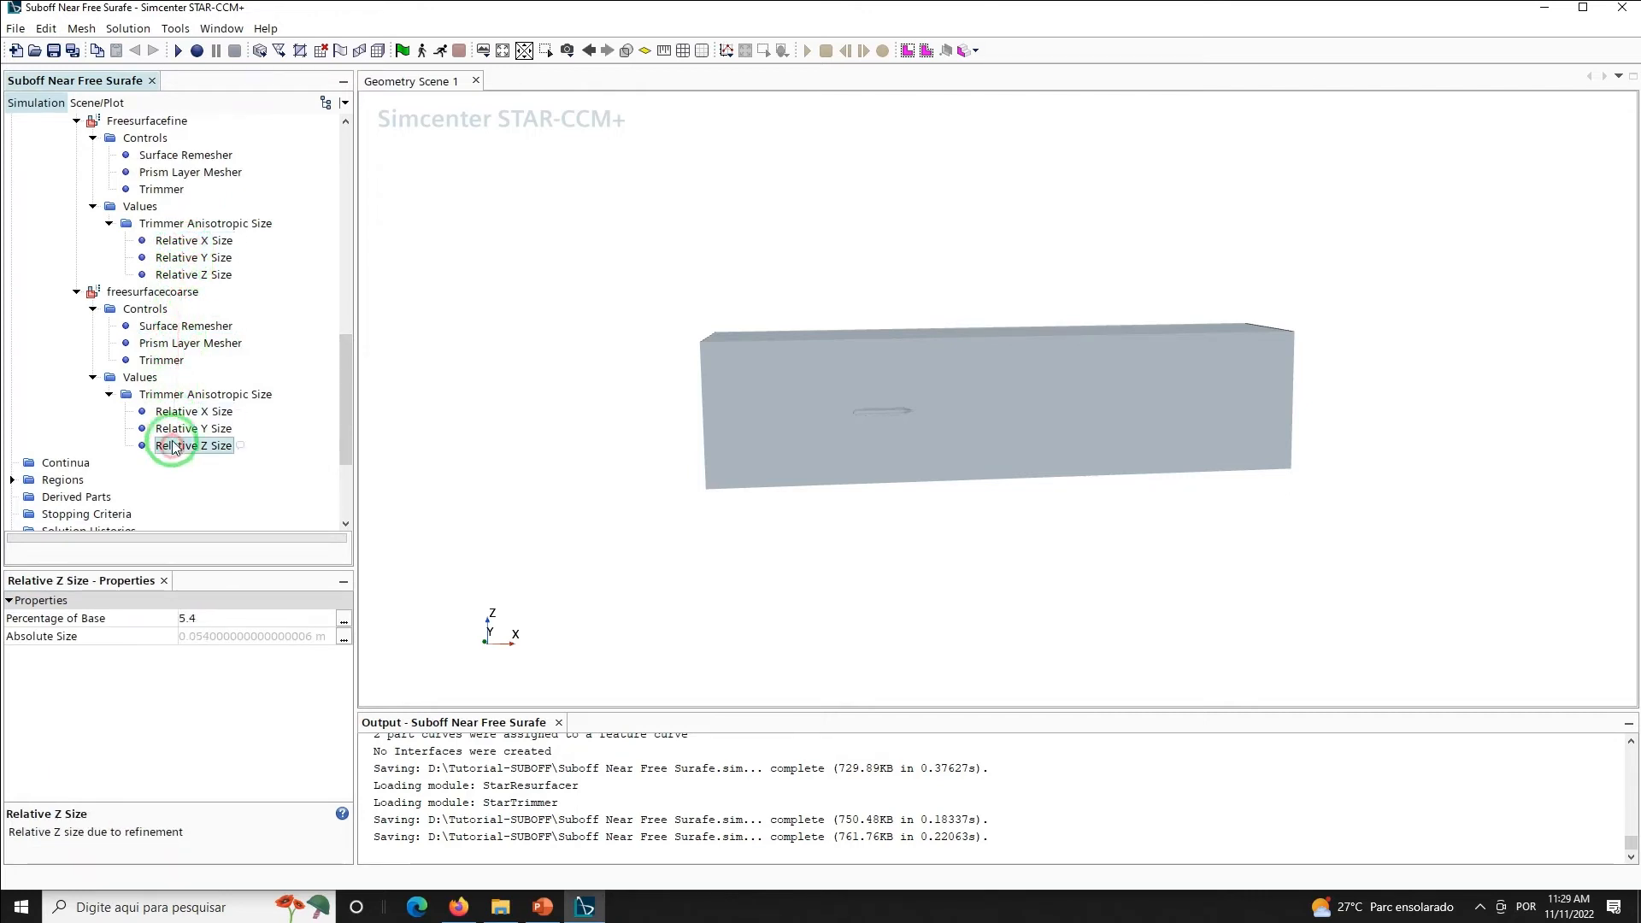
left_click(180, 257)
left_click(180, 274)
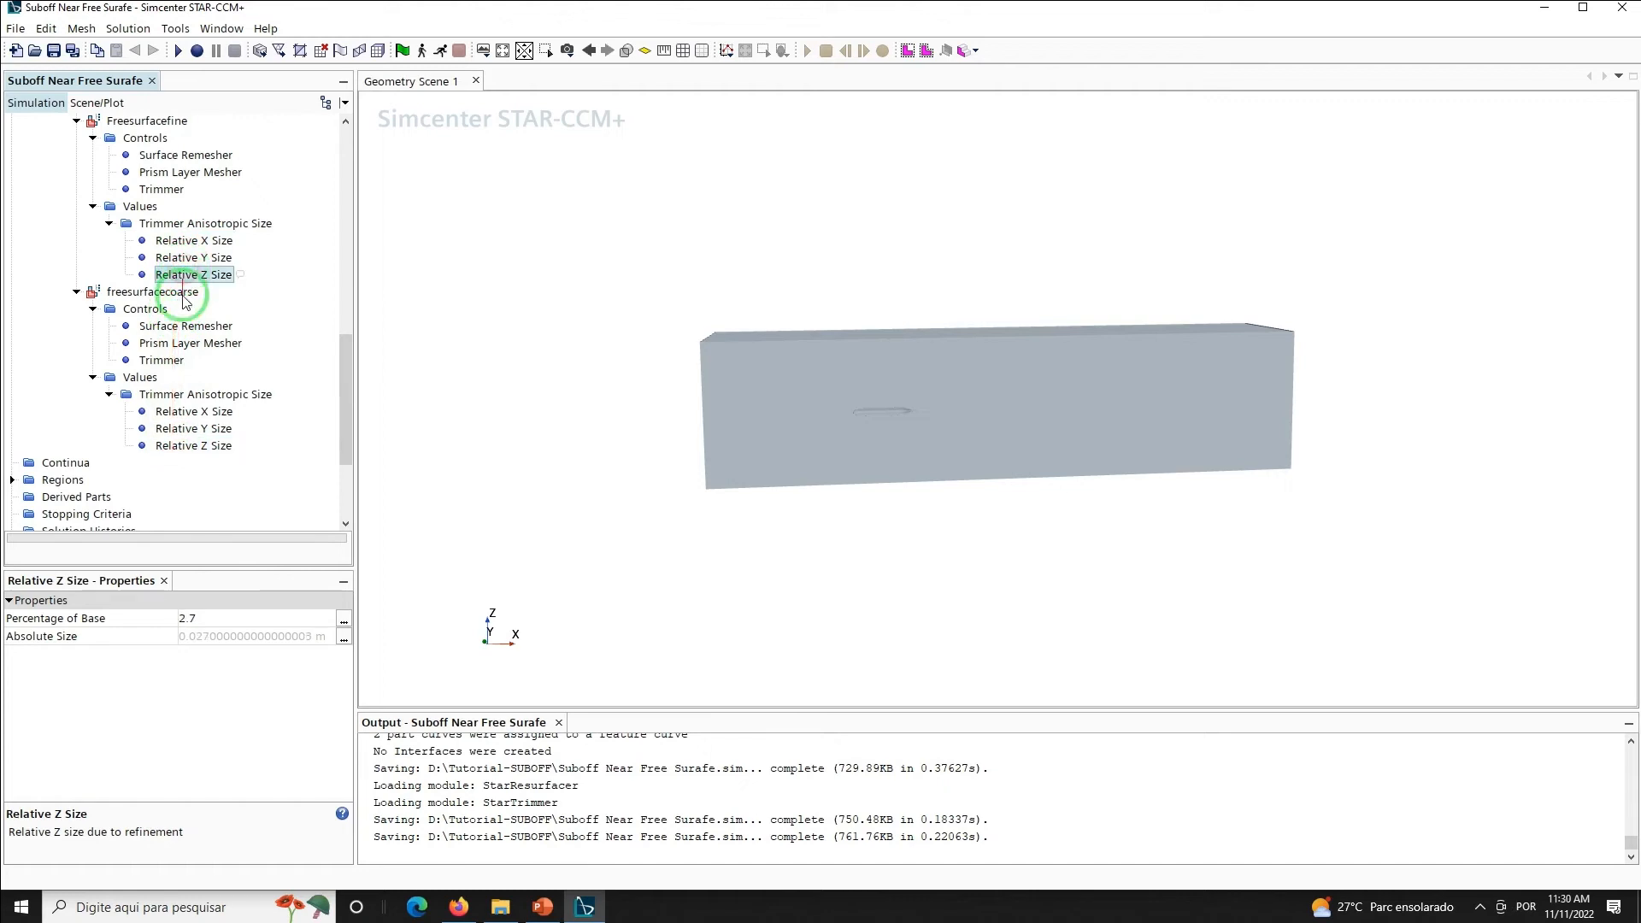
left_click(180, 445)
Collapse the freesurfacecoarse and Freesurfacefine controls under Custom Controls in the simulation tree
left_click_drag(341, 403, 336, 376)
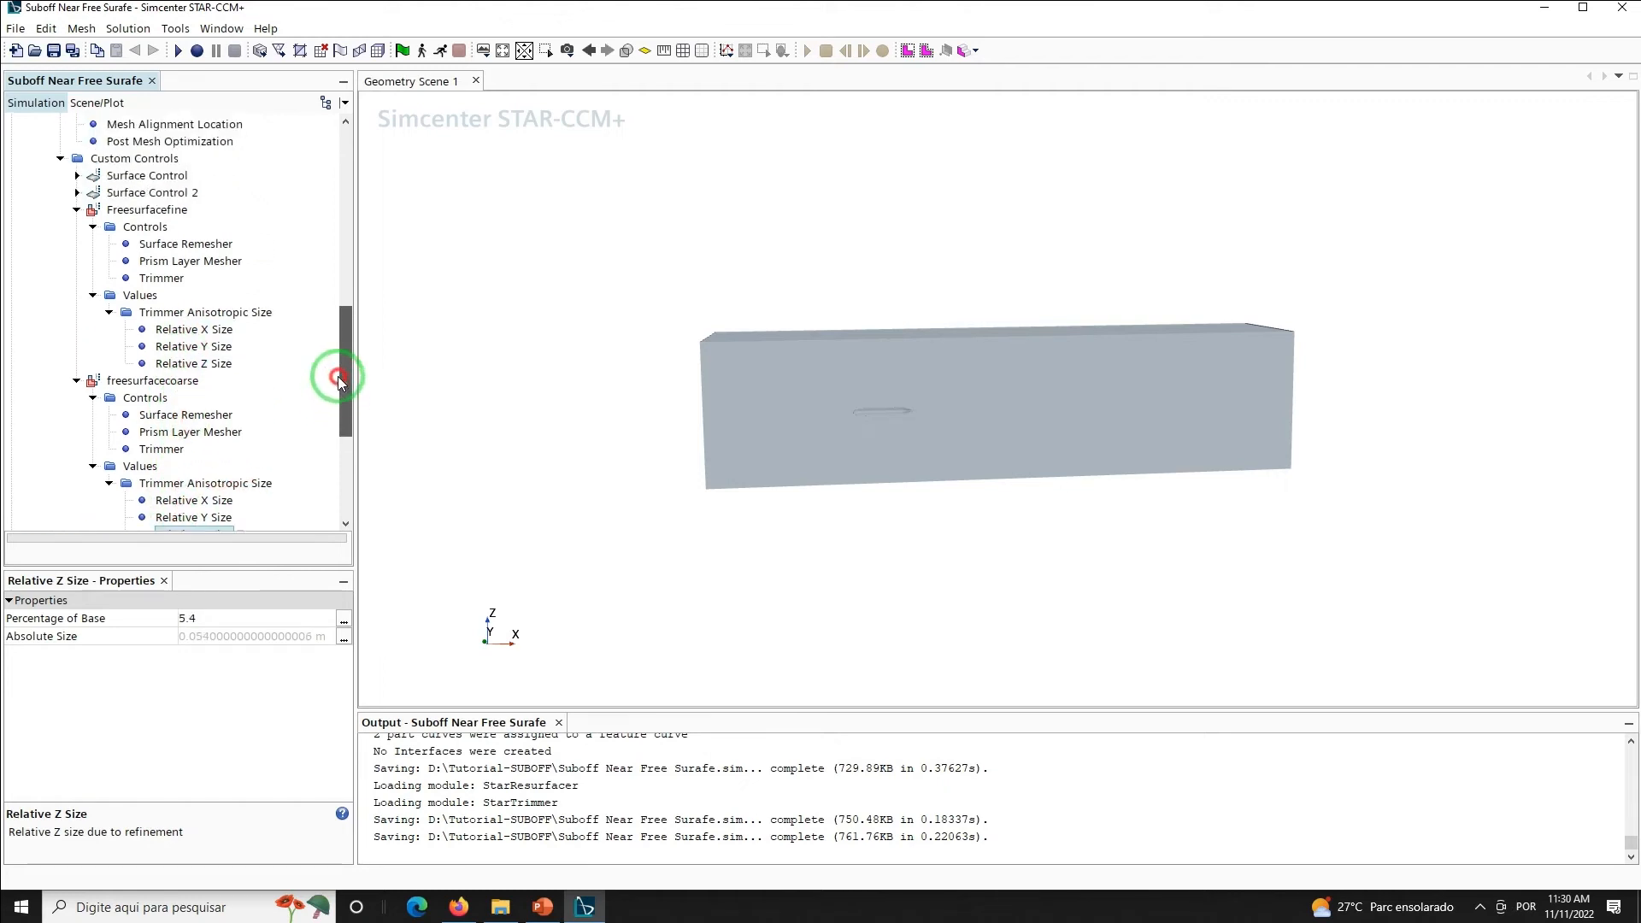
left_click(79, 380)
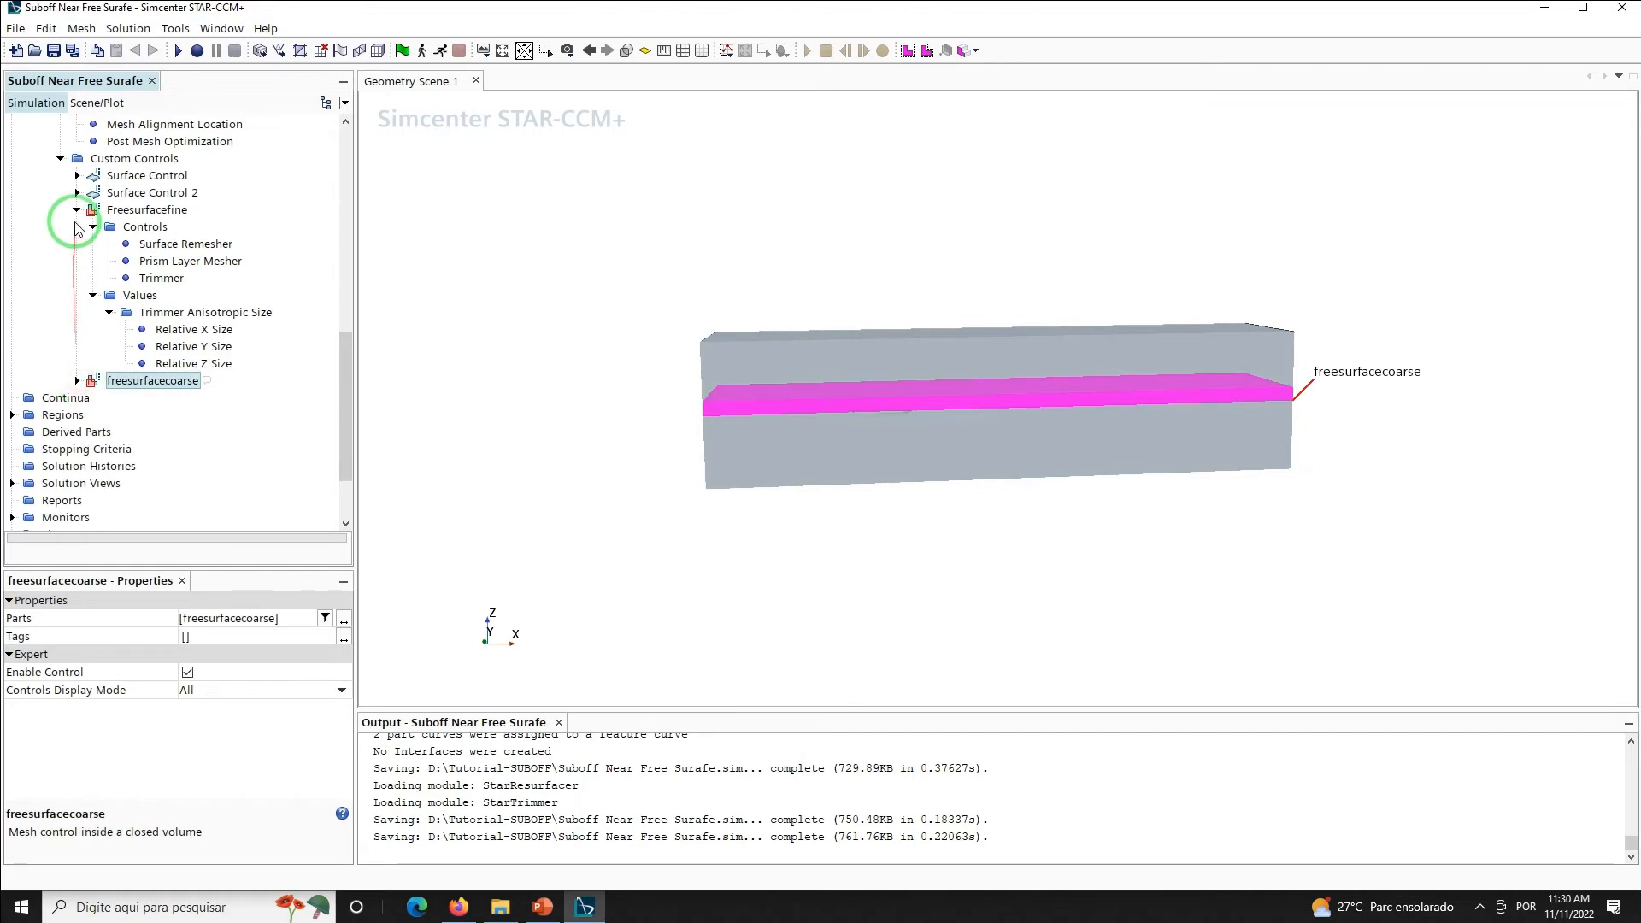
left_click(77, 209)
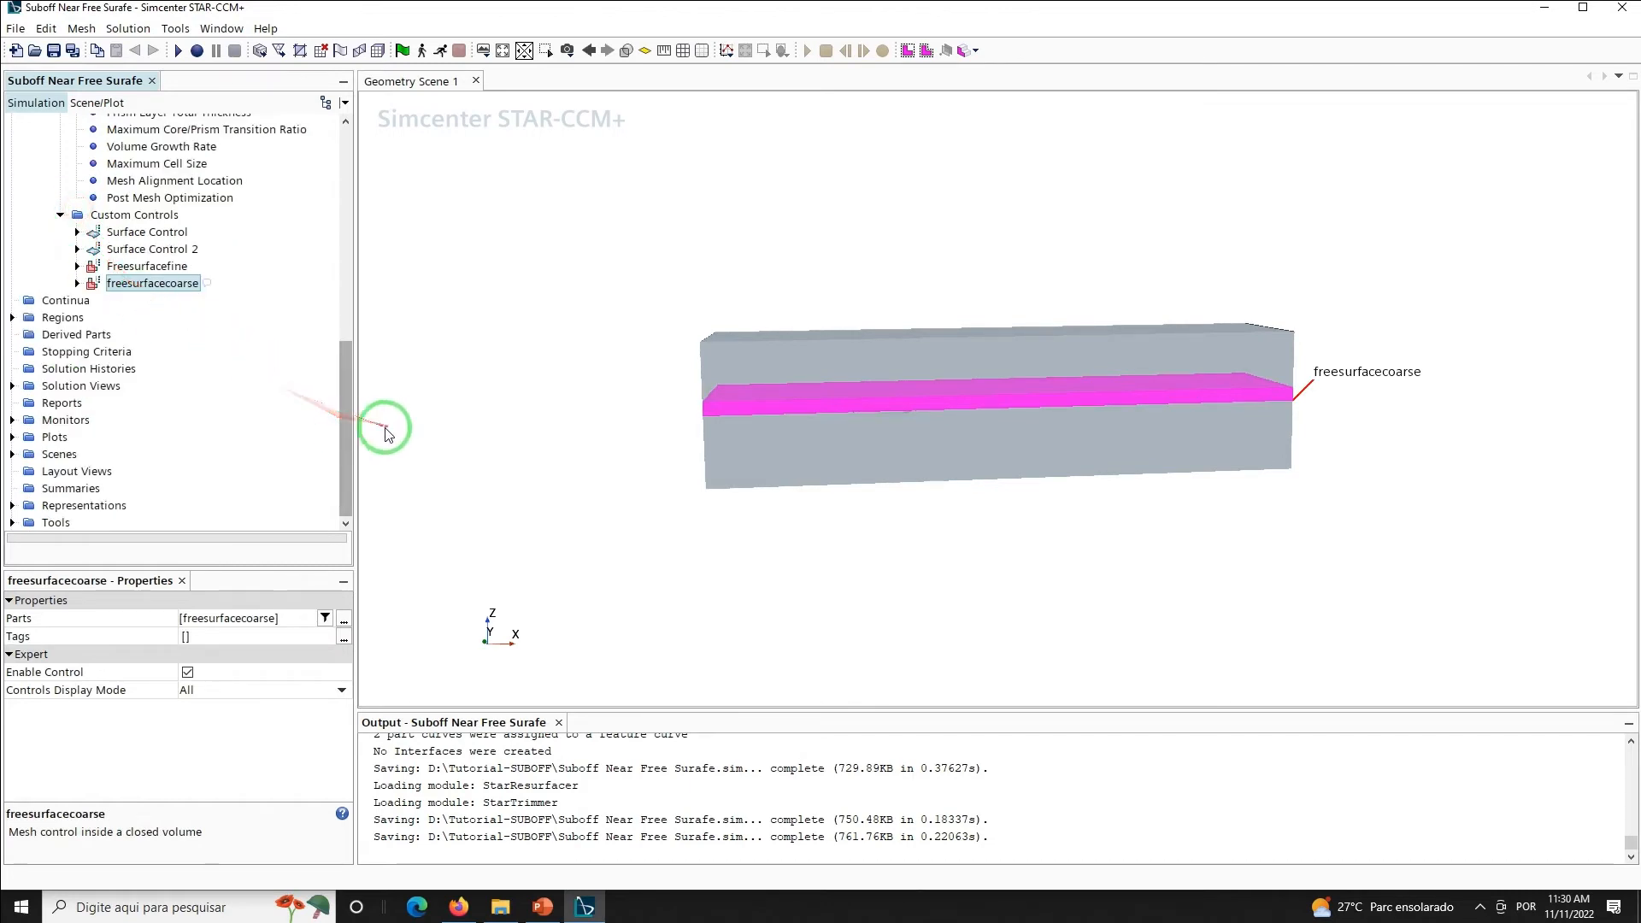
left_click_drag(346, 421, 344, 388)
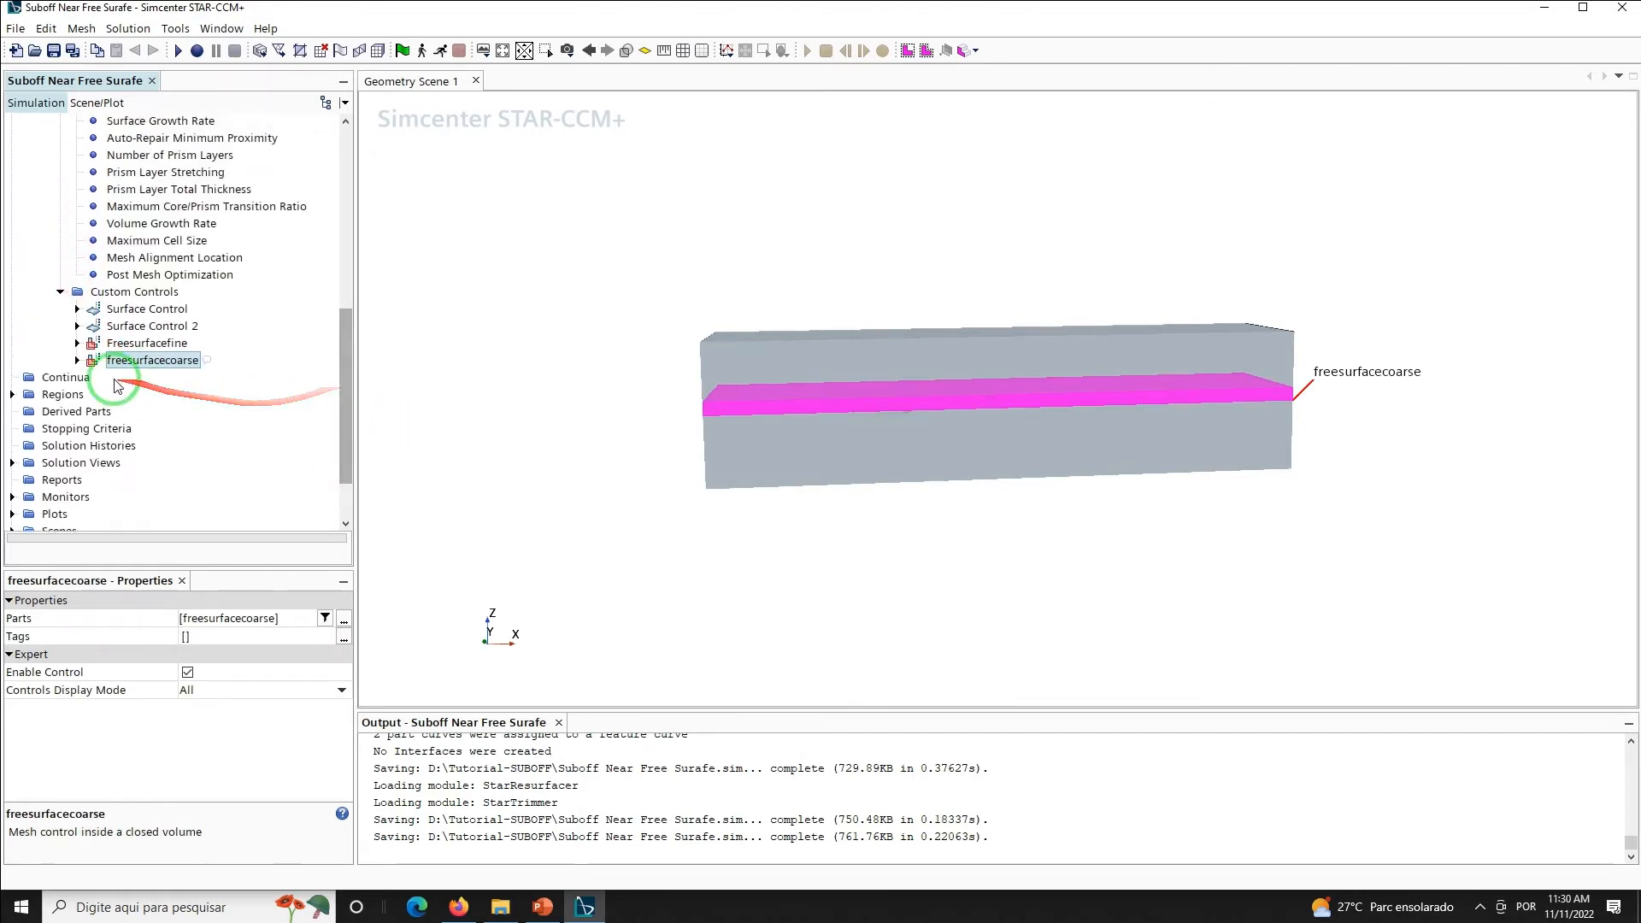
Start a new block shape part under Parts with Corner 1 at X 0 m, Y 0 m, Z -0.7 m
left_click(187, 412)
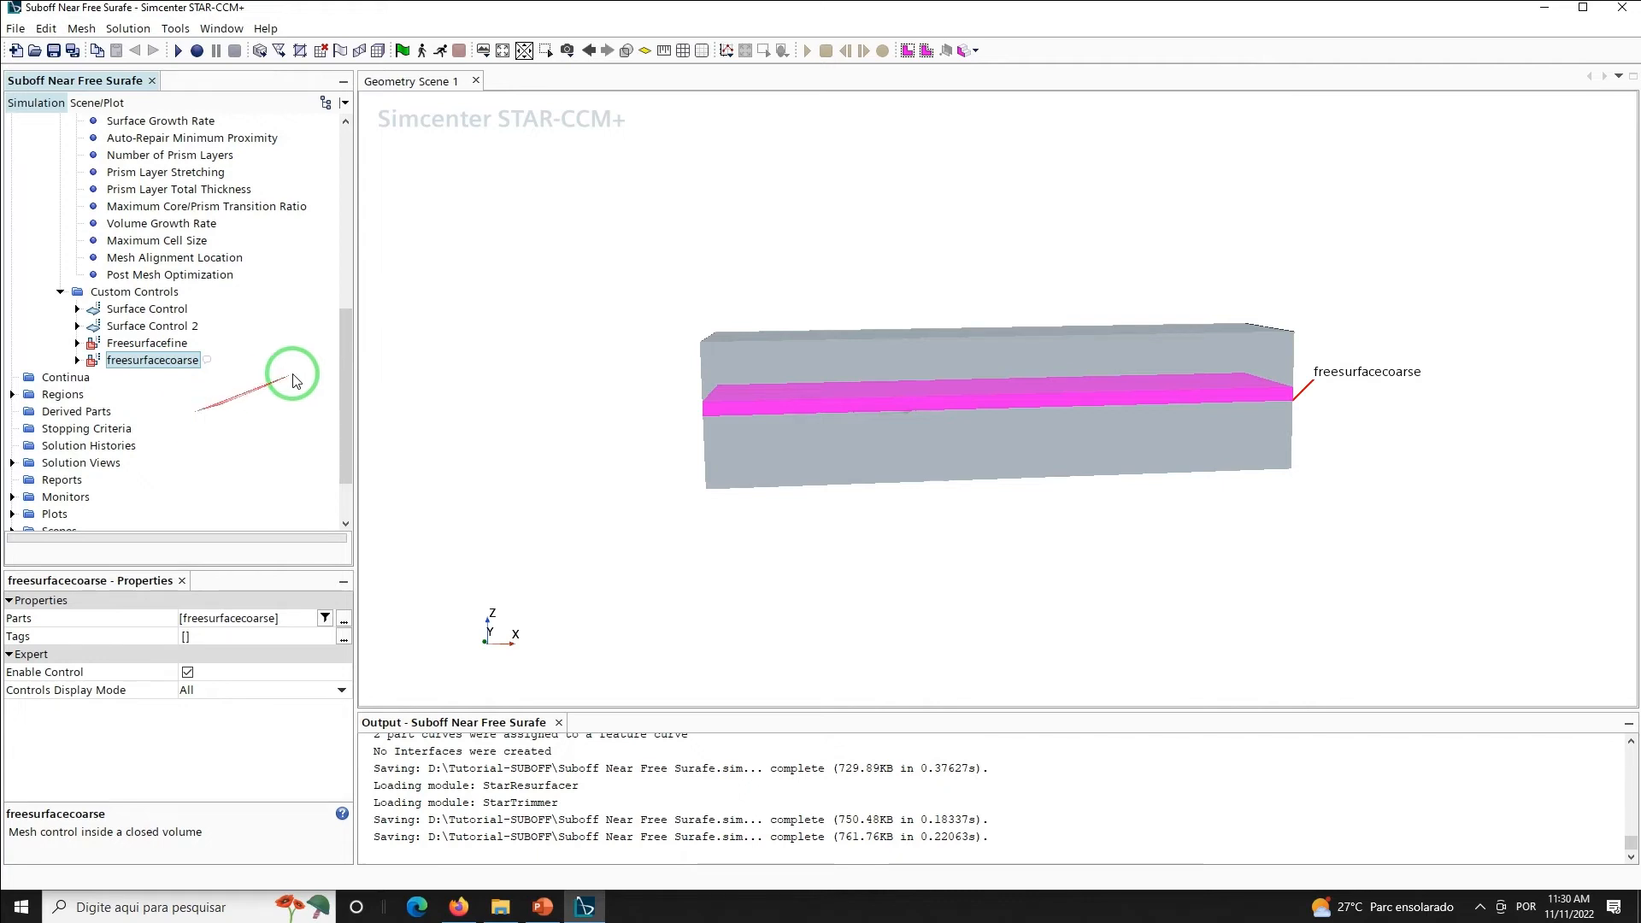
left_click_drag(342, 365, 344, 172)
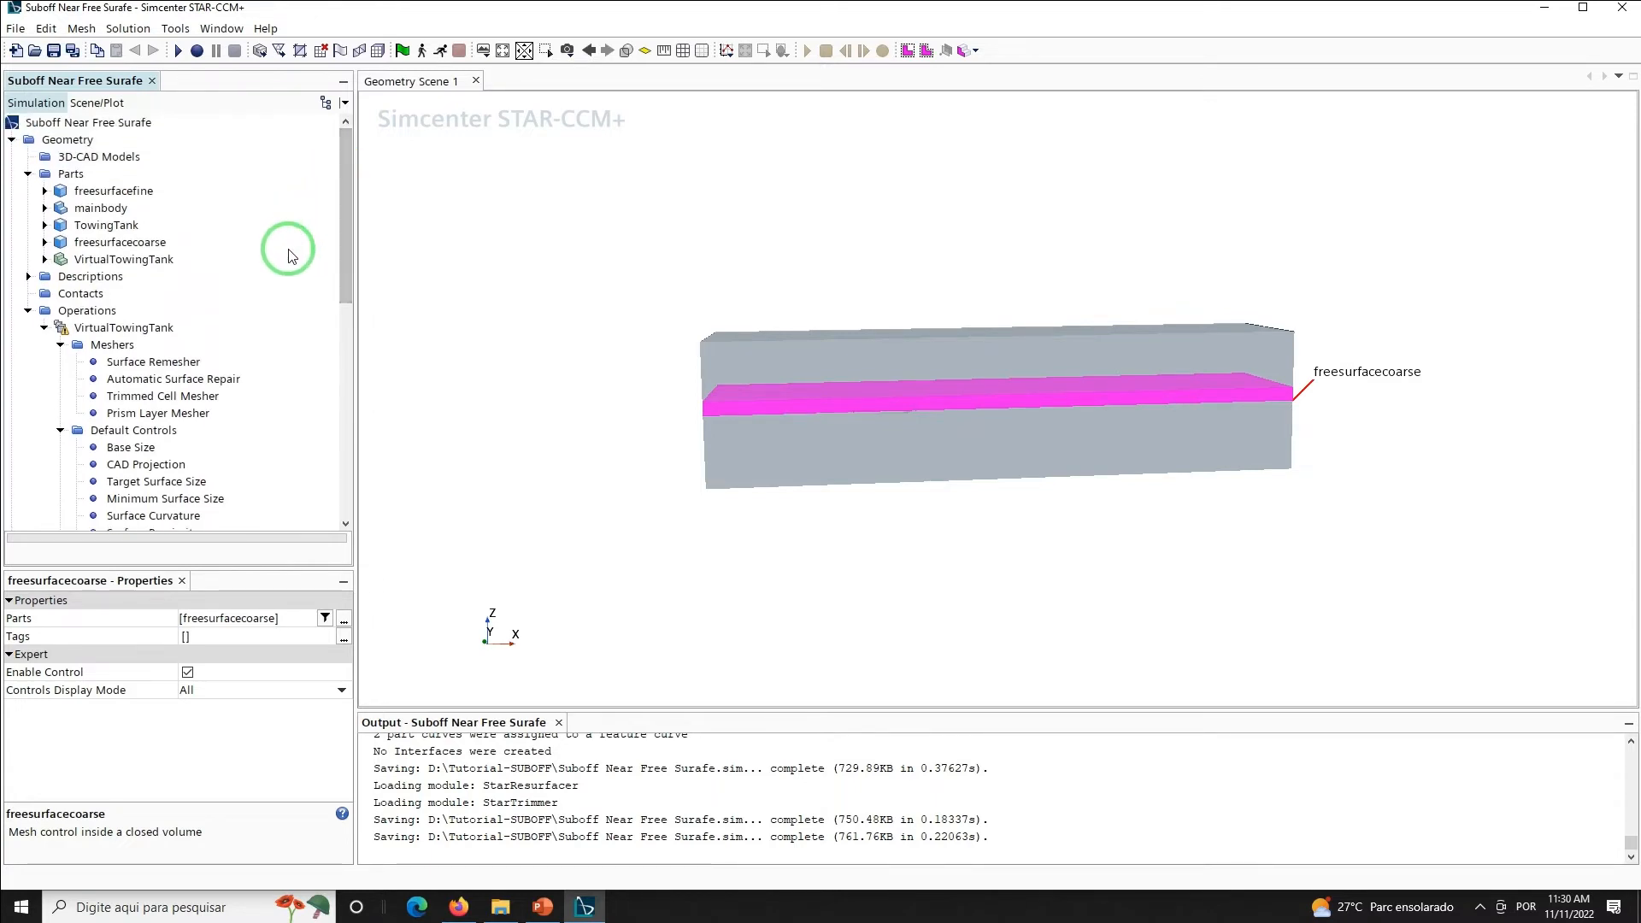
right_click(81, 177)
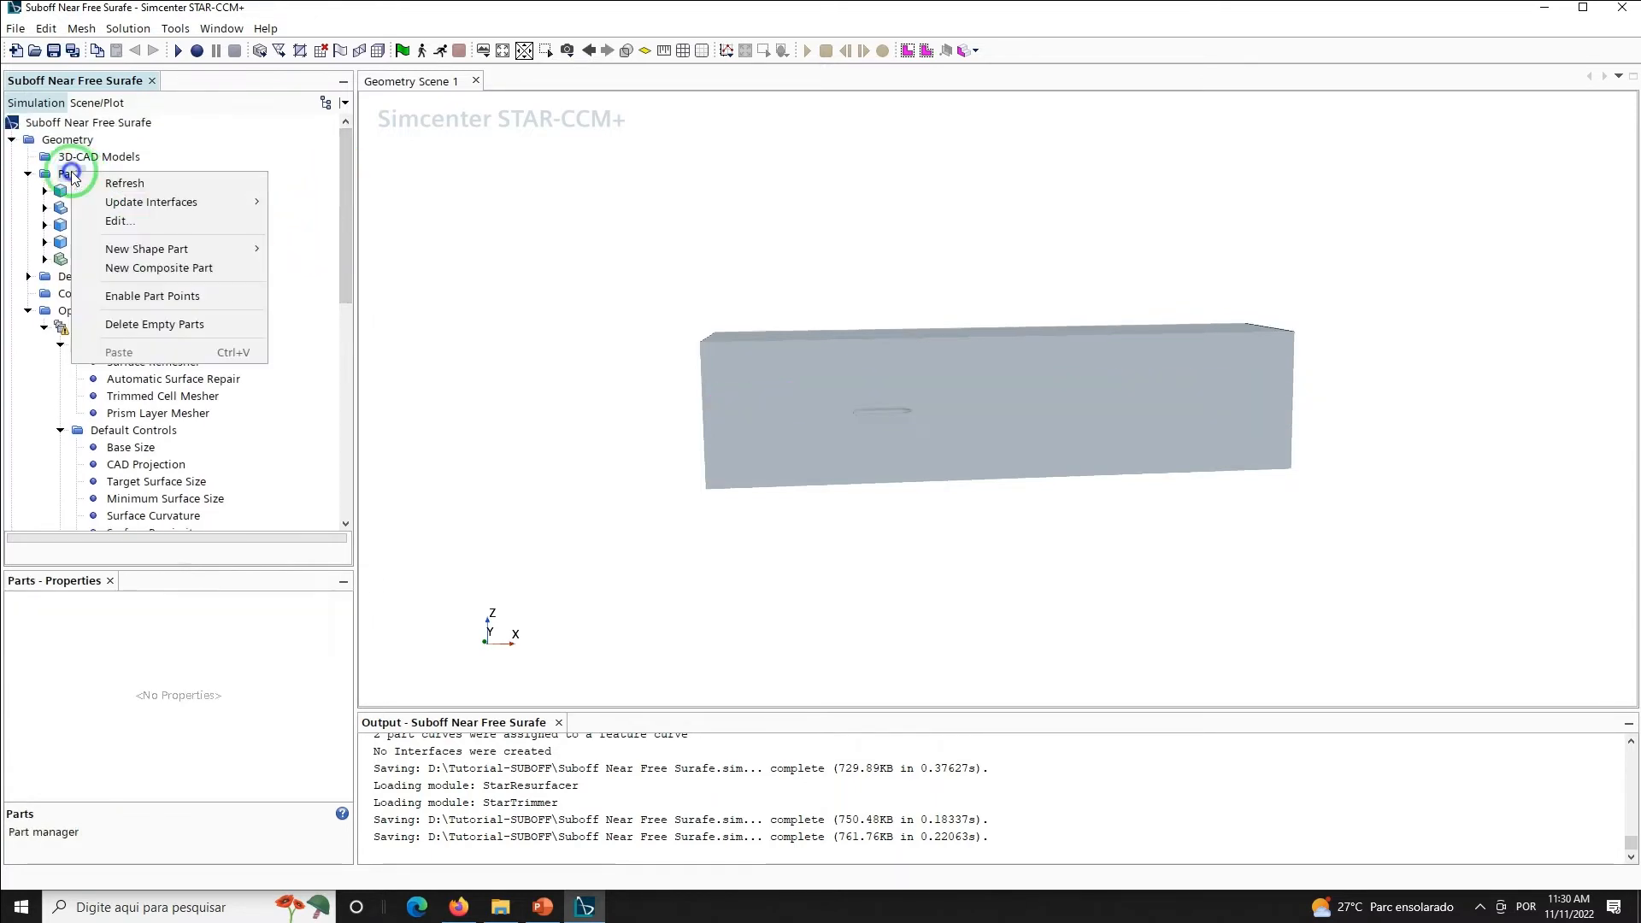
mouse_move(205, 249)
left_click(301, 250)
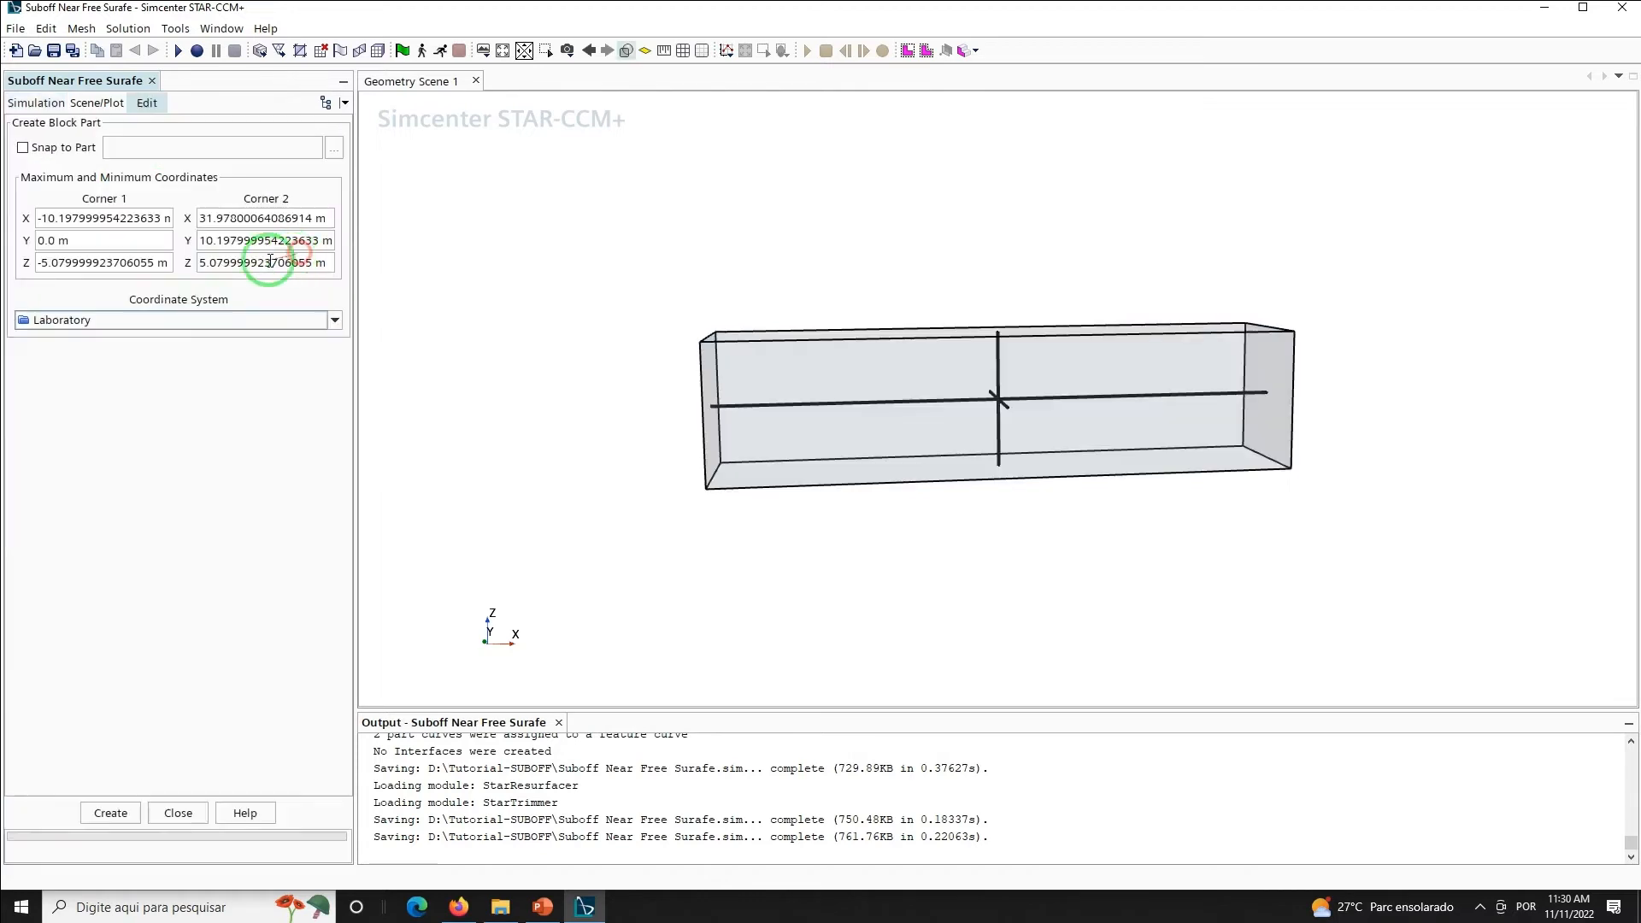
triple_click(115, 224)
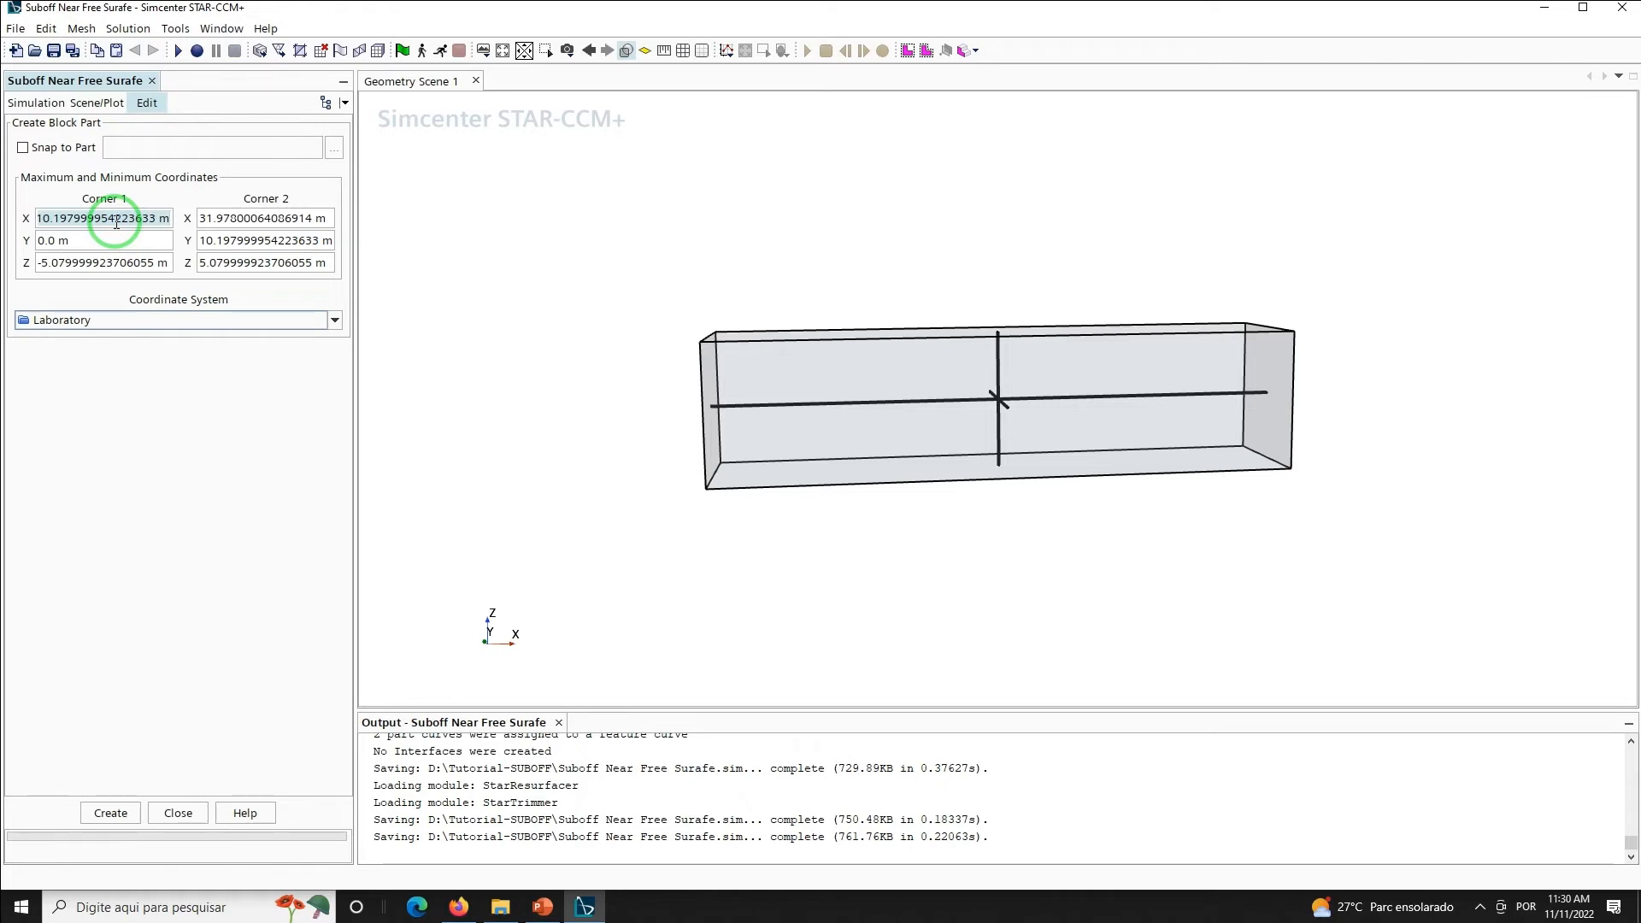
type("0")
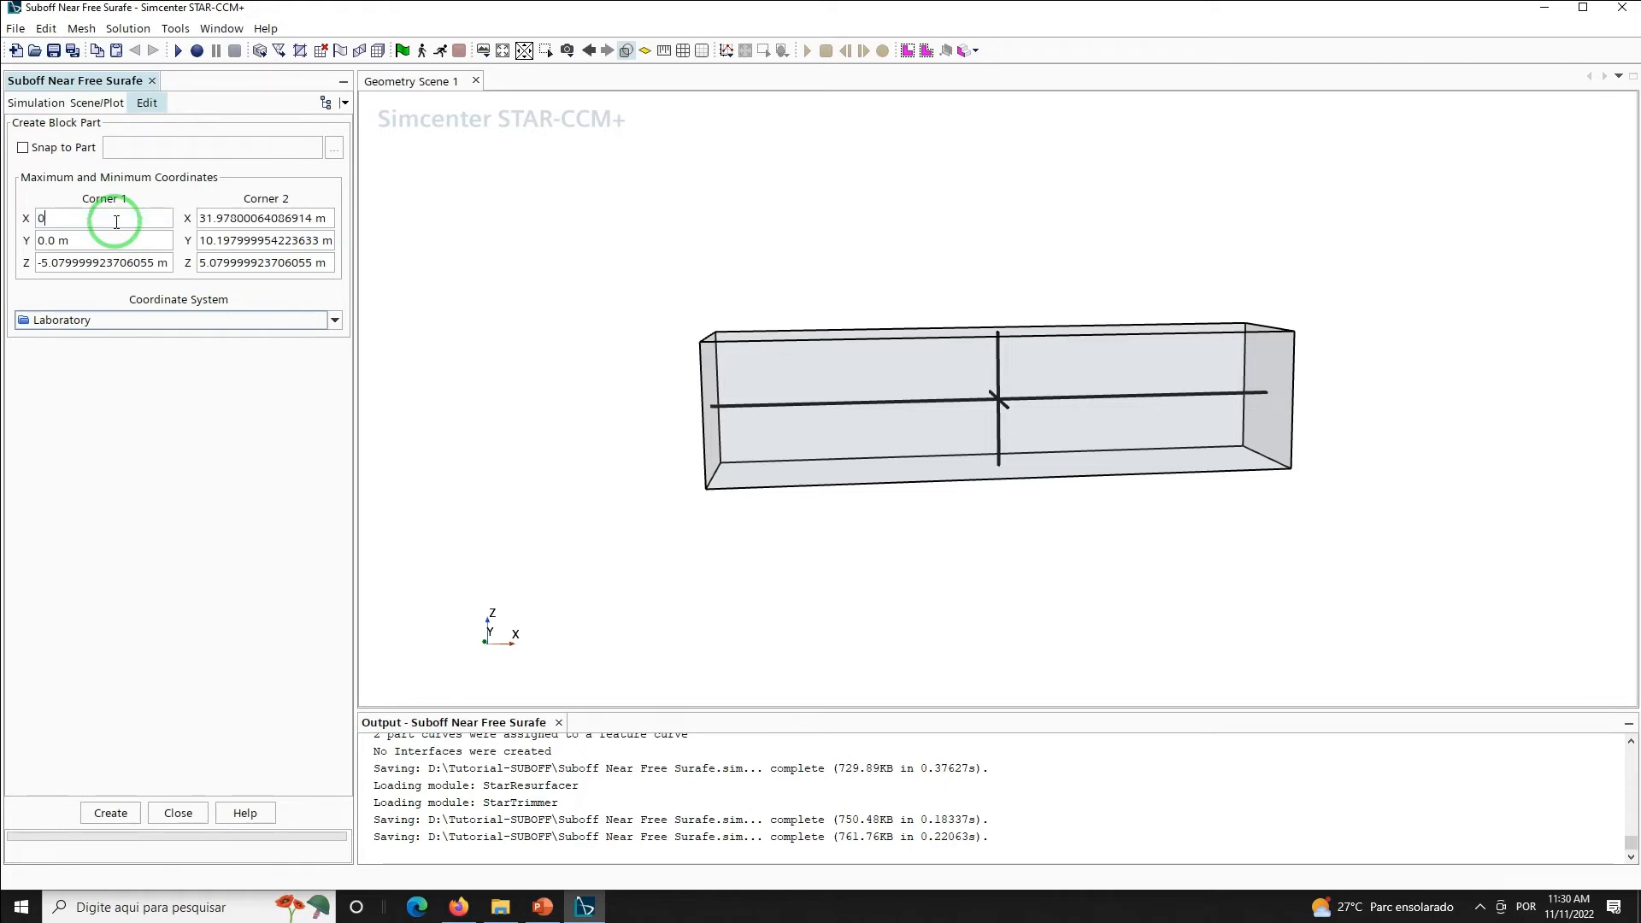
key("Tab")
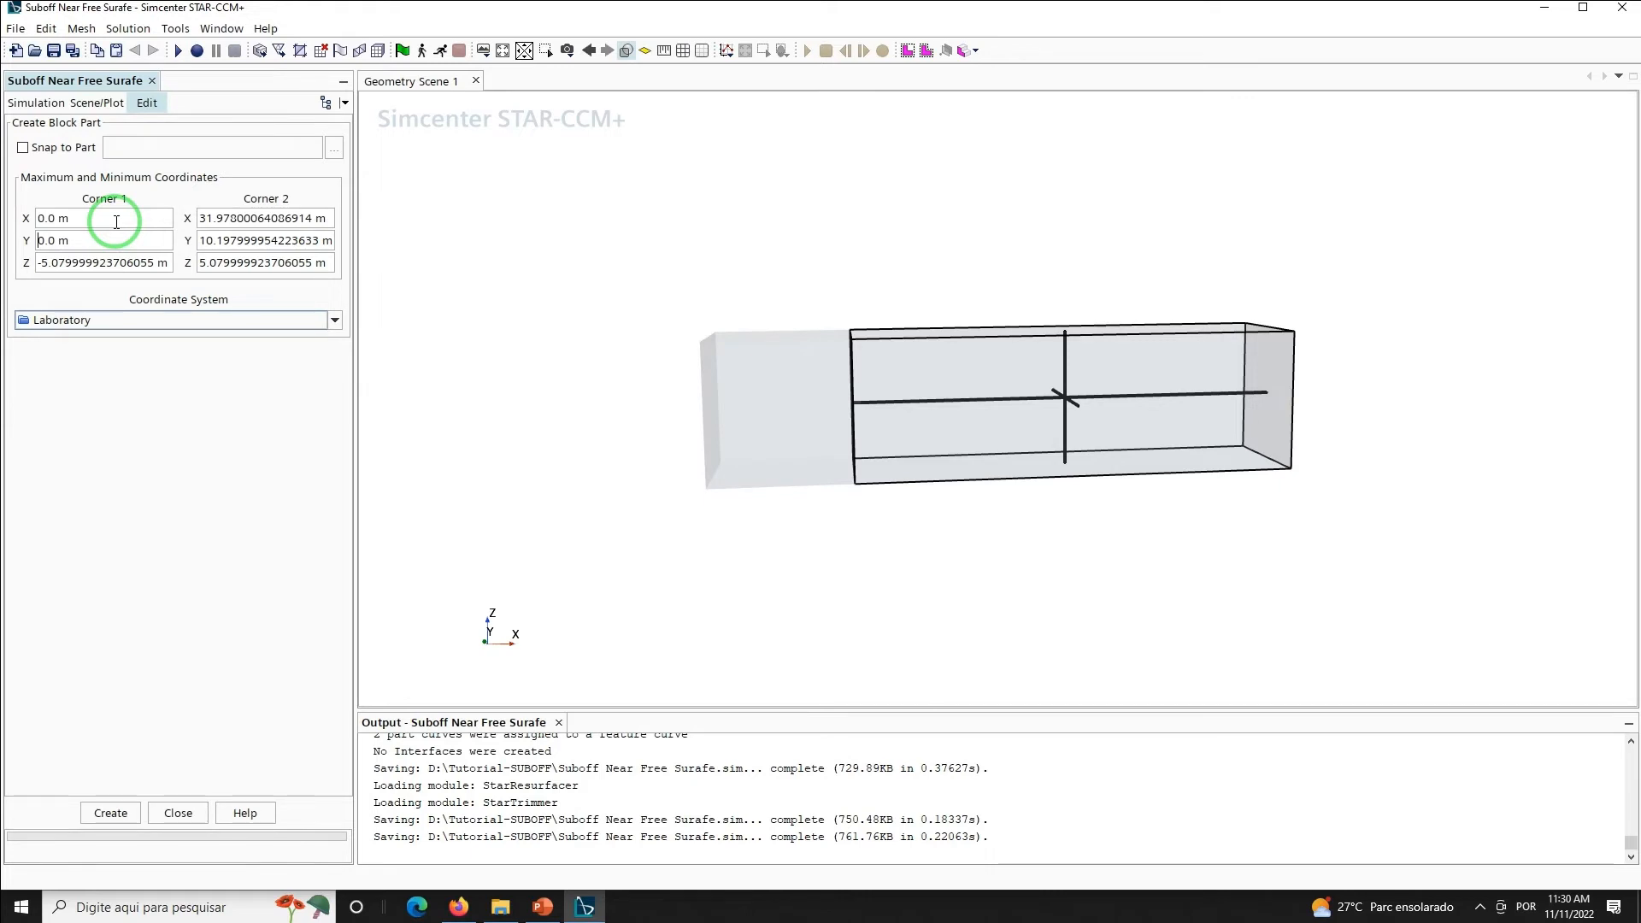
key("Tab")
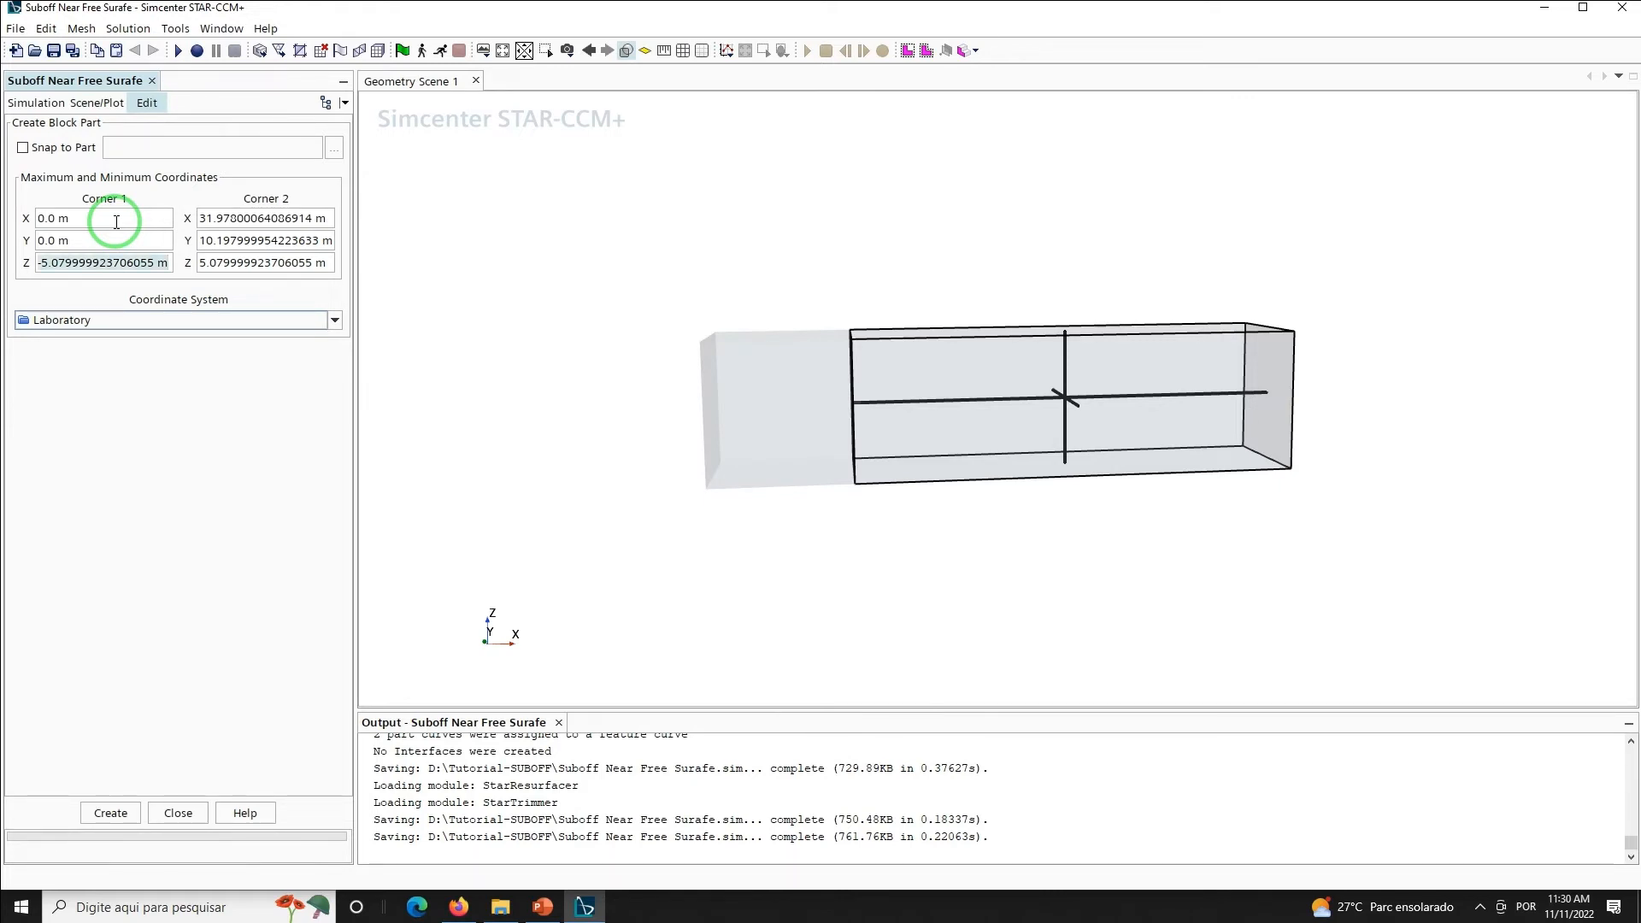
type("-0.")
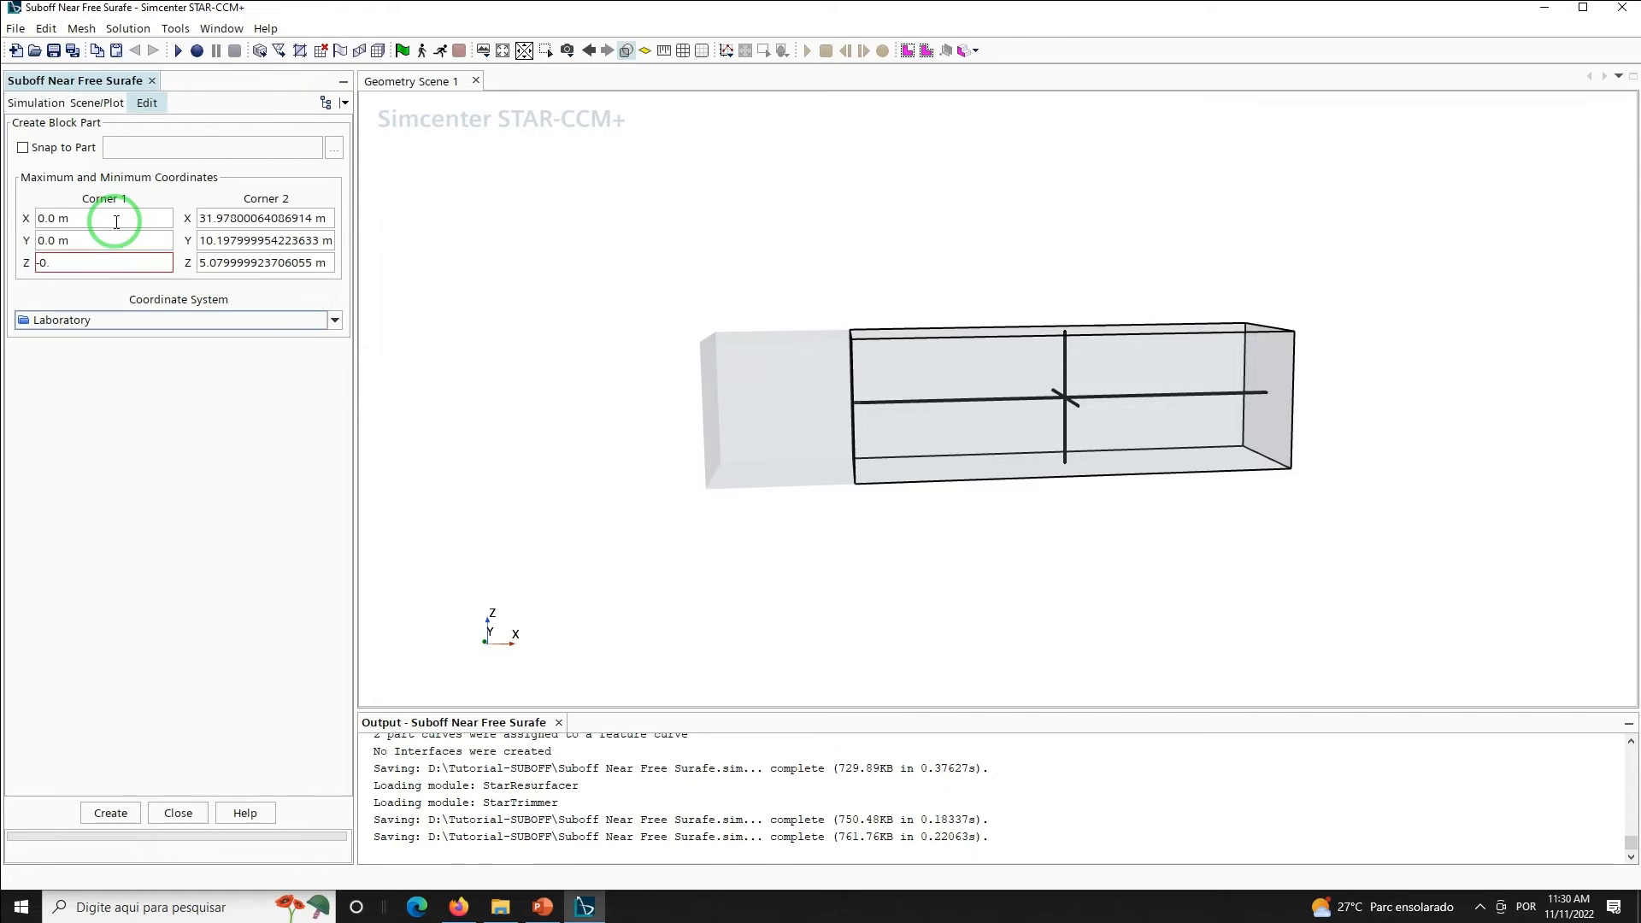
type("7")
key("Tab")
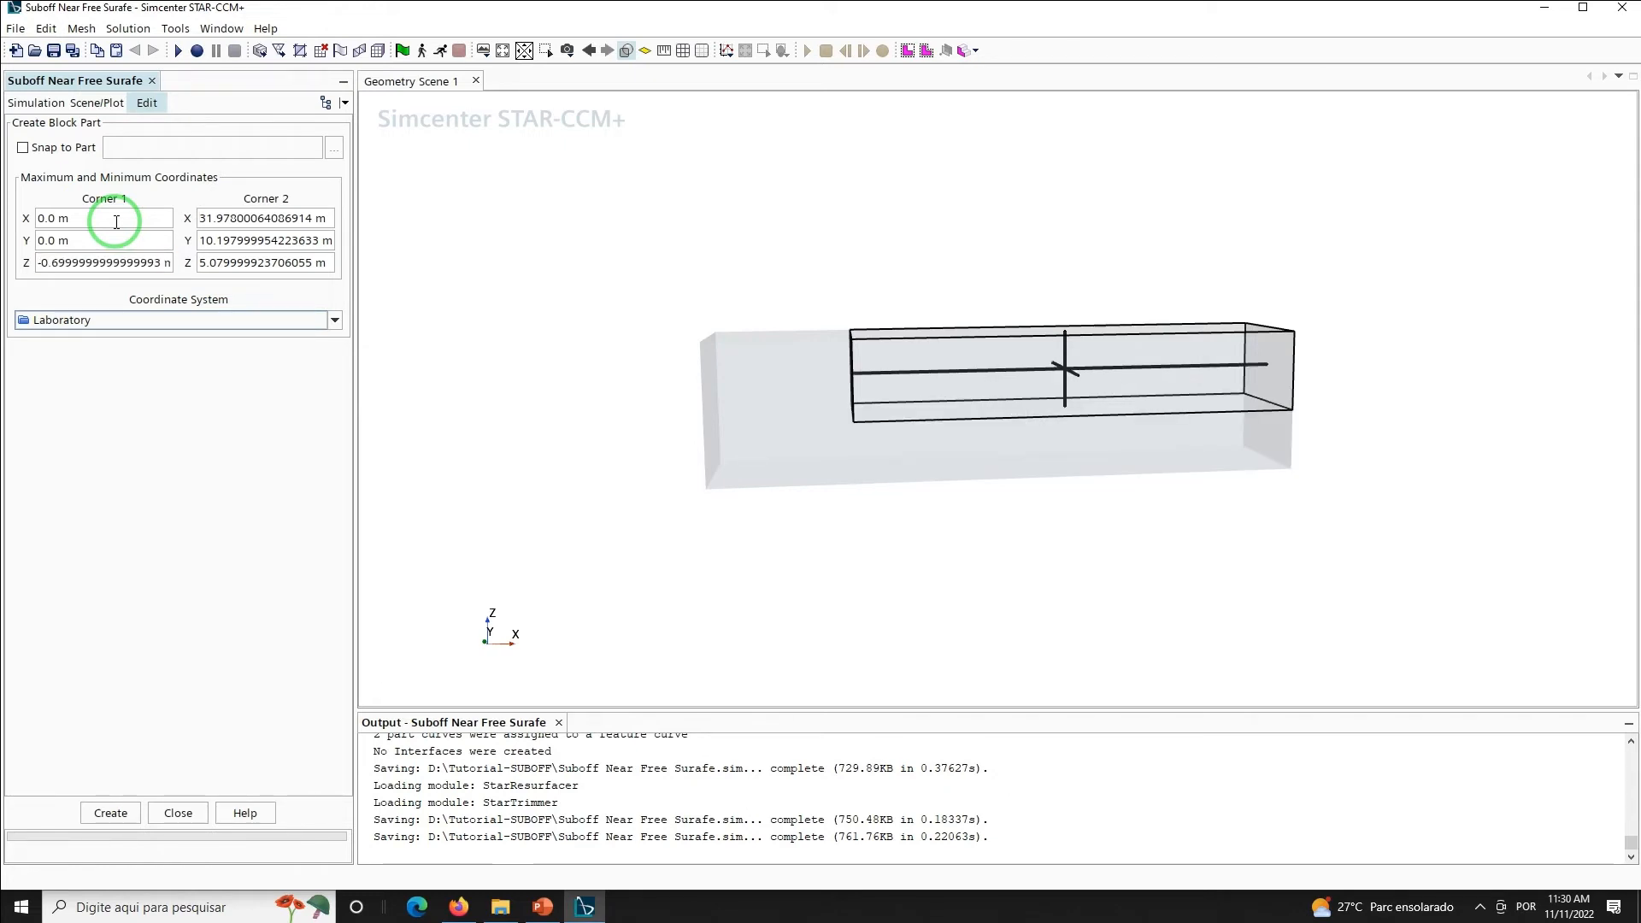
Set Corner 2 of the block to X 9 m, Y 1 m, Z 0.7 m and create the part
key("ctrl+a")
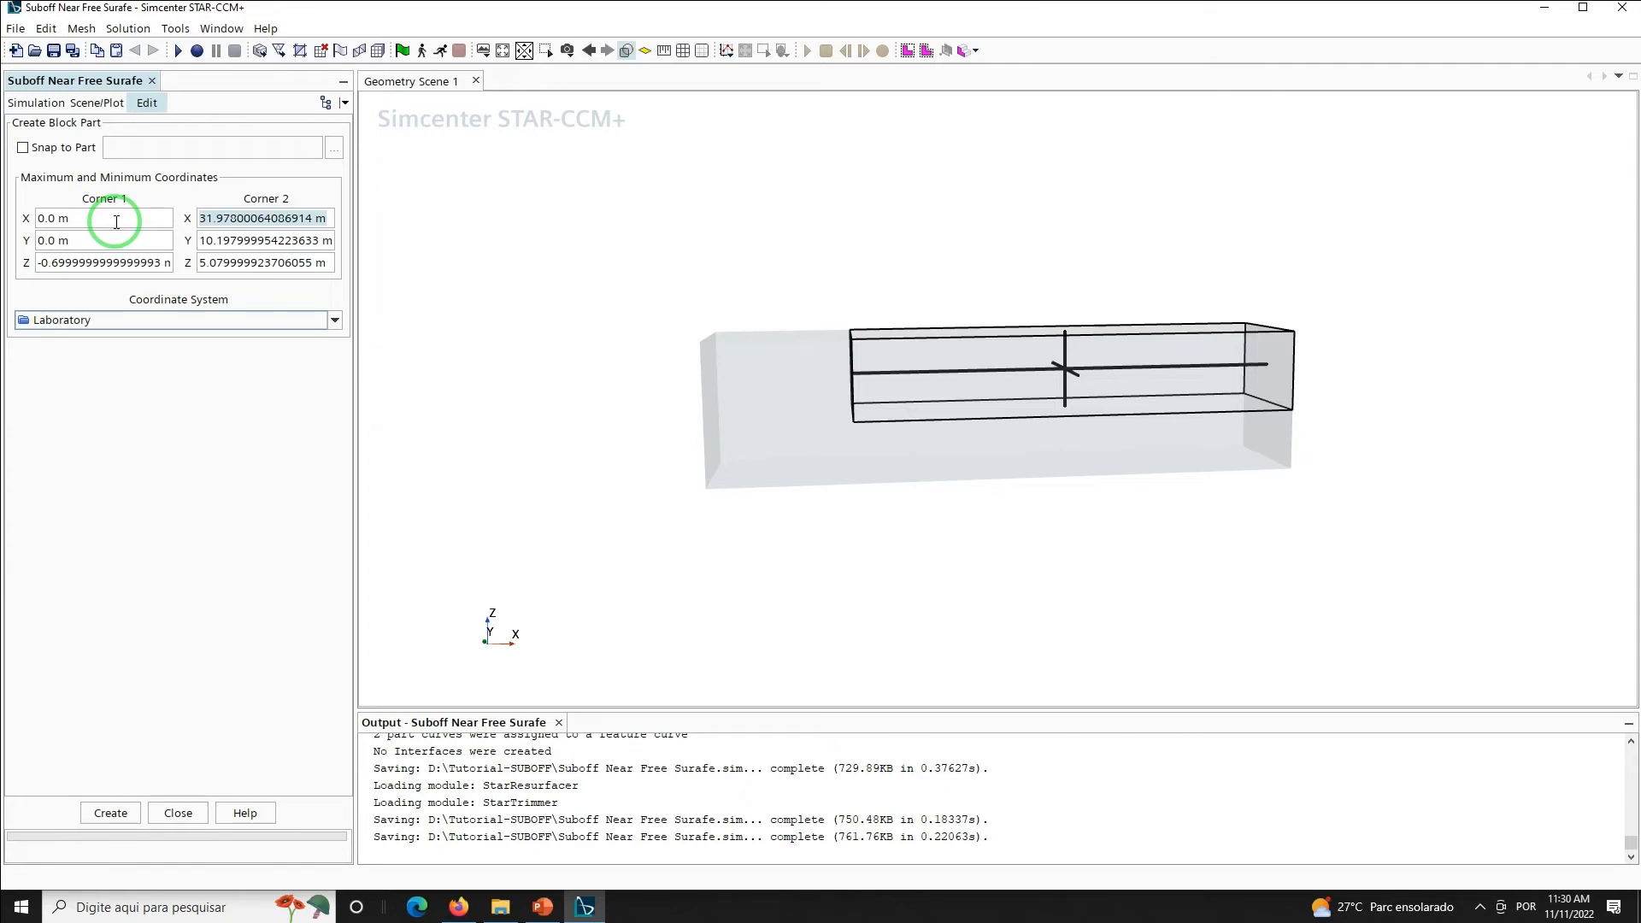
type("9")
key("Tab")
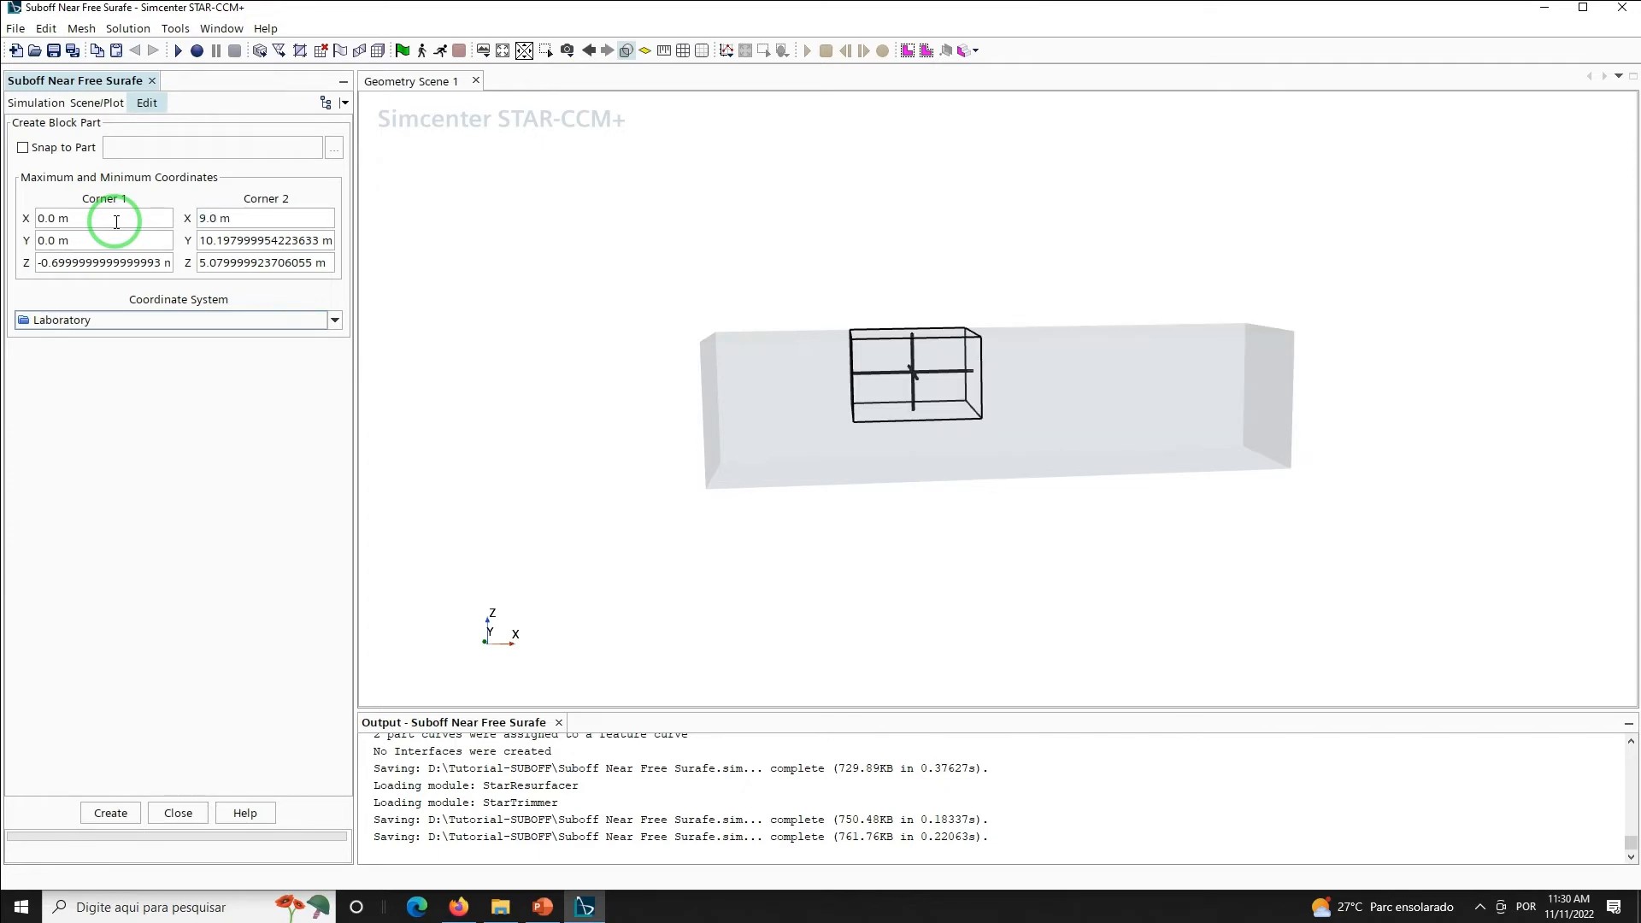
key("ctrl+a")
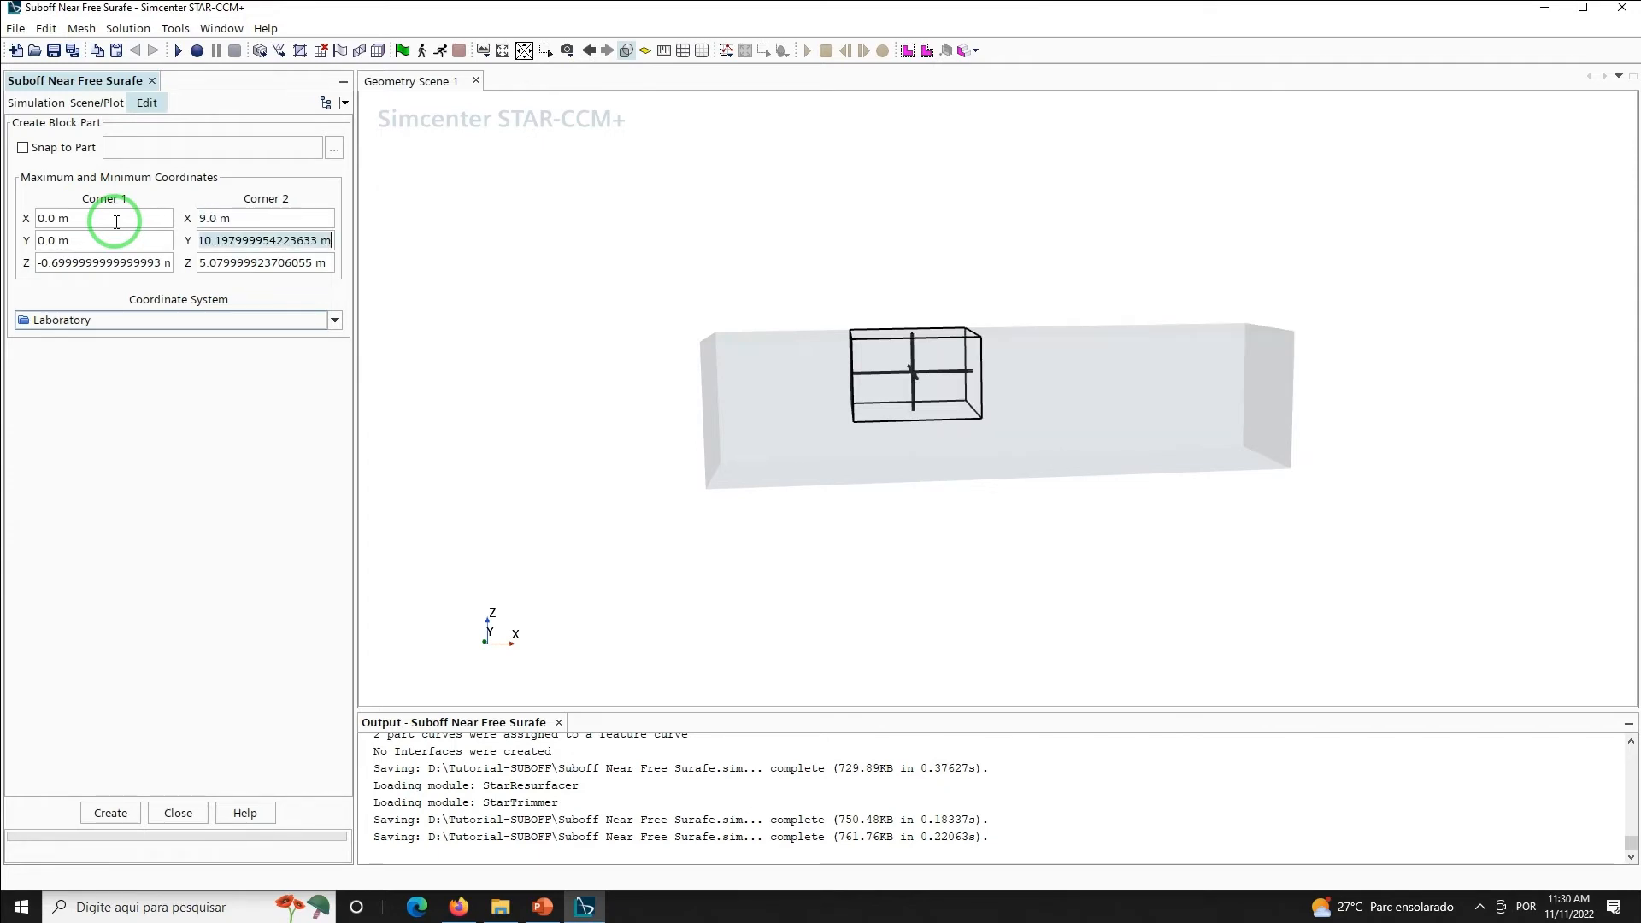
type("1")
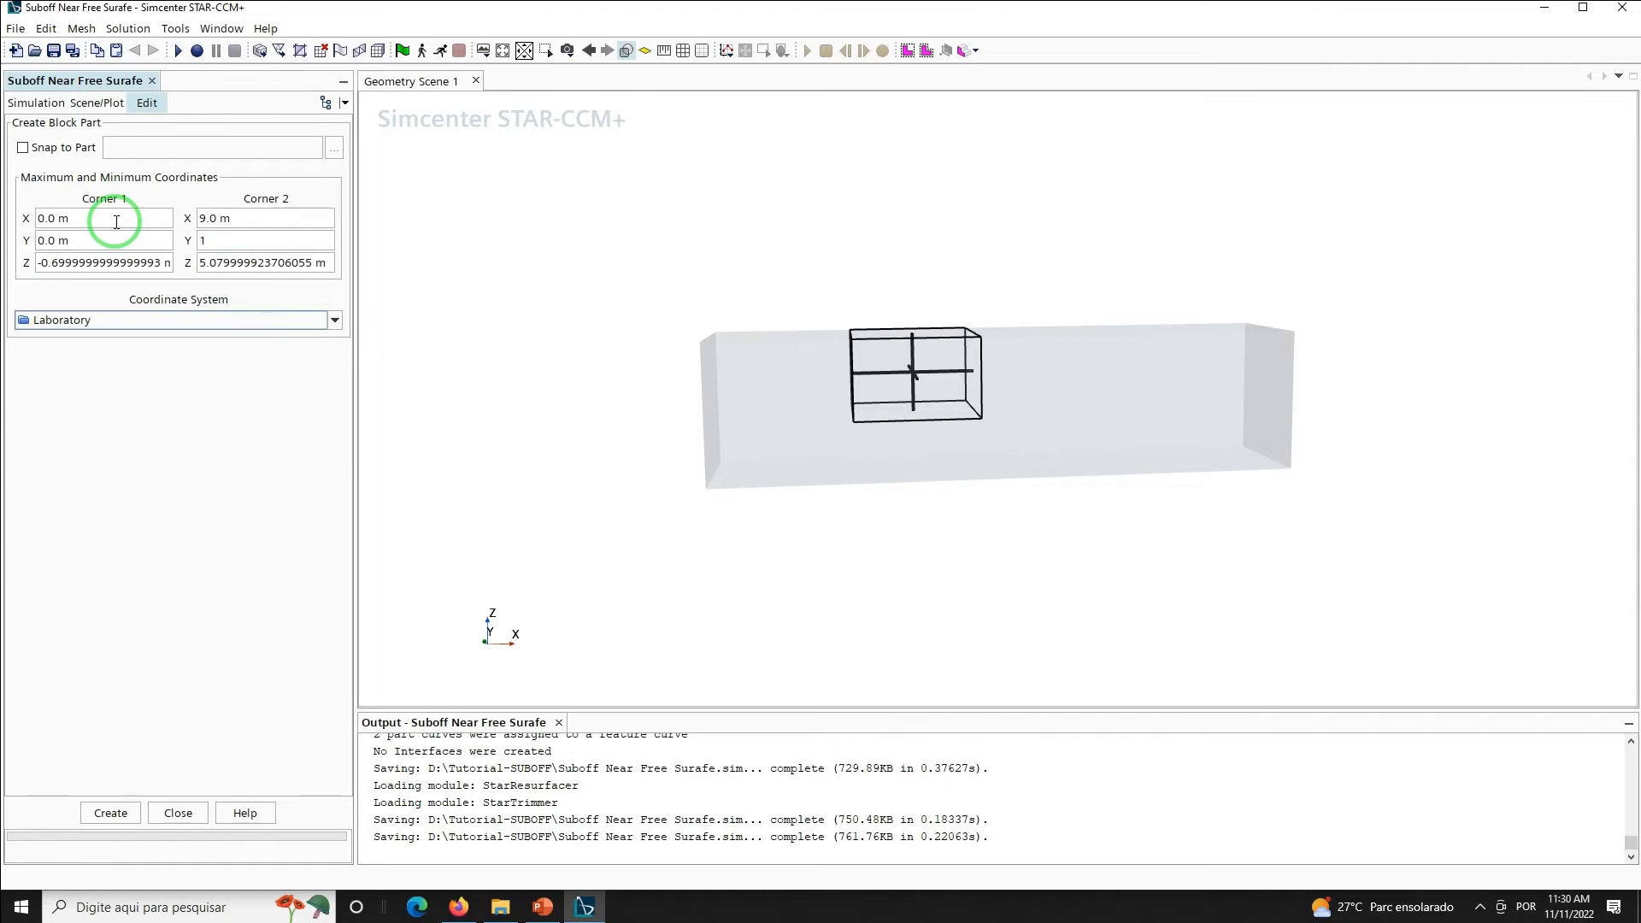
key("Tab")
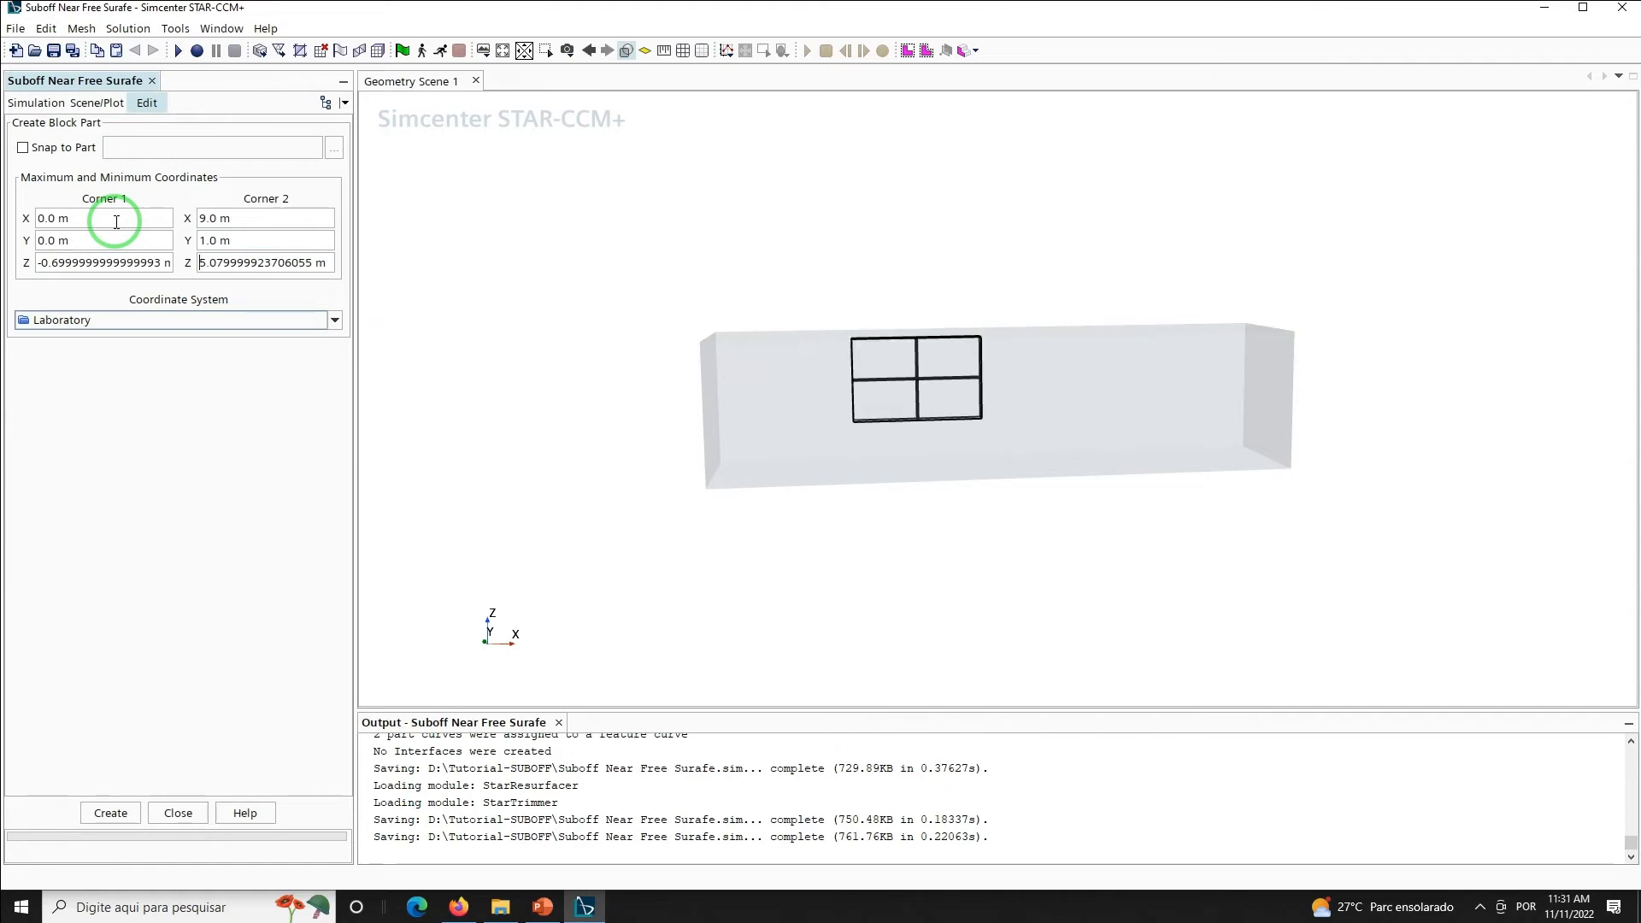
key("ctrl+a")
type("0.")
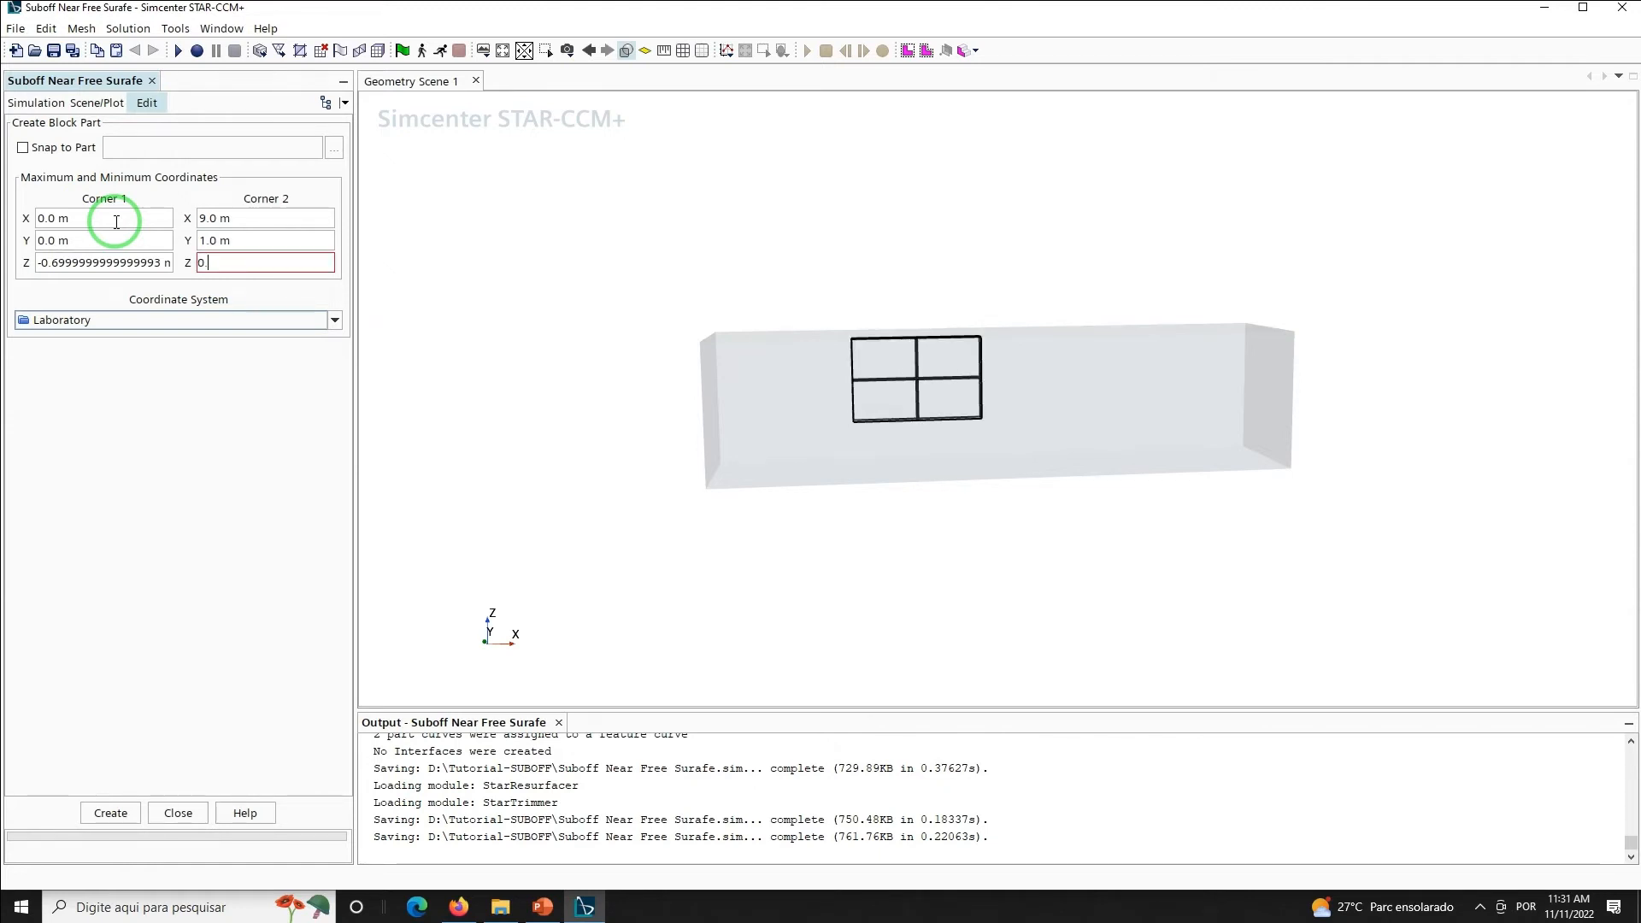
type("7")
key("Return")
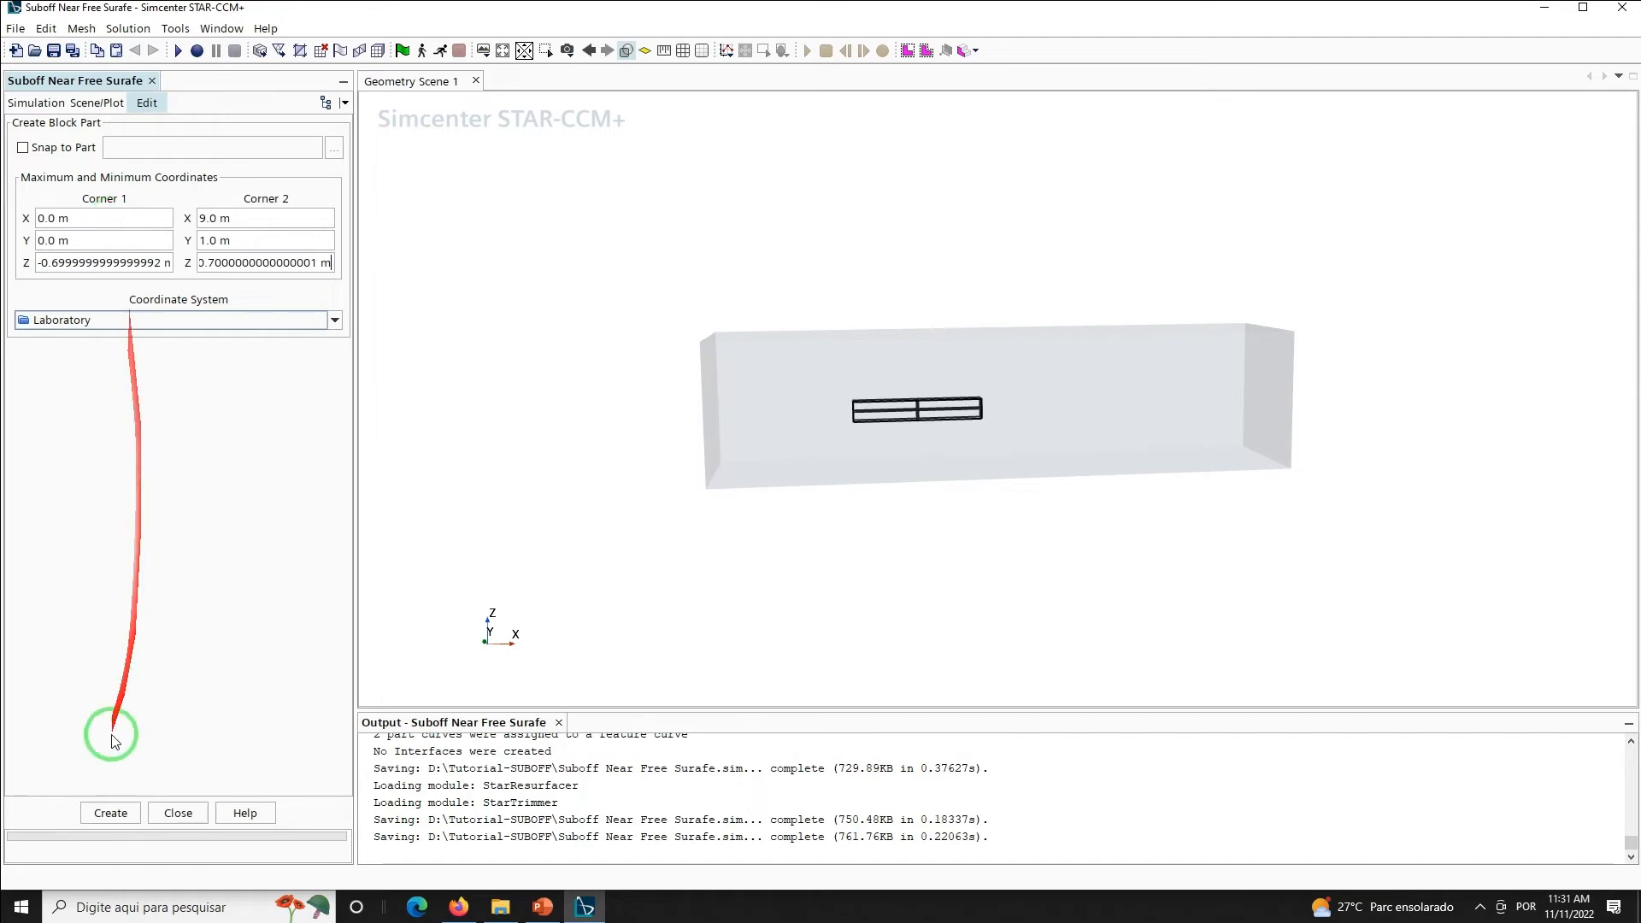
left_click(110, 814)
left_click(175, 812)
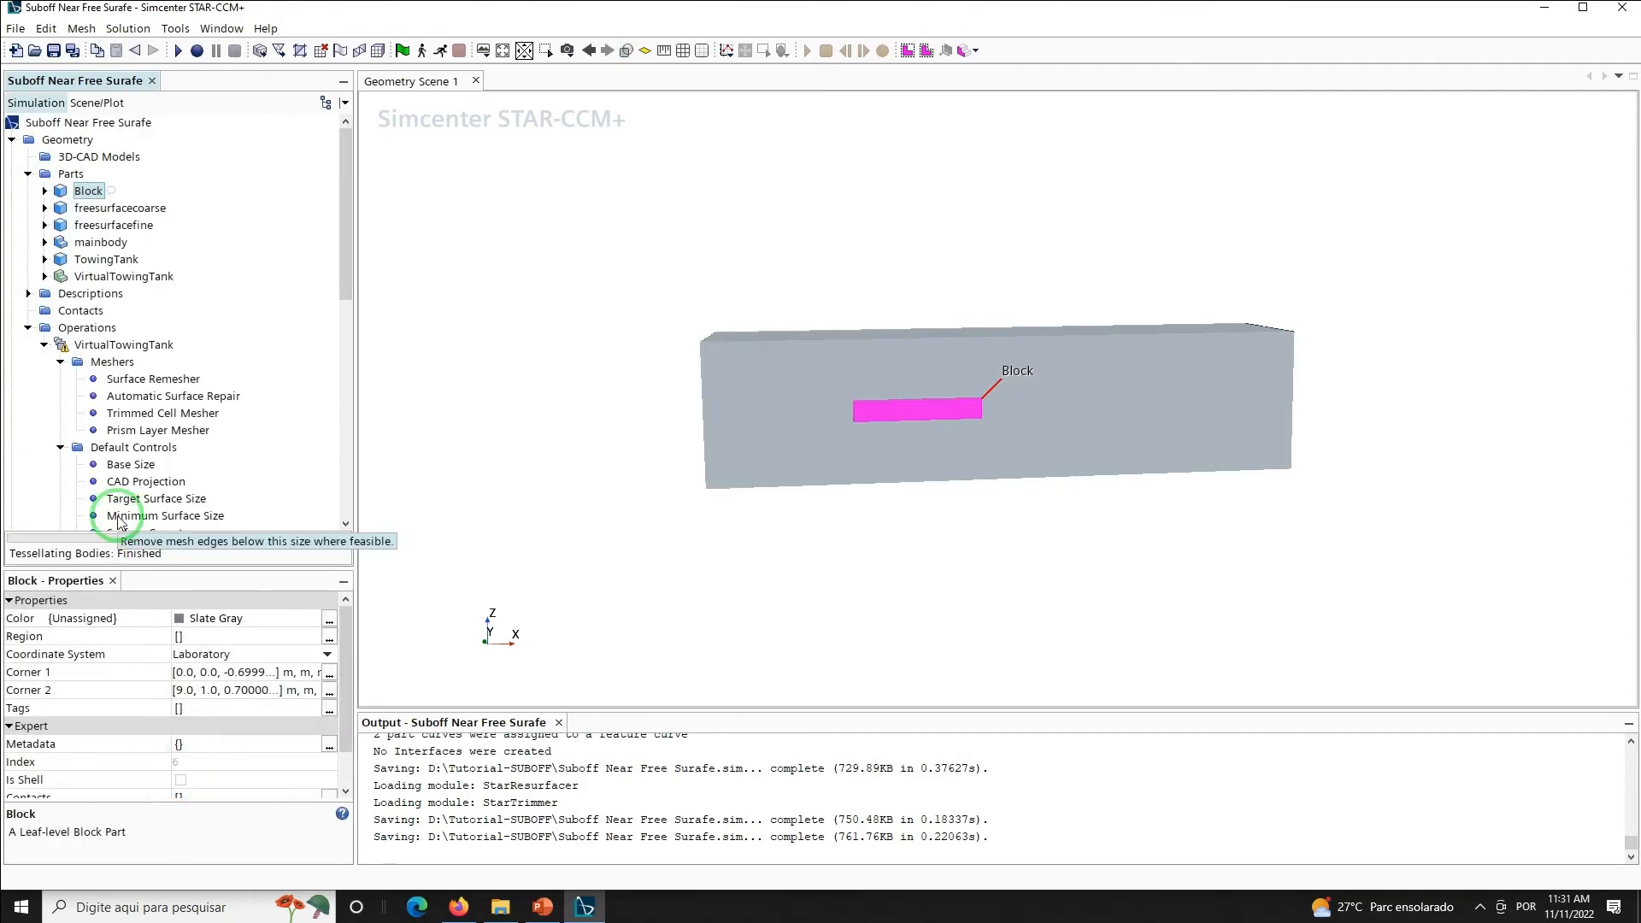
Add a volumetric control to the Custom Controls of the VirtualTowingTank mesh operation and assign the Block part to it
left_click_drag(341, 222, 337, 438)
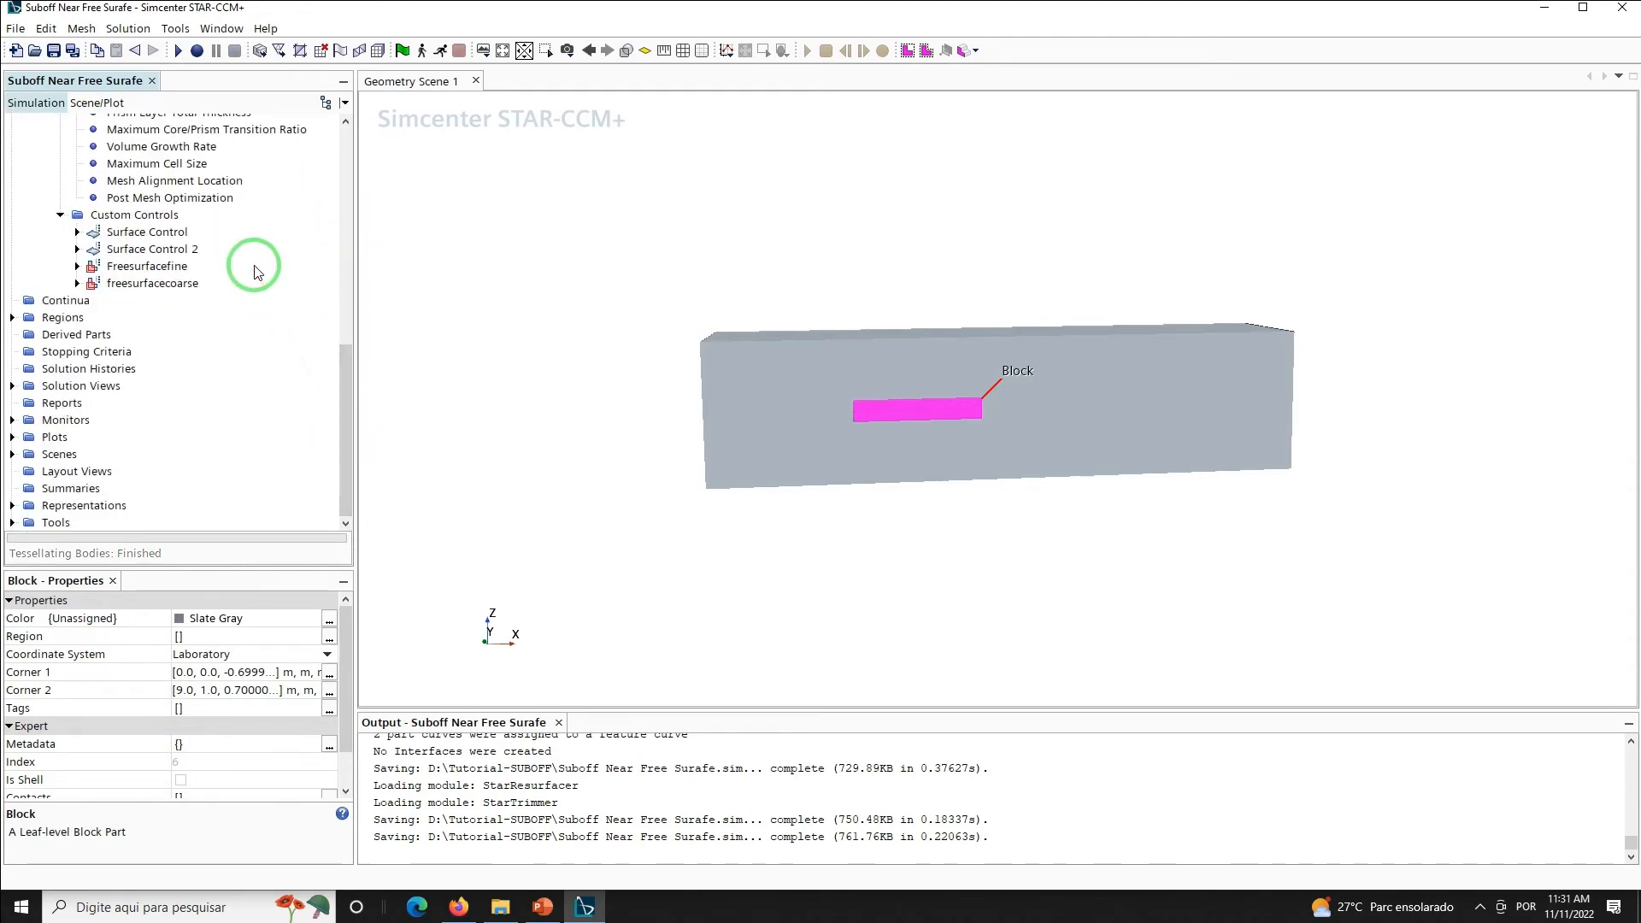
right_click(141, 215)
mouse_move(256, 228)
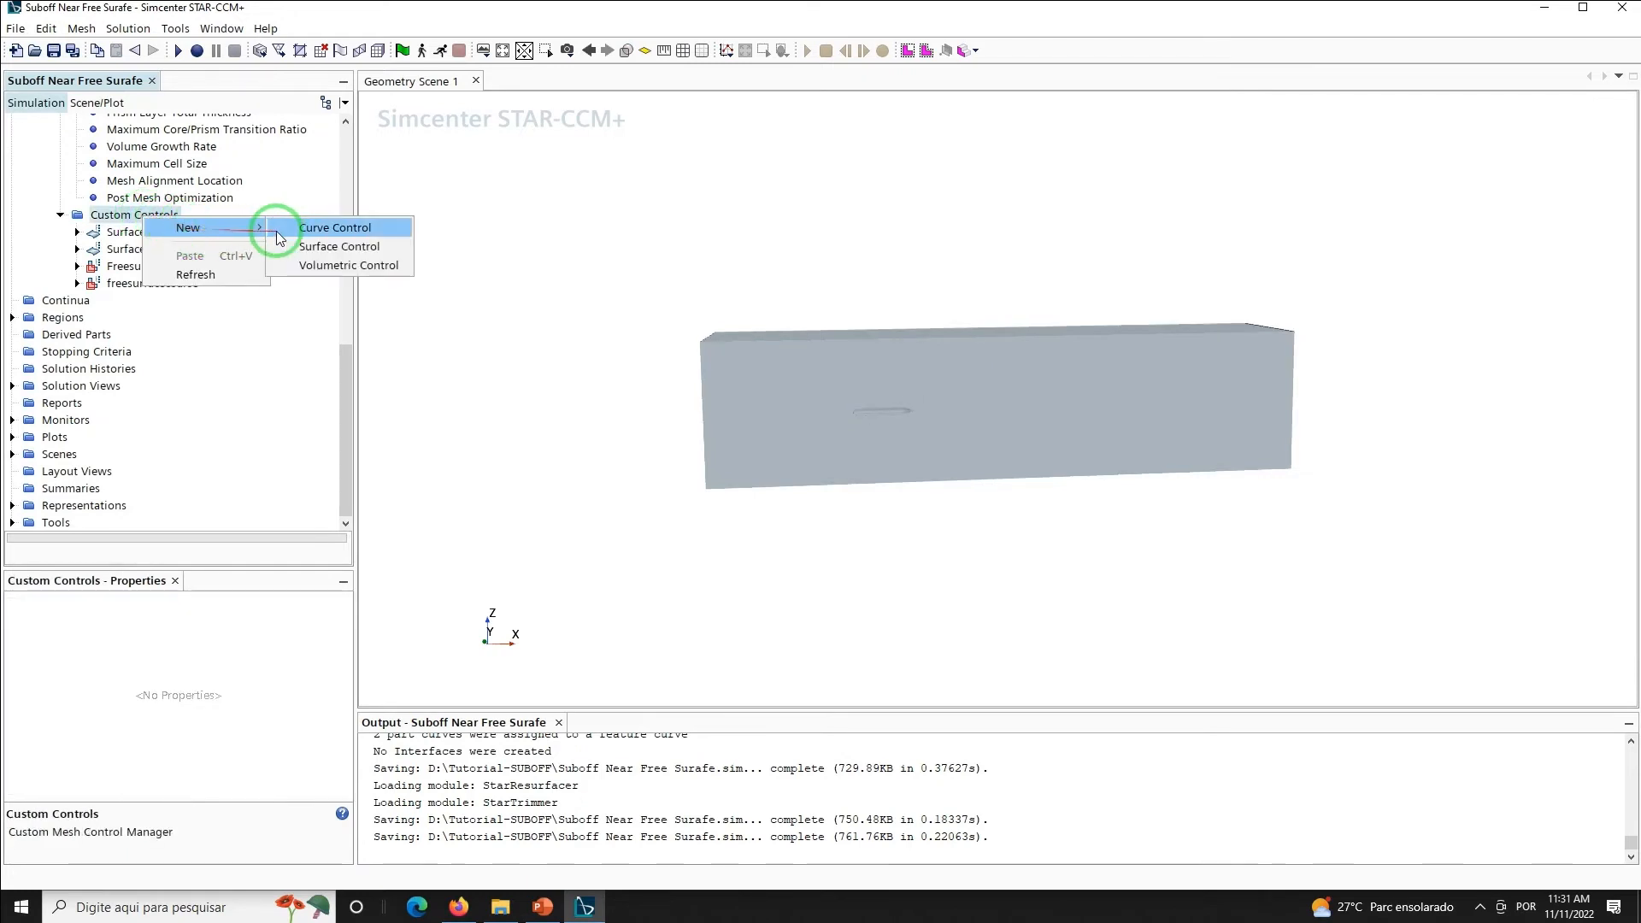
left_click(312, 264)
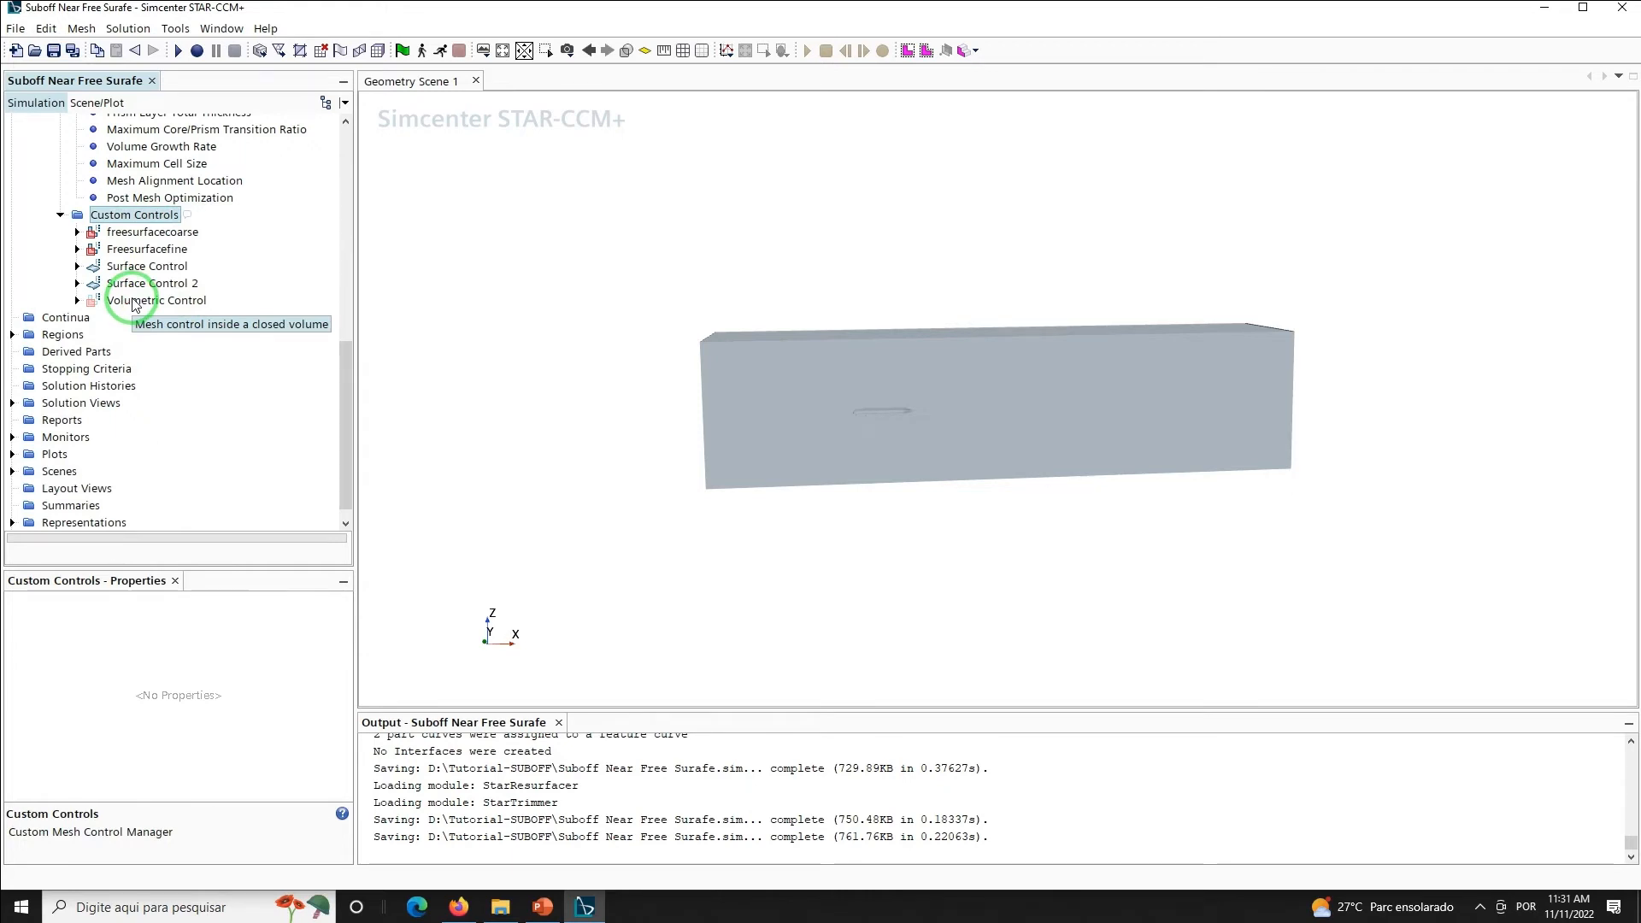
left_click(135, 303)
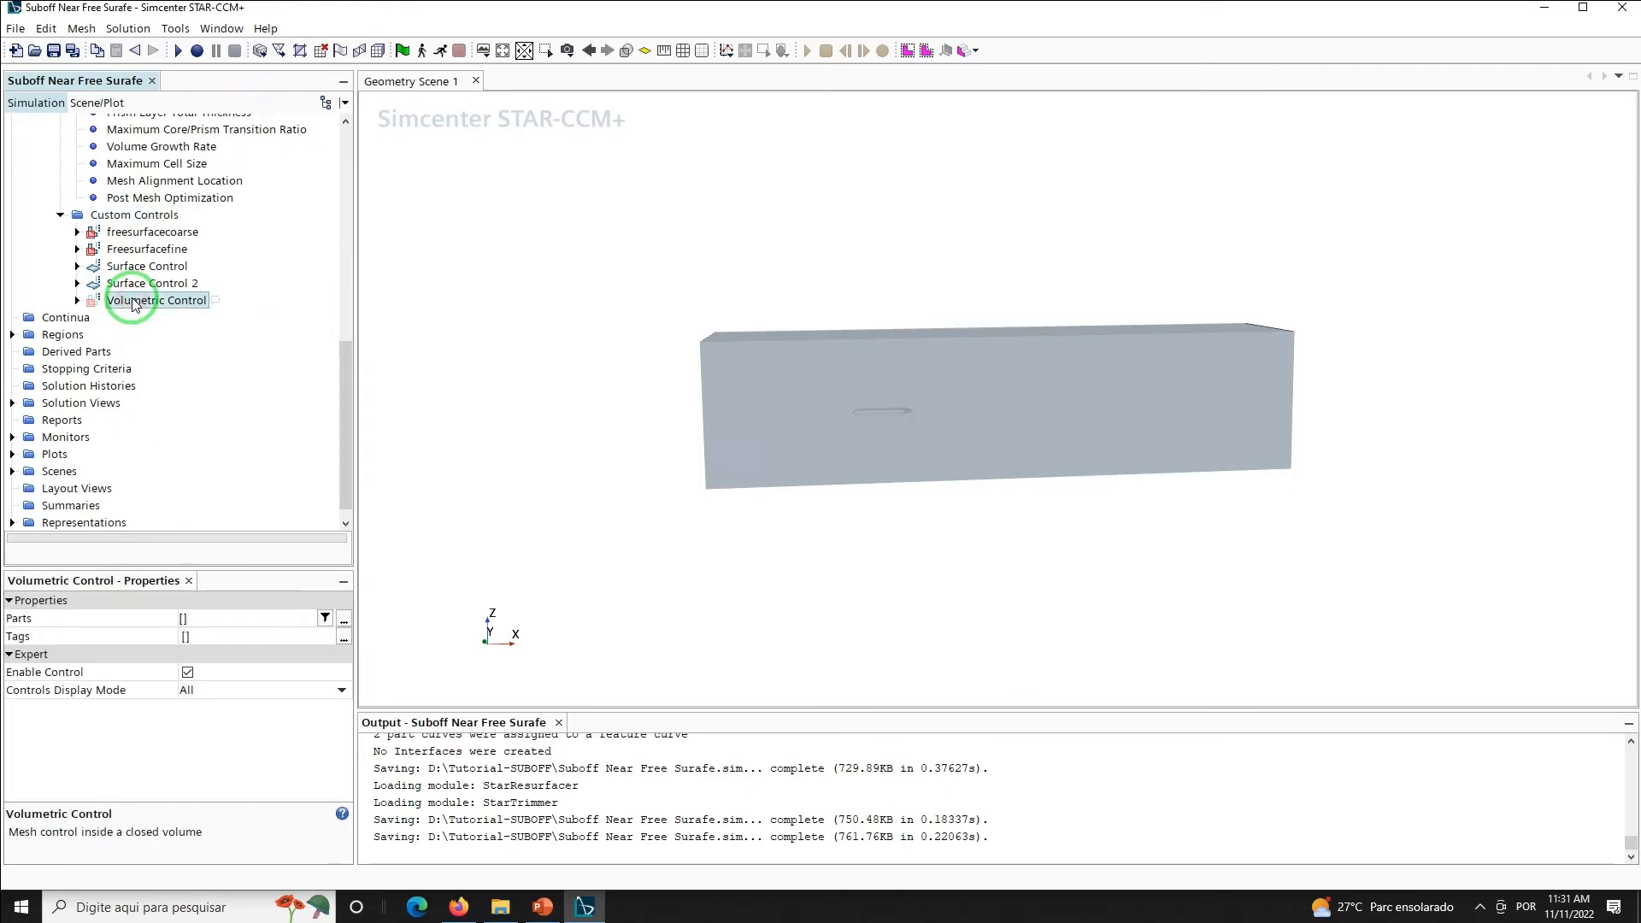
left_click(209, 619)
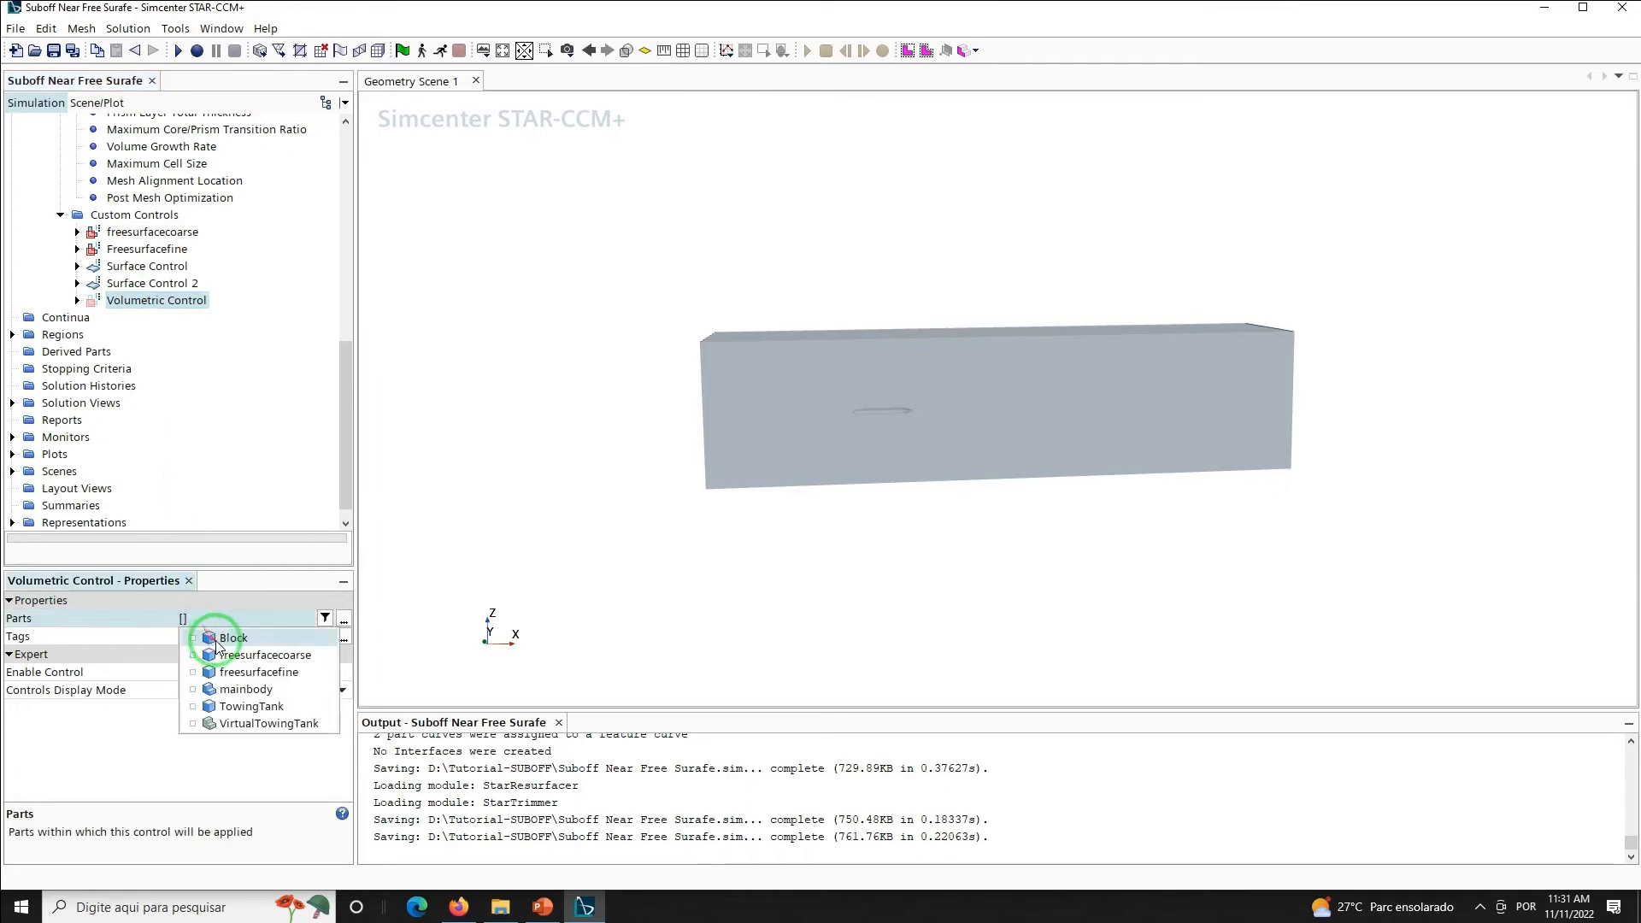
left_click(229, 456)
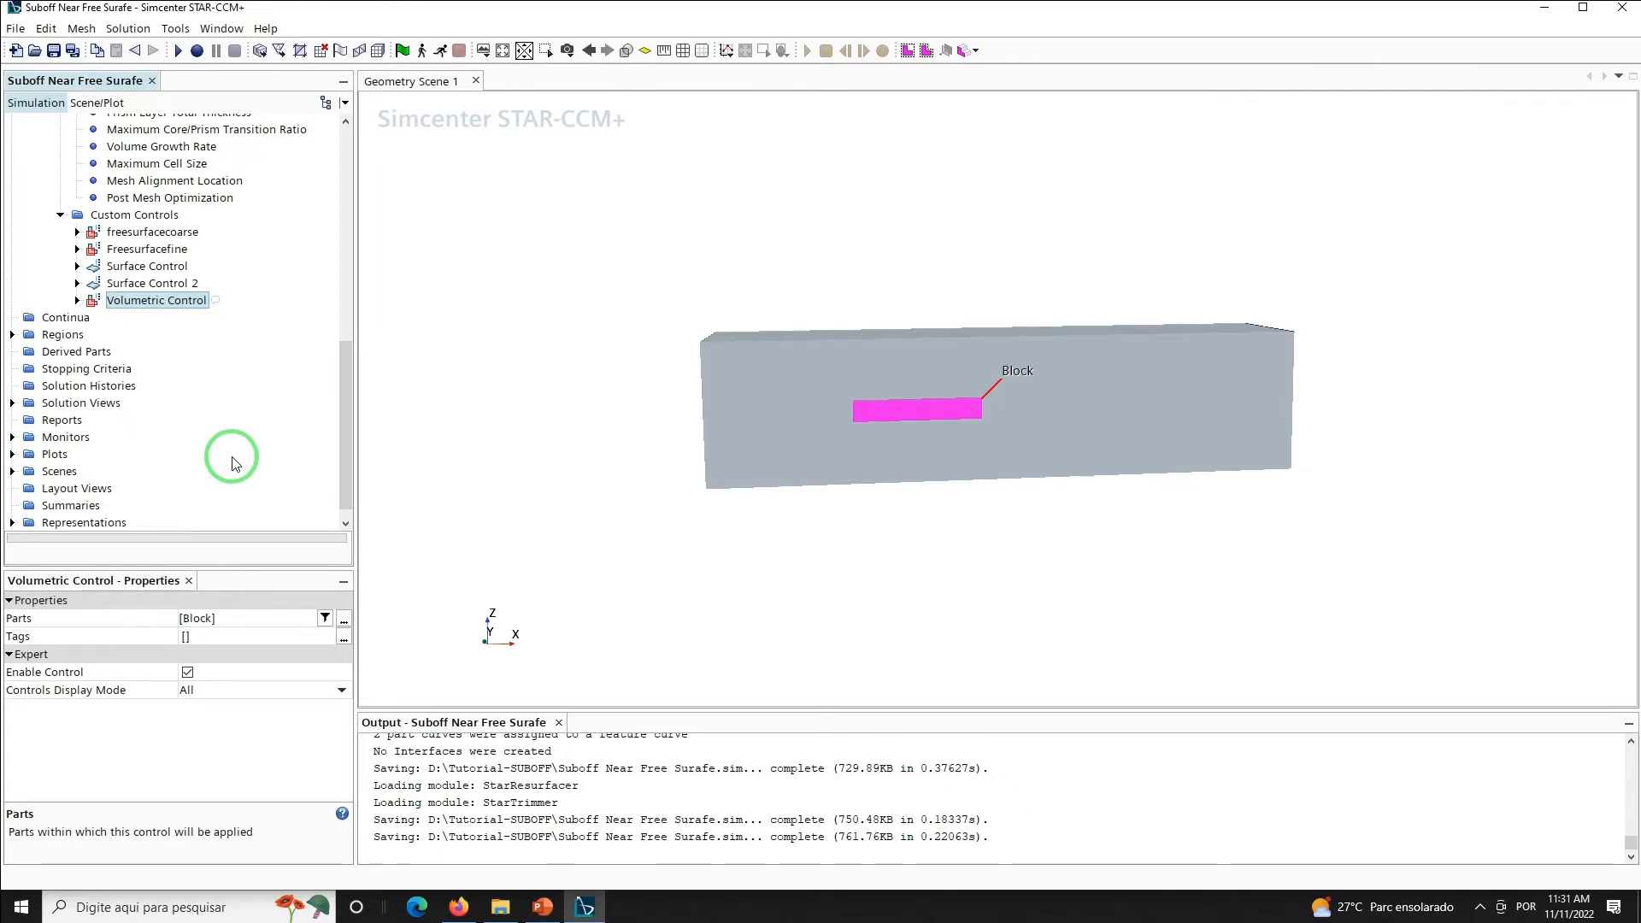
Enable Customize Isotropic Size for the Trimmer of the new volumetric control
left_click(77, 301)
left_click(93, 317)
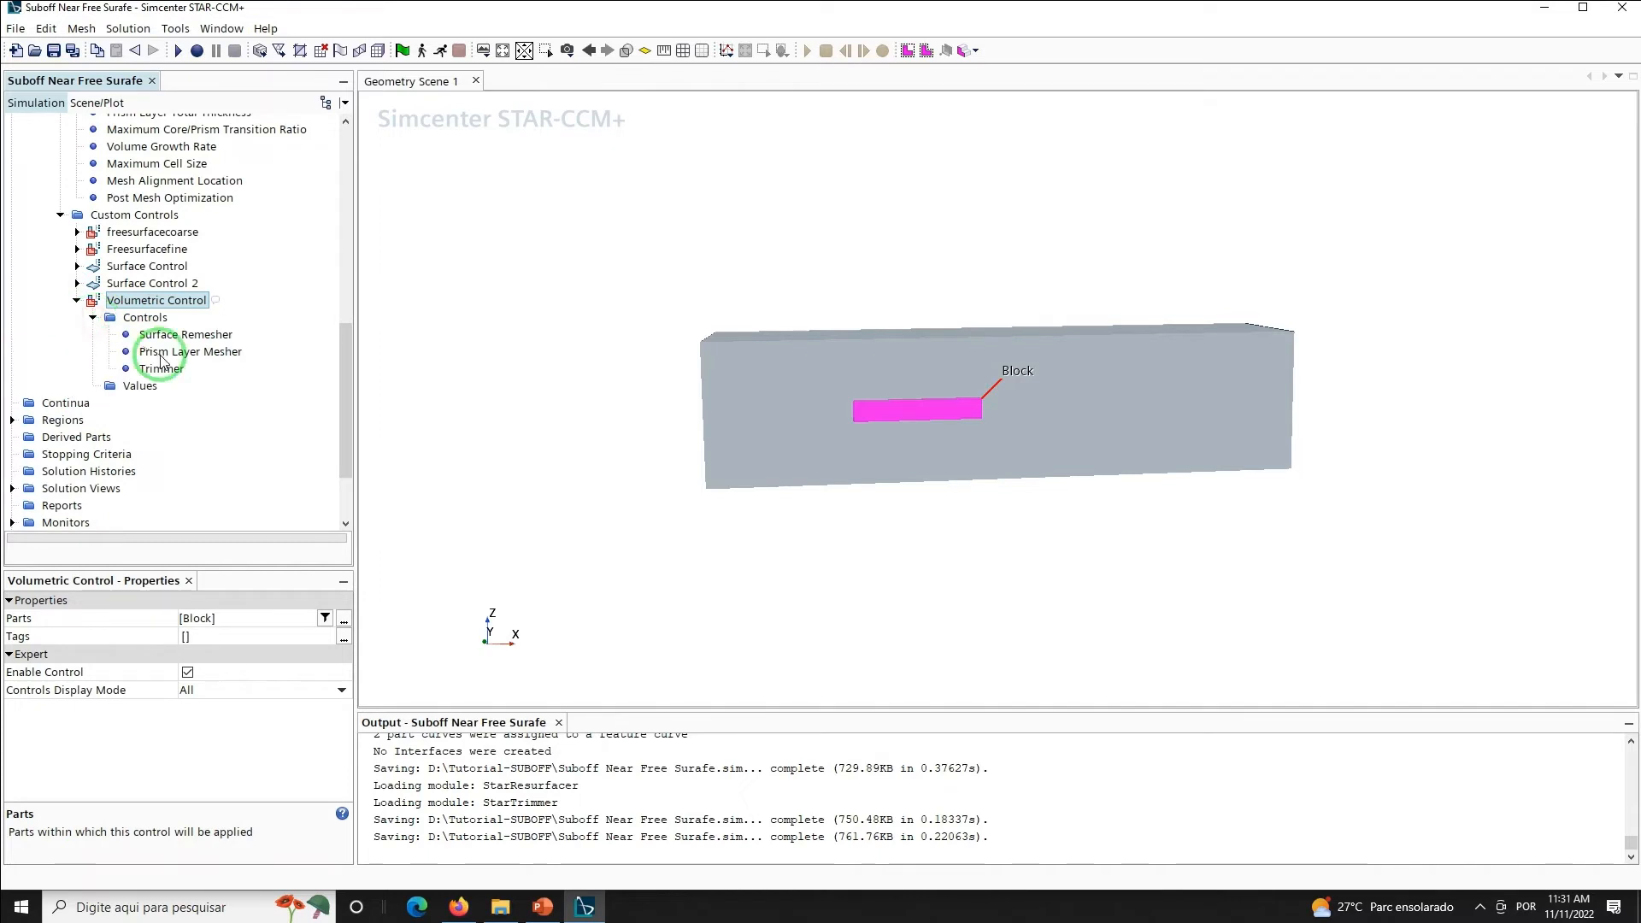
left_click(159, 369)
double_click(159, 369)
left_click(510, 238)
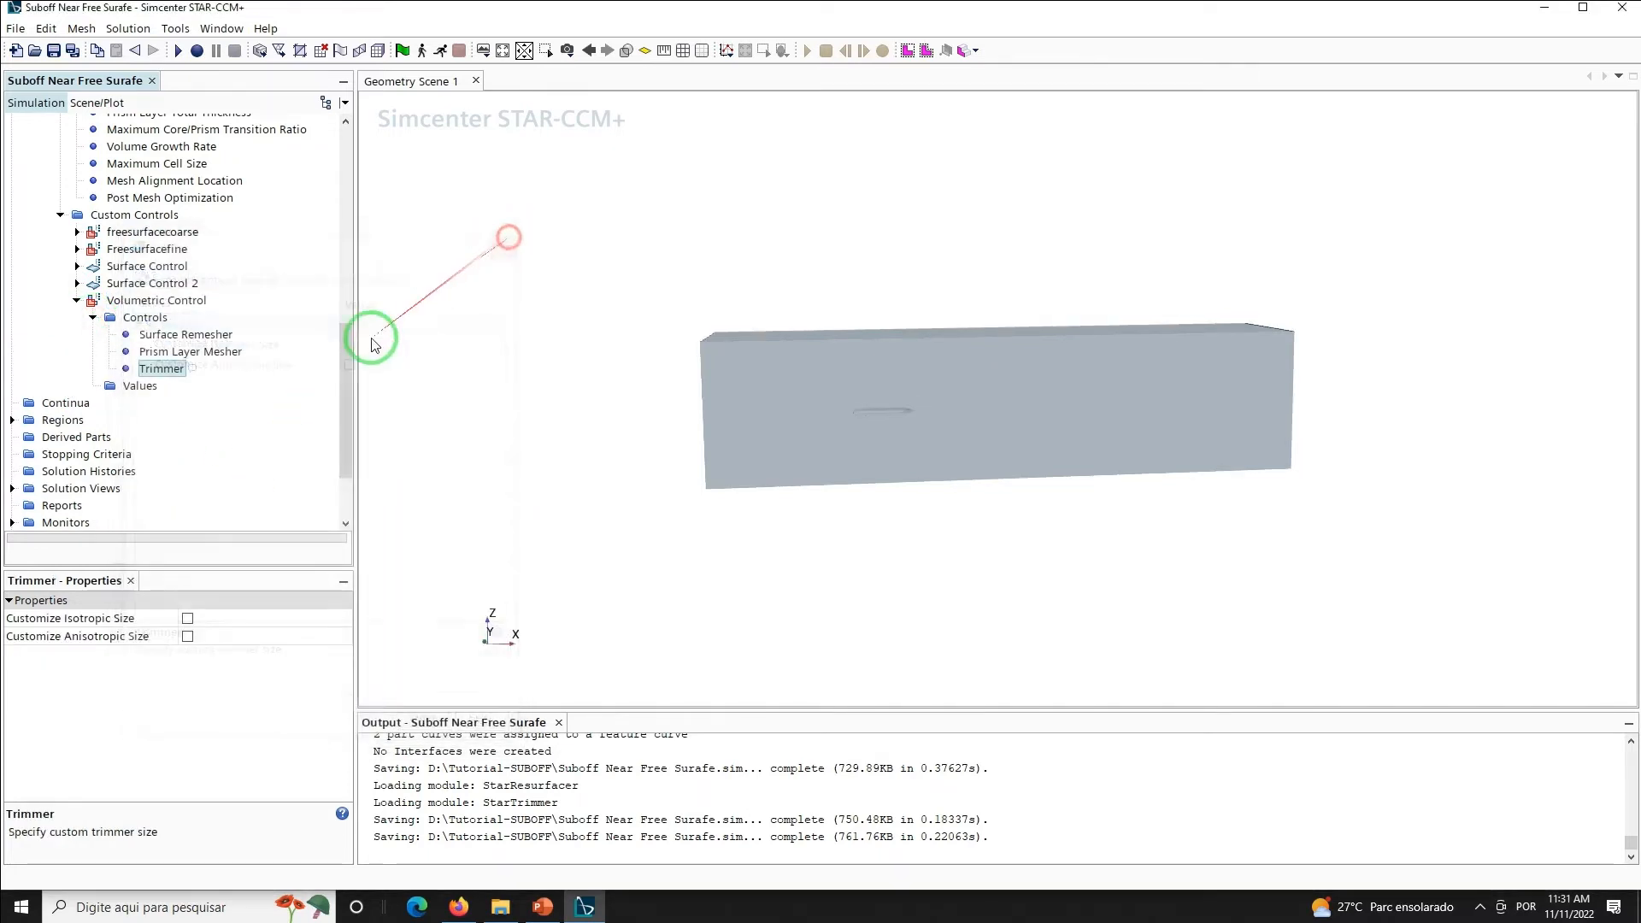
left_click(187, 618)
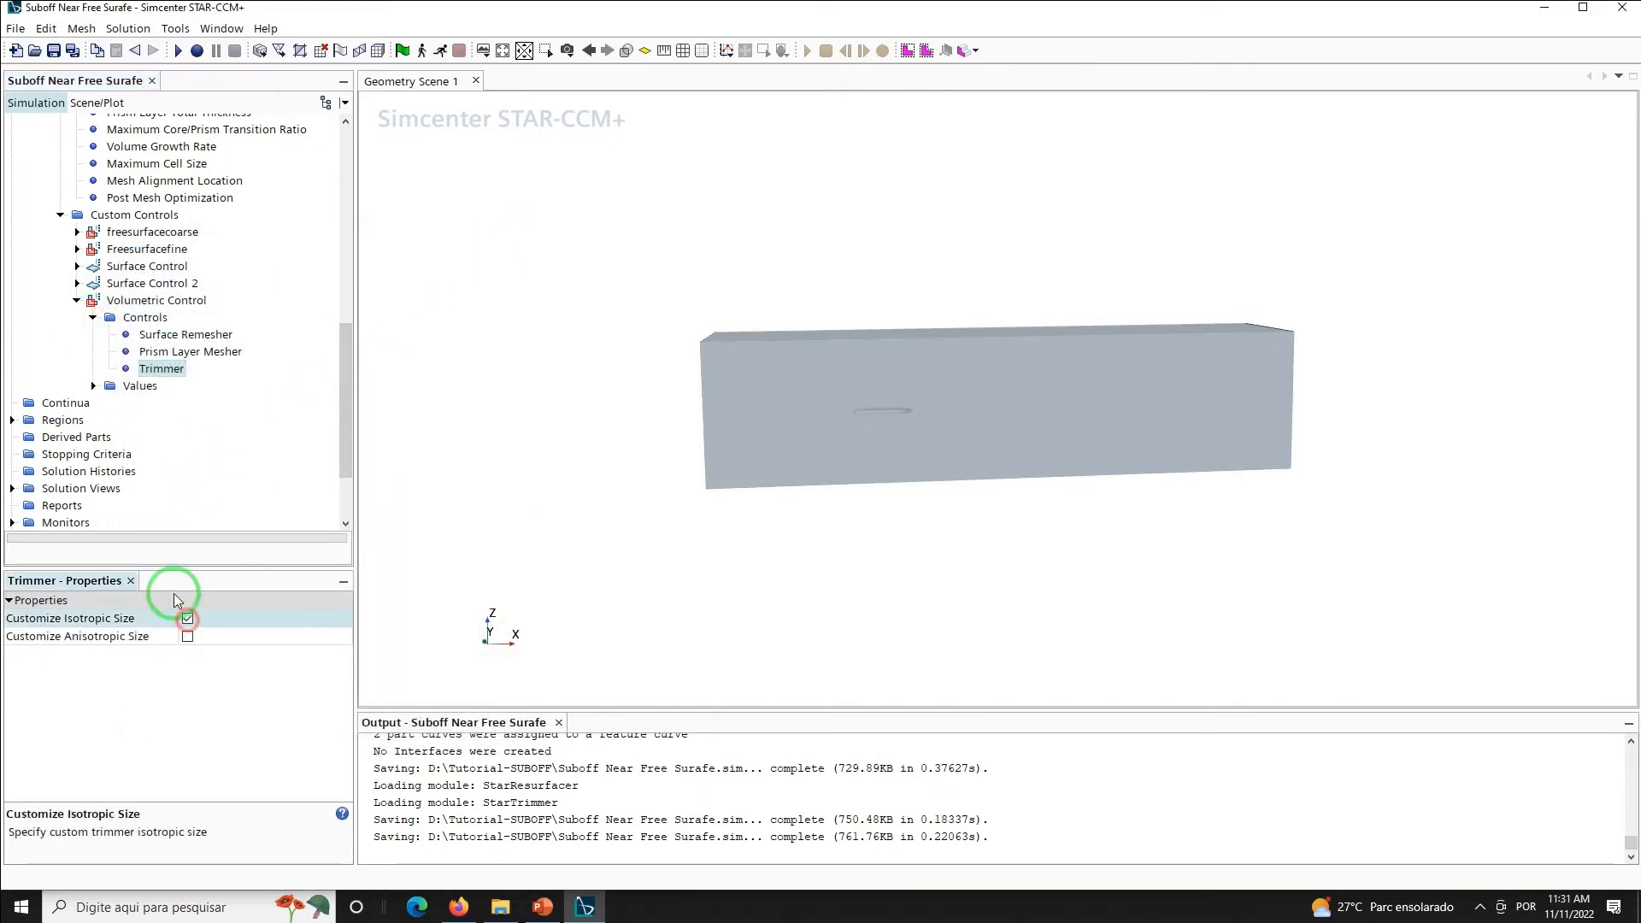
Set the volumetric control's Custom Size to 2.7 percent of base and save the simulation
left_click(94, 386)
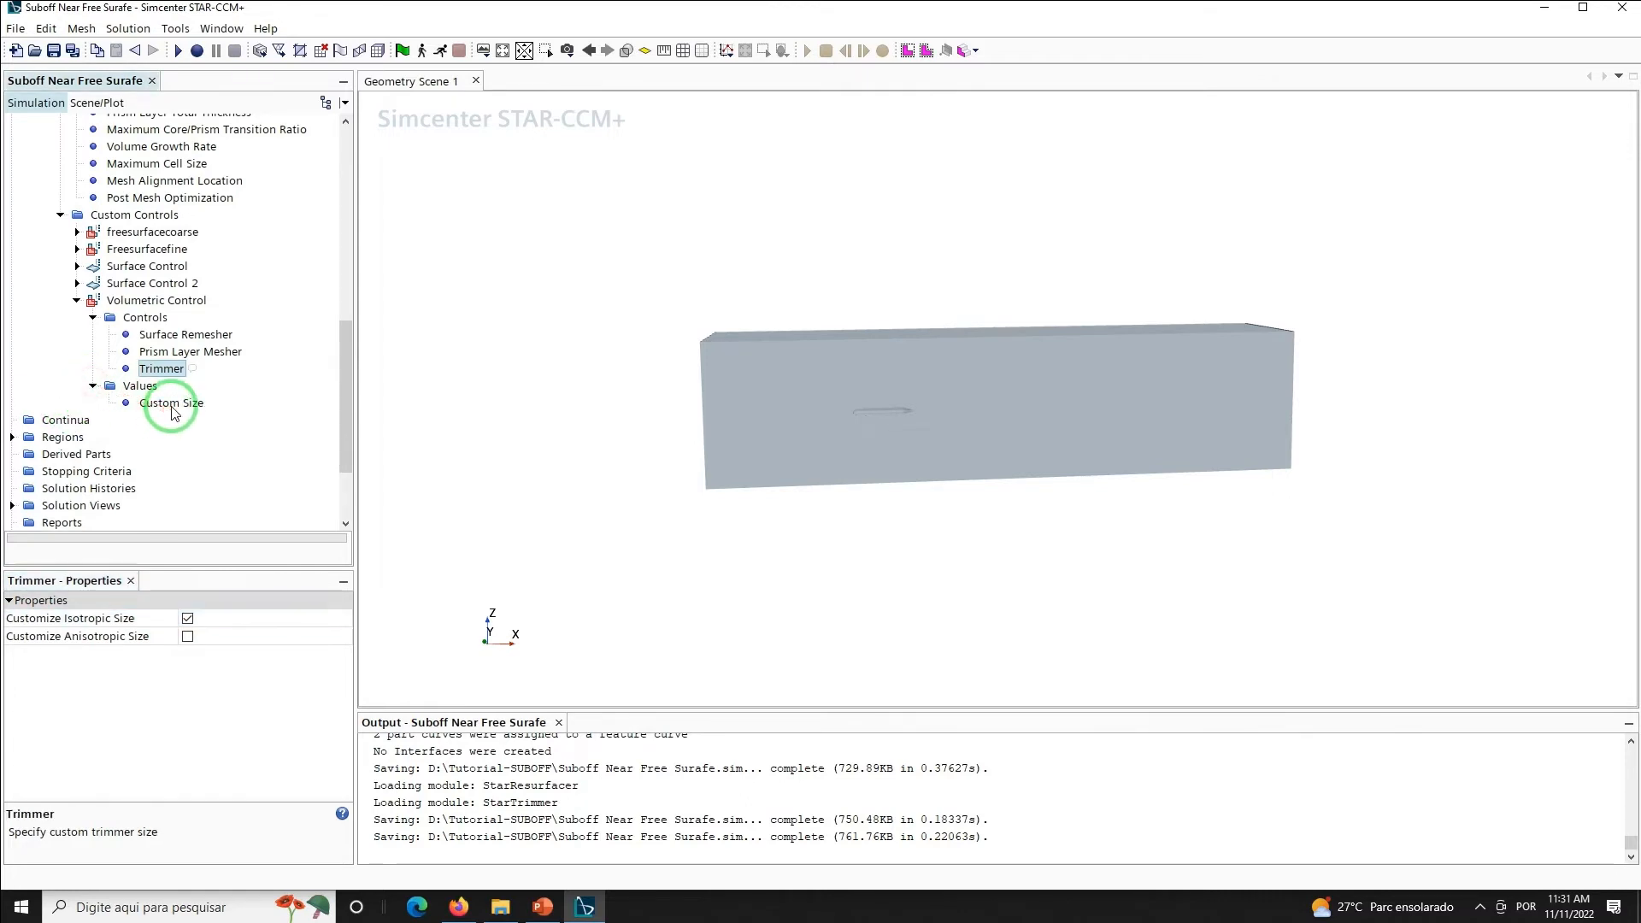
left_click(171, 403)
left_click(229, 637)
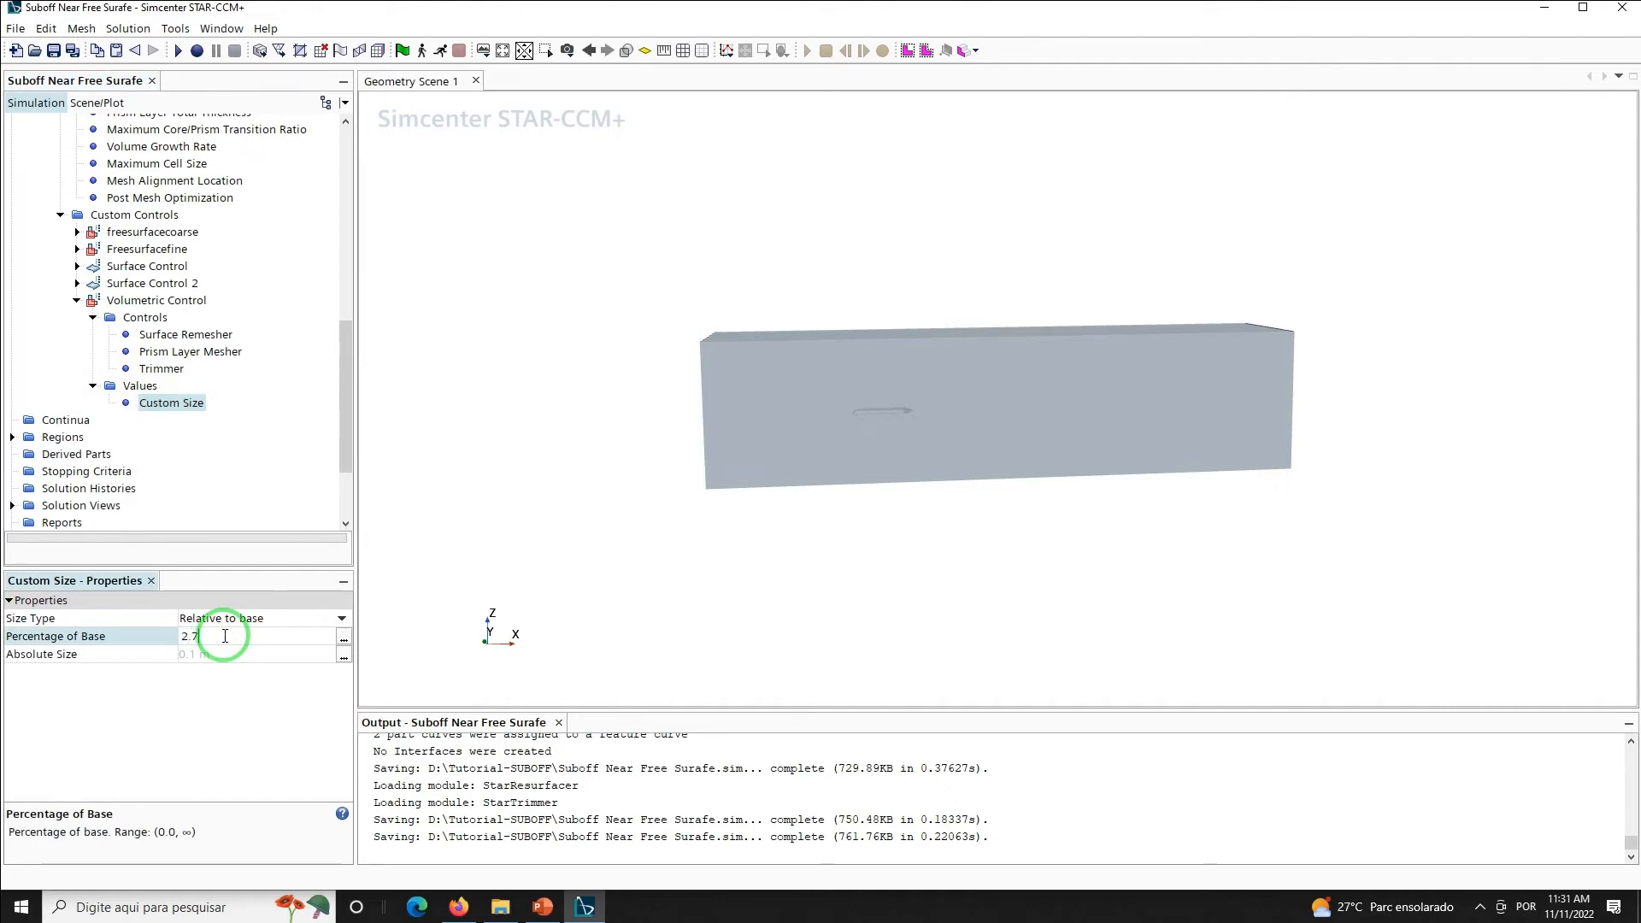
key("Return")
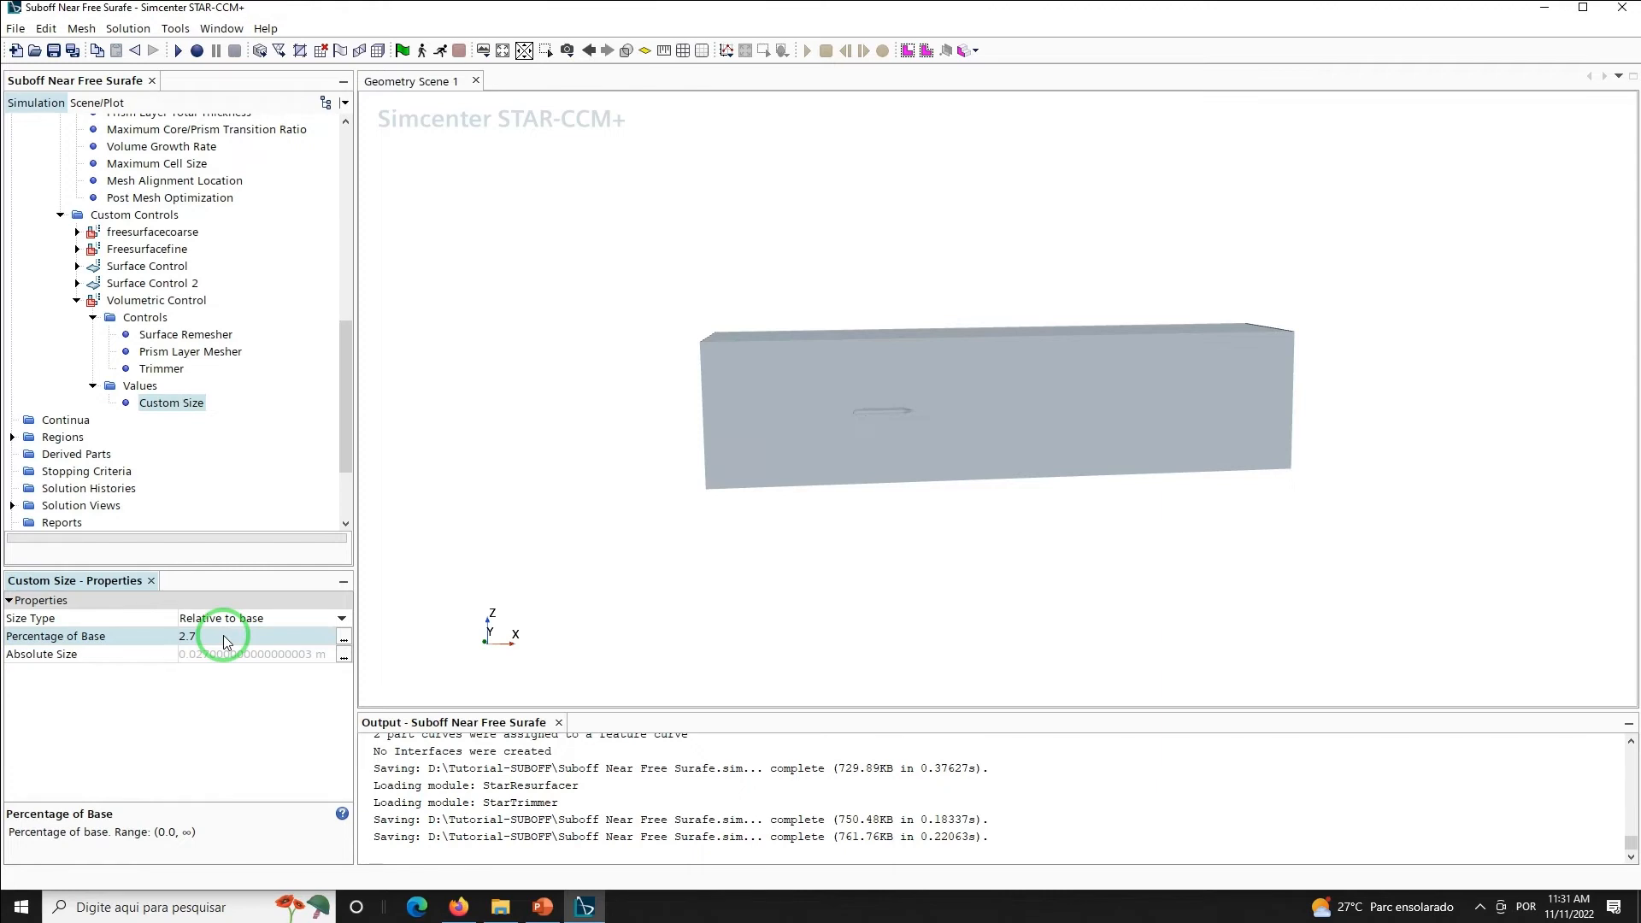
left_click(54, 51)
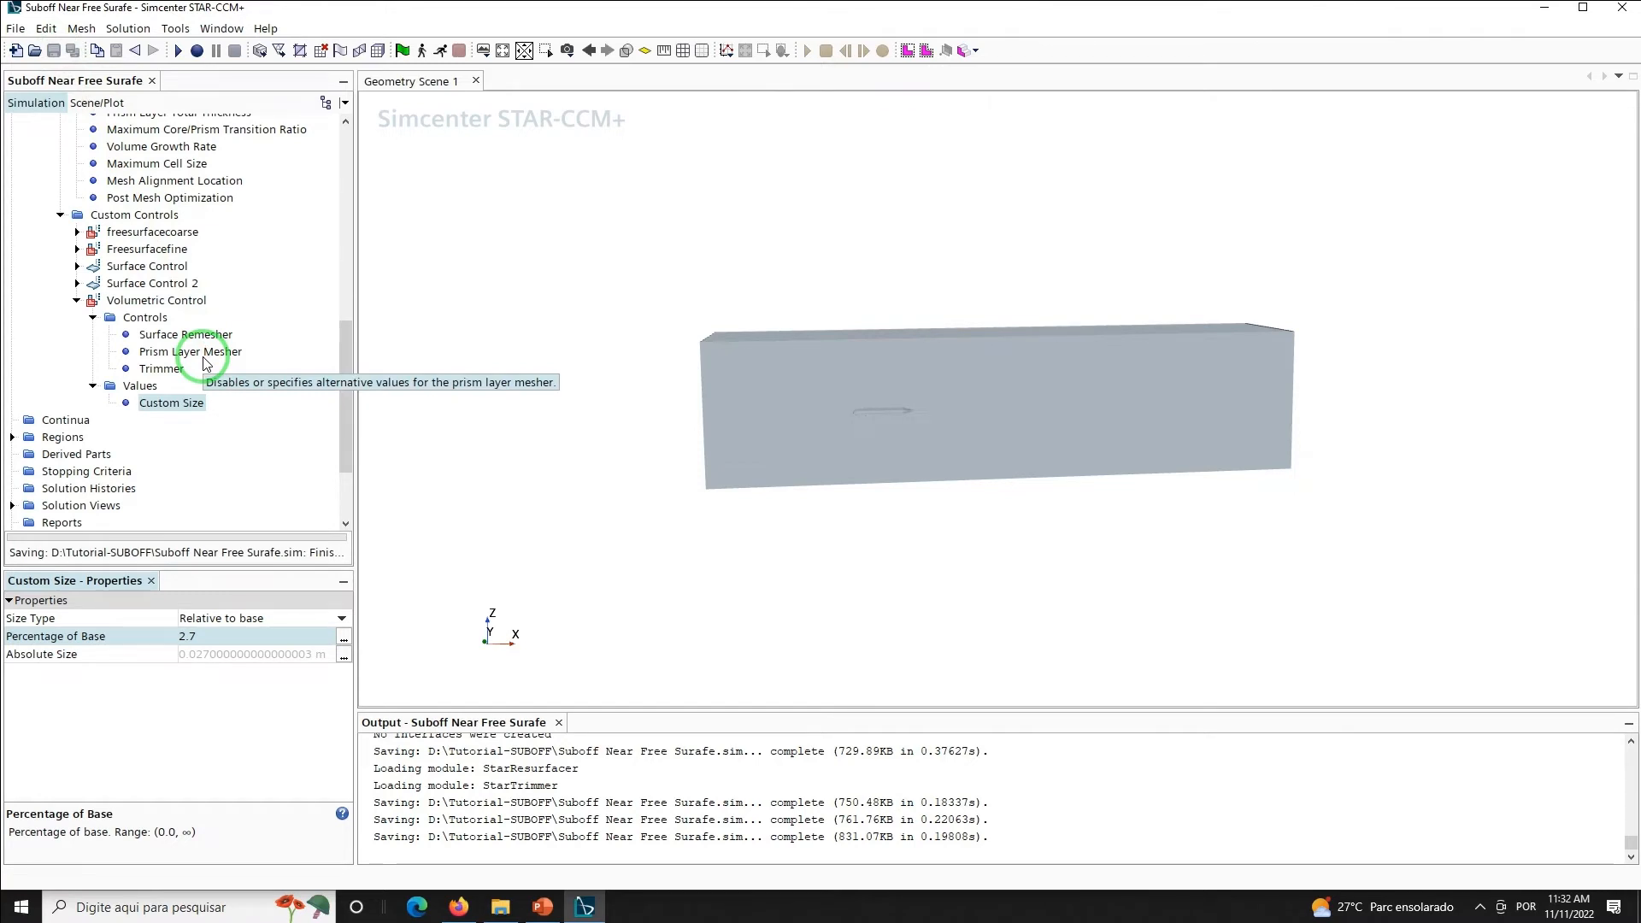
Generate the volume mesh and create a new mesh scene to display it
left_click(377, 52)
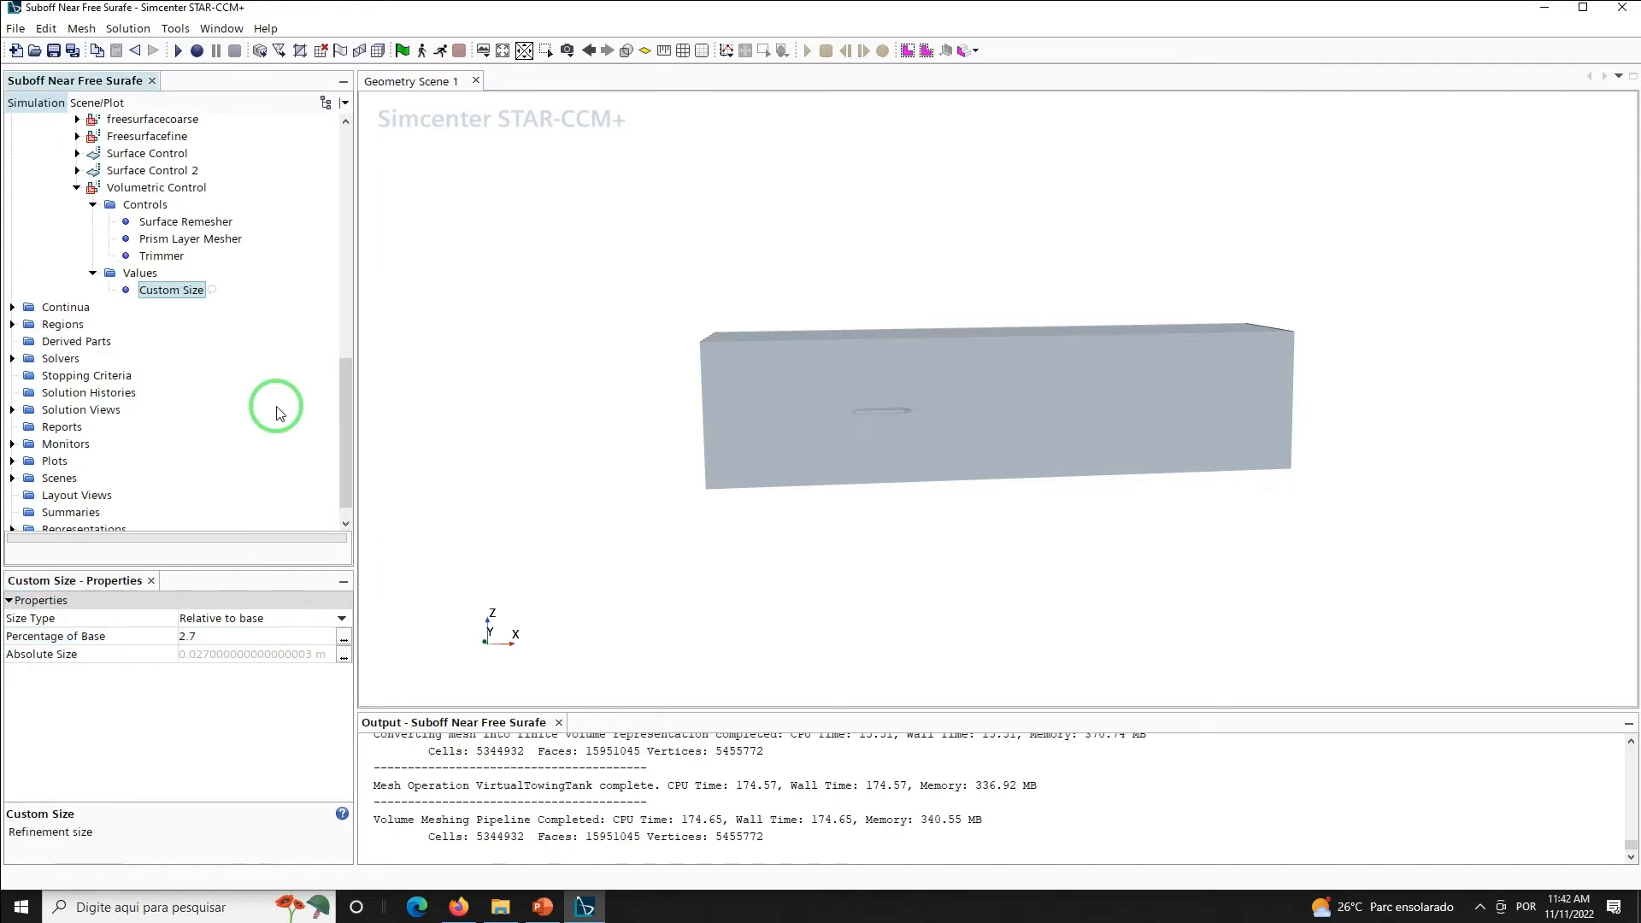
left_click_drag(341, 419, 346, 442)
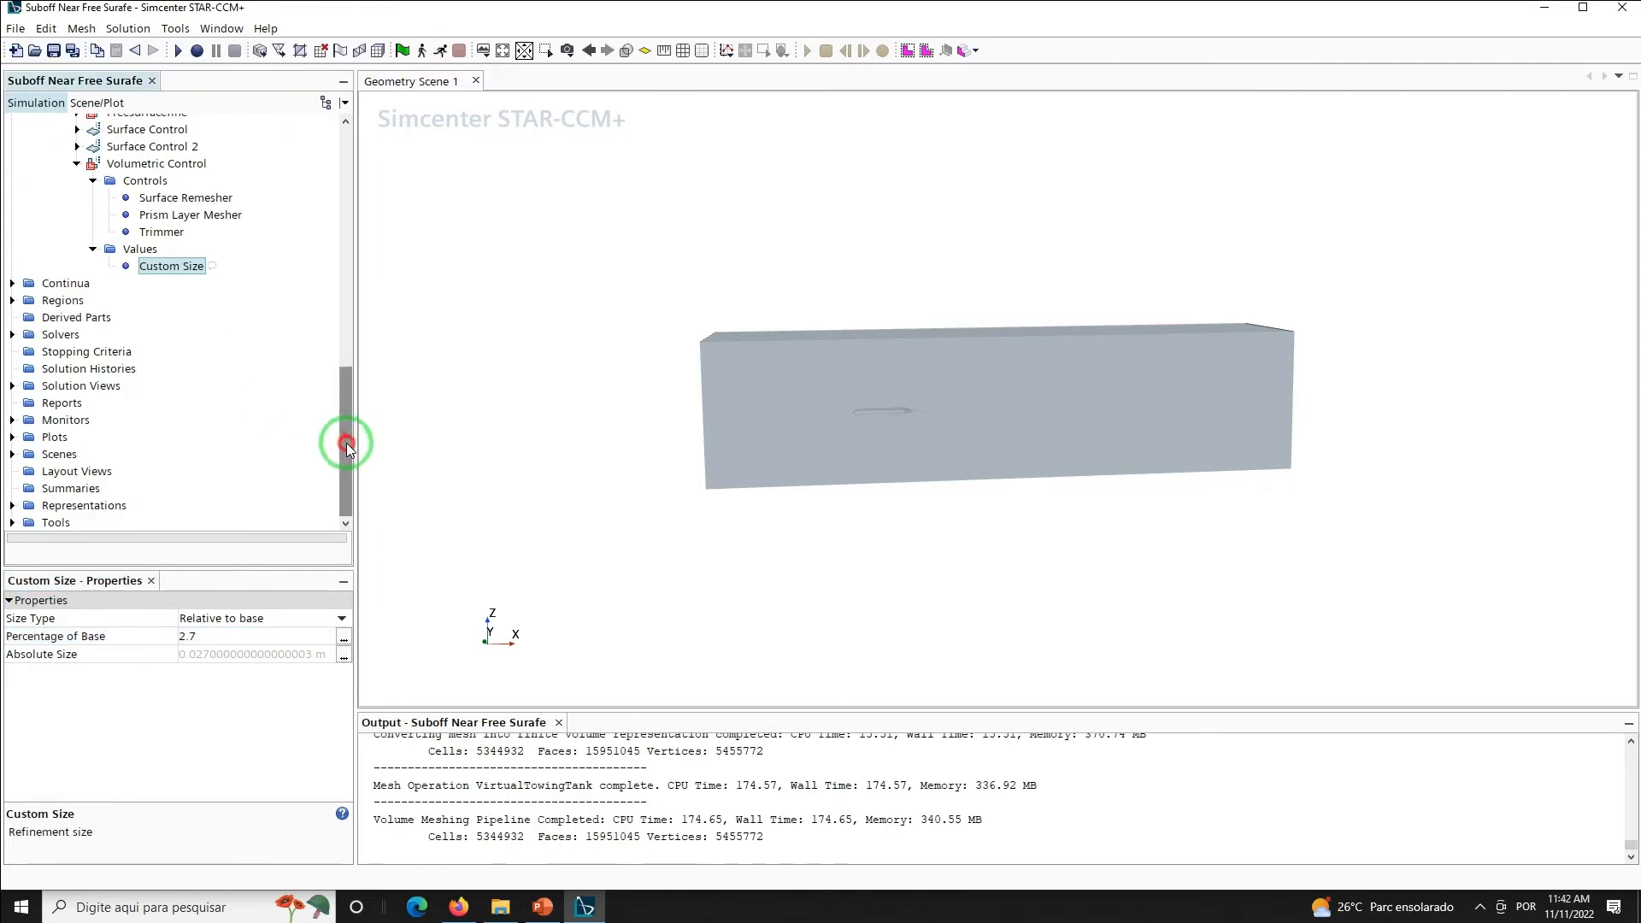
double_click(29, 454)
right_click(50, 456)
mouse_move(186, 460)
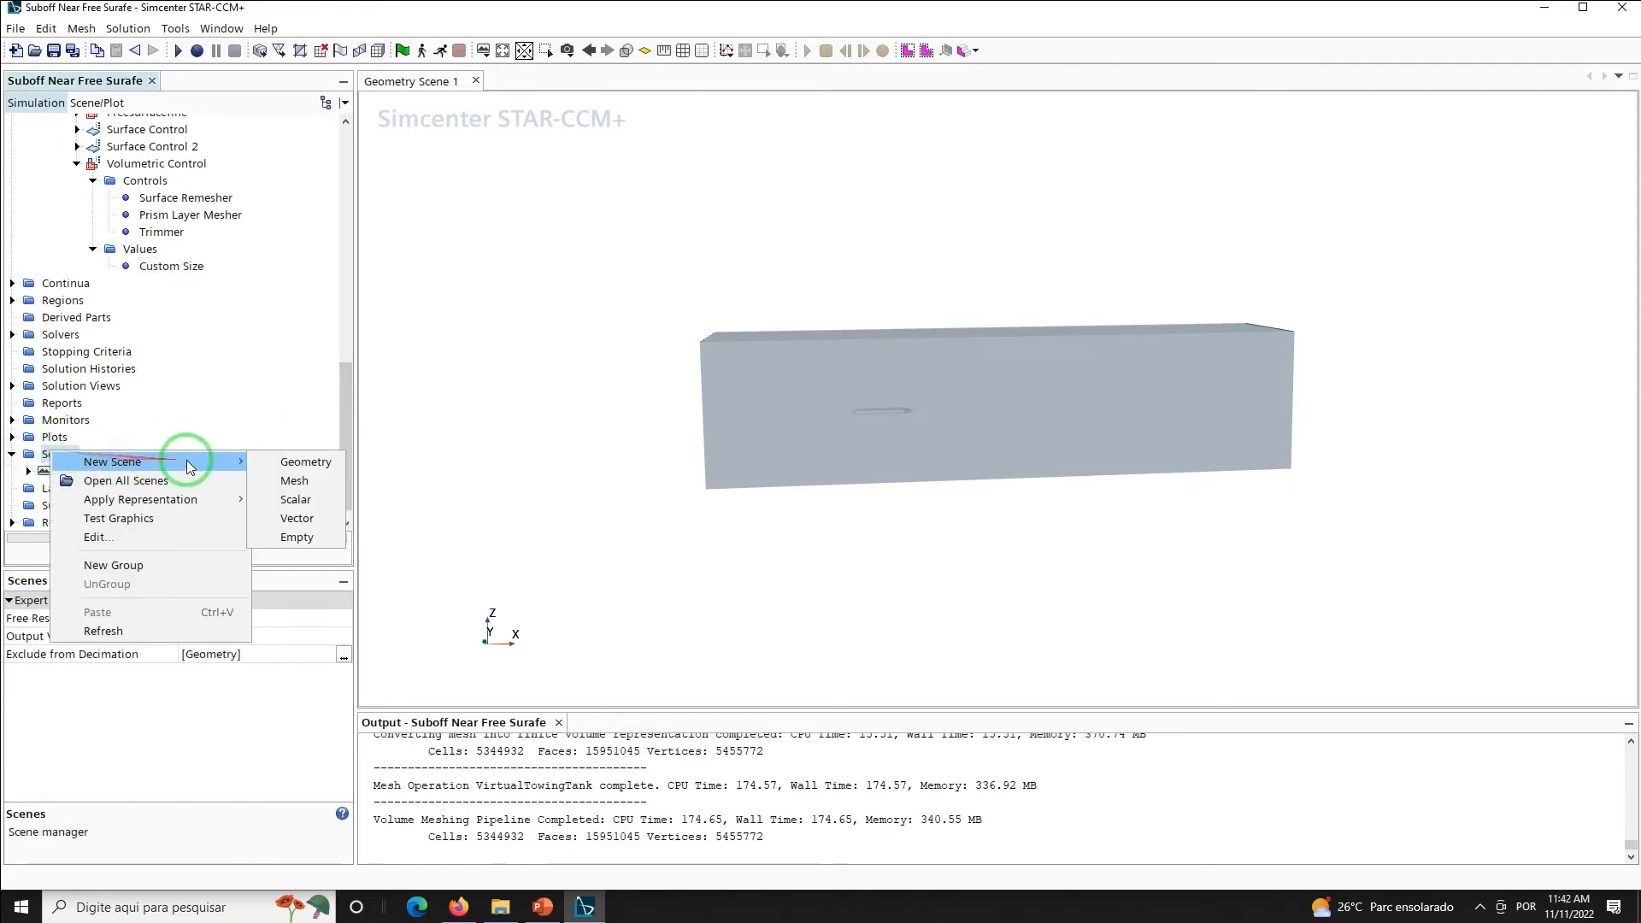
left_click(283, 476)
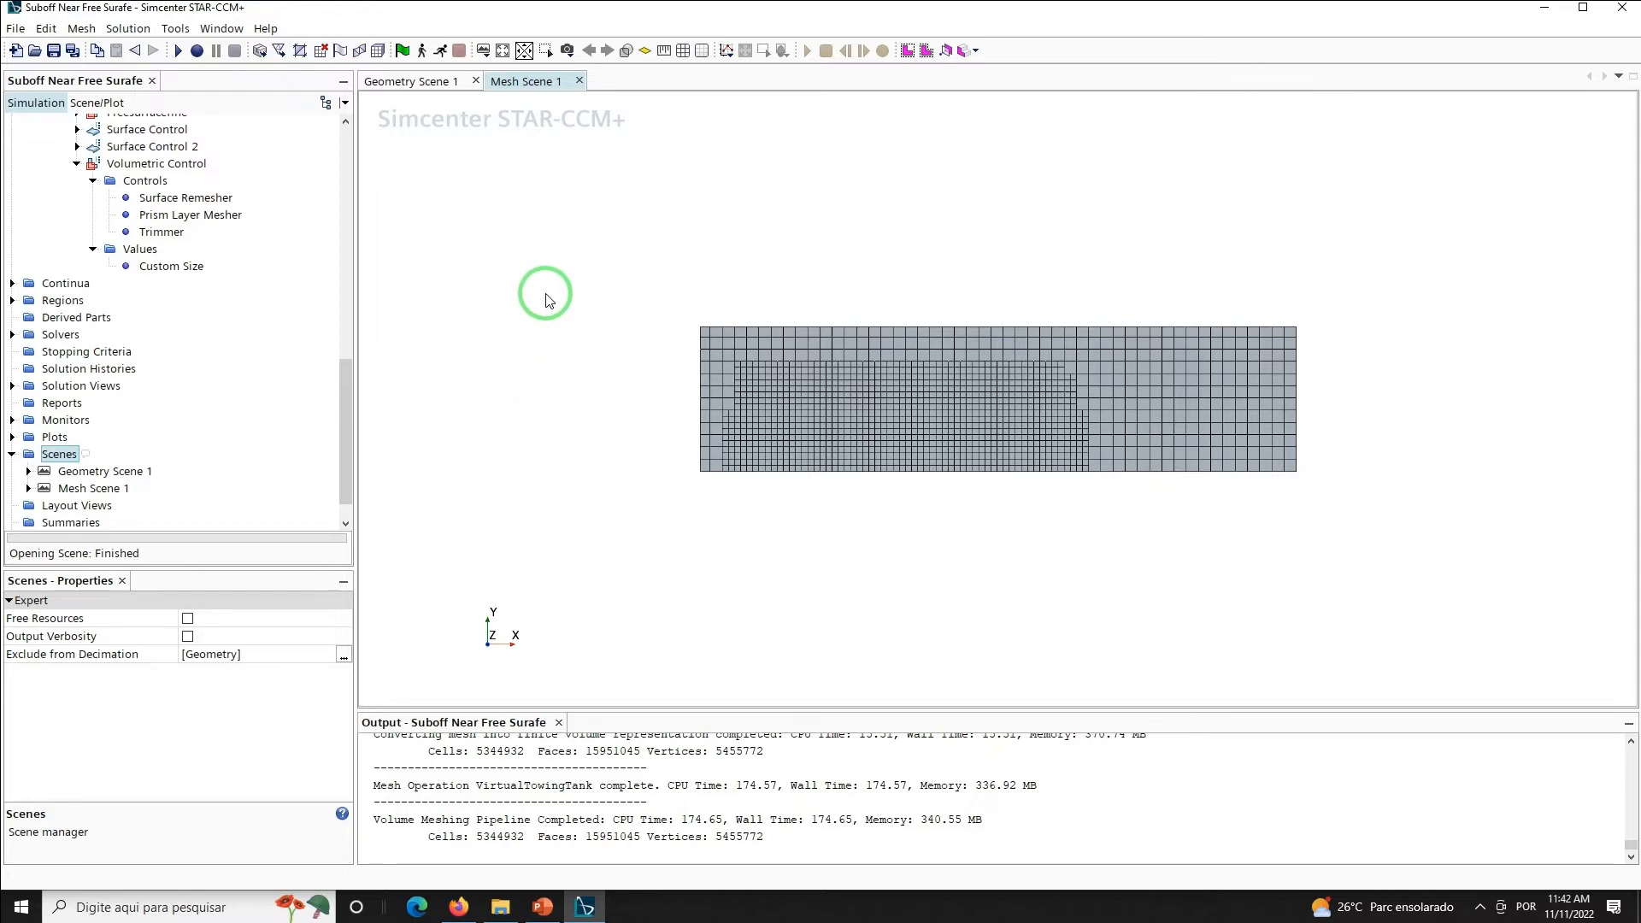
Orient the mesh scene to the -Y view with +Z up to examine the tank's symmetry-side mesh
left_click(525, 51)
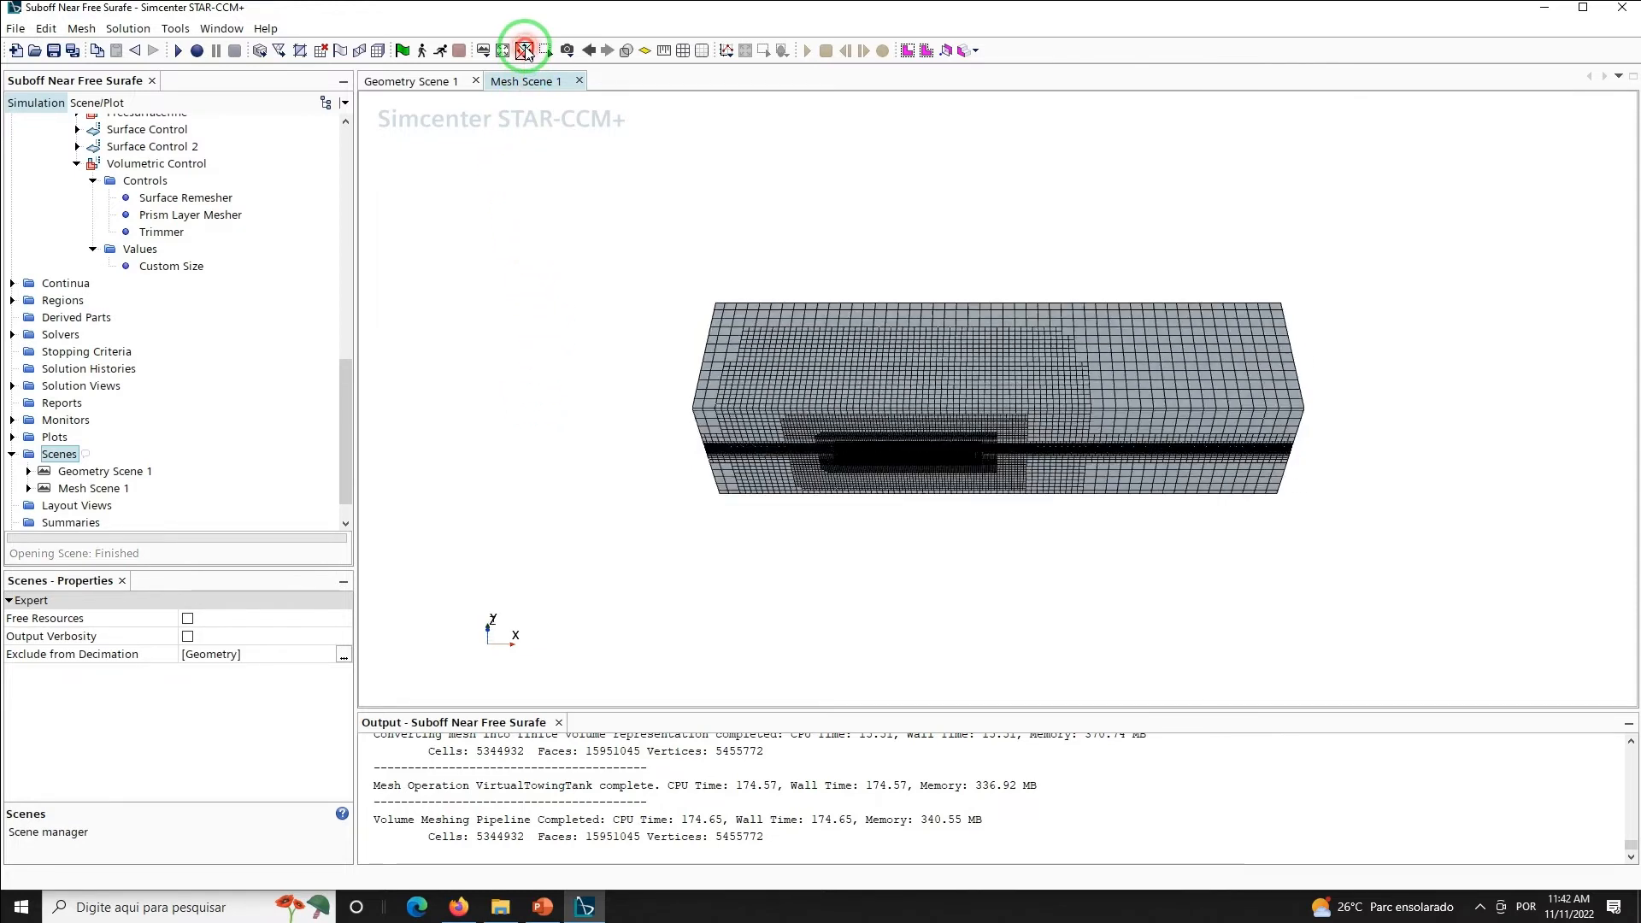
left_click(525, 51)
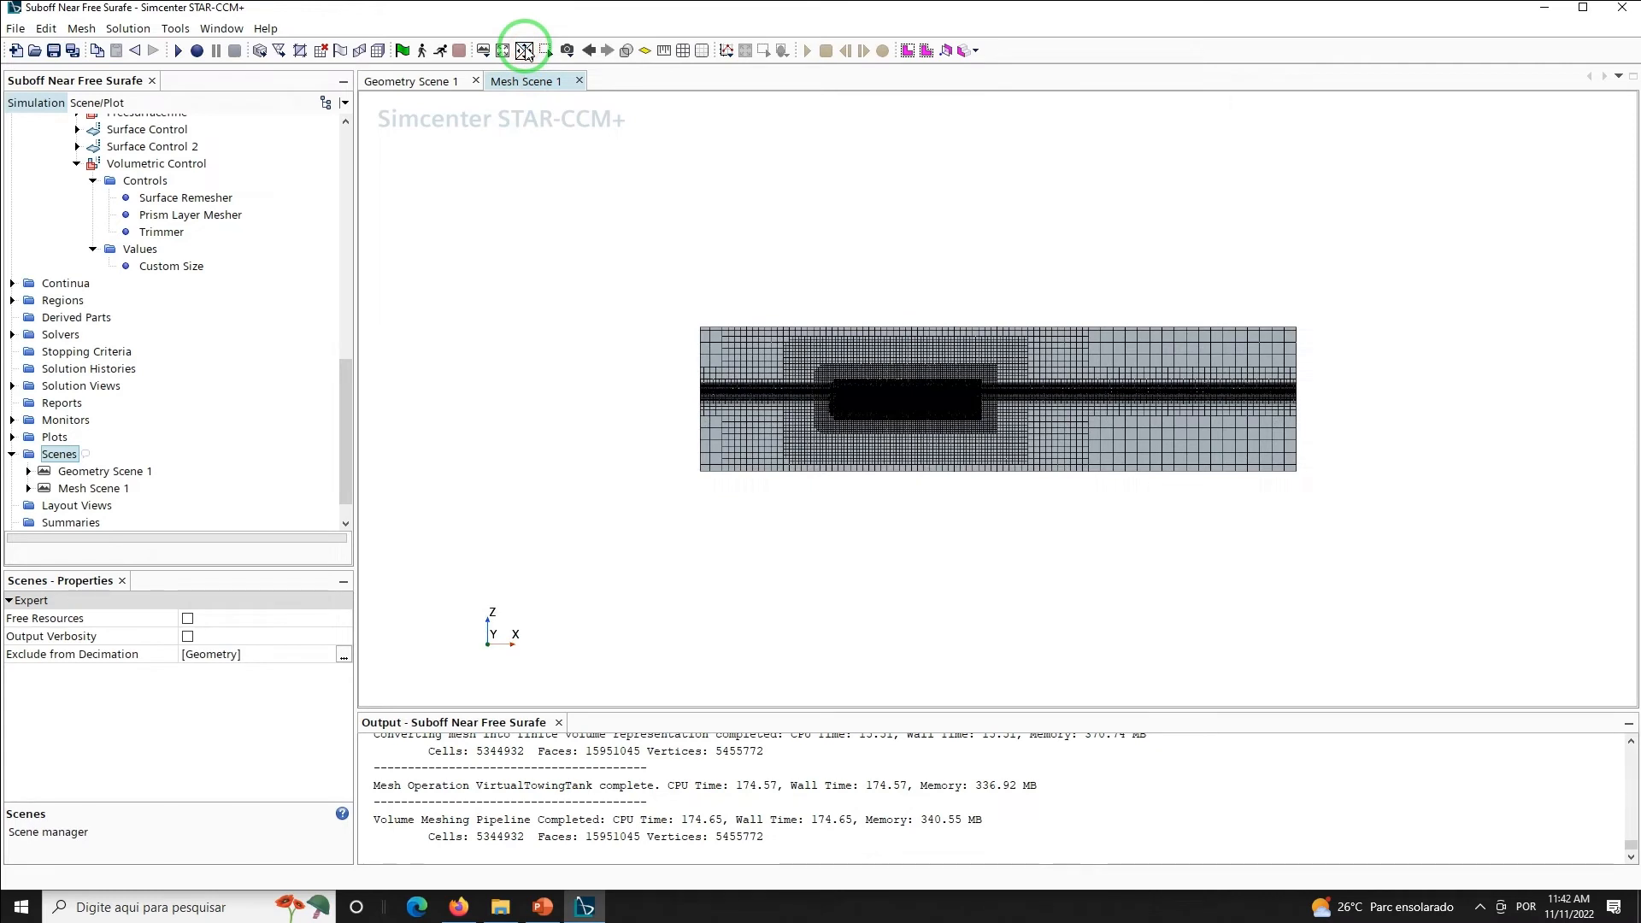
left_click(550, 51)
mouse_move(644, 161)
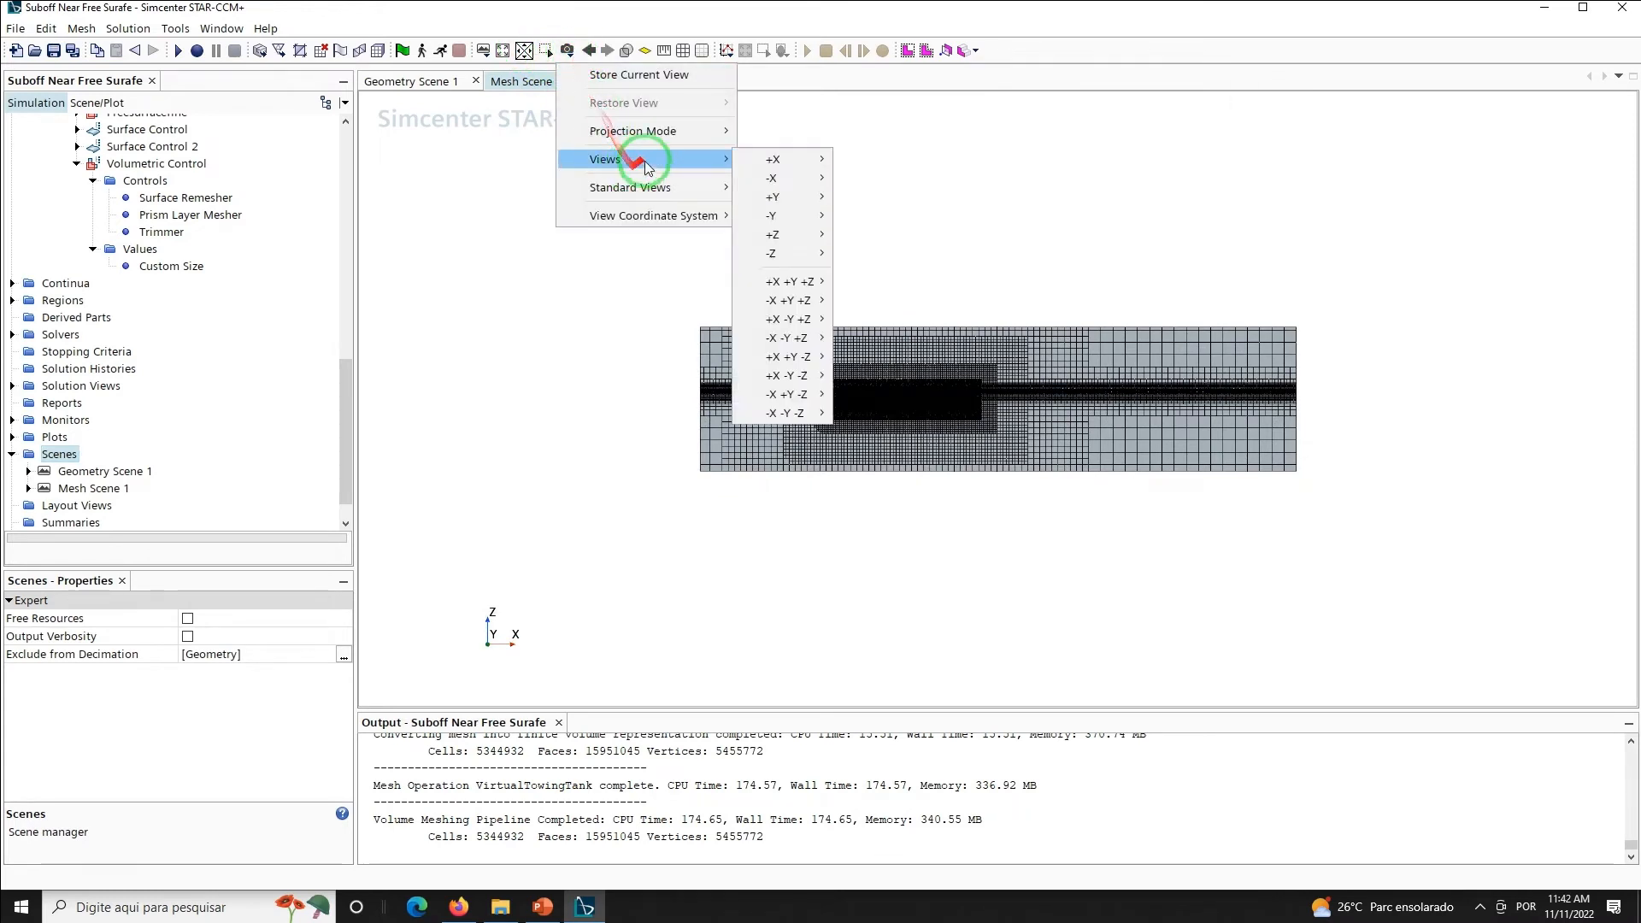
mouse_move(786, 217)
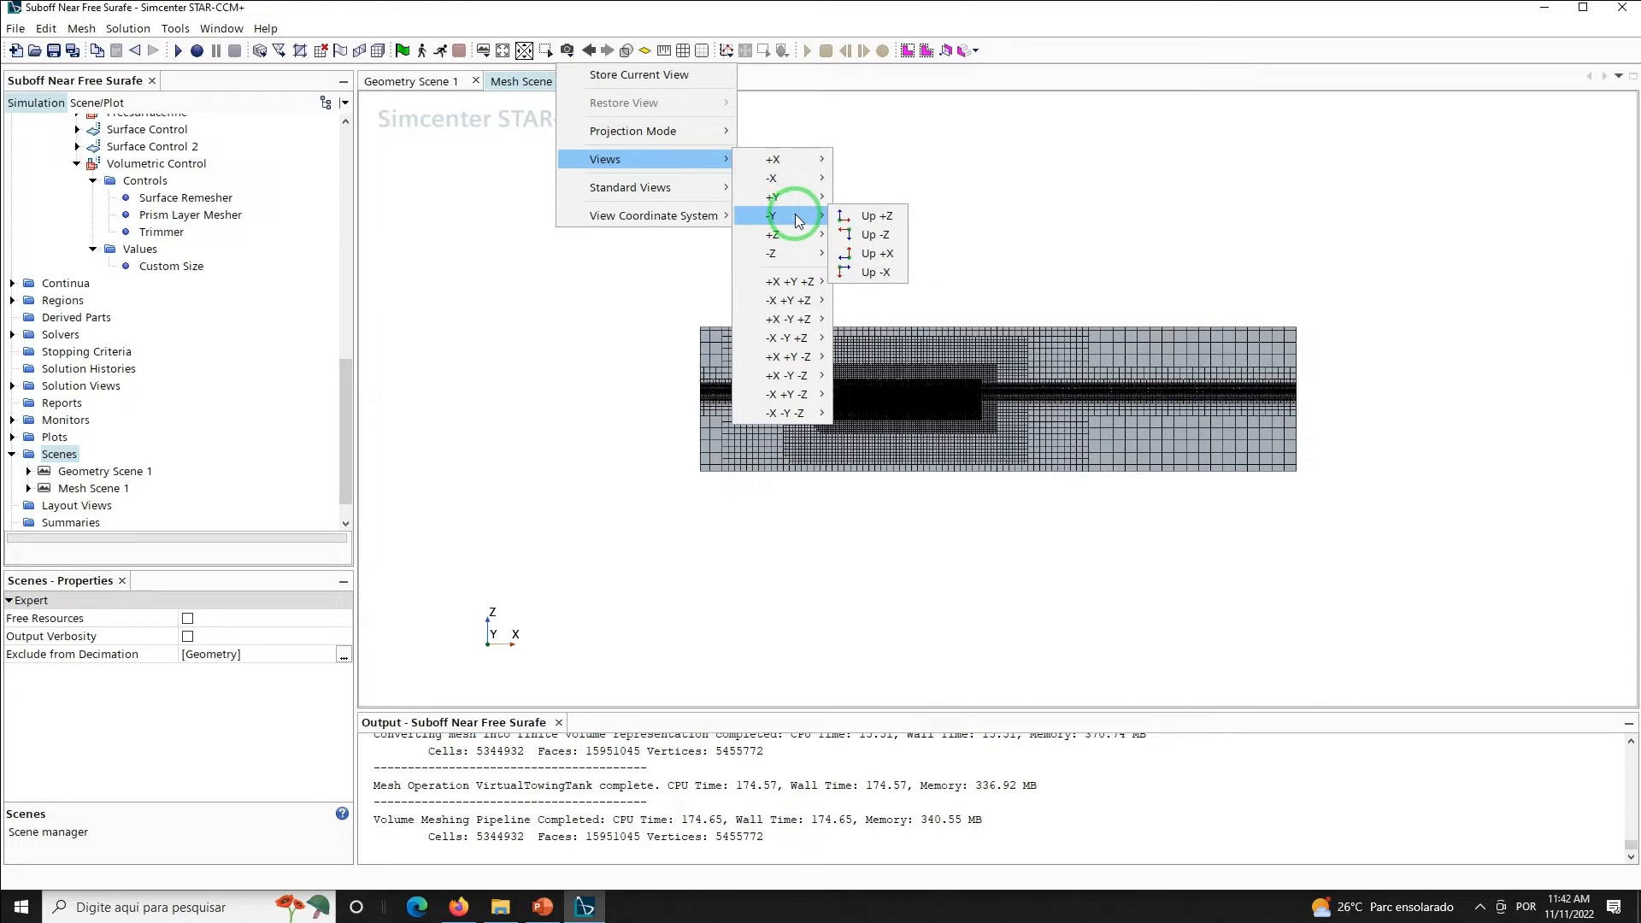
left_click(872, 215)
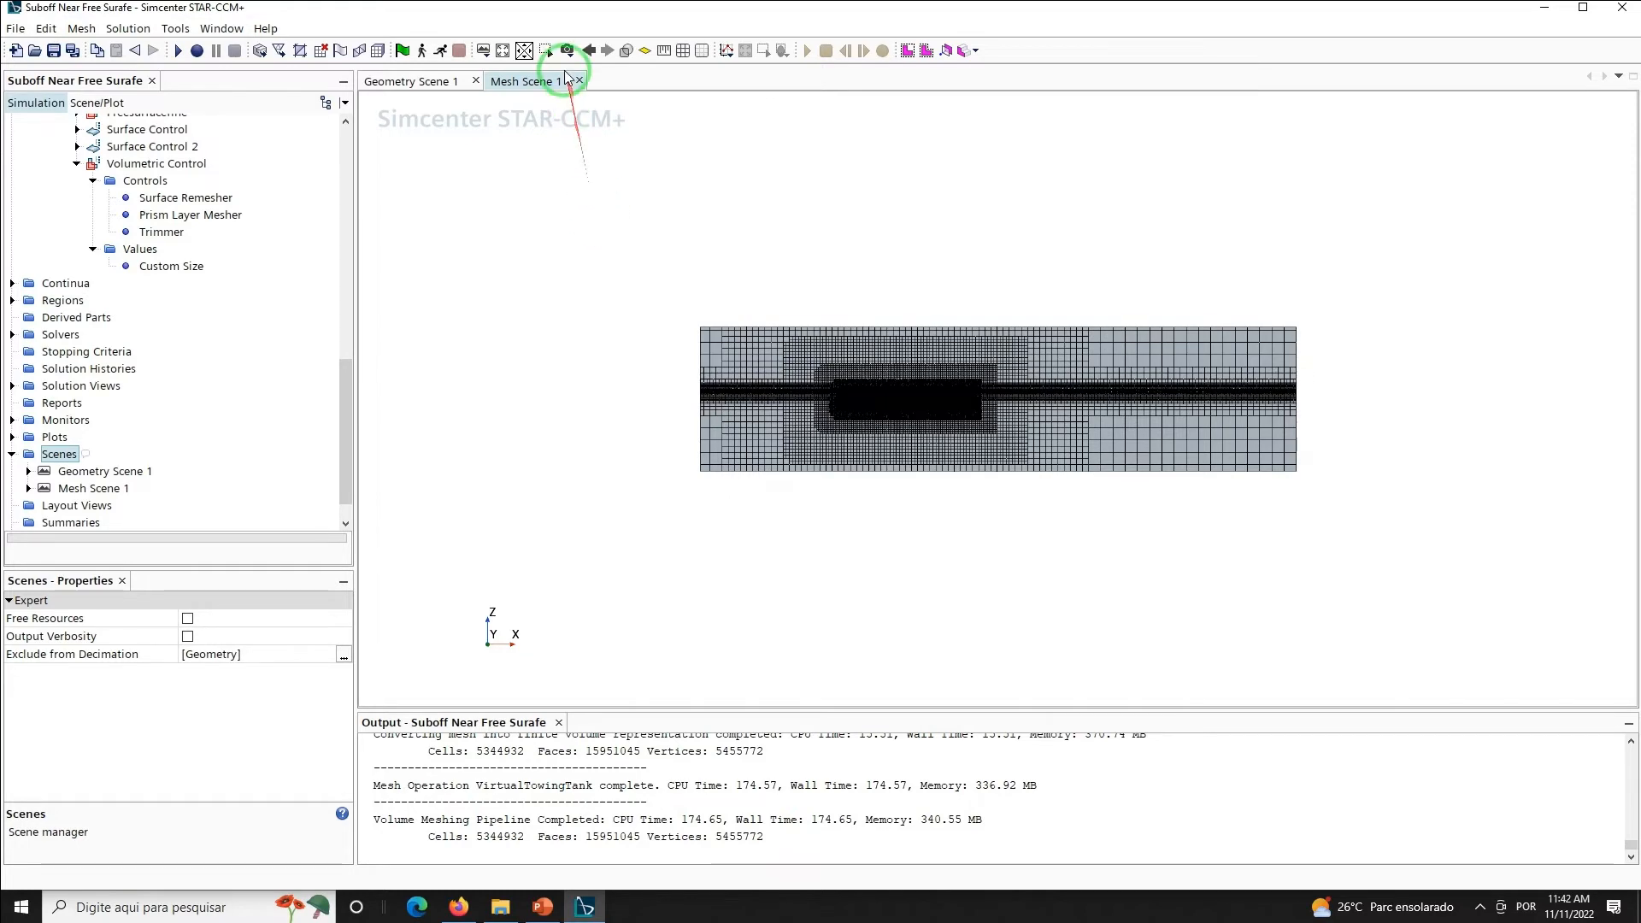
Zoom in closely on the refined mesh around the Suboff hull to examine it, and save the simulation
left_click(545, 50)
left_click(819, 360)
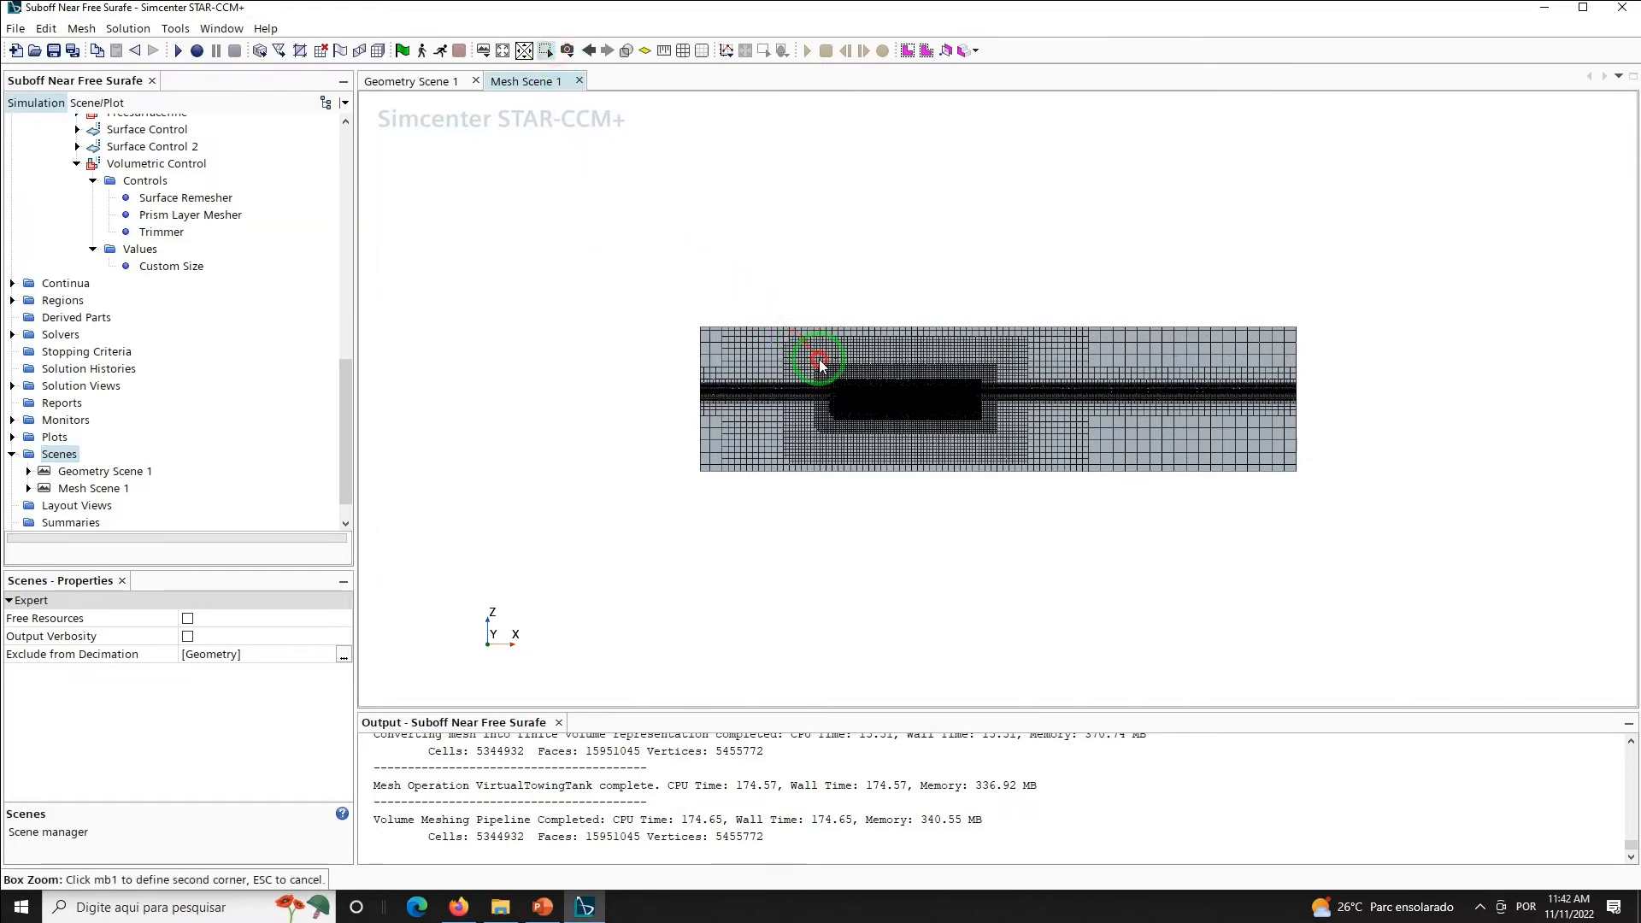
left_click(1002, 453)
middle_click_drag(752, 433, 1053, 455)
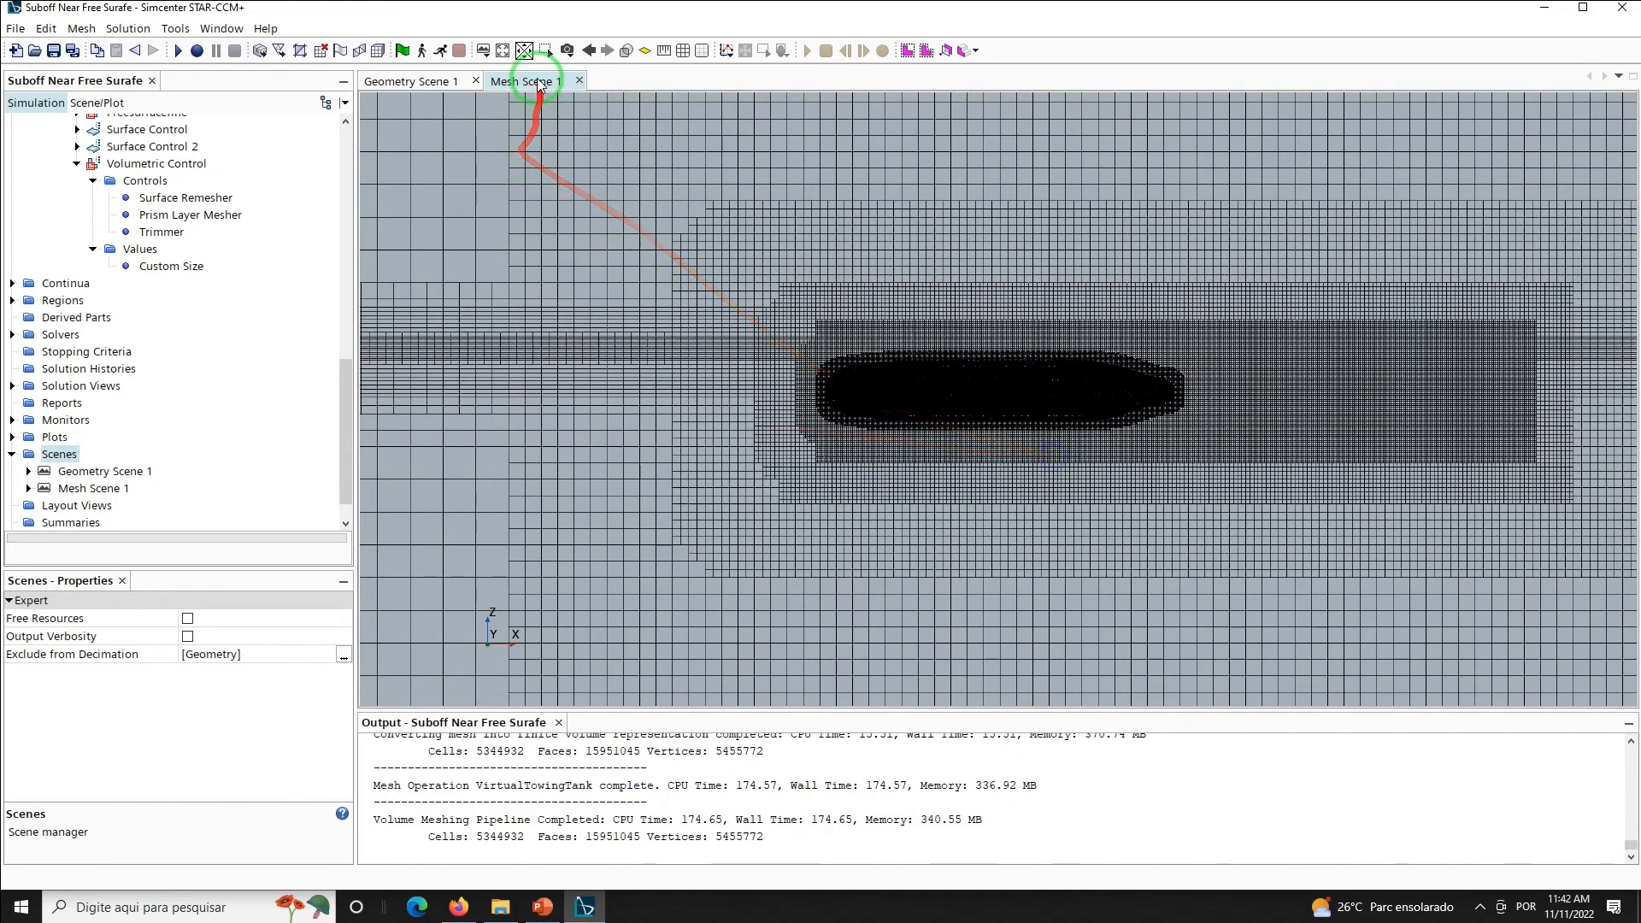
left_click(546, 51)
left_click(728, 222)
left_click(1183, 523)
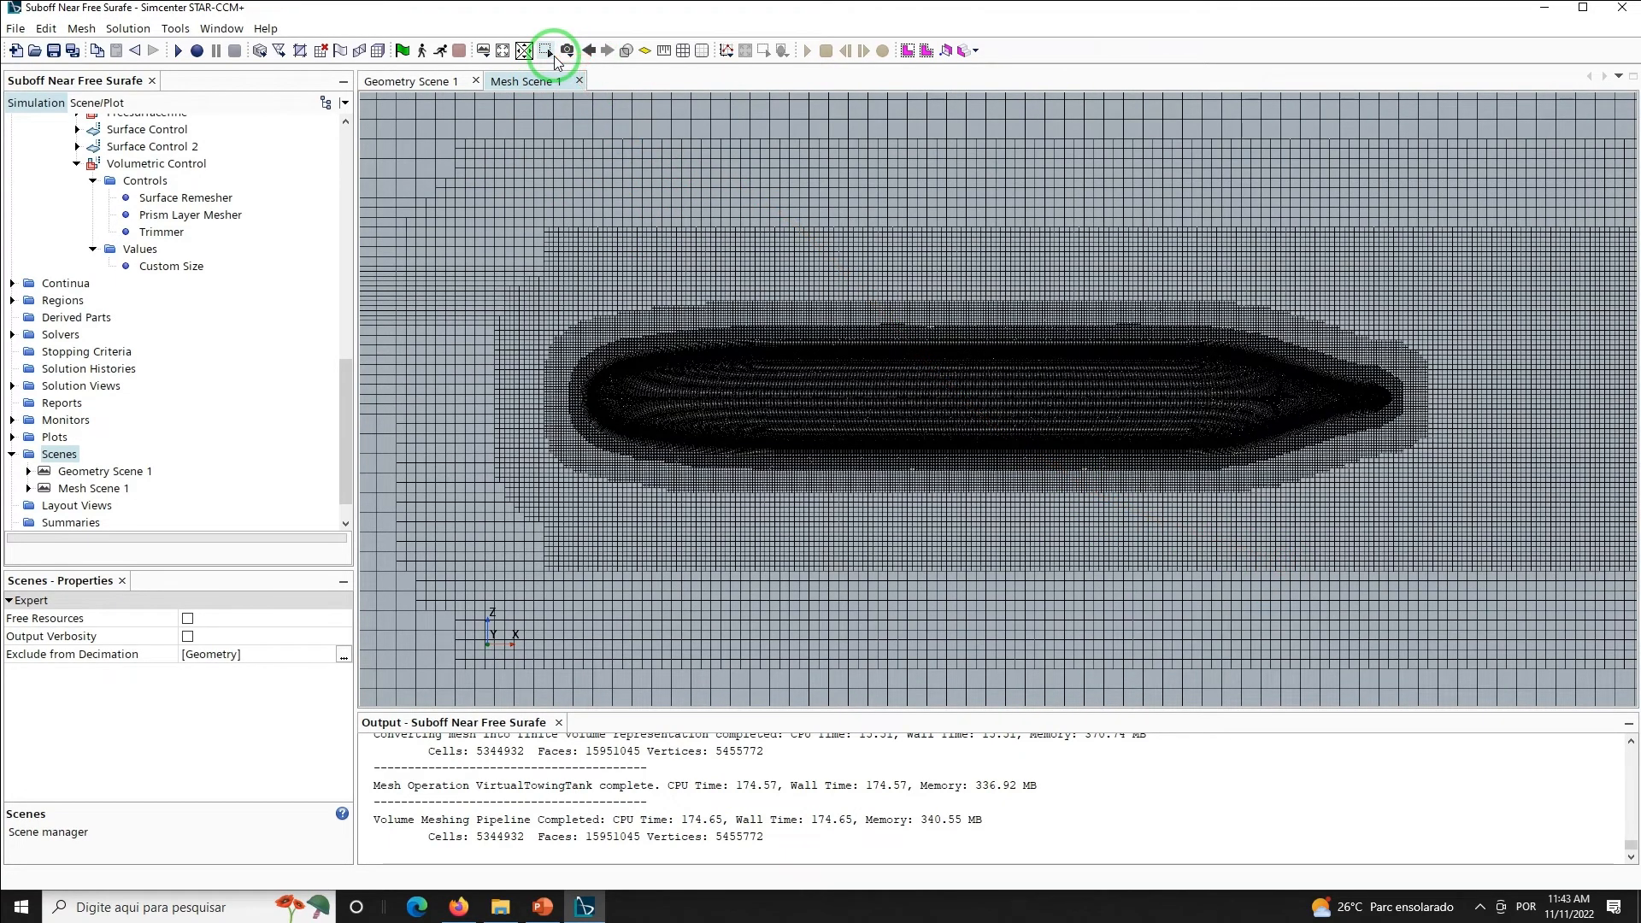
left_click(53, 50)
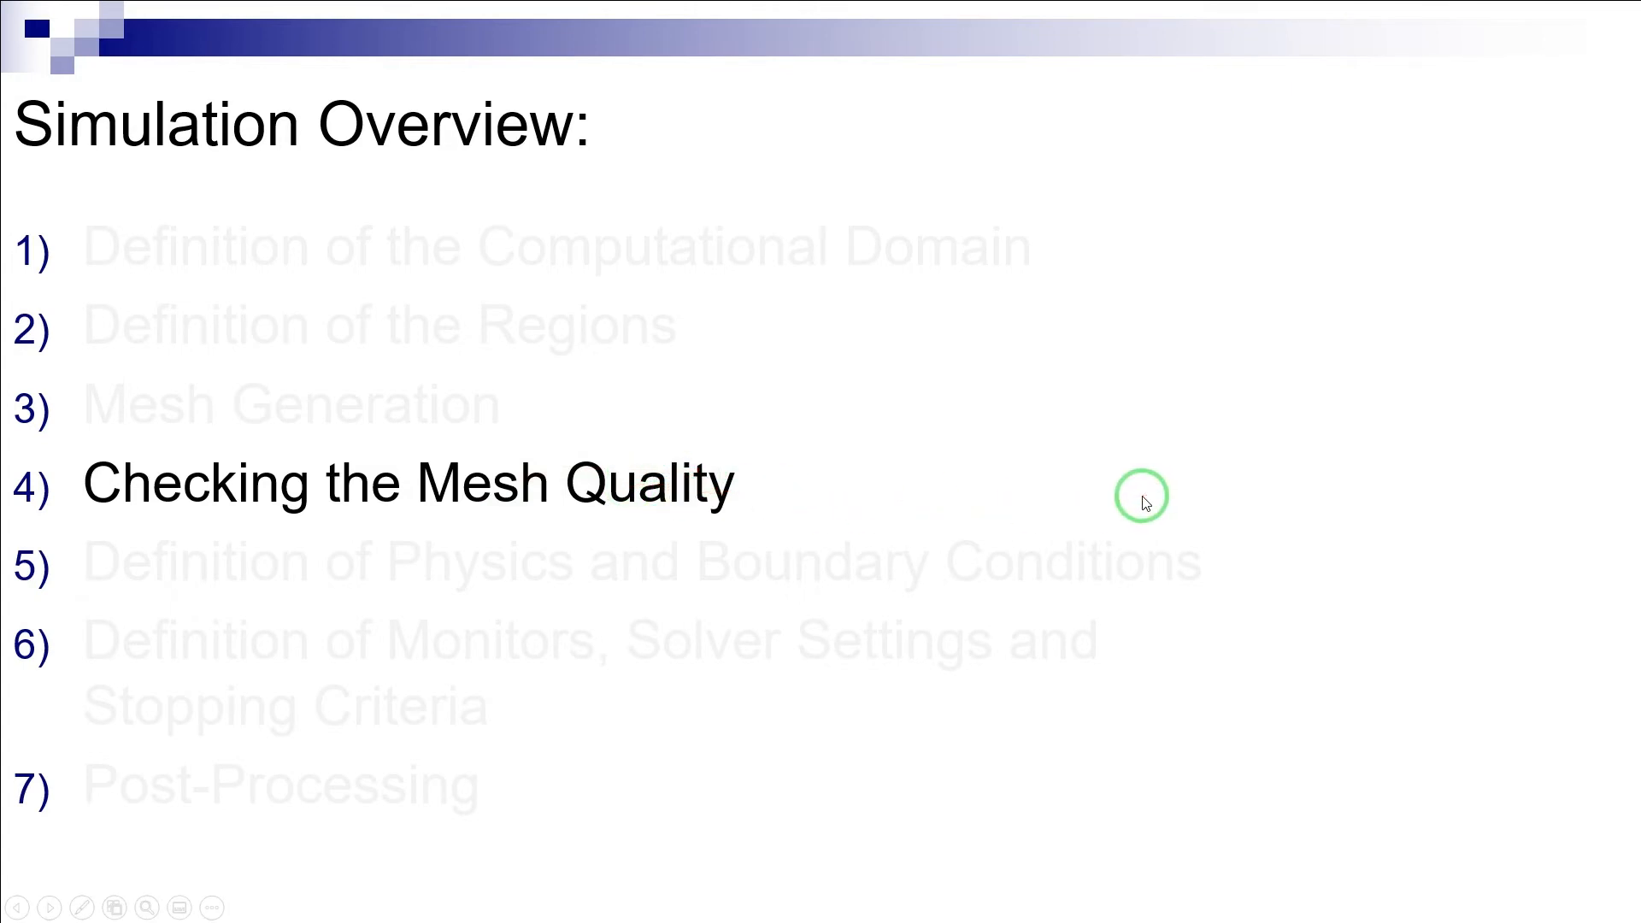
left_click(1142, 497)
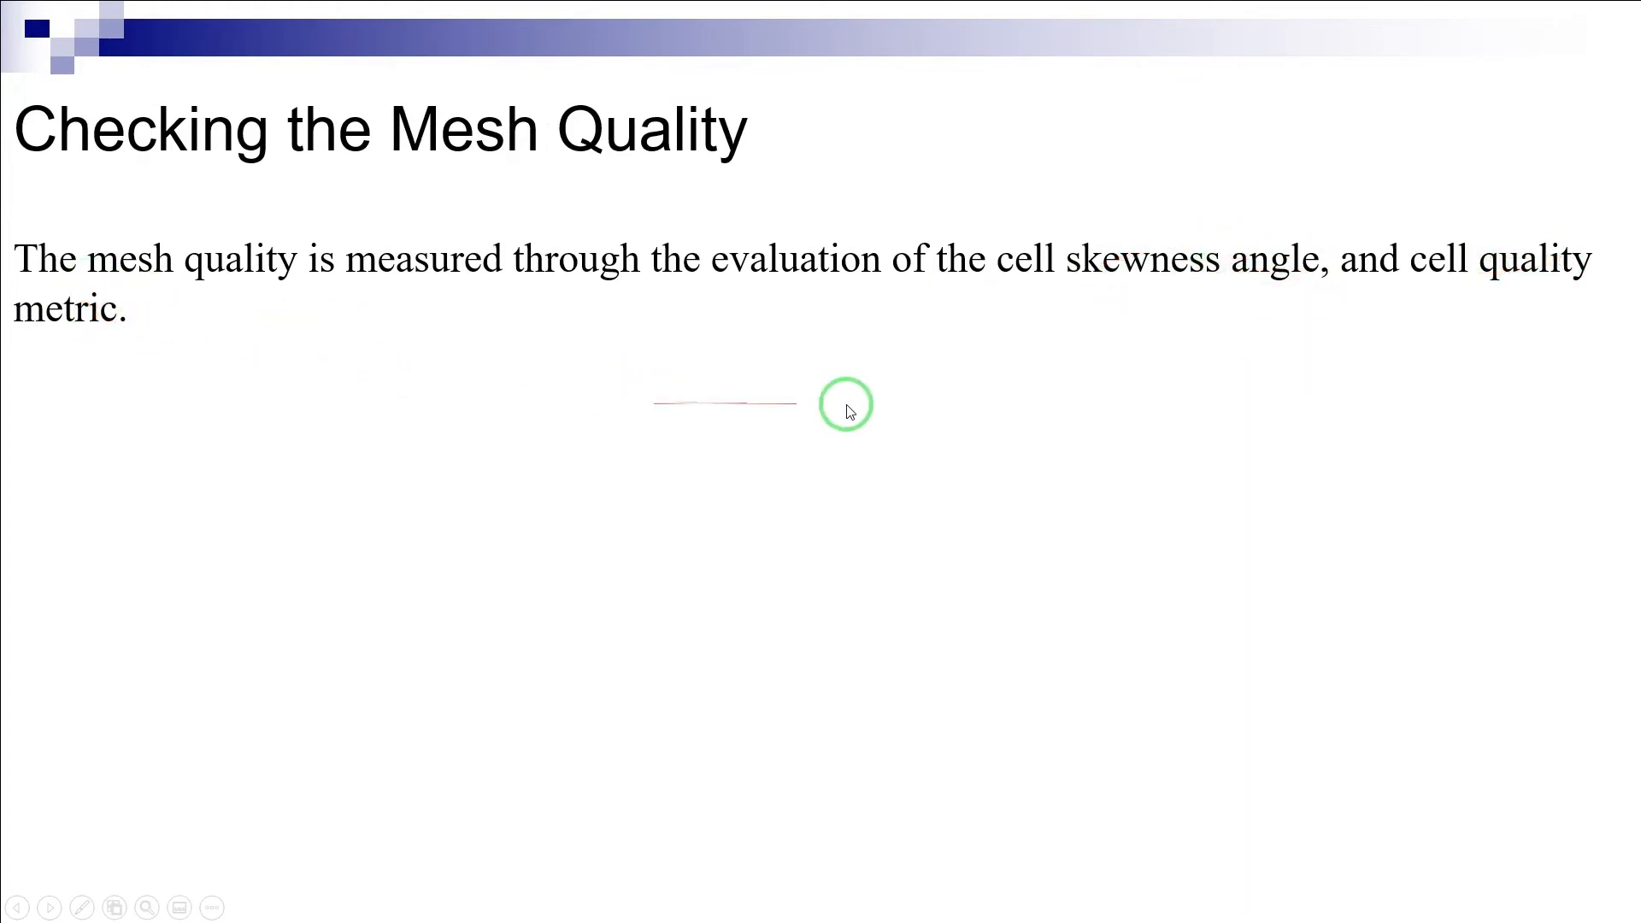
left_click(1025, 502)
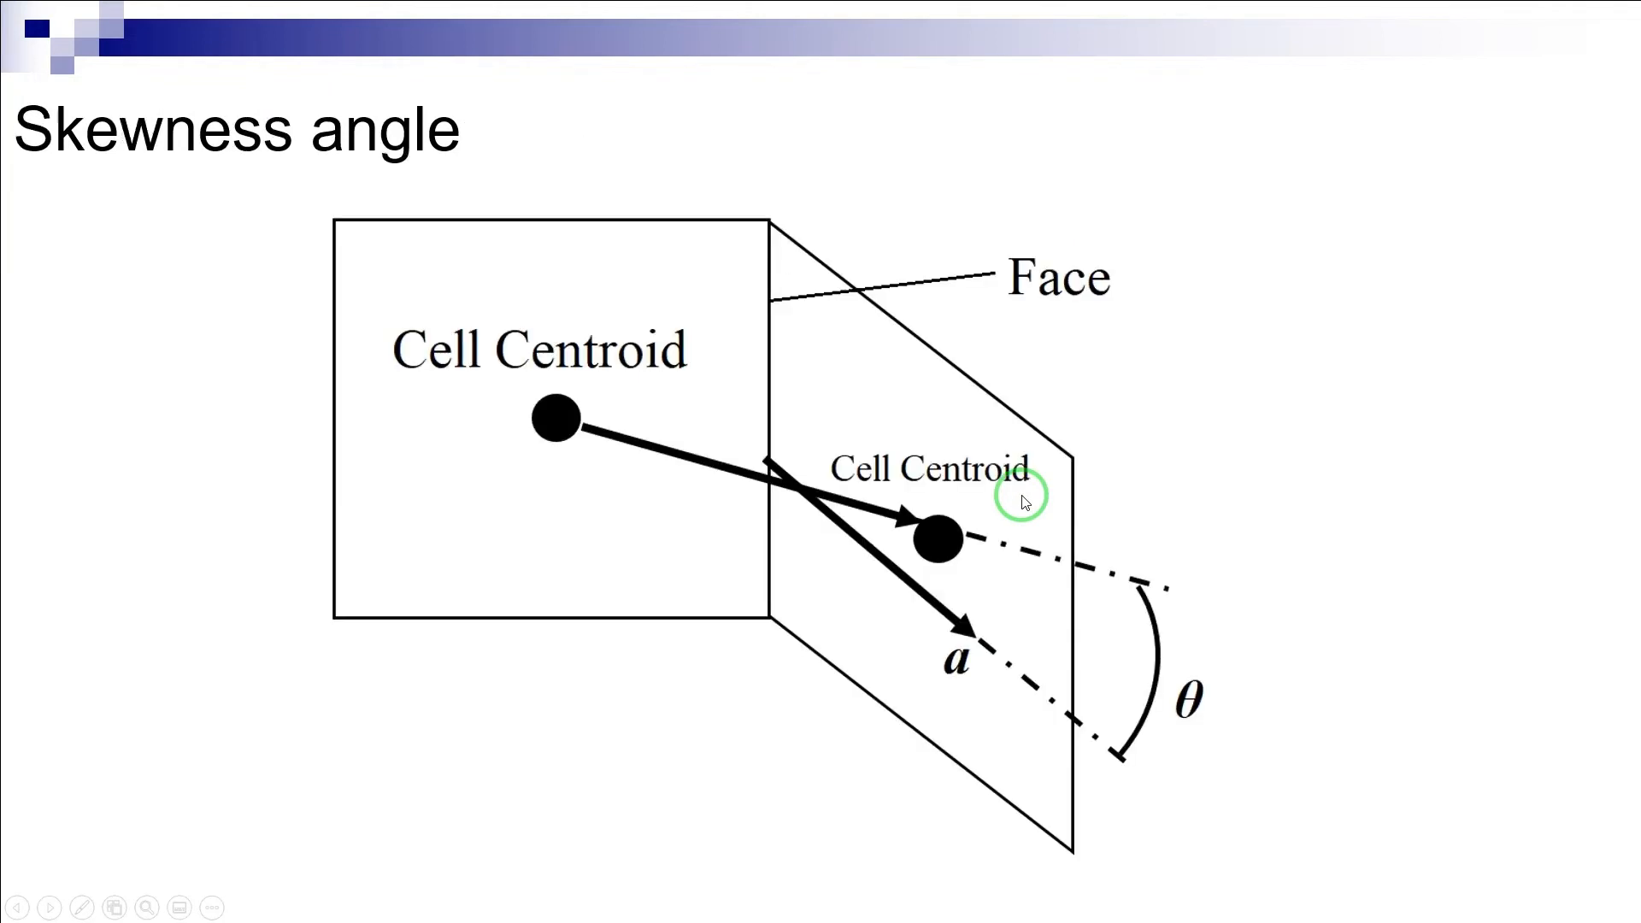
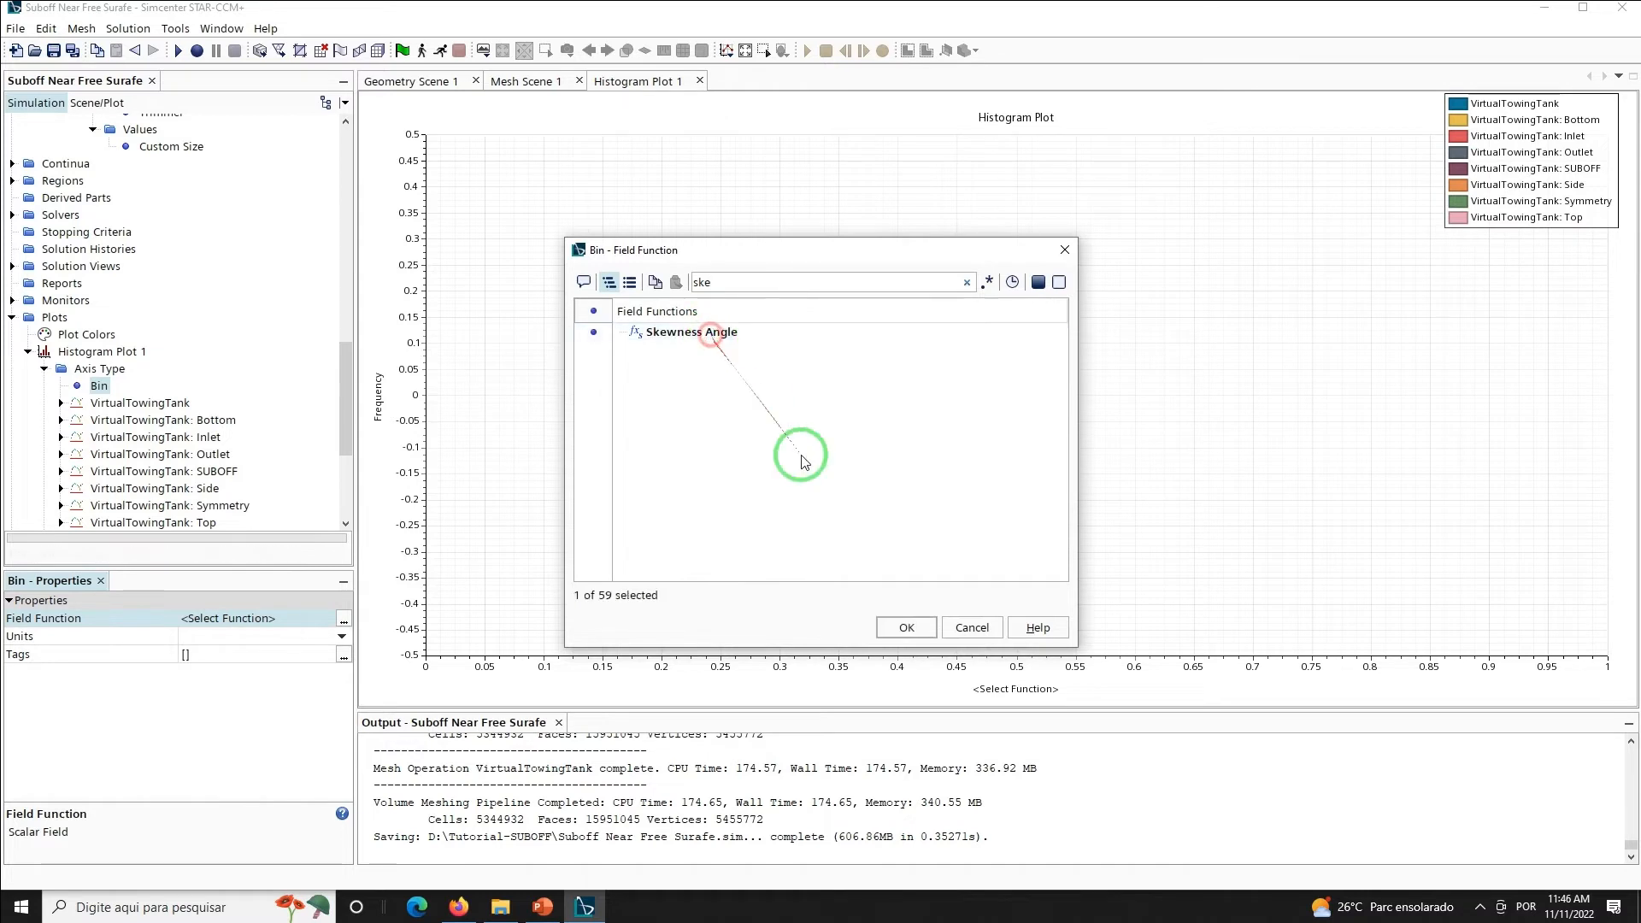
Apply Skewness Angle as the bin field function of Histogram Plot 1
left_click(904, 627)
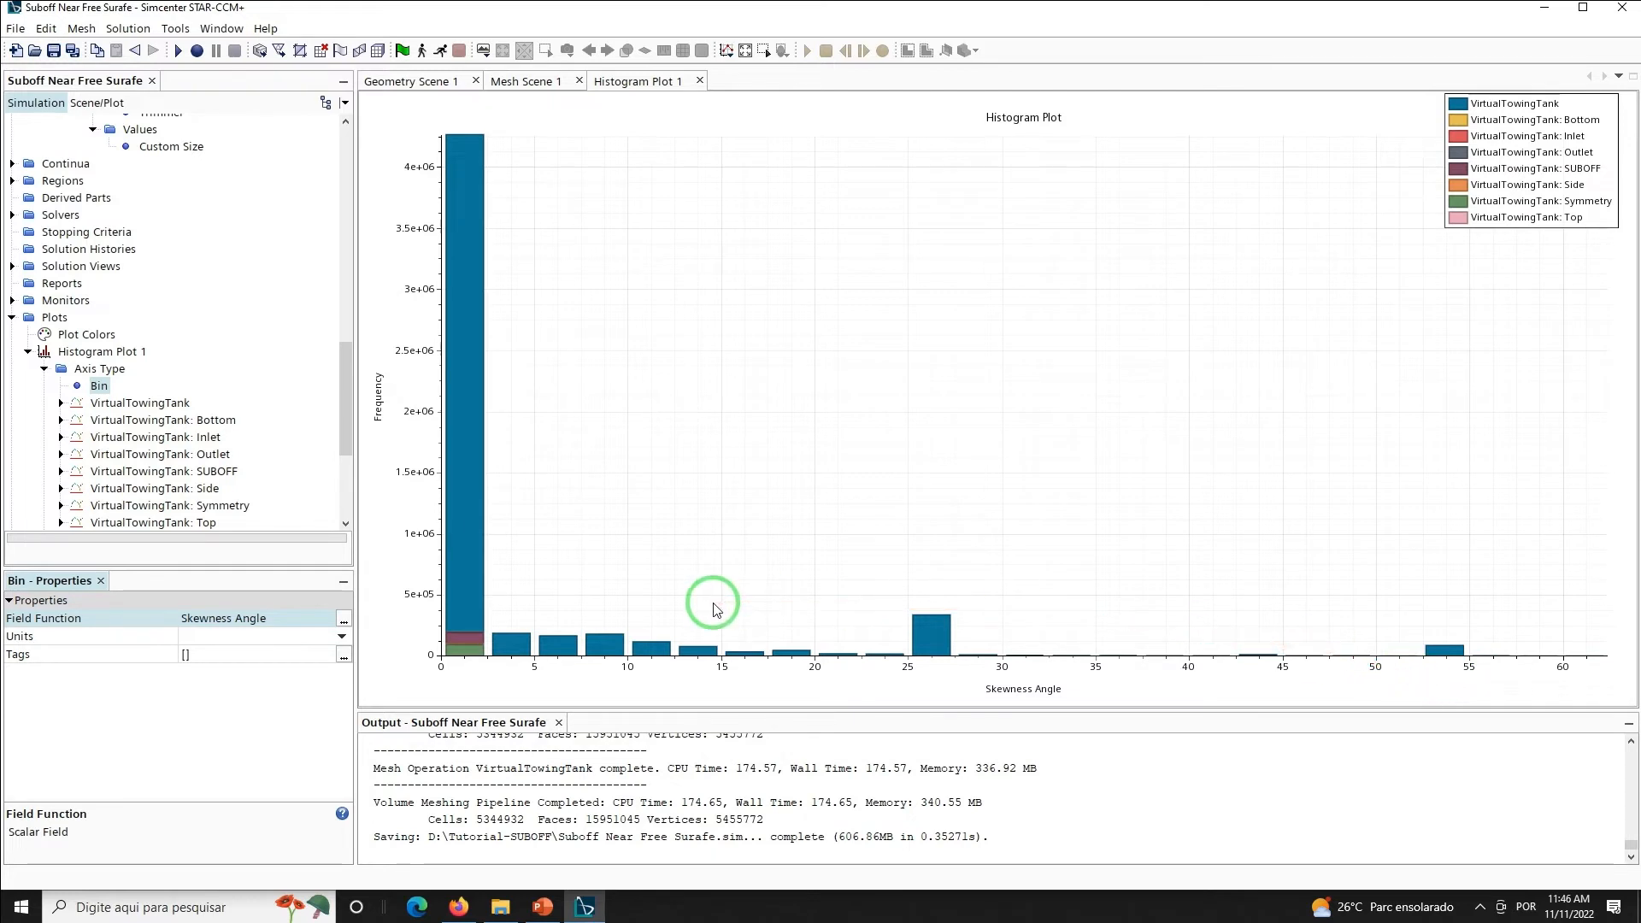
Create a second histogram plot and assign all Regions as its parts
right_click(51, 318)
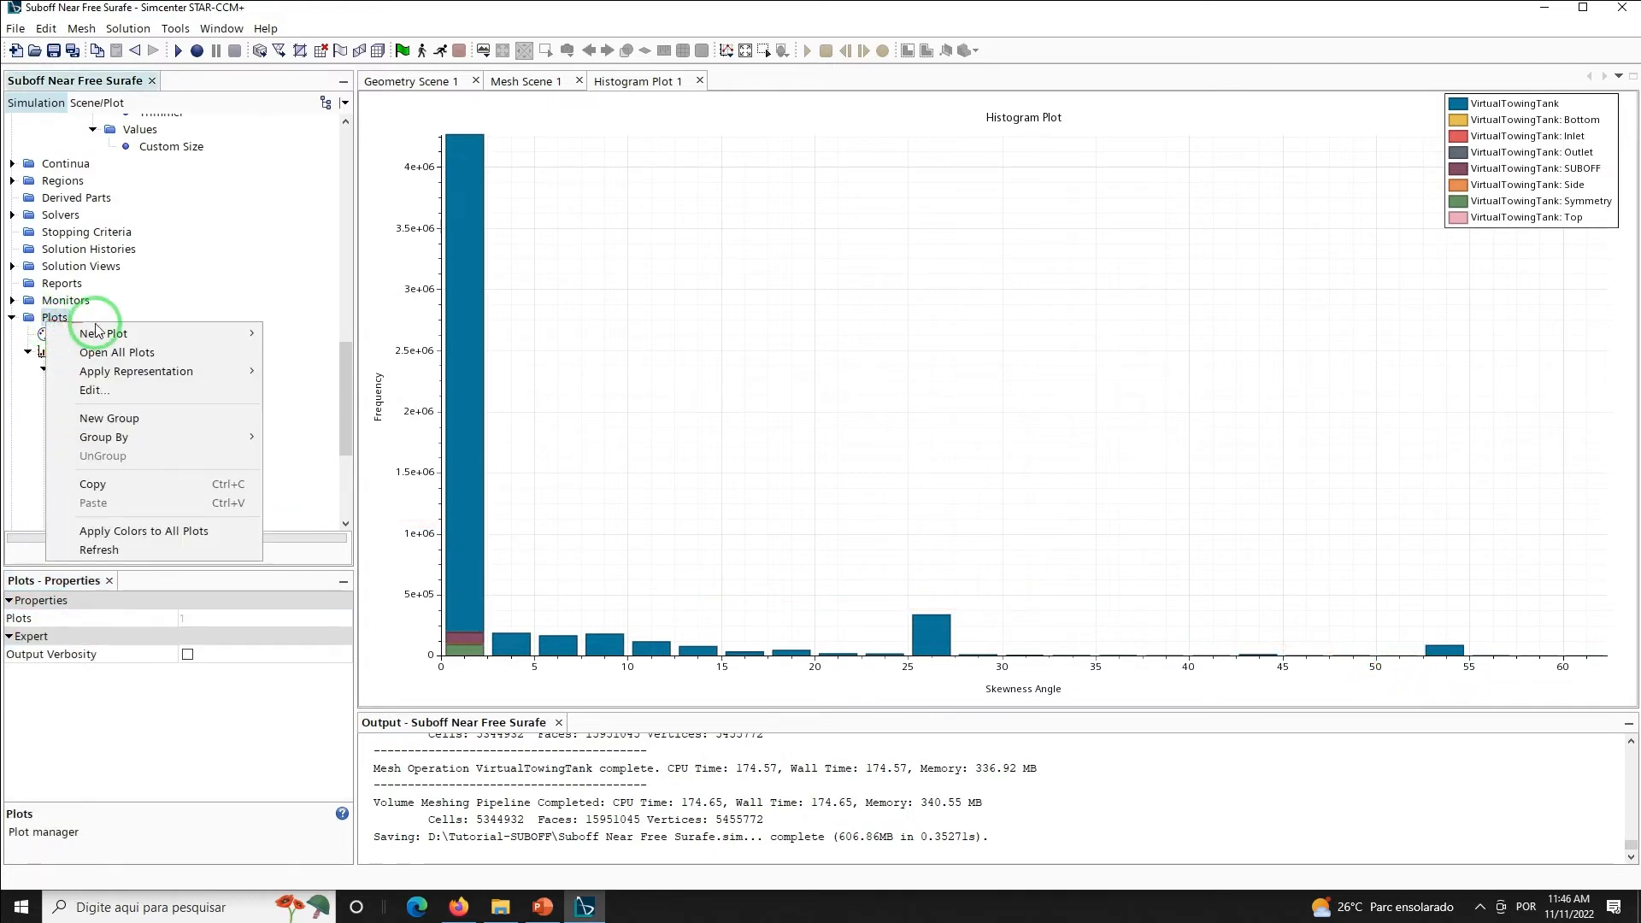
mouse_move(125, 335)
left_click(320, 334)
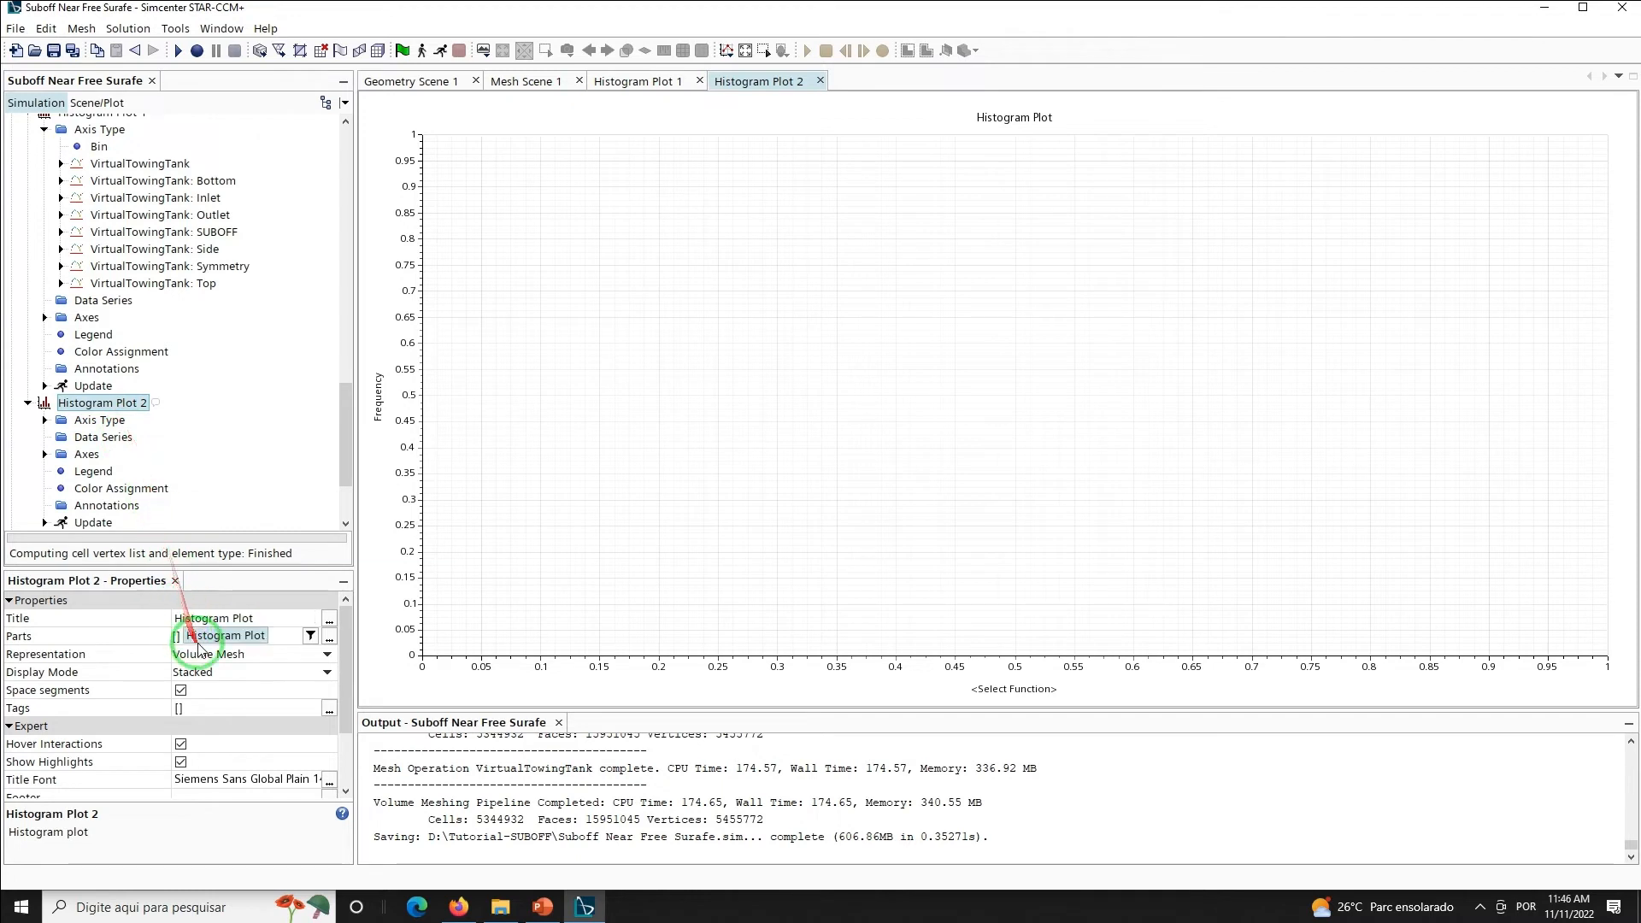
left_click(329, 637)
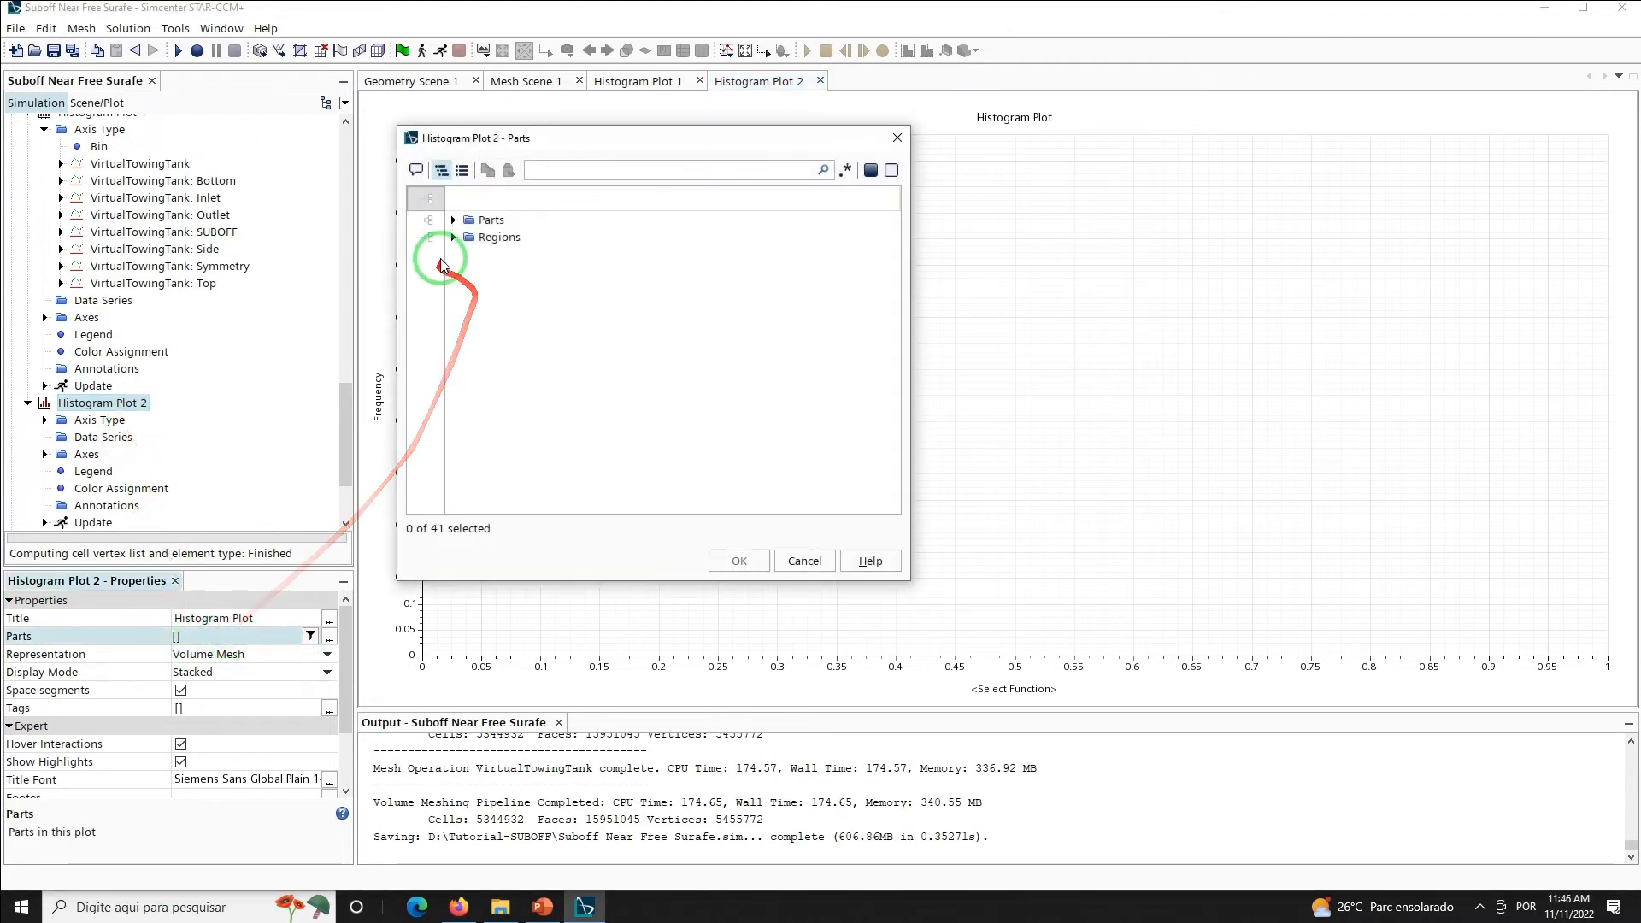
left_click(430, 237)
left_click(737, 560)
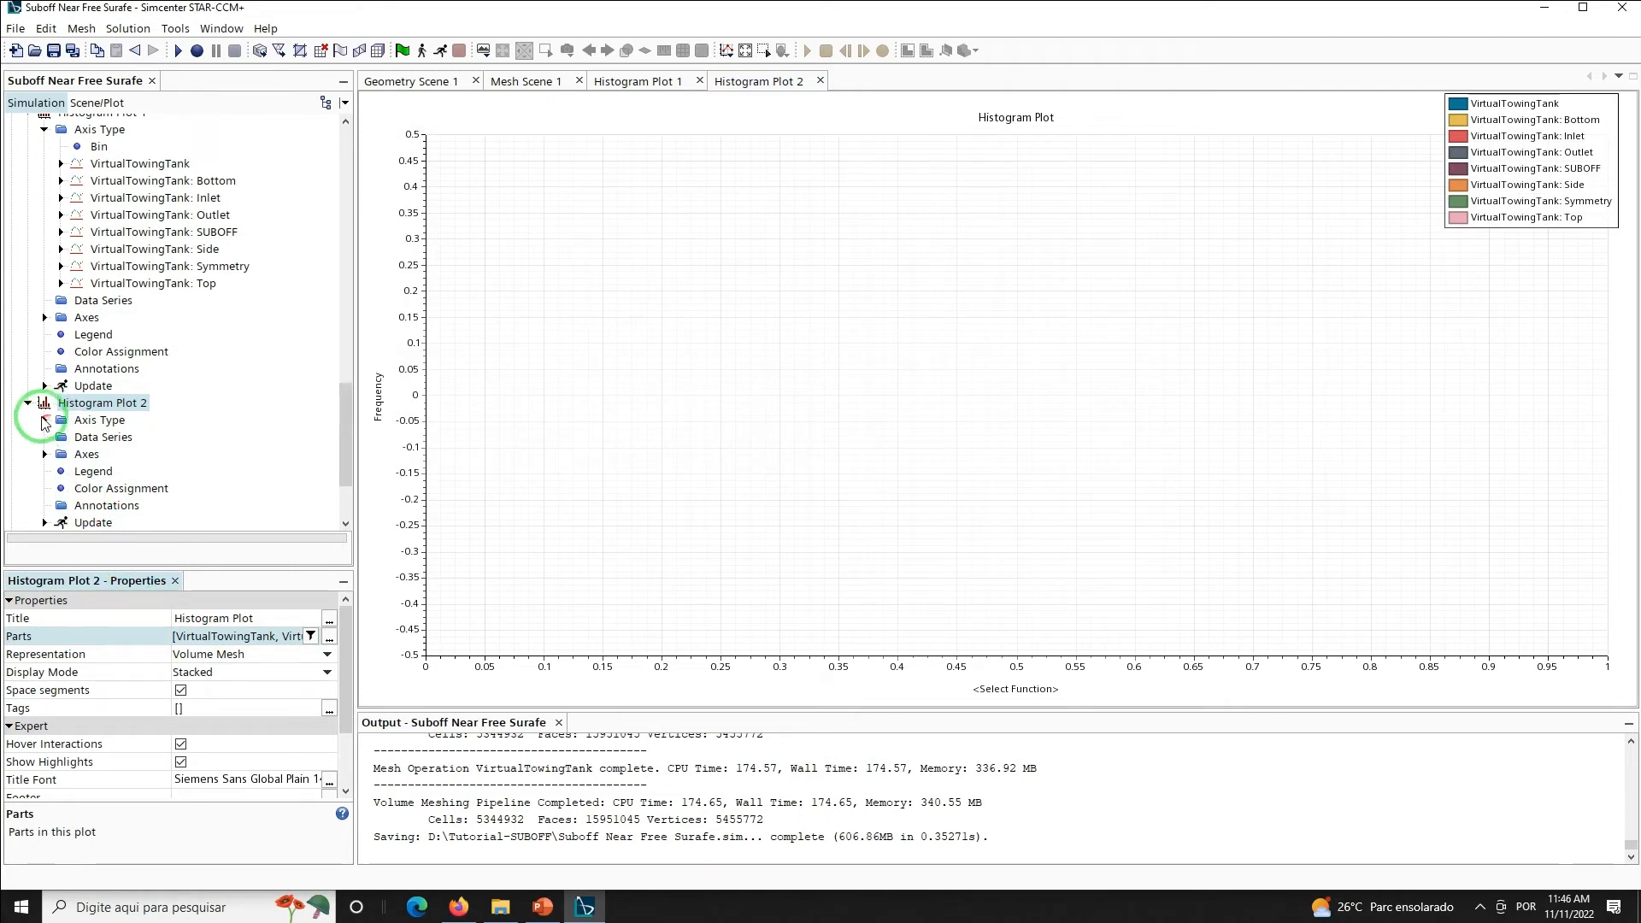
Set the bin field function of Histogram Plot 2 to Cell Quality
left_click(46, 422)
left_click(99, 386)
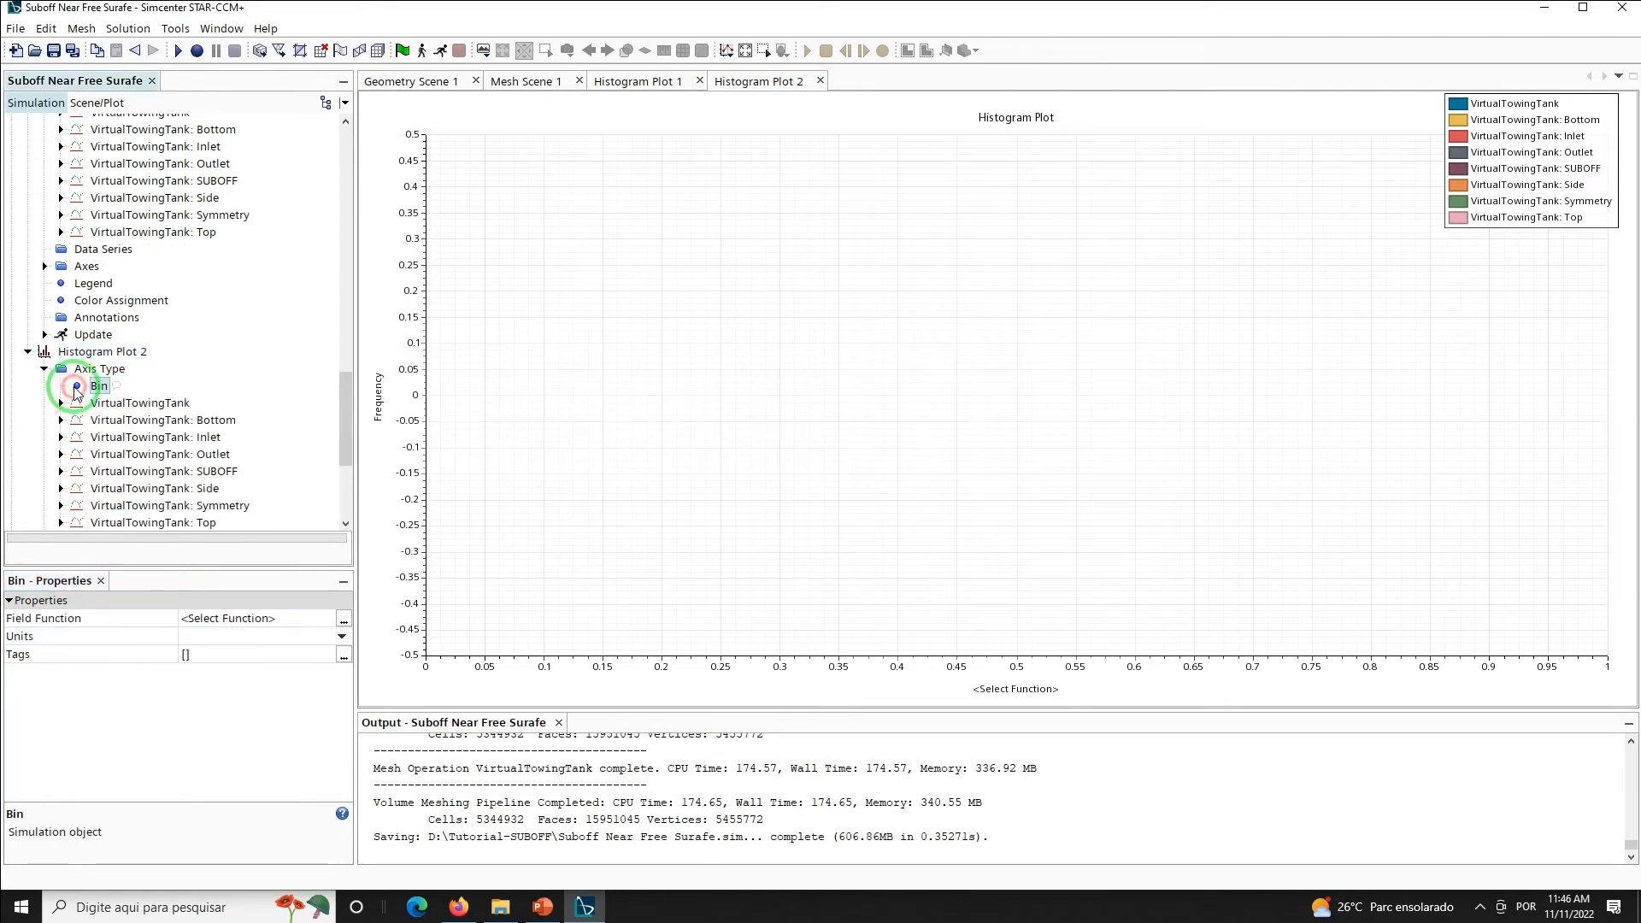
left_click(236, 628)
left_click(776, 271)
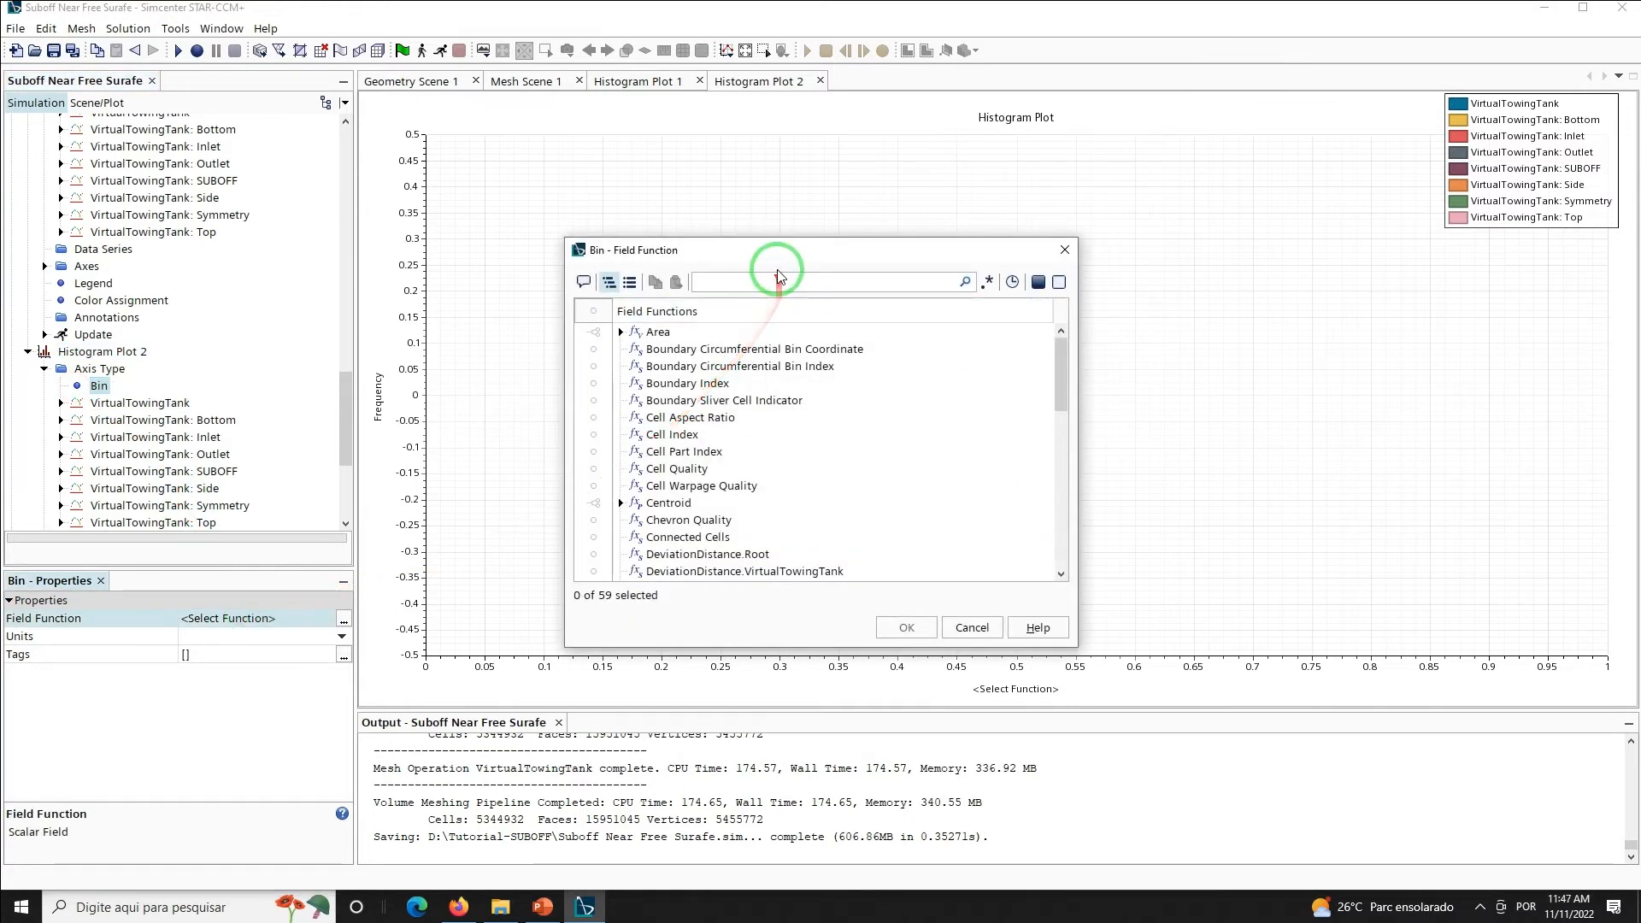
type("qual")
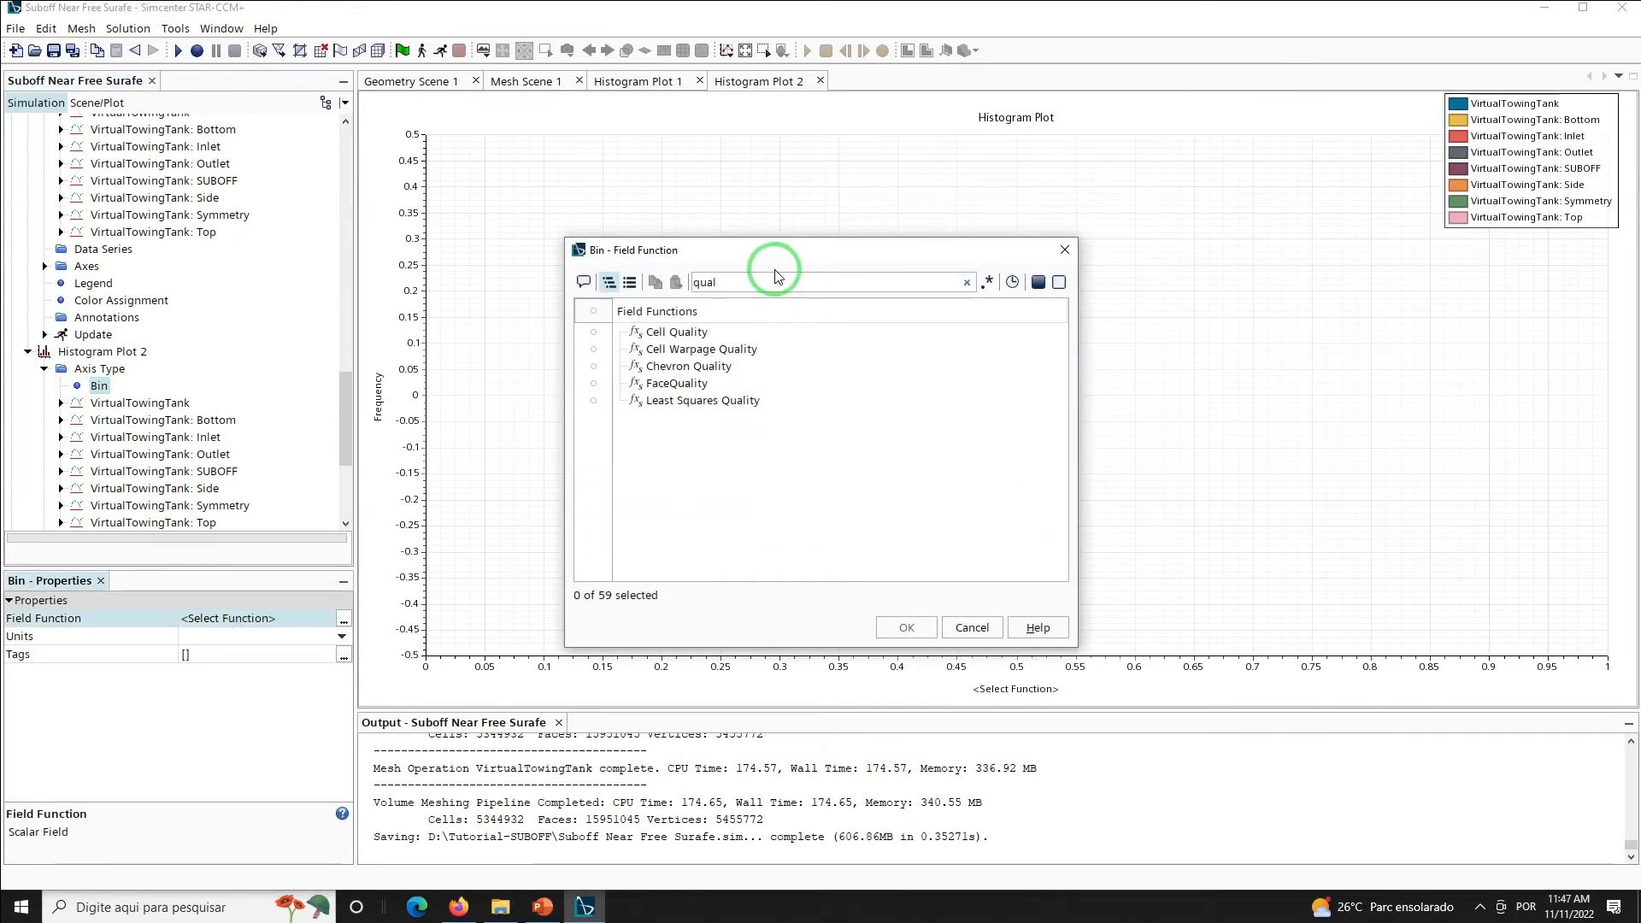
left_click(677, 331)
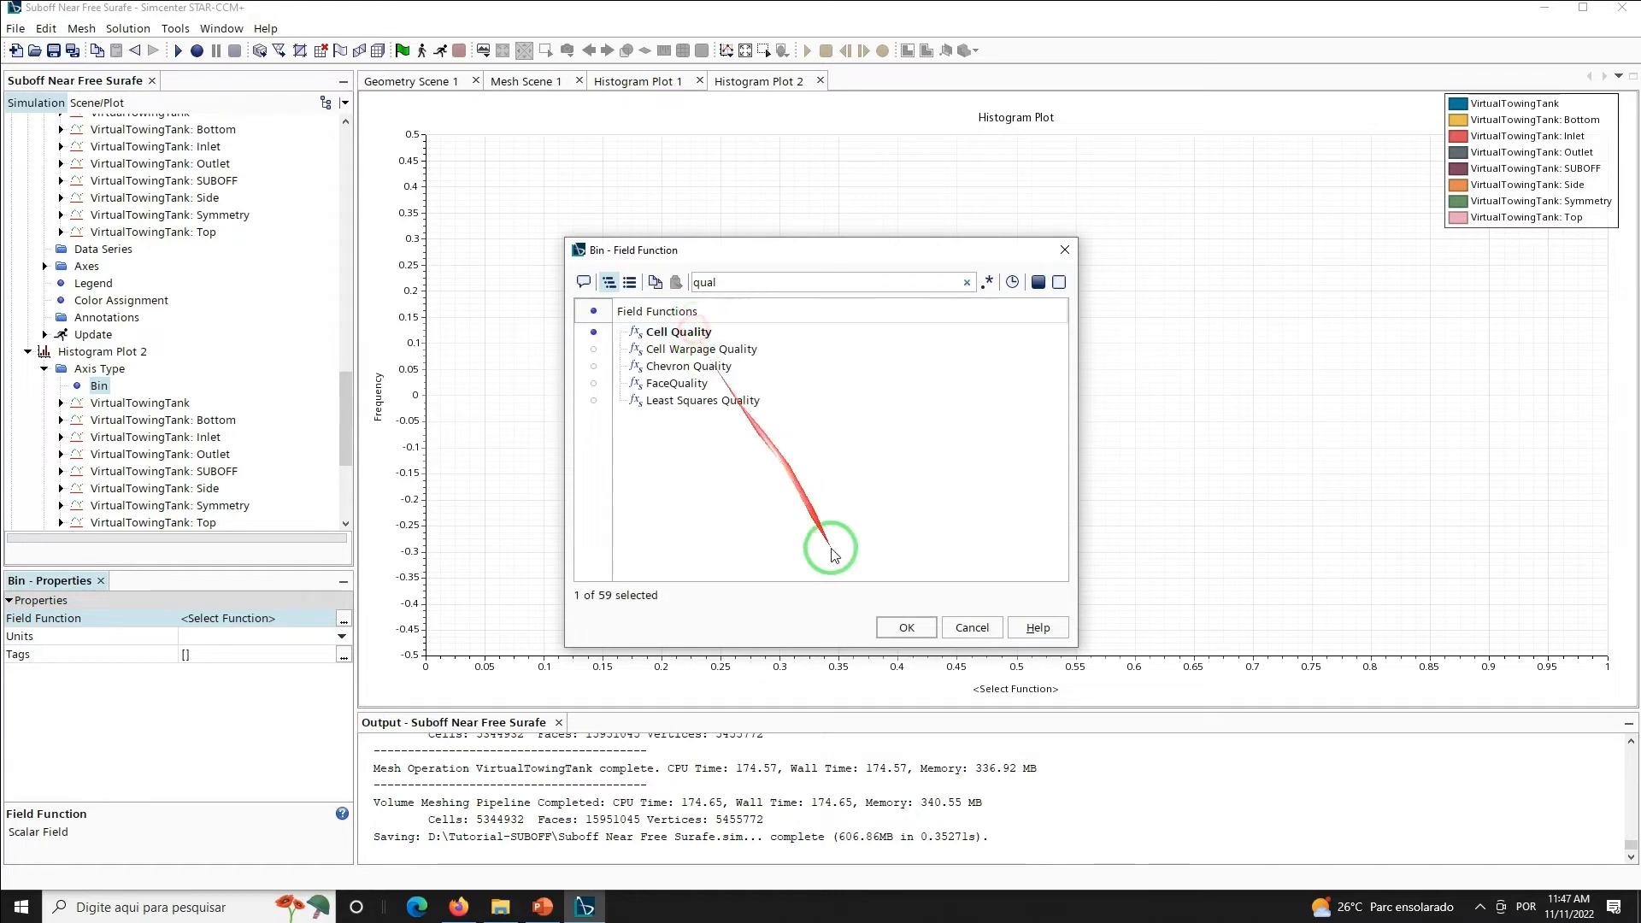
left_click(904, 626)
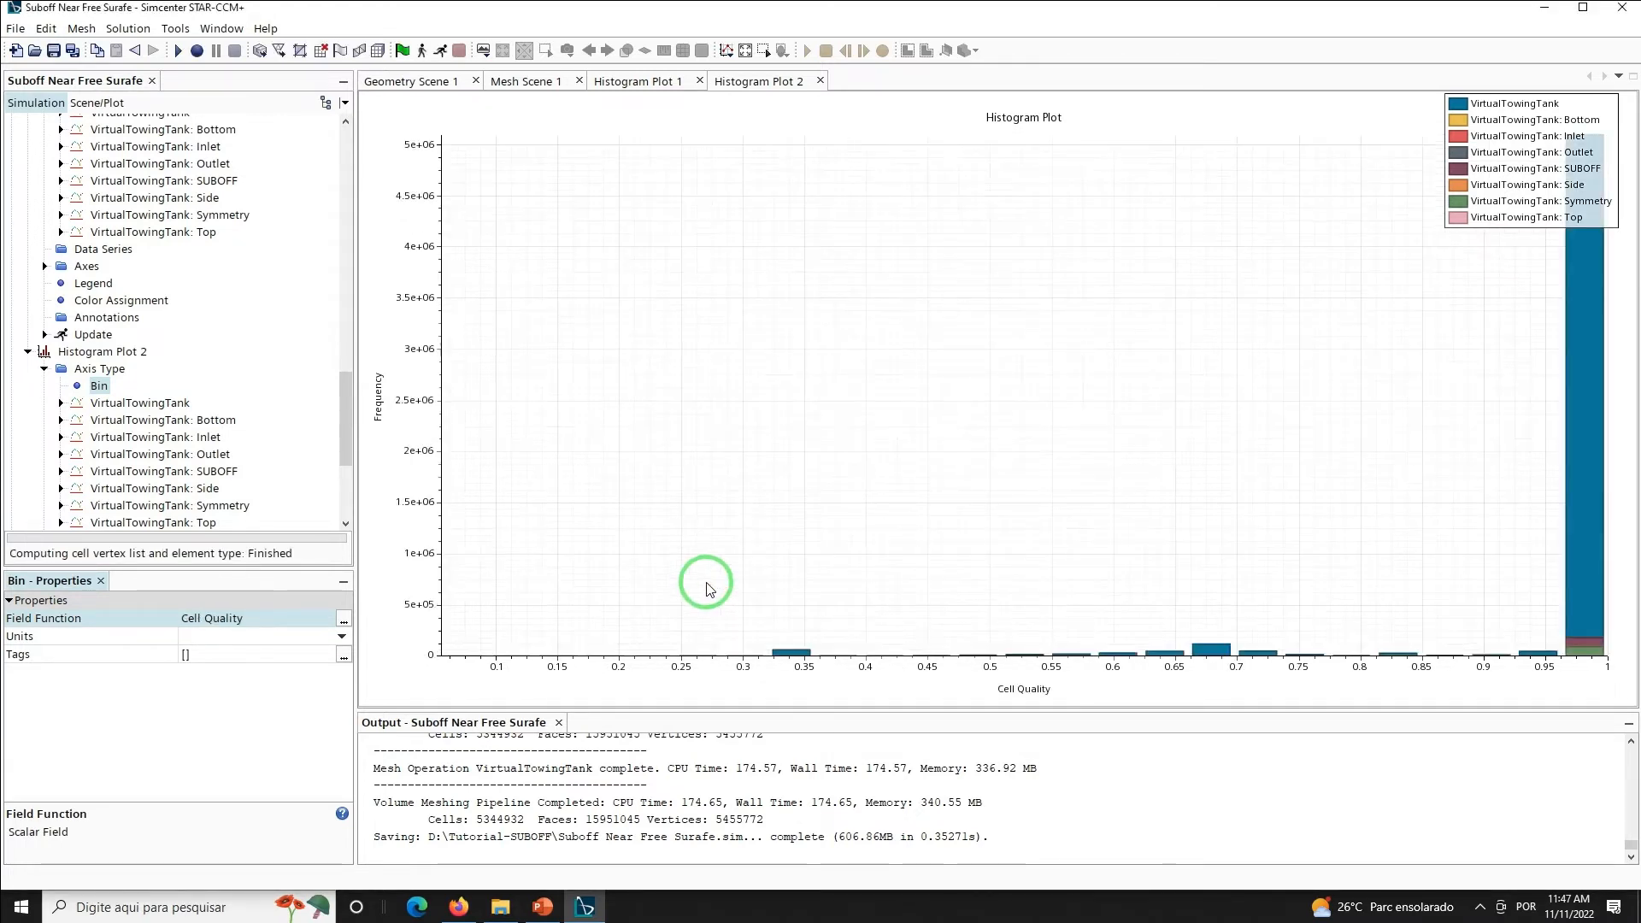
Examine the lowest-quality bins of the Cell Quality histogram up close and restore the full plot range
left_click(764, 51)
left_click_drag(423, 640, 542, 674)
left_click_drag(429, 638, 824, 678)
left_click_drag(574, 641, 1623, 685)
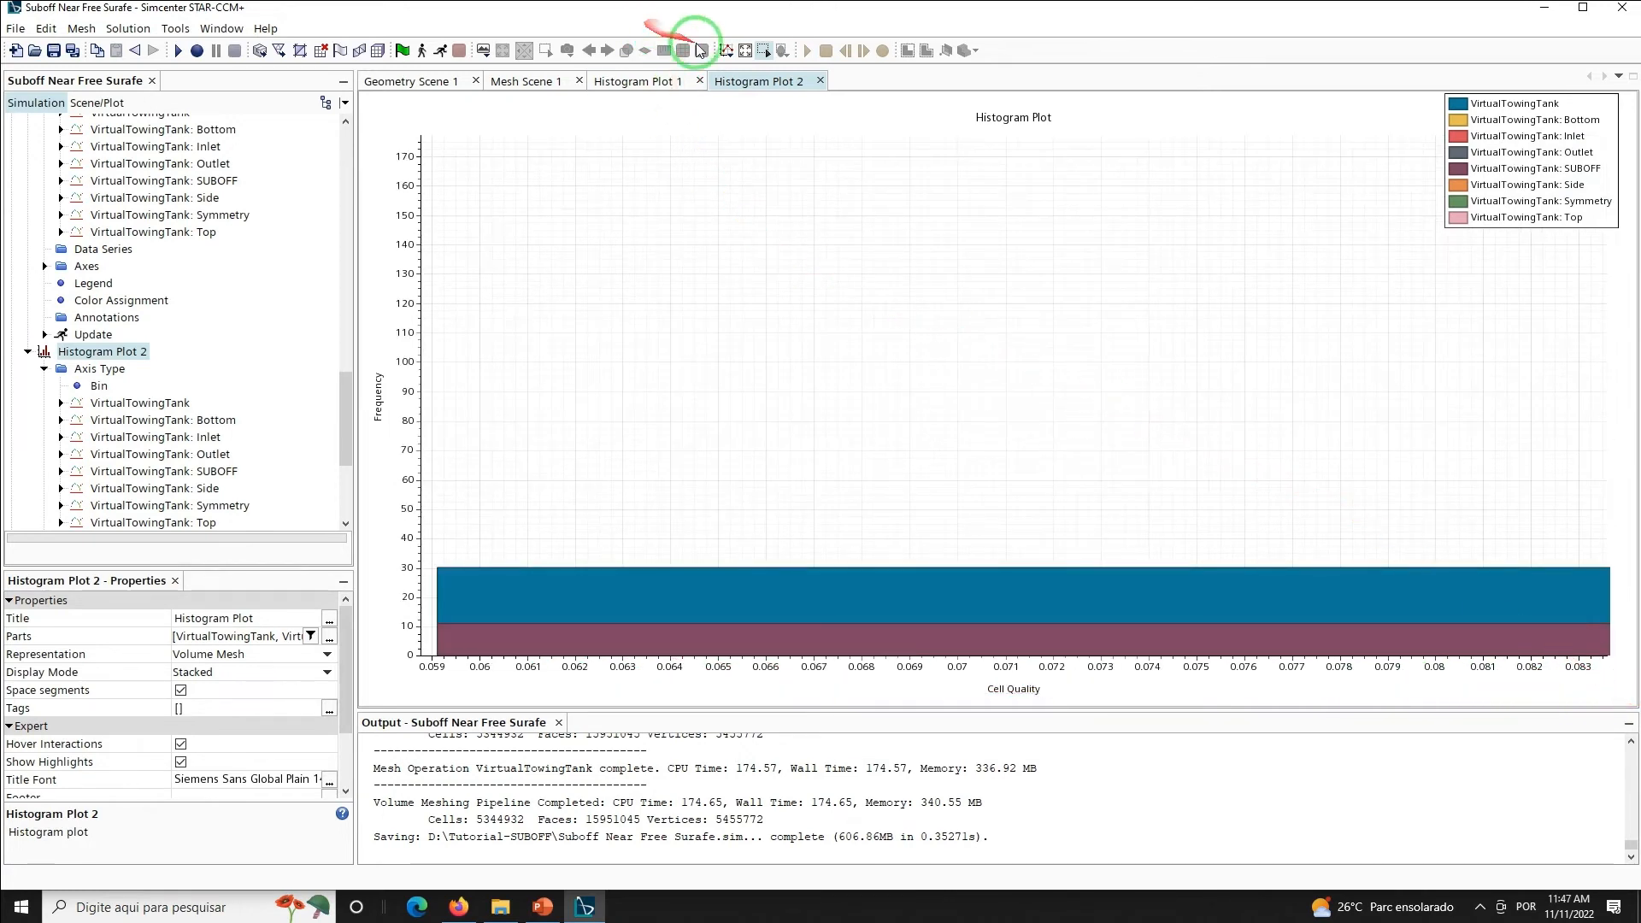
left_click(744, 54)
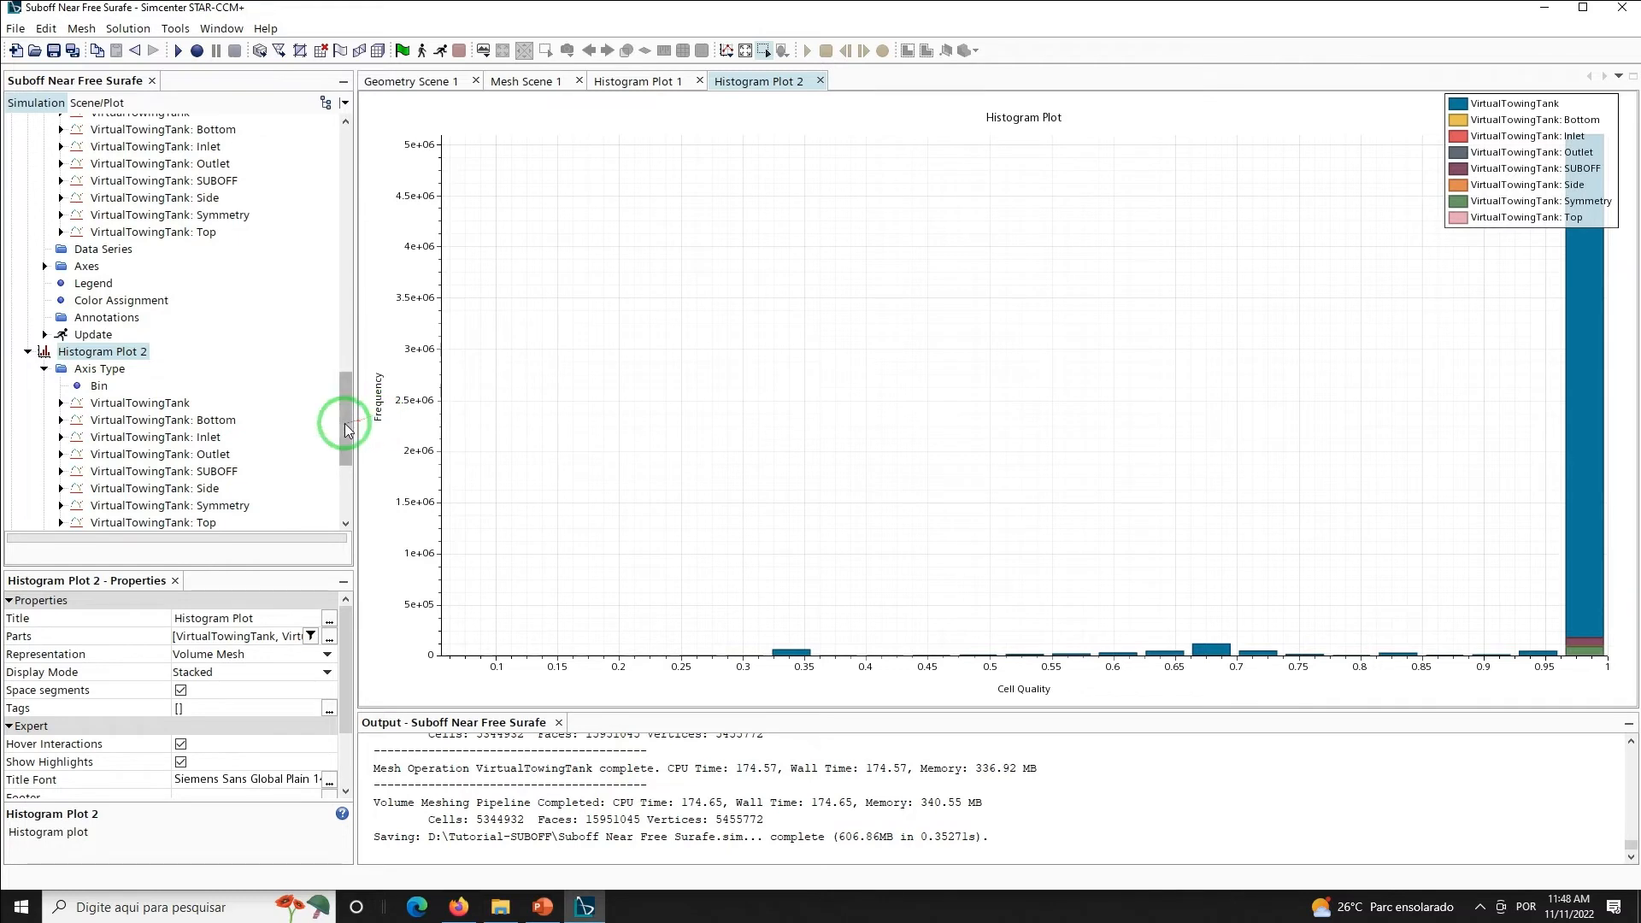
Open the model selection for Physics 1 and enable Multiphase, Volume of Fluid (VOF) and Implicit Unsteady
left_click_drag(345, 428, 343, 342)
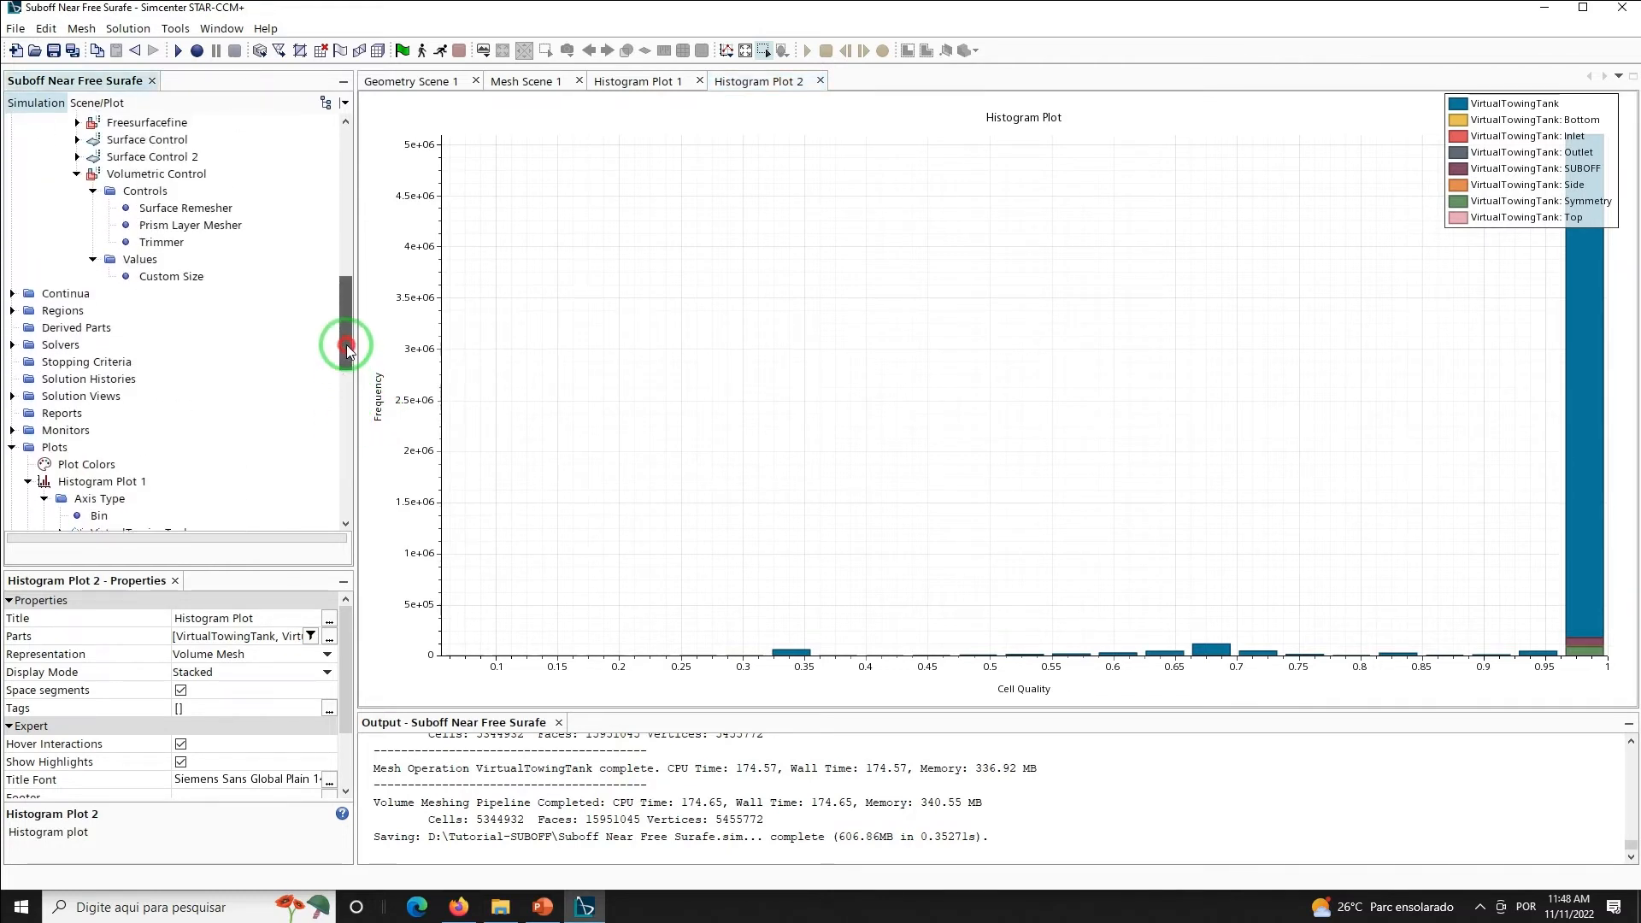
left_click(12, 293)
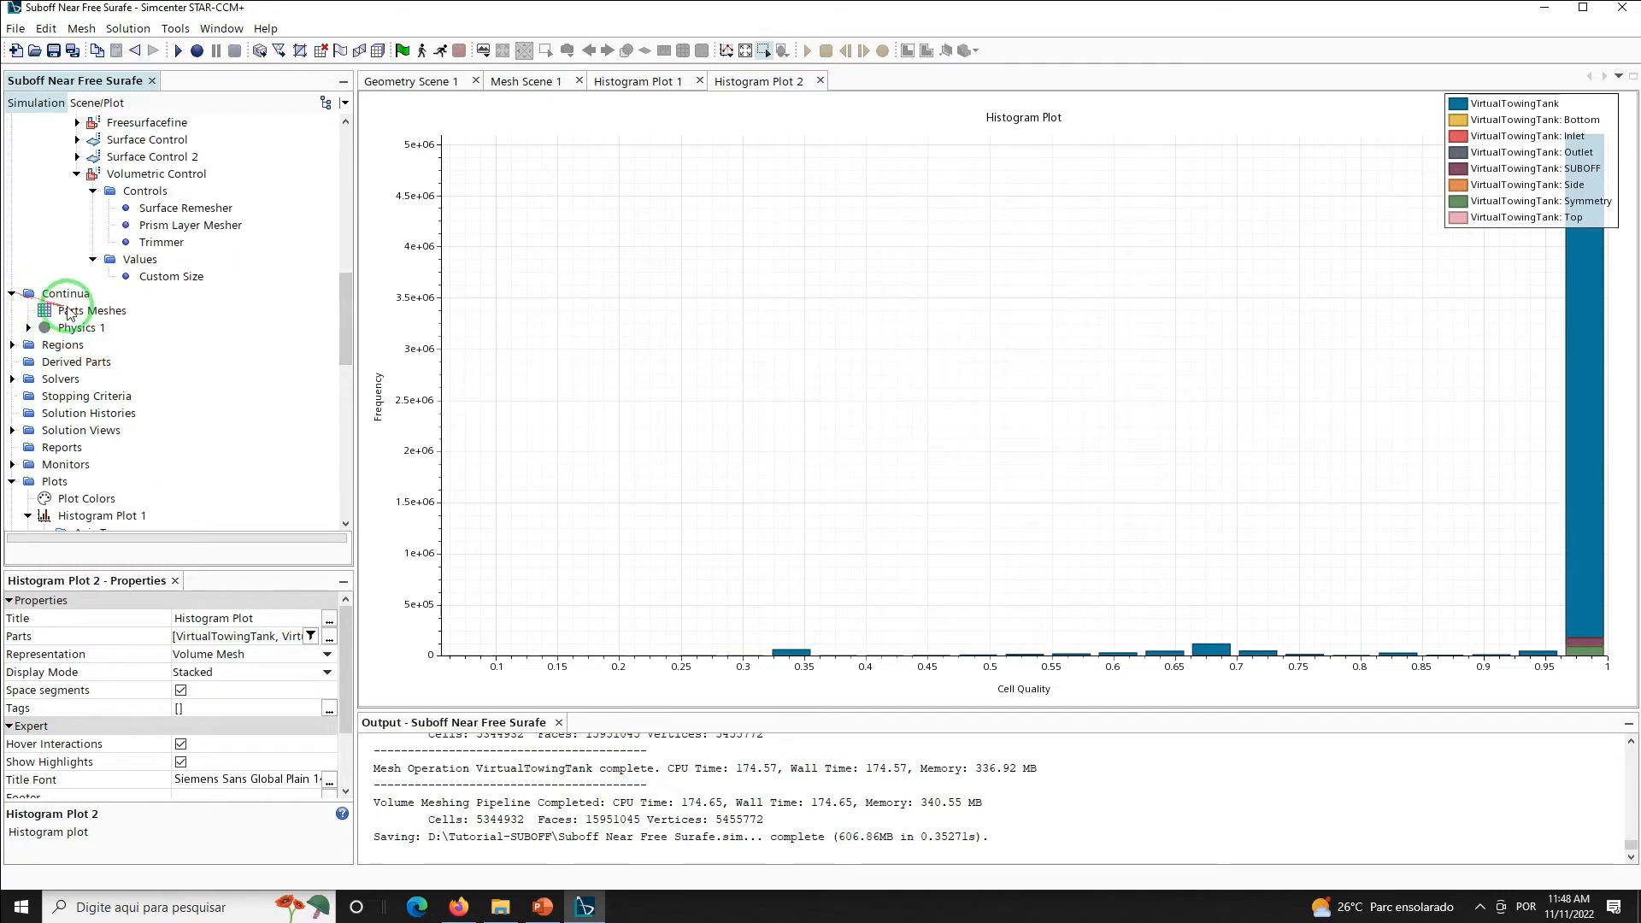
left_click(28, 327)
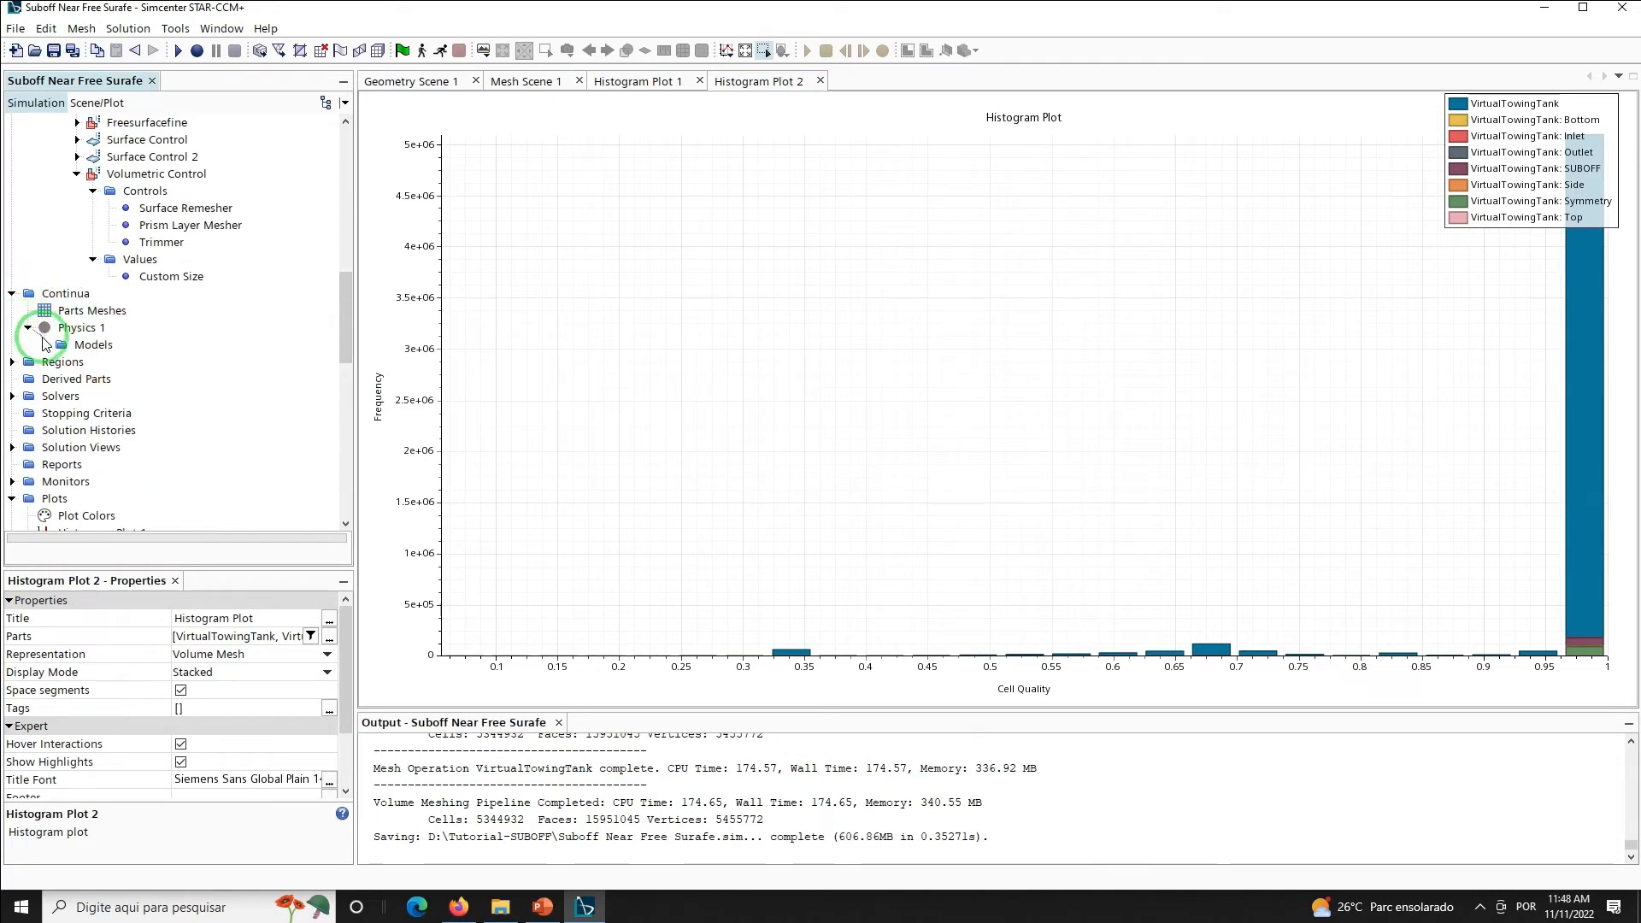
right_click(99, 346)
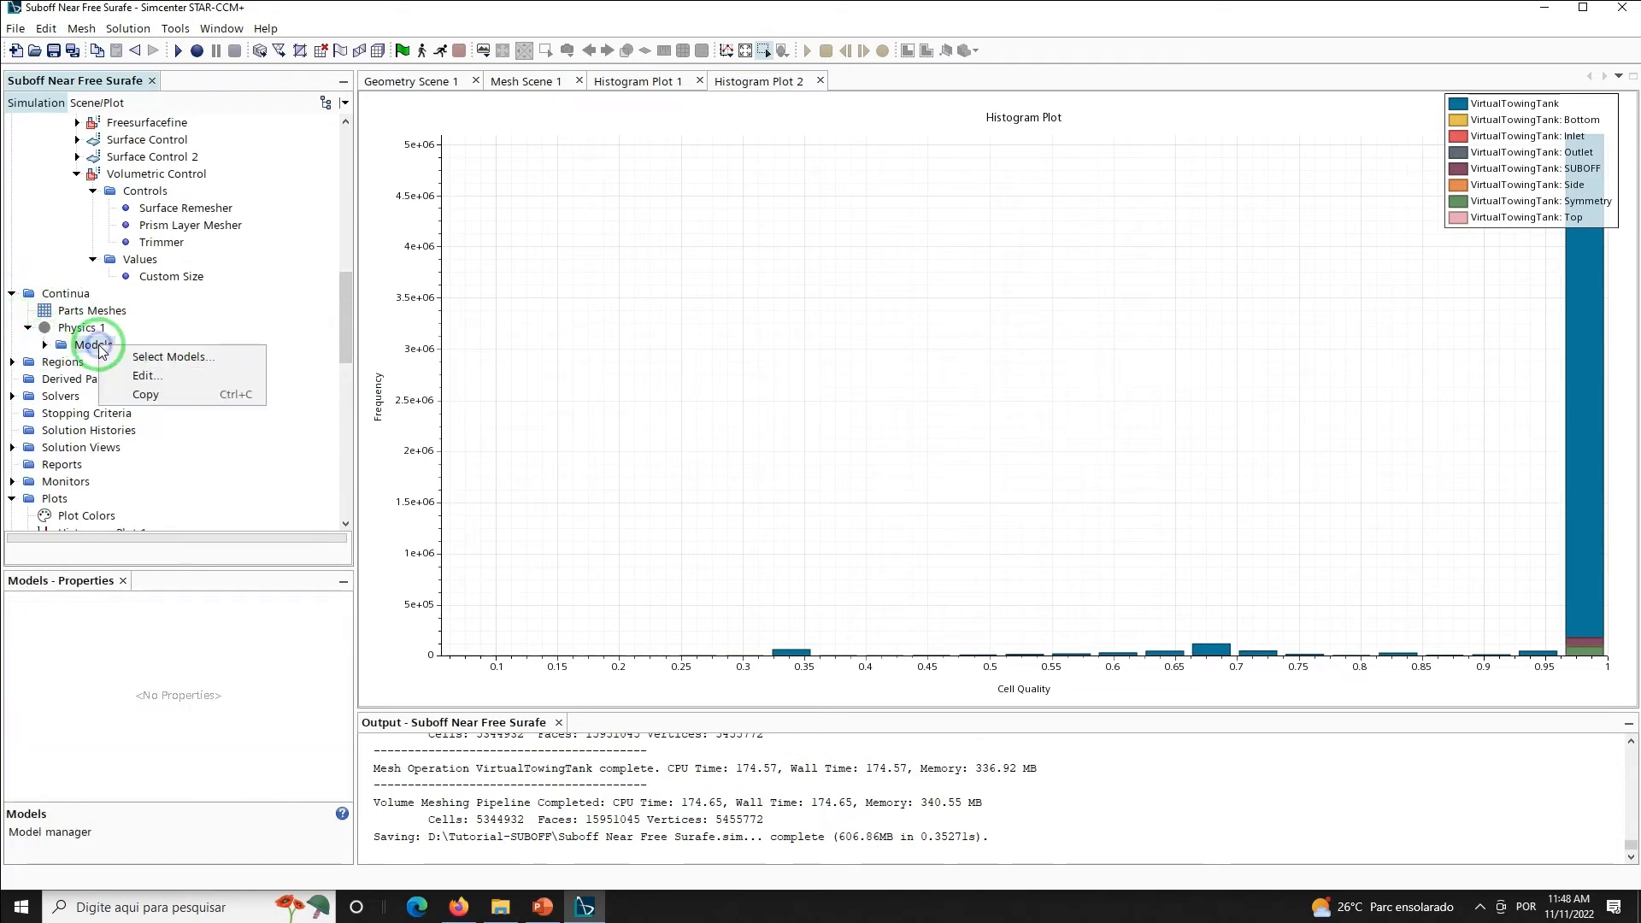
left_click(149, 359)
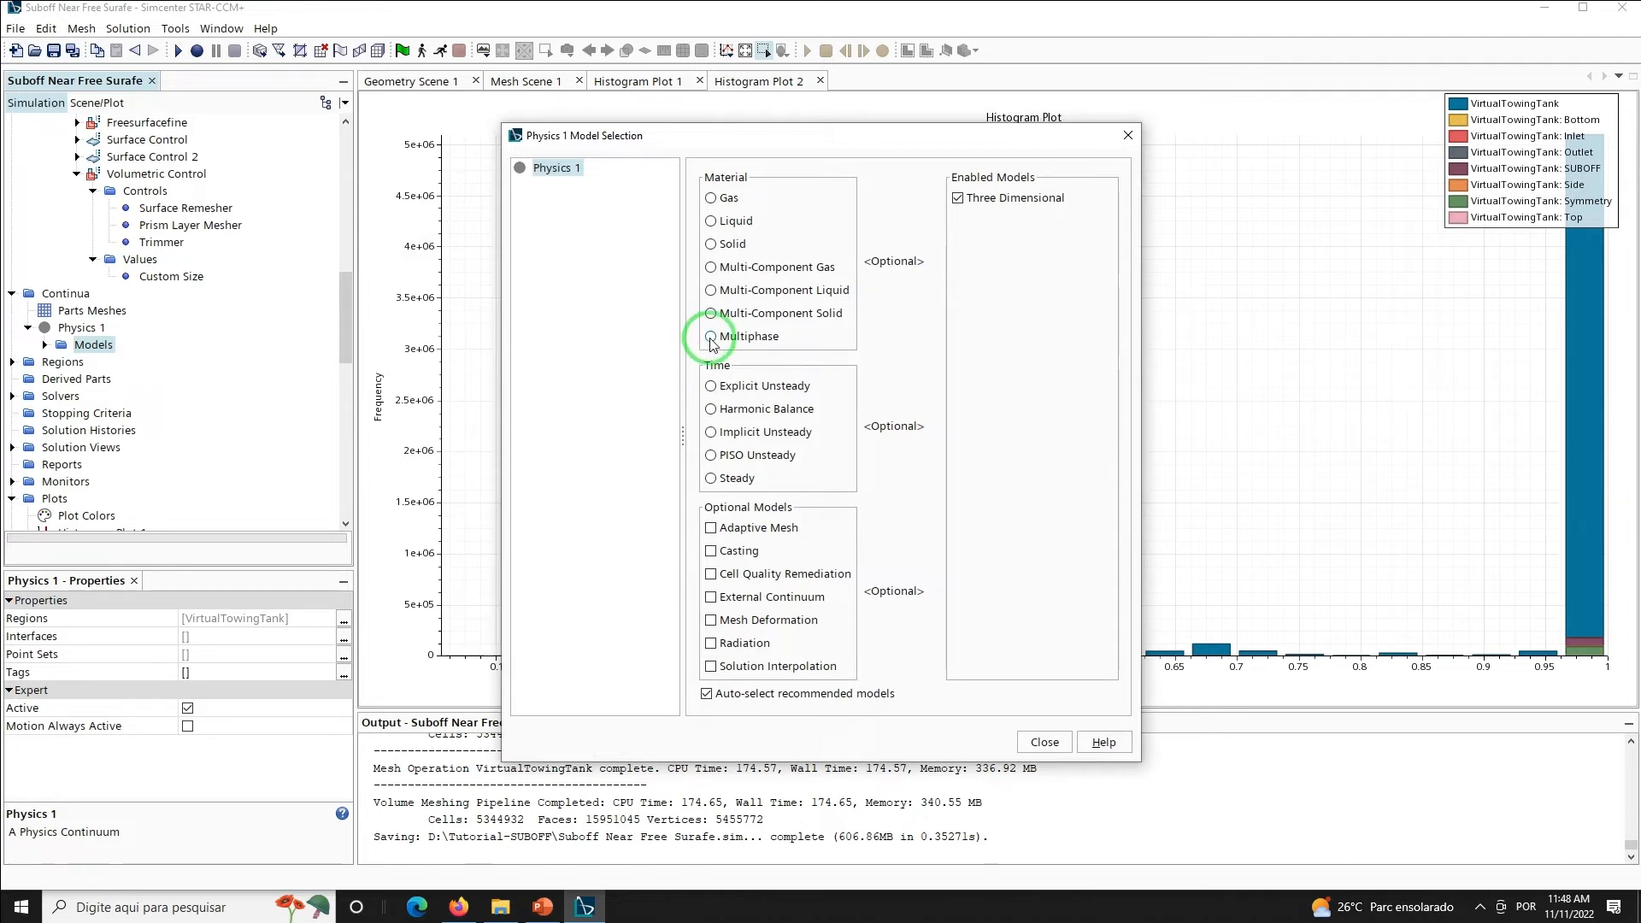
left_click(710, 338)
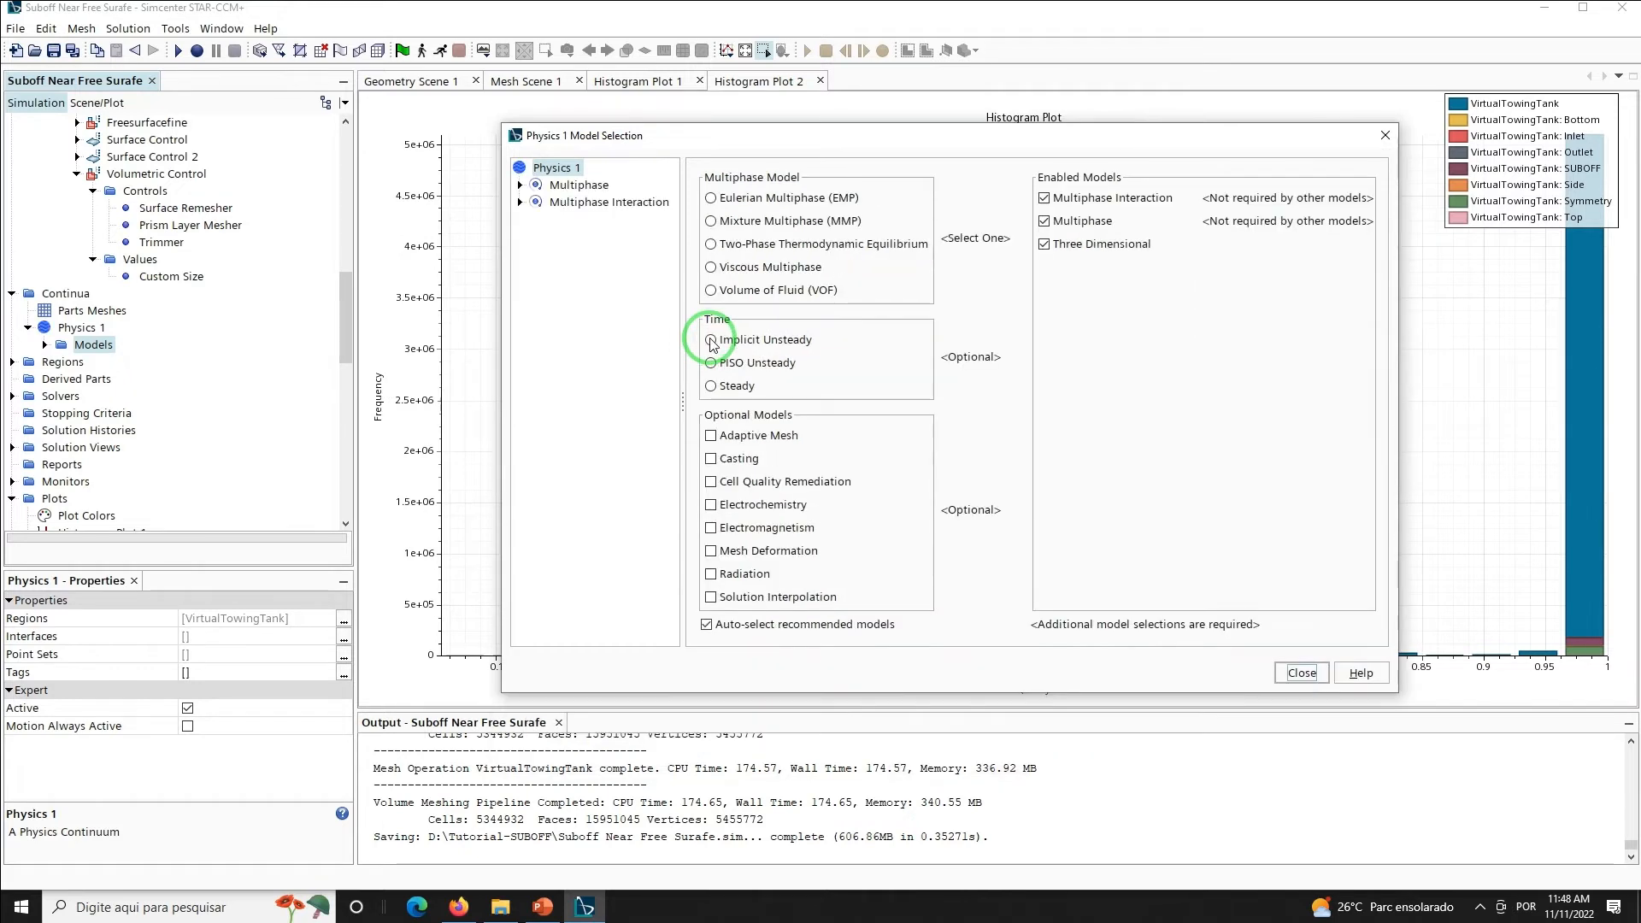
left_click(731, 291)
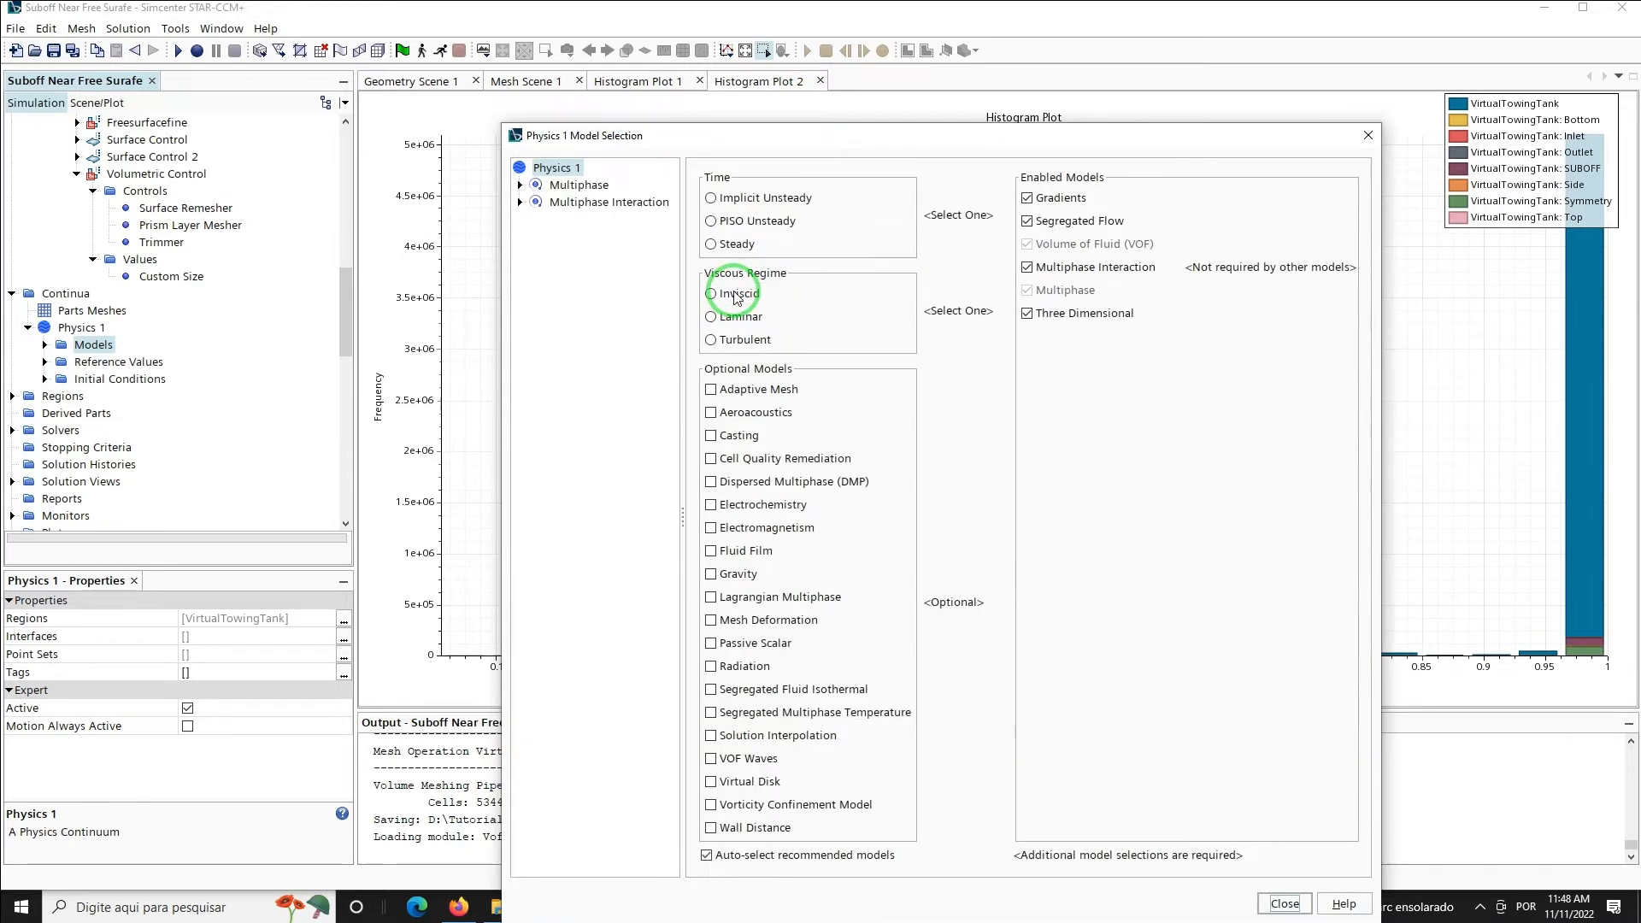
left_click(724, 199)
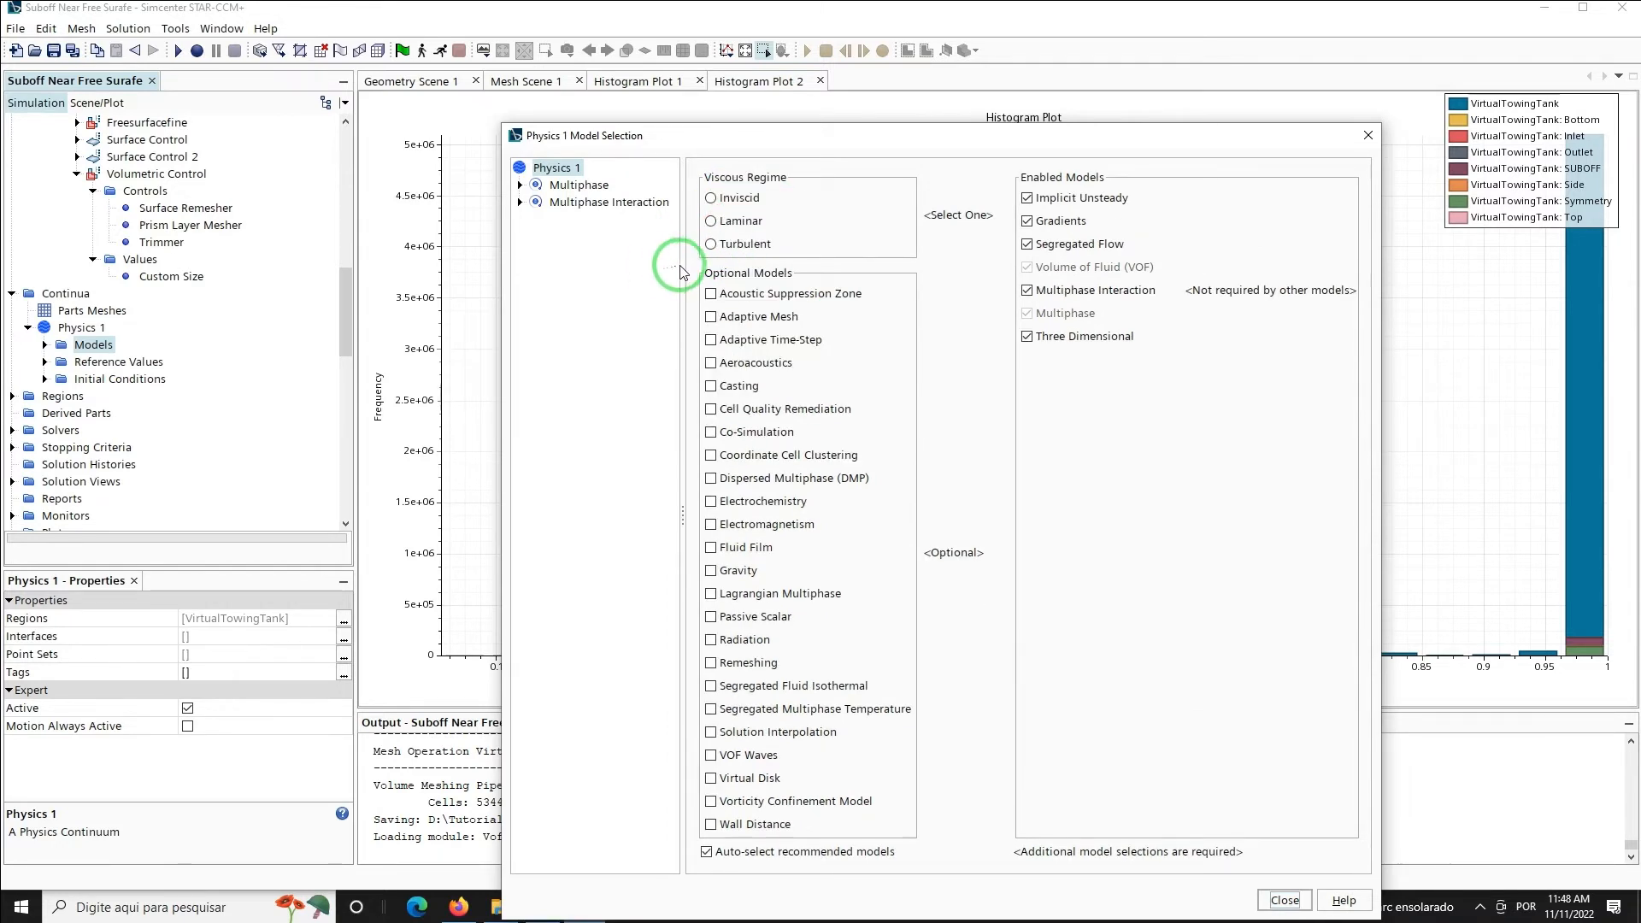
Set the viscous regime to Turbulent and choose Reynolds Stress Turbulence with Elliptic Blending
left_click(711, 245)
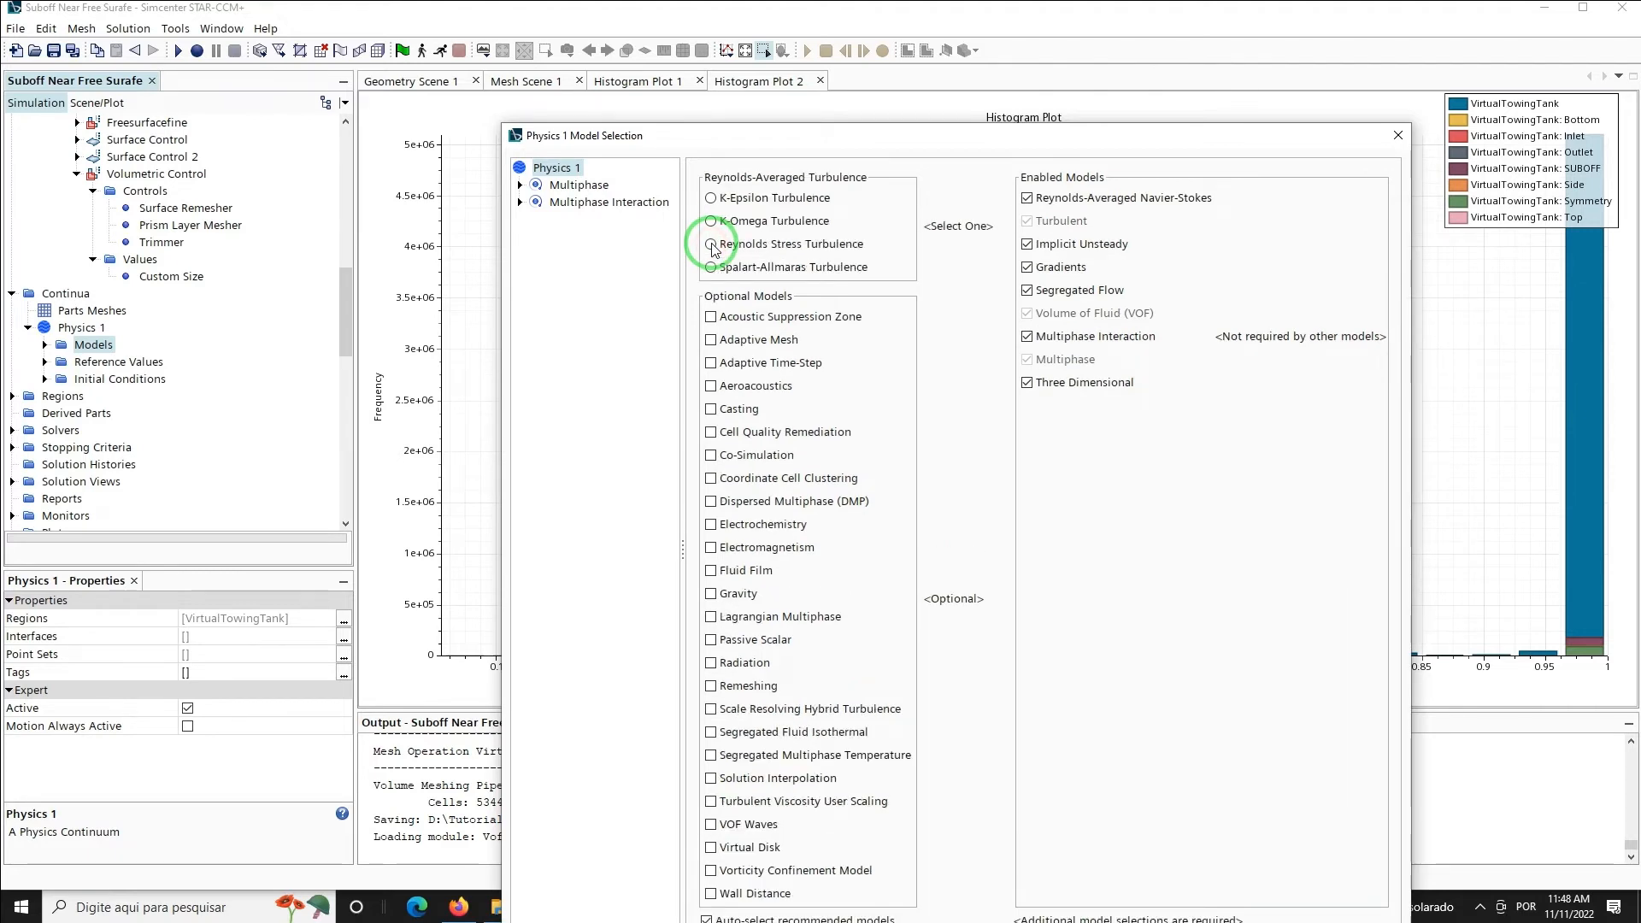
left_click(711, 244)
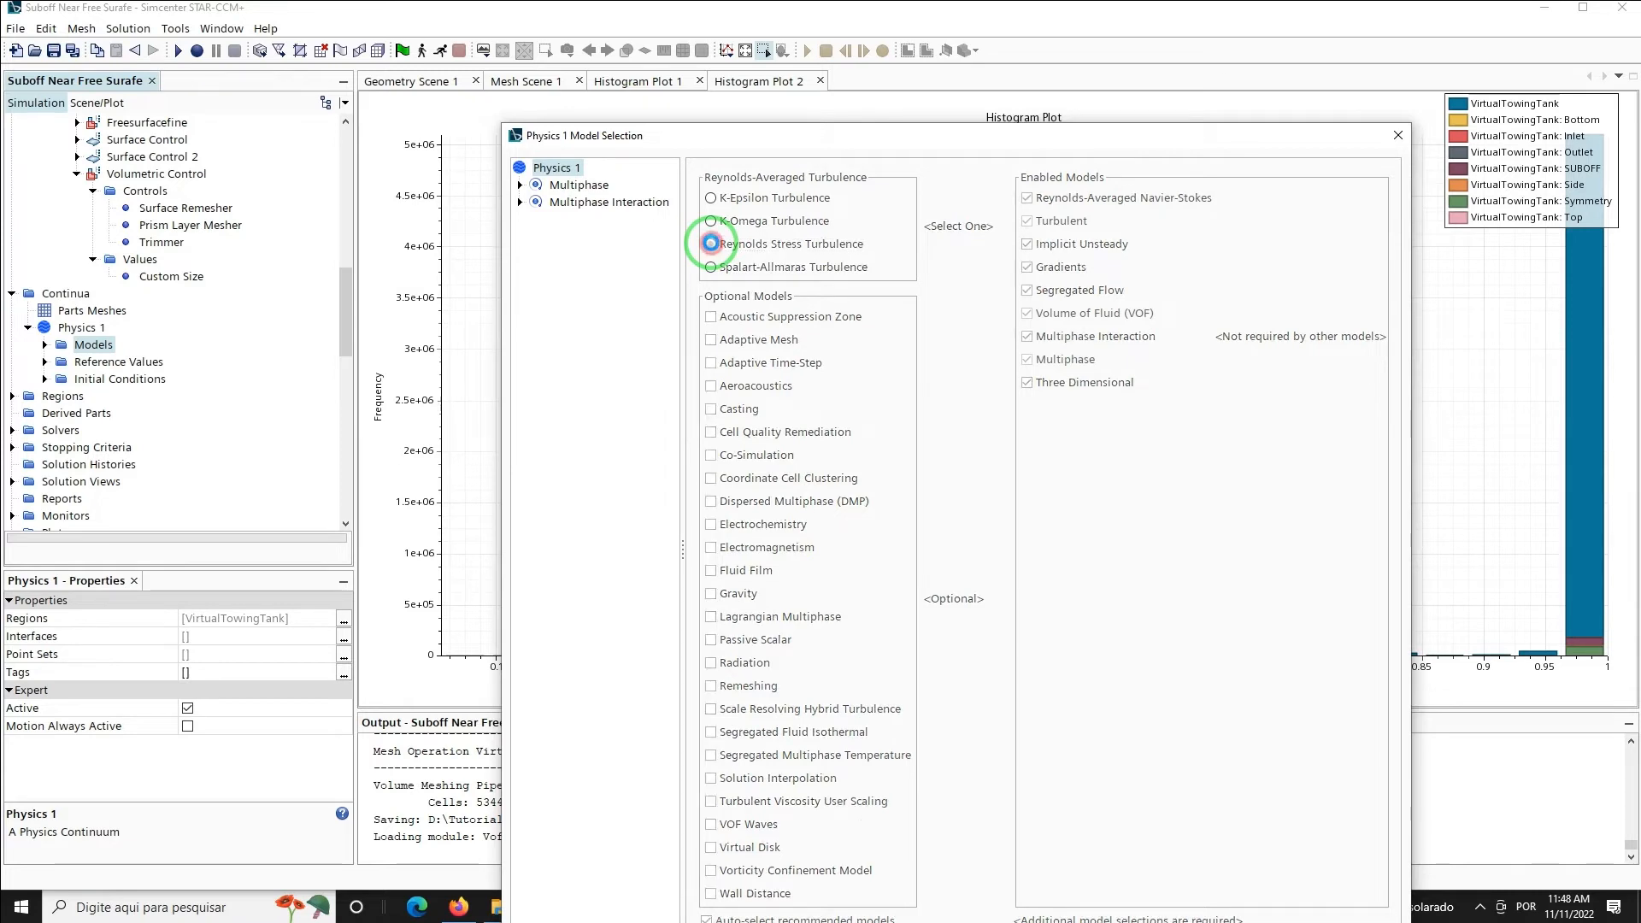
left_click(711, 197)
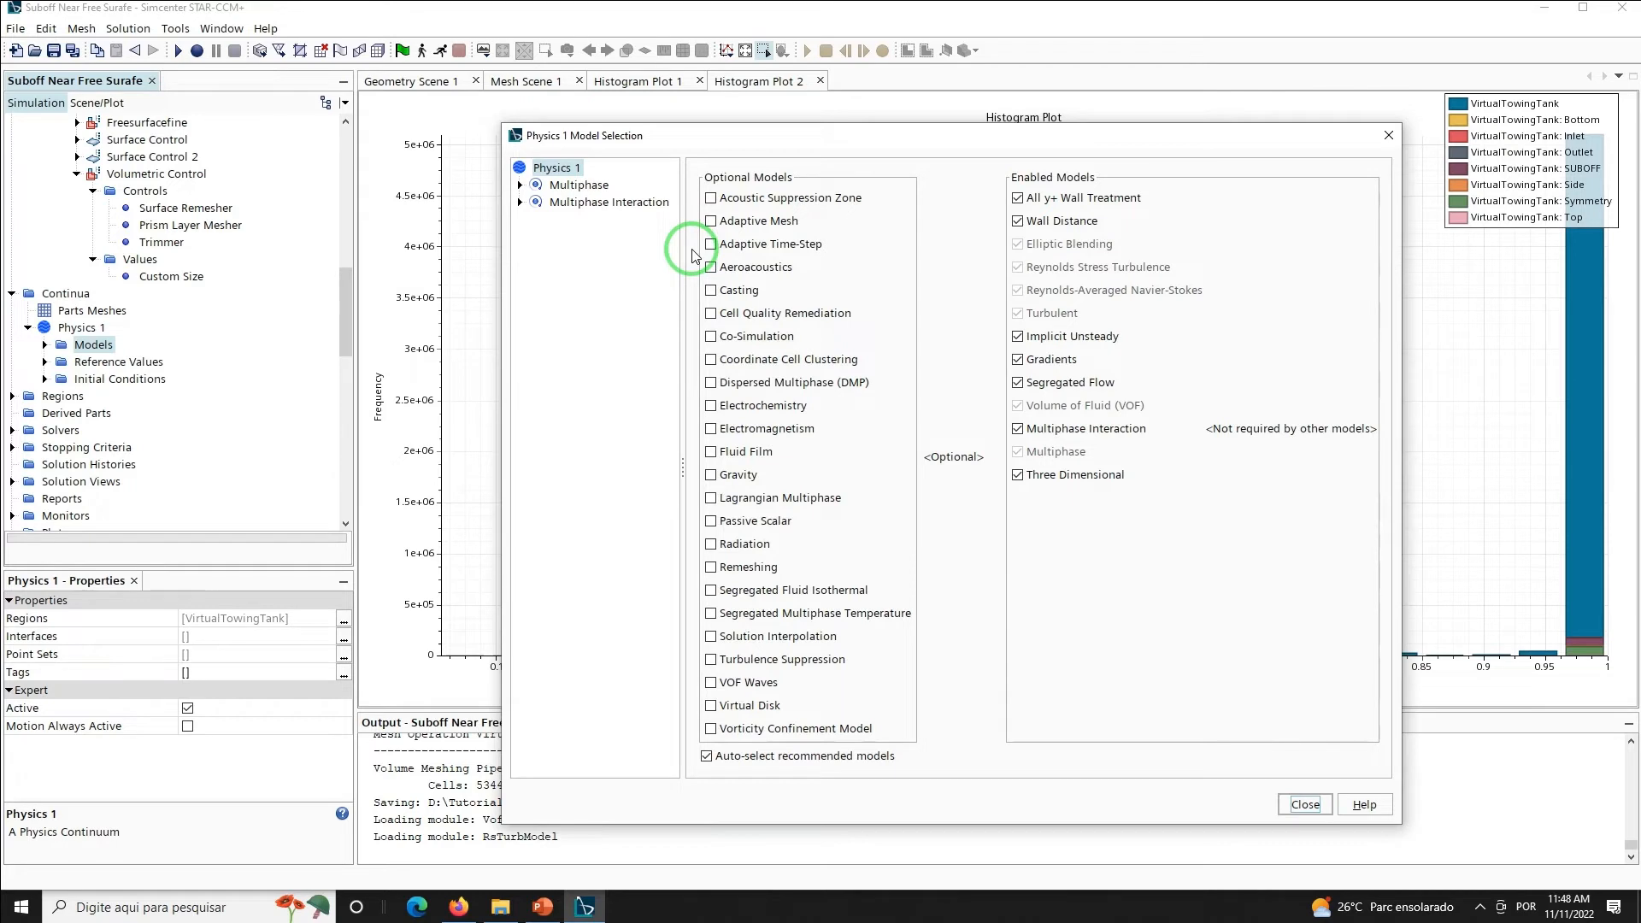
Add the optional models Cell Quality Remediation, Gravity and VOF Waves, and close the model selection
left_click(710, 313)
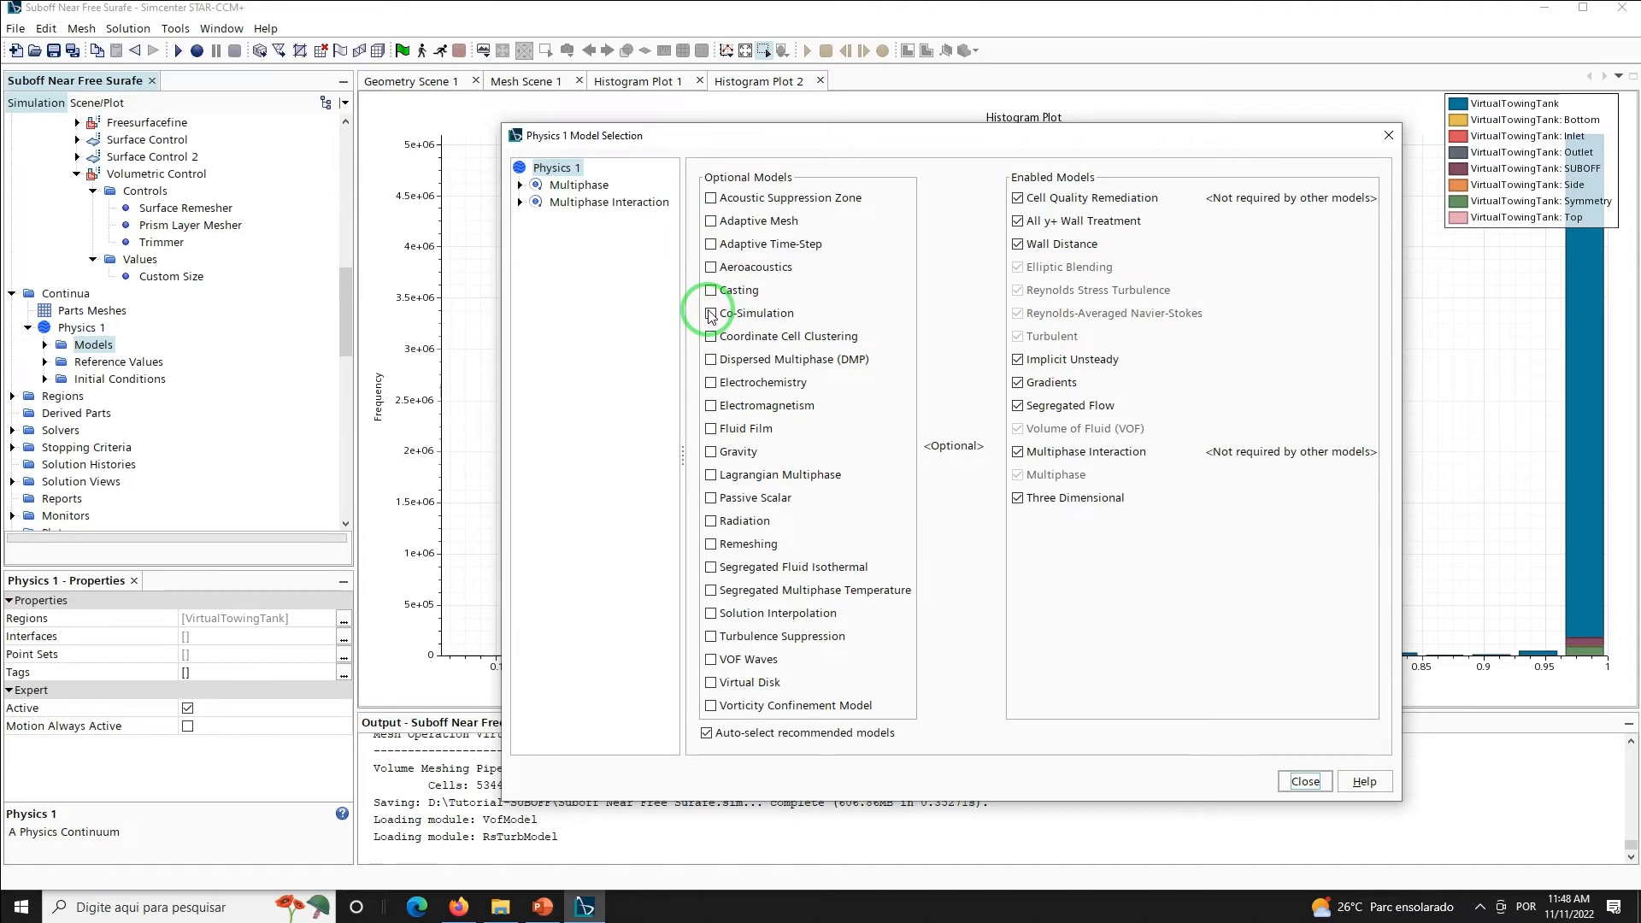
left_click(709, 460)
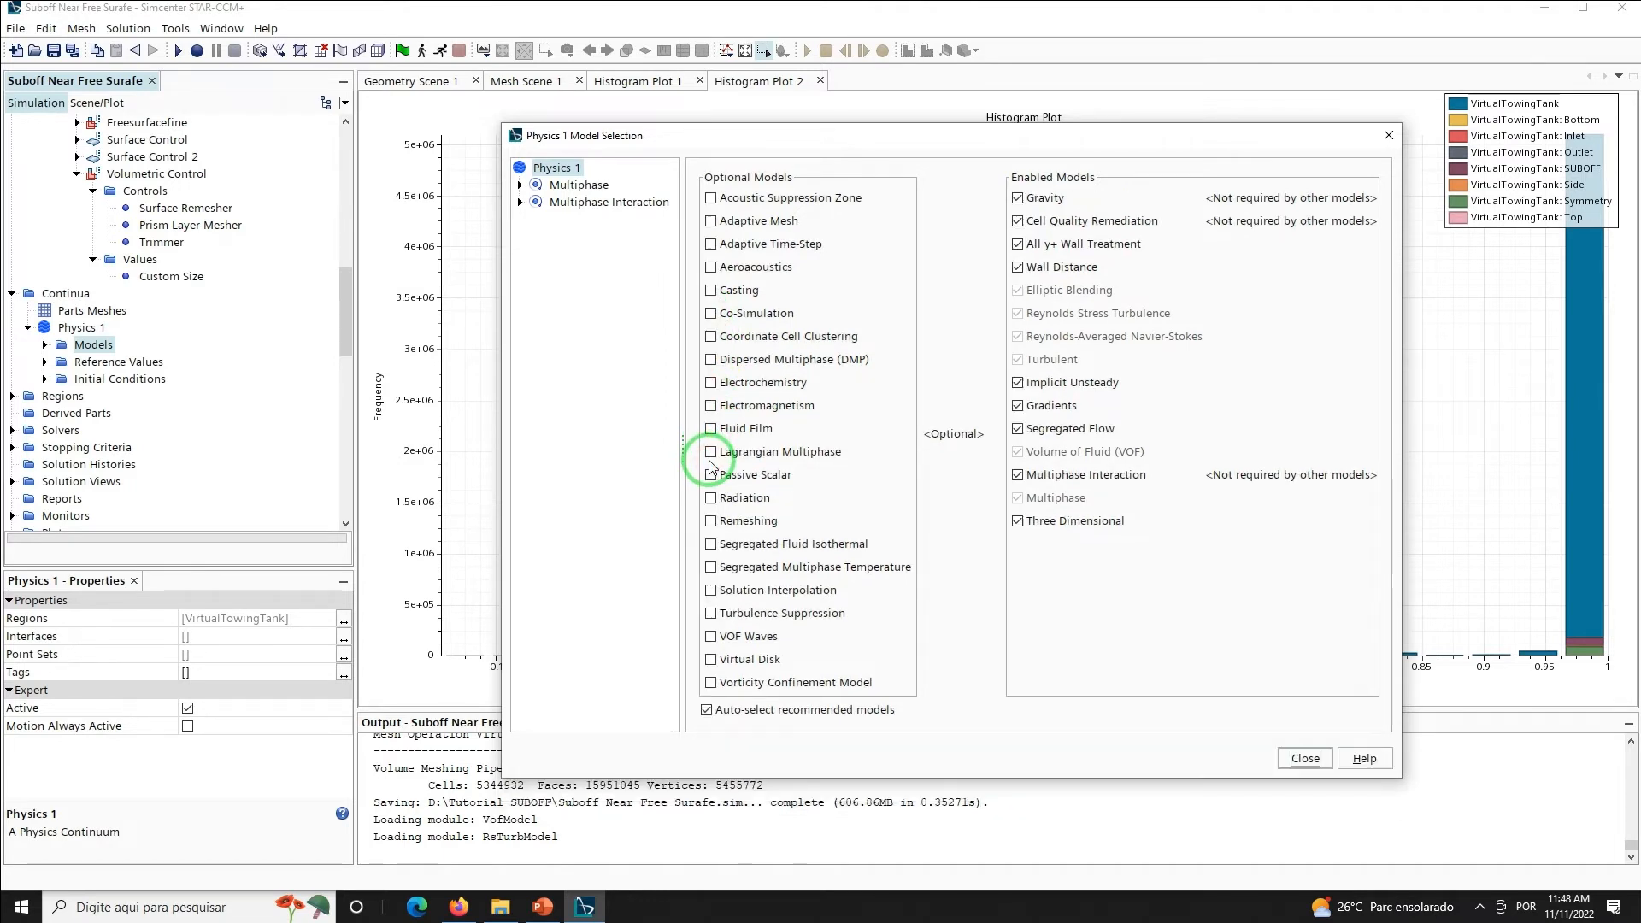
left_click(711, 636)
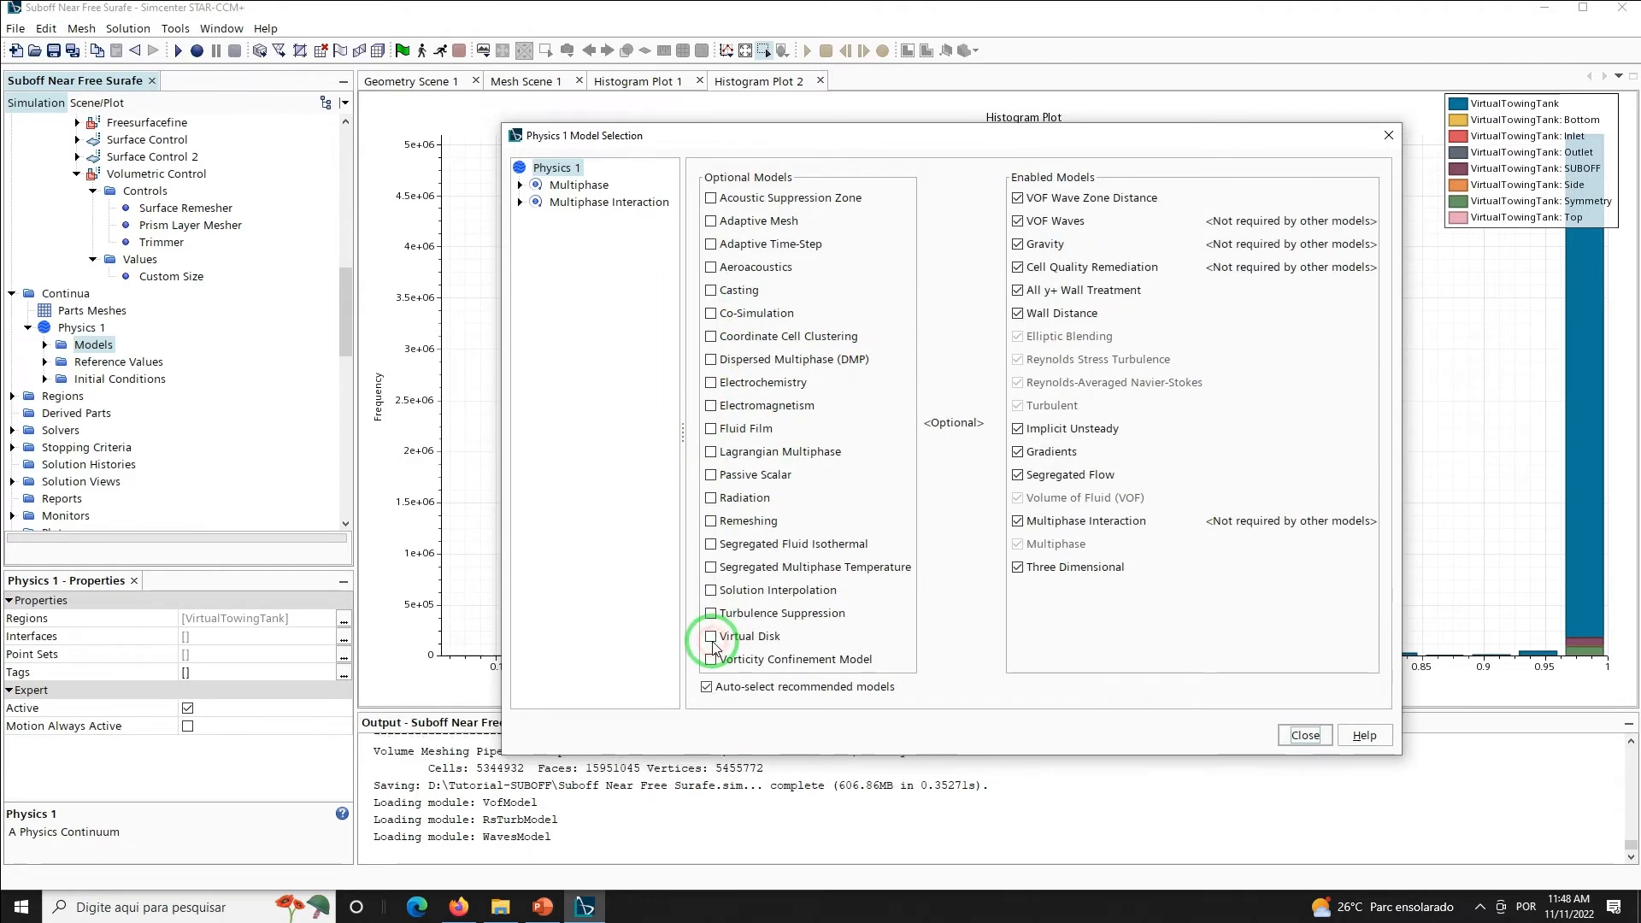
left_click(1305, 735)
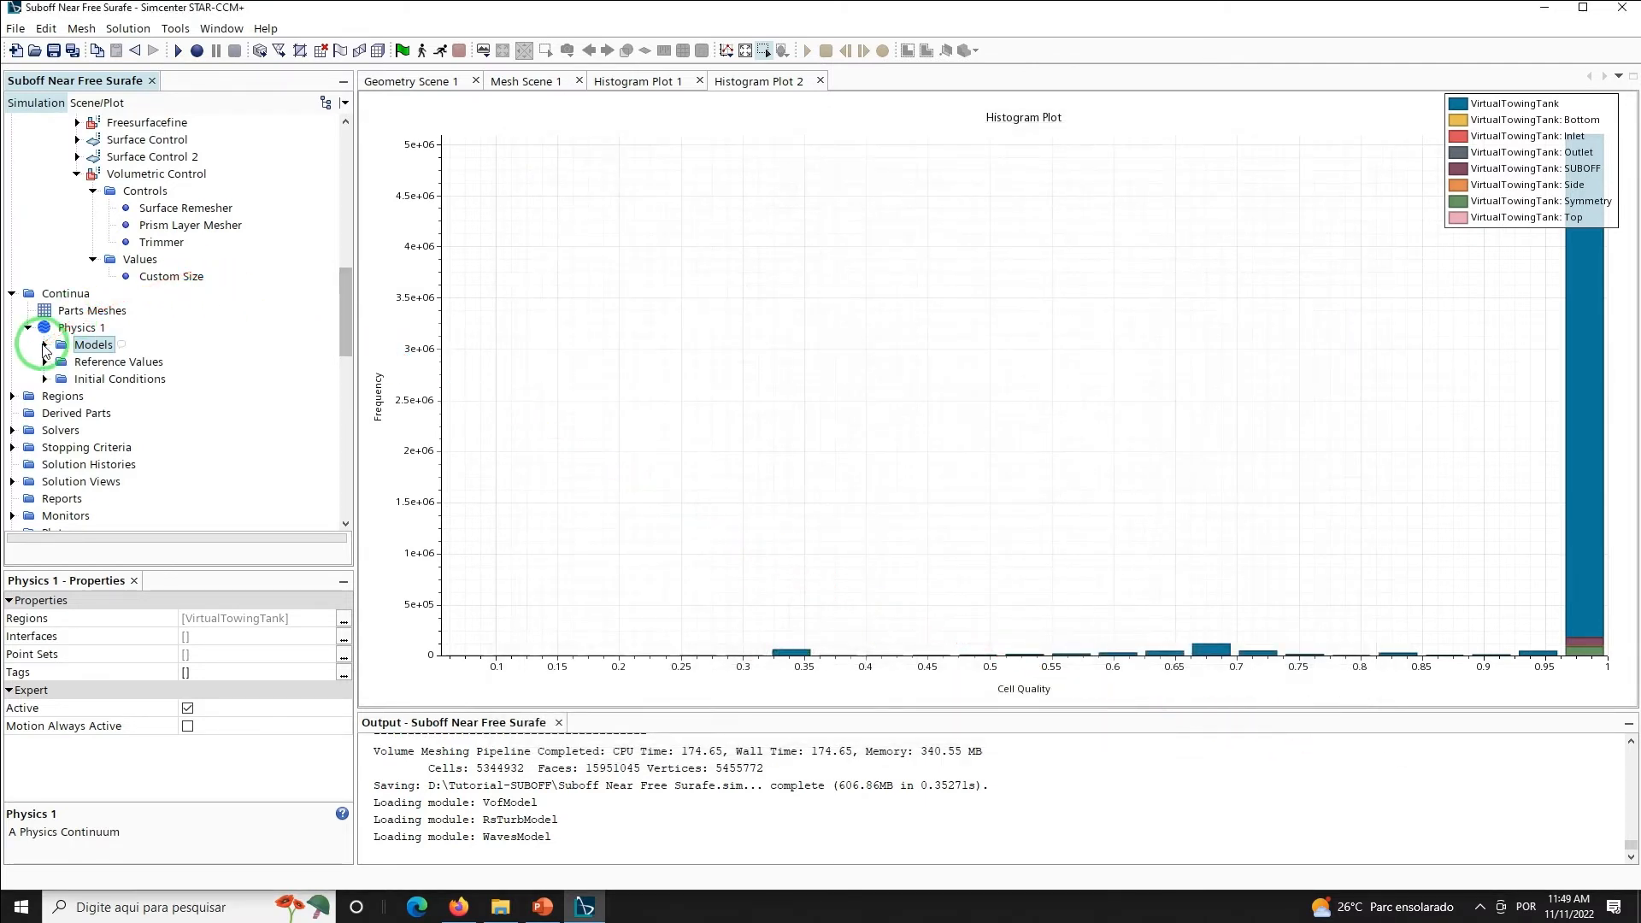
Expand the Physics 1 models to review them and save the simulation
left_click(44, 344)
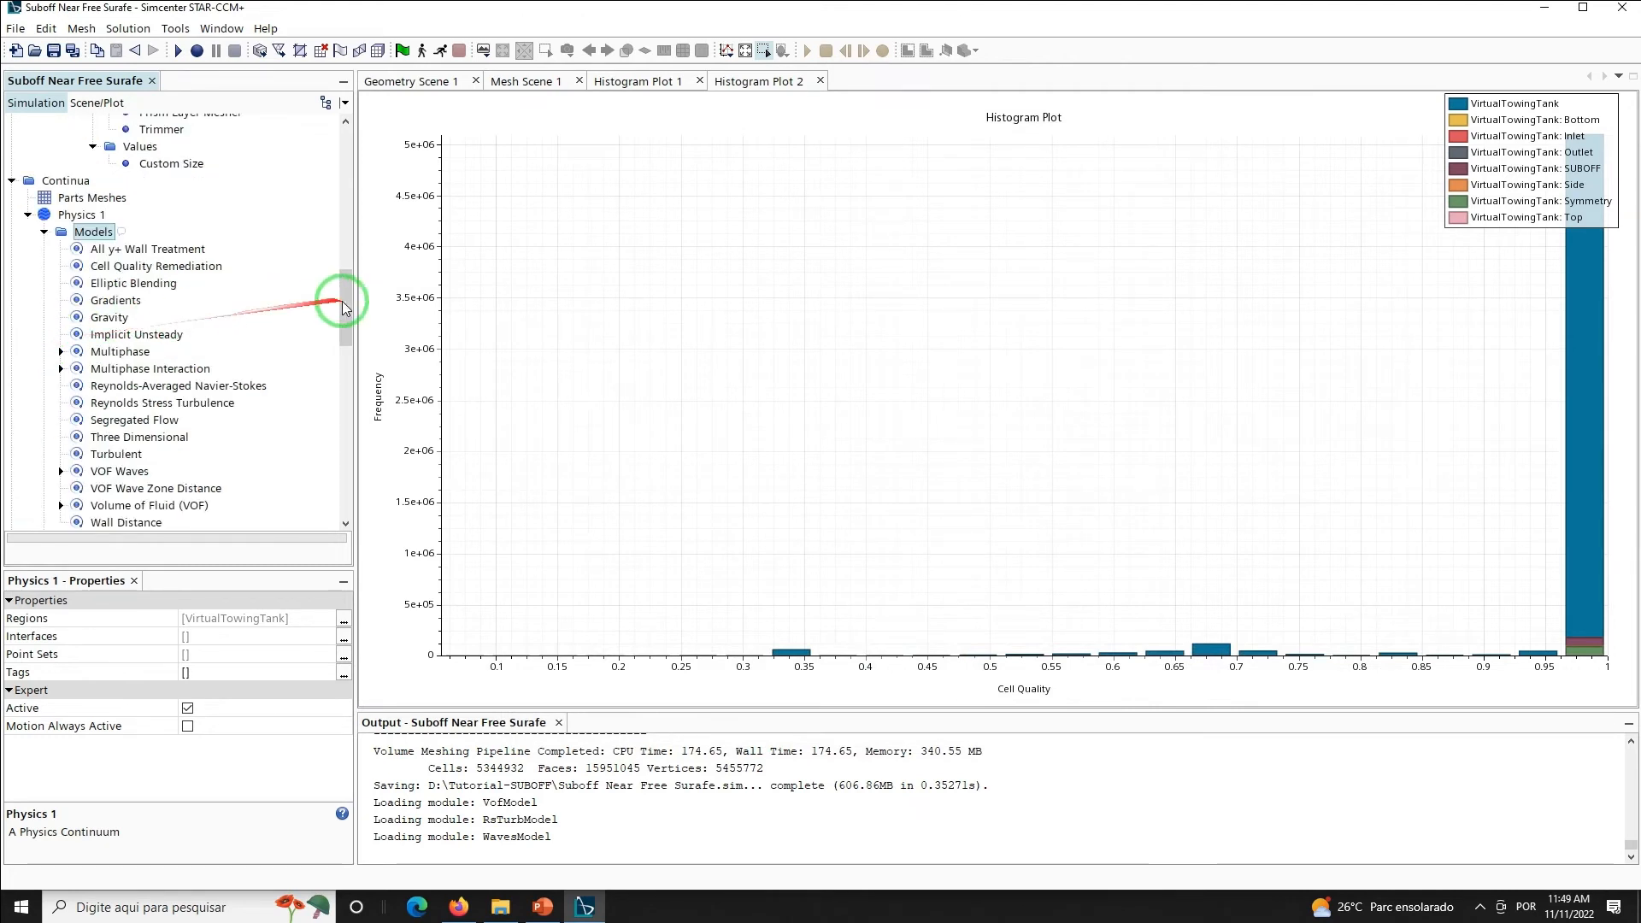
left_click_drag(341, 293, 346, 319)
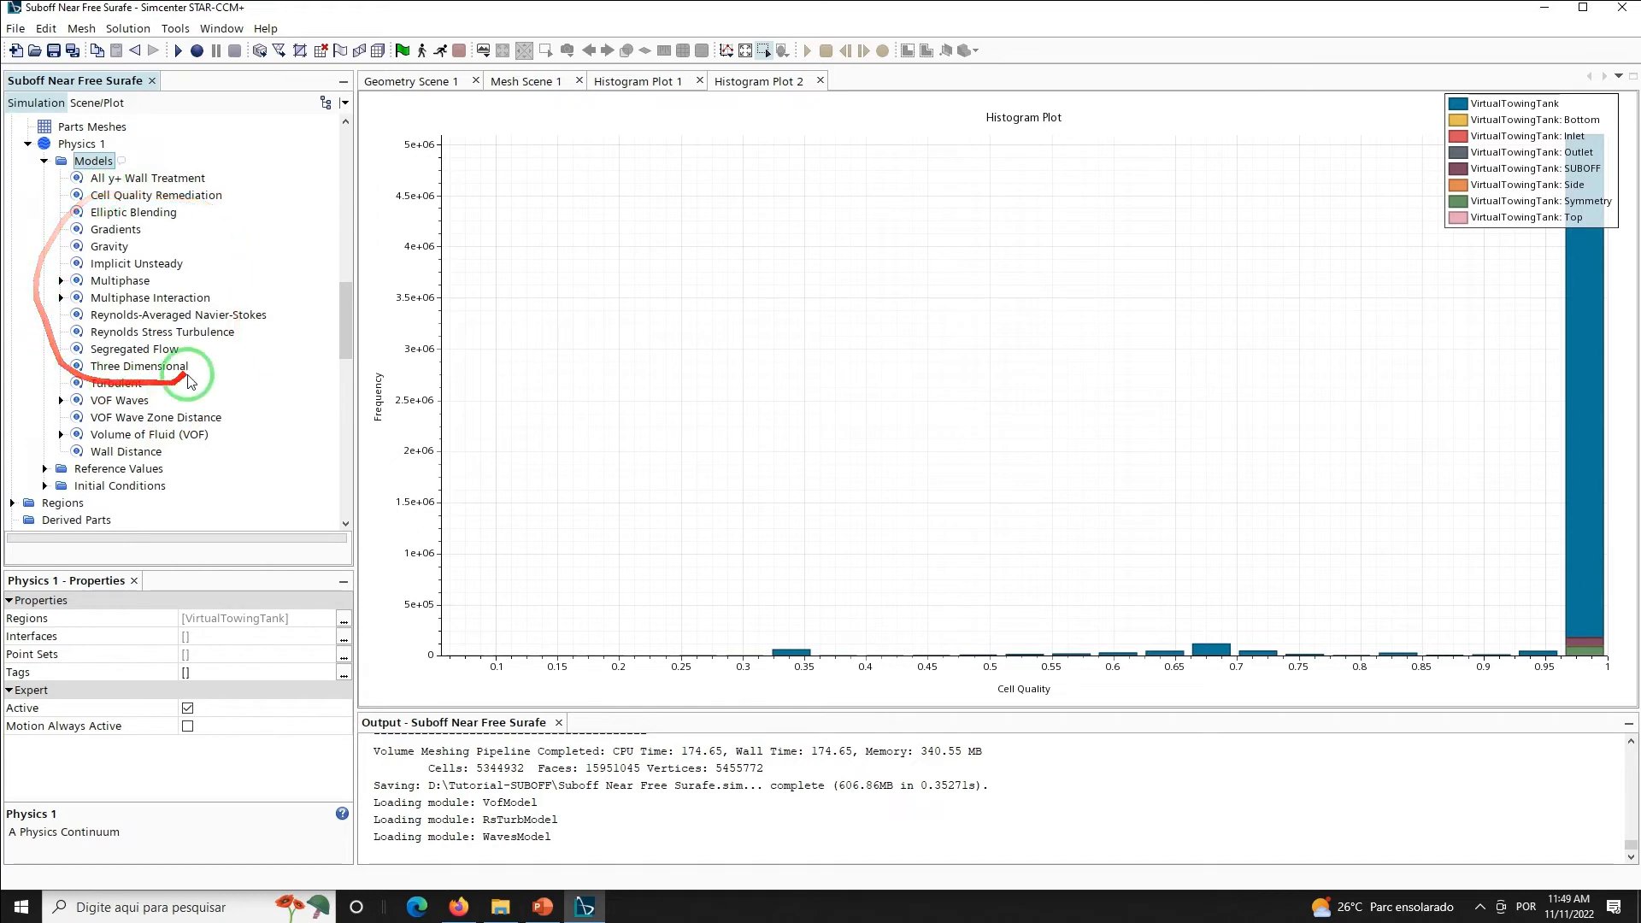
left_click(54, 52)
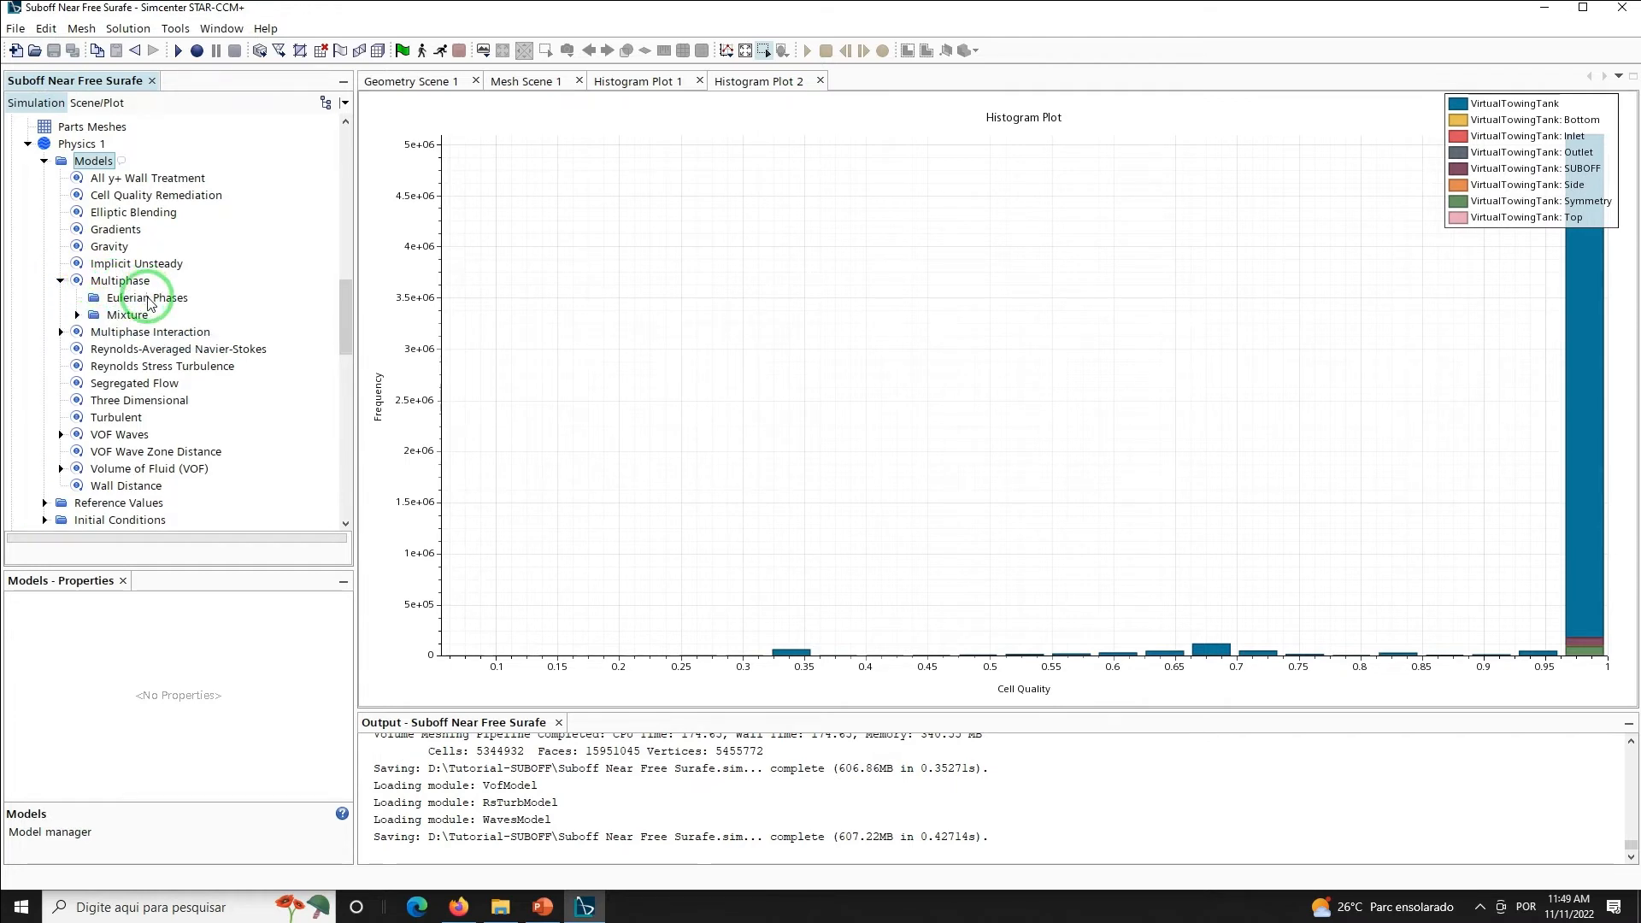
Create a new Eulerian phase under the Multiphase model and name it Water
right_click(148, 303)
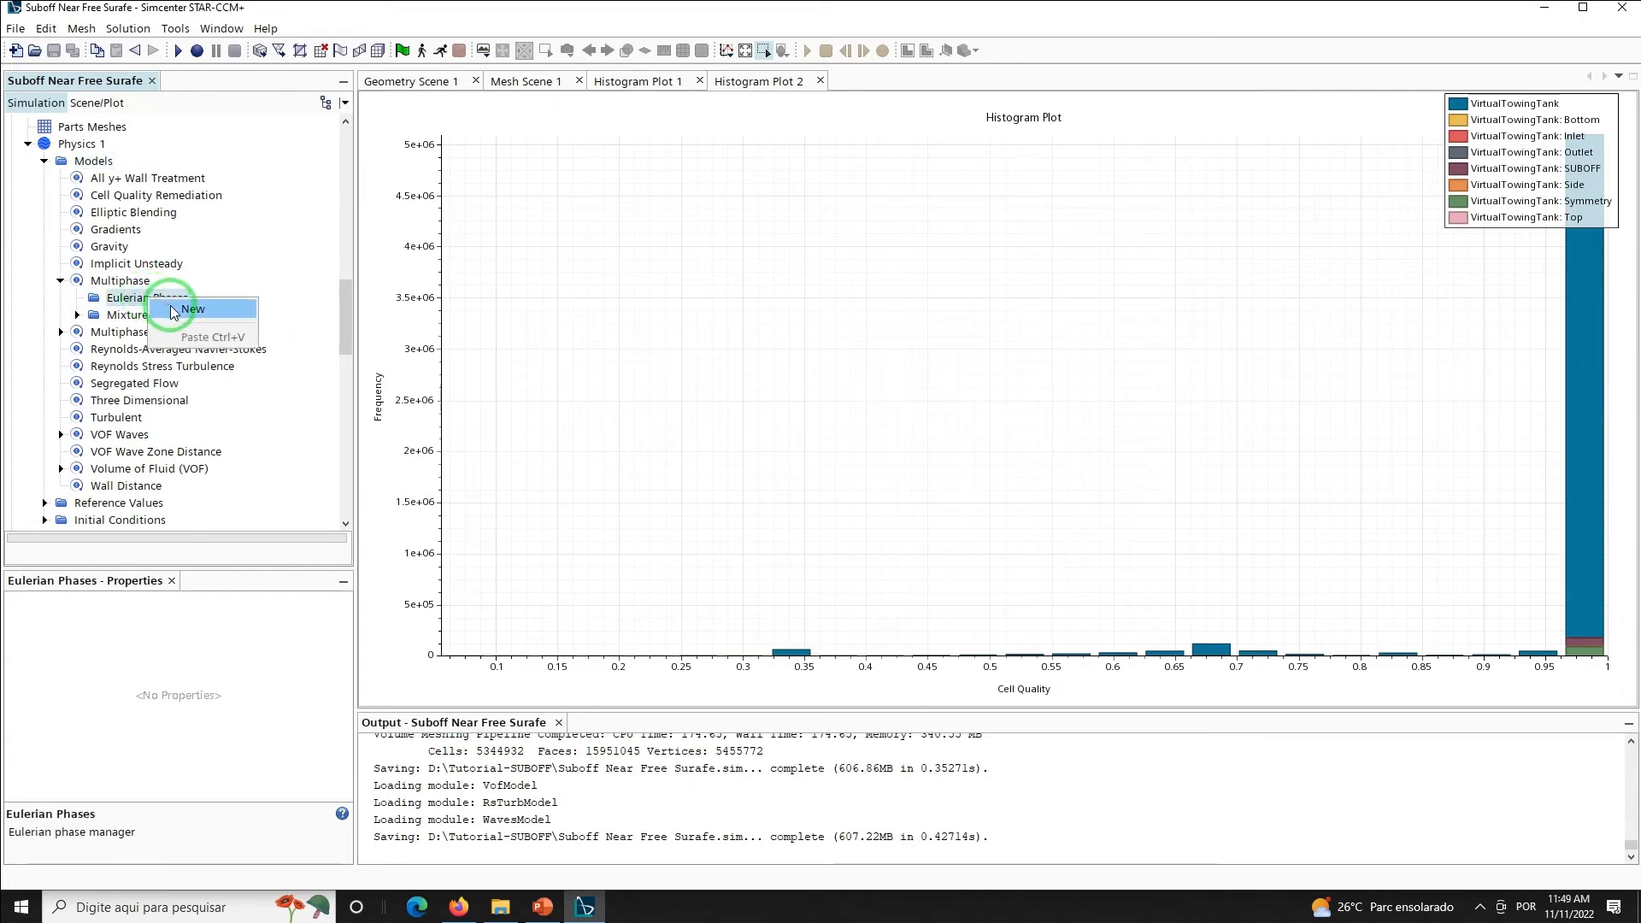
left_click(175, 311)
left_click(146, 314)
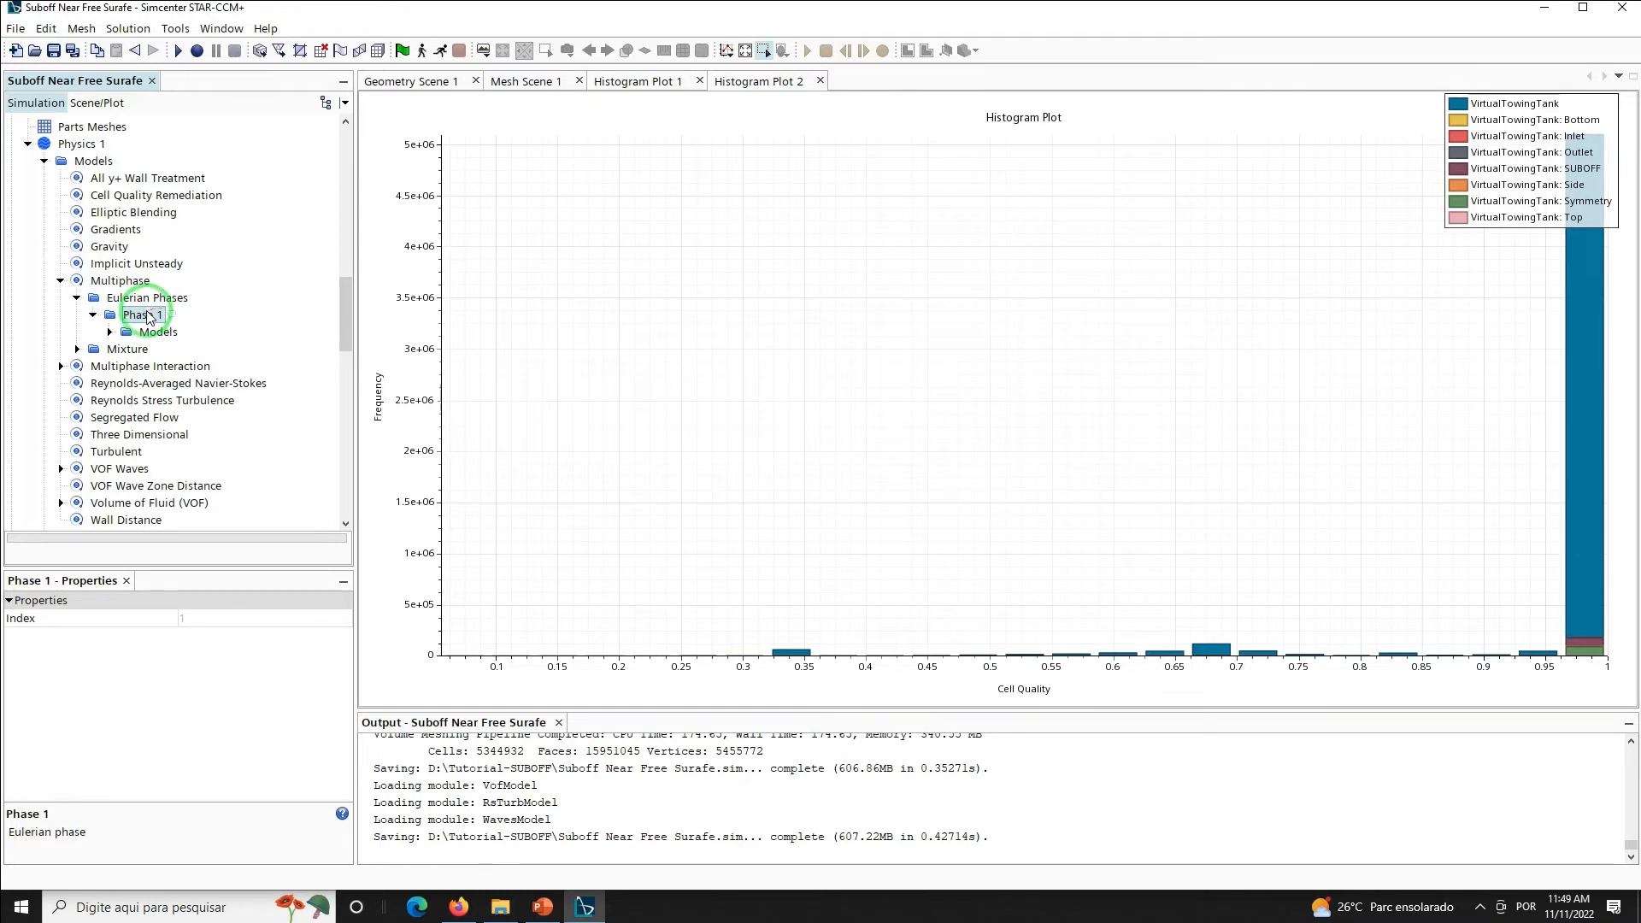
left_click(143, 319)
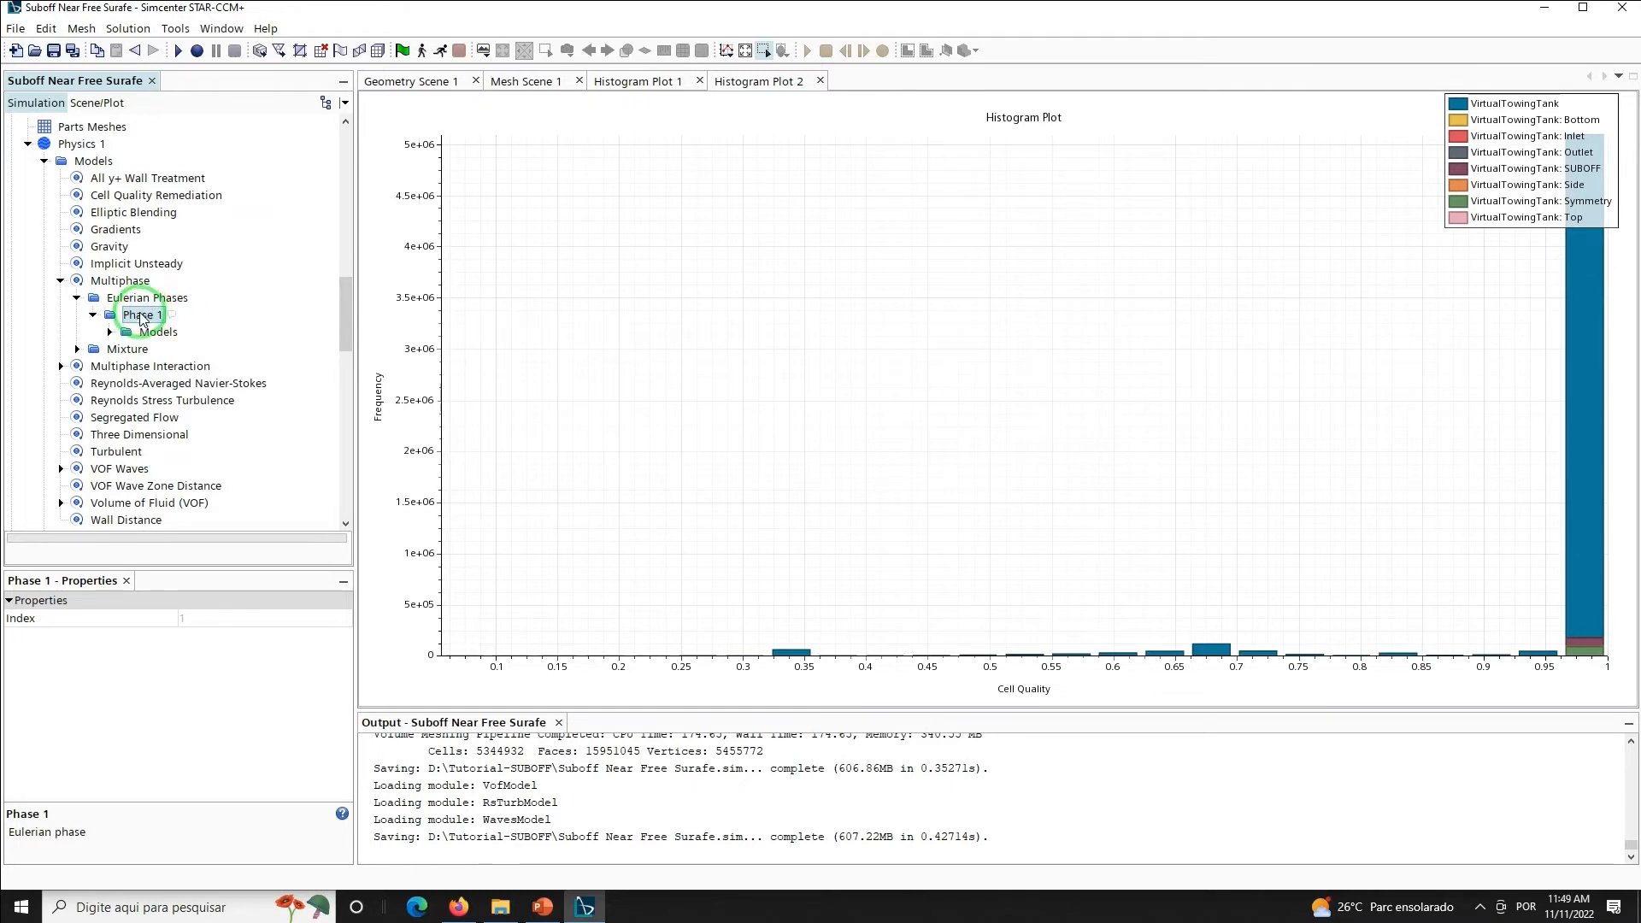
right_click(141, 318)
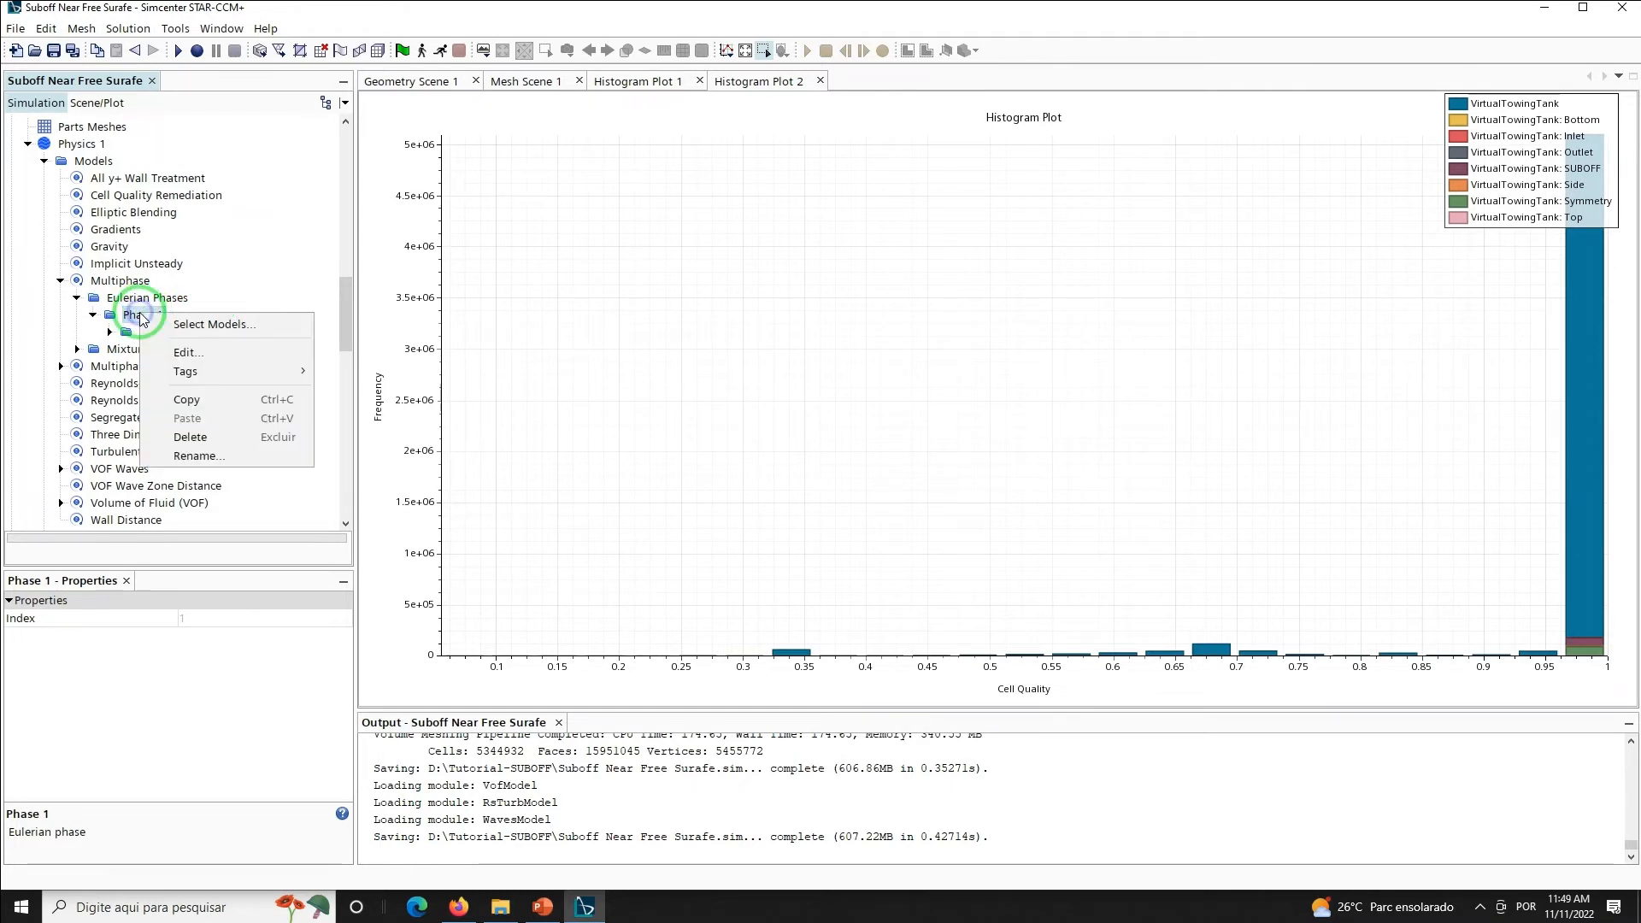
left_click(179, 455)
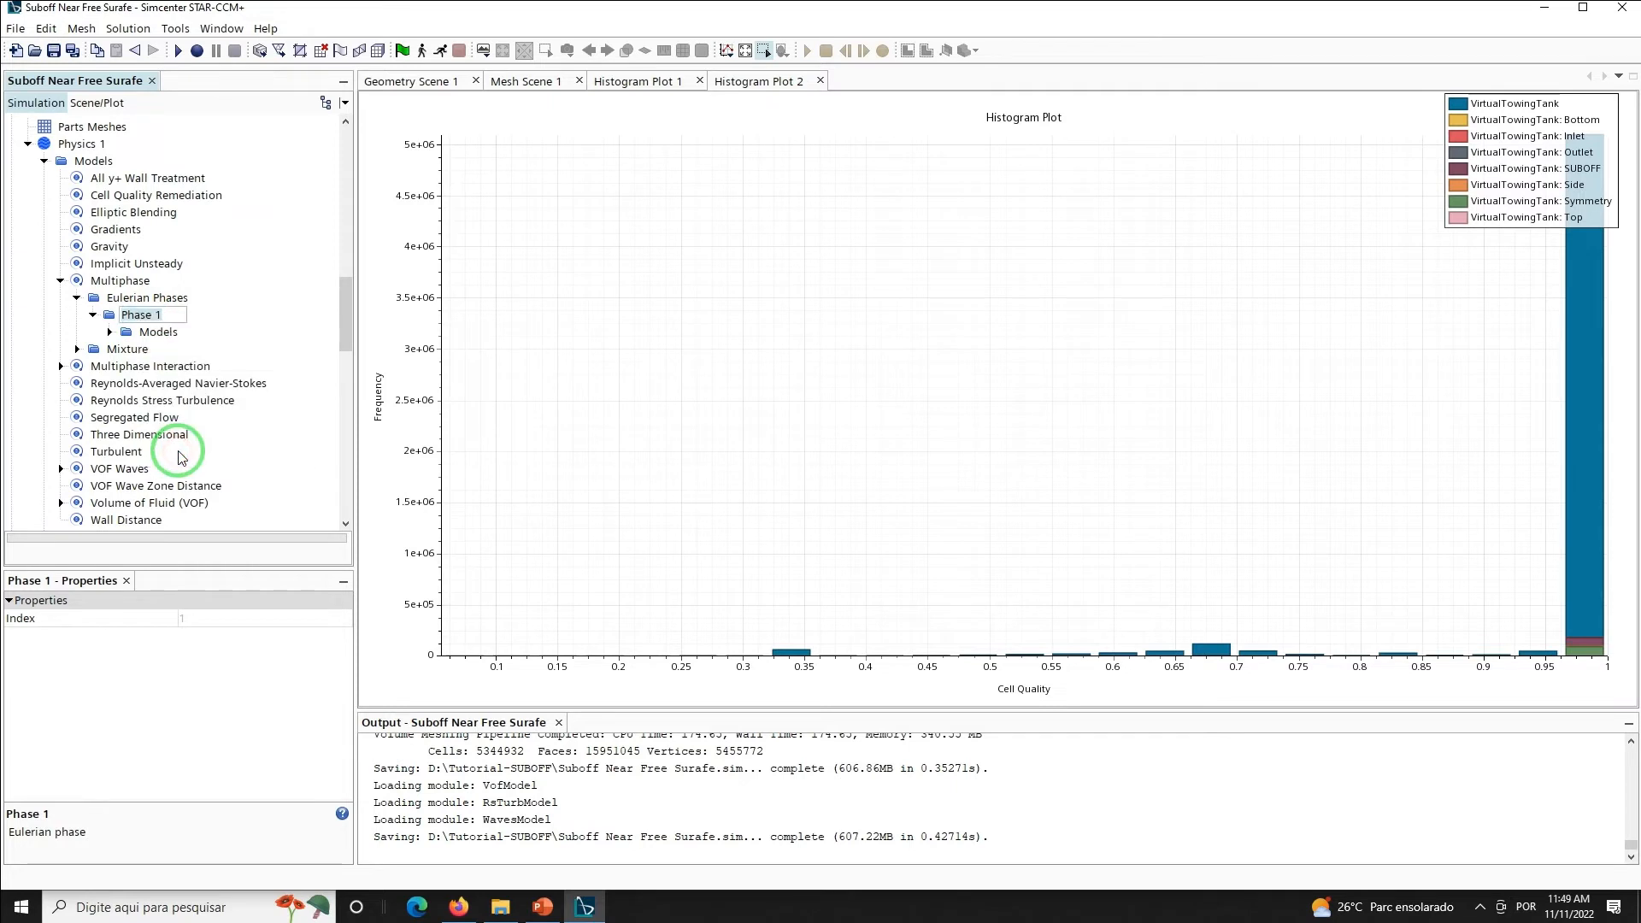
type("Water")
key("Return")
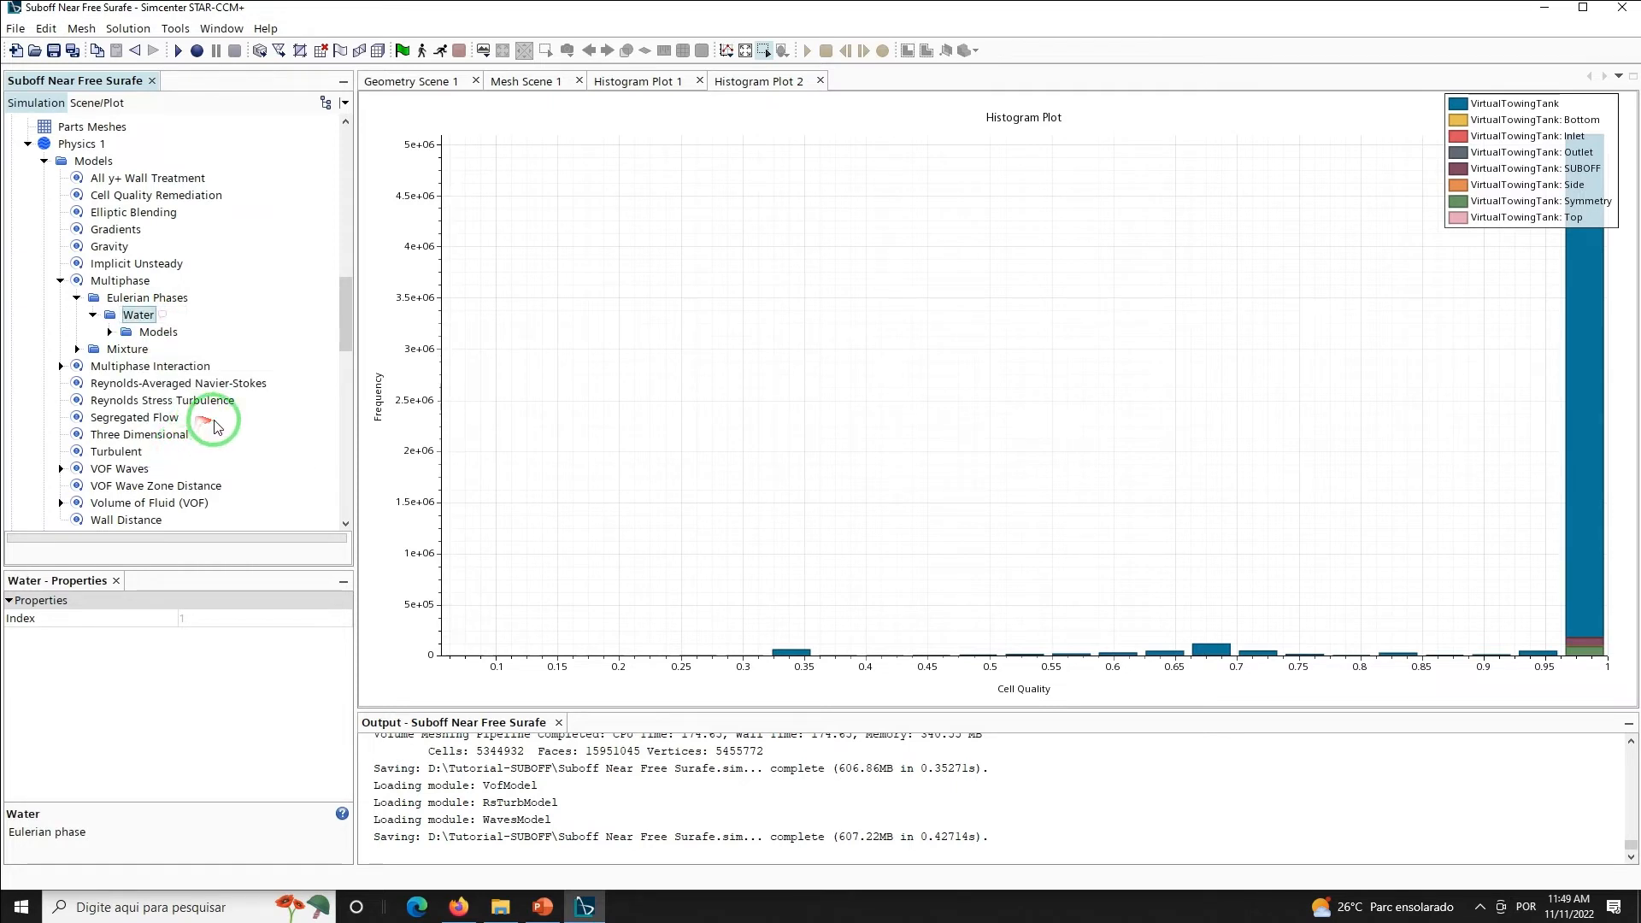
Define the Water phase's models as Liquid with Constant Density
right_click(154, 336)
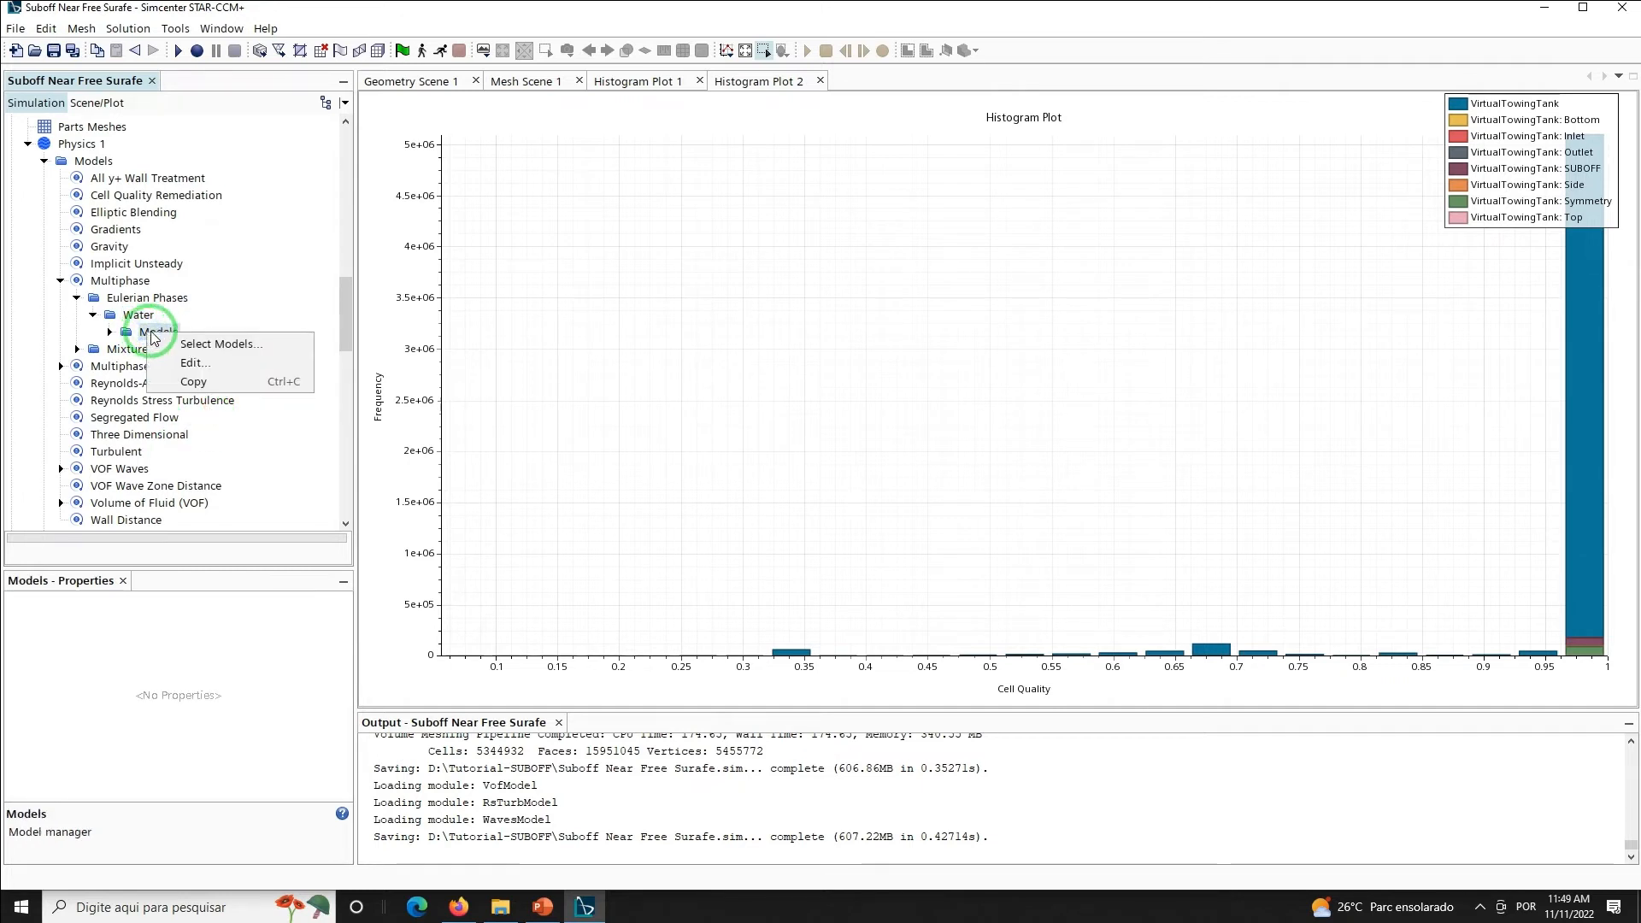
left_click(195, 344)
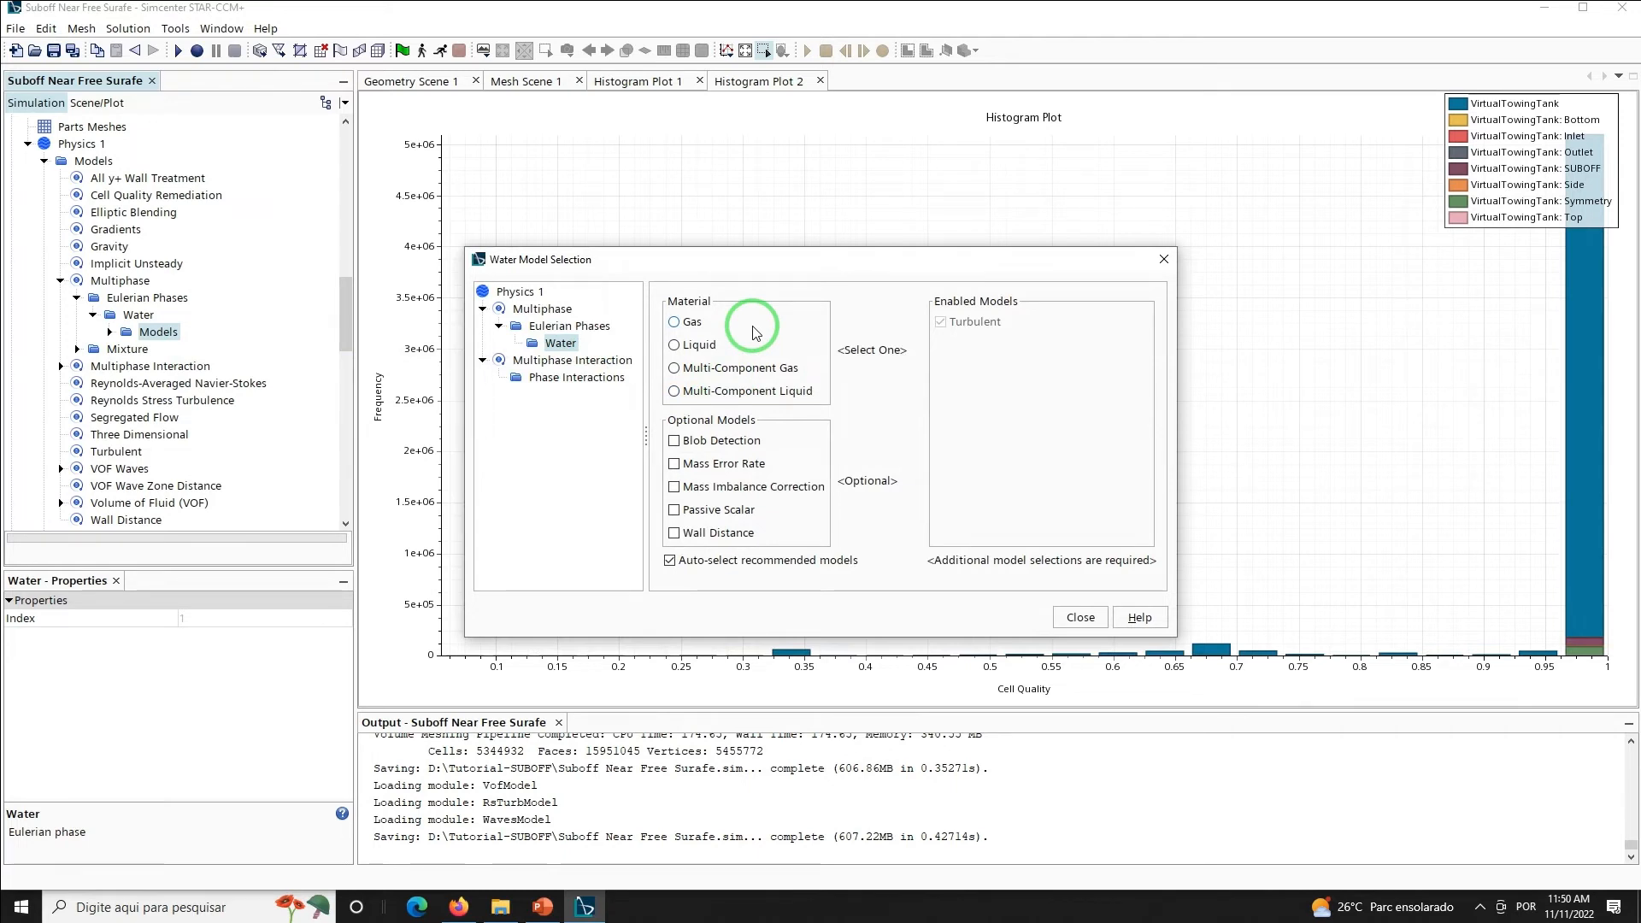
left_click(694, 346)
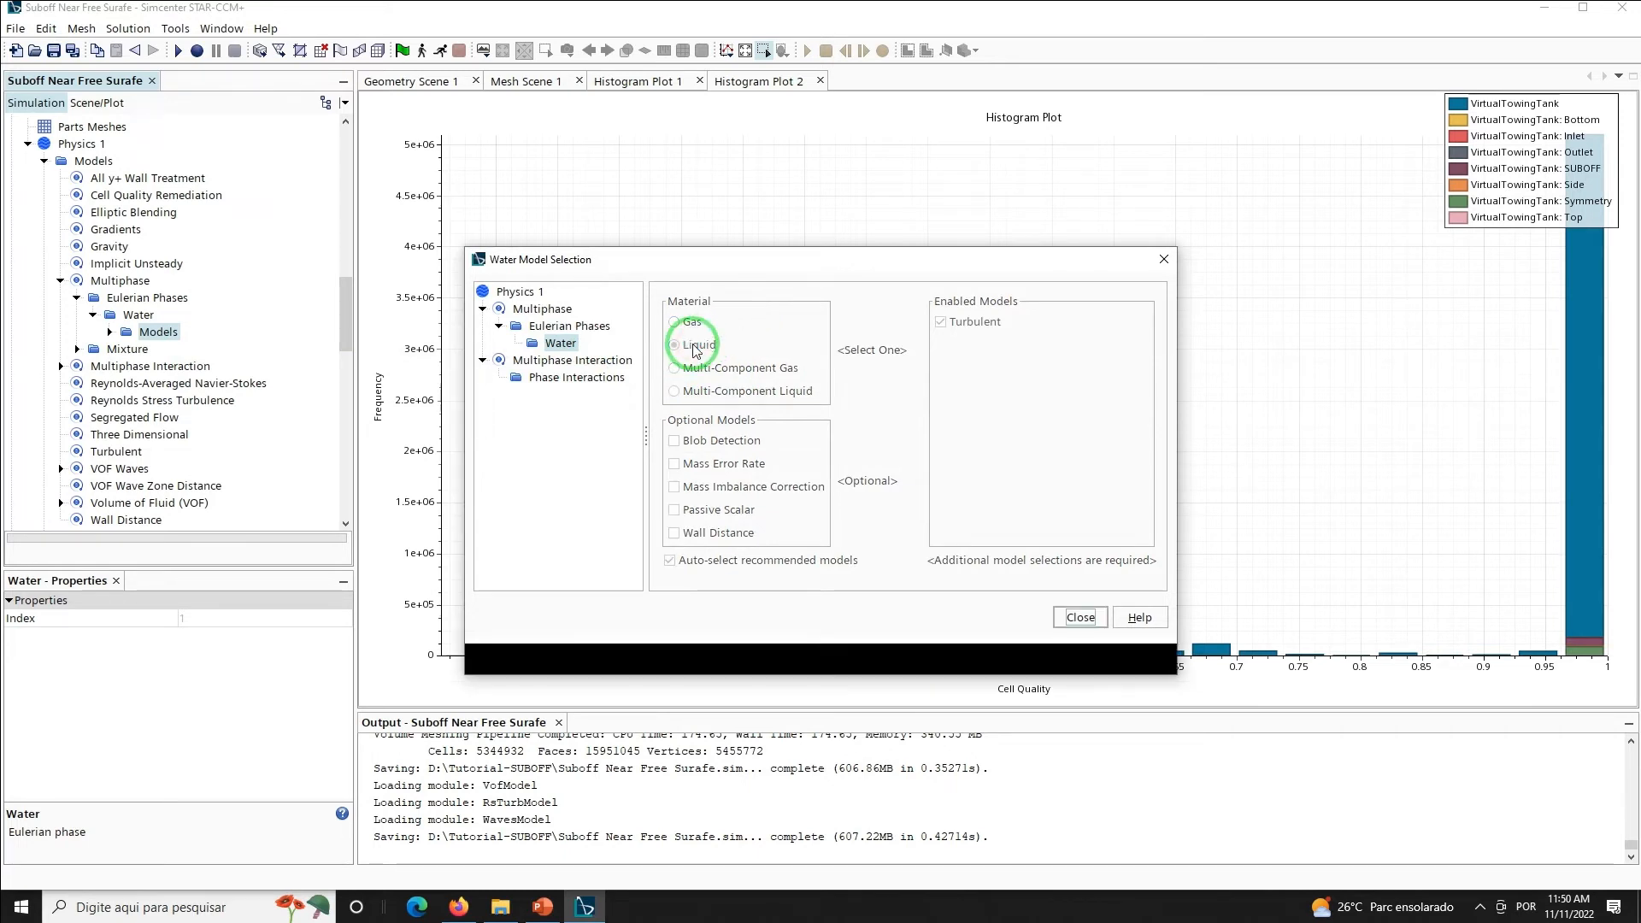
left_click(695, 323)
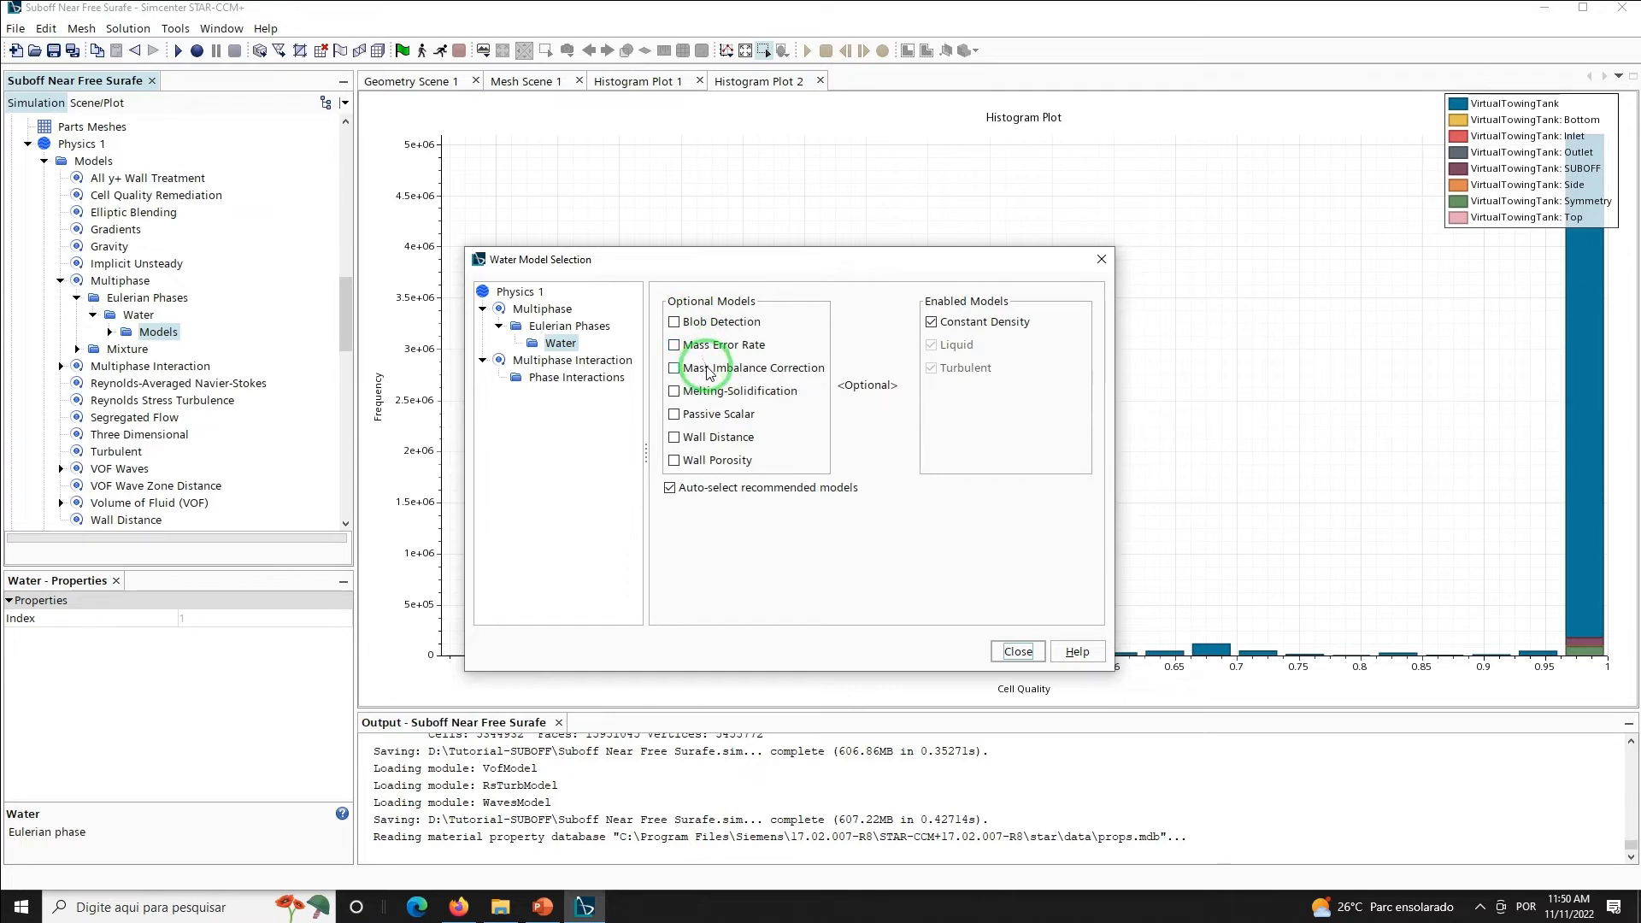
left_click(1016, 652)
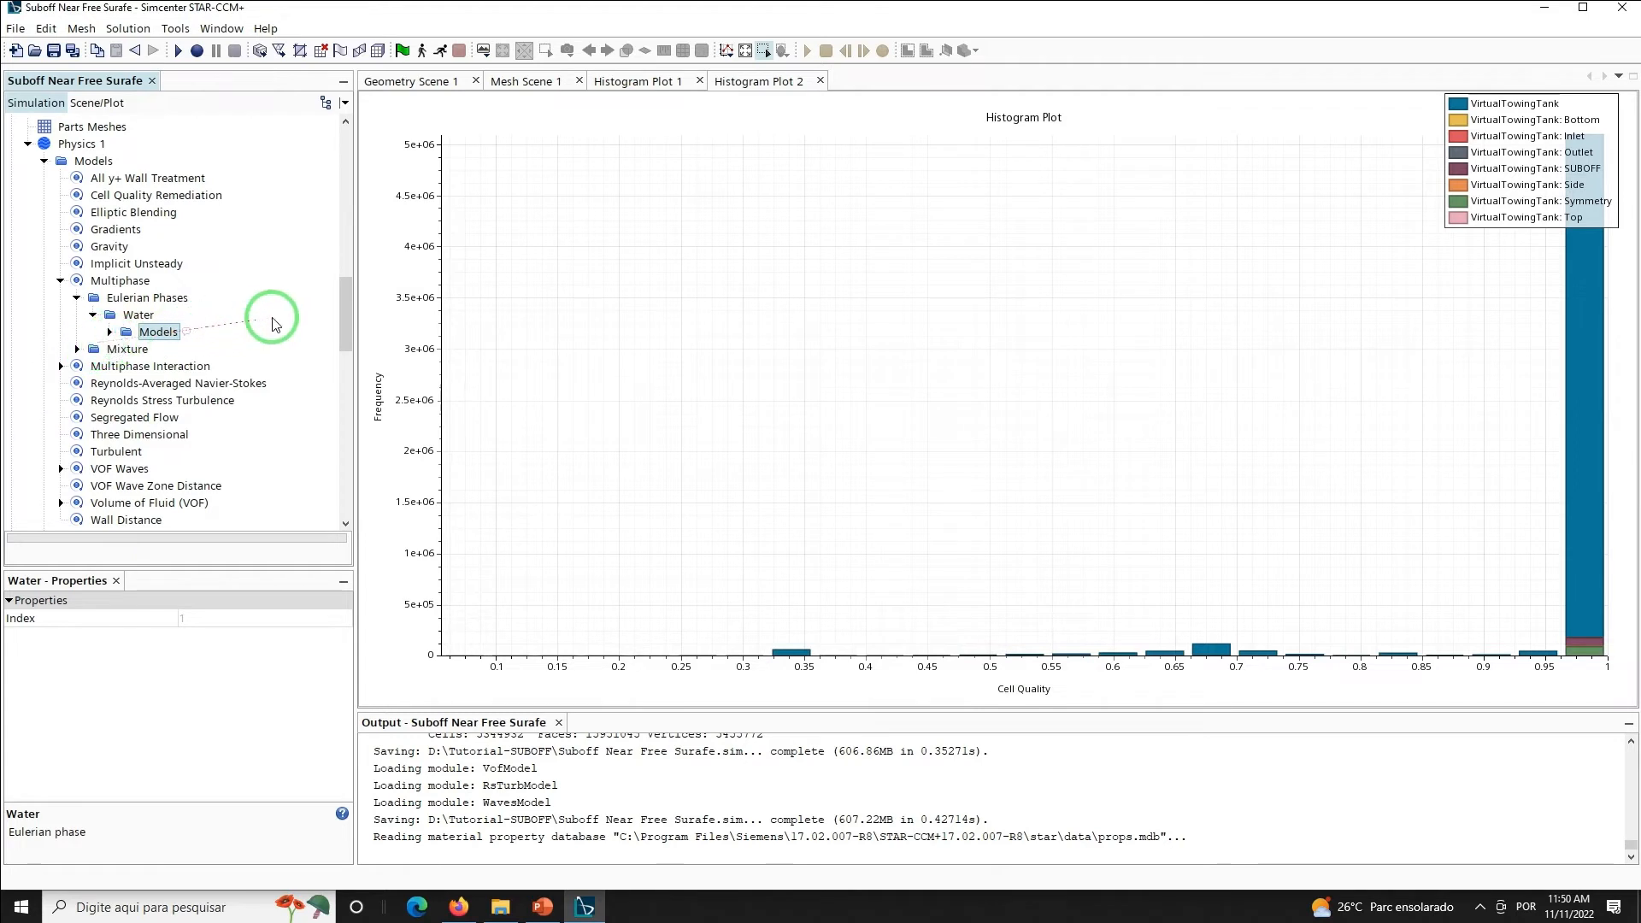
Create a second Eulerian phase under the Multiphase model and name it Air
scroll(347, 317, "down", 1)
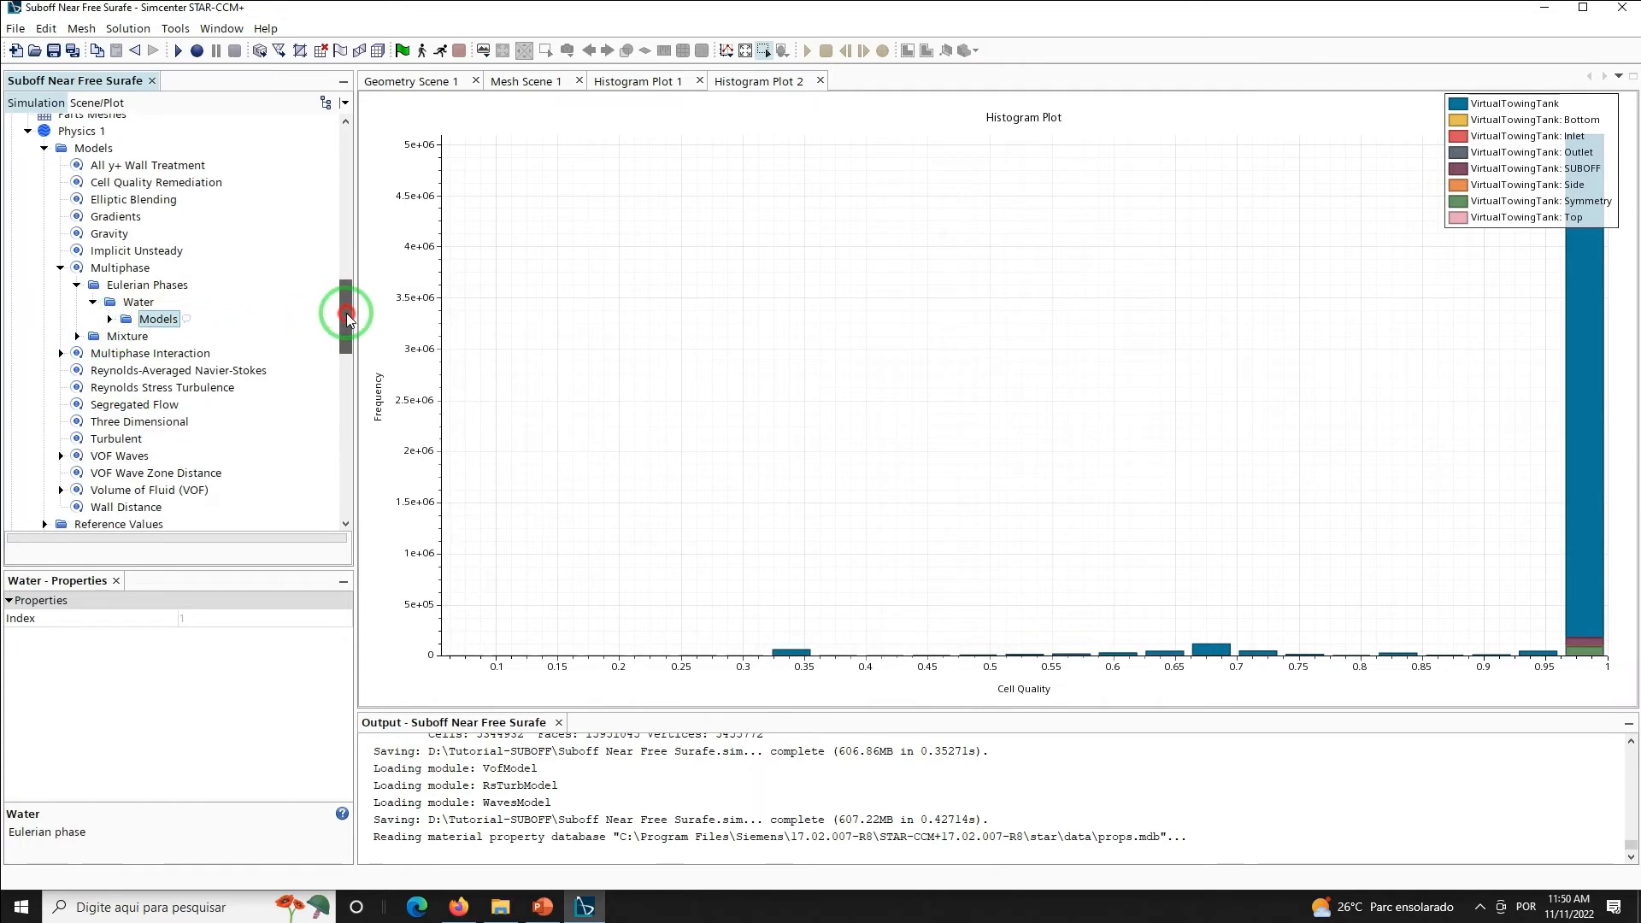
right_click(155, 288)
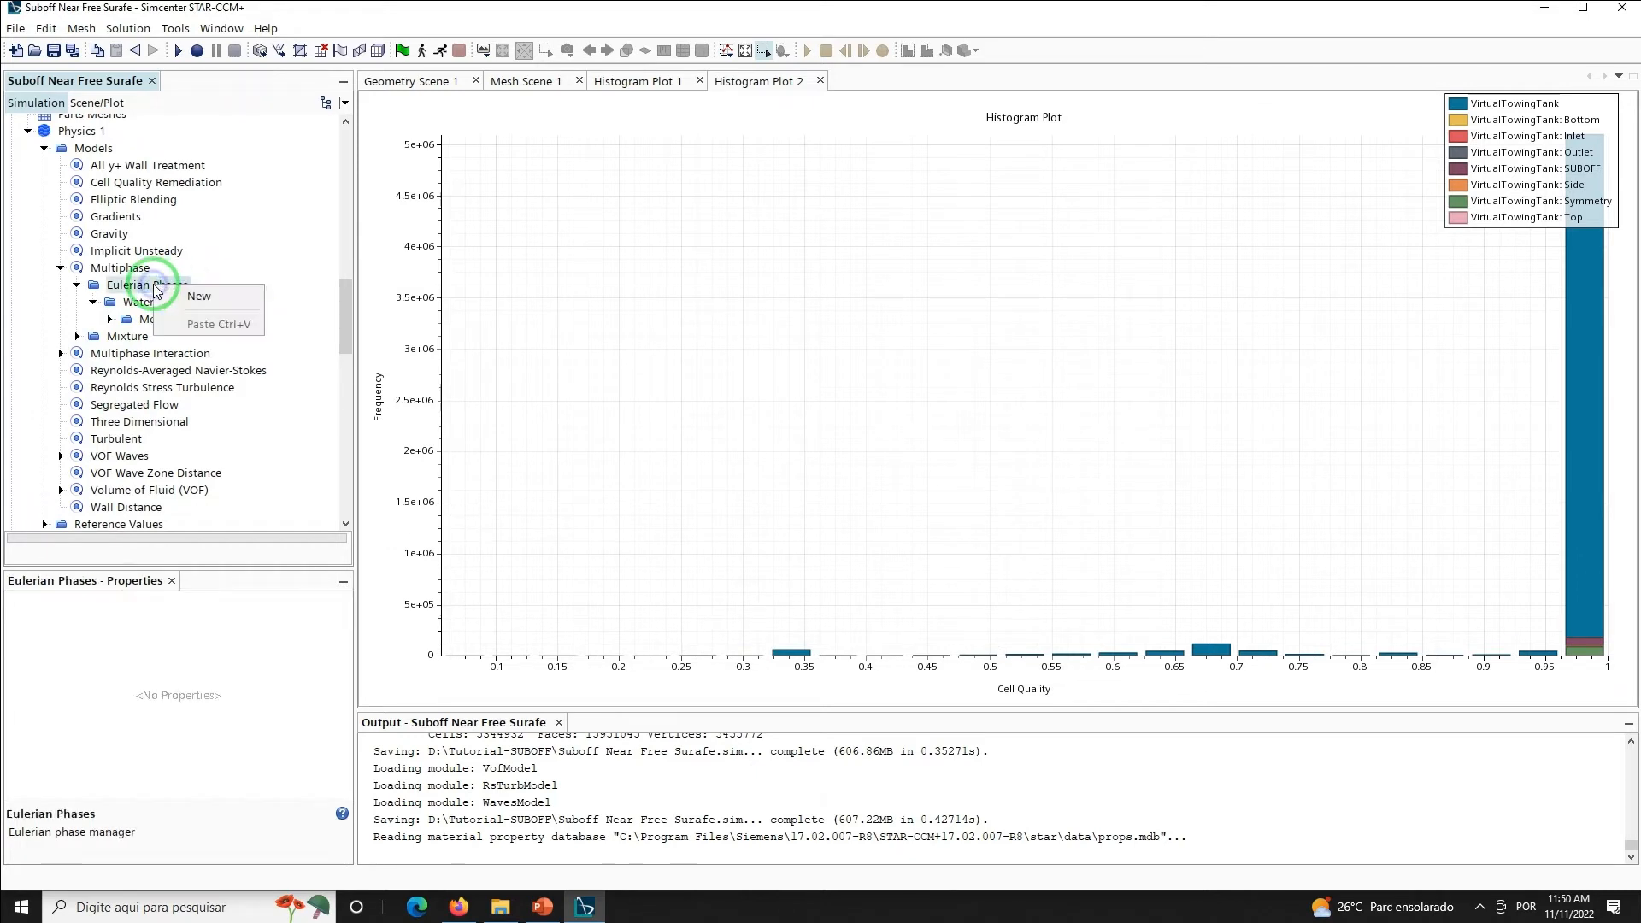
left_click(199, 297)
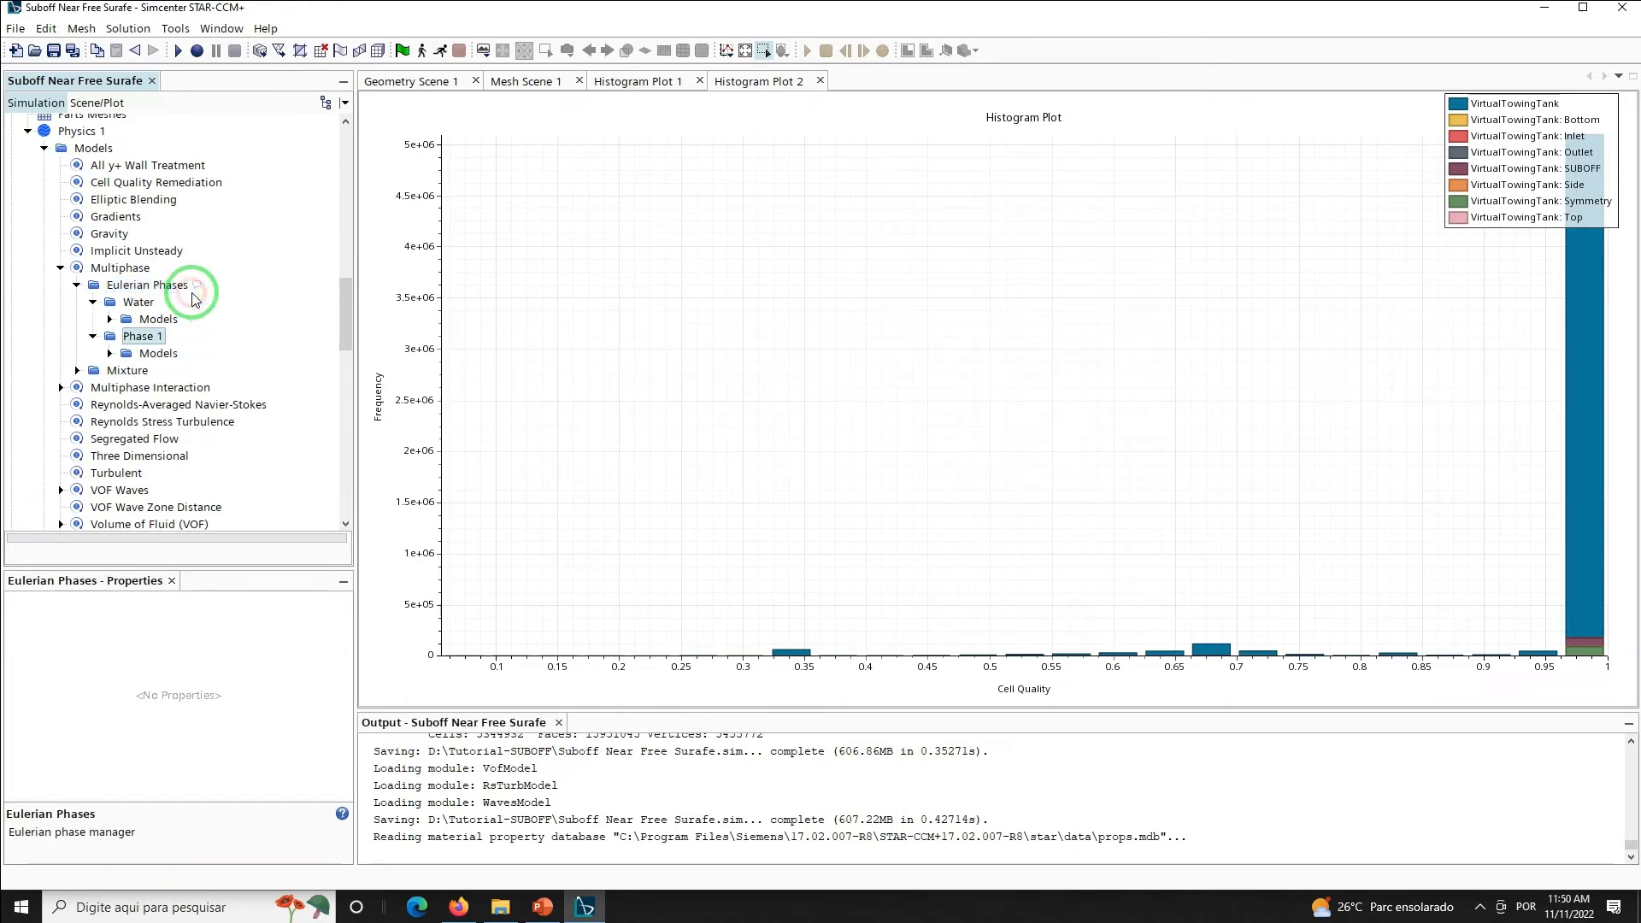
left_click(138, 335)
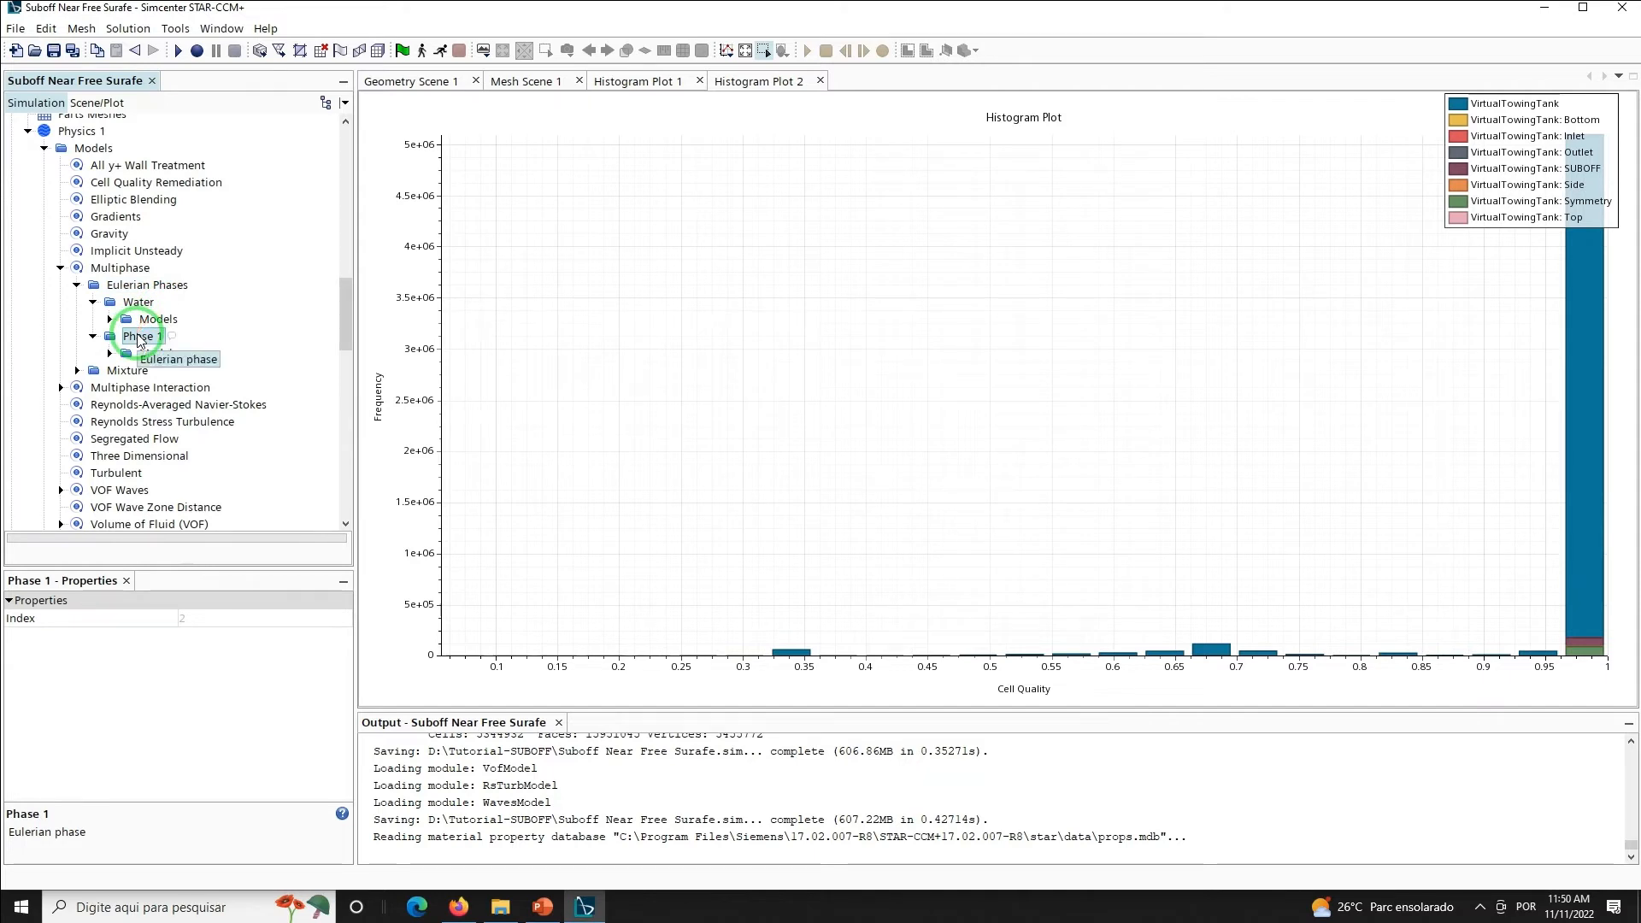
right_click(137, 338)
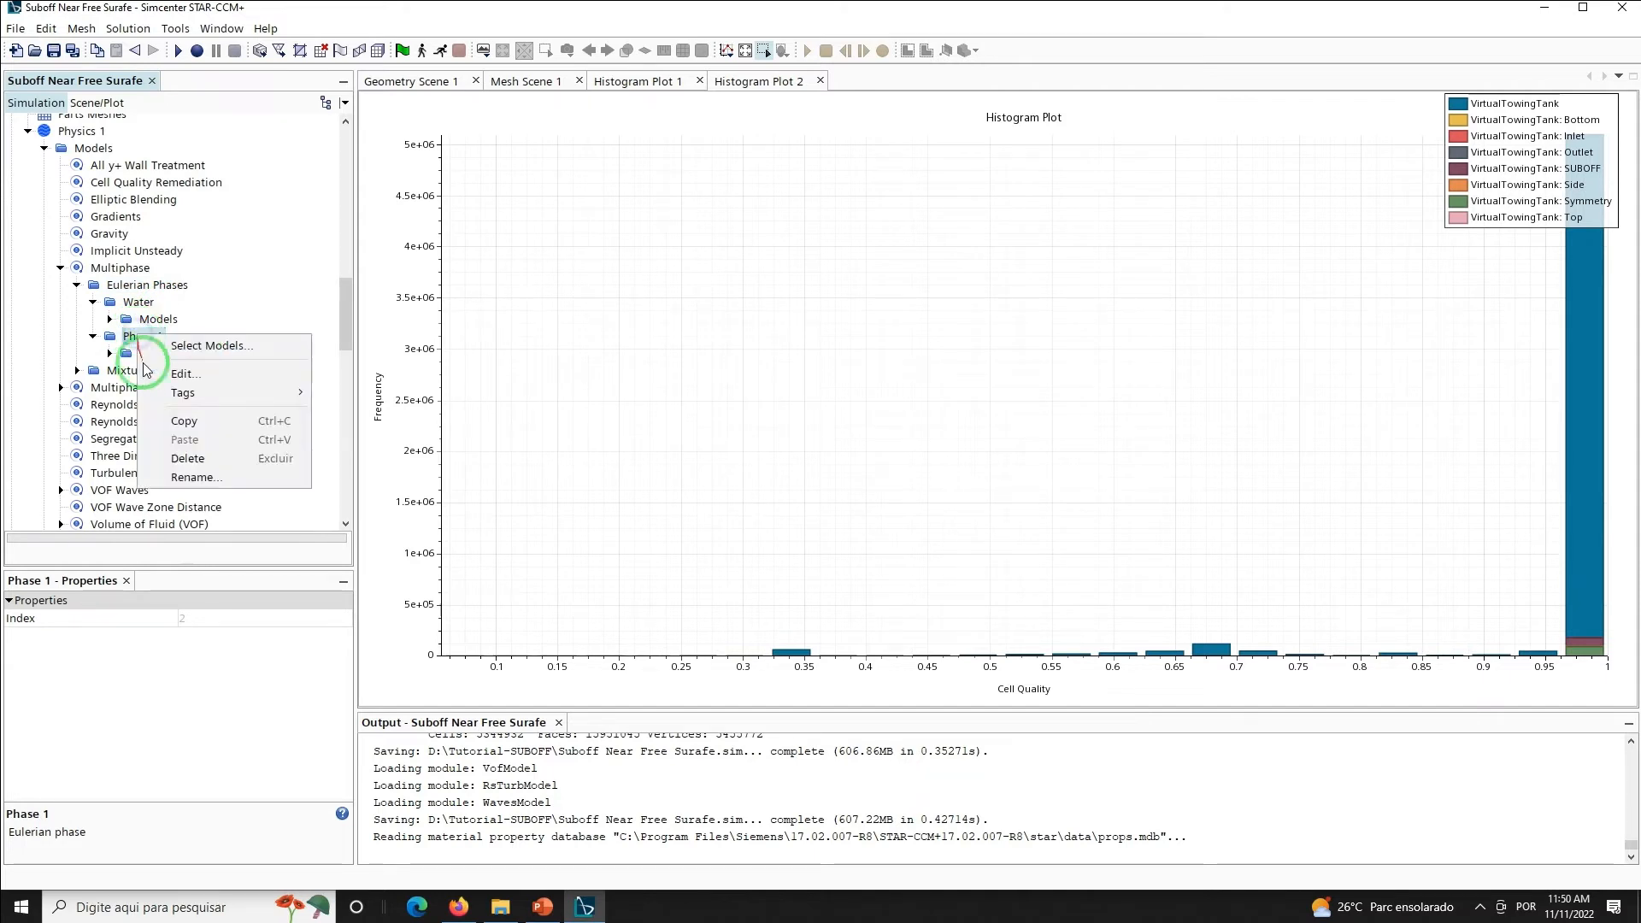
left_click(174, 475)
type("Air")
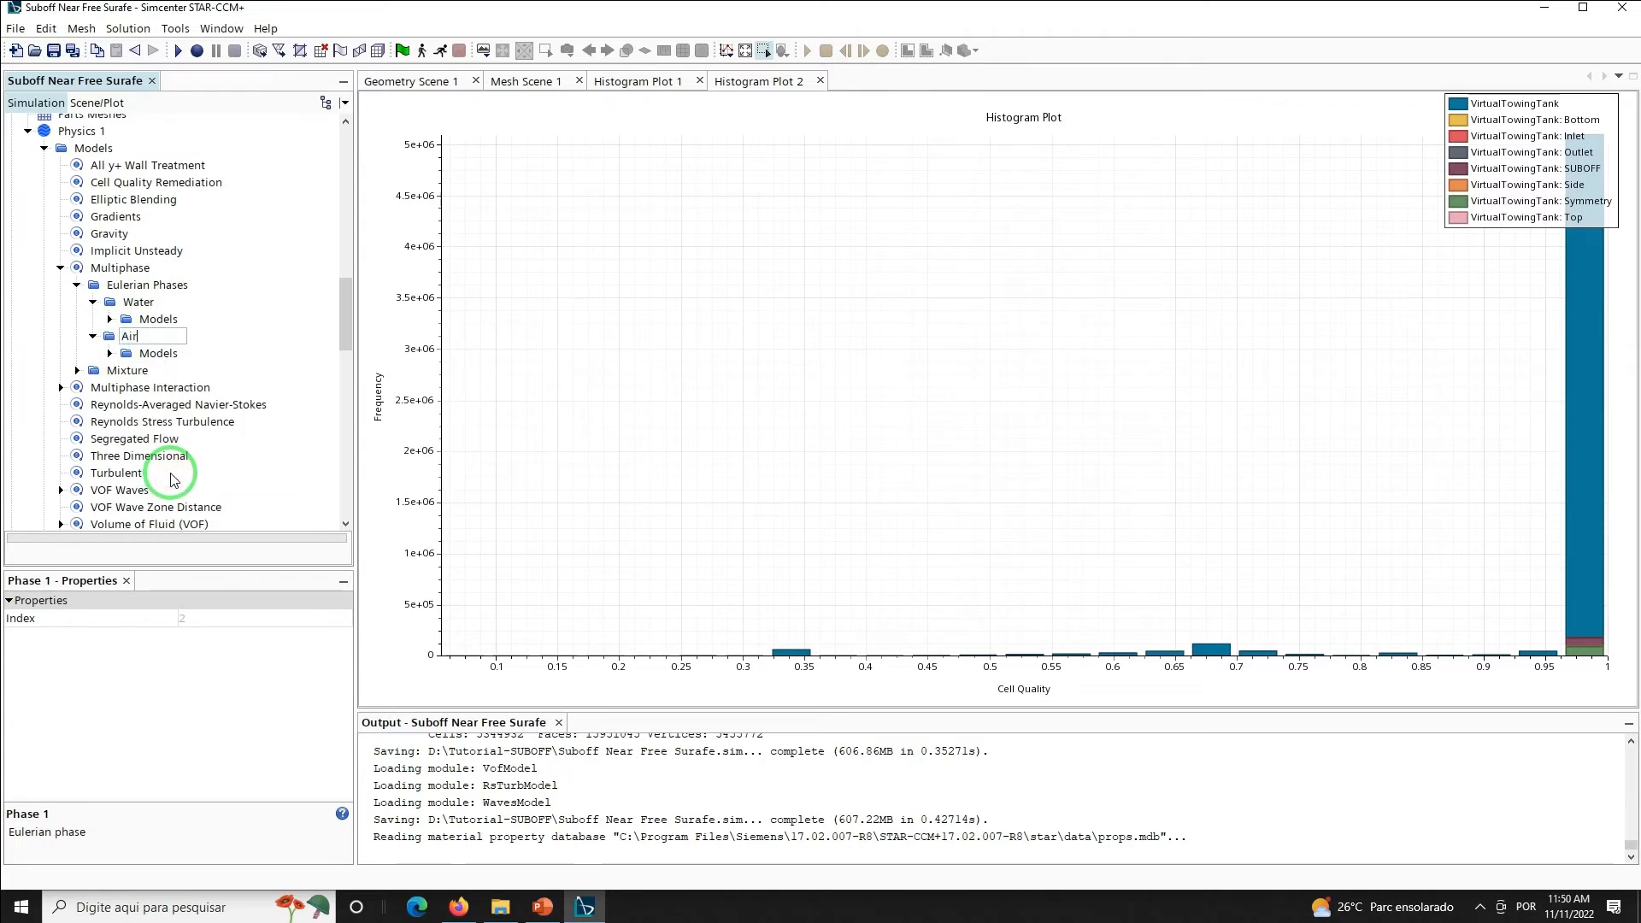
key("Return")
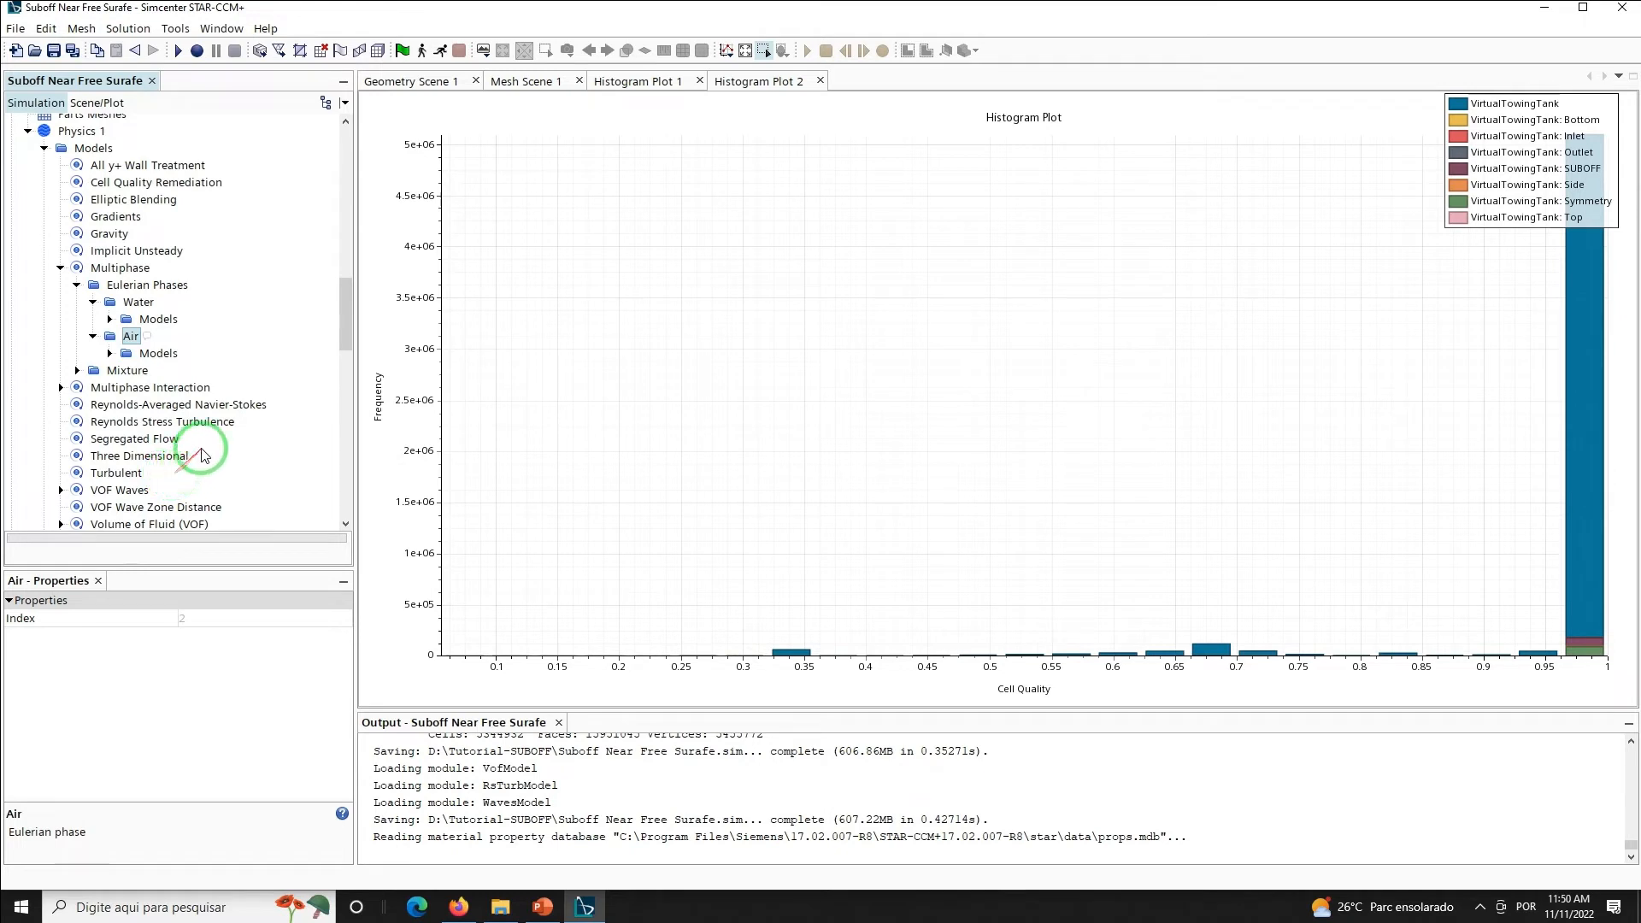
Define the Air phase's models as Gas with Constant Density, and save the simulation
left_click_drag(345, 337, 345, 350)
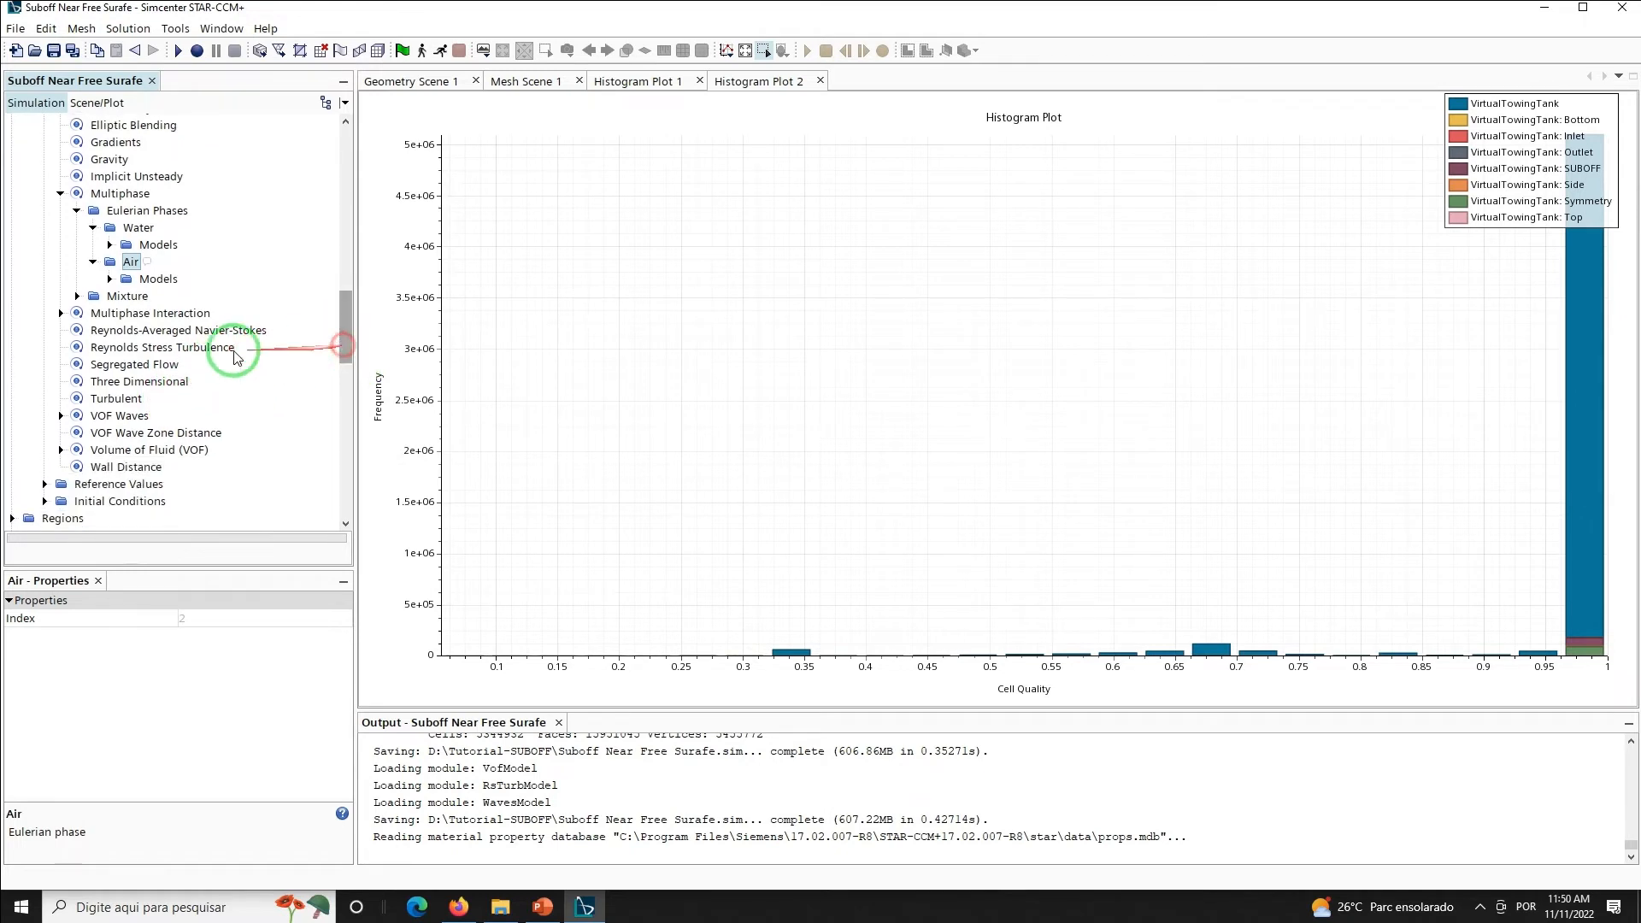
right_click(157, 279)
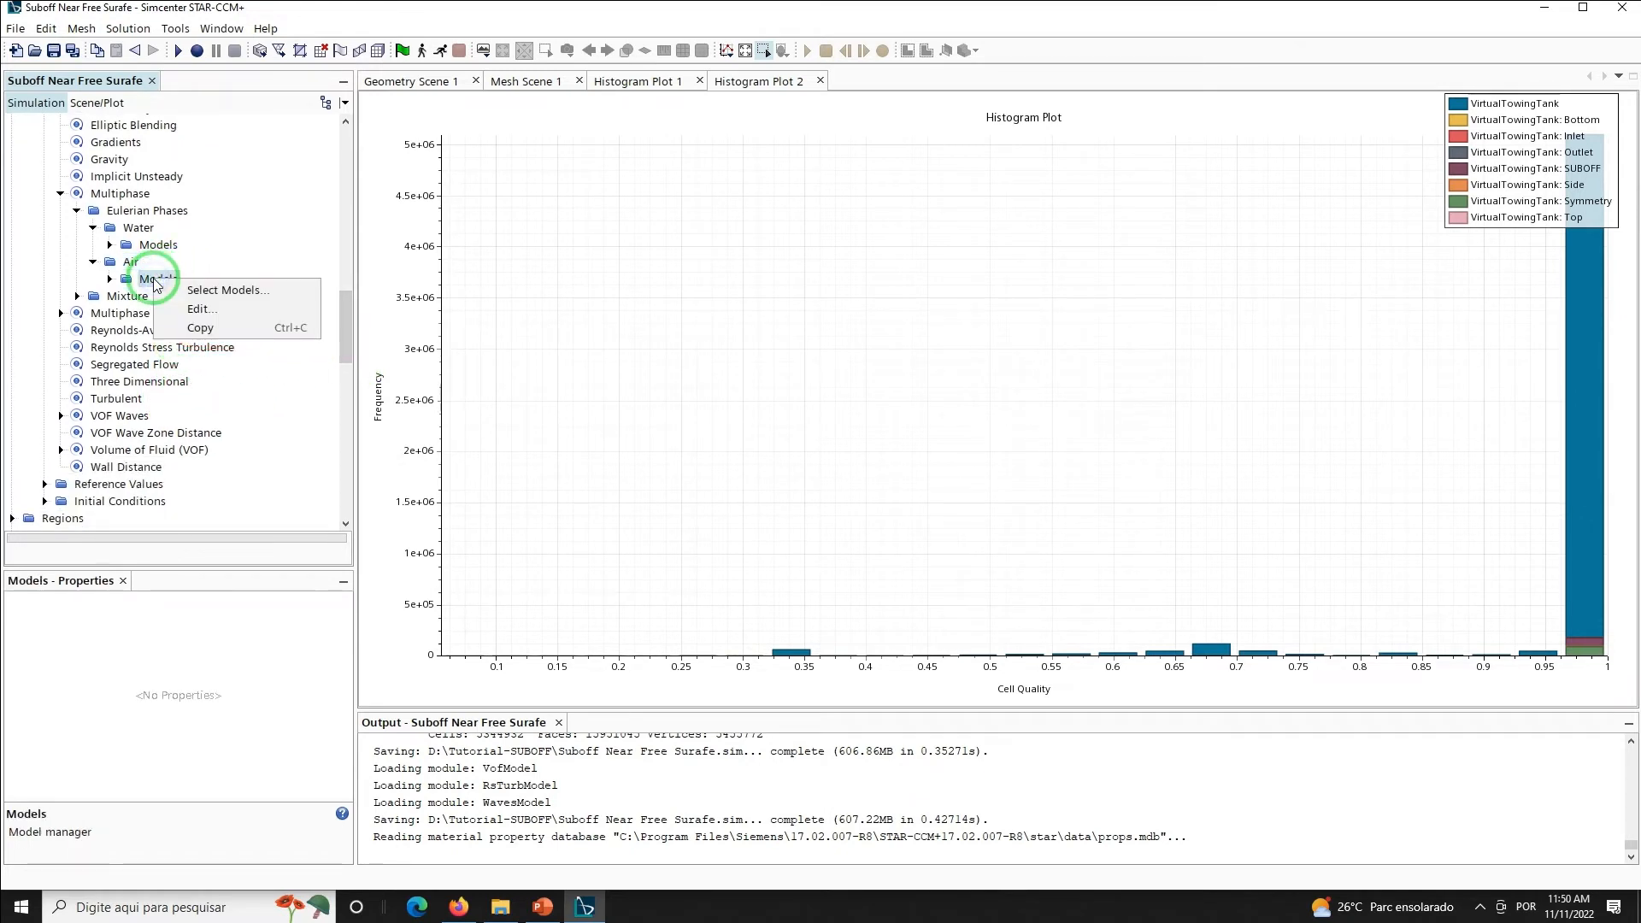
left_click(222, 291)
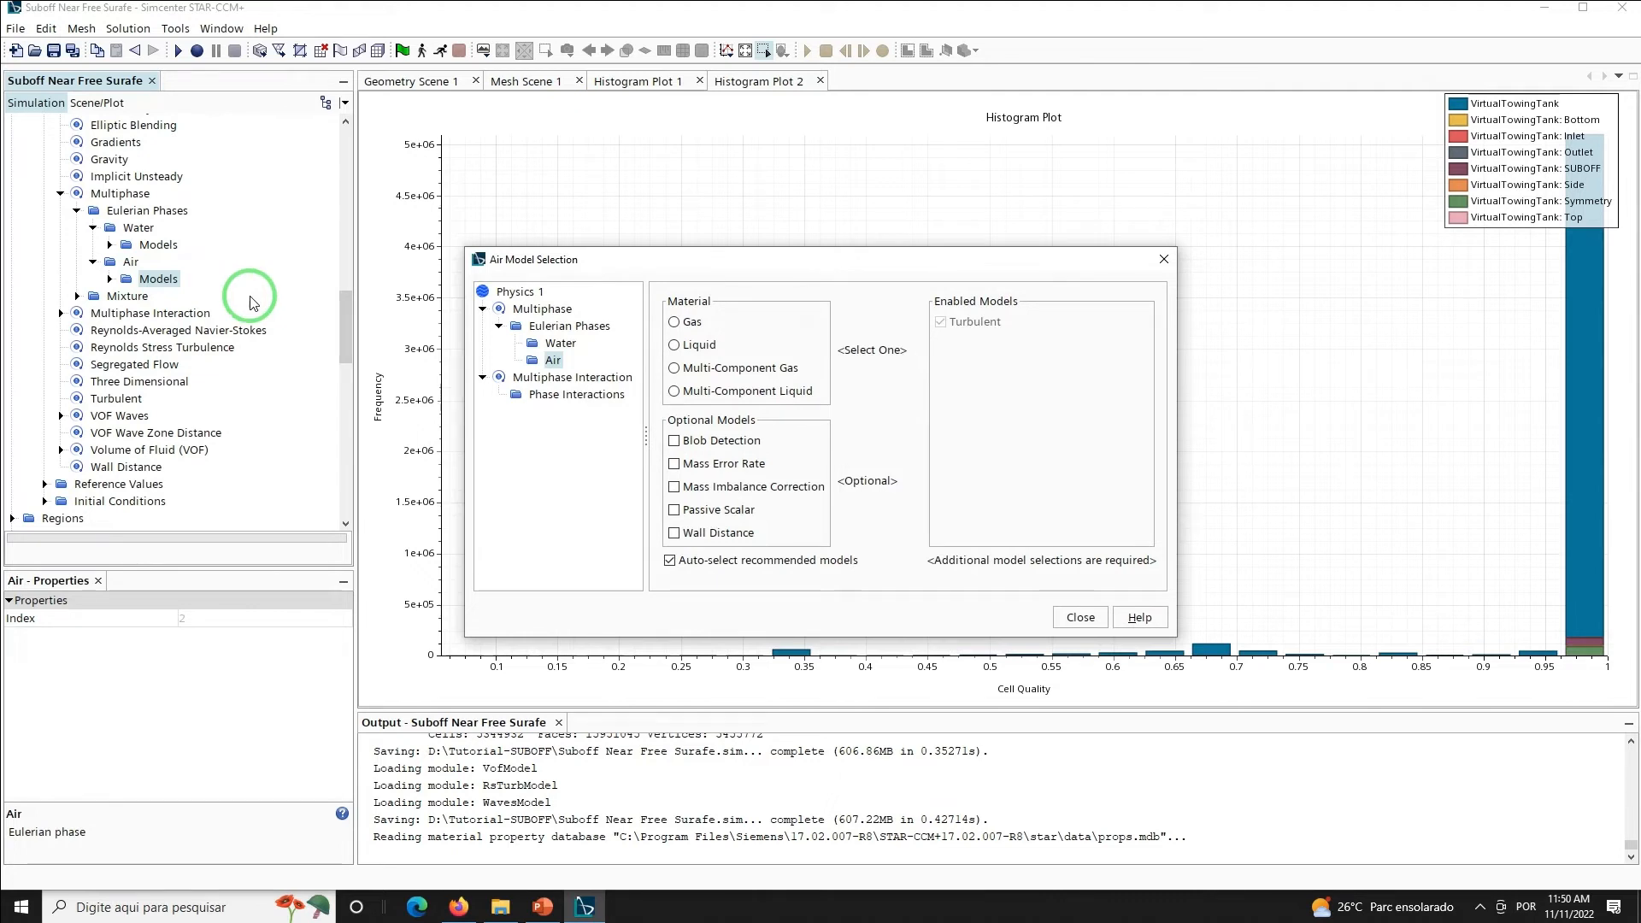
left_click(682, 323)
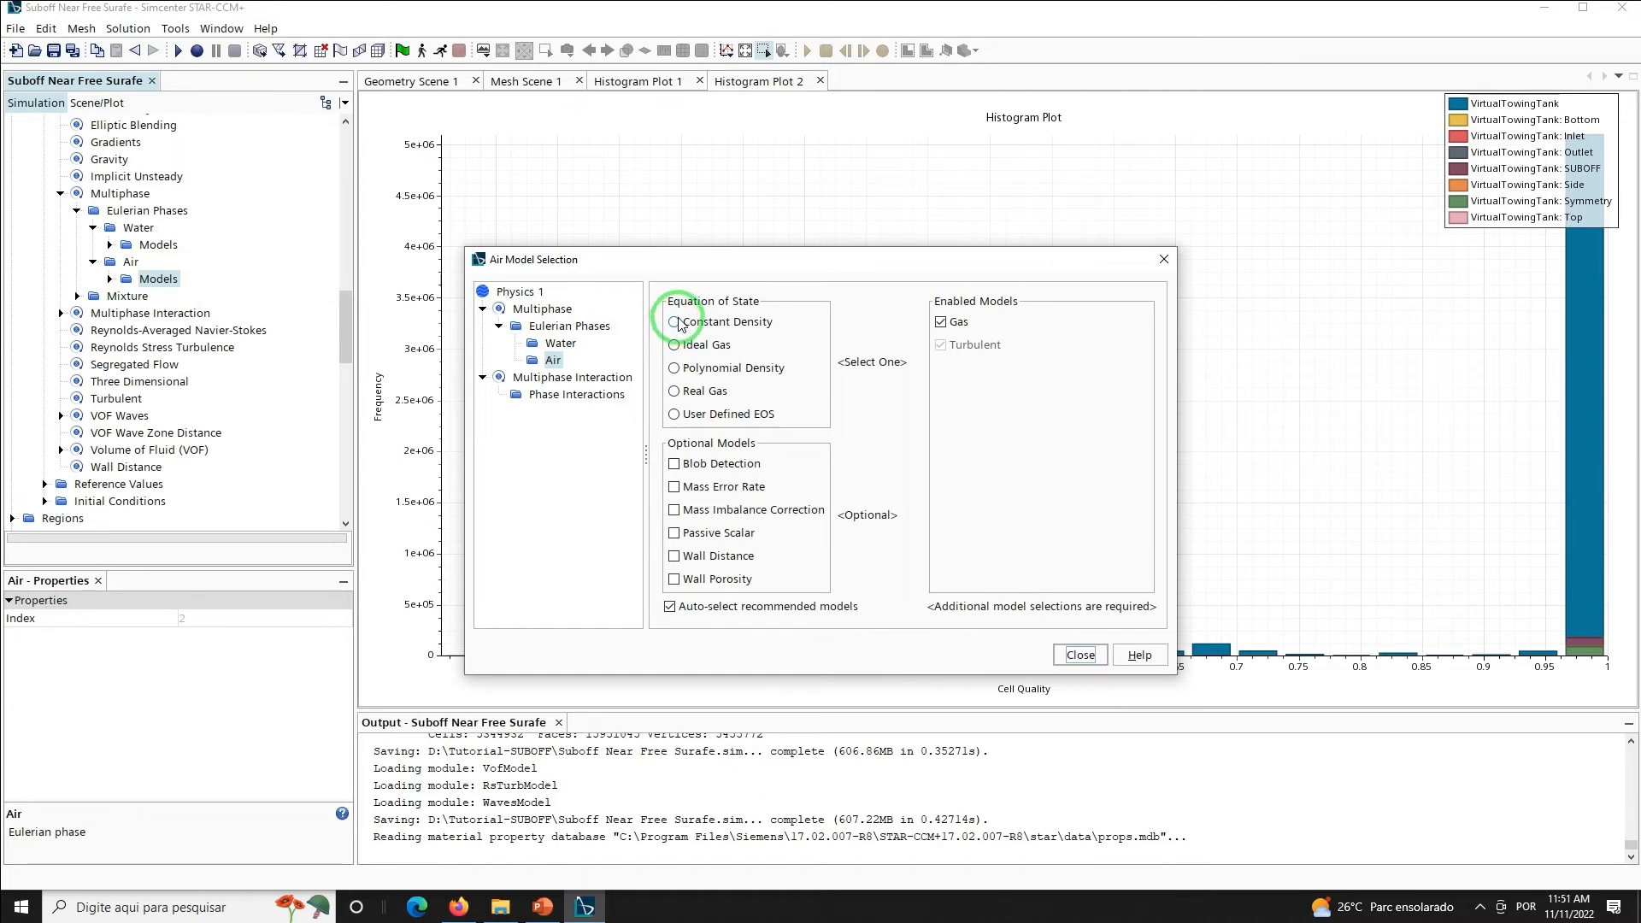
left_click(676, 322)
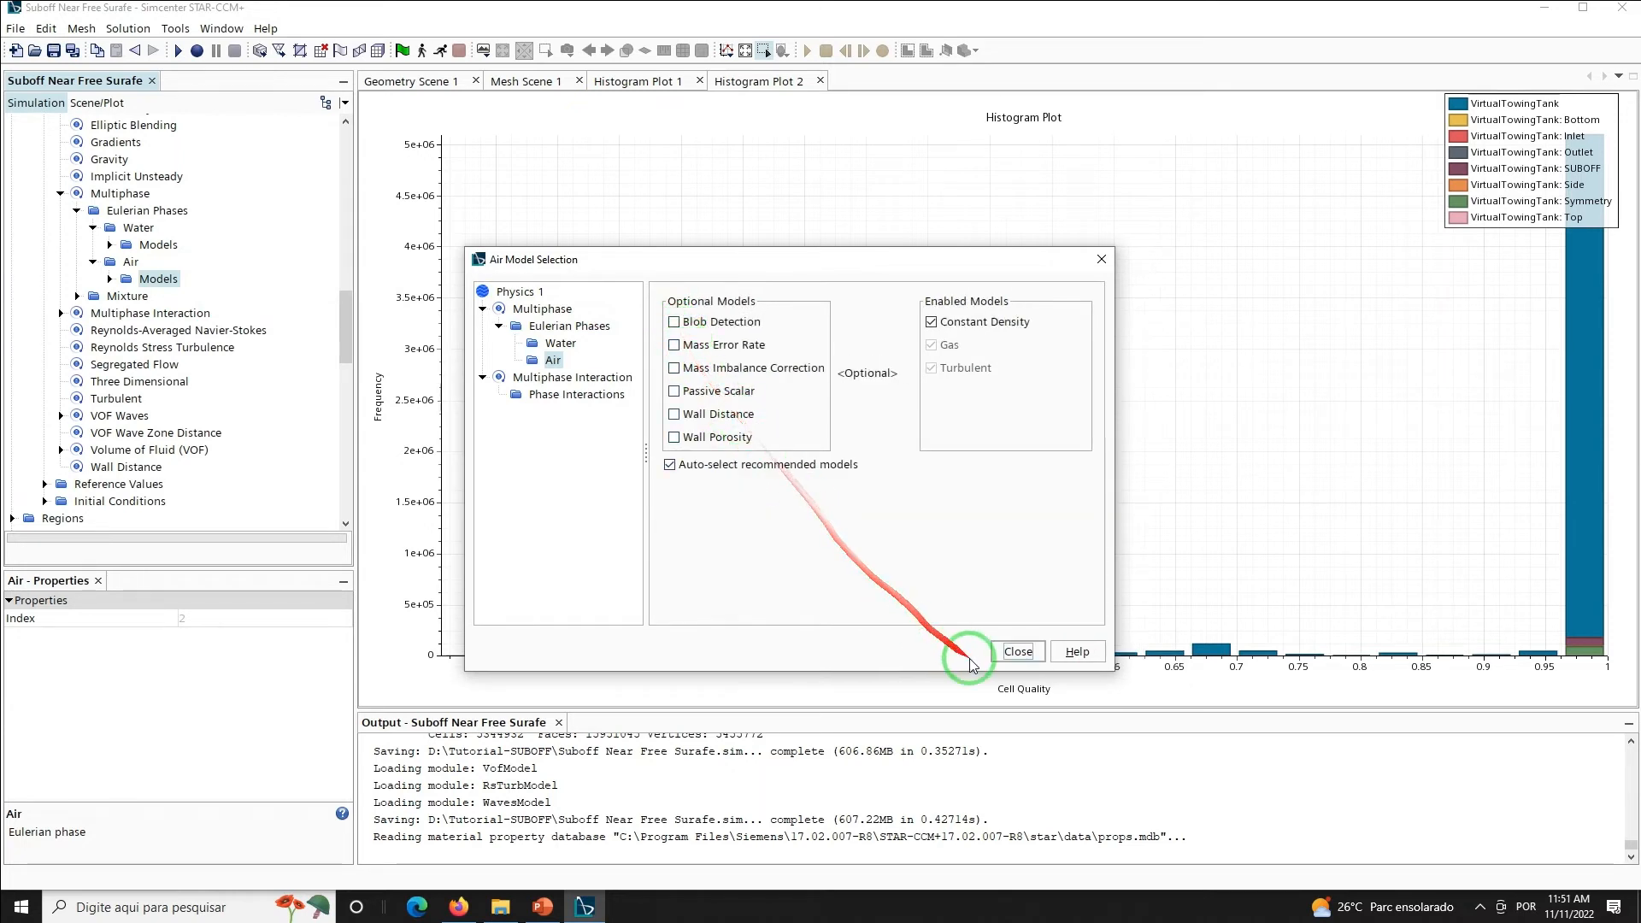
left_click(1017, 652)
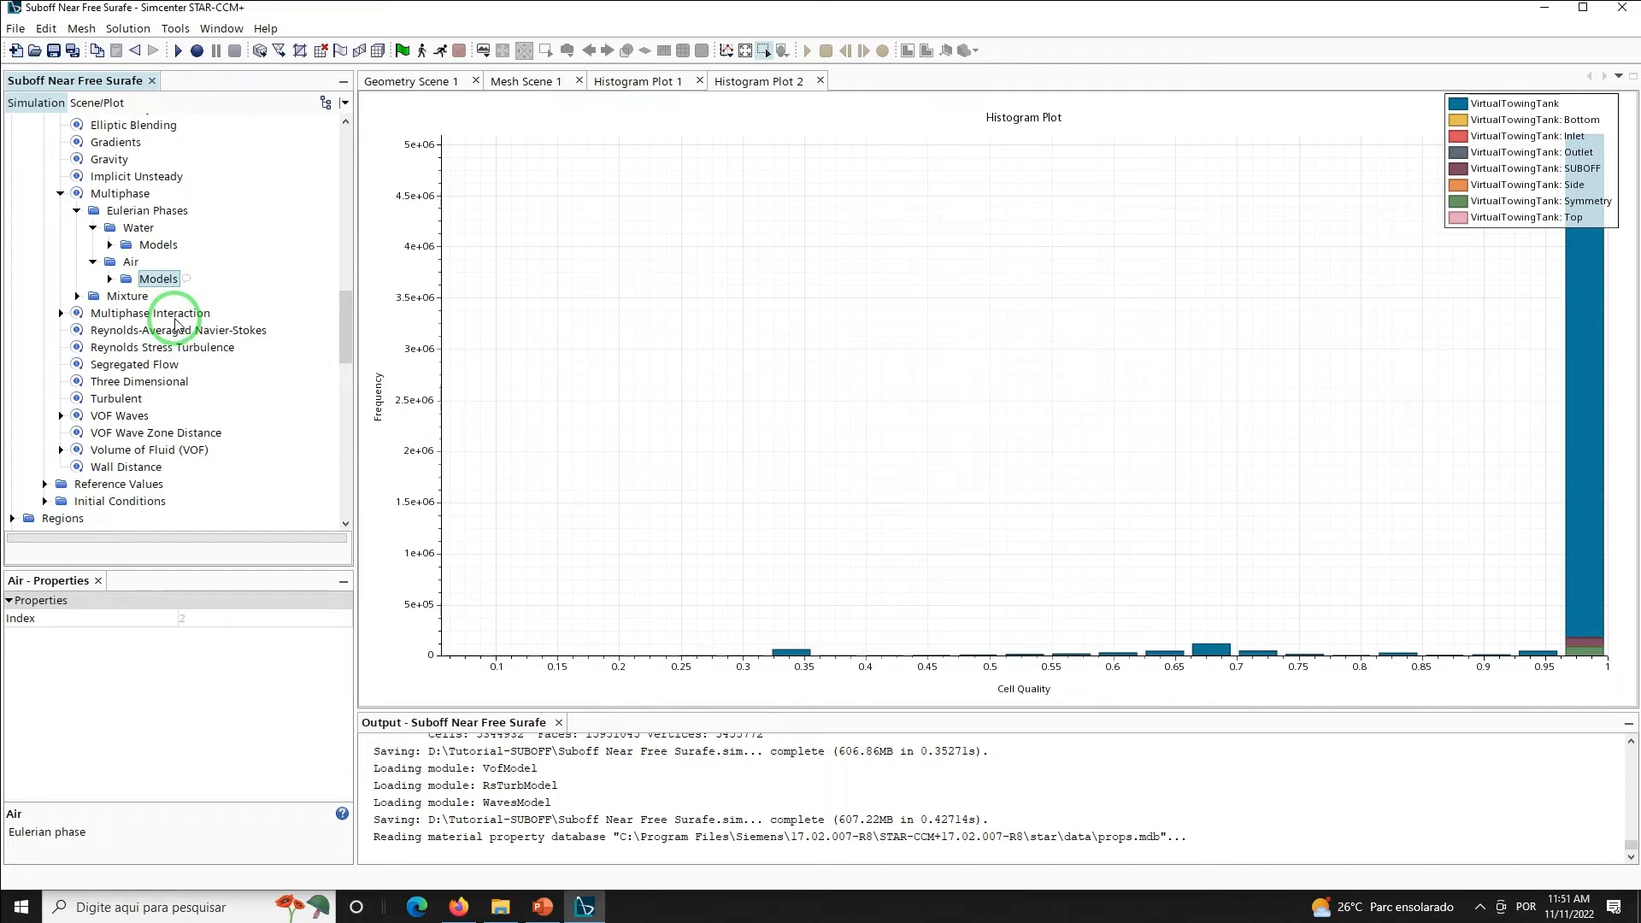
left_click(110, 279)
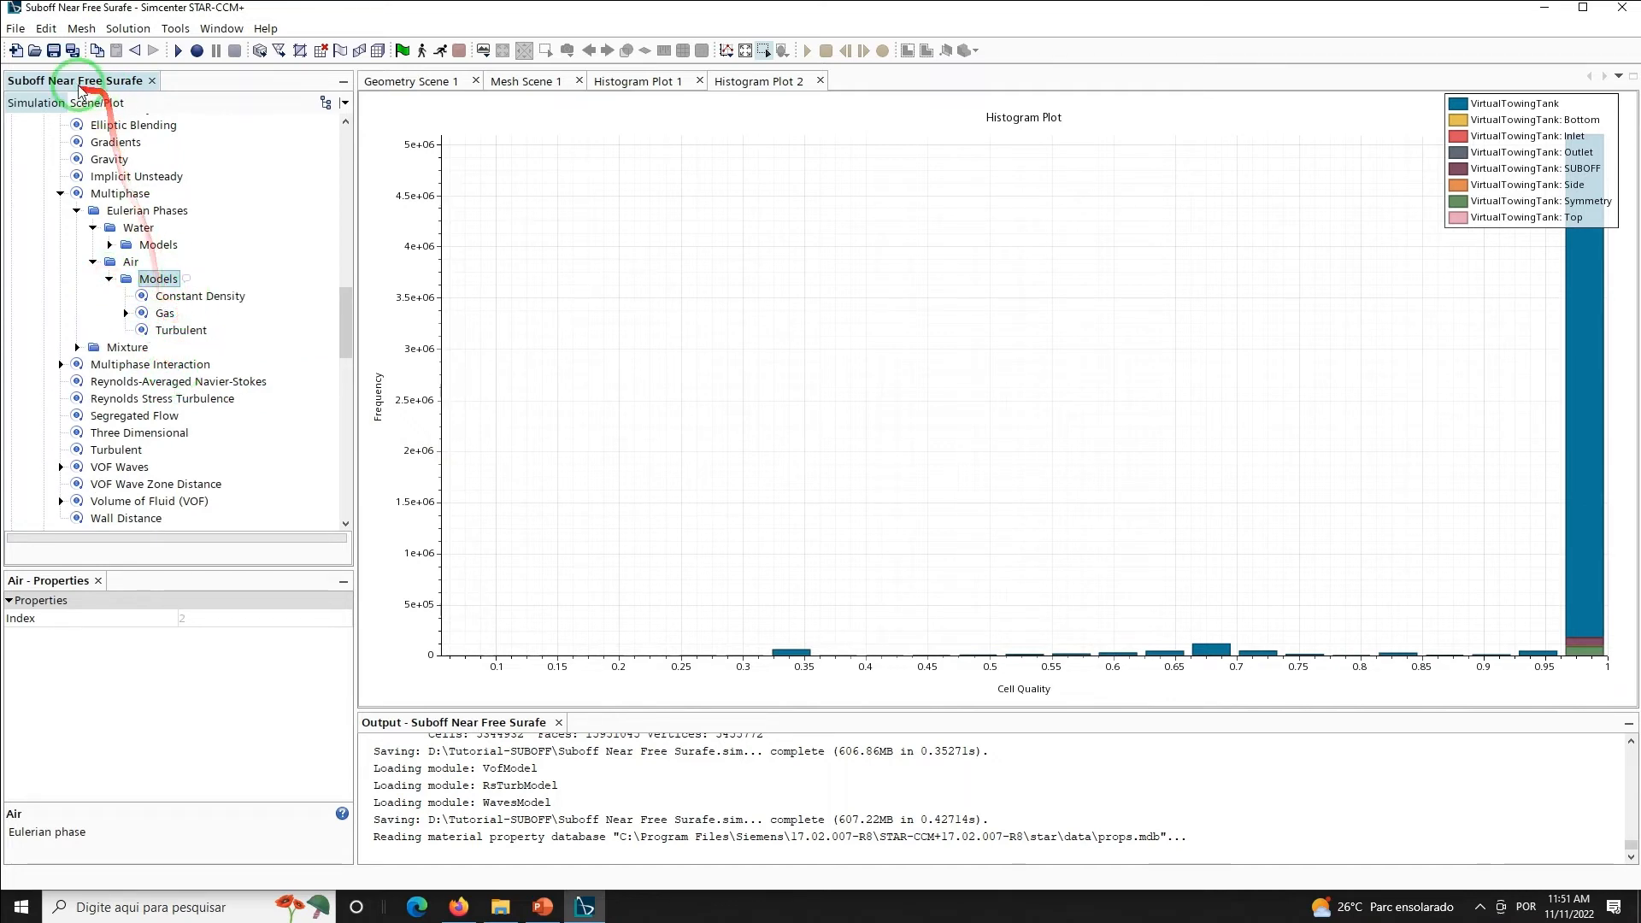
left_click(53, 50)
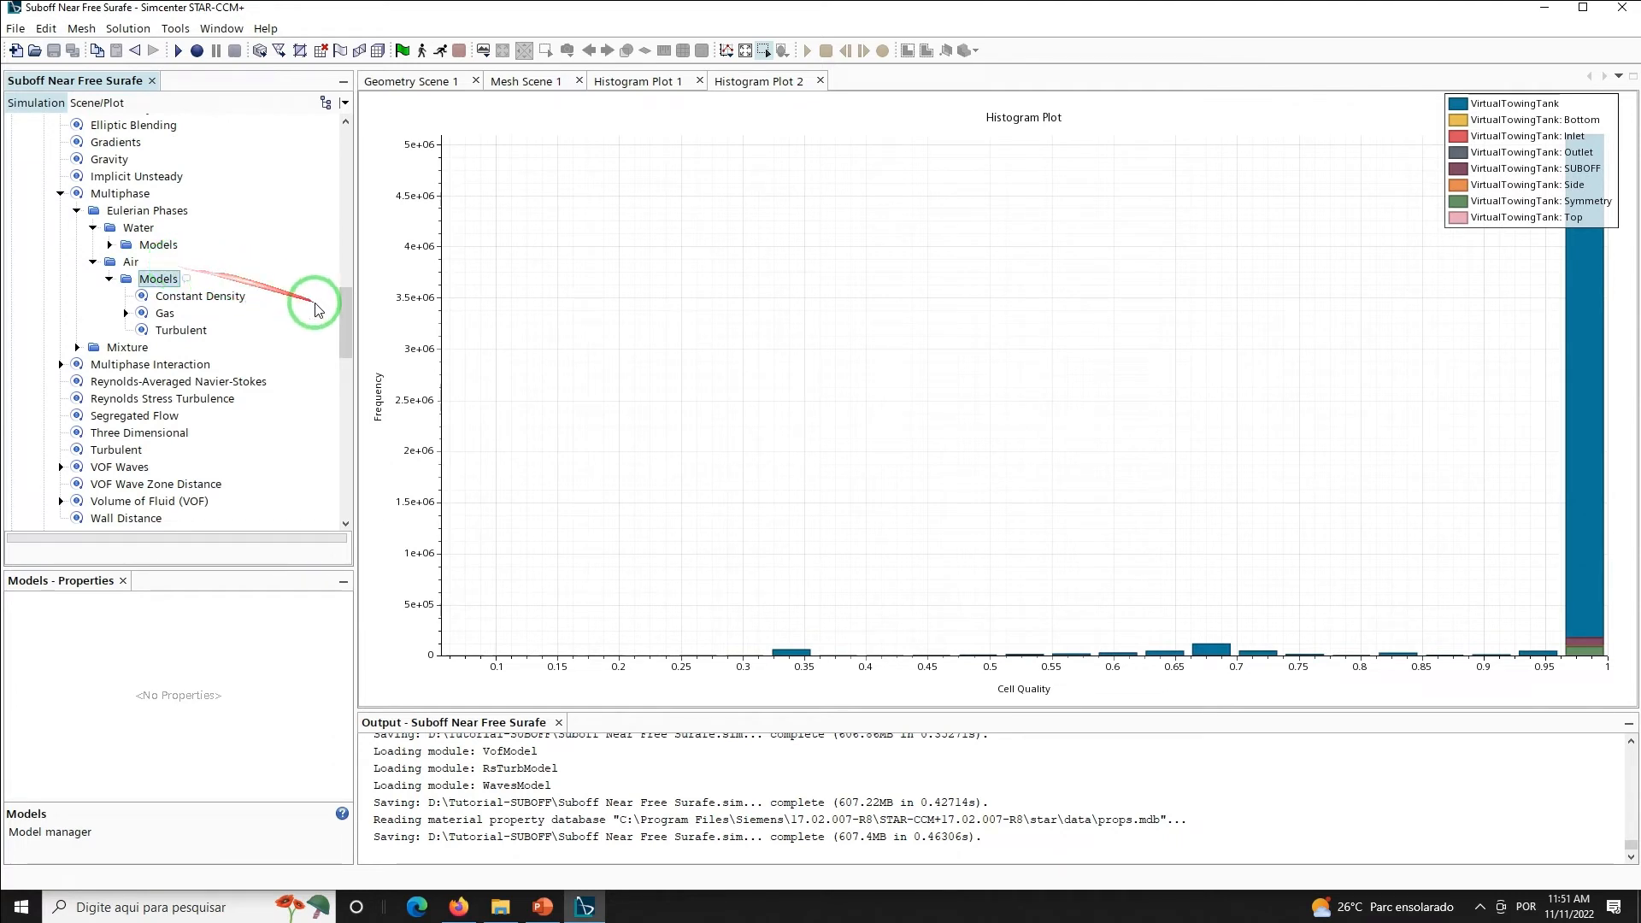
Create a new Flat wave under the VOF Waves model
left_click_drag(347, 326, 347, 351)
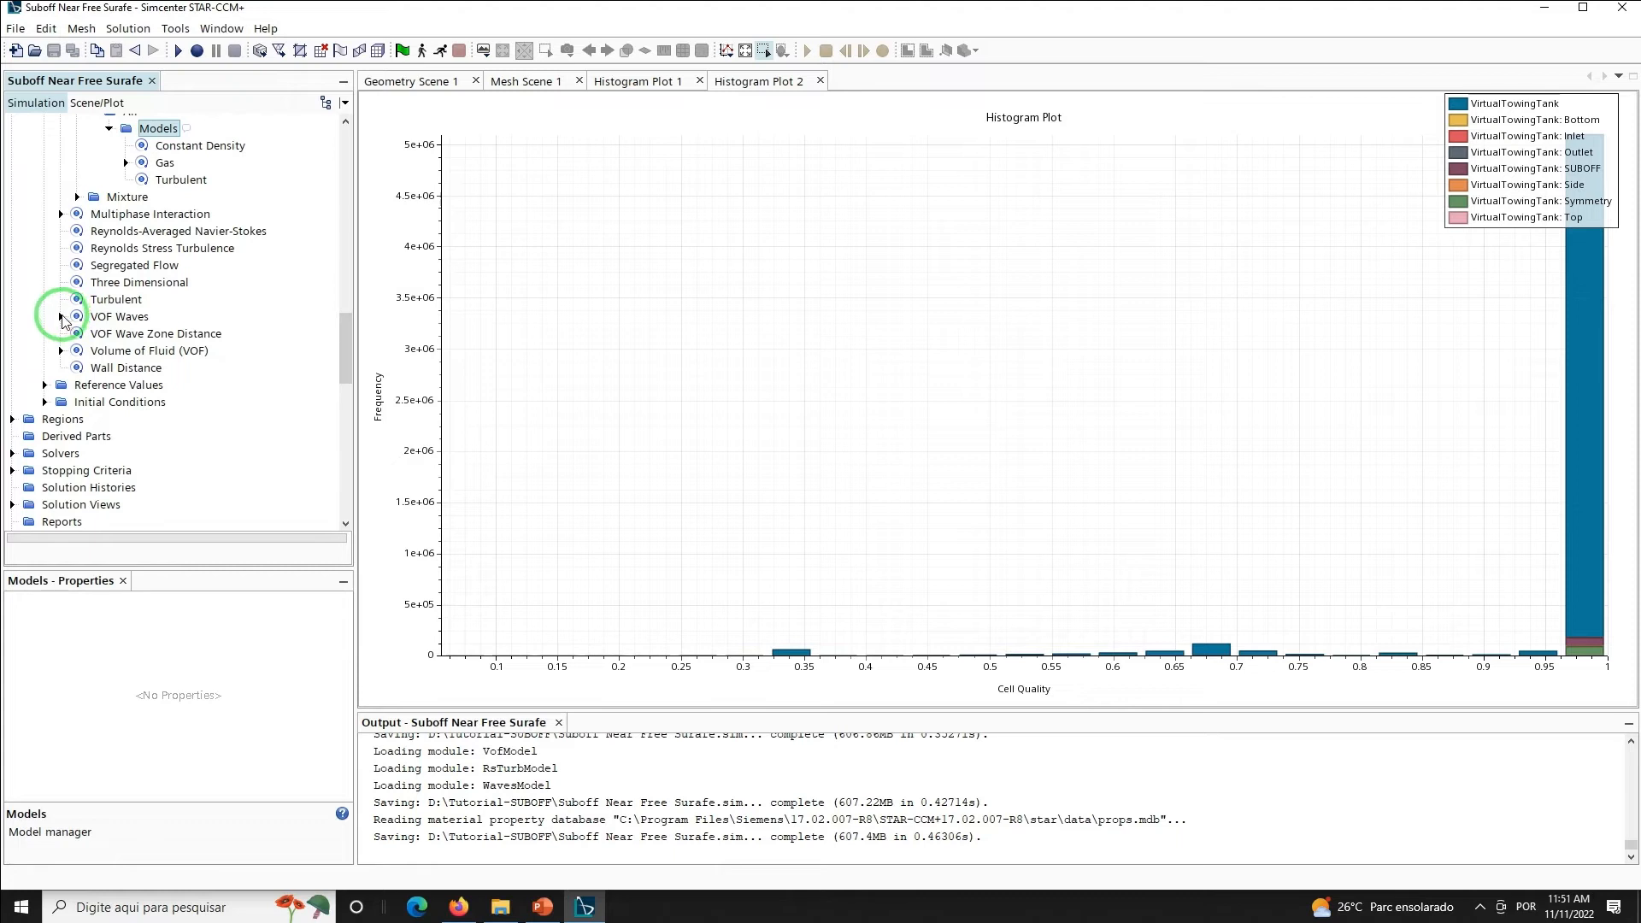
left_click(62, 317)
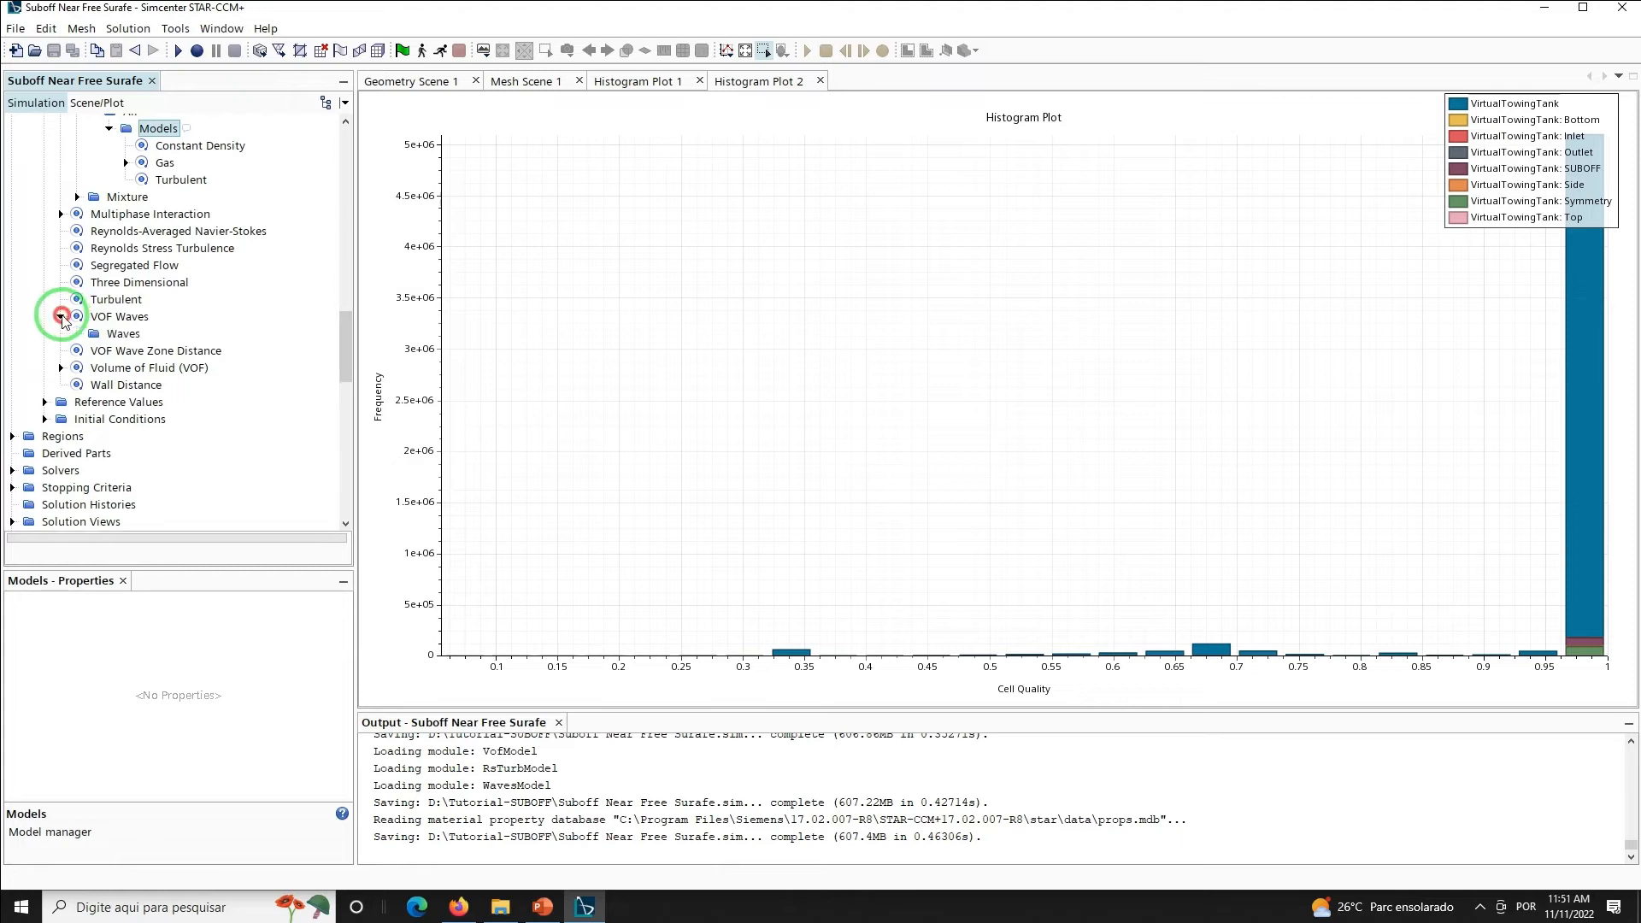
right_click(121, 337)
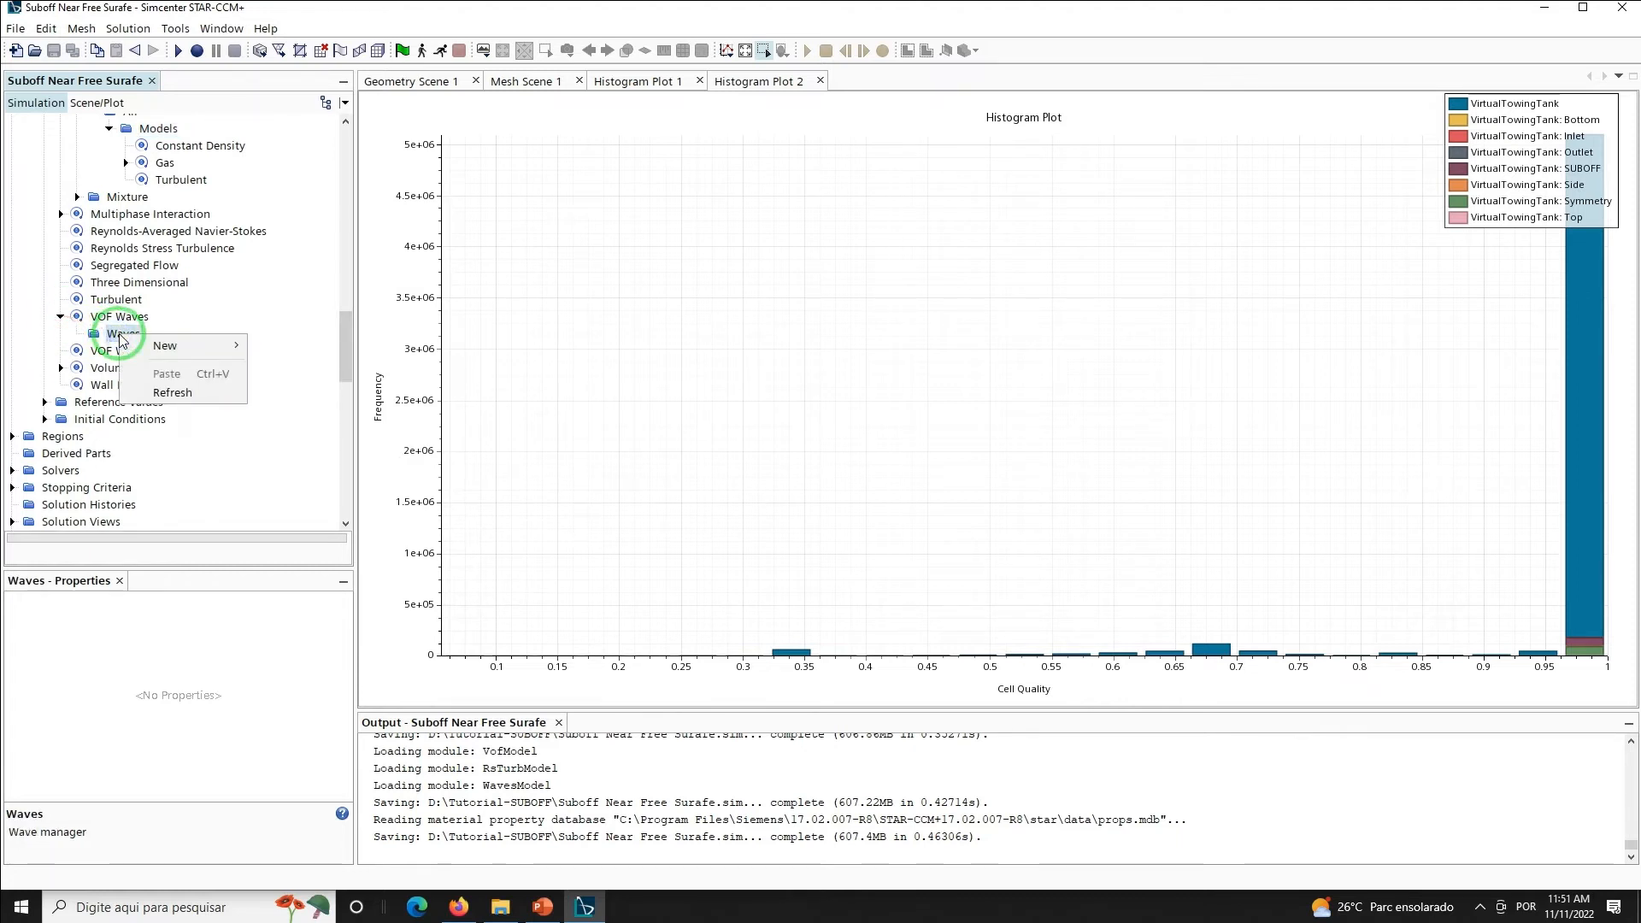
left_click(162, 345)
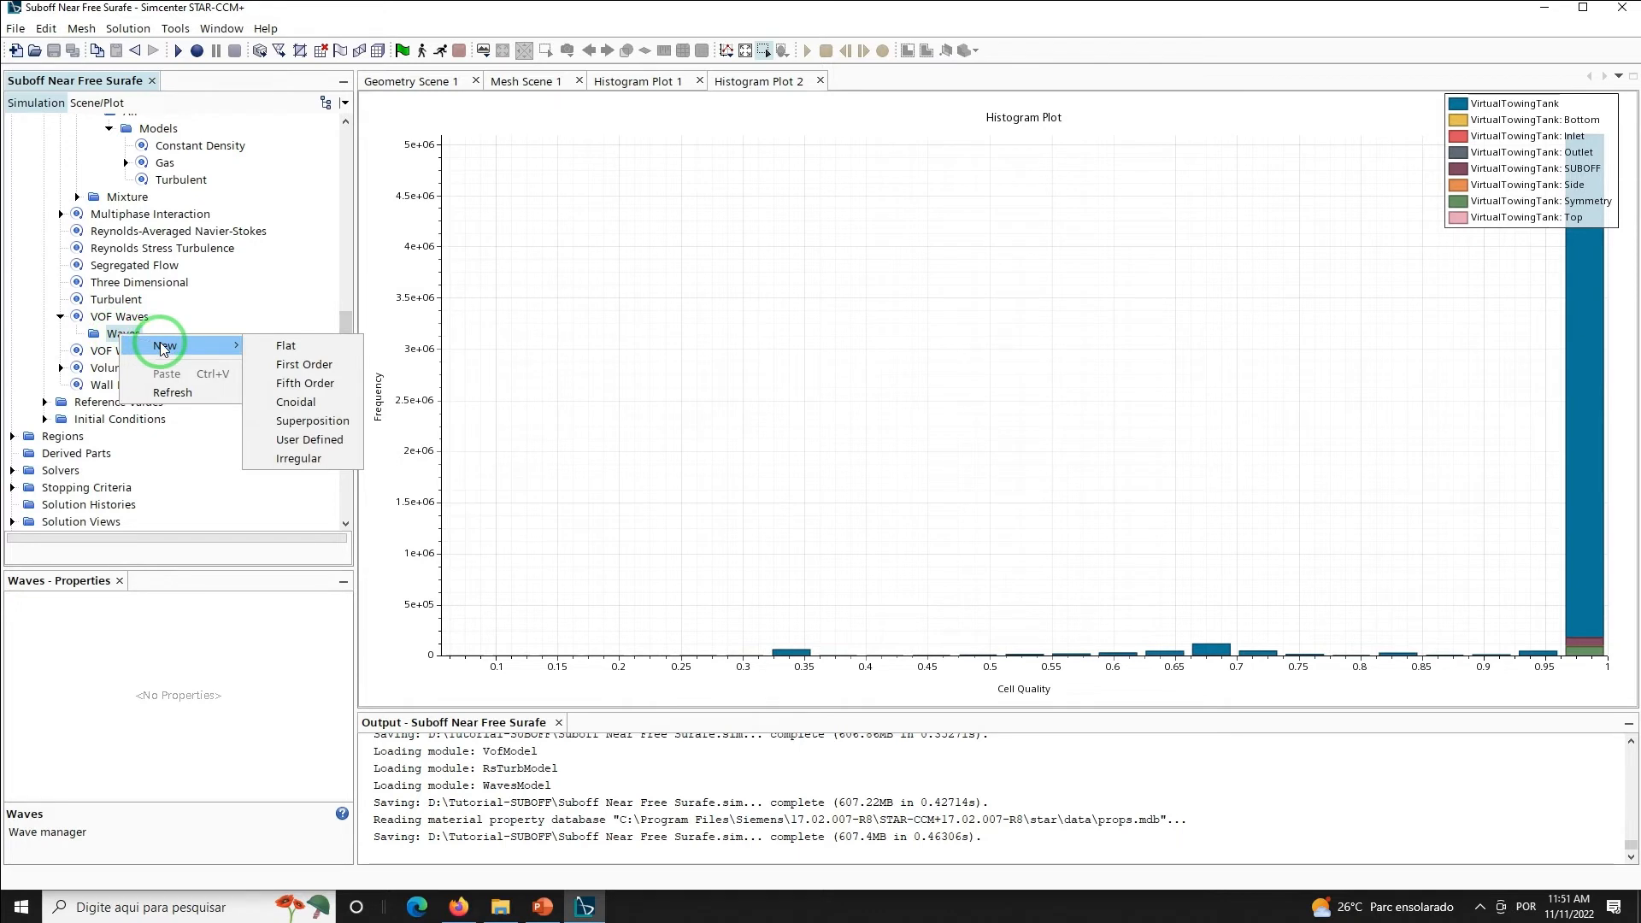
left_click(283, 345)
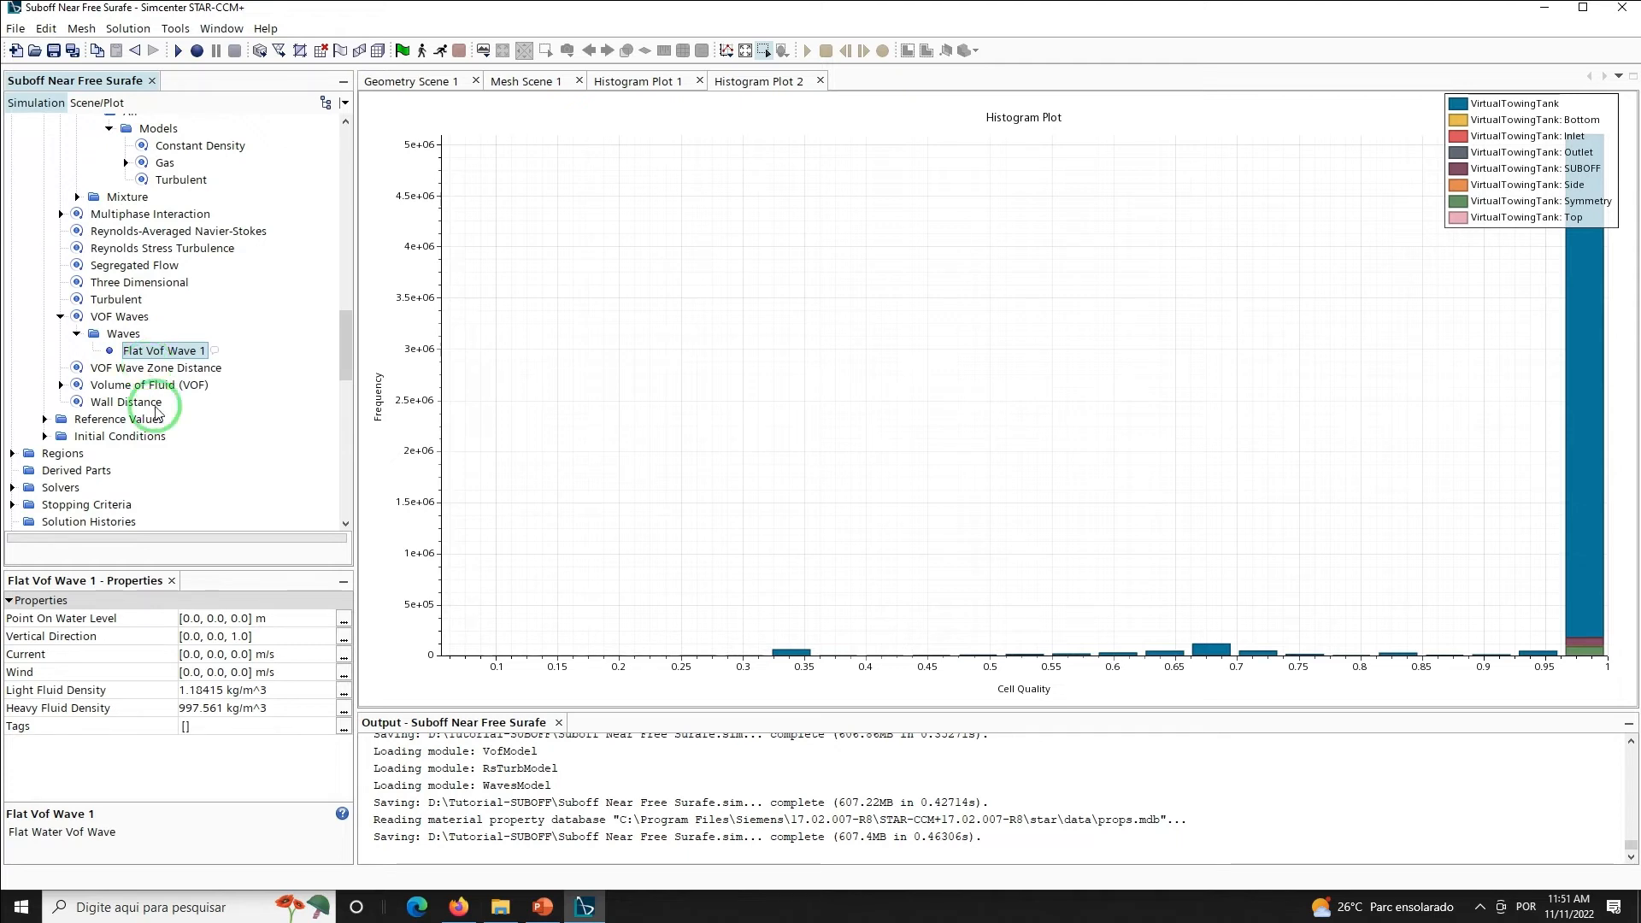
Set the flat wave's Point On Water Level to [0.0, 0.0, 0.5588] m
left_click(209, 622)
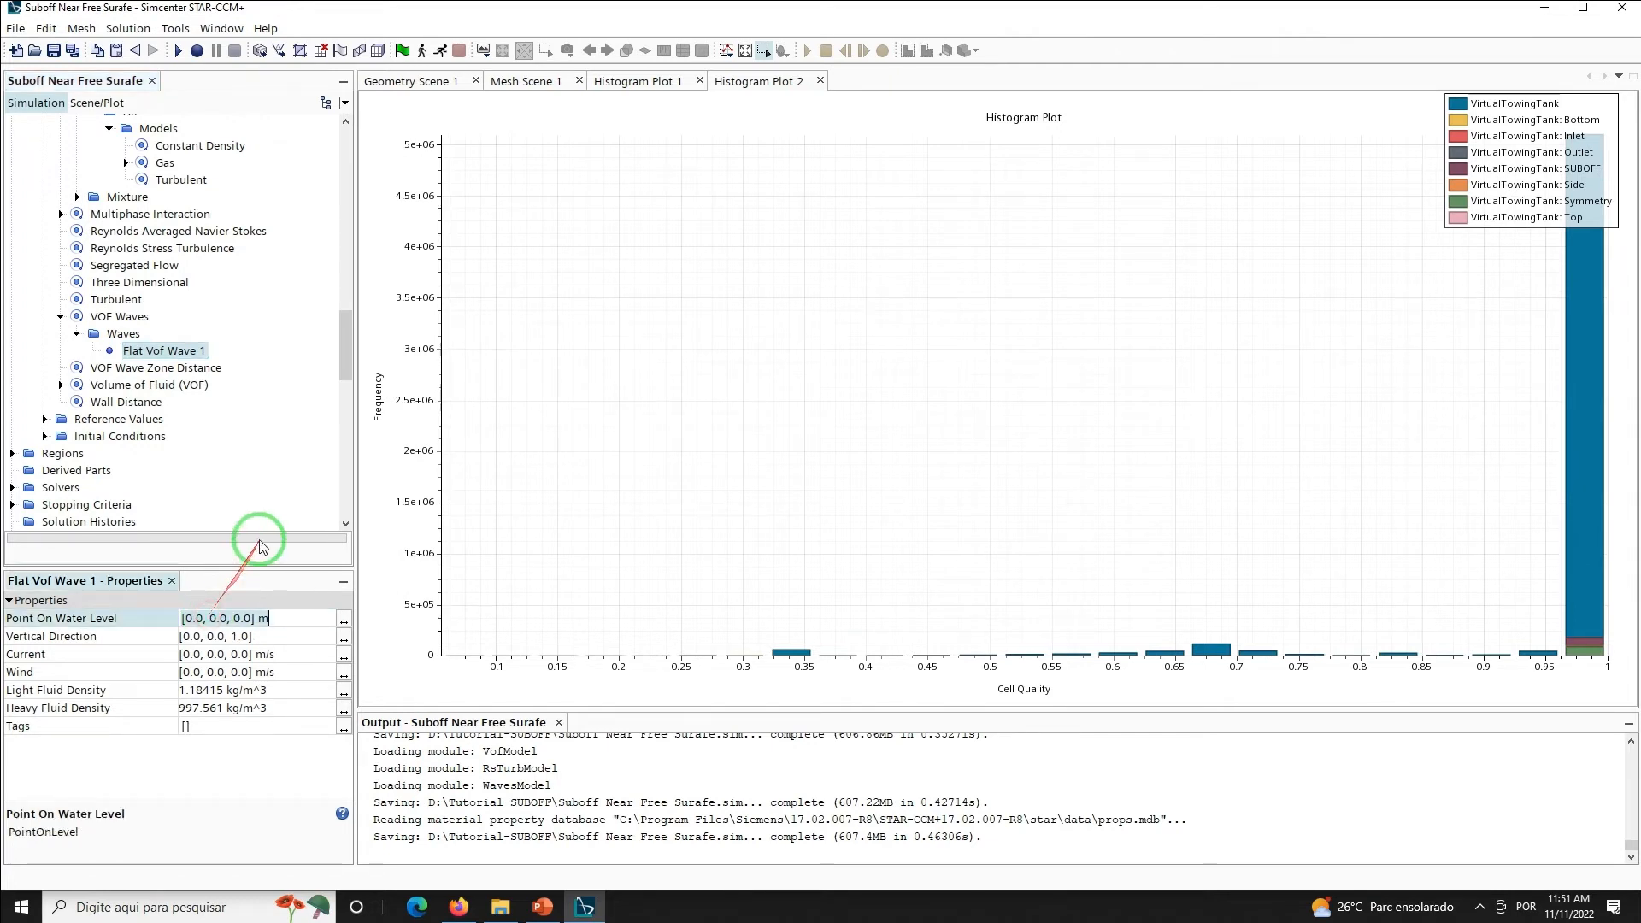
type("0")
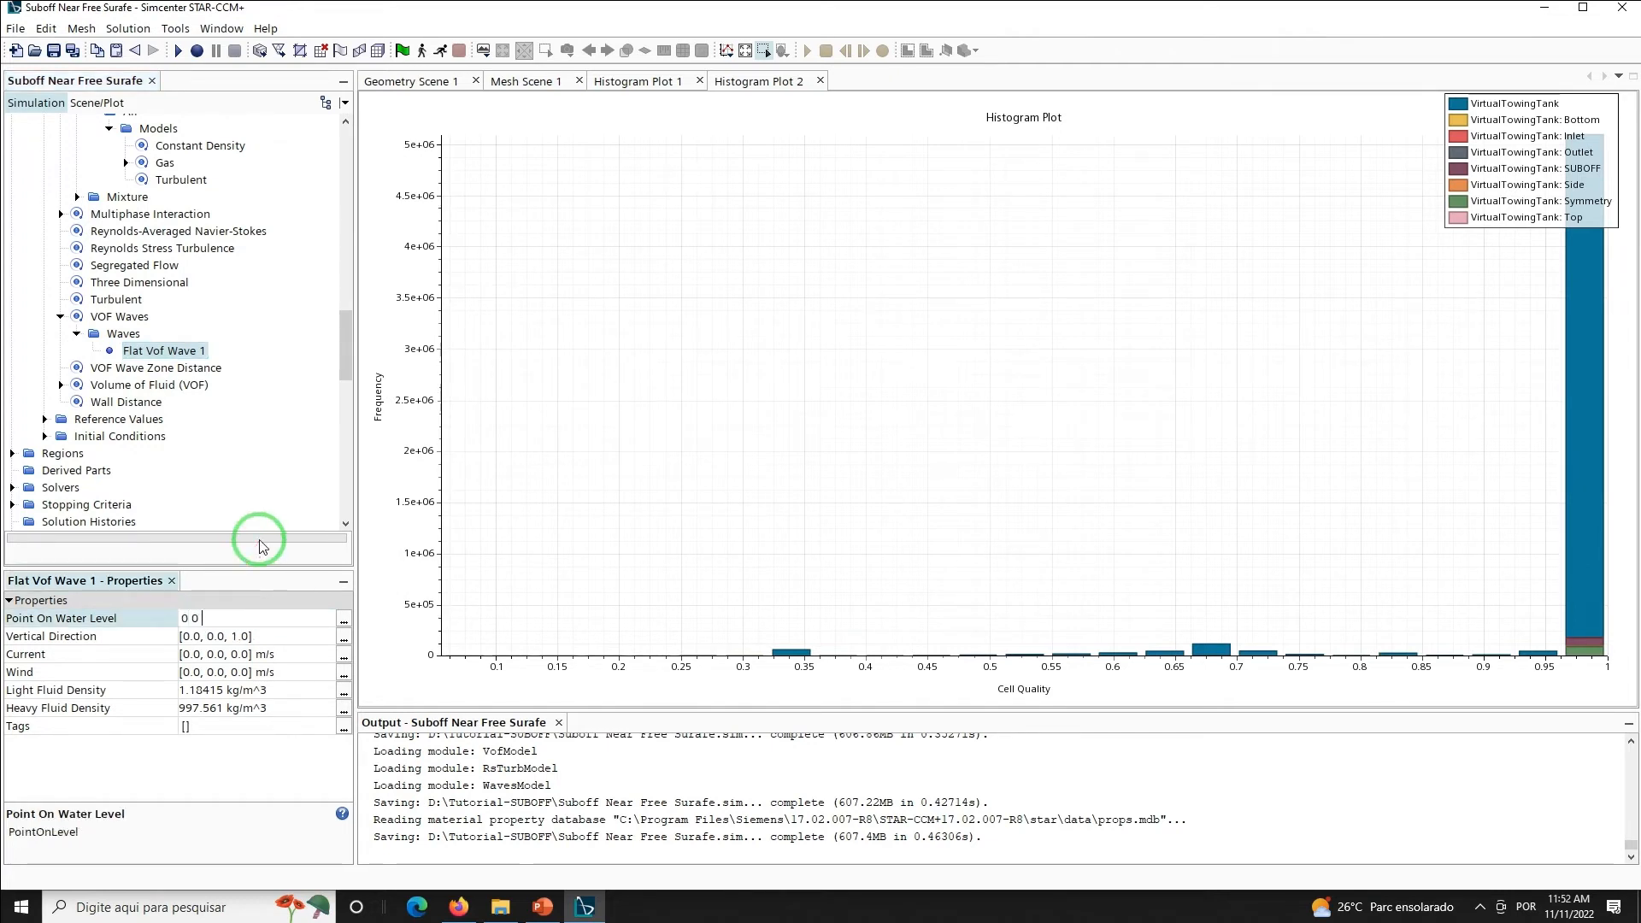
type(", 0.0, 0")
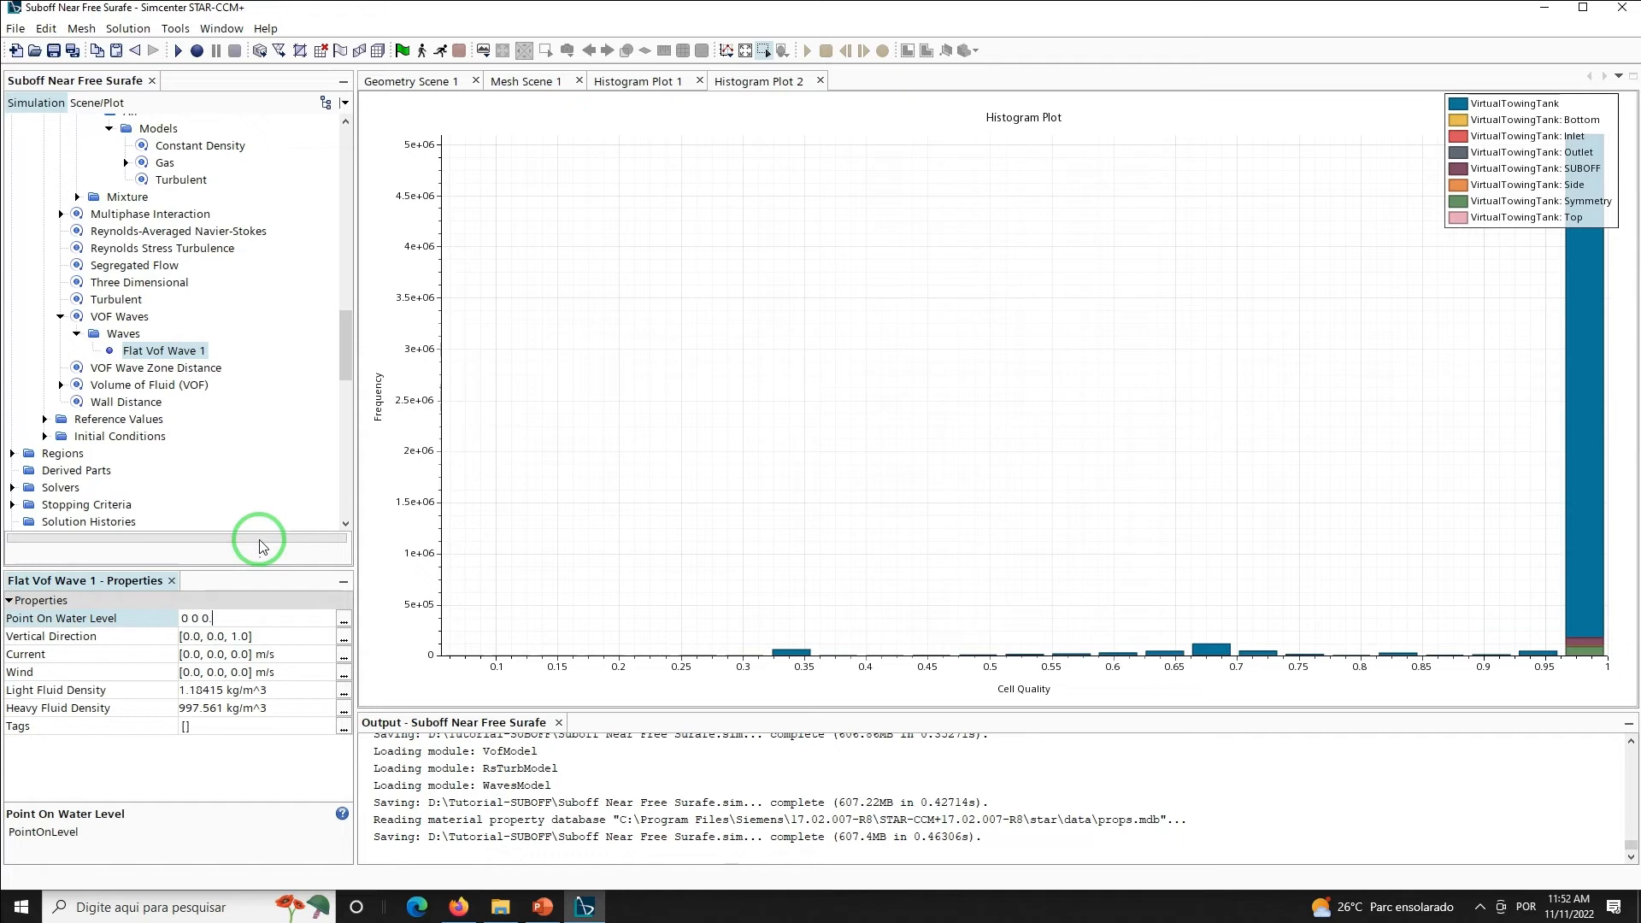
type(".5588")
key("Return")
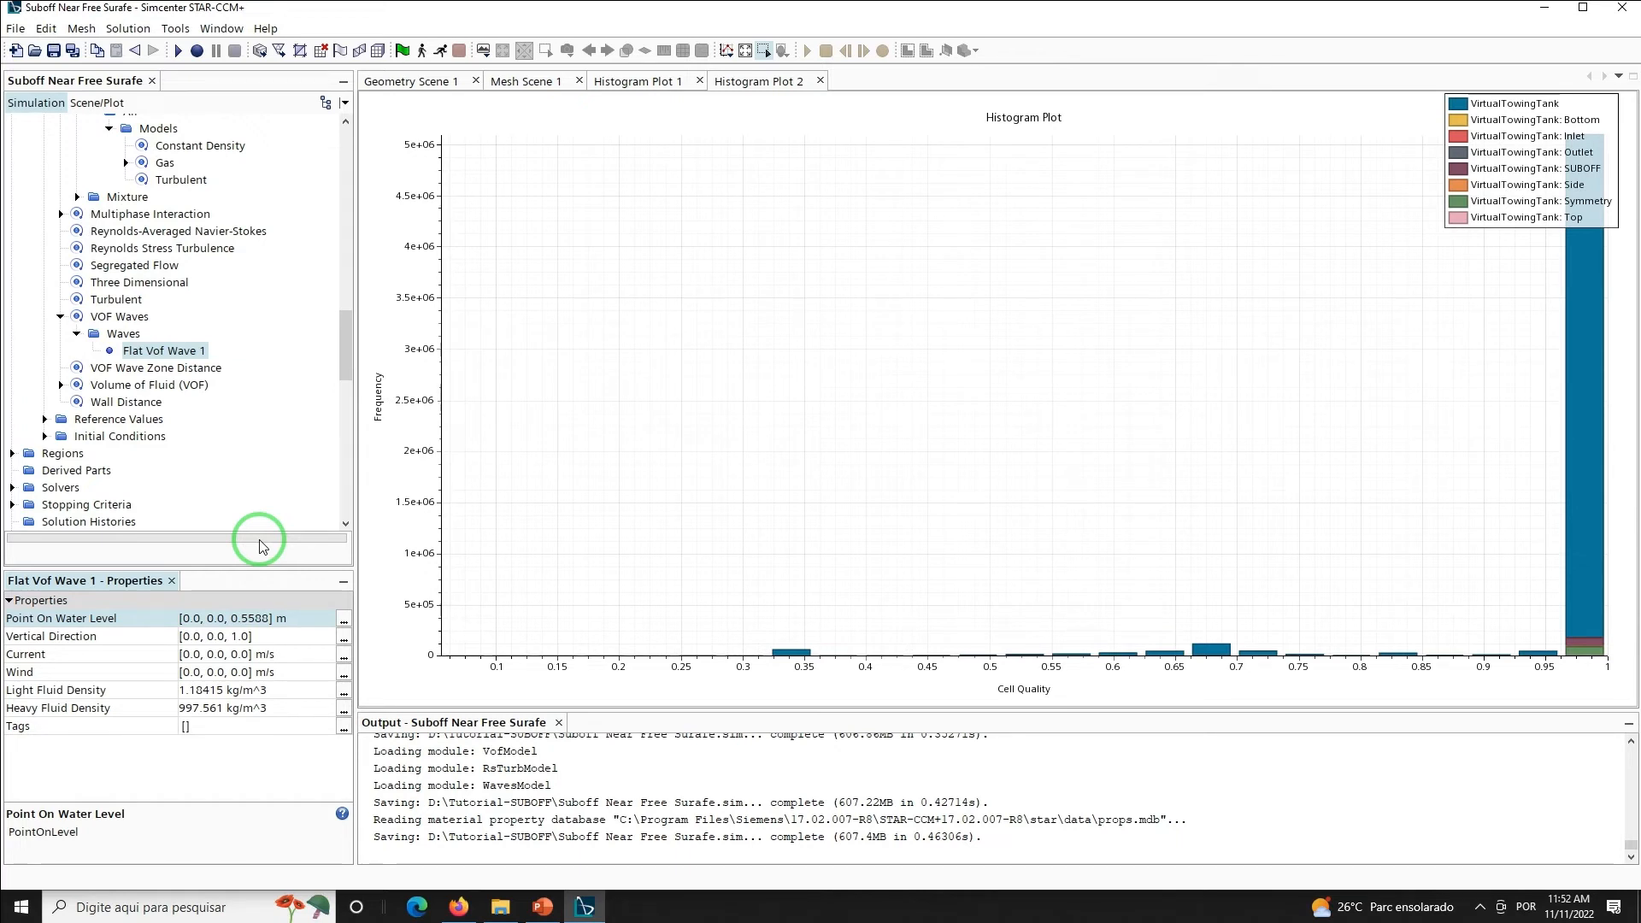
Set the flat wave's Current and Wind both to [3.02, 0.0, 0.0] m/s and save the simulation
left_click(227, 653)
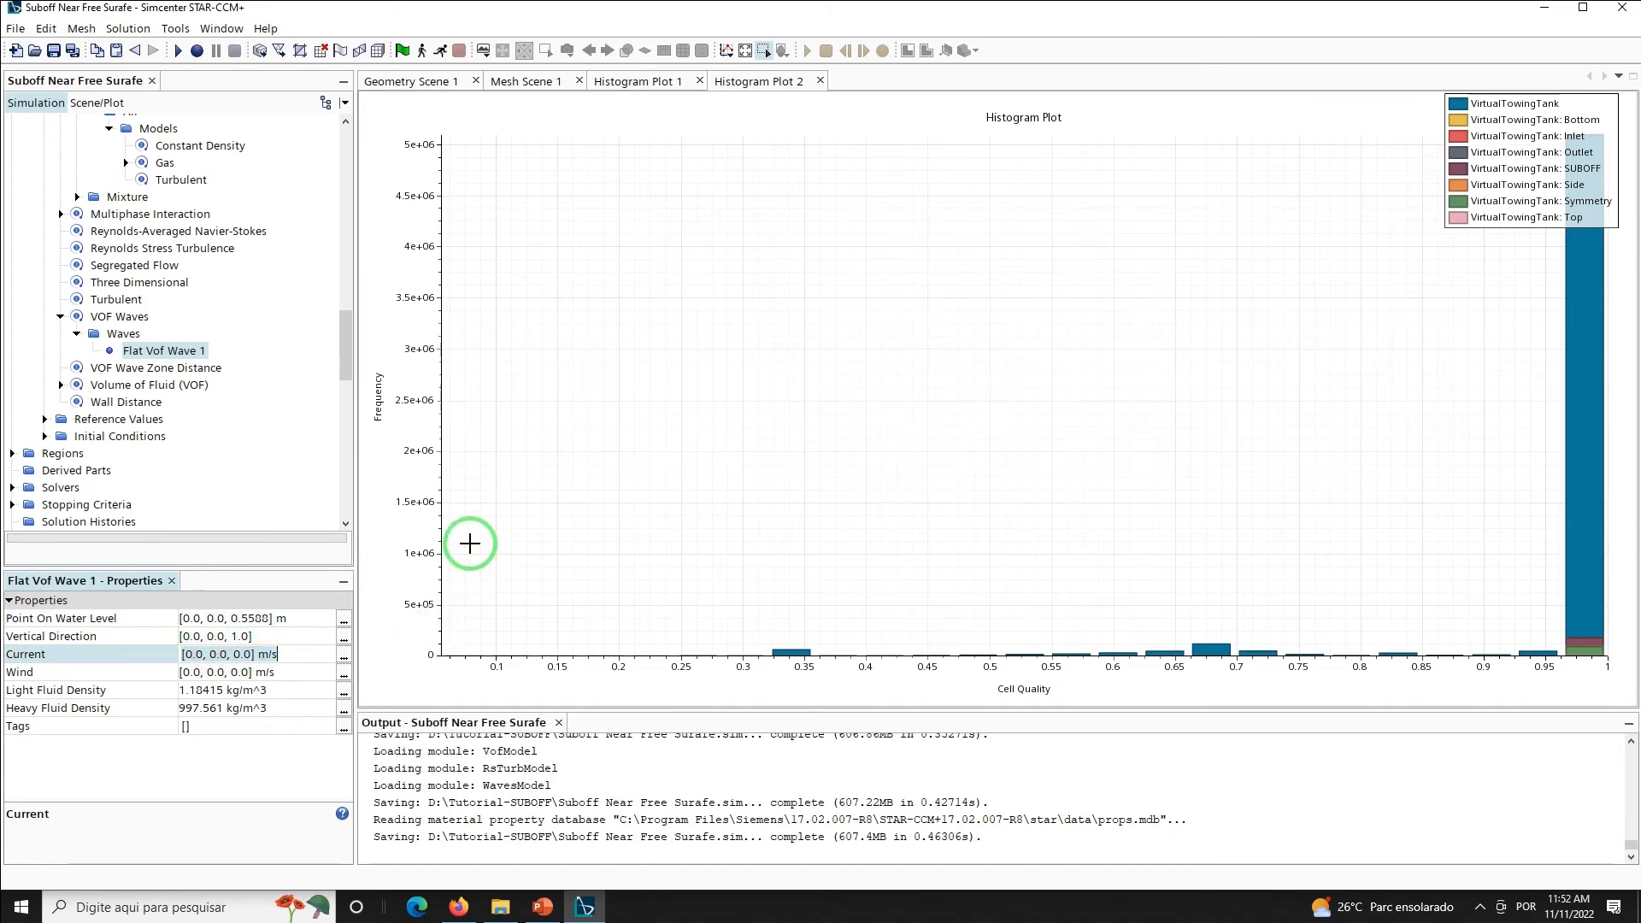
type("3")
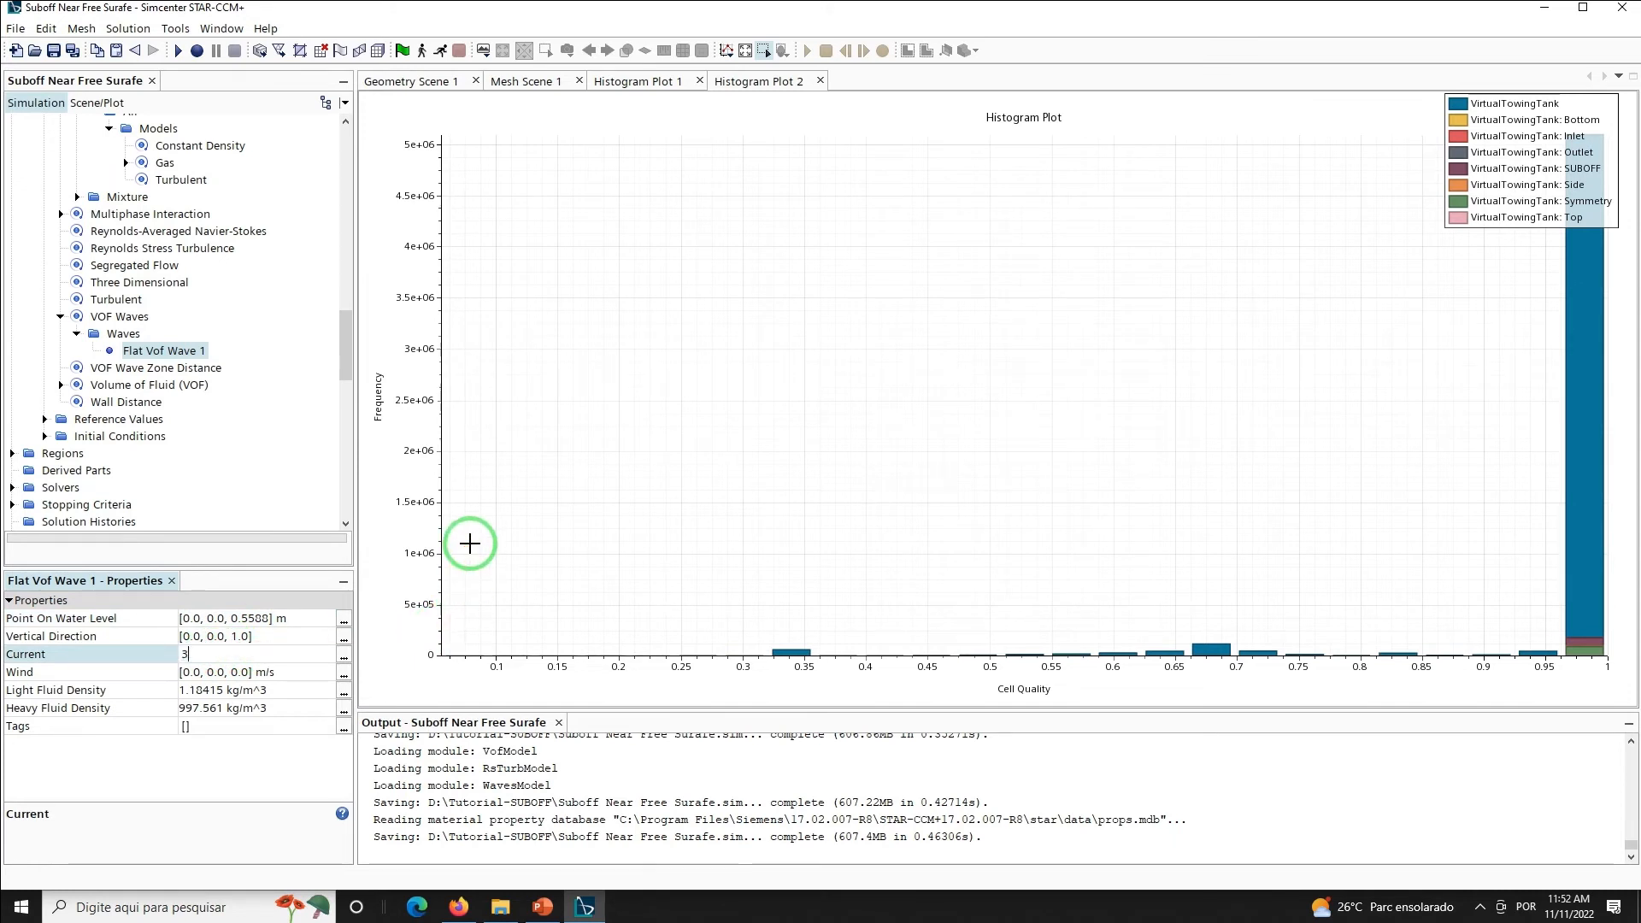
type(".02")
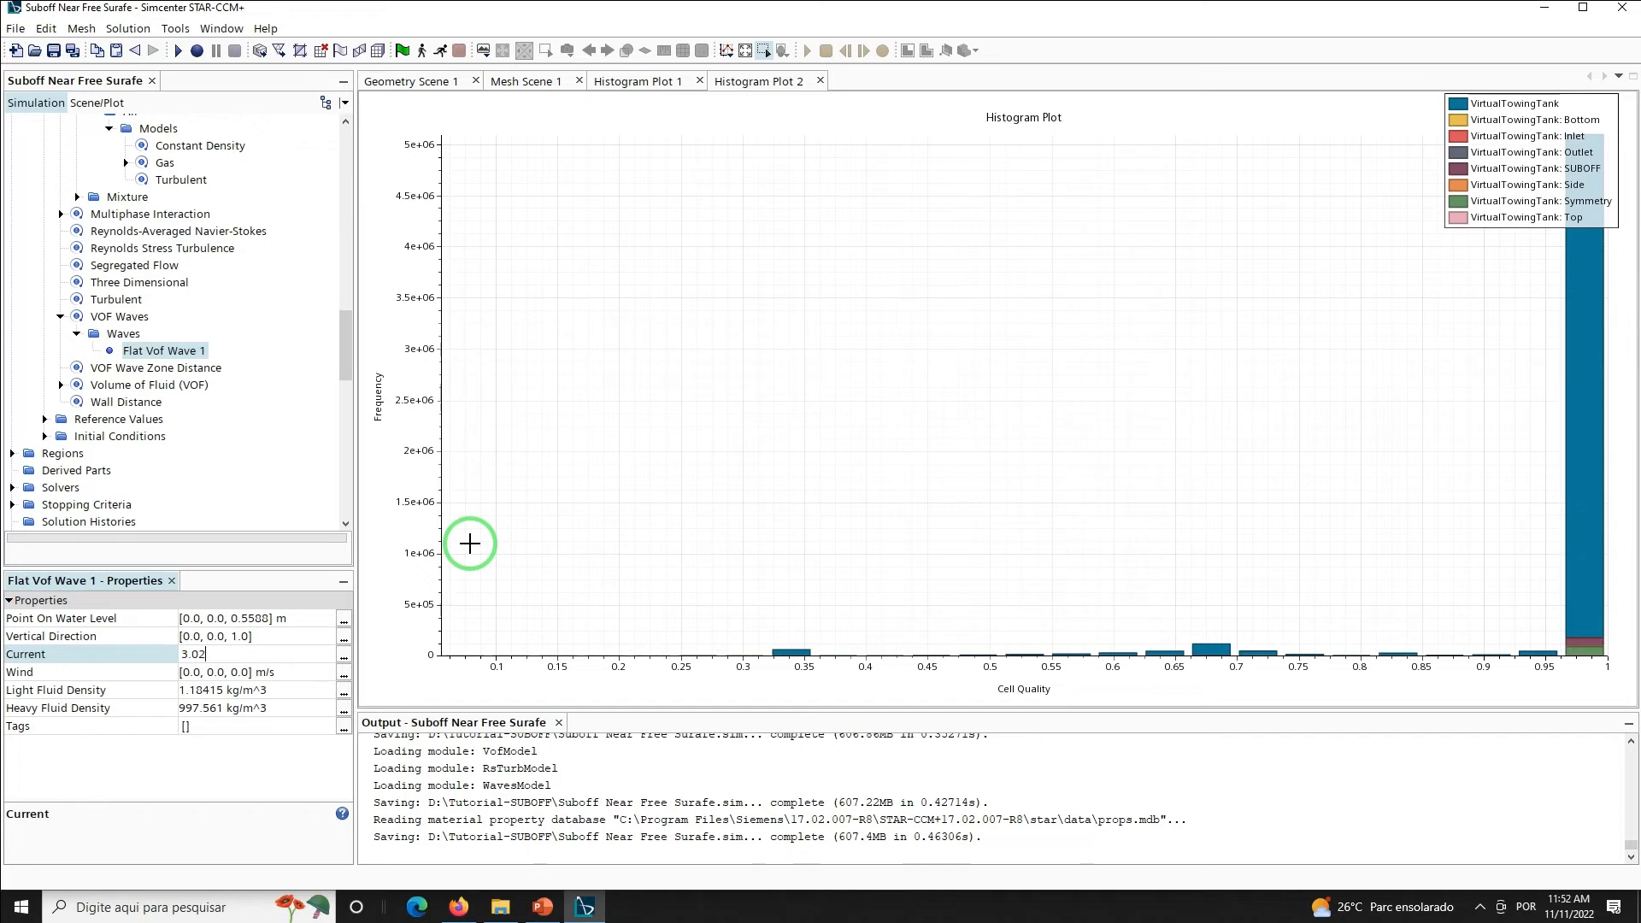
type(", 0.0, 0")
key("Return")
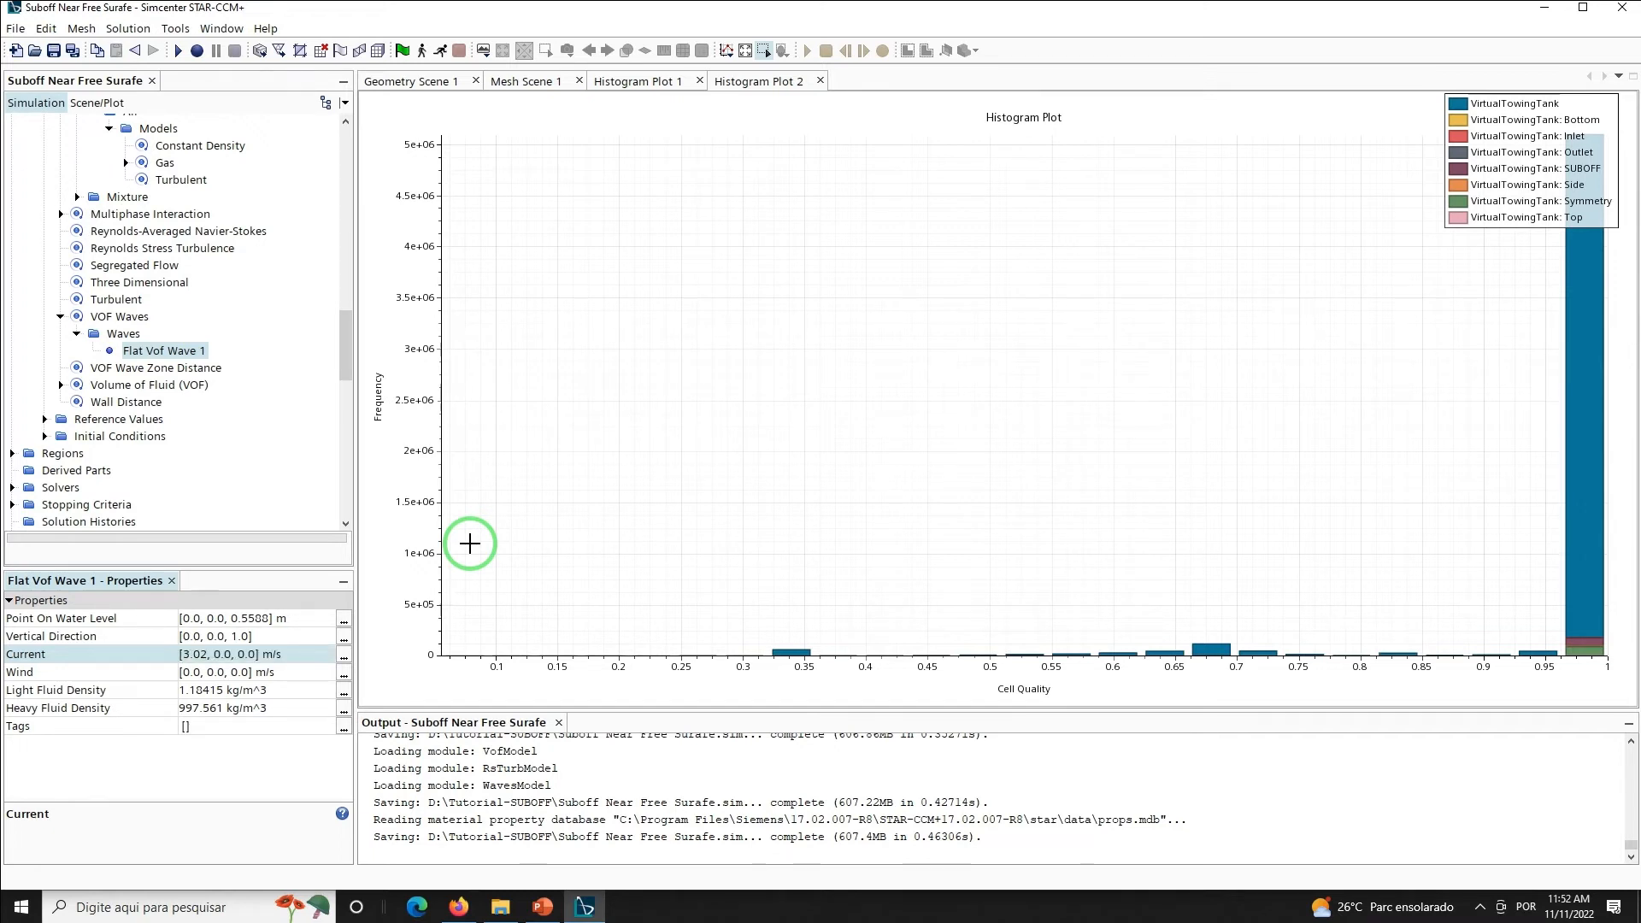
left_click(231, 672)
type("[3.02, 0.0, 0.0] m/s")
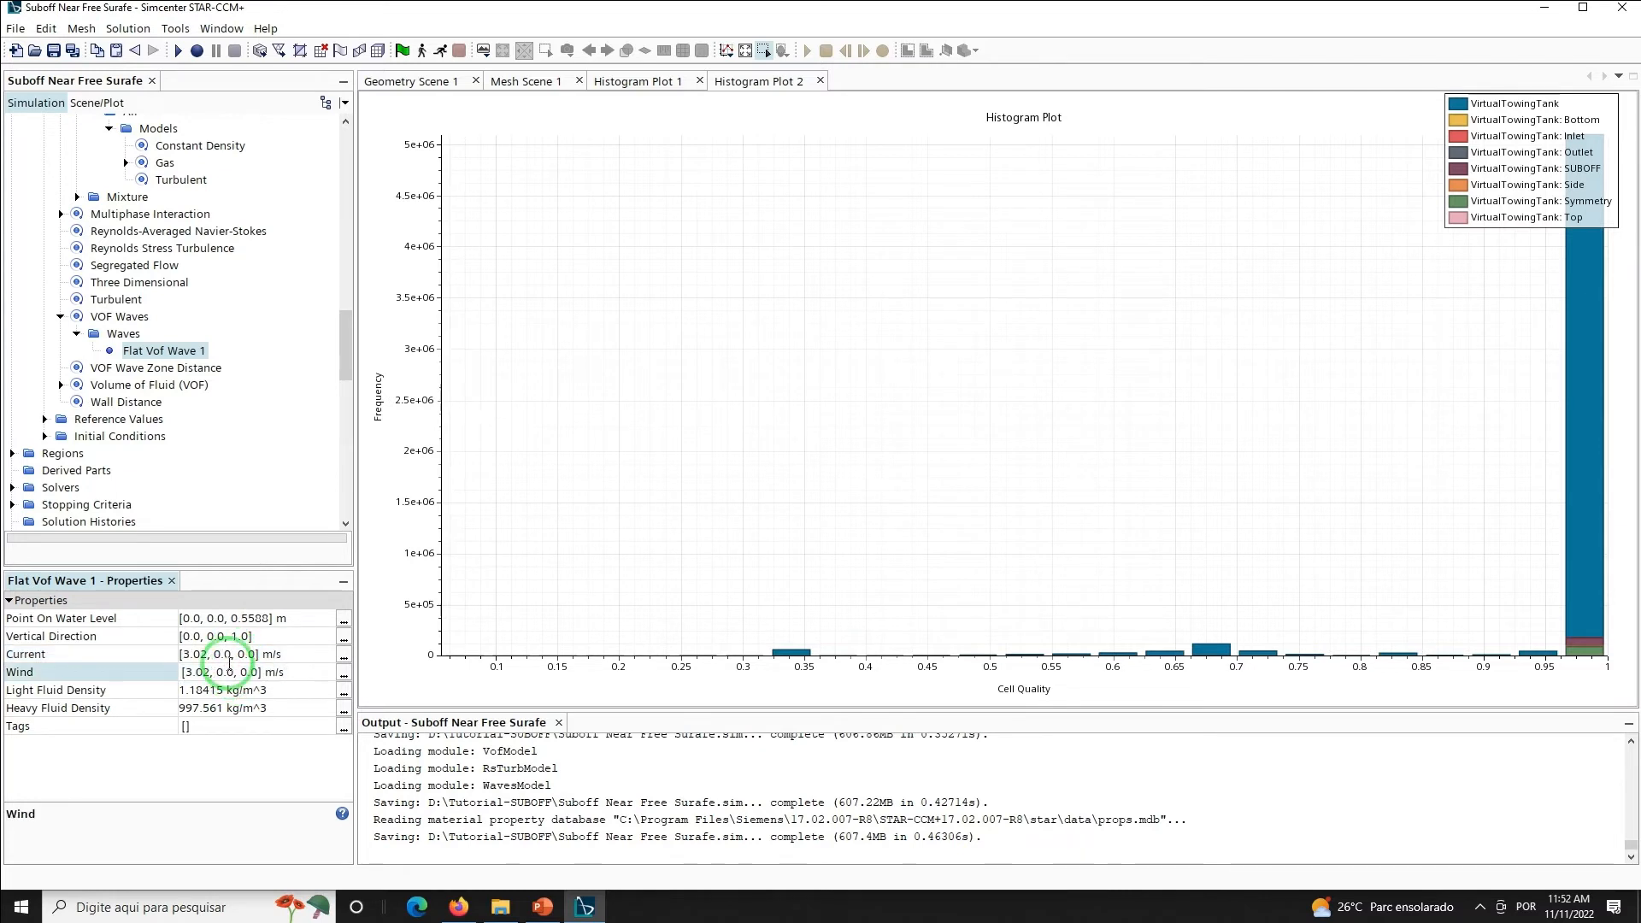
key("Return")
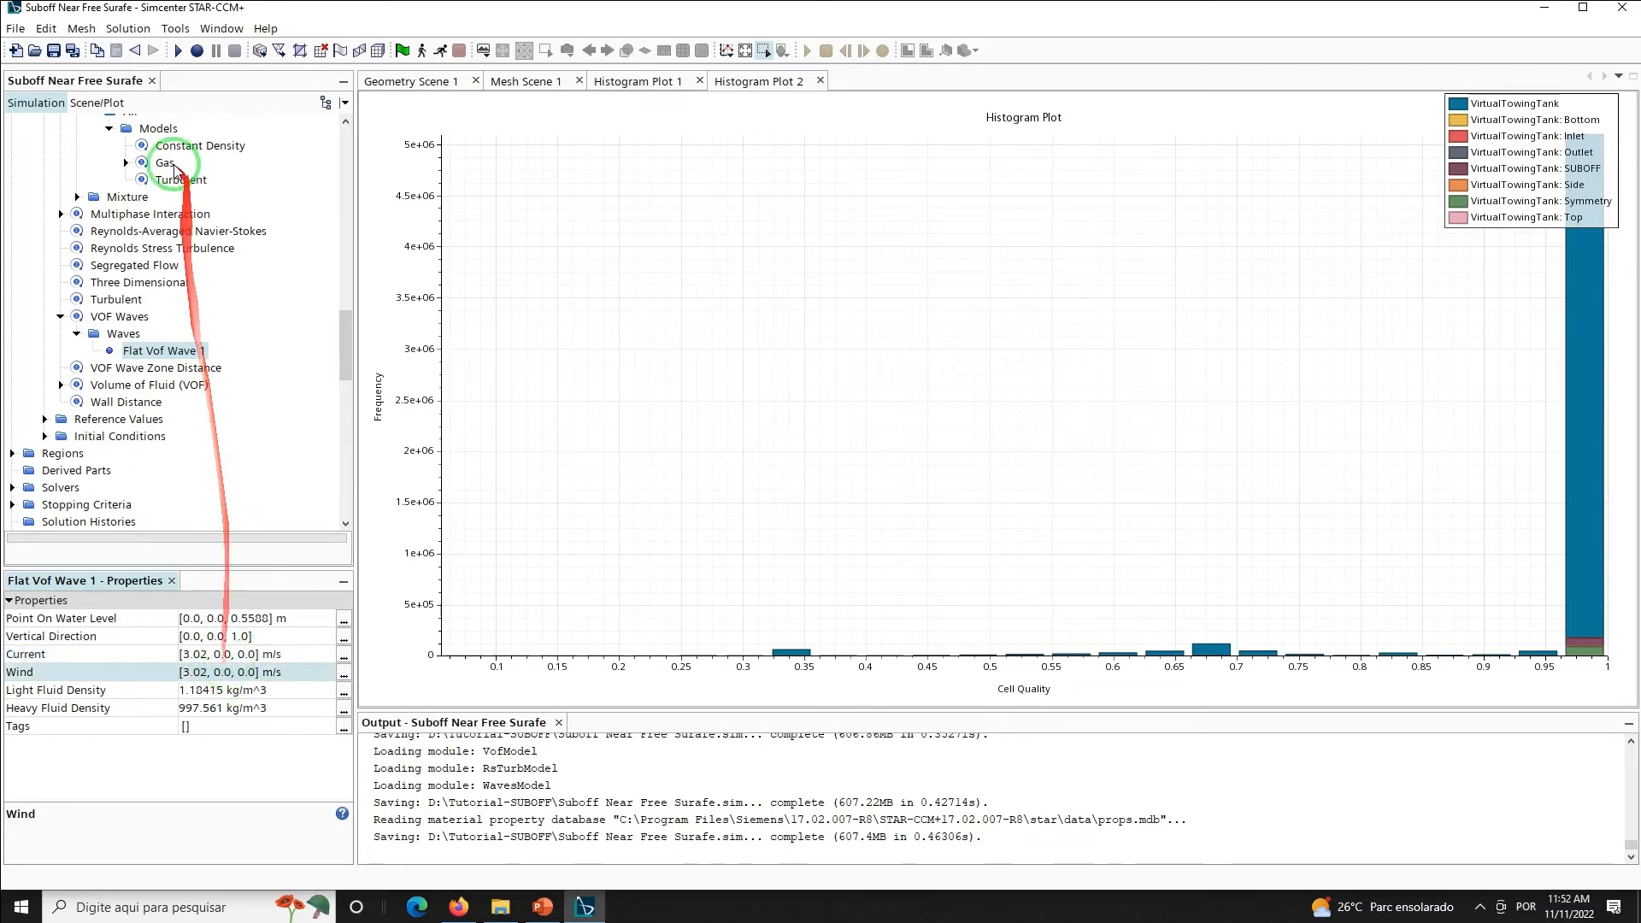
left_click(53, 53)
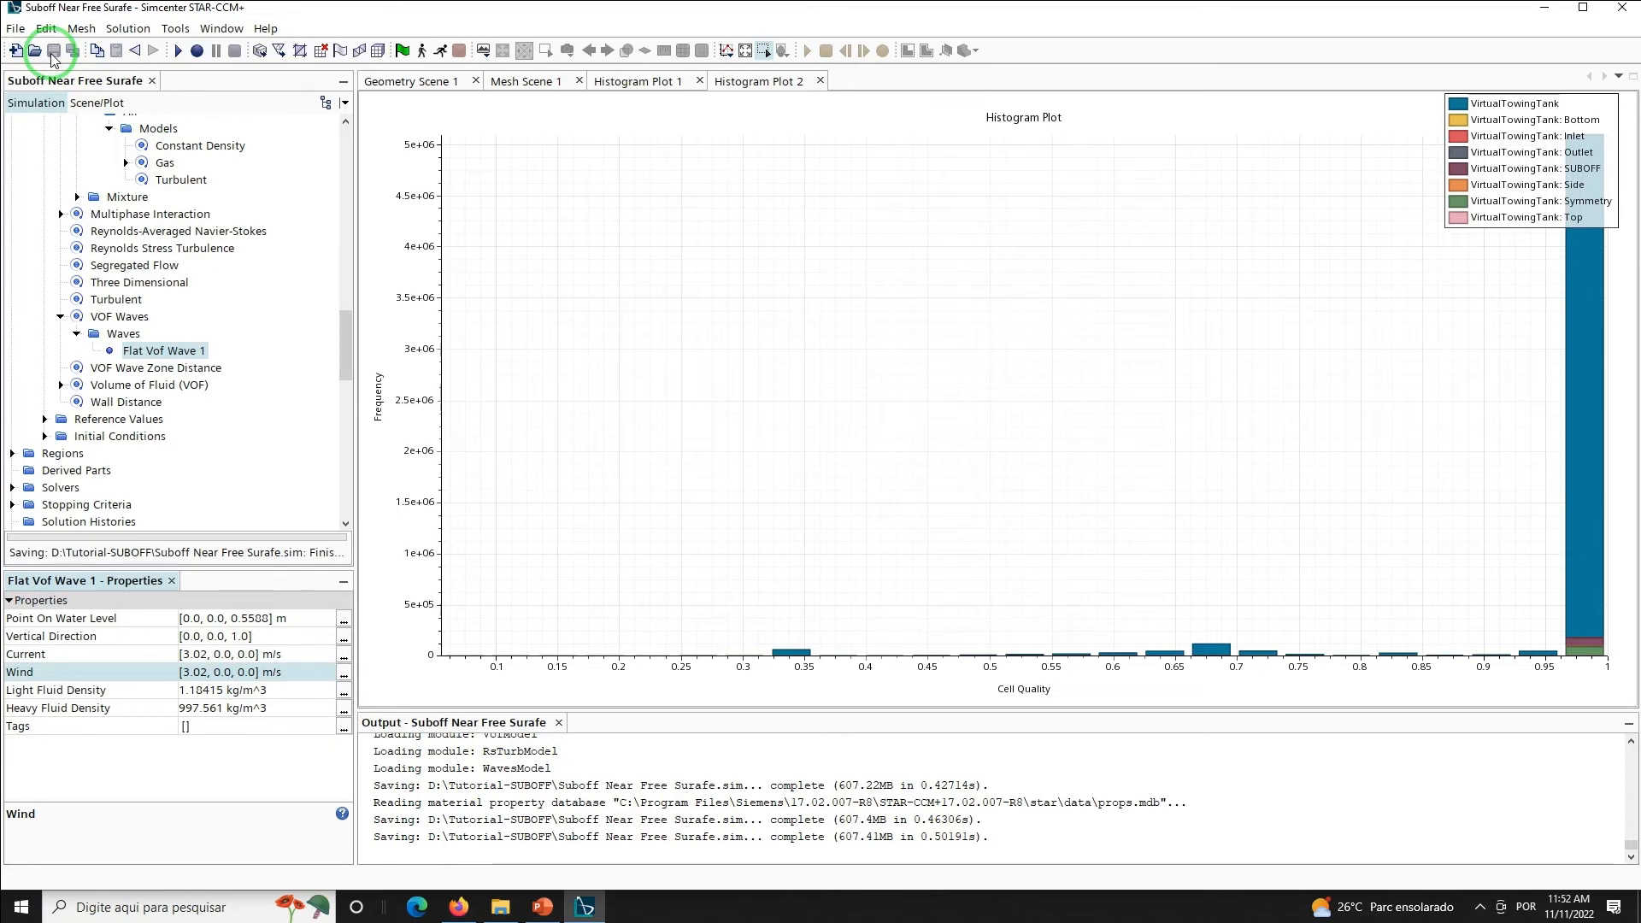
Set the Reference Density in the Physics 1 reference values to 1.18415 kg/m^3
left_click(44, 419)
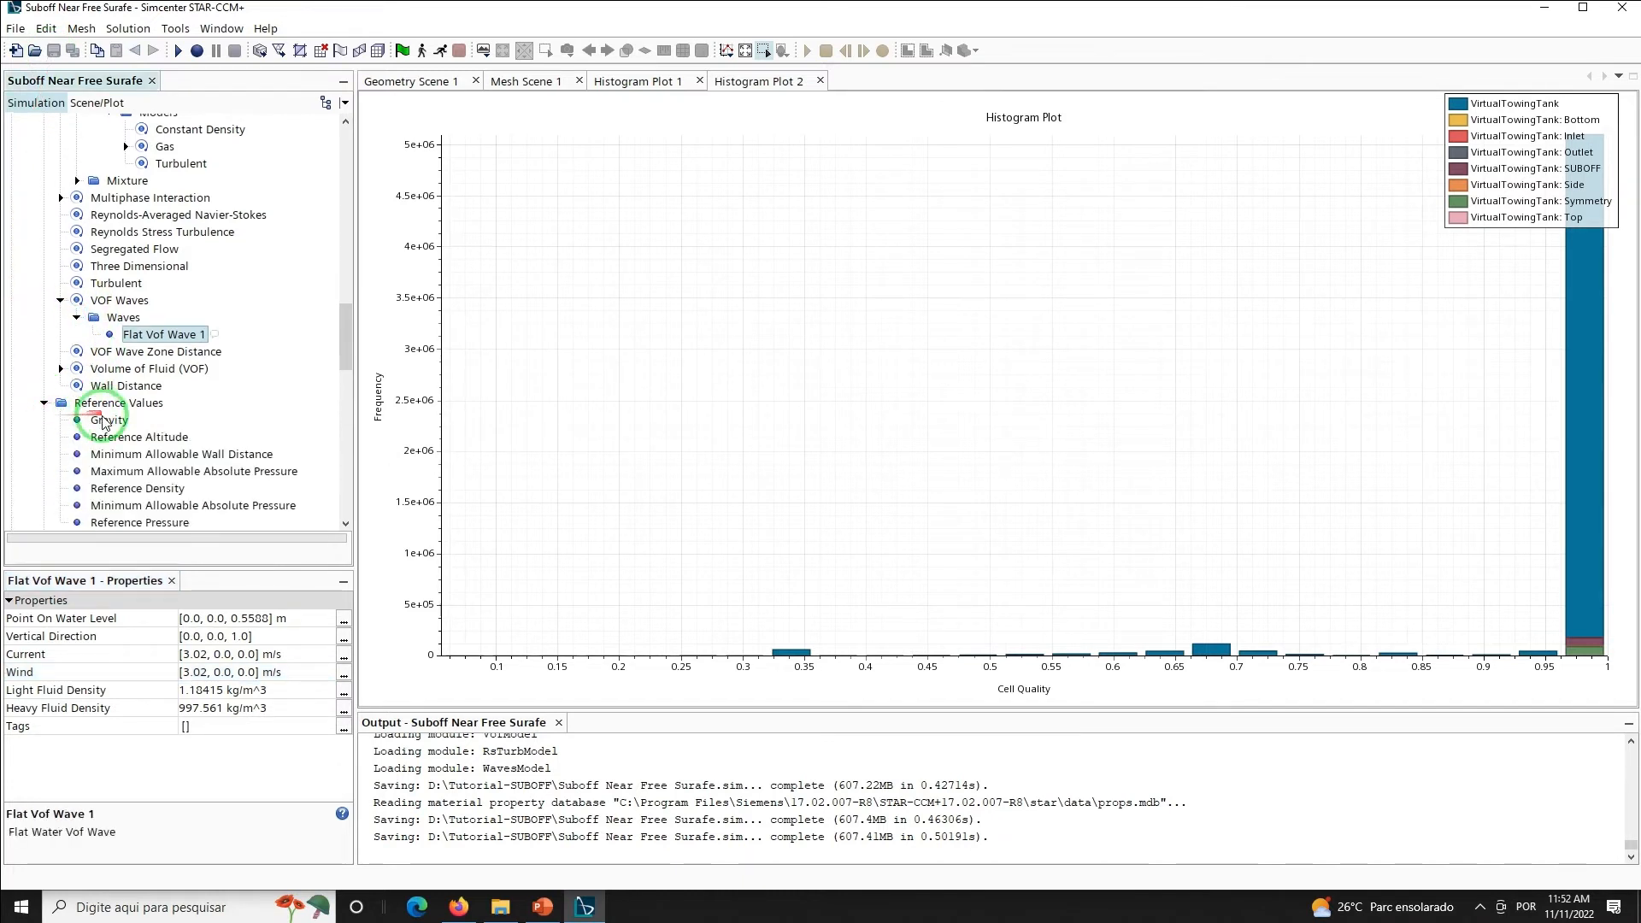
left_click(136, 488)
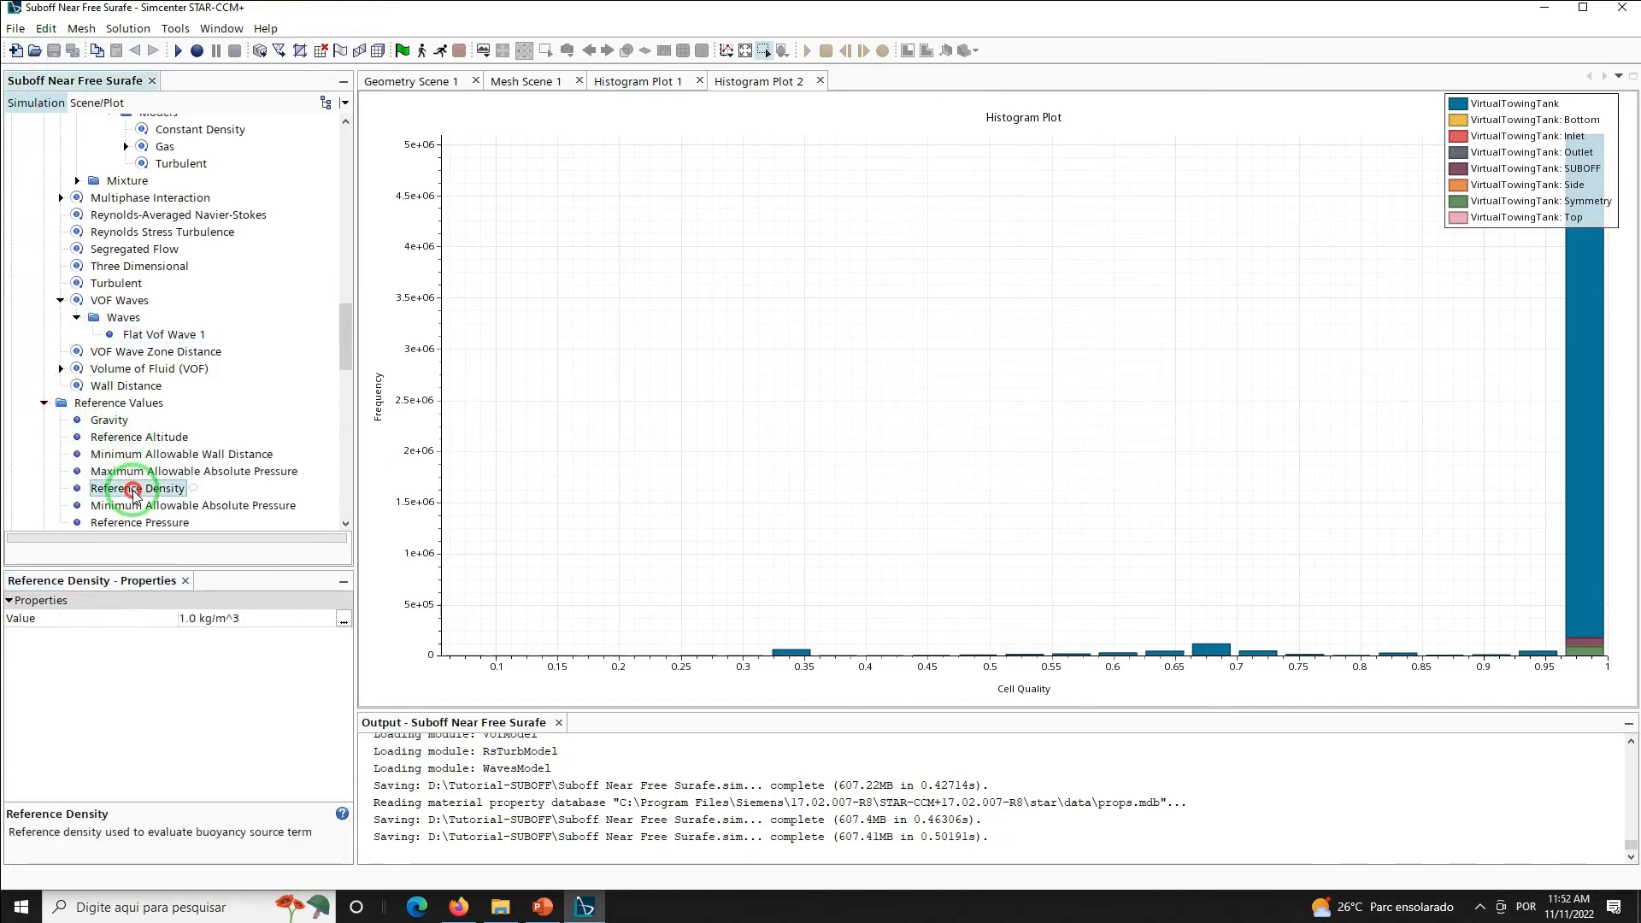
left_click(212, 619)
type("1.184")
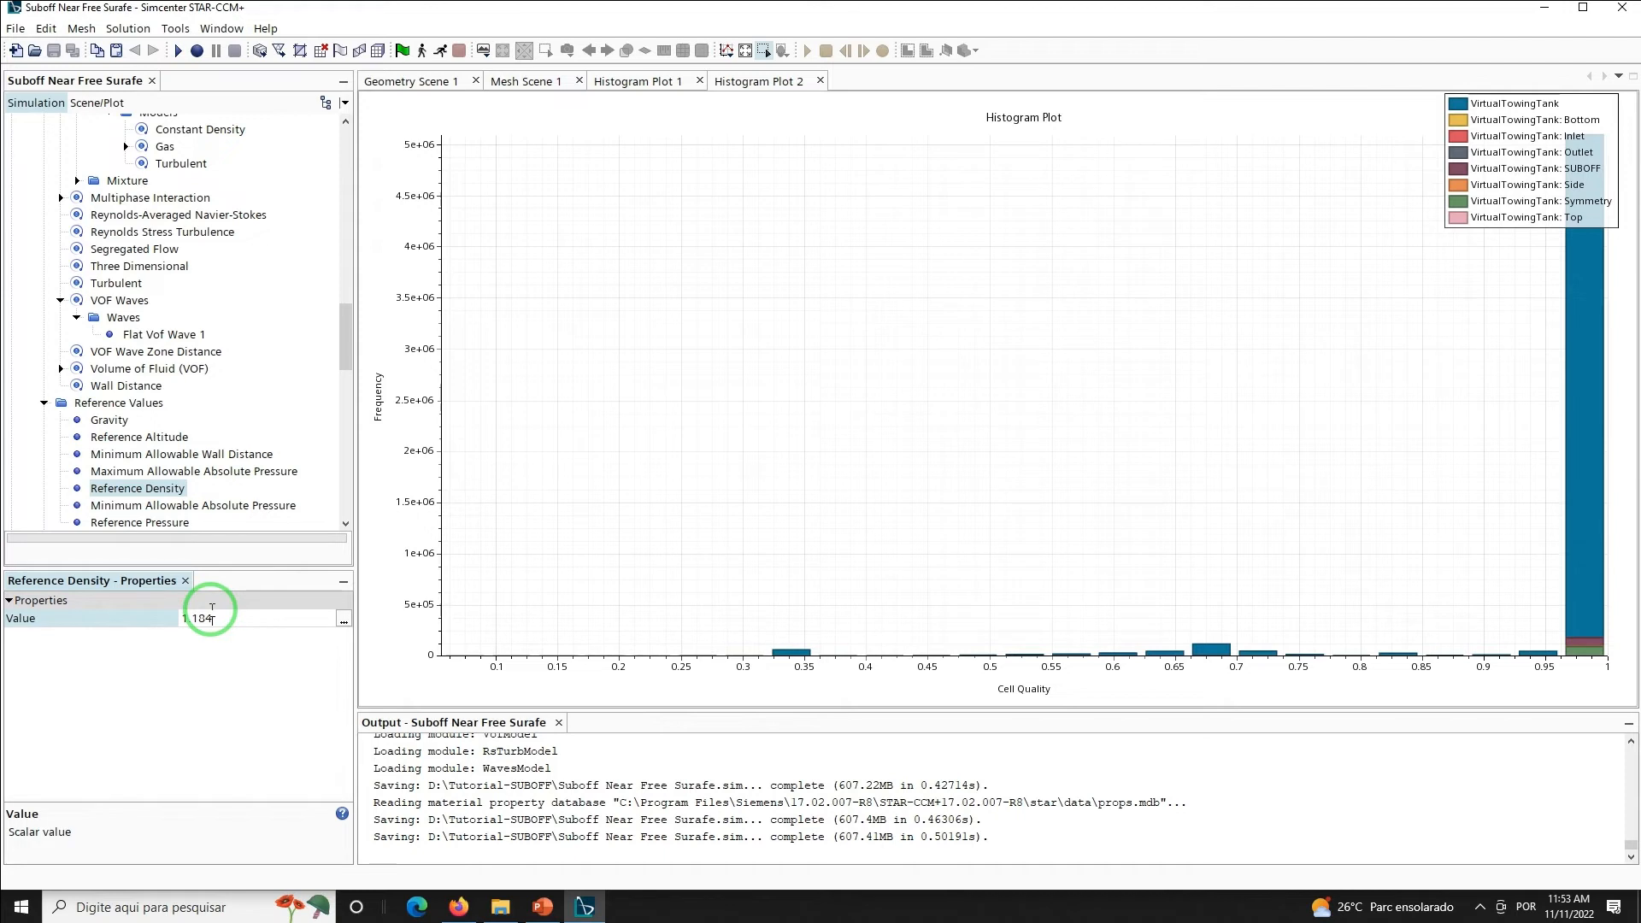
type("15")
key("Return")
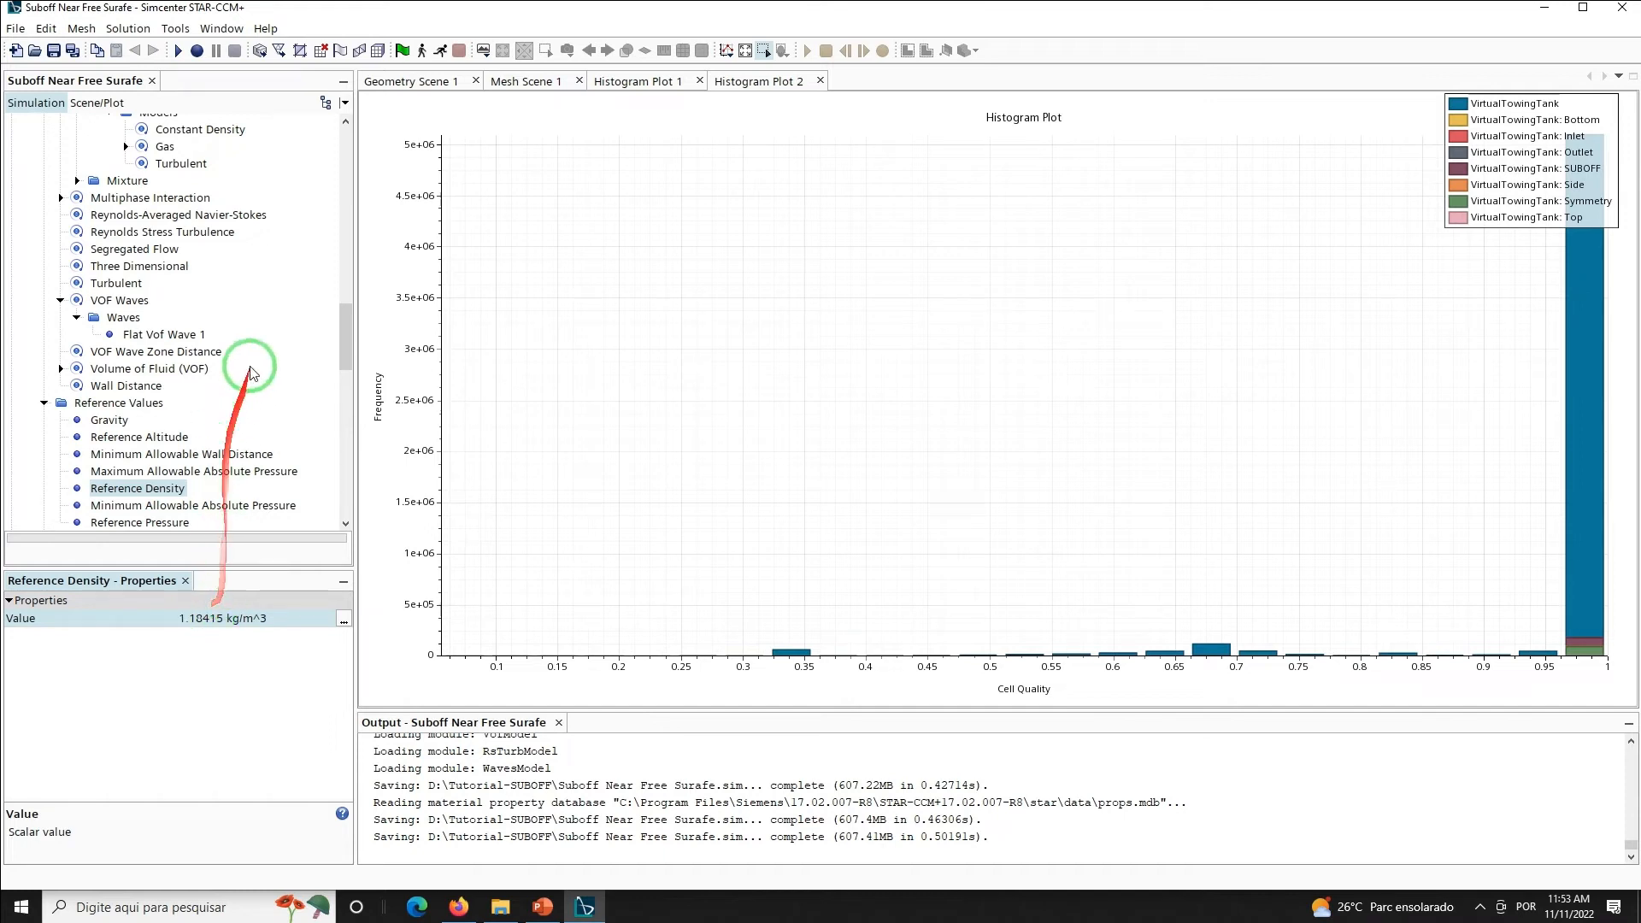
Set the Pressure initial condition's method to Field Function, using Hydrostatic Pressure of Flat Vof Wave 1 as its scalar function
left_click_drag(349, 325, 347, 366)
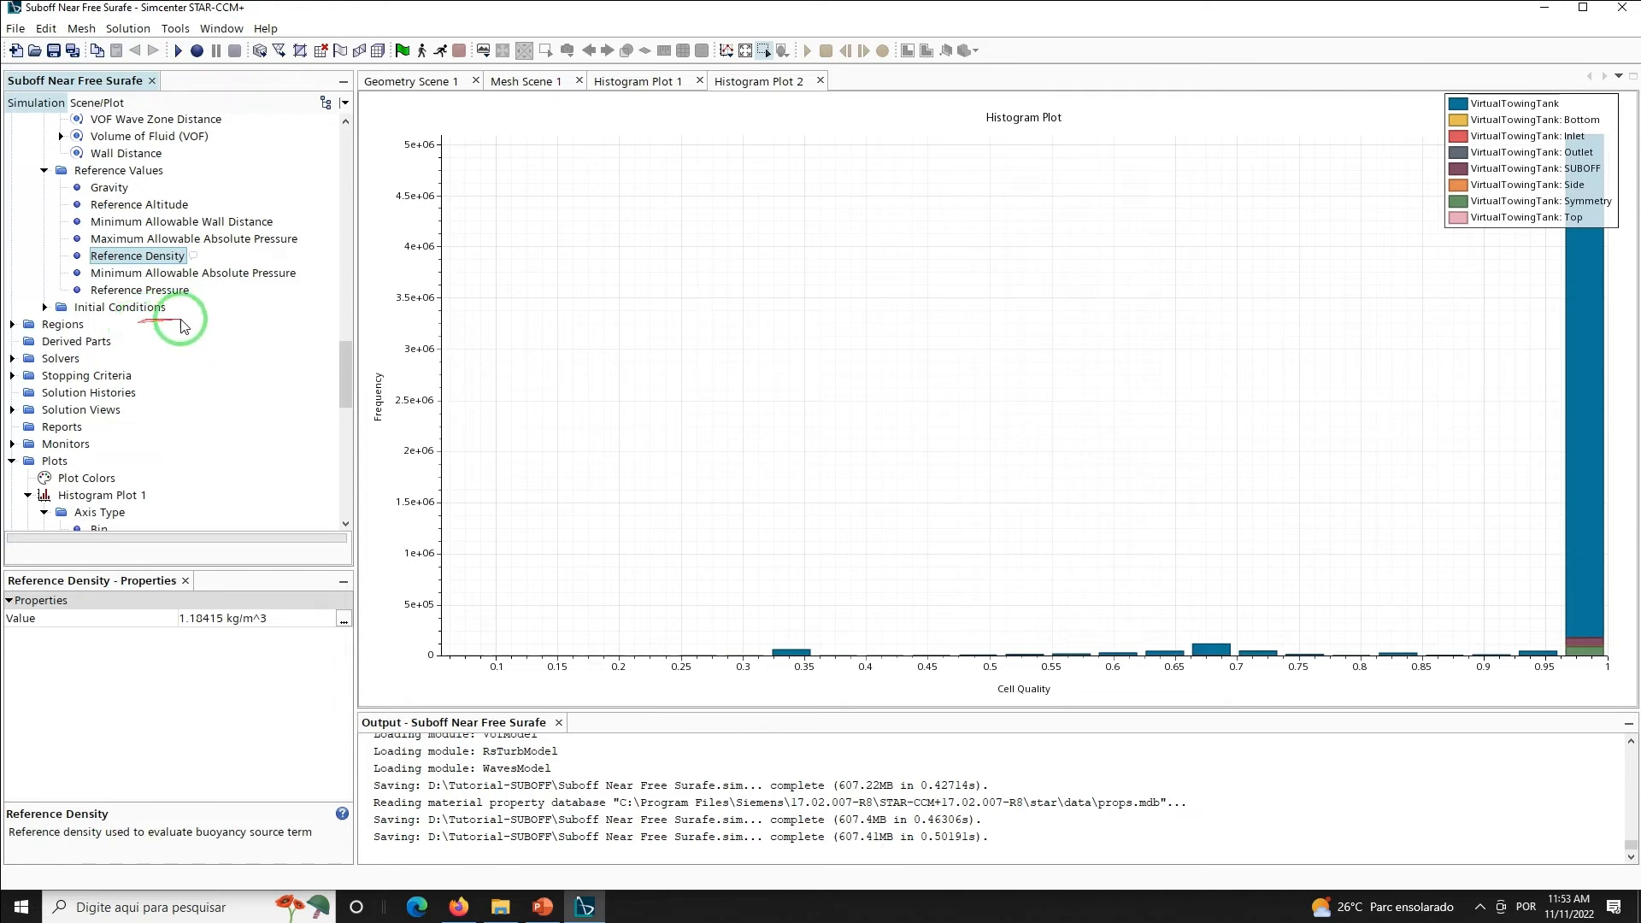
left_click(45, 307)
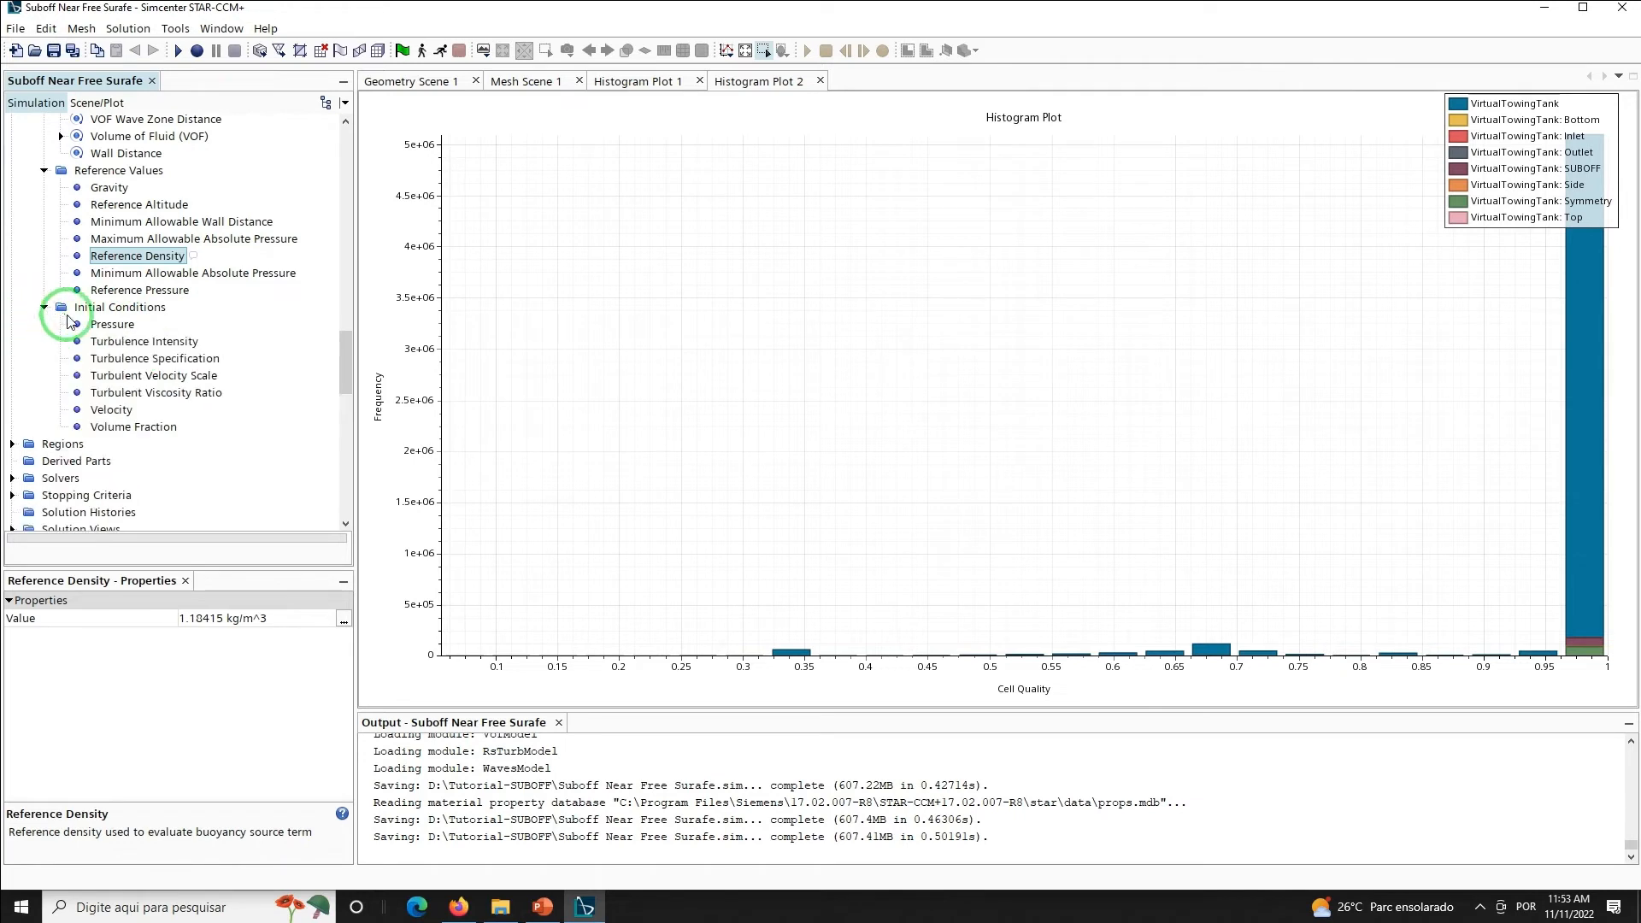
left_click(112, 325)
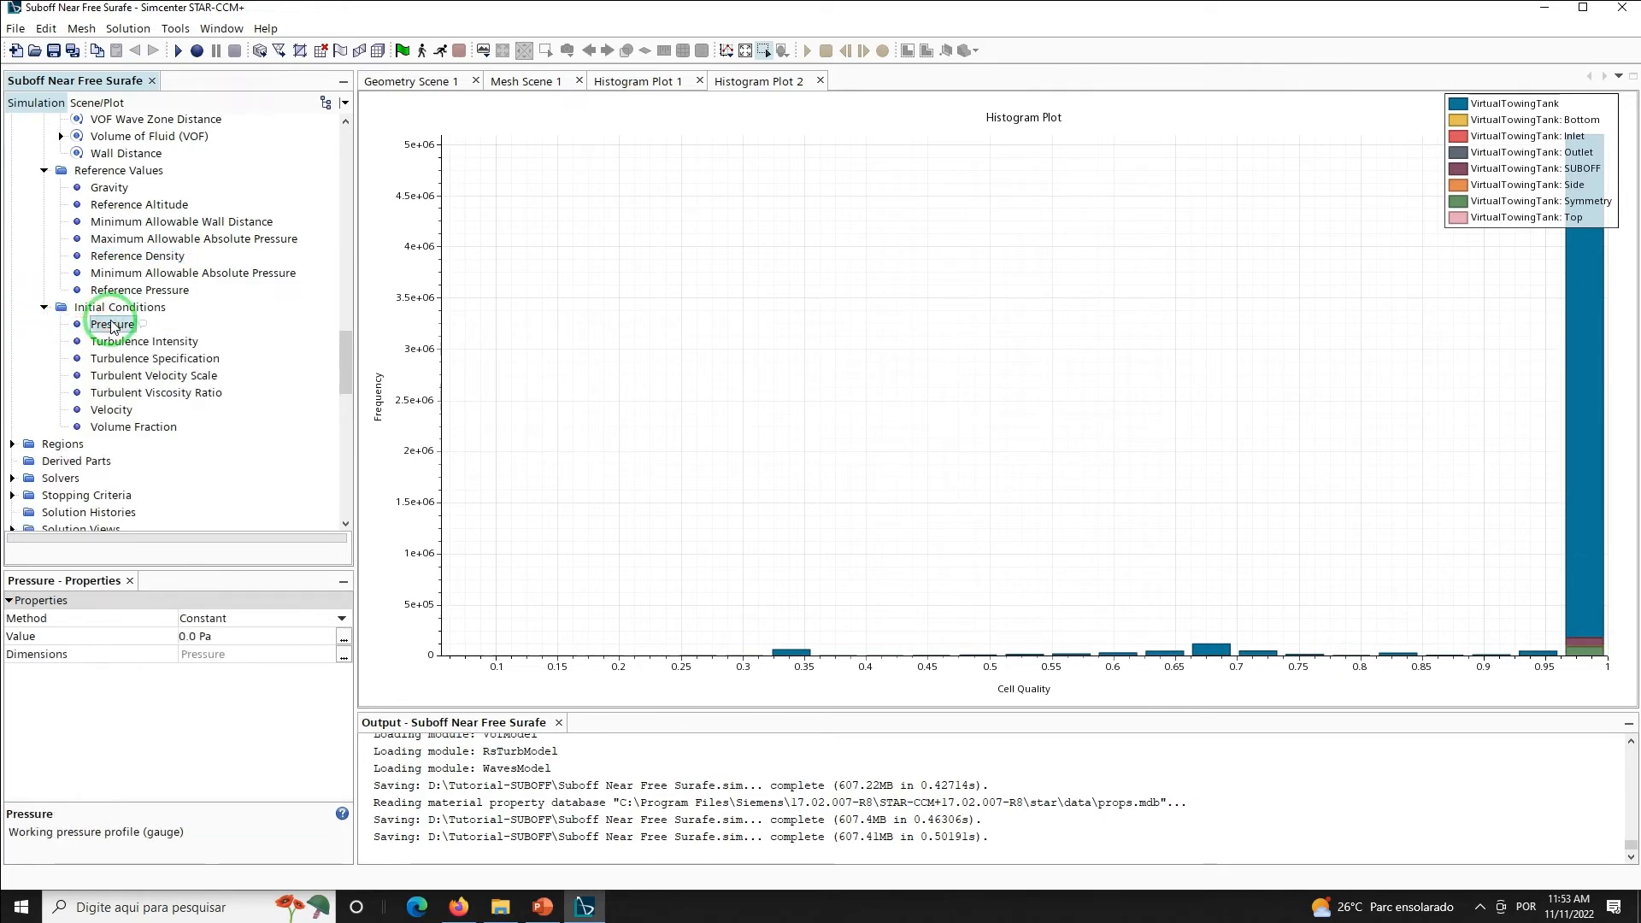
left_click(318, 618)
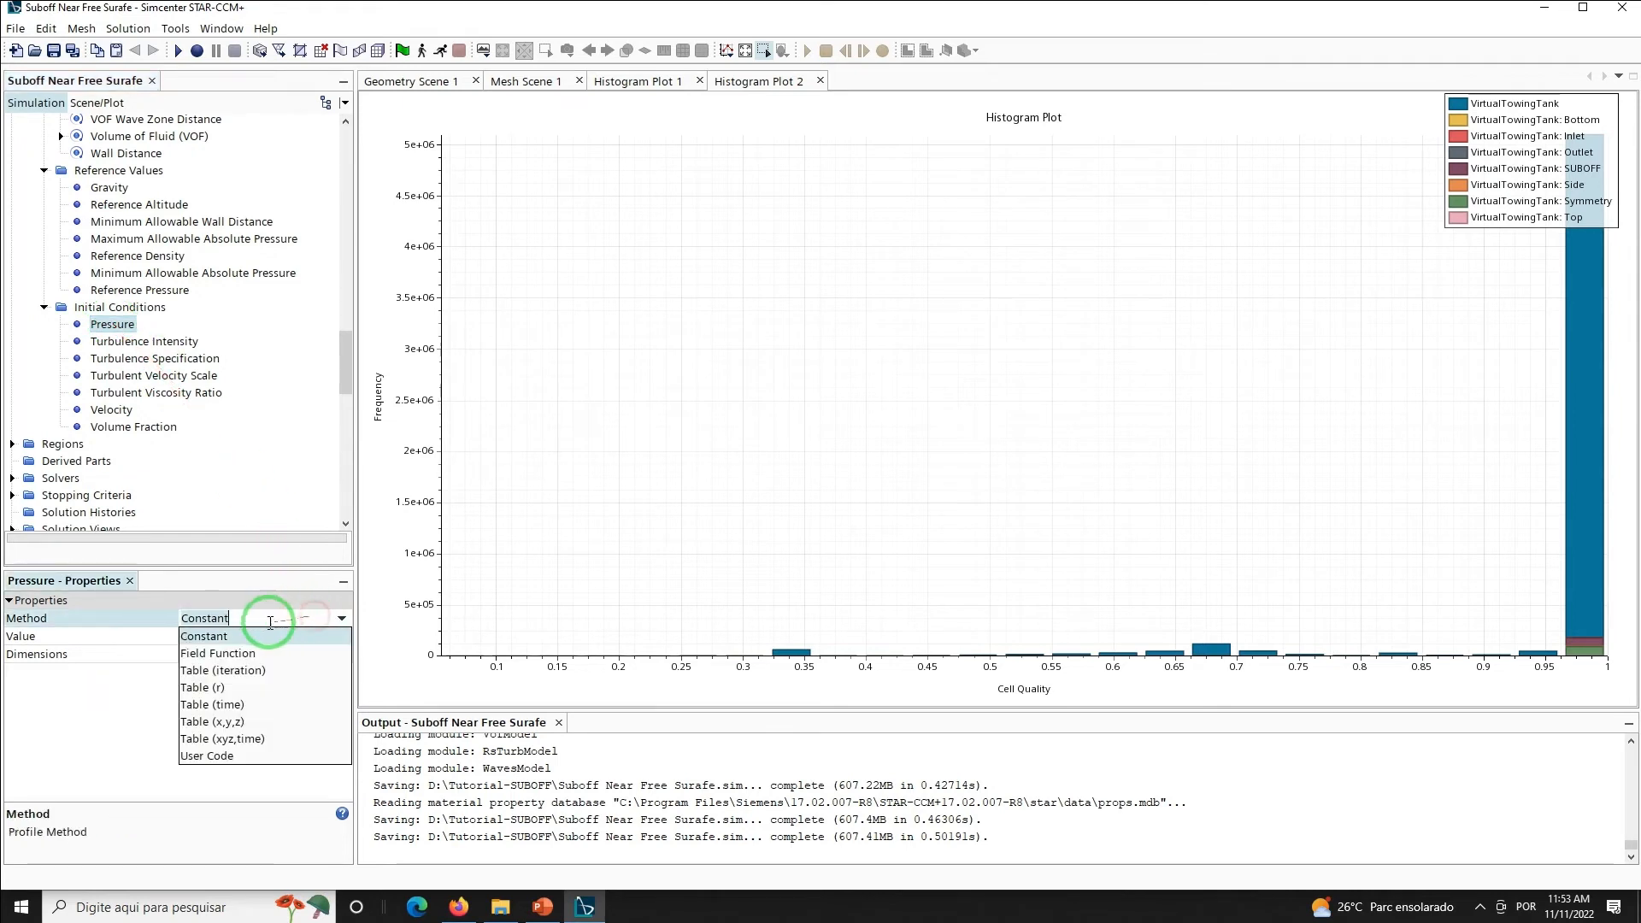
left_click(208, 654)
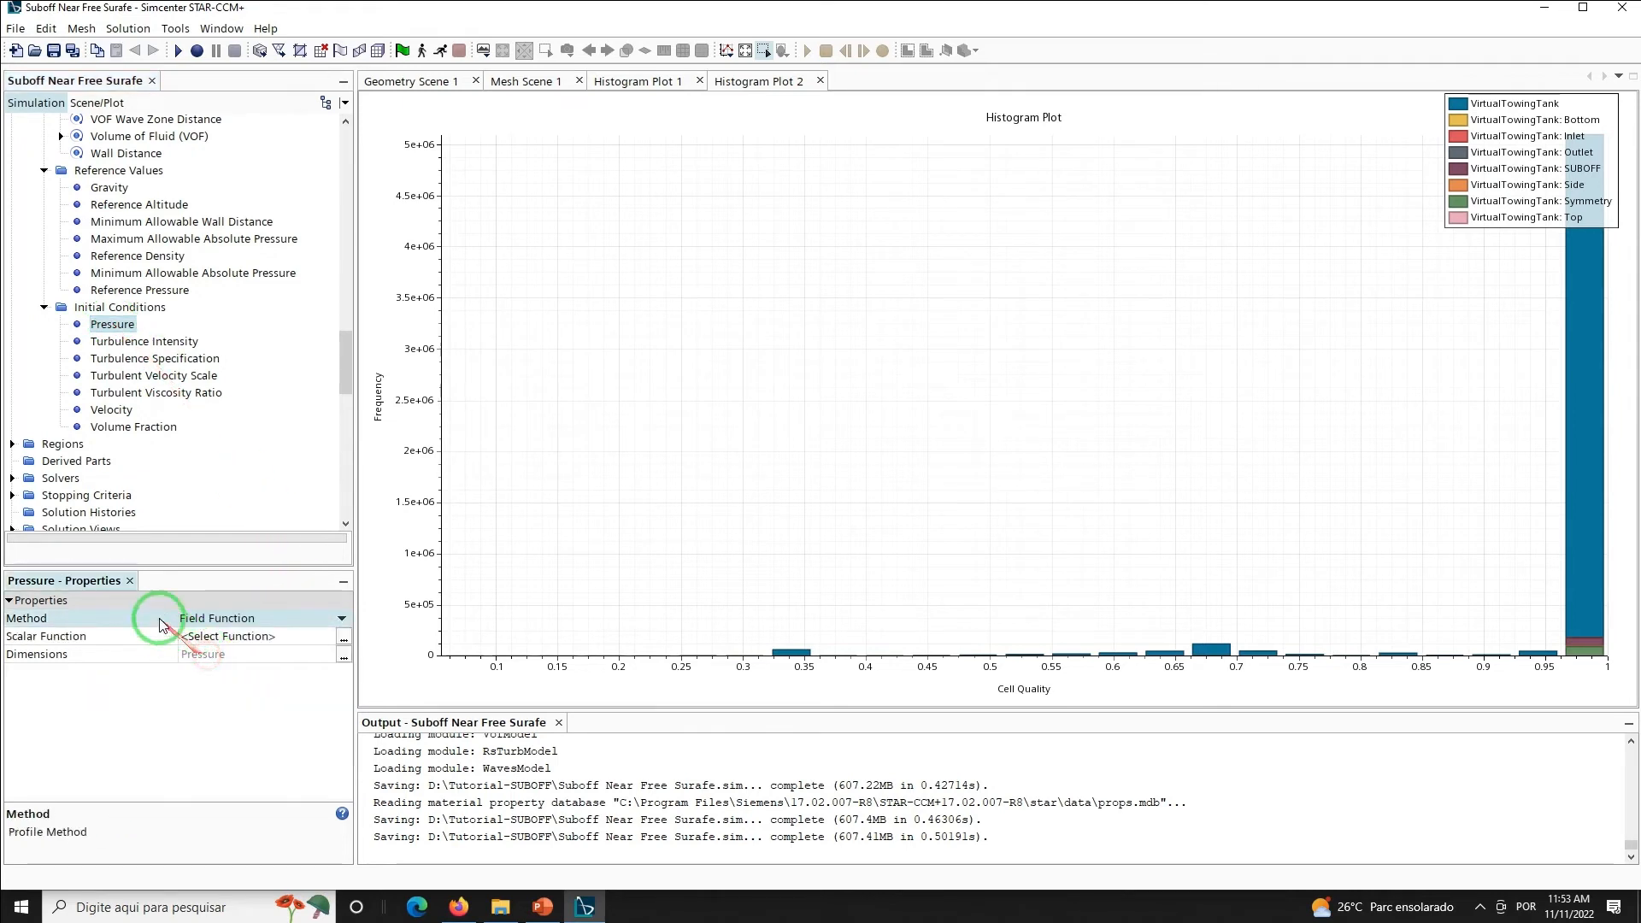
left_click(238, 641)
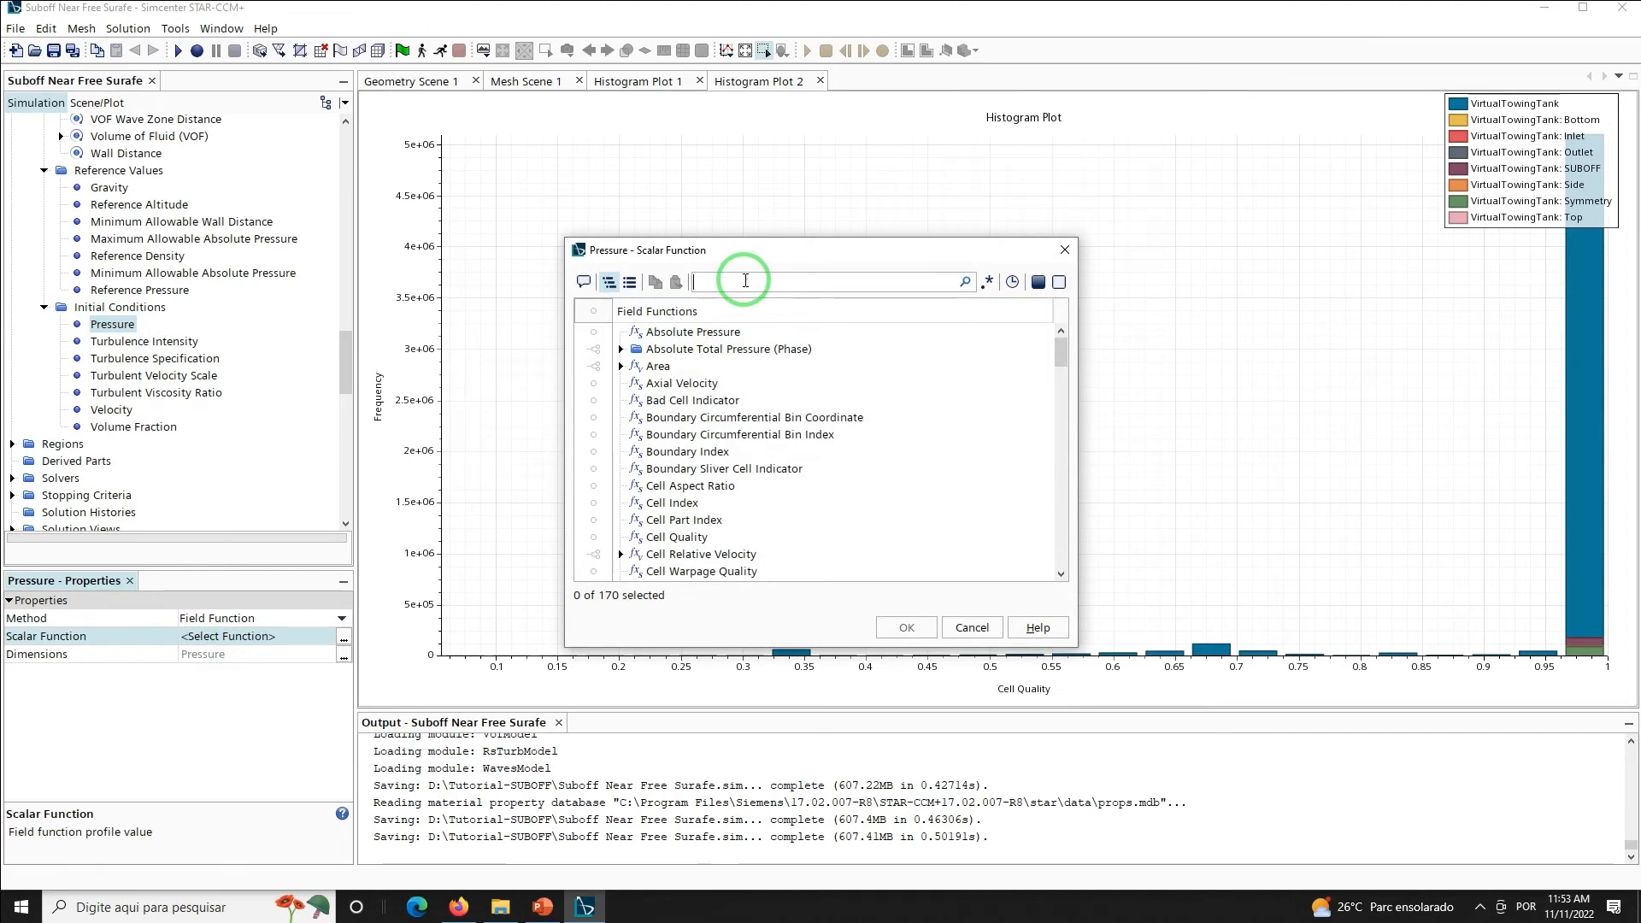
type("hyd")
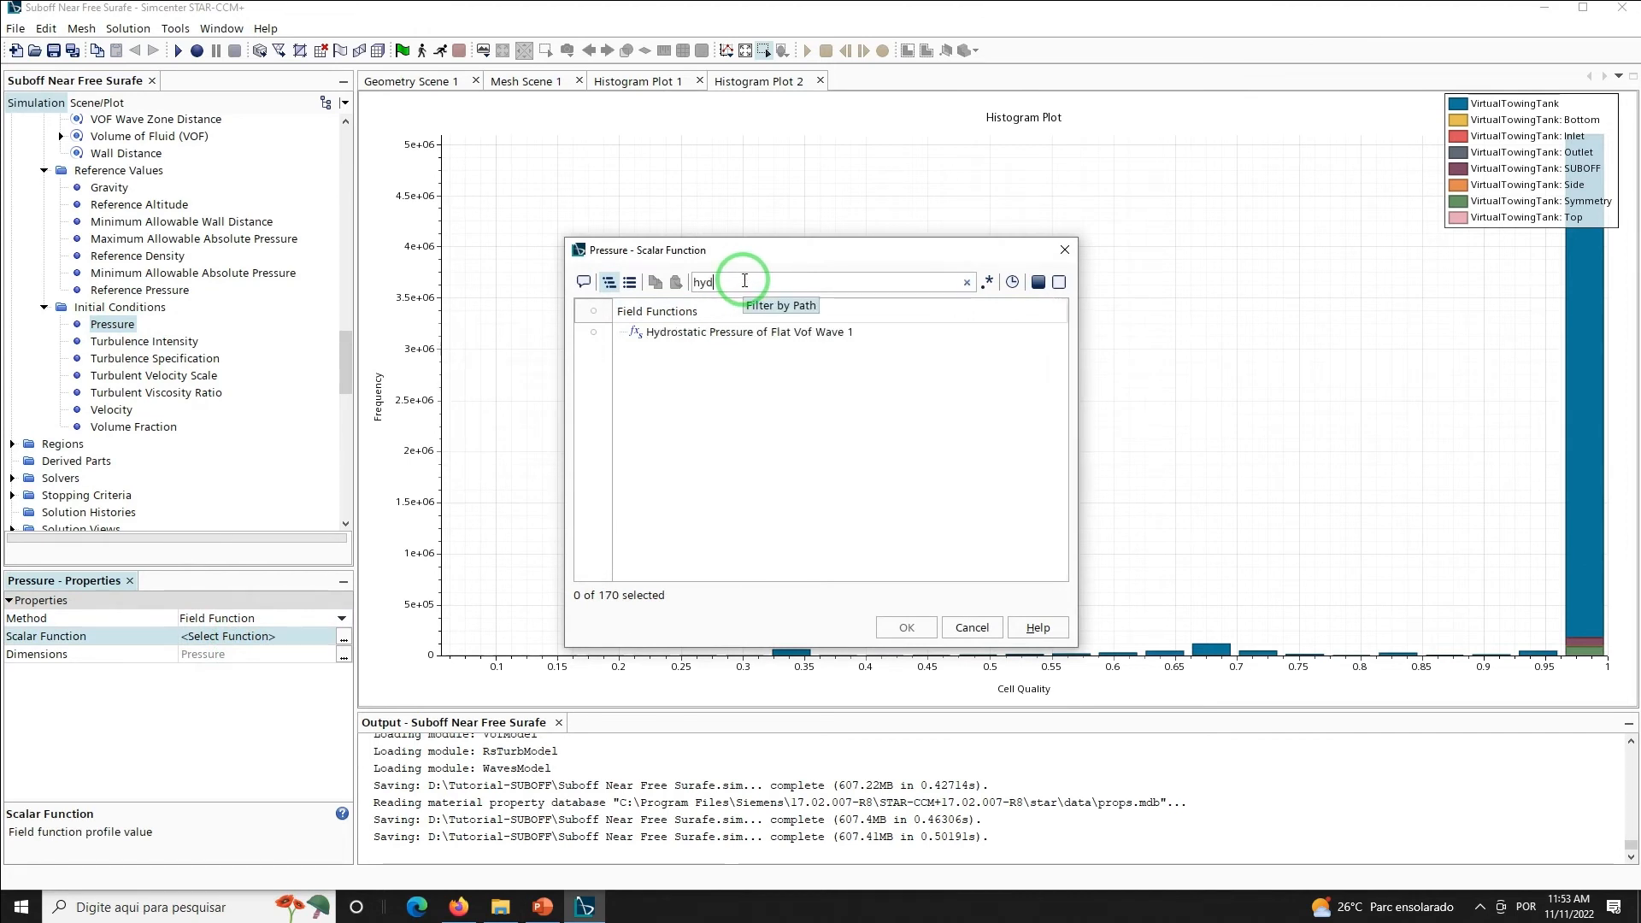
left_click(707, 331)
left_click(906, 627)
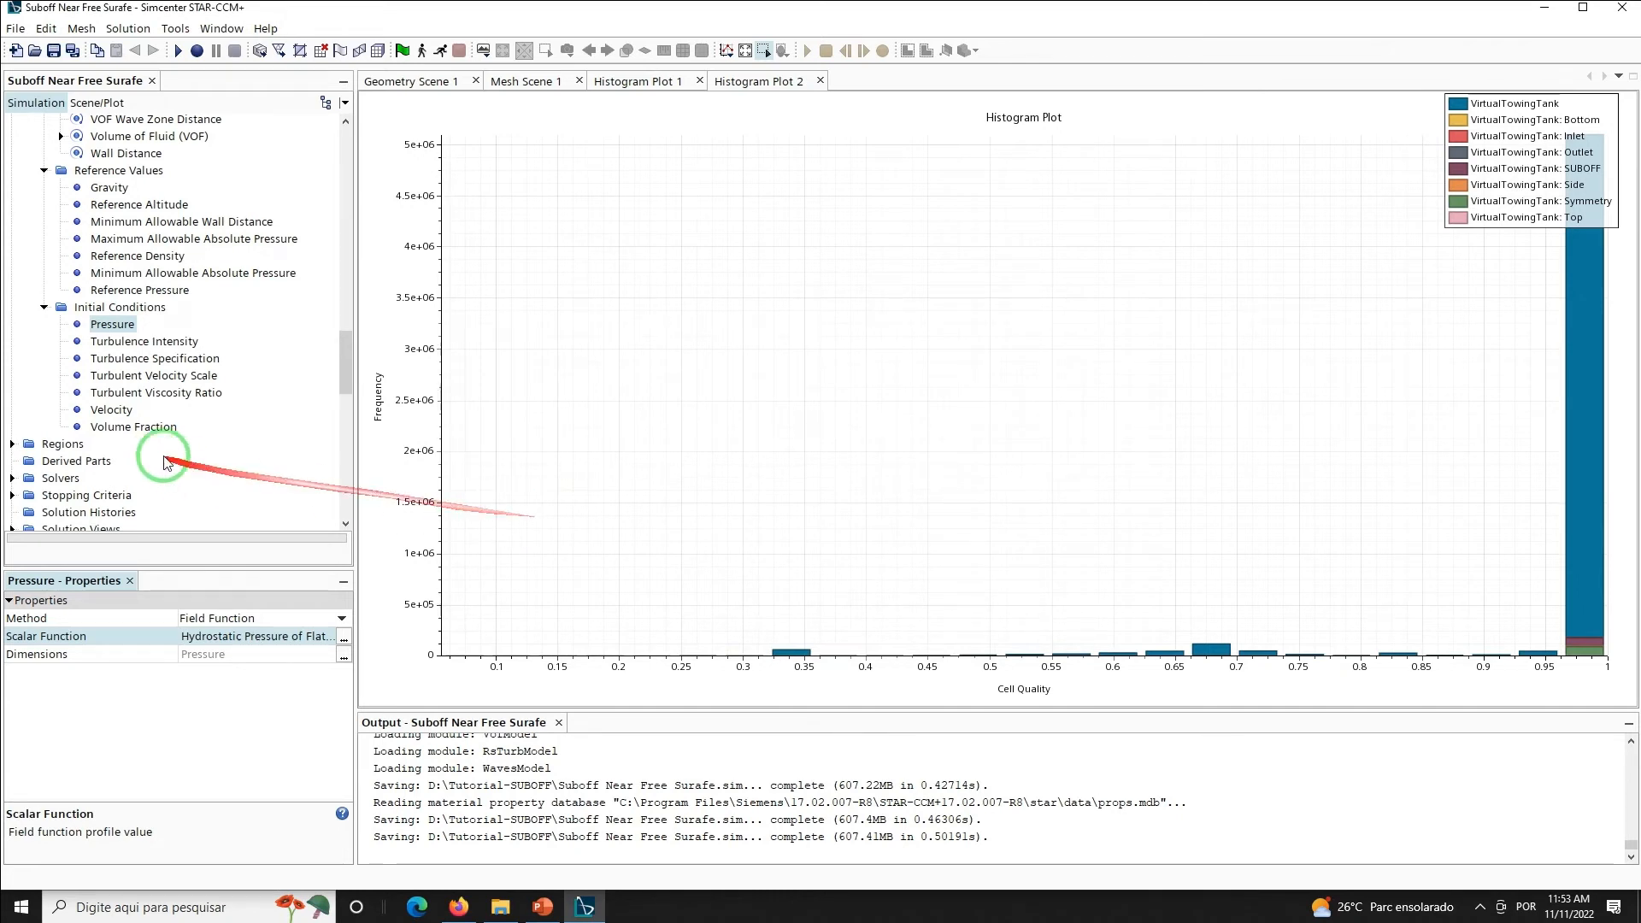
Set the Velocity initial condition's method to Field Function, using Velocity of Flat Vof Wave 1 as its vector function
left_click(109, 410)
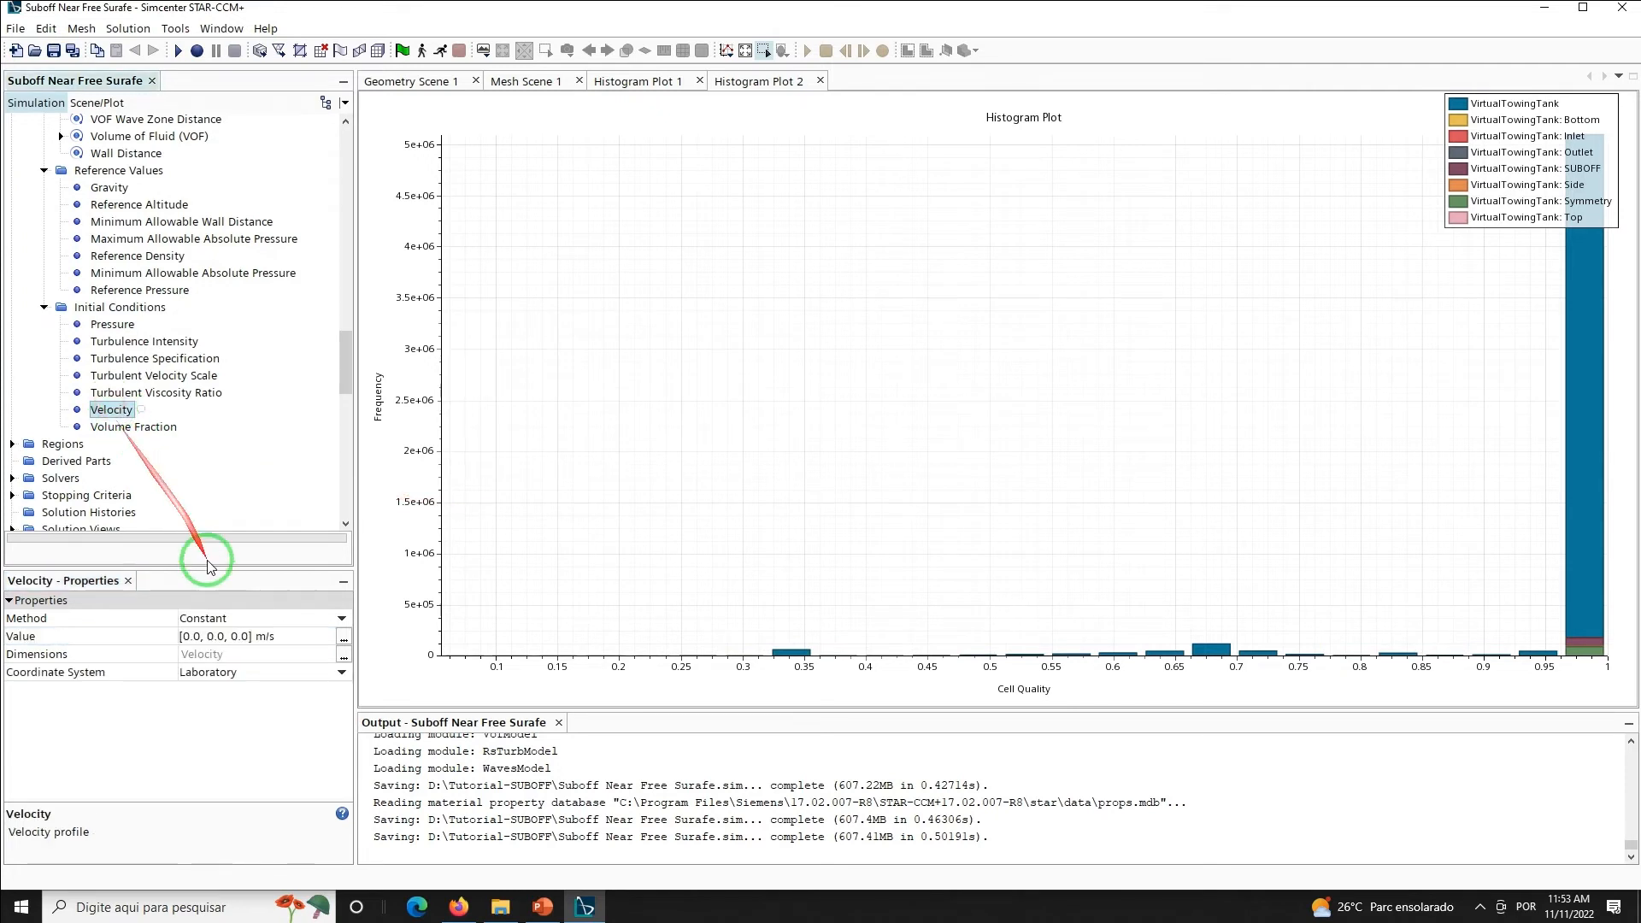
left_click(341, 619)
left_click(210, 671)
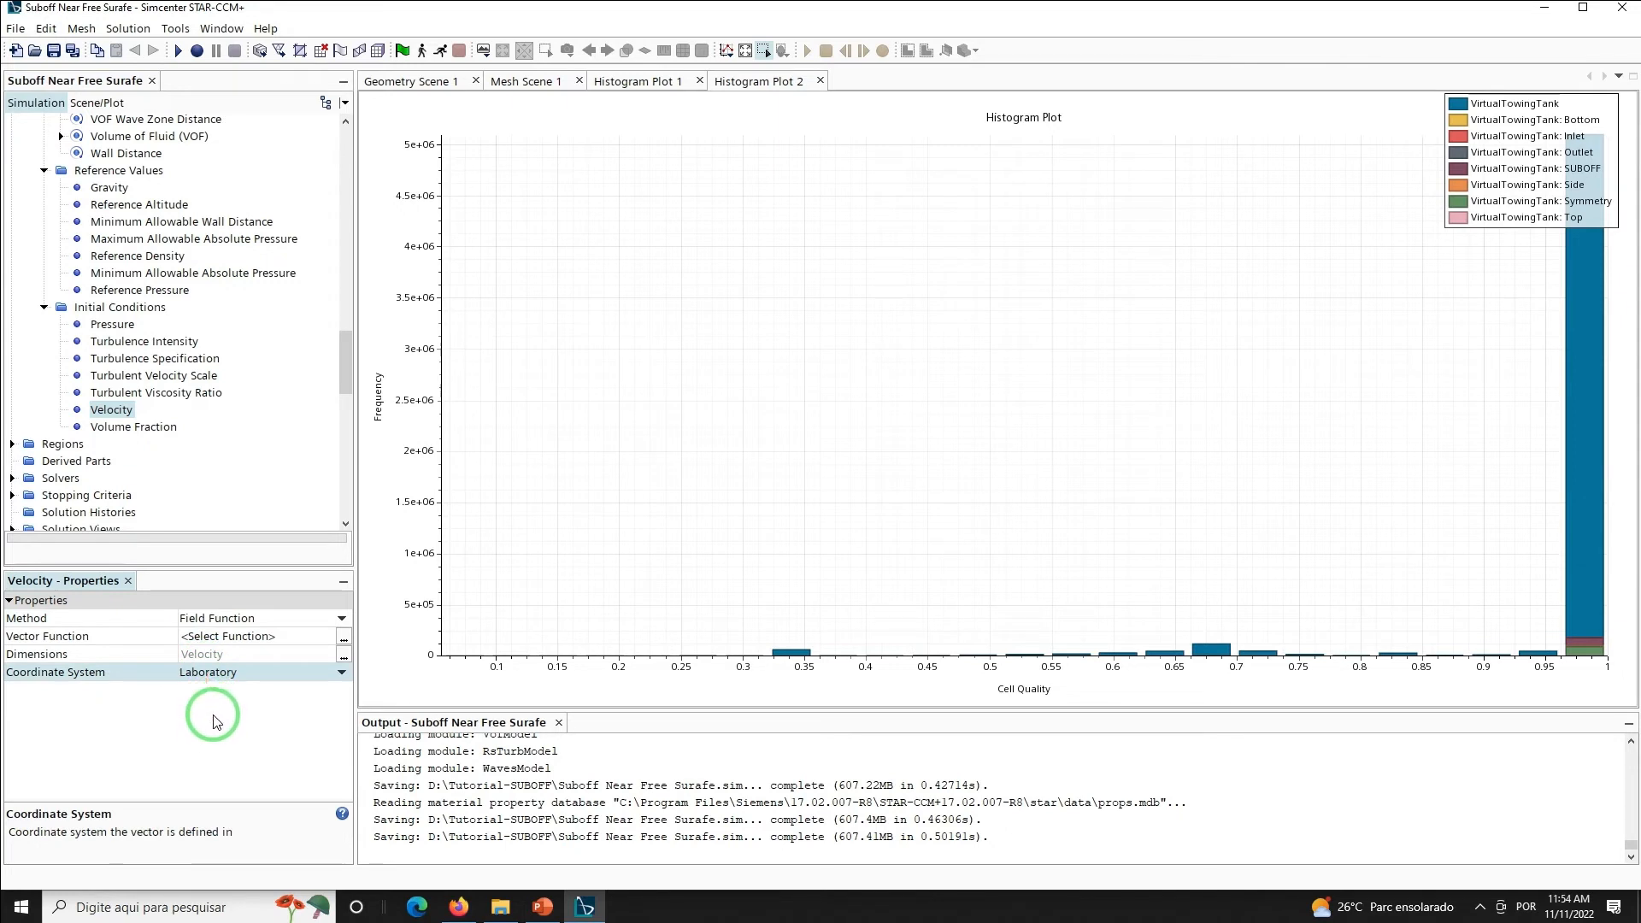
left_click(287, 637)
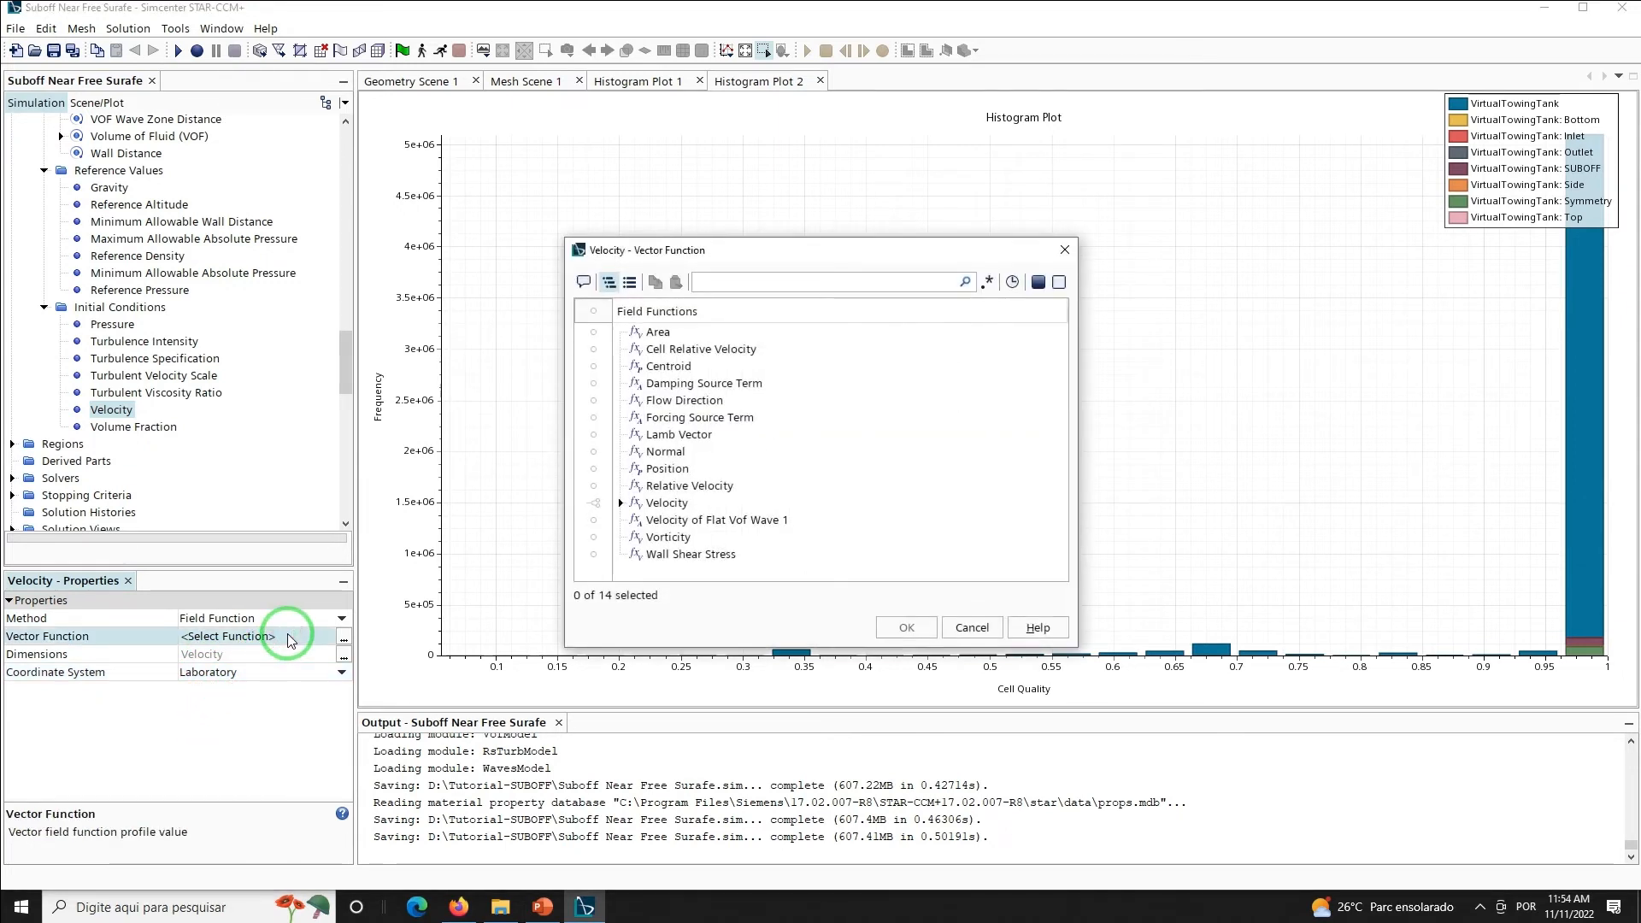
left_click(712, 521)
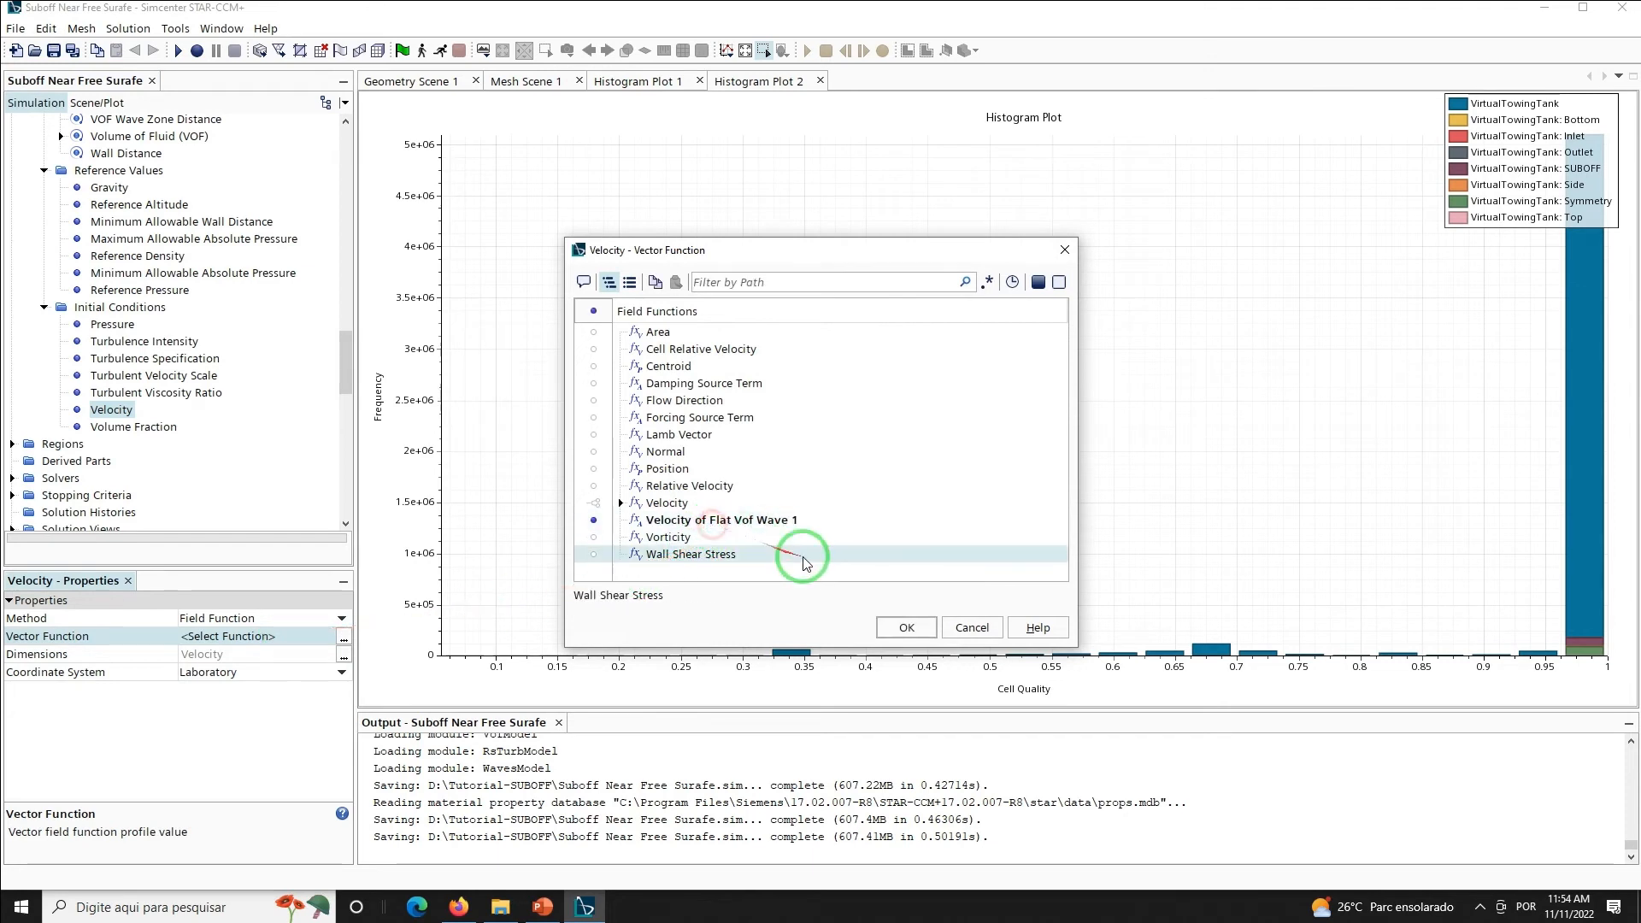
left_click(903, 628)
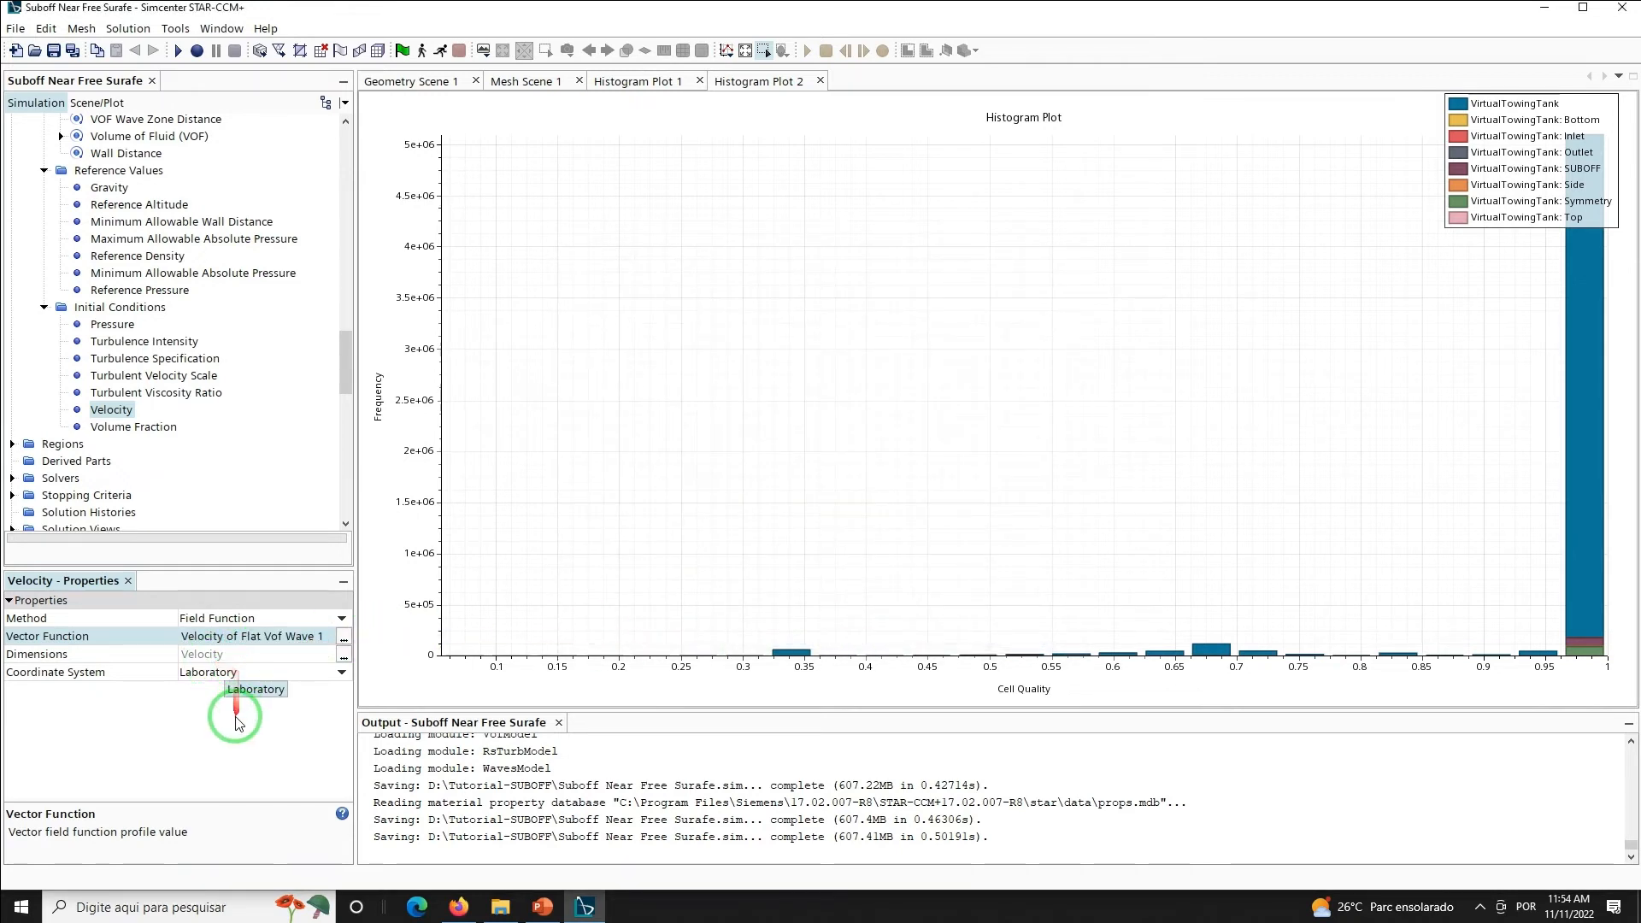
Set the Volume Fraction initial condition's method to Composite and expand its Composite node to reach the individual phases
left_click(136, 428)
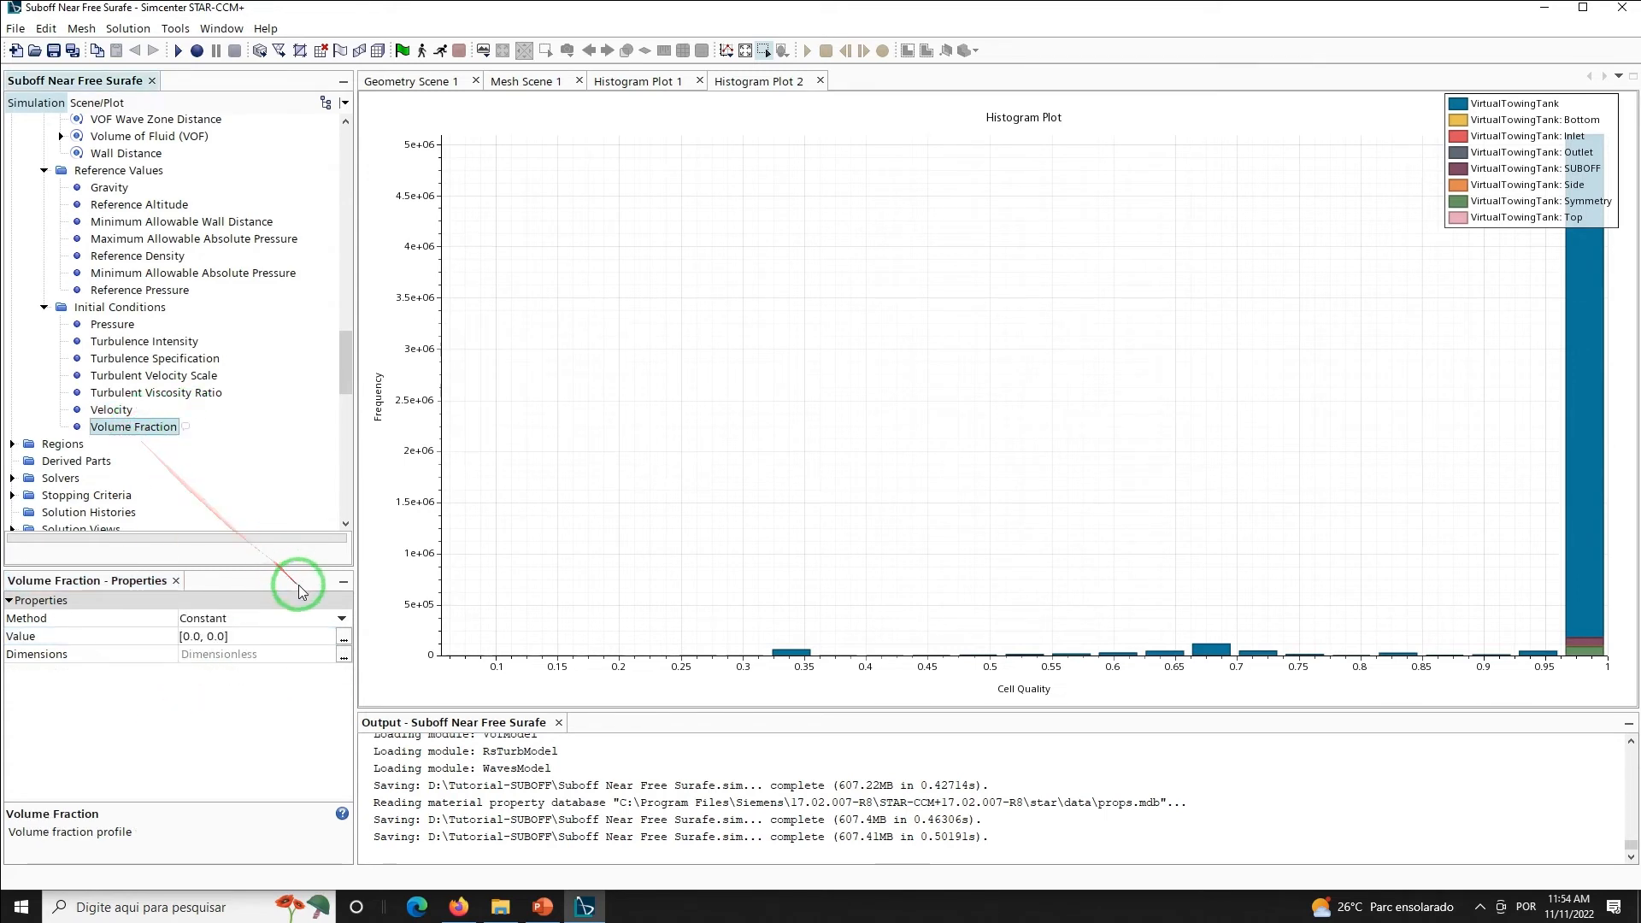
left_click(342, 621)
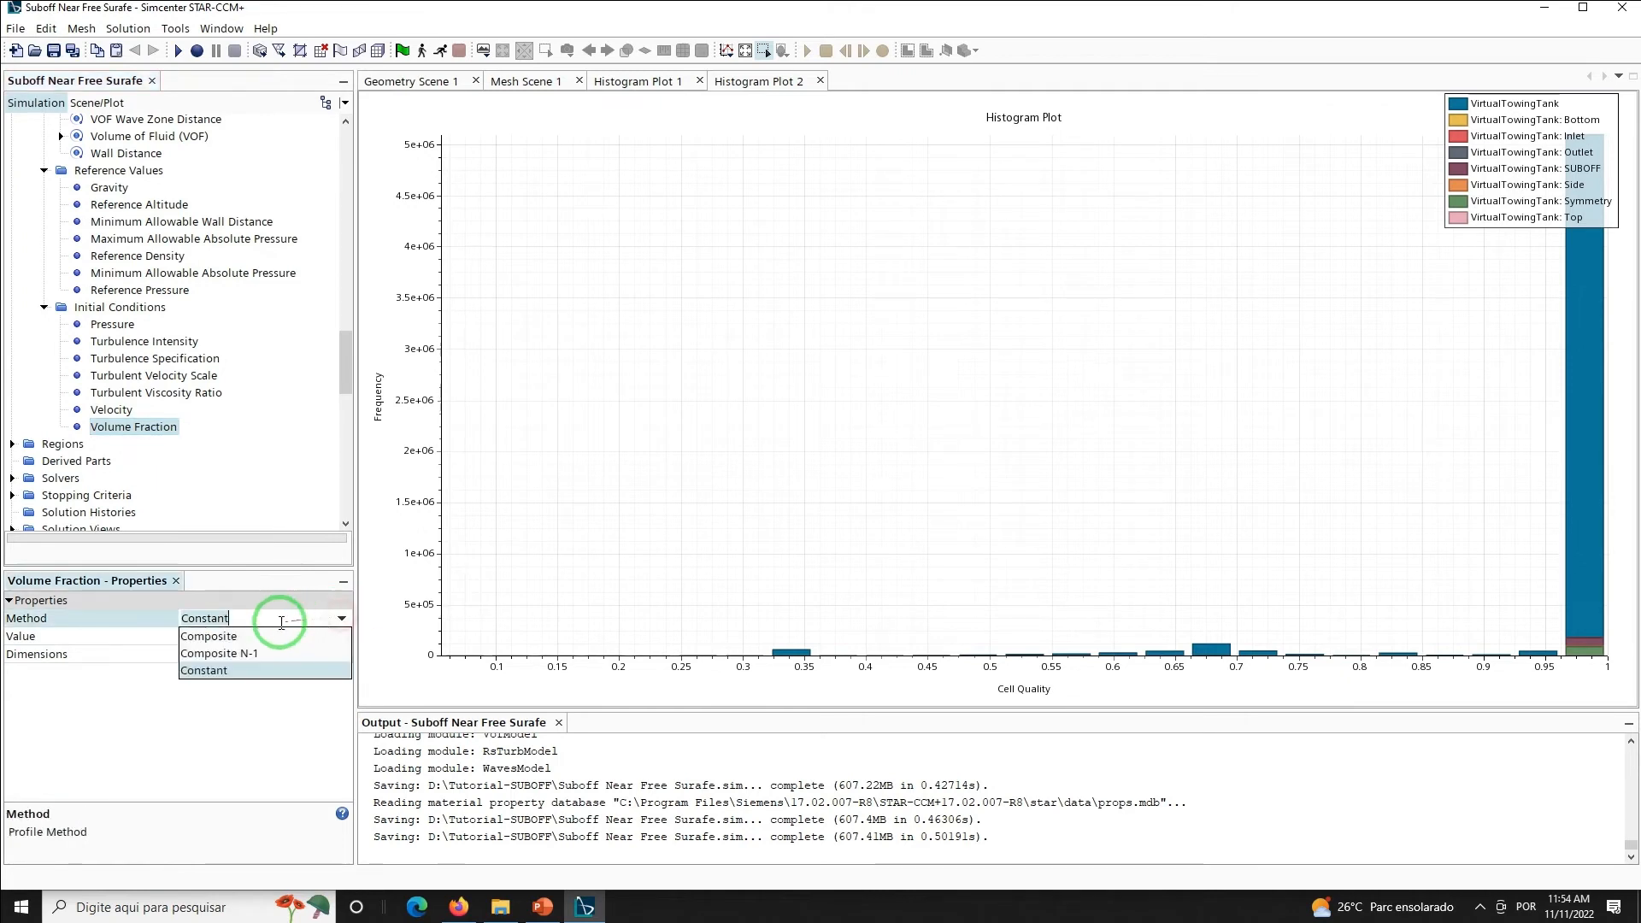
left_click(205, 643)
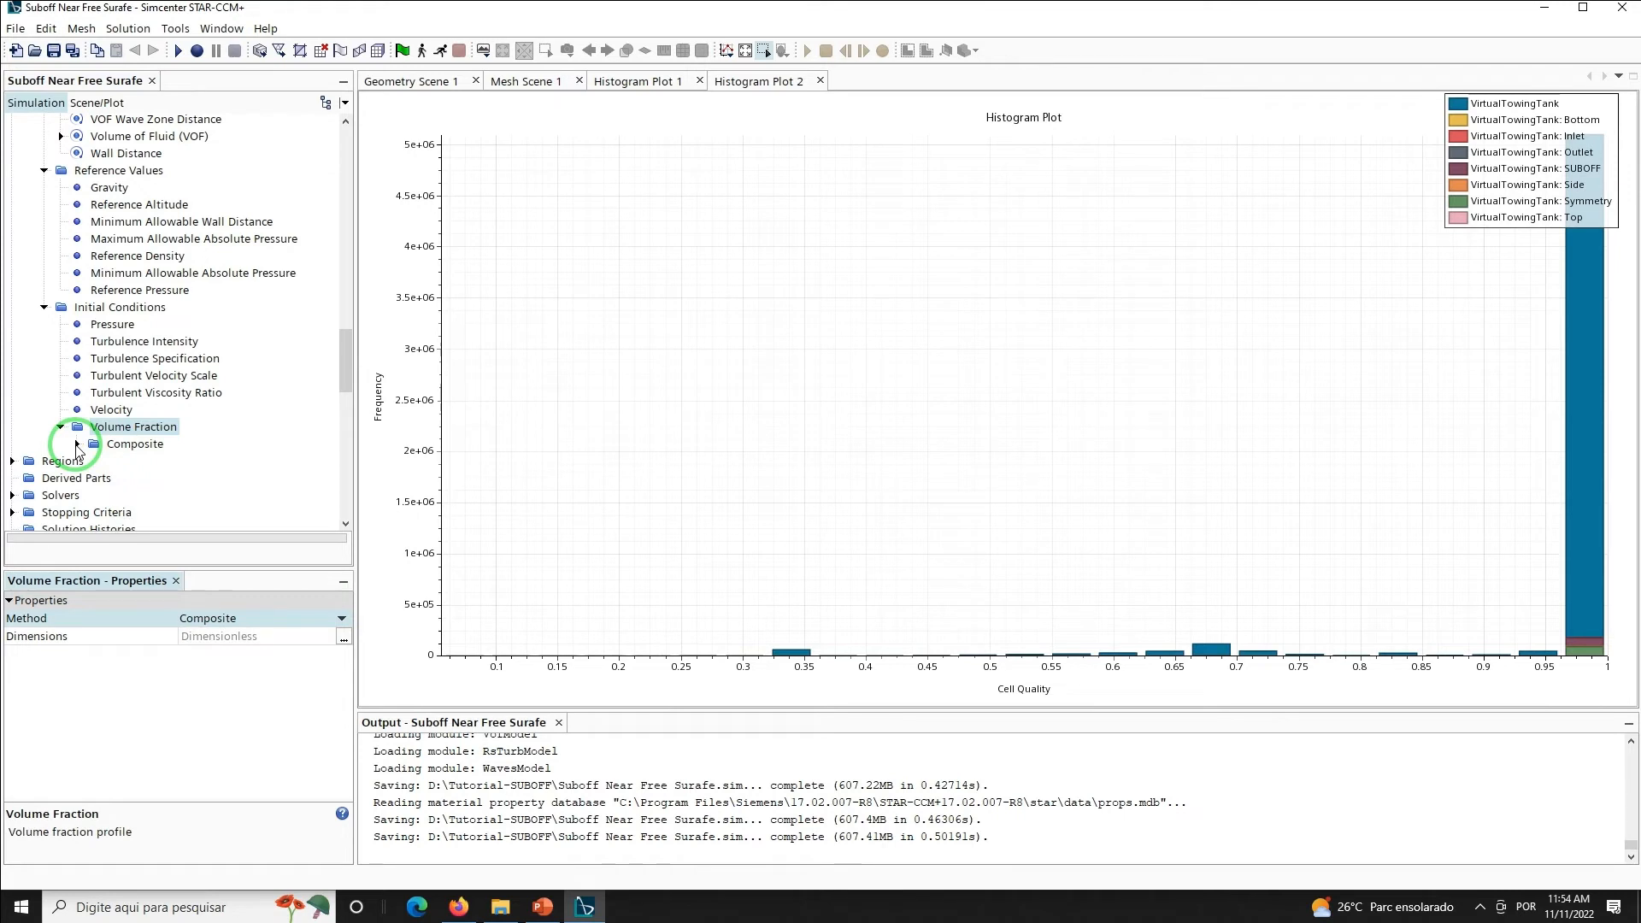
left_click(128, 446)
double_click(130, 446)
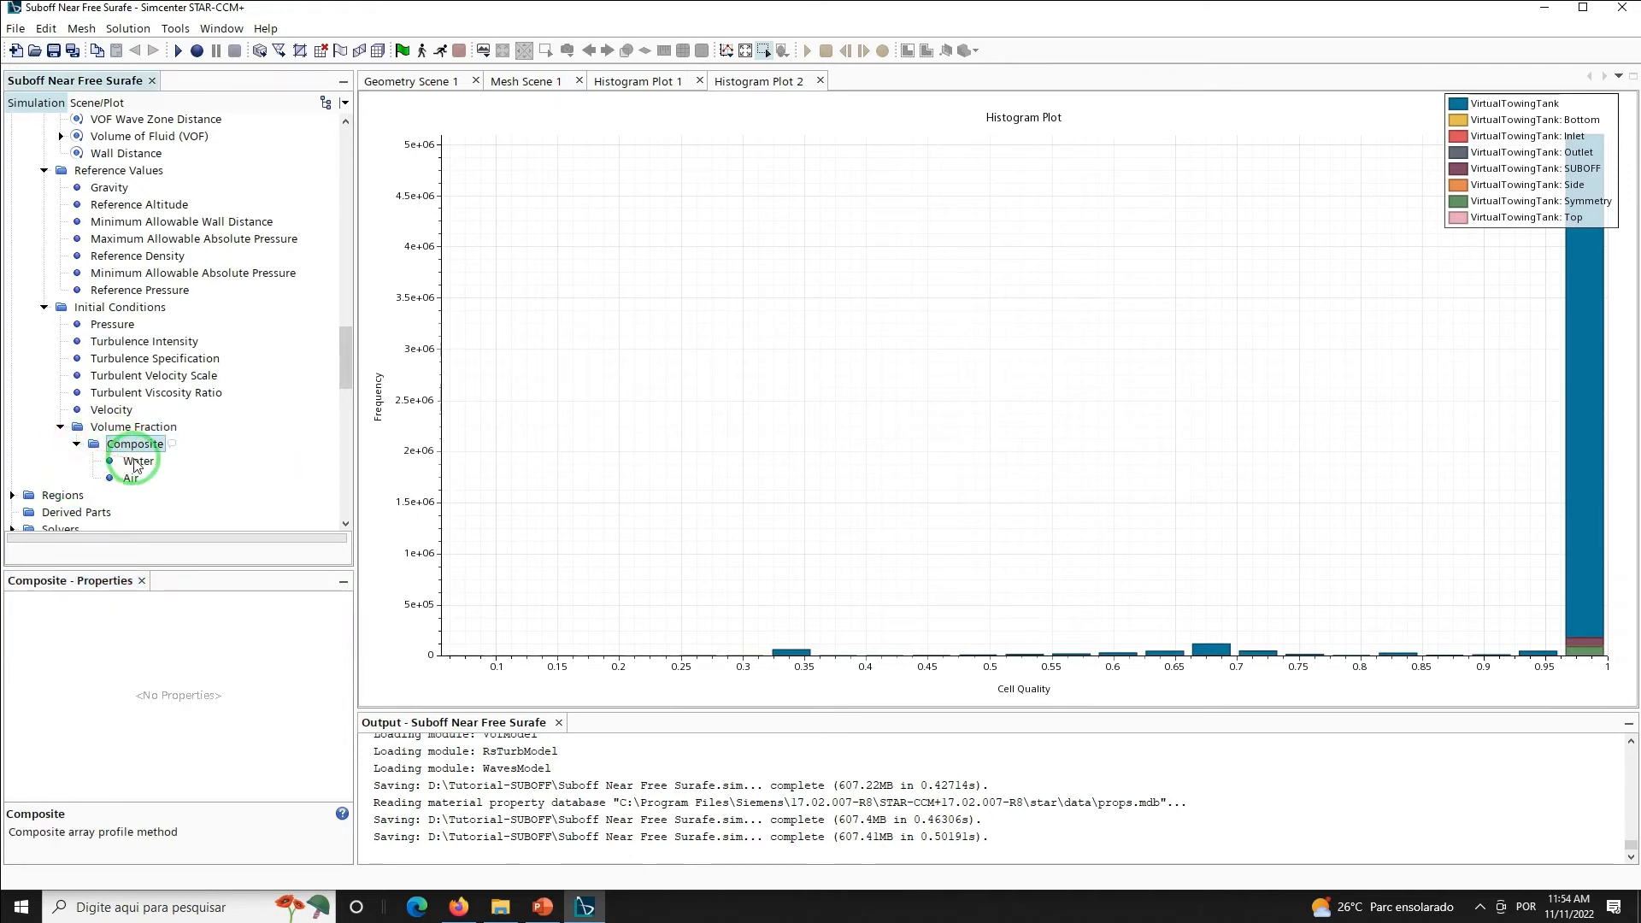
Set the Water volume fraction's method to Field Function, using Volume Fraction of Heavy Fluid of Flat Vof Wave 1
left_click(134, 463)
left_click(241, 618)
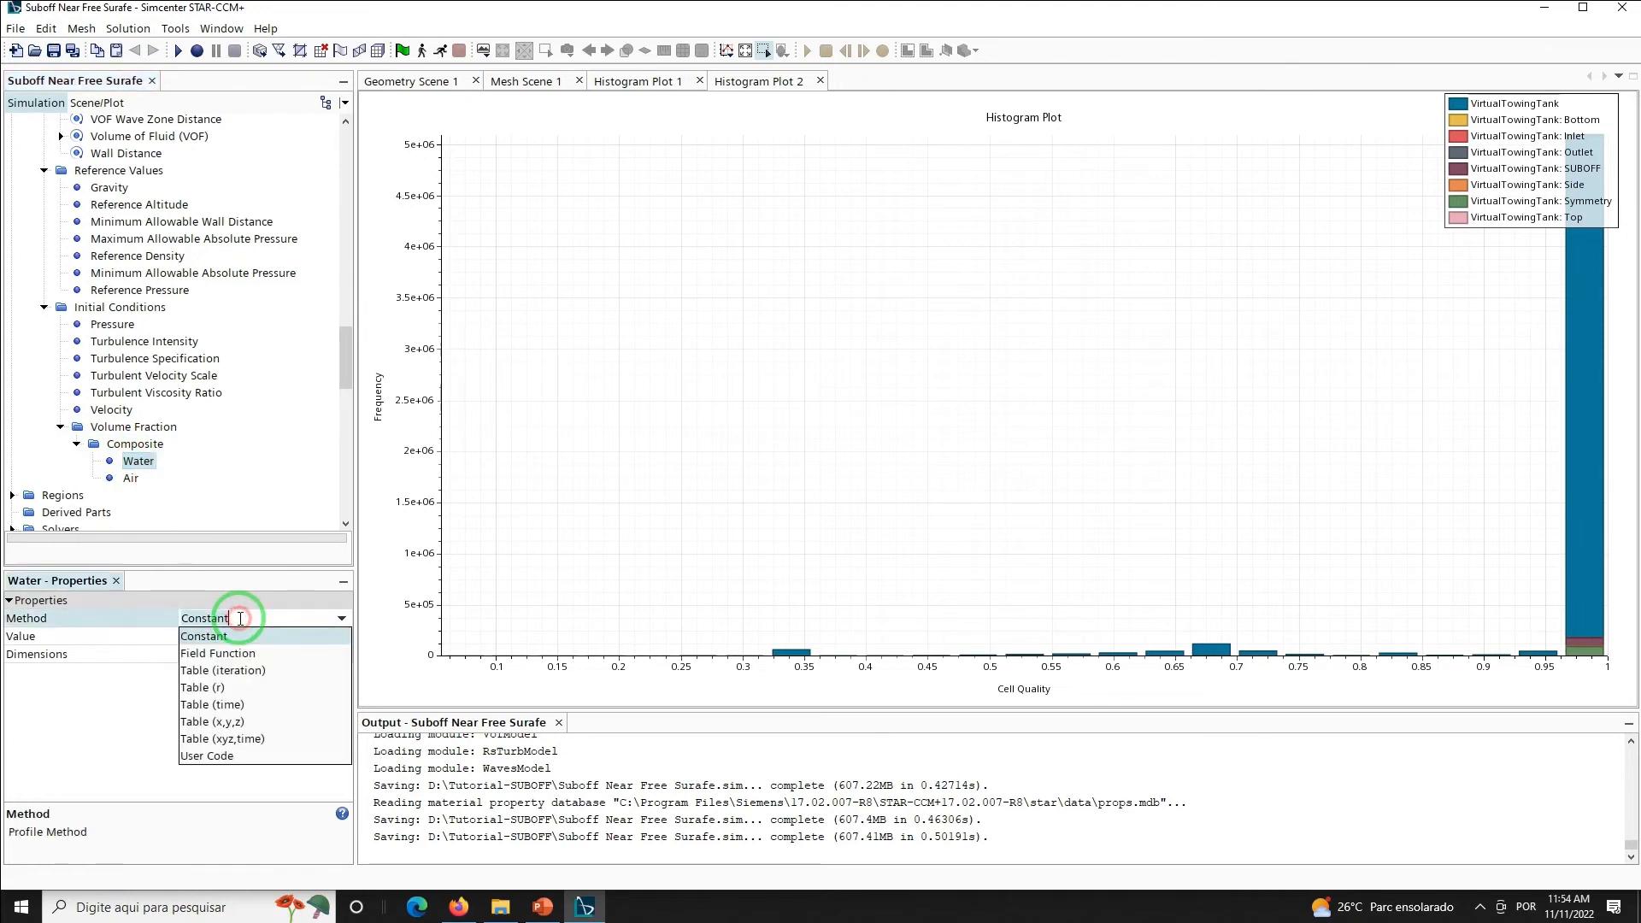
left_click(223, 654)
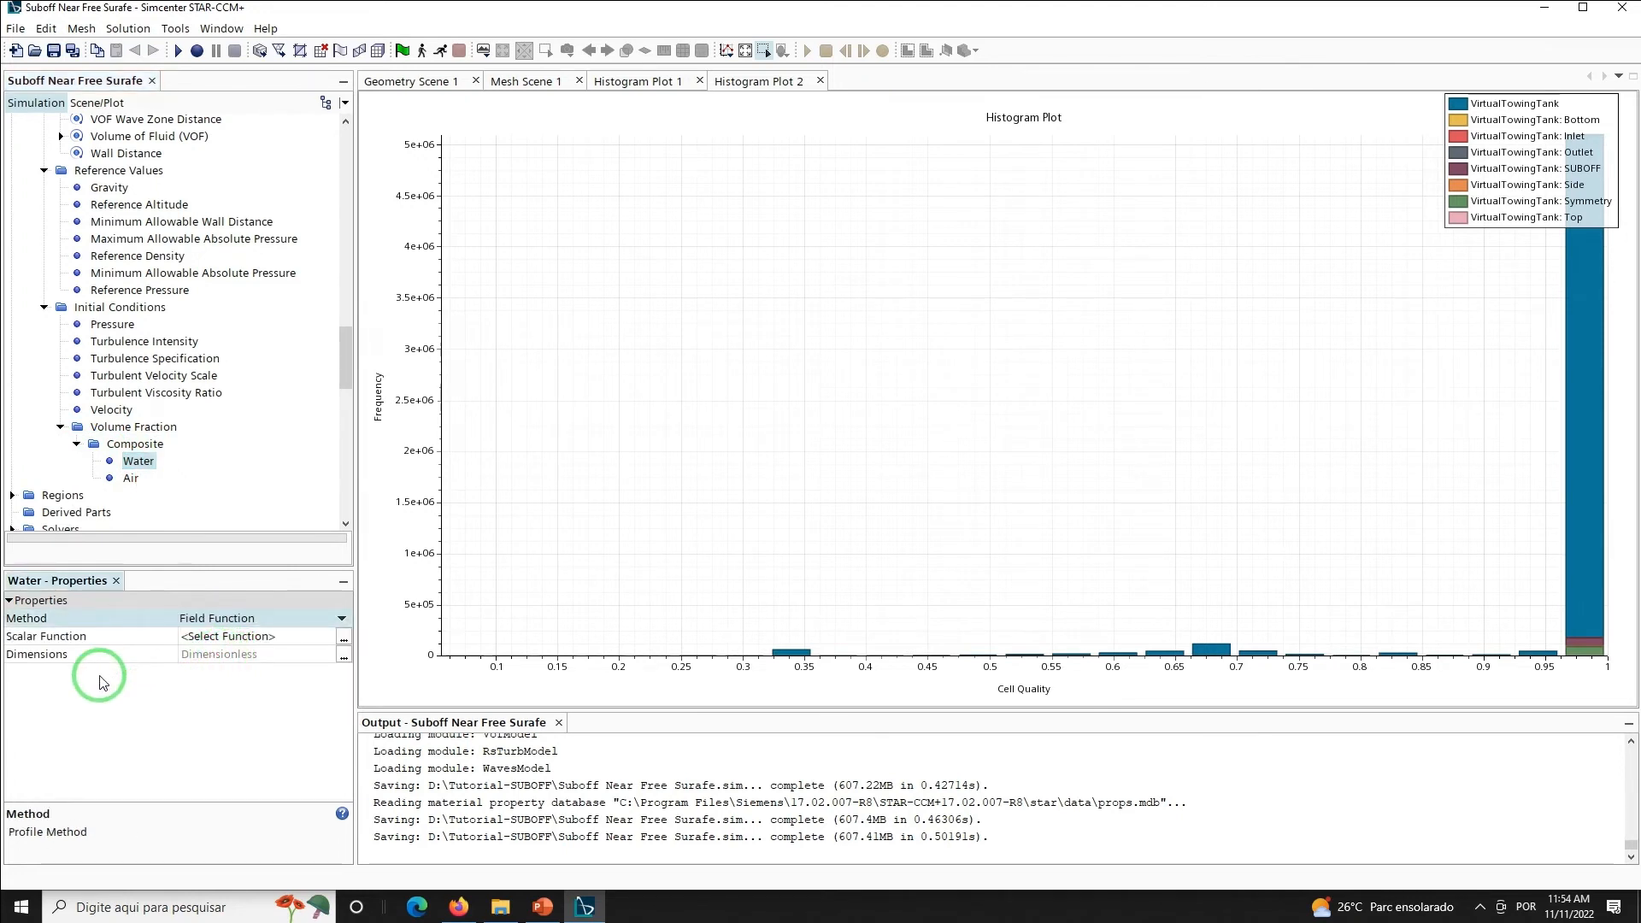
double_click(253, 639)
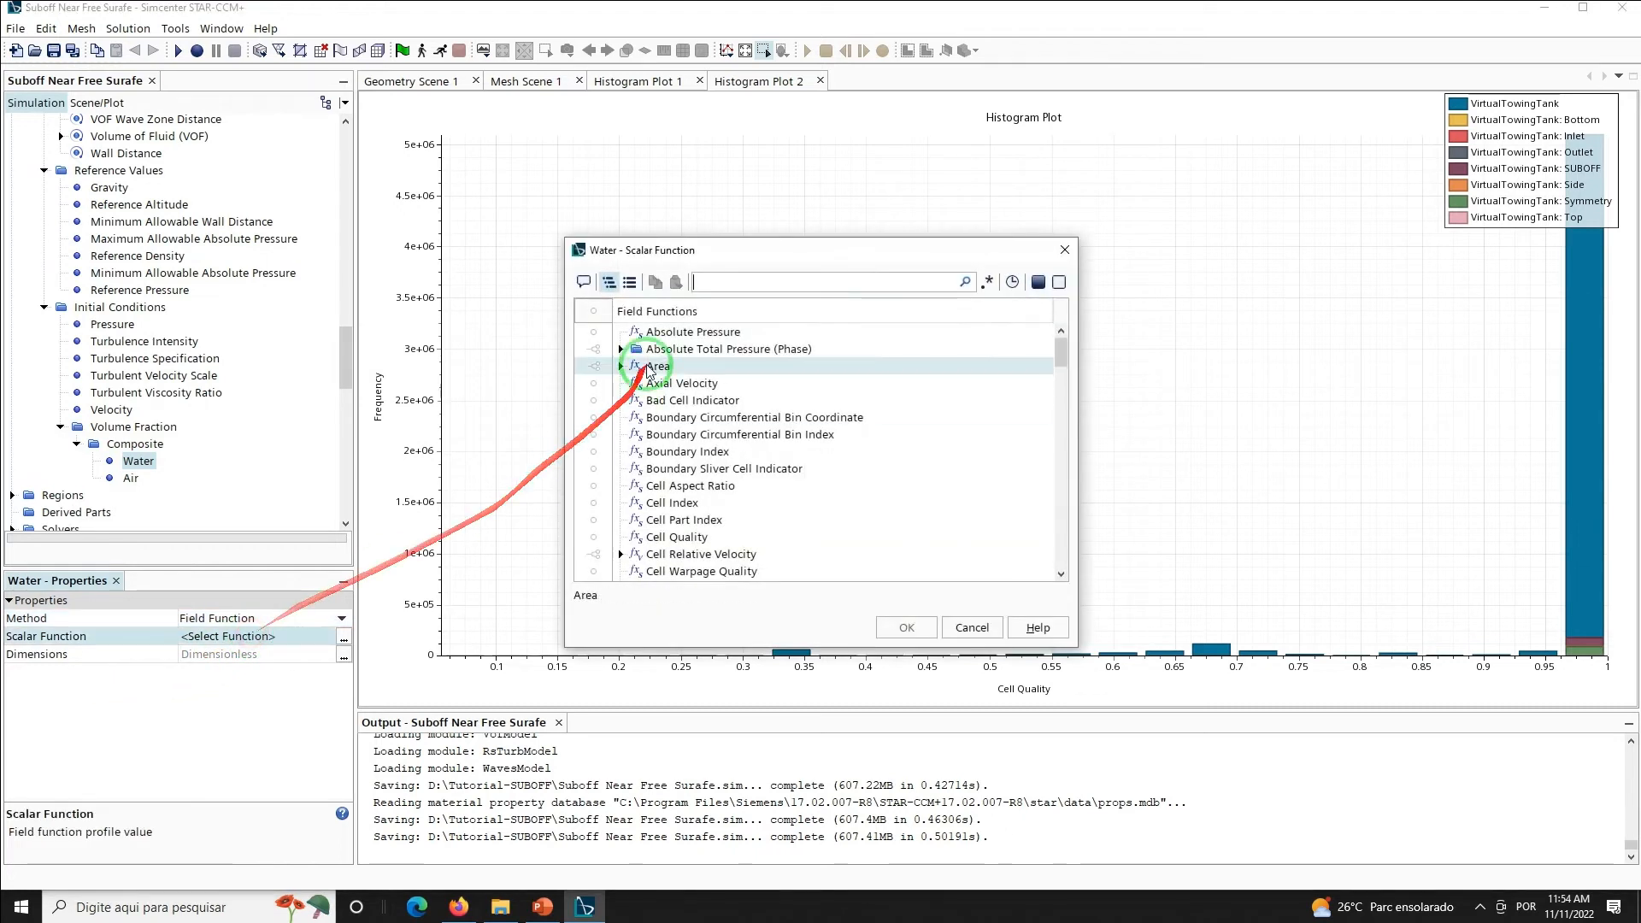
type("volum")
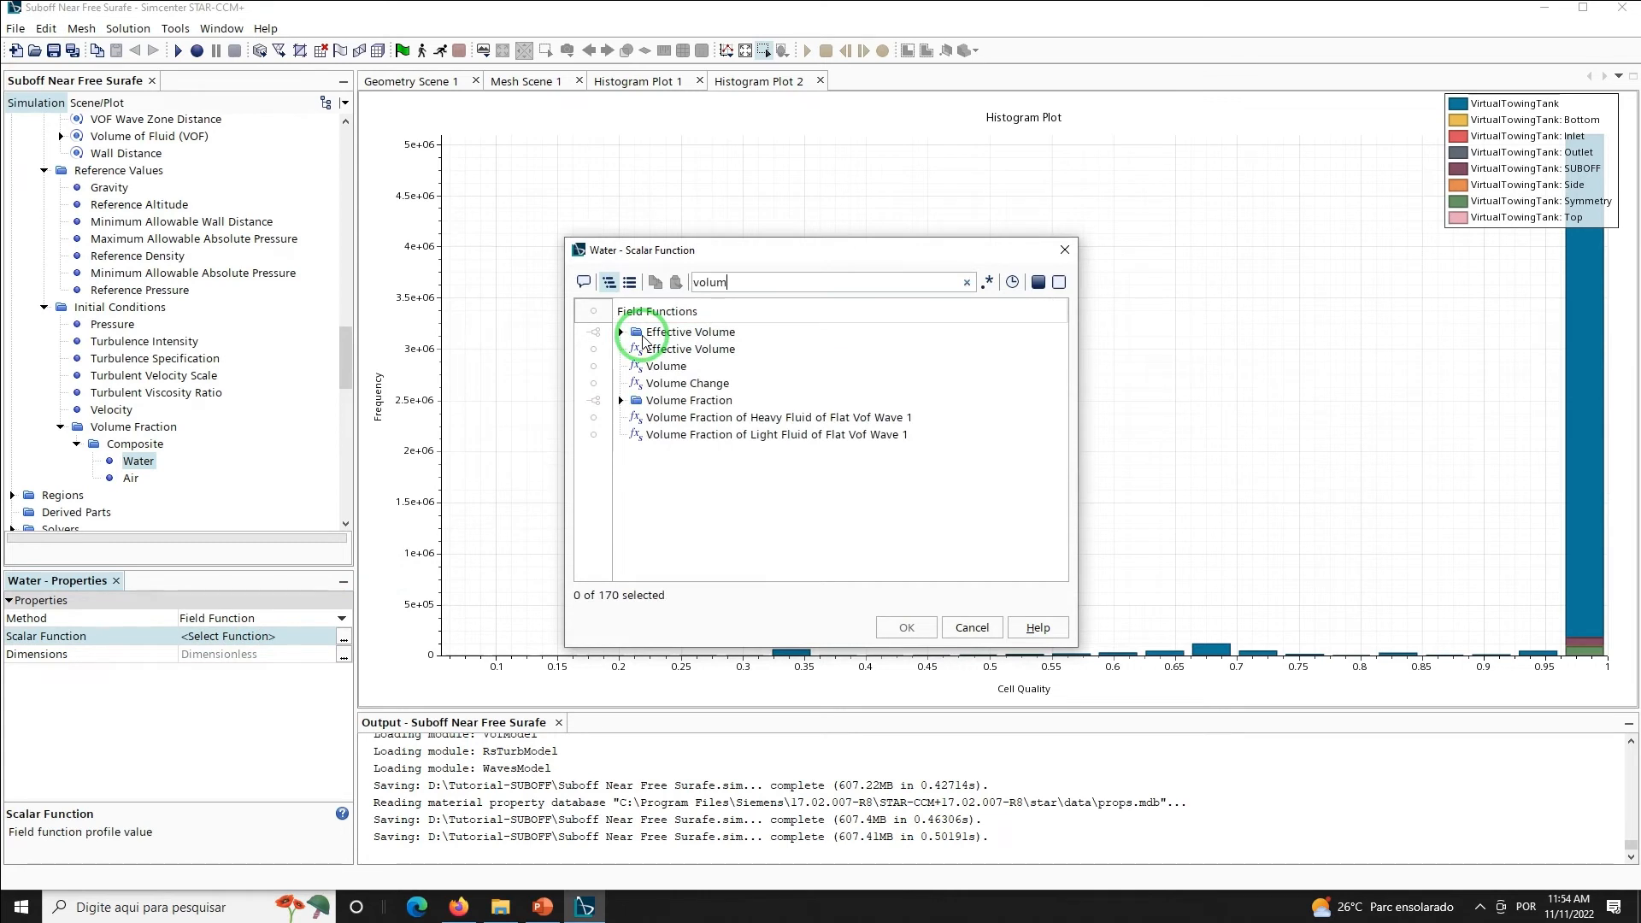
left_click(778, 433)
left_click(802, 420)
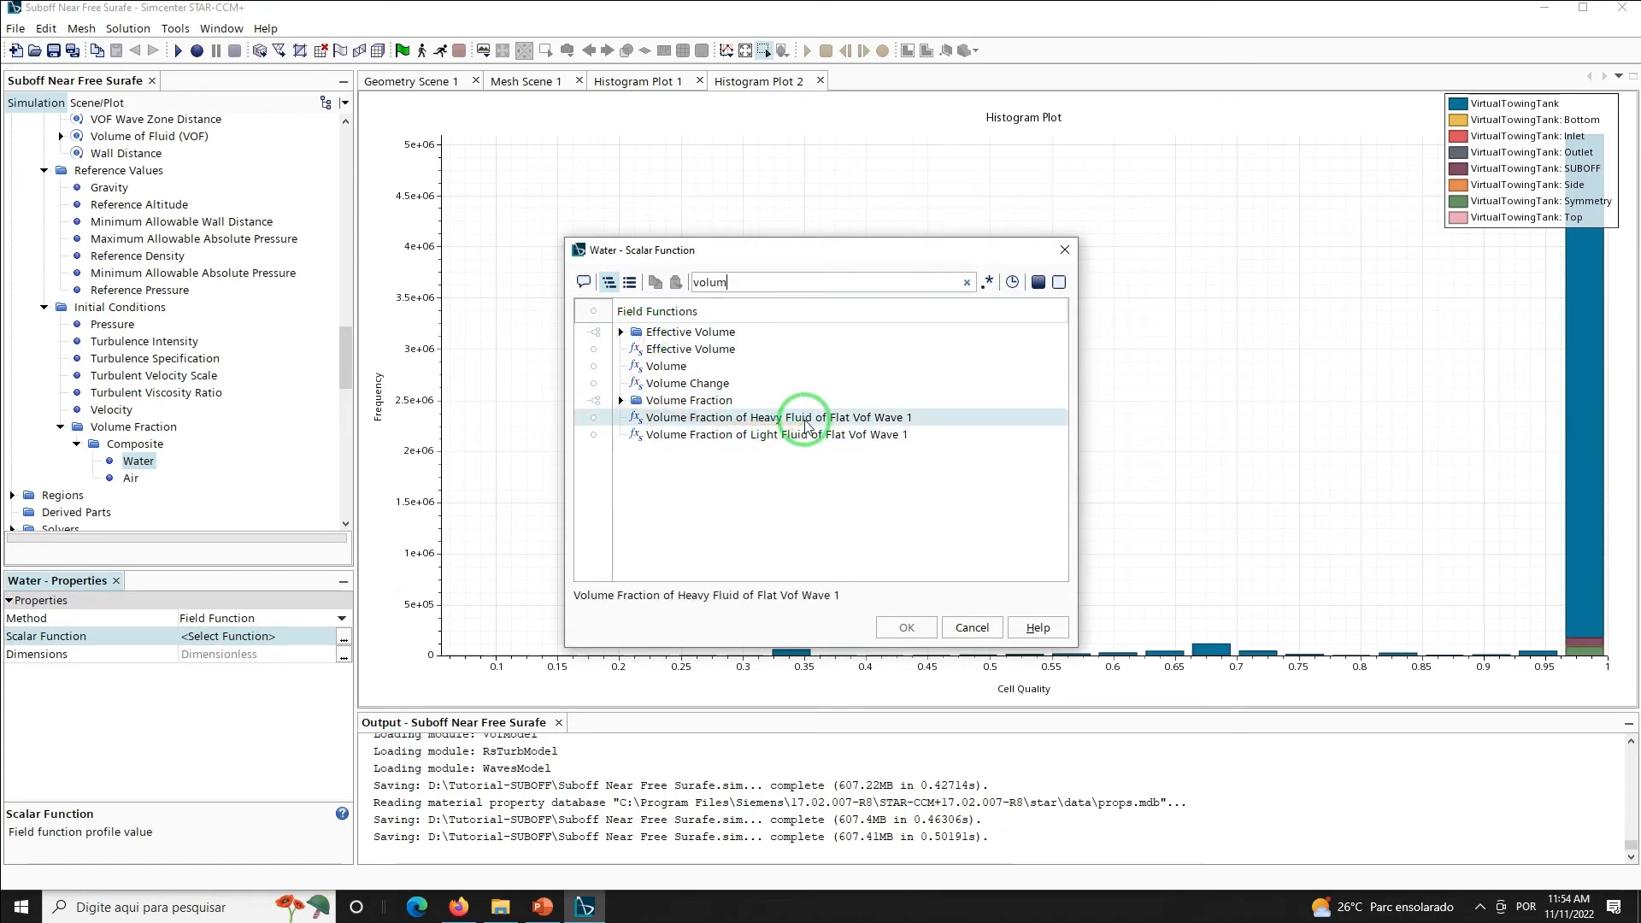
left_click(806, 420)
left_click(904, 628)
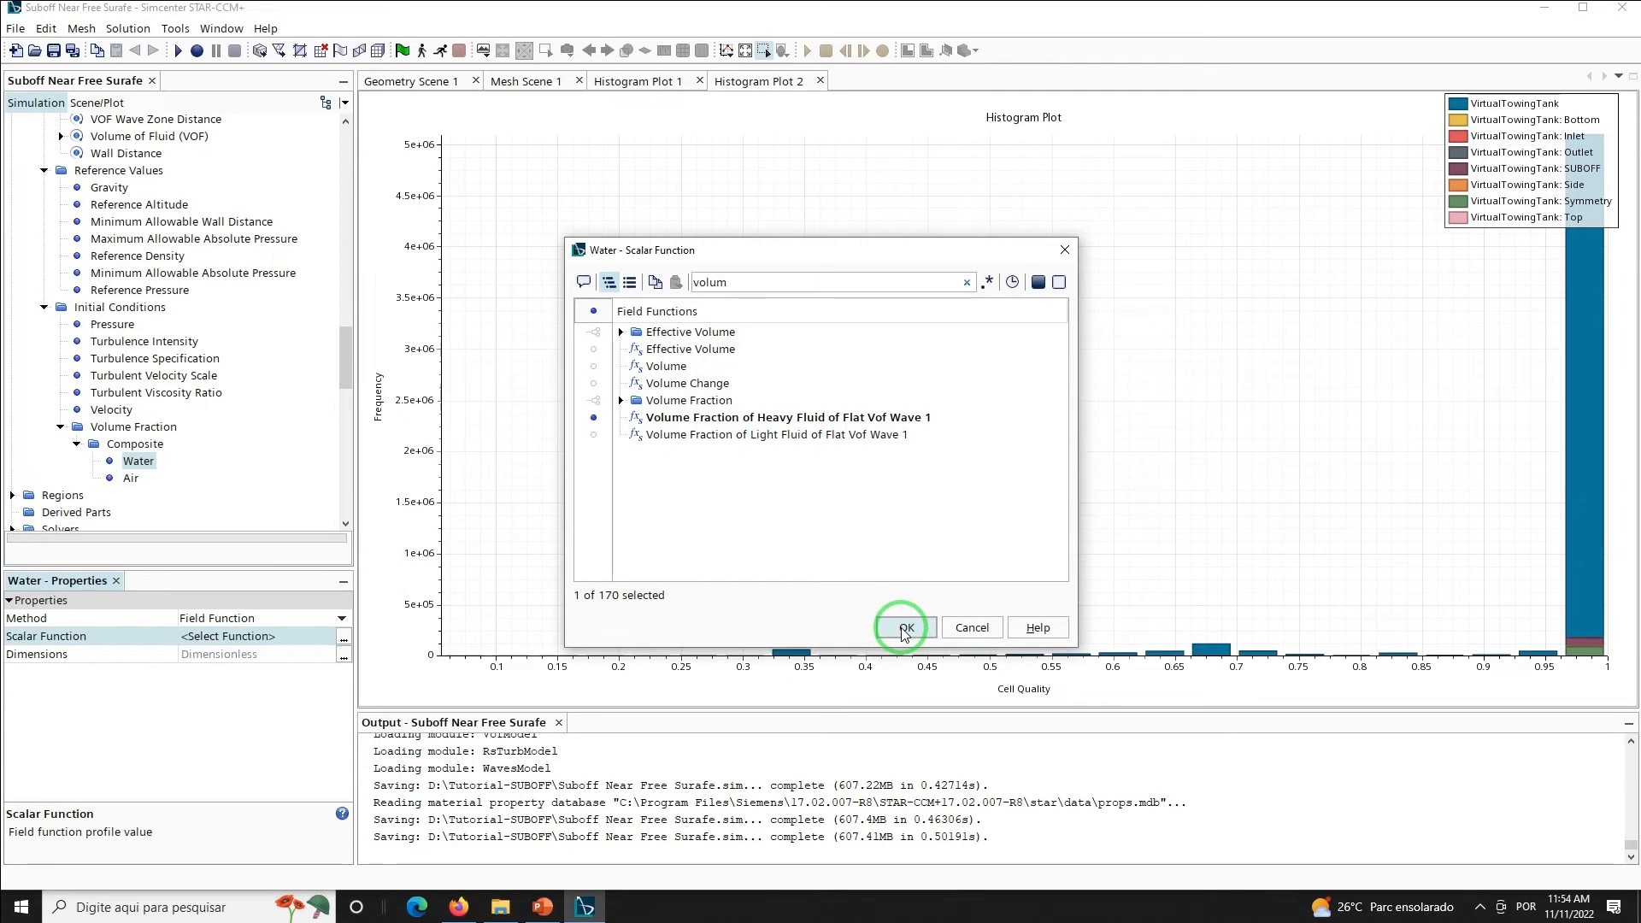
left_click(904, 629)
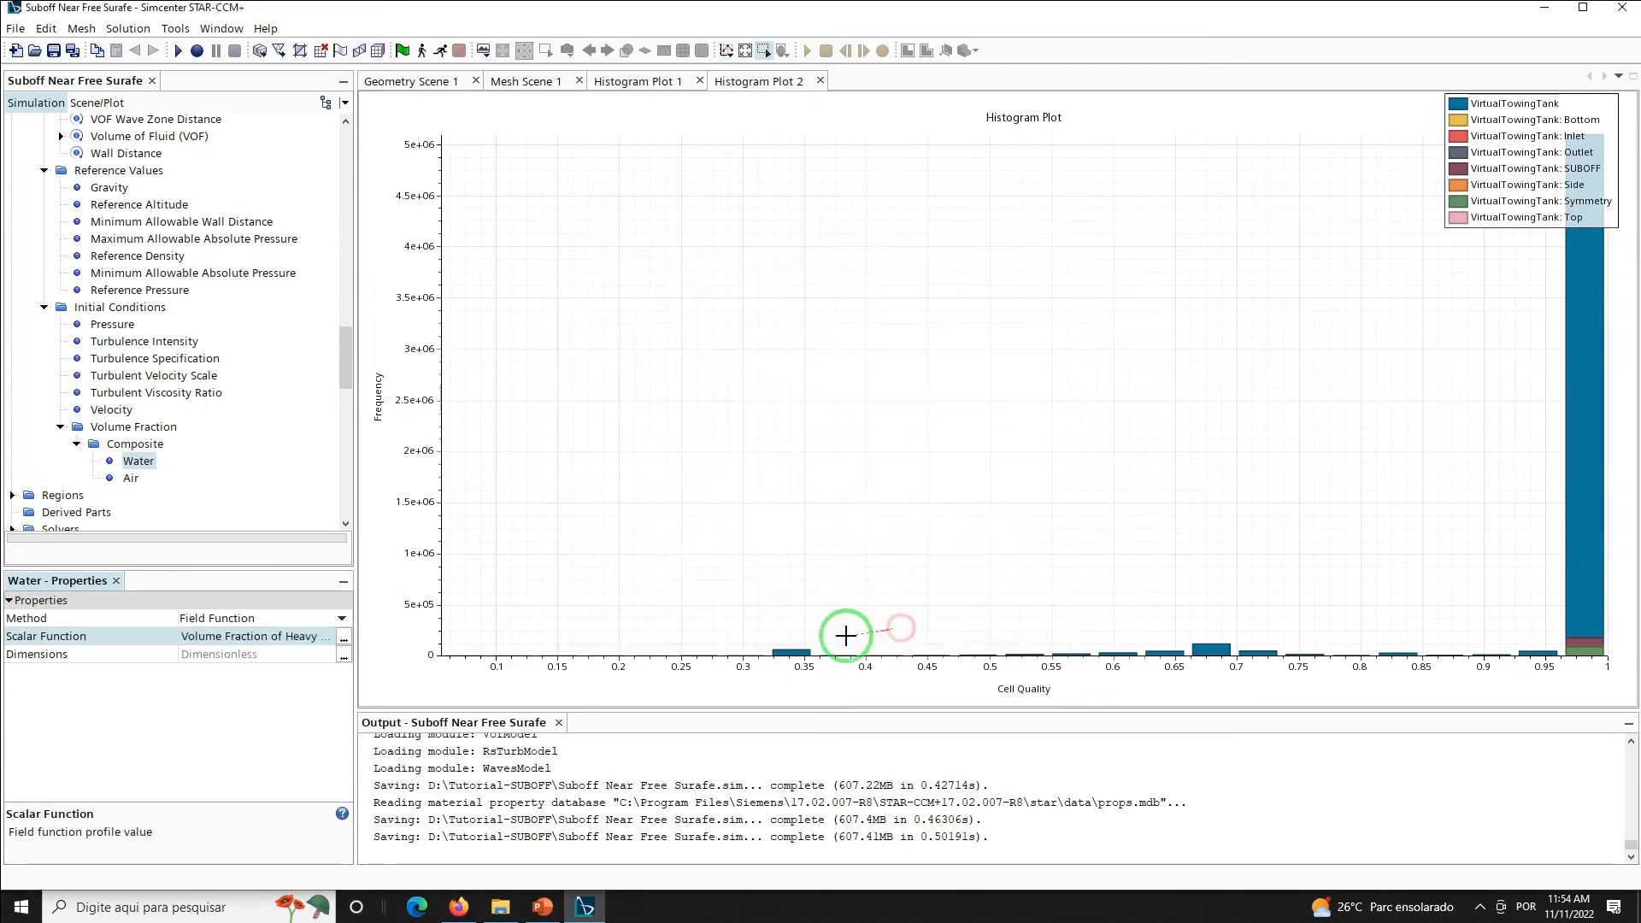
Set the Air volume fraction's method to Field Function with Volume Fraction of Light Fluid of Flat Vof Wave 1, and save the simulation
left_click(130, 477)
left_click(215, 617)
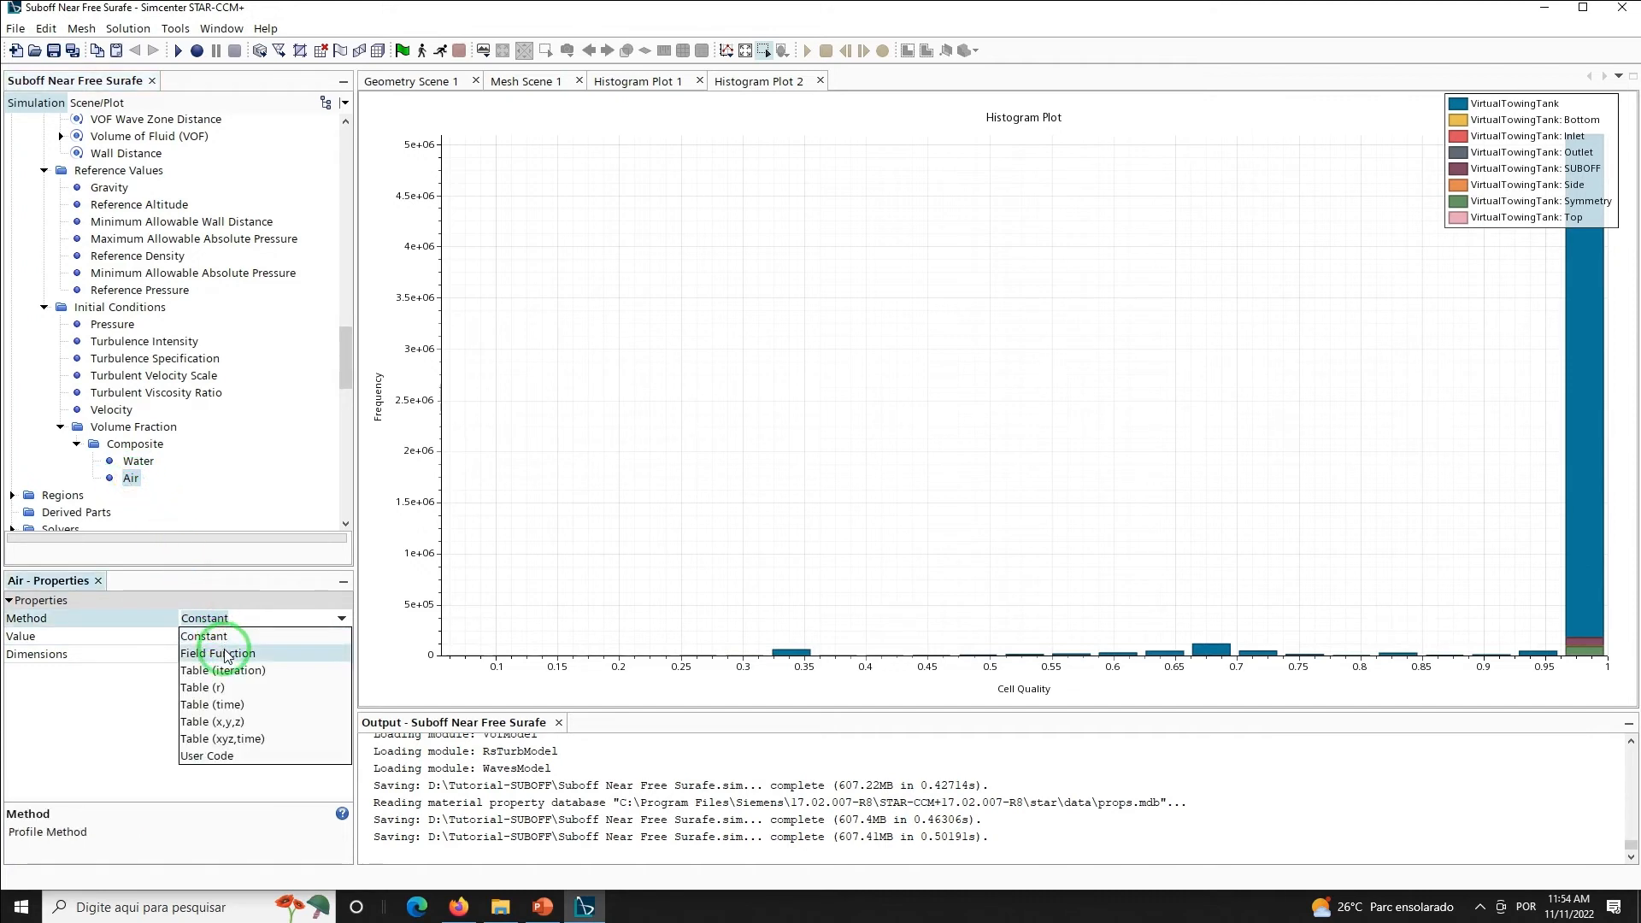
left_click(226, 654)
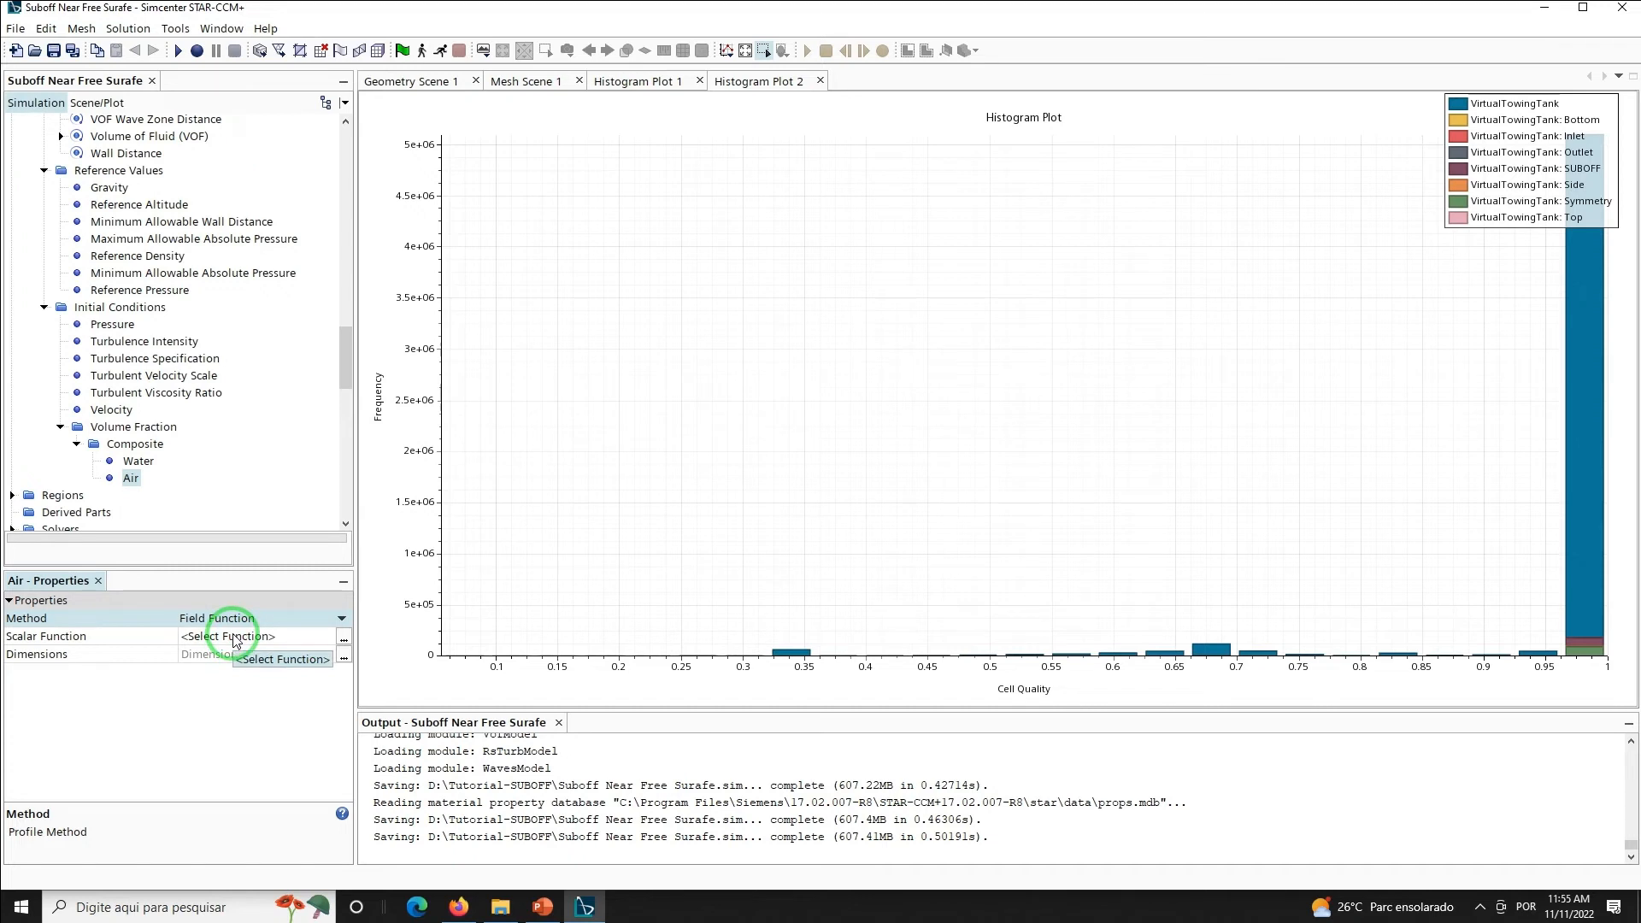
left_click(235, 638)
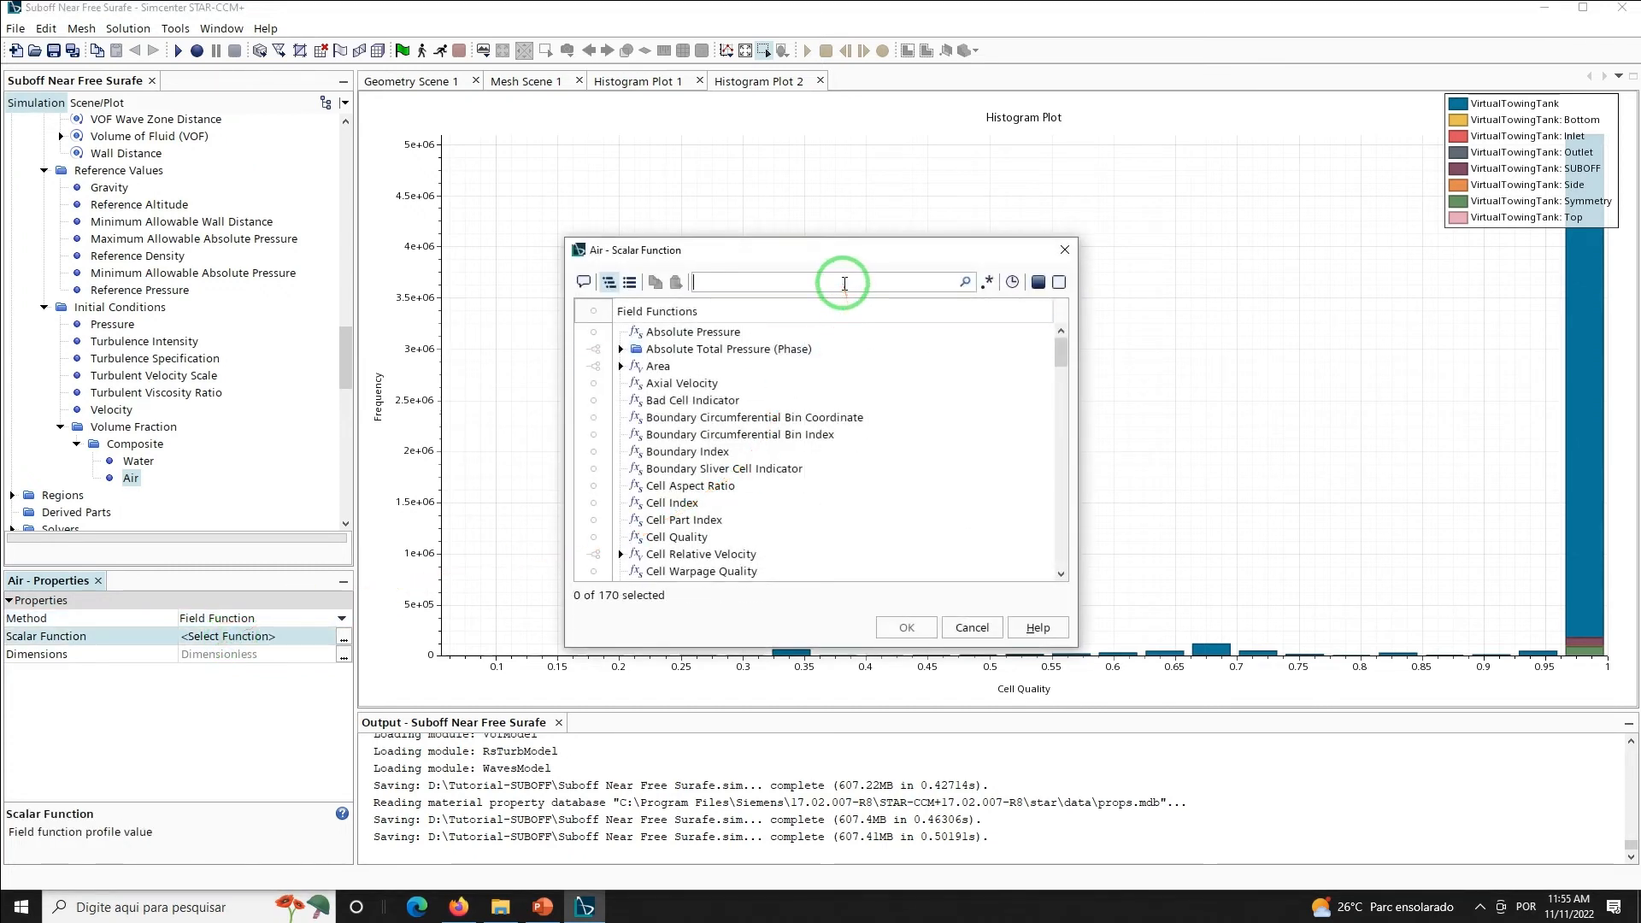
left_click(842, 282)
type("volume")
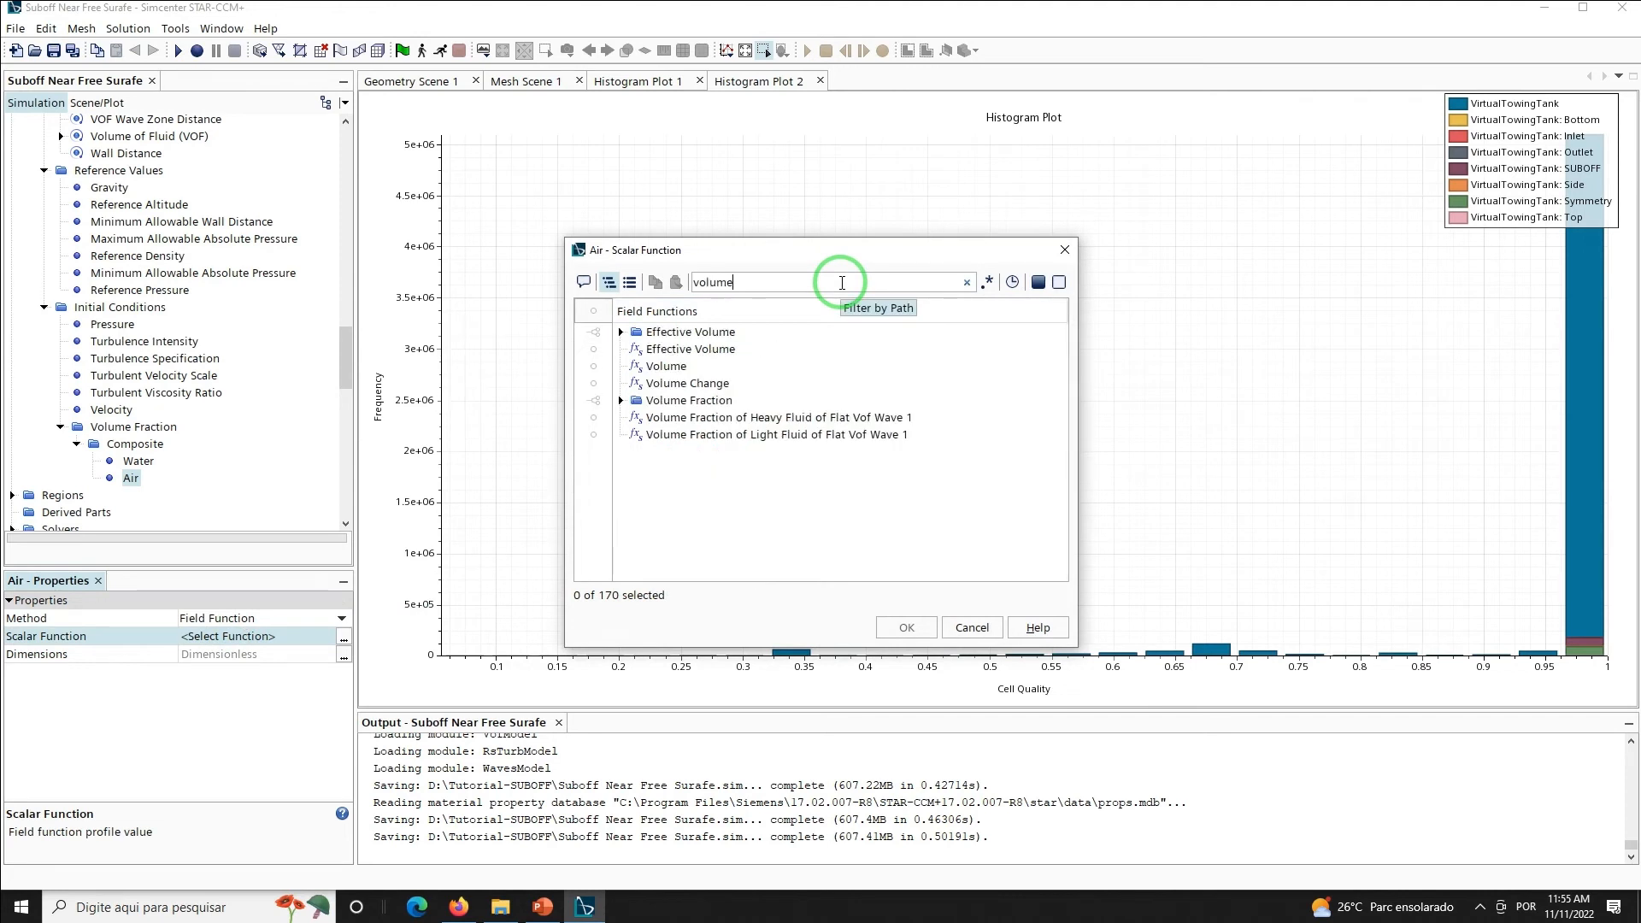
left_click(775, 435)
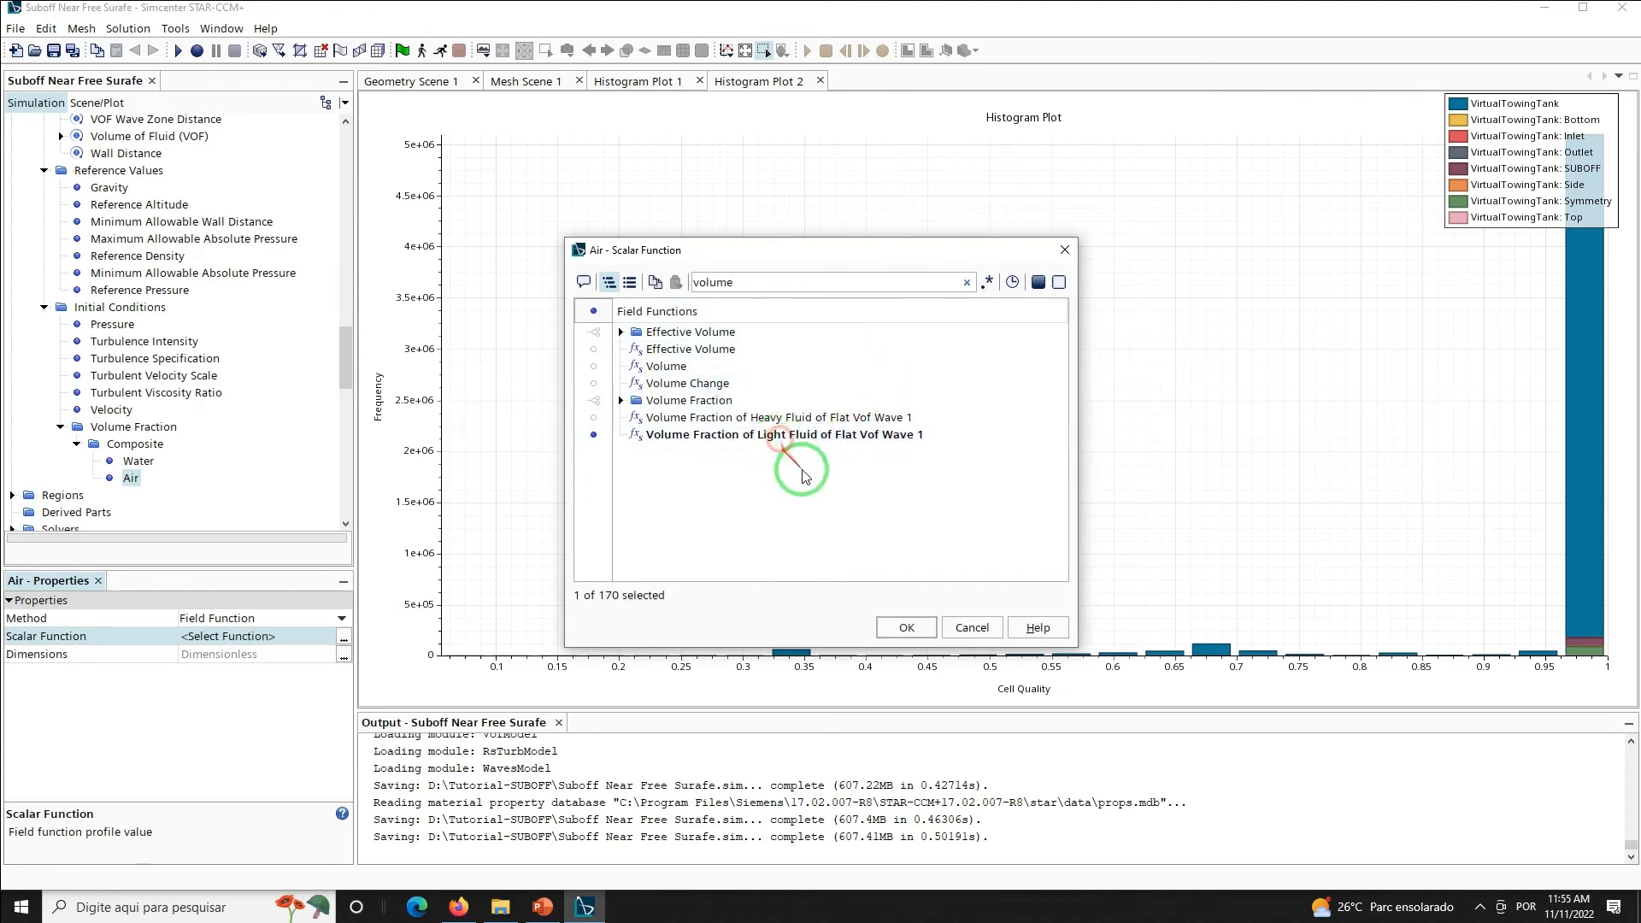
left_click(906, 629)
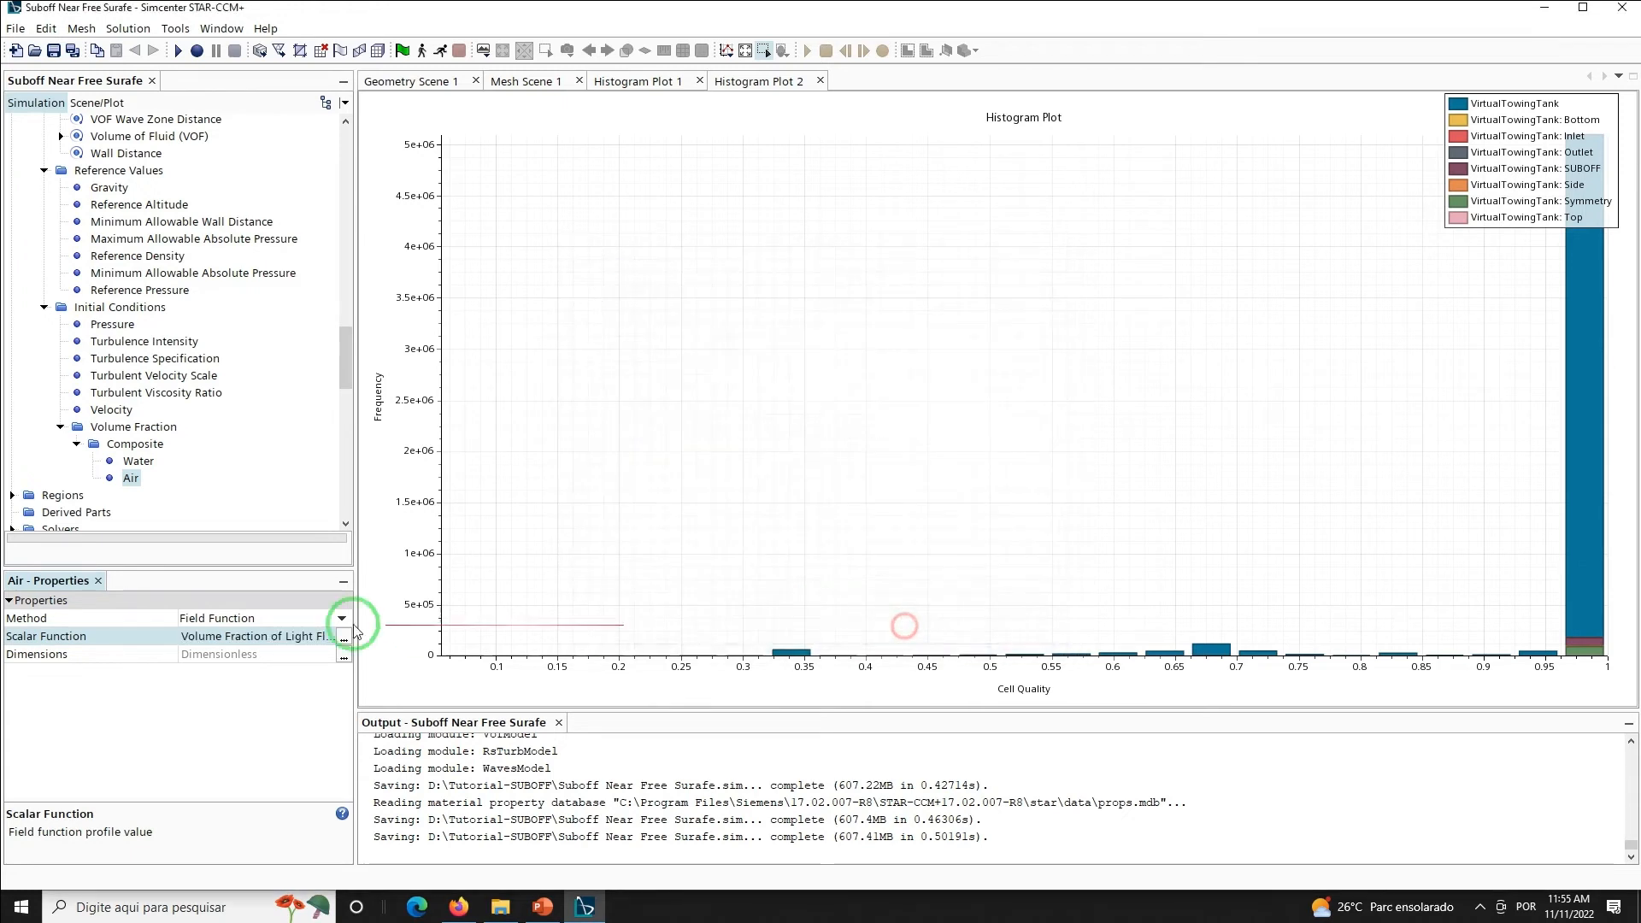
left_click(132, 478)
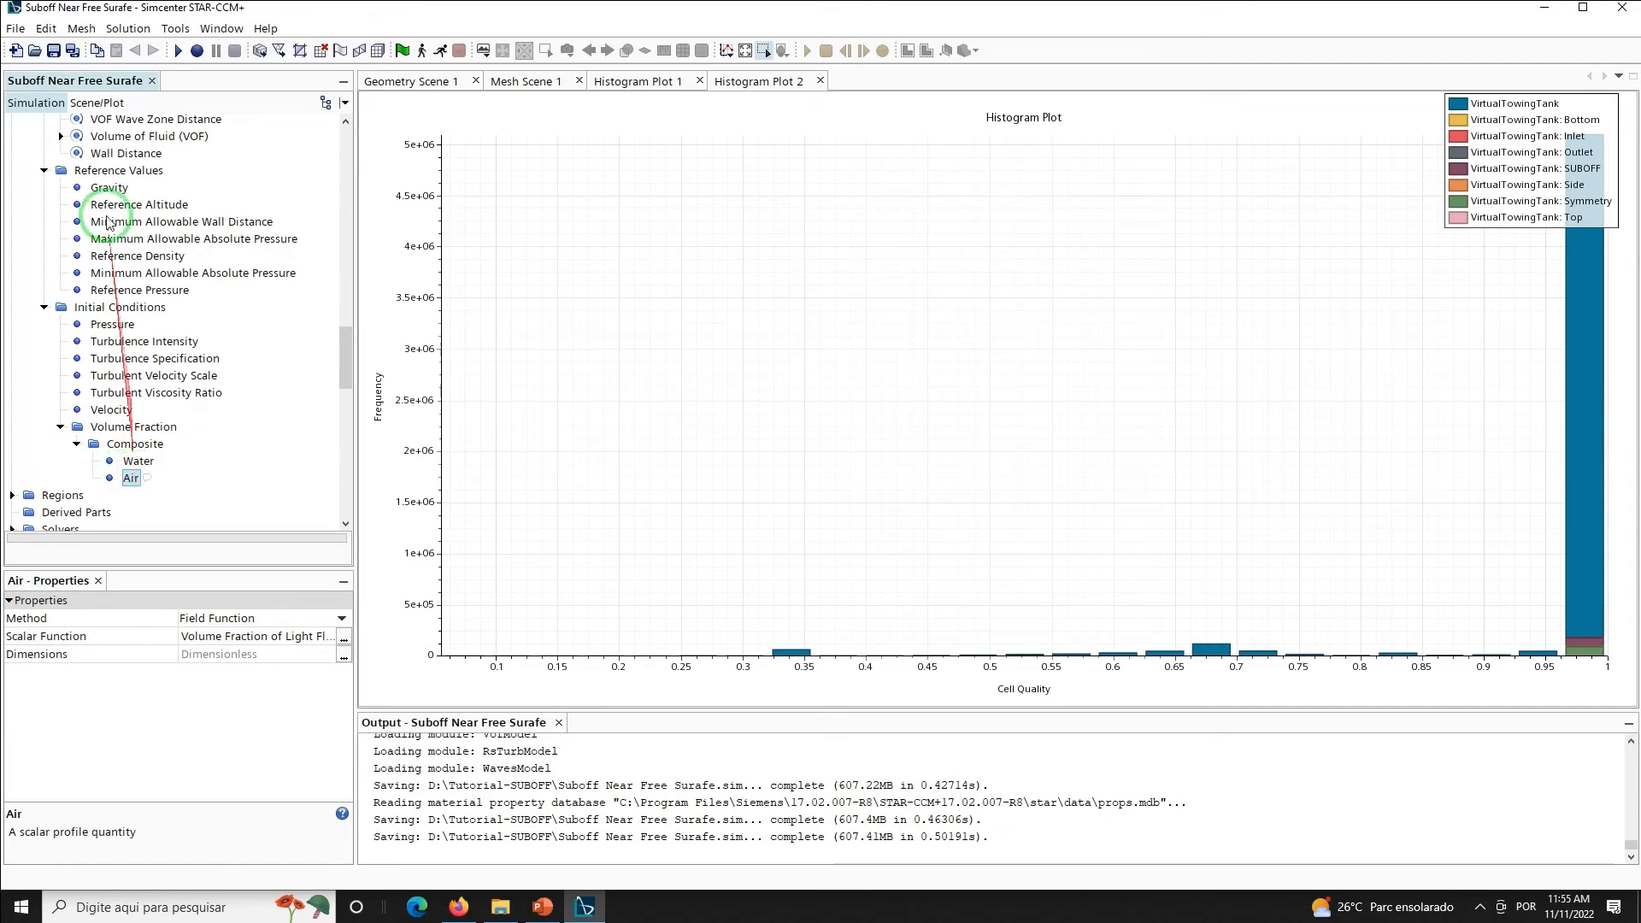
left_click(53, 52)
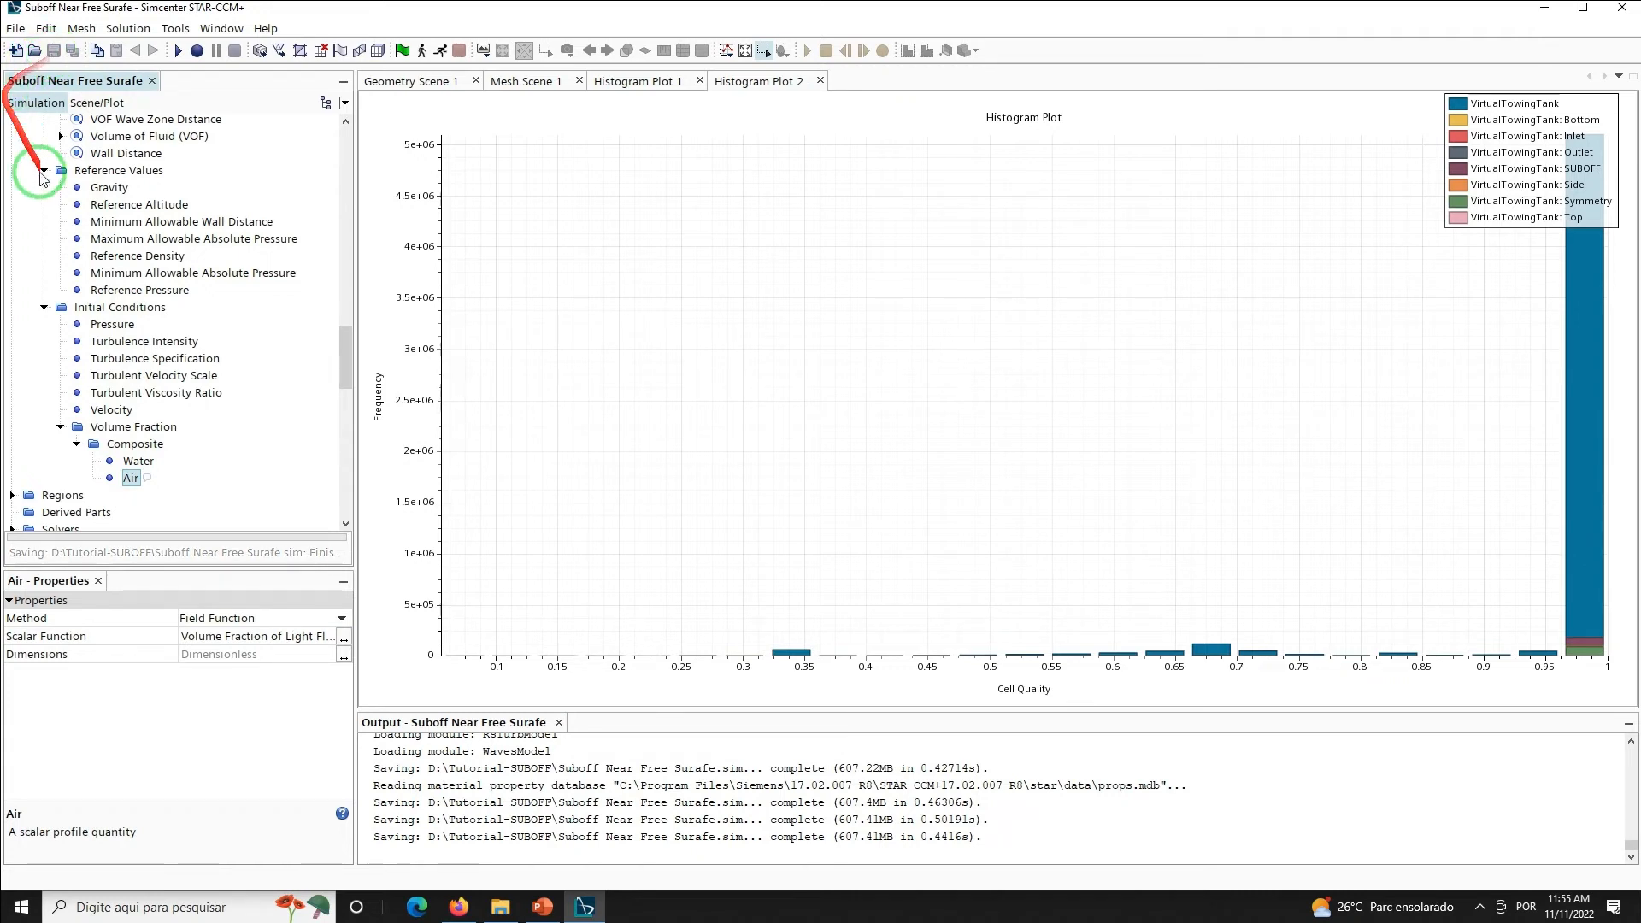
Set the Gravity reference value to [0, 0, -9.81] m/s^2
left_click(109, 188)
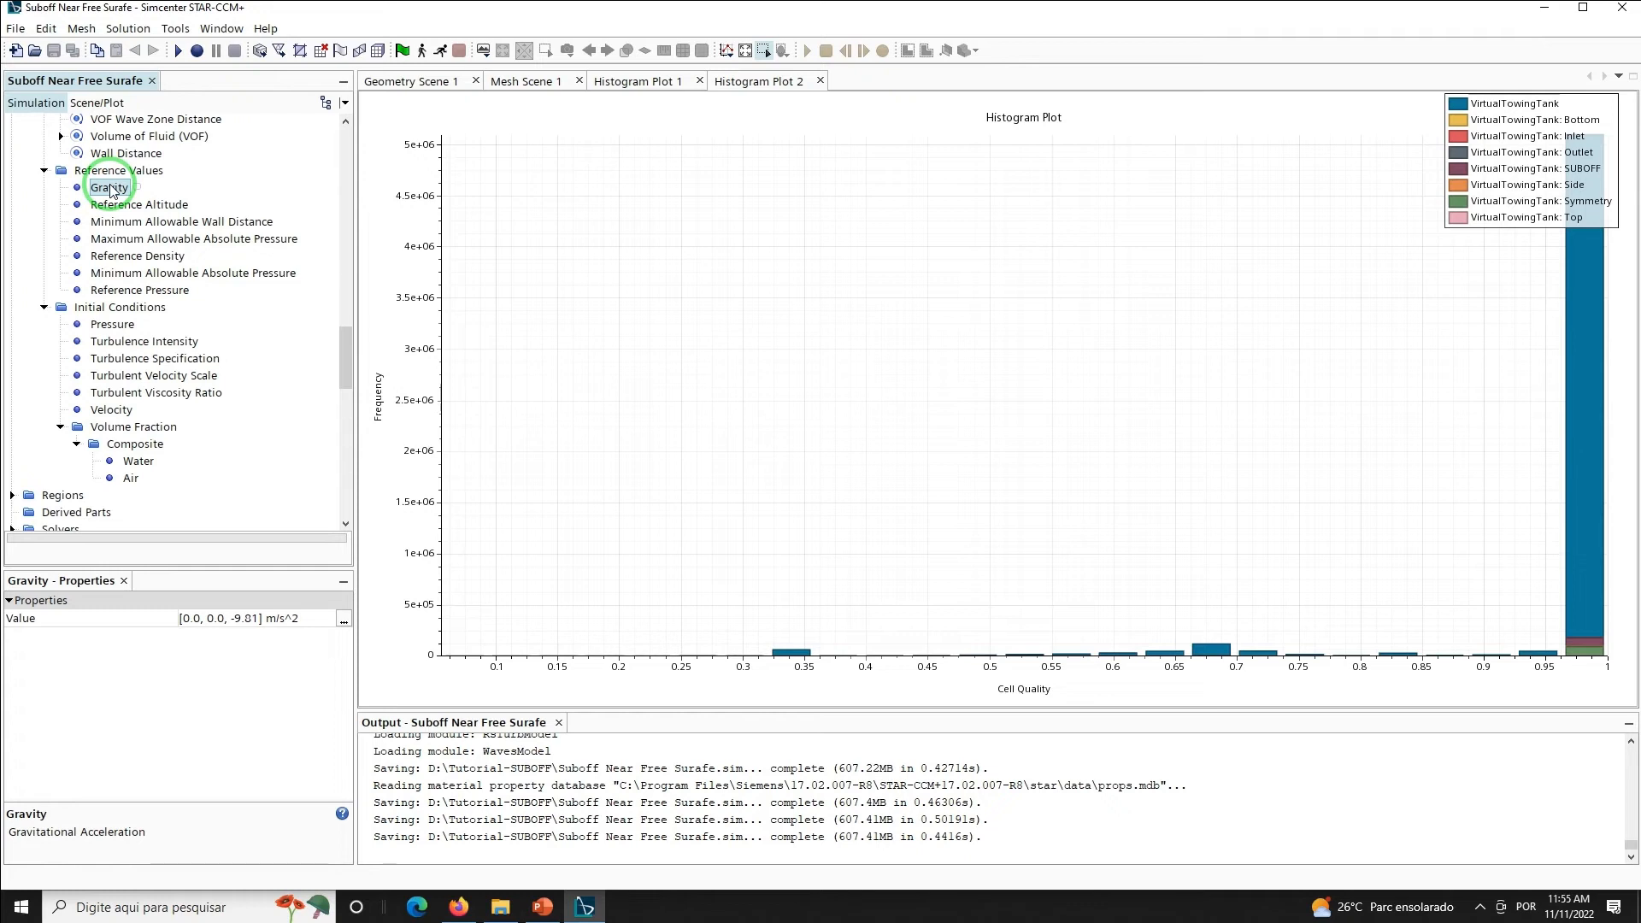
left_click(216, 618)
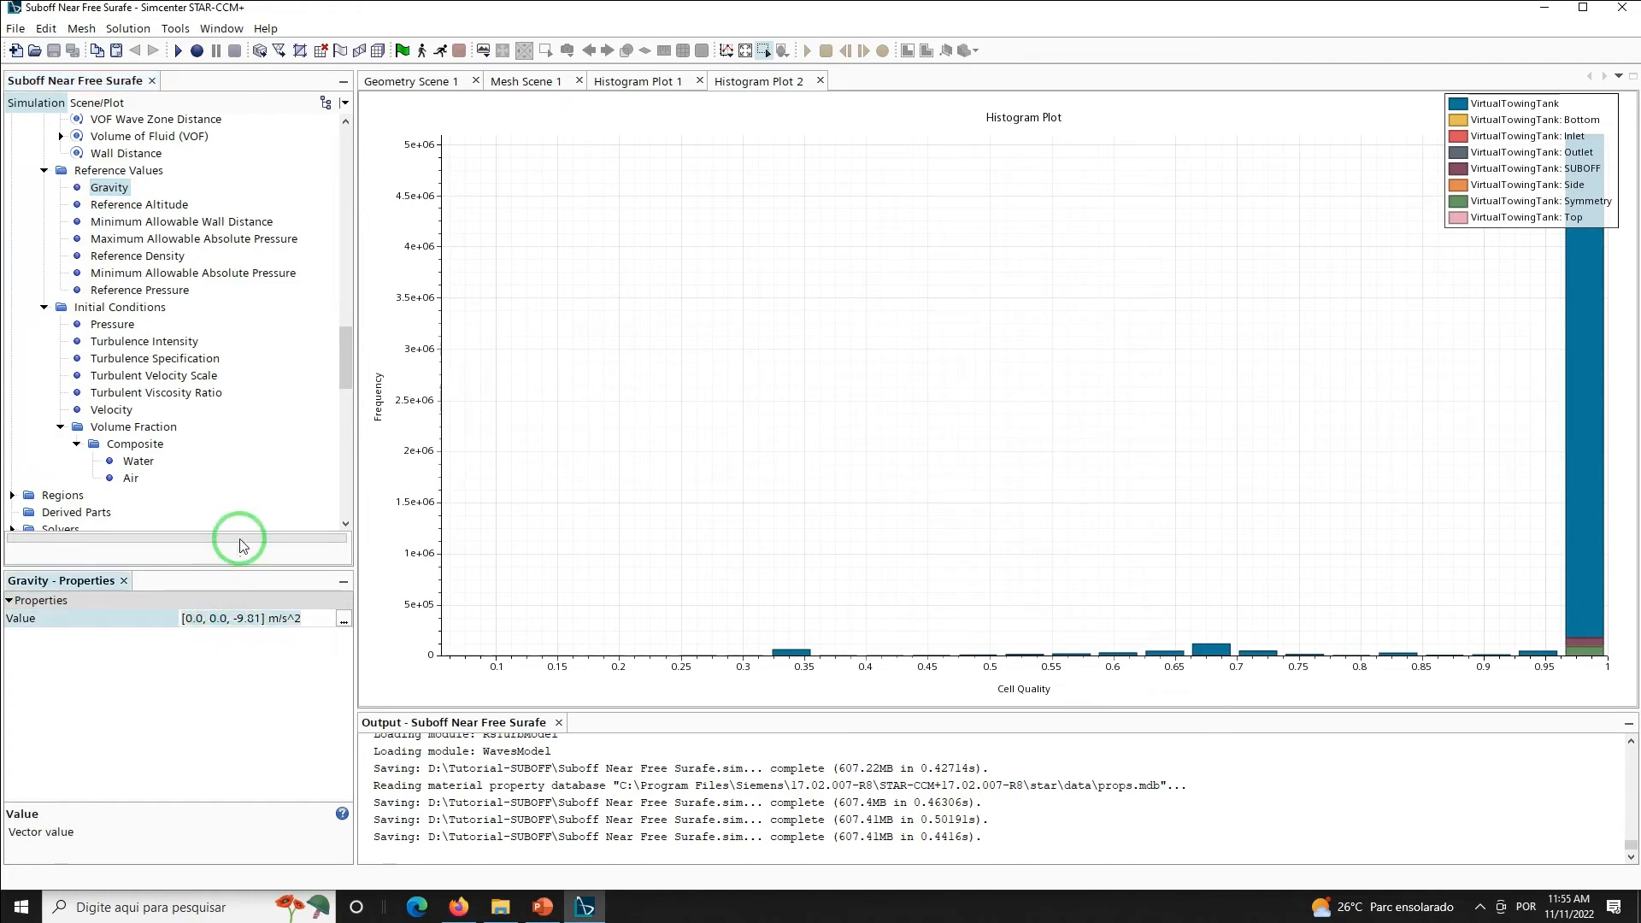
type("0 0")
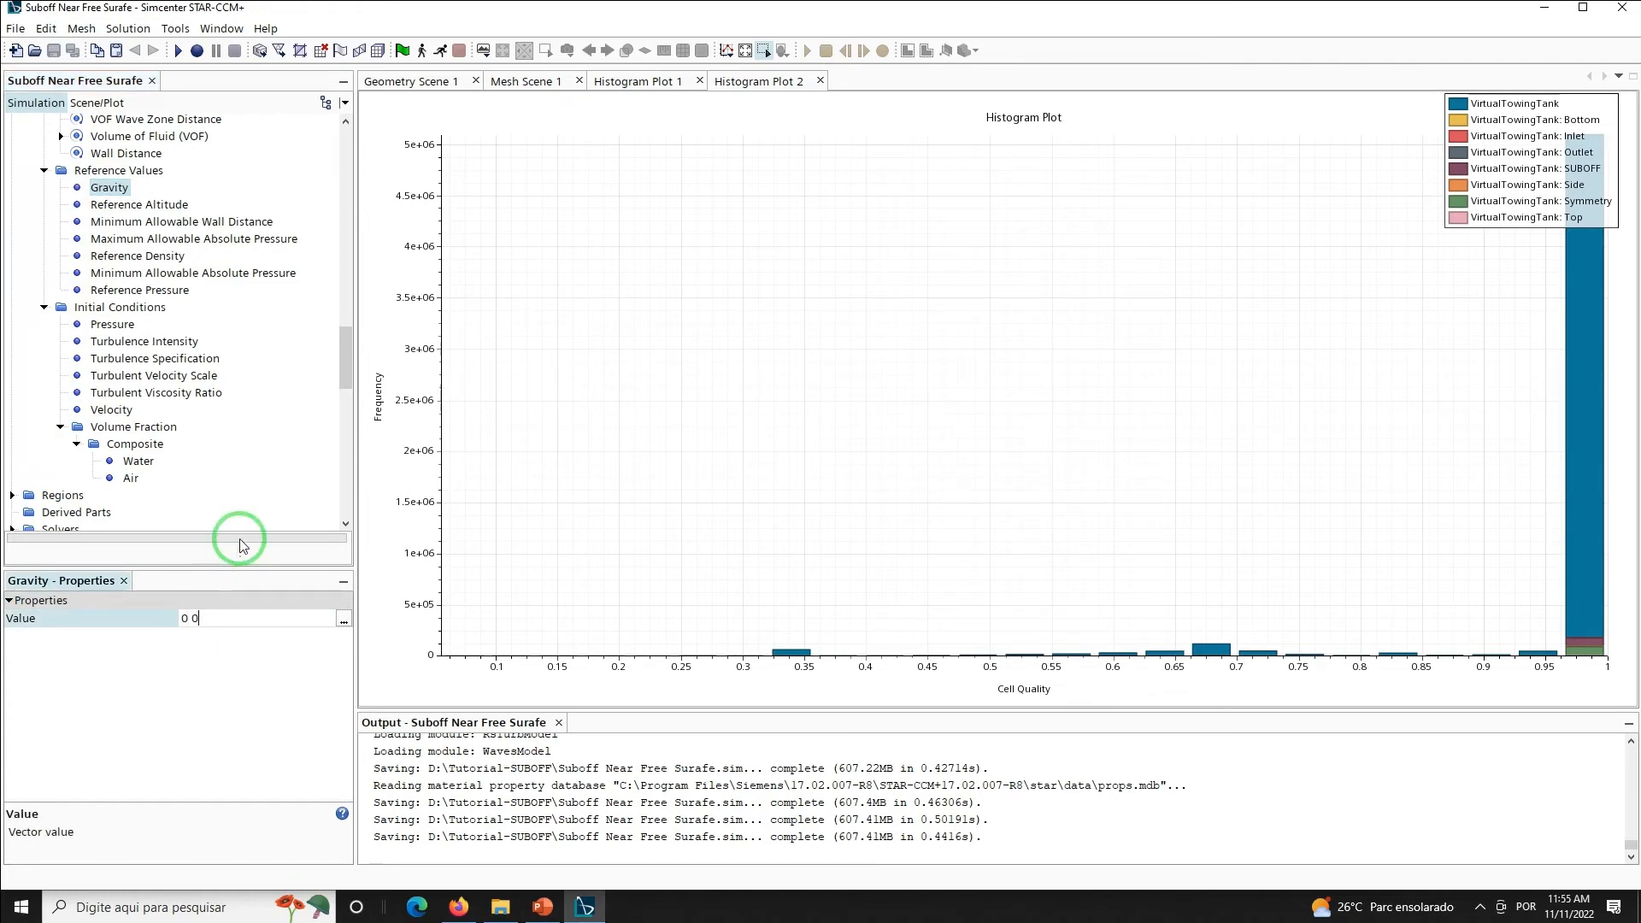
type(" -9.81")
key("Return")
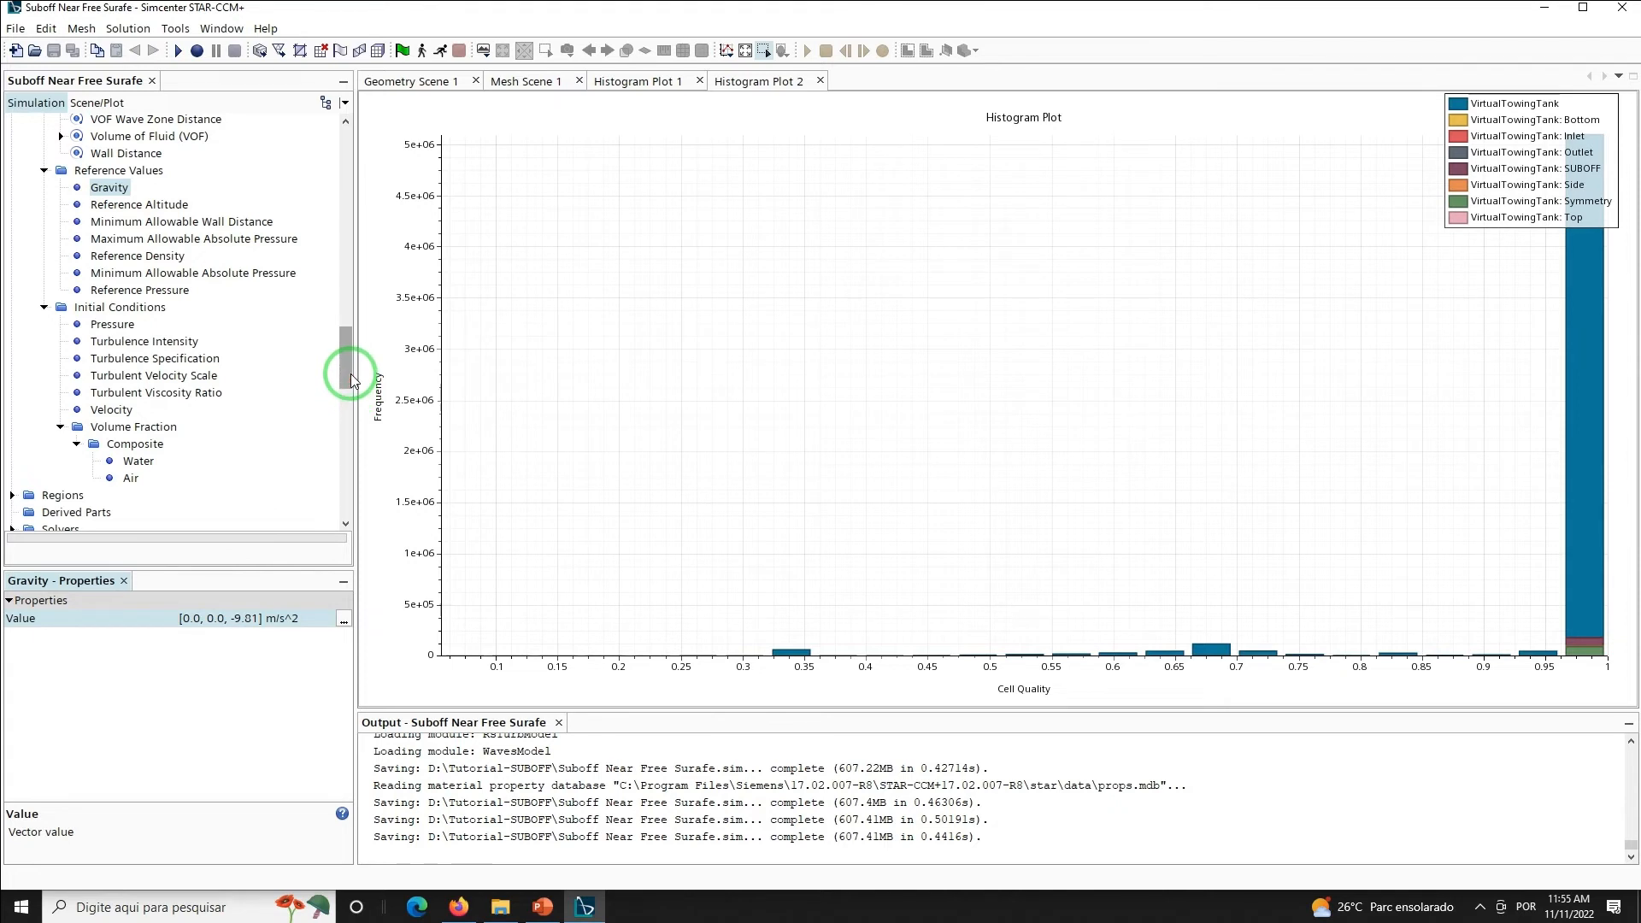
Expand the VirtualTowingTank region's boundaries and set the Inlet boundary's type to Velocity Inlet
left_click_drag(350, 373, 349, 403)
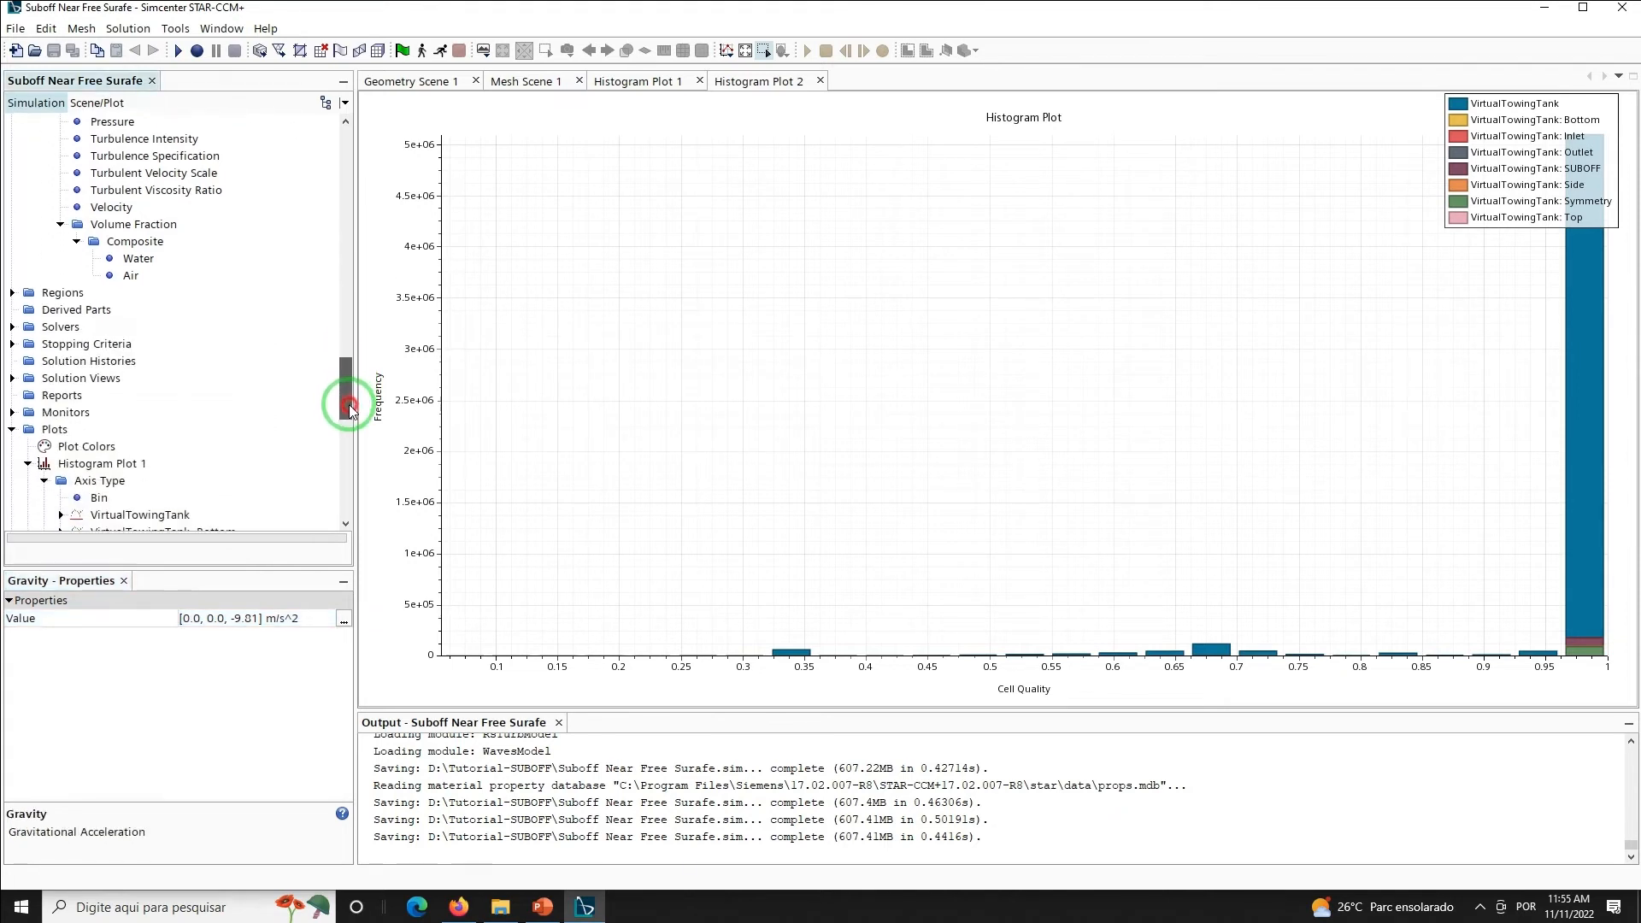
left_click(12, 294)
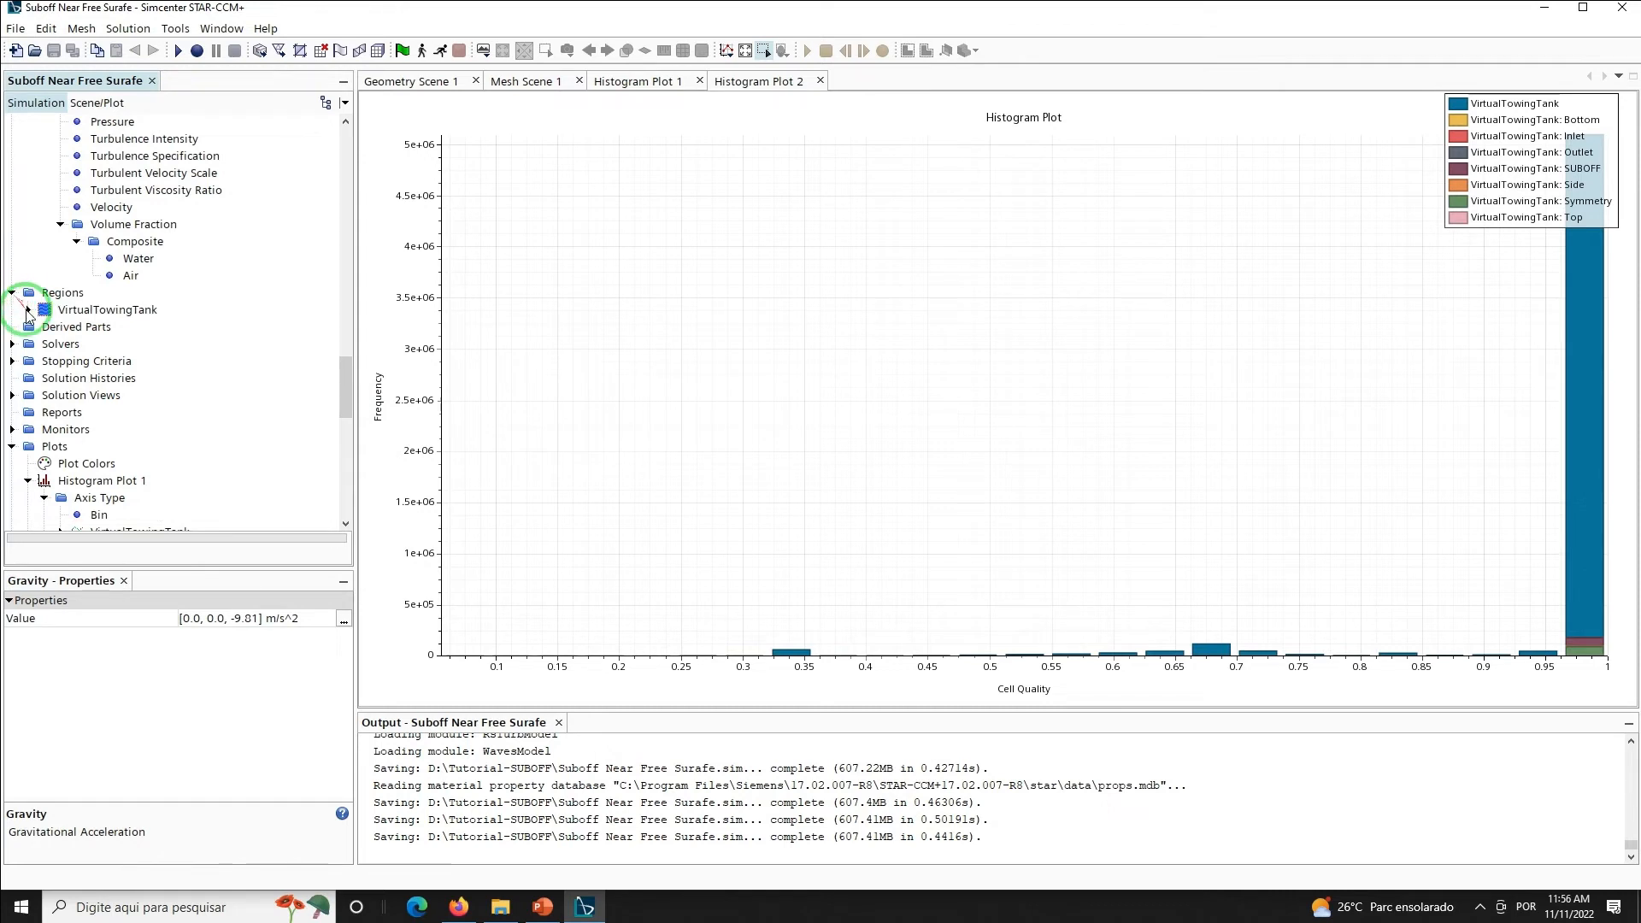
left_click(28, 310)
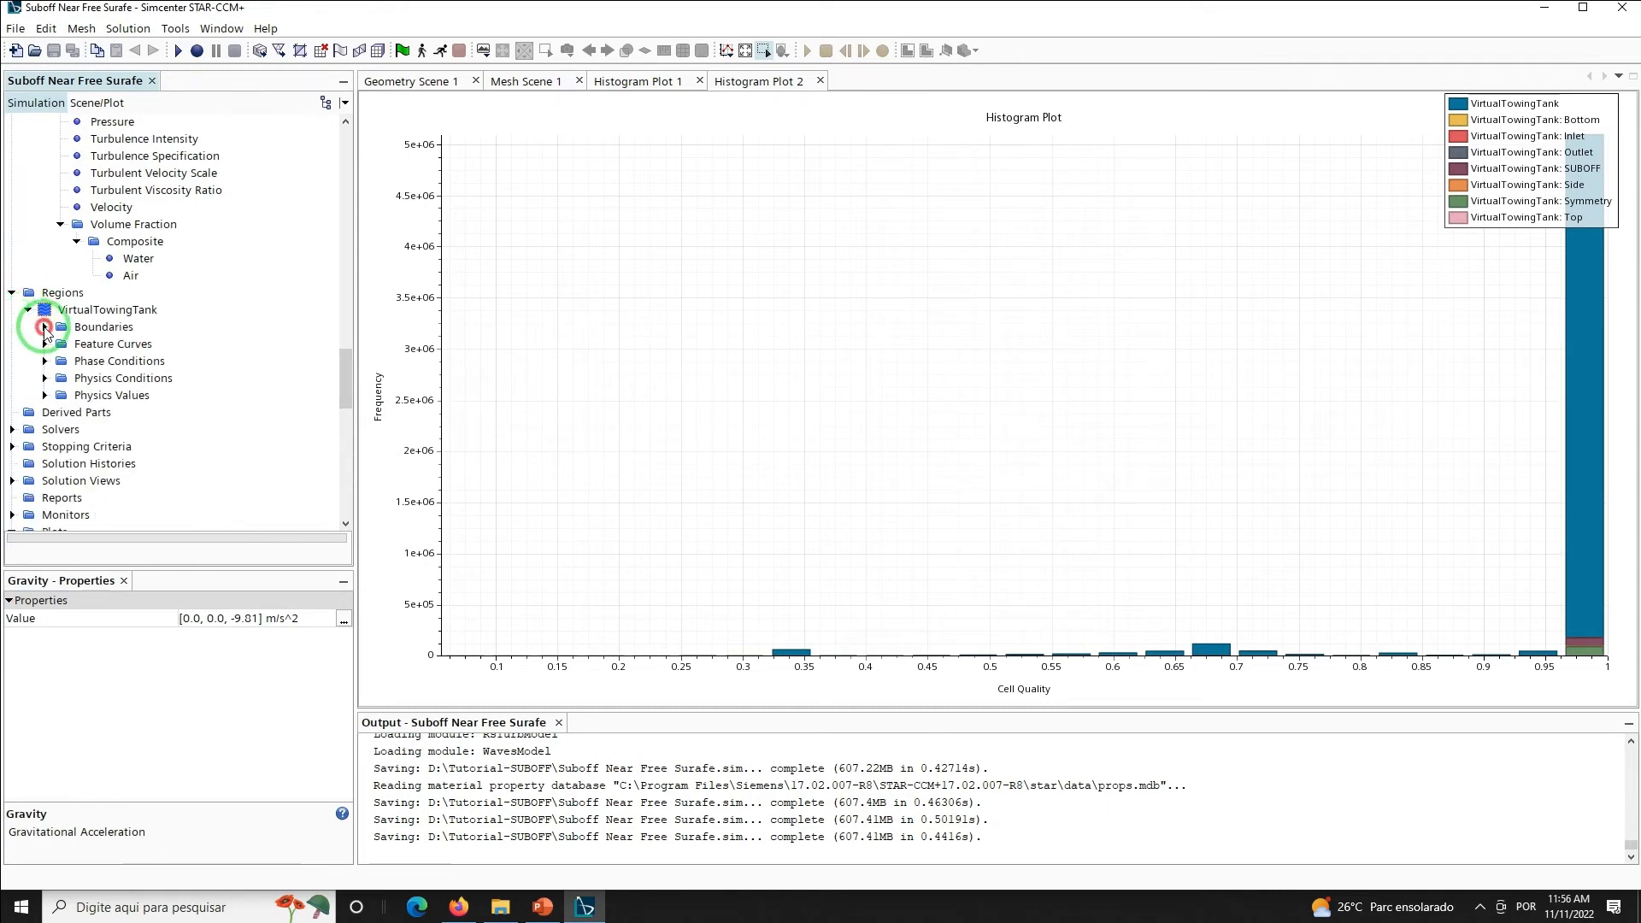
left_click(44, 327)
left_click(94, 360)
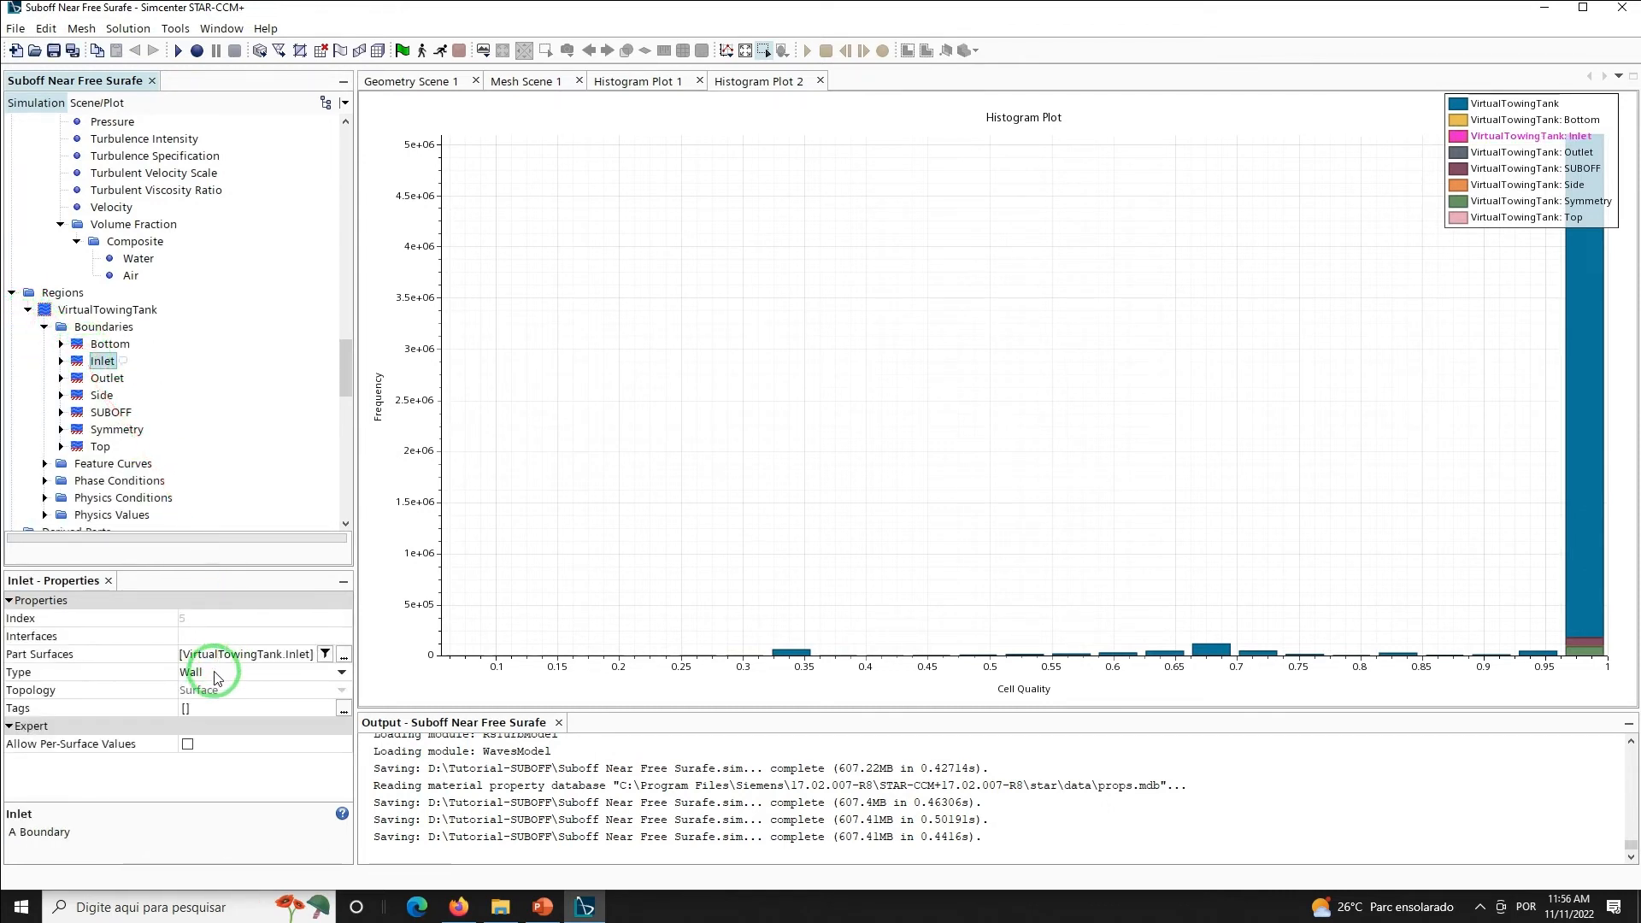
left_click(215, 673)
left_click(215, 792)
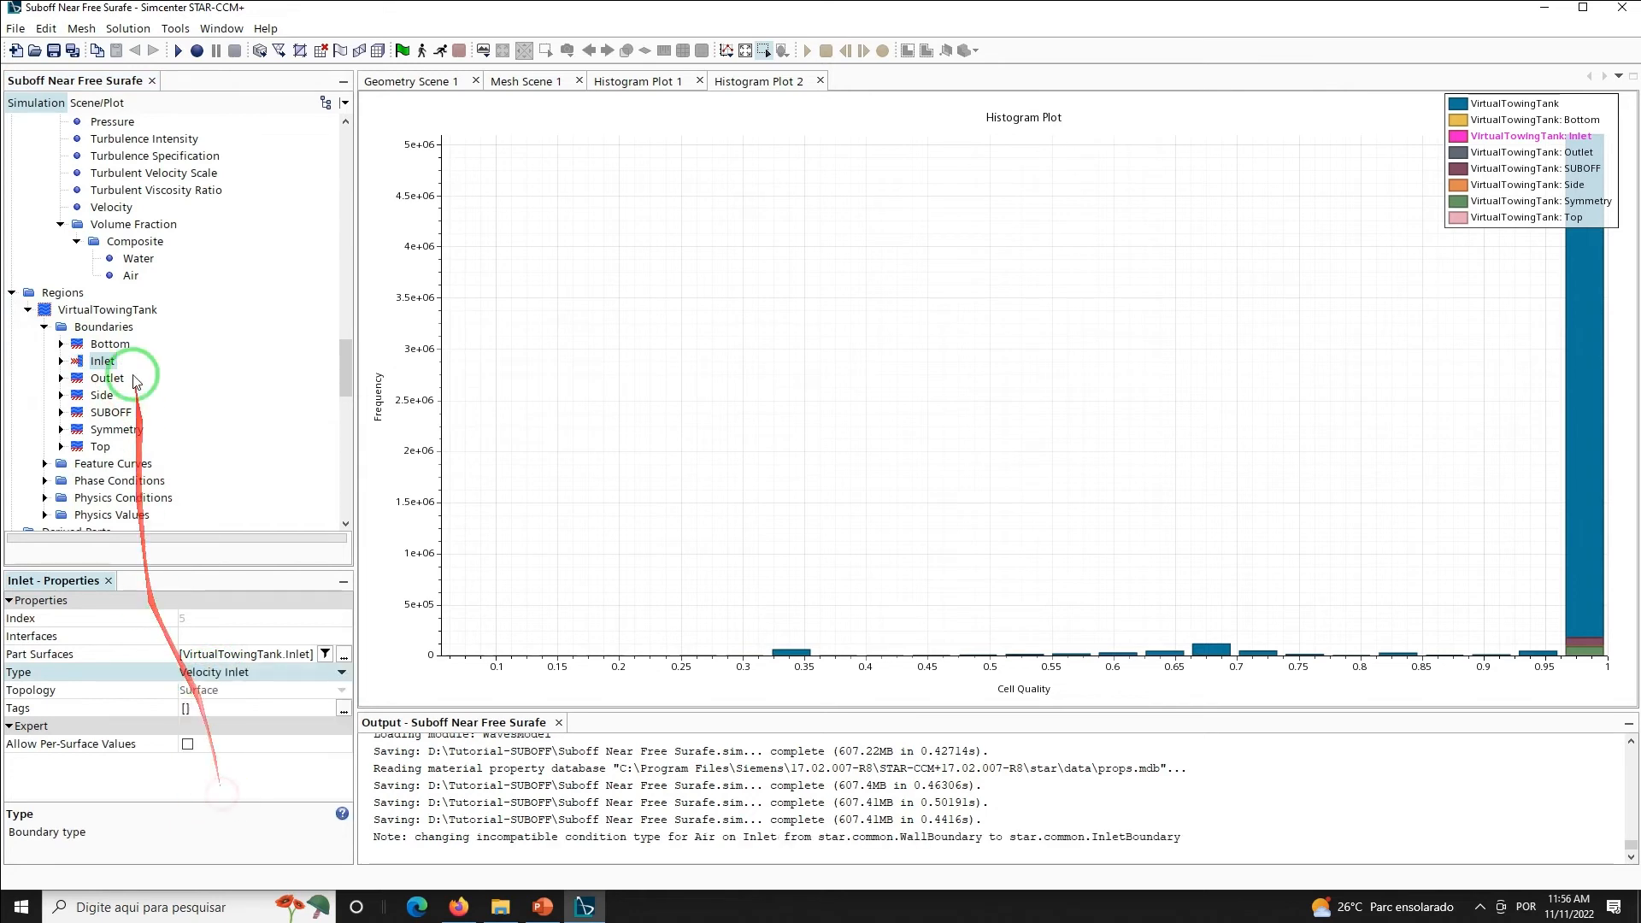
Set the Velocity Specification method in the Inlet's physics conditions to Components
left_click_drag(346, 376, 347, 383)
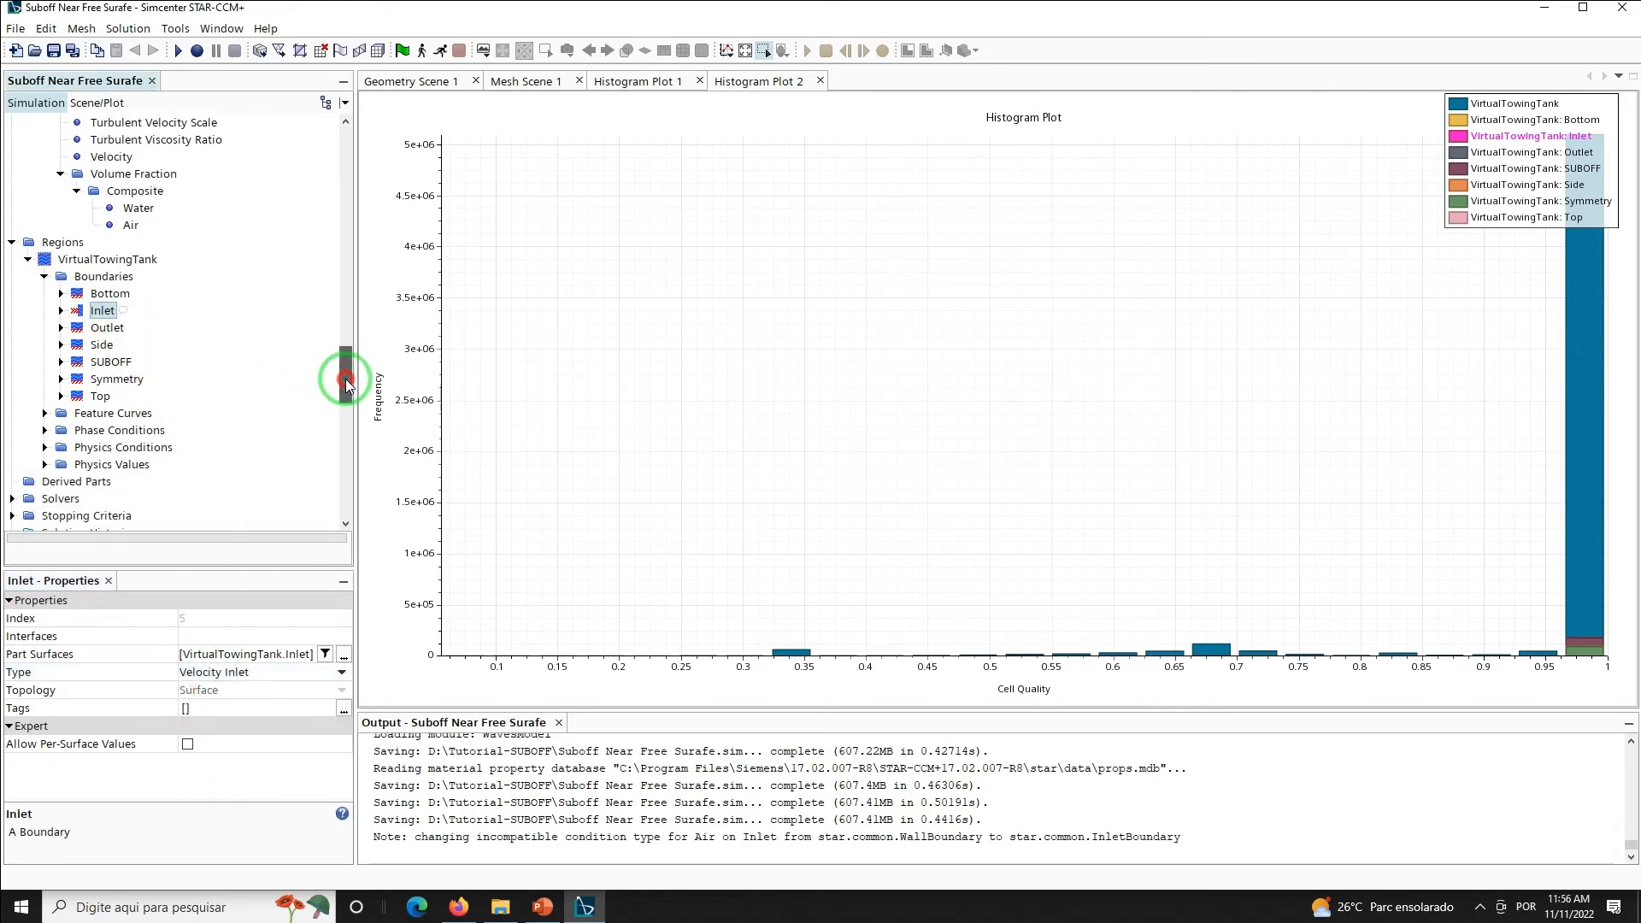
left_click(158, 324)
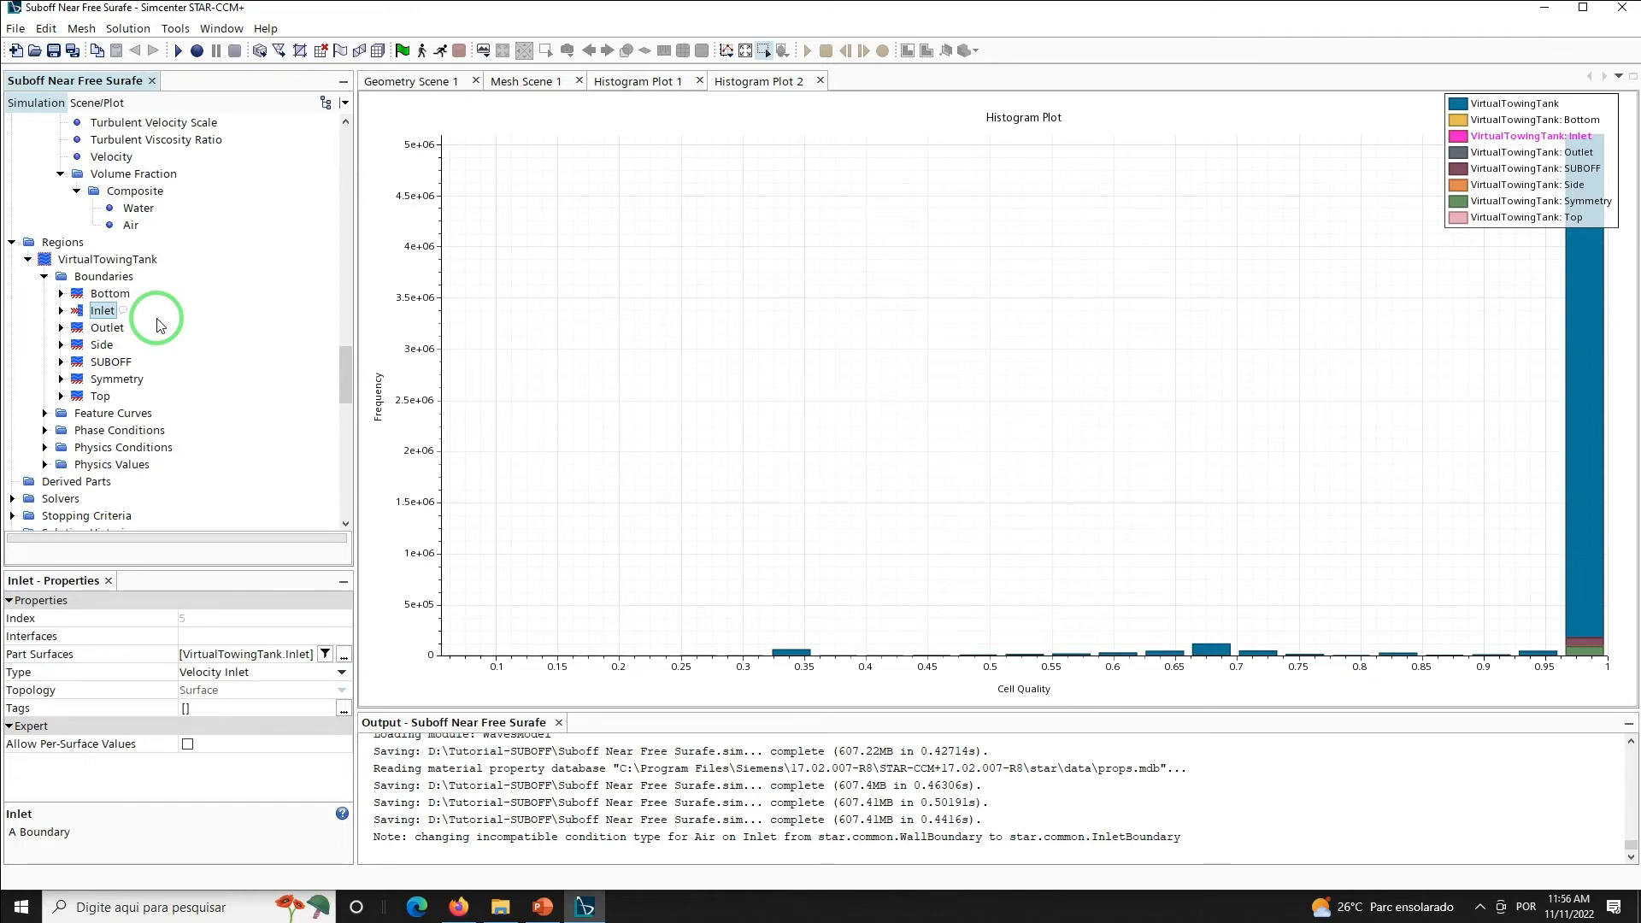
left_click(62, 311)
left_click(77, 327)
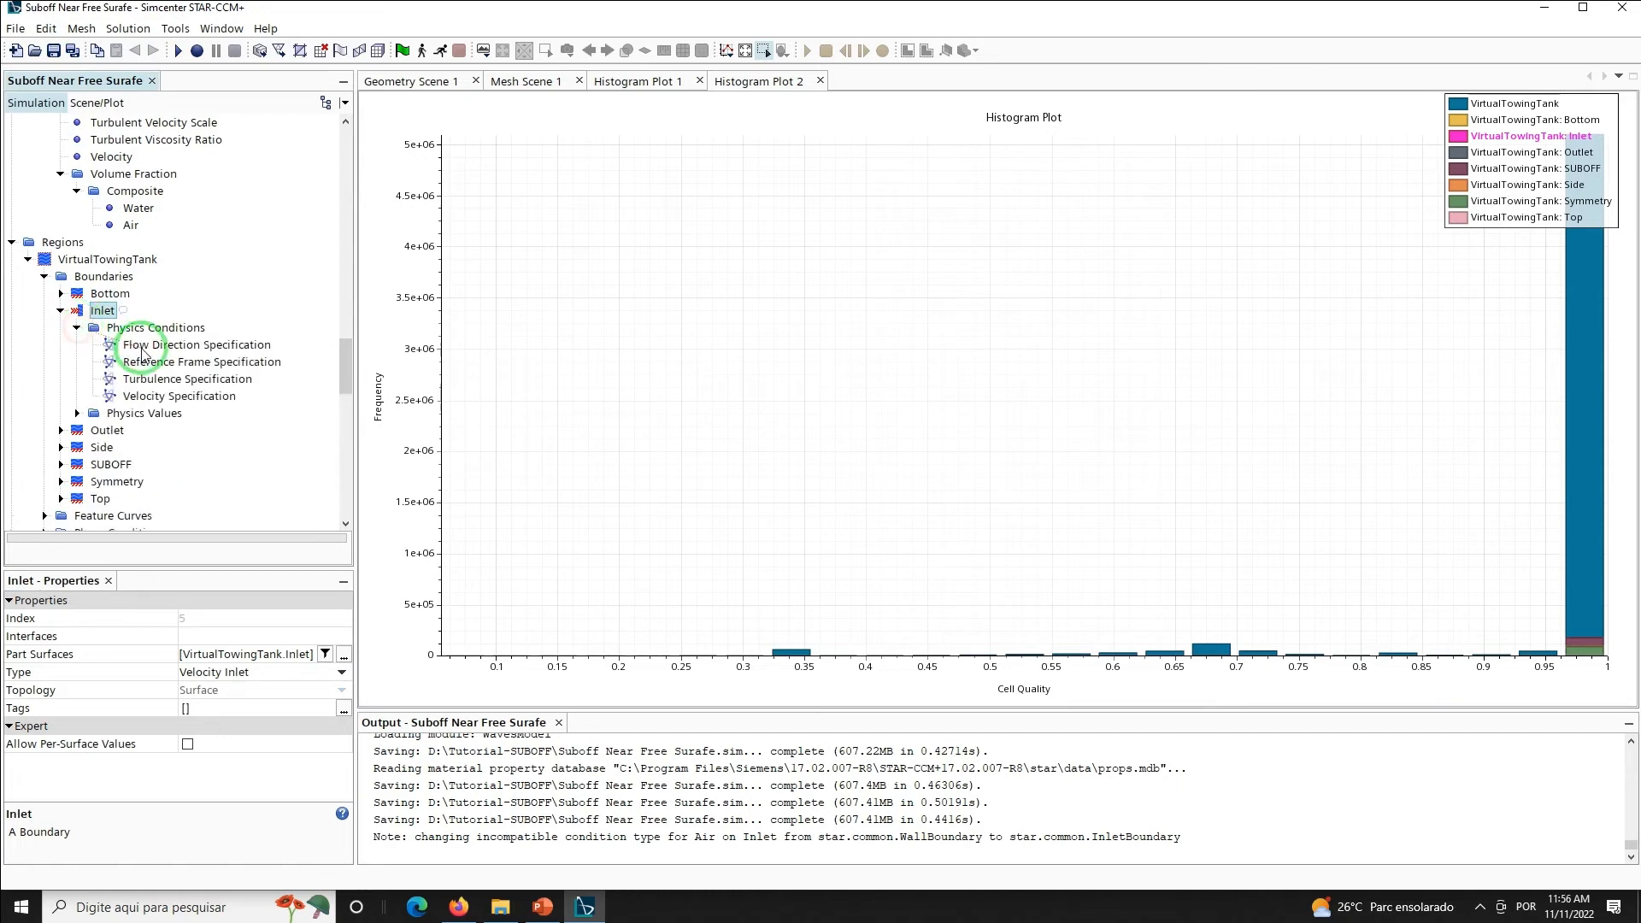
left_click(149, 392)
left_click(231, 617)
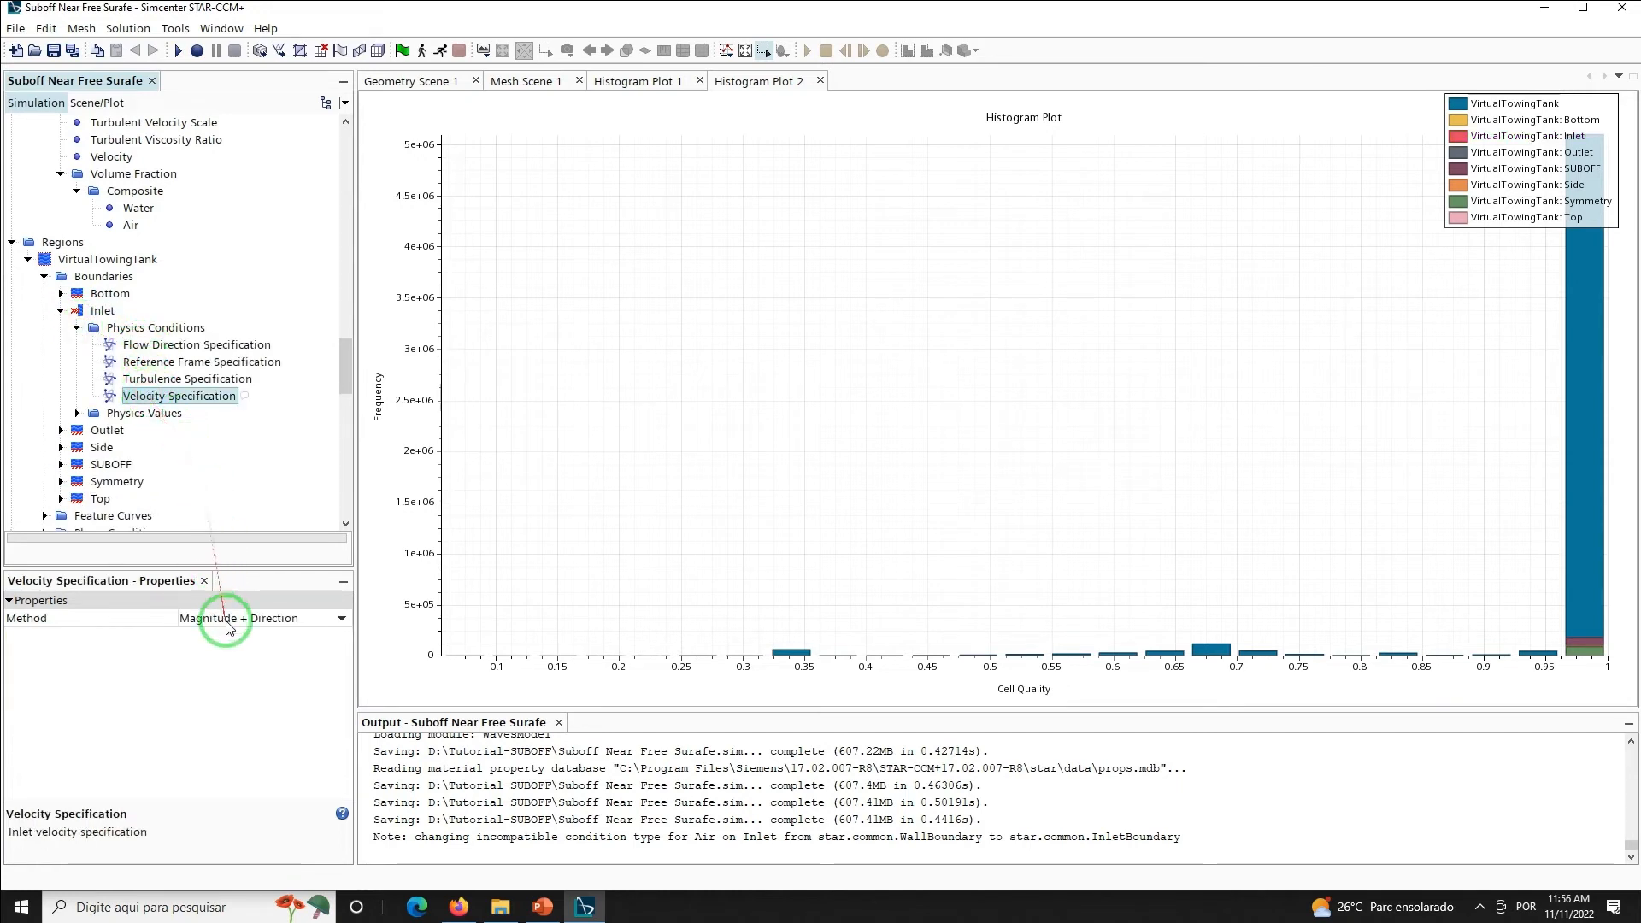
left_click(218, 635)
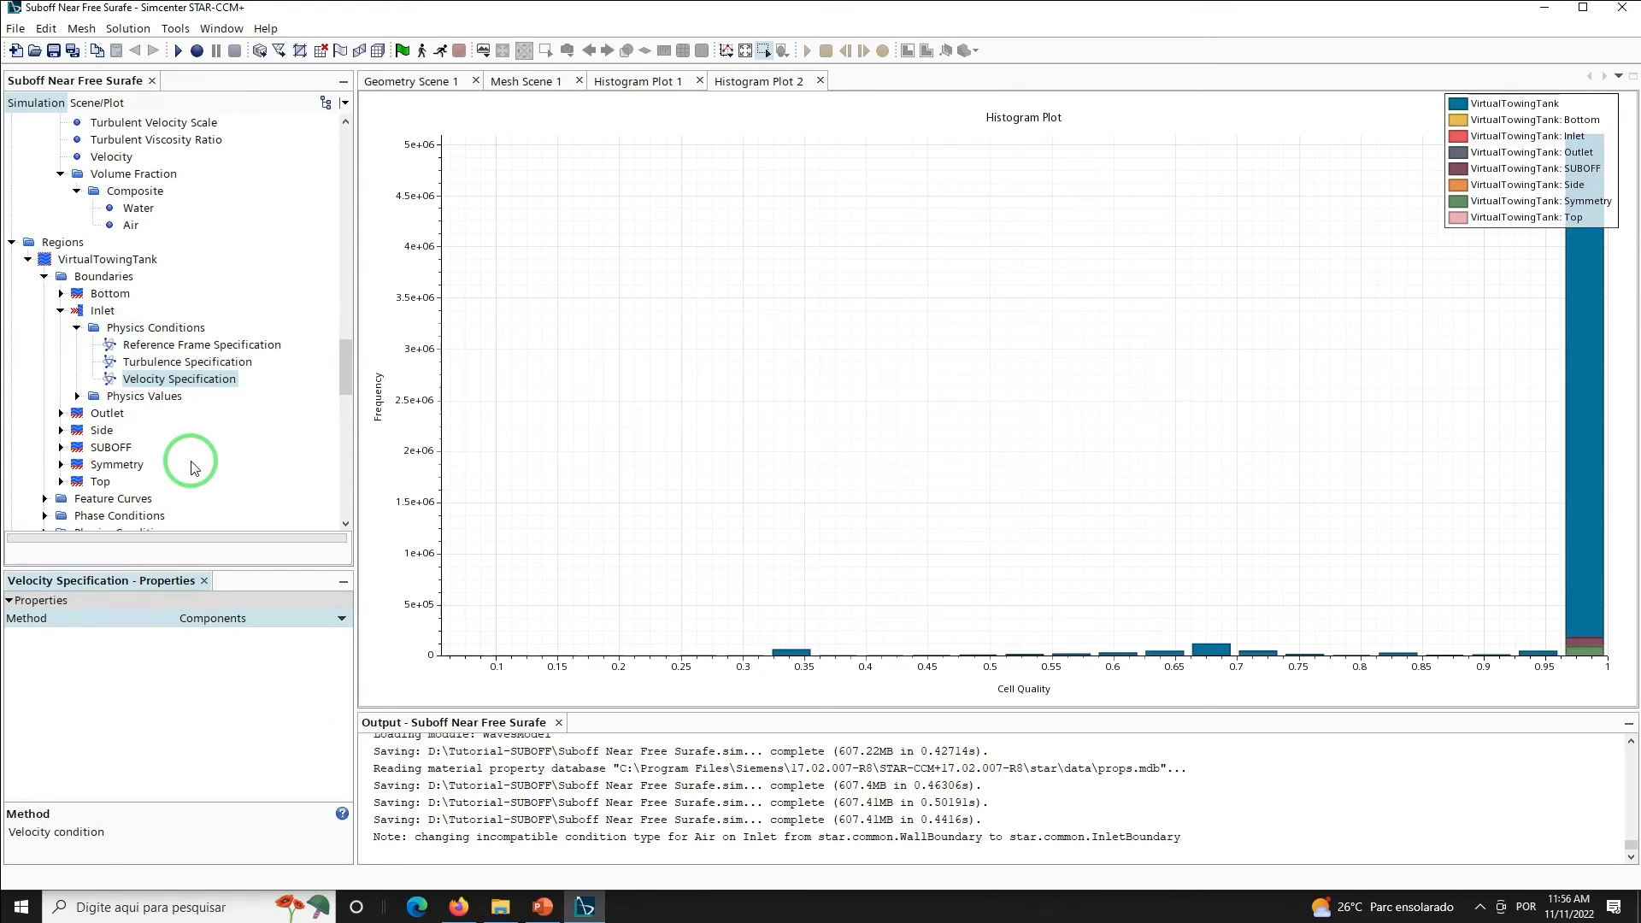
Set the Inlet's Velocity physics value to the Field Function method, using Velocity of Flat Vof Wave 1 as its vector function
left_click(77, 396)
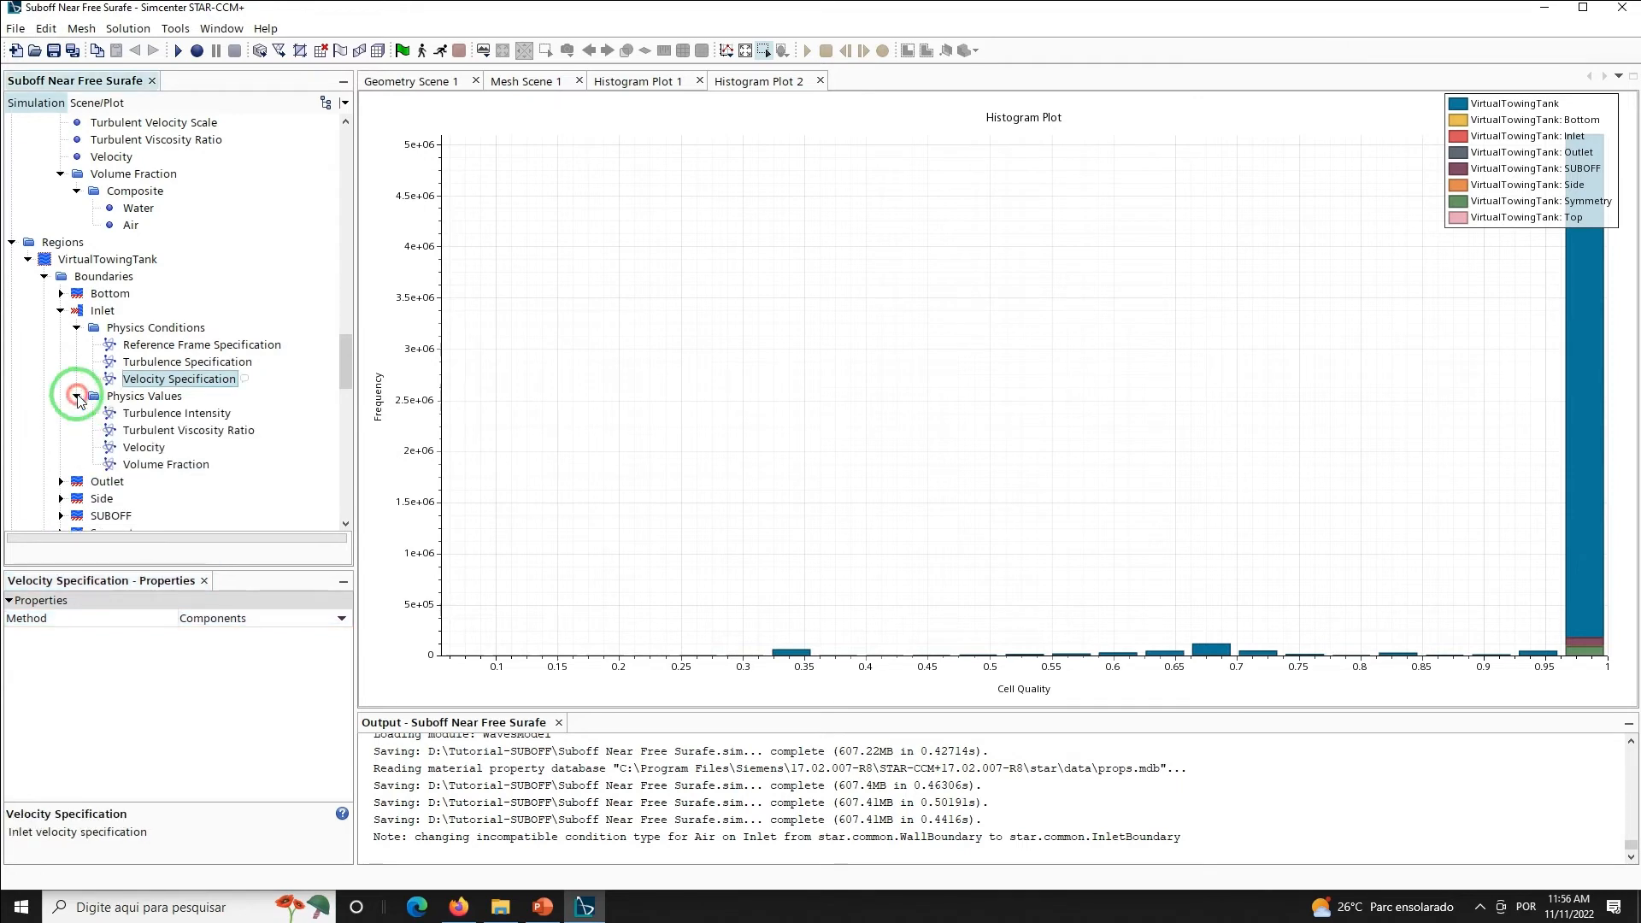
left_click(143, 447)
left_click(221, 622)
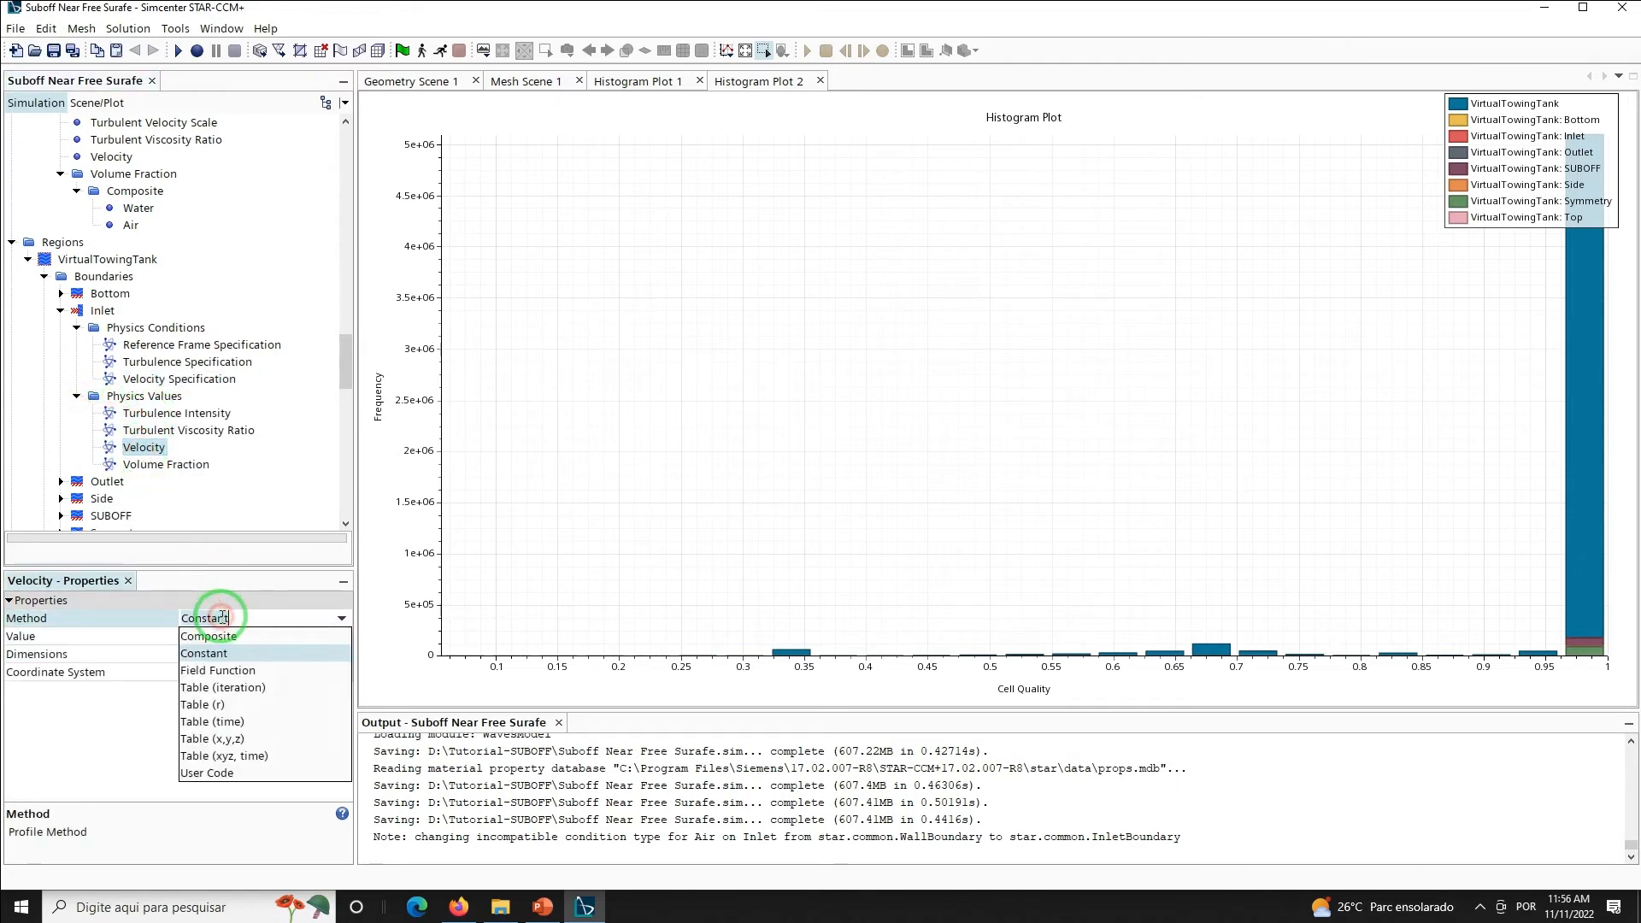
left_click(216, 675)
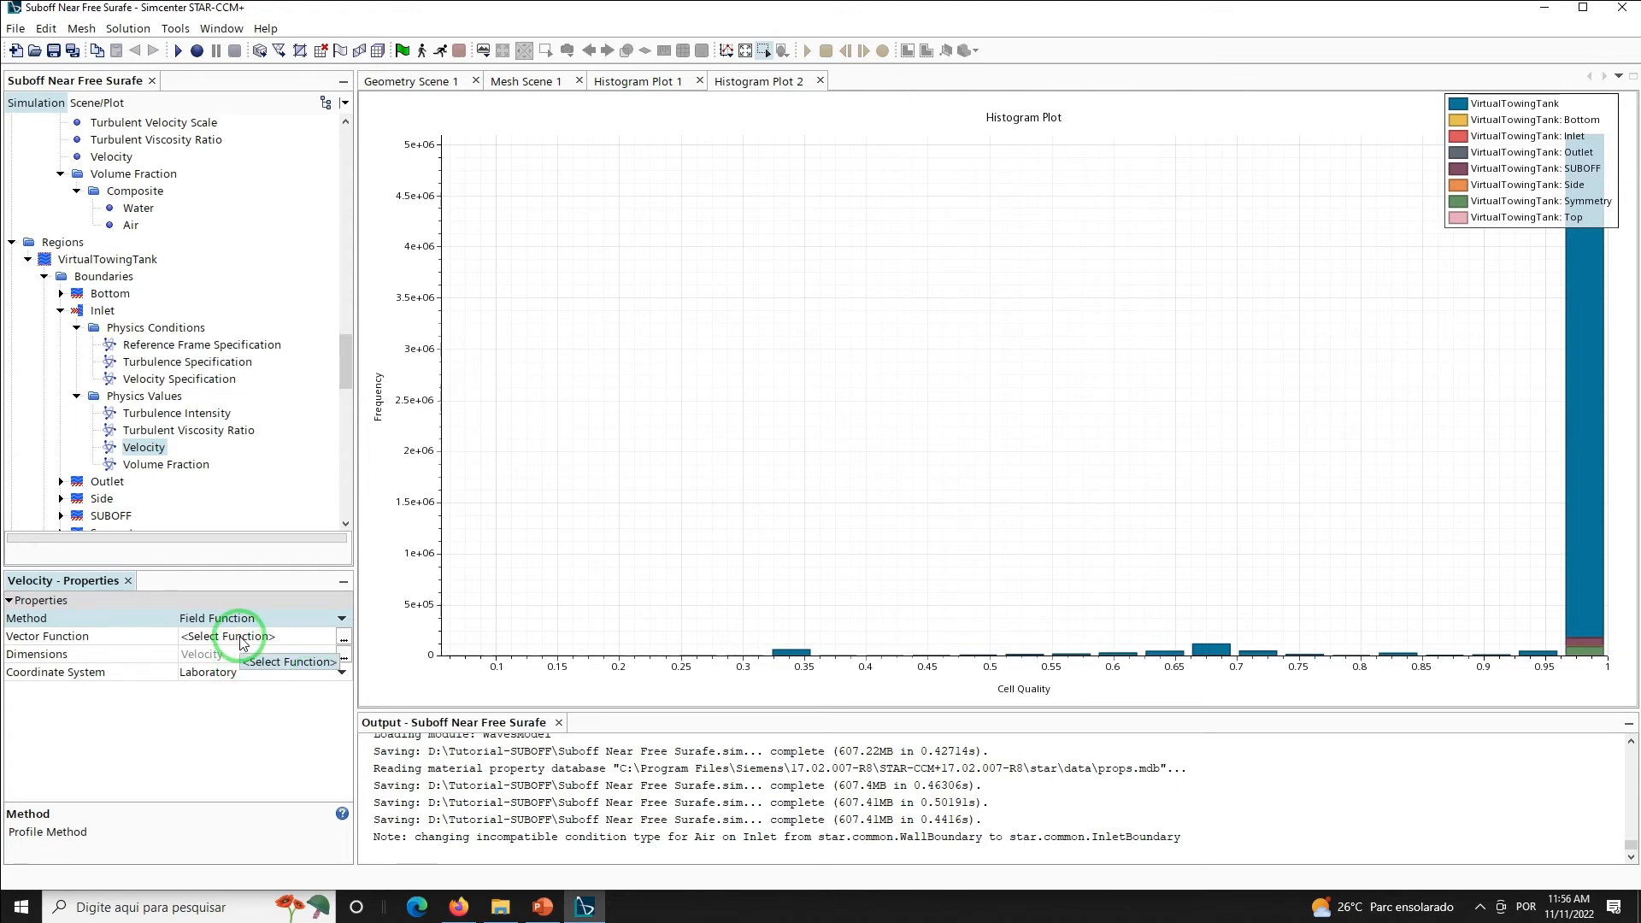
left_click(343, 638)
left_click(673, 521)
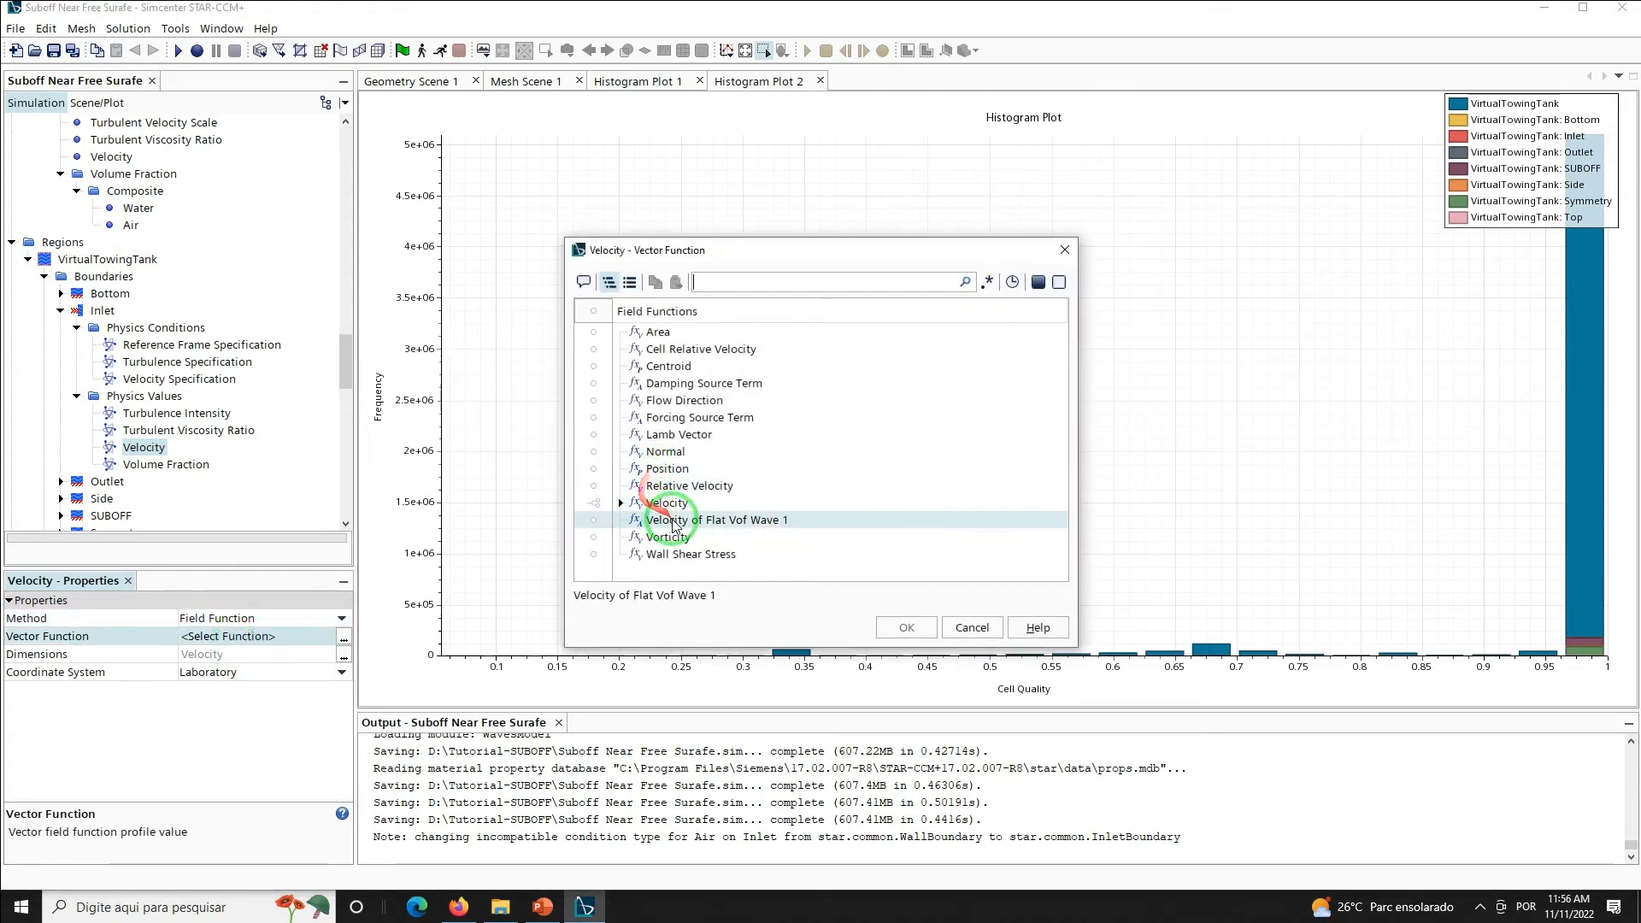
left_click(895, 628)
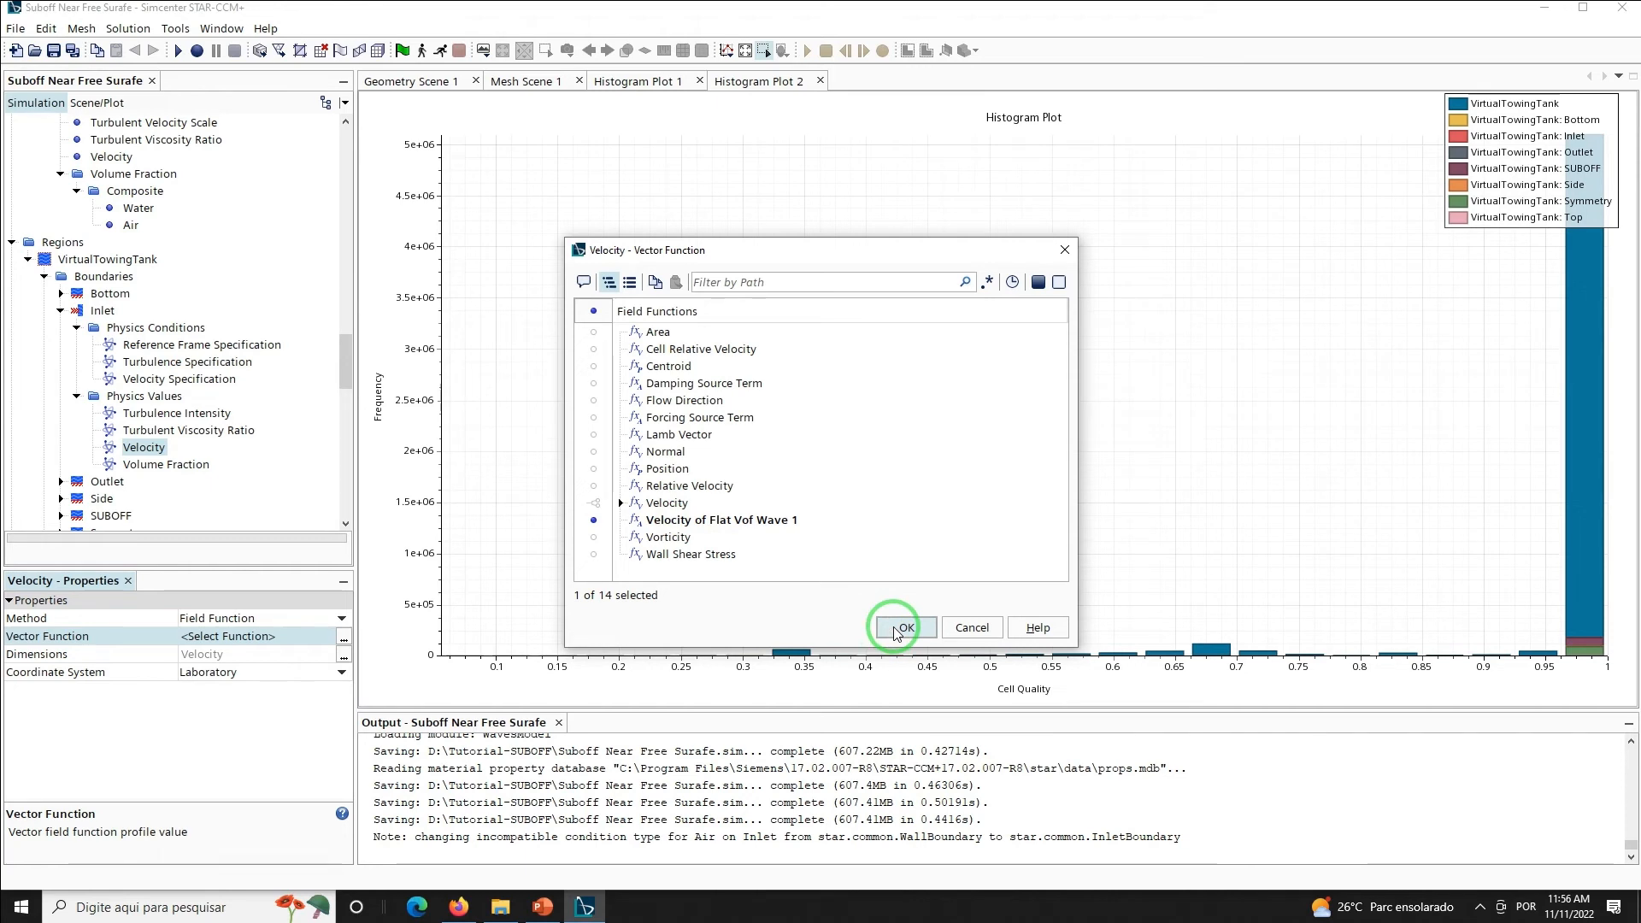
left_click(901, 629)
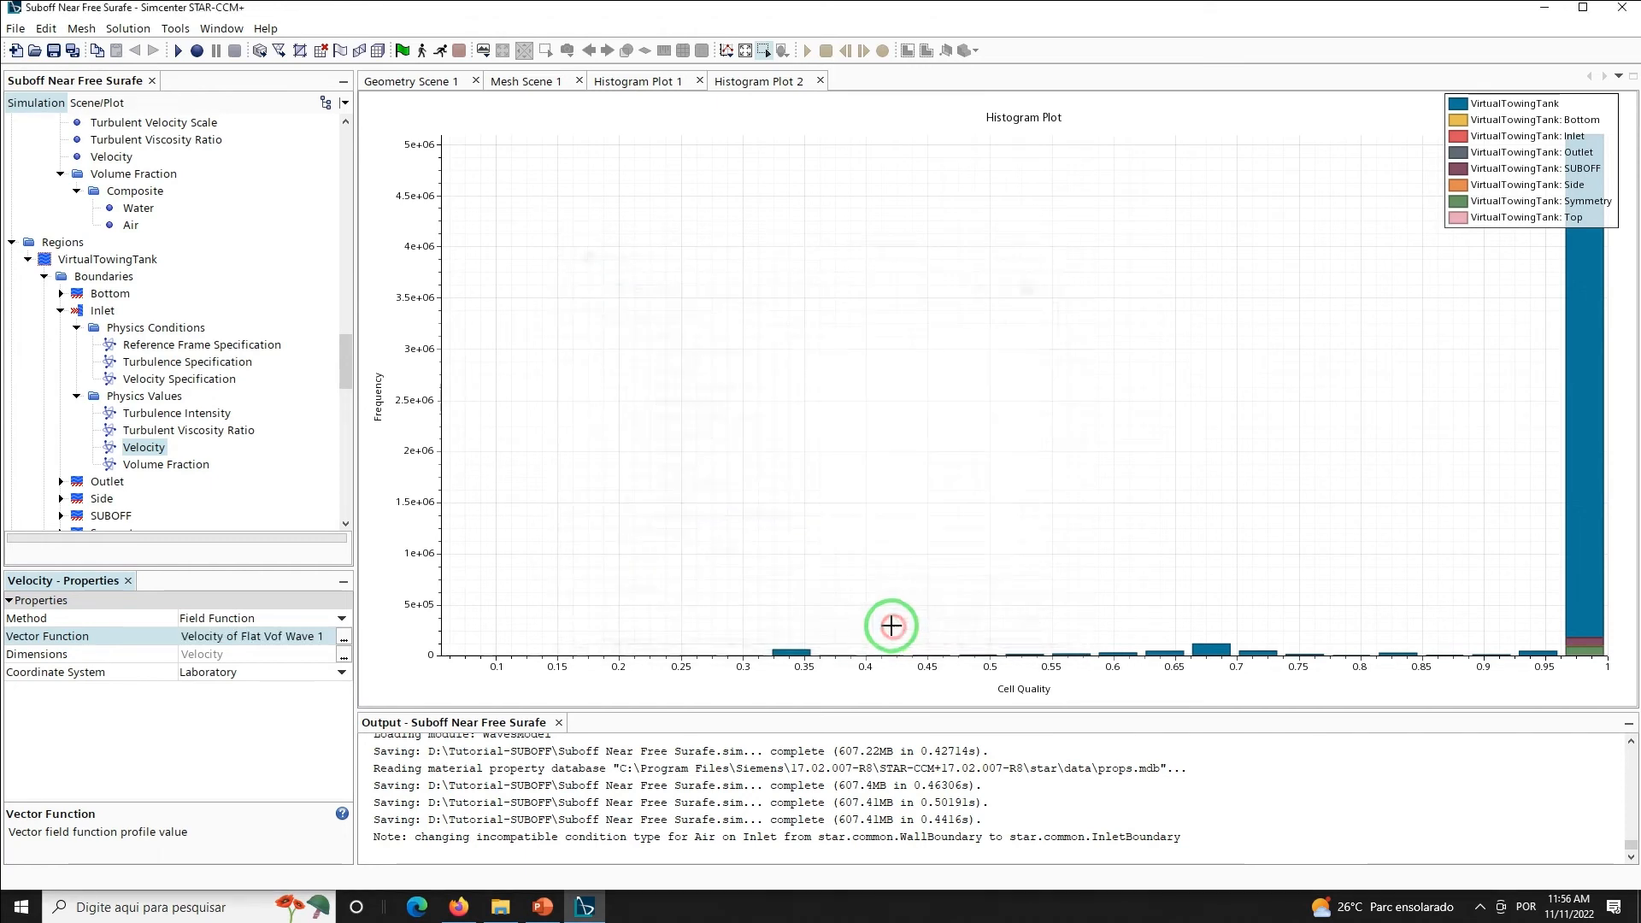
Set the Inlet's Volume Fraction method to Composite and expand its Composite node to reach the individual phases
left_click(163, 464)
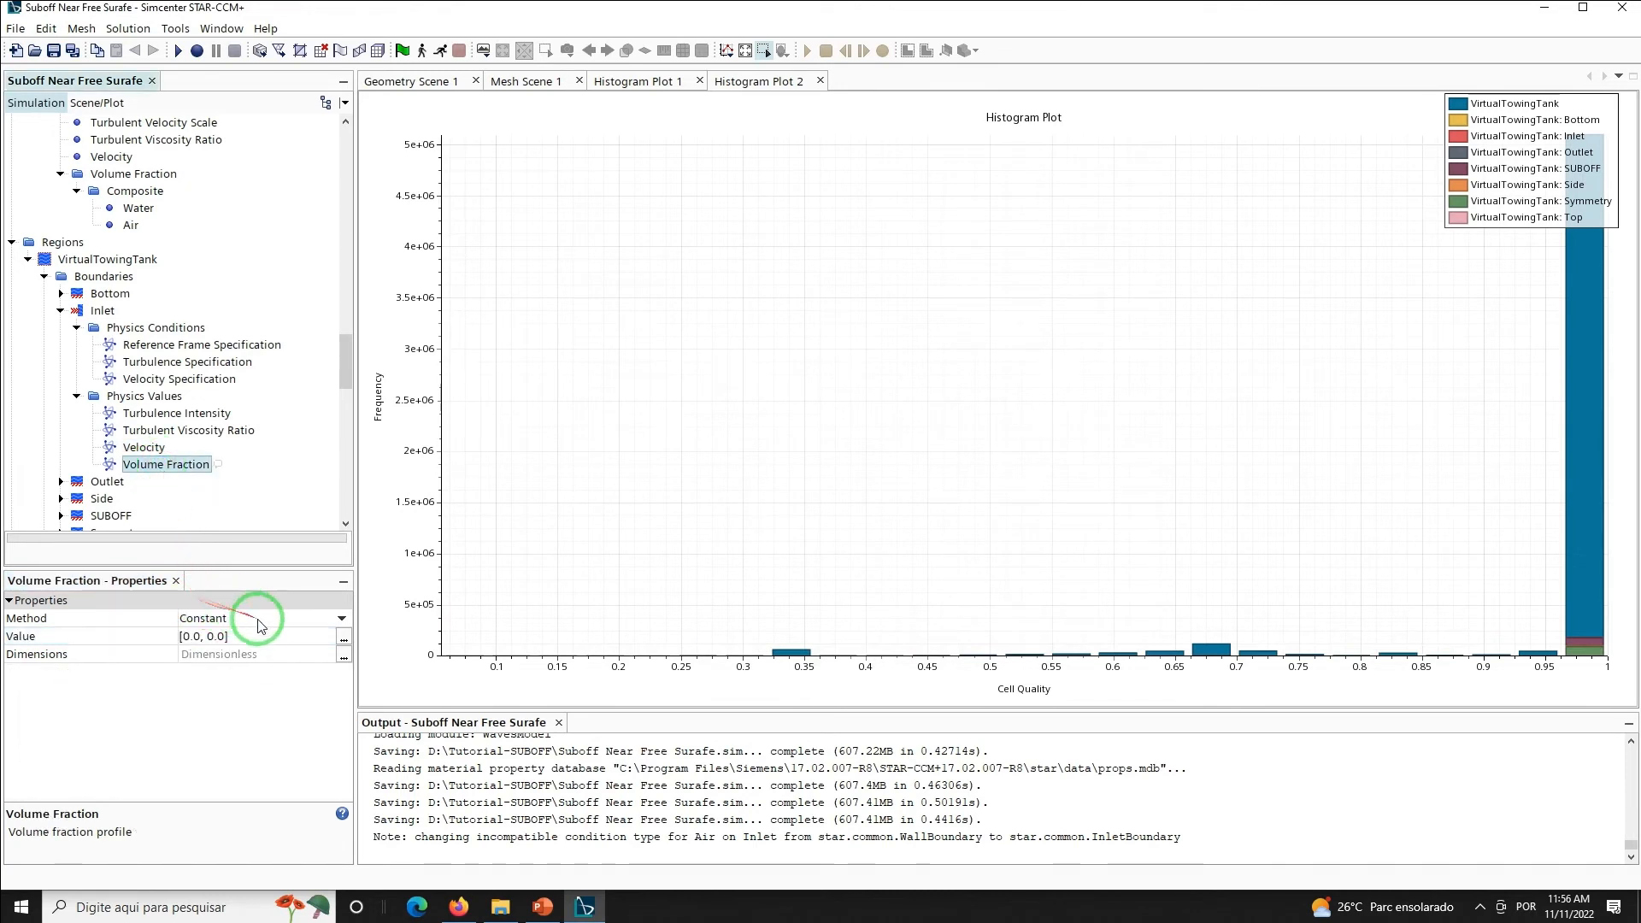
left_click(268, 621)
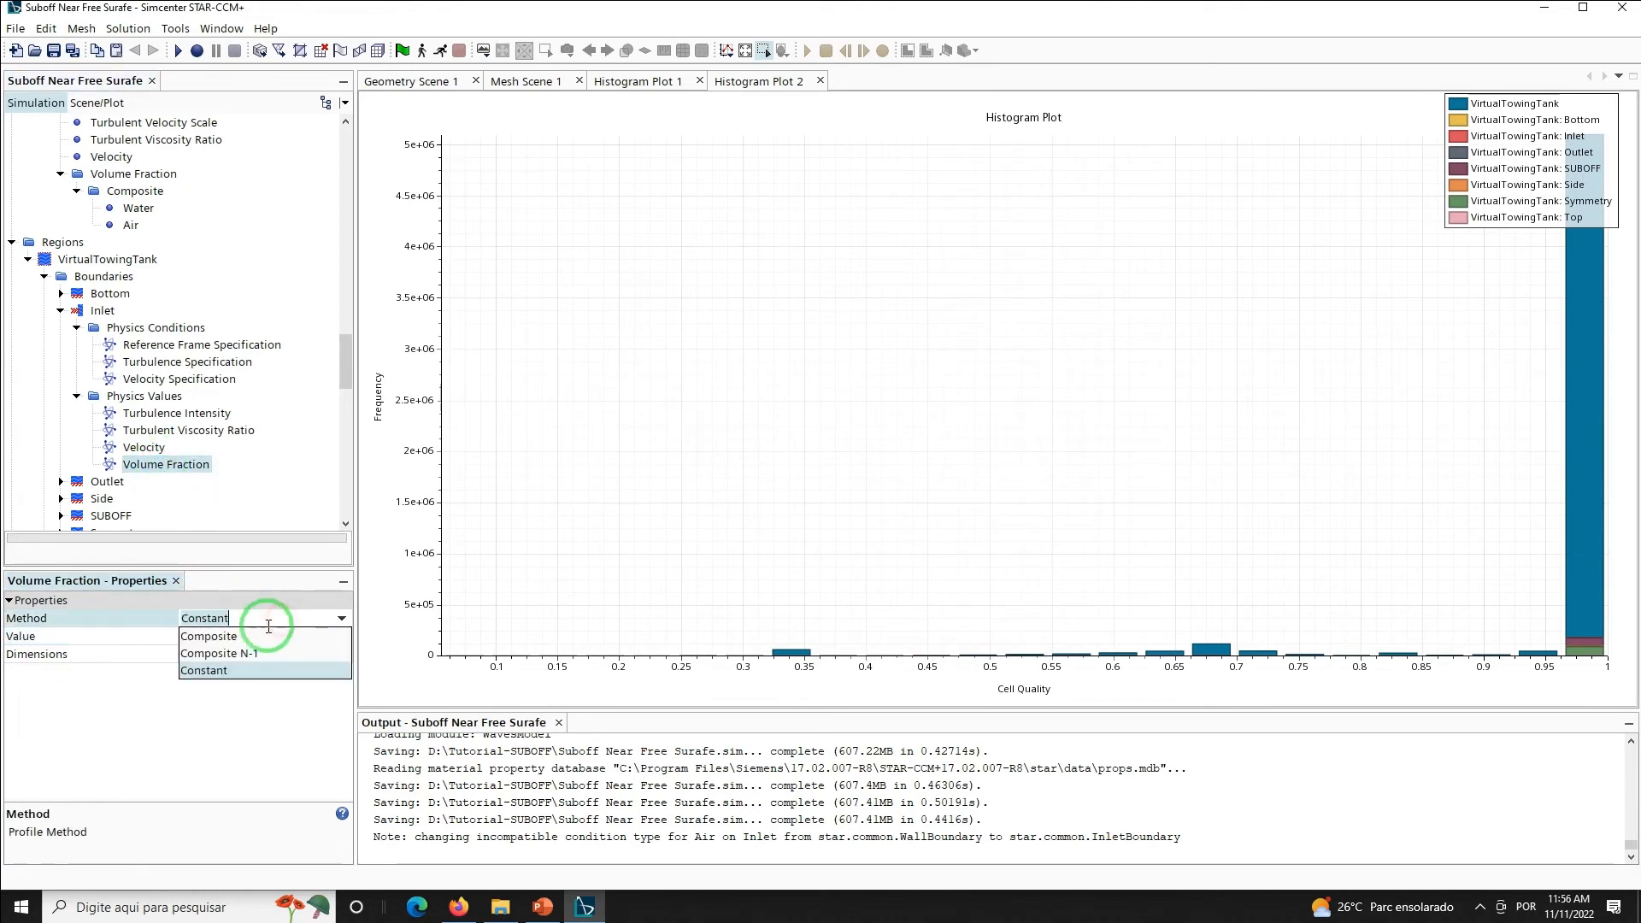
left_click(213, 636)
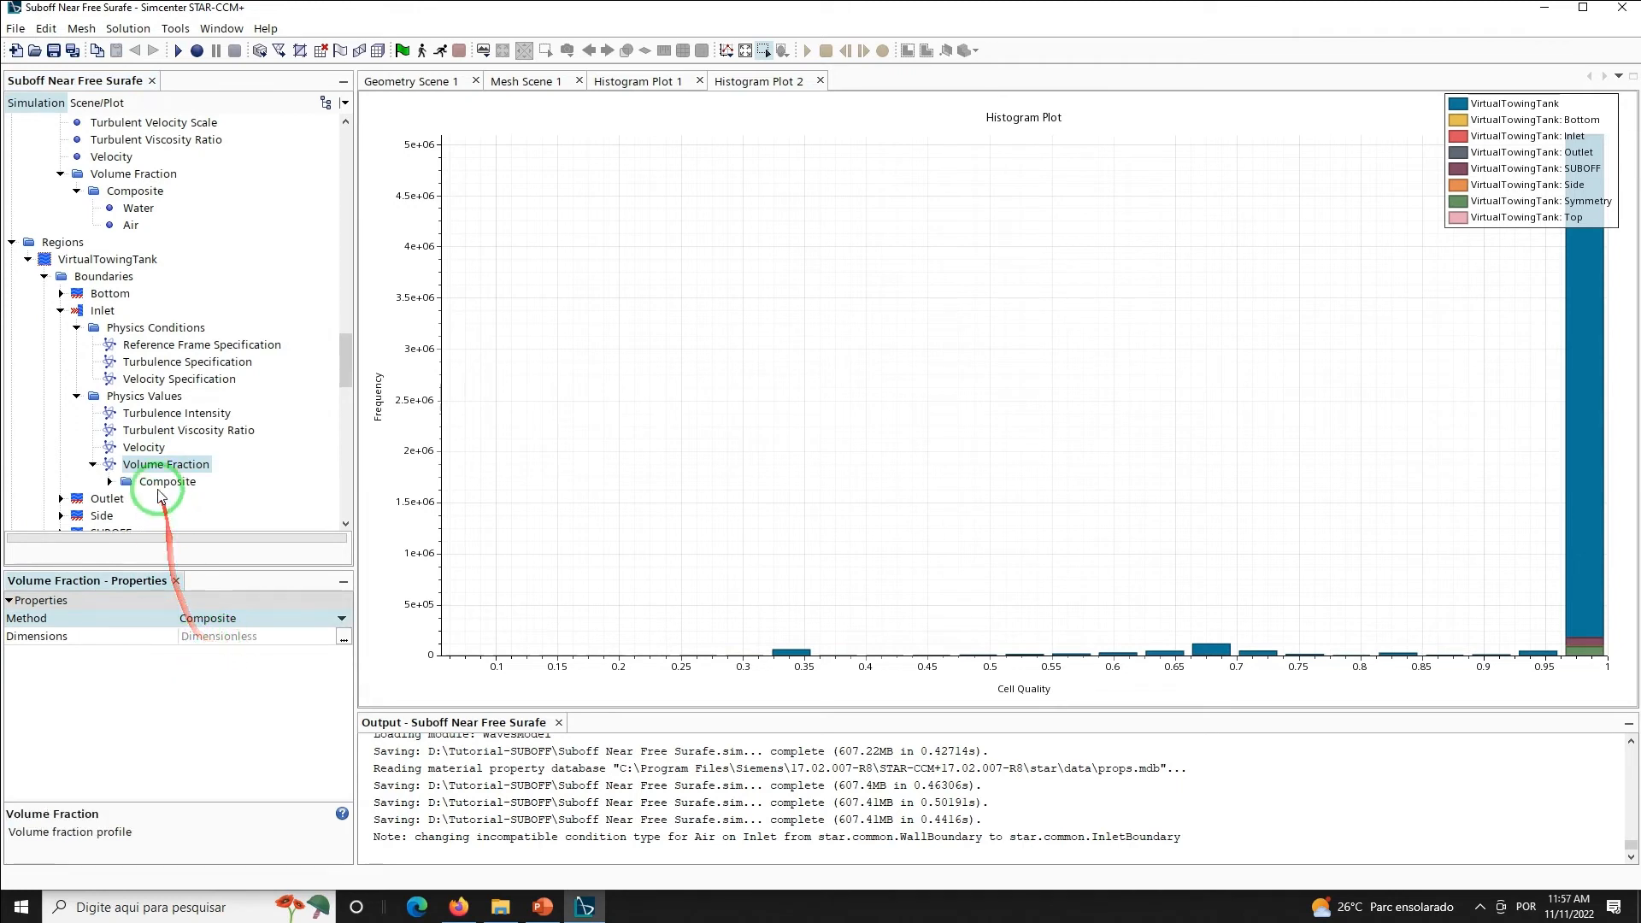
left_click(132, 483)
left_click(110, 482)
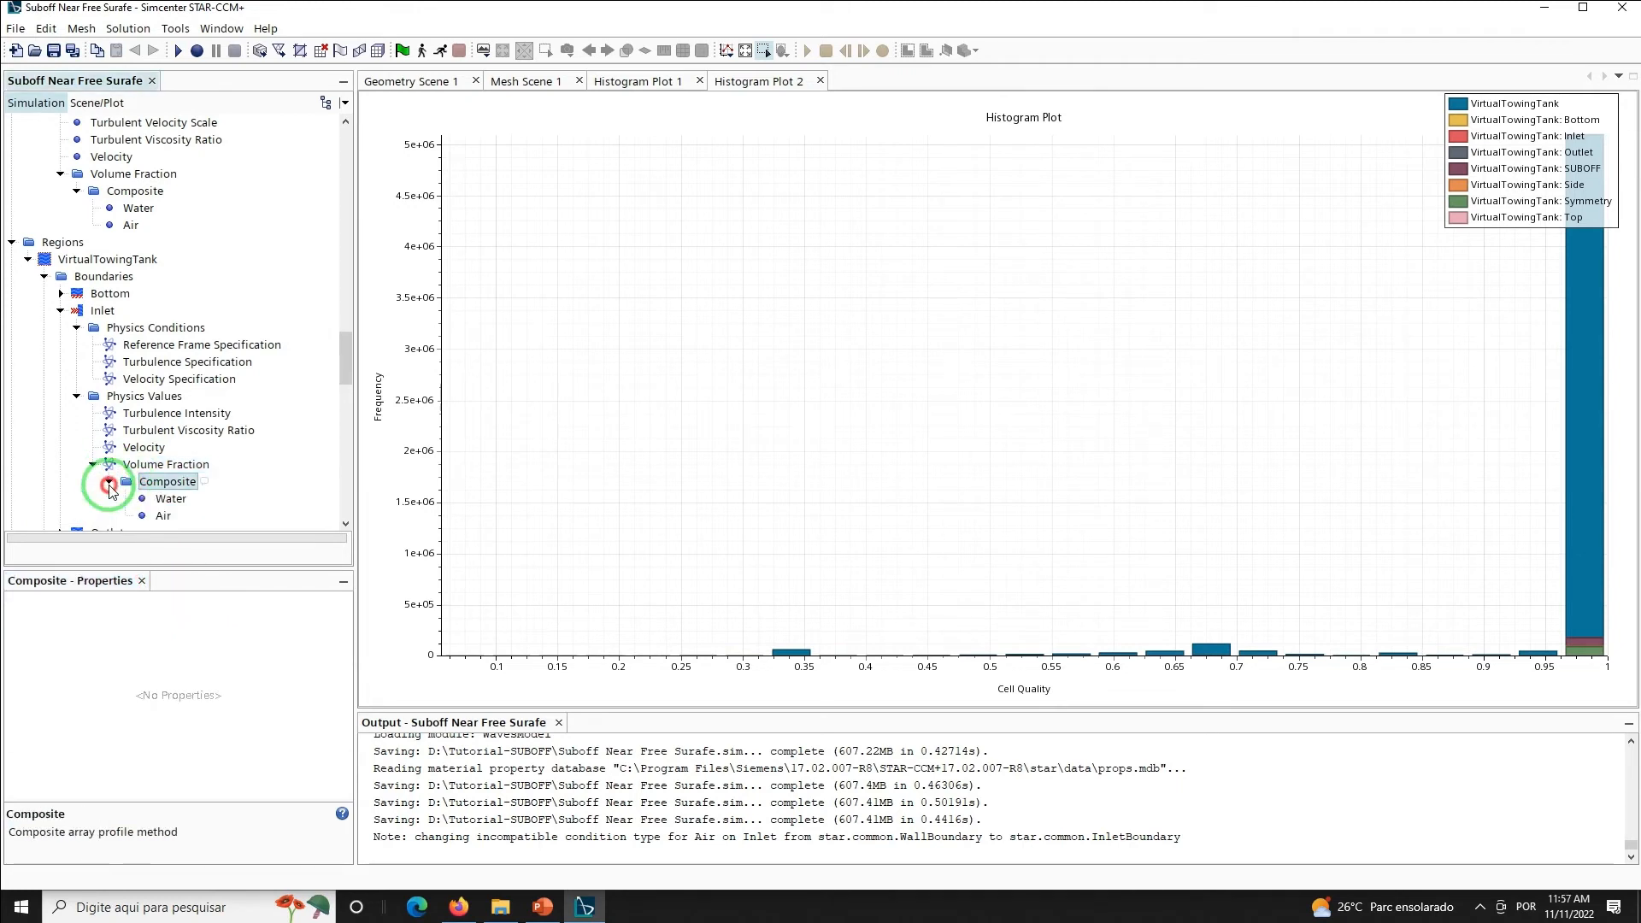
Set the Inlet's Water volume fraction to Field Function, using Volume Fraction of Heavy Fluid of Flat Vof Wave 1 as its scalar function
left_click(169, 499)
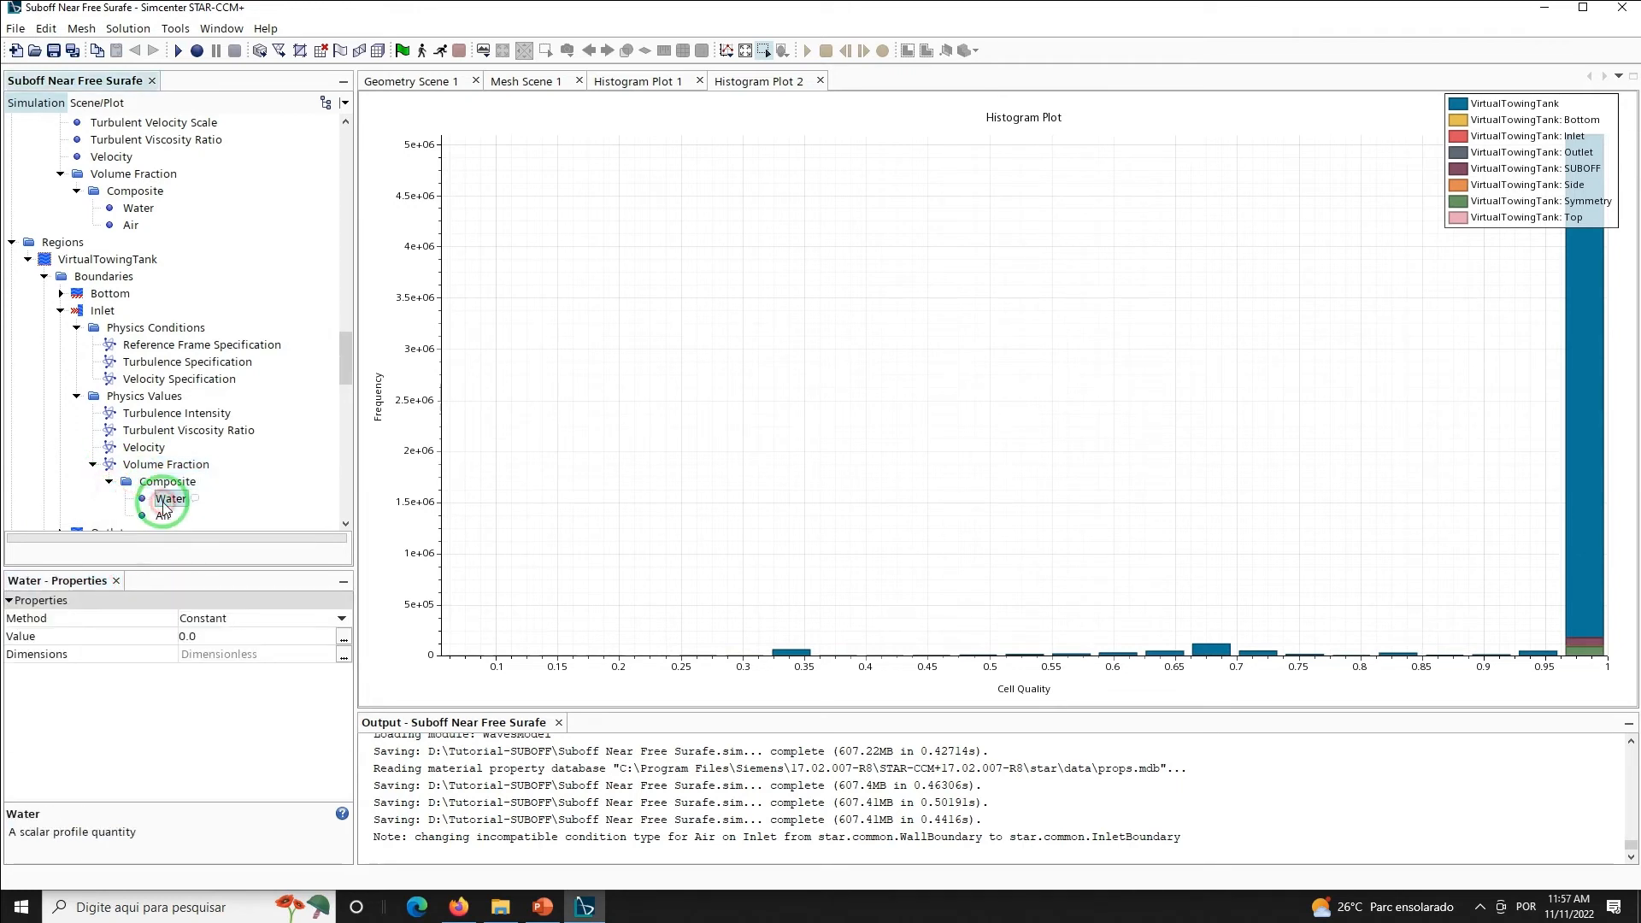
left_click(252, 619)
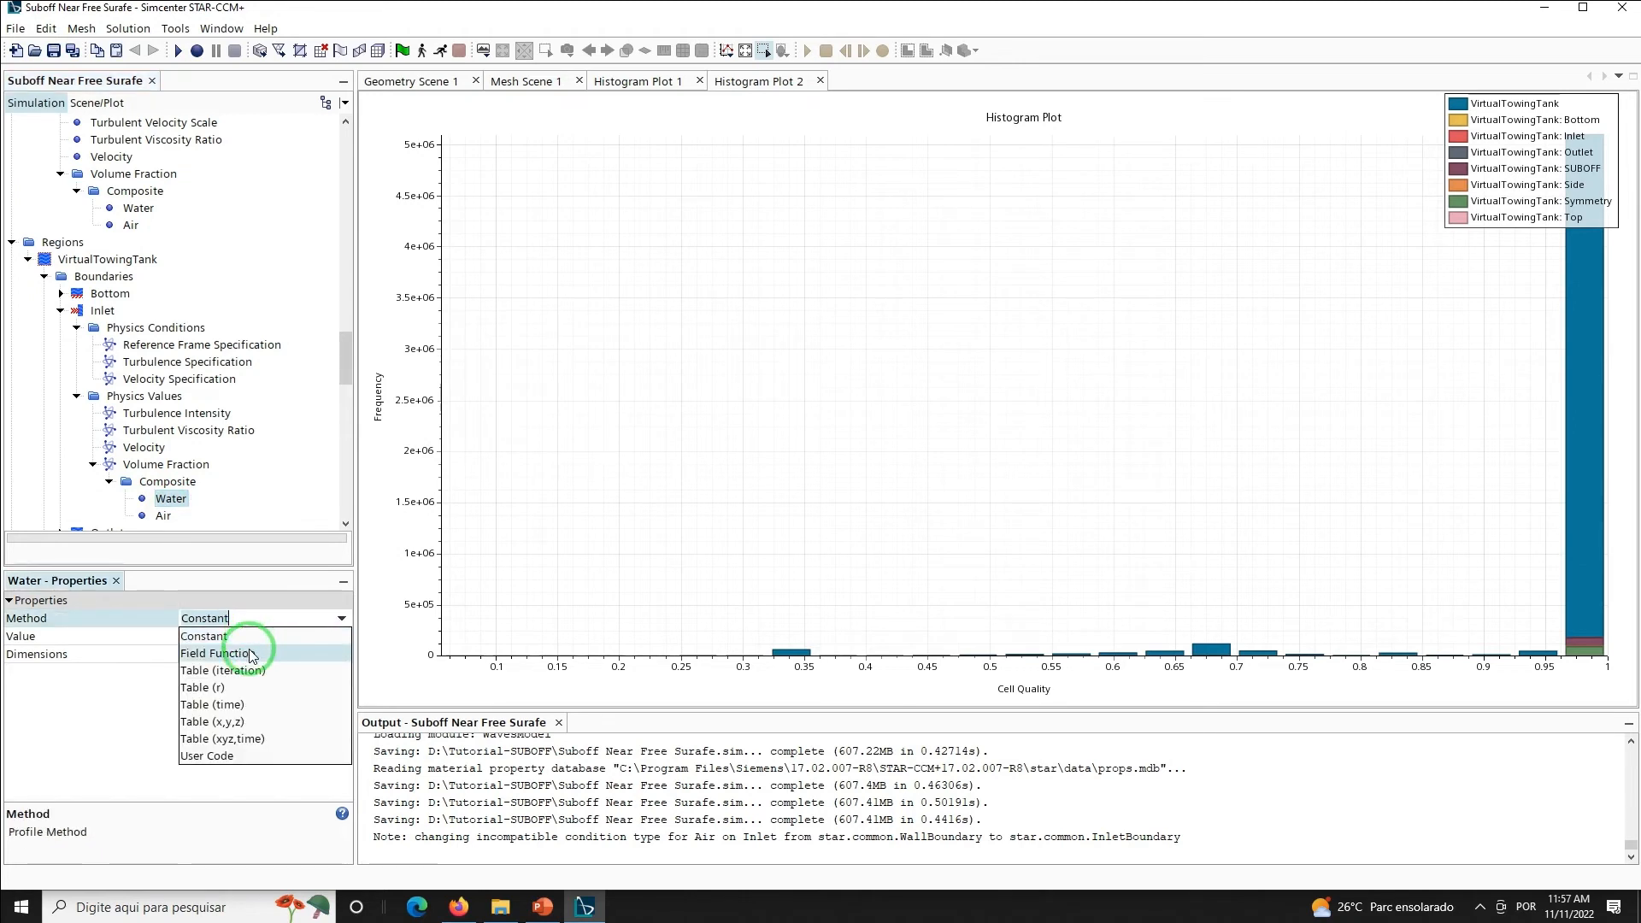
left_click(252, 654)
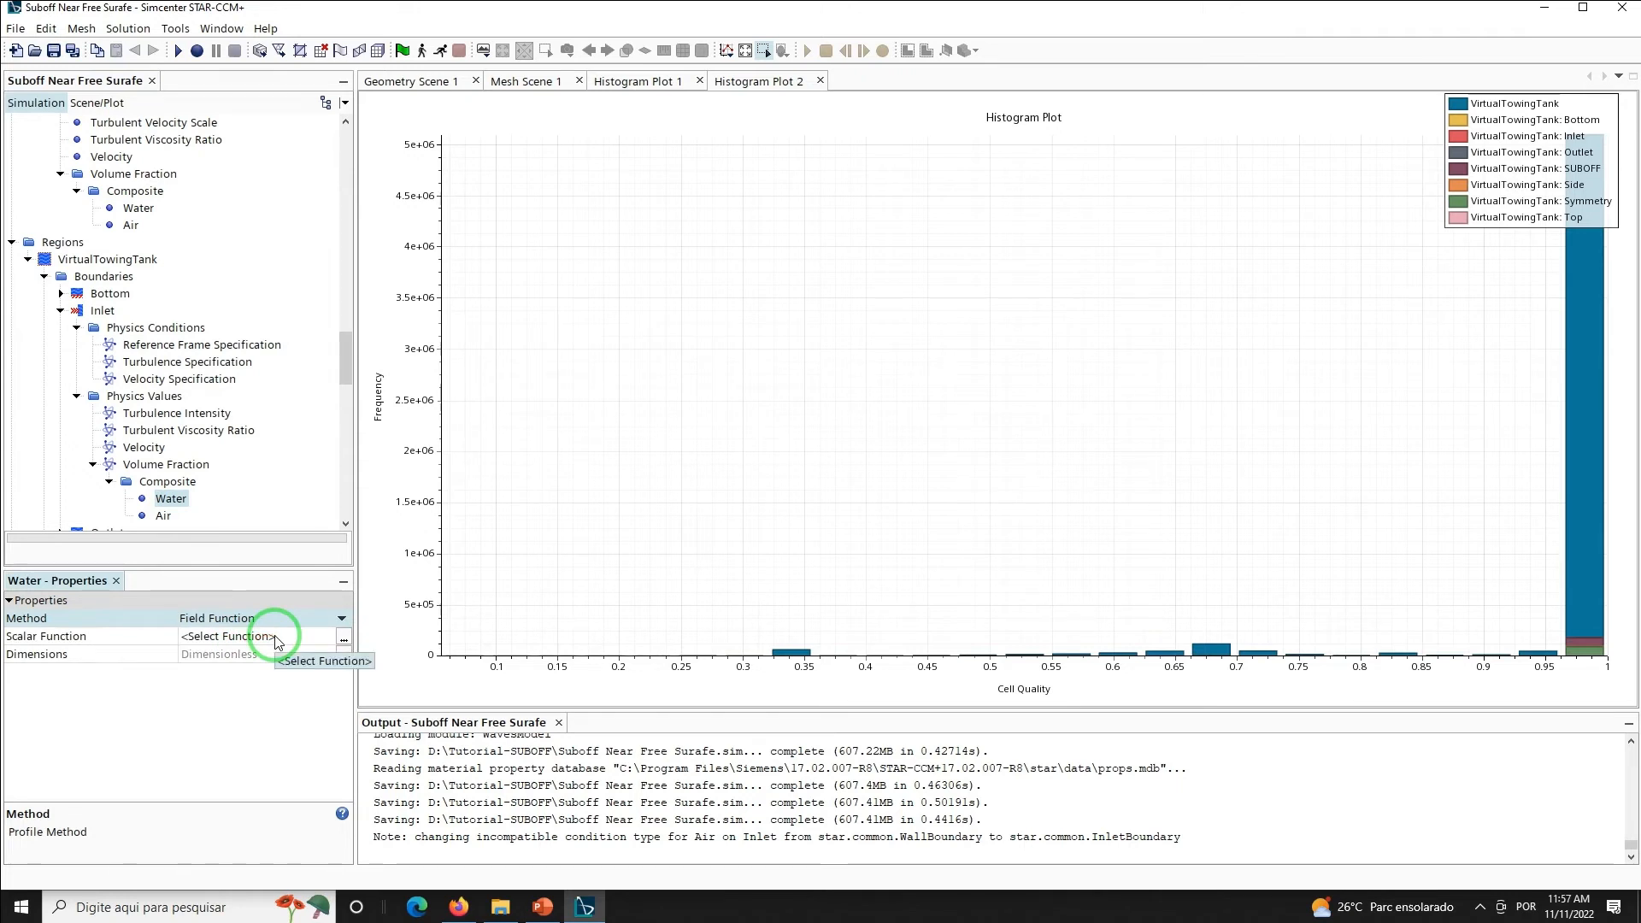
left_click(343, 639)
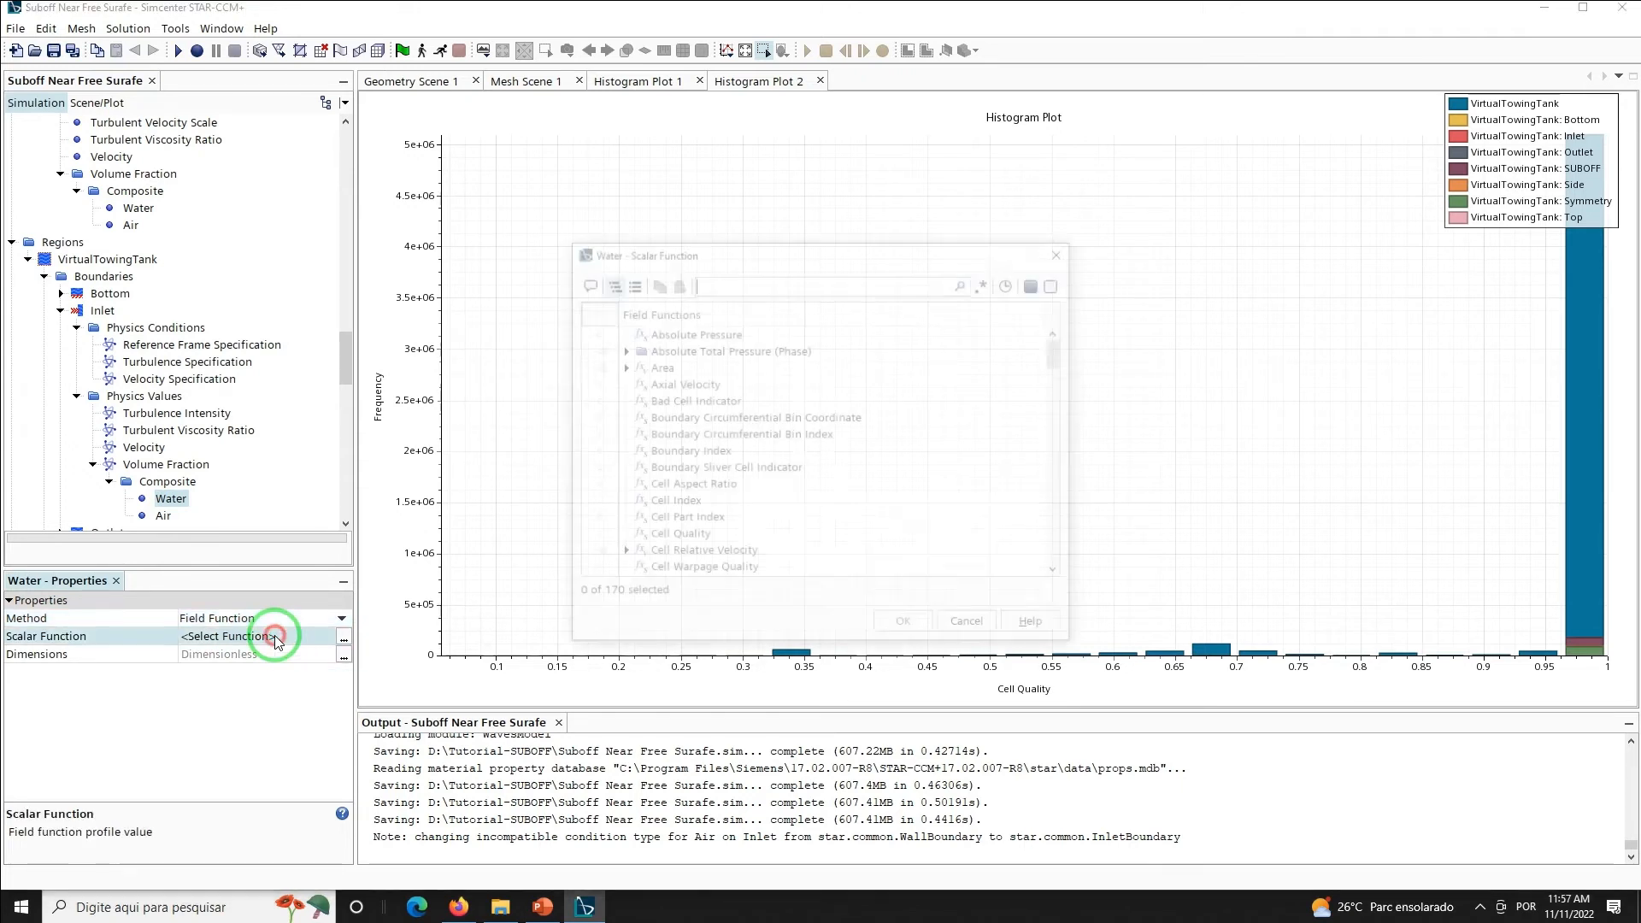
left_click(829, 257)
type("volume")
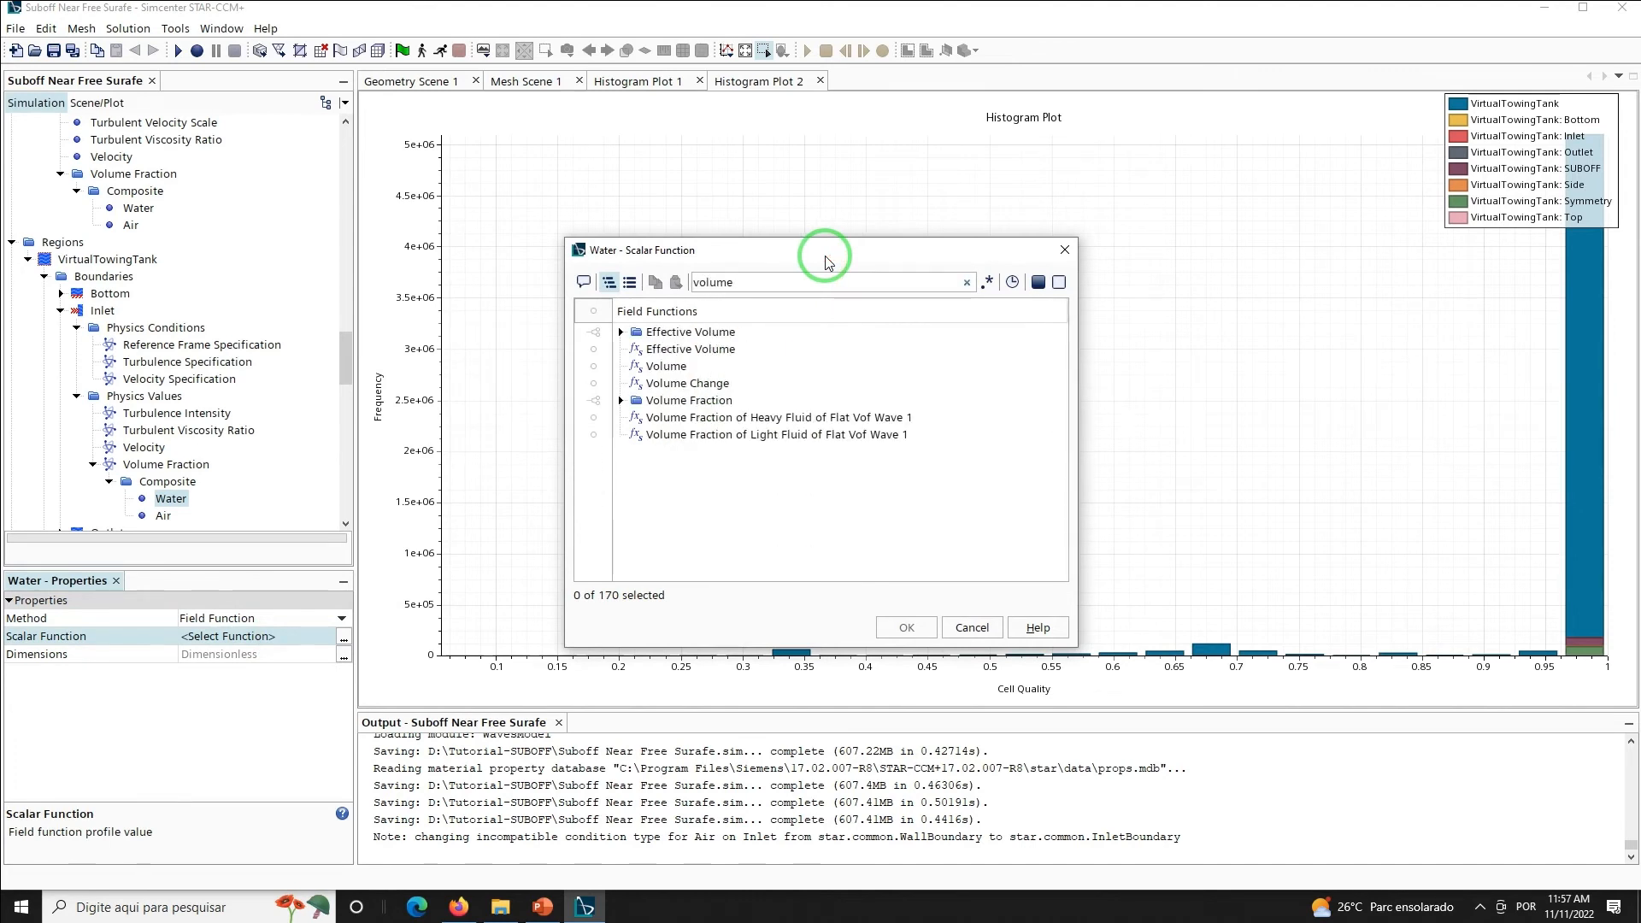
left_click(745, 422)
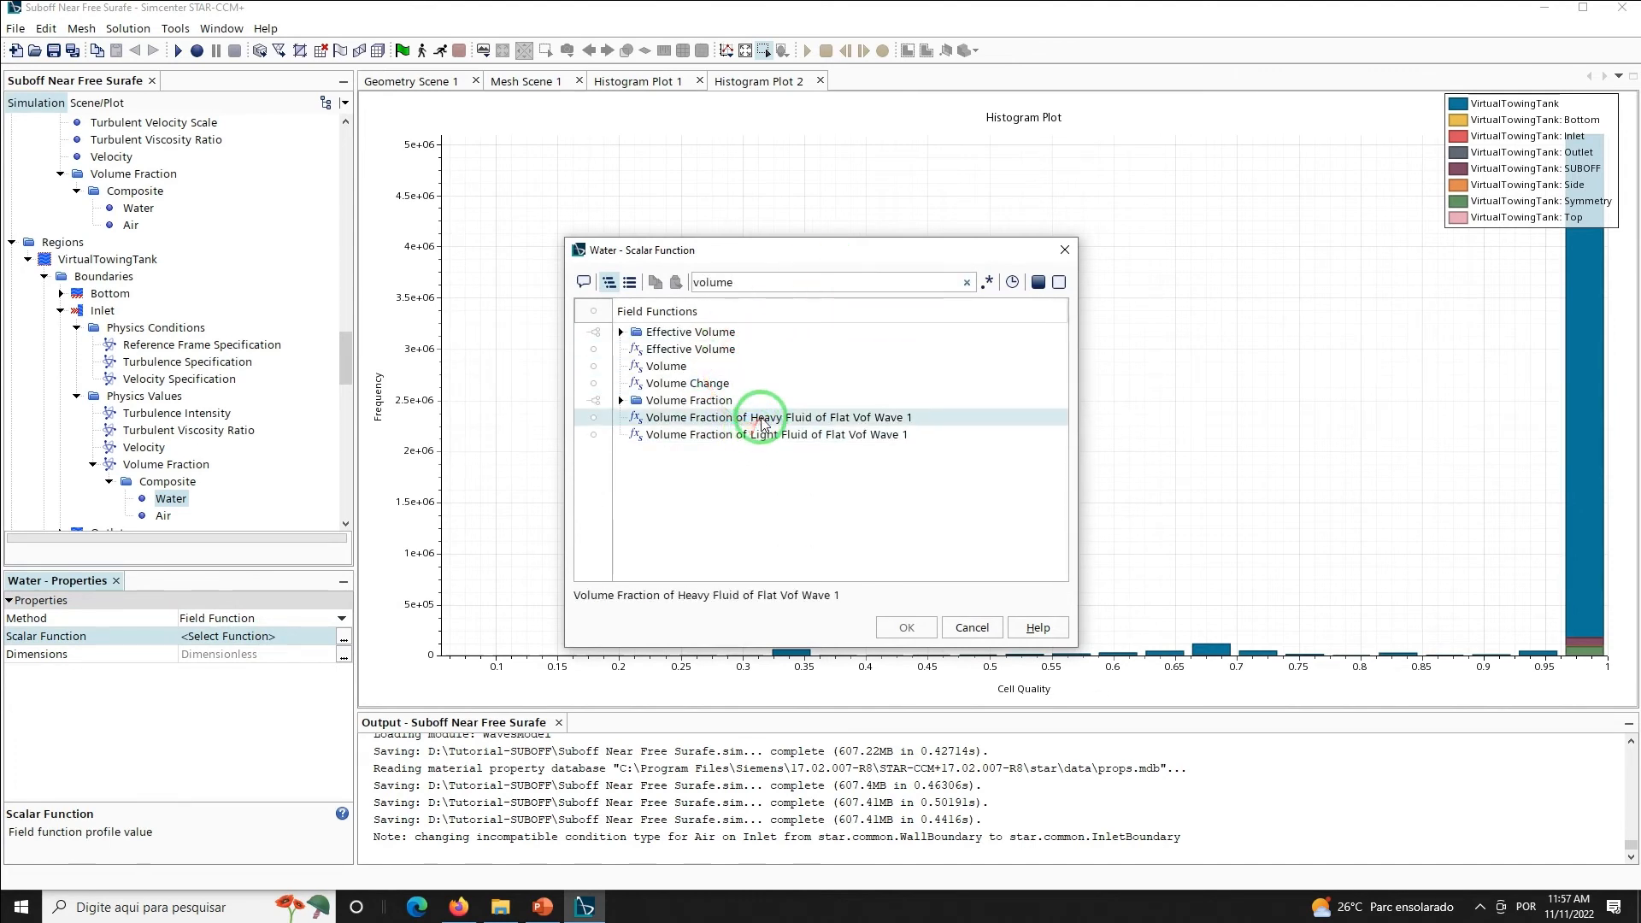
left_click(908, 626)
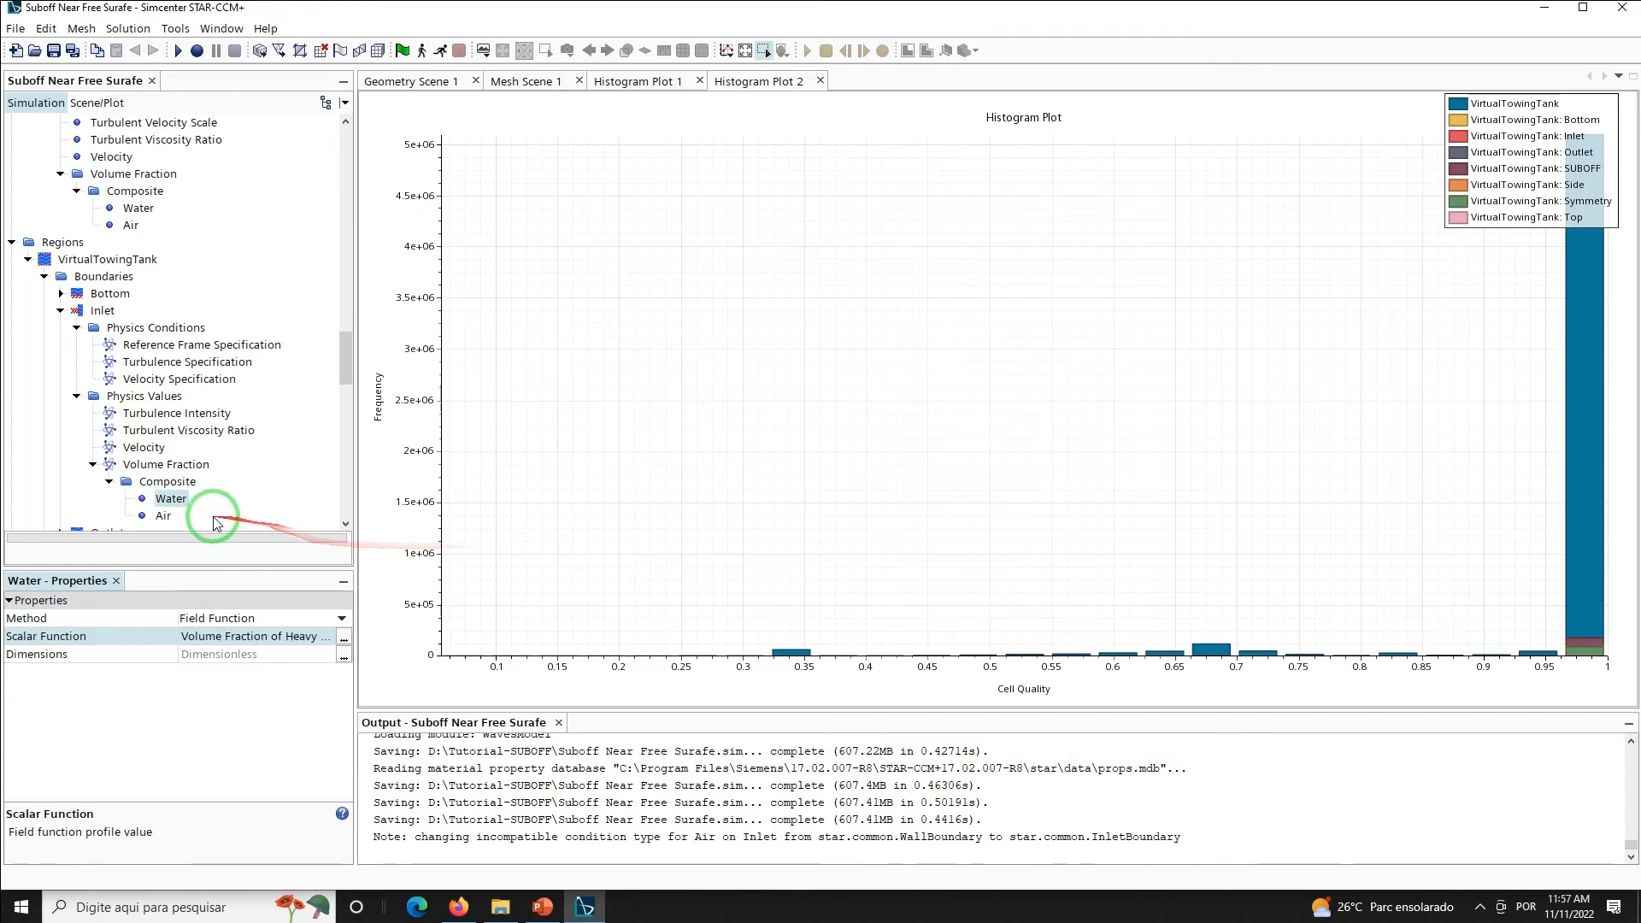
Set the Inlet's Air volume fraction to Field Function with Volume Fraction of Light Fluid of Flat Vof Wave 1, and save the simulation
left_click(164, 517)
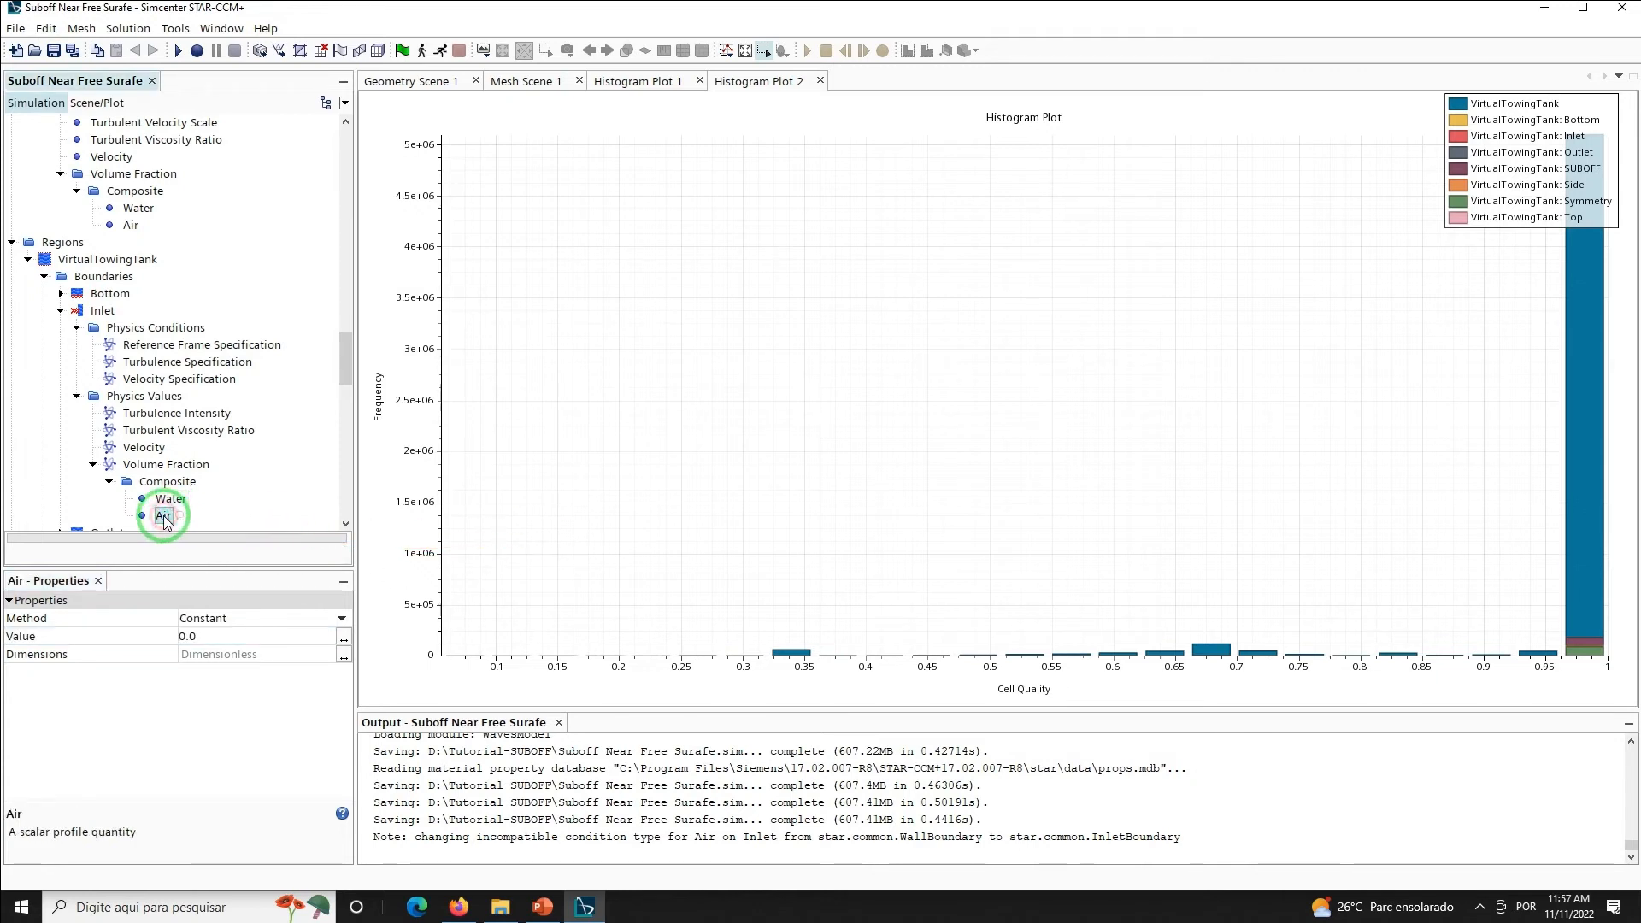
left_click(232, 619)
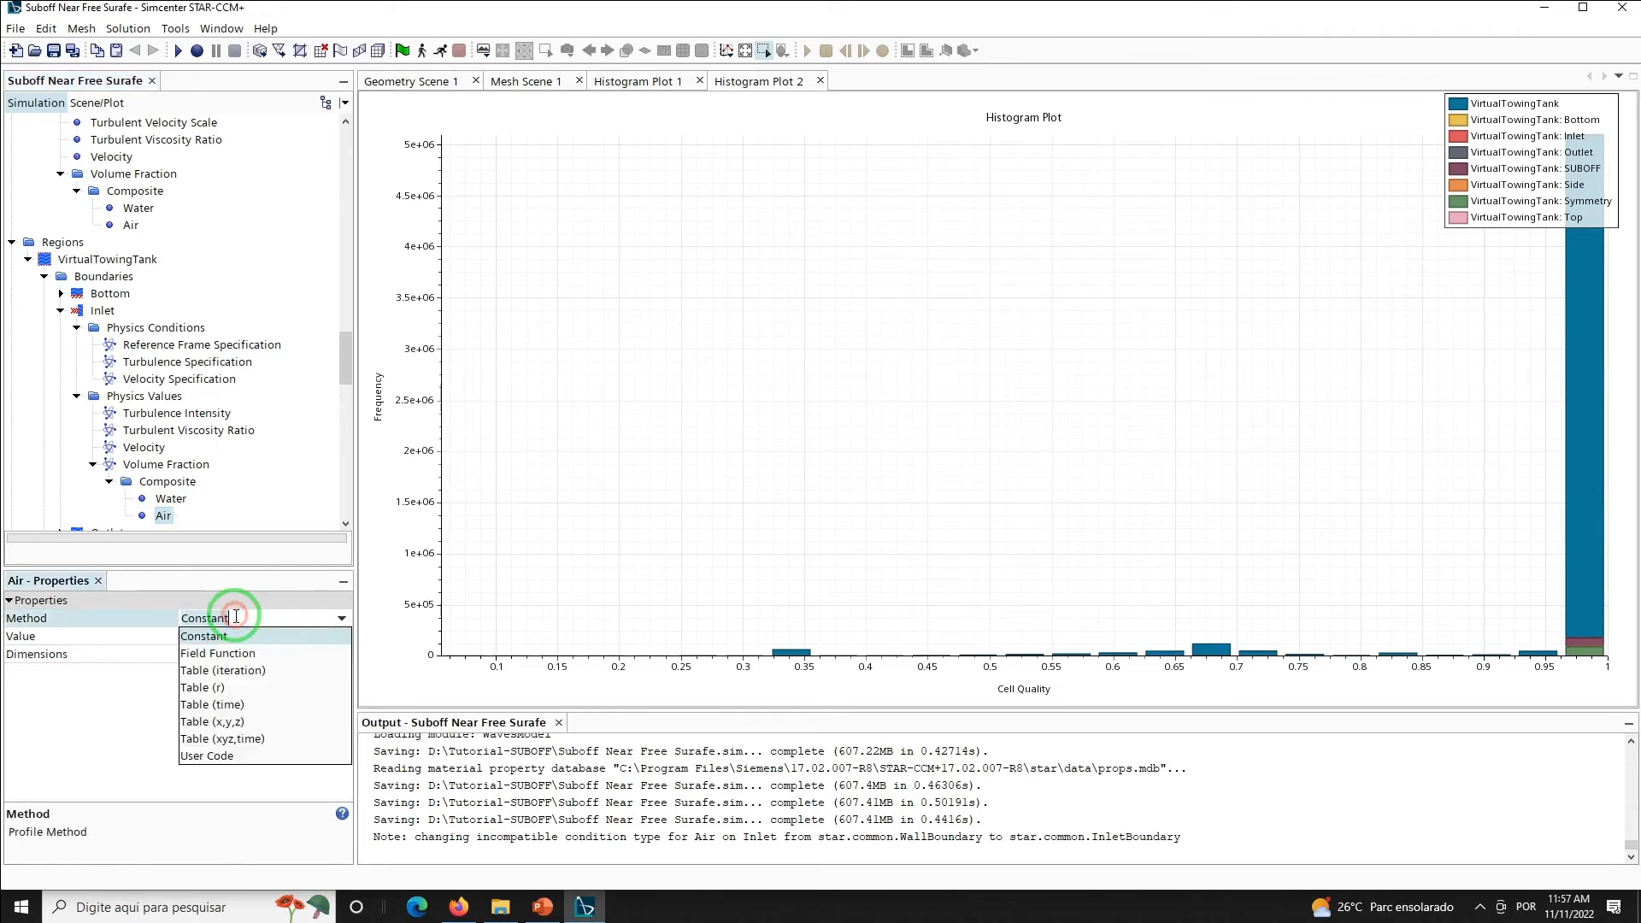
left_click(231, 652)
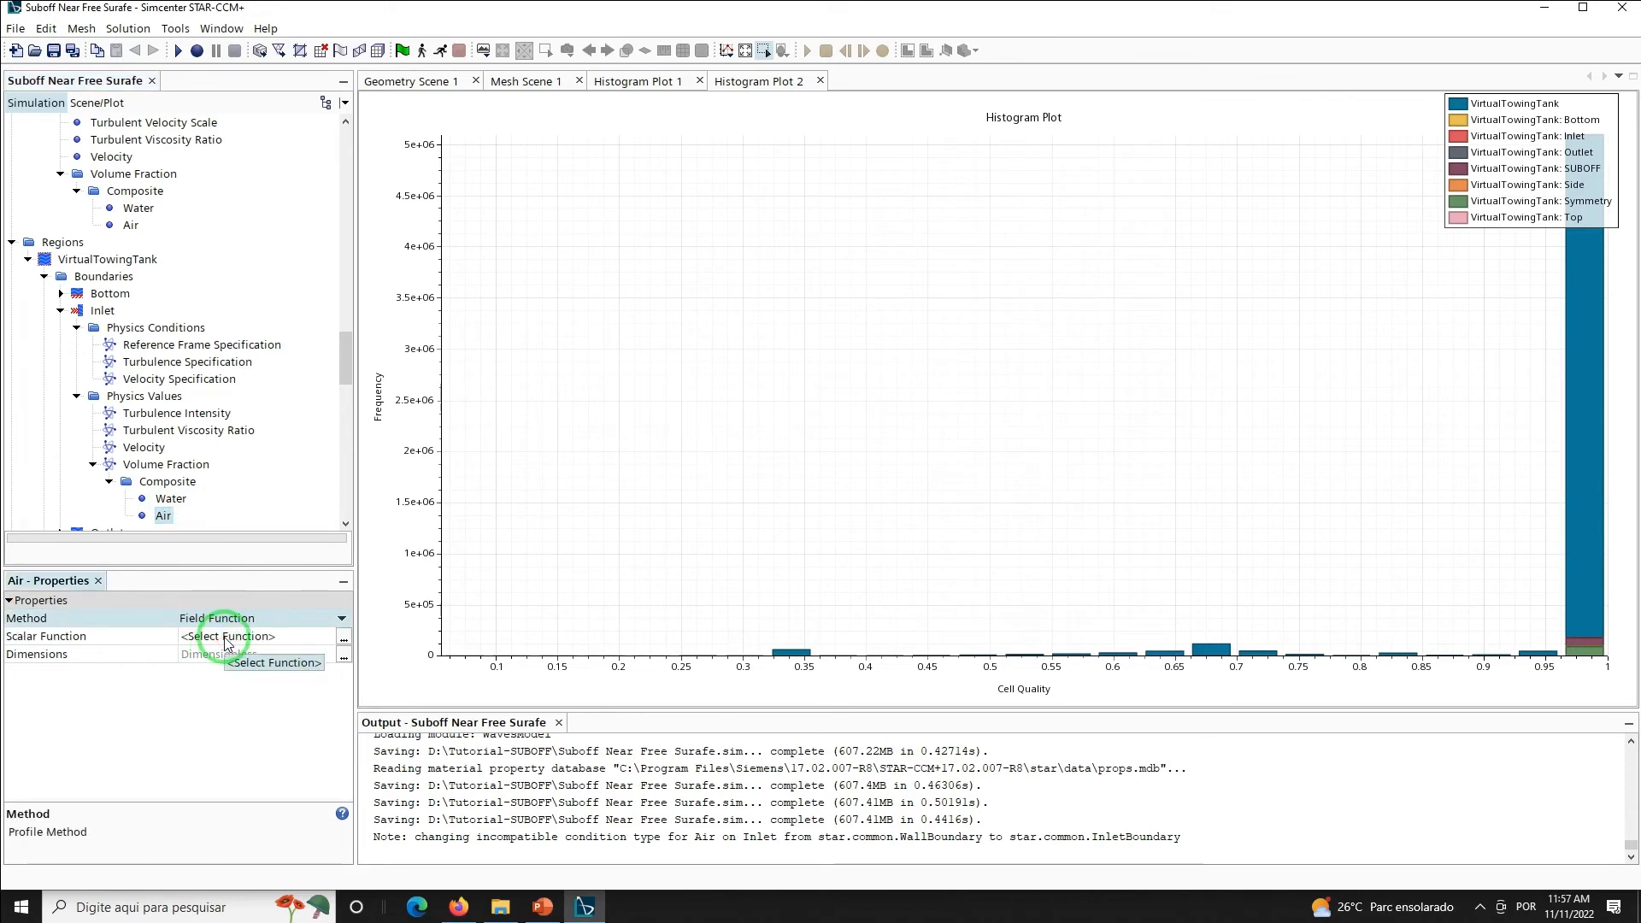
left_click(227, 639)
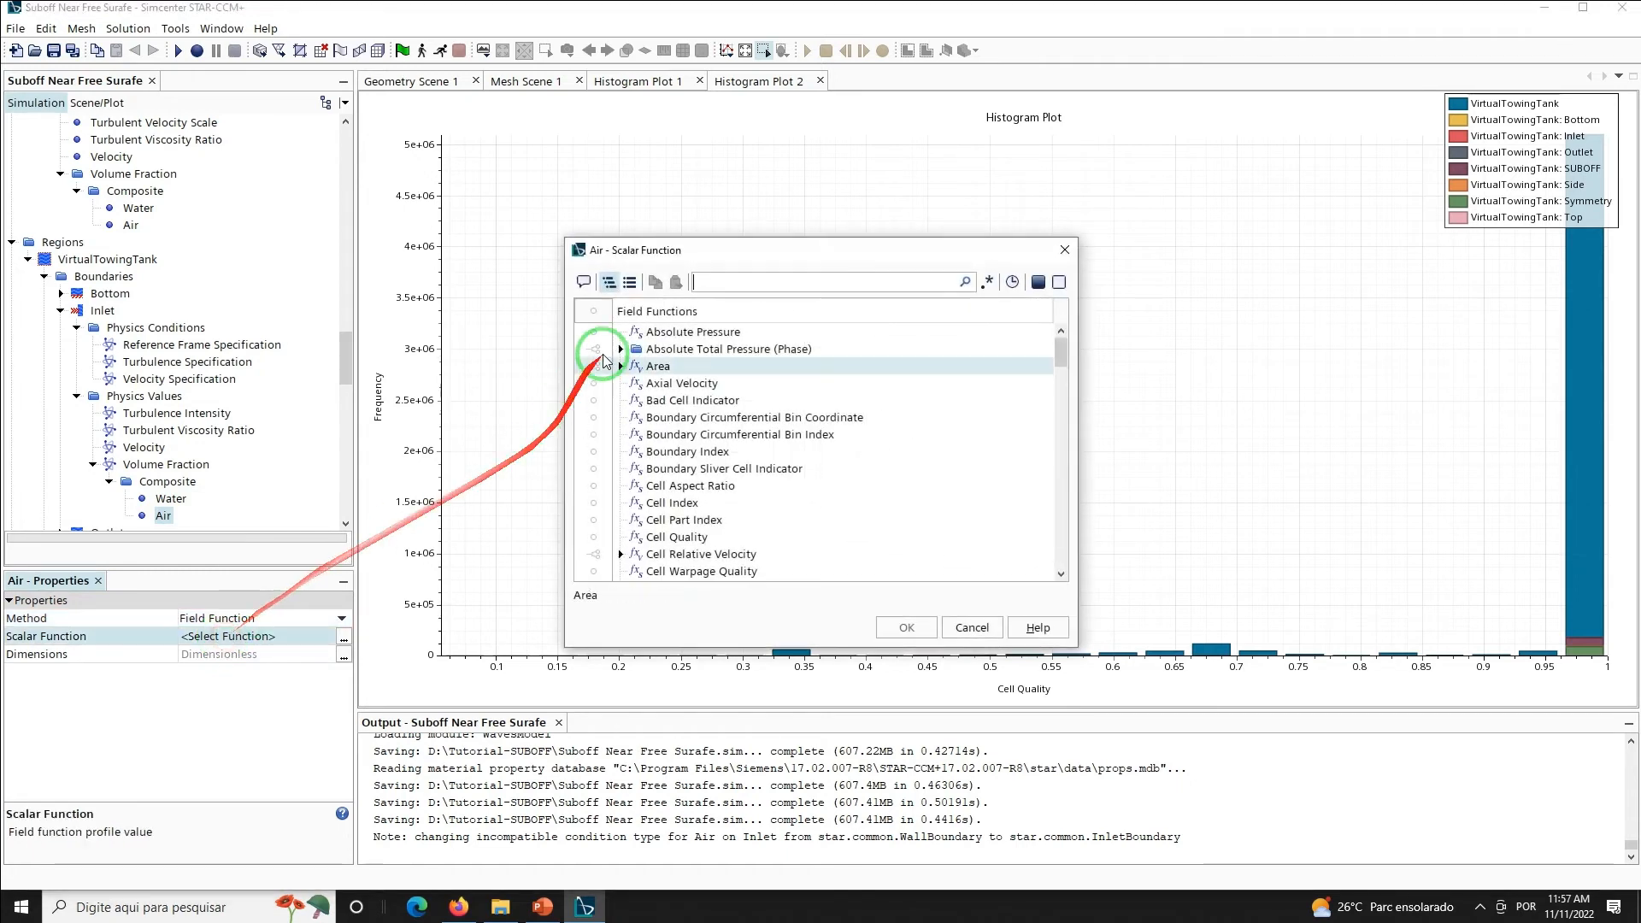
type("volume")
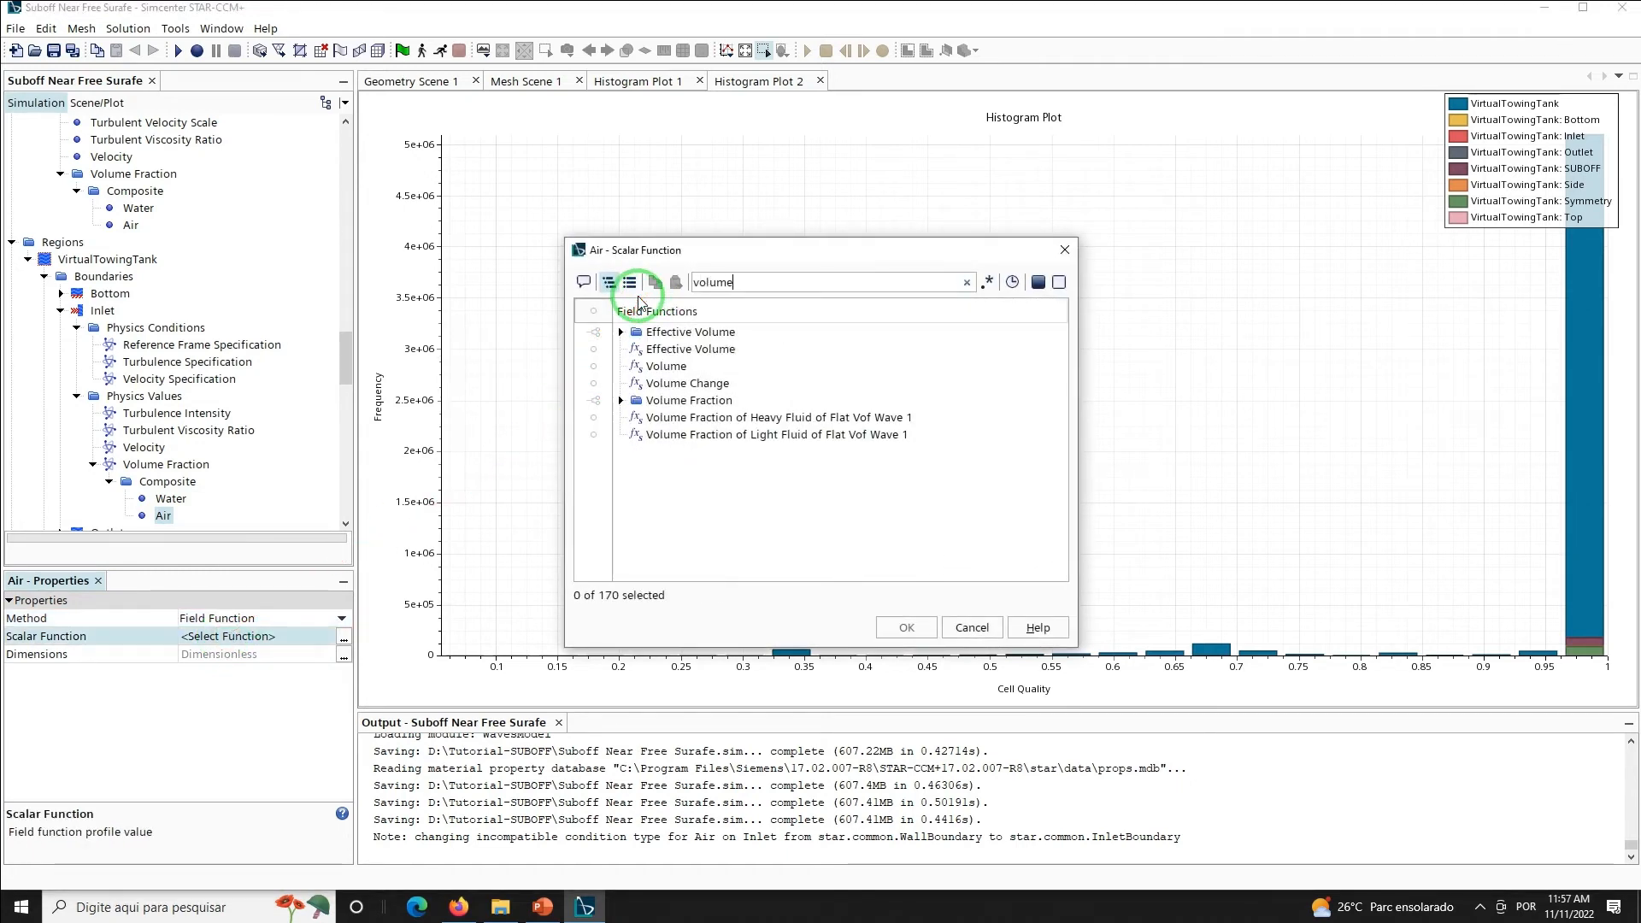
left_click(622, 367)
left_click(747, 434)
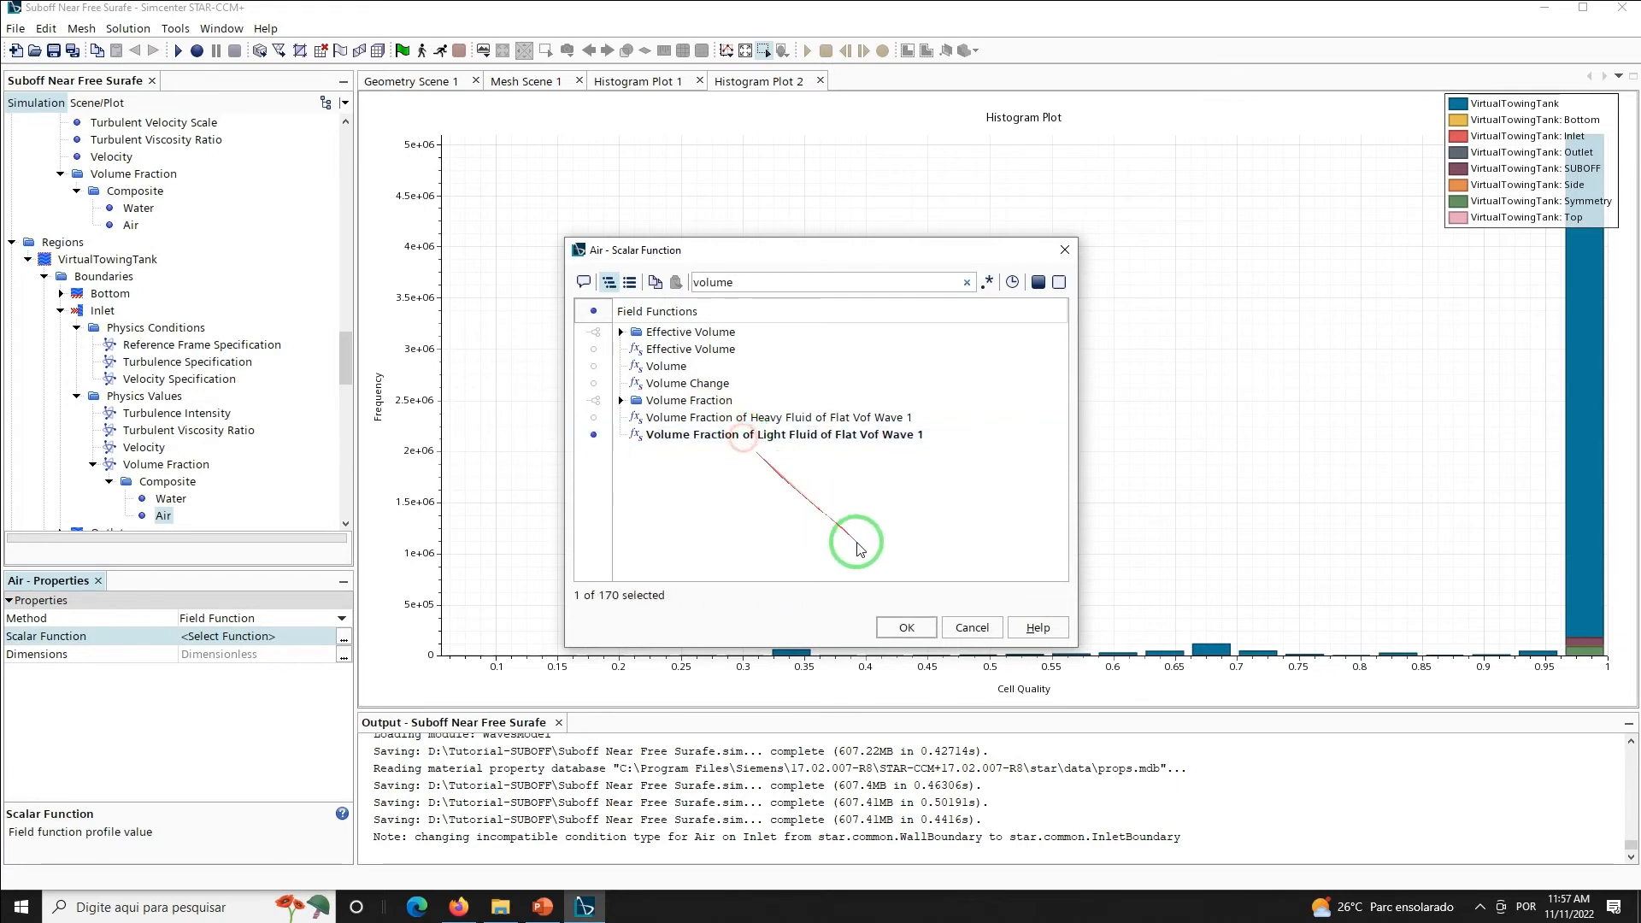
left_click(906, 627)
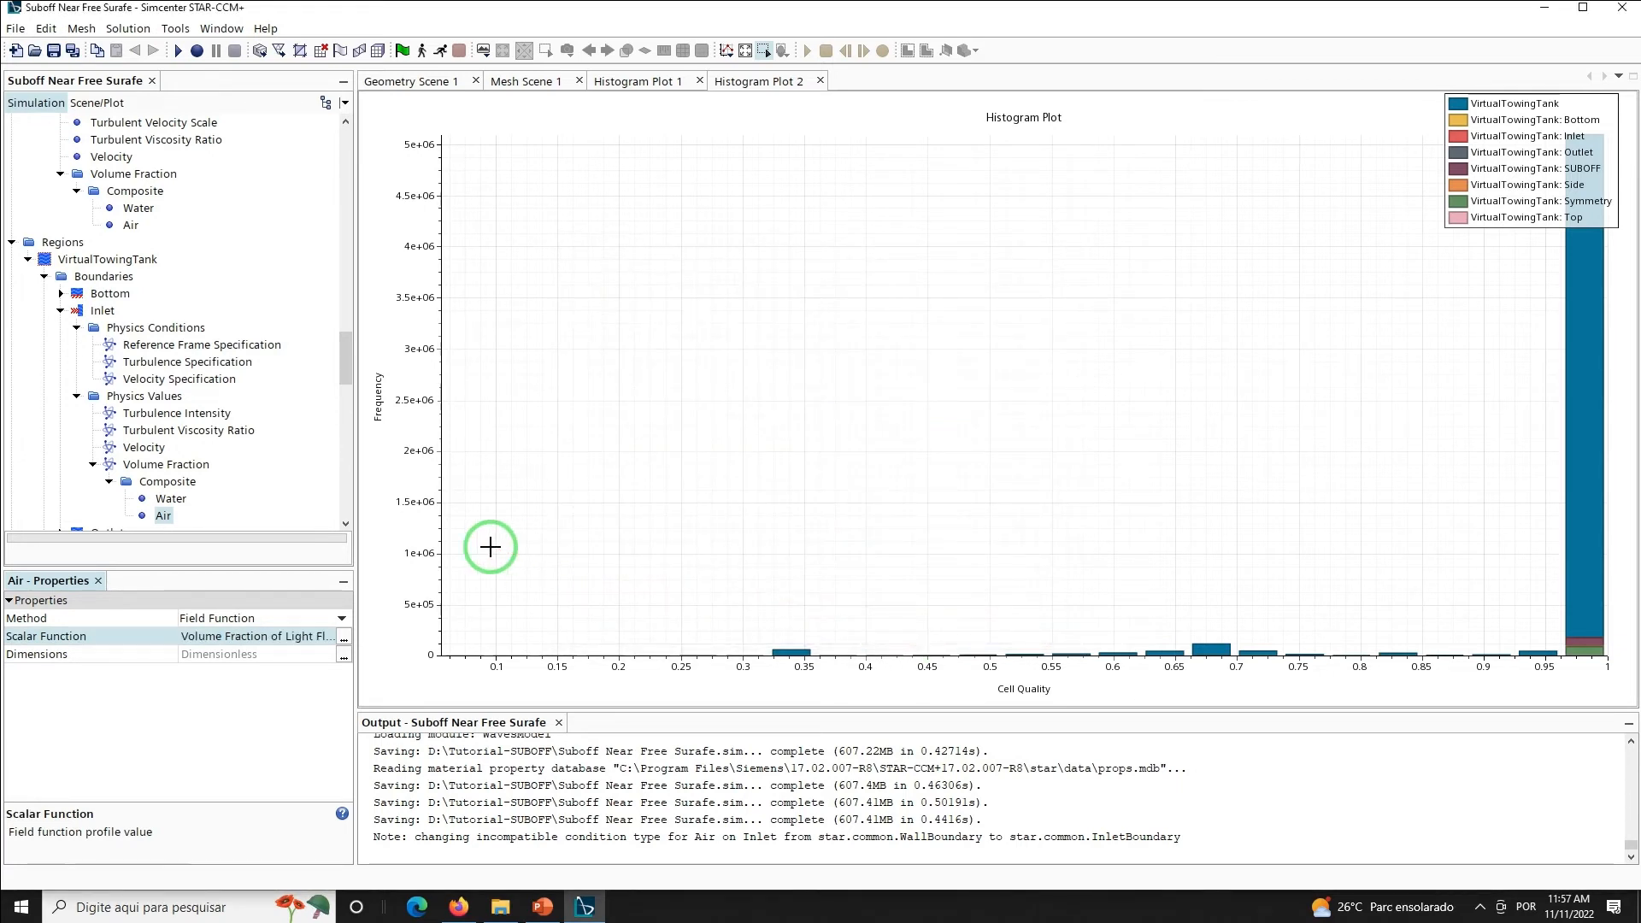
left_click_drag(343, 362, 347, 381)
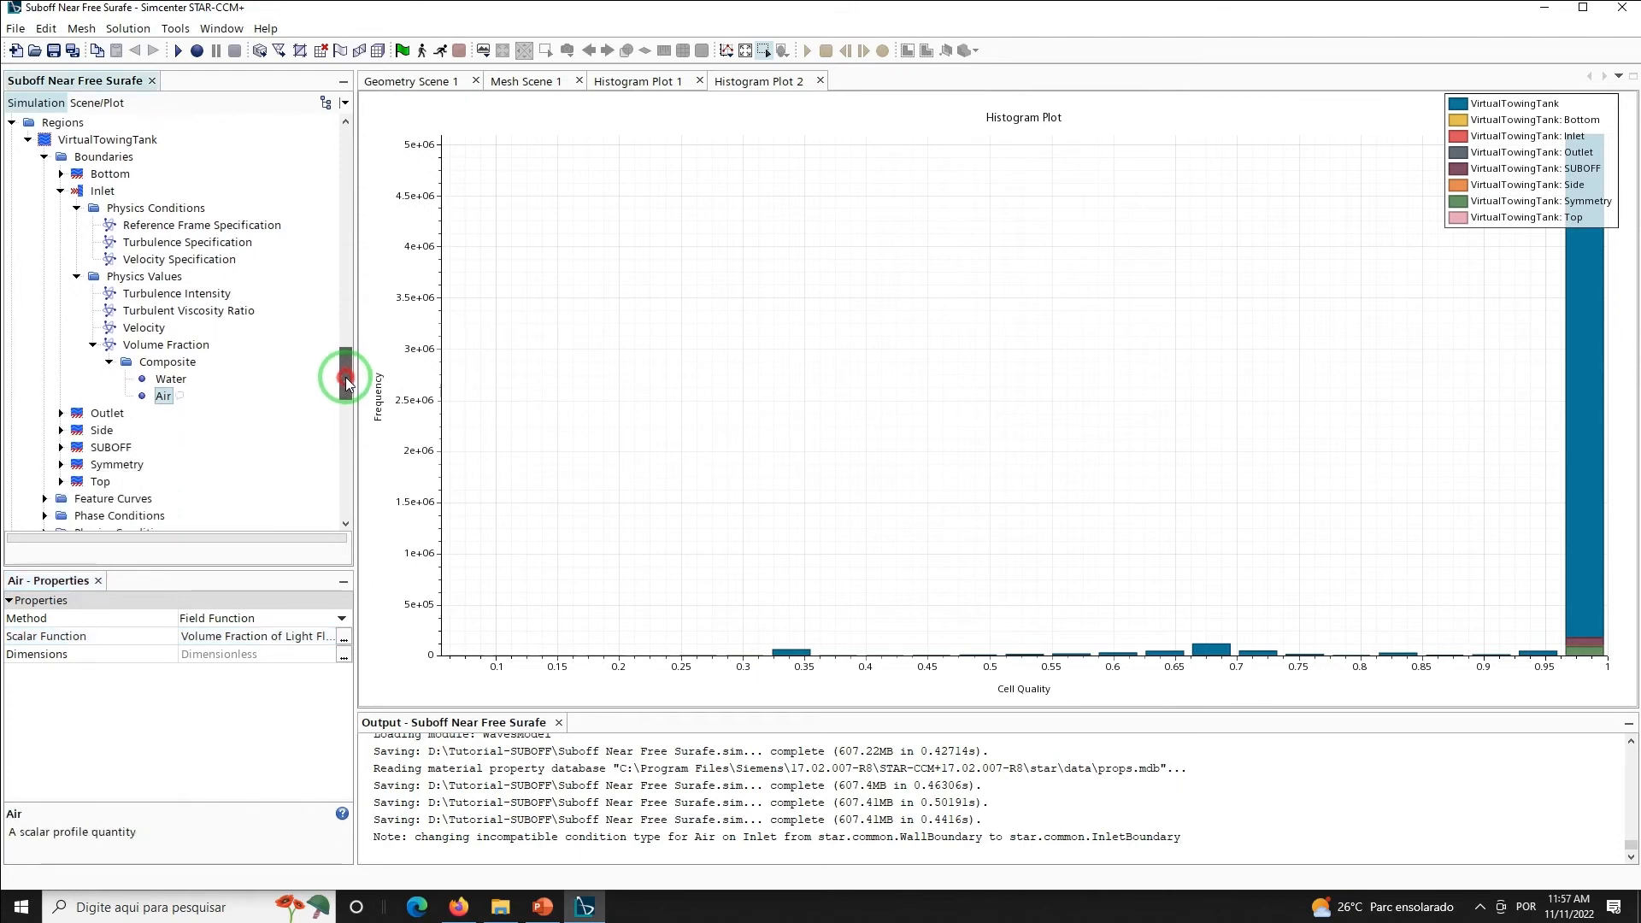
left_click(53, 51)
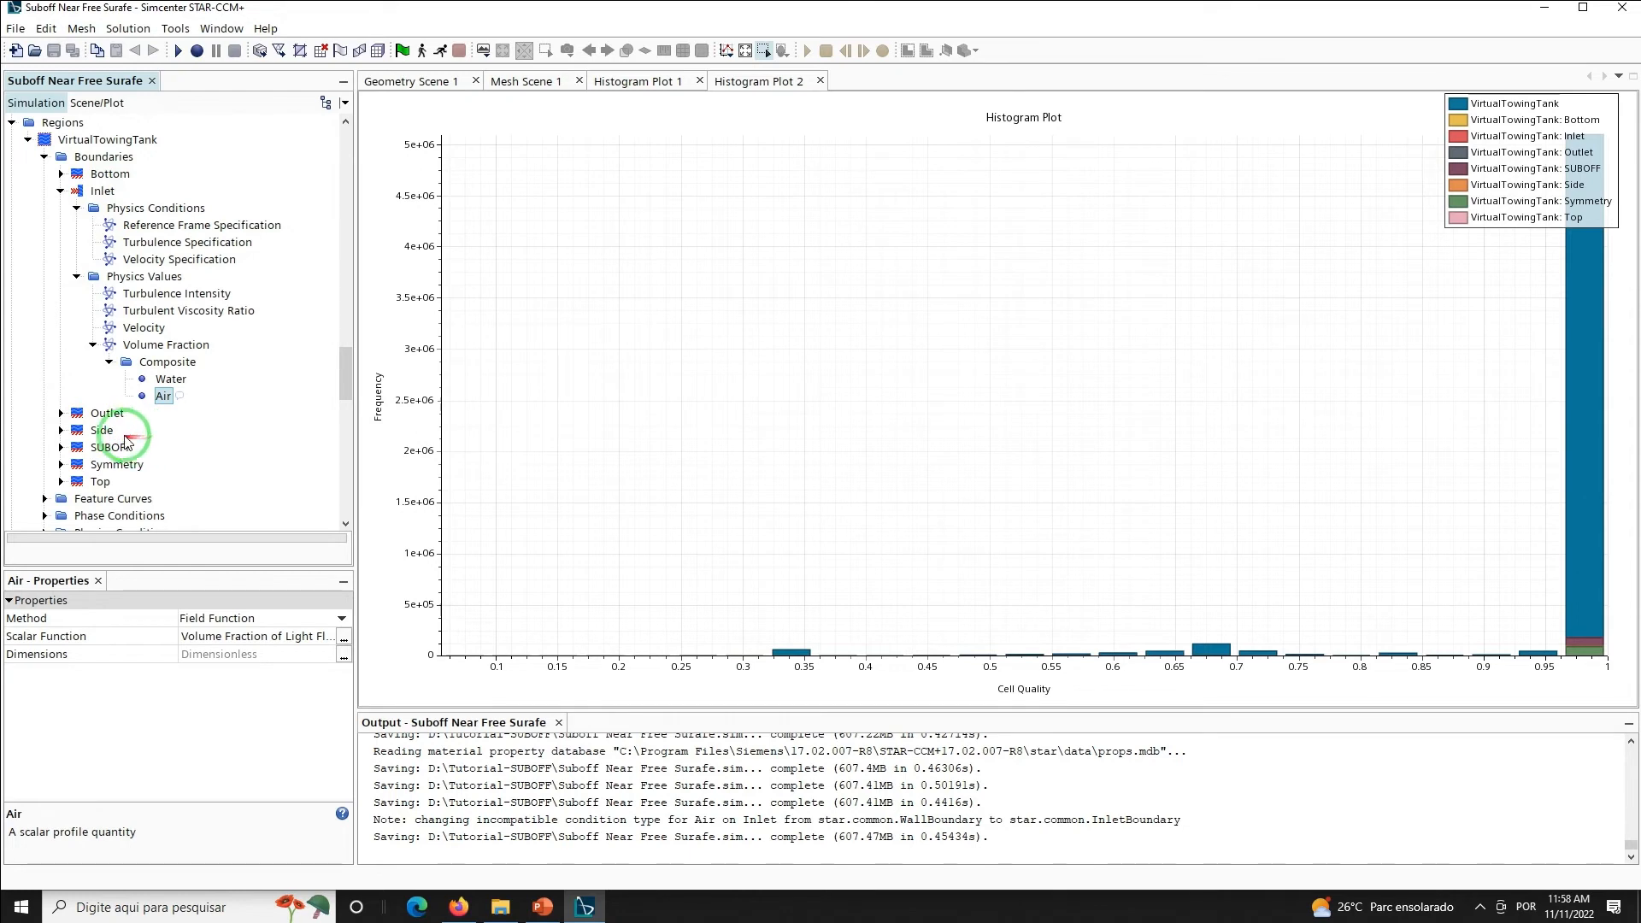
Change the boundary type of the VirtualTowingTank region's Outlet to Pressure Outlet
left_click(106, 414)
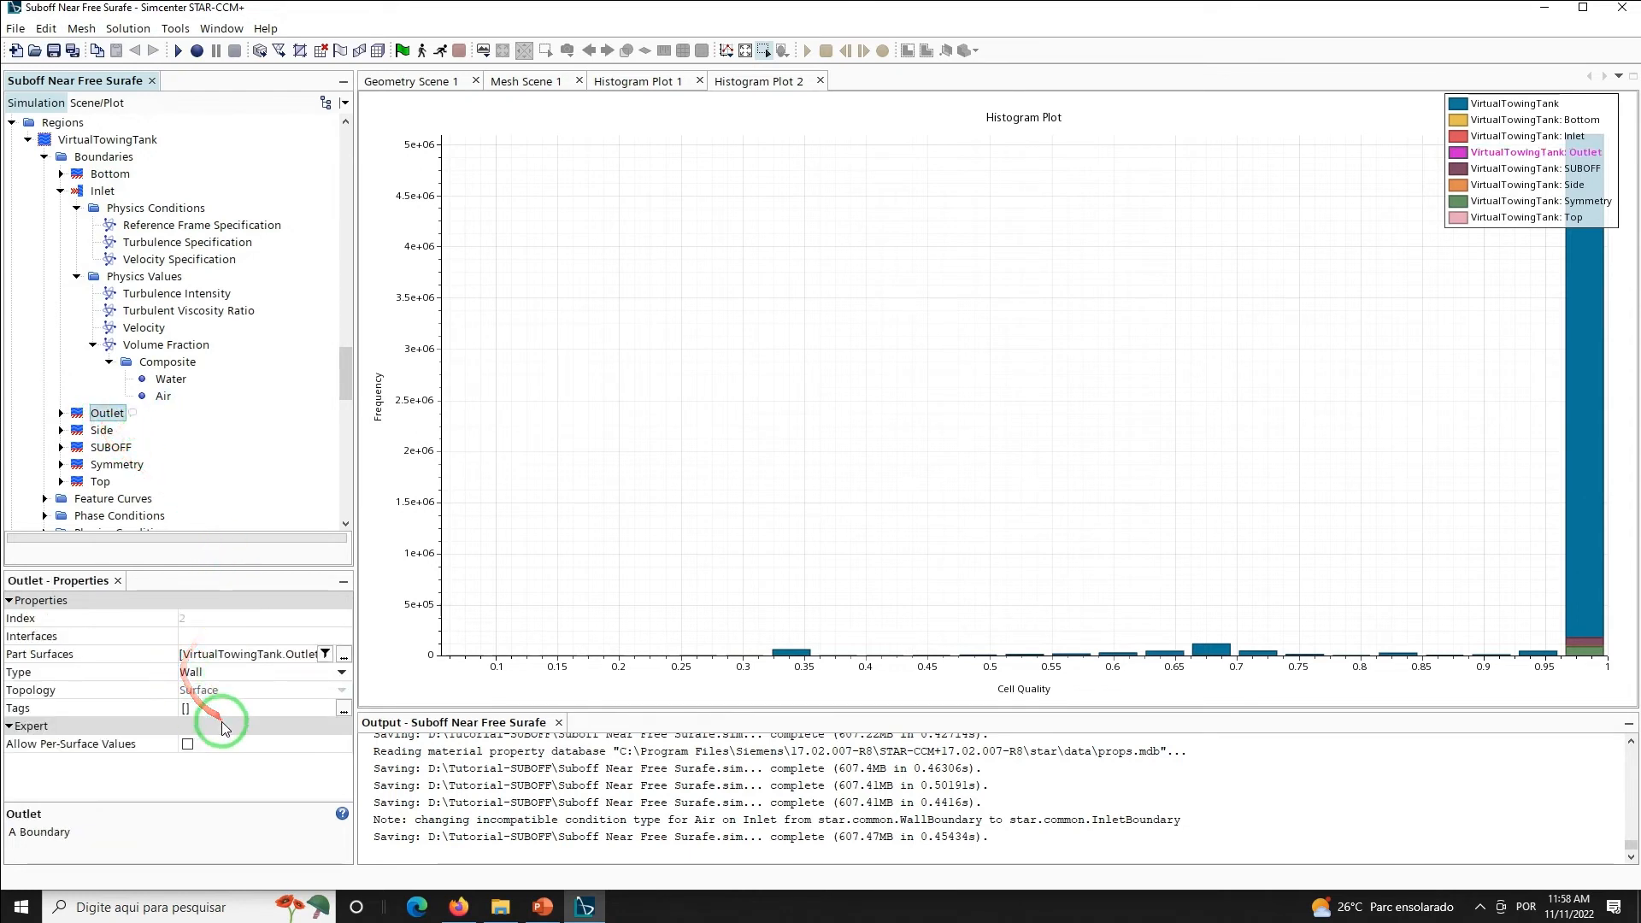
left_click(214, 673)
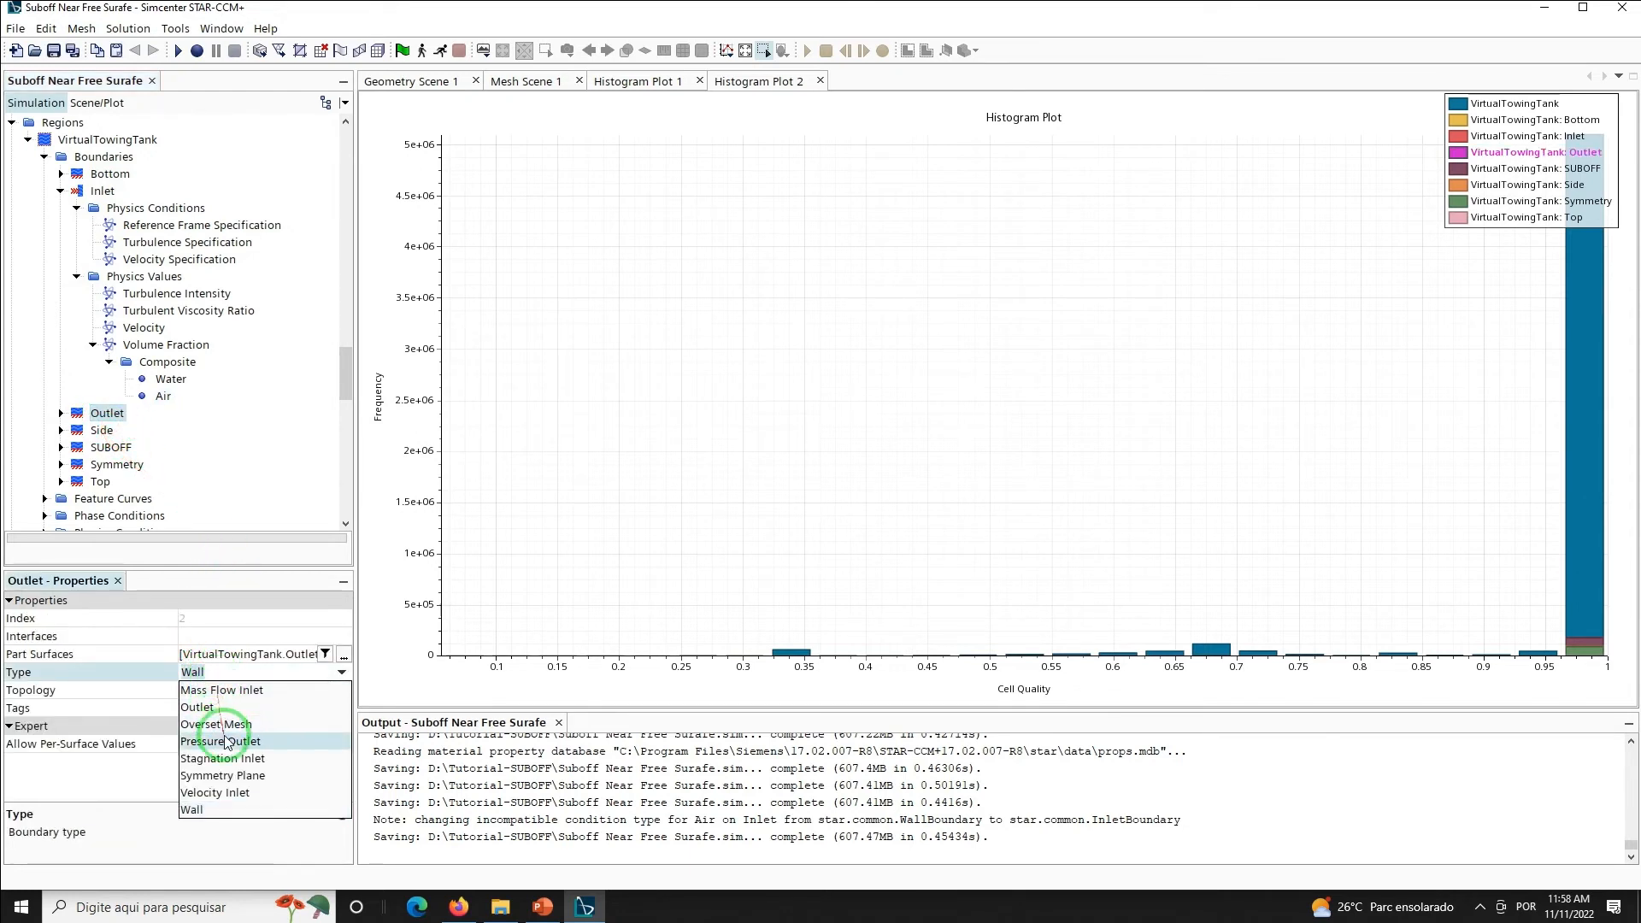
left_click(227, 742)
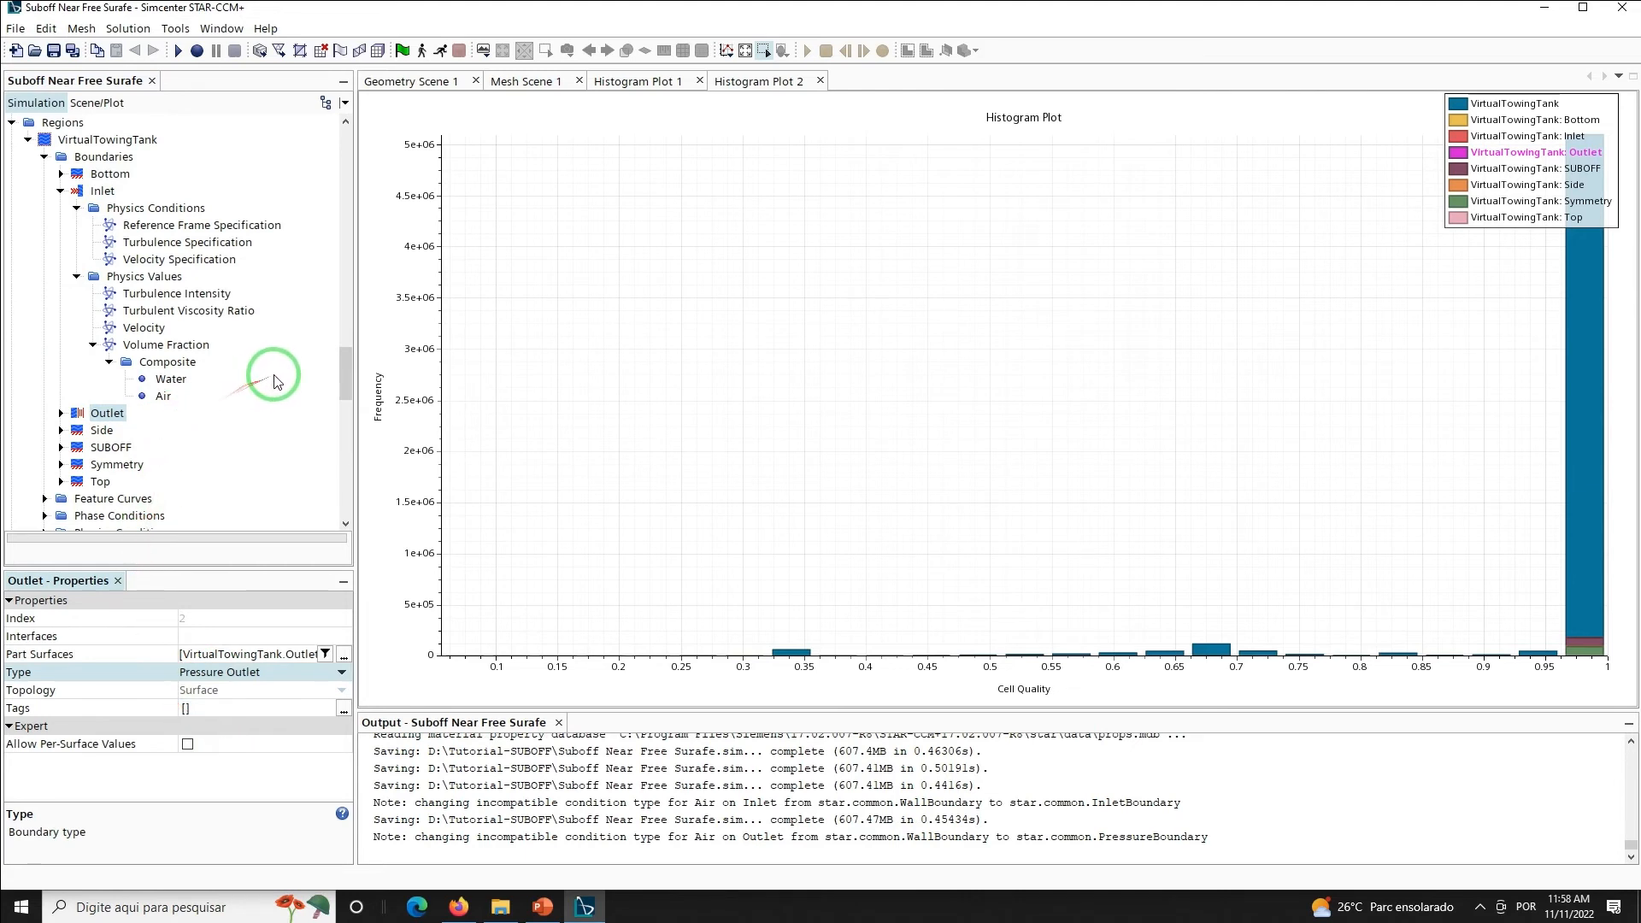
Set the Outlet's Pressure physics value to the Field Function method, using Hydrostatic Pressure of Flat Vof Wave 1 as its scalar function
left_click_drag(347, 376, 285, 385)
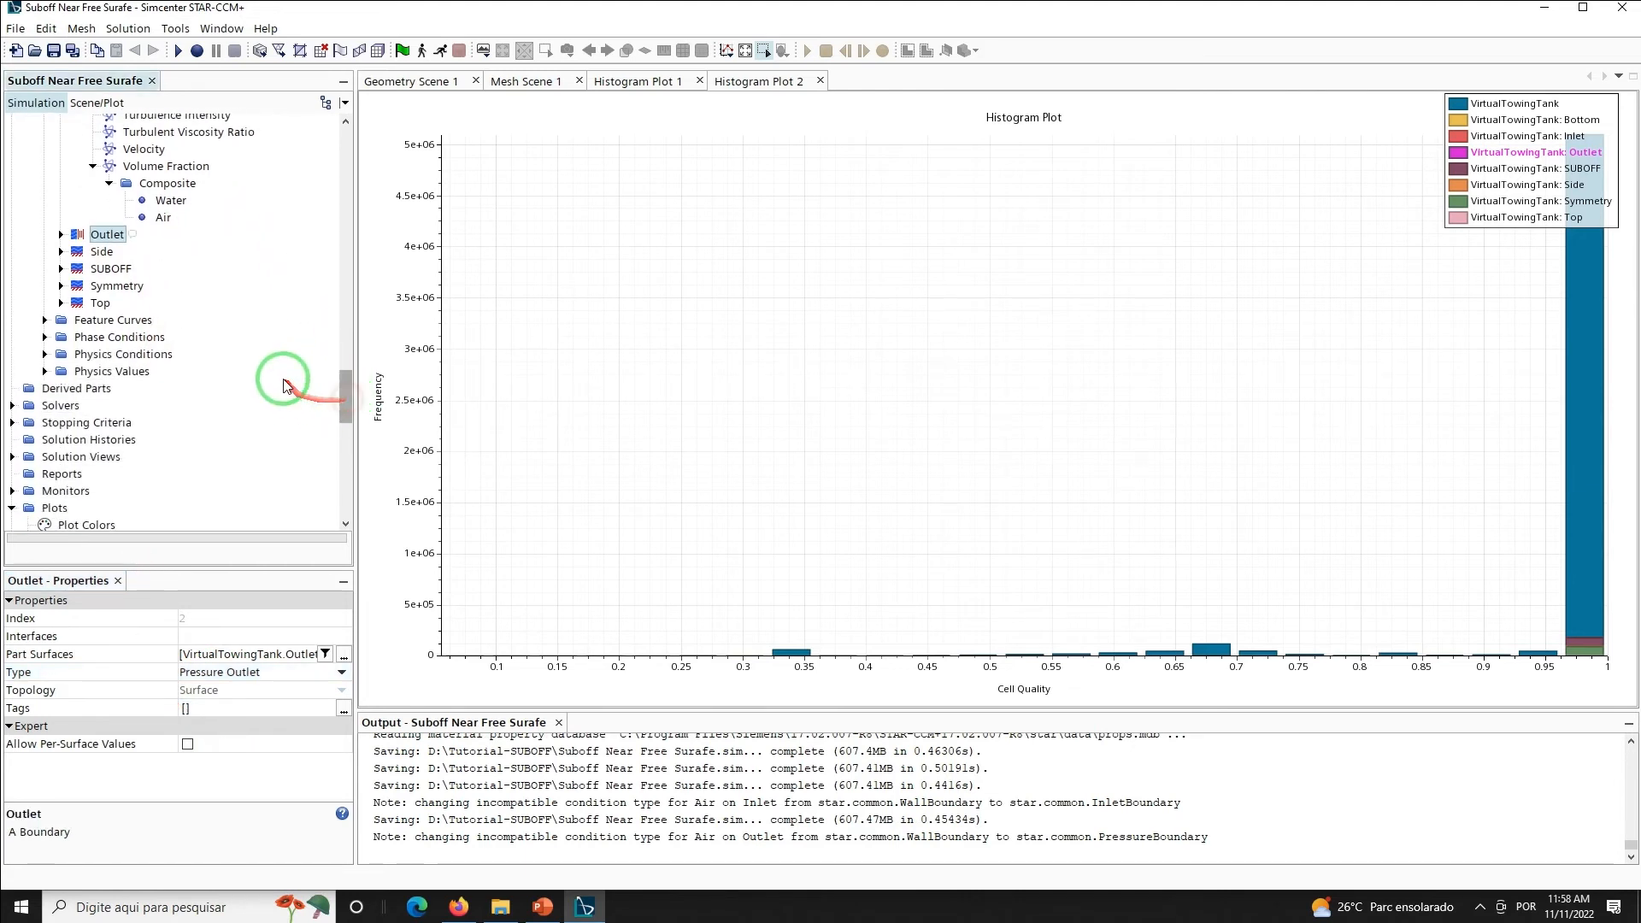
left_click(61, 234)
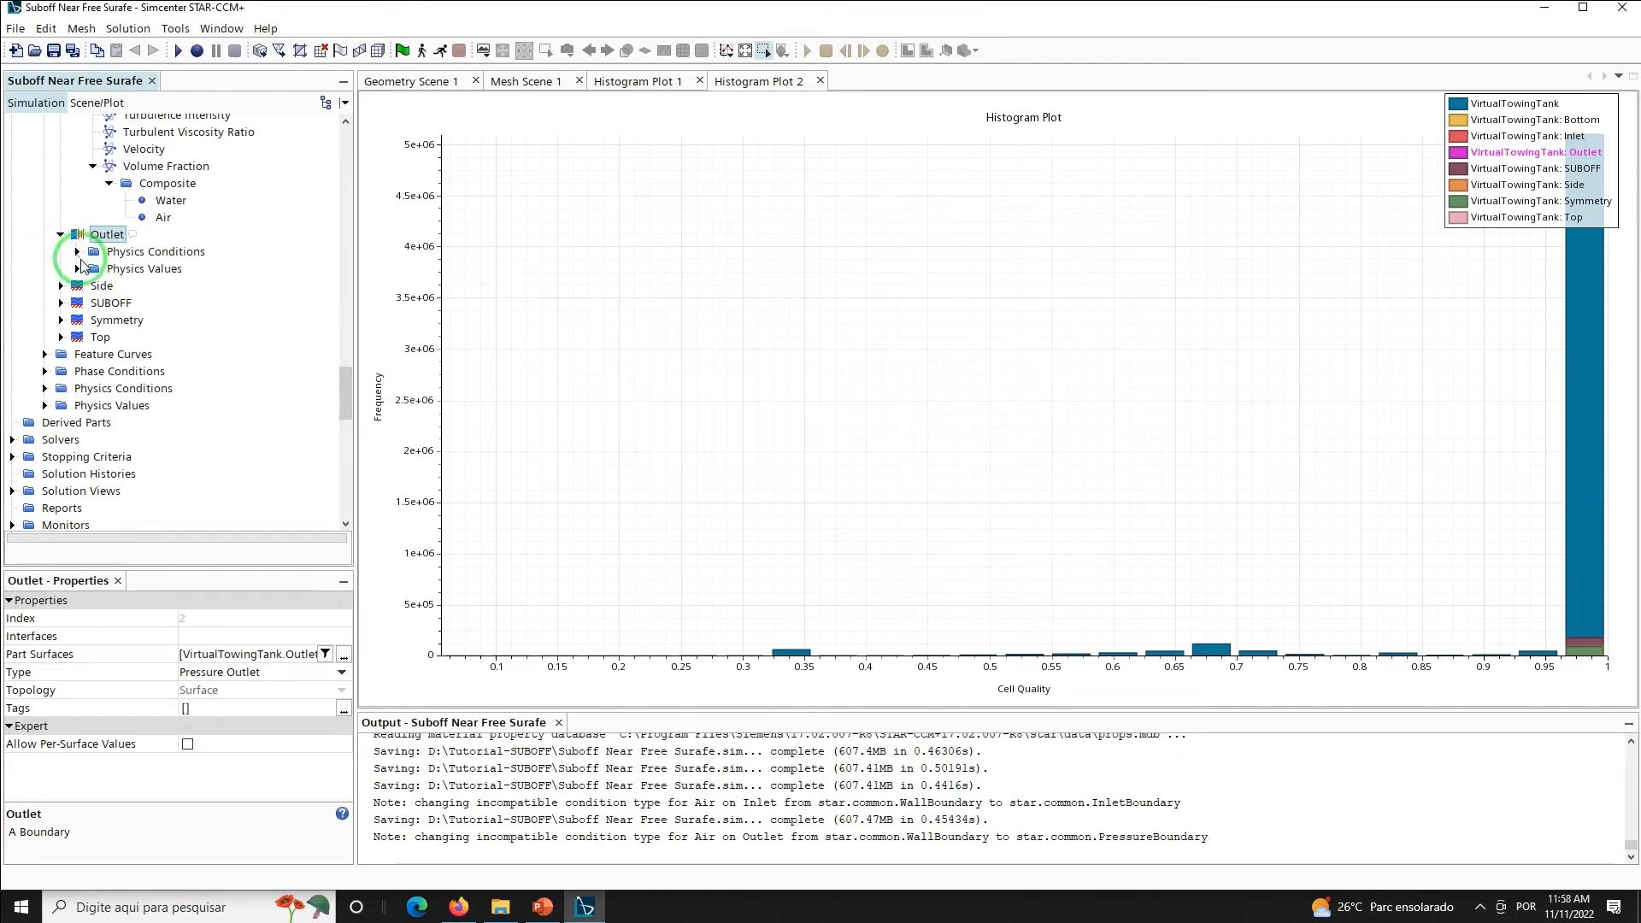
left_click(77, 269)
left_click(141, 287)
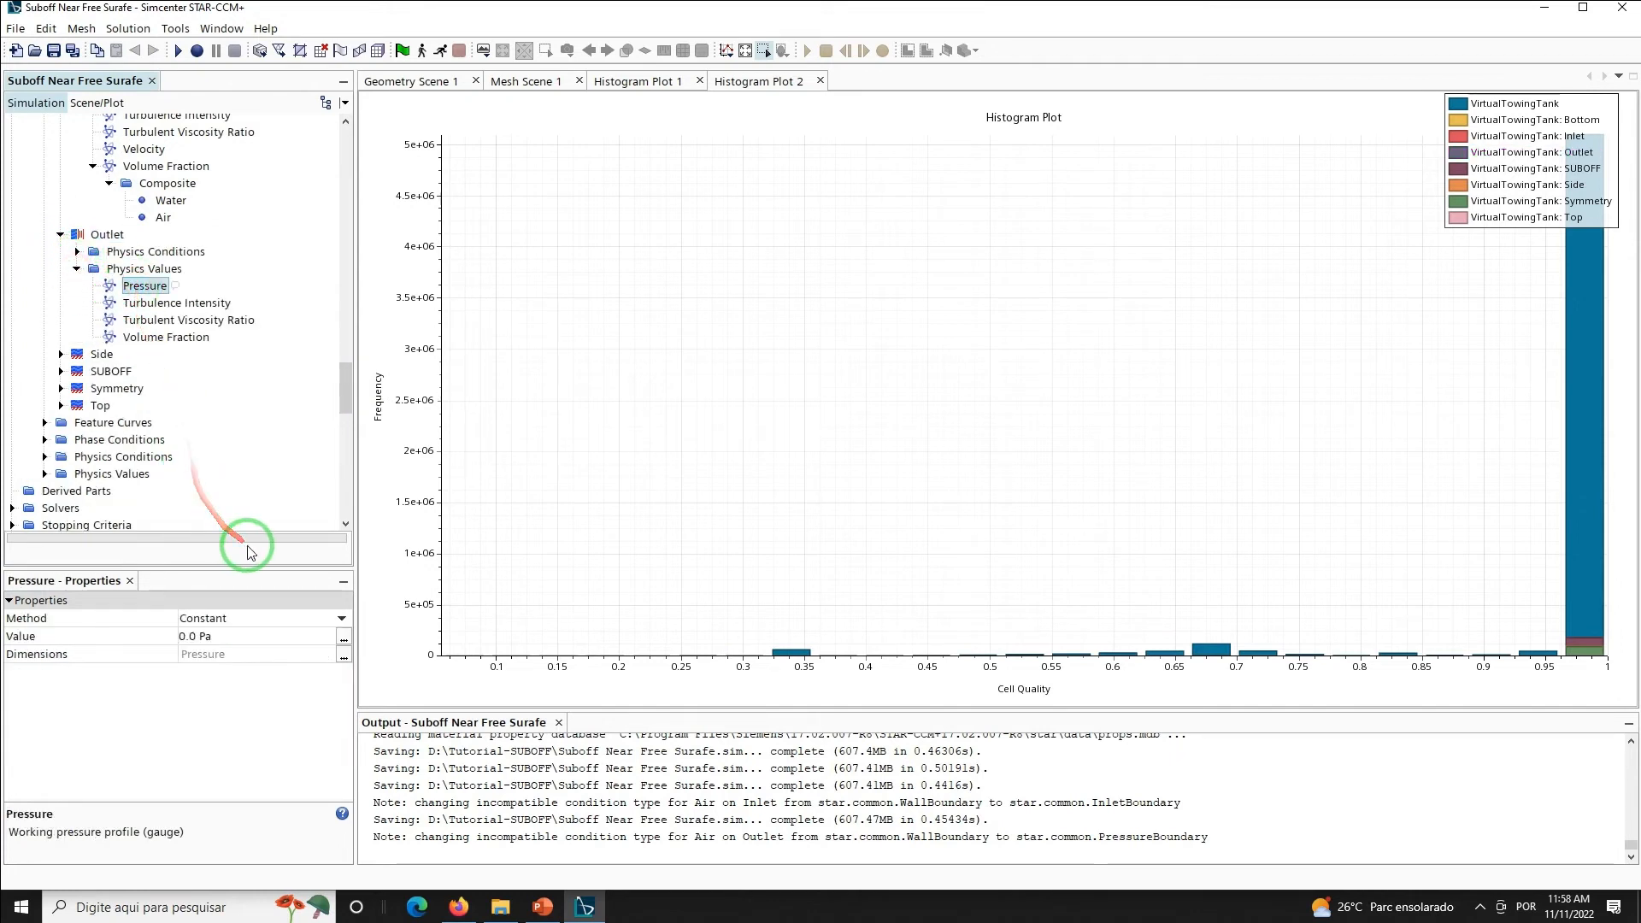
left_click(244, 619)
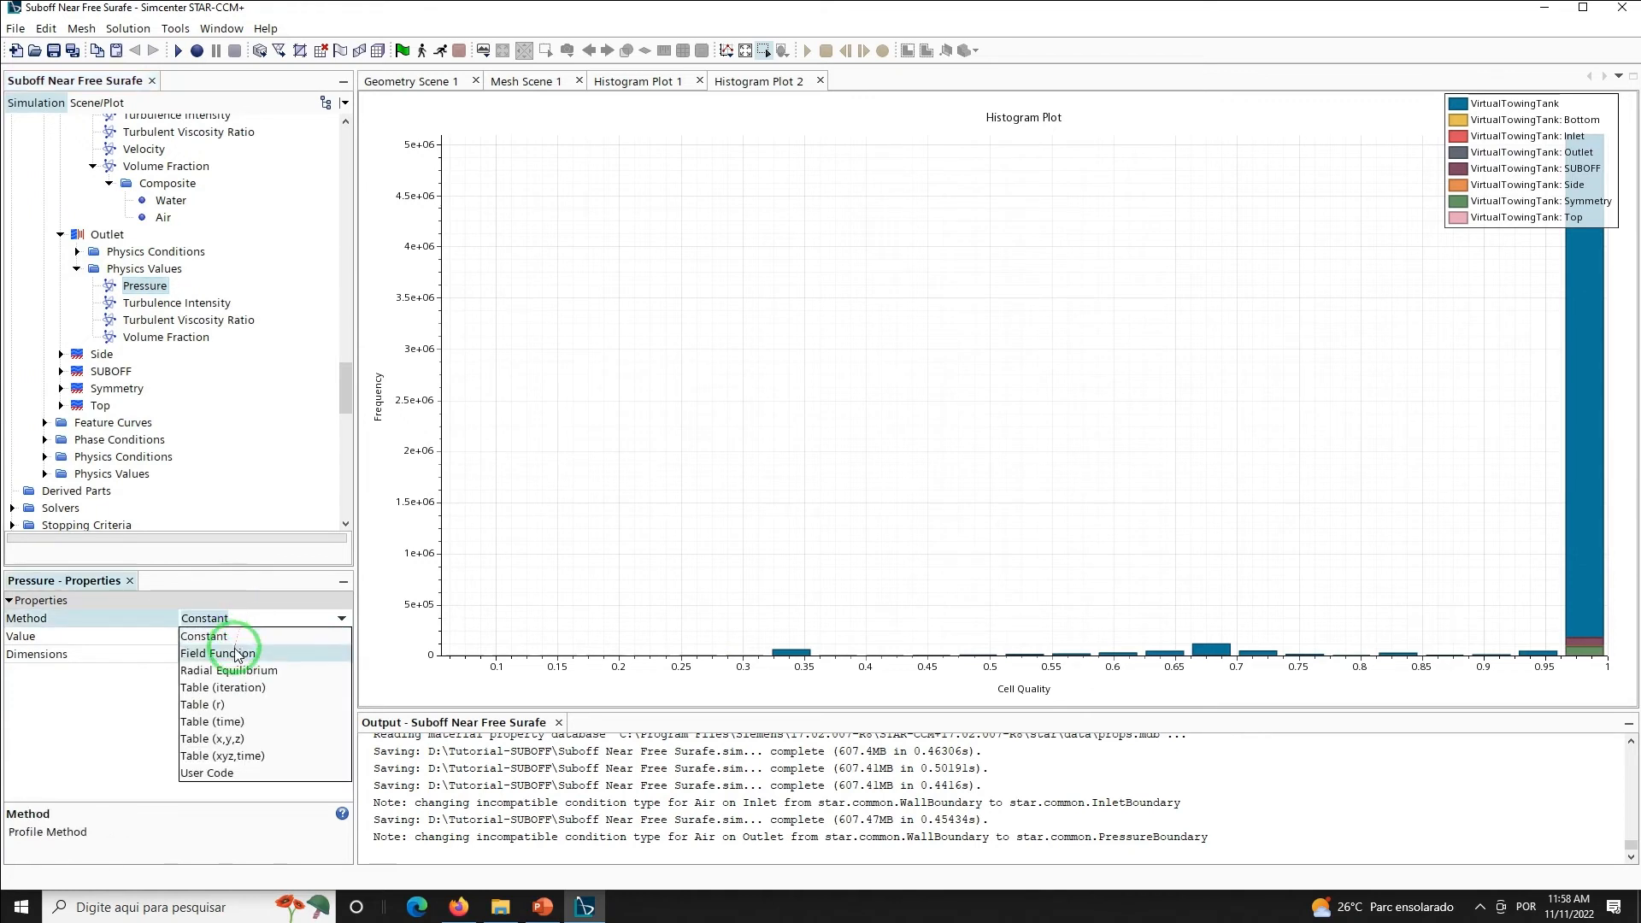
left_click(230, 642)
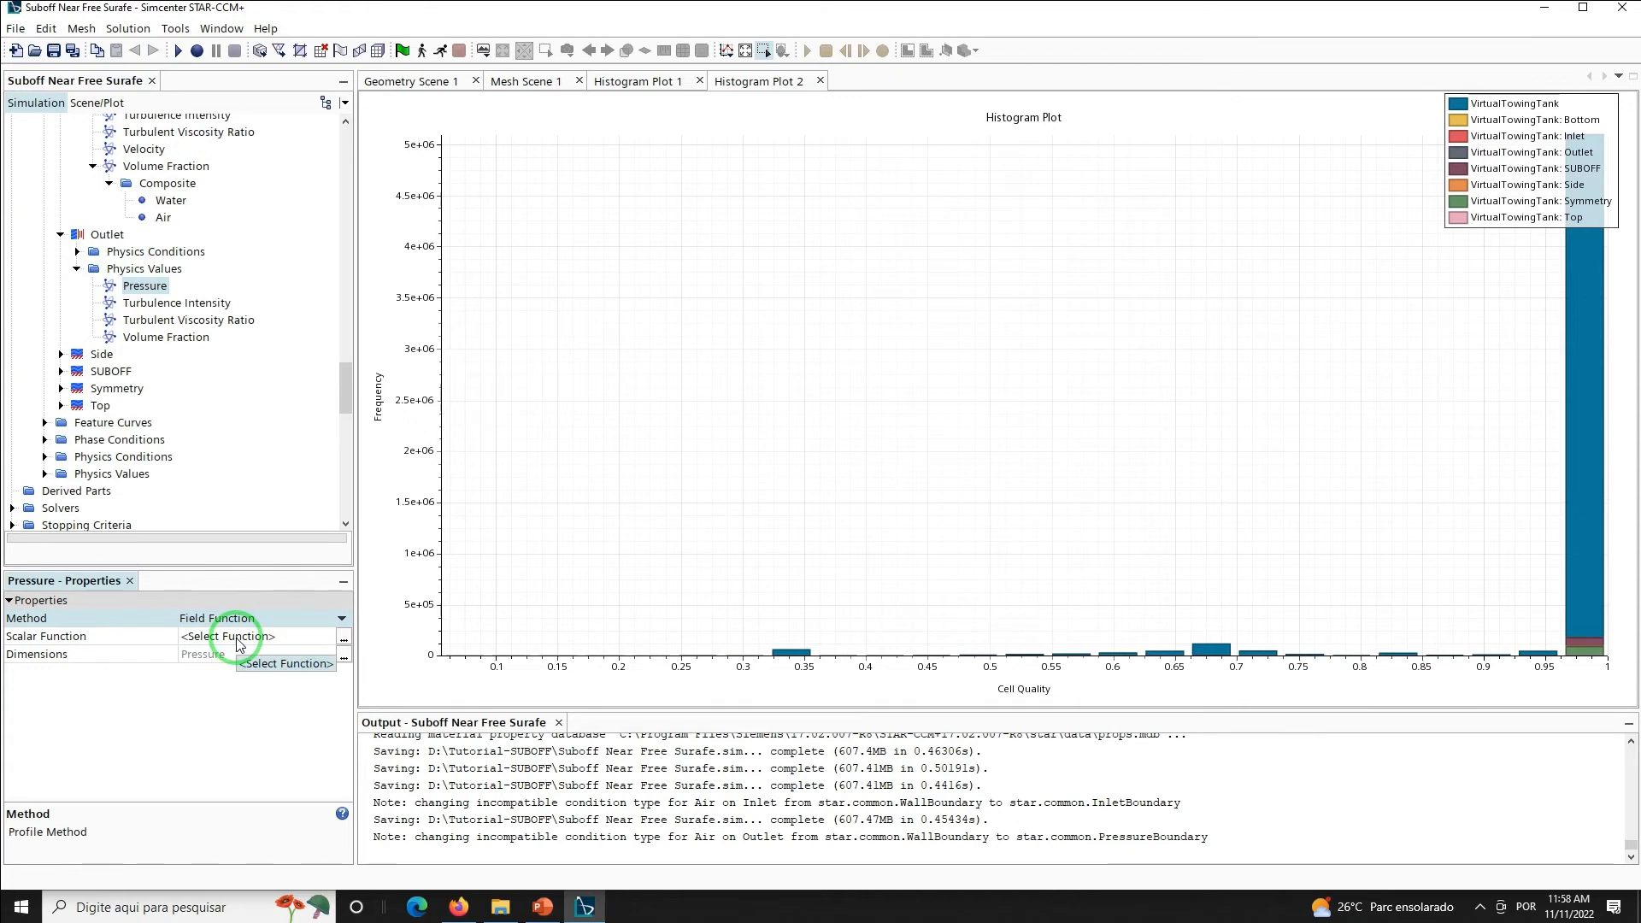
left_click(237, 644)
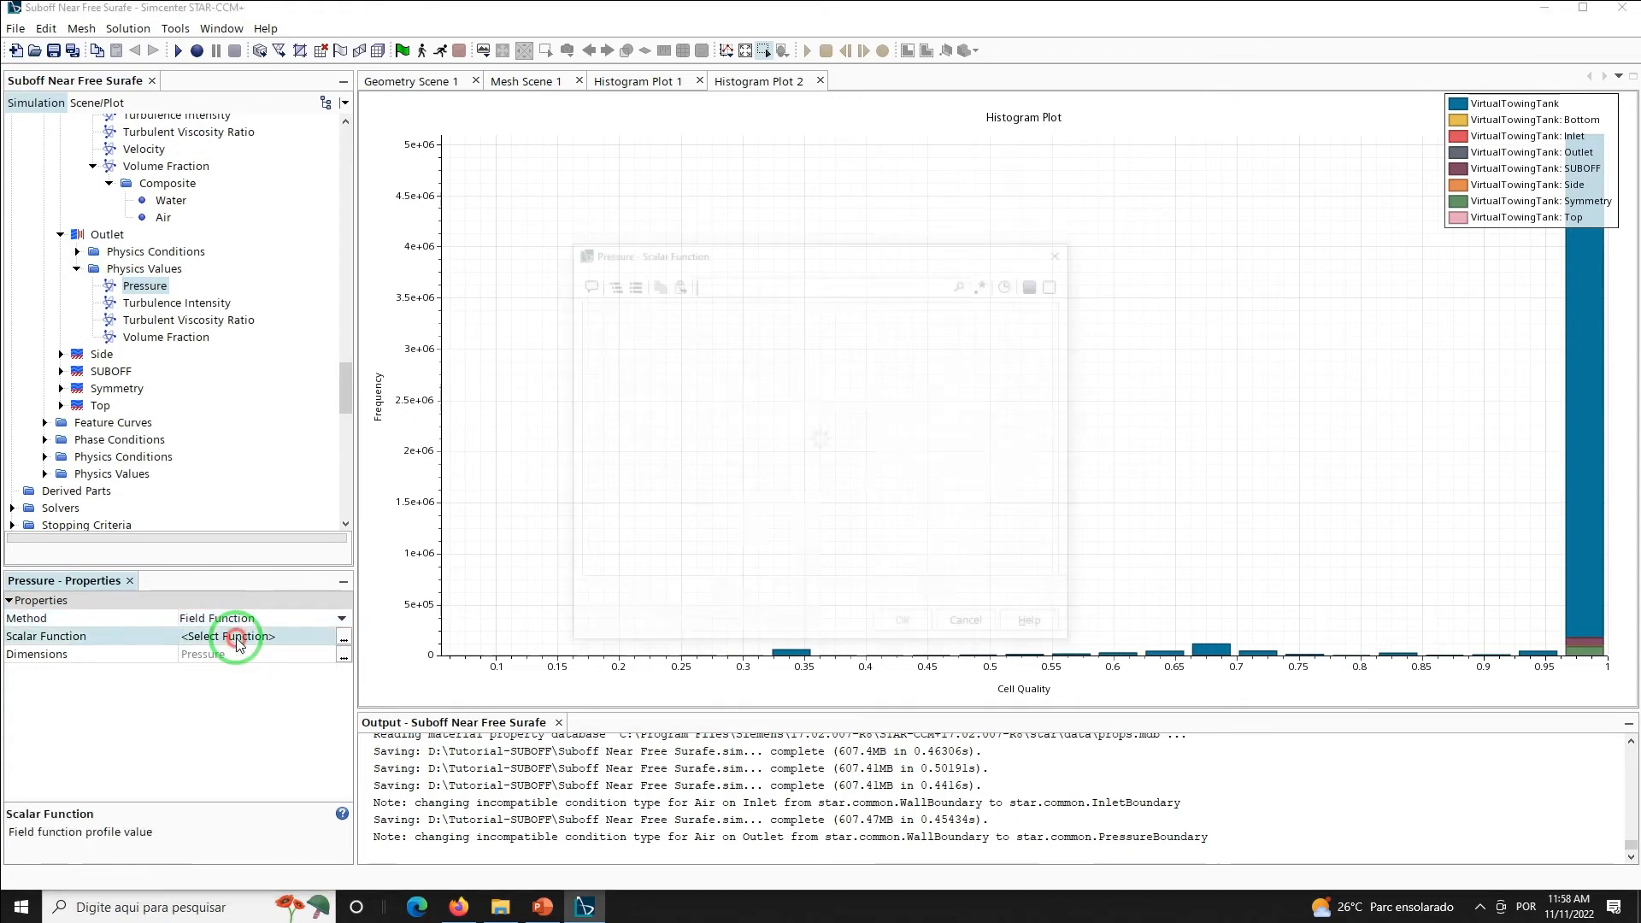
type("hydr")
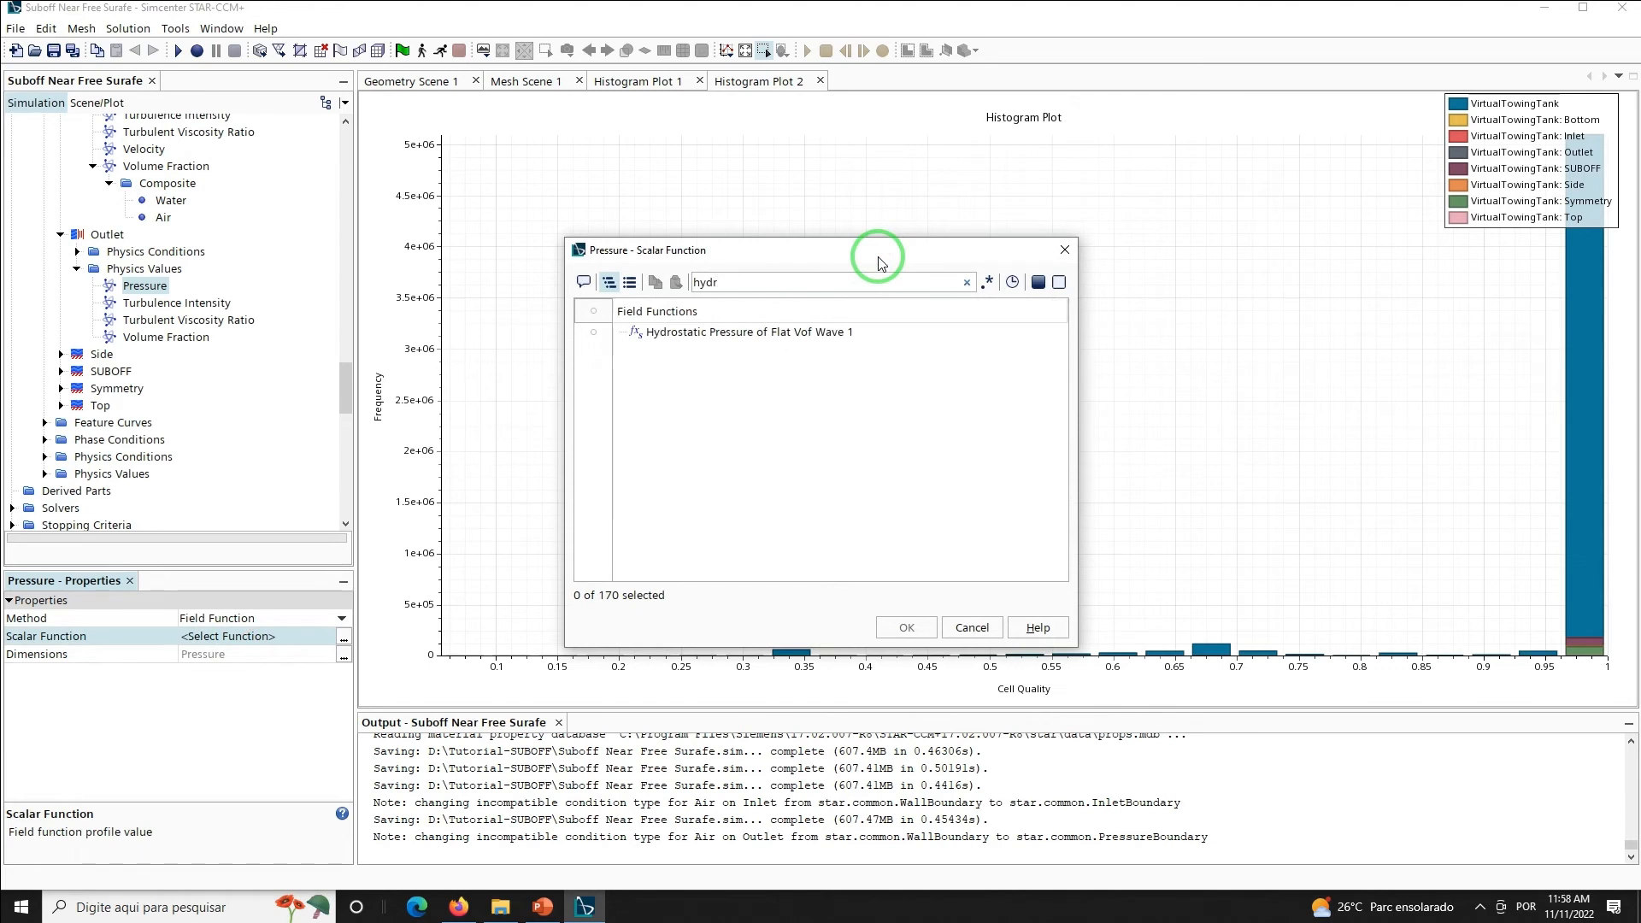
left_click(872, 332)
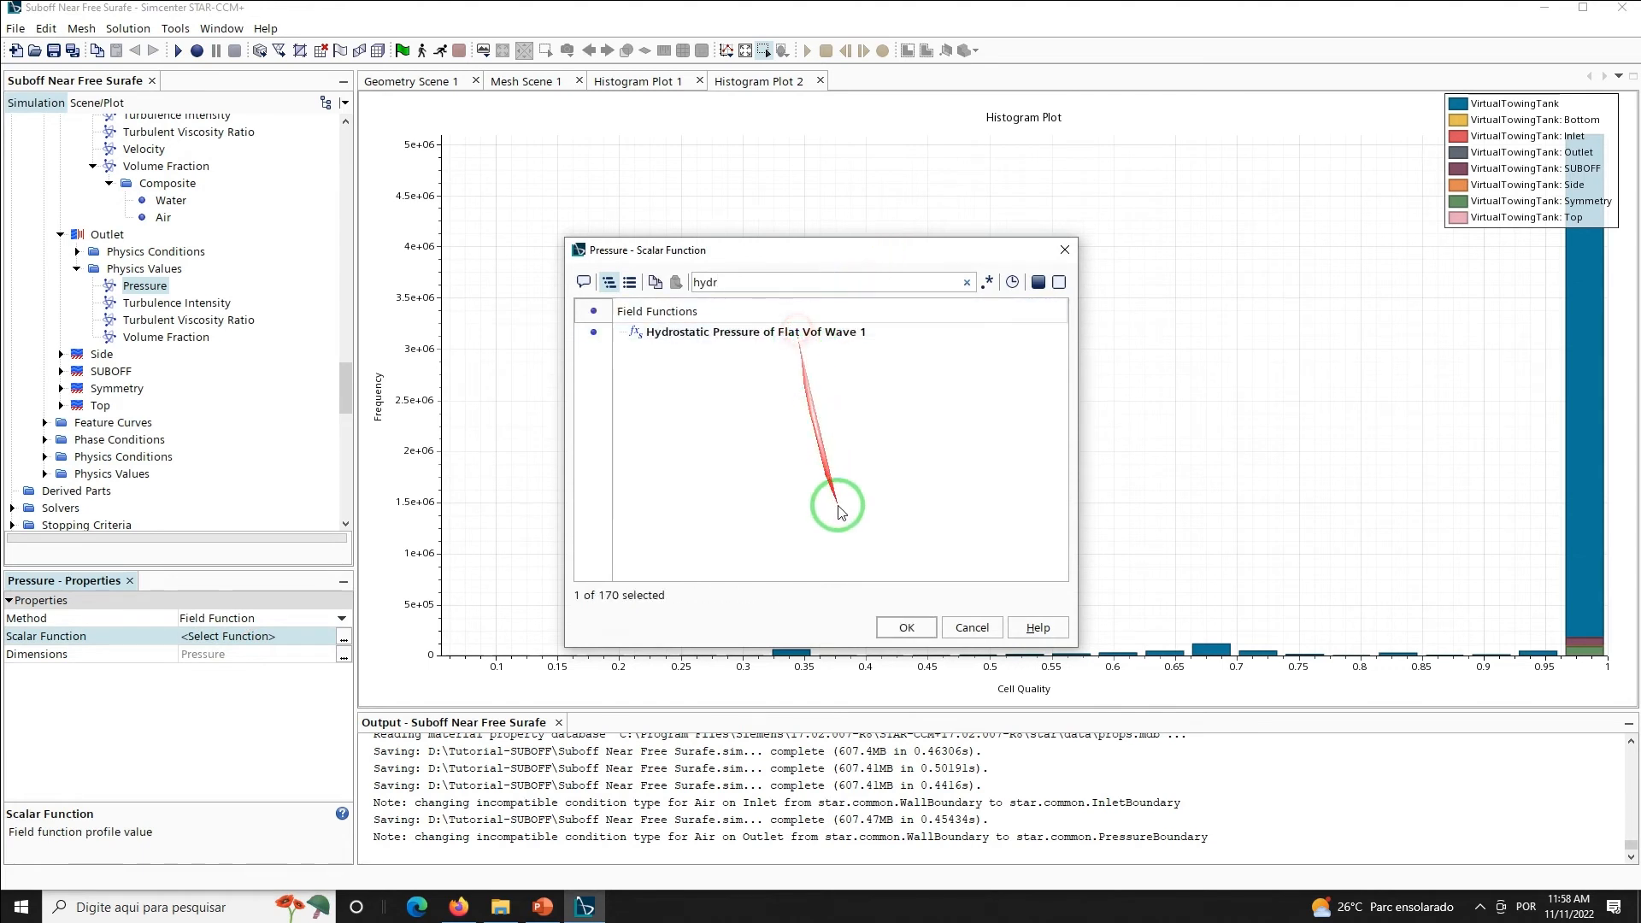
left_click(906, 628)
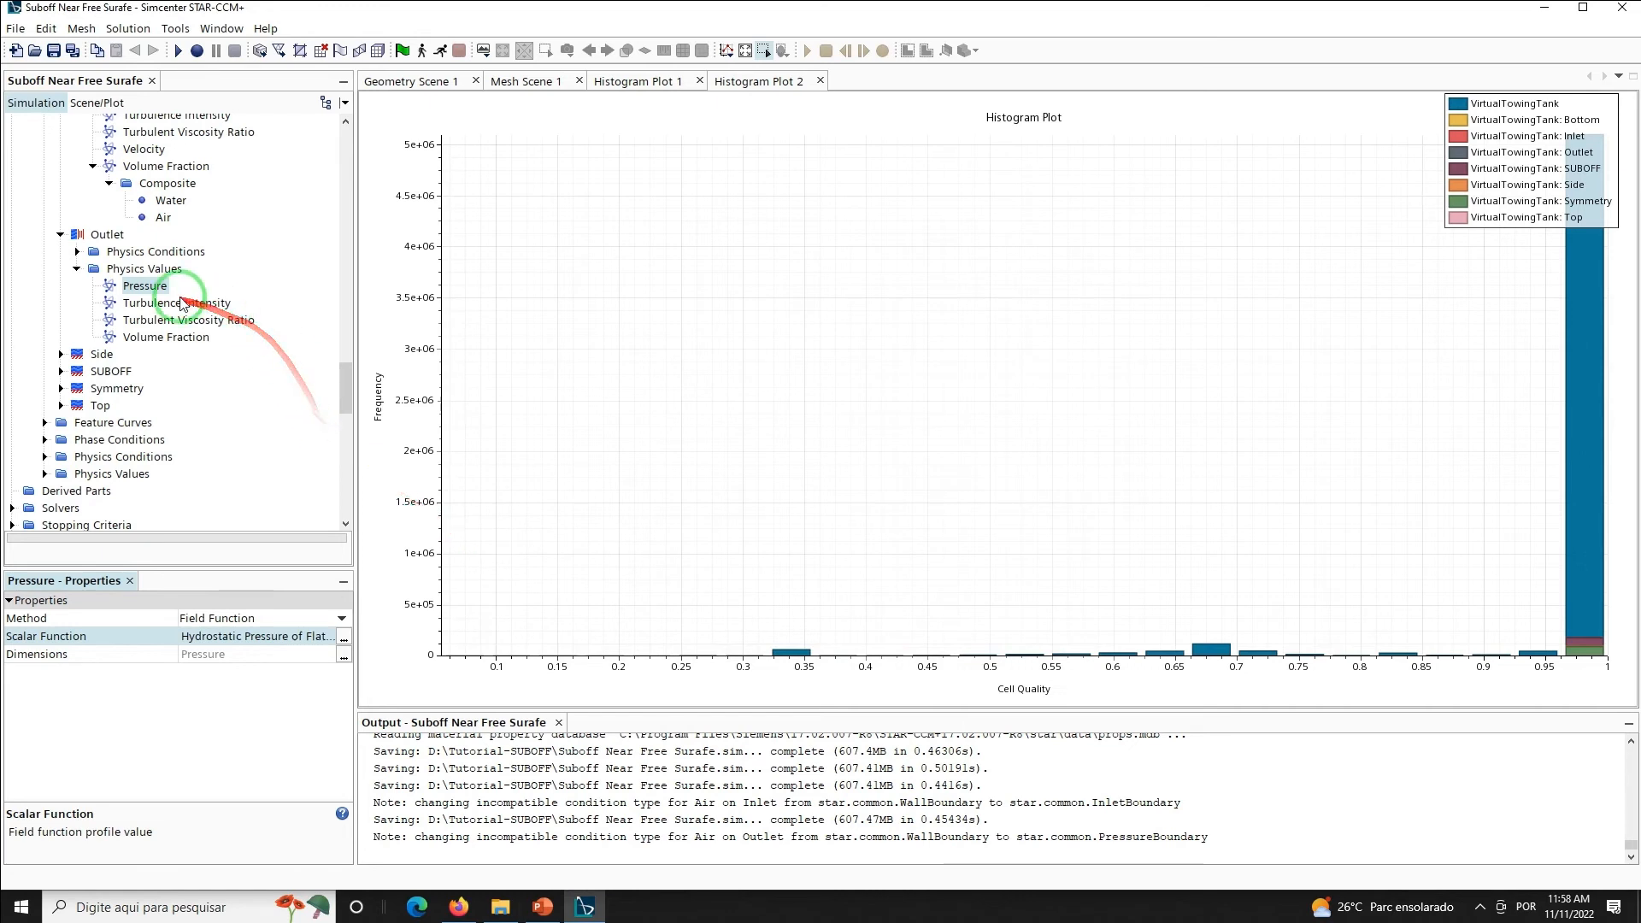
Set the Outlet's Volume Fraction method to Composite and expand its Composite node to reach the individual phases
left_click(159, 338)
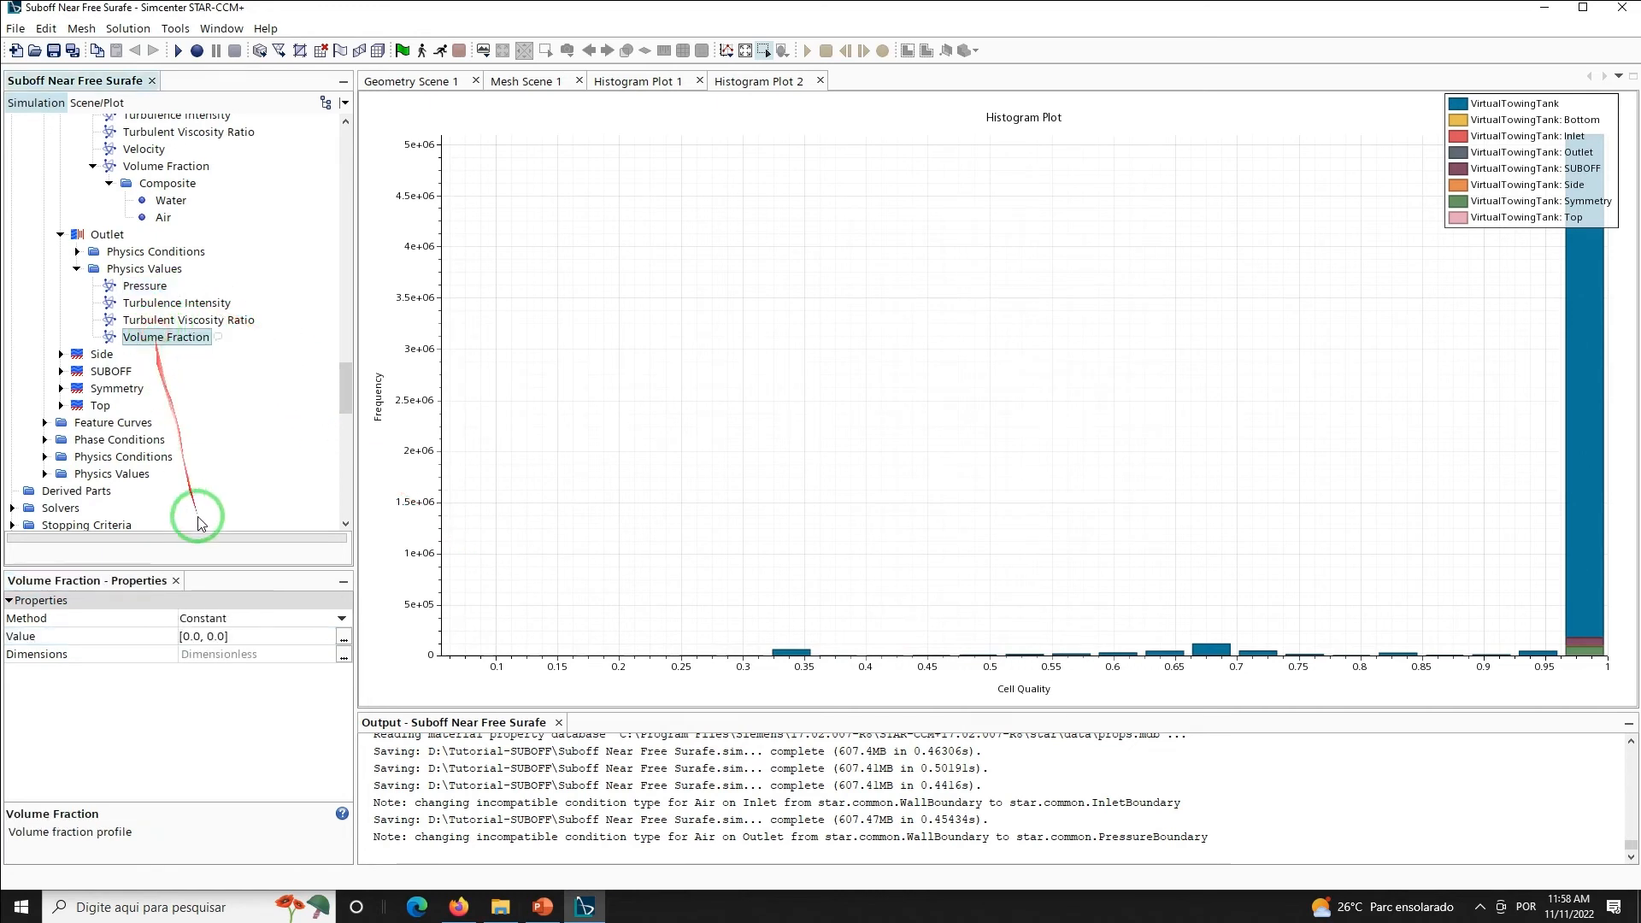
left_click(260, 621)
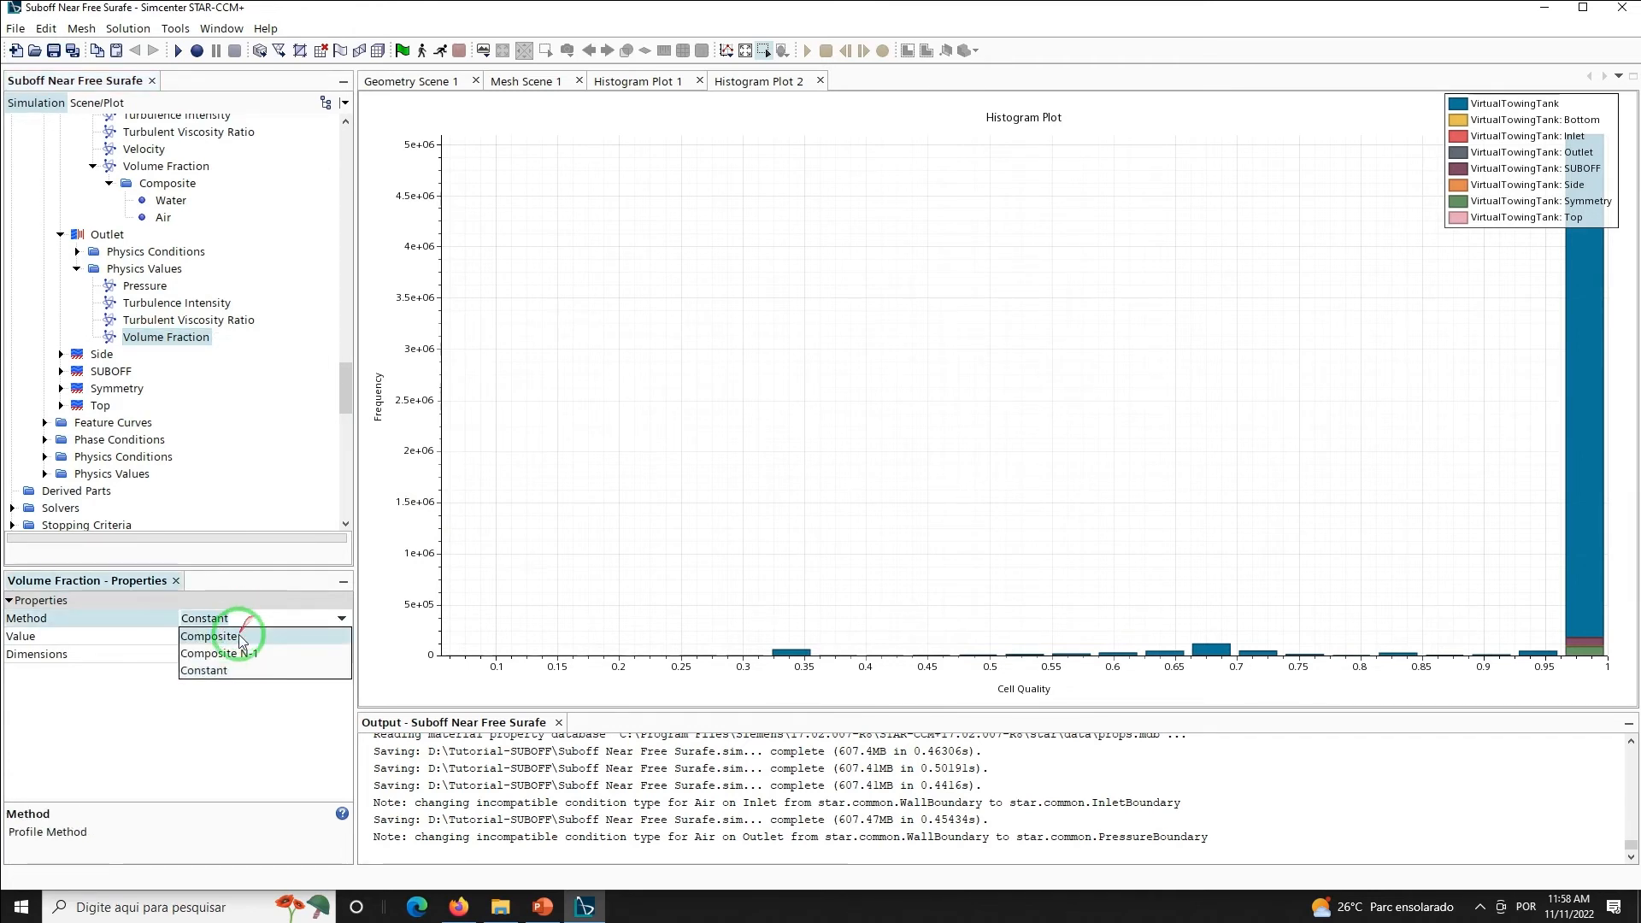
left_click(244, 635)
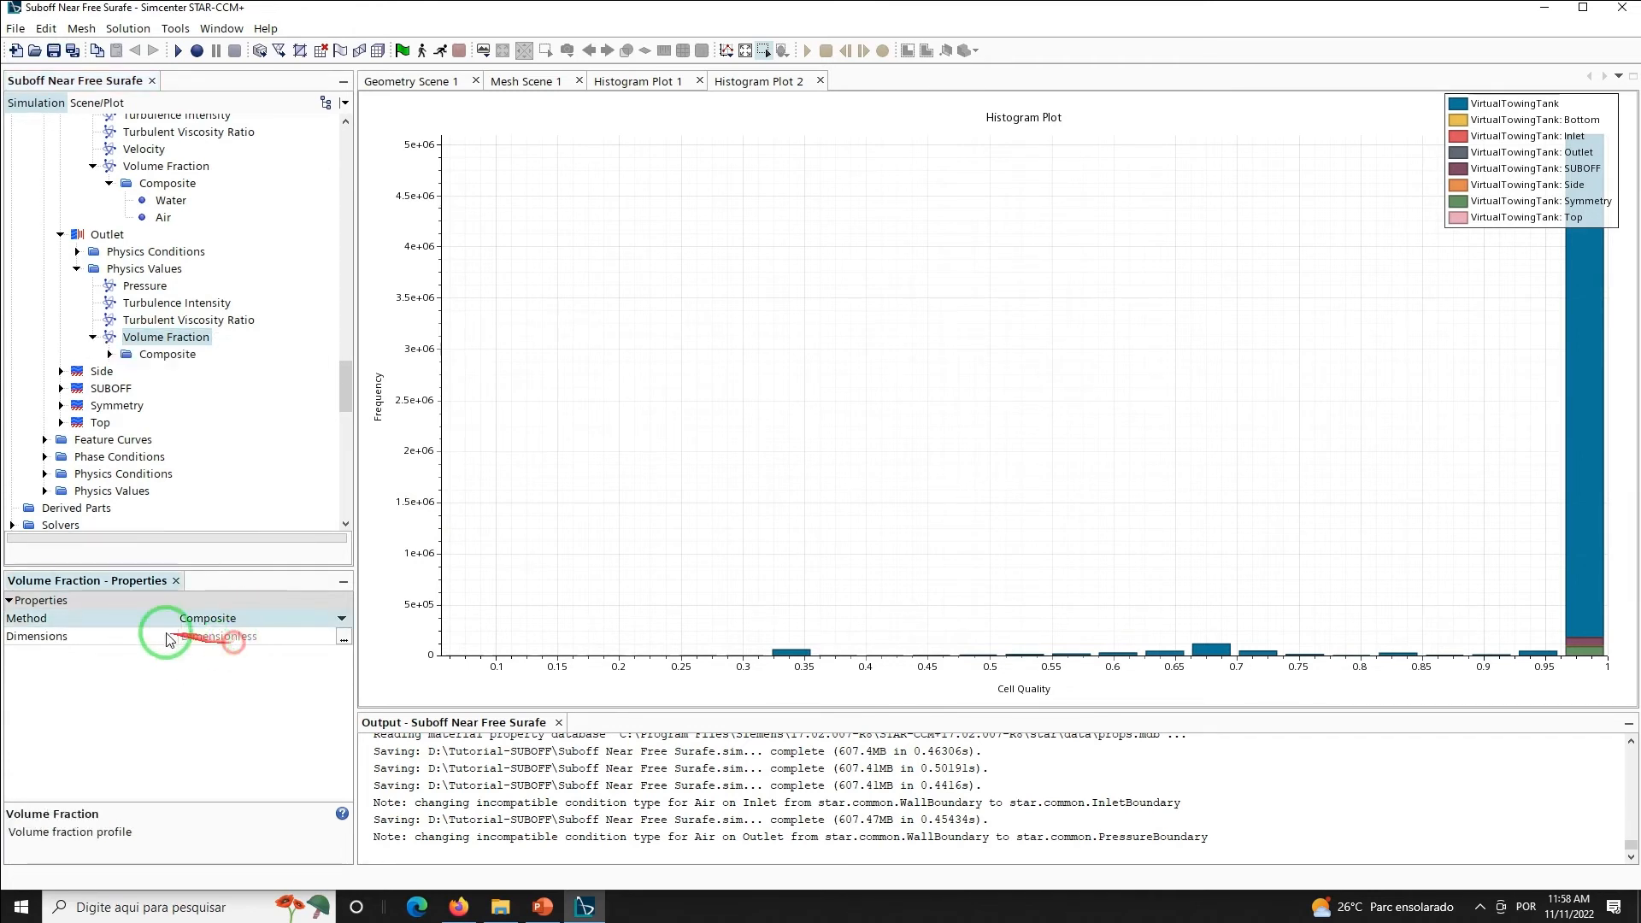
left_click(109, 355)
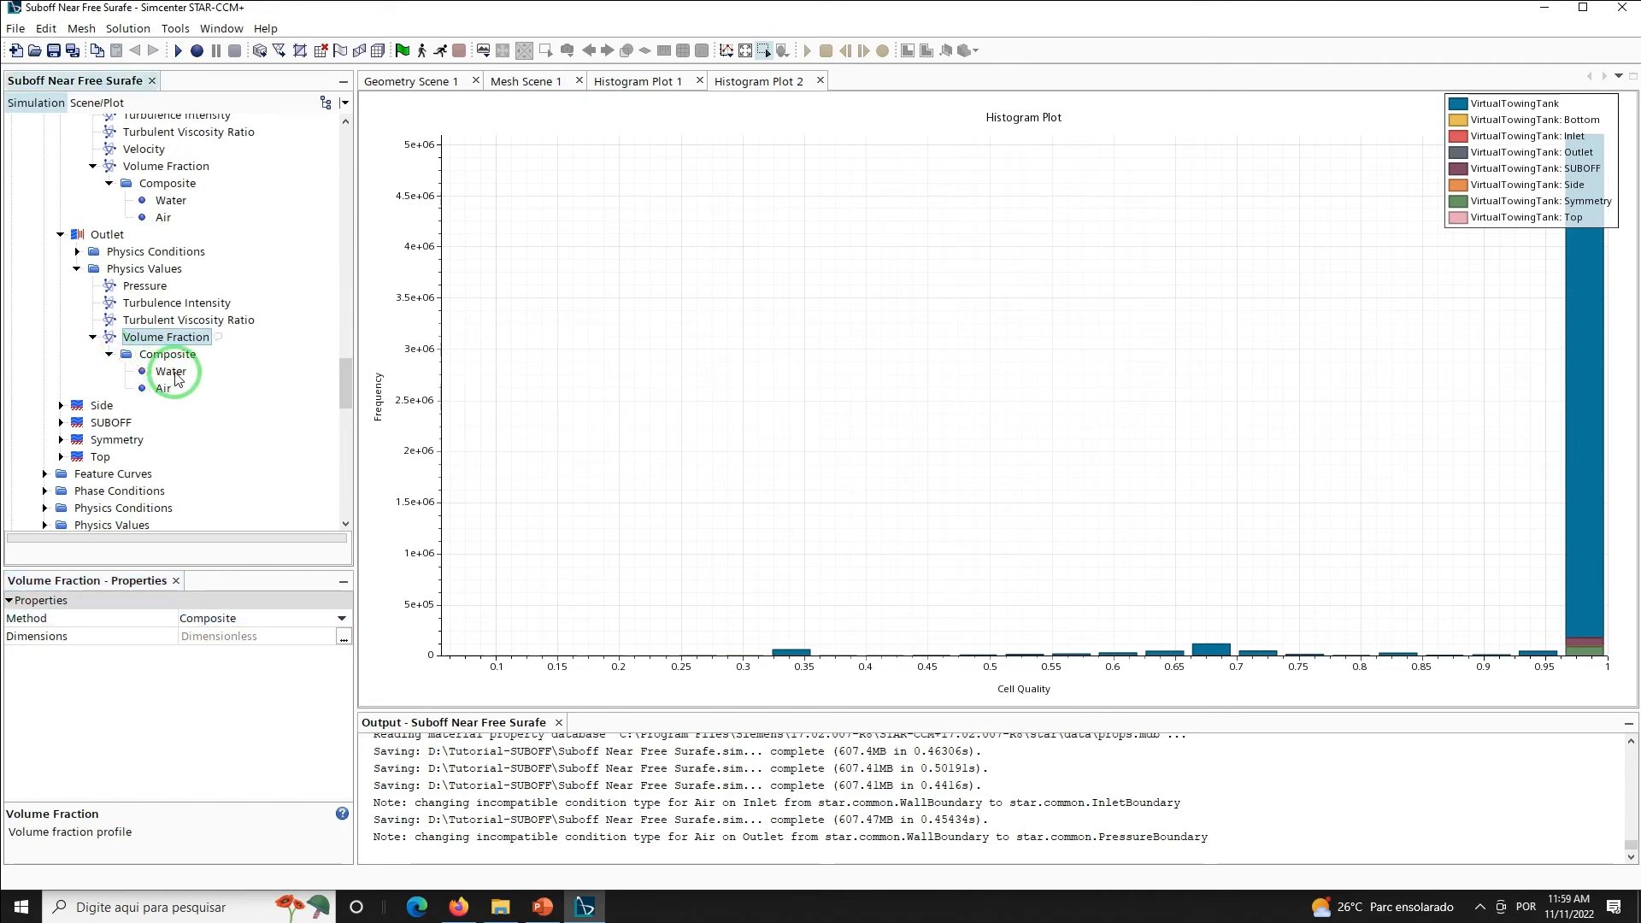
Set the Outlet's Water volume fraction to Field Function, using Volume Fraction of Heavy Fluid of Flat Vof Wave 1 as its scalar function
left_click(174, 374)
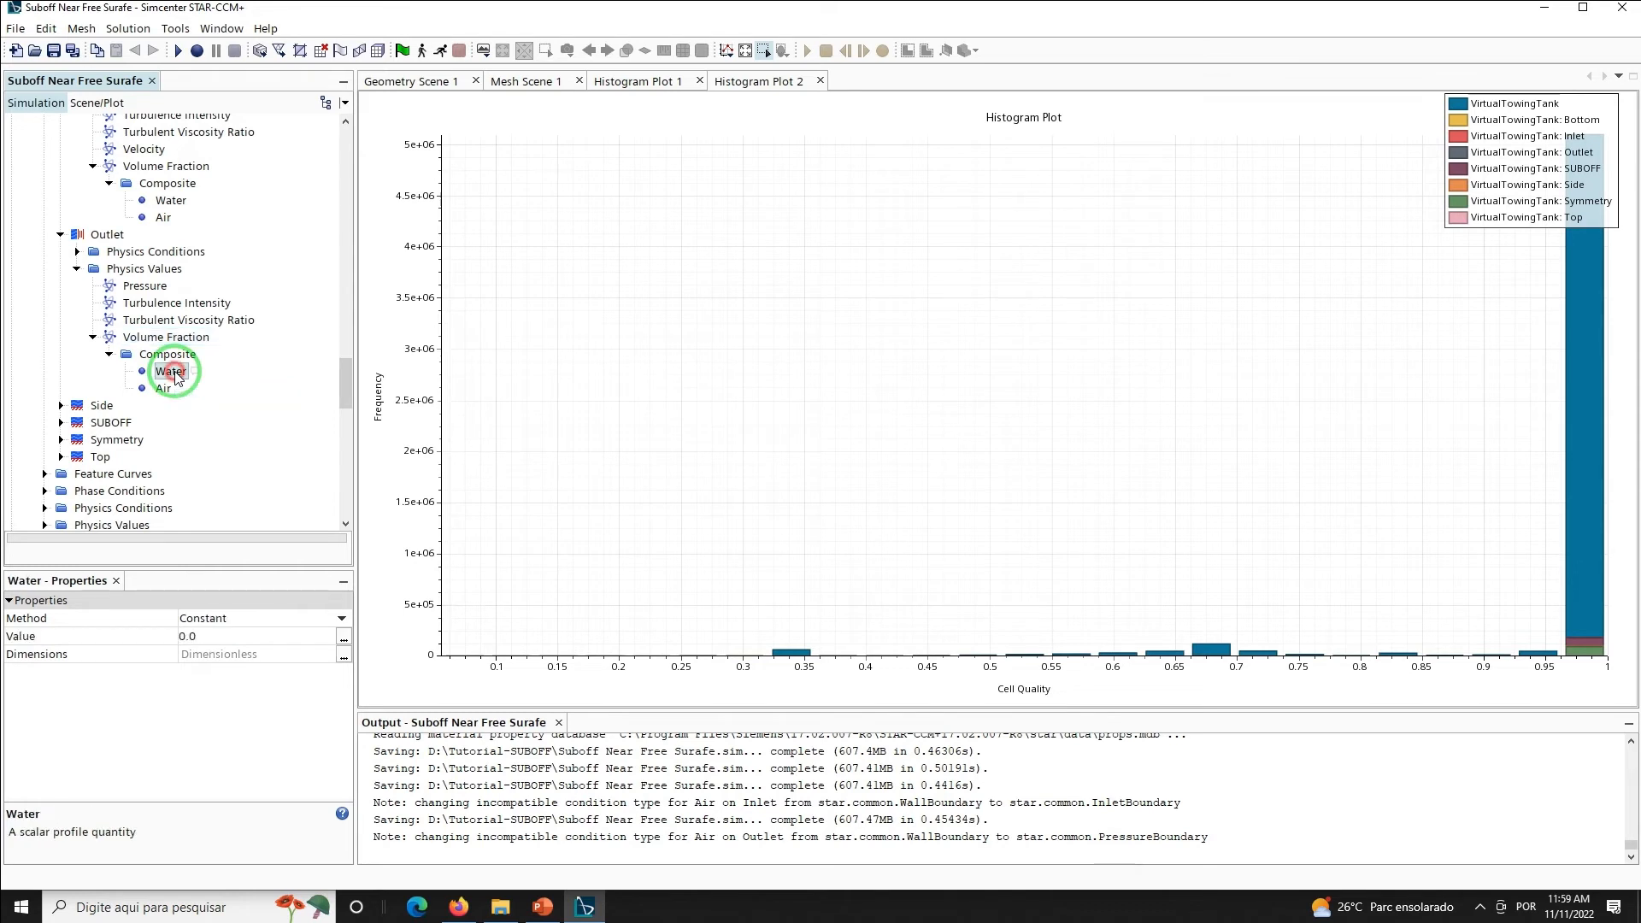
left_click(341, 621)
left_click(227, 643)
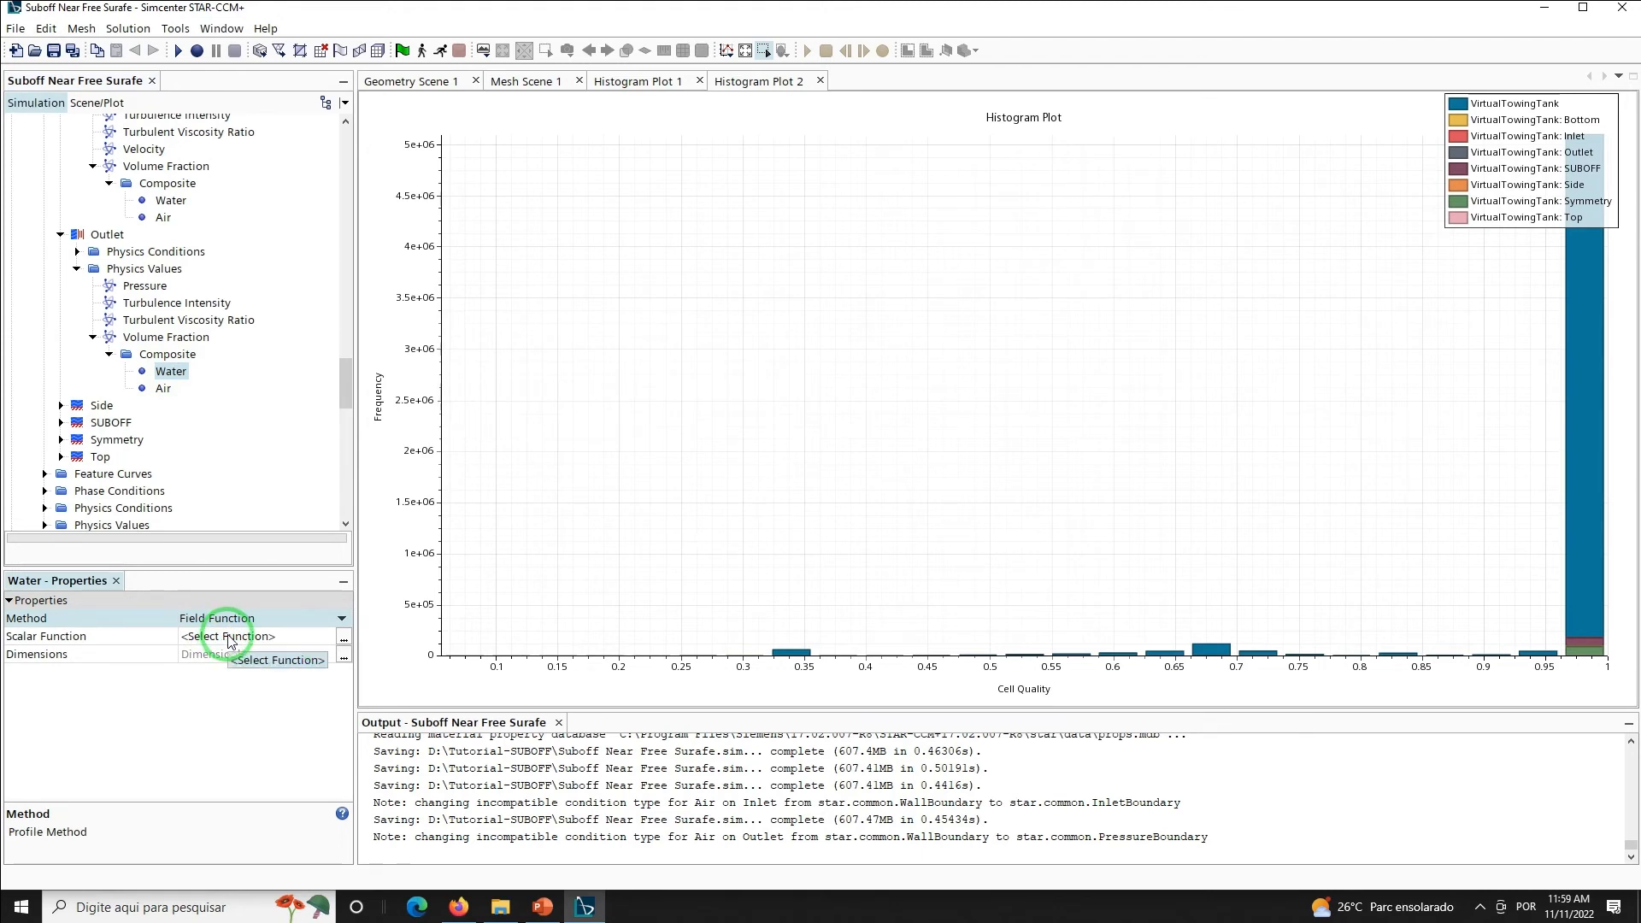
left_click(229, 638)
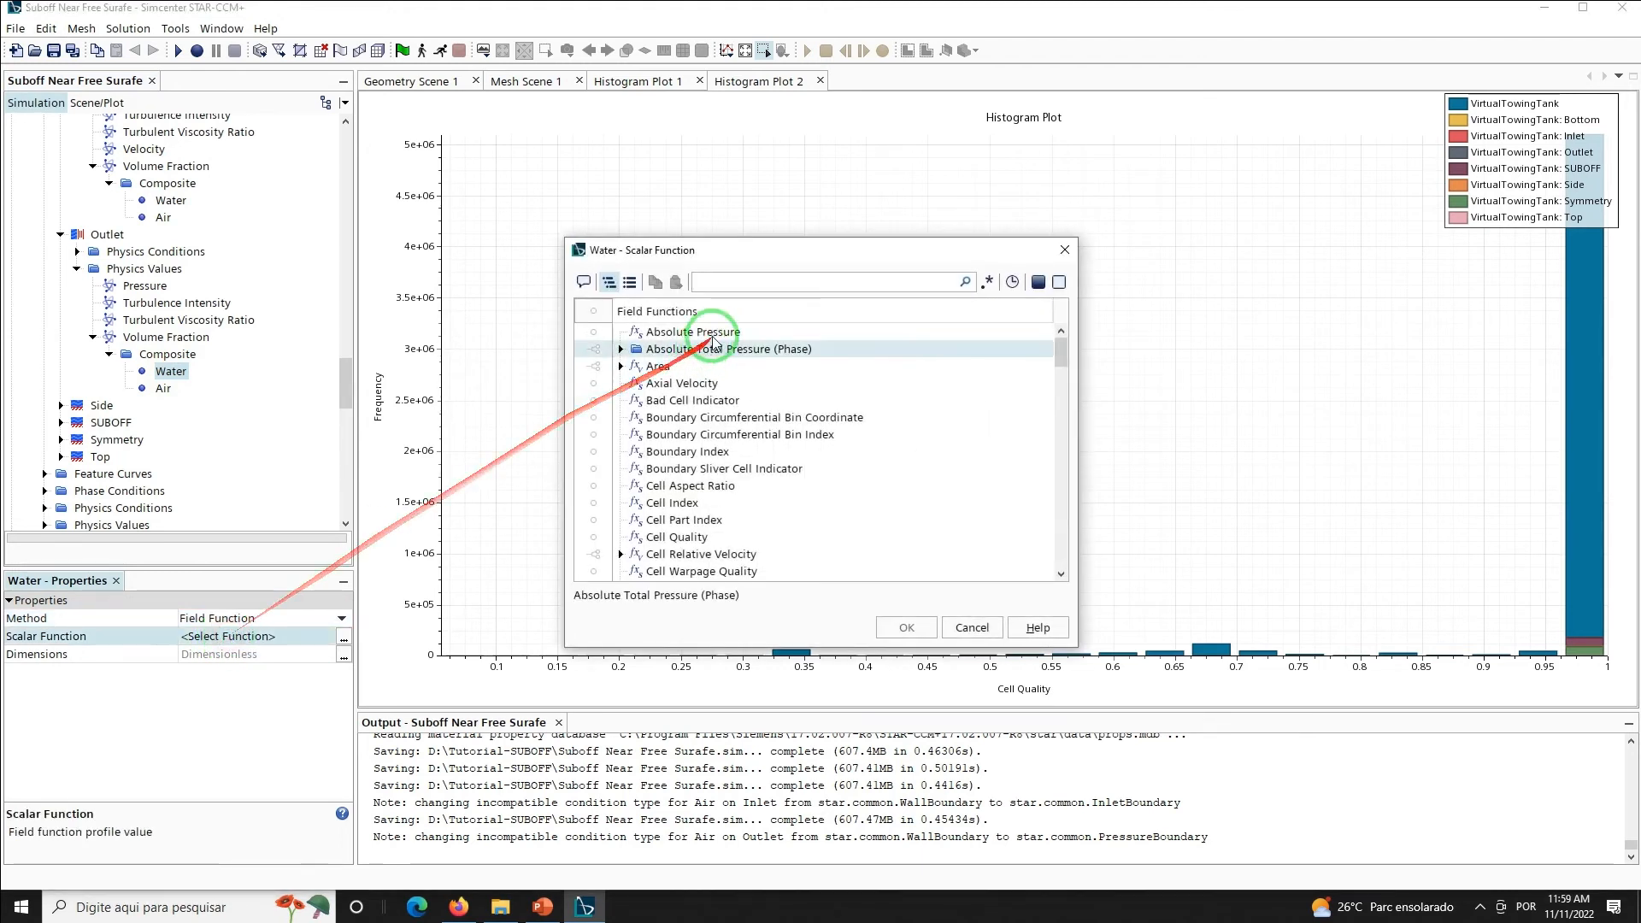
left_click(745, 280)
type("volume")
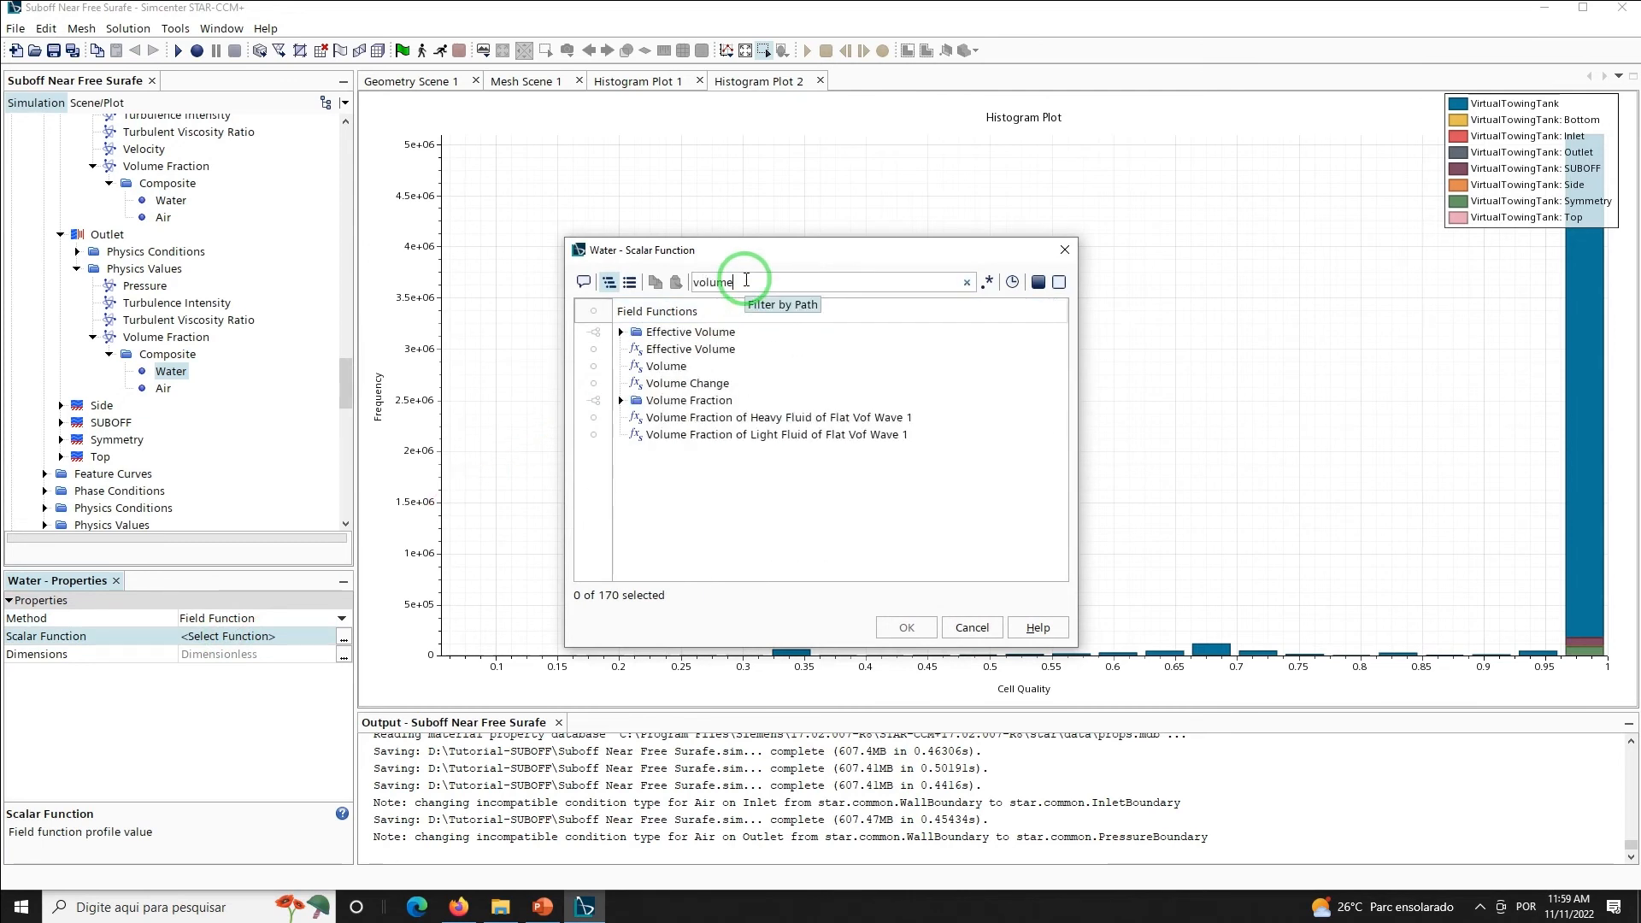
left_click(757, 371)
left_click(761, 417)
left_click(894, 625)
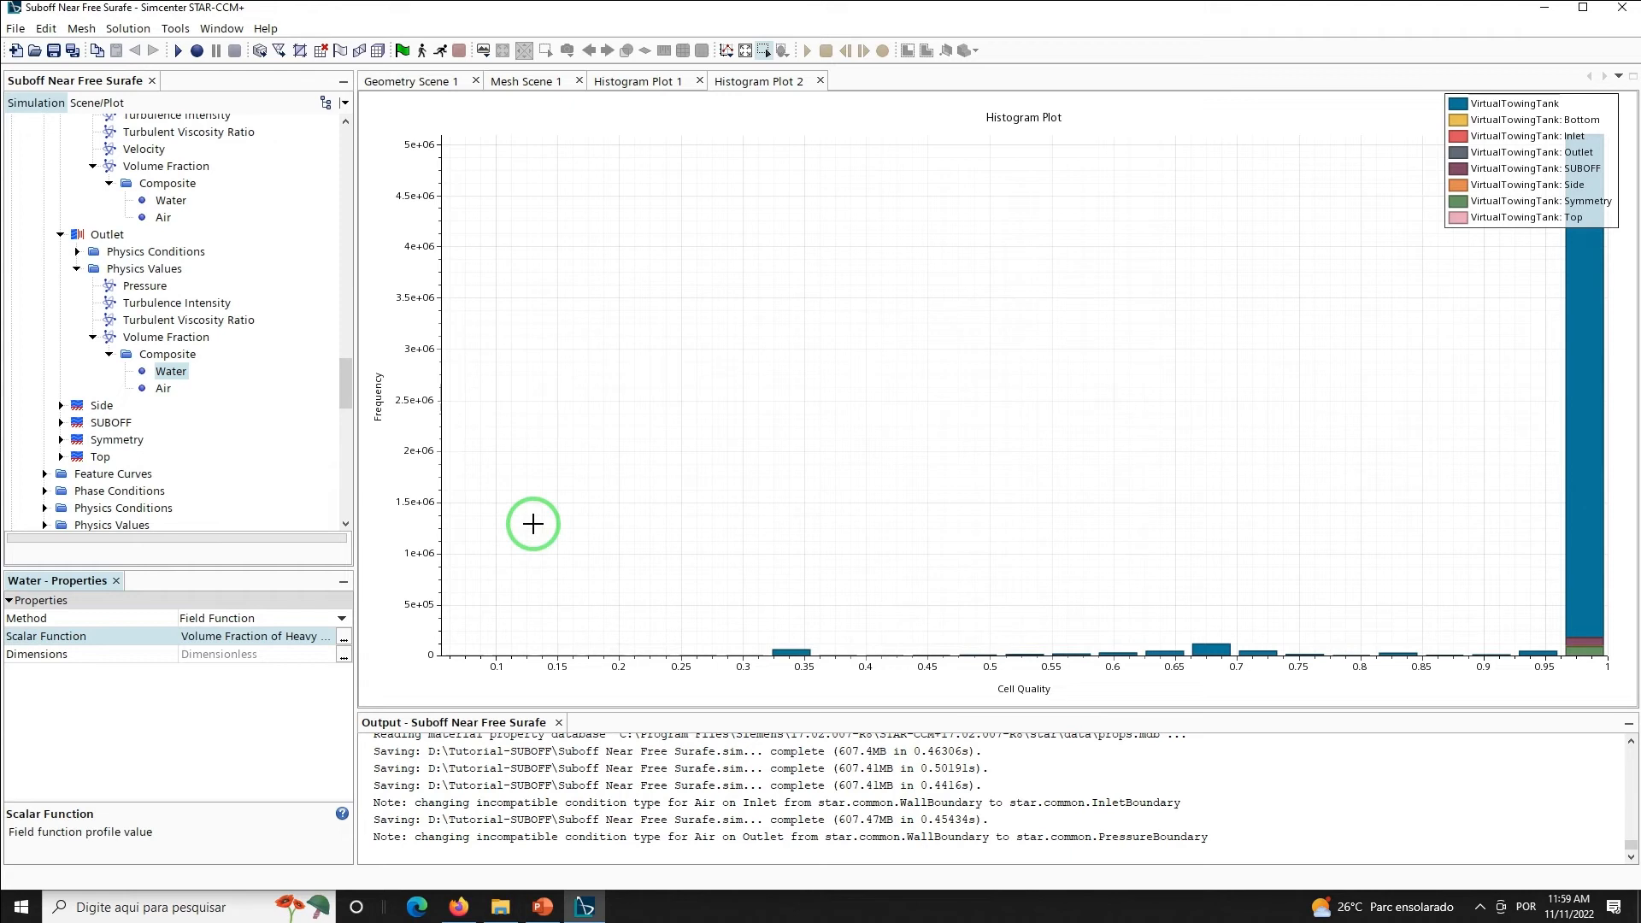
Set the Outlet's Air volume fraction to Field Function with Volume Fraction of Light Fluid of Flat Vof Wave 1, and save the simulation
left_click(162, 389)
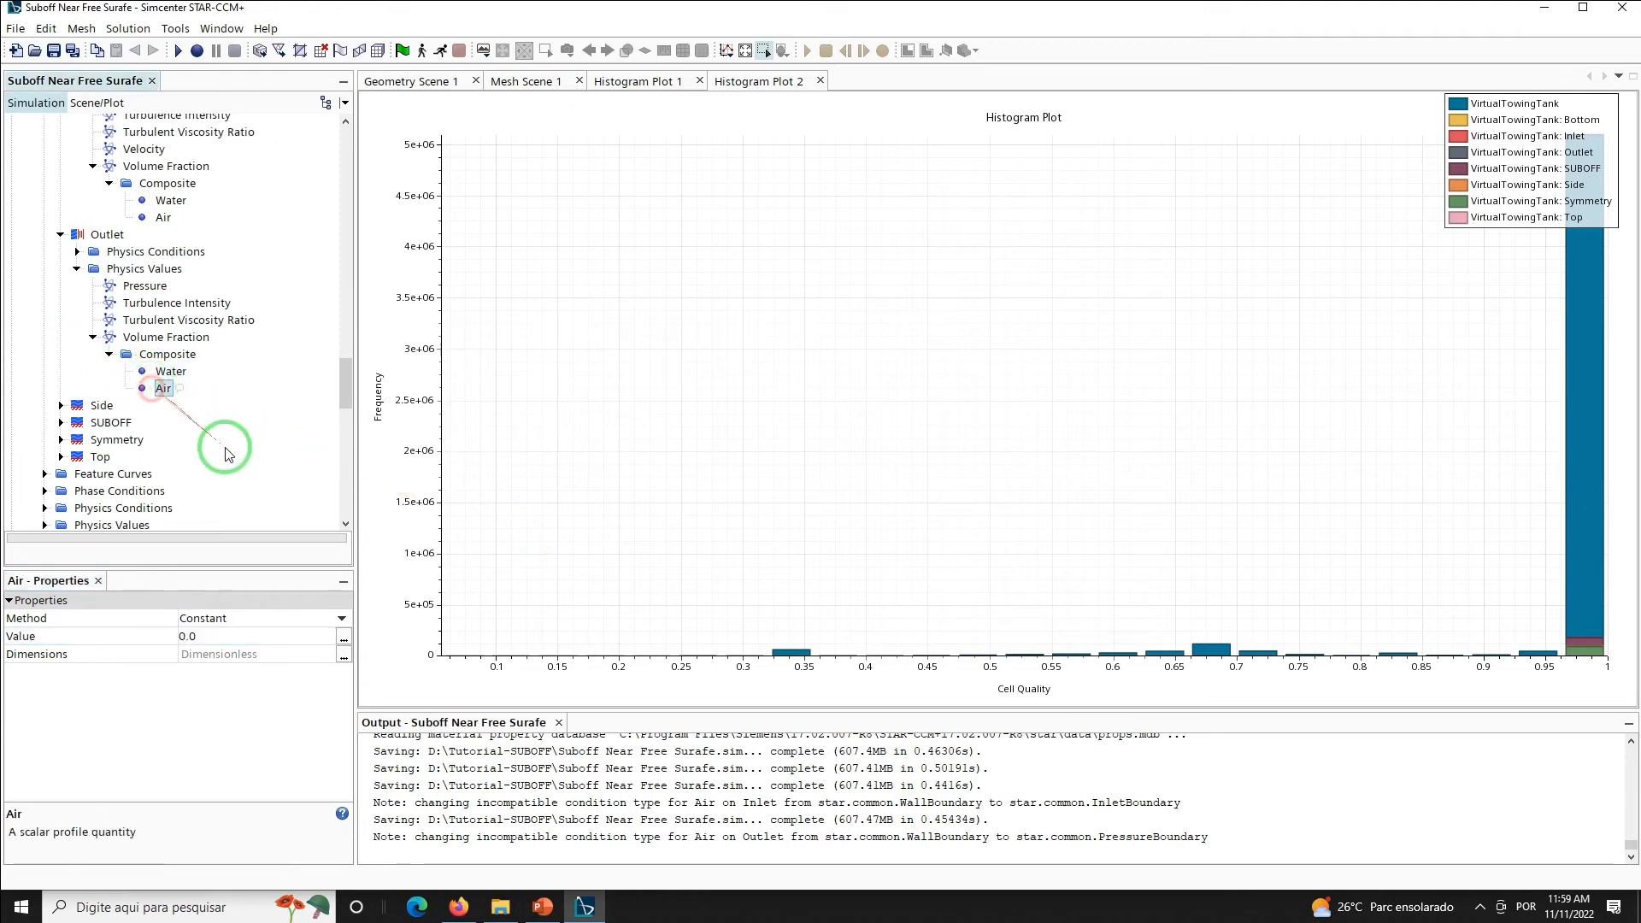
left_click(341, 620)
left_click(233, 643)
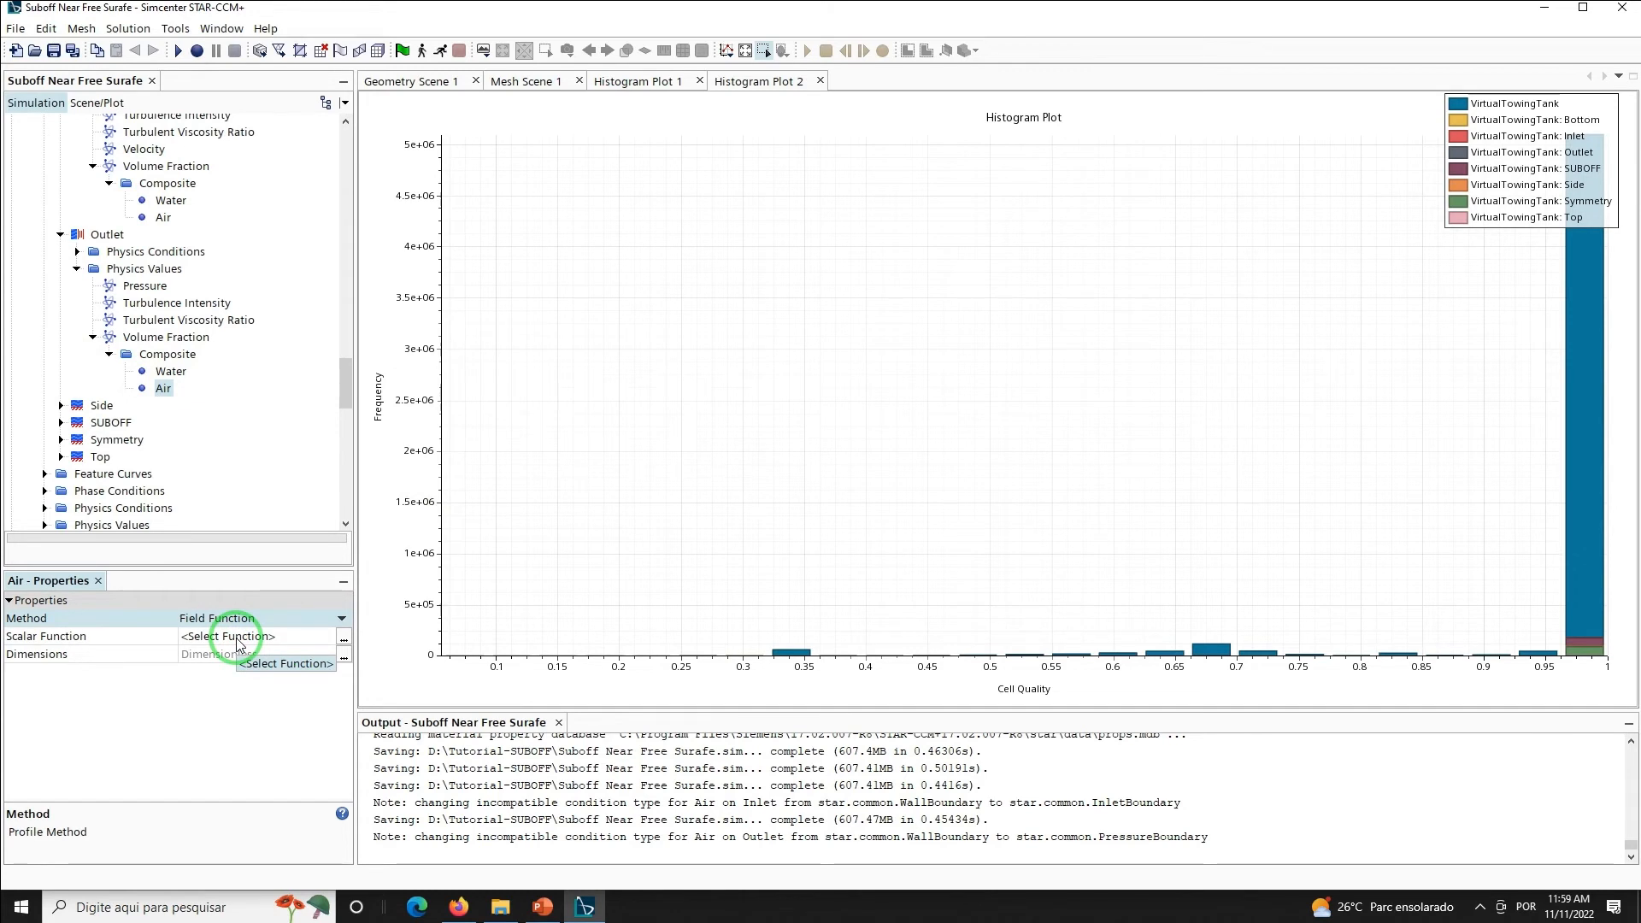
left_click(237, 641)
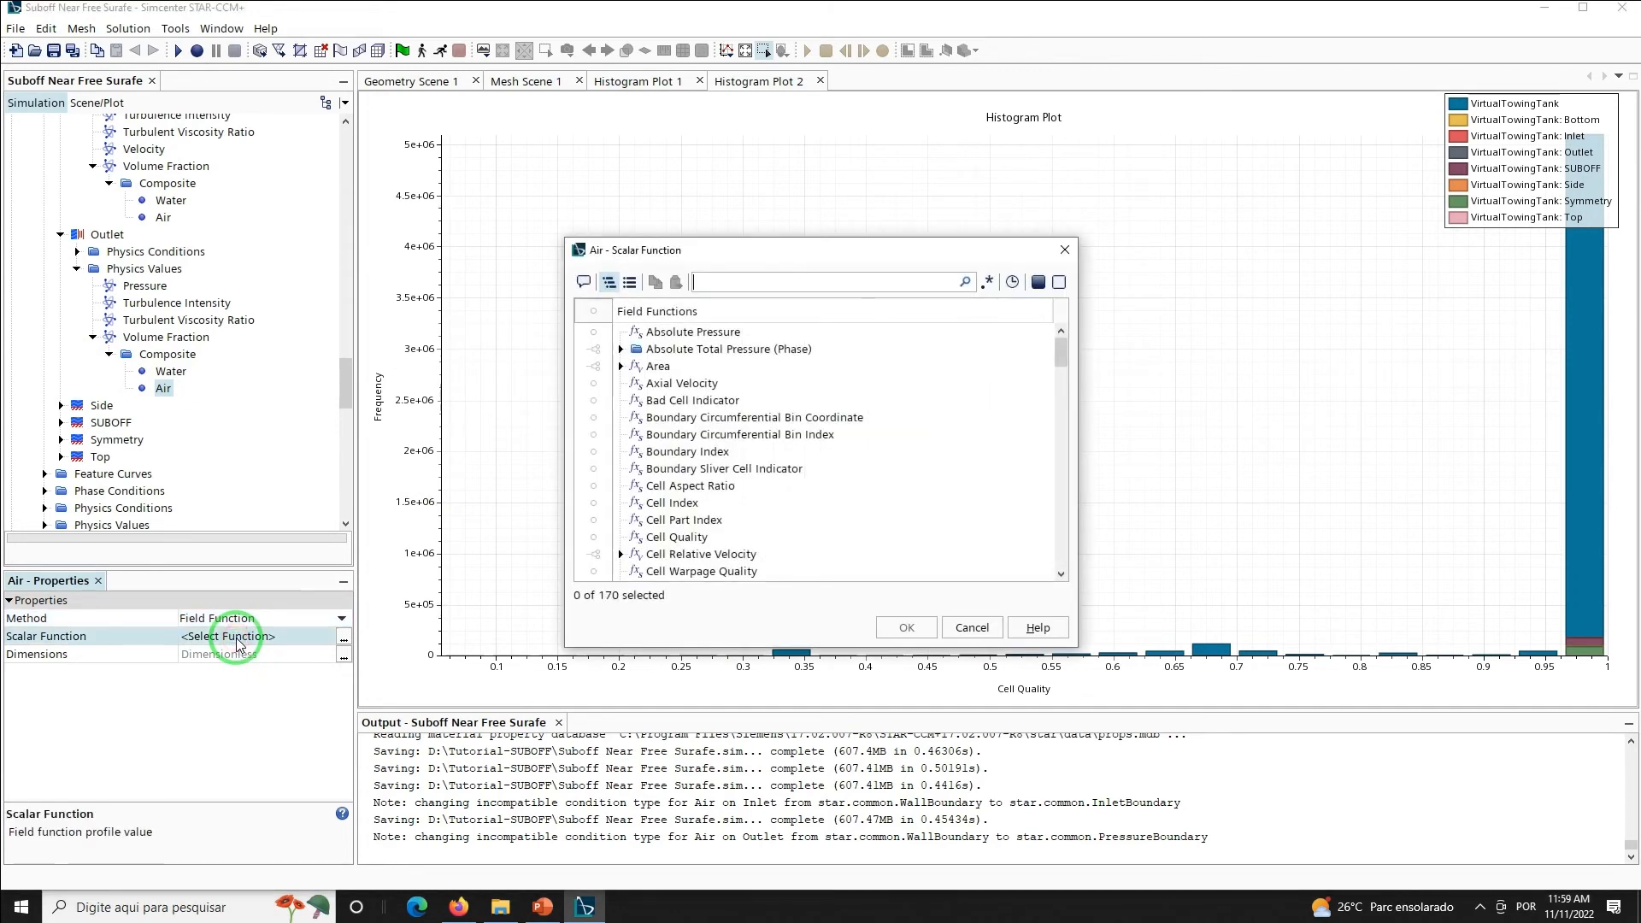
left_click(671, 349)
type("volume")
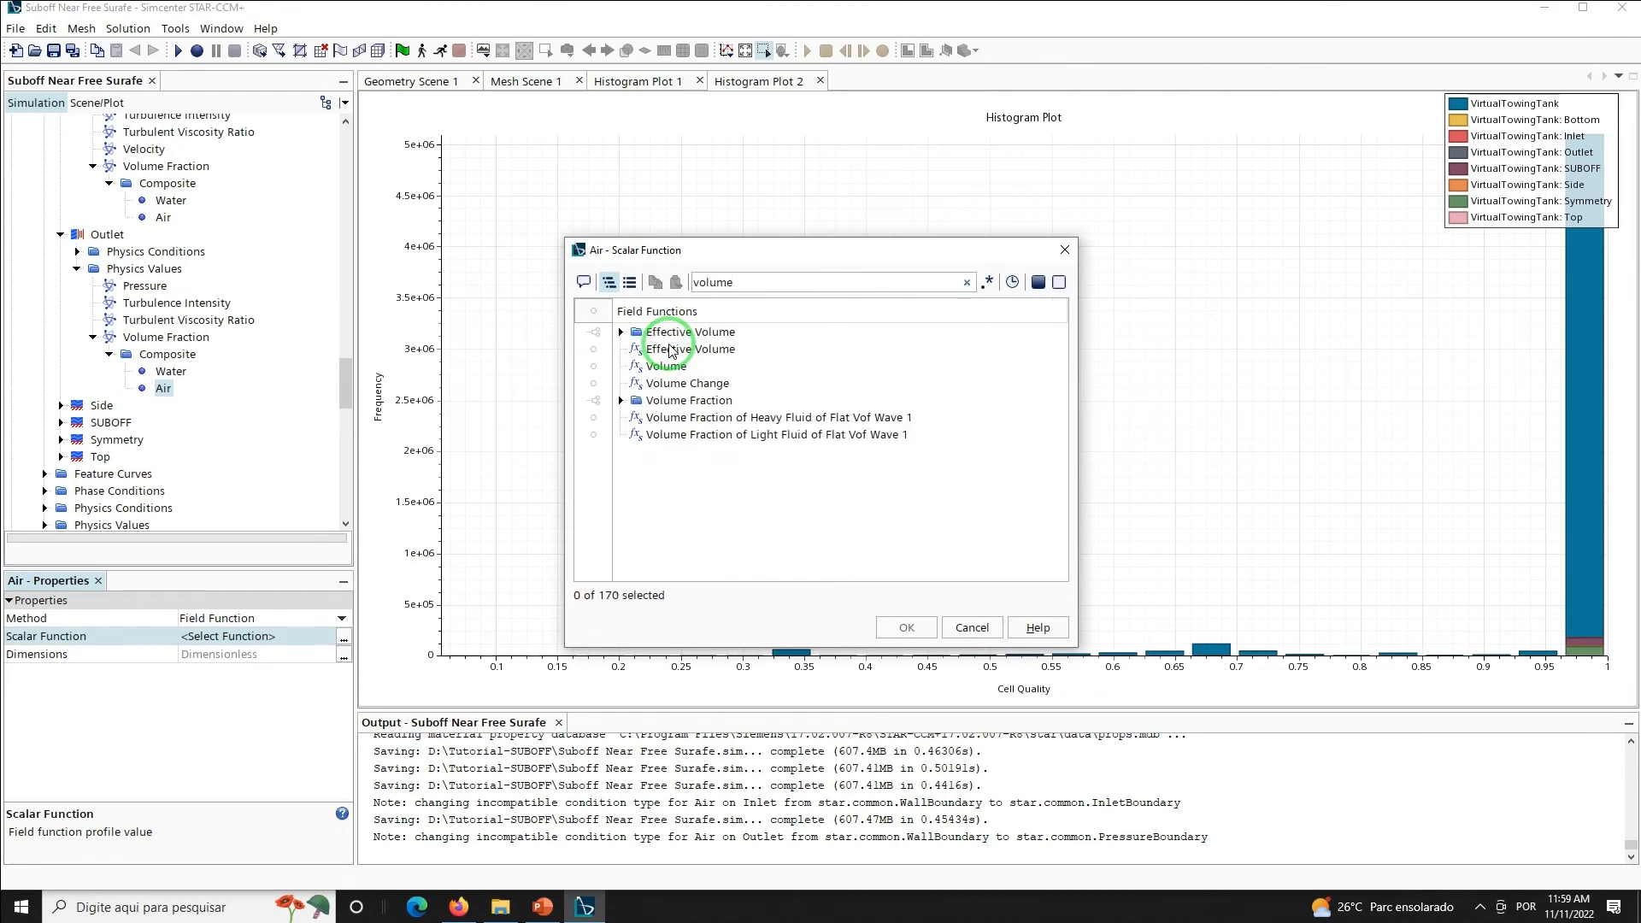
left_click(677, 435)
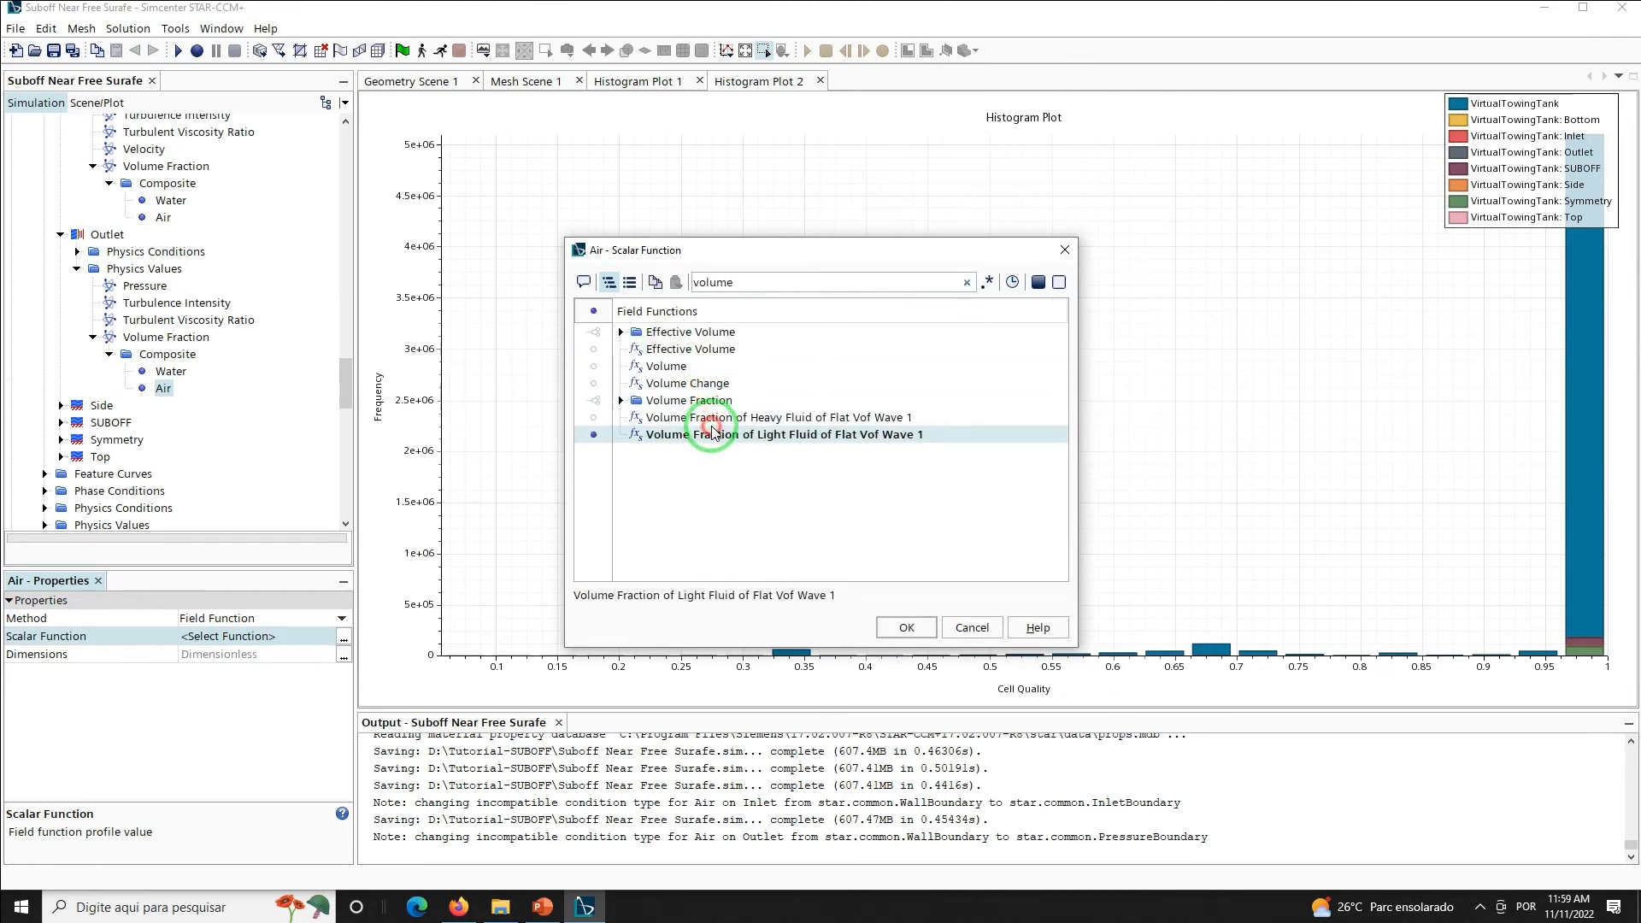
left_click(905, 628)
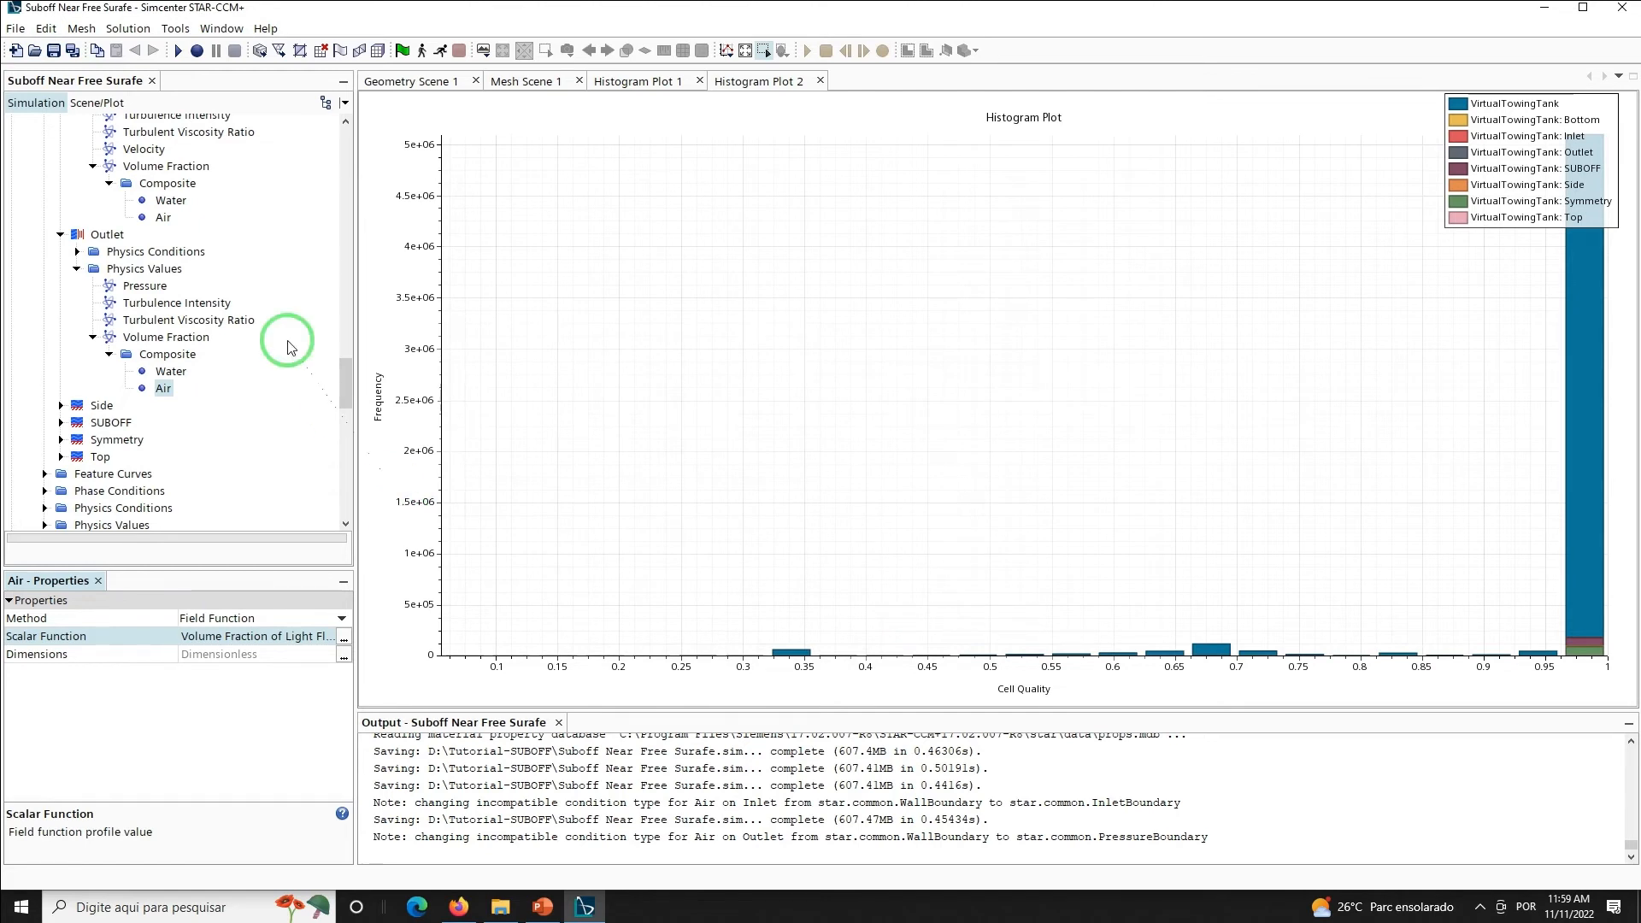
left_click(53, 50)
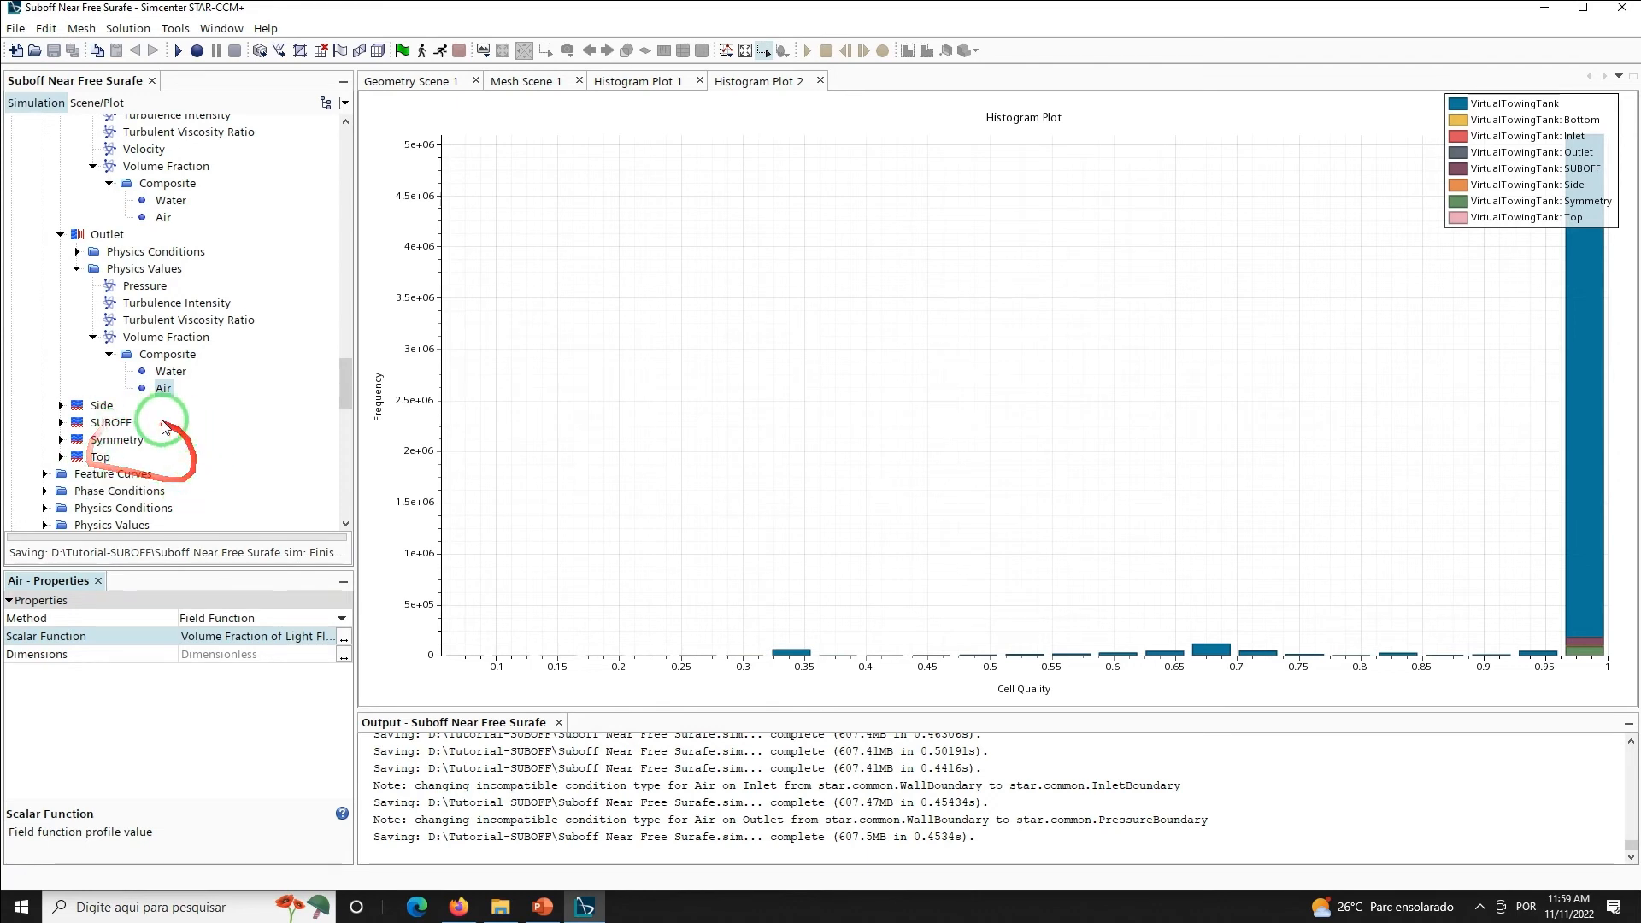
Change the boundary type of both the Top and Bottom boundaries of VirtualTowingTank to Velocity Inlet
left_click(97, 453)
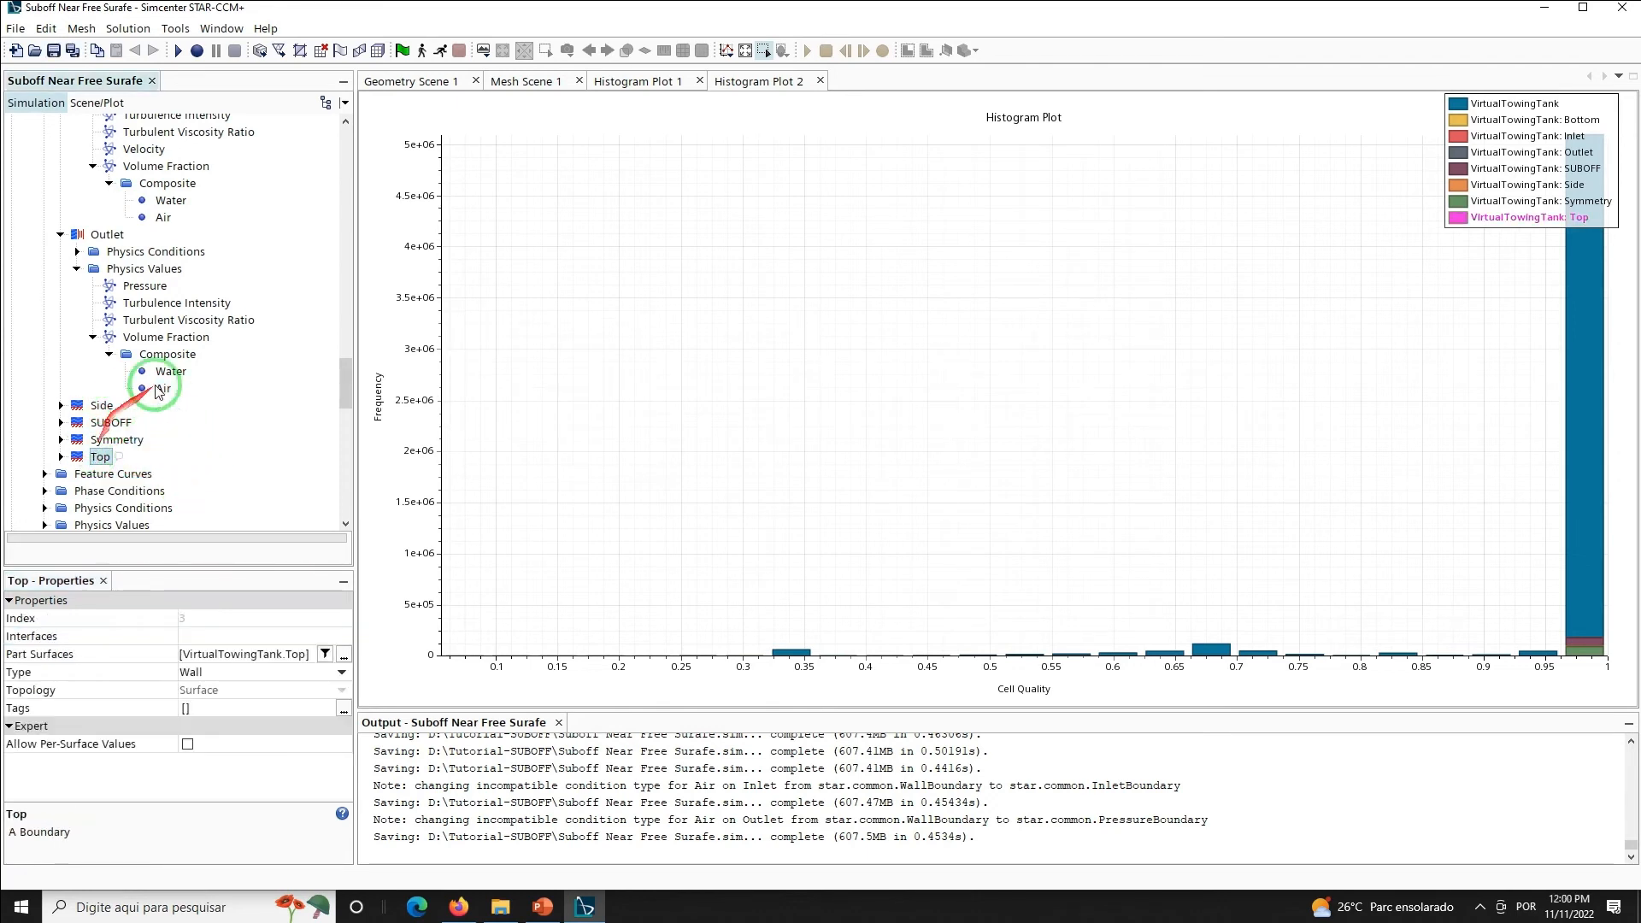
left_click_drag(345, 382, 347, 341)
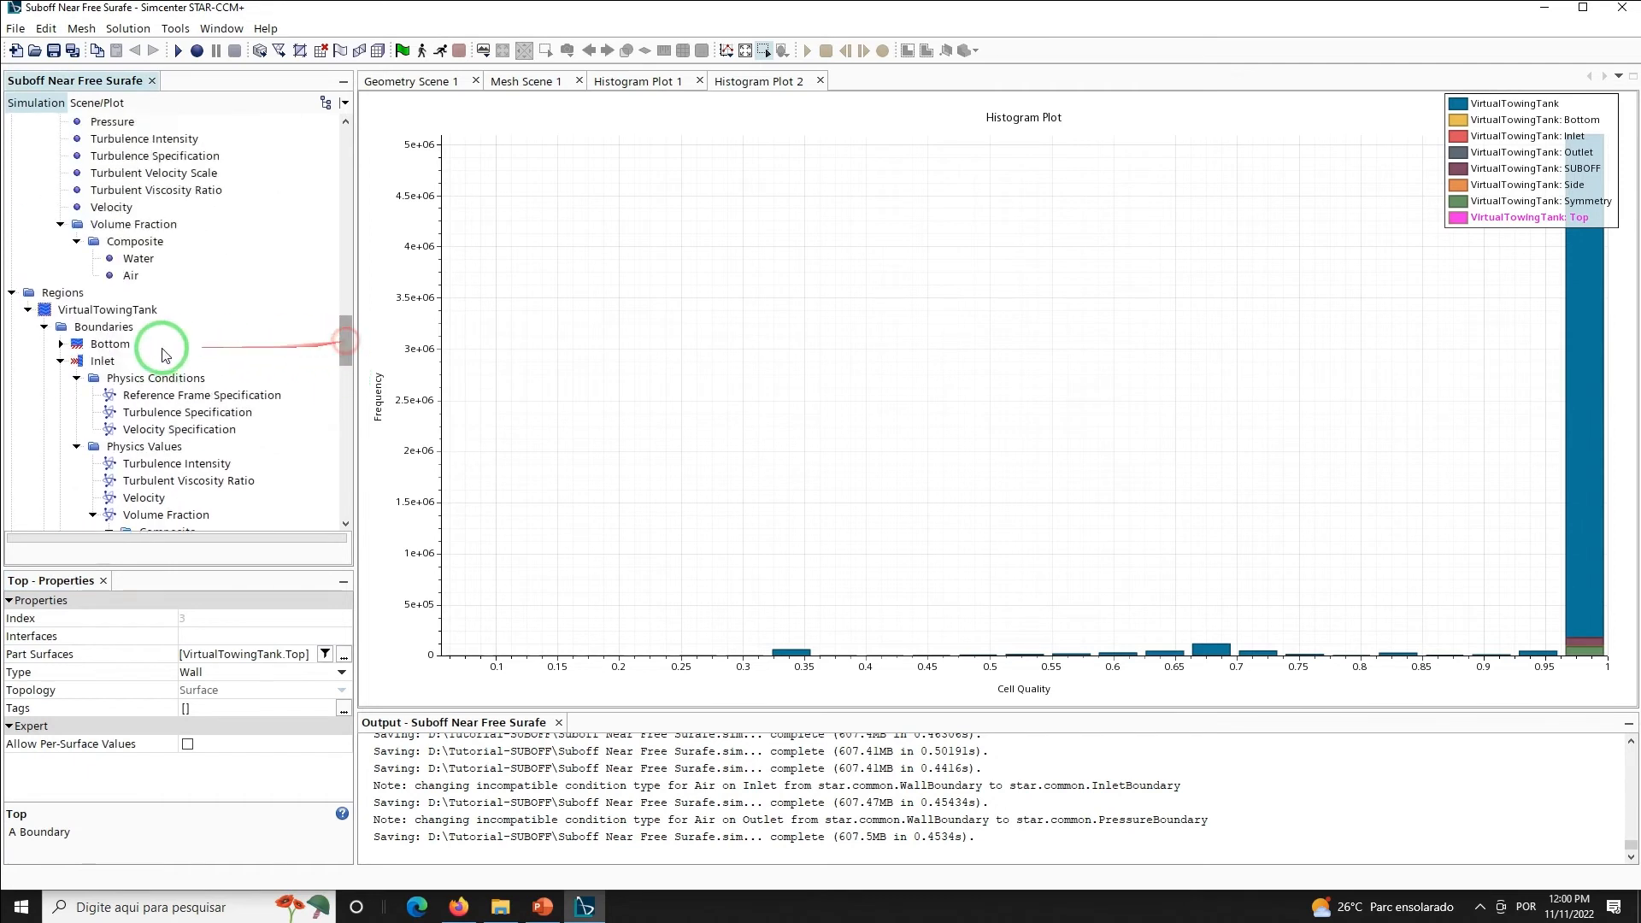
left_click(110, 344, "ctrl")
left_click(210, 672)
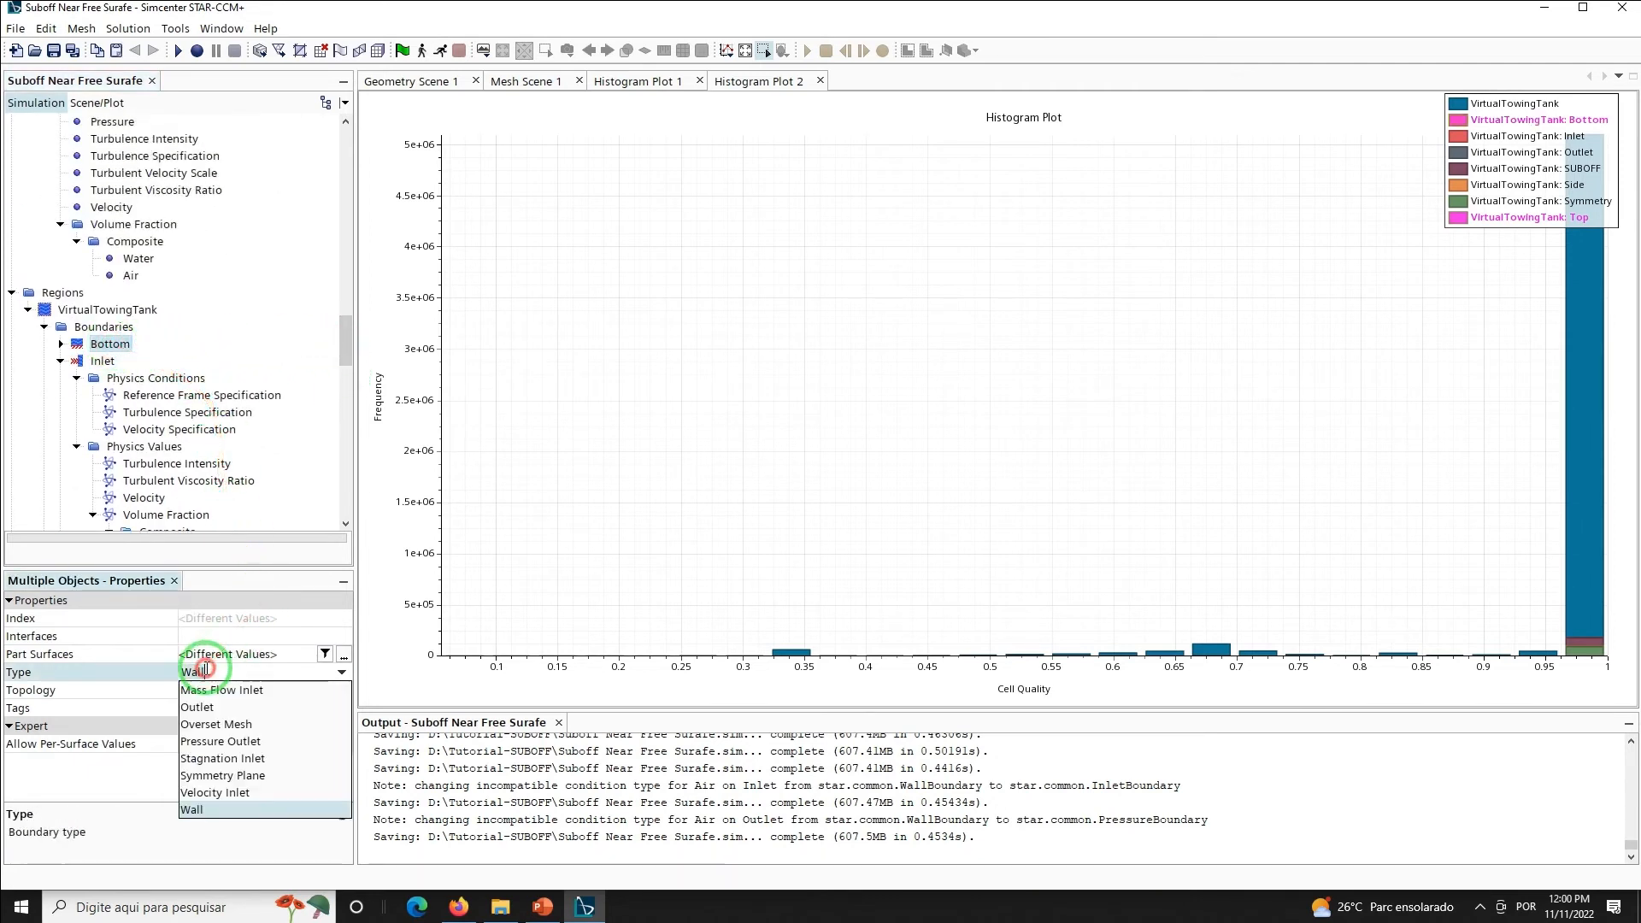
left_click(215, 792)
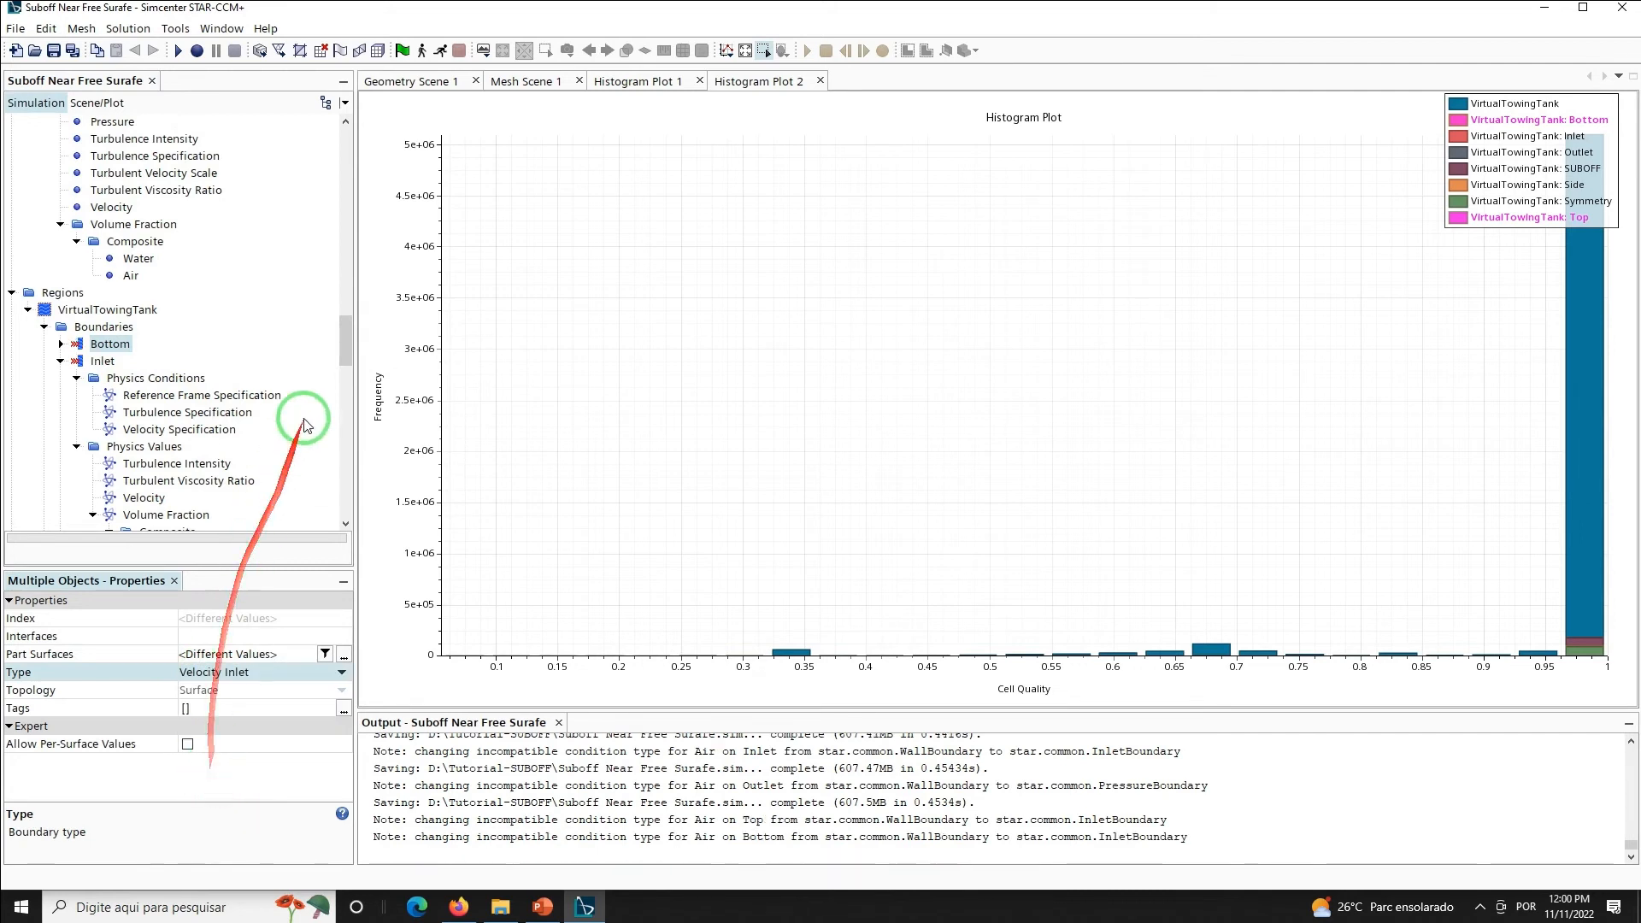
Open the Top and Bottom boundaries for joint editing and set their Velocity Specification method to Components
left_click_drag(350, 351, 345, 398)
right_click(102, 415)
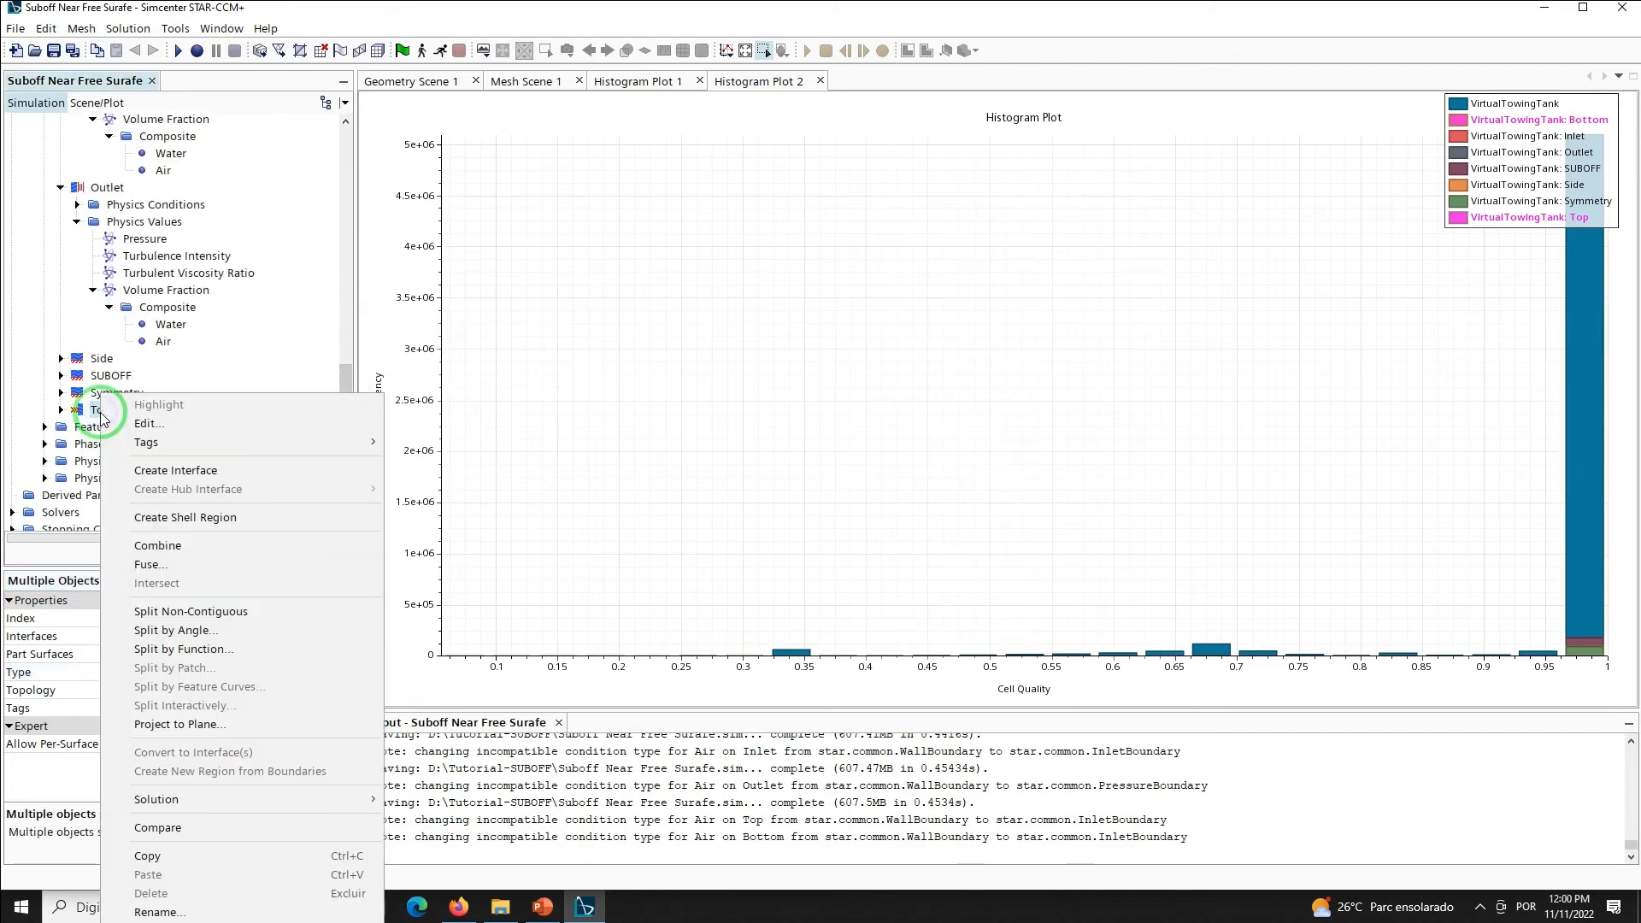
left_click(152, 428)
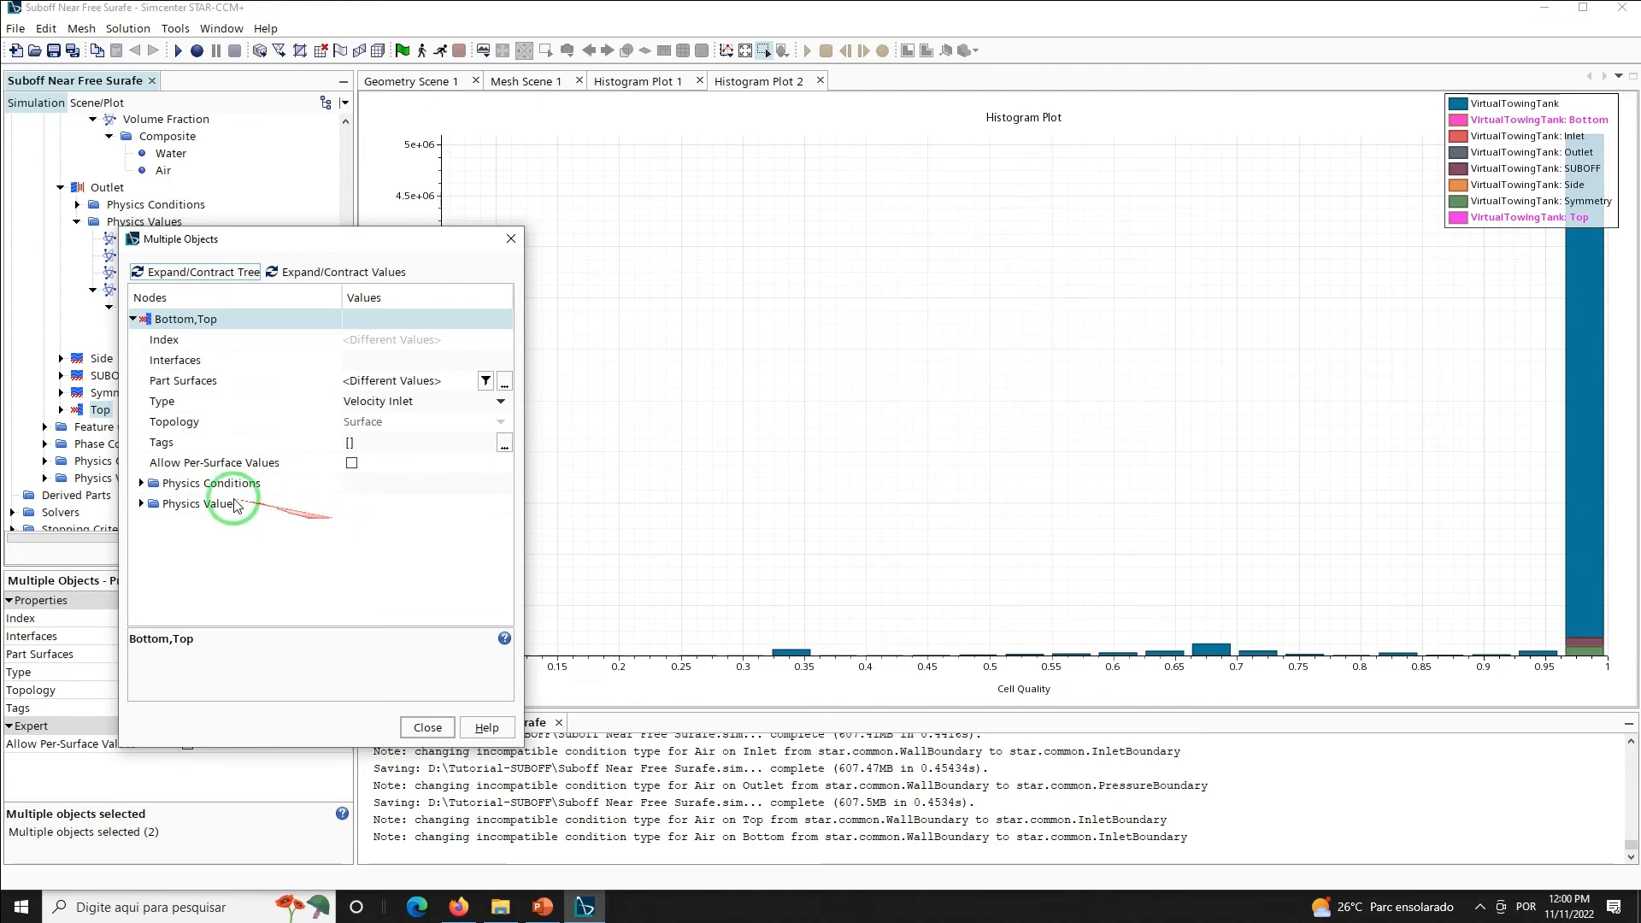
left_click(141, 483)
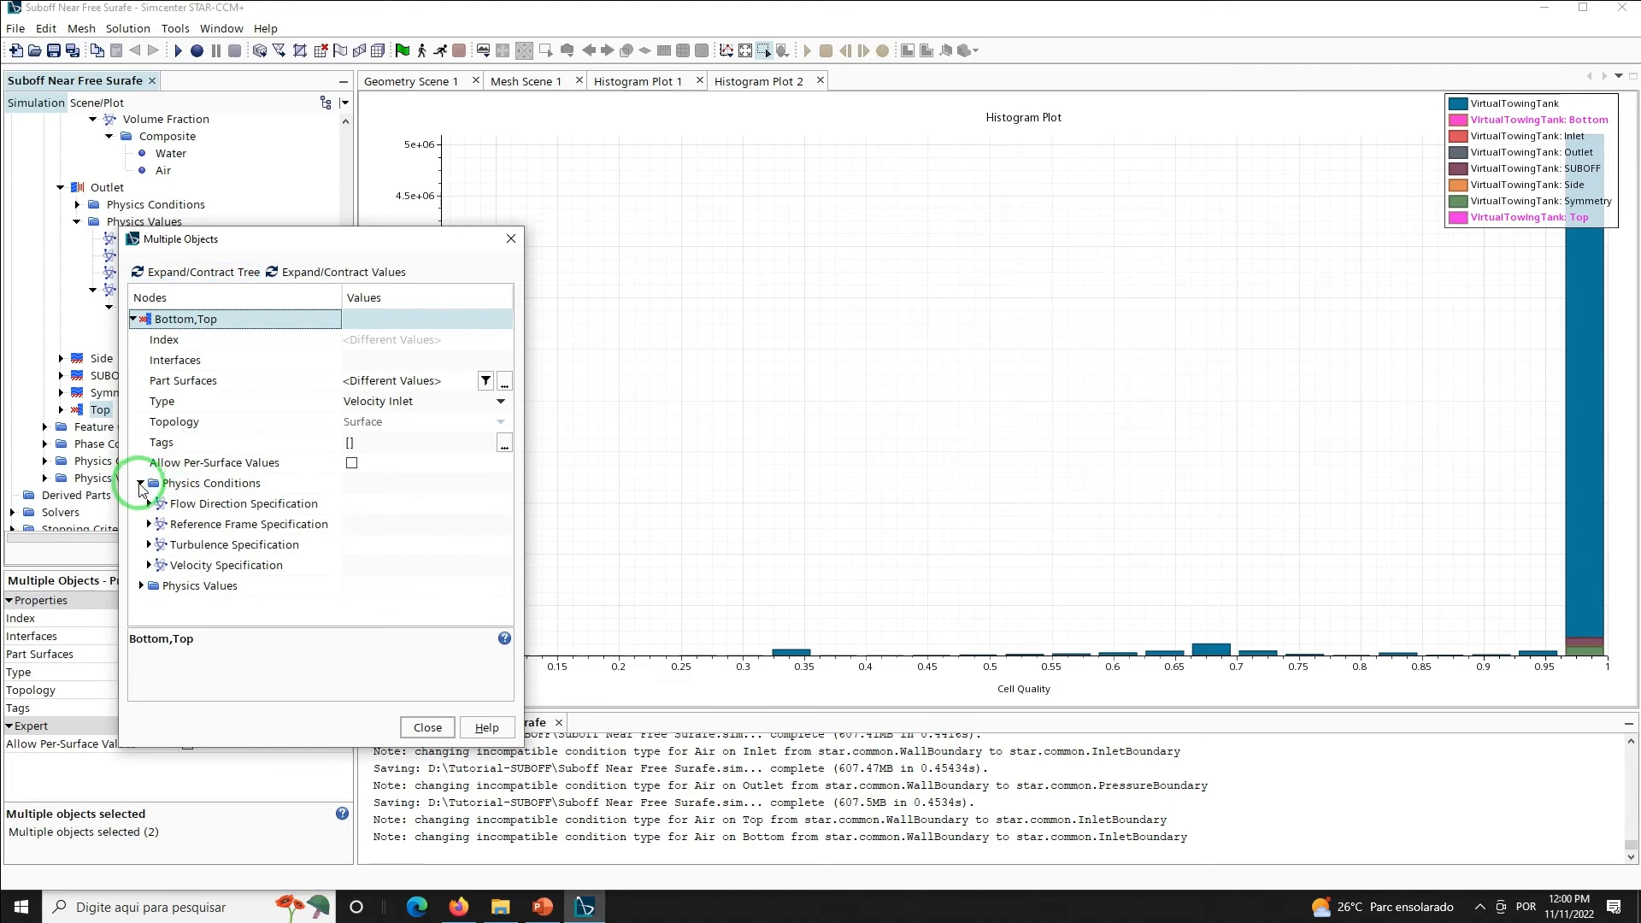
left_click(150, 566)
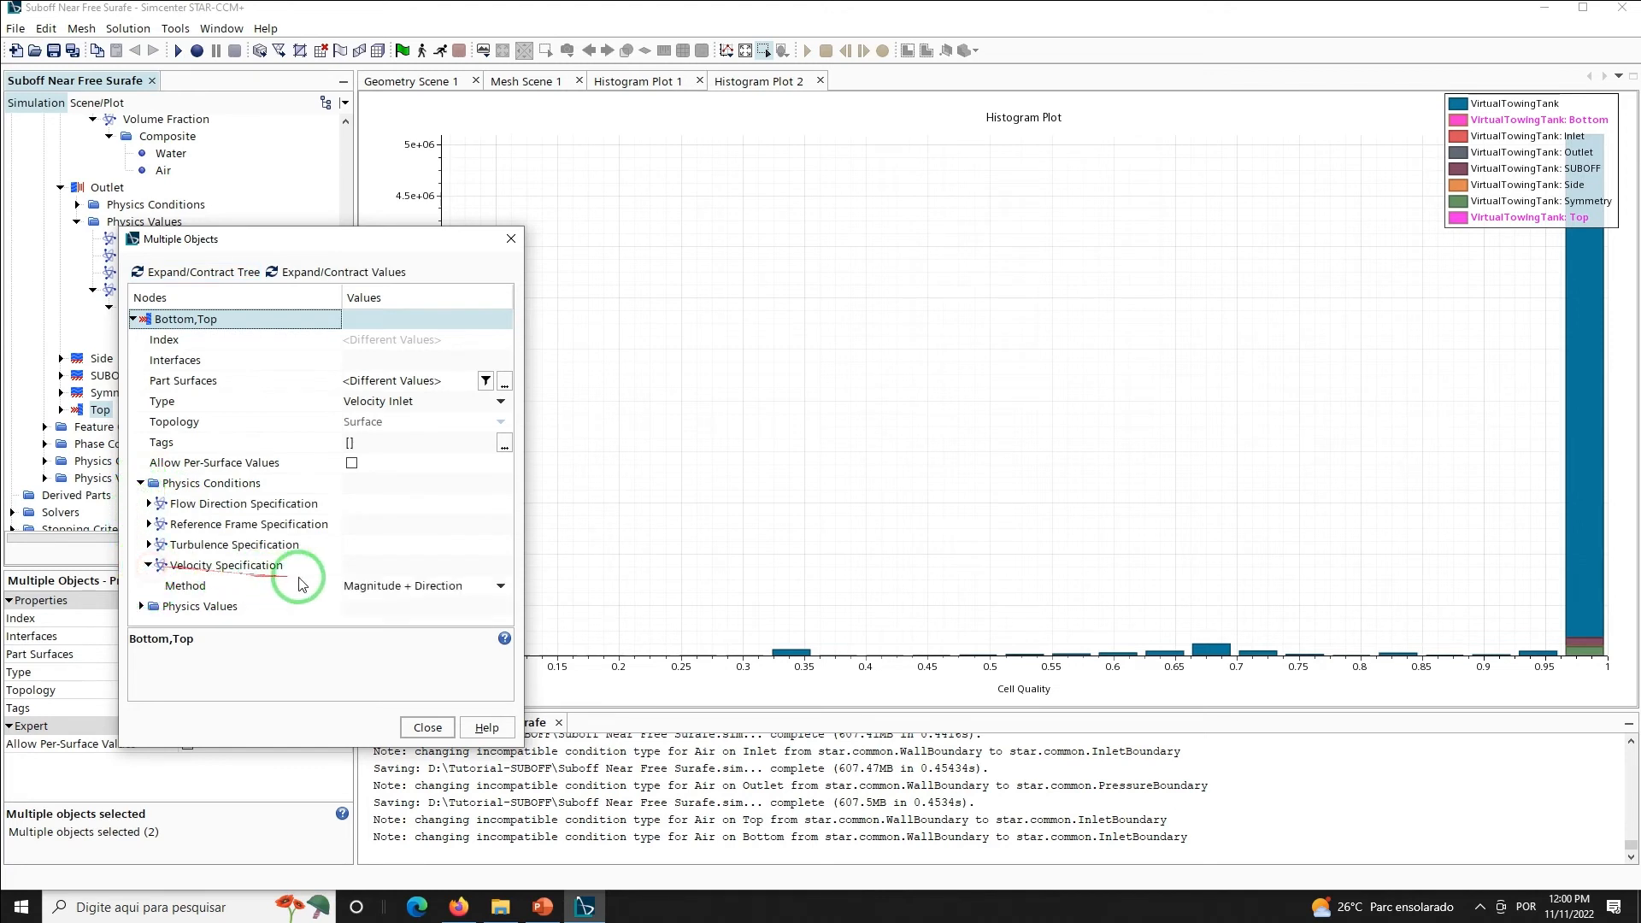
left_click(498, 588)
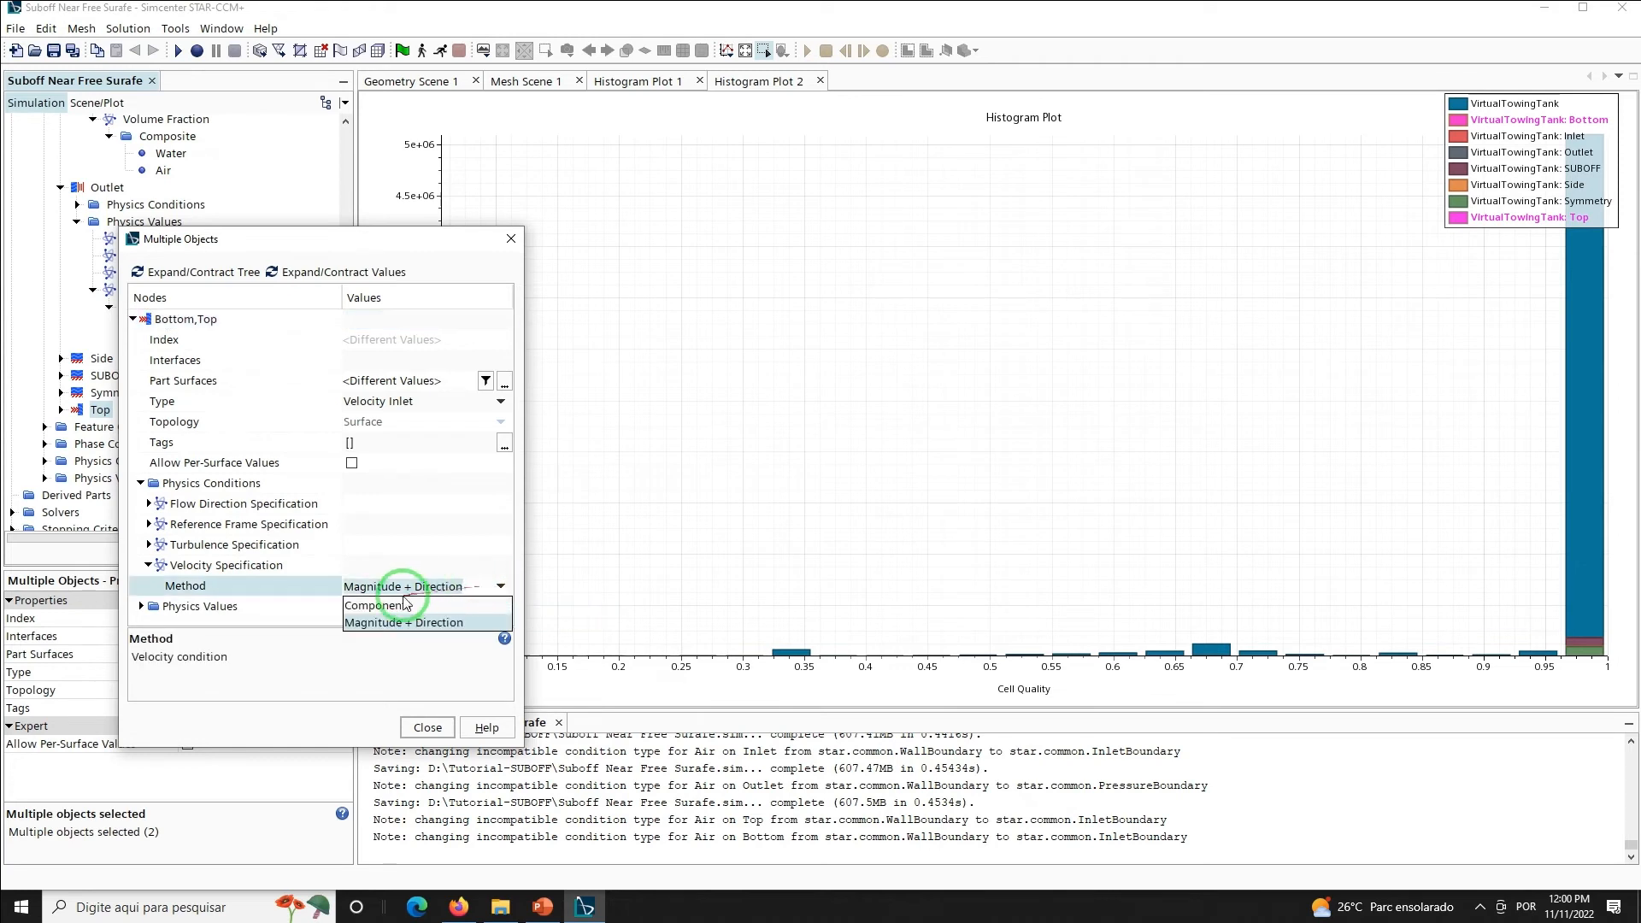
left_click(380, 608)
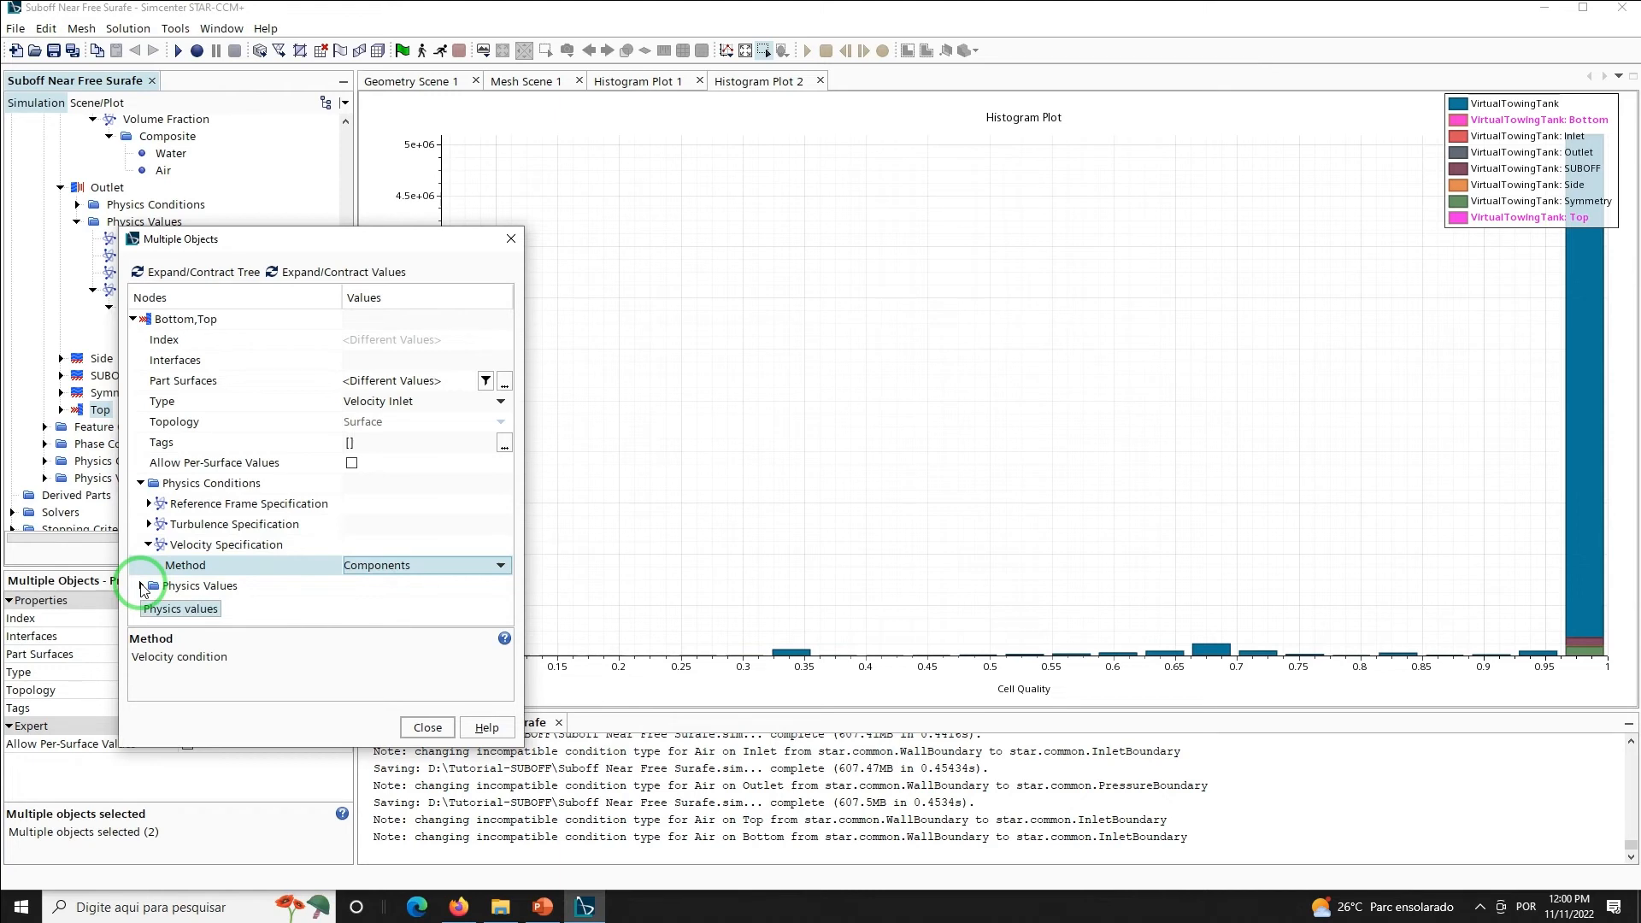
Set the Velocity of the Top and Bottom boundaries to Field Function, using Velocity of Flat Vof Wave 1 as the vector function
left_click(142, 586)
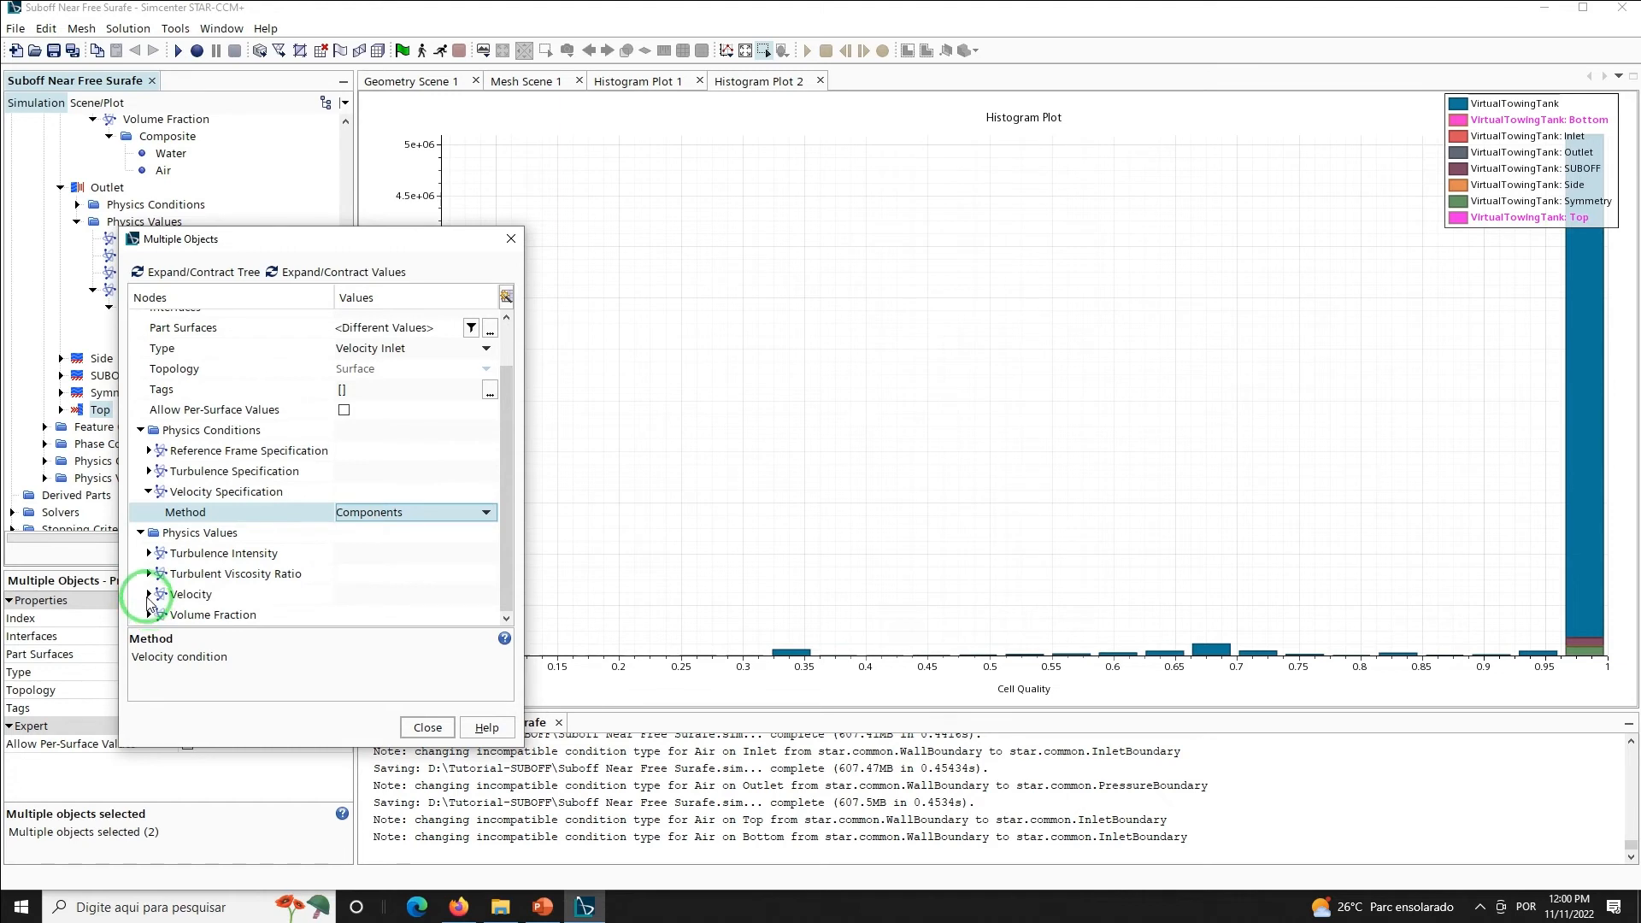
left_click(149, 594)
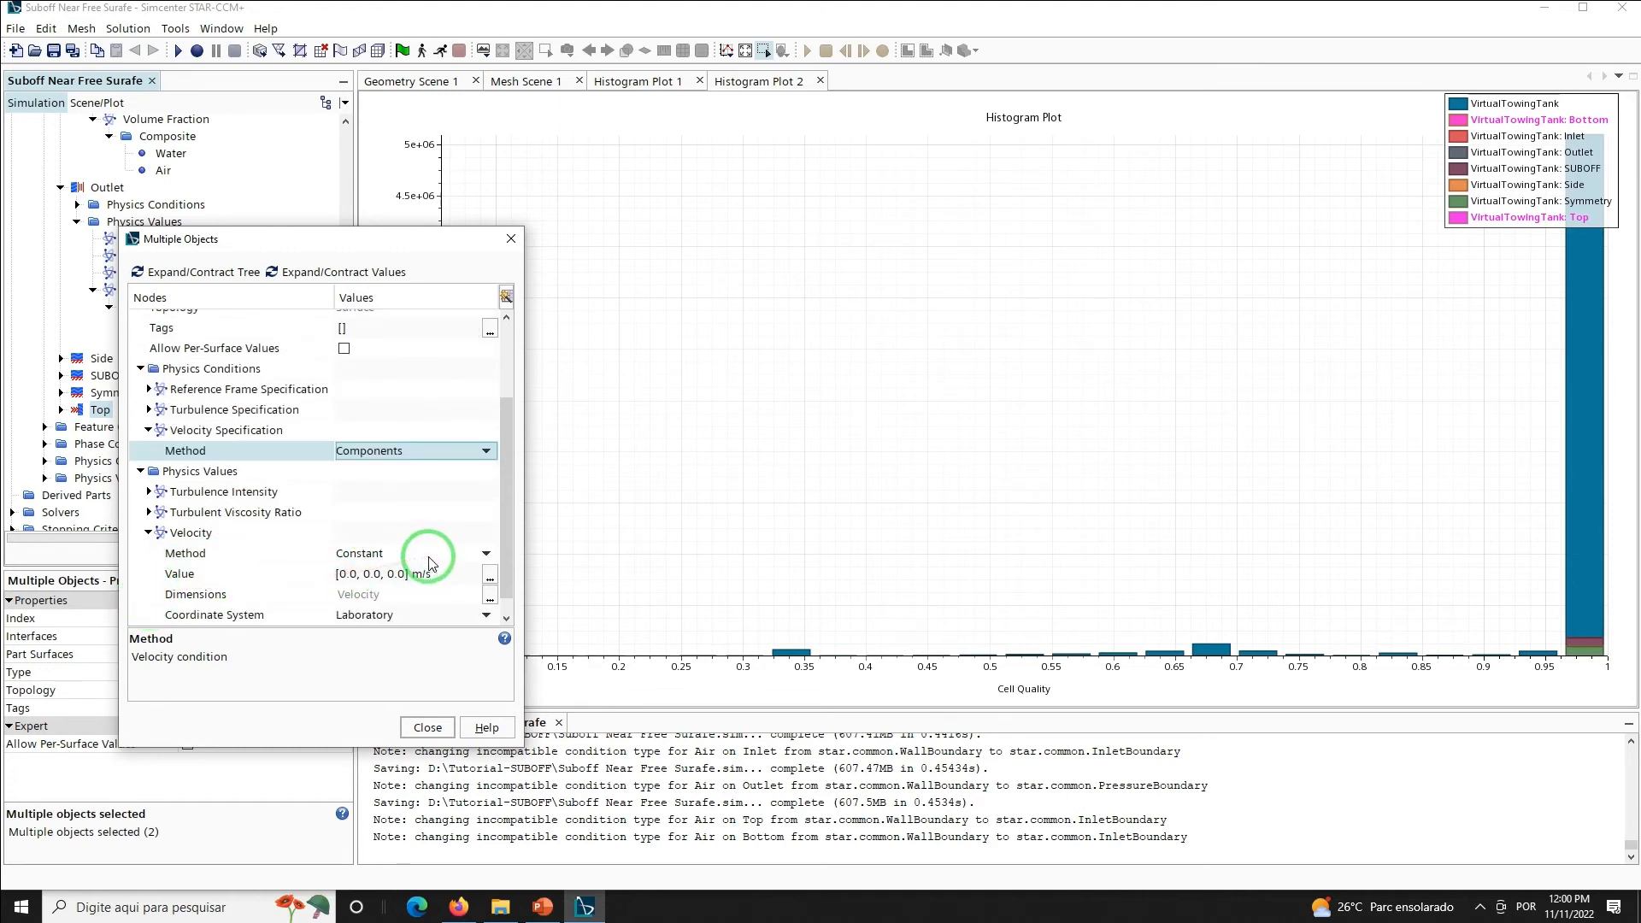
left_click(479, 553)
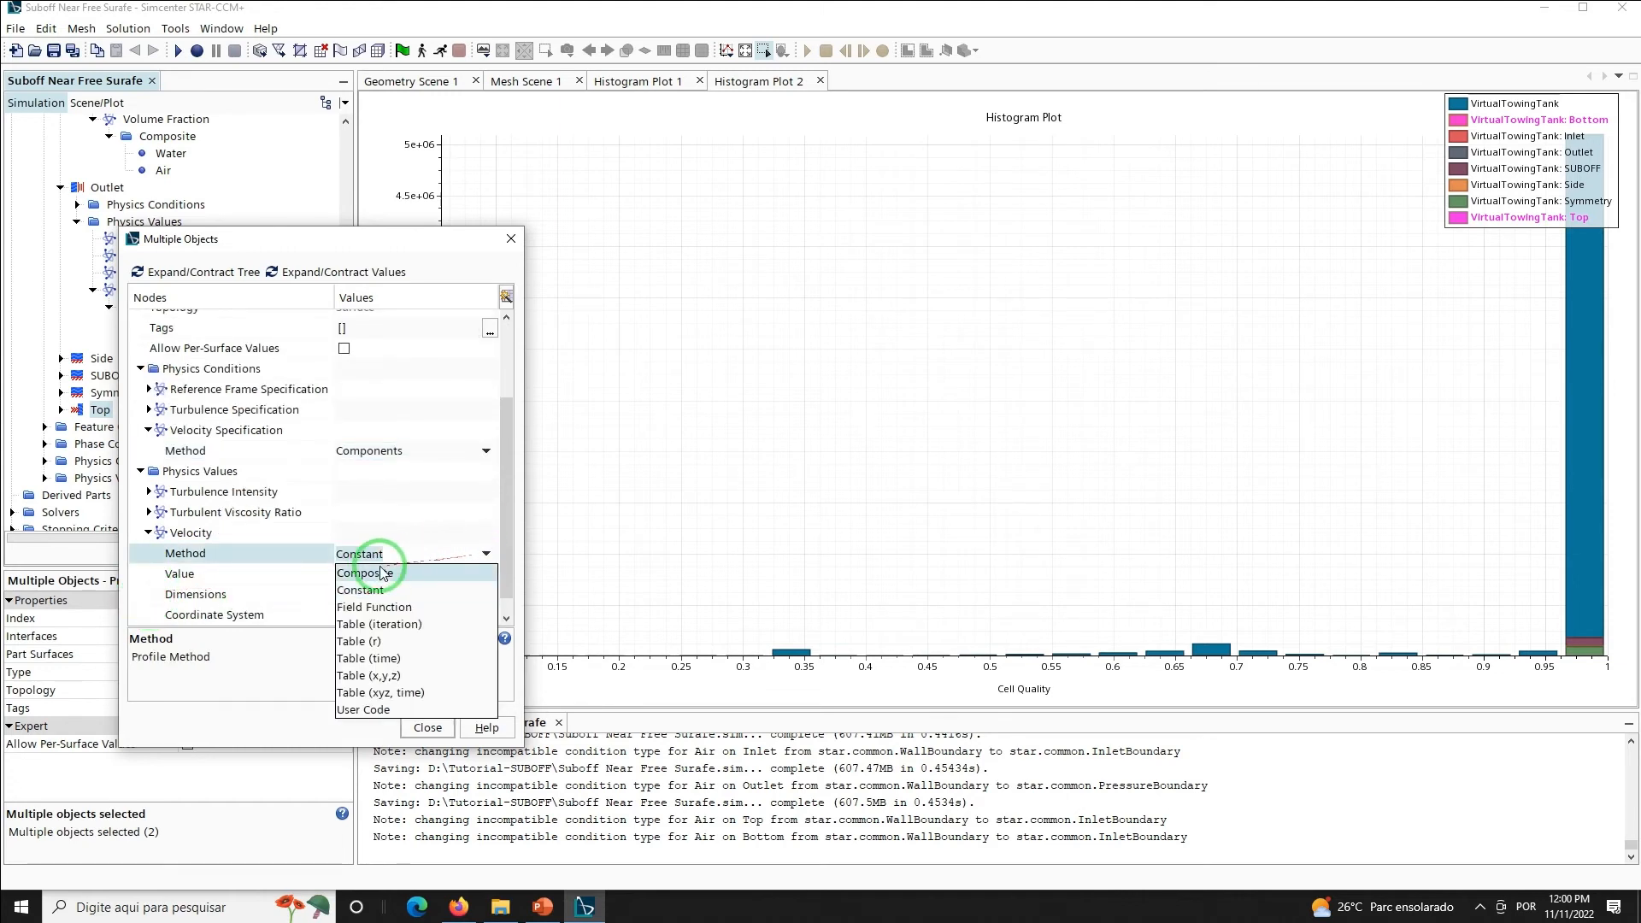
left_click(374, 606)
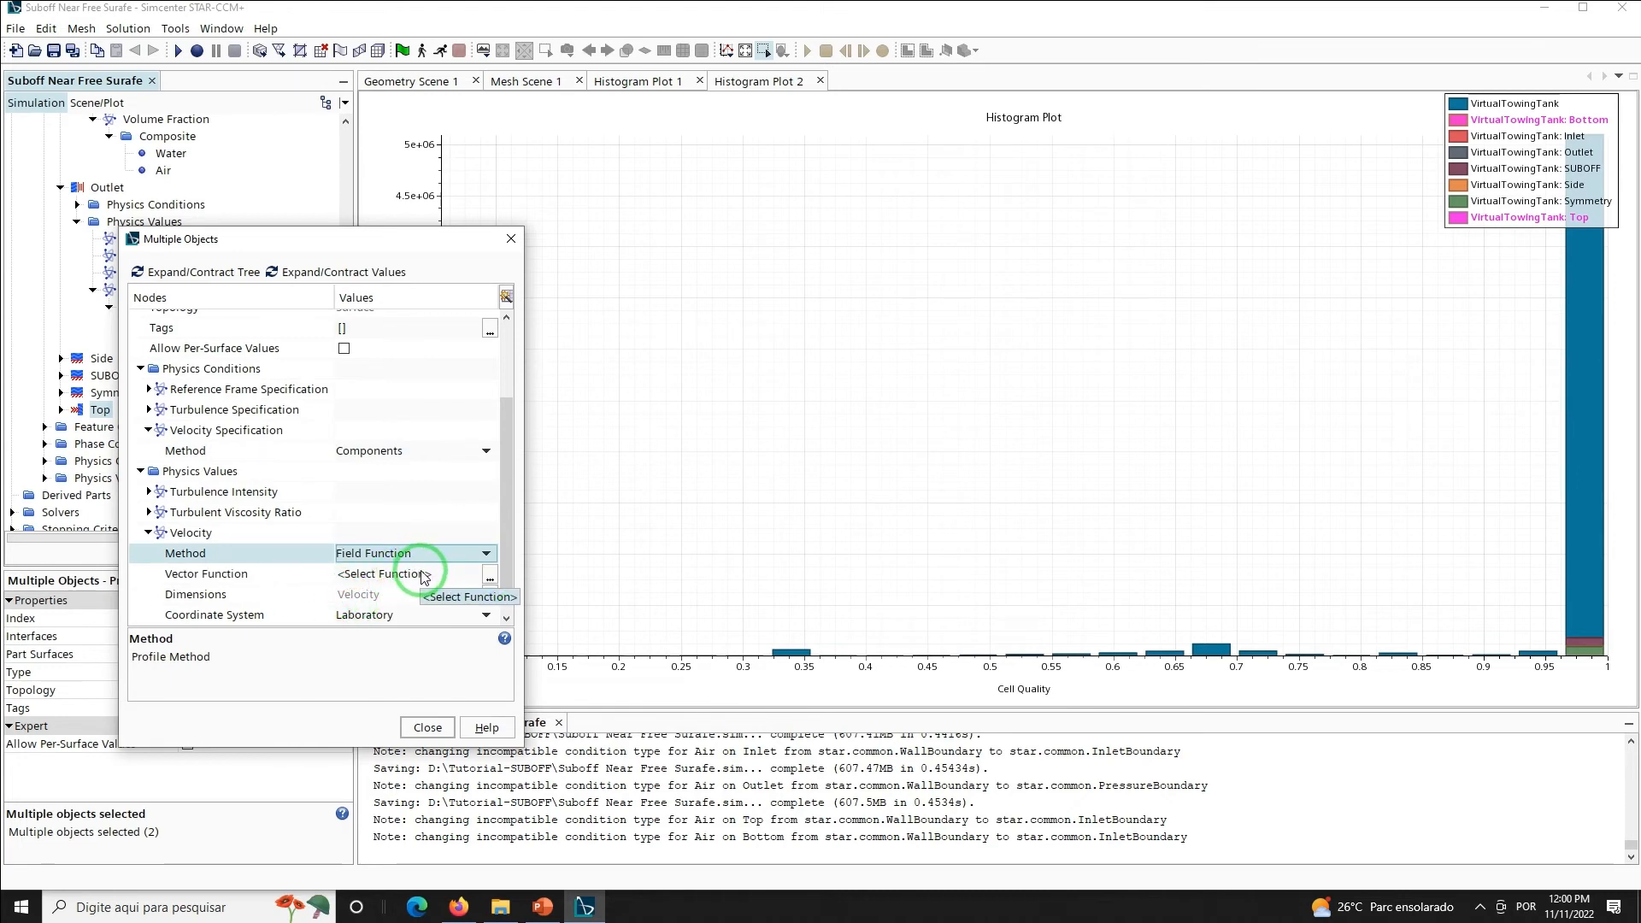
left_click(424, 577)
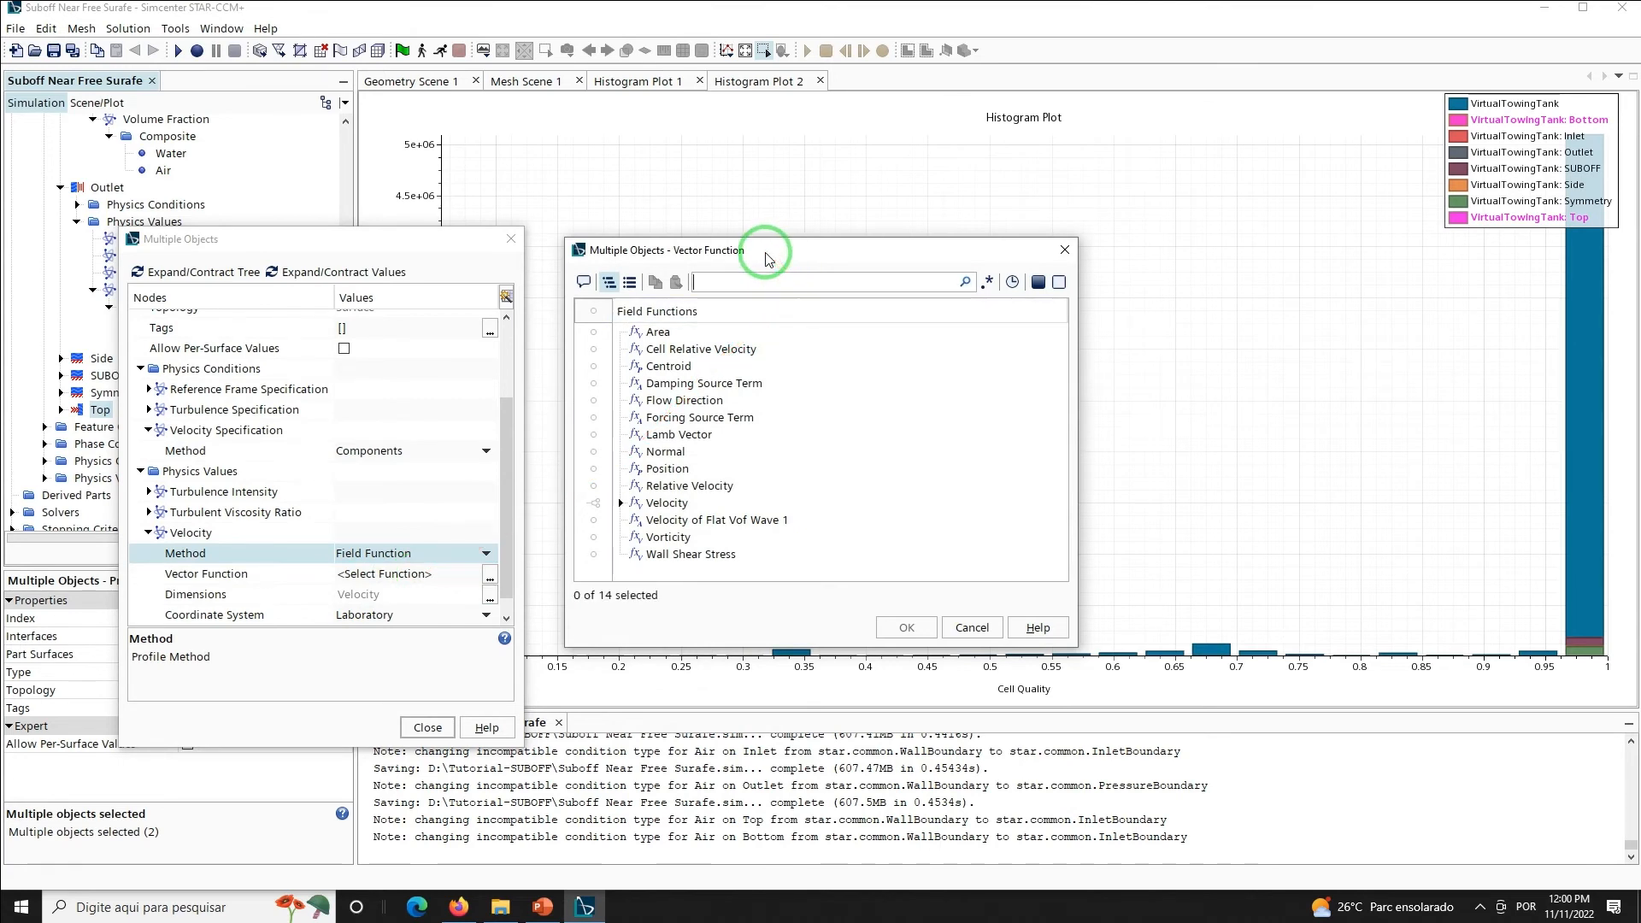
left_click(717, 522)
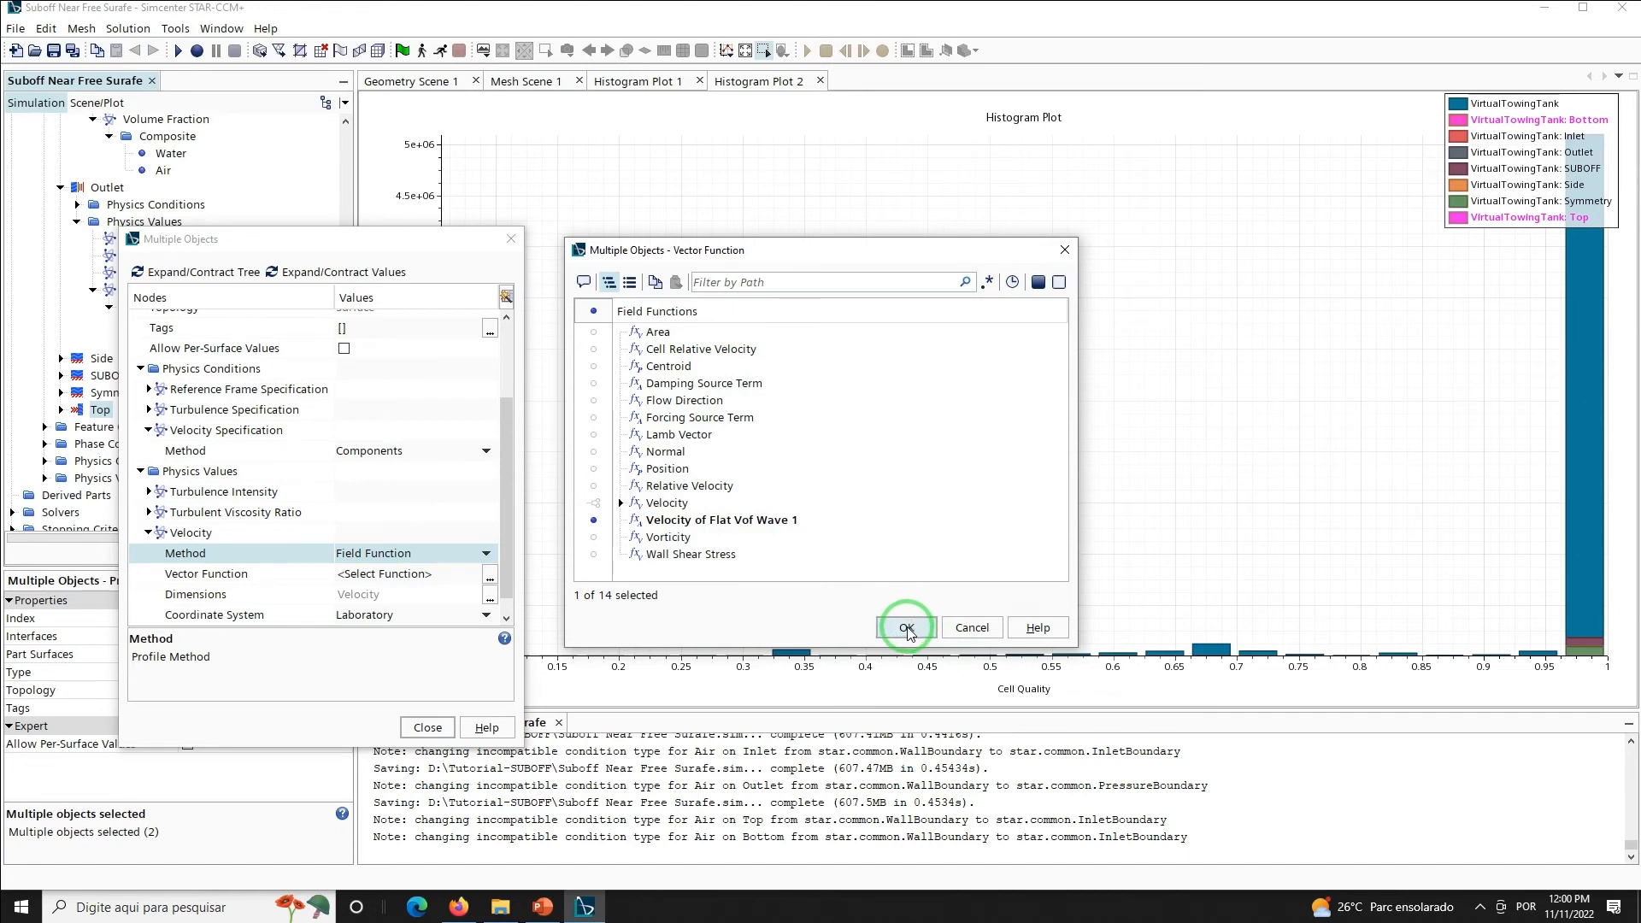
left_click(906, 628)
Set the Volume Fraction method of the Top and Bottom boundaries to Composite and expand its Composite node
left_click(141, 503)
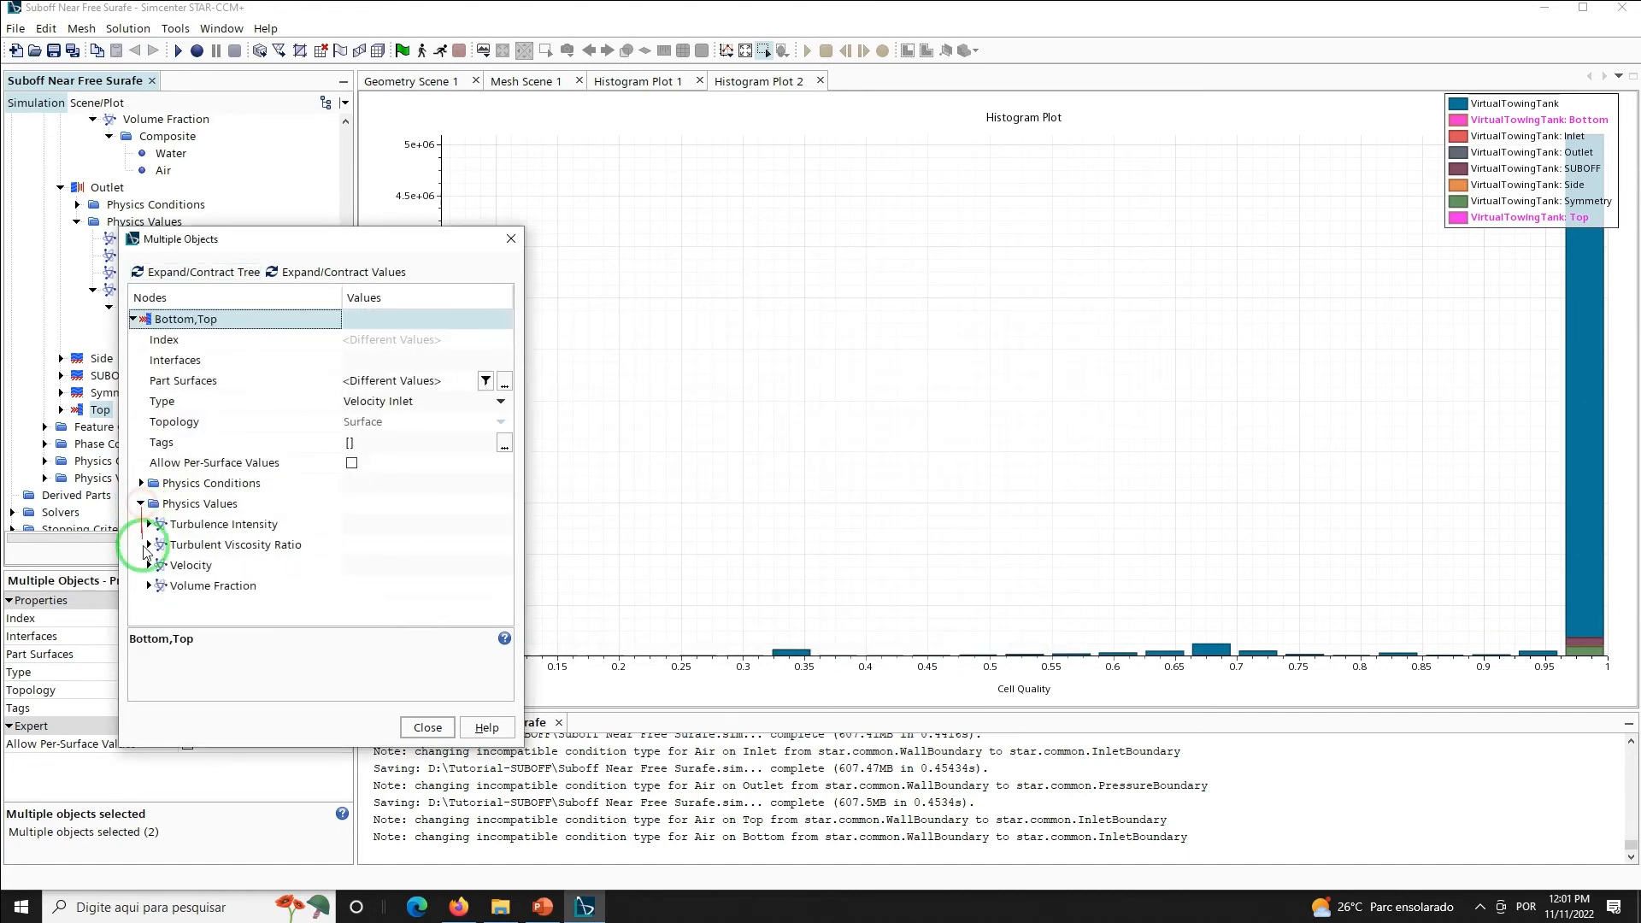
left_click(171, 585)
left_click(150, 585)
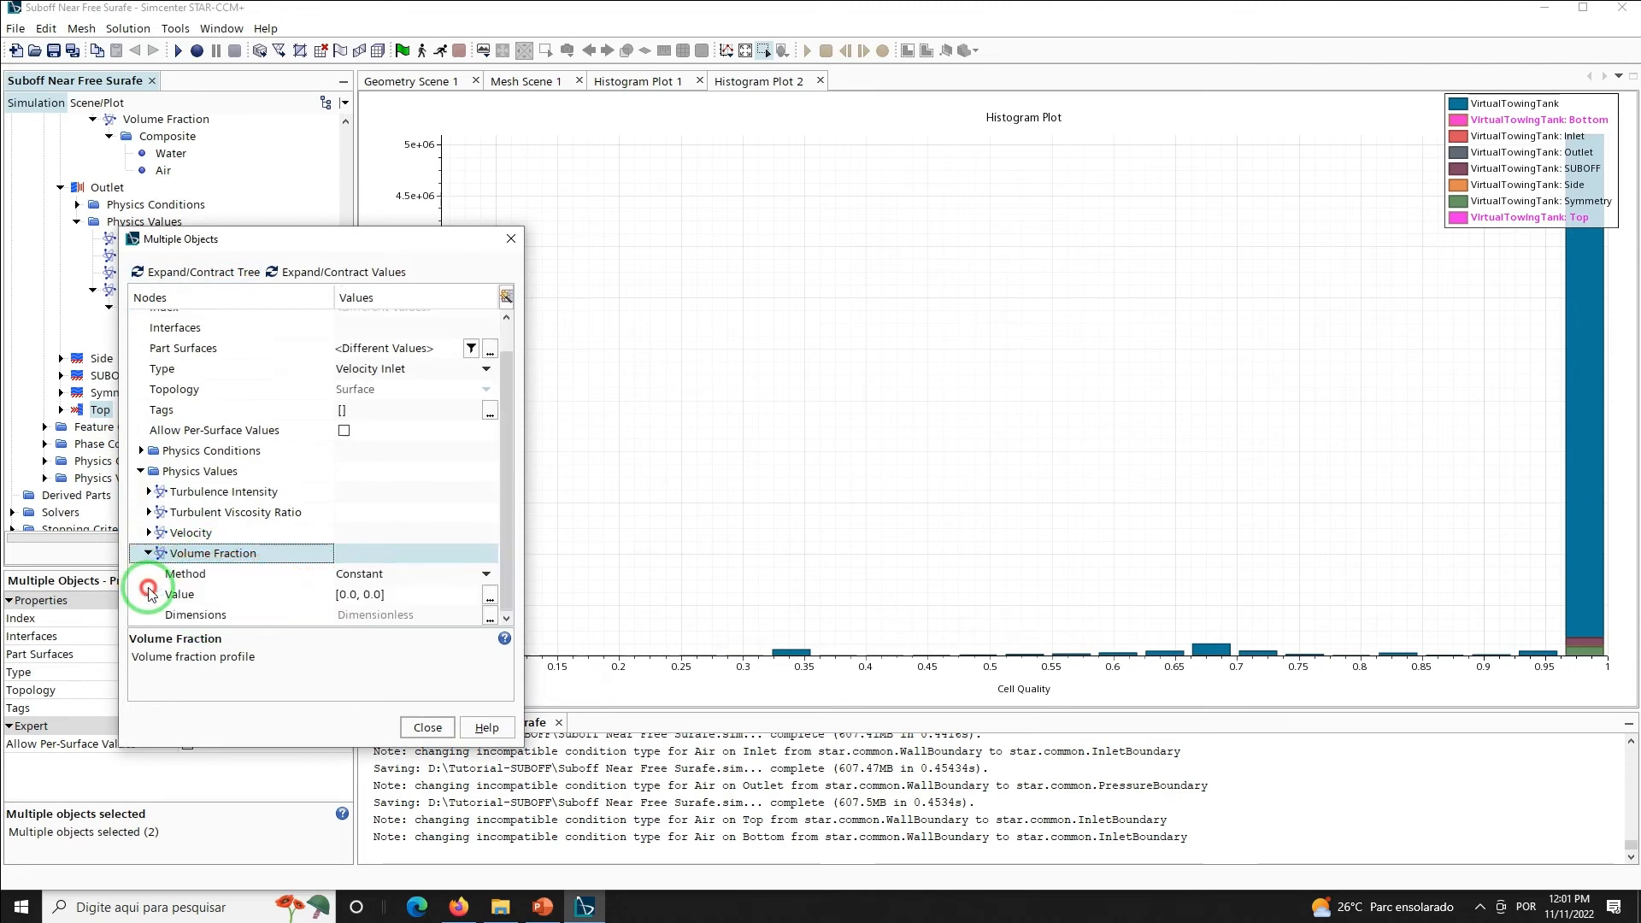
left_click(369, 574)
left_click(376, 593)
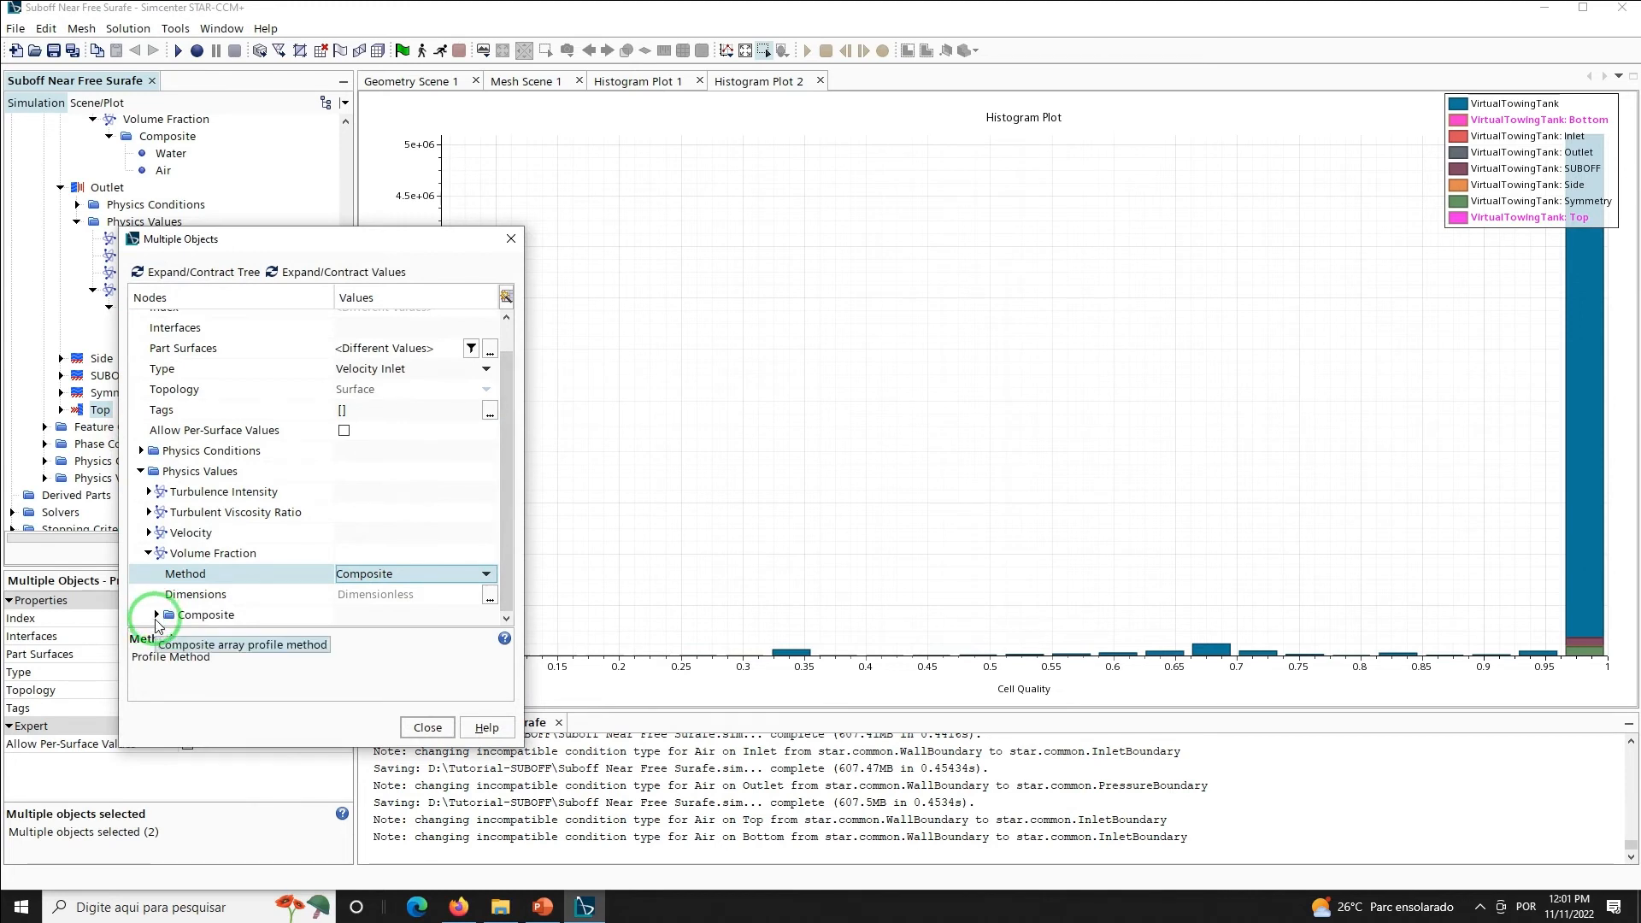
left_click(156, 615)
Expand the Water volume fraction of the Top and Bottom boundaries and set its Method to Field Function
left_click(216, 594)
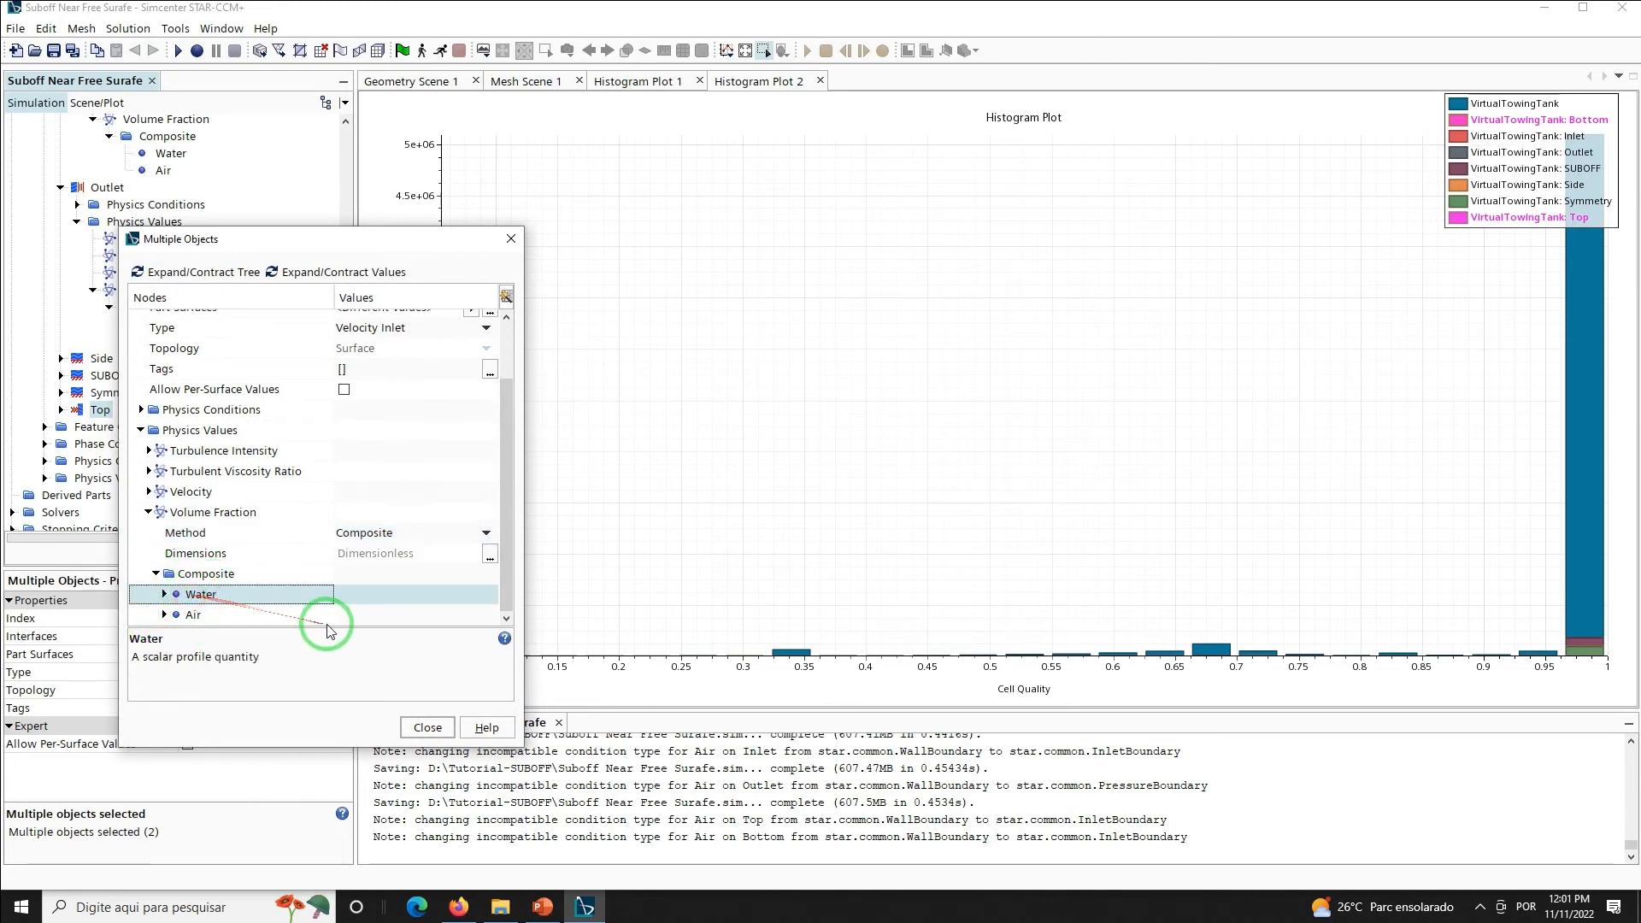
left_click(164, 594)
left_click(366, 577)
left_click(379, 576)
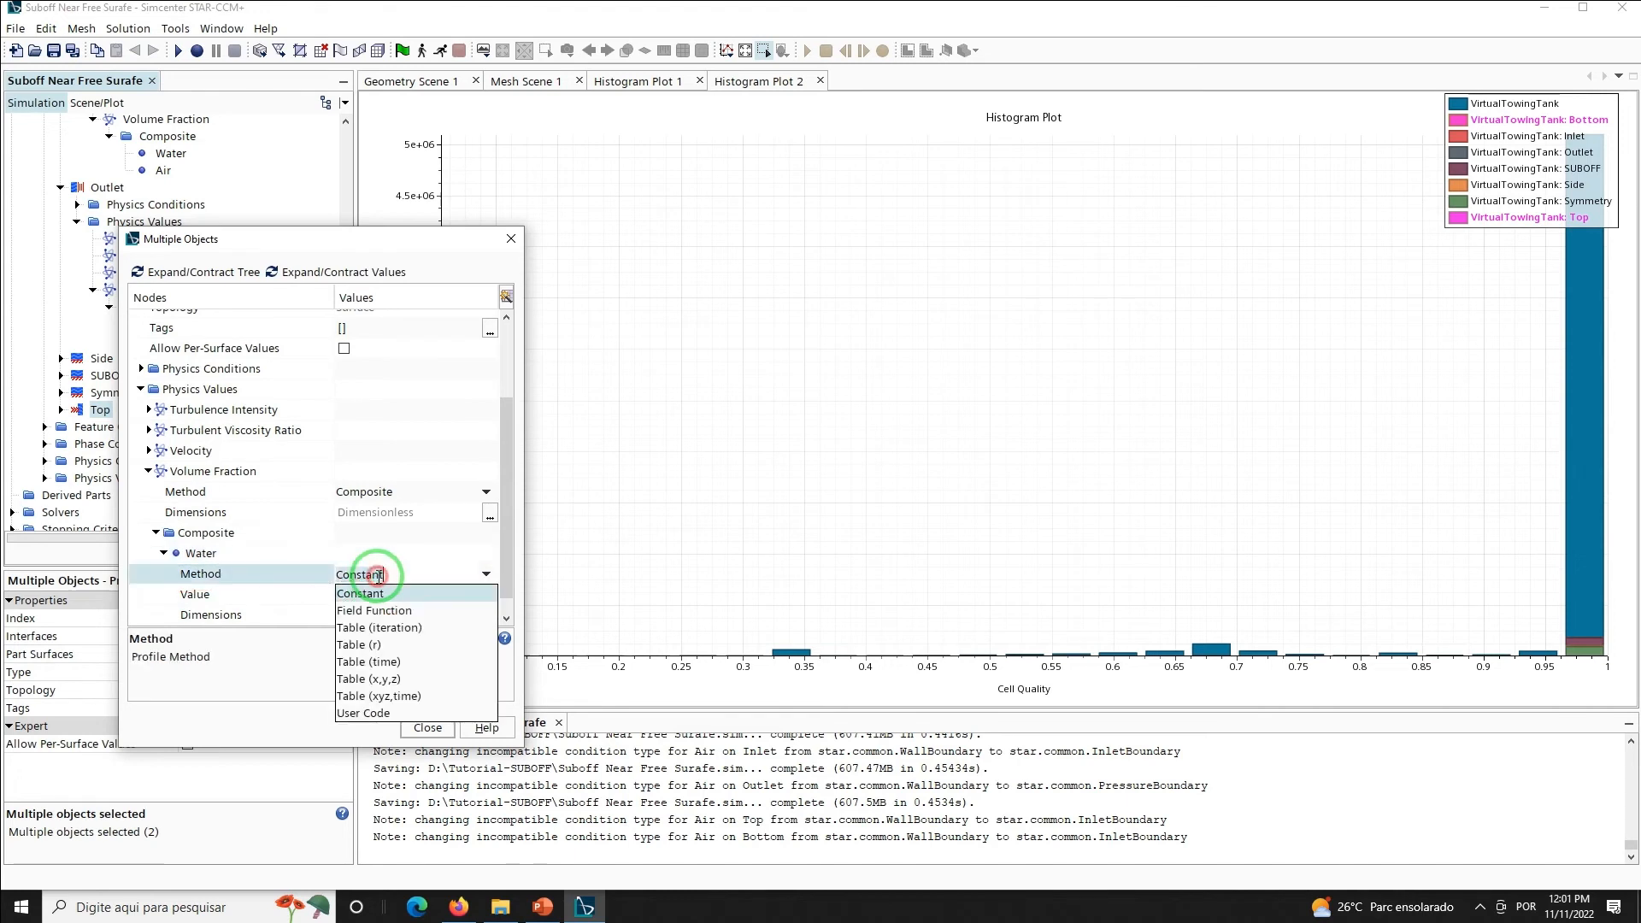
left_click(512, 518)
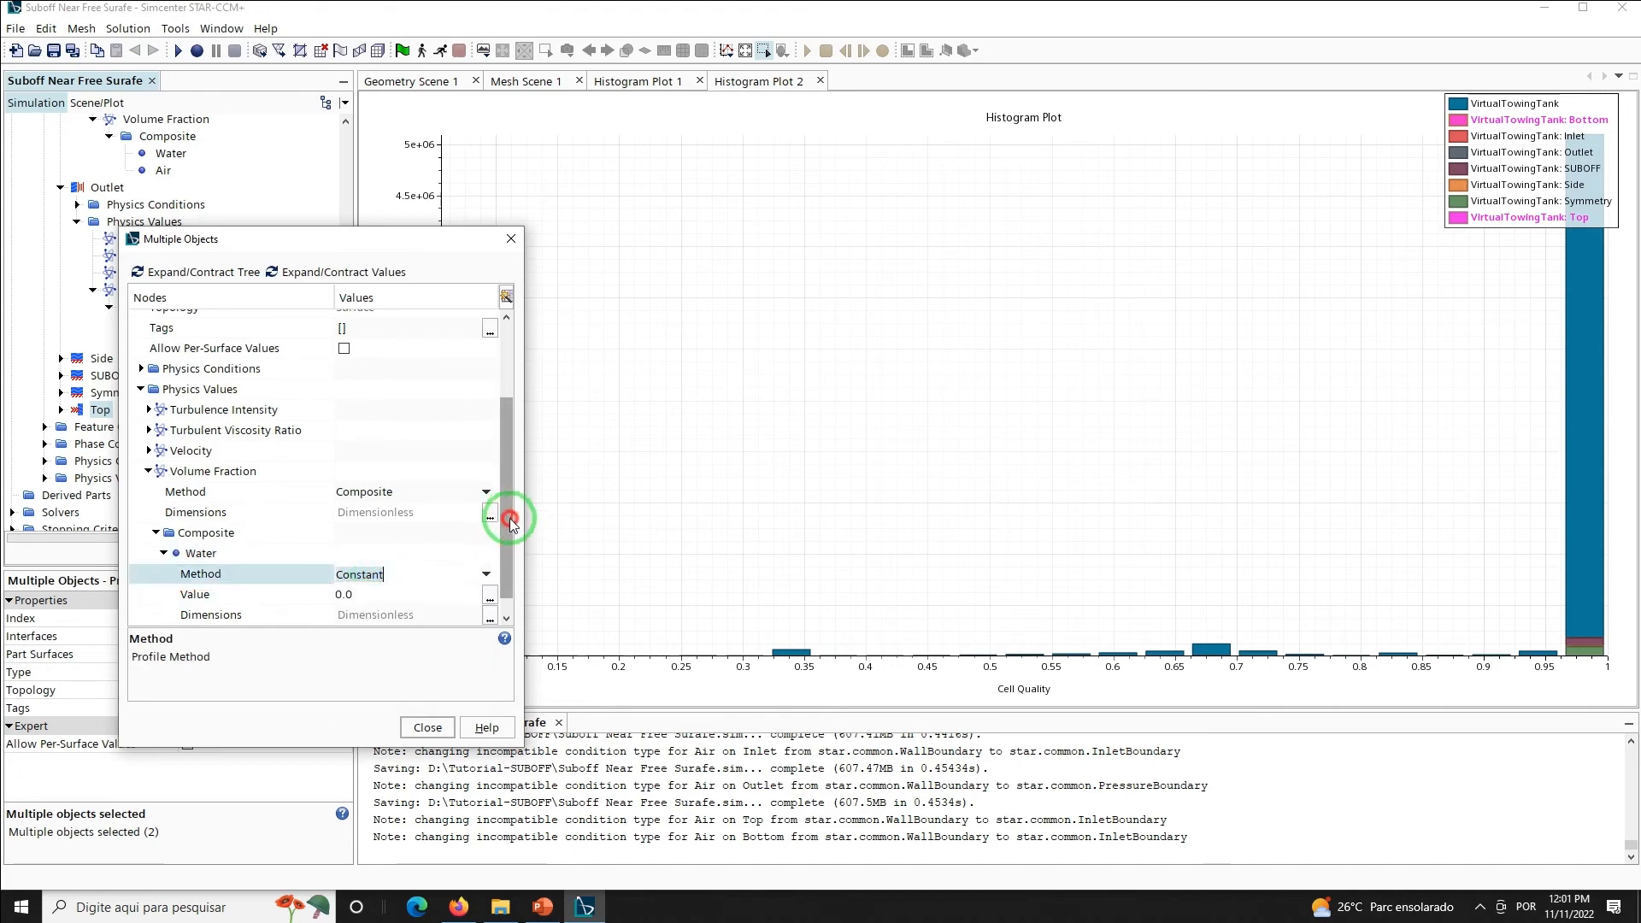
left_click(473, 573)
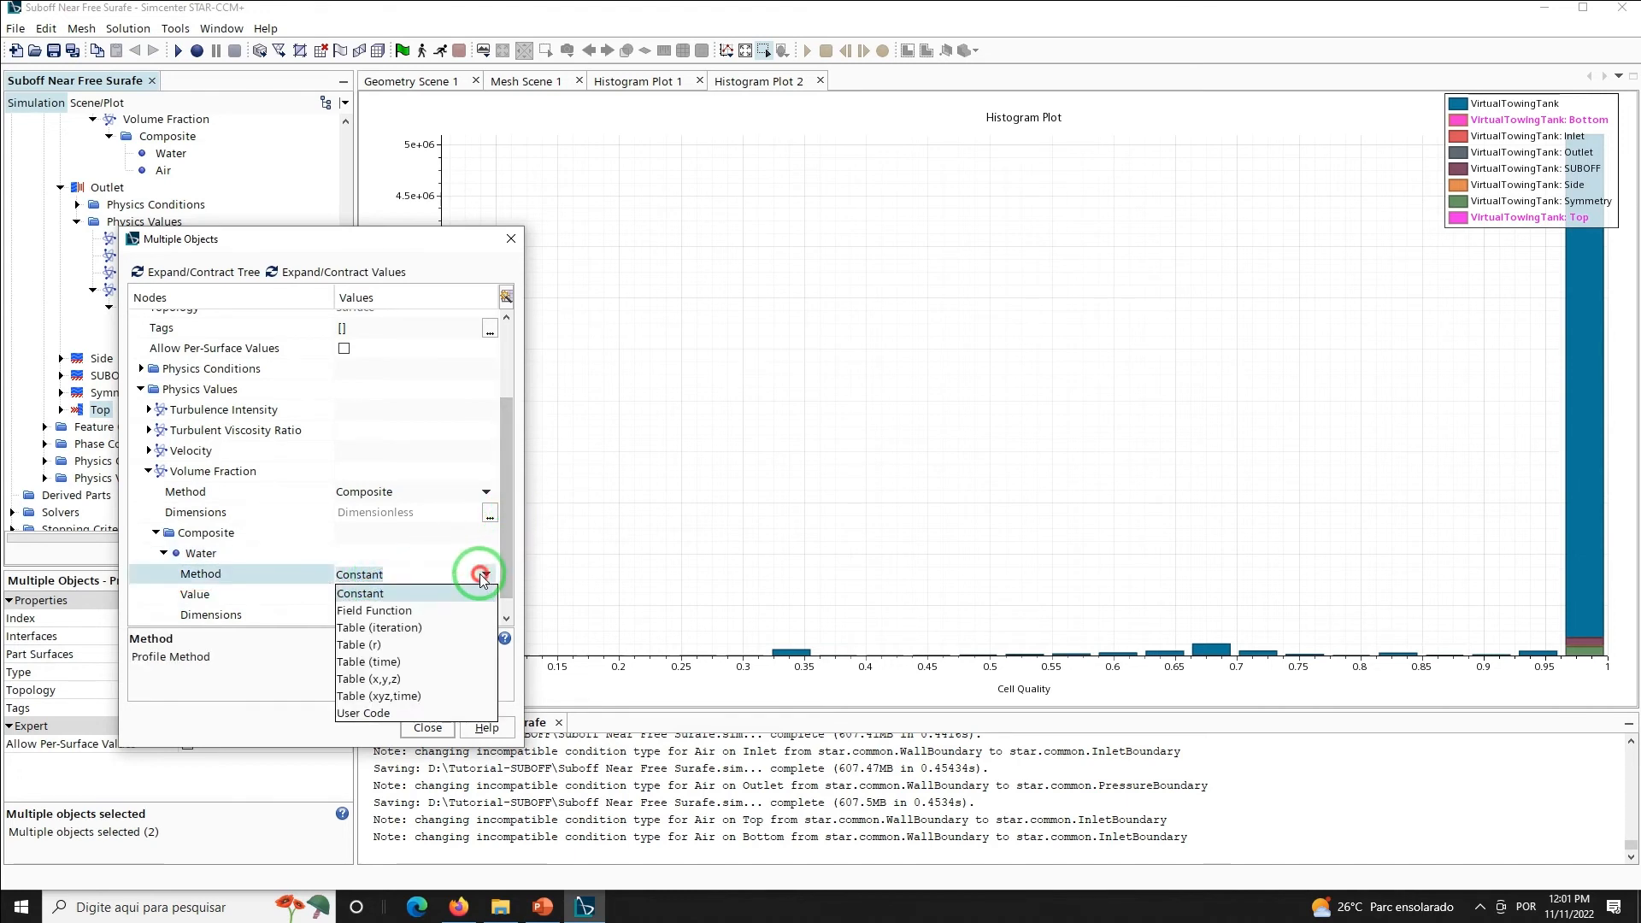
left_click(357, 596)
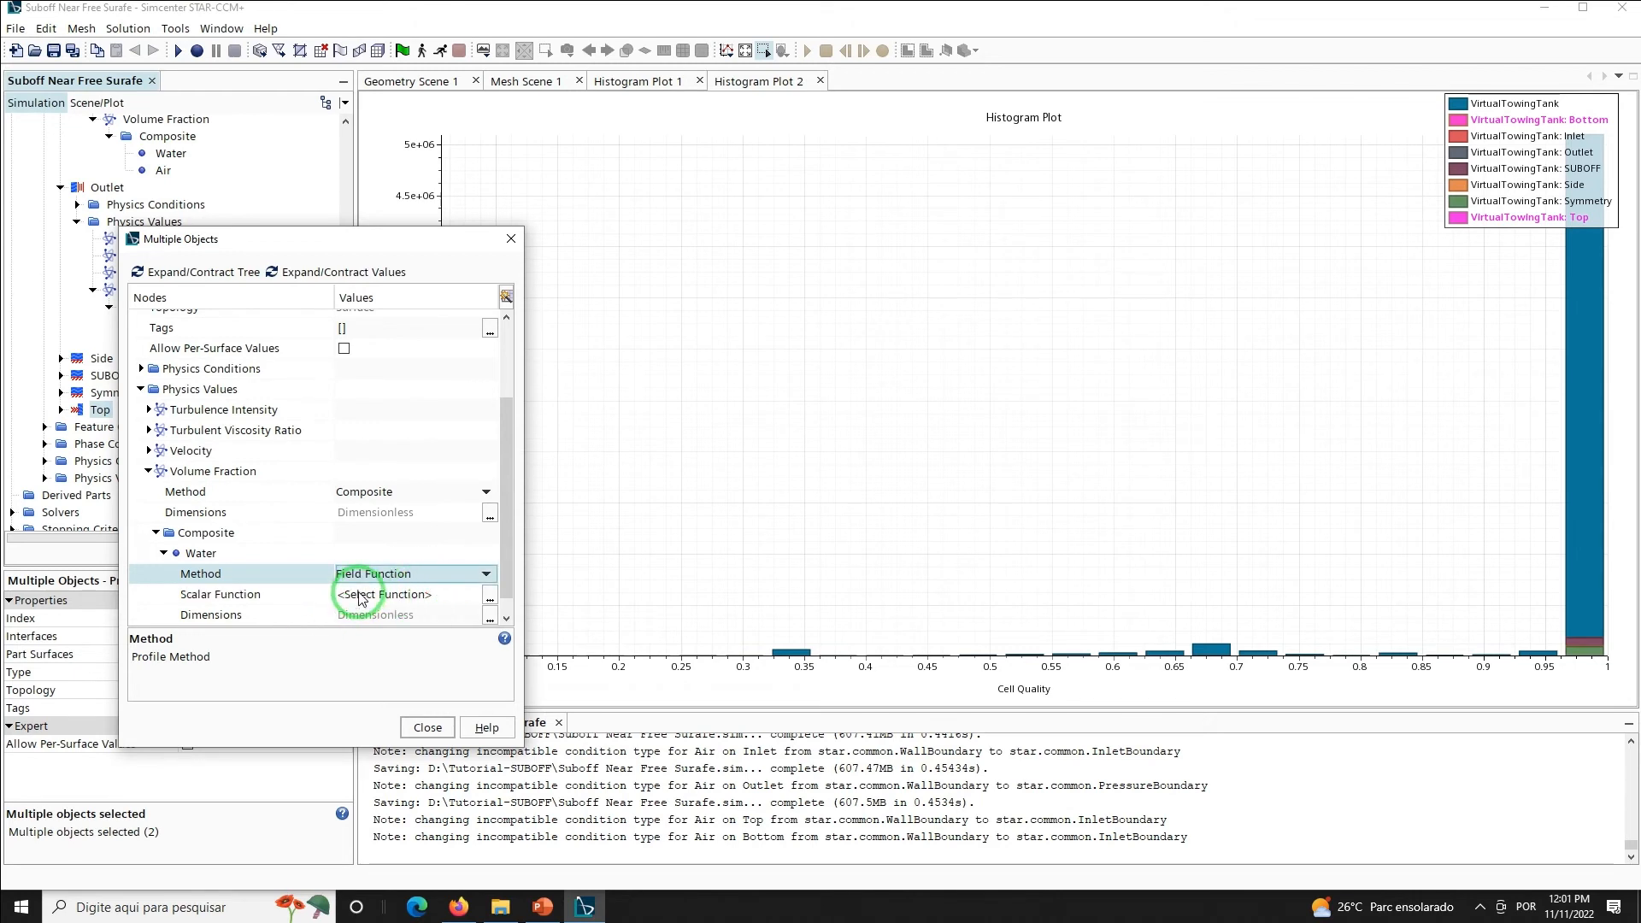
Assign Volume Fraction of Heavy Fluid of Flat Vof Wave 1 as the Water scalar function for Top and Bottom
scroll(505, 565, "down", 1)
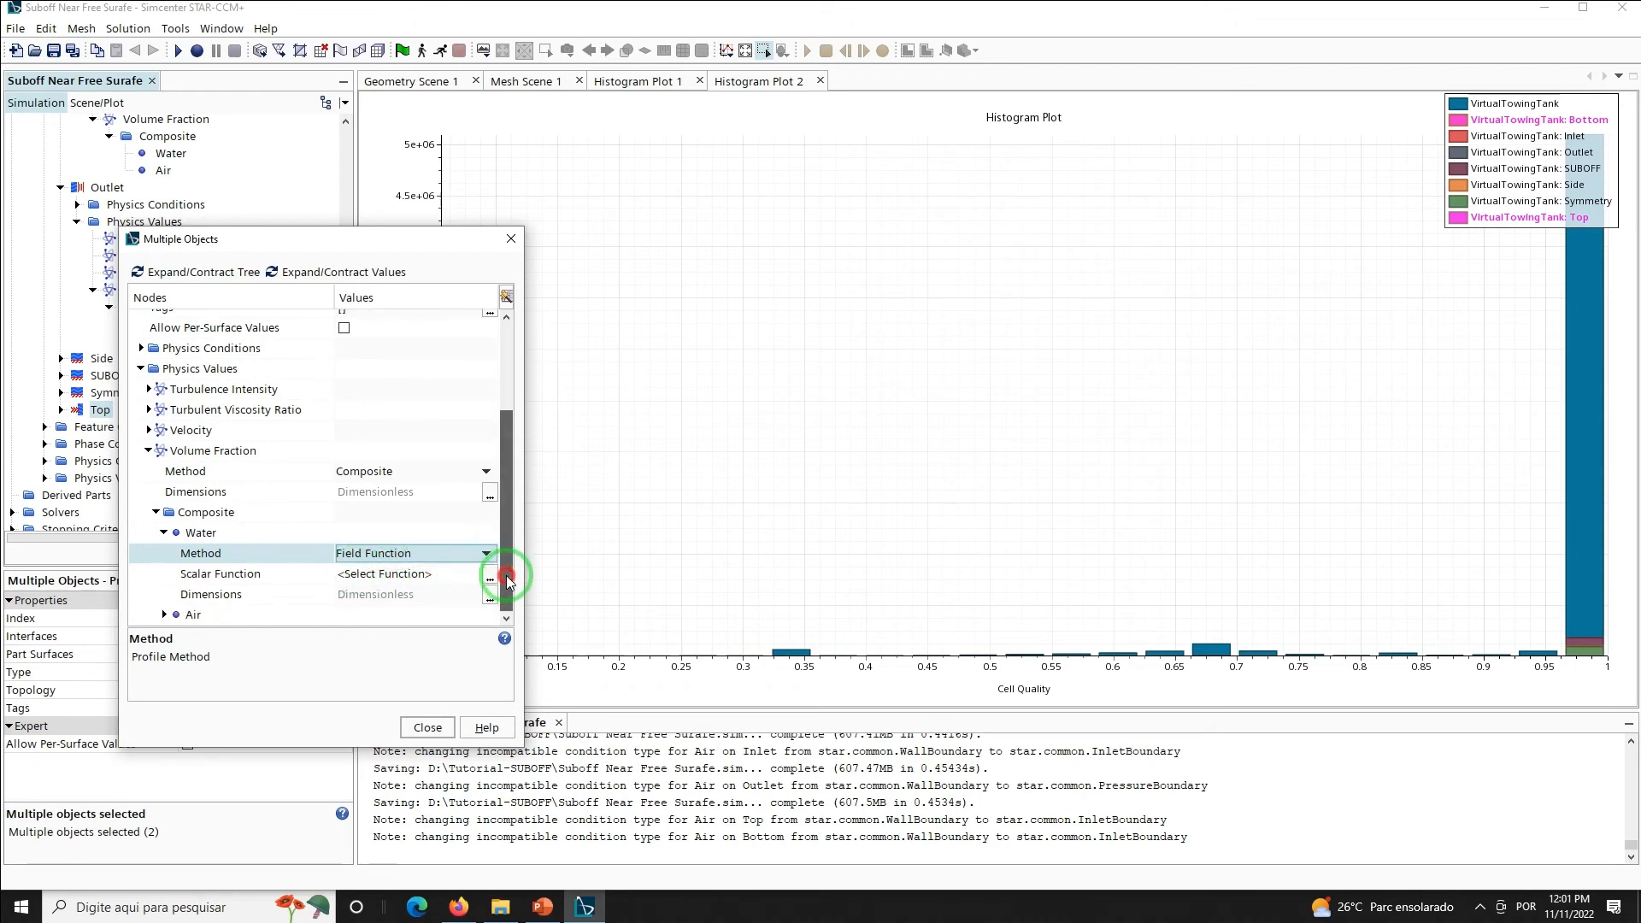
left_click(400, 576)
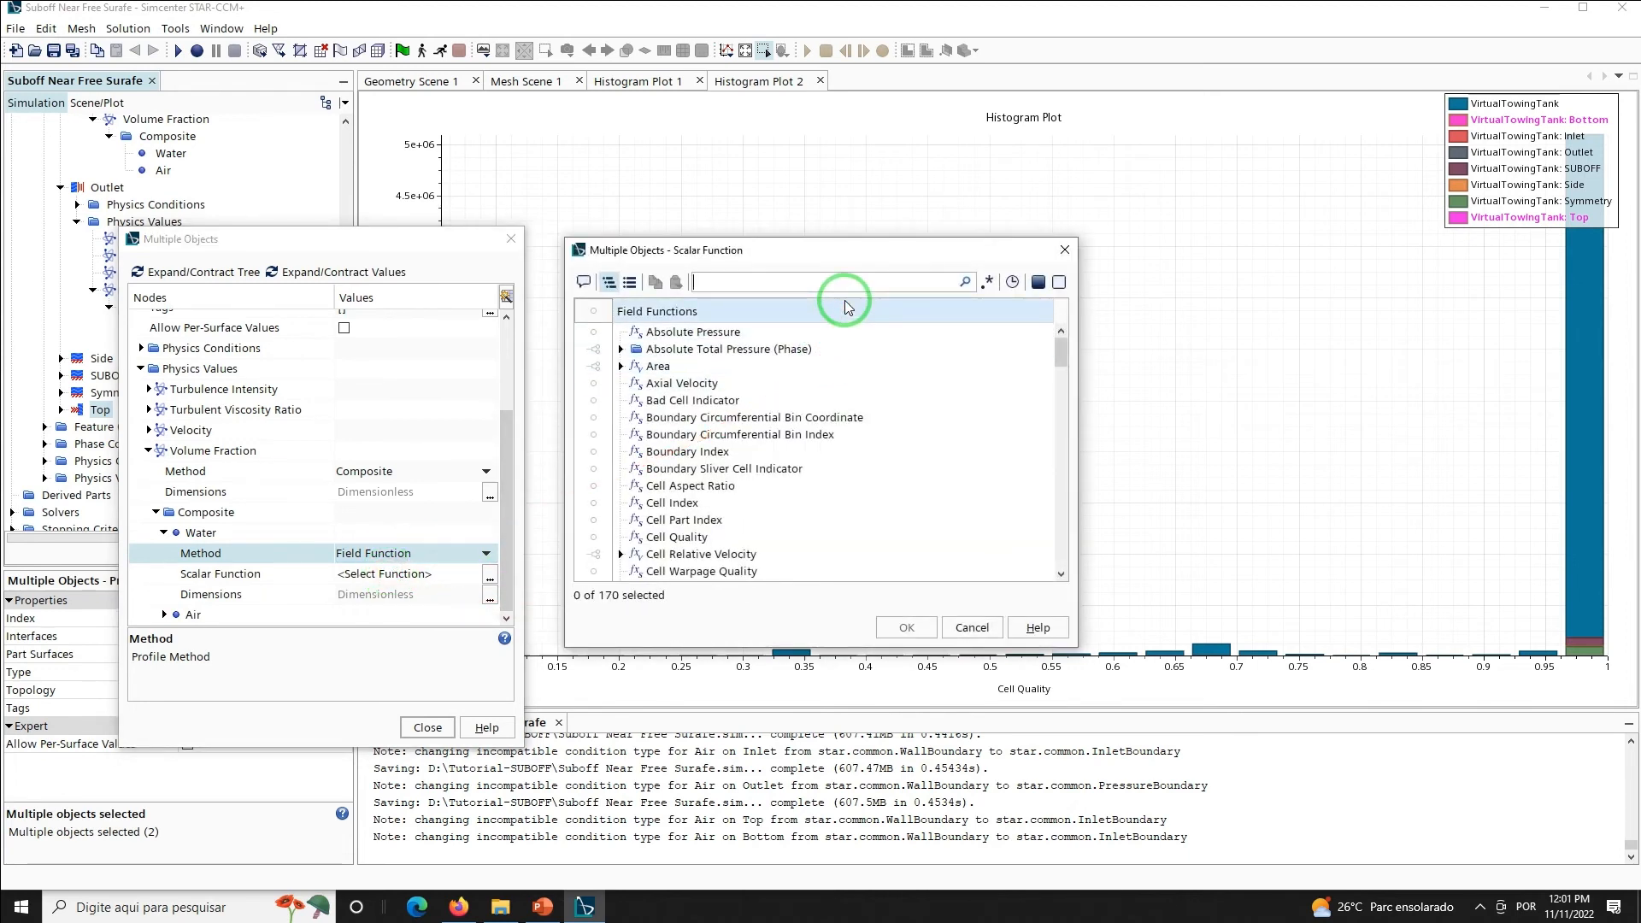
type("volume")
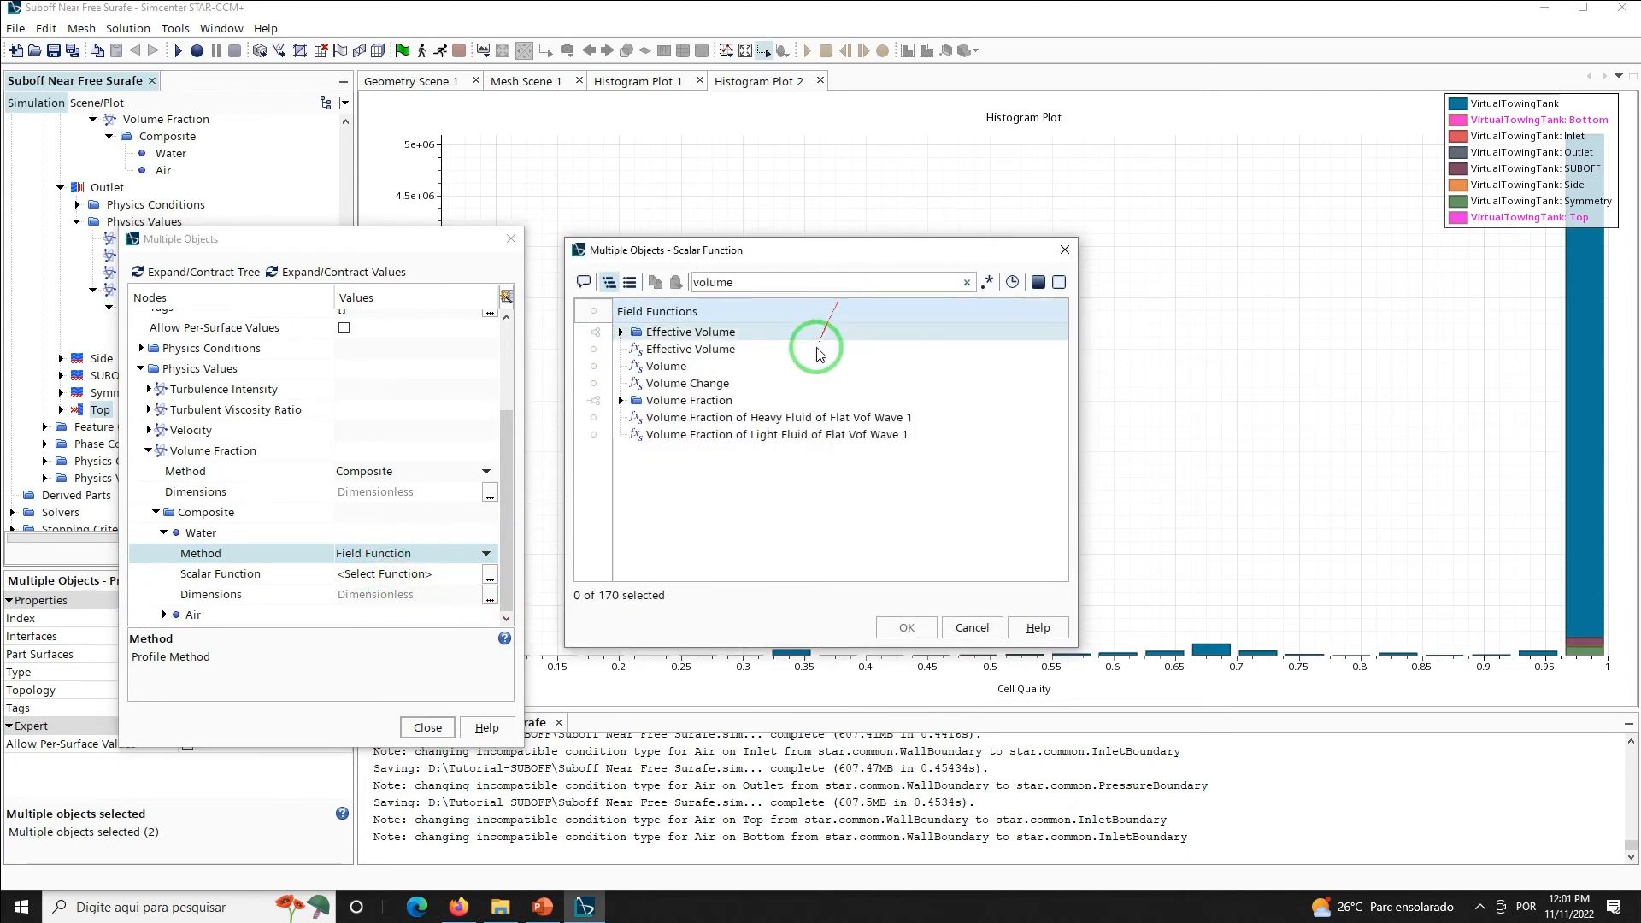
left_click(742, 419)
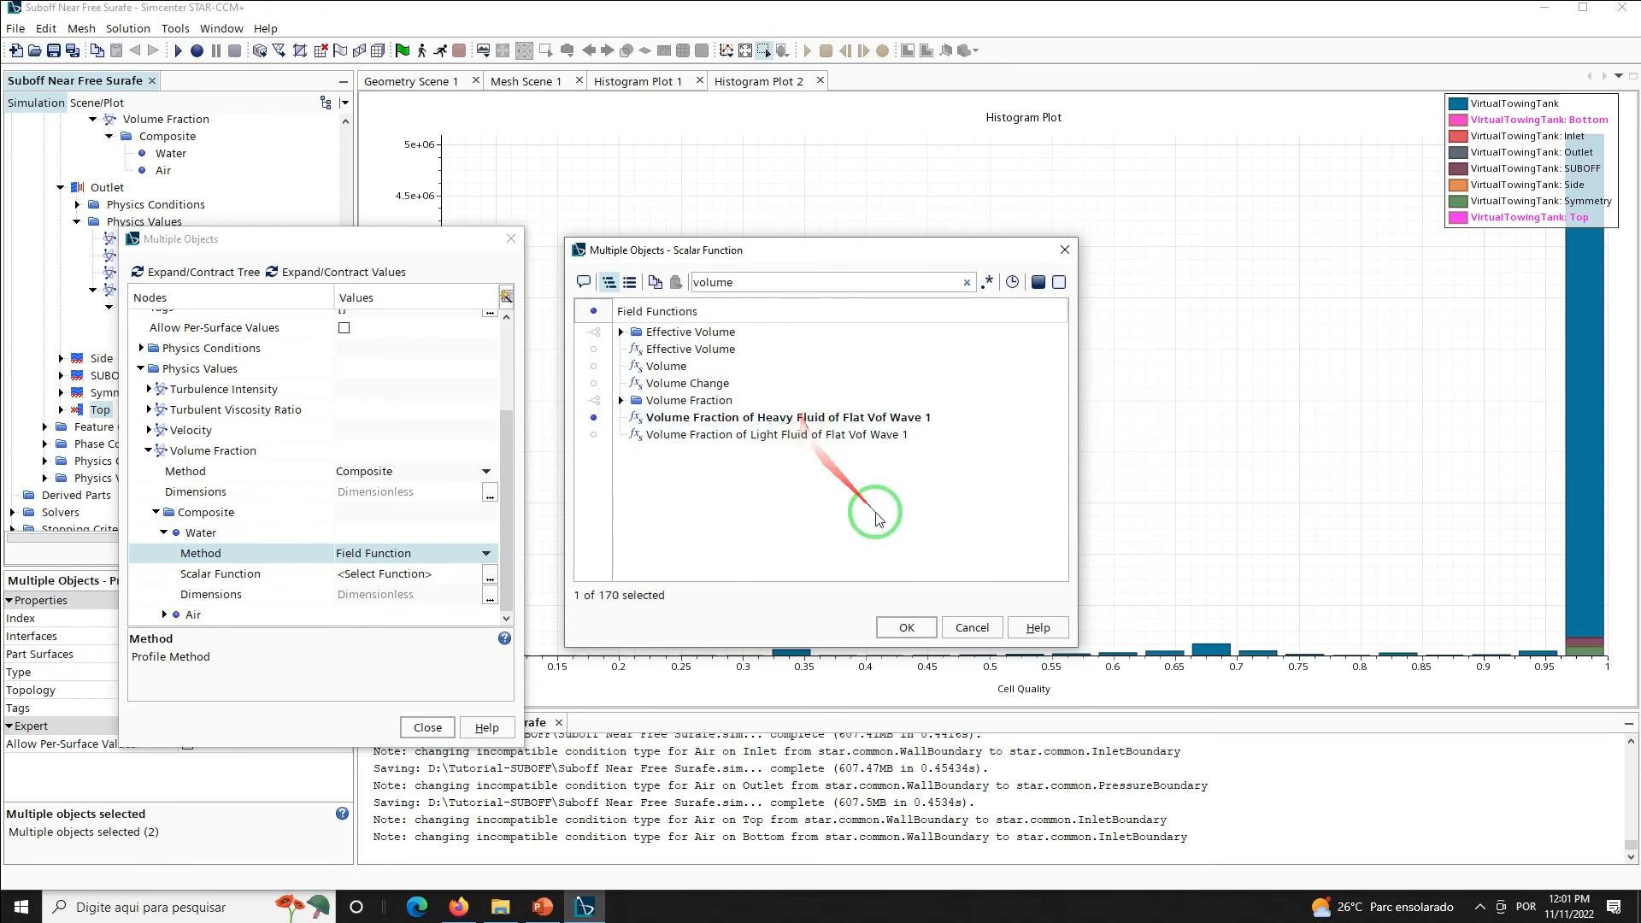
left_click(905, 627)
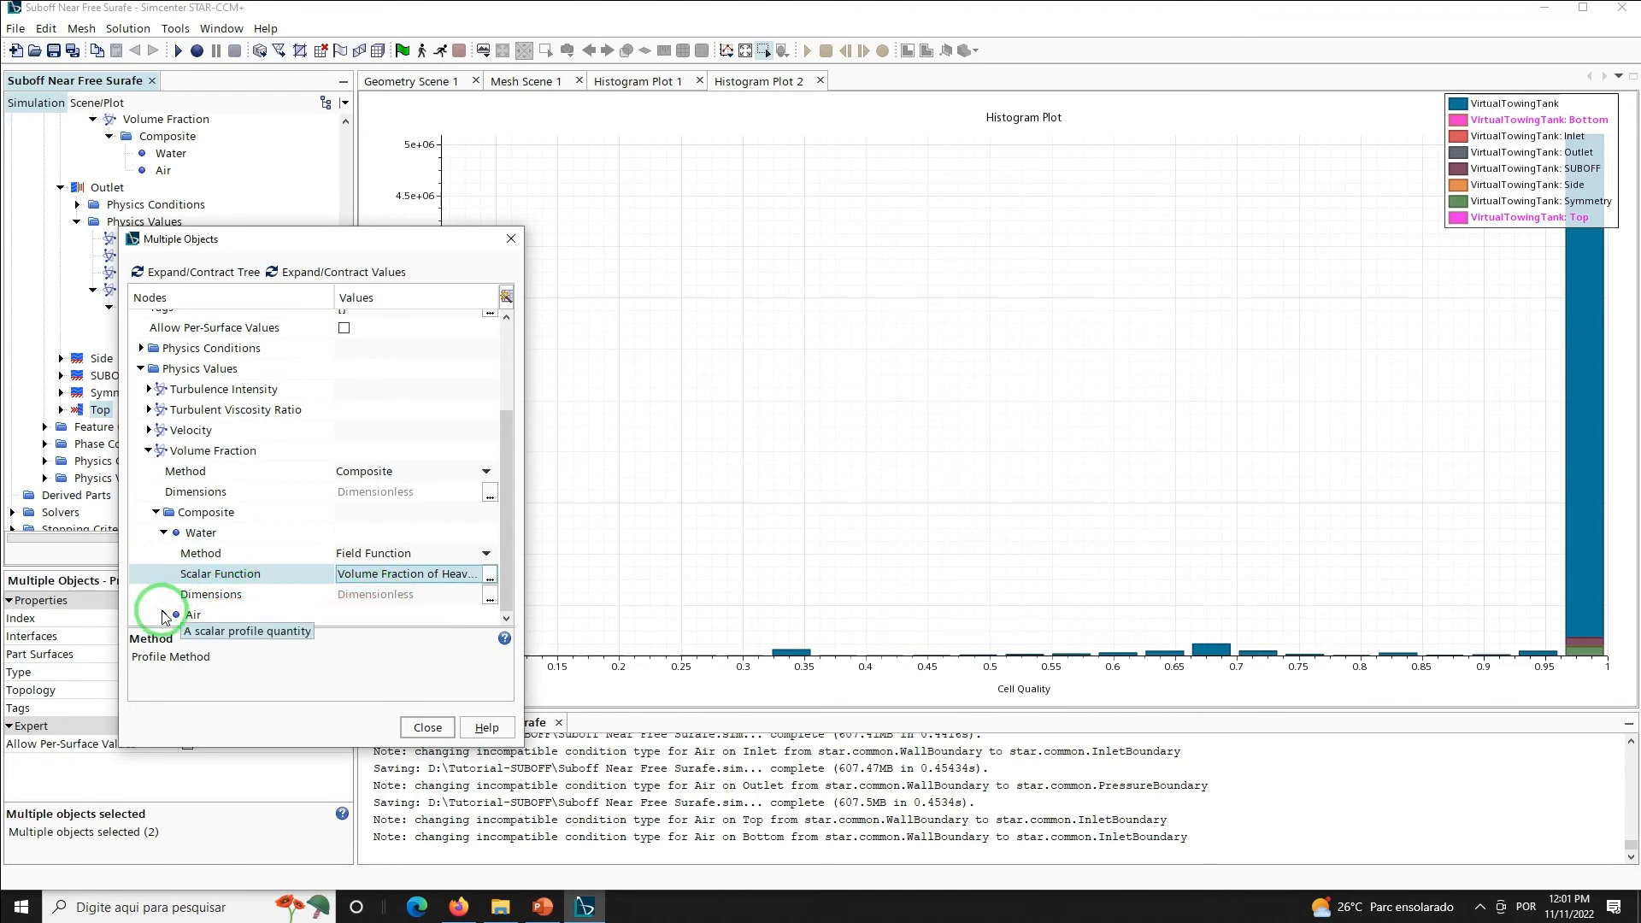
Set the Air volume fraction of Top and Bottom to Field Function using Volume Fraction of Light Fluid of Flat Vof Wave 1, and close the dialog
left_click(164, 615)
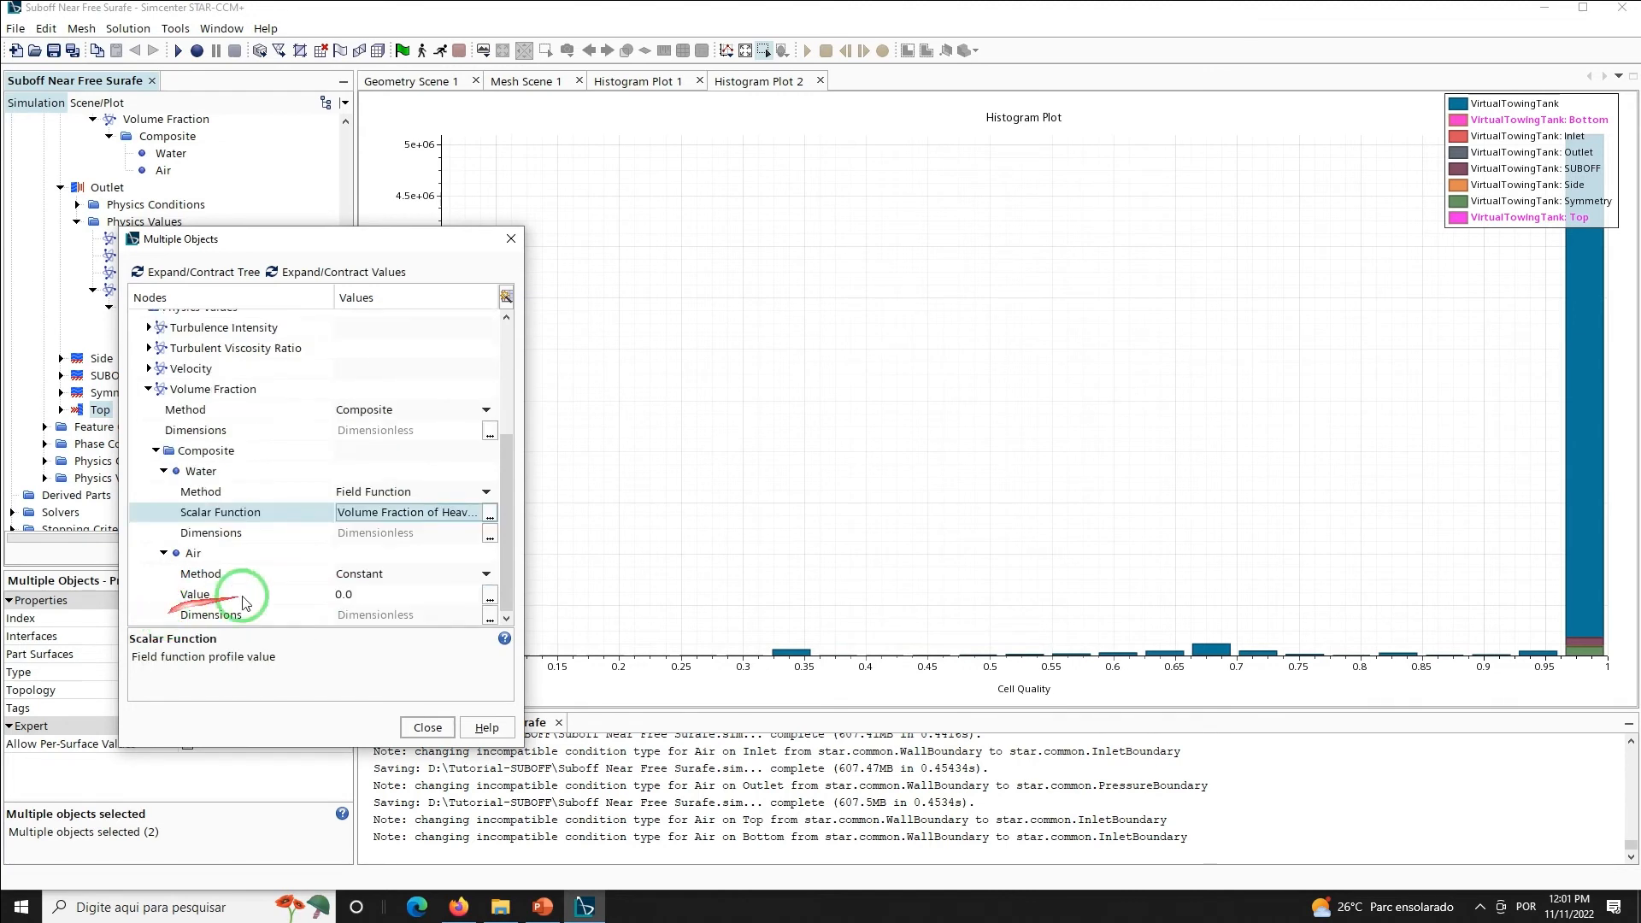
left_click(369, 578)
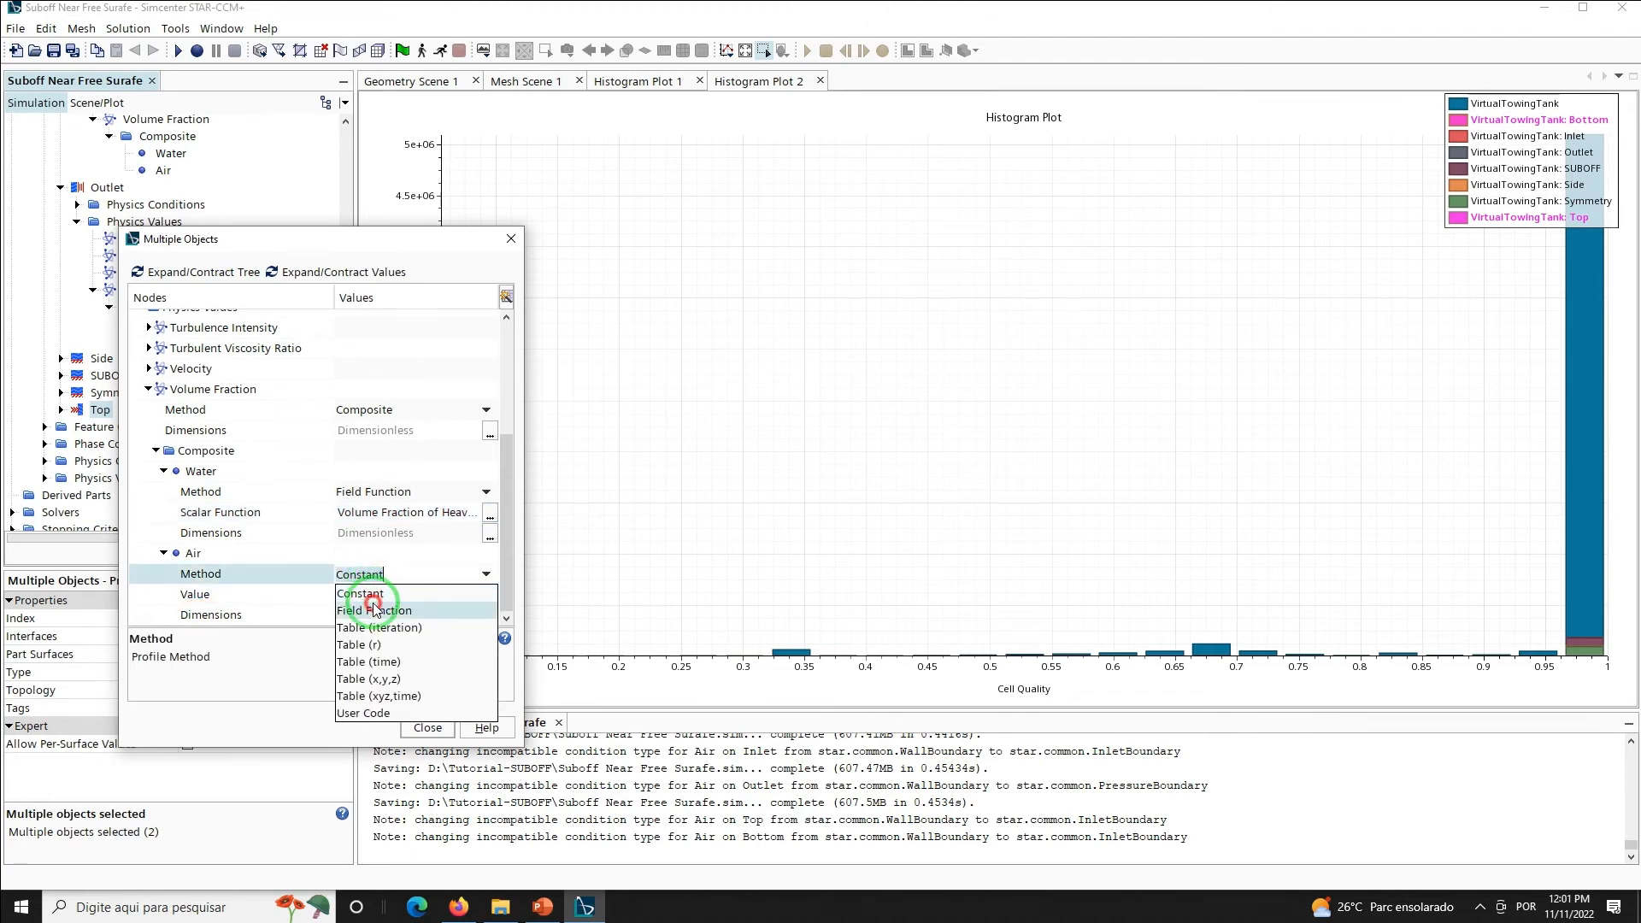
left_click(373, 609)
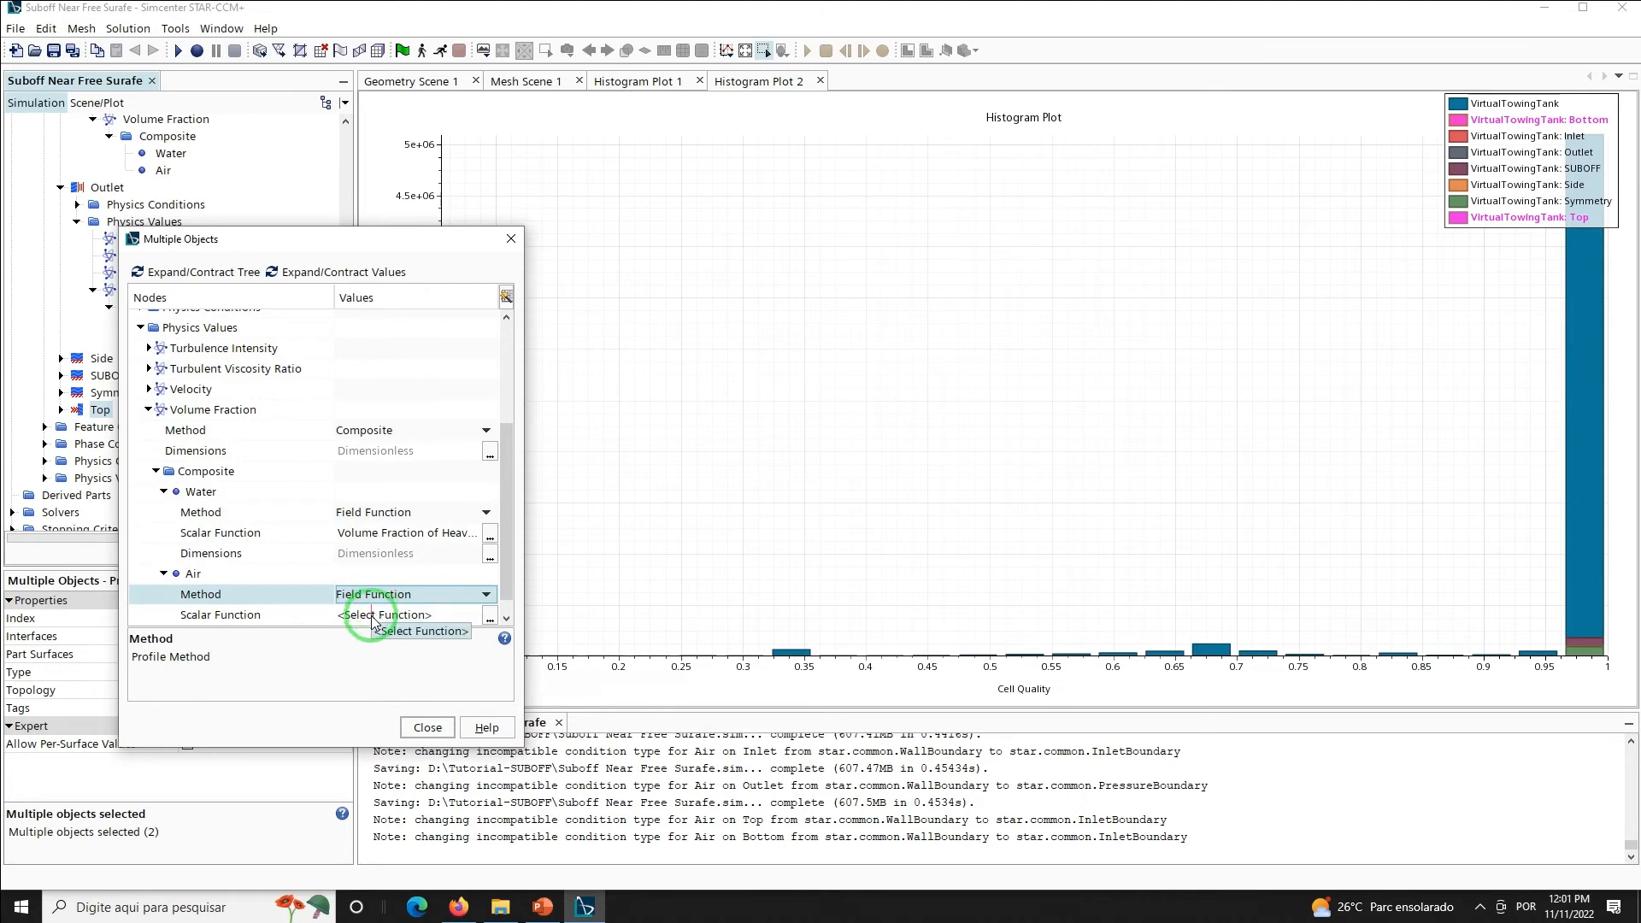
left_click(376, 614)
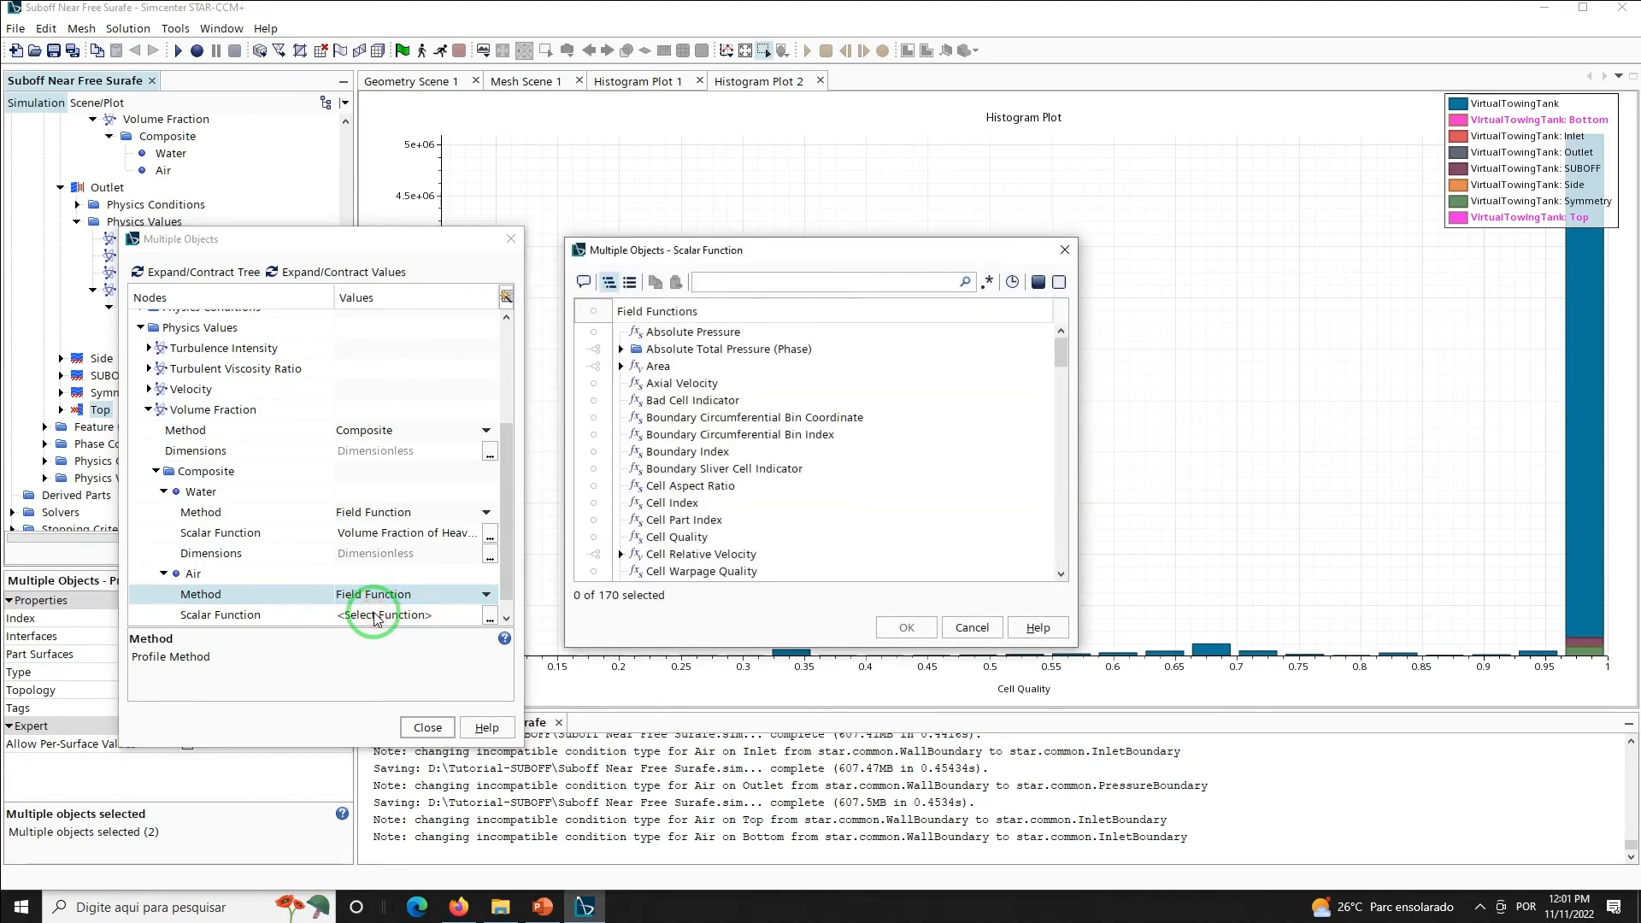
type("volume")
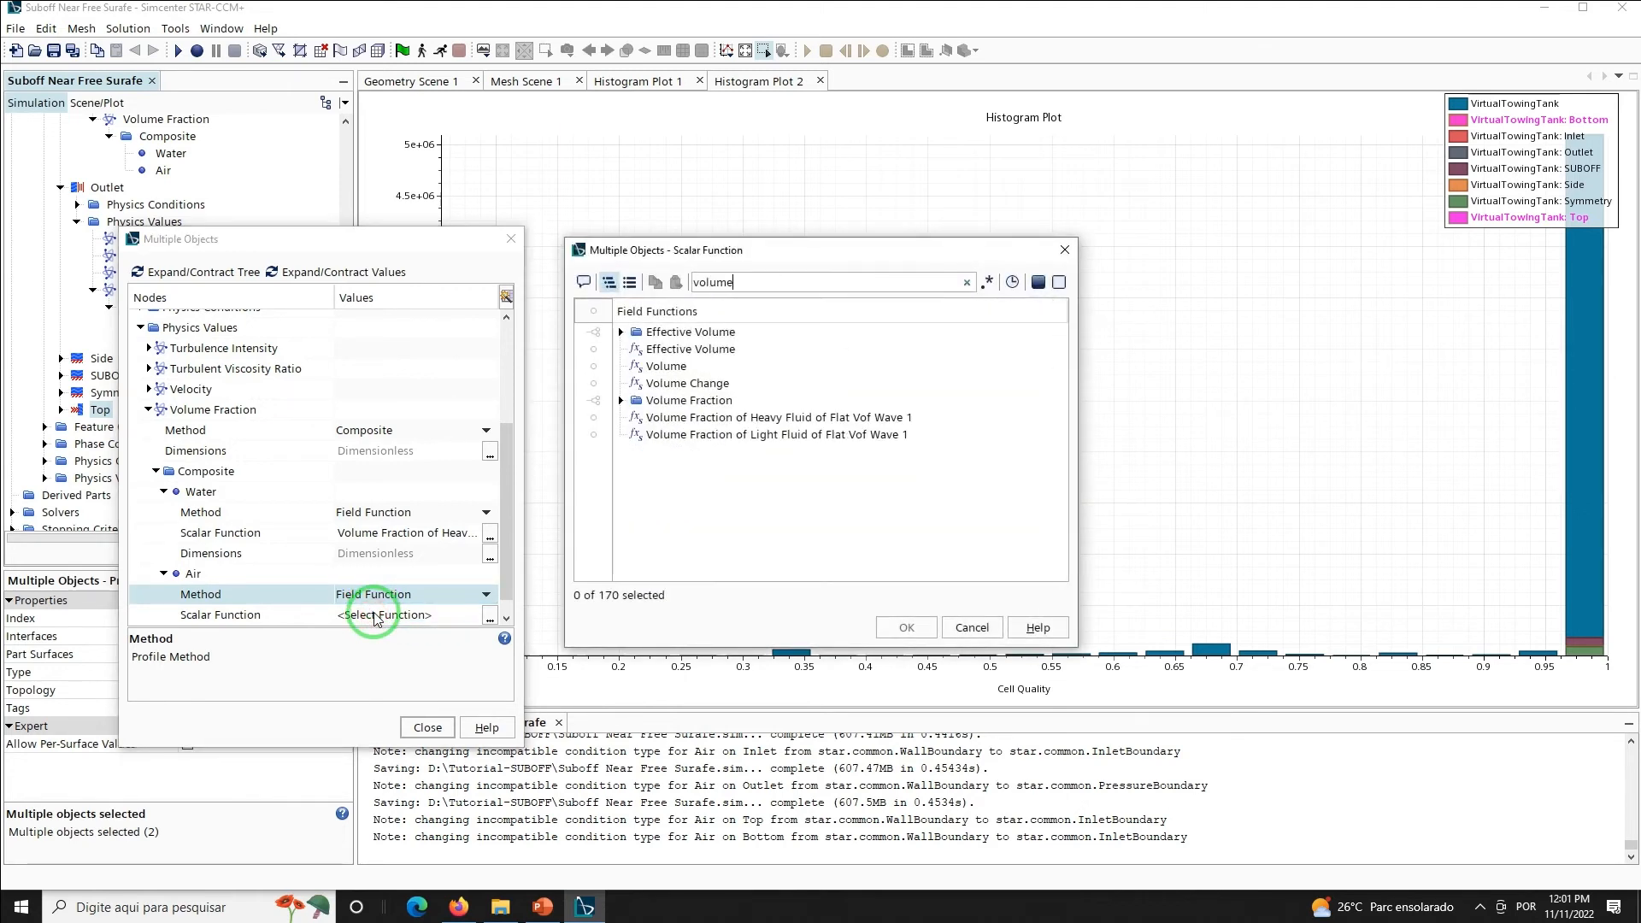
left_click(714, 419)
left_click(717, 434)
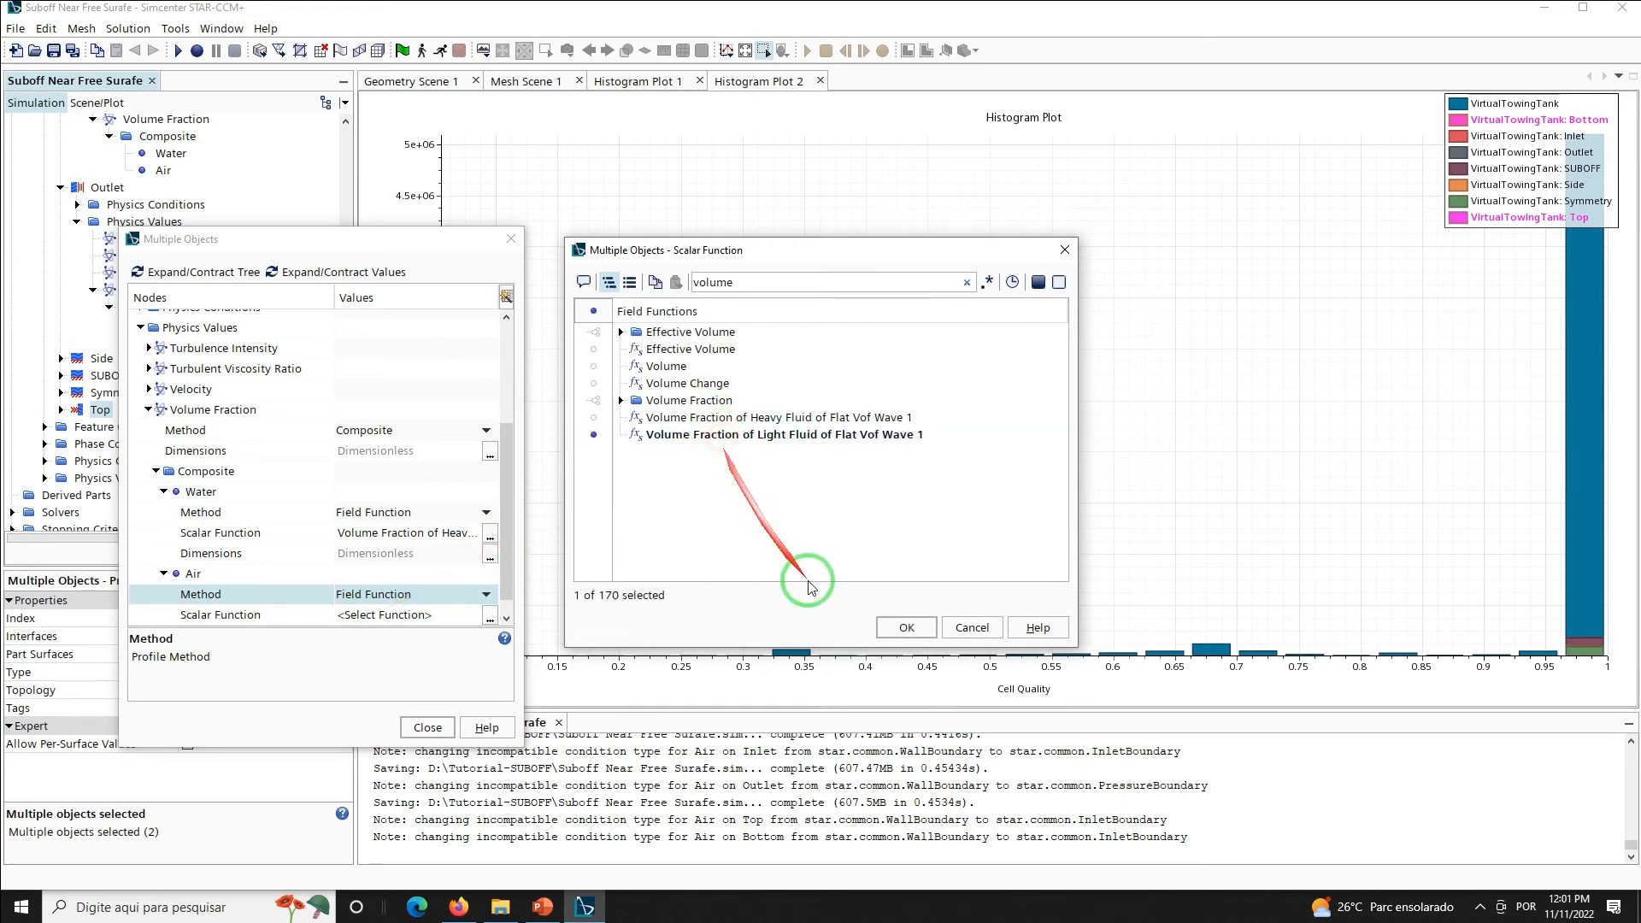
left_click(905, 628)
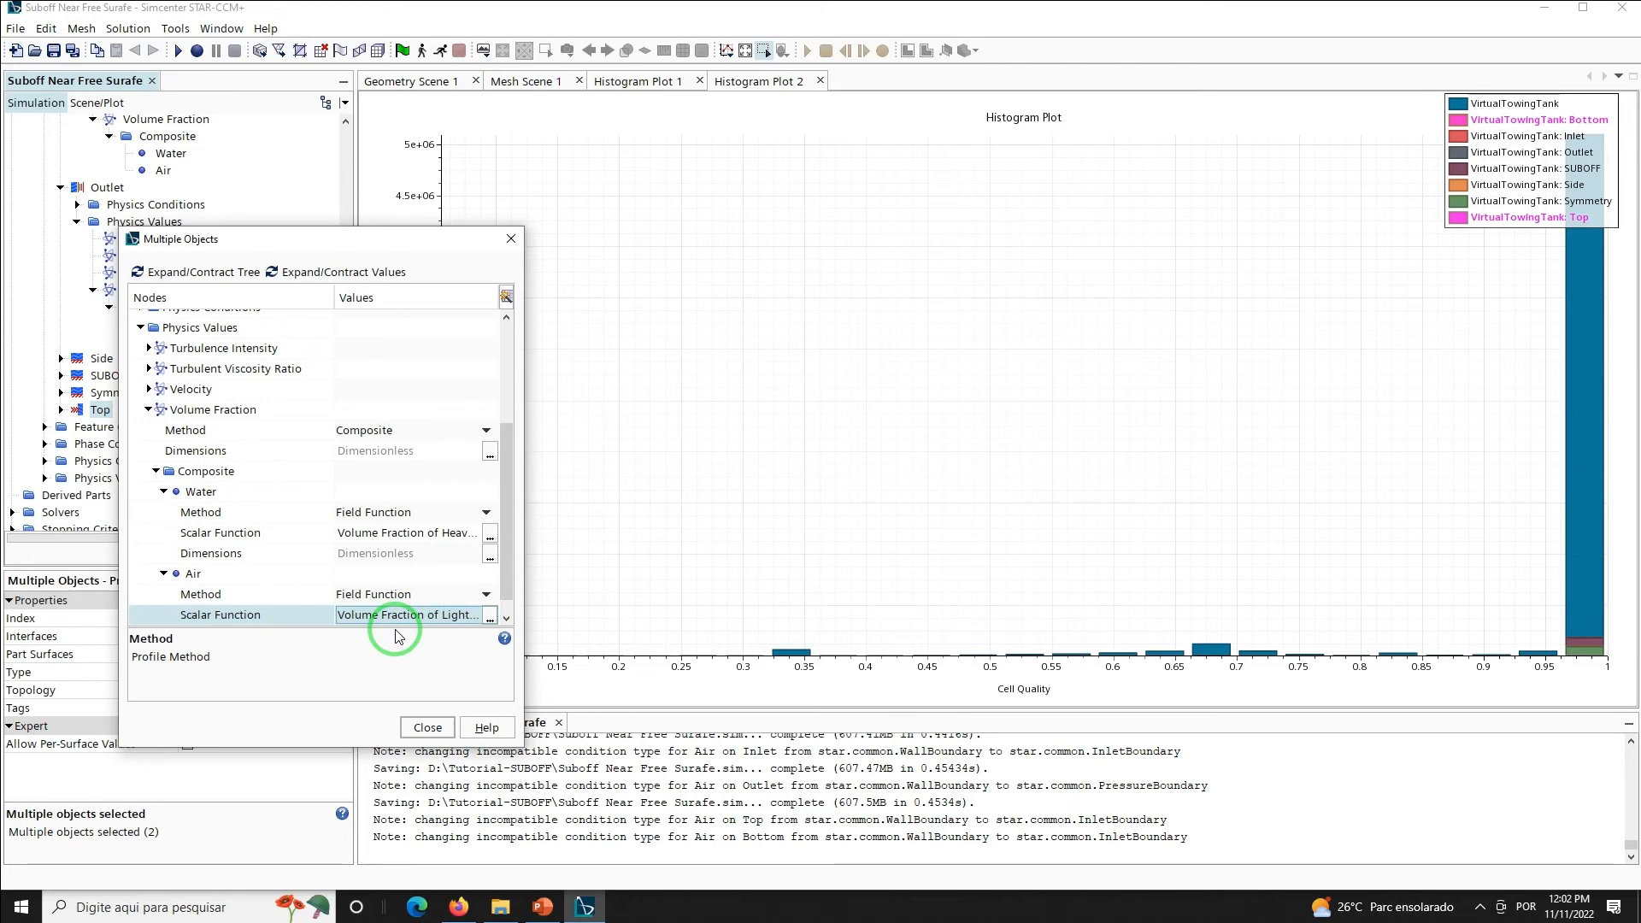
left_click(427, 728)
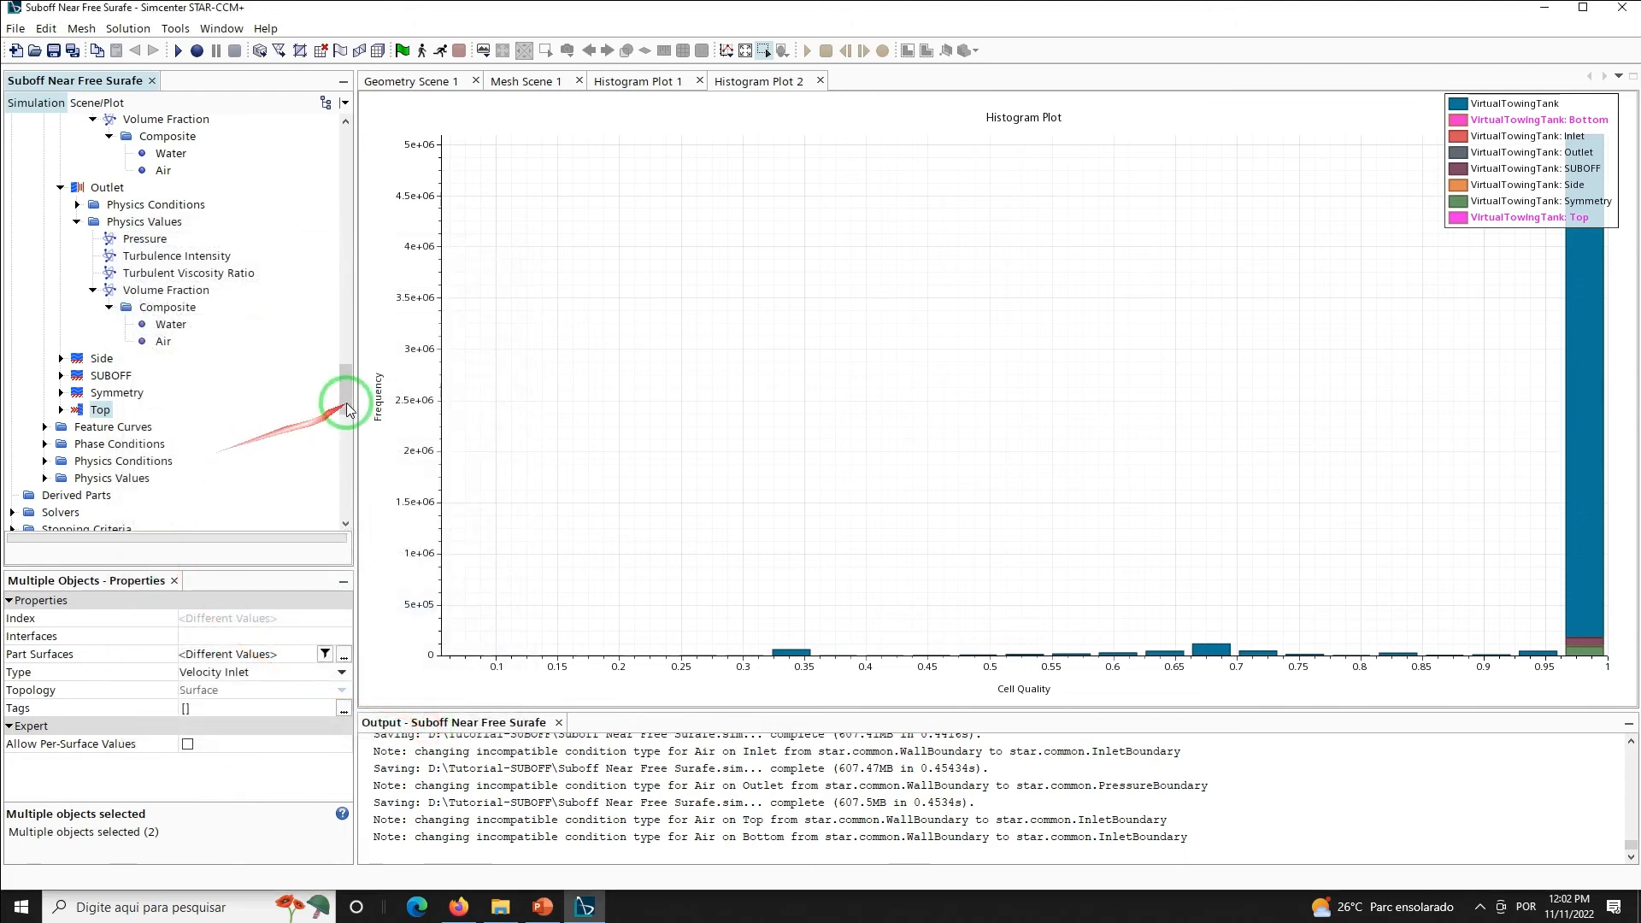
Change the boundary type of both the Side and Symmetry boundaries of VirtualTowingTank to Symmetry Plane
left_click_drag(346, 390, 346, 385)
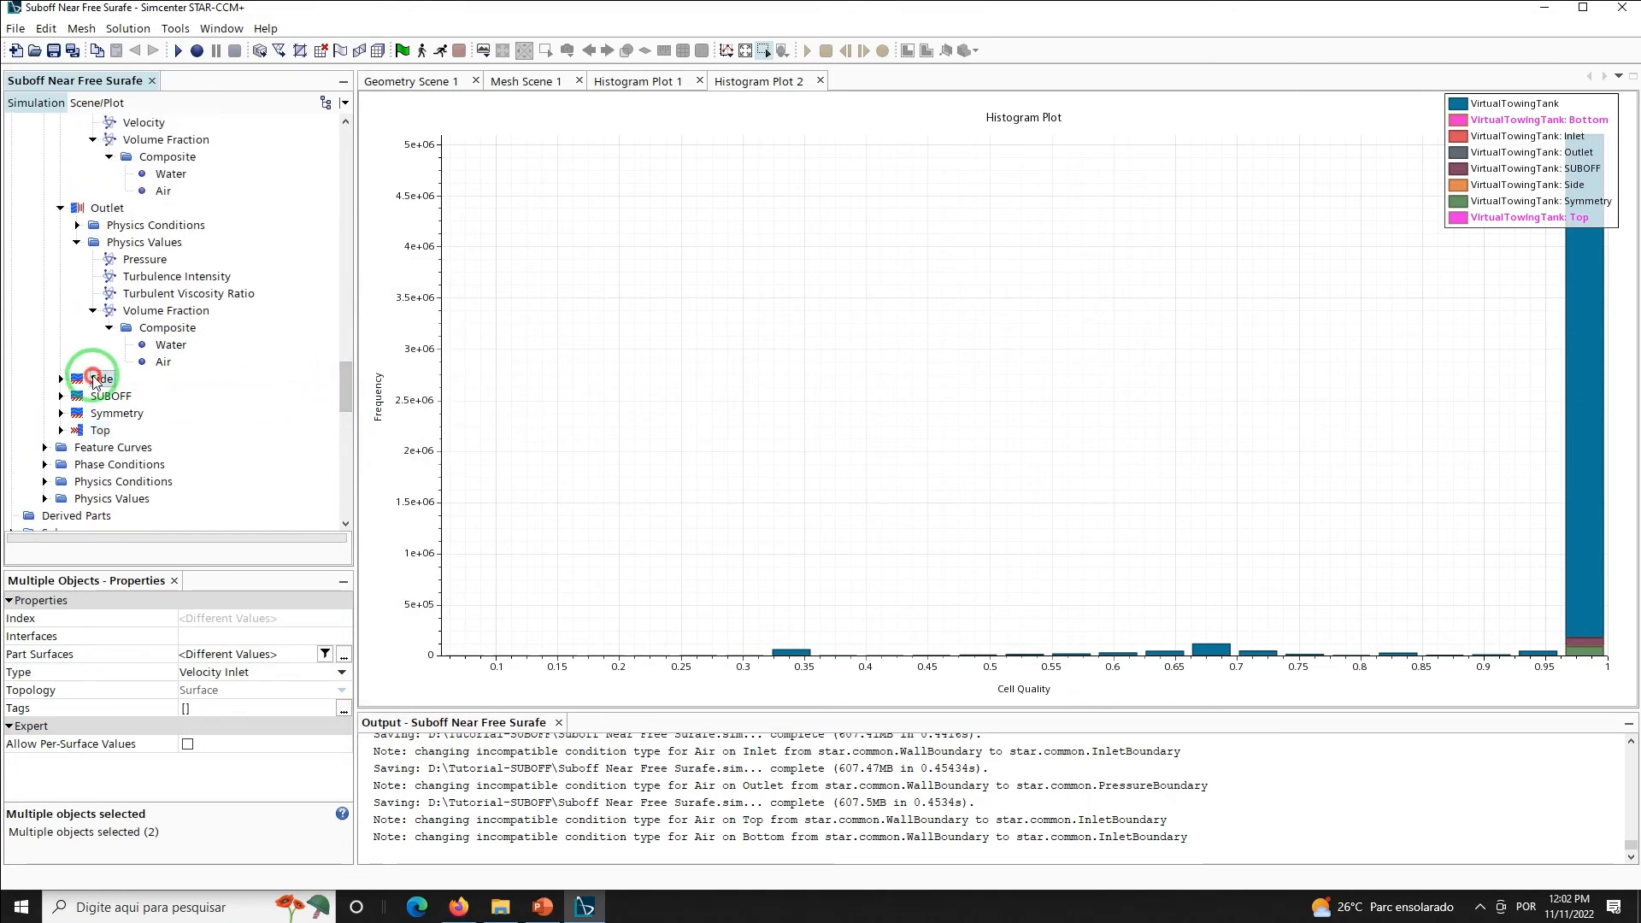
left_click(99, 378)
left_click(104, 414, "ctrl")
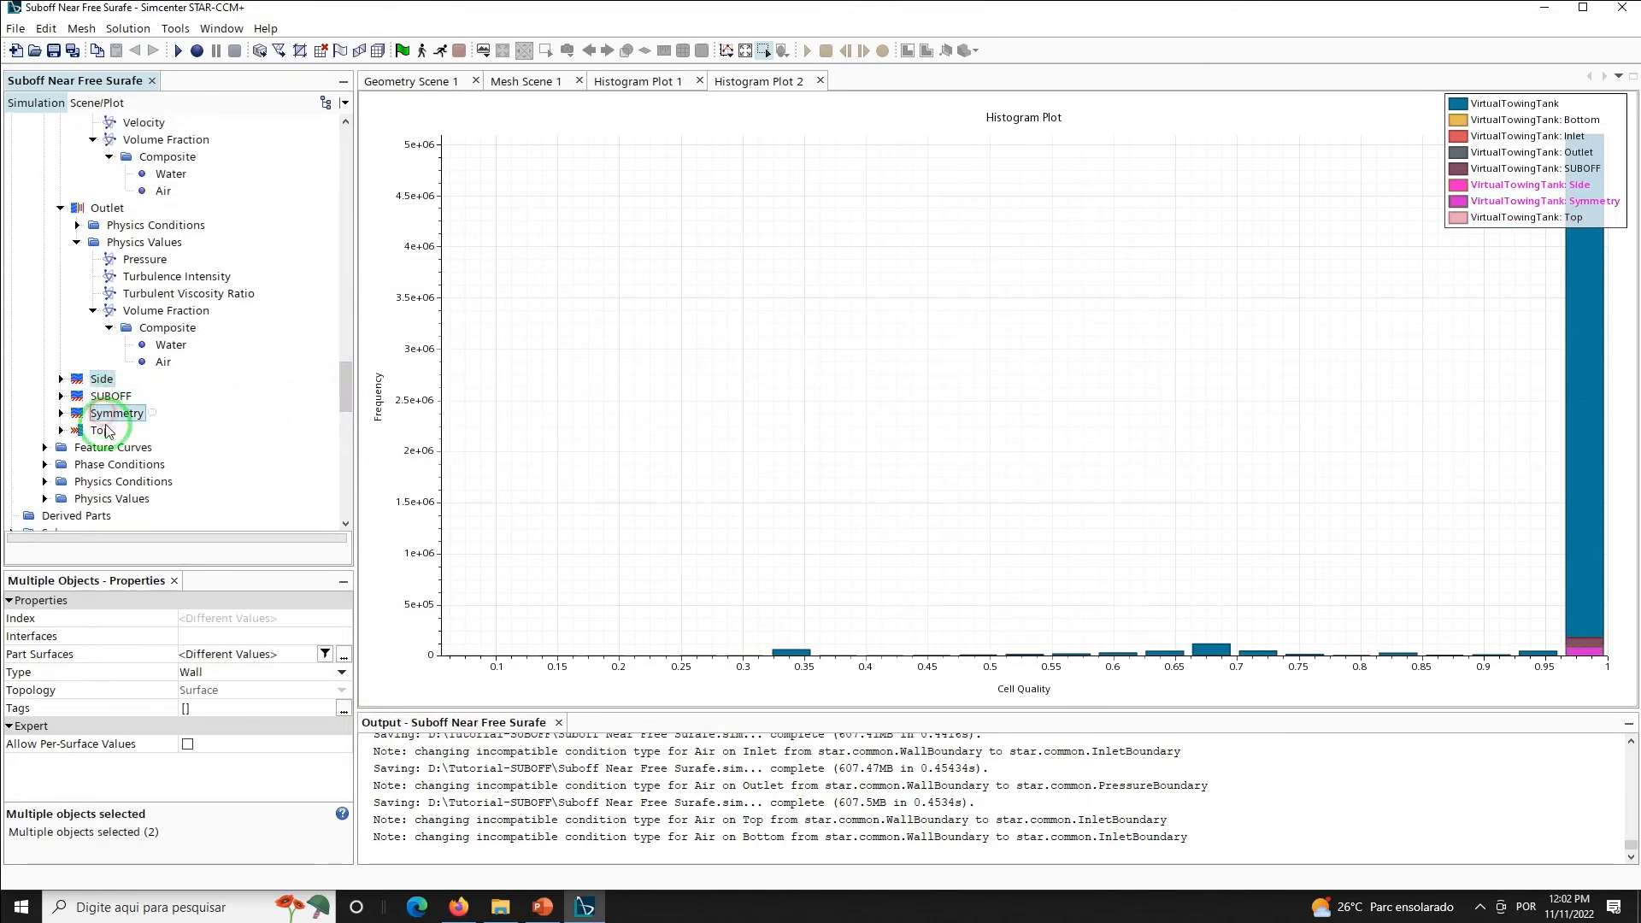
left_click(210, 673)
left_click(209, 673)
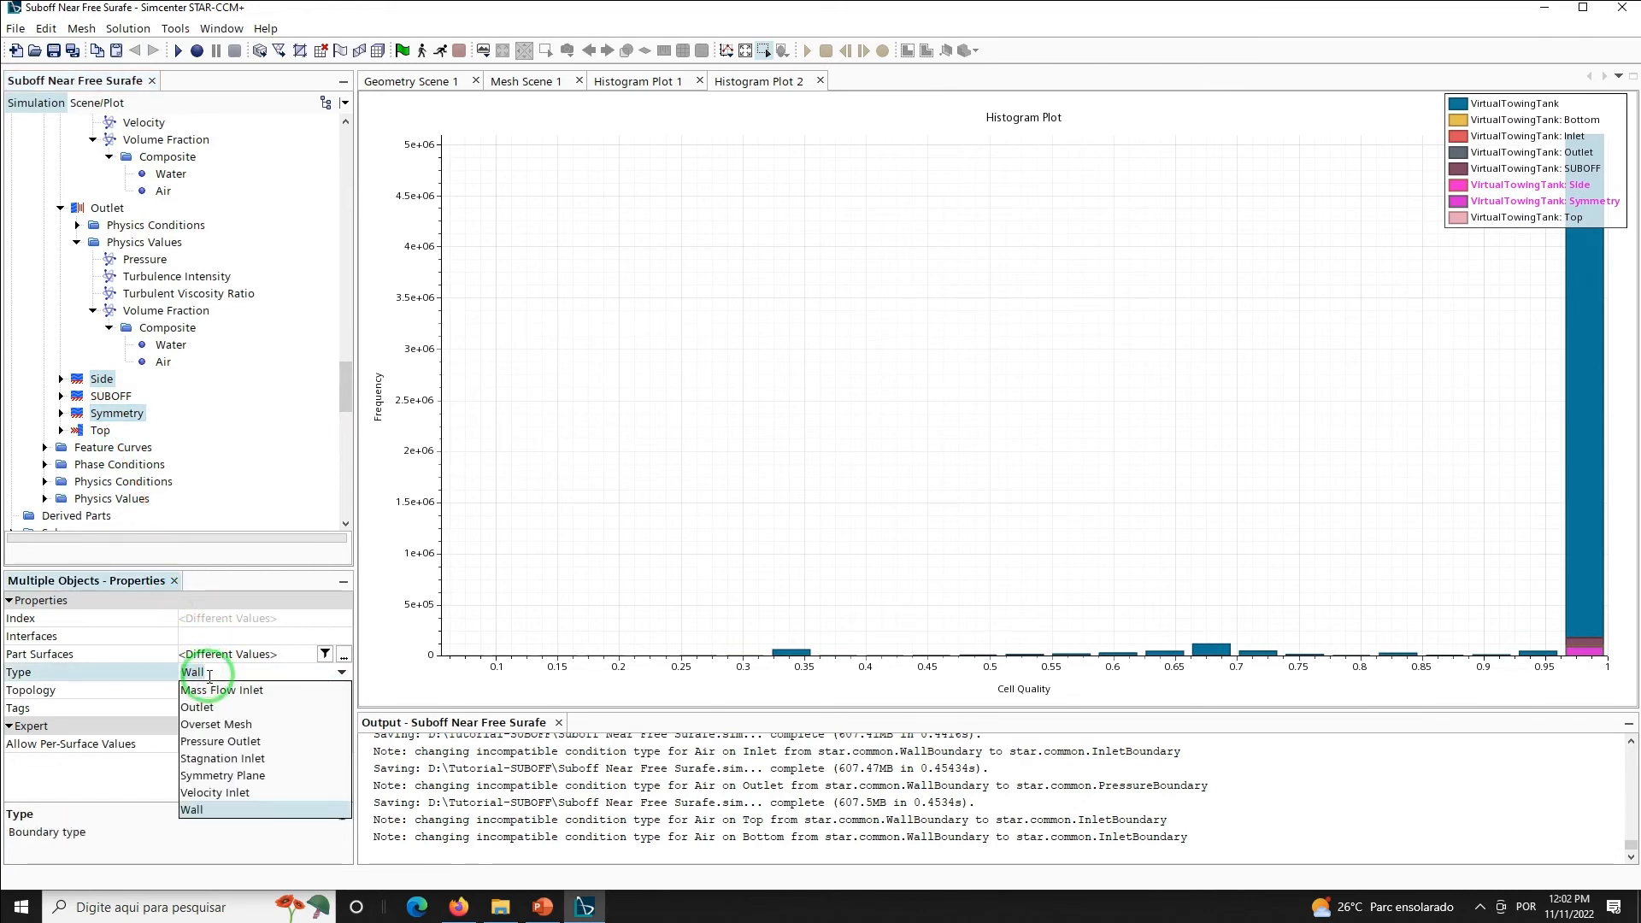
left_click(218, 775)
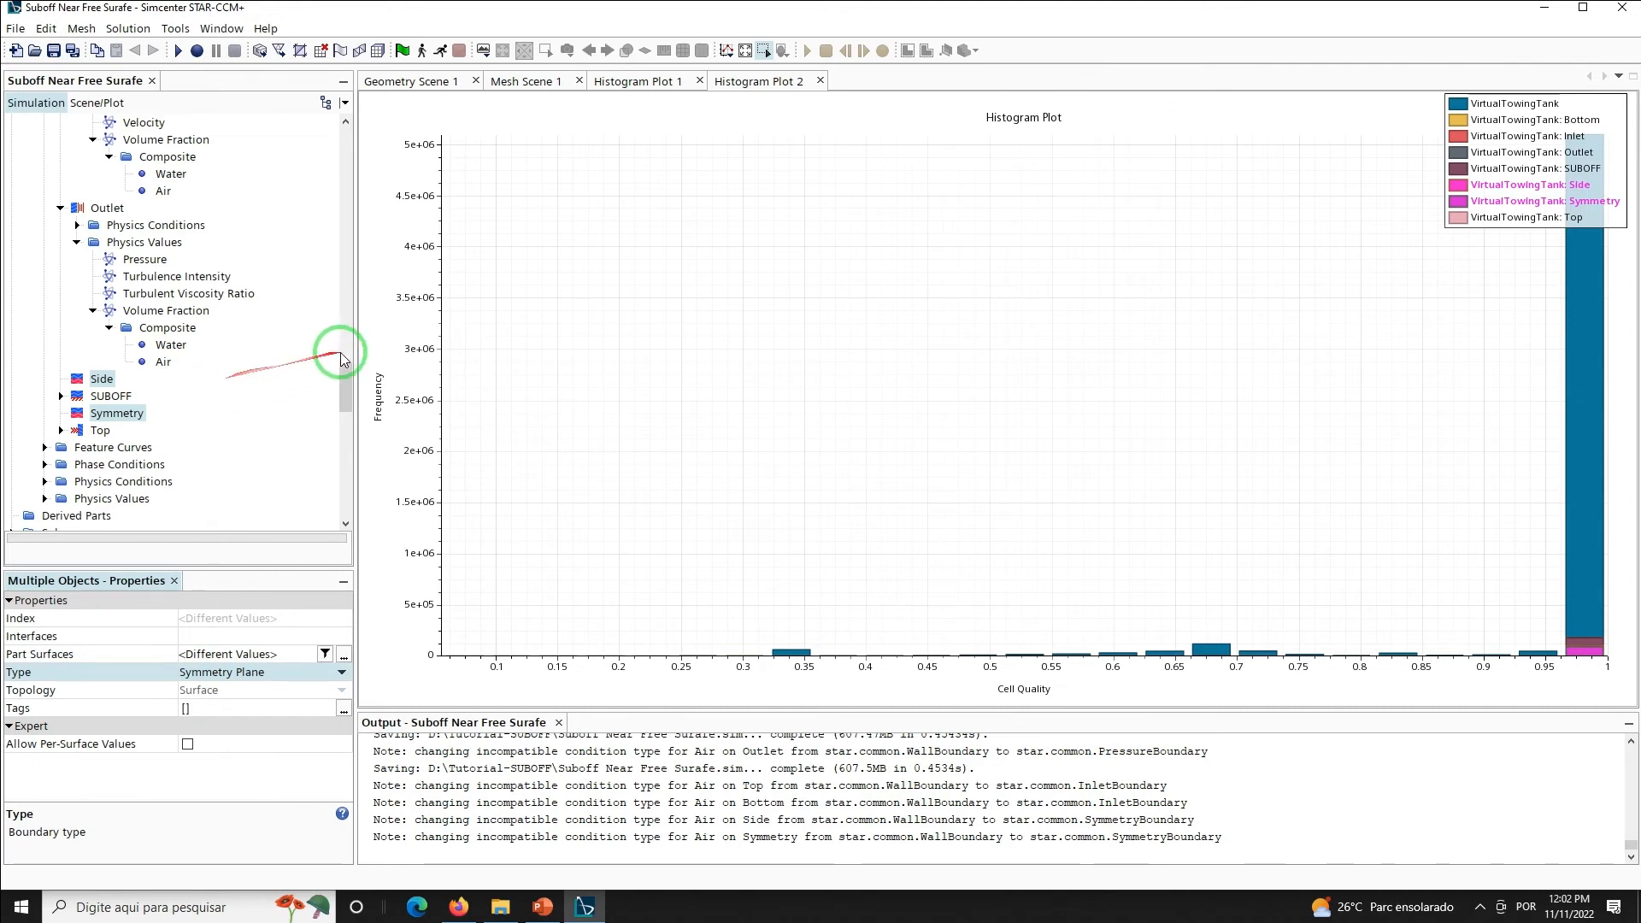
Collapse the Inlet and Outlet boundary nodes of VirtualTowingTank in the simulation tree
left_click_drag(341, 386, 345, 409)
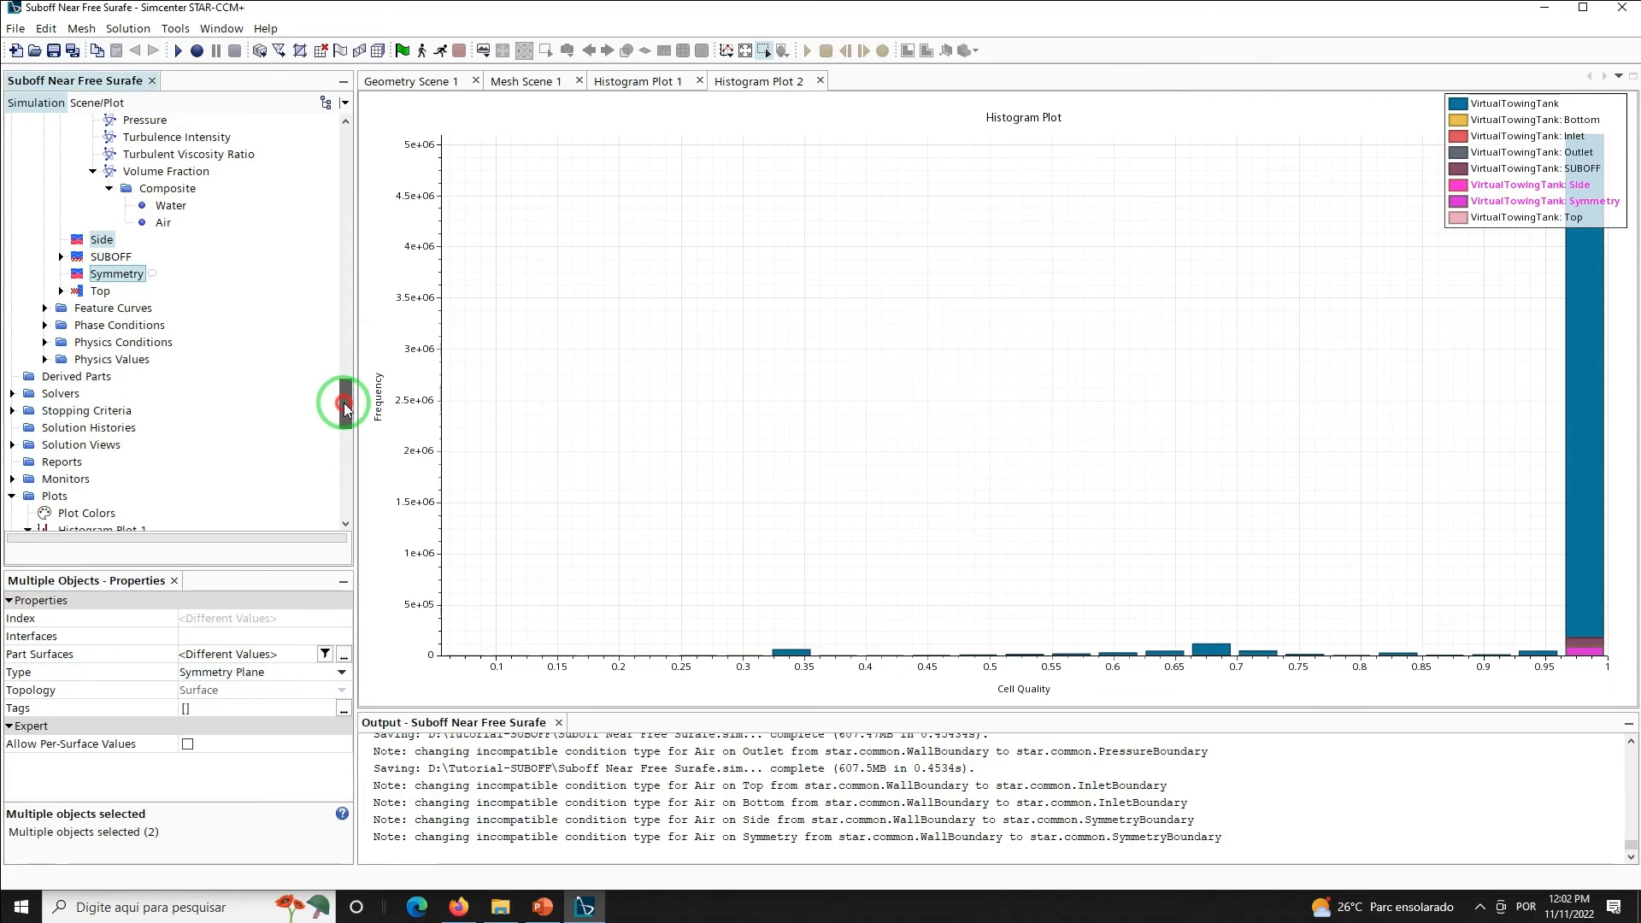
left_click_drag(345, 408, 346, 368)
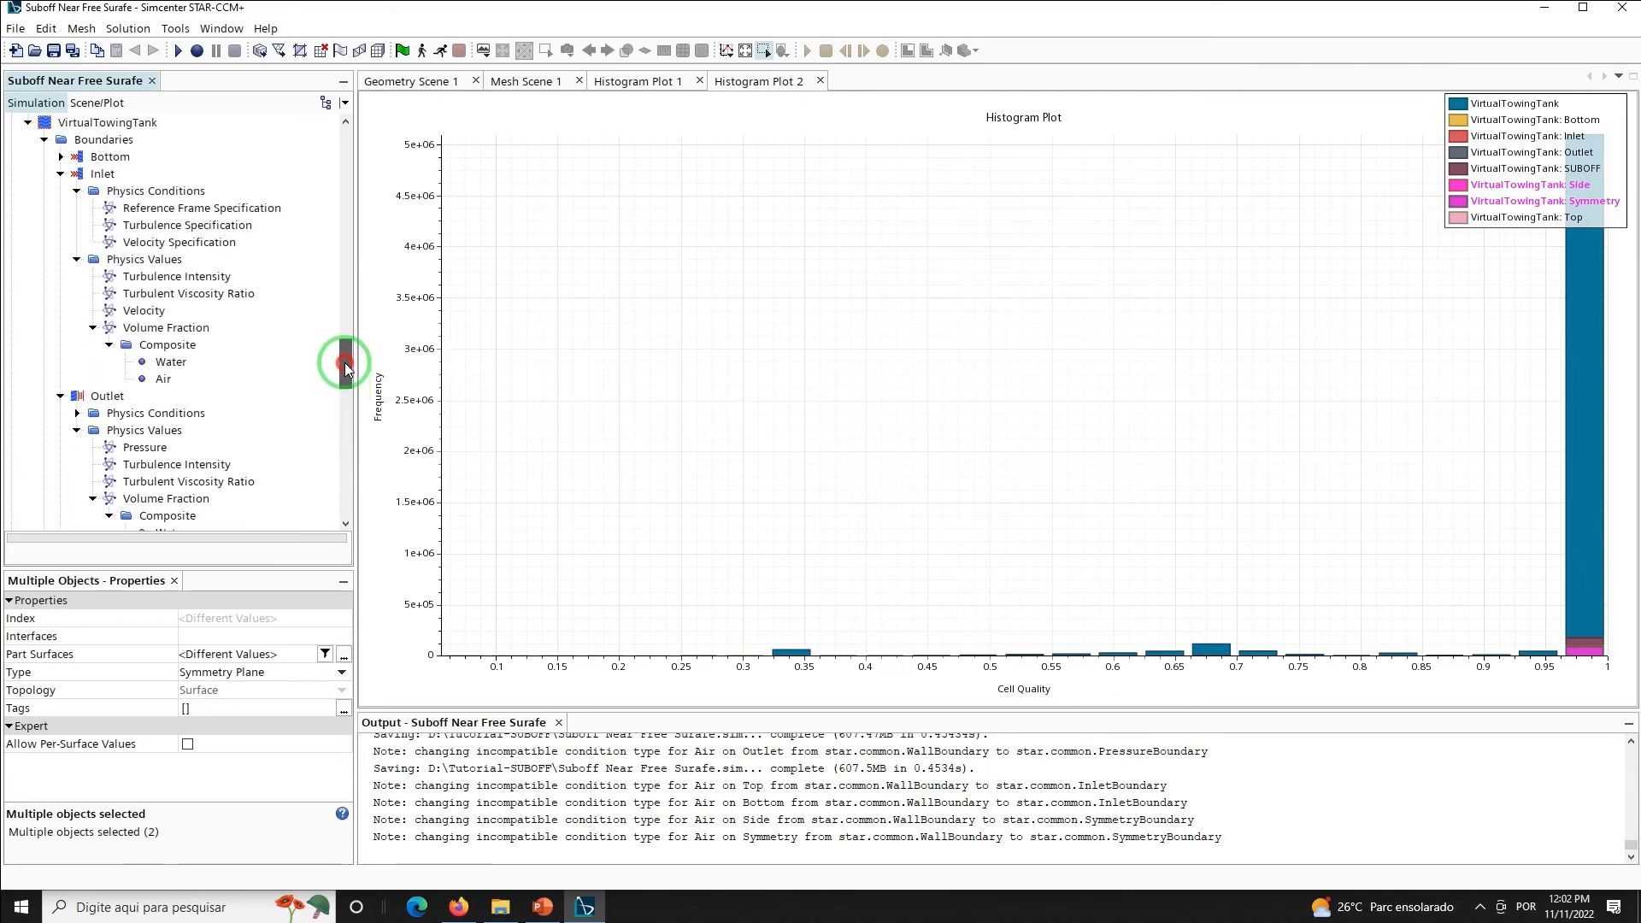
left_click(60, 174)
left_click(61, 191)
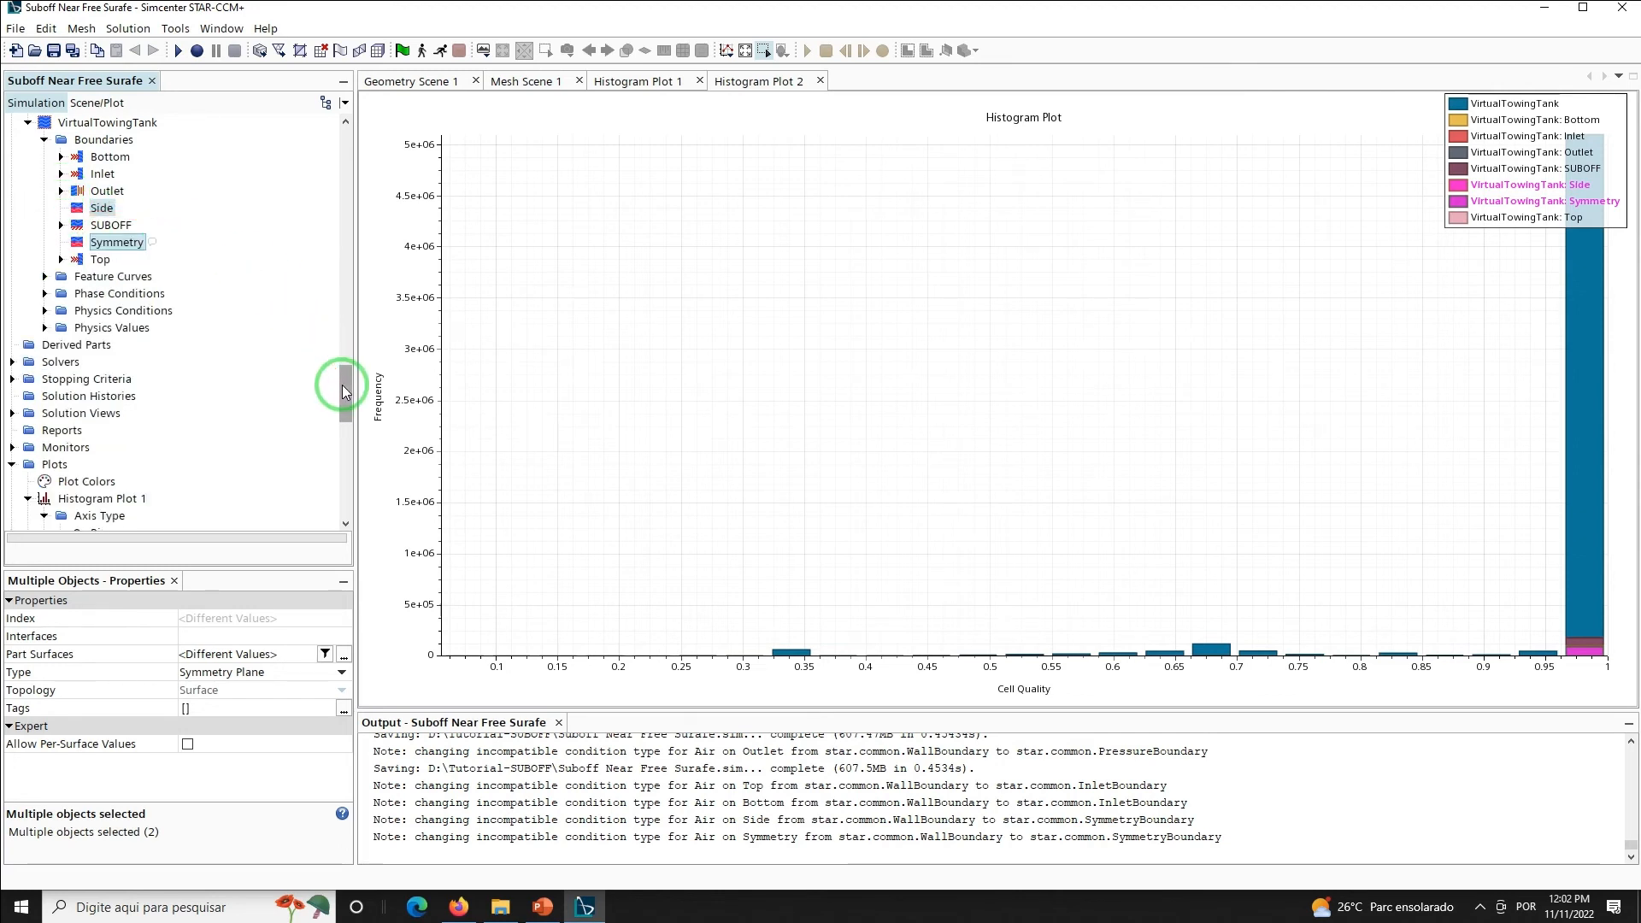
Expand the Phase Conditions and Physics Conditions of the VirtualTowingTank region and set its VOF Wave Zone Option to Damping
left_click_drag(344, 391, 343, 368)
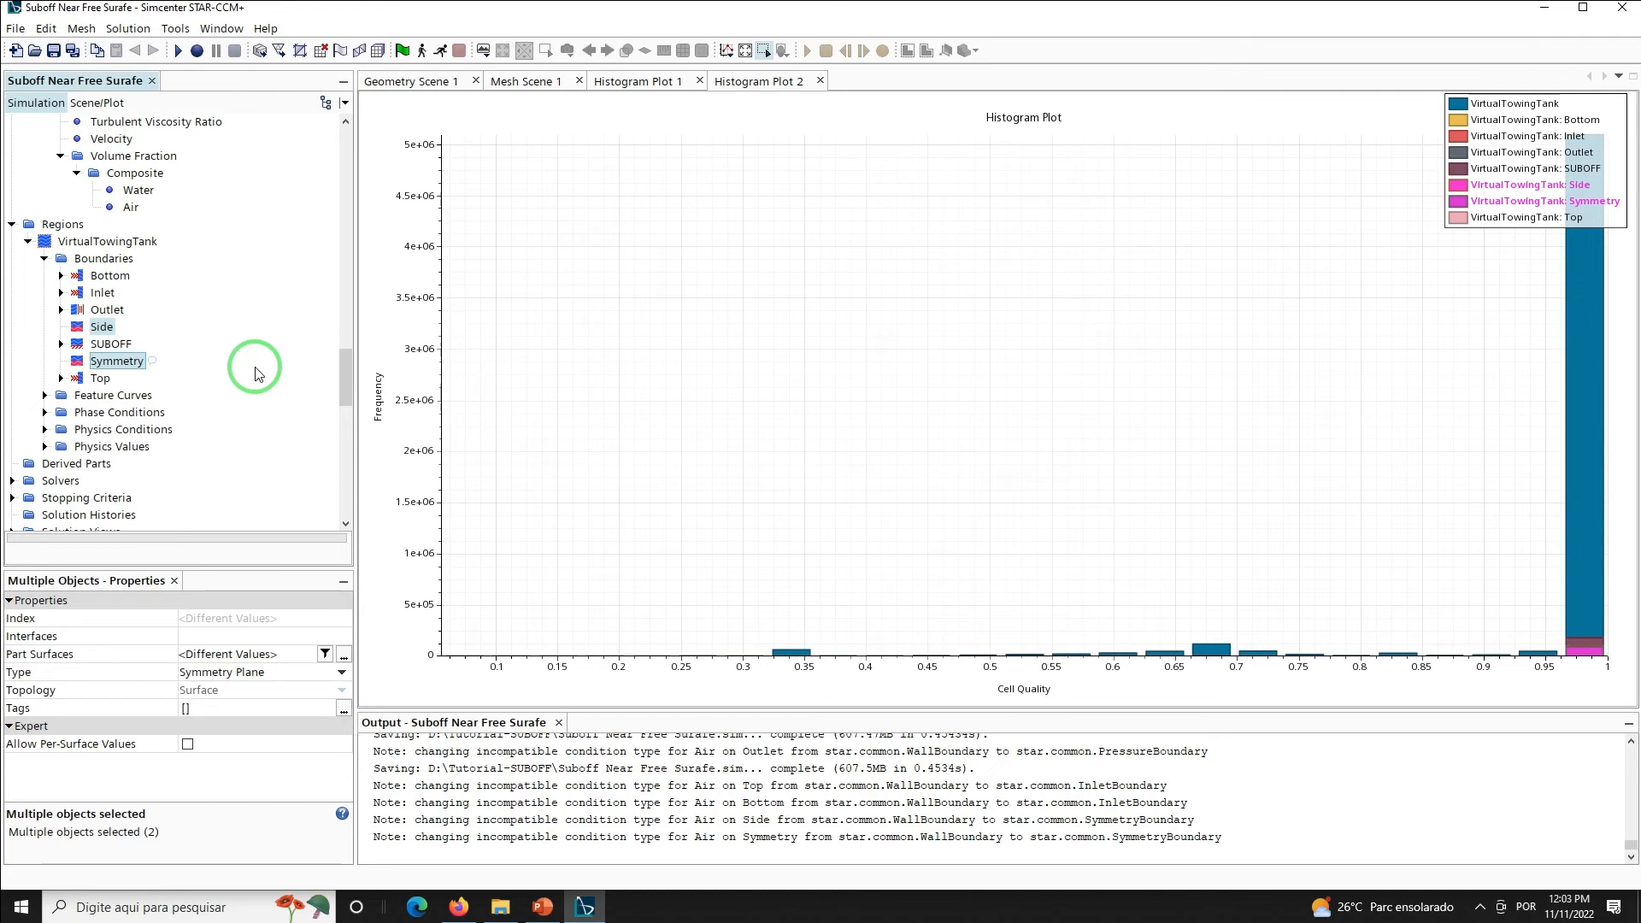
left_click(45, 413)
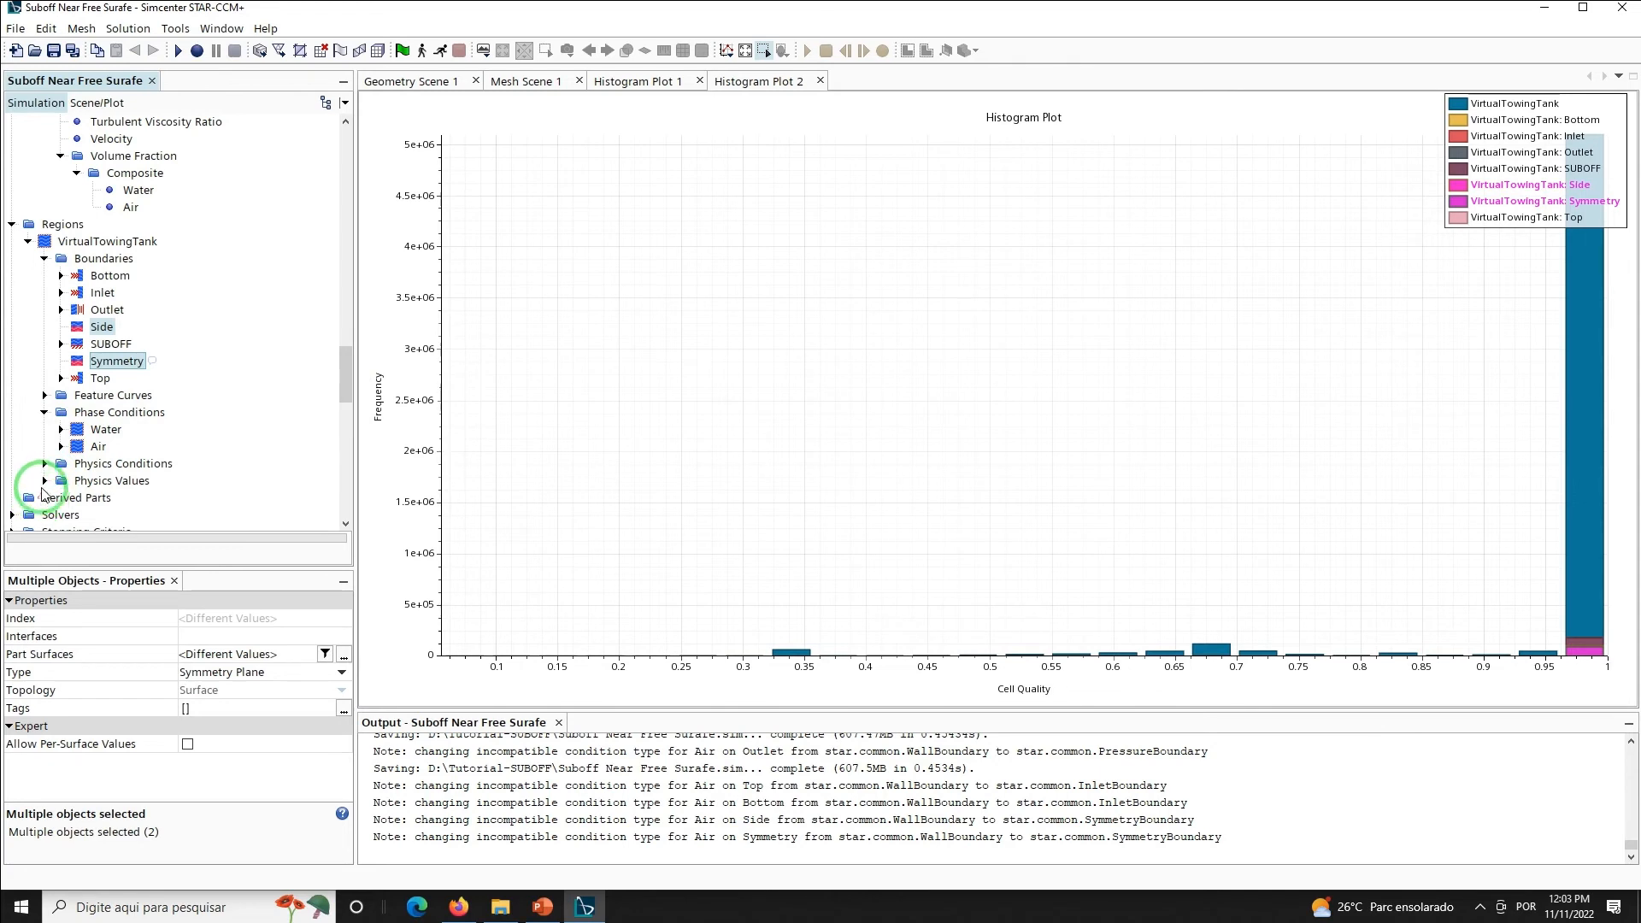
left_click(45, 466)
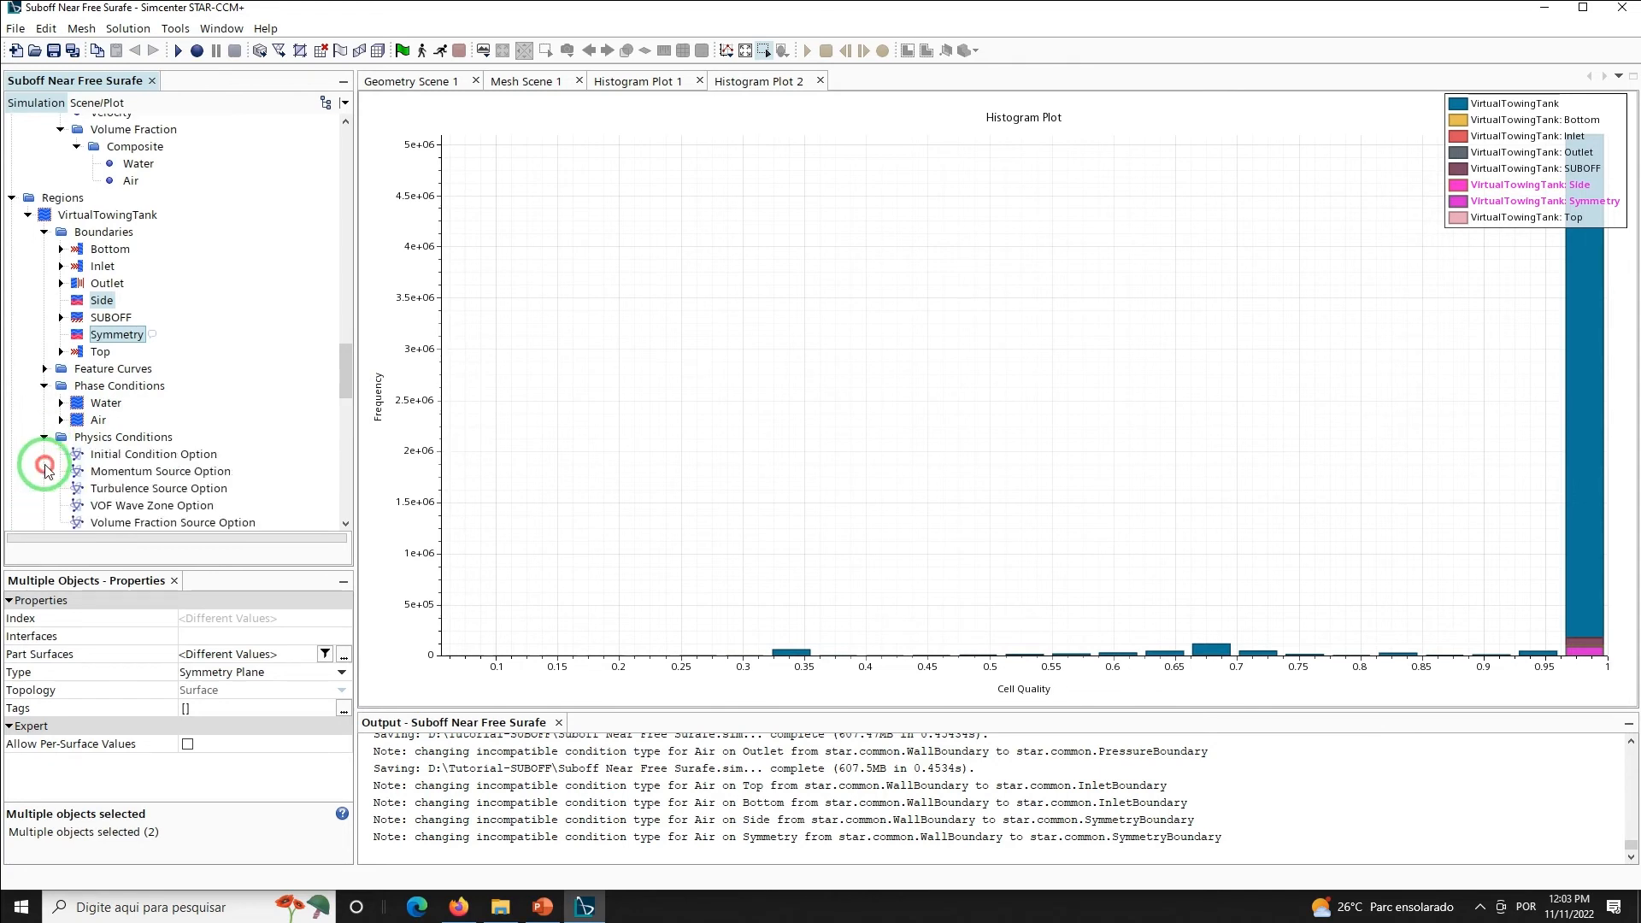
left_click(128, 505)
left_click(200, 617)
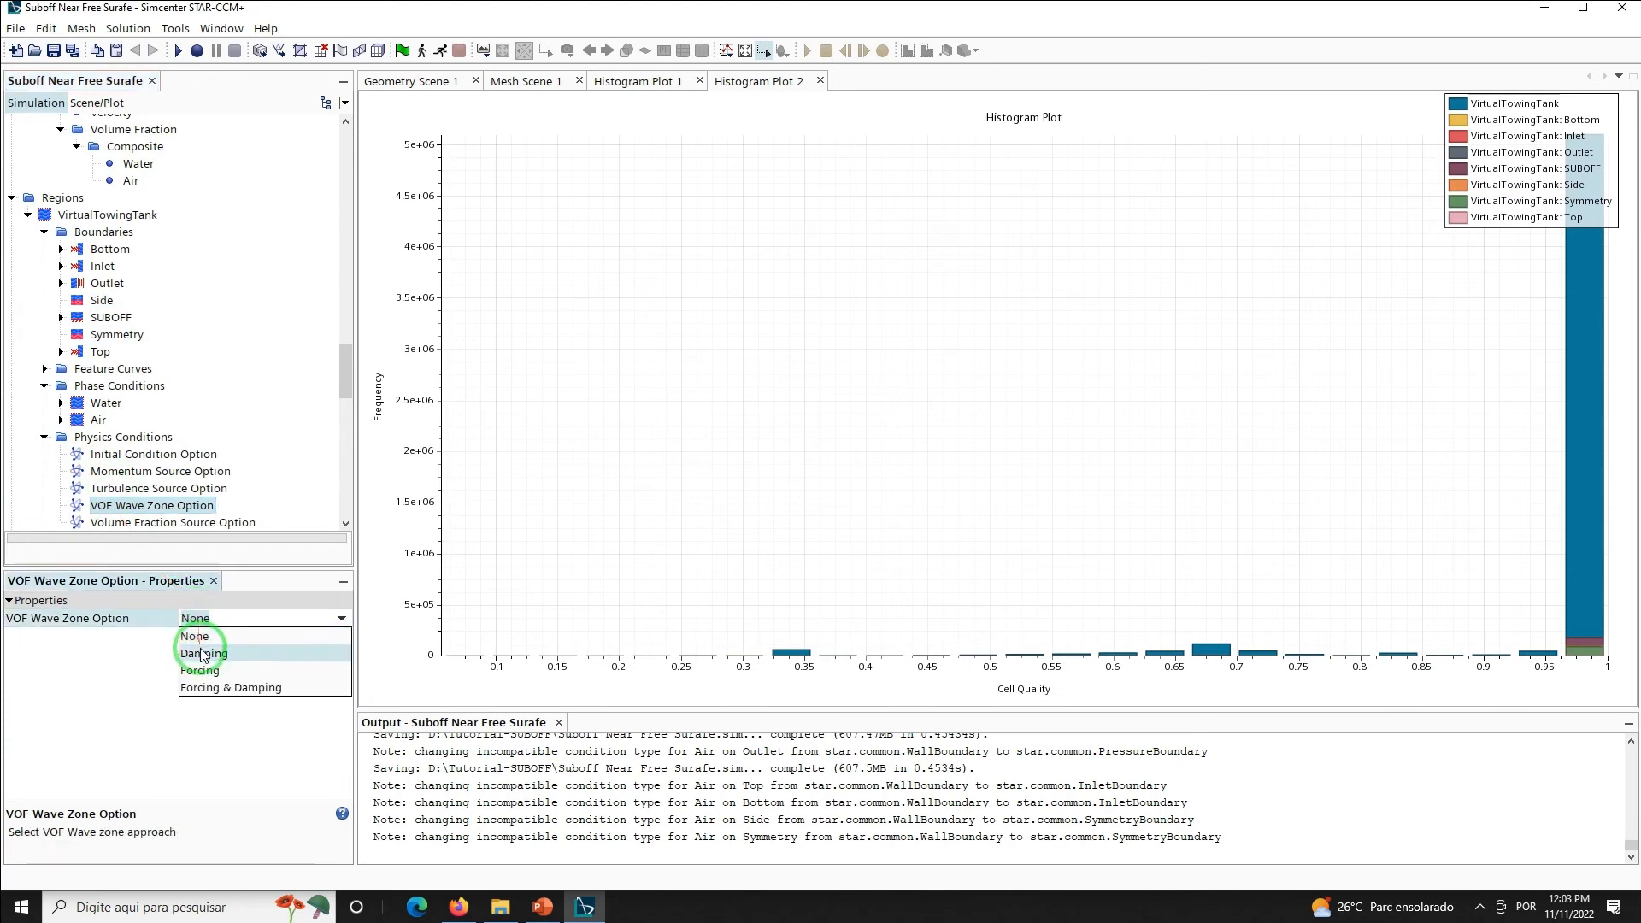
left_click(200, 647)
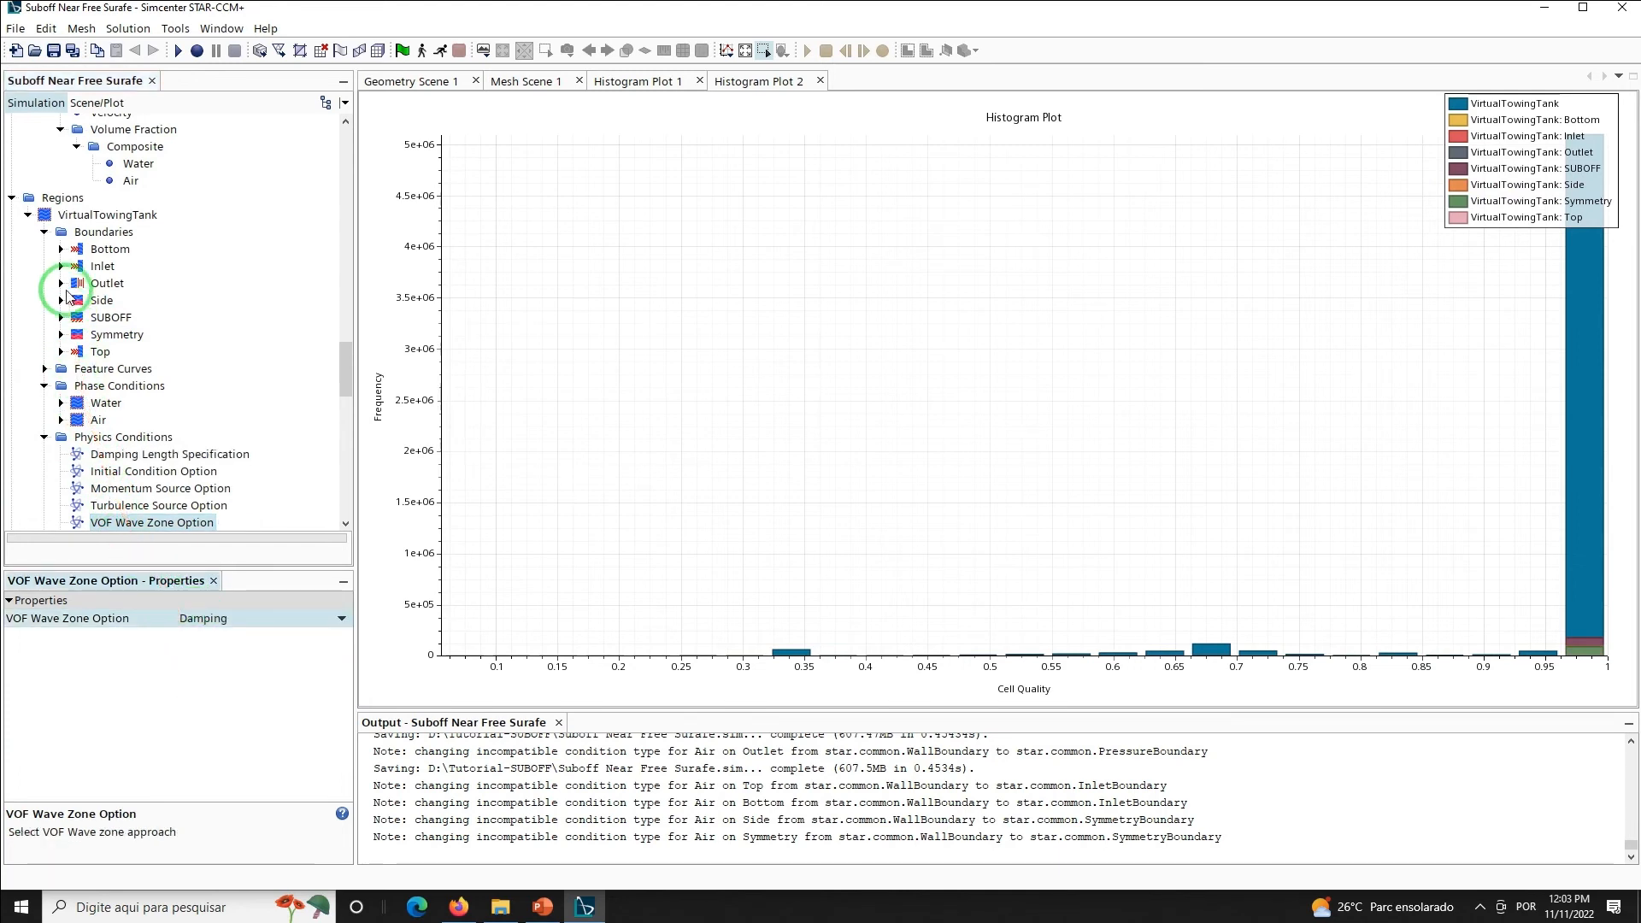
Set the VOF Wave Damping Length in the region's Physics Values to 5.842 m
left_click_drag(345, 383, 345, 402)
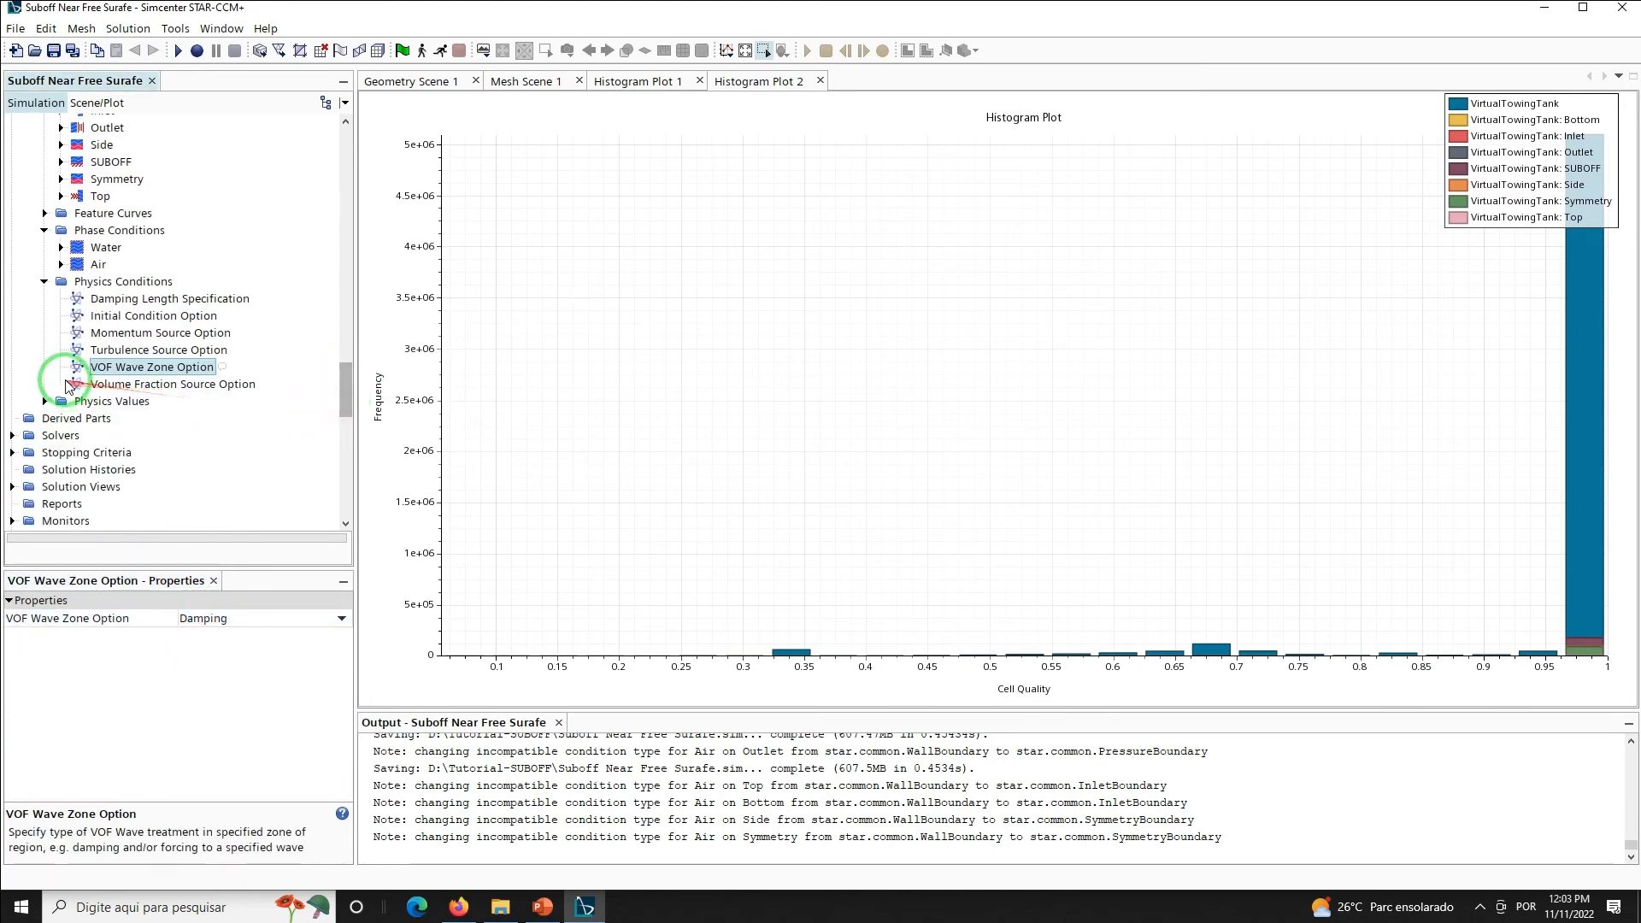
left_click(45, 401)
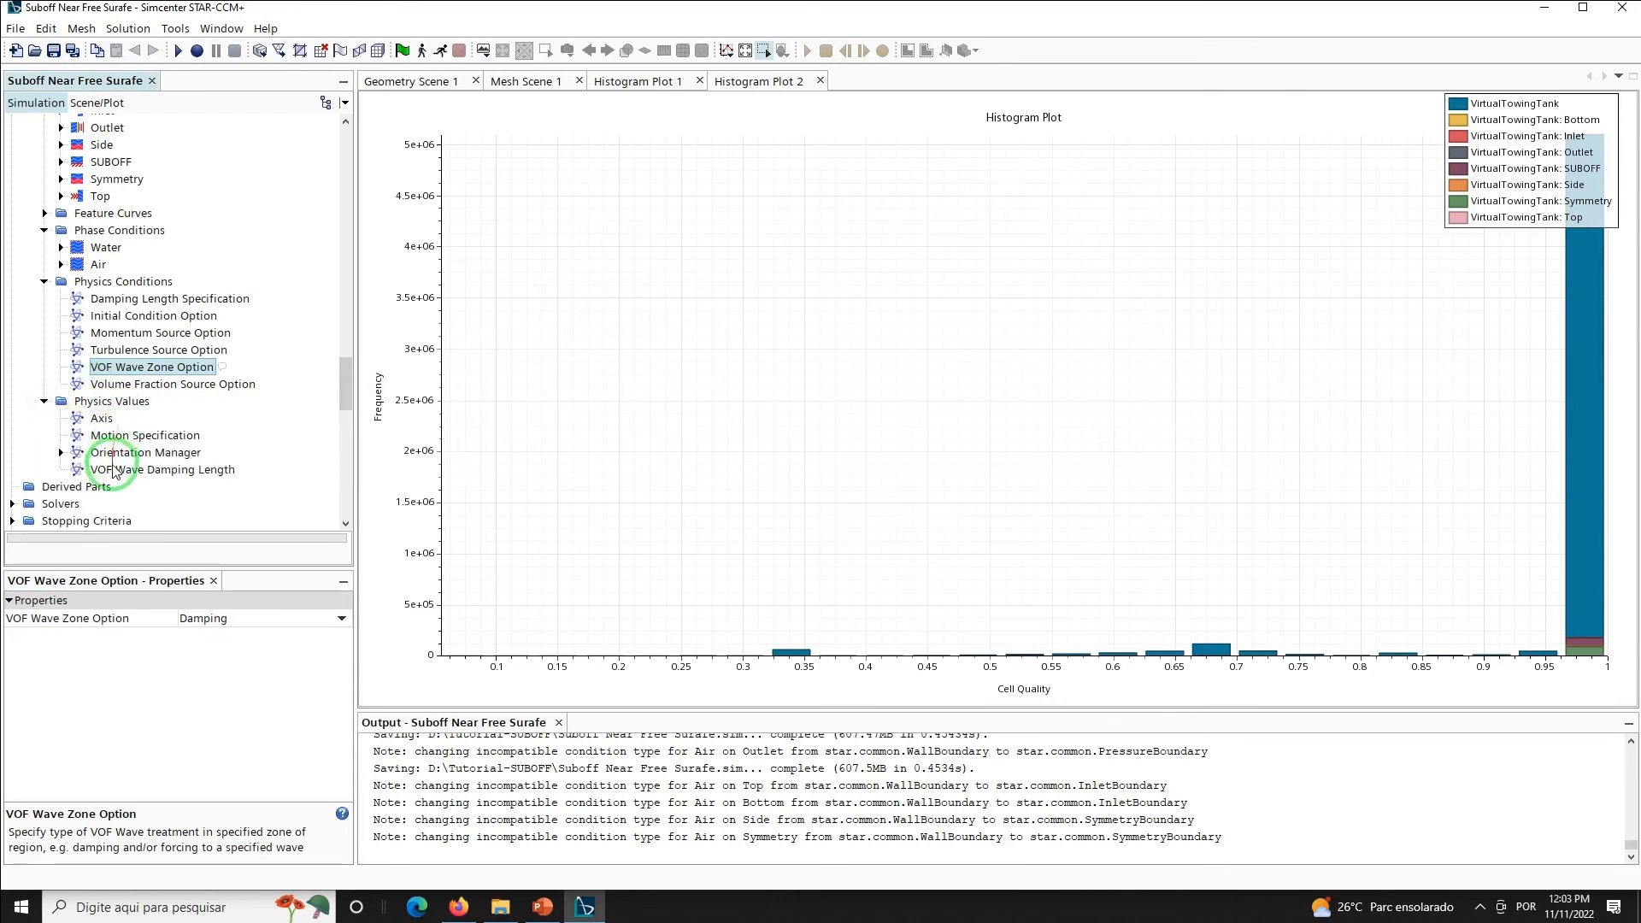
left_click(112, 470)
left_click(224, 637)
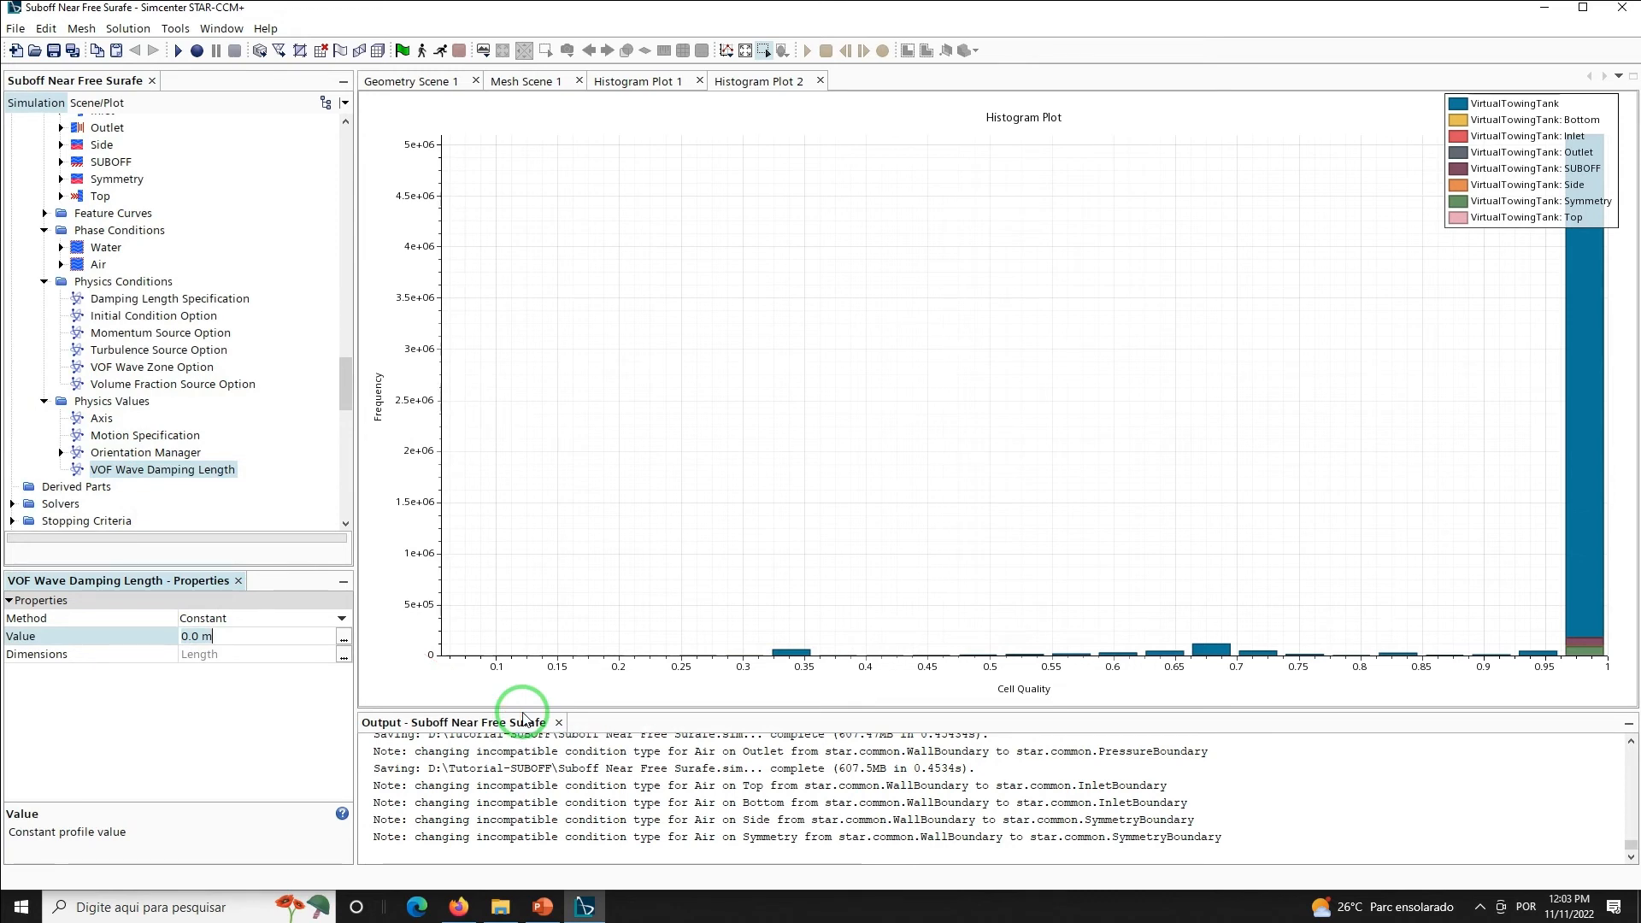
type("5.842")
key("Return")
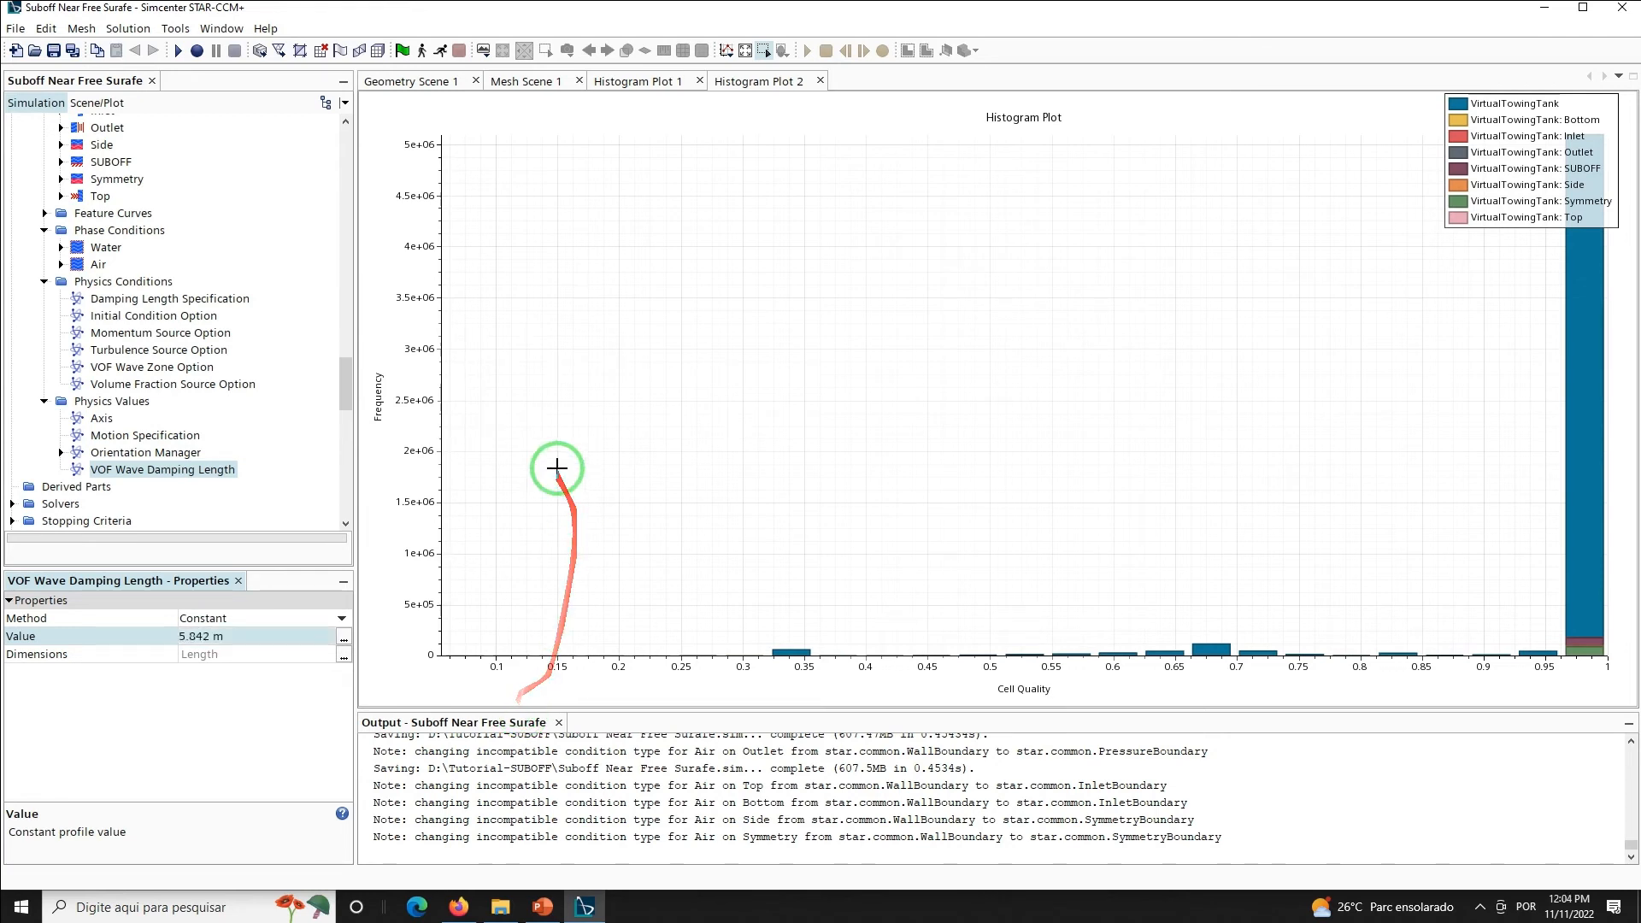
left_click_drag(342, 402, 342, 363)
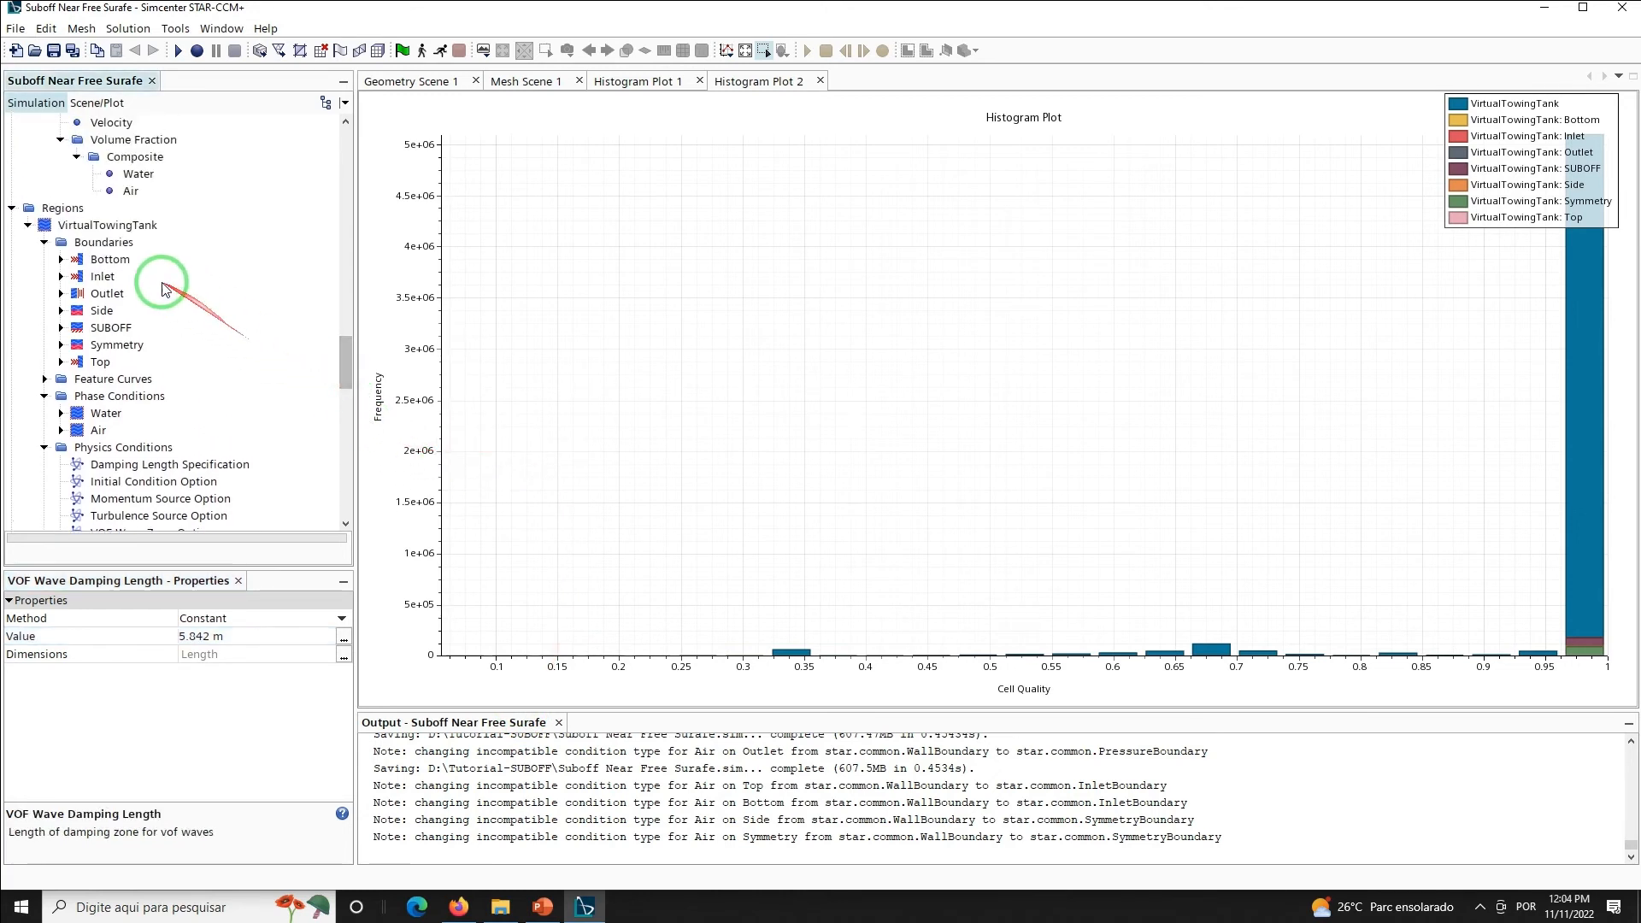
Set the VOF Wave Damping Boundary Option of the Inlet, Outlet and Side boundaries together to Yes and save the simulation
left_click(103, 277)
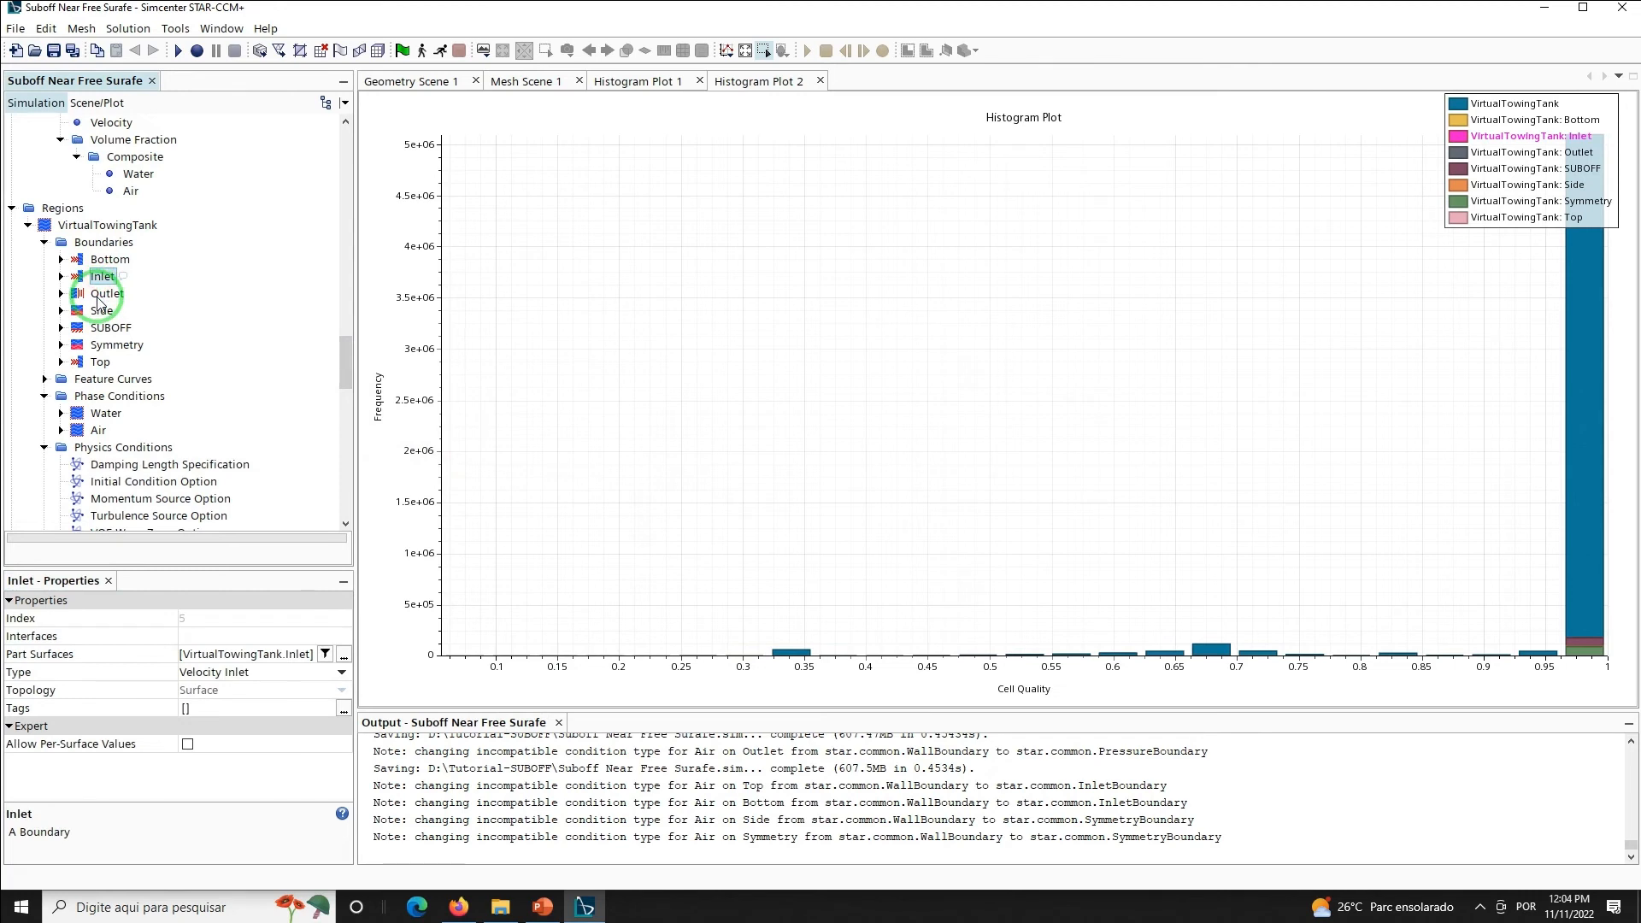
left_click(101, 294, "ctrl")
left_click(100, 310, "ctrl")
right_click(101, 313)
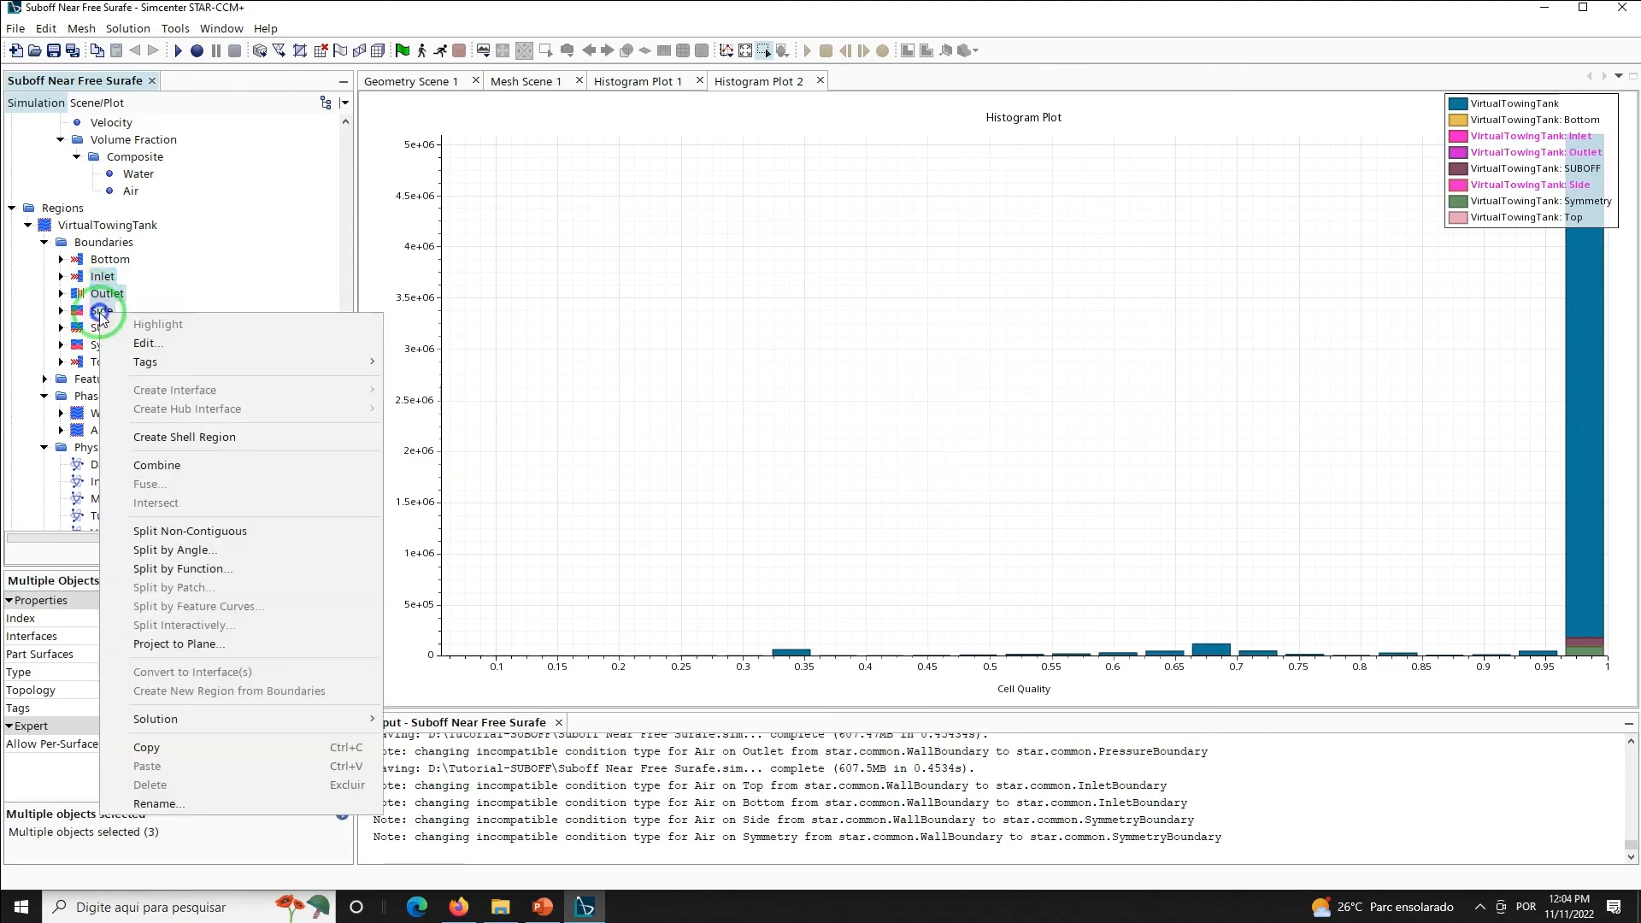
left_click(152, 343)
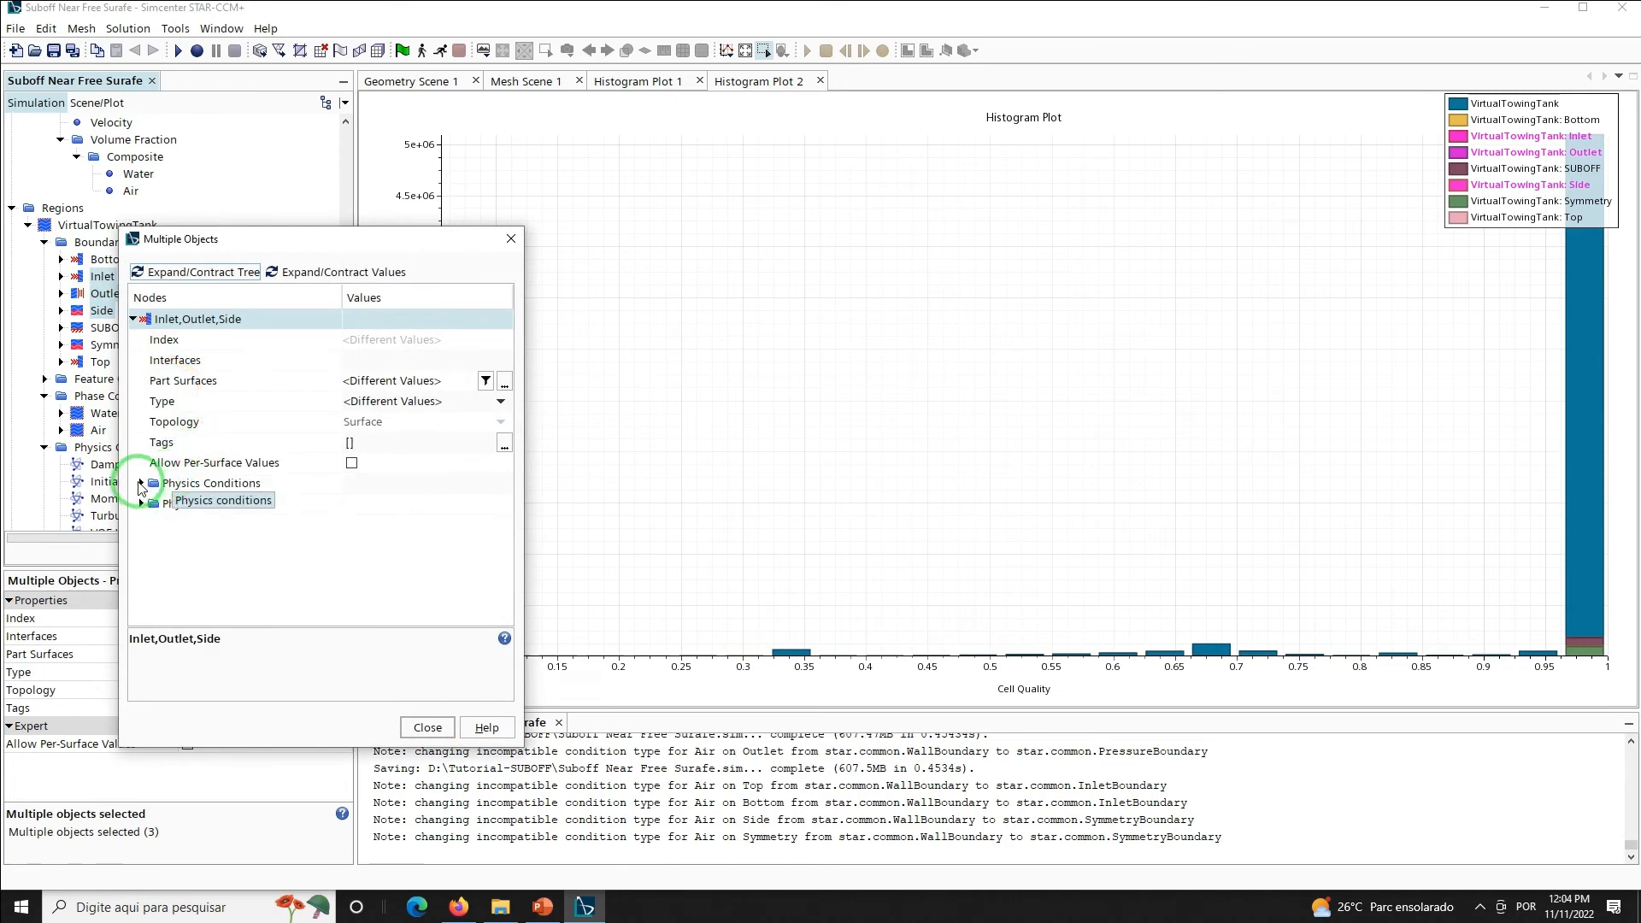
left_click(141, 484)
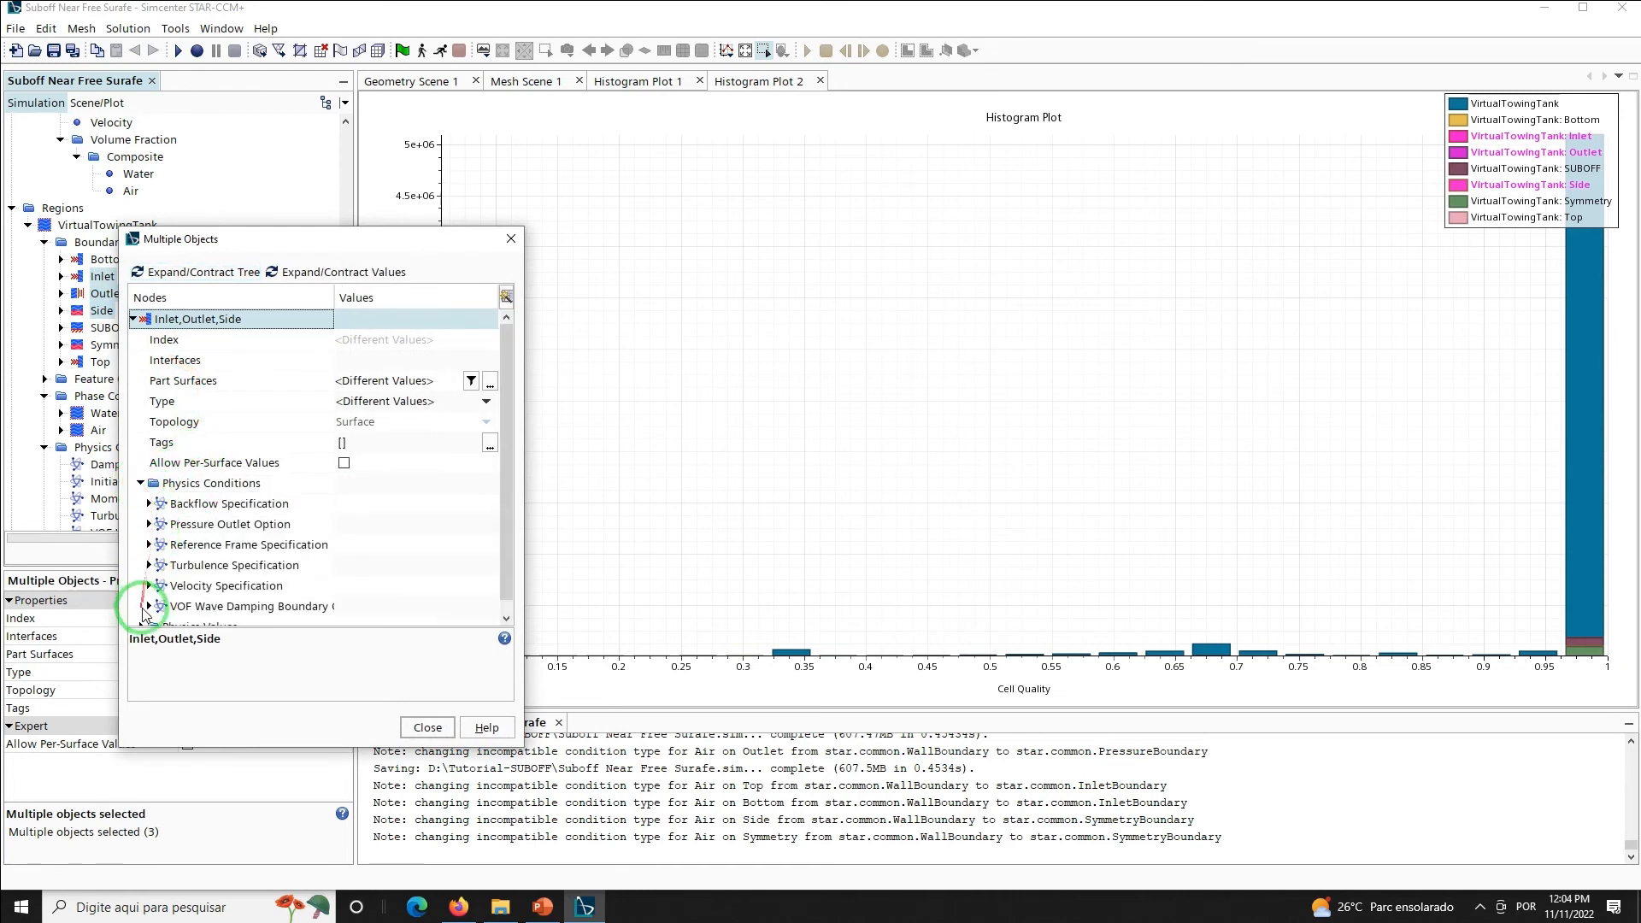
left_click(148, 606)
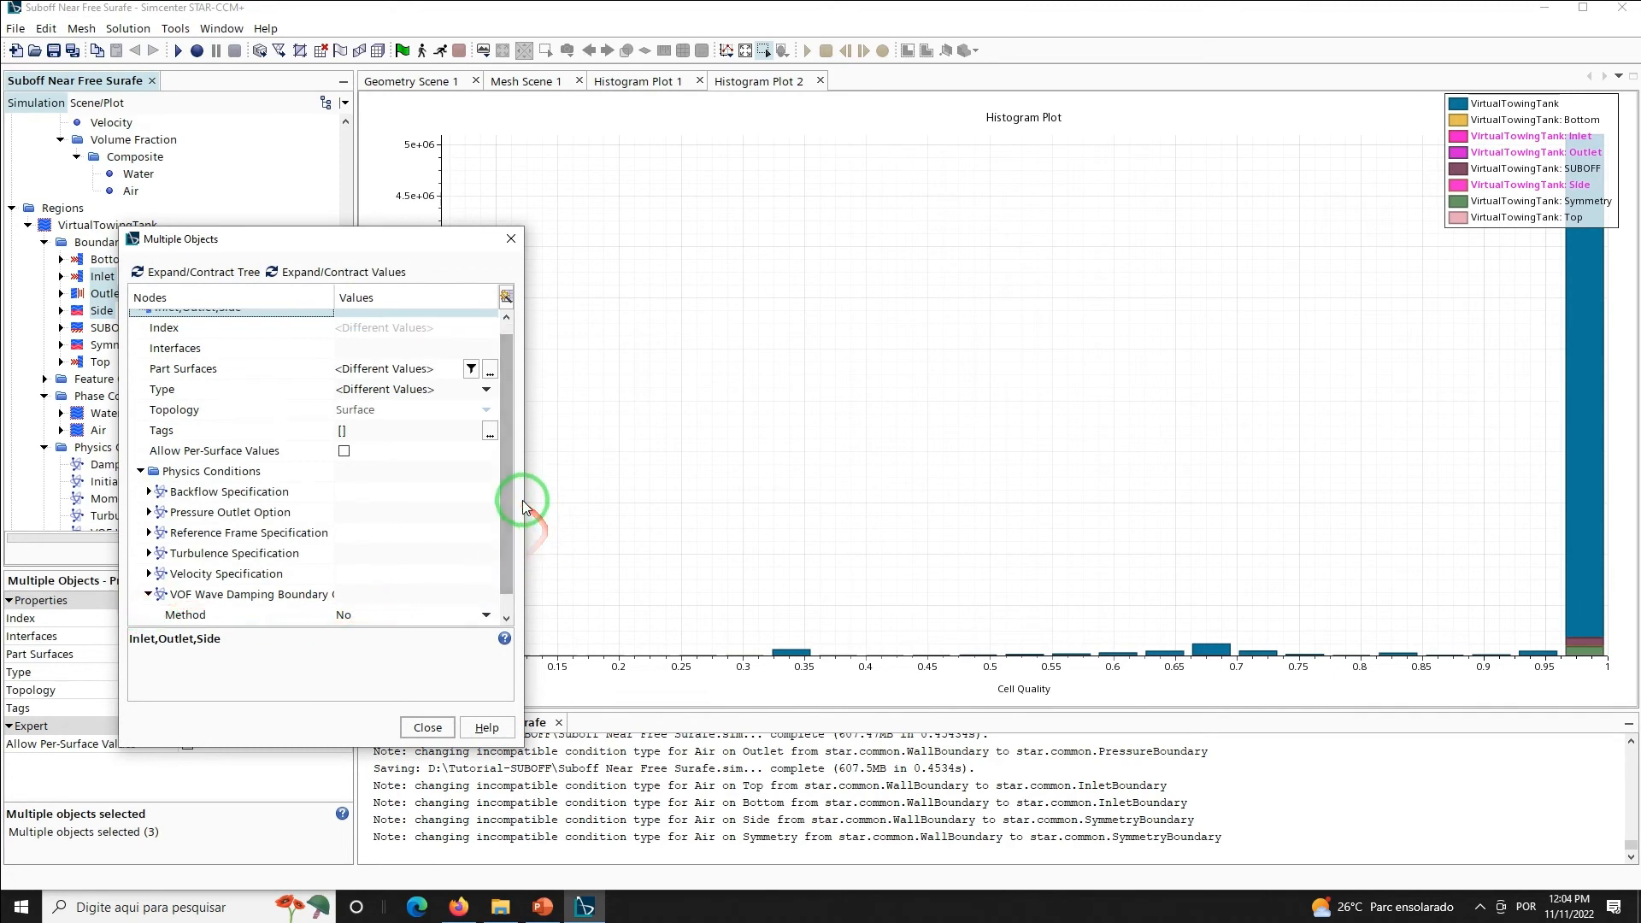
scroll(506, 521, "down", 1)
left_click(477, 594)
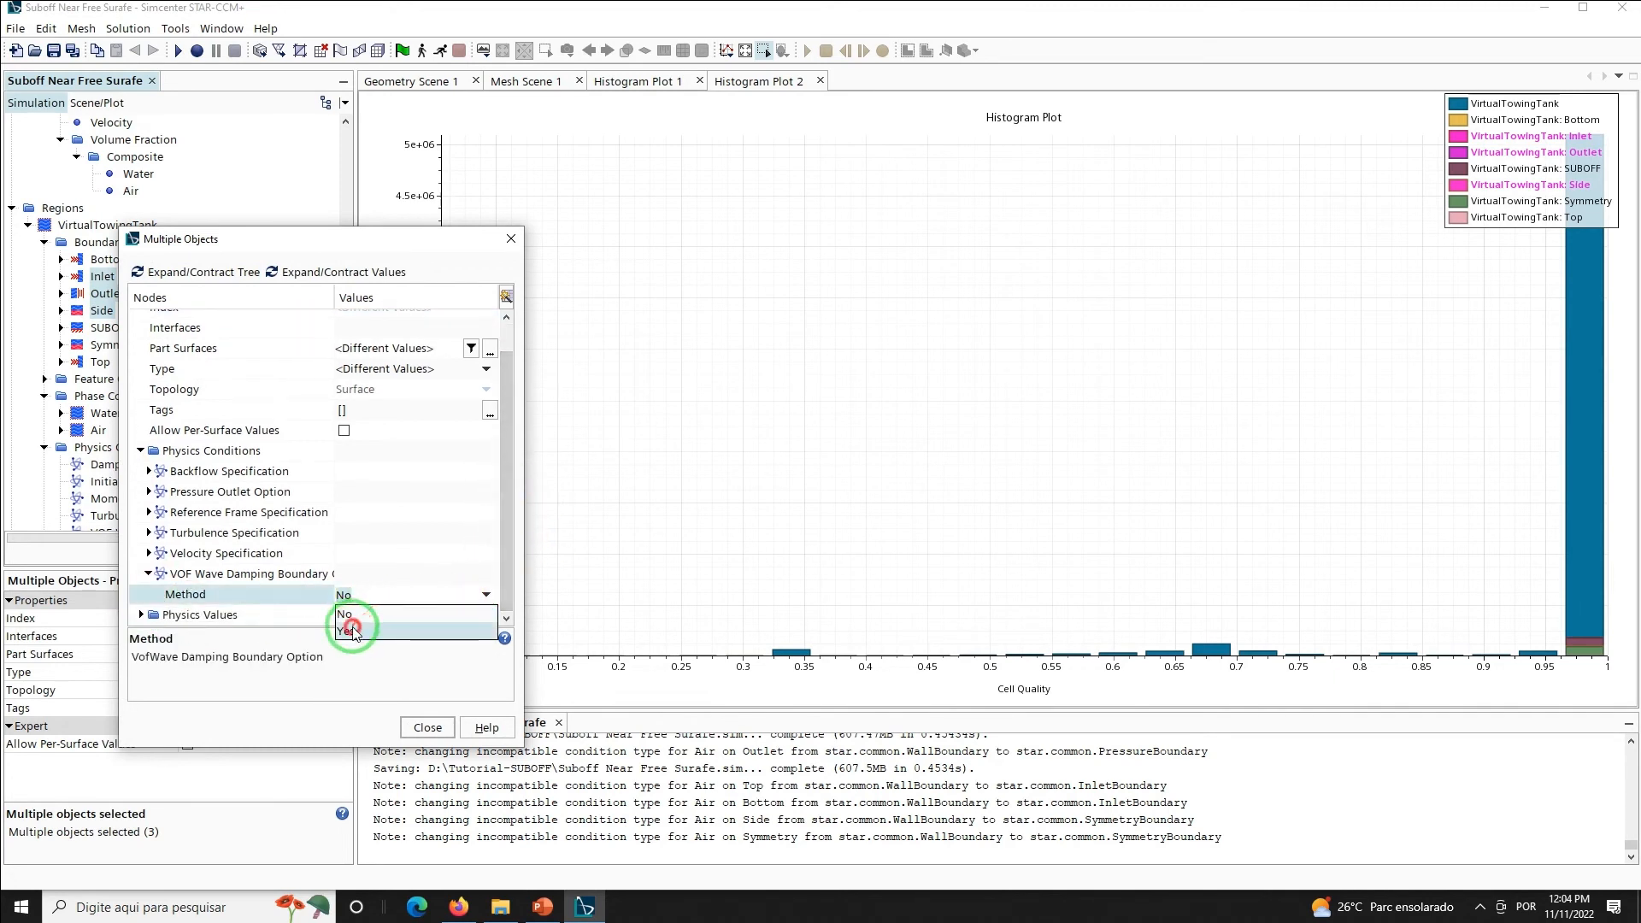
left_click(350, 630)
left_click(427, 727)
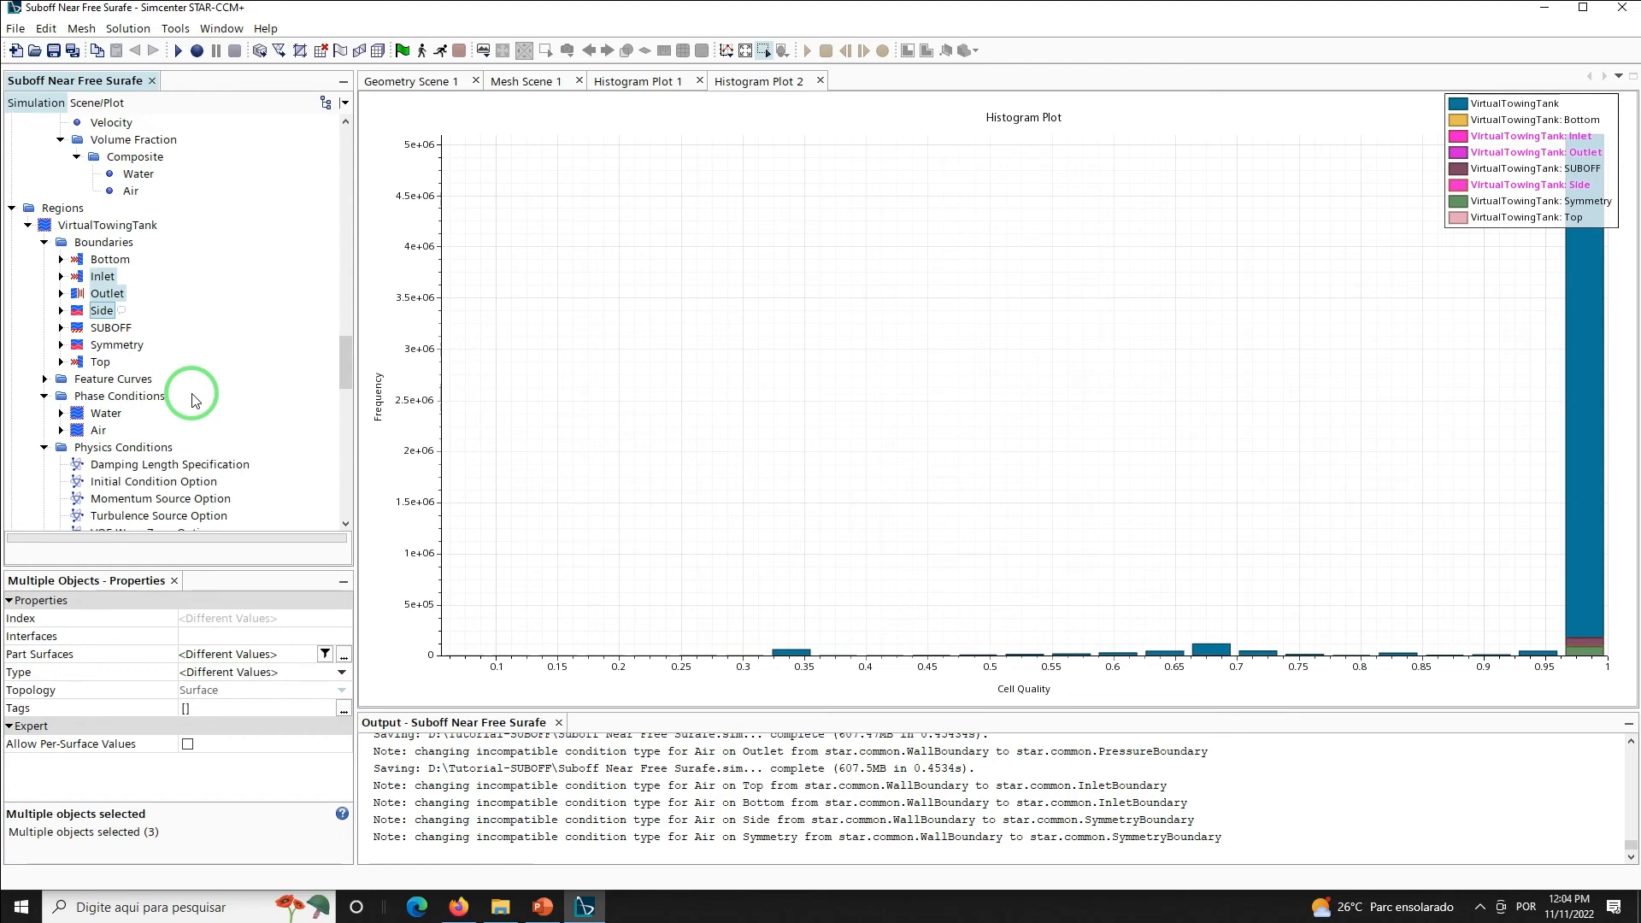
key("ctrl+s")
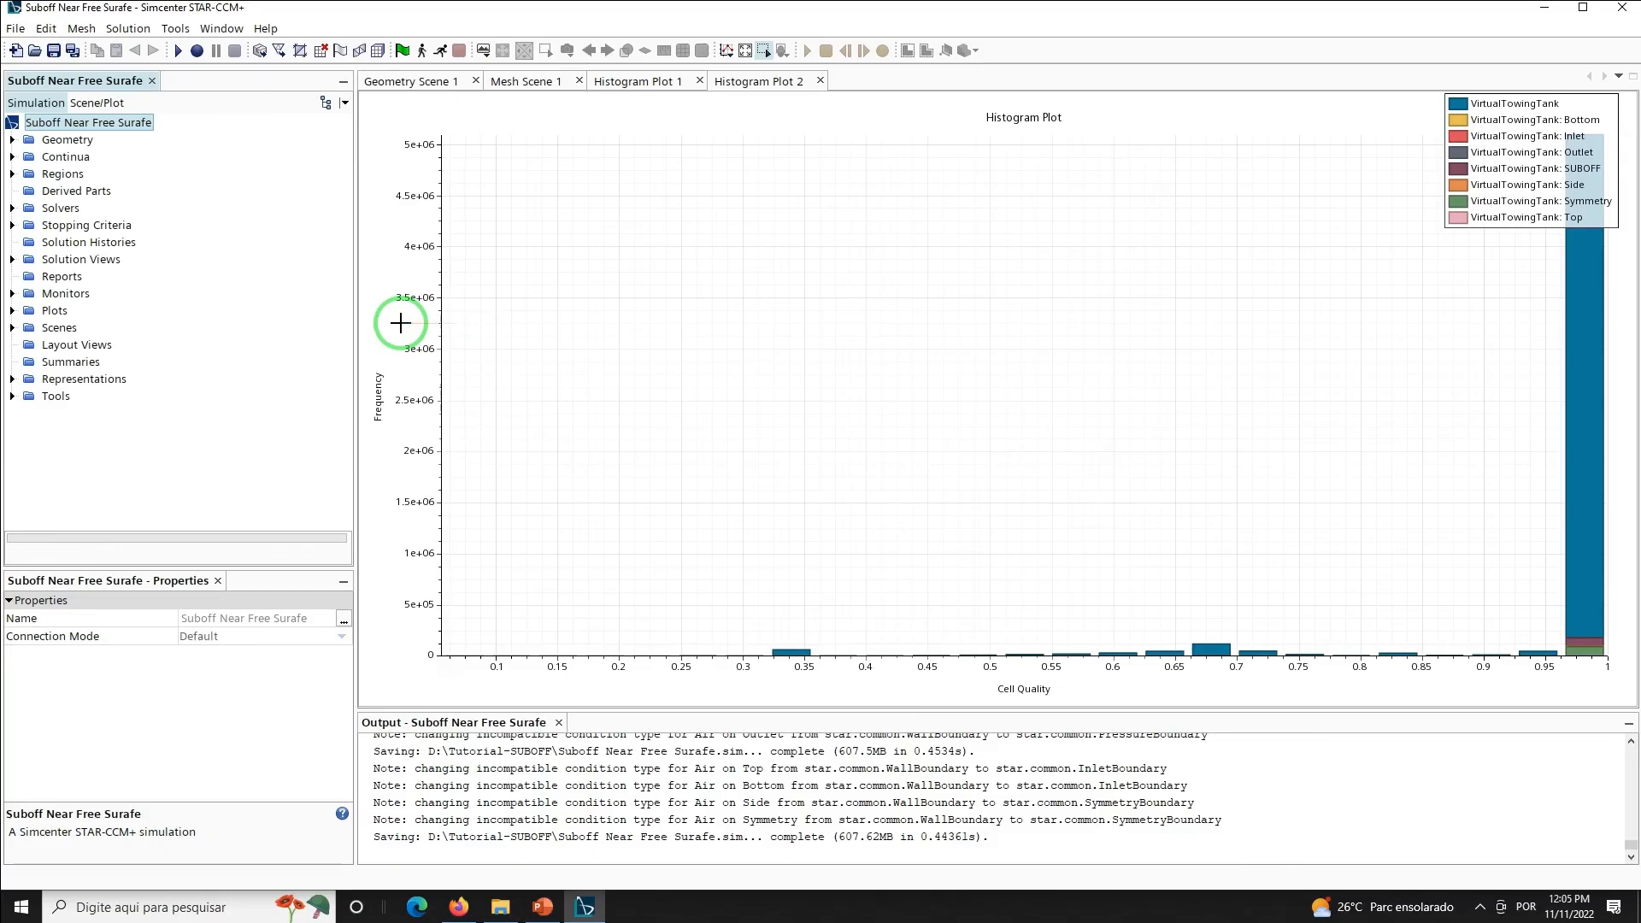
Set Damping Constant 1 of the VOF Waves model in Physics 1 to 10.204 /s
left_click(12, 158)
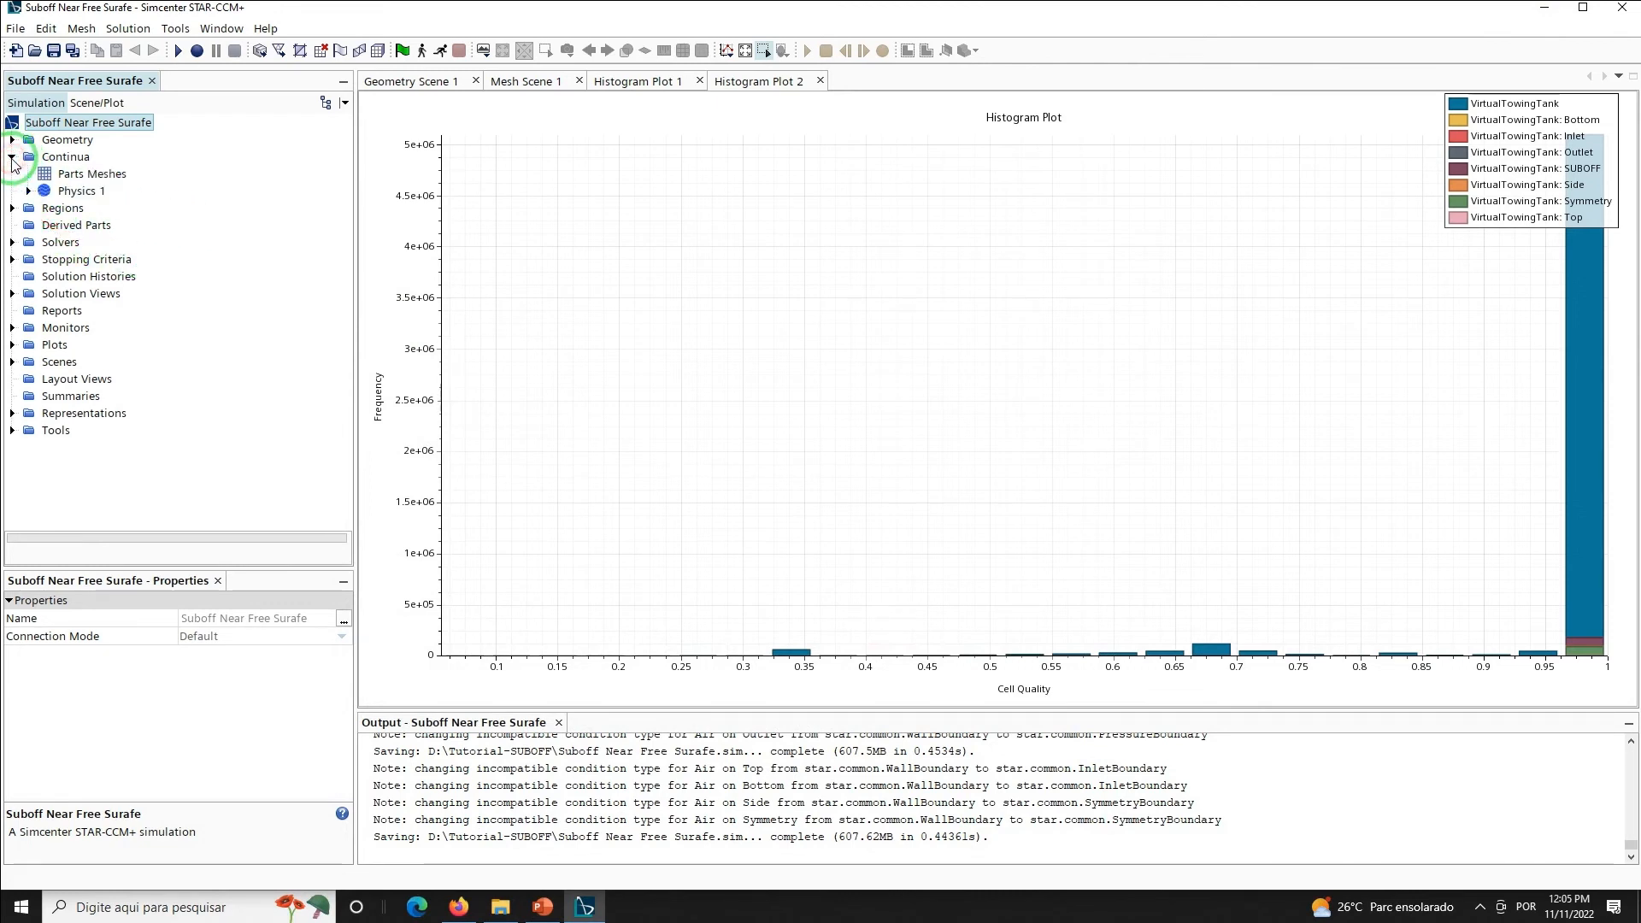
left_click(28, 191)
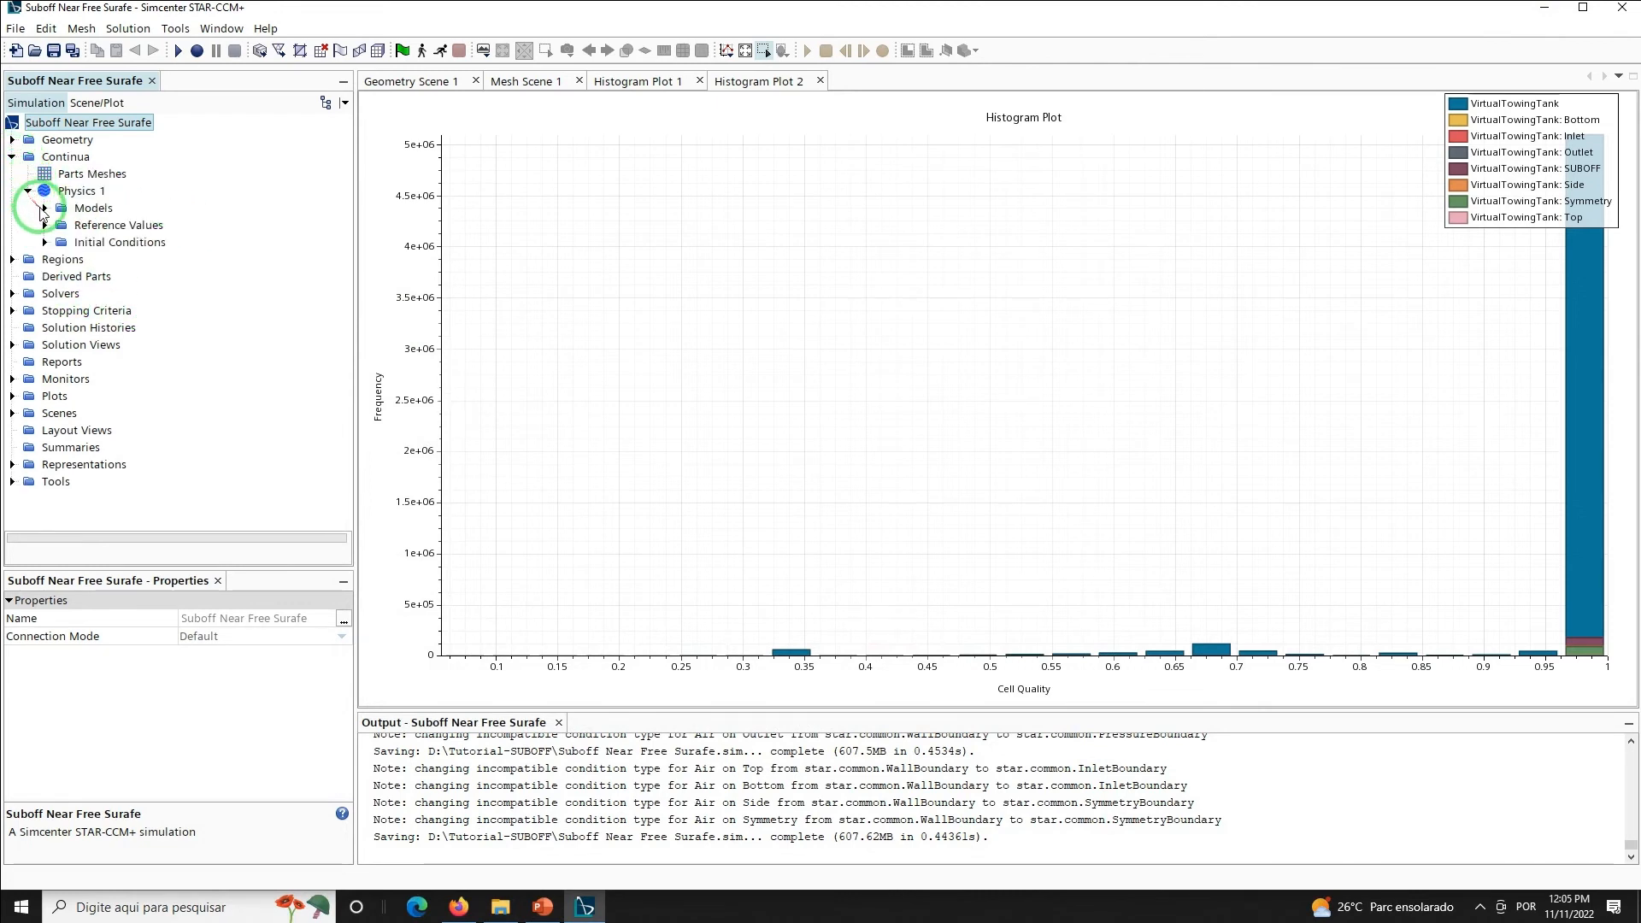
left_click(45, 209)
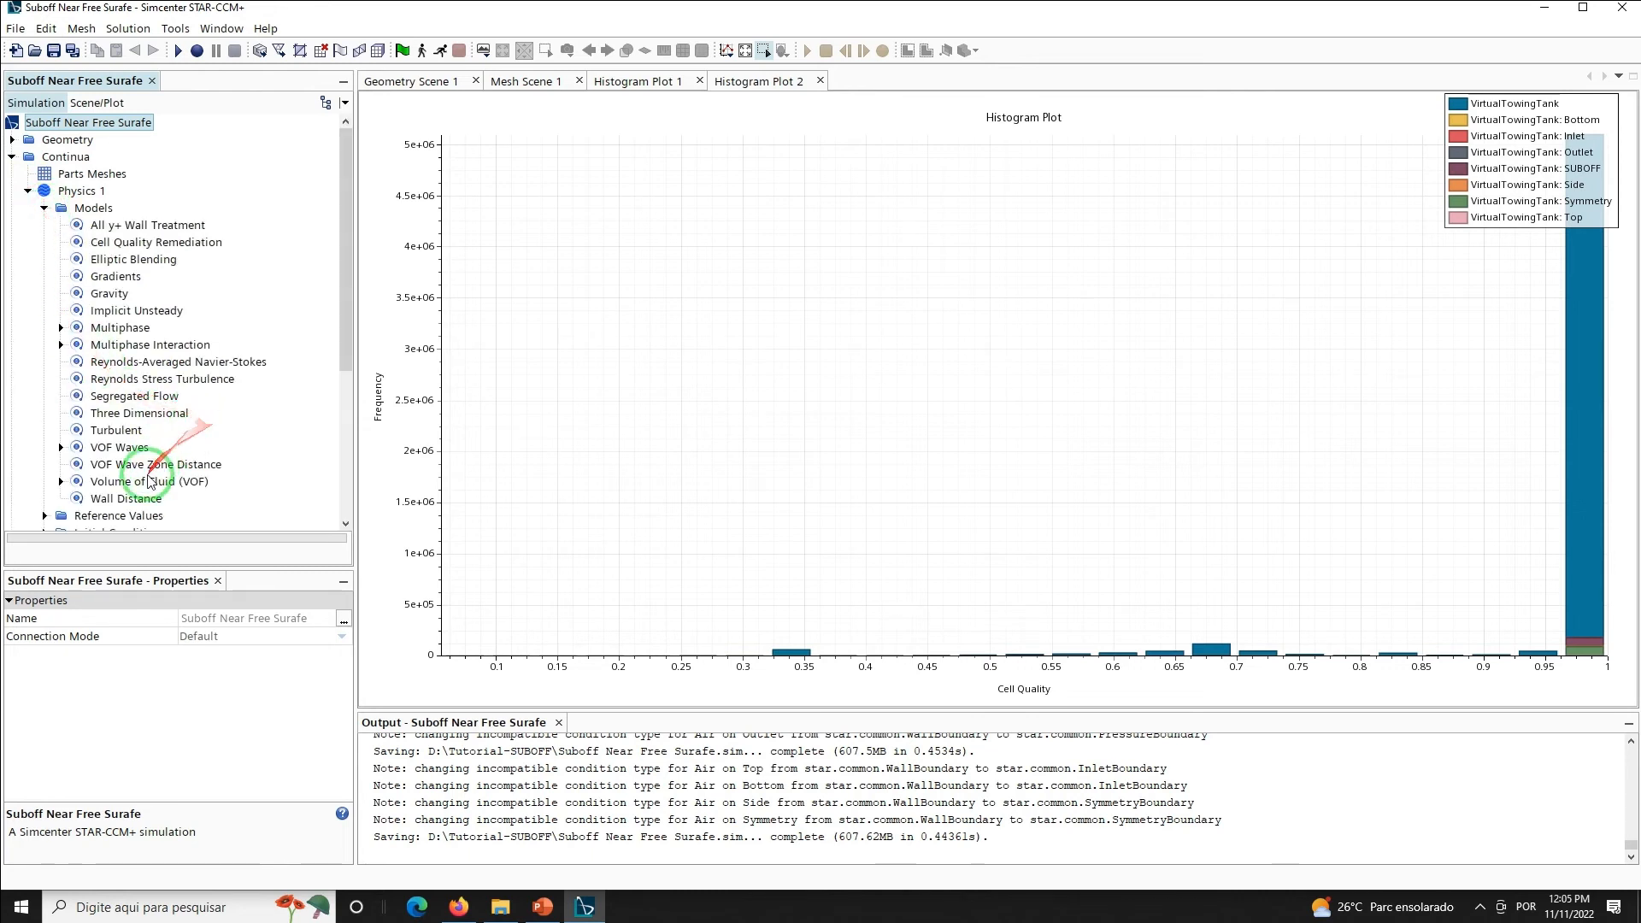
left_click(119, 448)
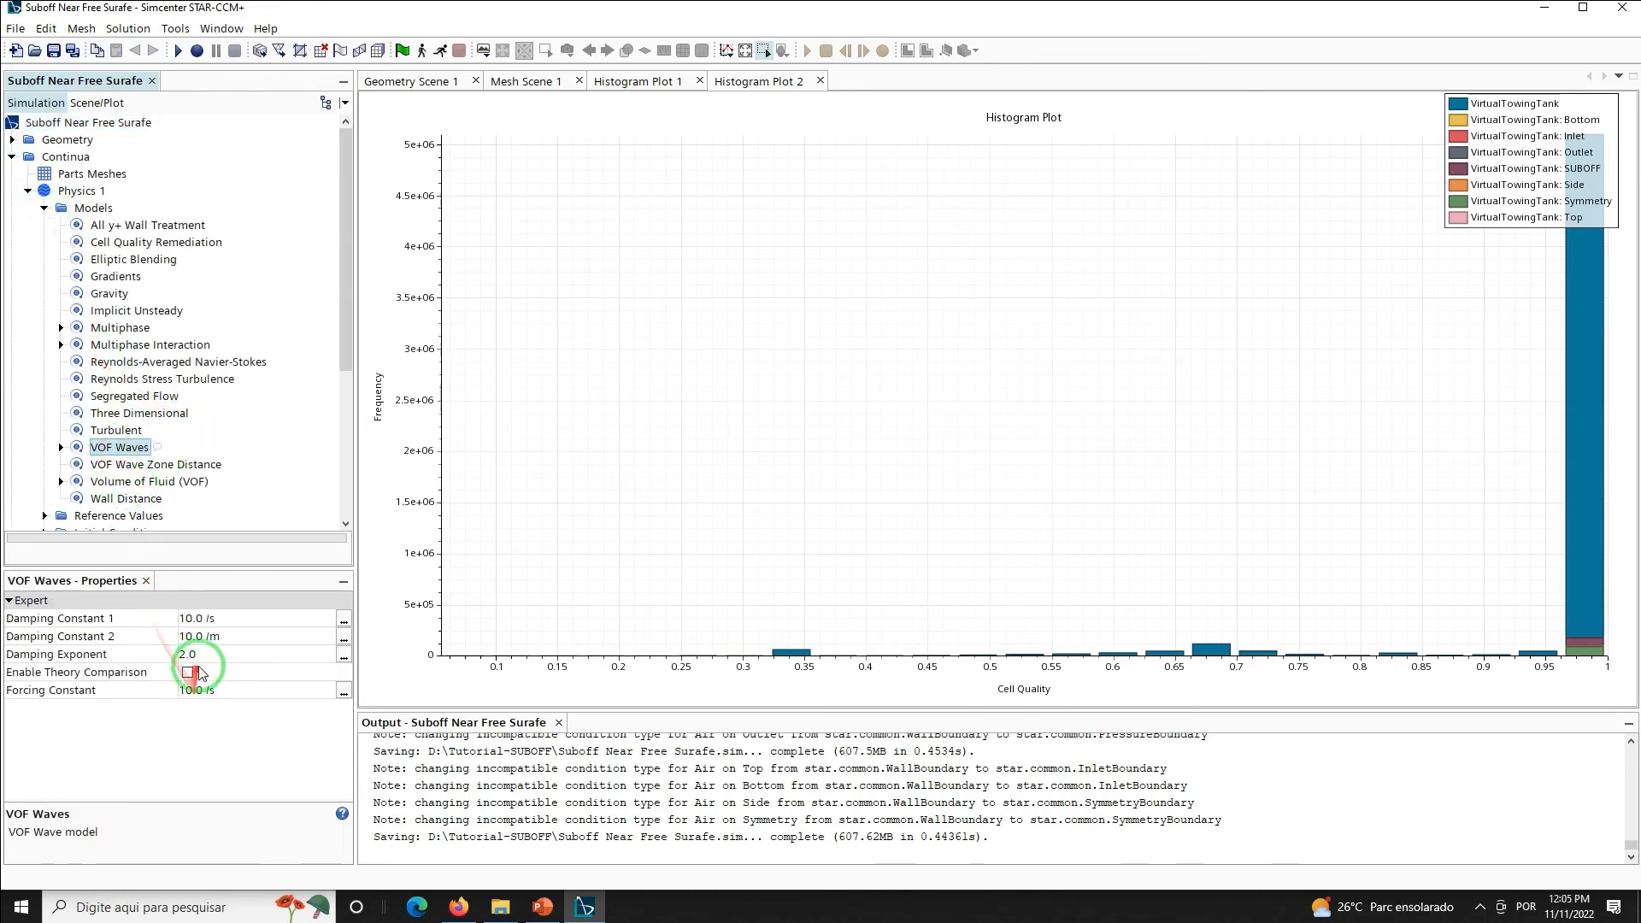
left_click(235, 623)
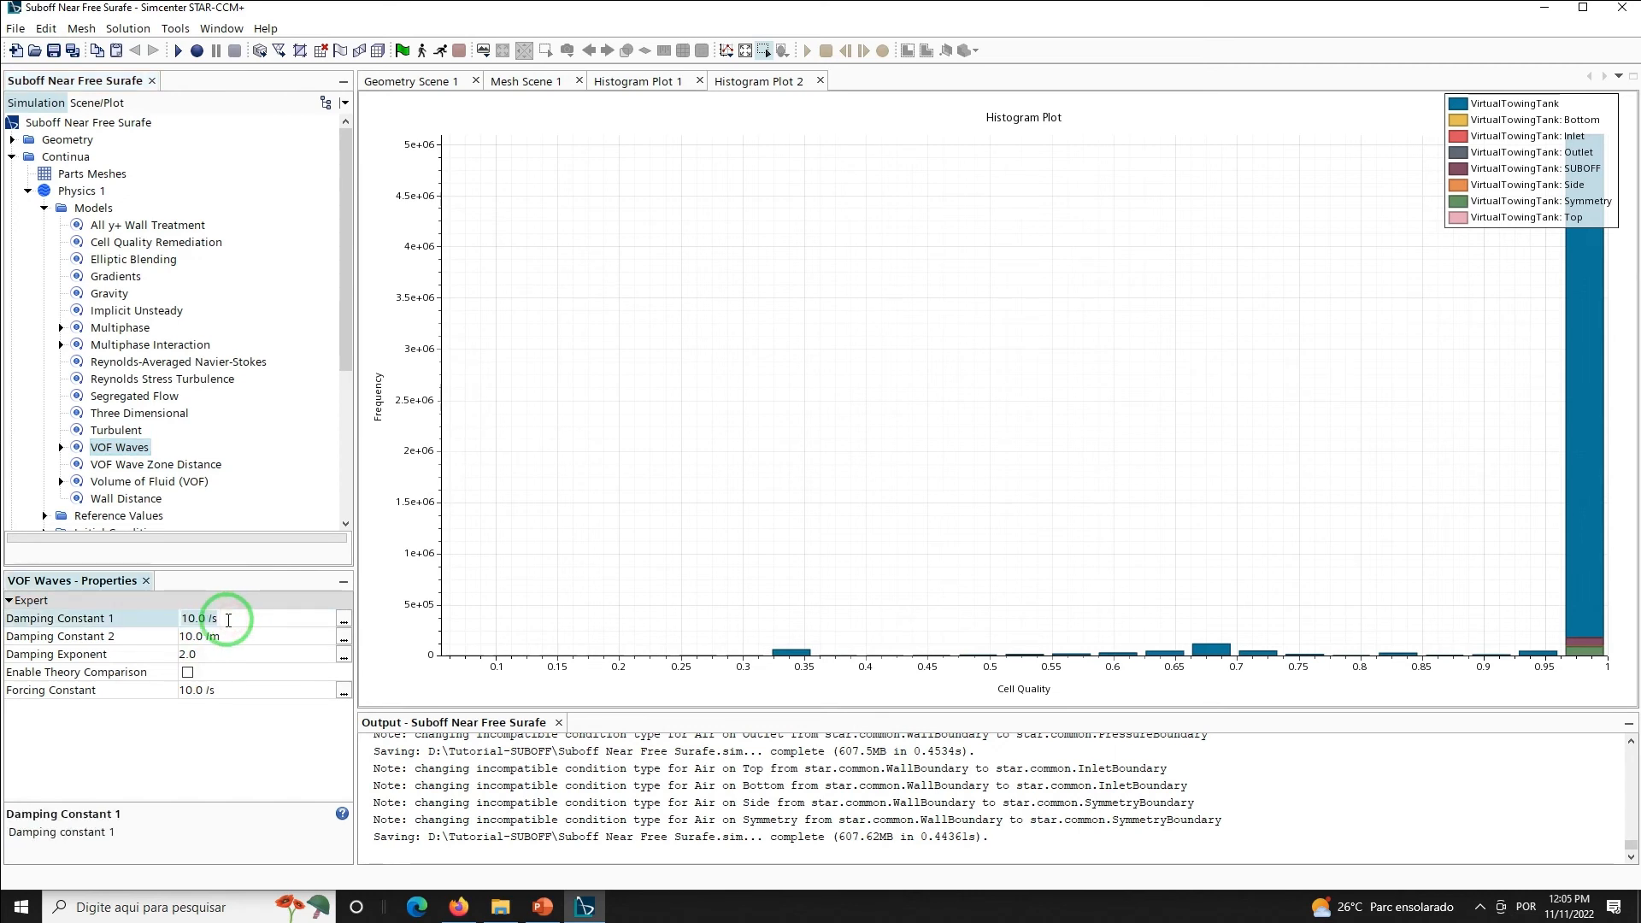
key("BackSpace")
key("BackSpace")
key("BackSpace")
key("BackSpace")
key("BackSpace")
key("BackSpace")
key("BackSpace")
type("10.")
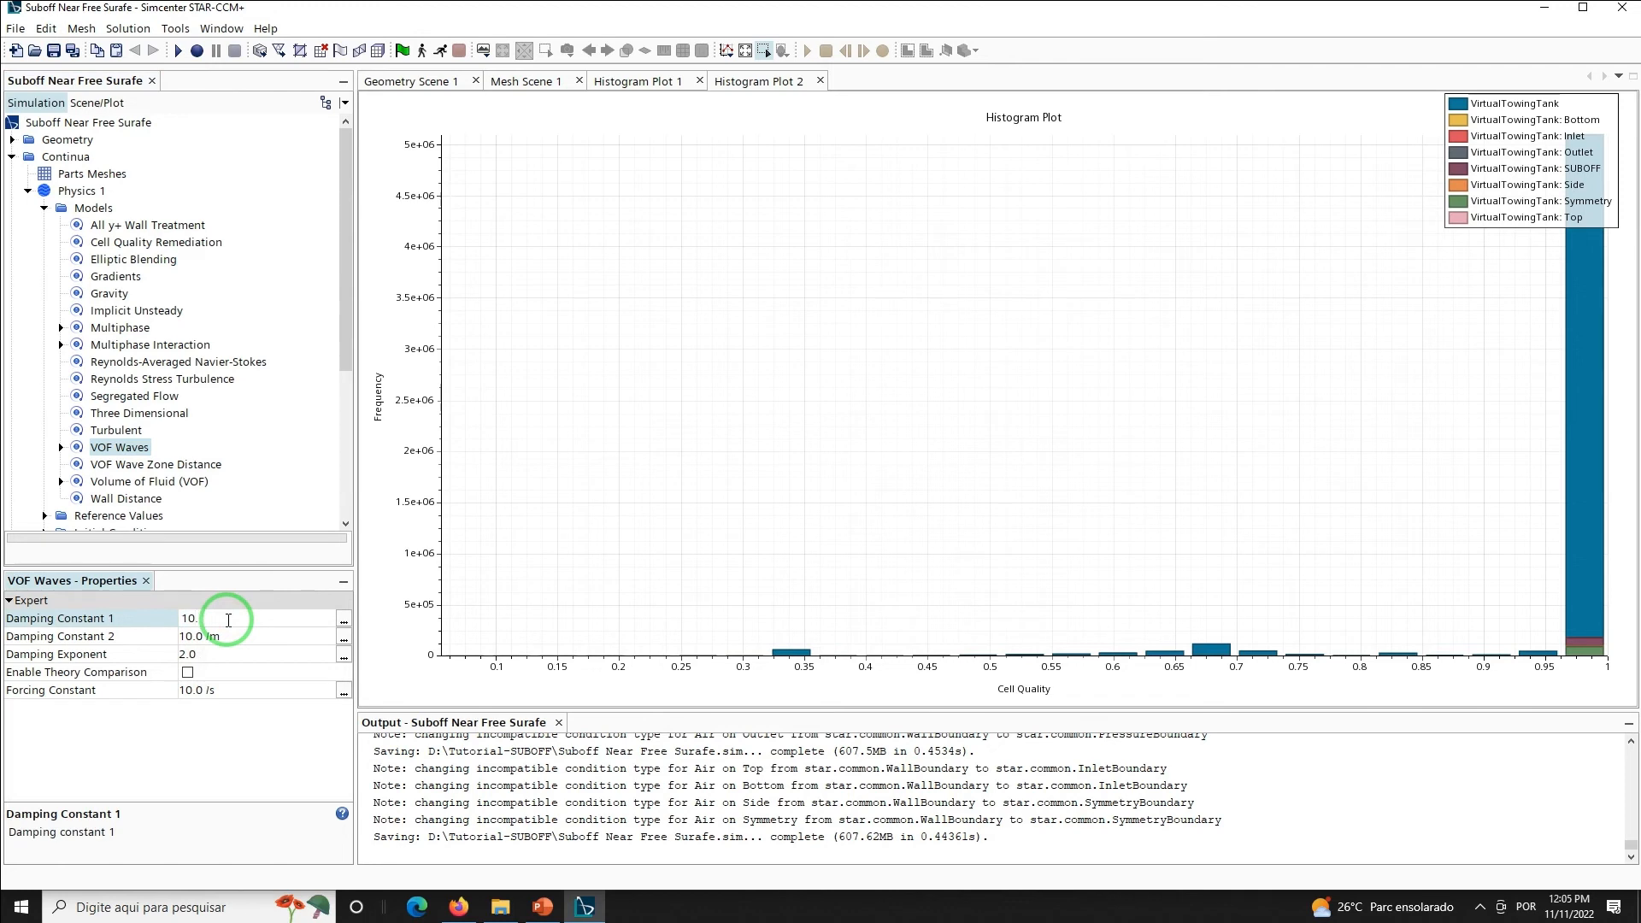
type("204")
key("Return")
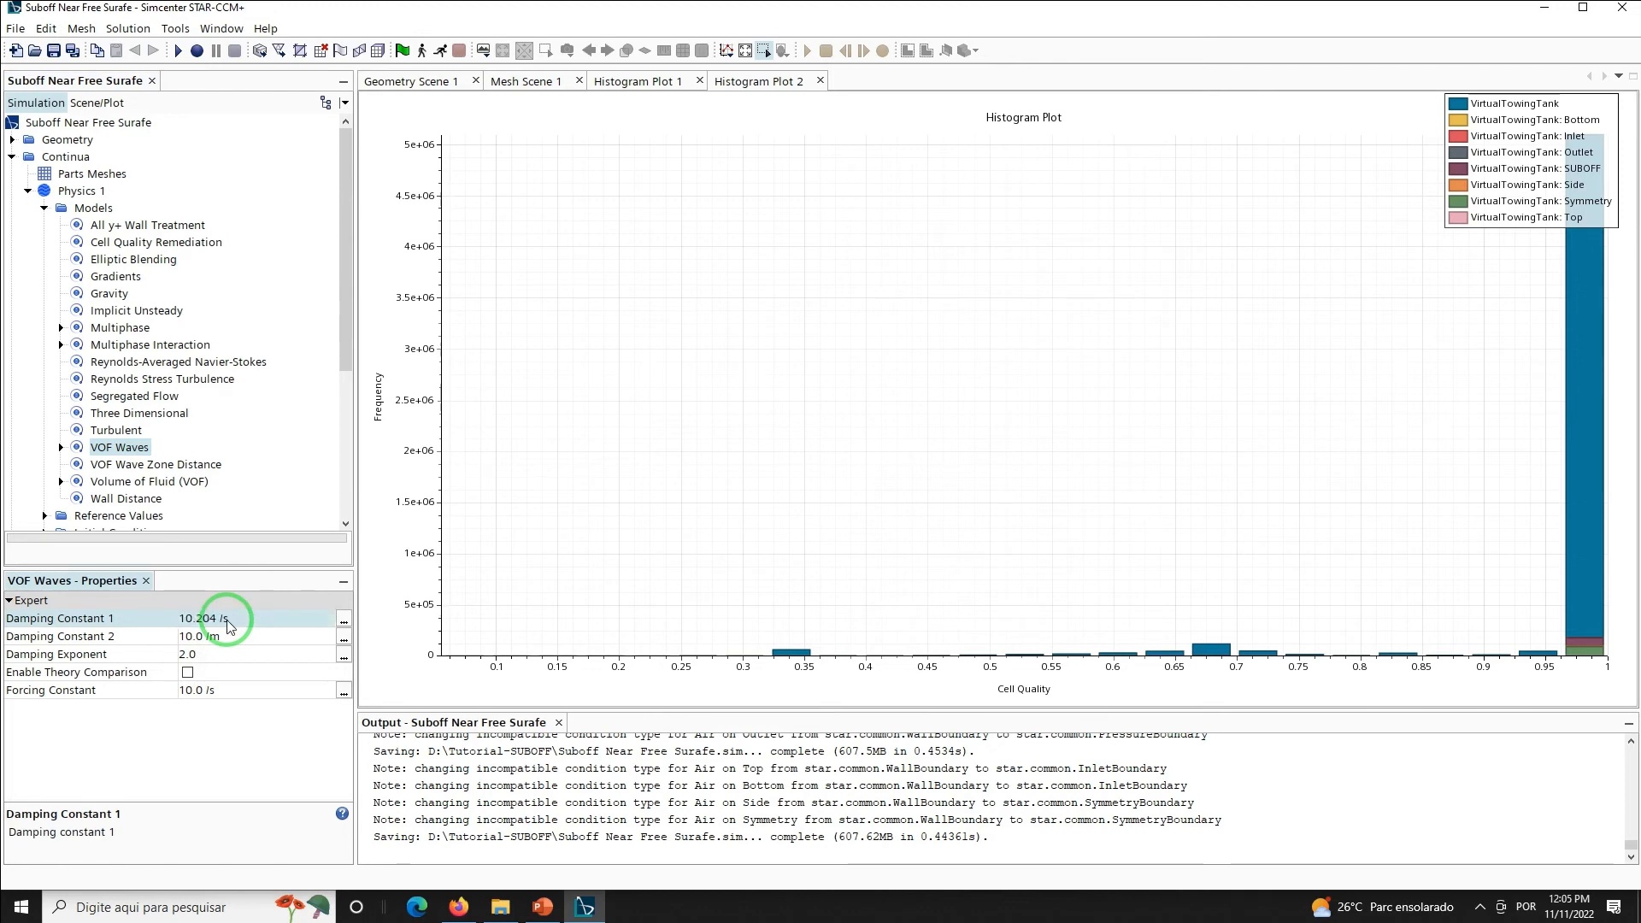
Set Damping Constant 2 of the VOF Waves model to 0 /m
left_click(222, 635)
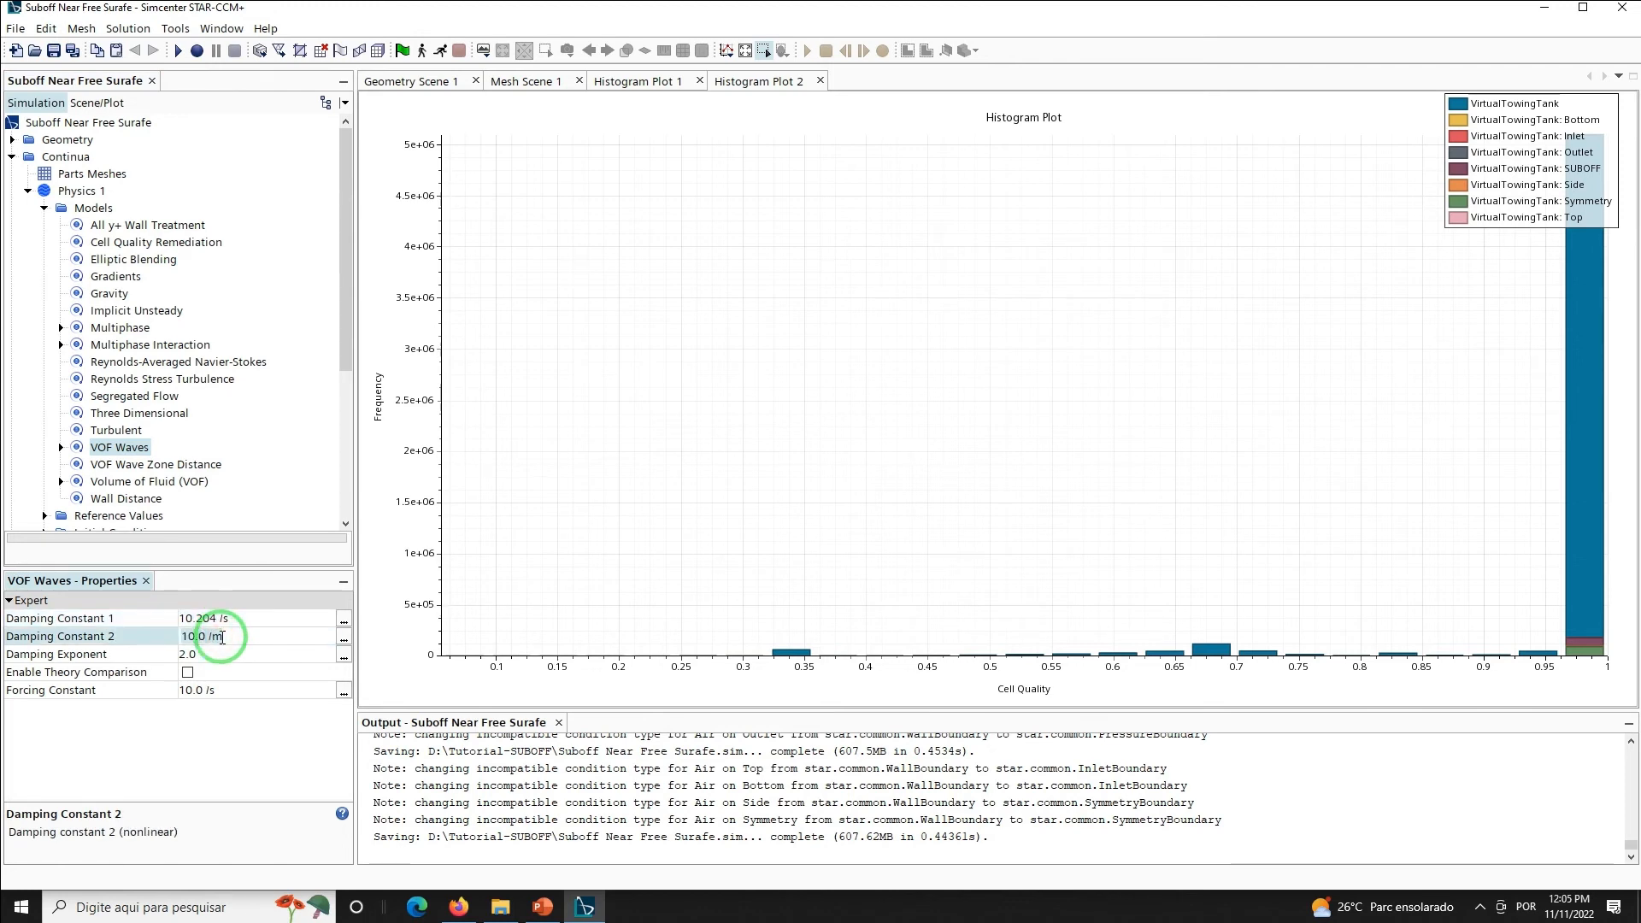
type("0")
key("Return")
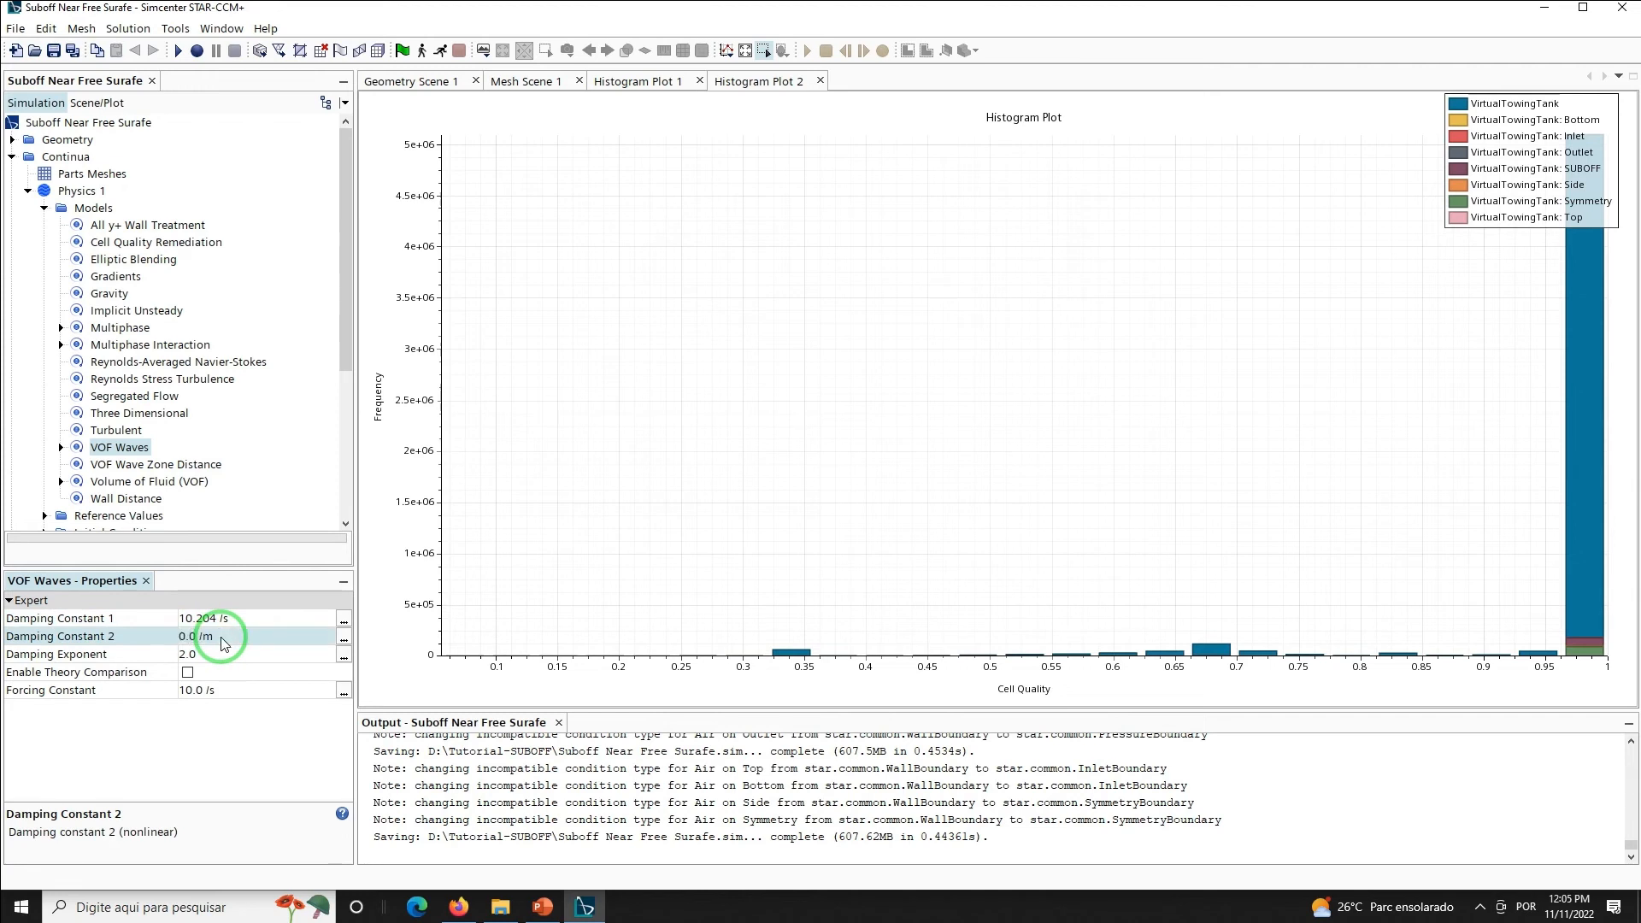
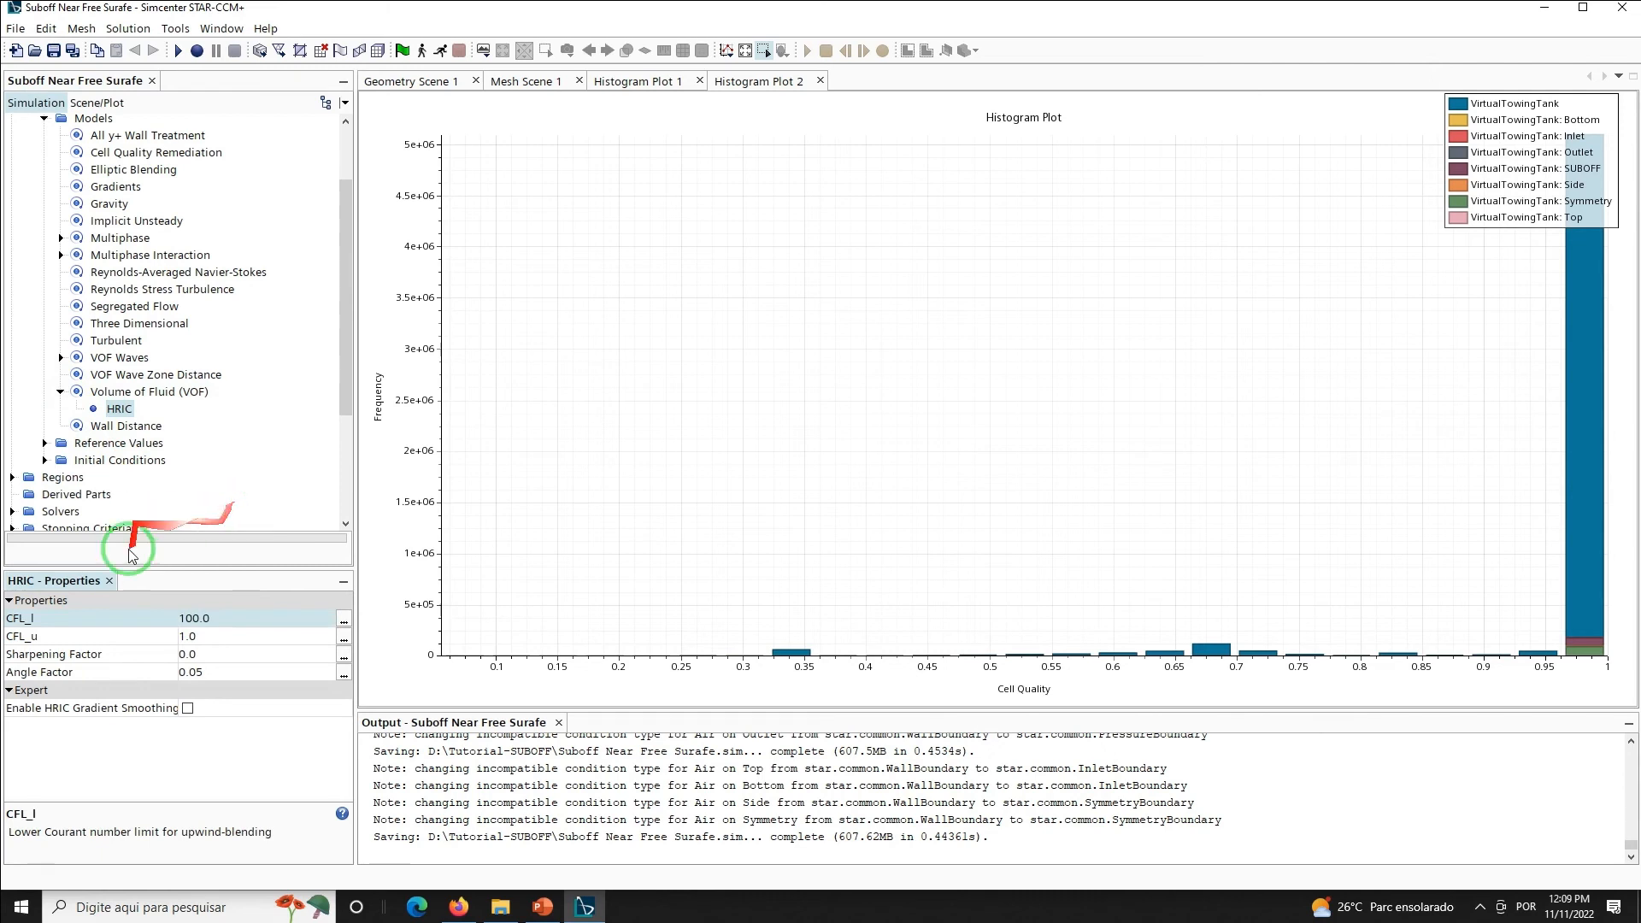
Set the upper Courant limit CFL_u of the HRIC scheme to 100.5 and save the simulation
left_click(207, 636)
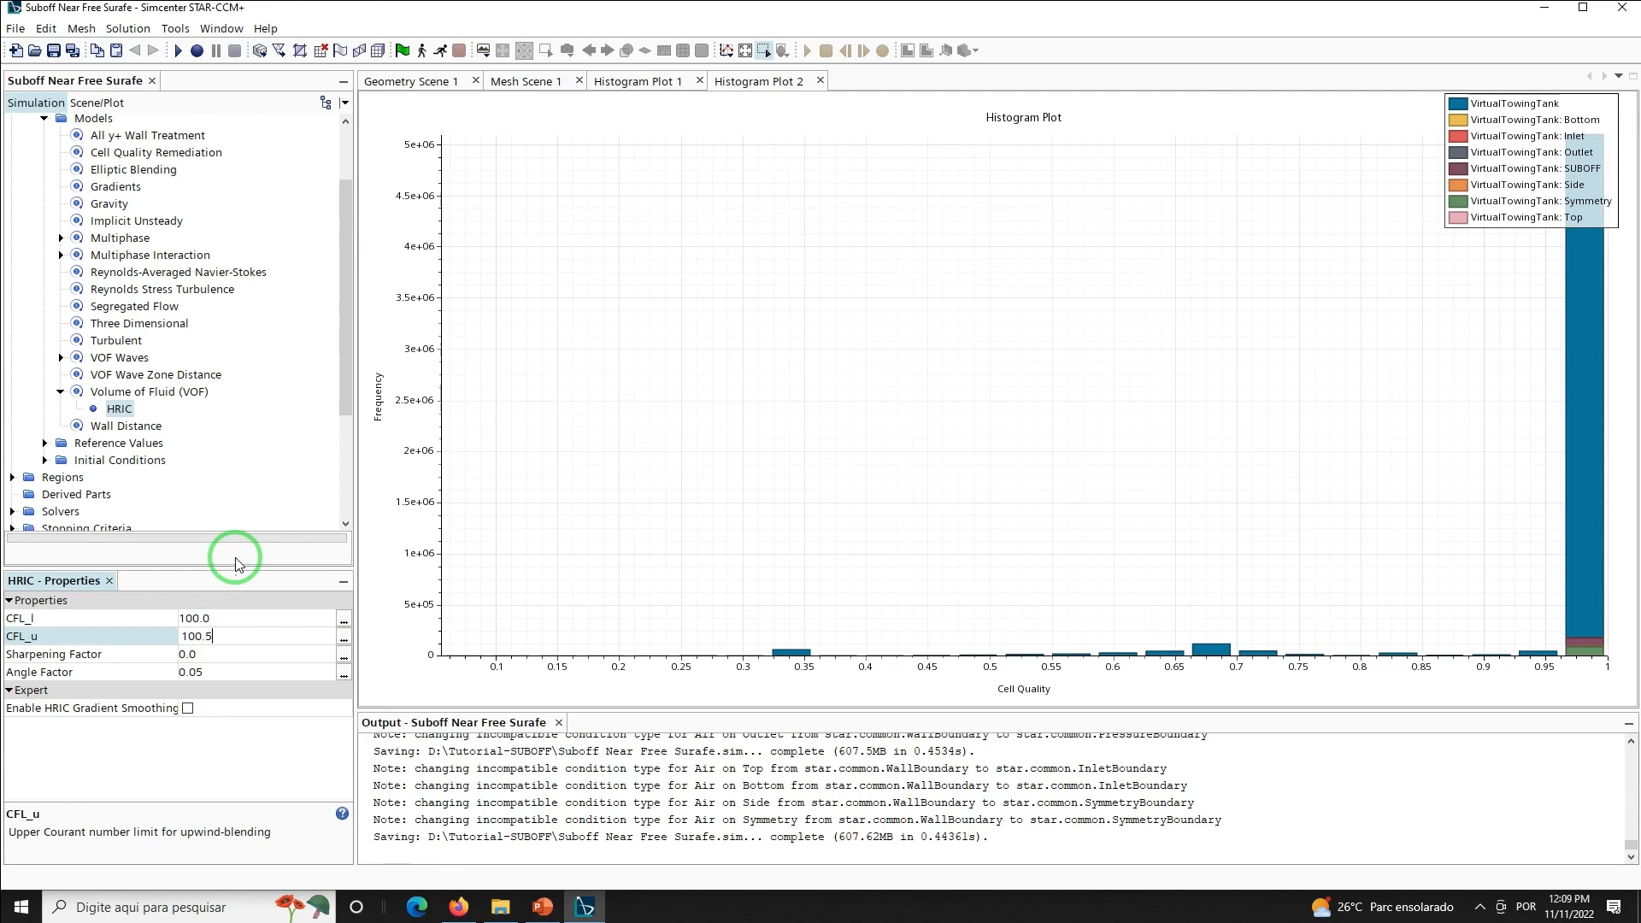
key("Return")
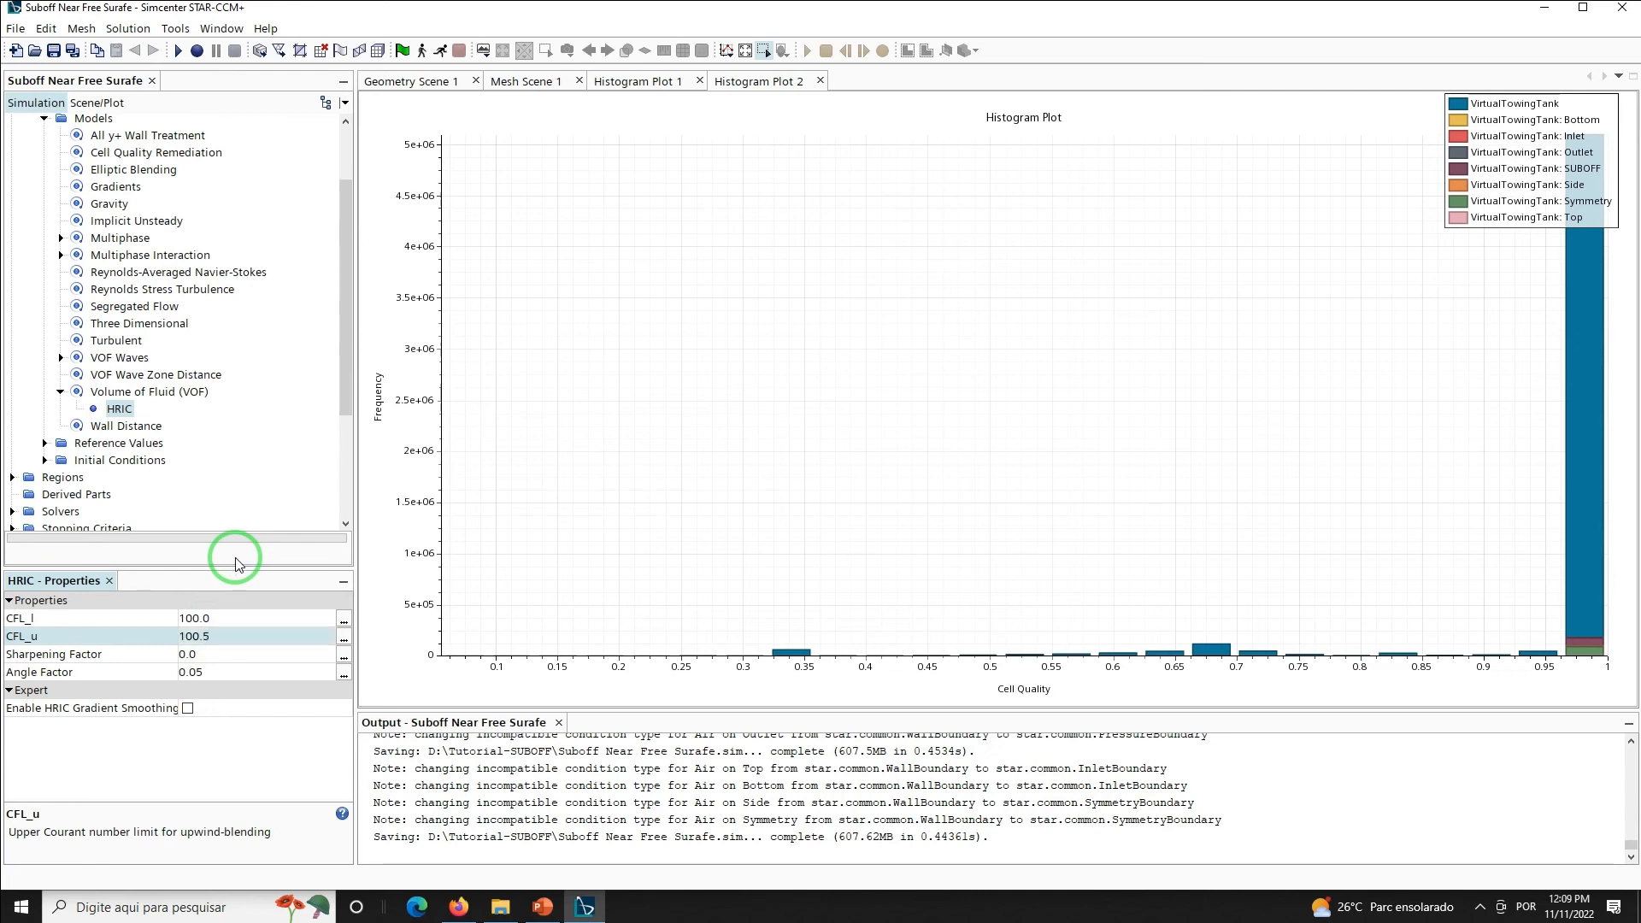
left_click(53, 50)
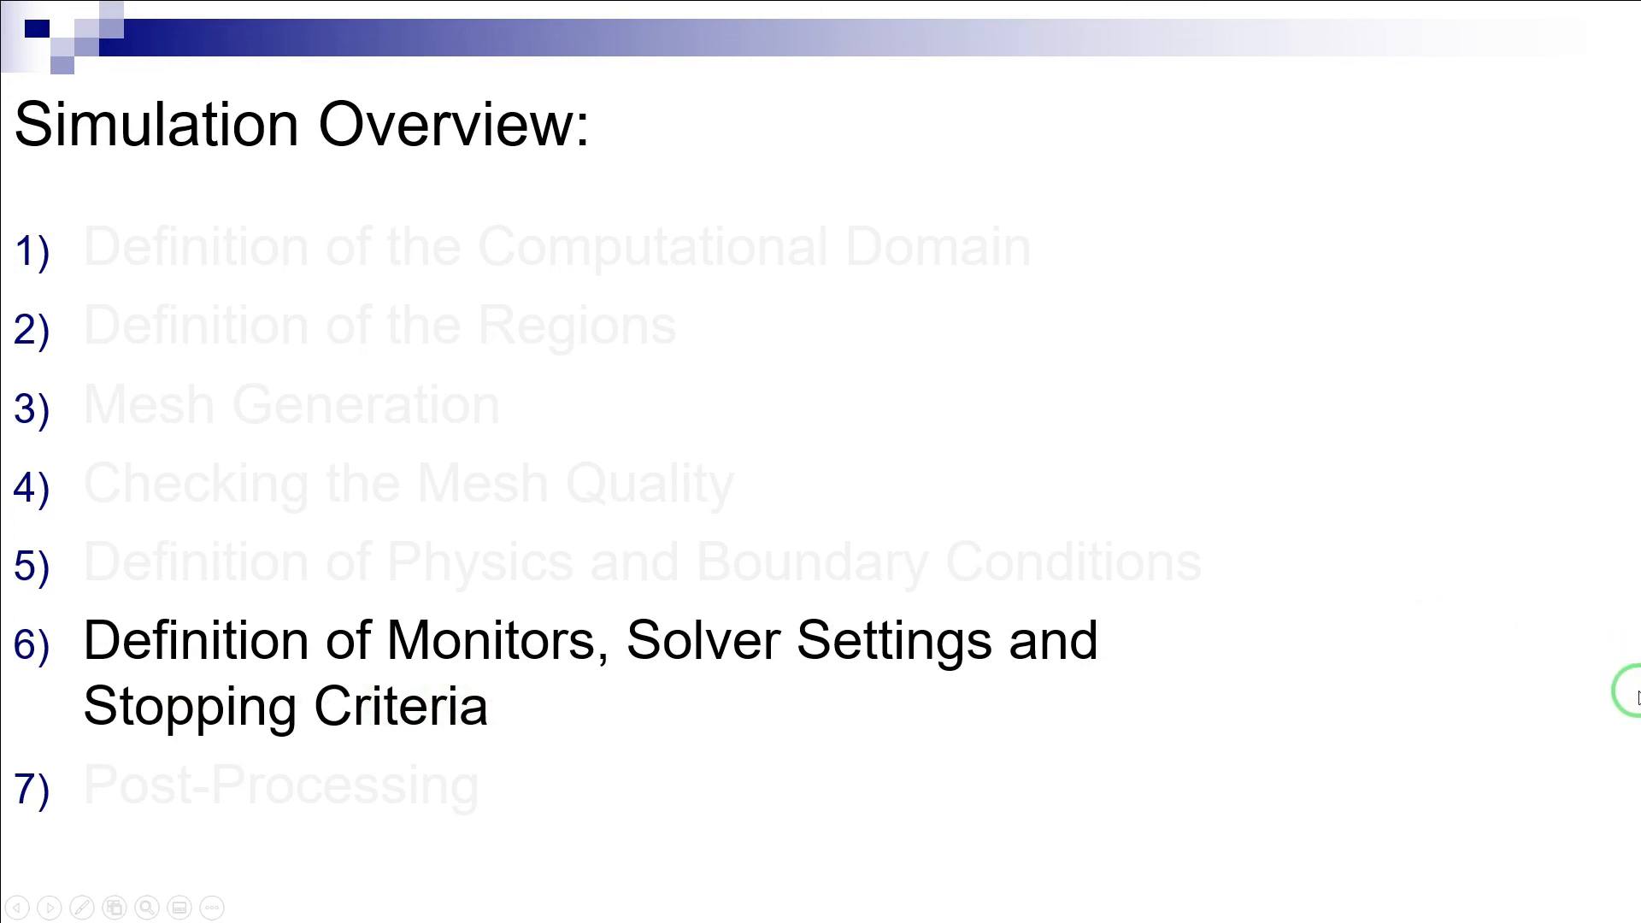
key("Right")
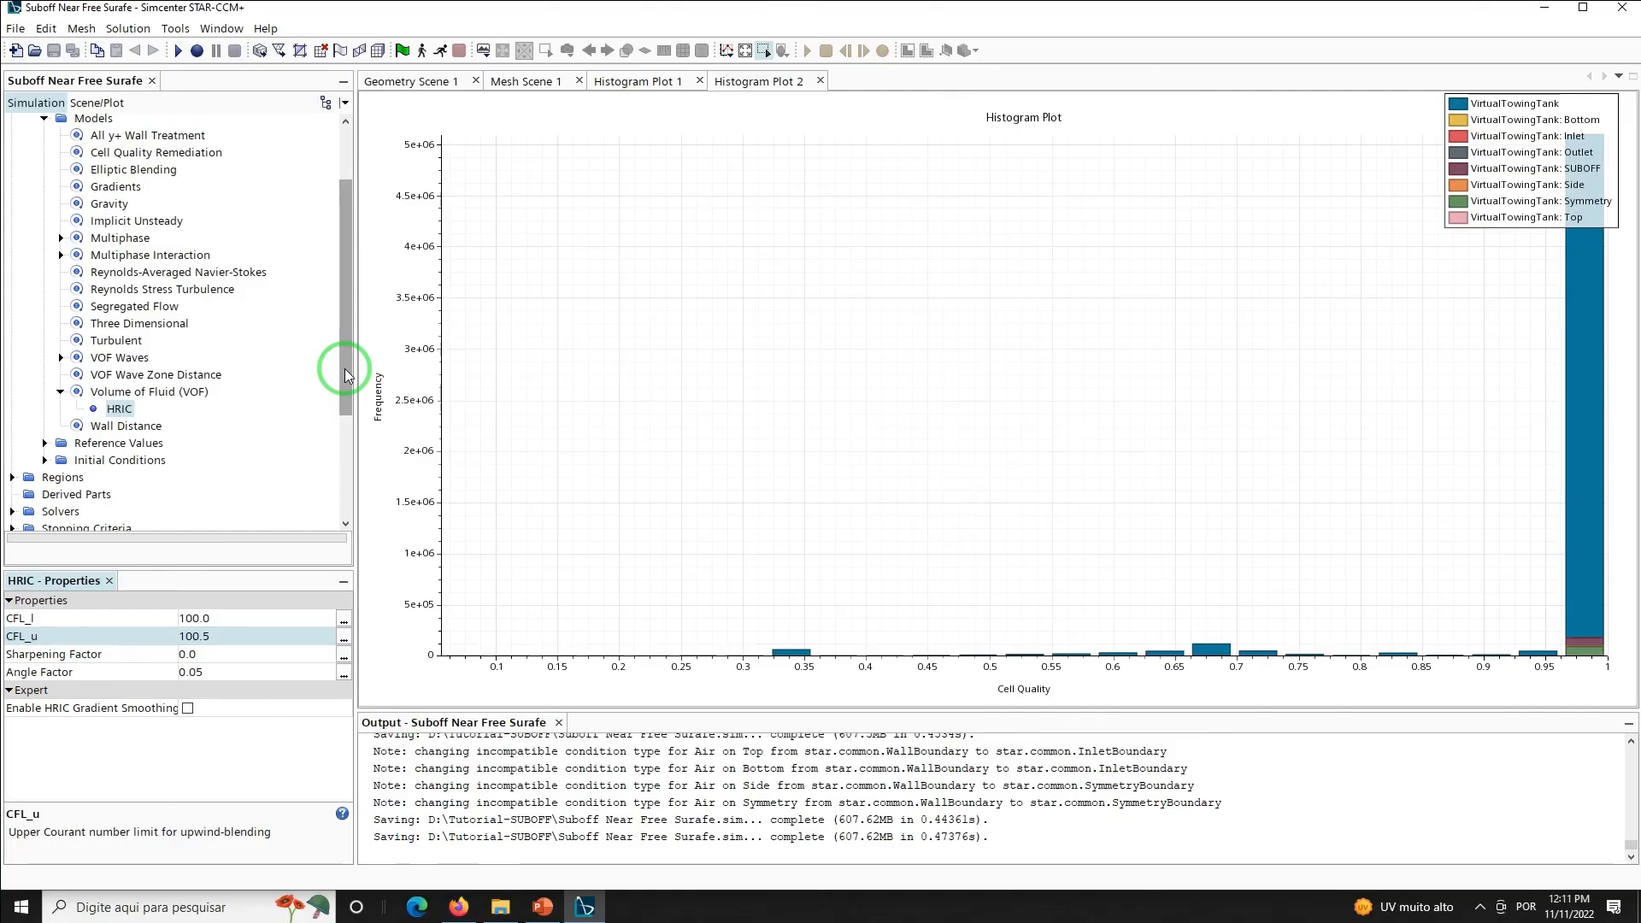
Expand the Solvers and set the Time-Step of the Implicit Unsteady solver to 0.016 s
left_click_drag(345, 367, 74, 432)
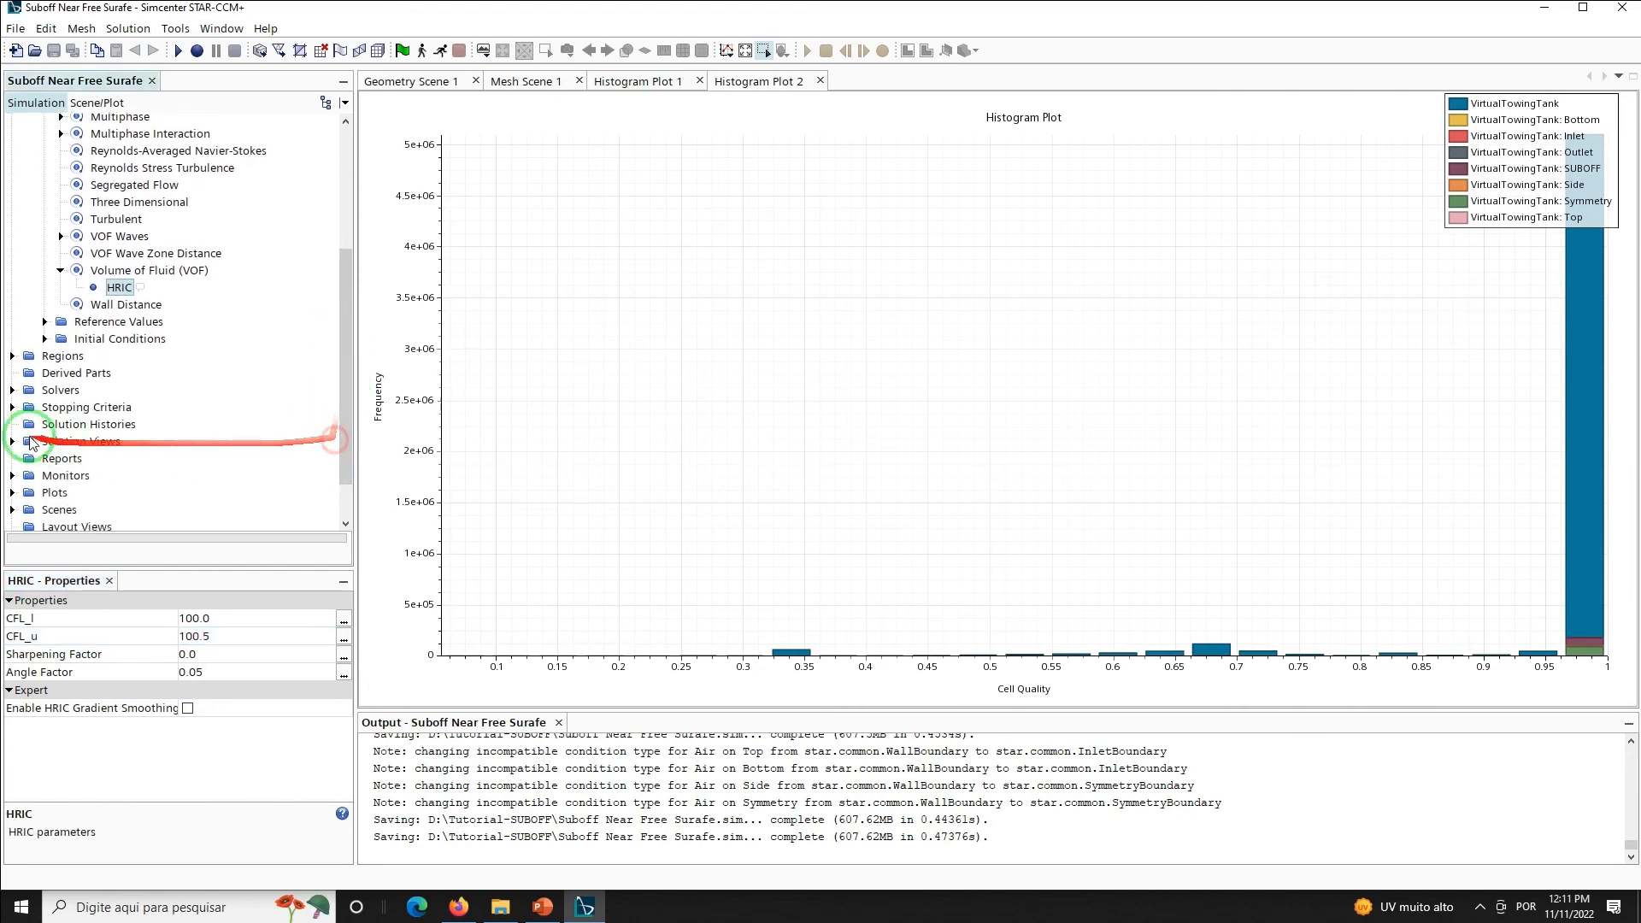
left_click(13, 389)
left_click(103, 402)
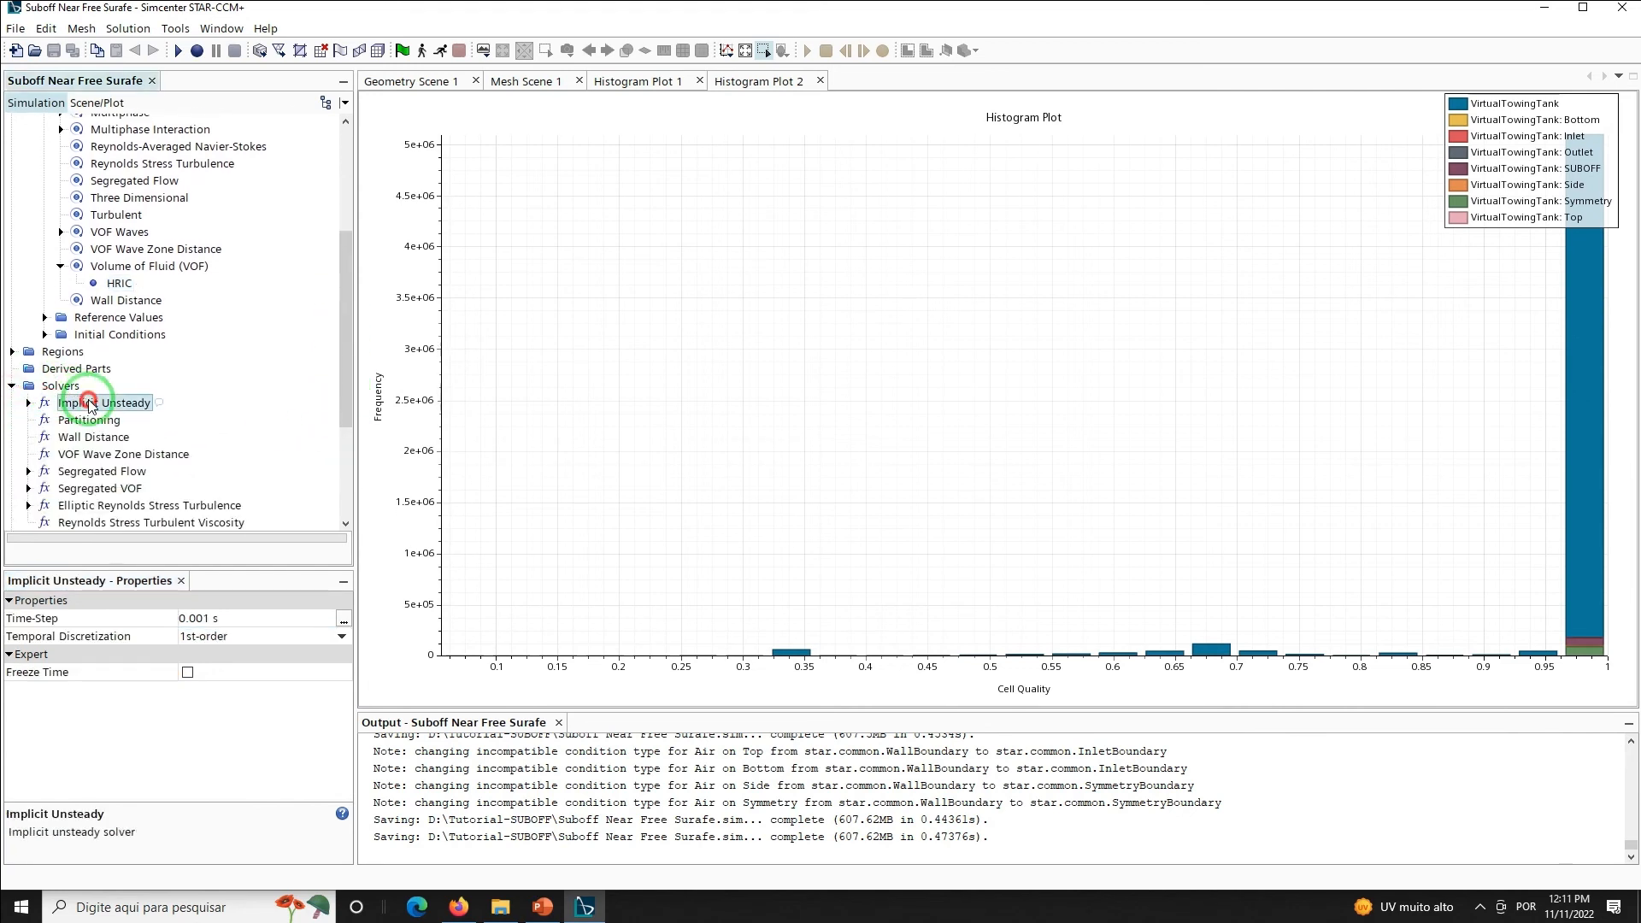
left_click(274, 619)
left_click(260, 614)
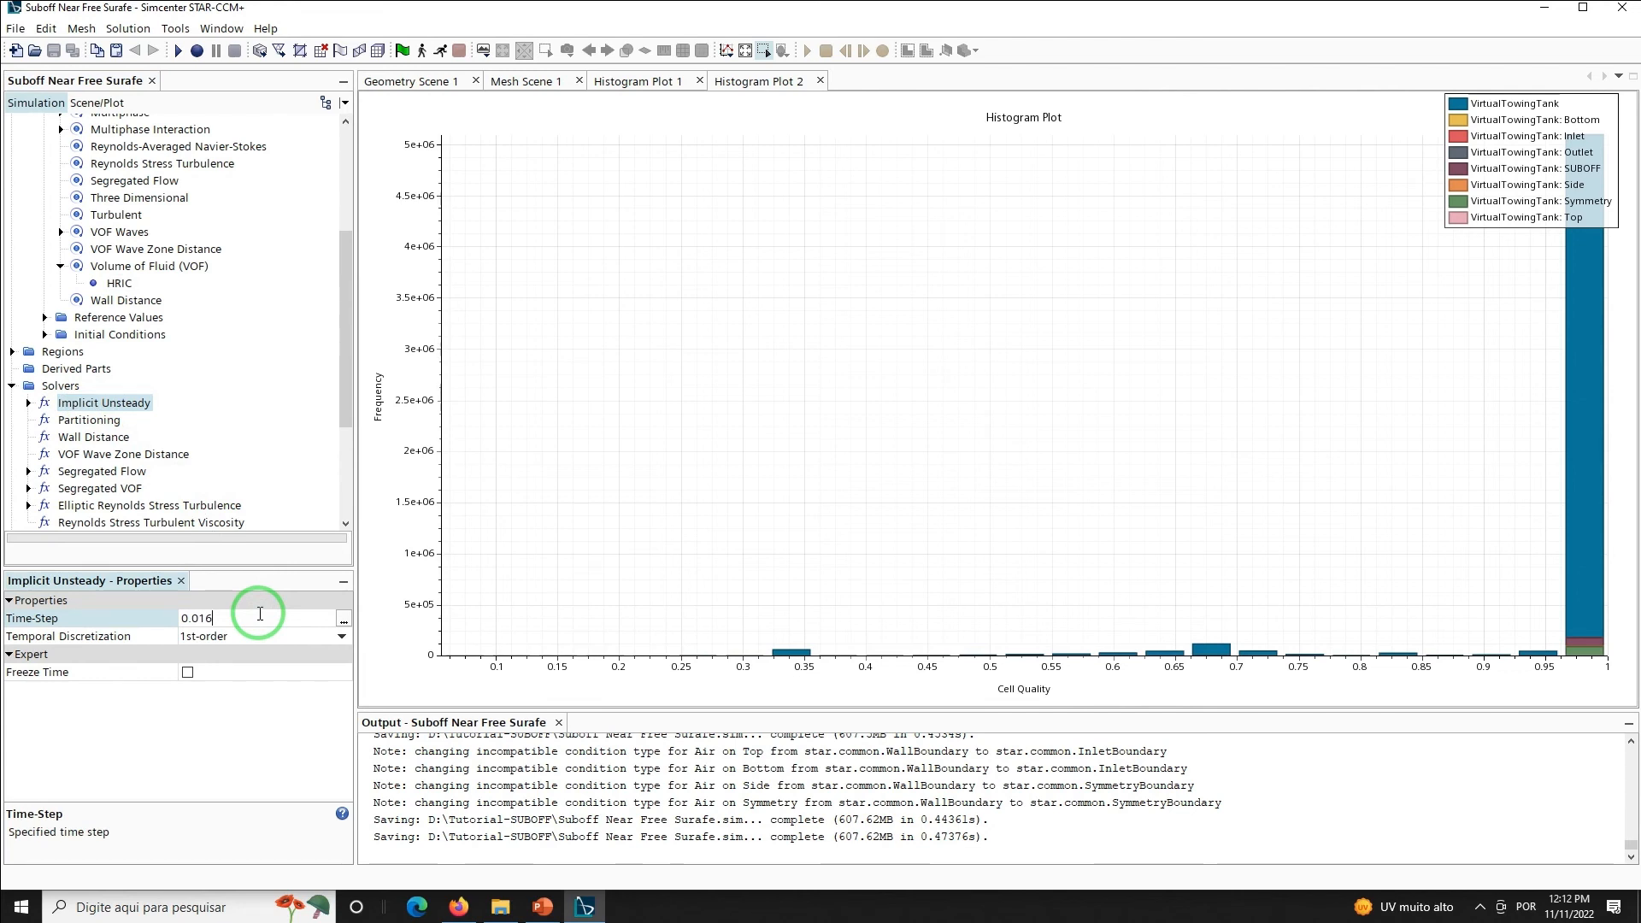
key("Return")
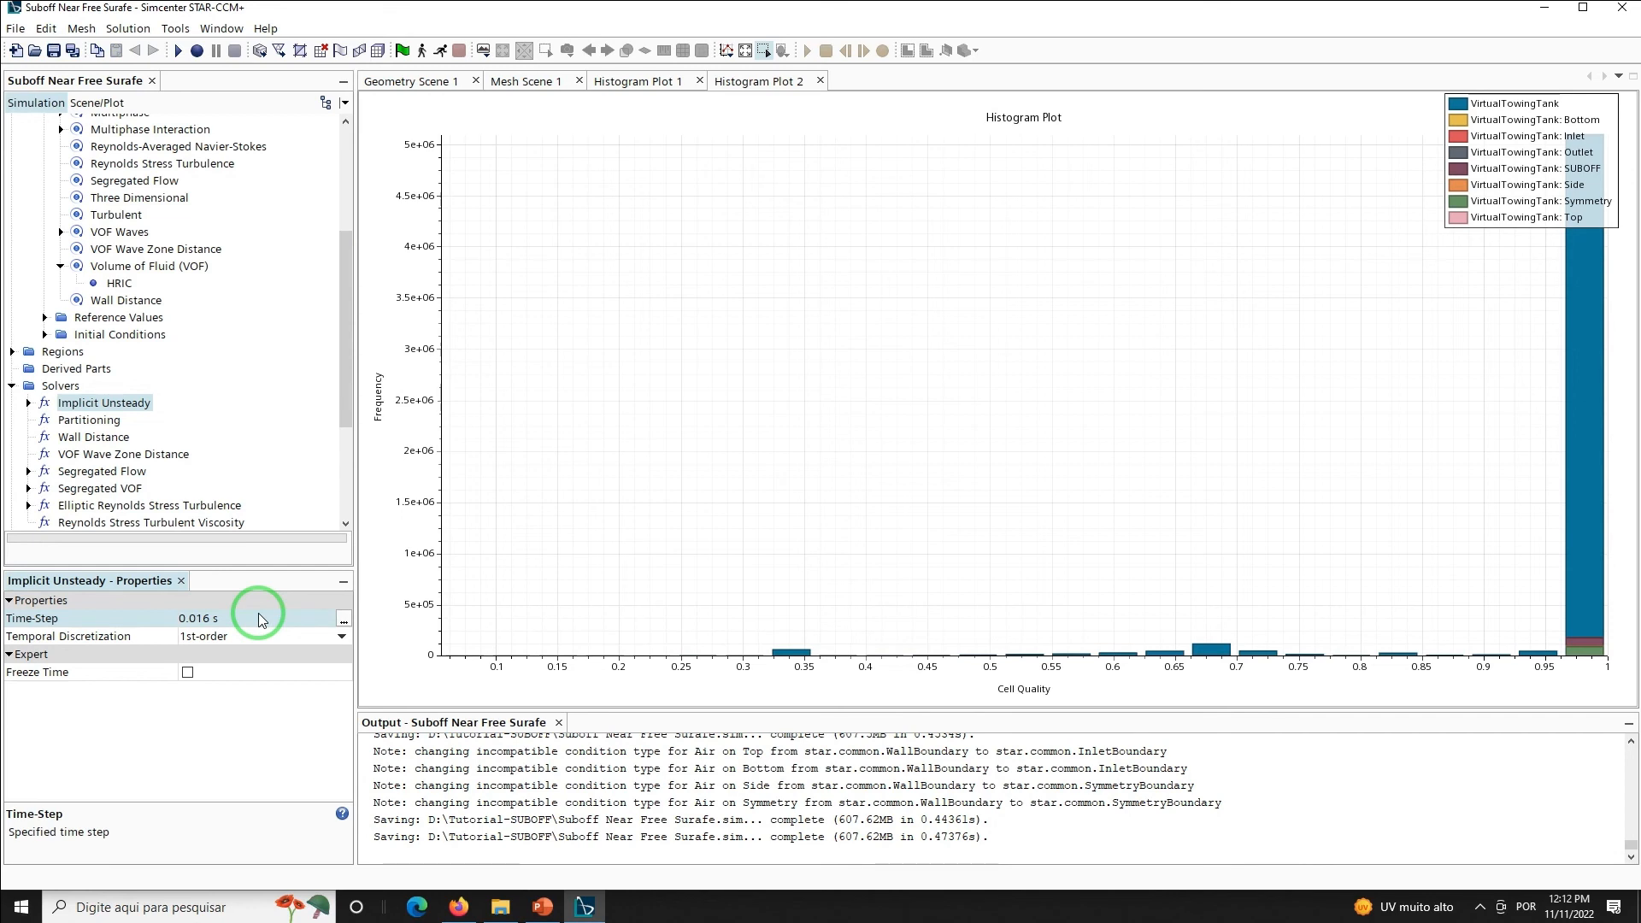
Expand the Stopping Criteria and open the Maximum Inner Iterations value
left_click_drag(342, 366, 339, 438)
left_click(12, 392)
left_click(85, 410)
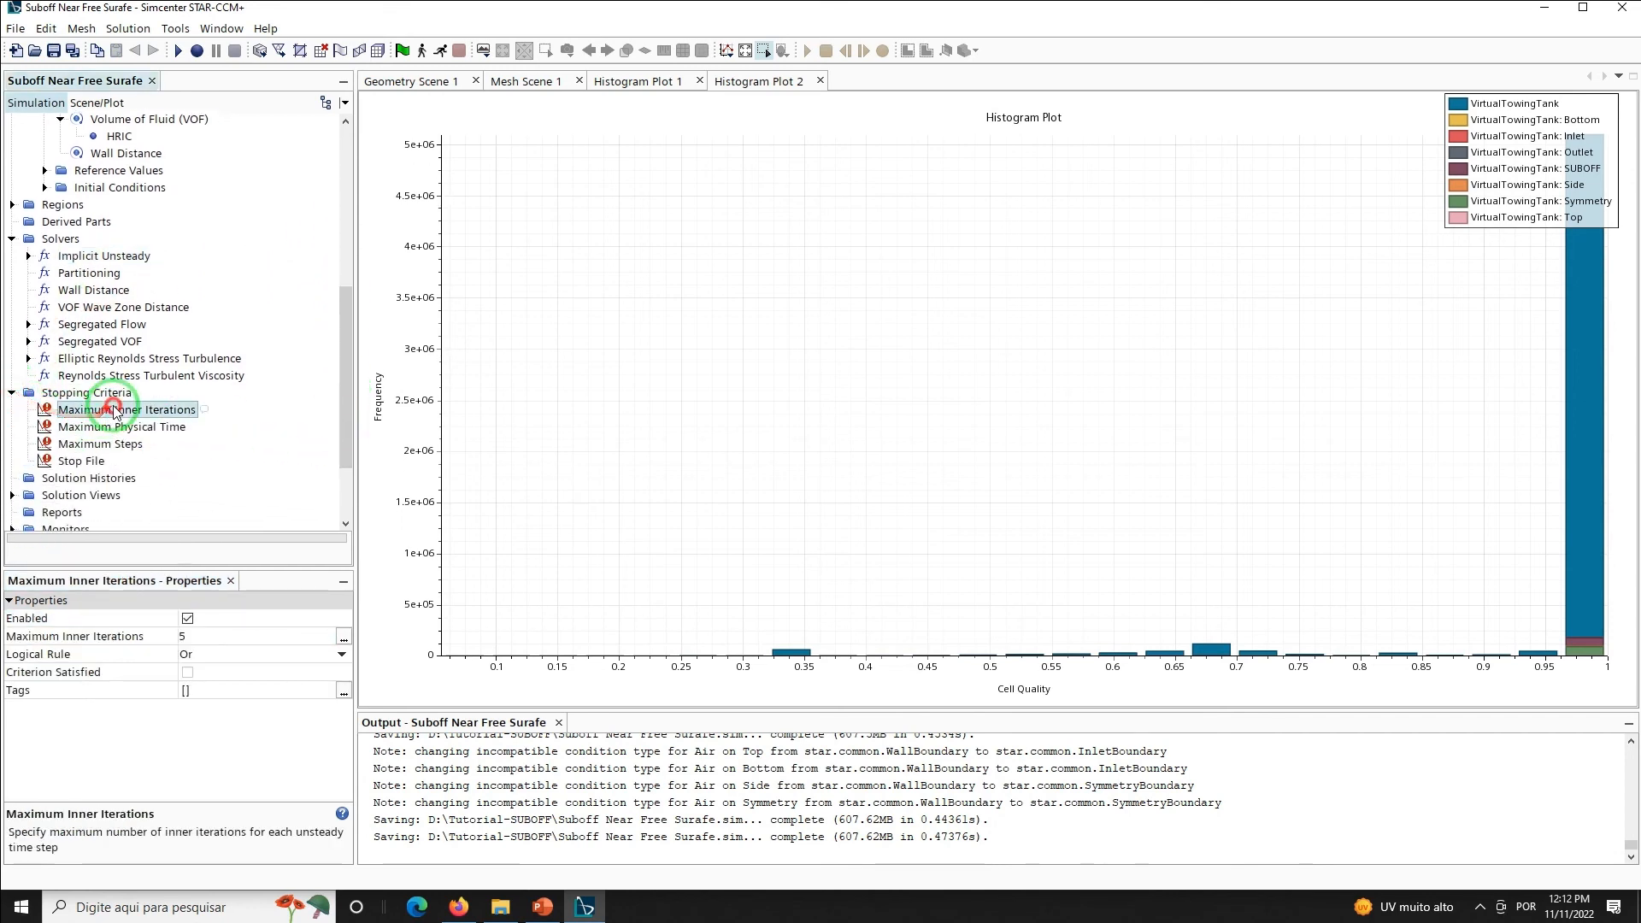
left_click(189, 638)
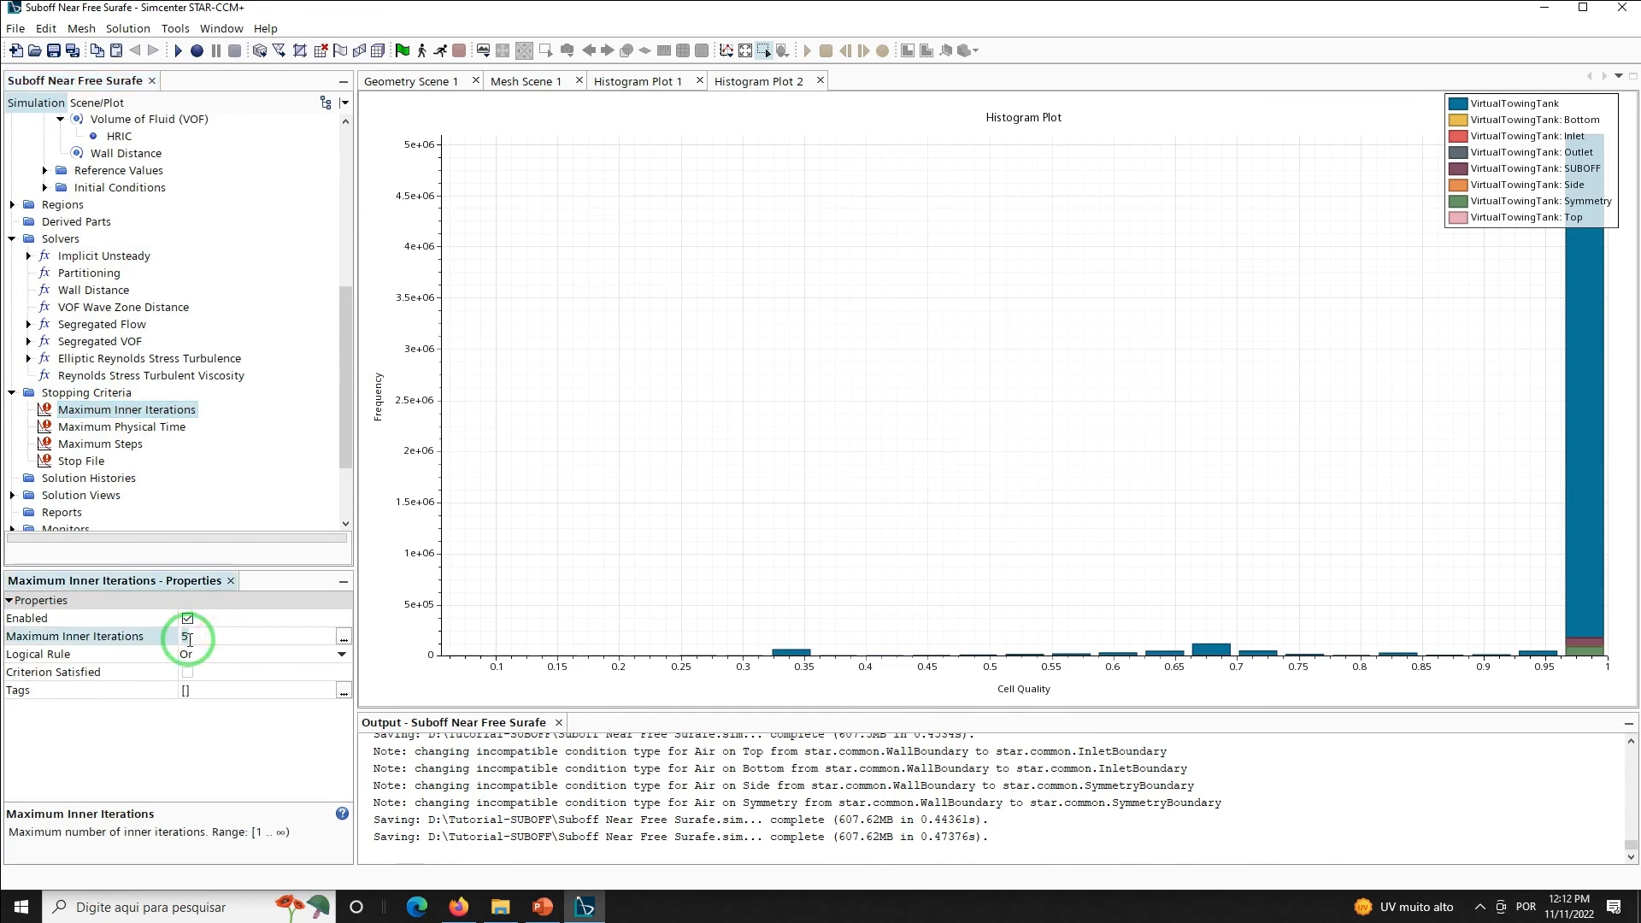
Set the Maximum Physical Time stopping criterion to 20 s and disable the Maximum Steps criterion
left_click(168, 427)
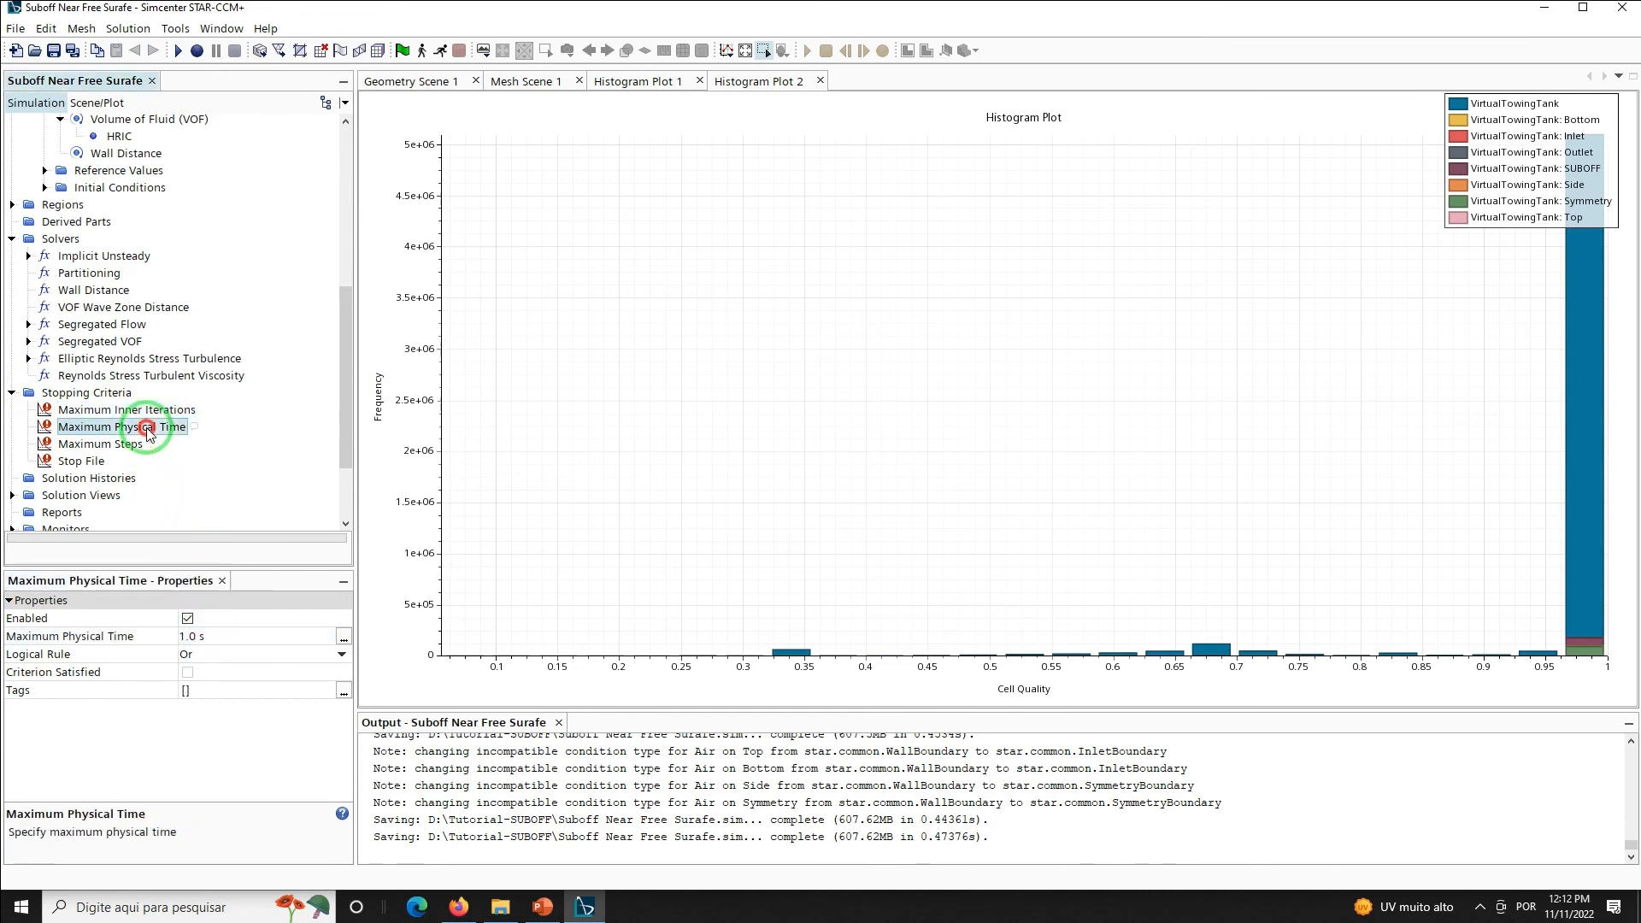
left_click(249, 634)
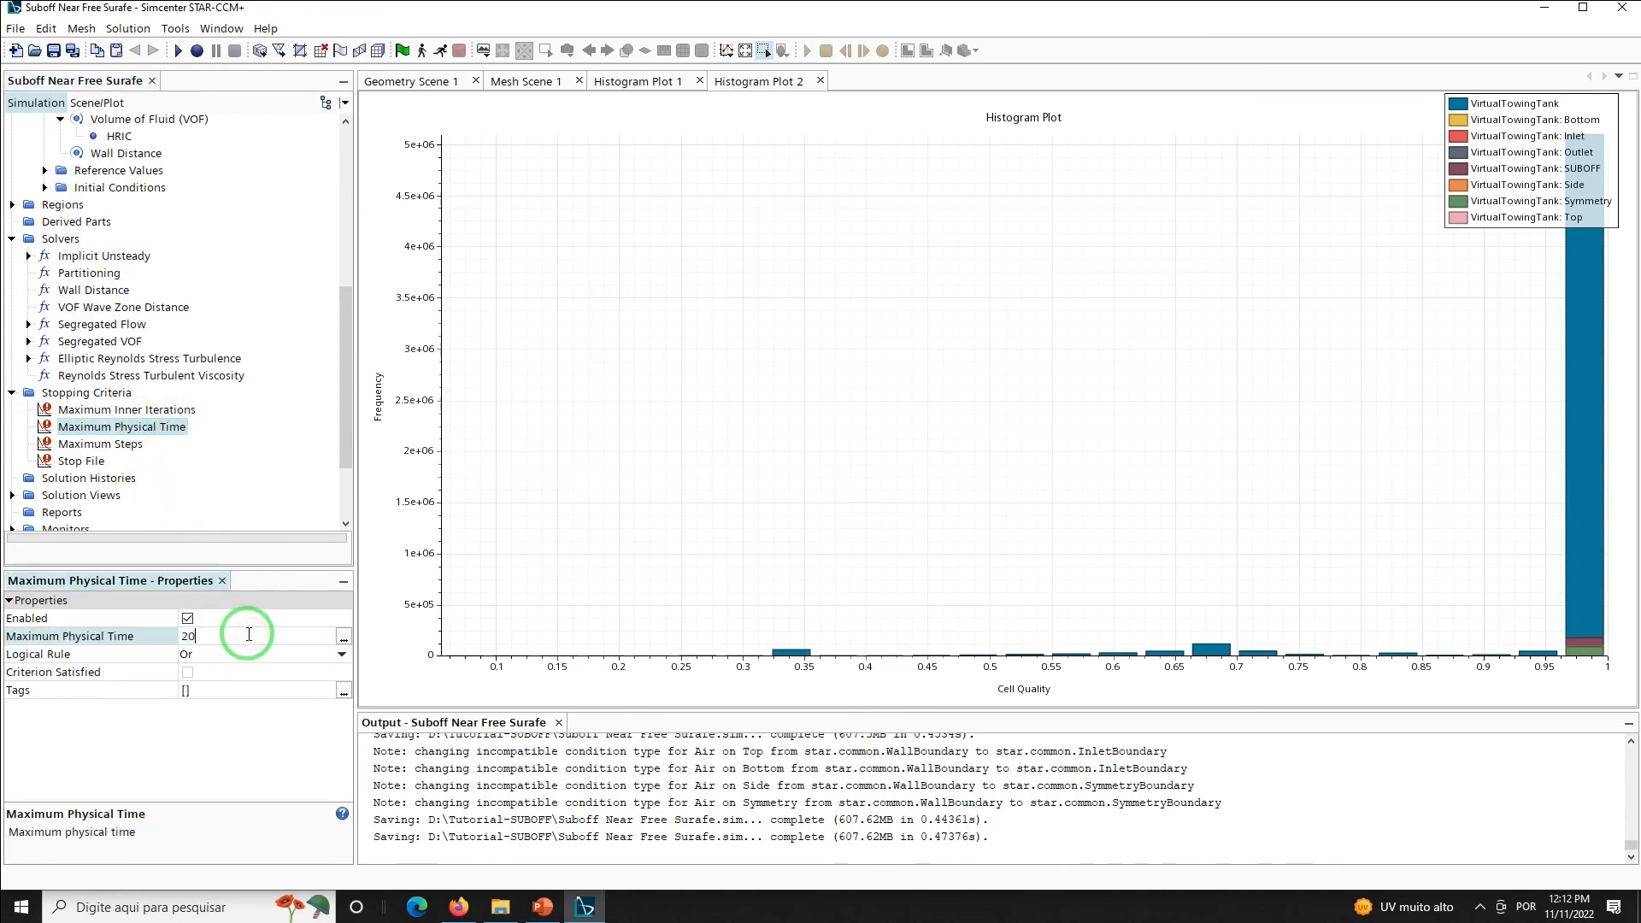
type("20")
key("Return")
left_click(100, 444)
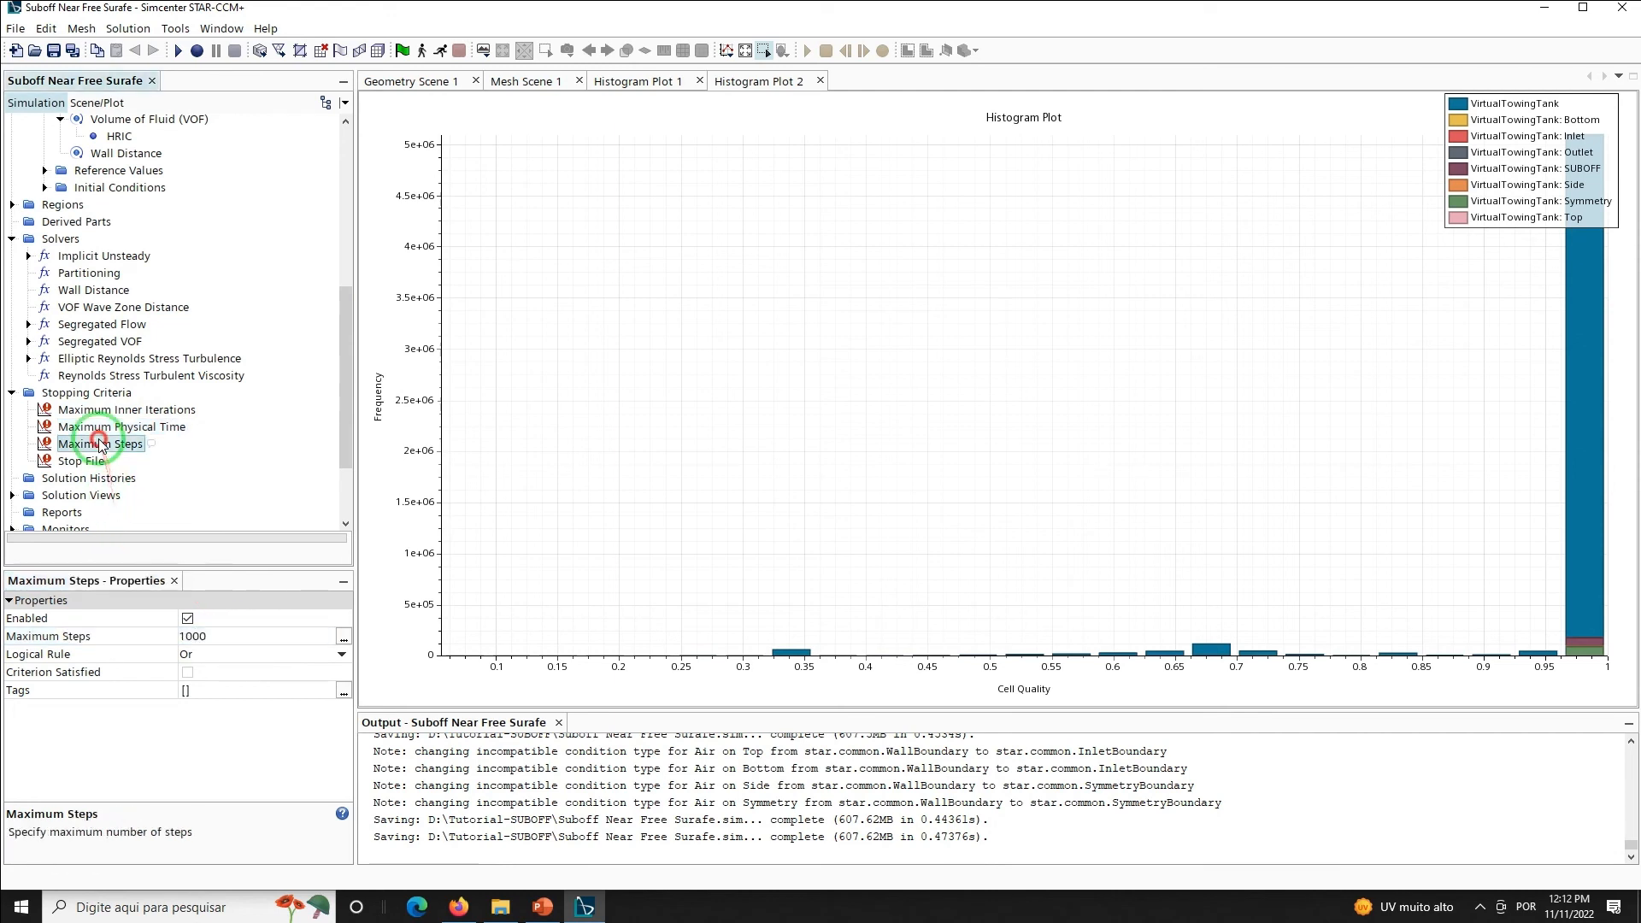
left_click(189, 620)
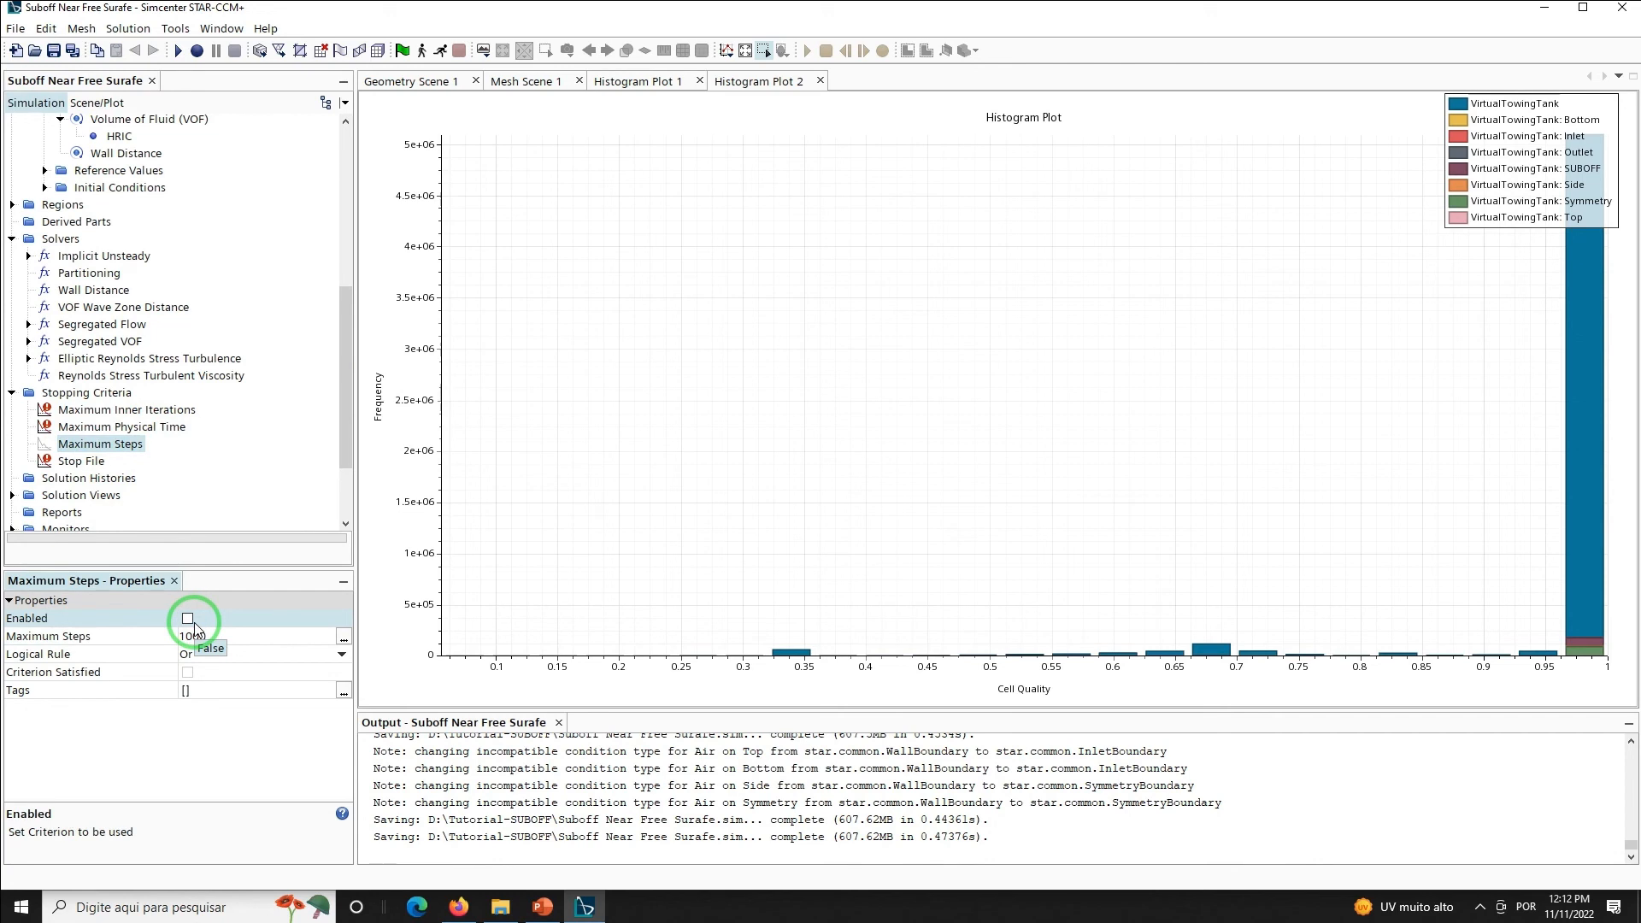
Start a new isosurface derived part on VirtualTowingTank with Volume Fraction of Water as its scalar
left_click_drag(342, 418, 344, 485)
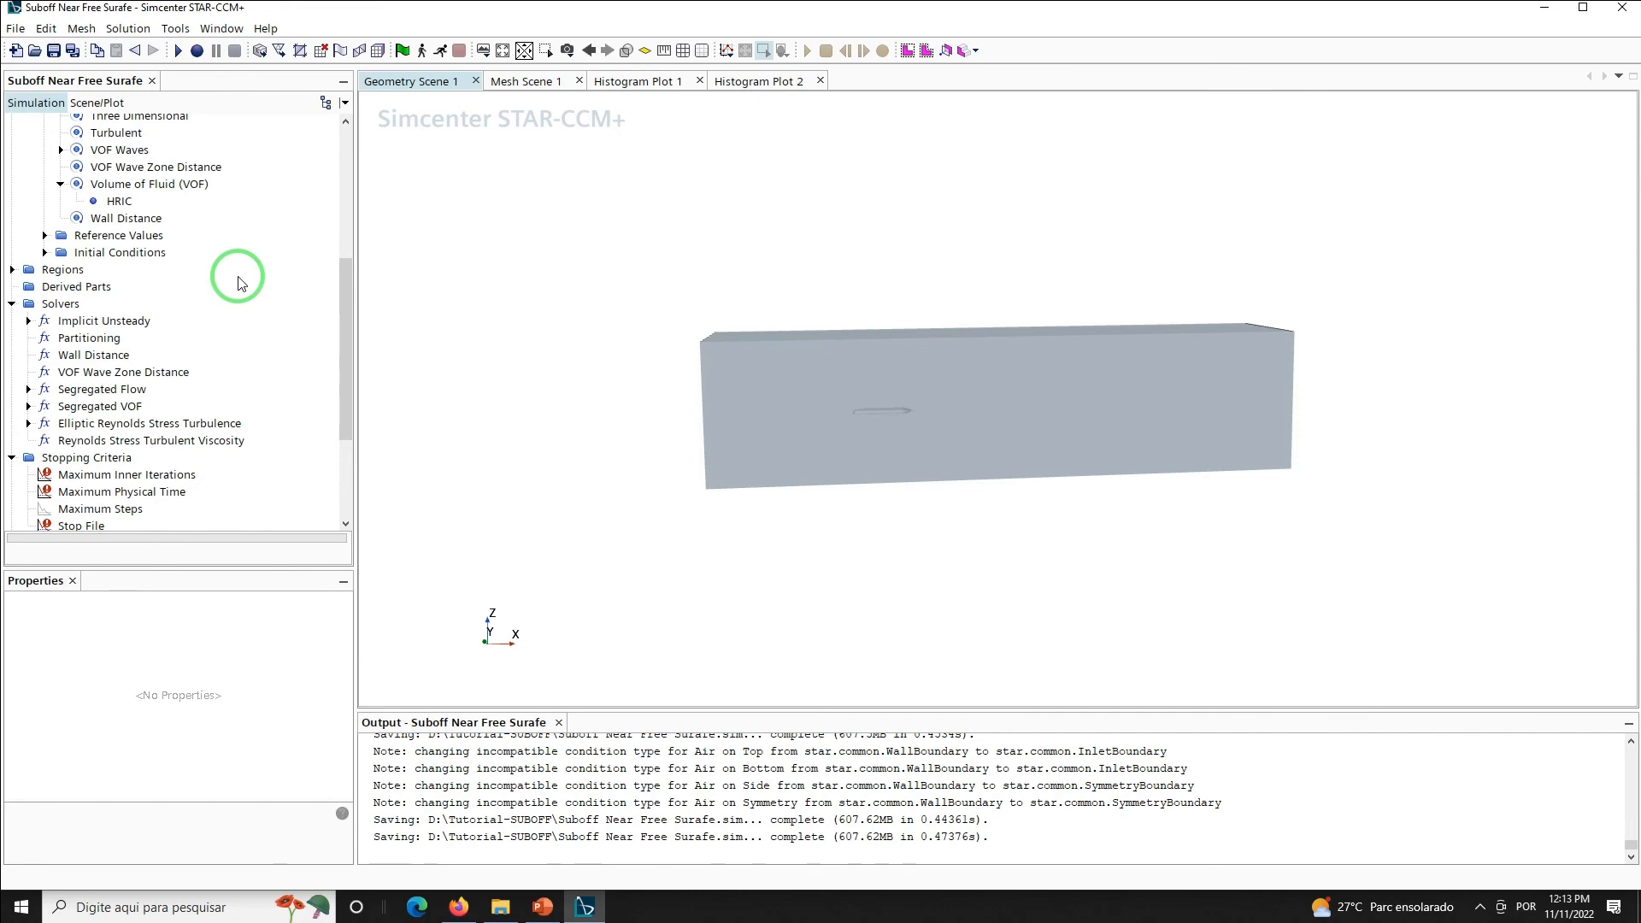
right_click(92, 288)
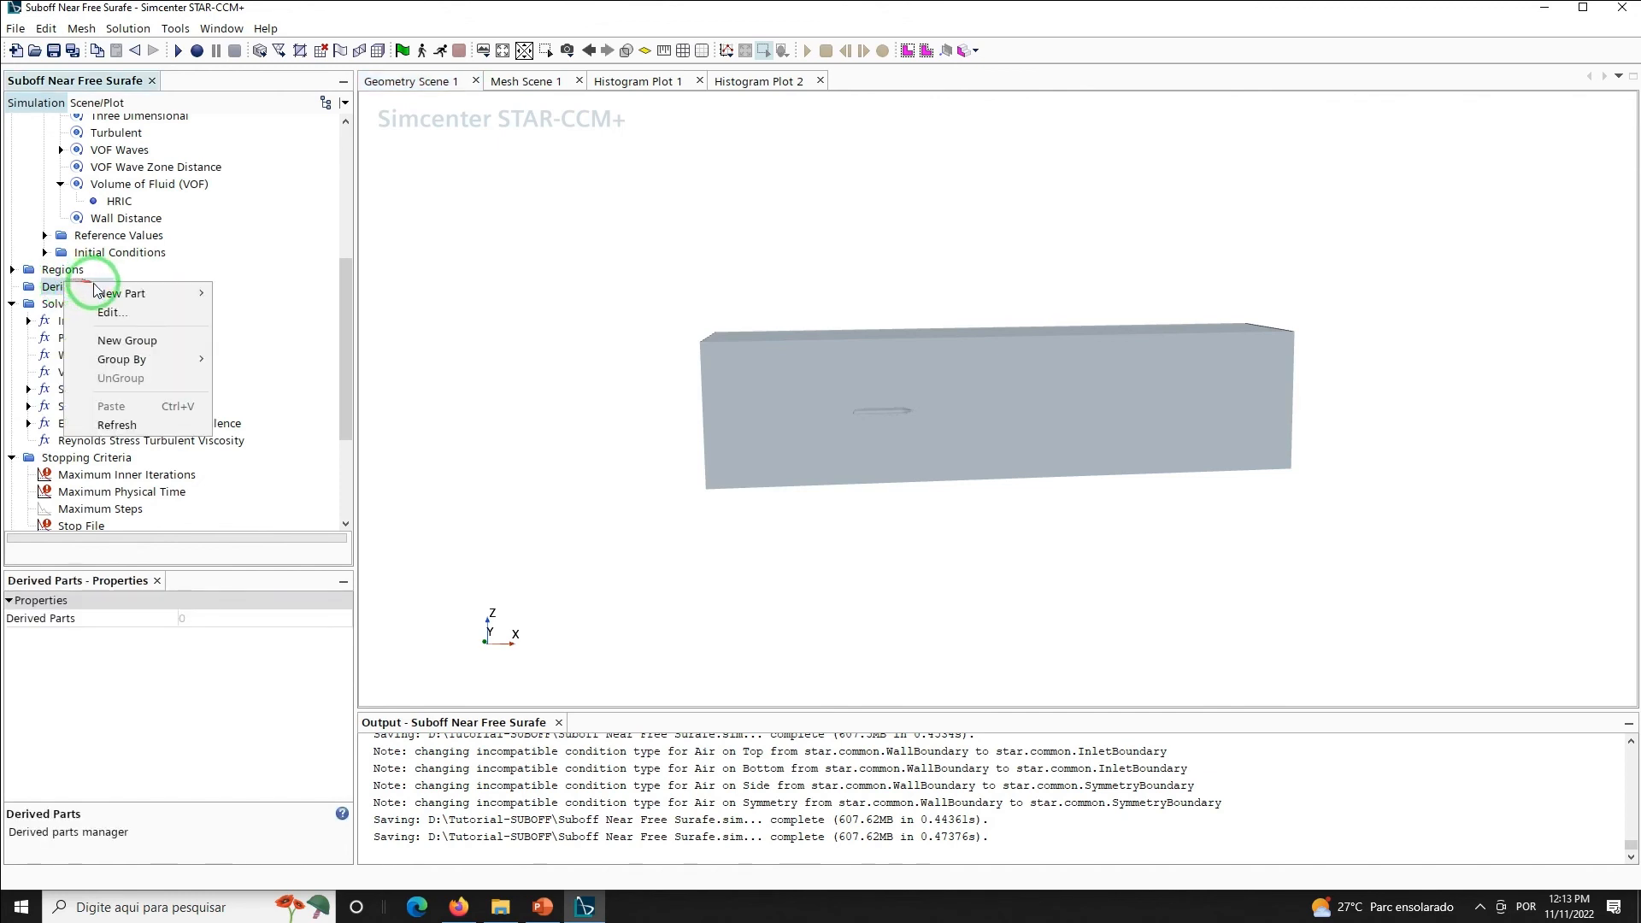
mouse_move(129, 297)
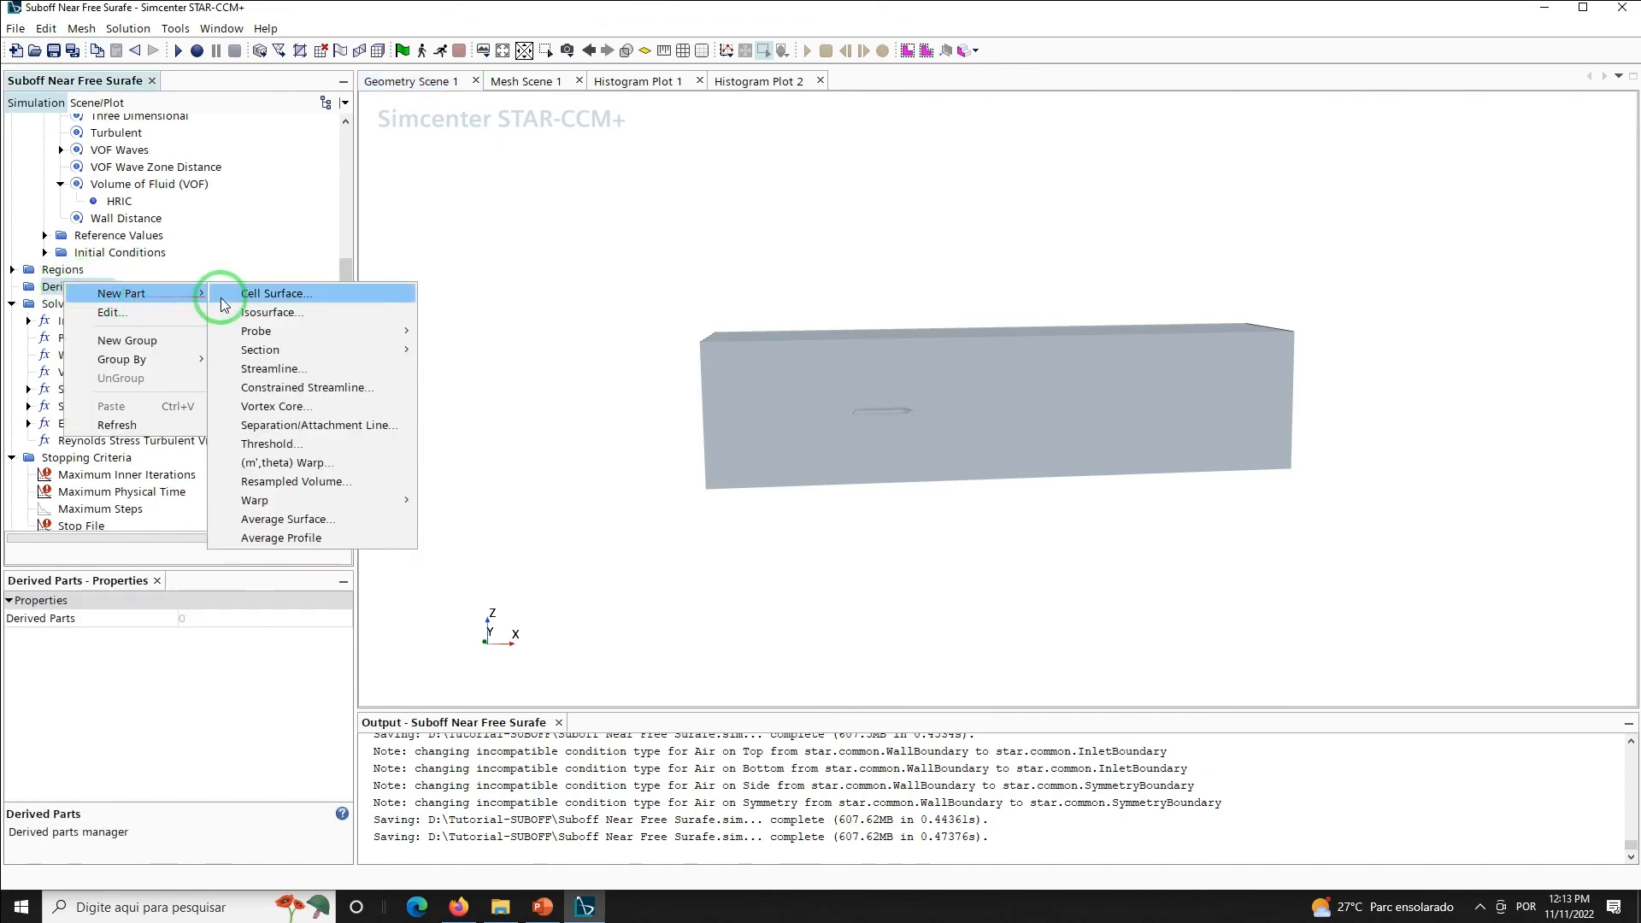
left_click(271, 312)
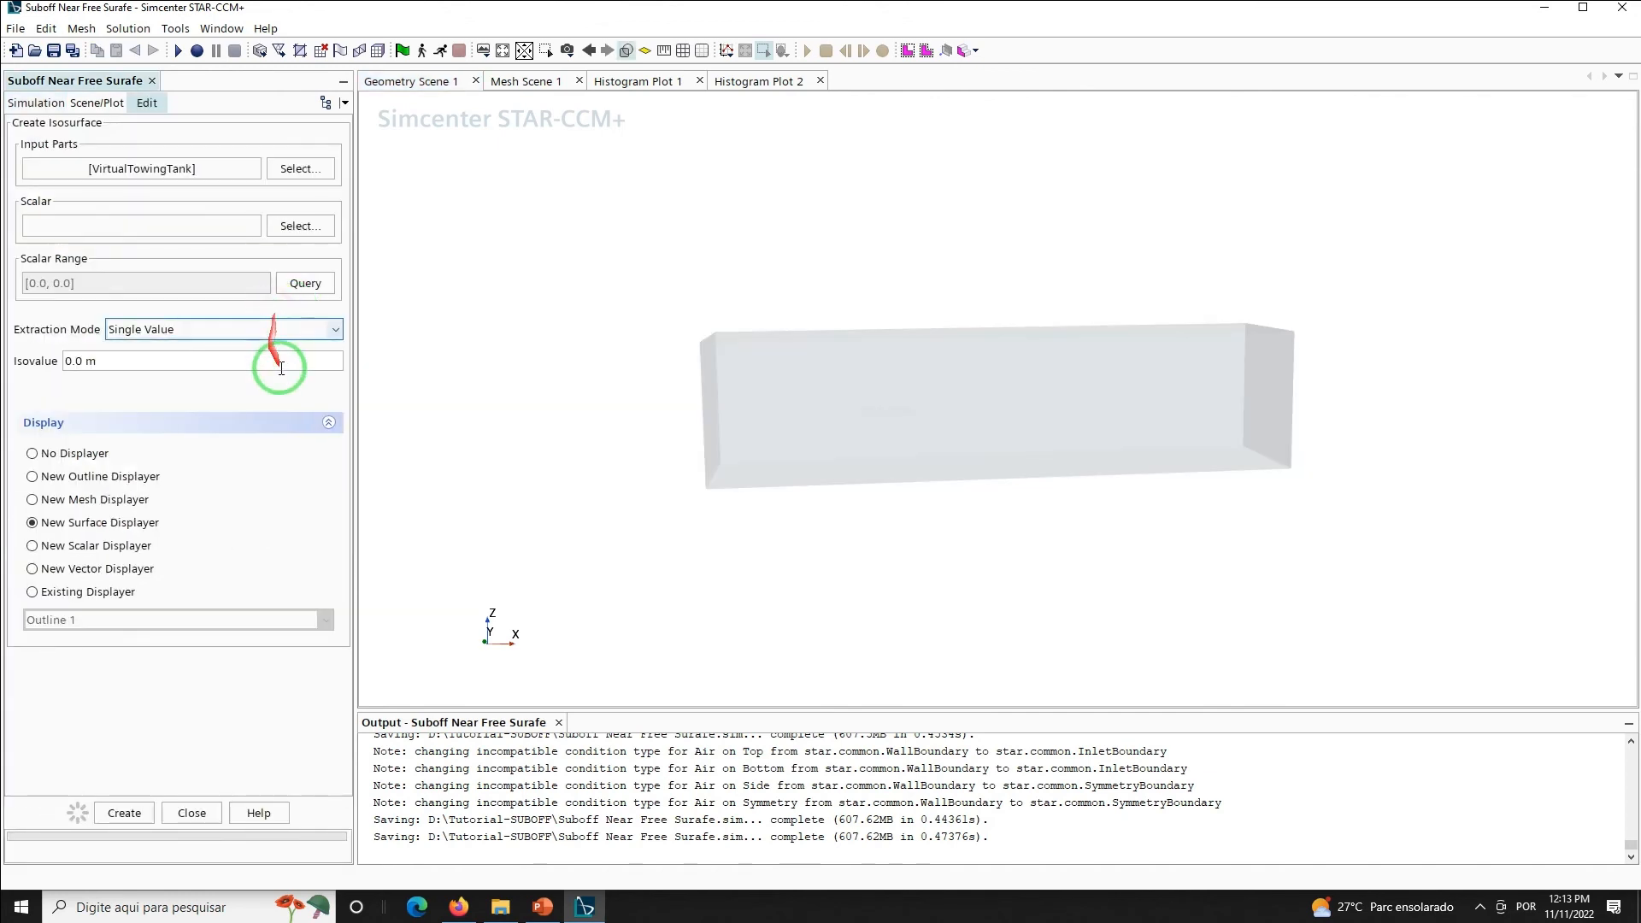
left_click(289, 227)
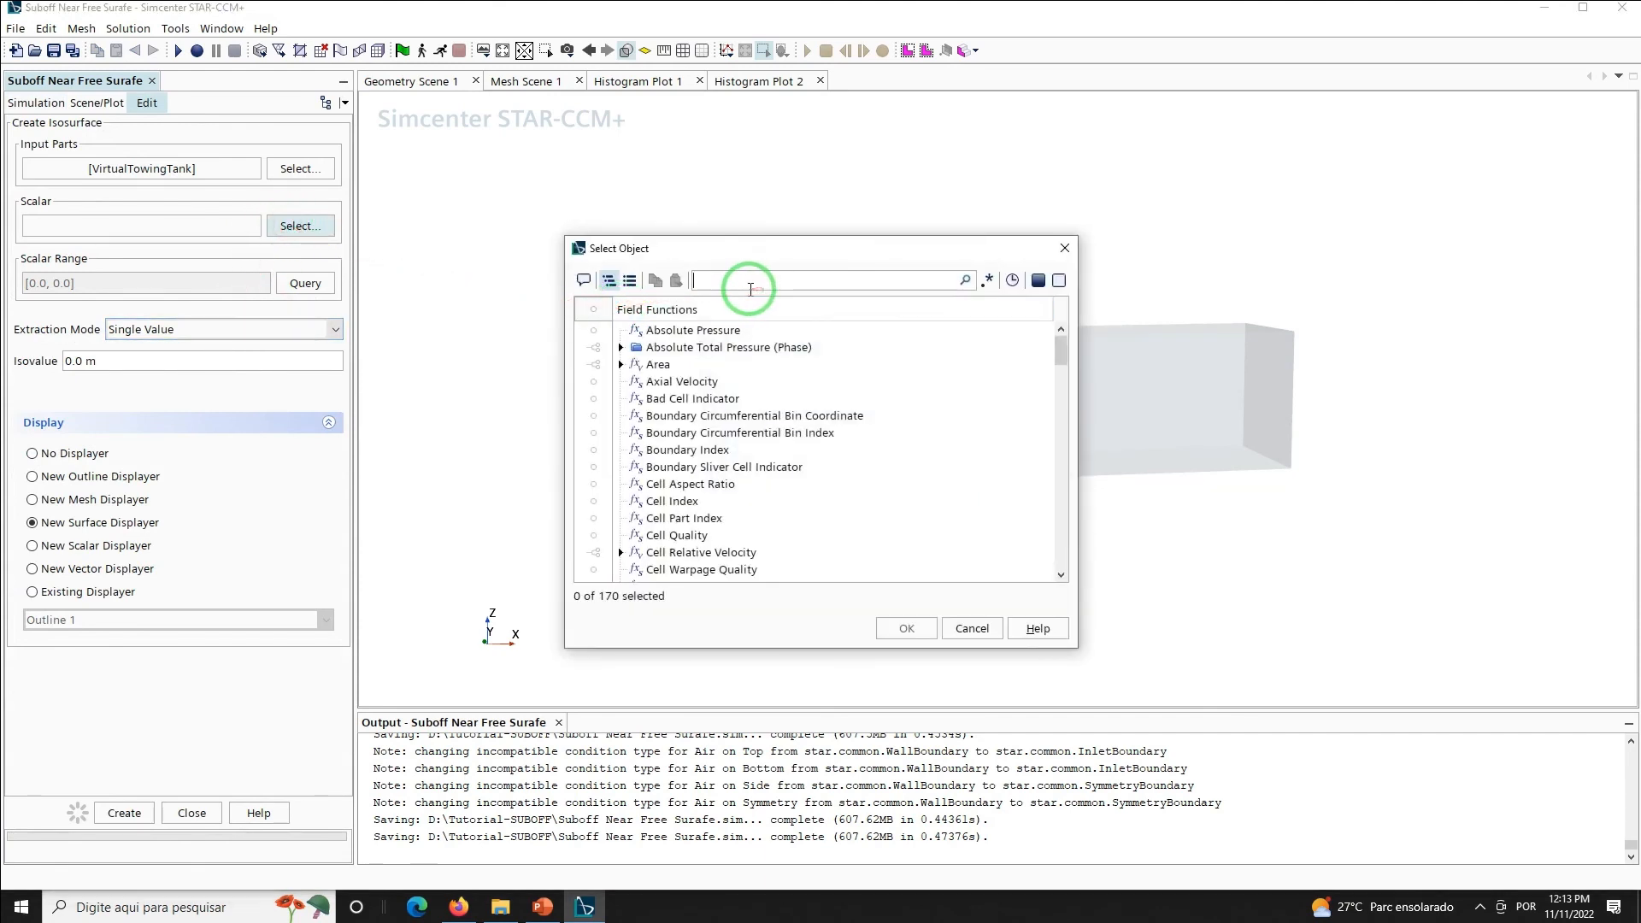
left_click(749, 288)
type("volu")
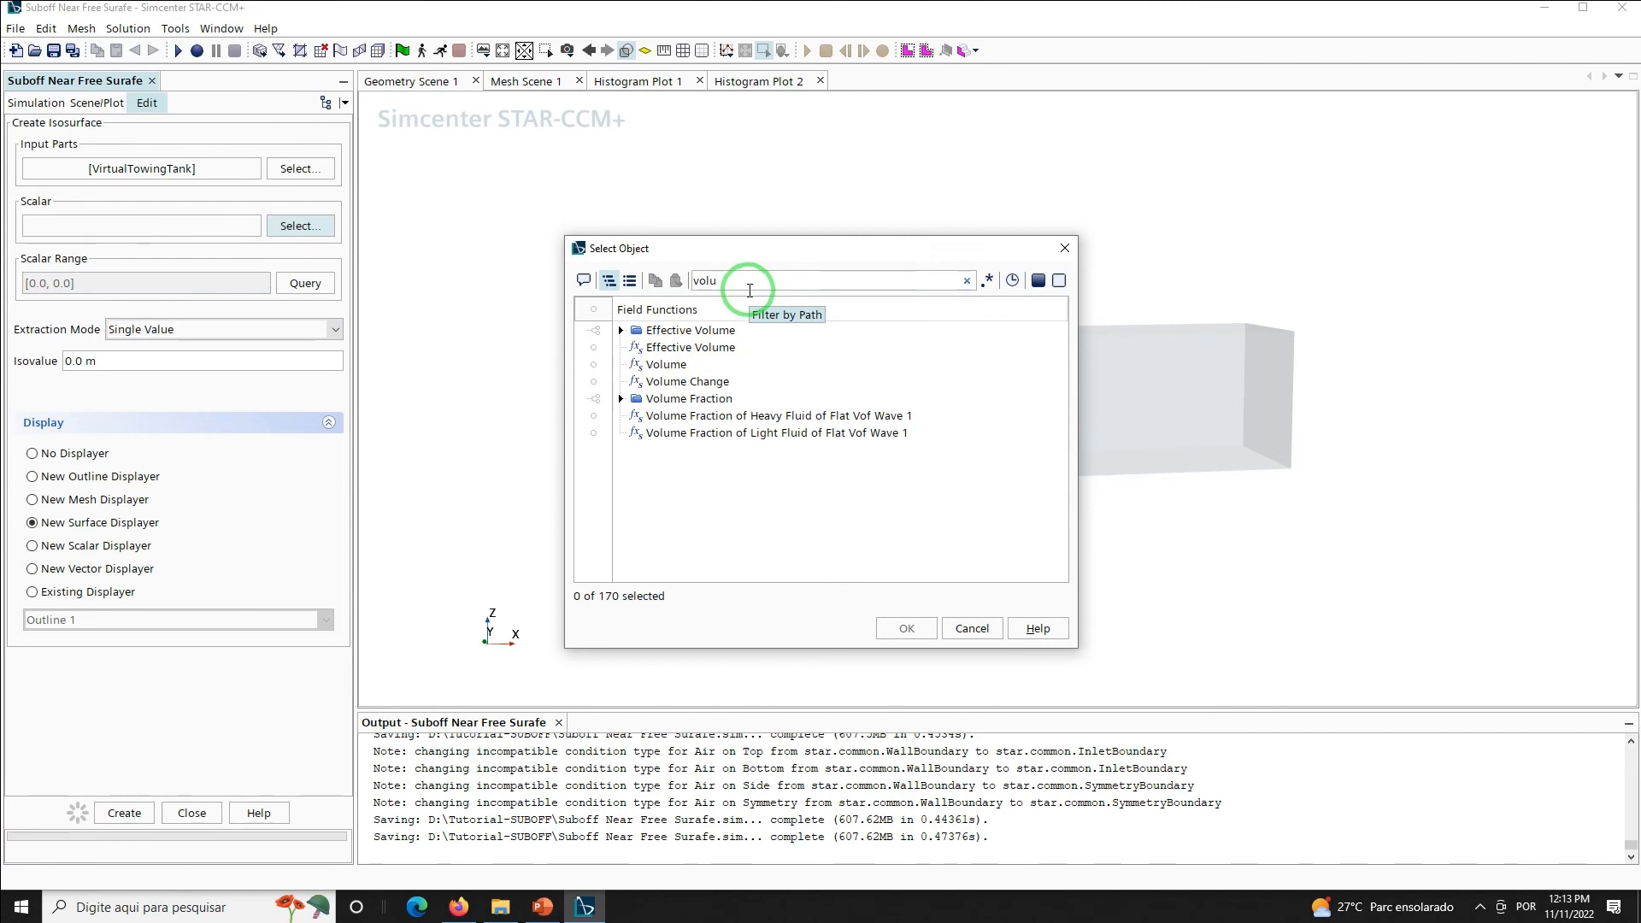
left_click(643, 399)
left_click(621, 399)
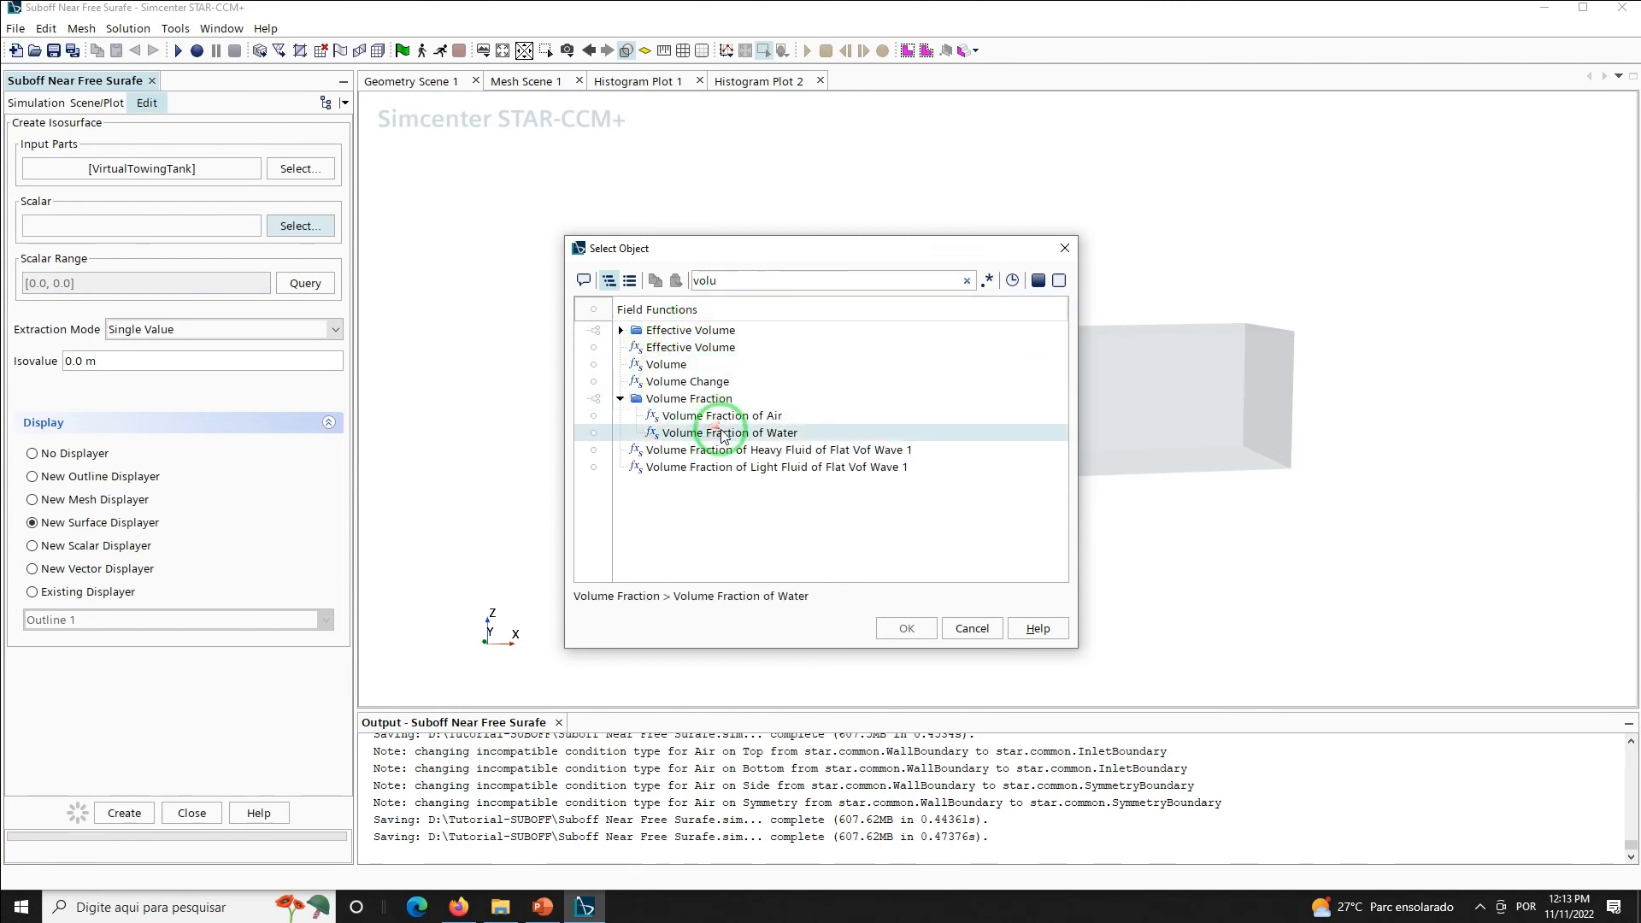
left_click(676, 433)
left_click(904, 627)
Set the isovalue to 0.5 with no displayer, create the isosurface and close the part editor
left_click(133, 358)
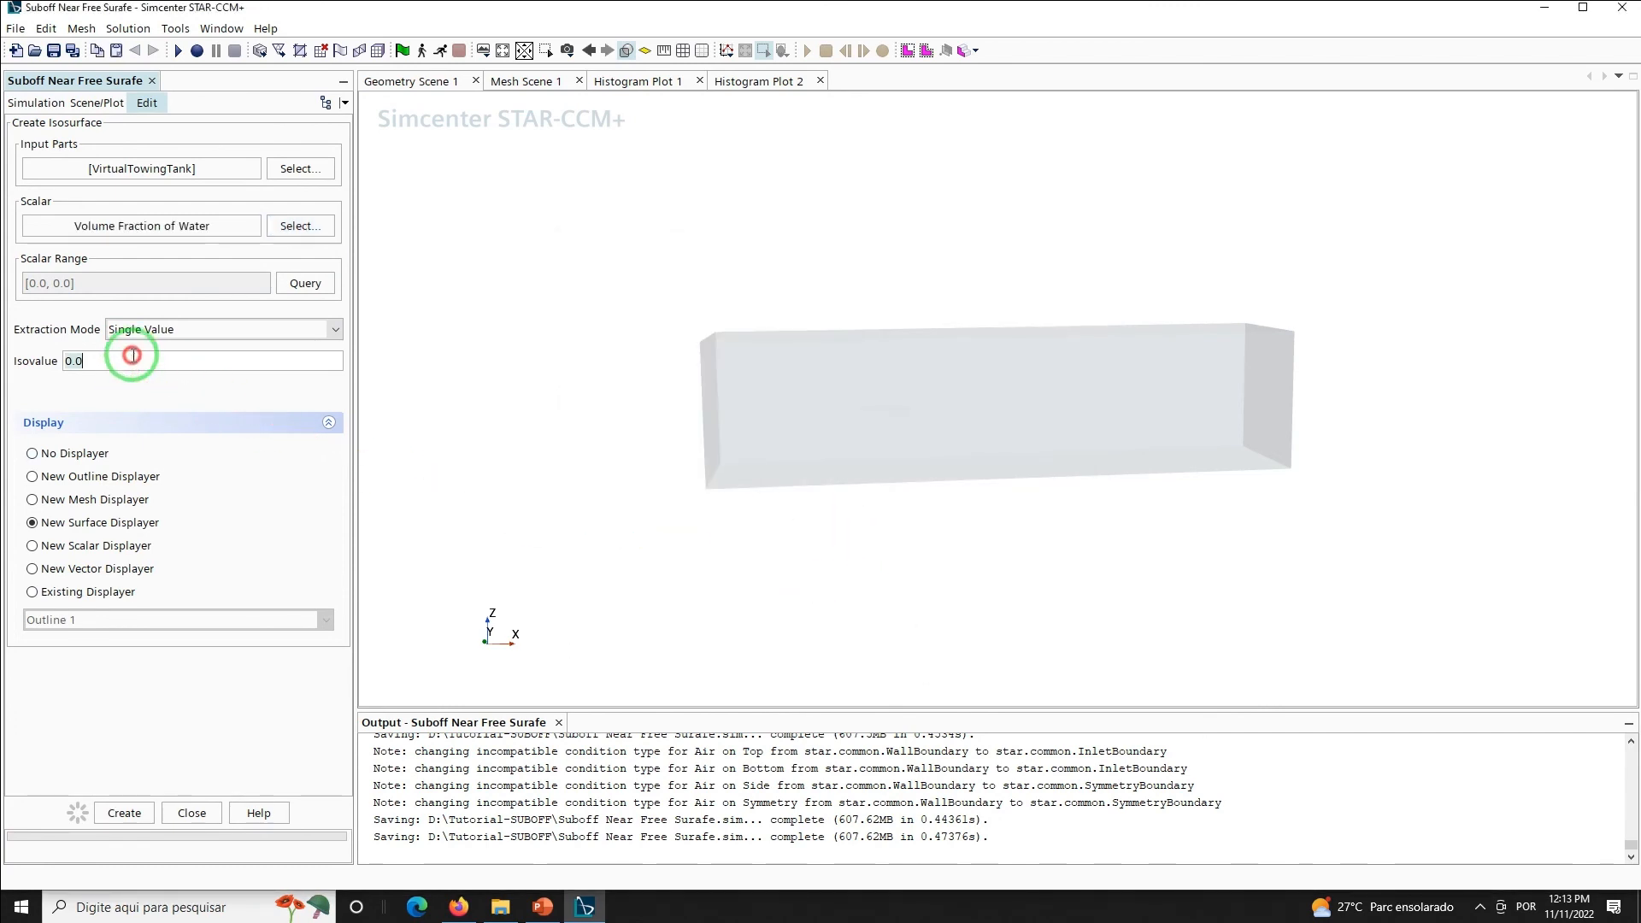
type("0")
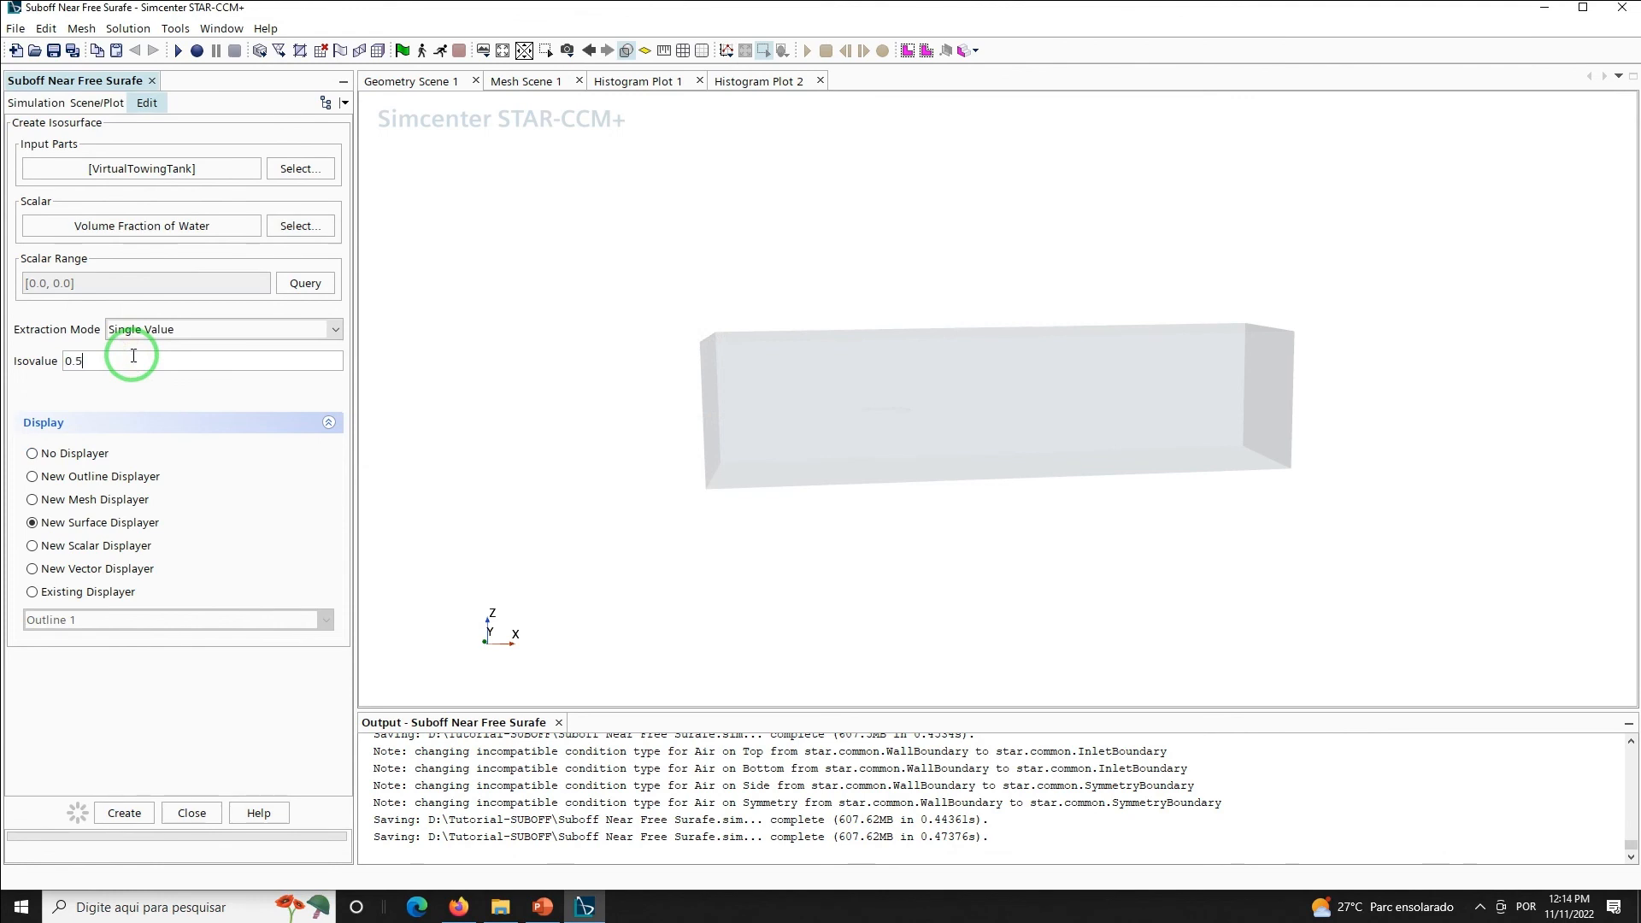
left_click(34, 453)
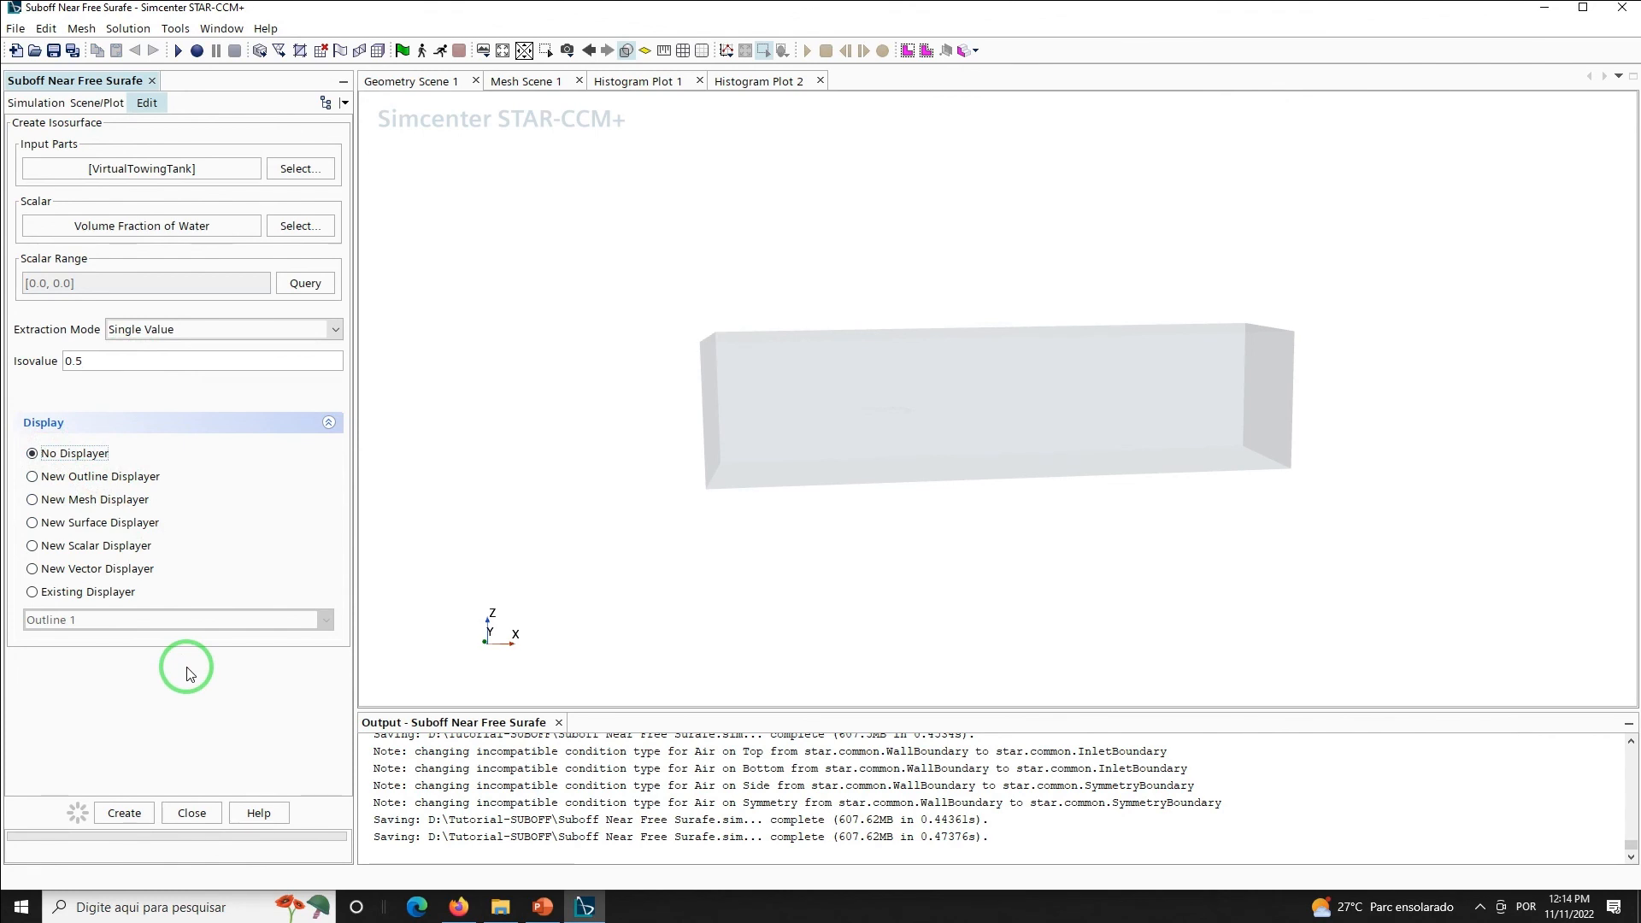
left_click(123, 813)
left_click(194, 813)
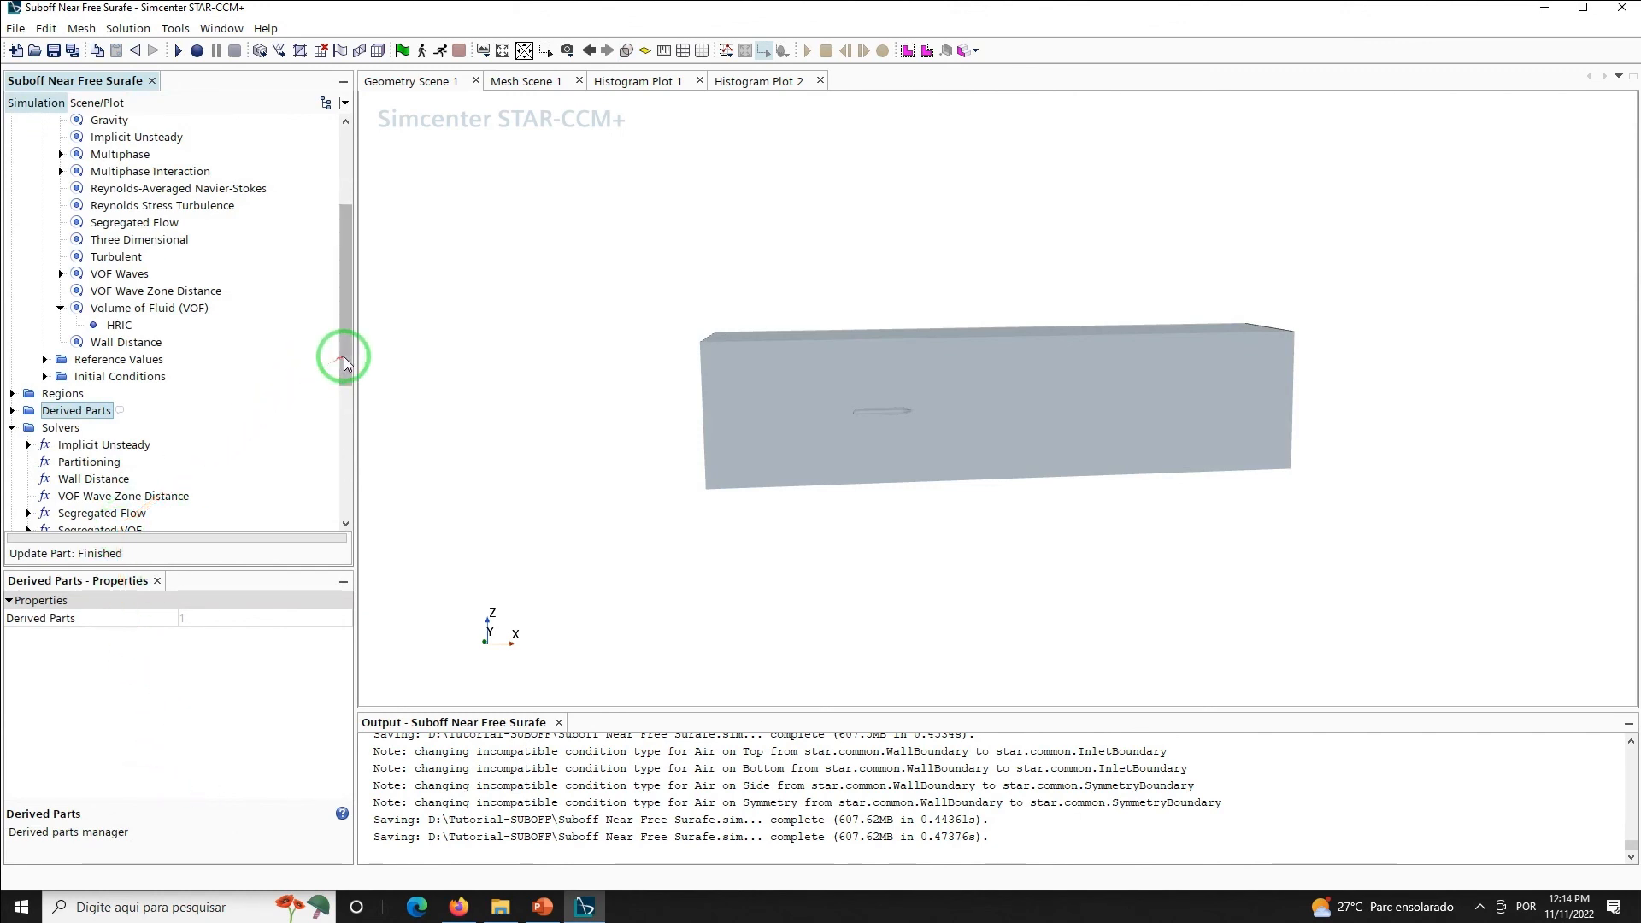
Rename the new isosurface derived part as watersurface
left_click_drag(344, 358, 344, 371)
left_click(15, 373)
left_click(70, 393)
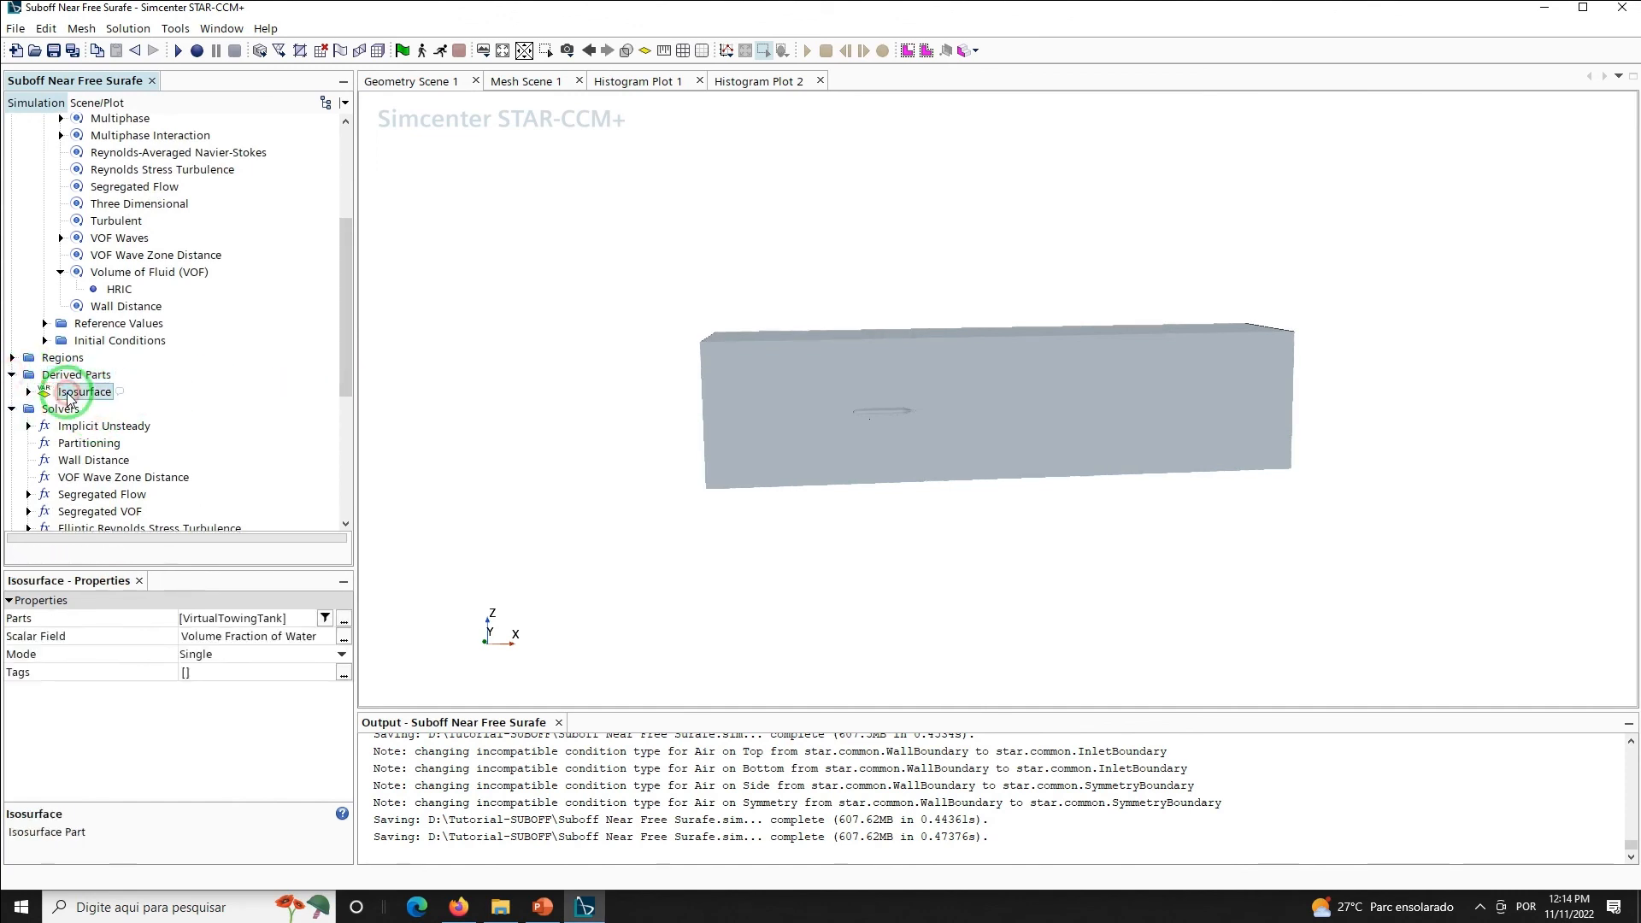
right_click(68, 396)
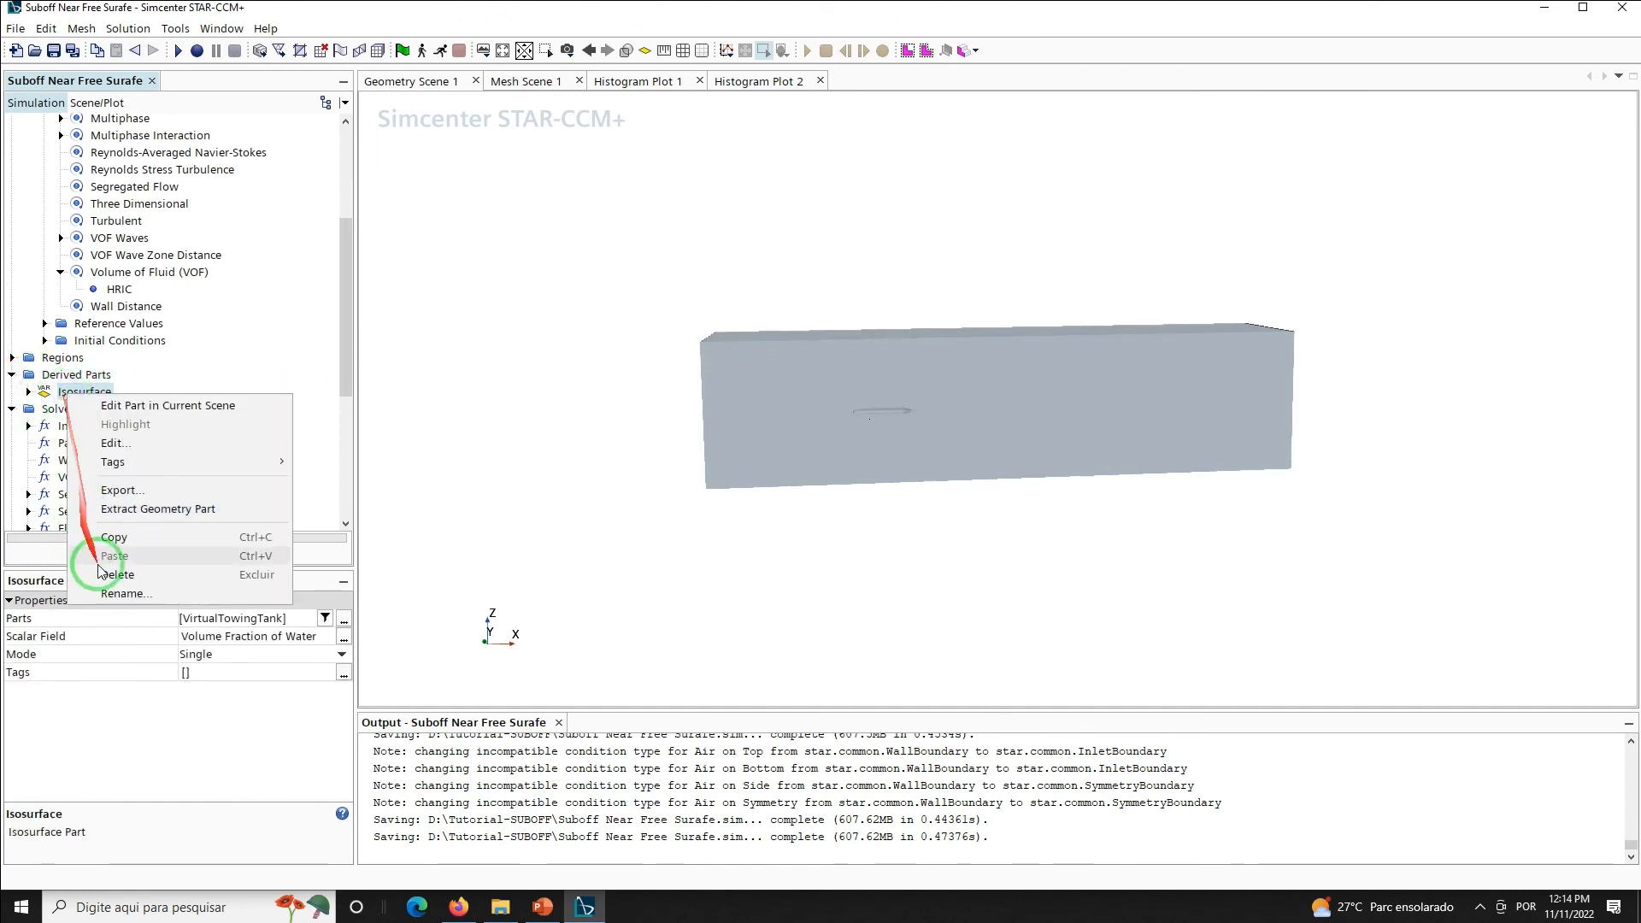
left_click(104, 588)
type("wate")
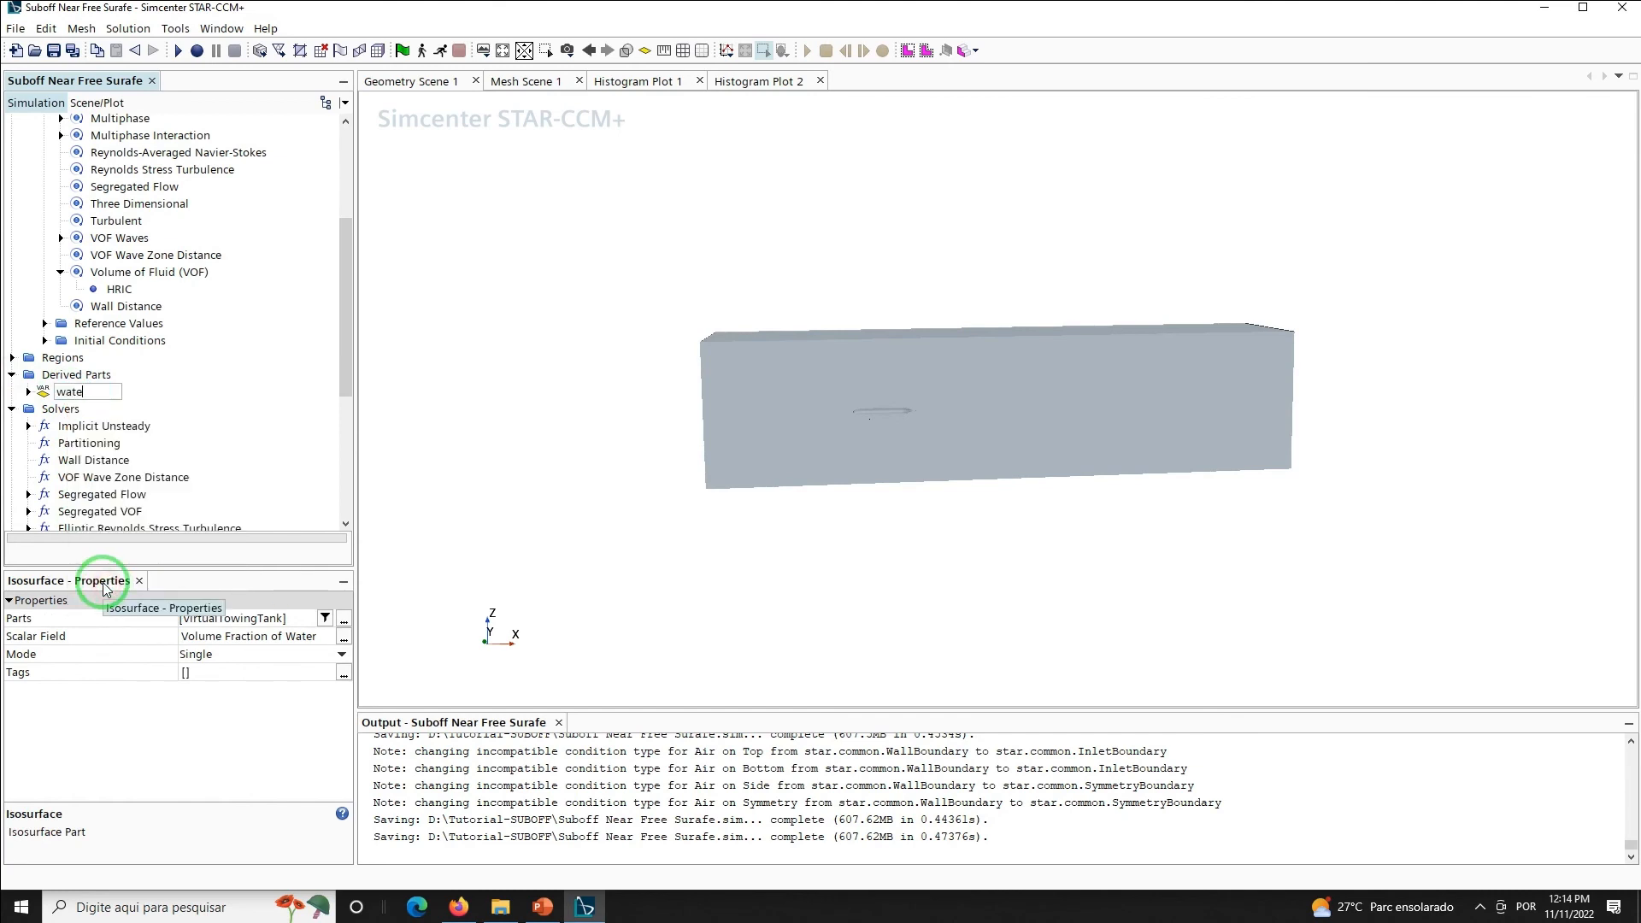
type("rsurface")
key("Return")
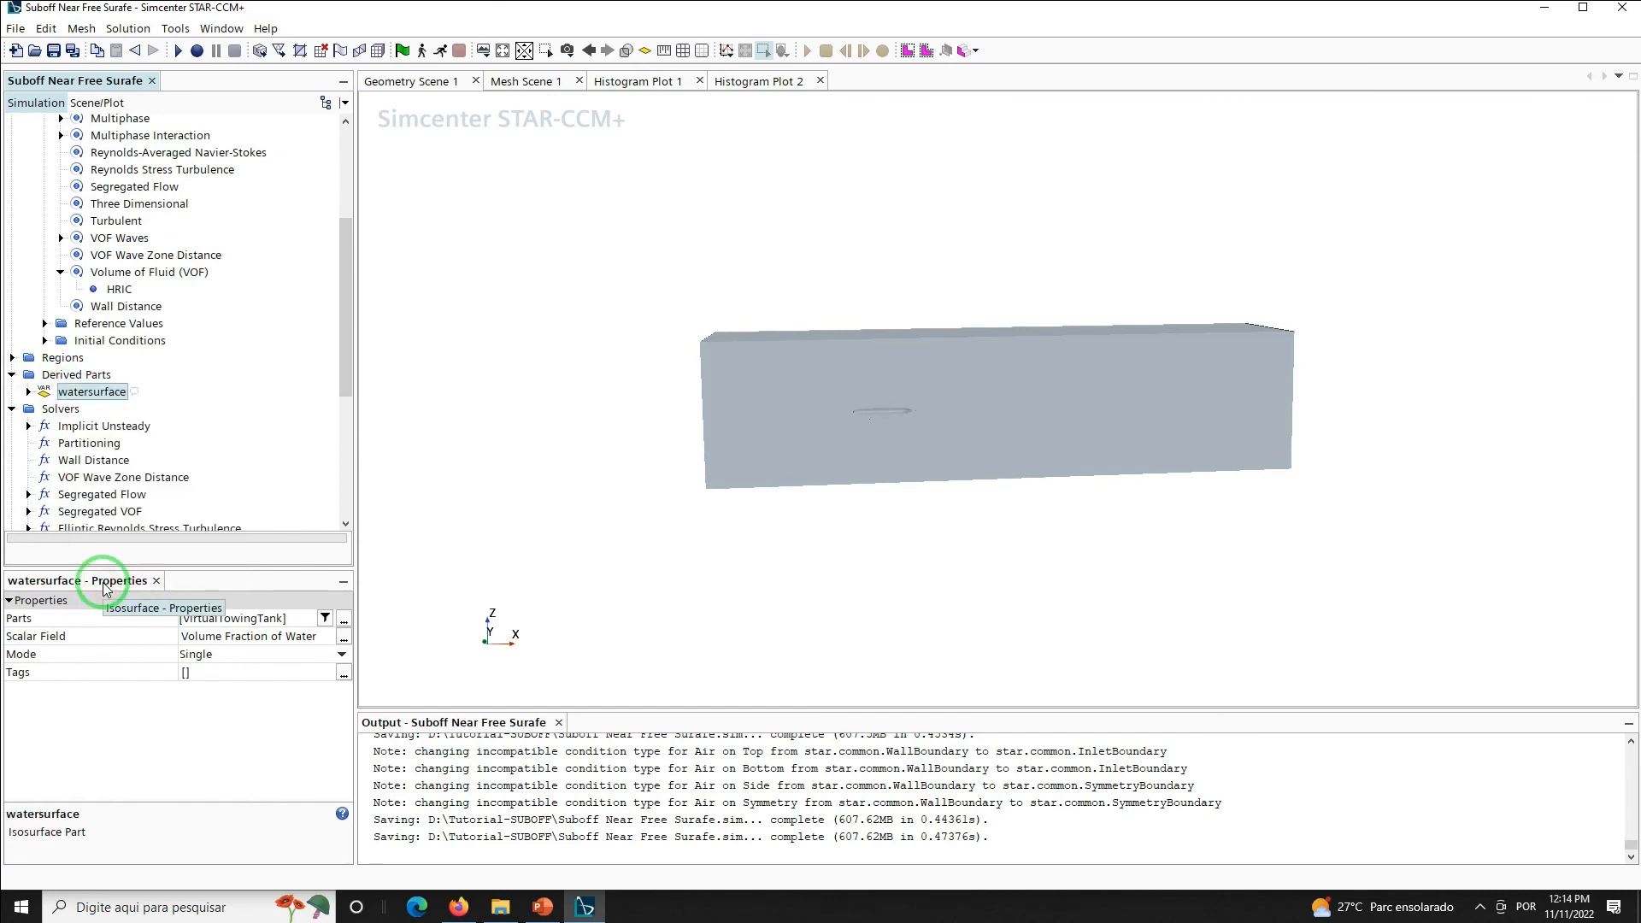
Create a new scalar scene
left_click_drag(342, 369, 345, 517)
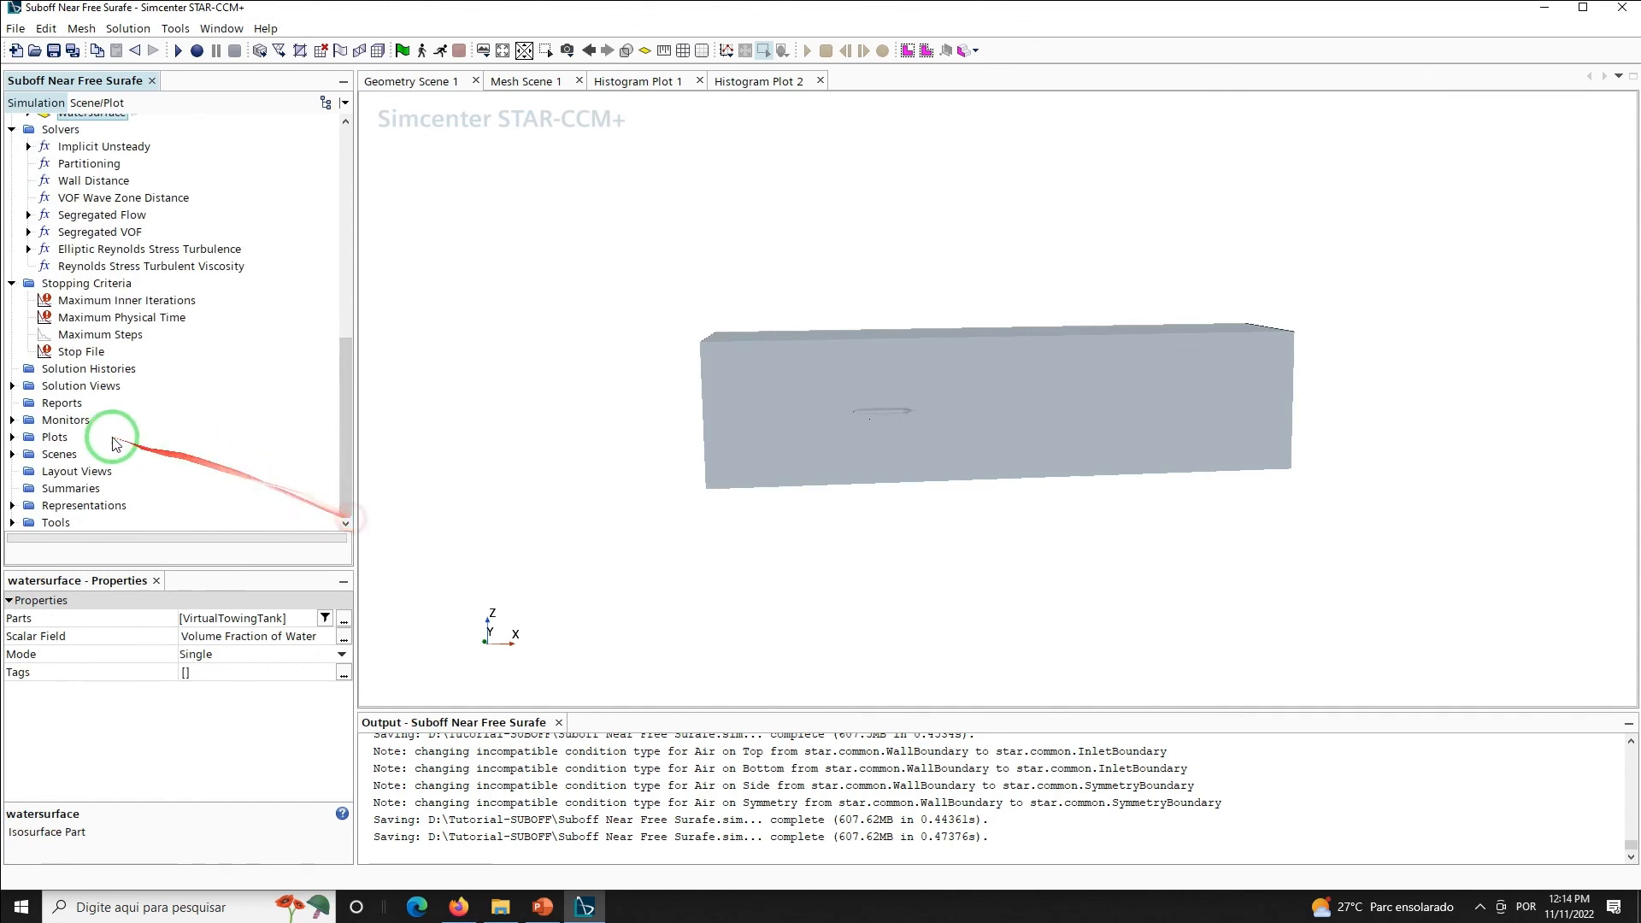
right_click(56, 455)
mouse_move(222, 463)
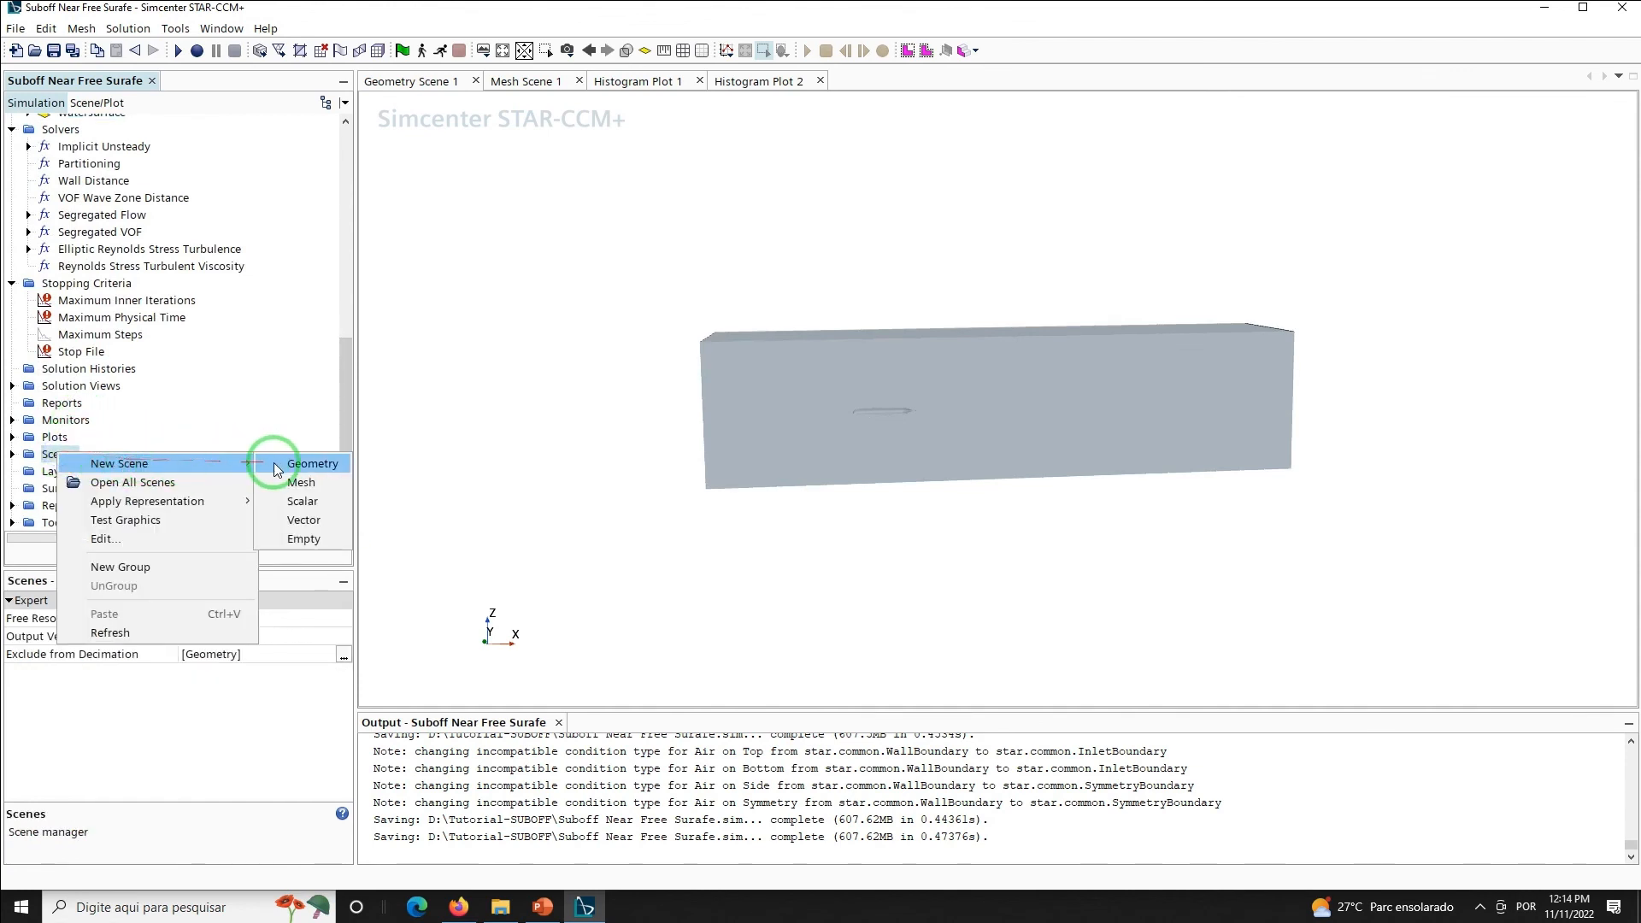
left_click(301, 501)
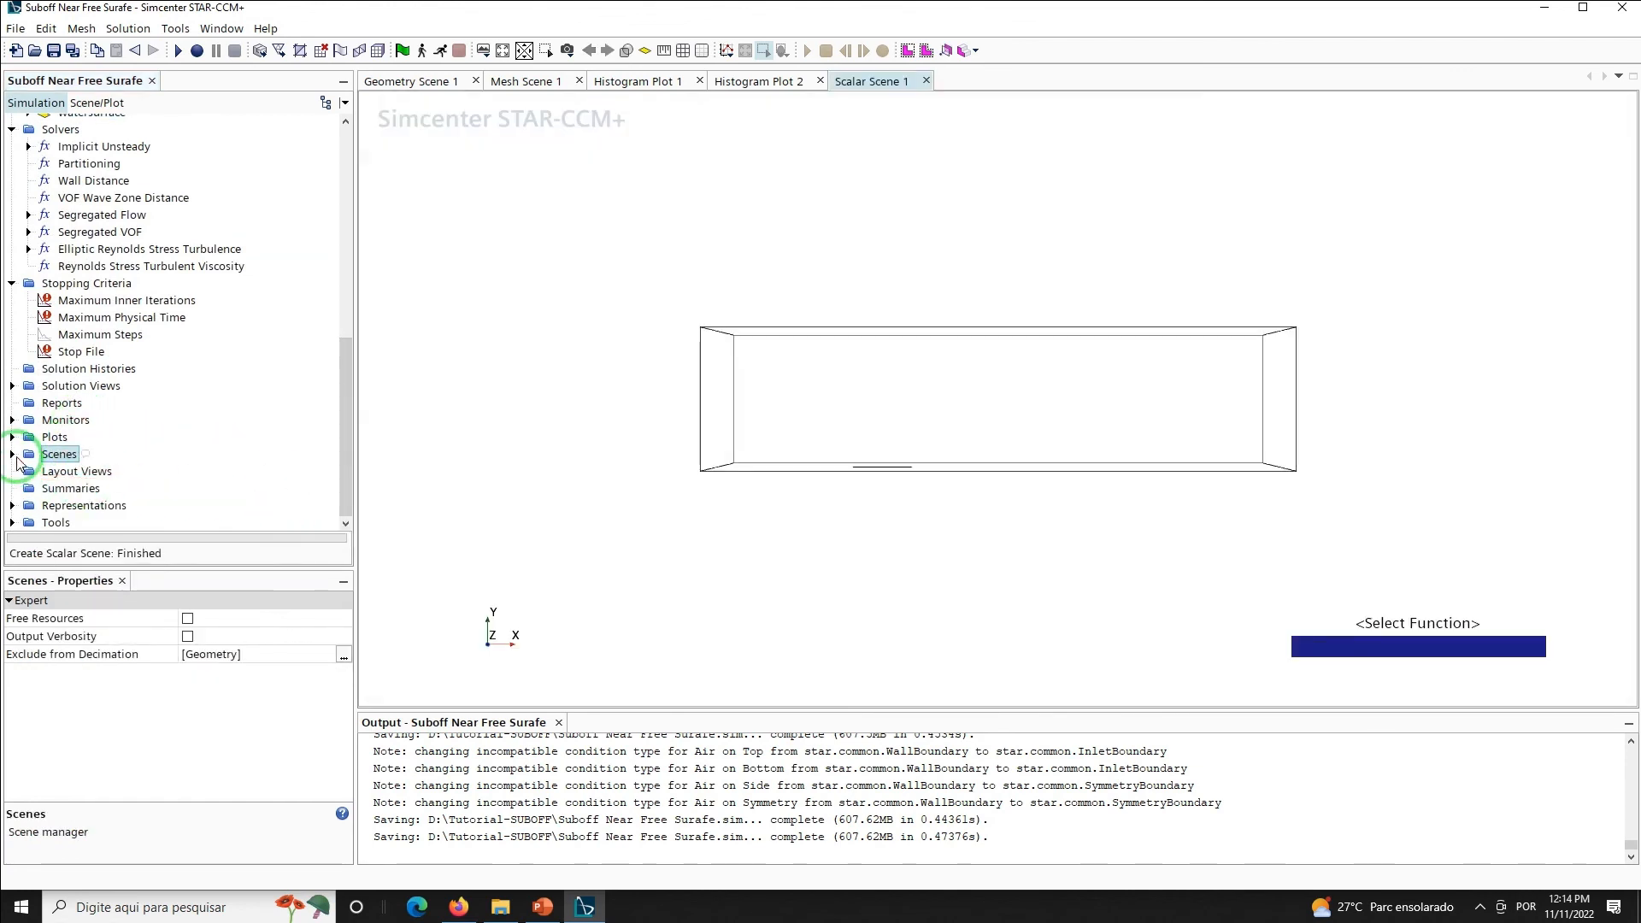
Switch the Outline 1 displayer of Scalar Scene 1 from outline to surface display and set its color mode to Constant
left_click(12, 454)
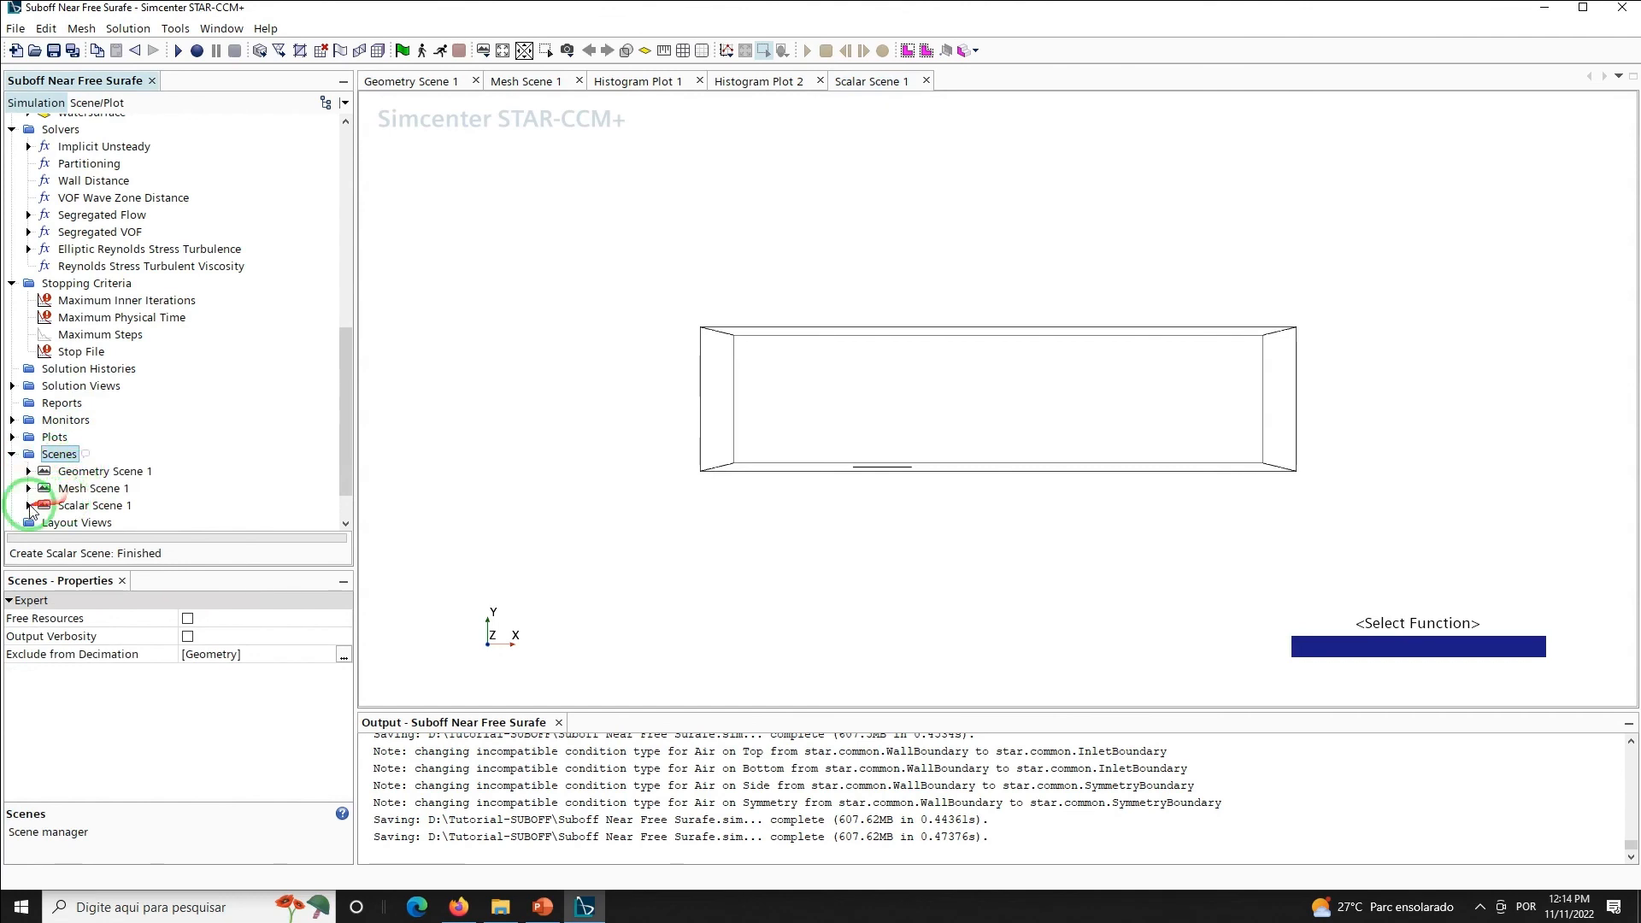
left_click(28, 505)
left_click(96, 489)
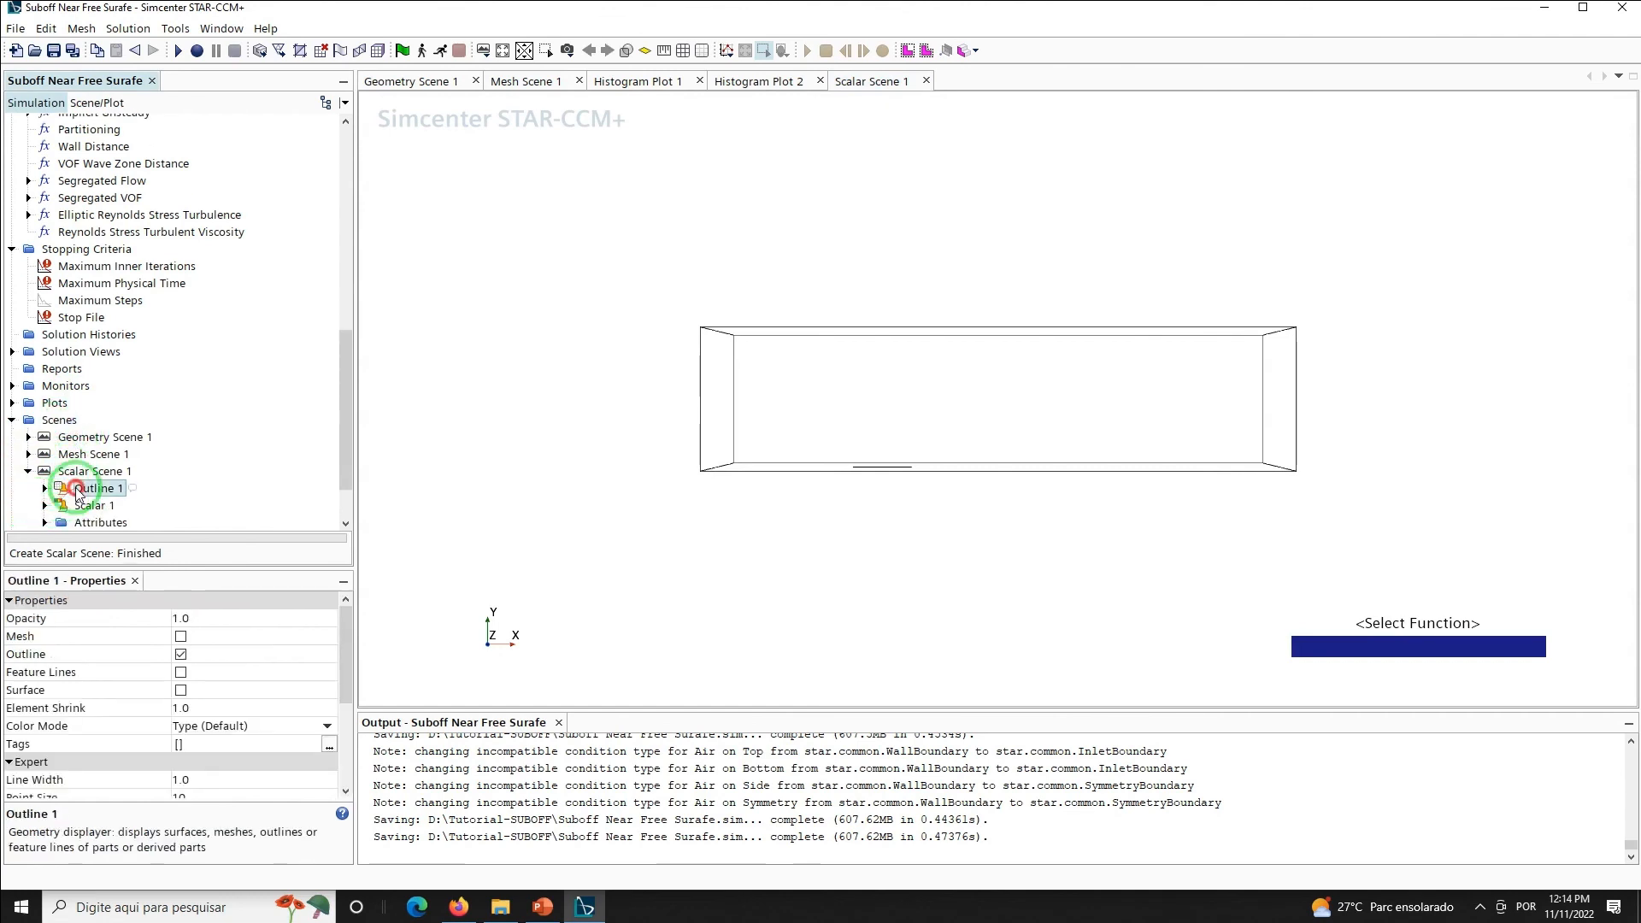
left_click(180, 654)
left_click_drag(341, 429, 342, 475)
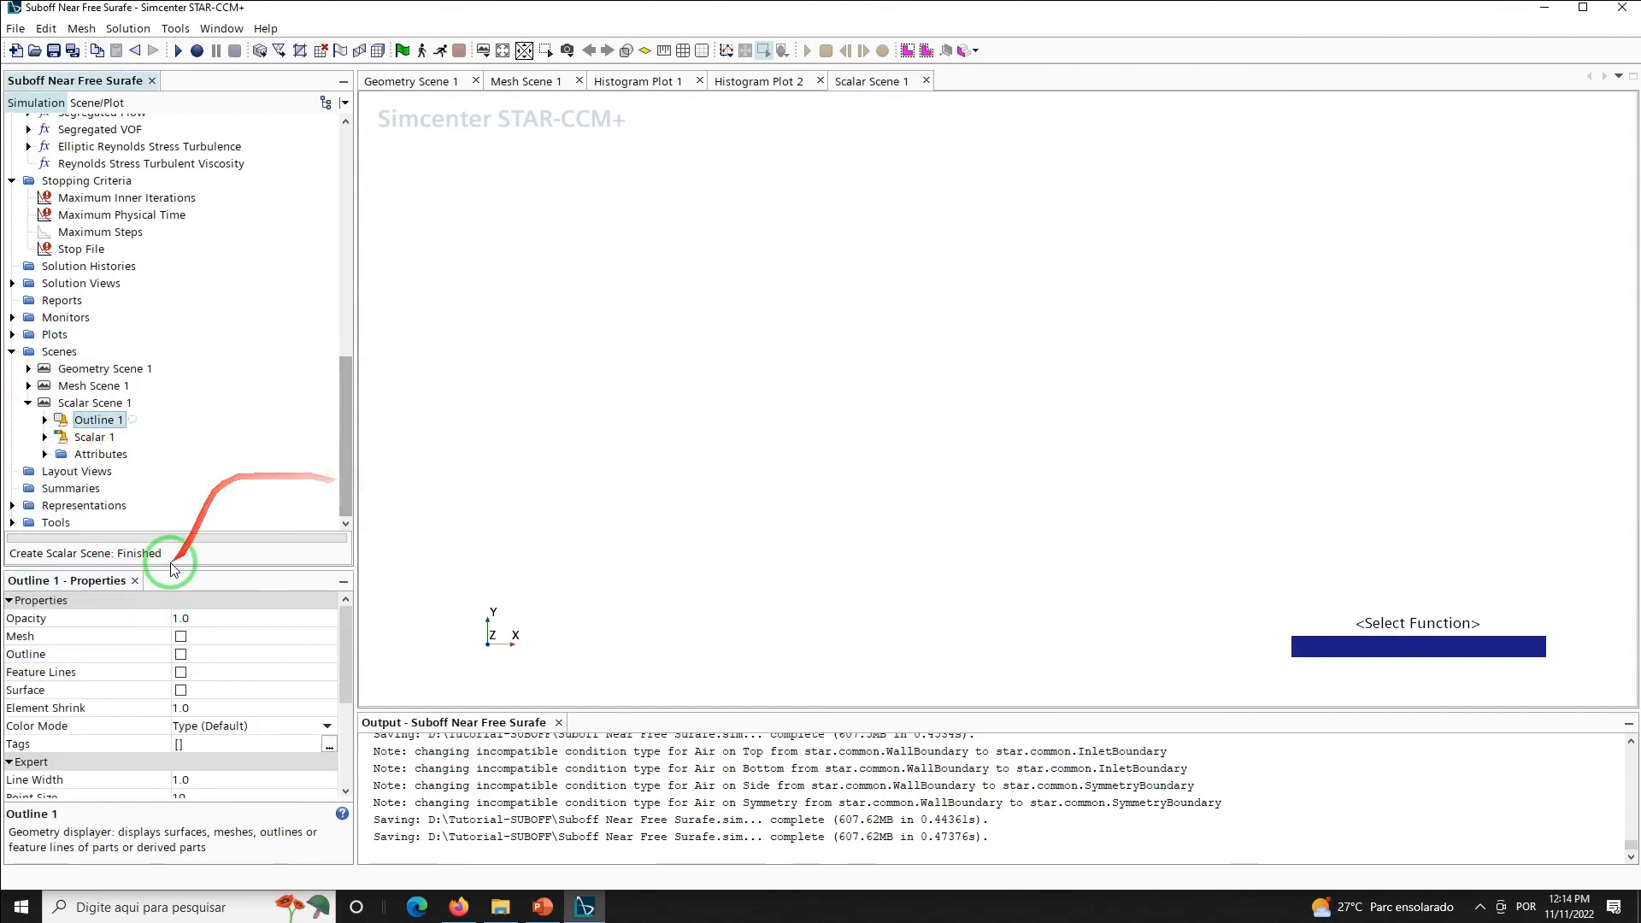
left_click(180, 689)
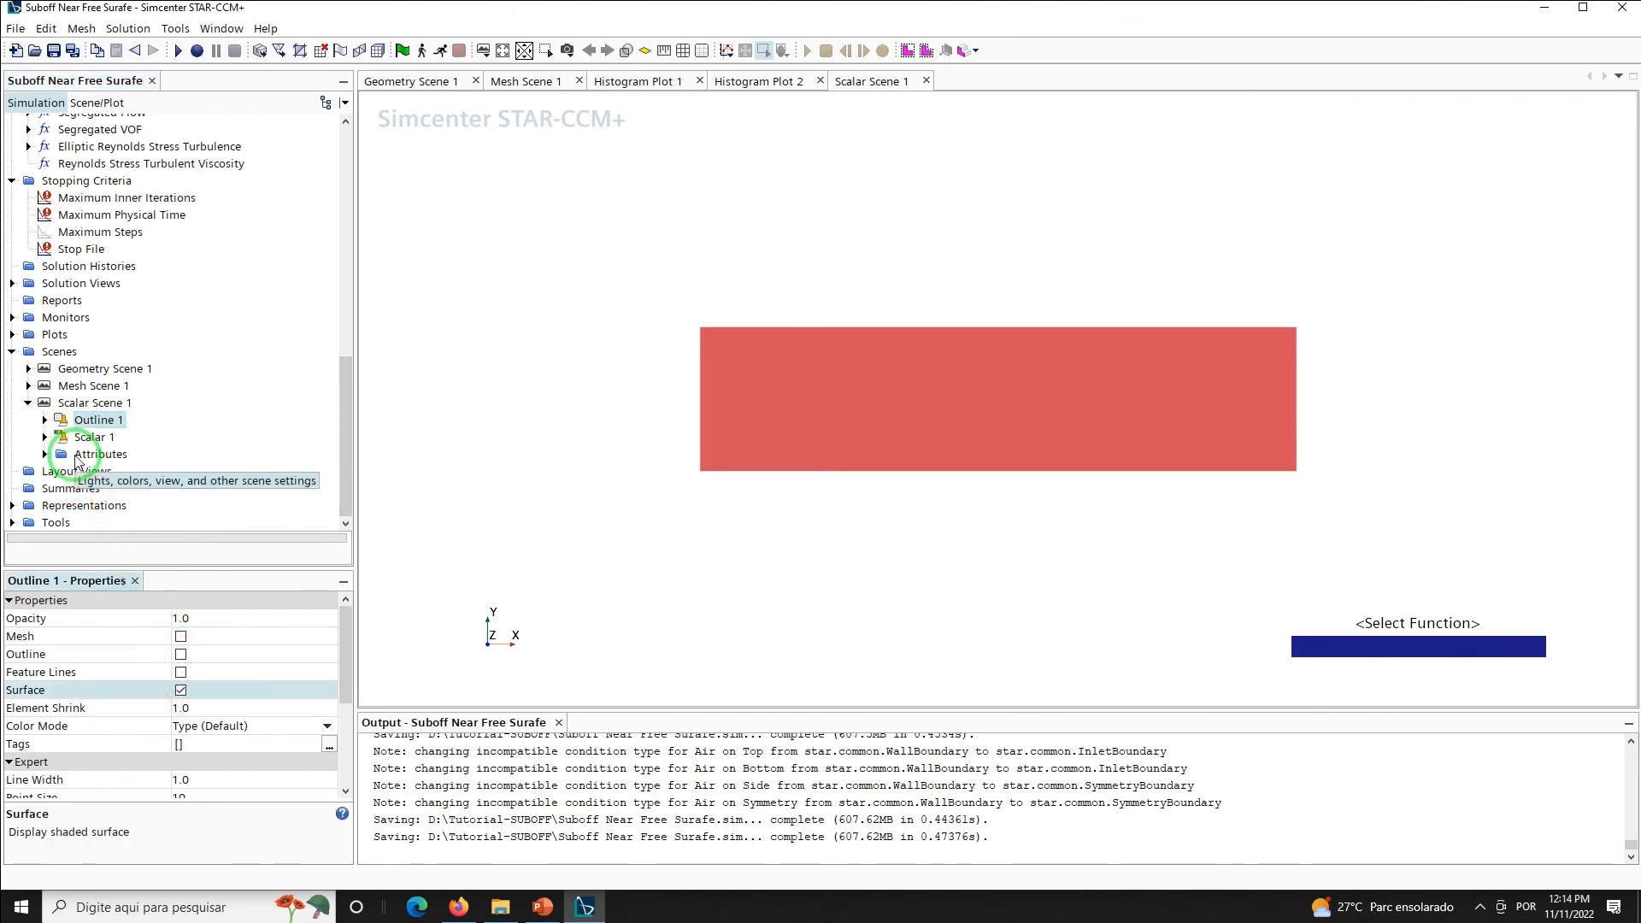
left_click_drag(735, 484, 543, 454)
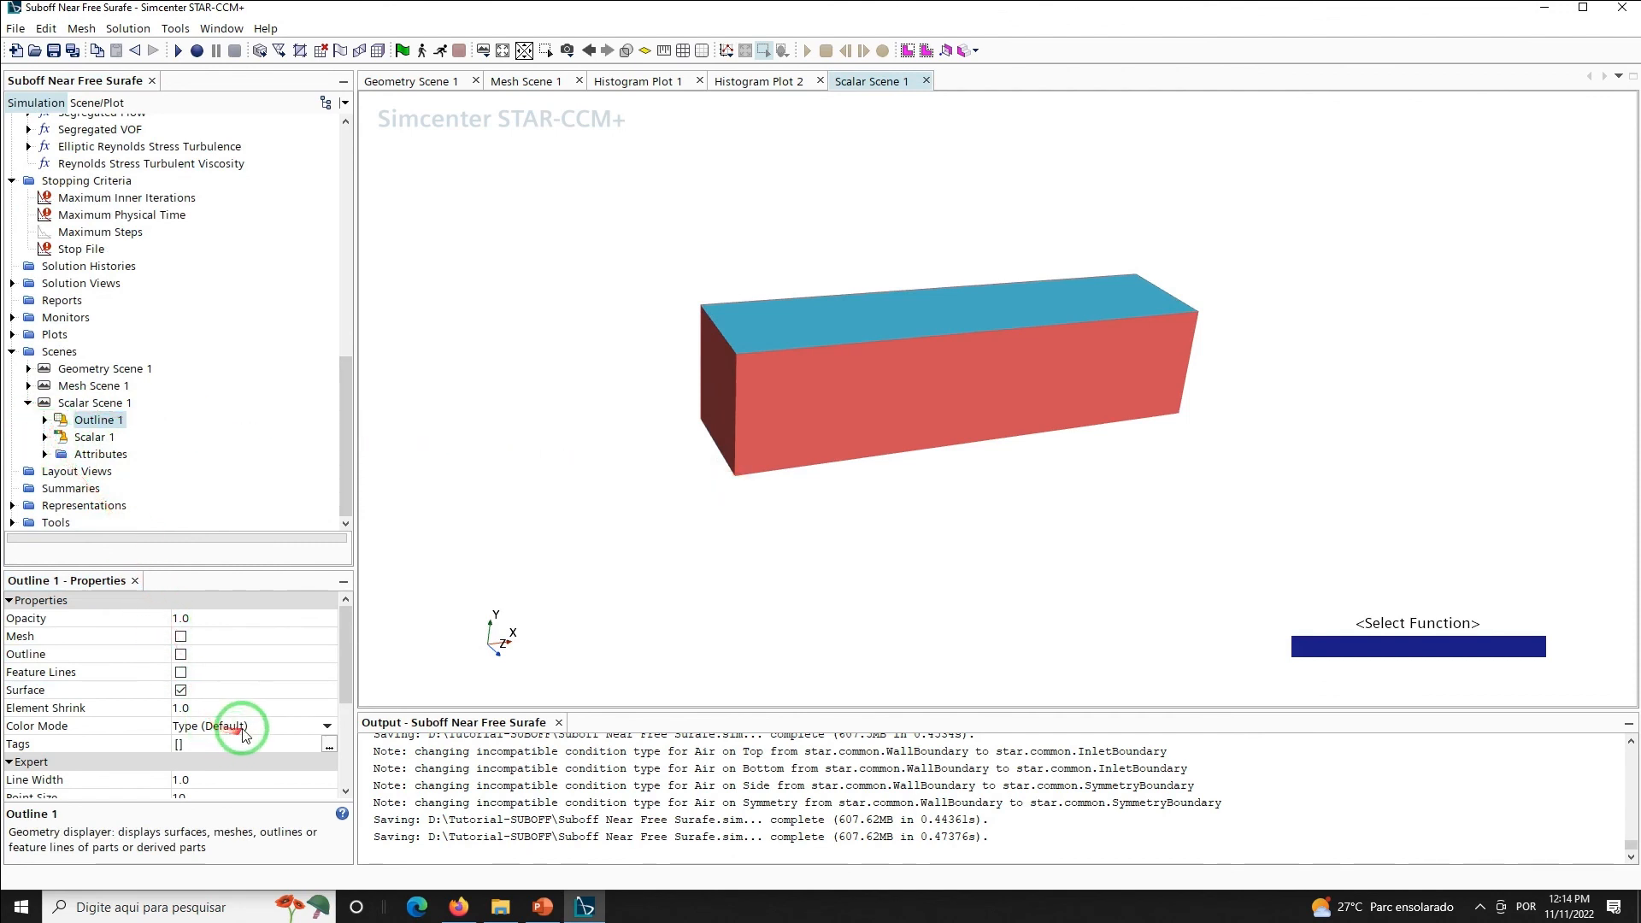
left_click(209, 726)
left_click(228, 812)
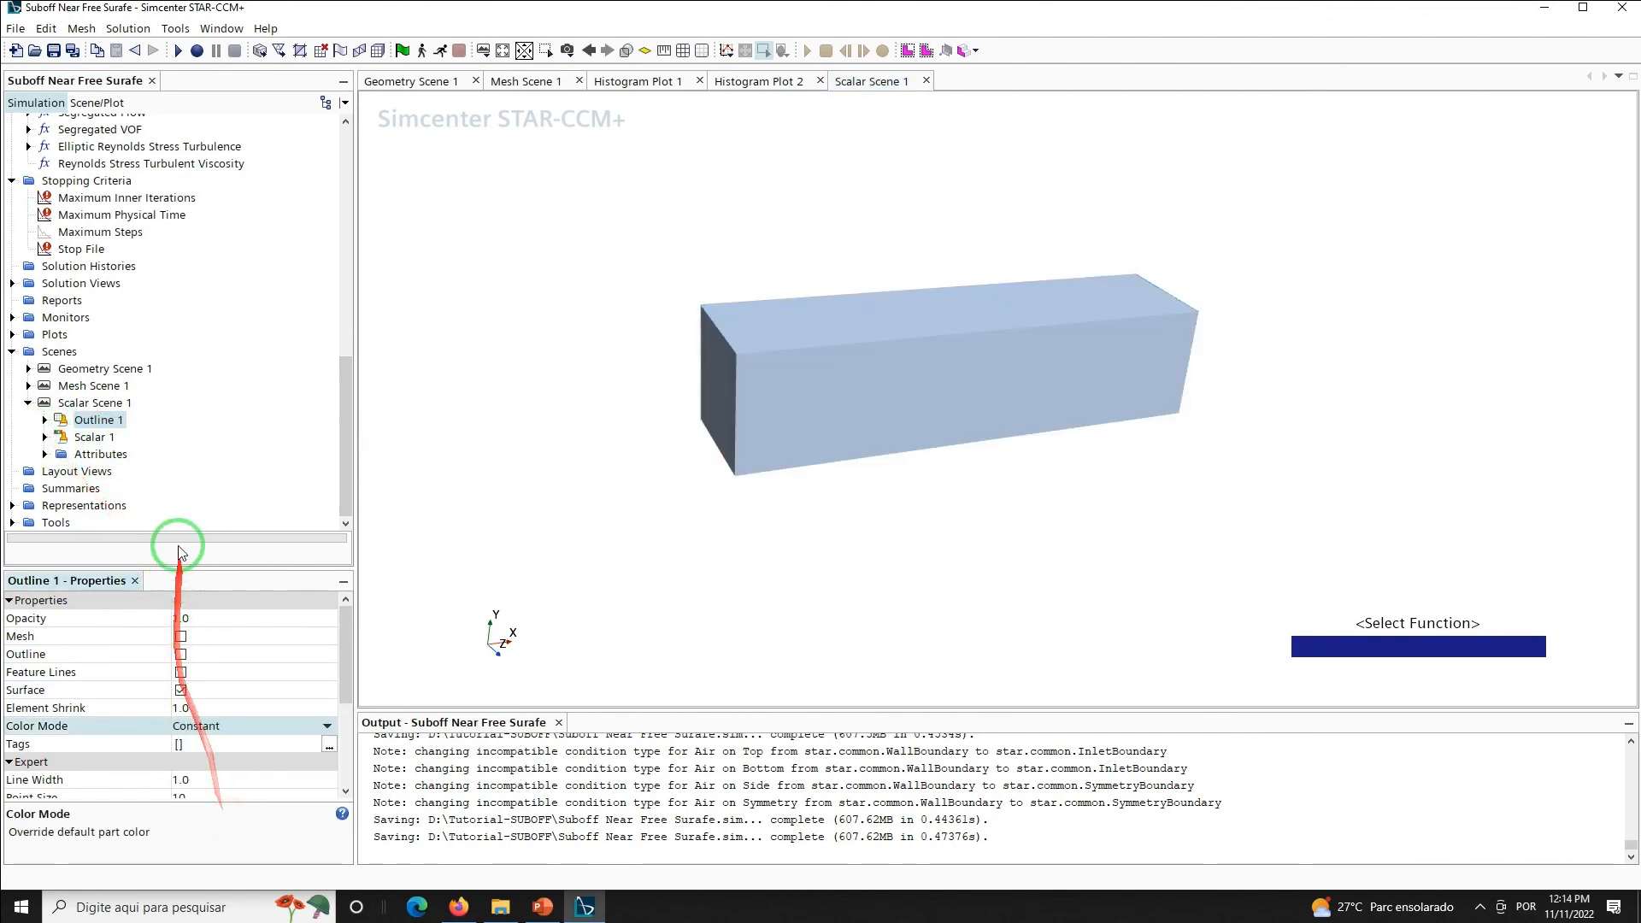
Clear the parts of the Outline 1 displayer and select only the SUBOFF boundary of VirtualTowingTank
left_click(45, 419)
left_click(102, 437)
left_click(207, 617)
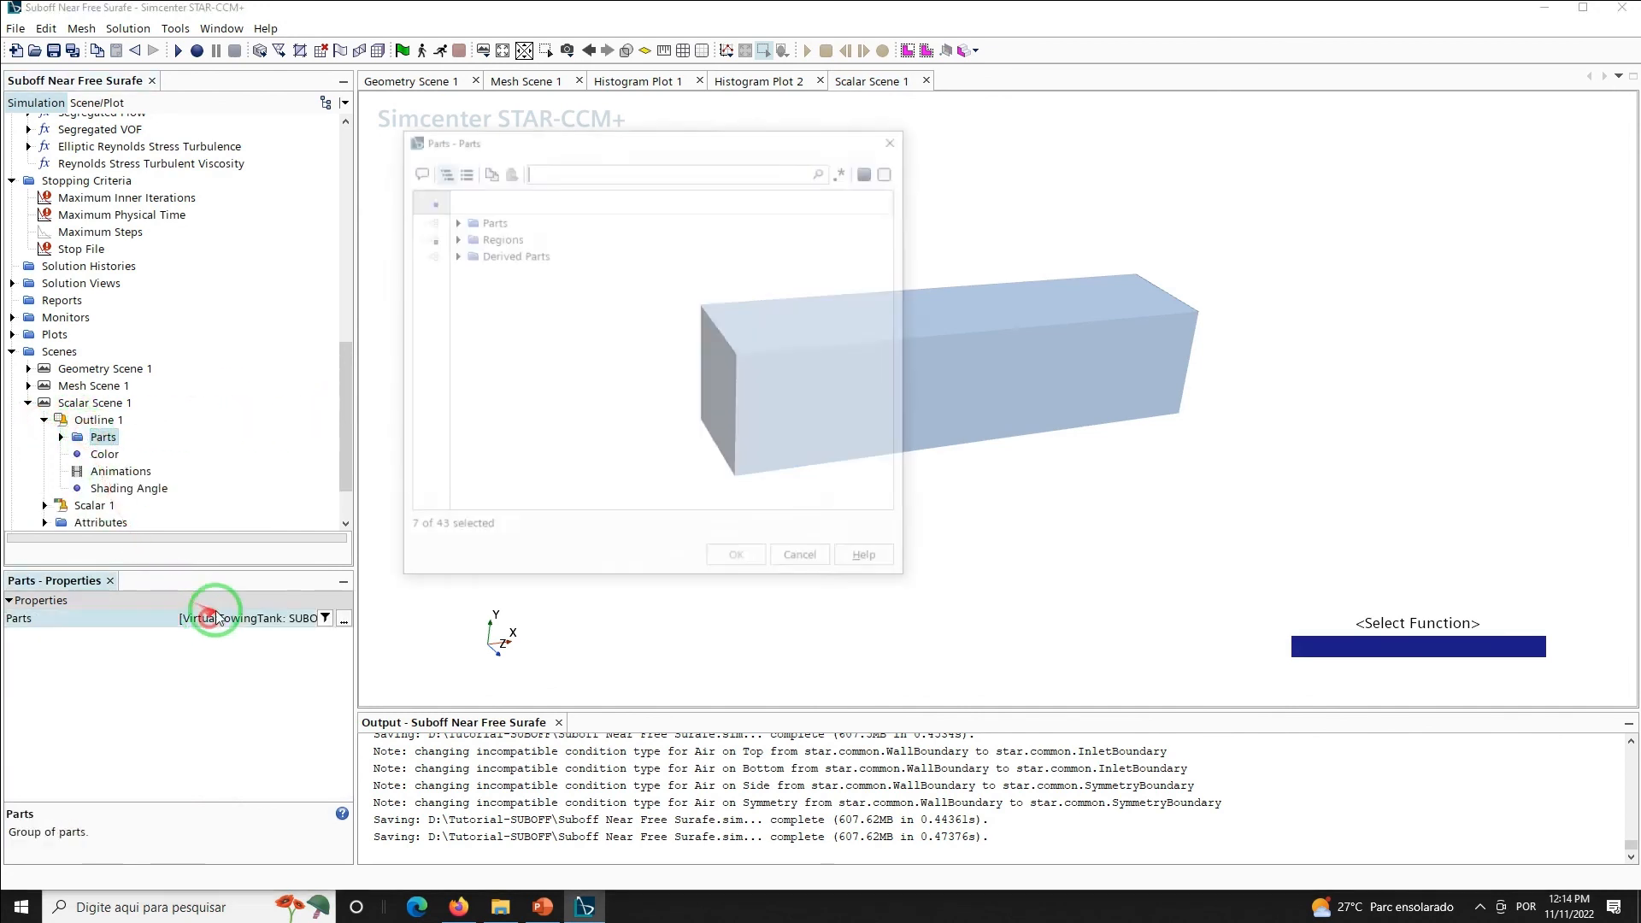
left_click(425, 198)
left_click(453, 237)
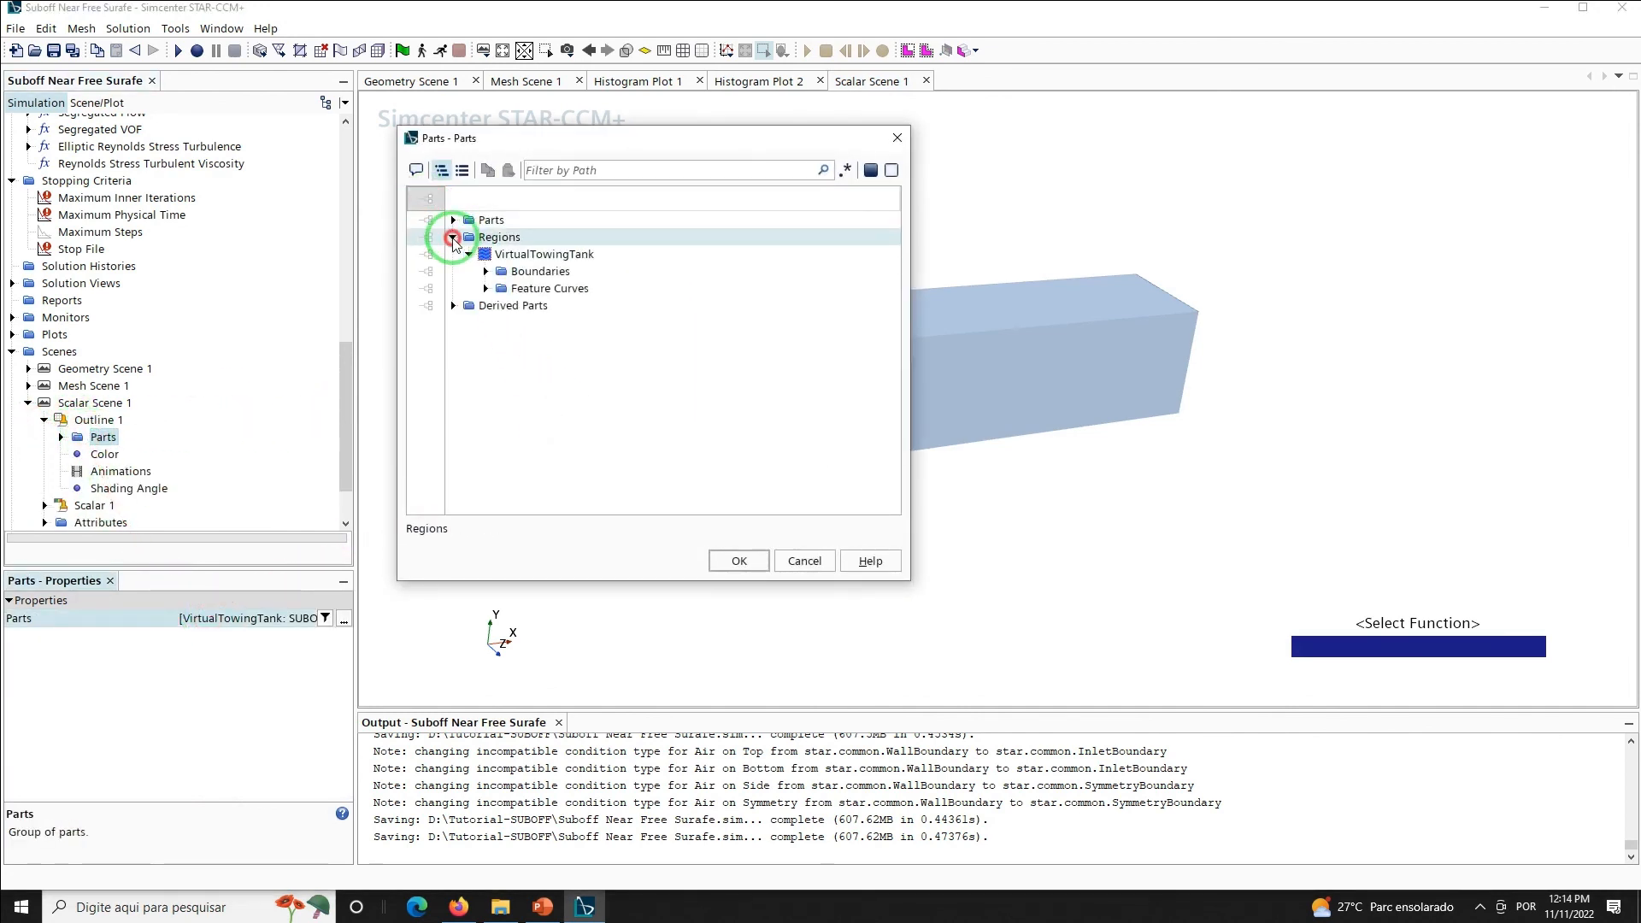
left_click(468, 254)
left_click(485, 270)
left_click(485, 271)
left_click(521, 288)
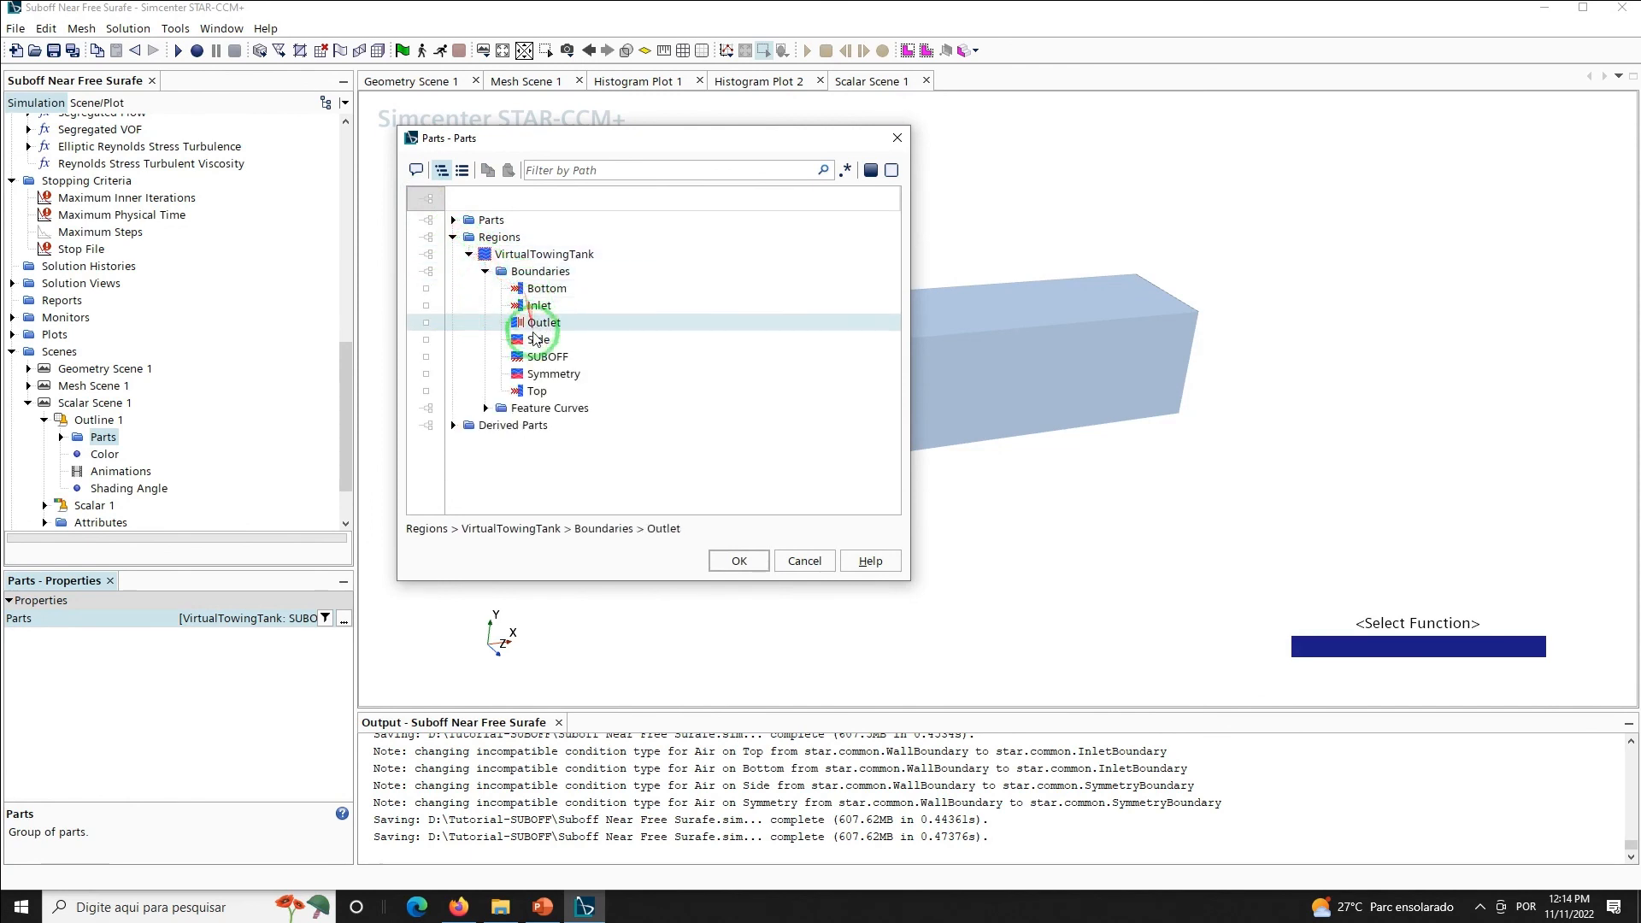
left_click(547, 356)
left_click(740, 562)
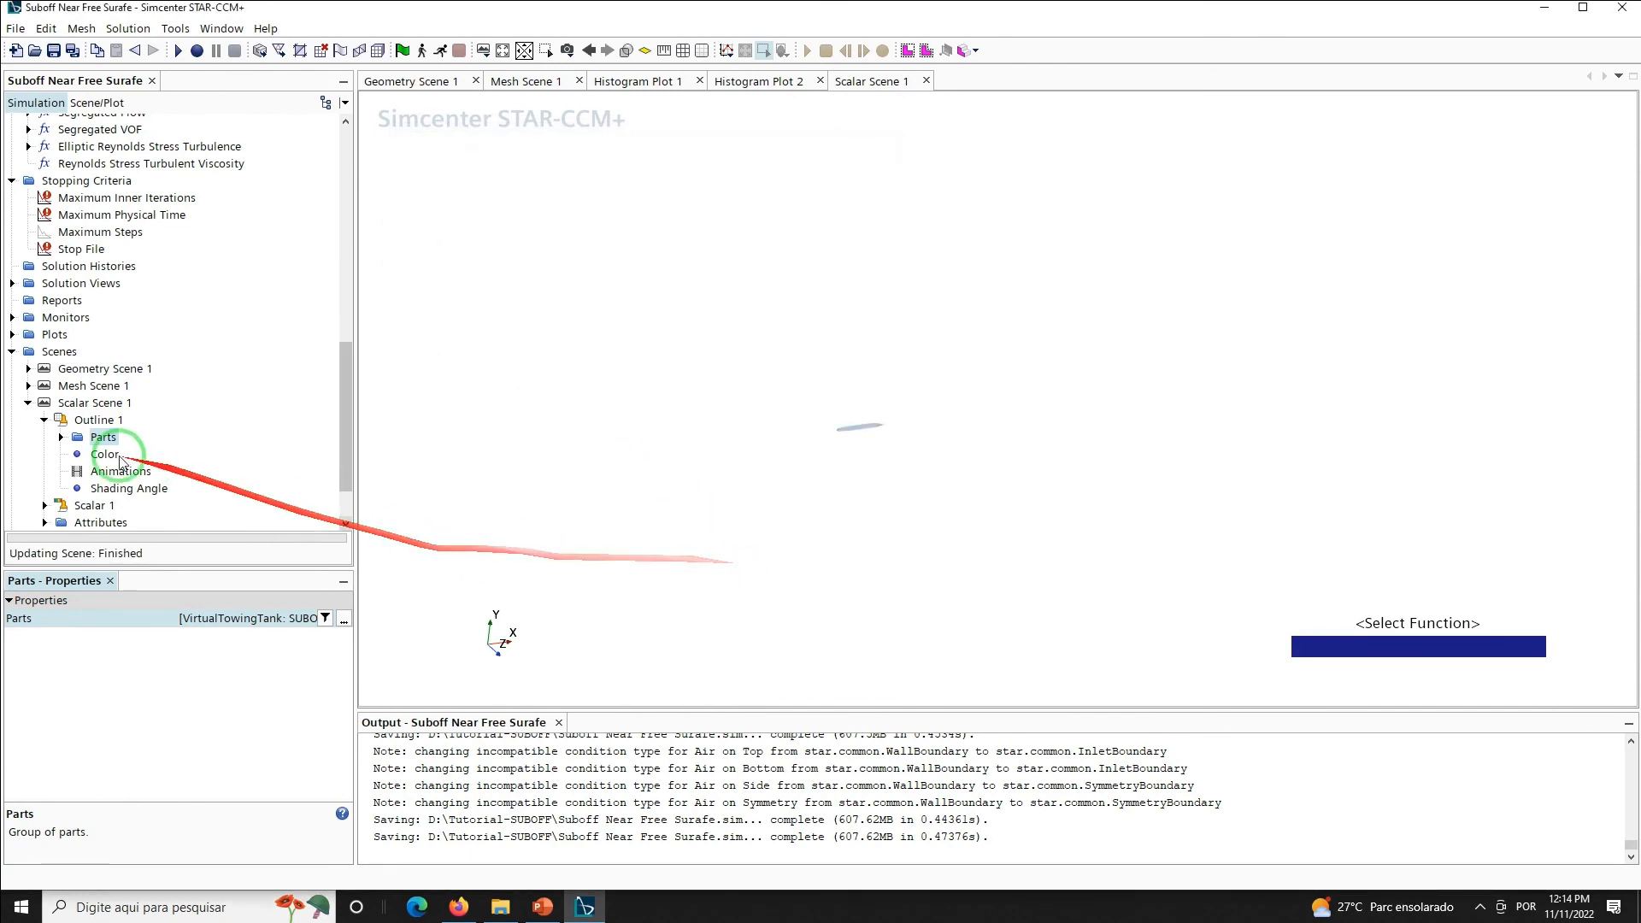
Set the visual transform of the Outline 1 displayer to Symmetry 1
left_click(94, 419)
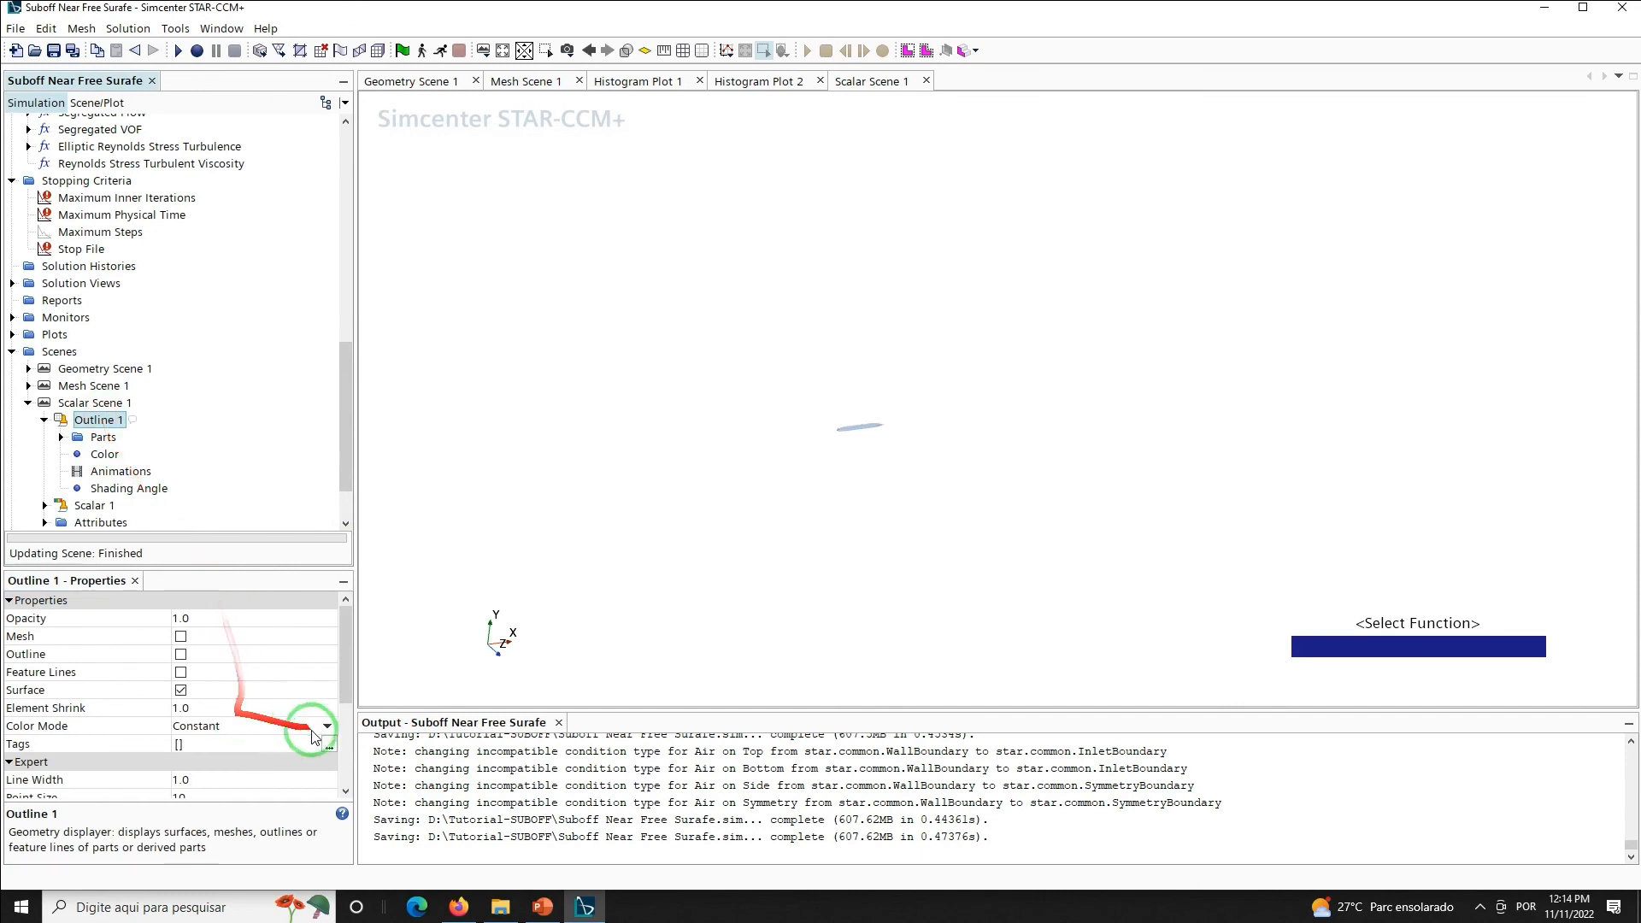
left_click_drag(347, 671, 358, 769)
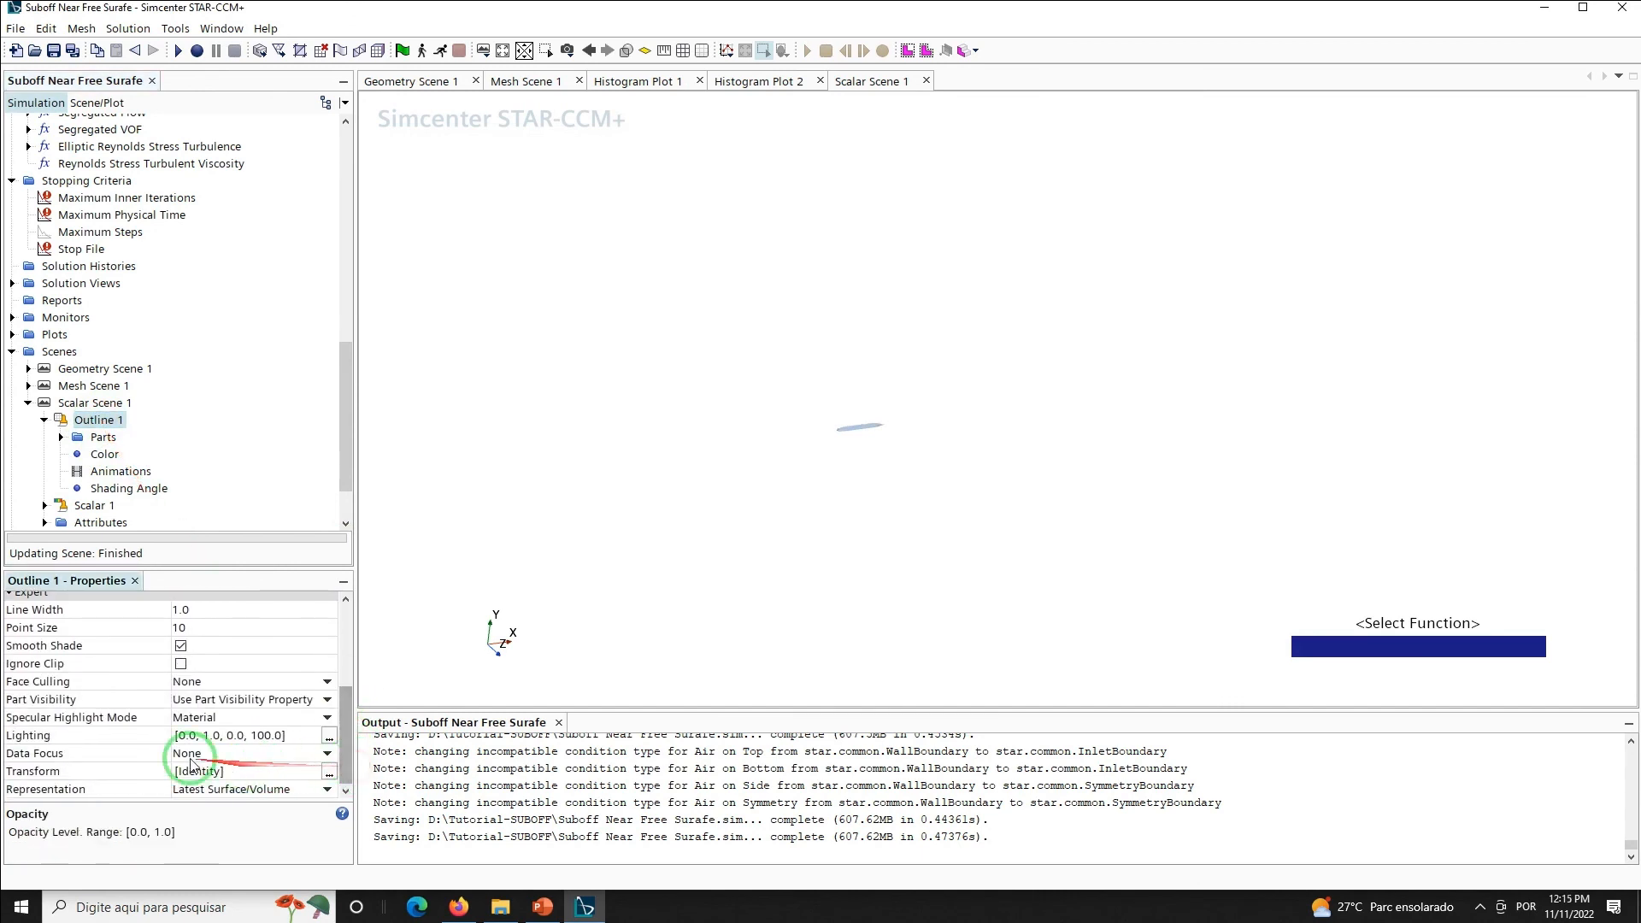
left_click(220, 770)
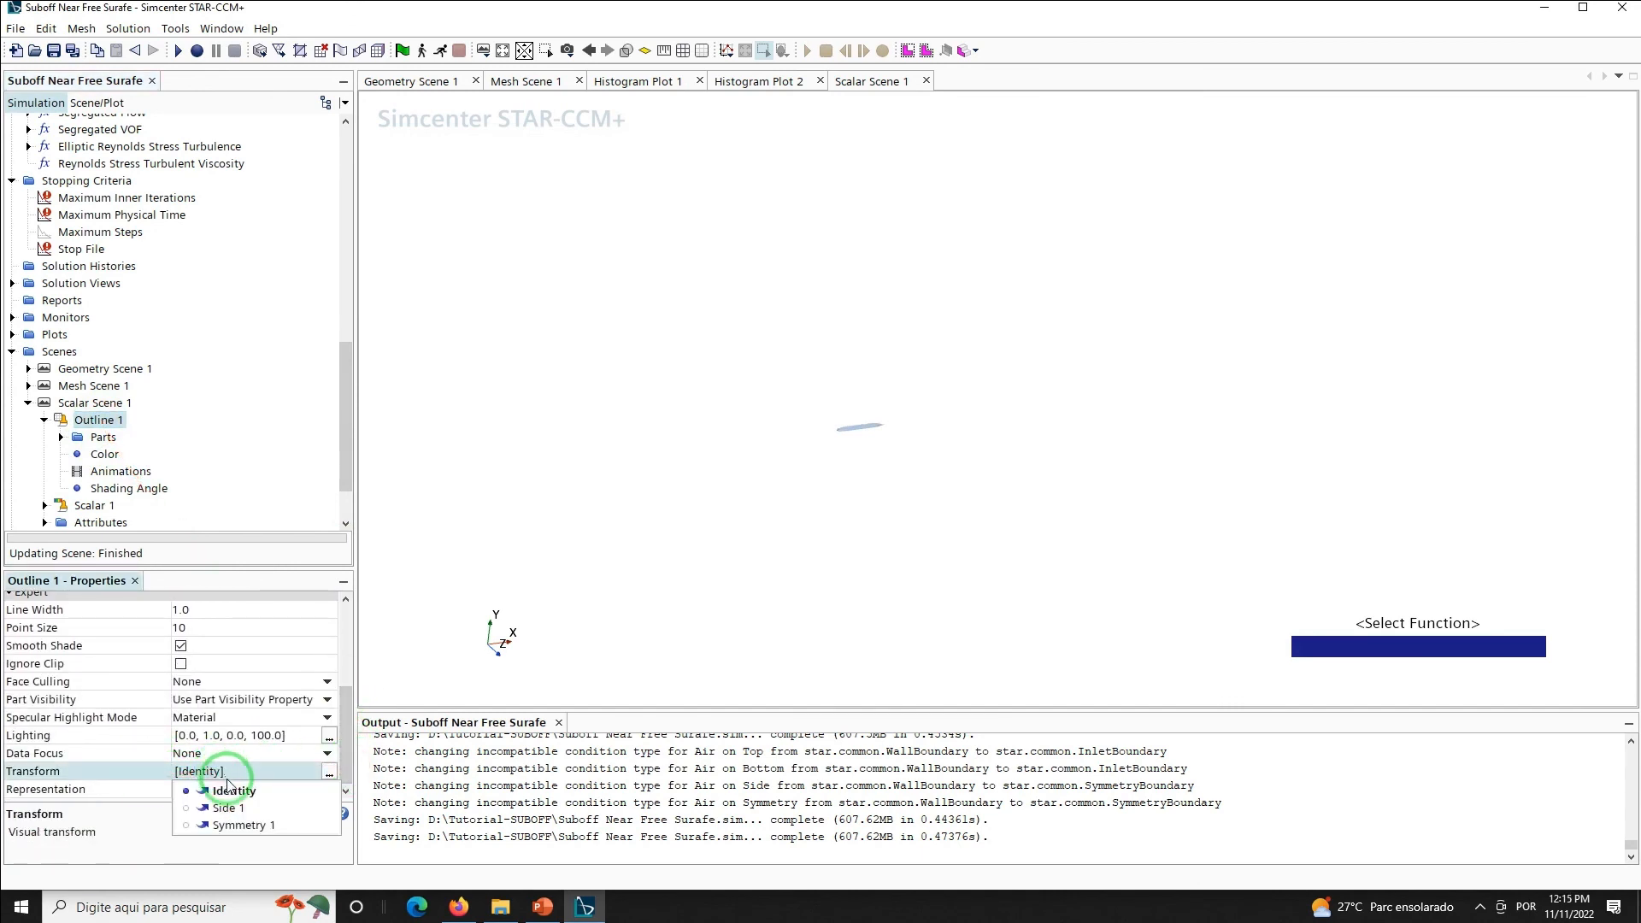
left_click(230, 825)
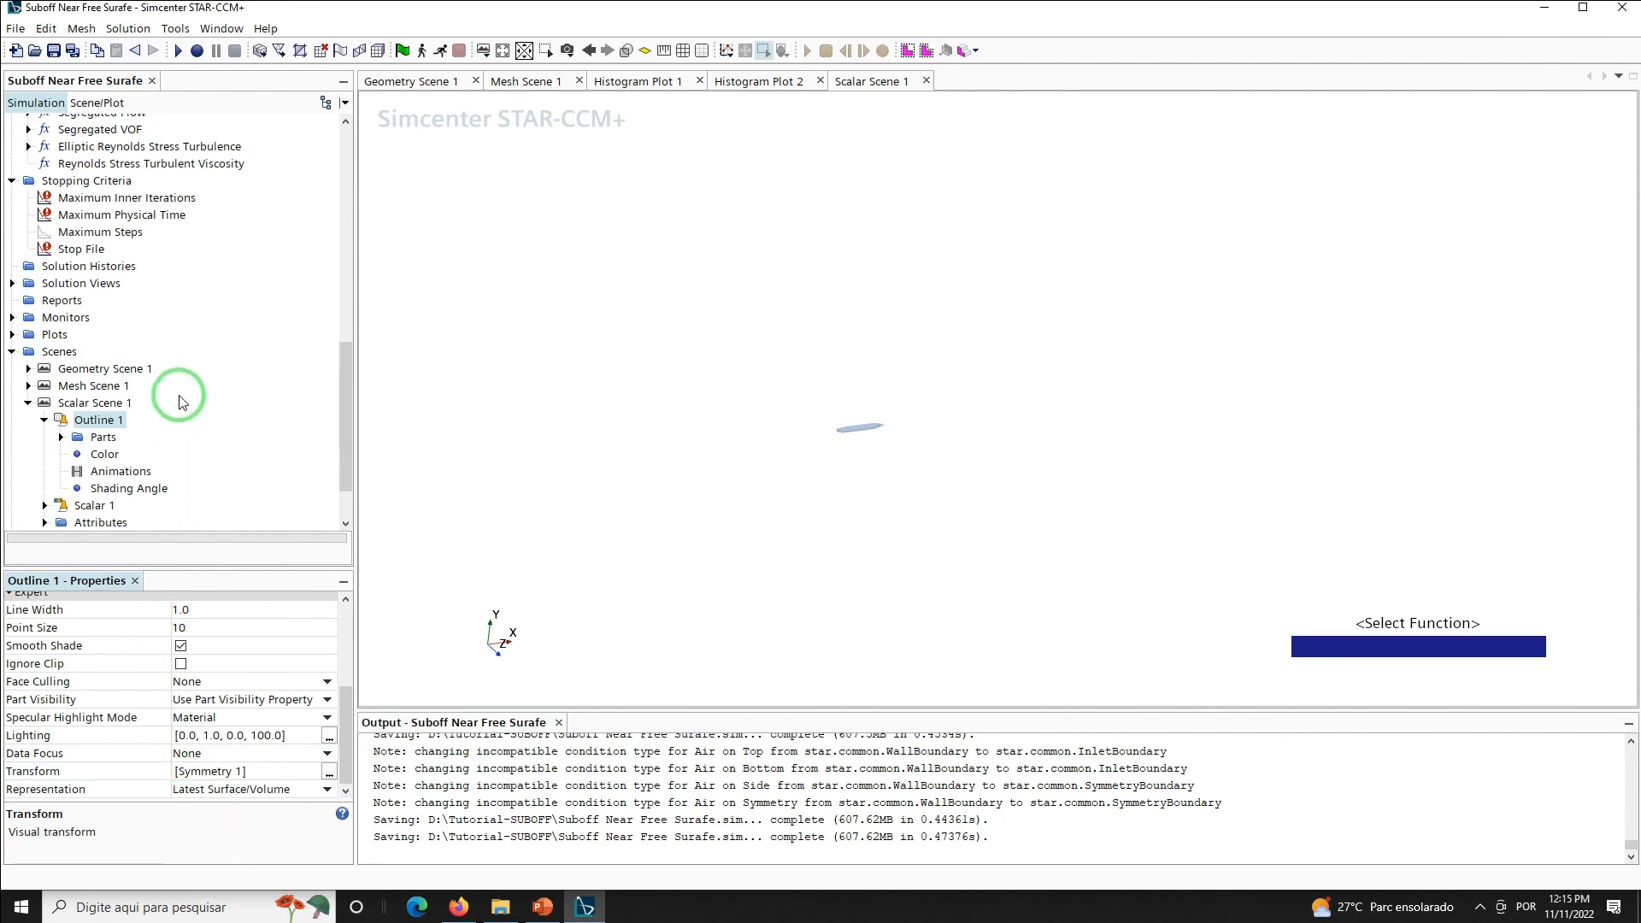
Set the contour style of the Scalar 1 displayer to Smooth Filled
left_click(94, 505)
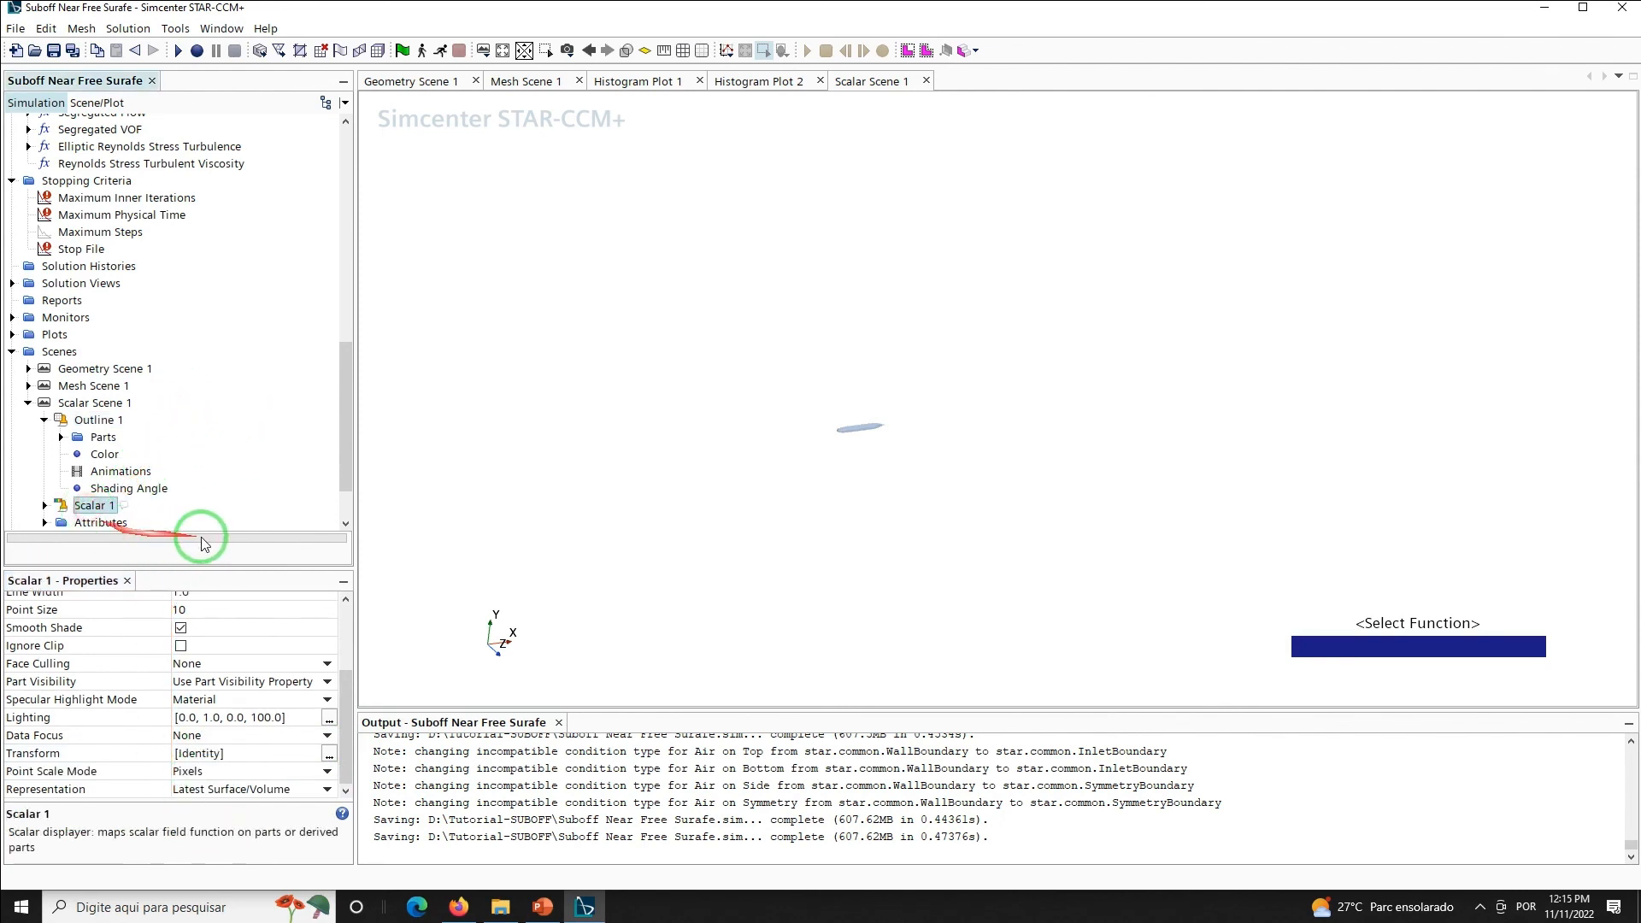
left_click_drag(346, 695, 348, 605)
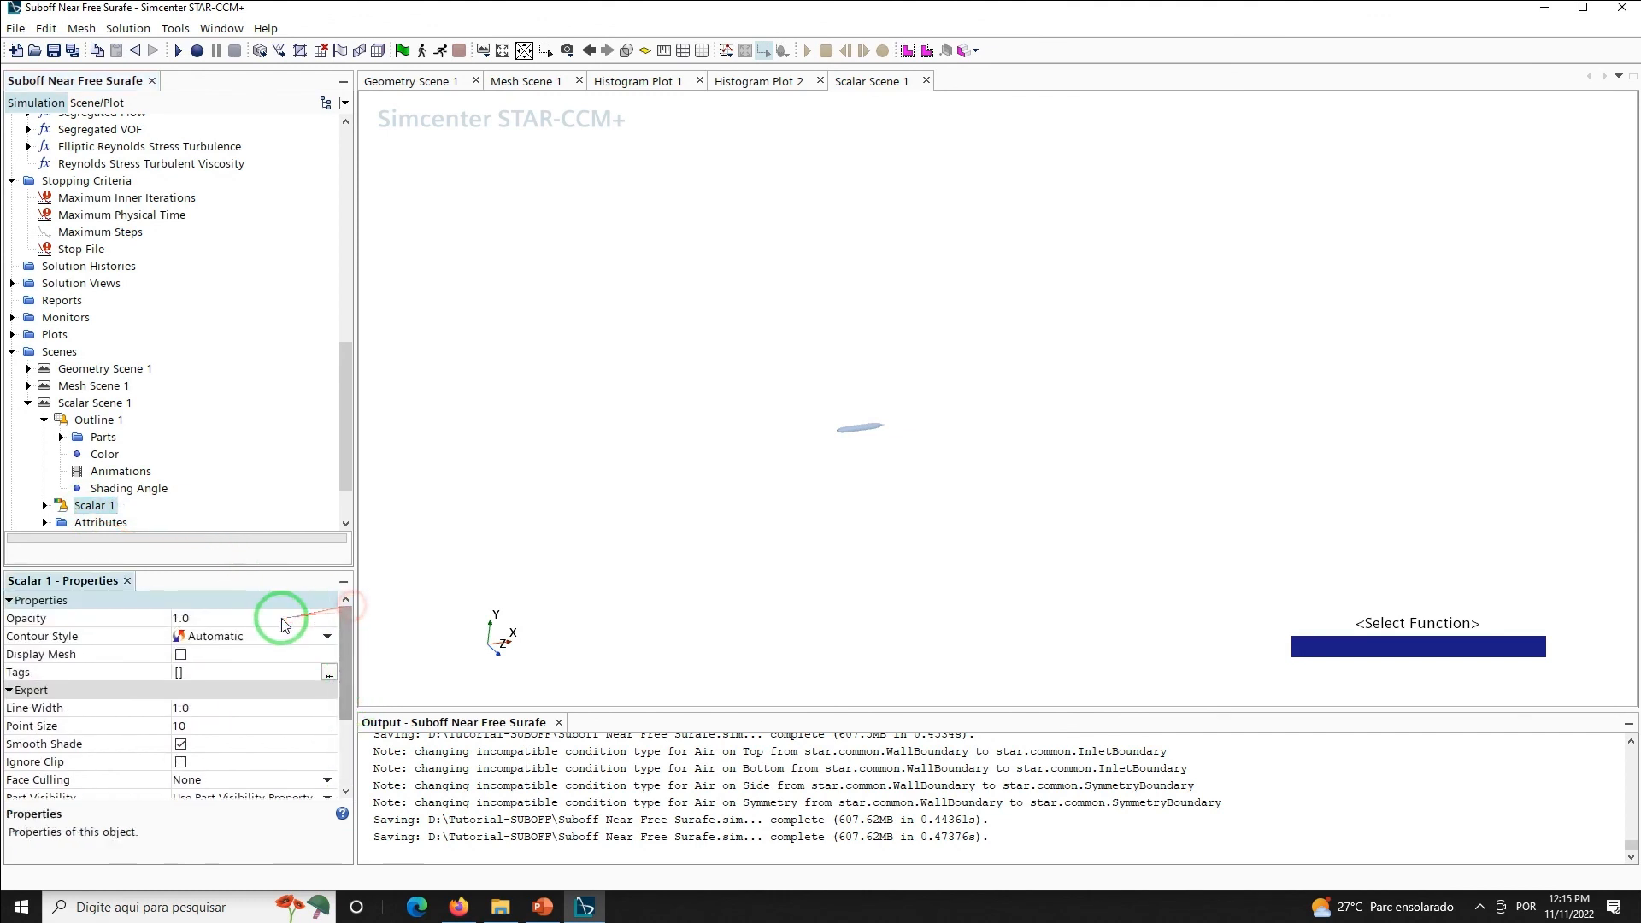
left_click(248, 636)
left_click(212, 693)
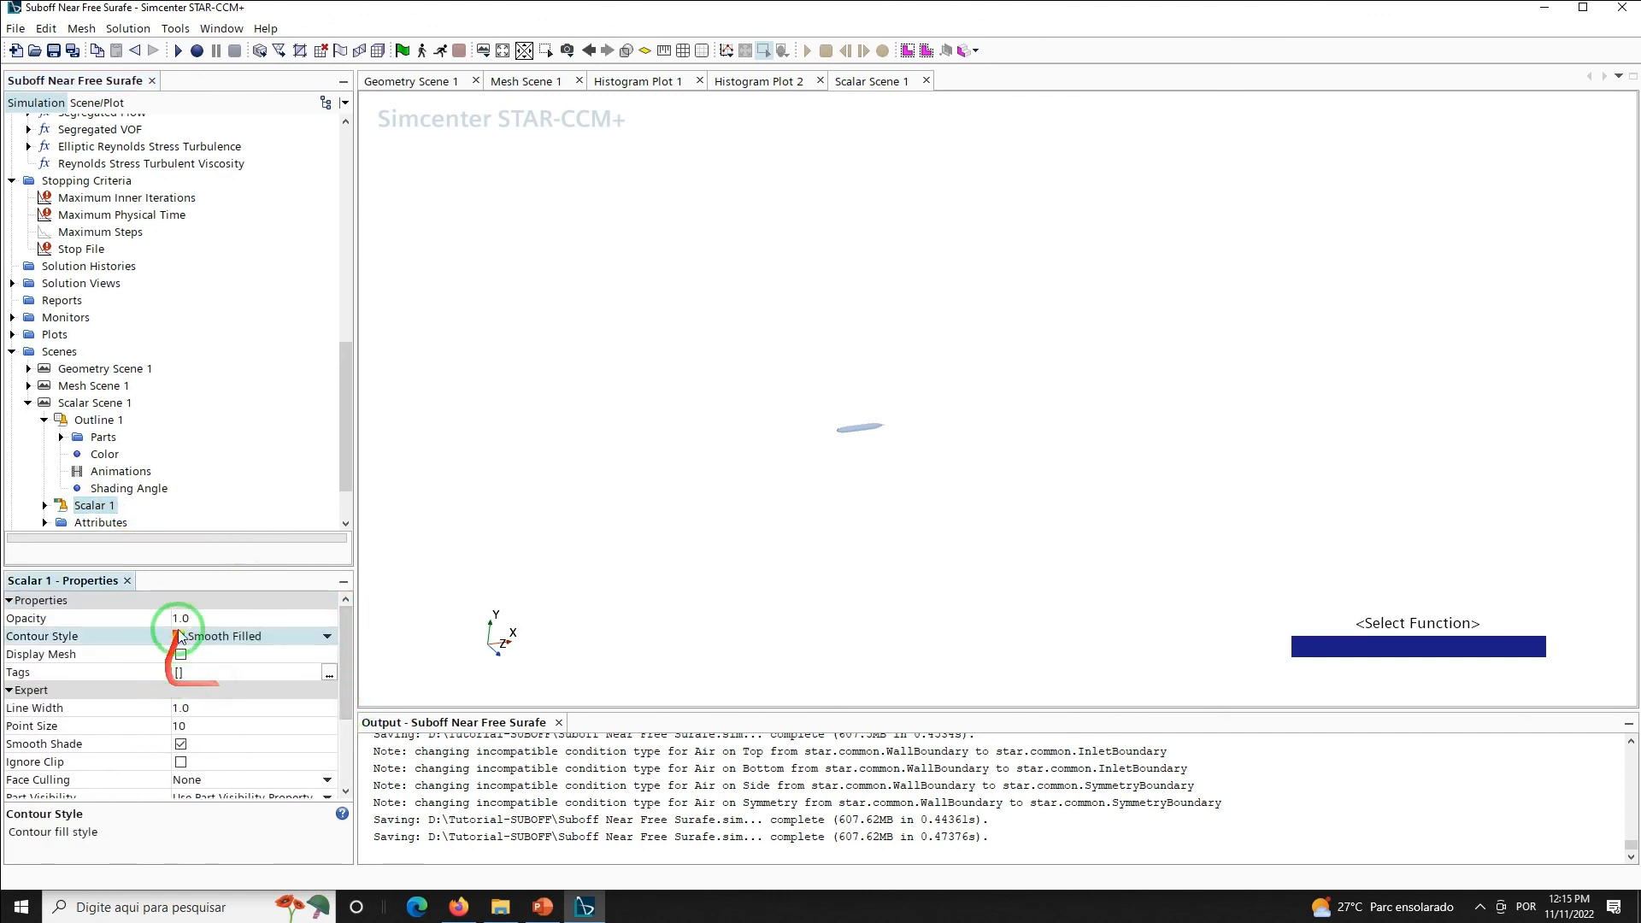
Set the visual transform of the Scalar 1 displayer to Symmetry 1
left_click_drag(340, 429, 345, 459)
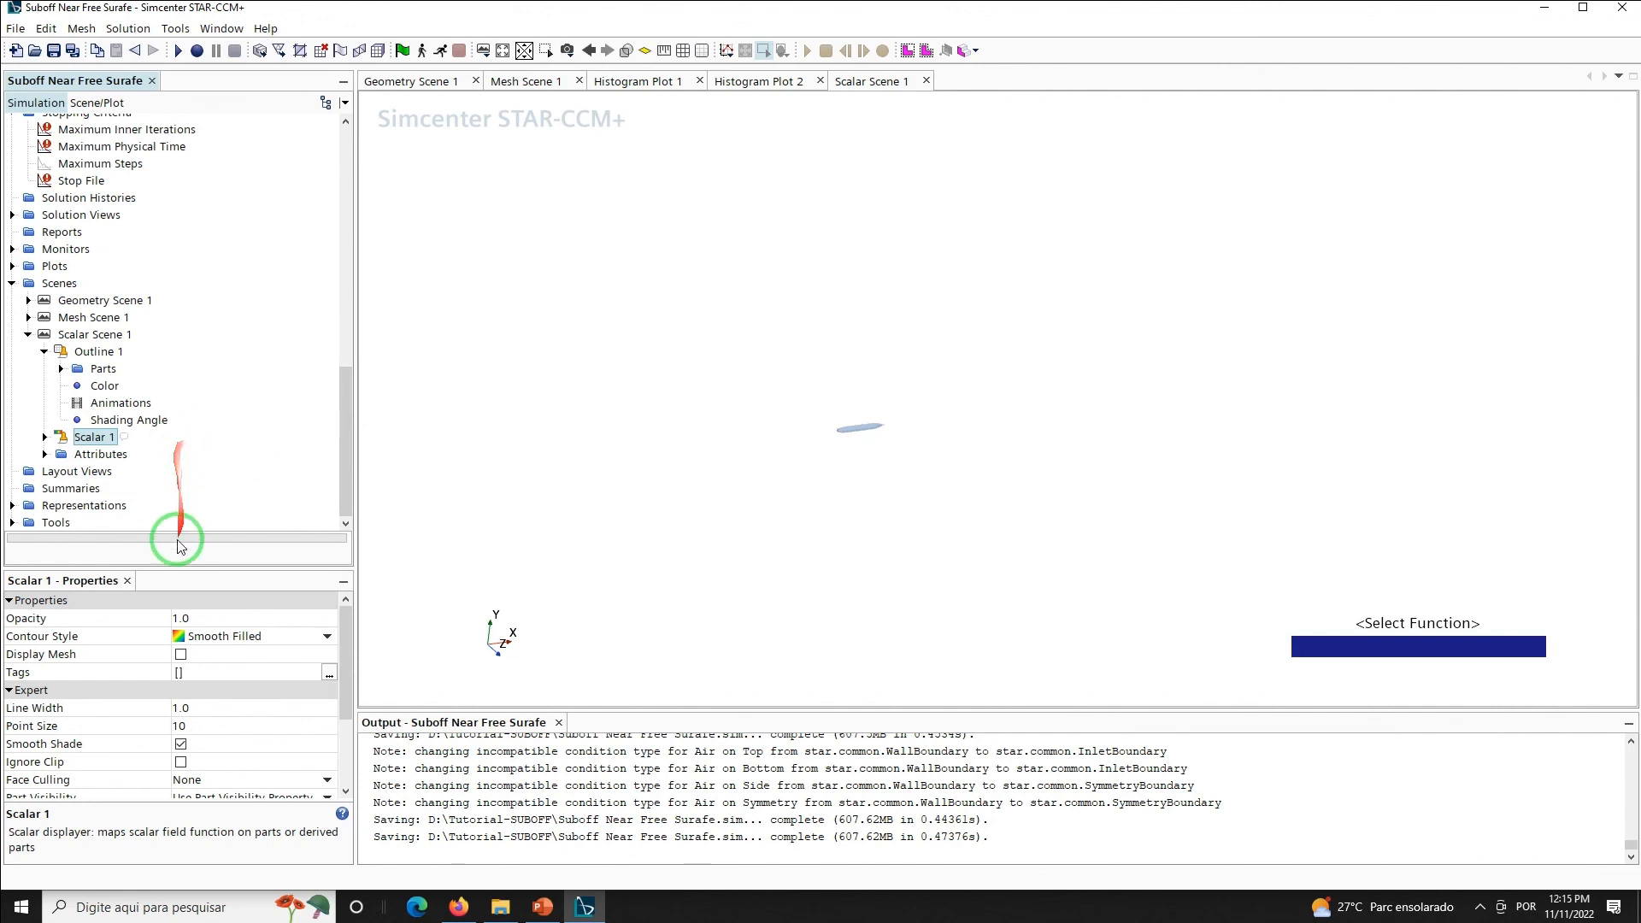
left_click_drag(346, 645, 311, 758)
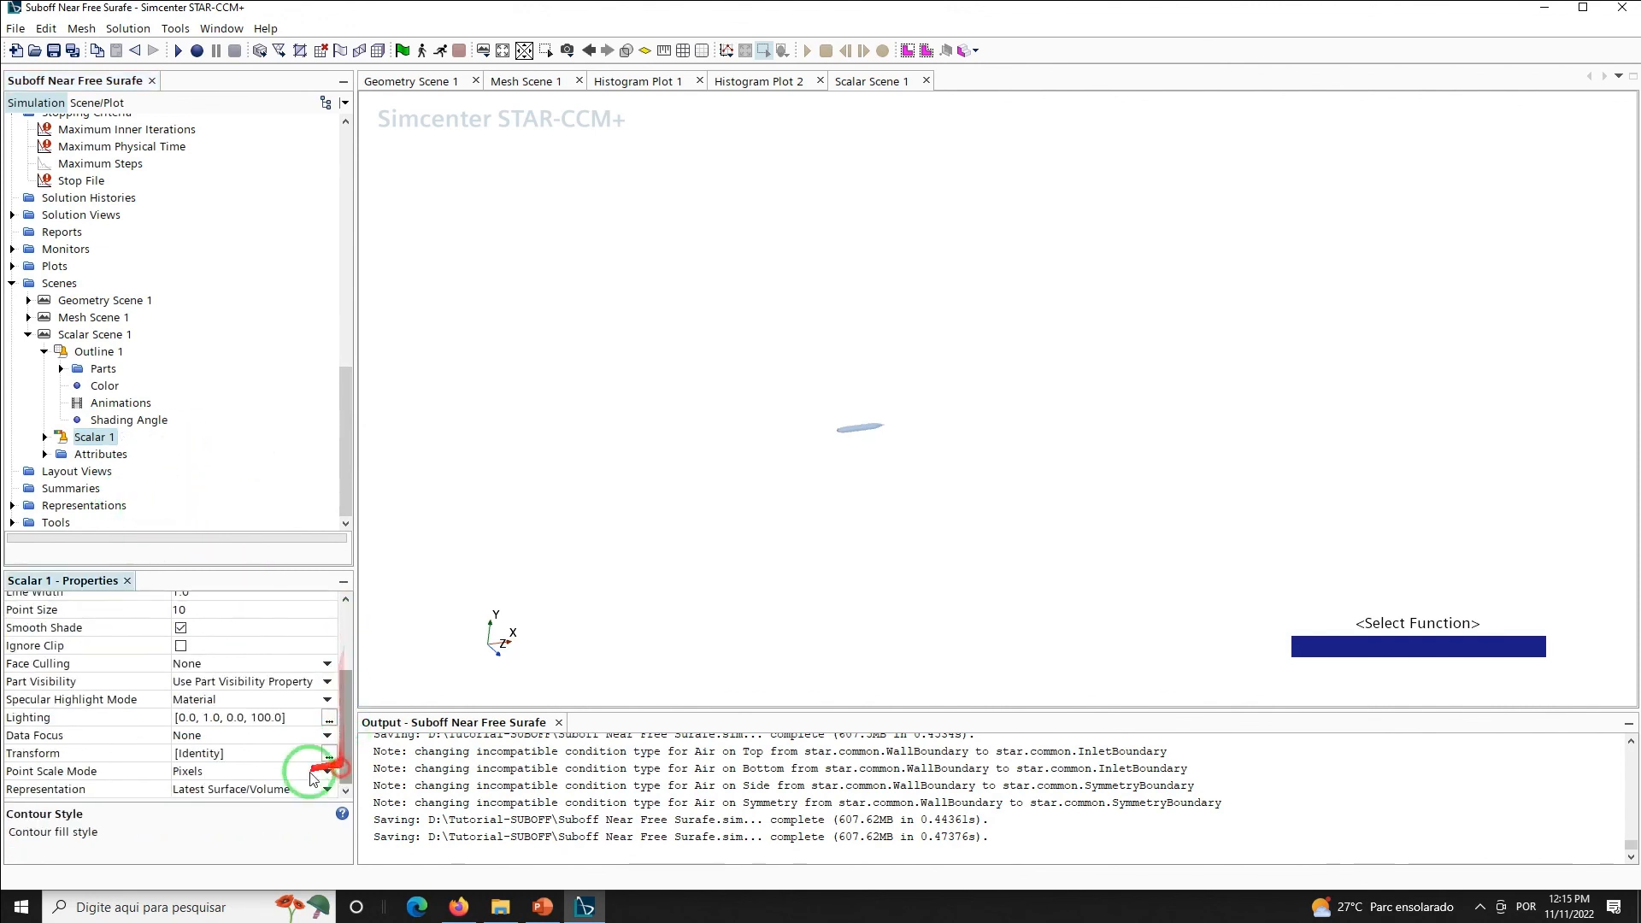
left_click(235, 761)
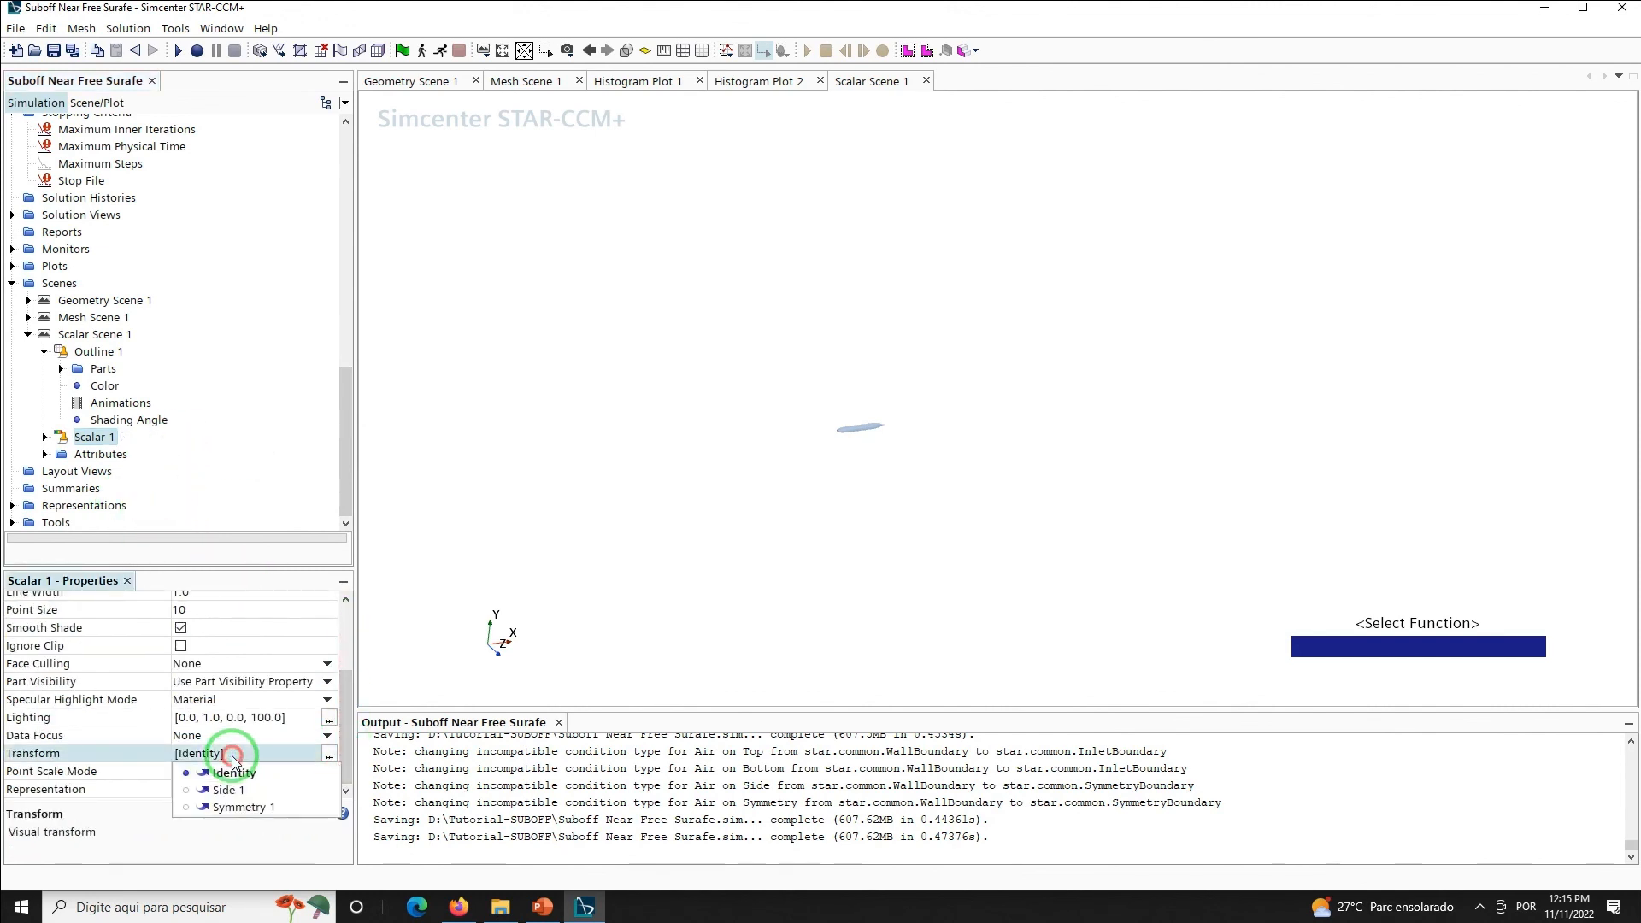
left_click(239, 807)
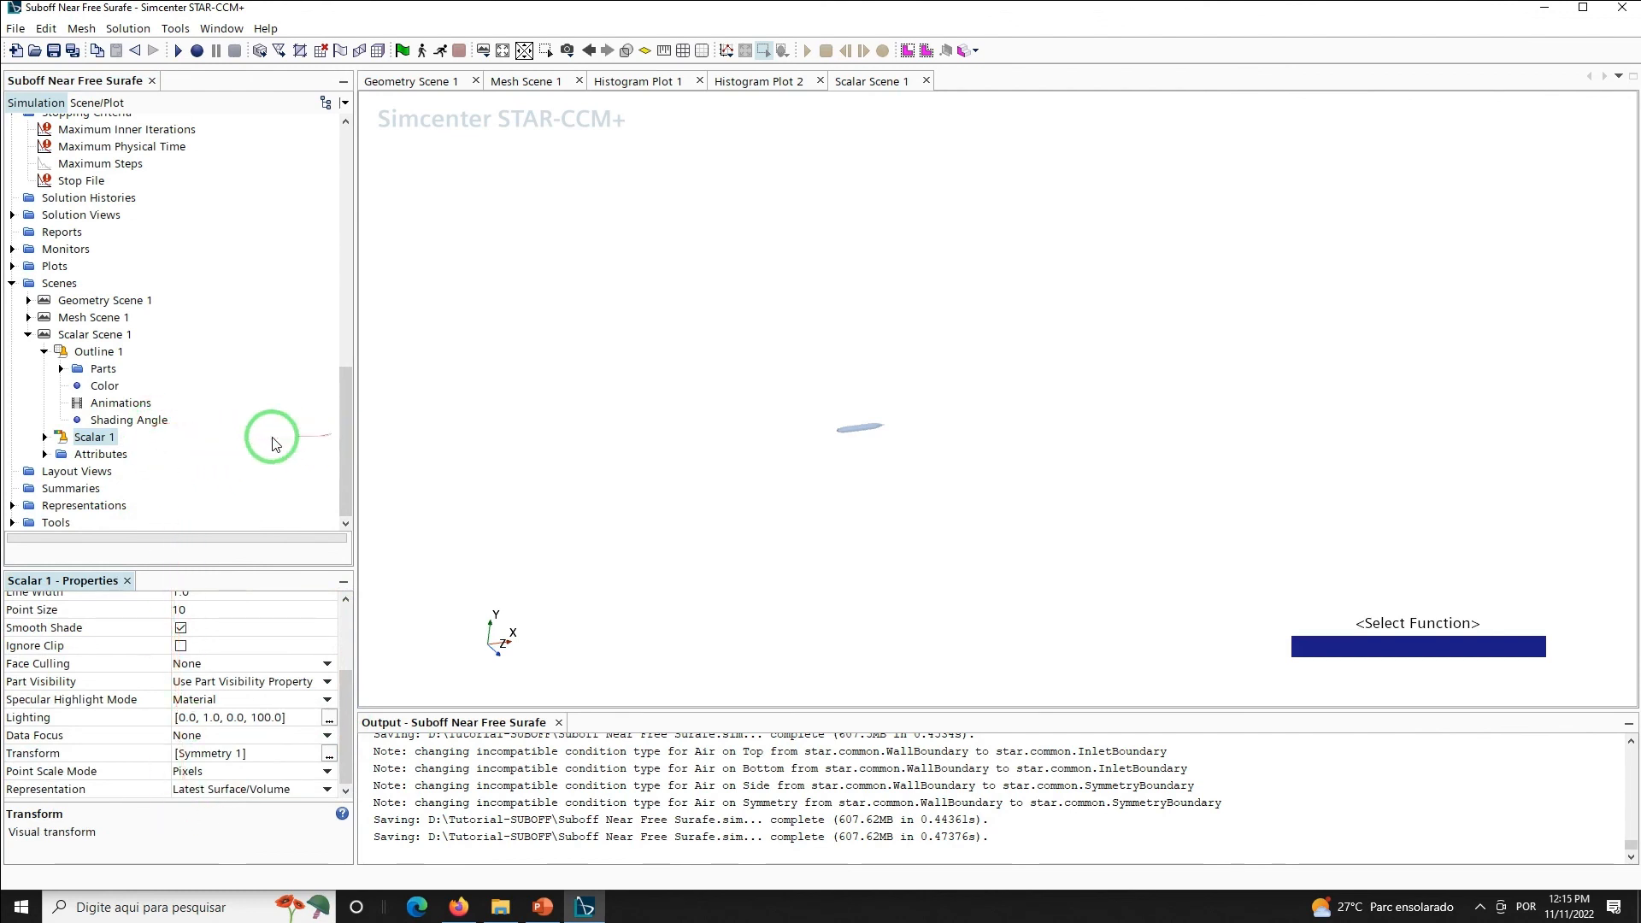
Assign the watersurface derived part as the only part of the Scalar 1 displayer
left_click(44, 437)
left_click(103, 436)
left_click(217, 618)
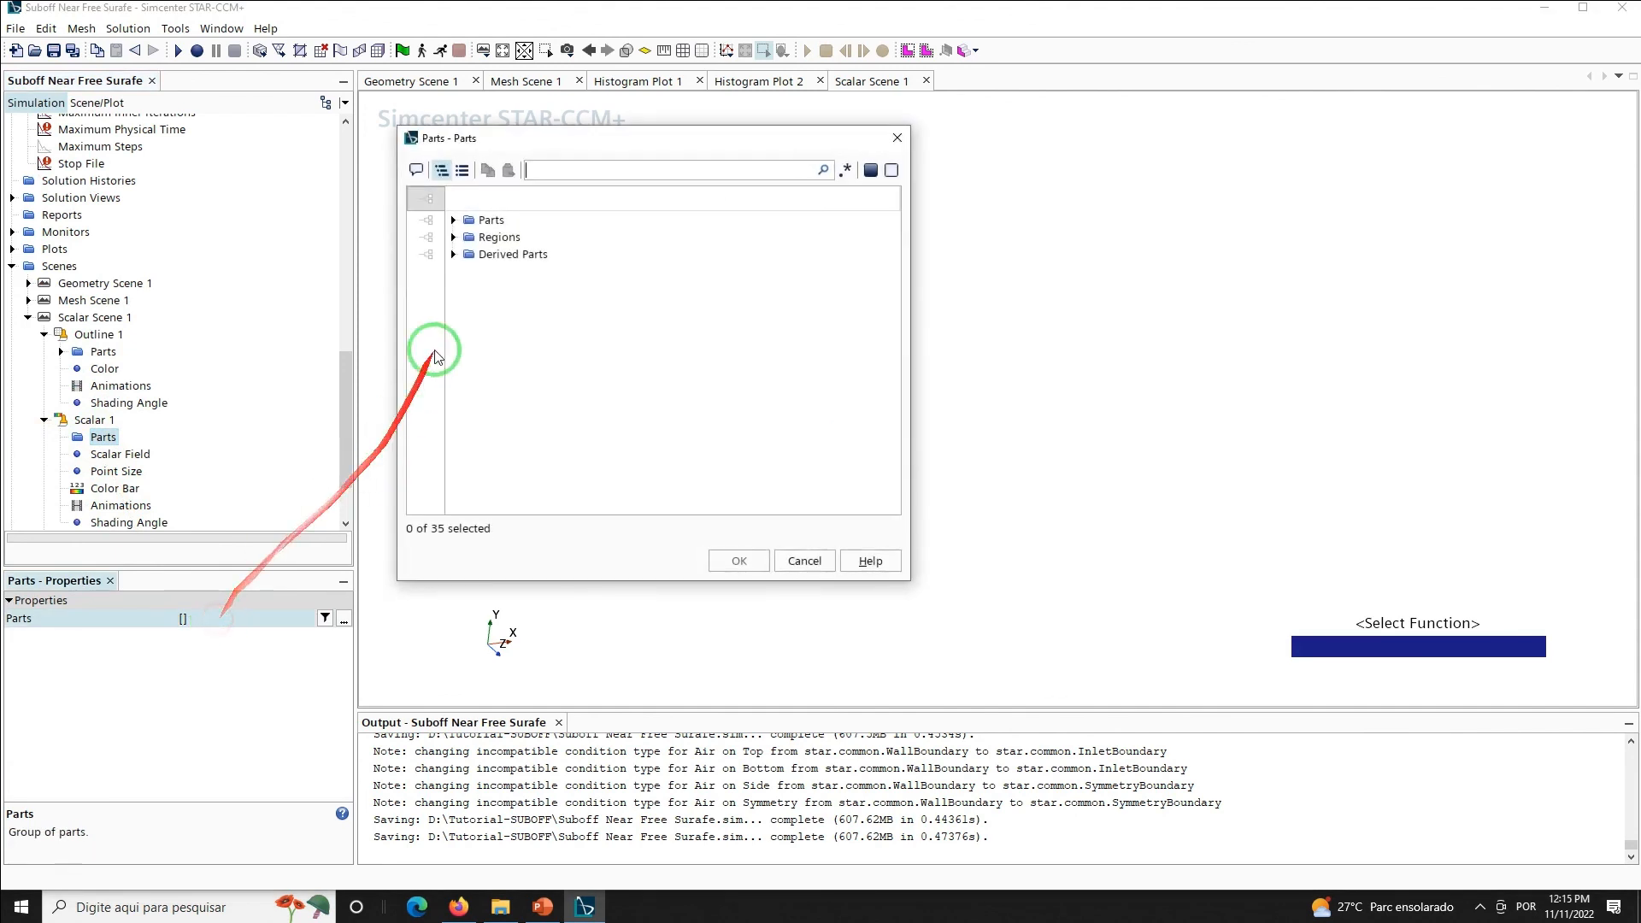
left_click(455, 254)
left_click(453, 254)
left_click(504, 275)
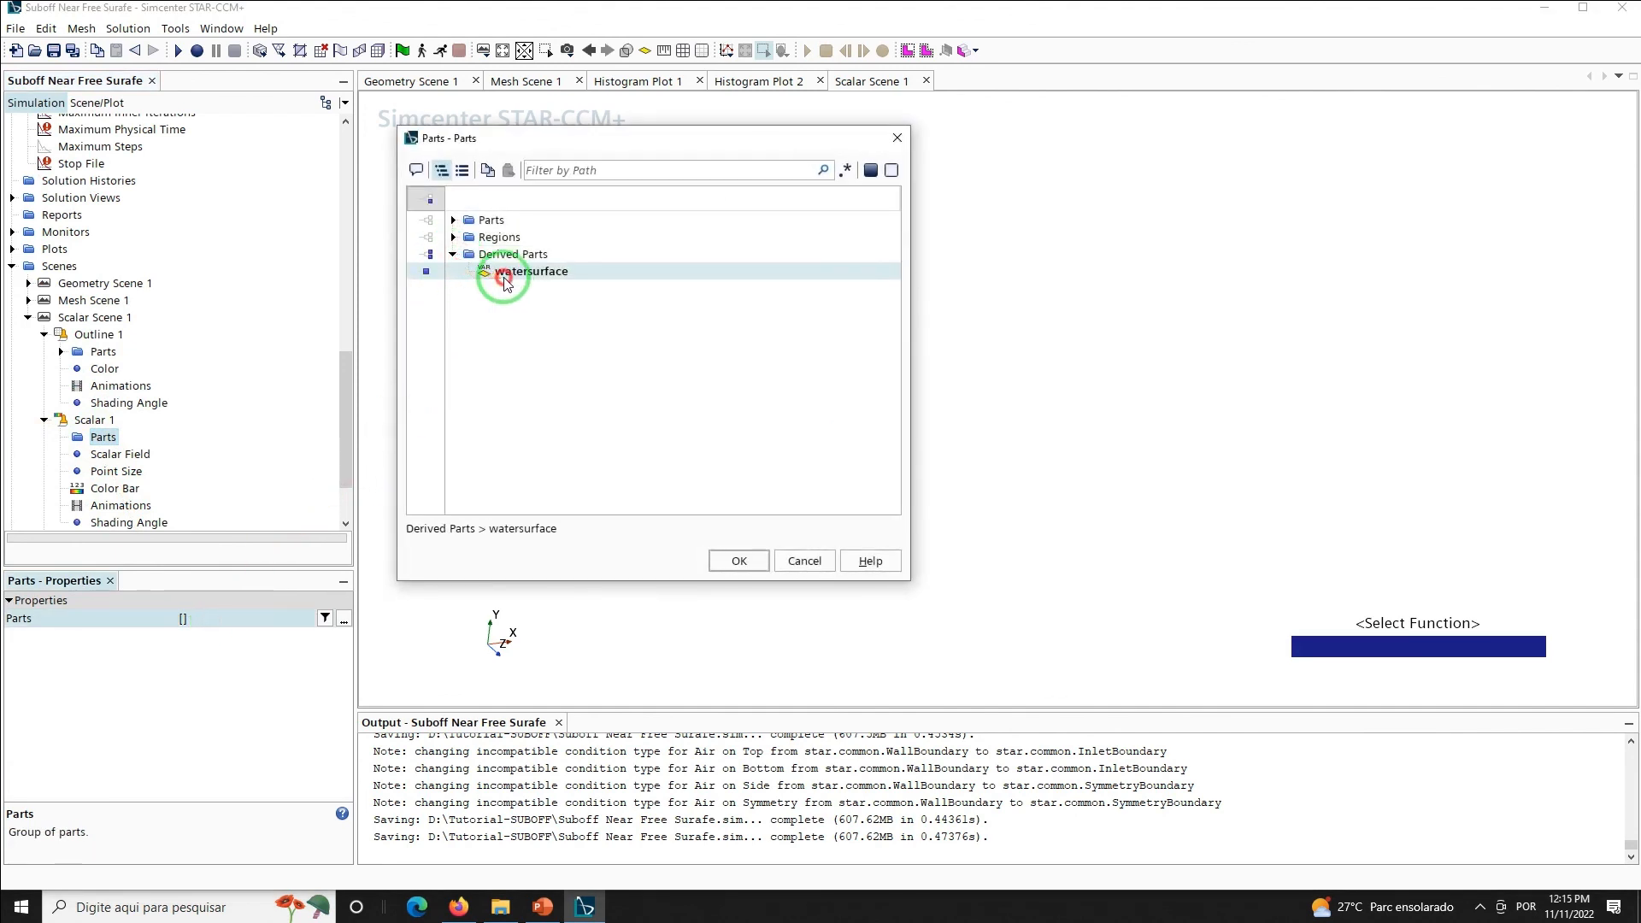
left_click(737, 563)
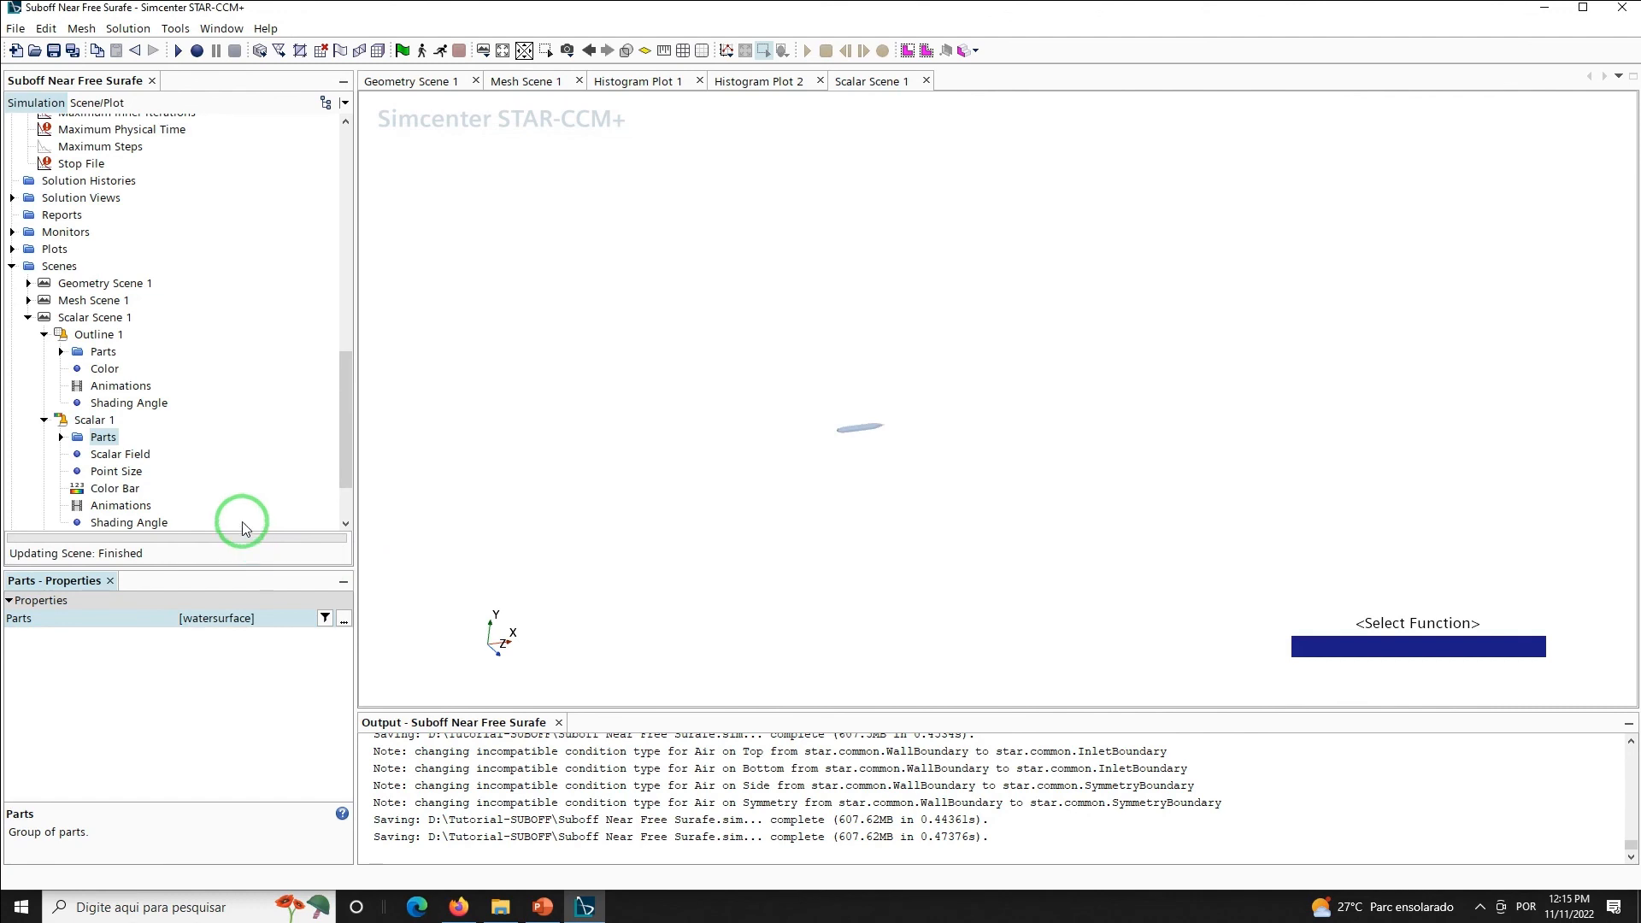
Set the Scalar 1 field function to the Z component of Position in the Laboratory coordinate system, and save the simulation
left_click(121, 454)
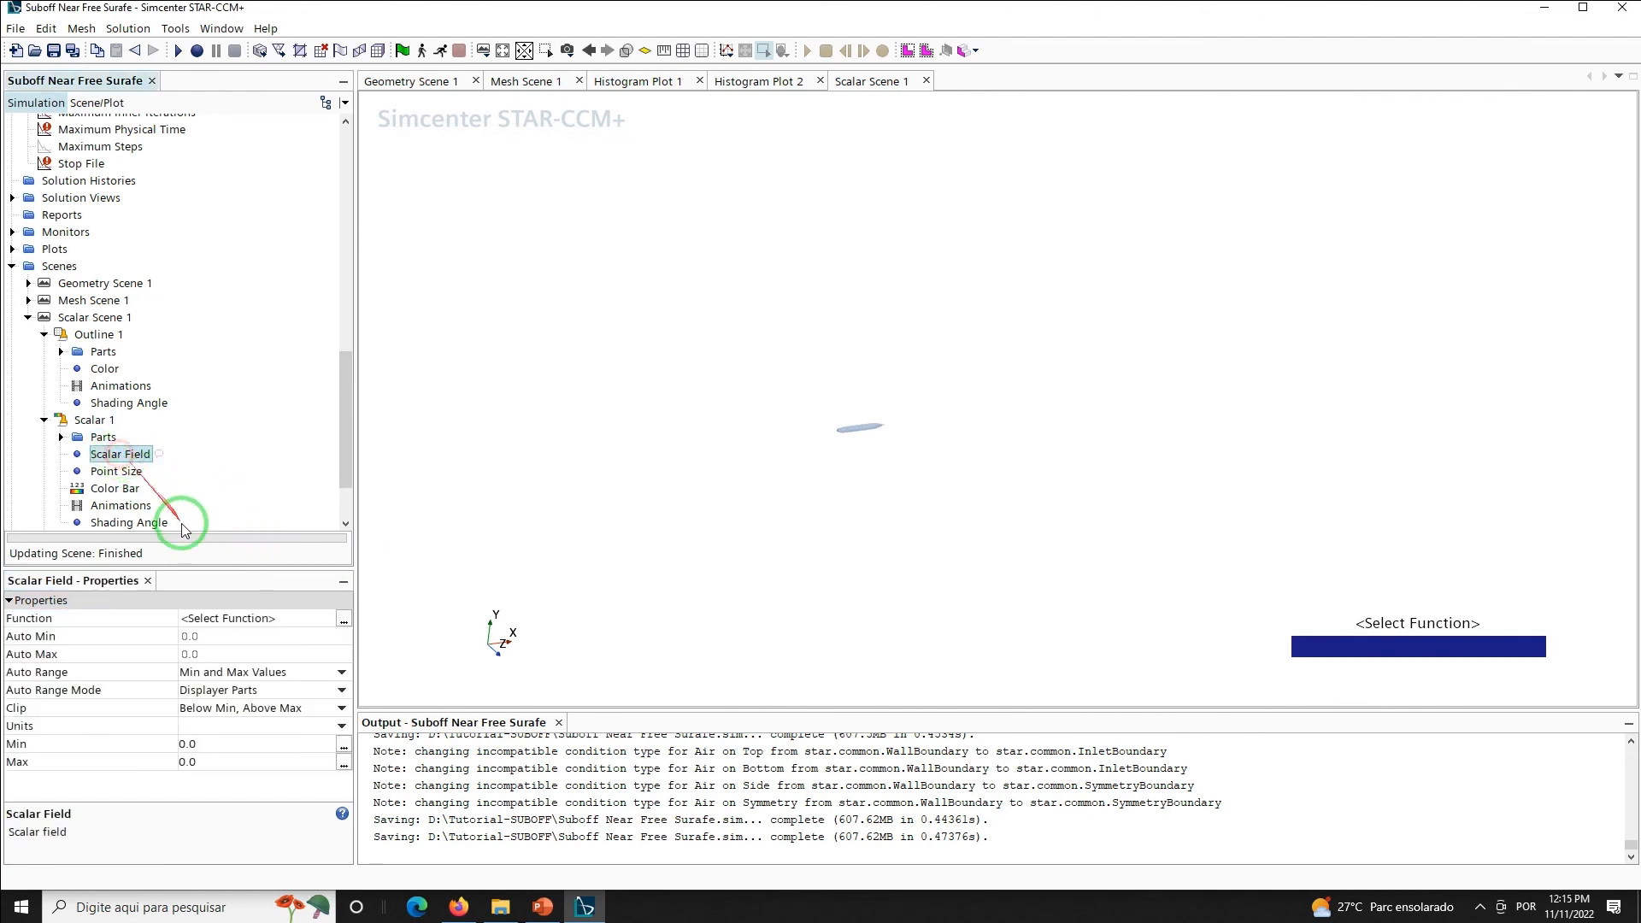
left_click(232, 619)
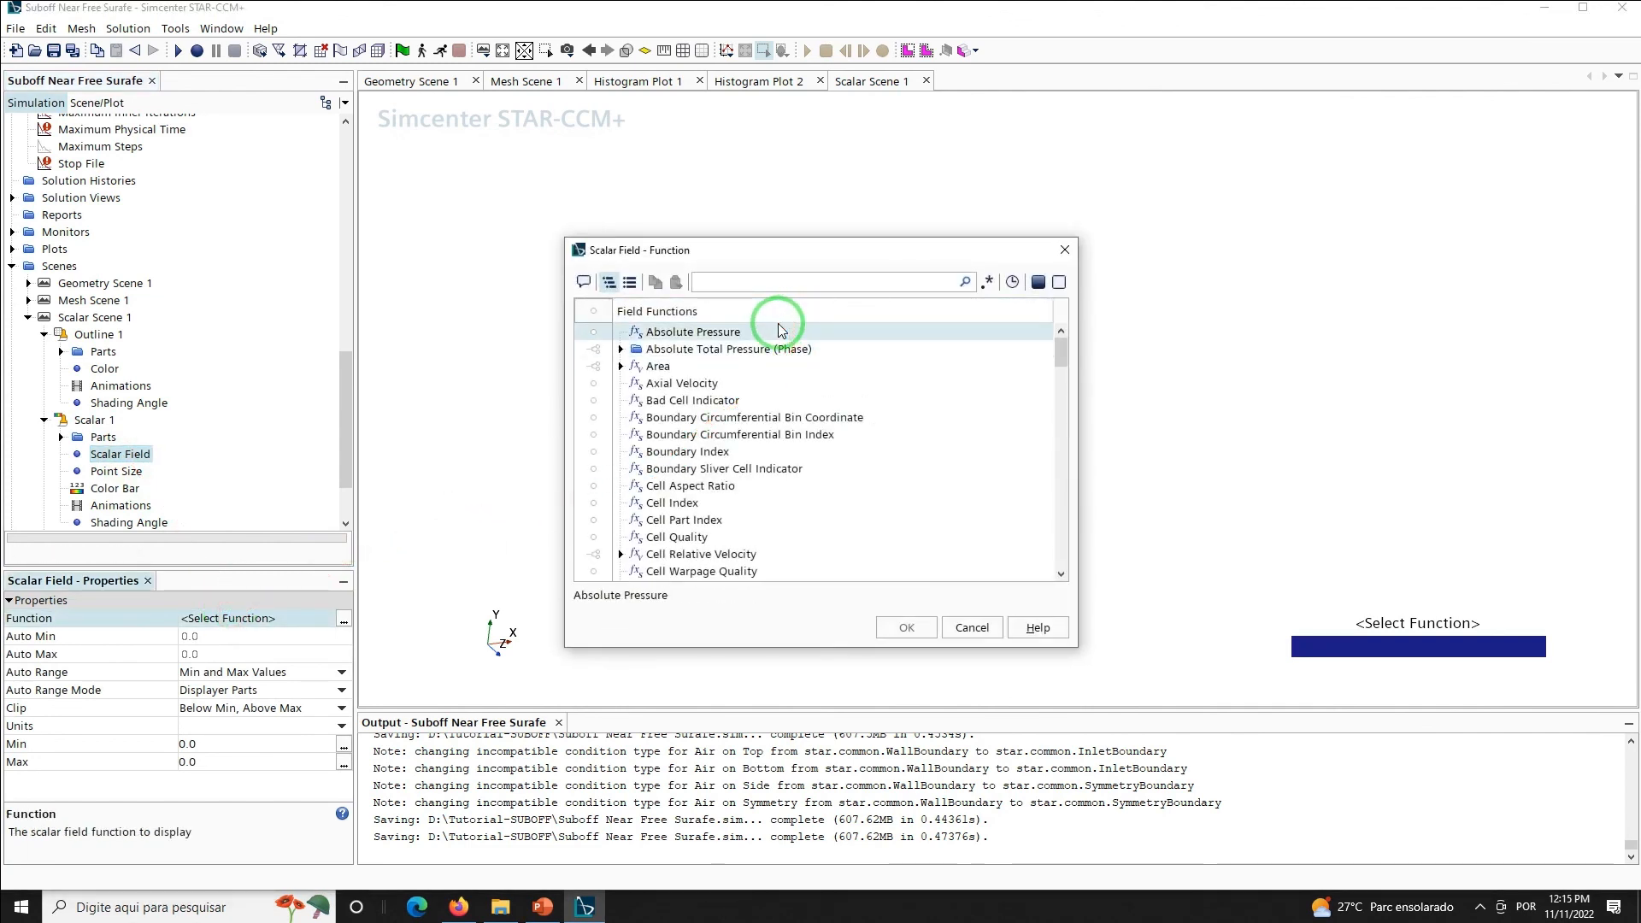
type("pos")
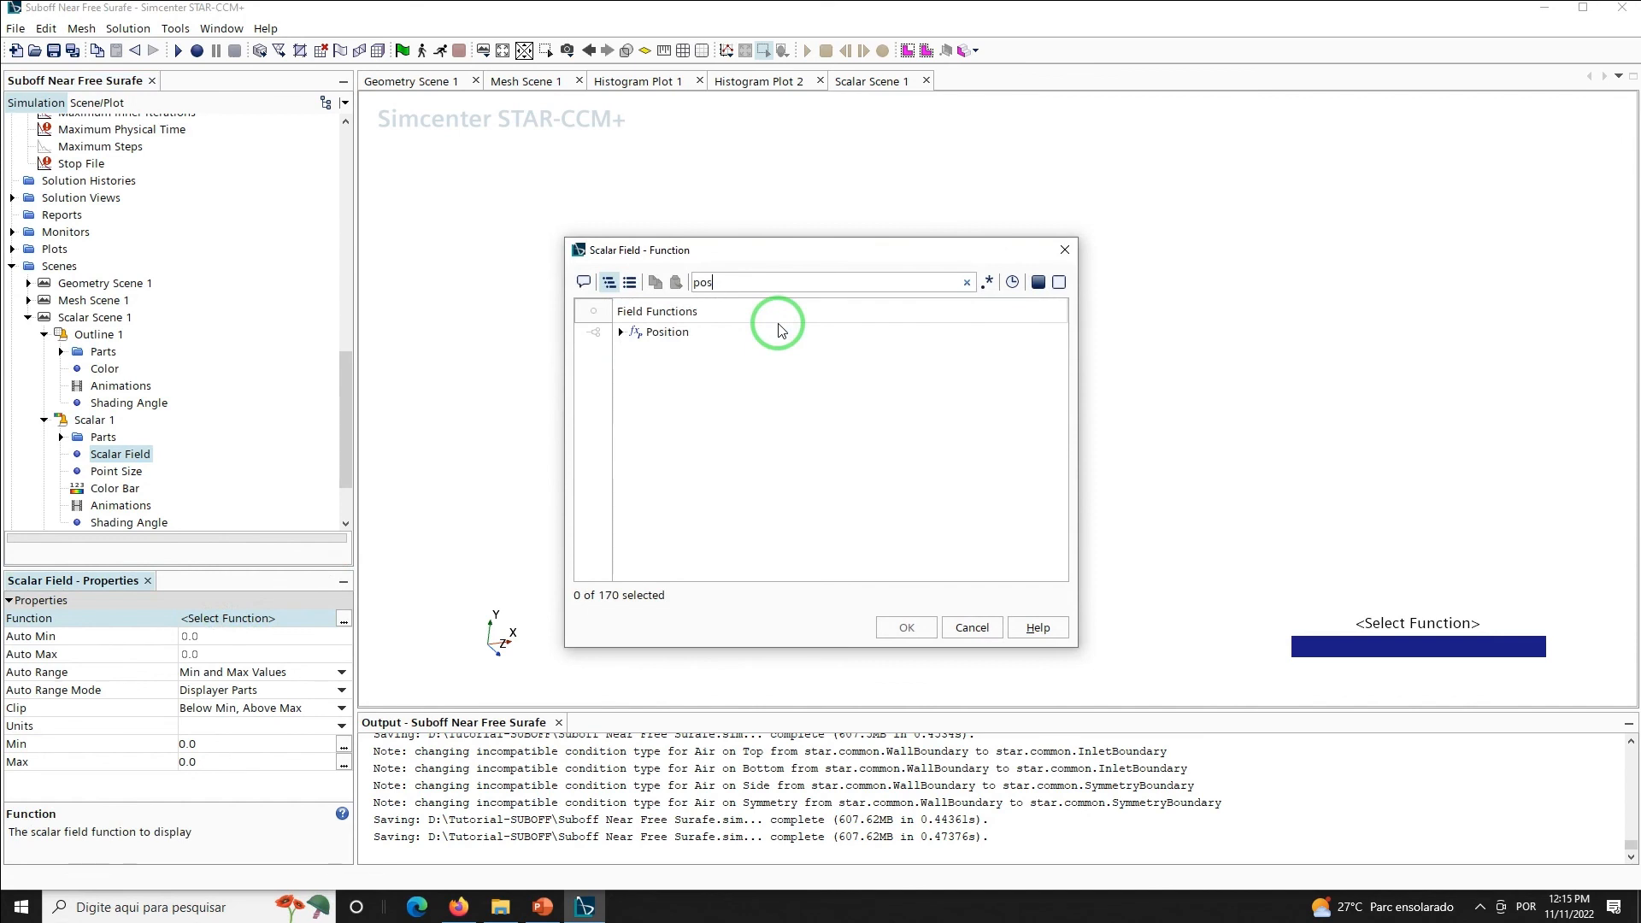
left_click(628, 332)
left_click(621, 331)
left_click(636, 350)
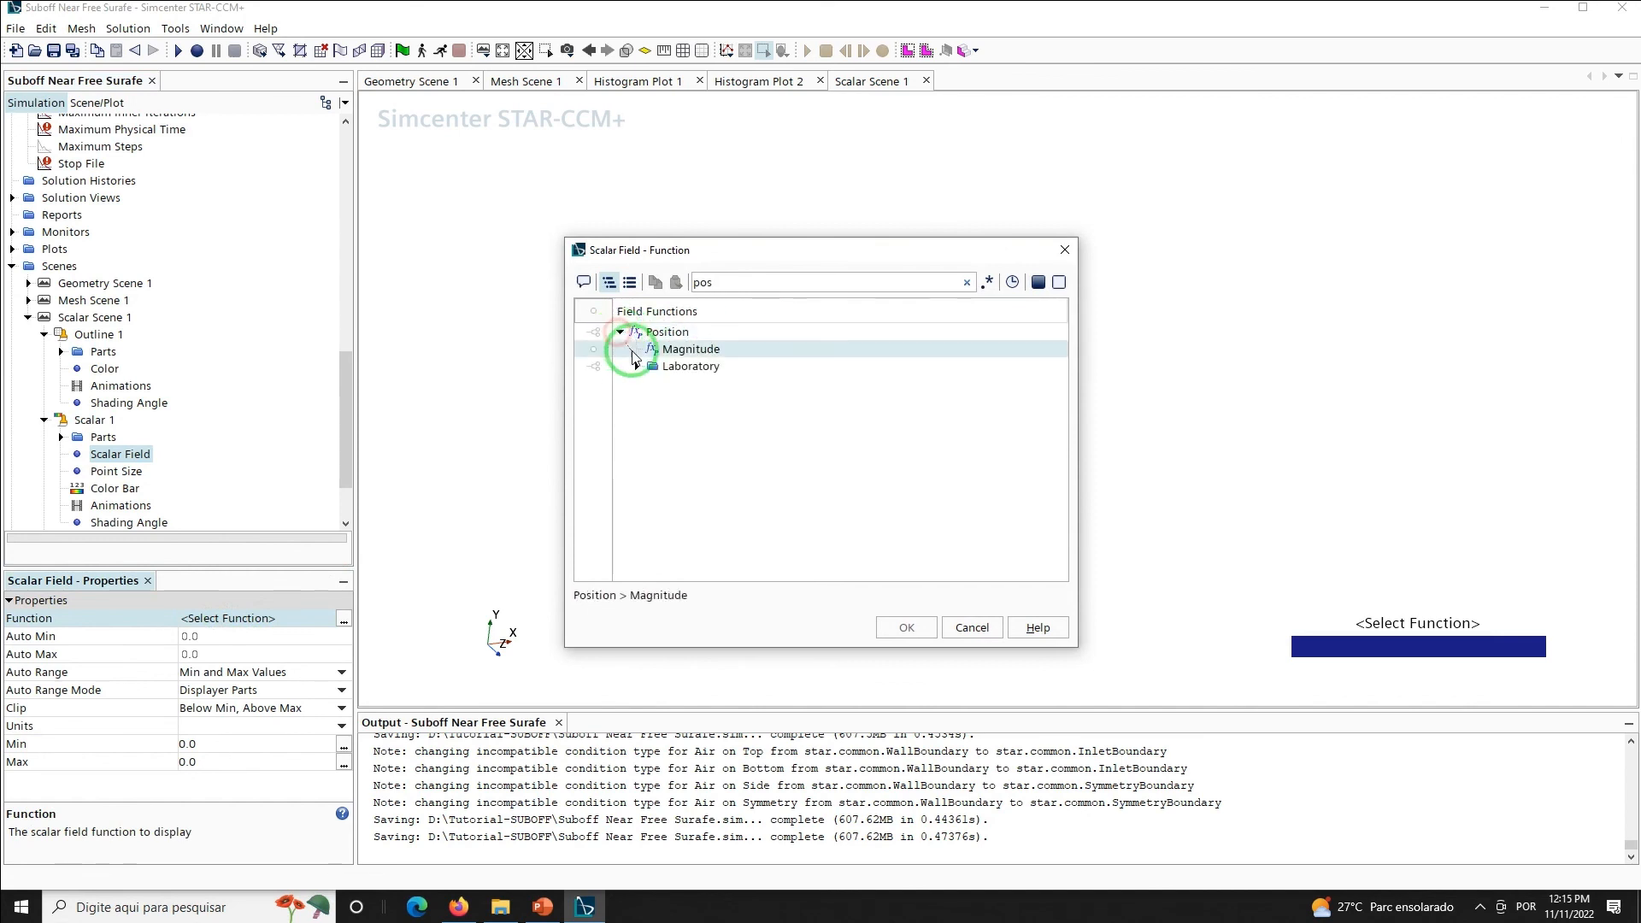
left_click(635, 366)
left_click(675, 415)
left_click(893, 623)
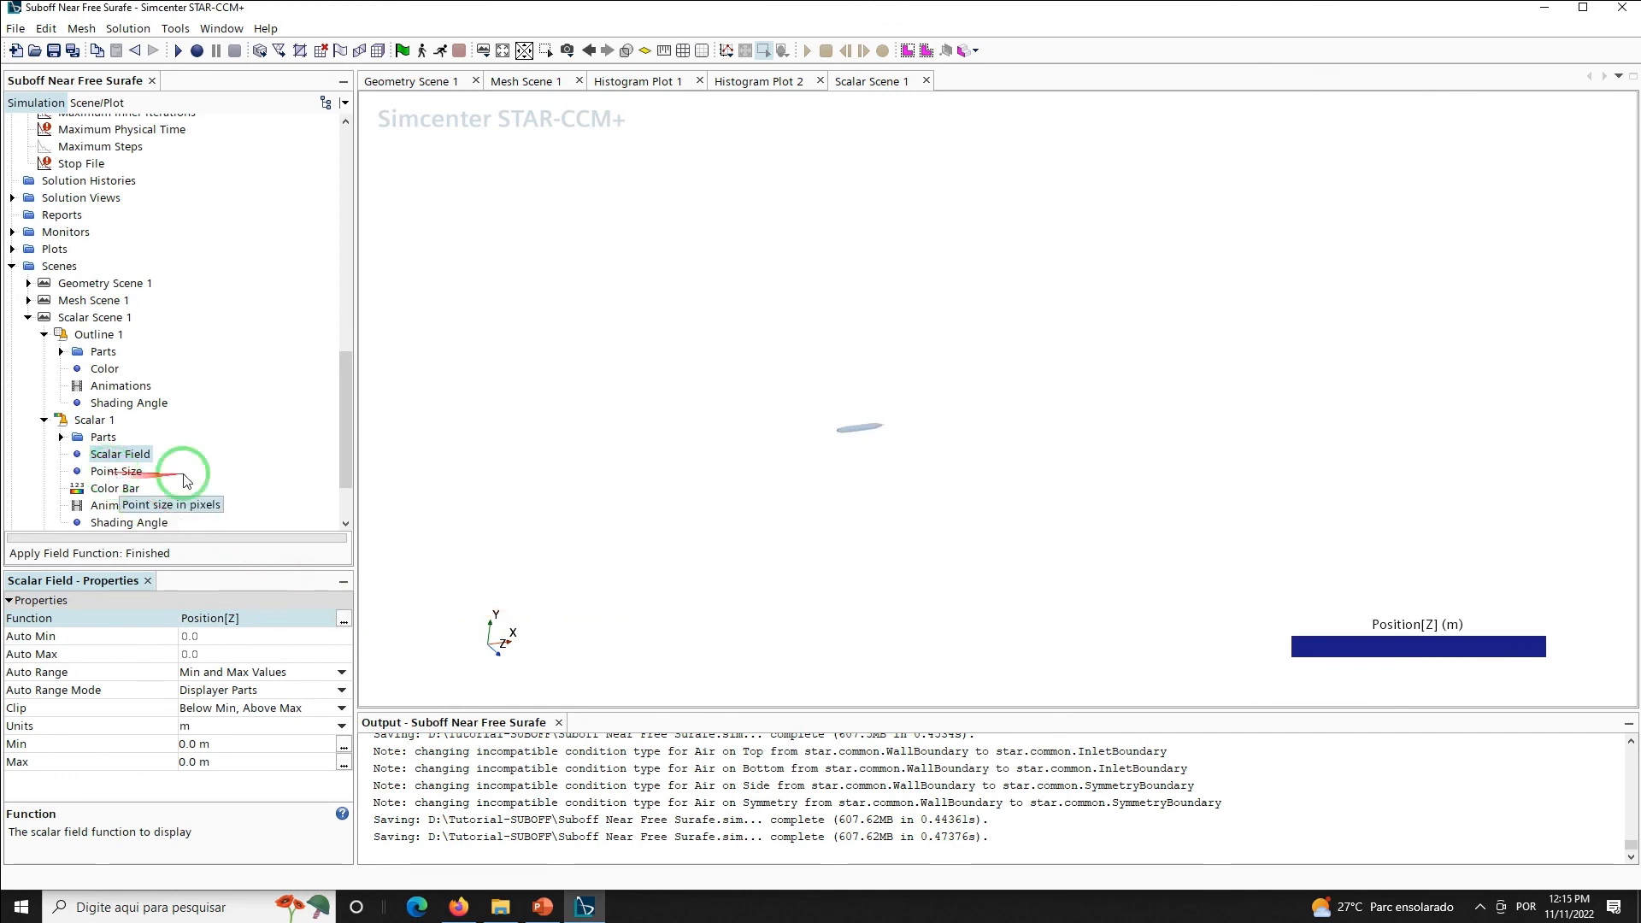
left_click(53, 51)
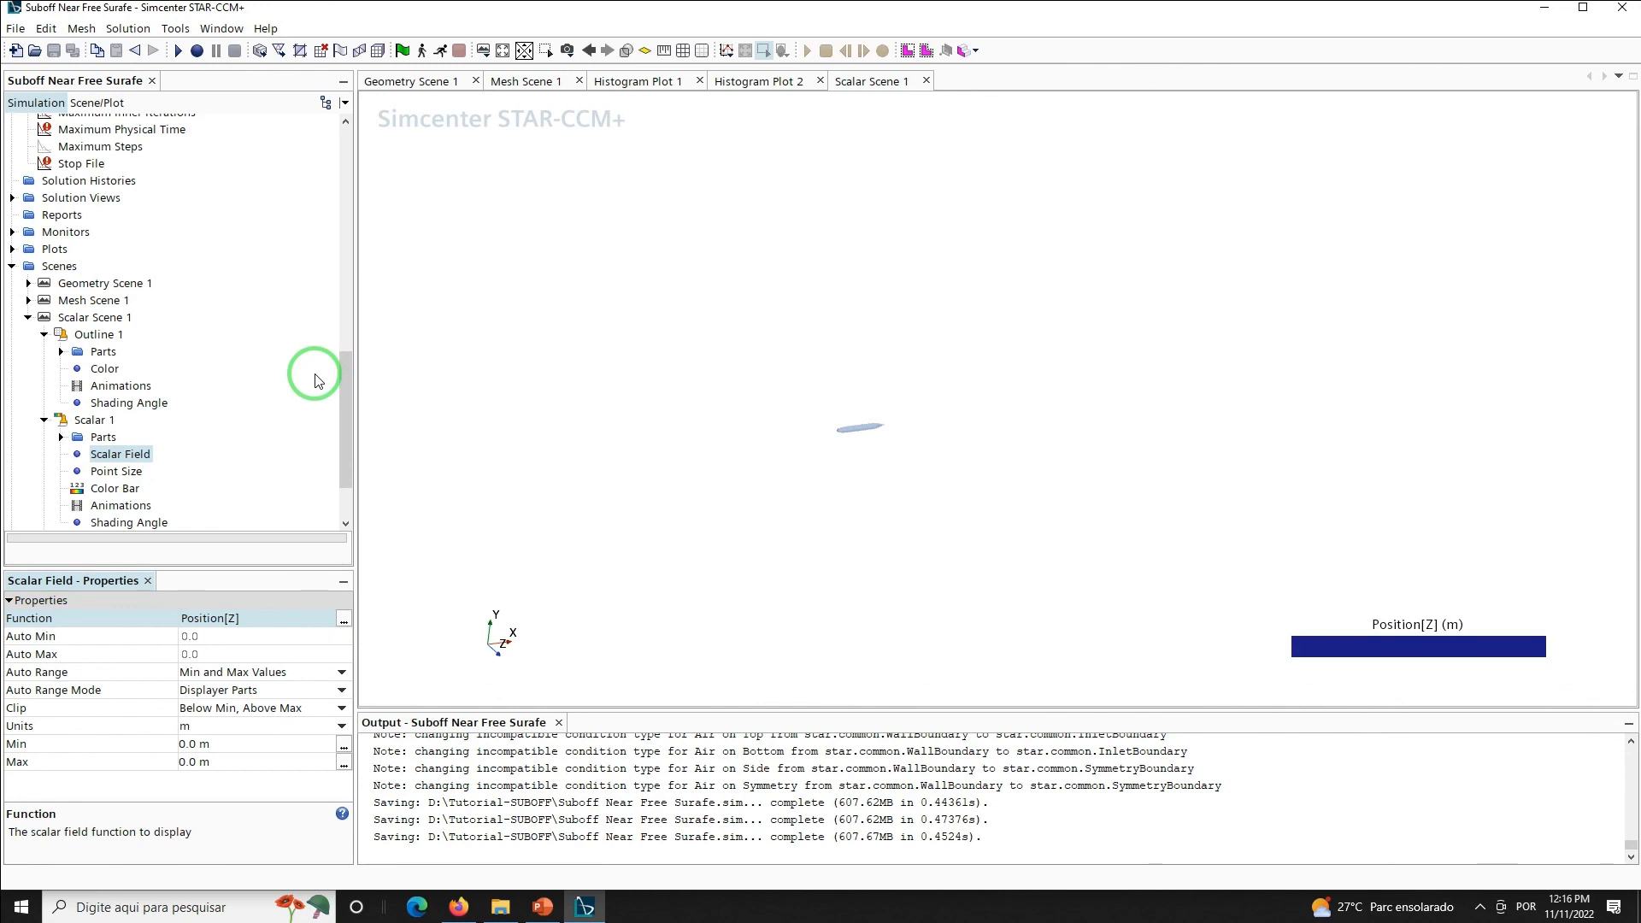
Create a Force report and rename it Resistance
right_click(67, 220)
mouse_move(214, 232)
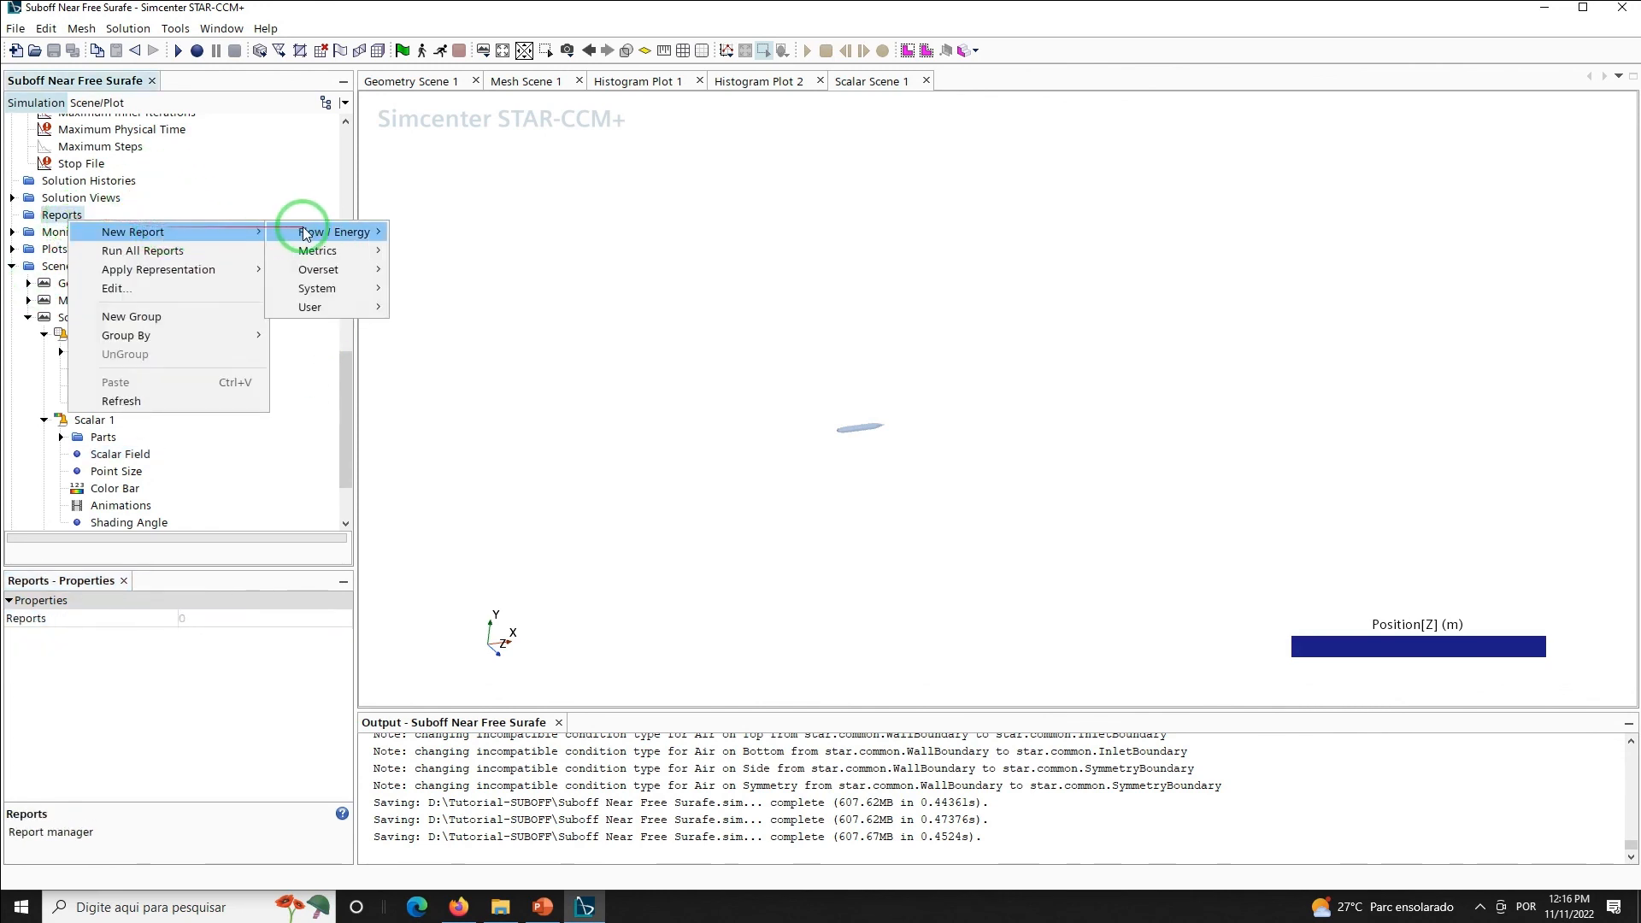
mouse_move(332, 252)
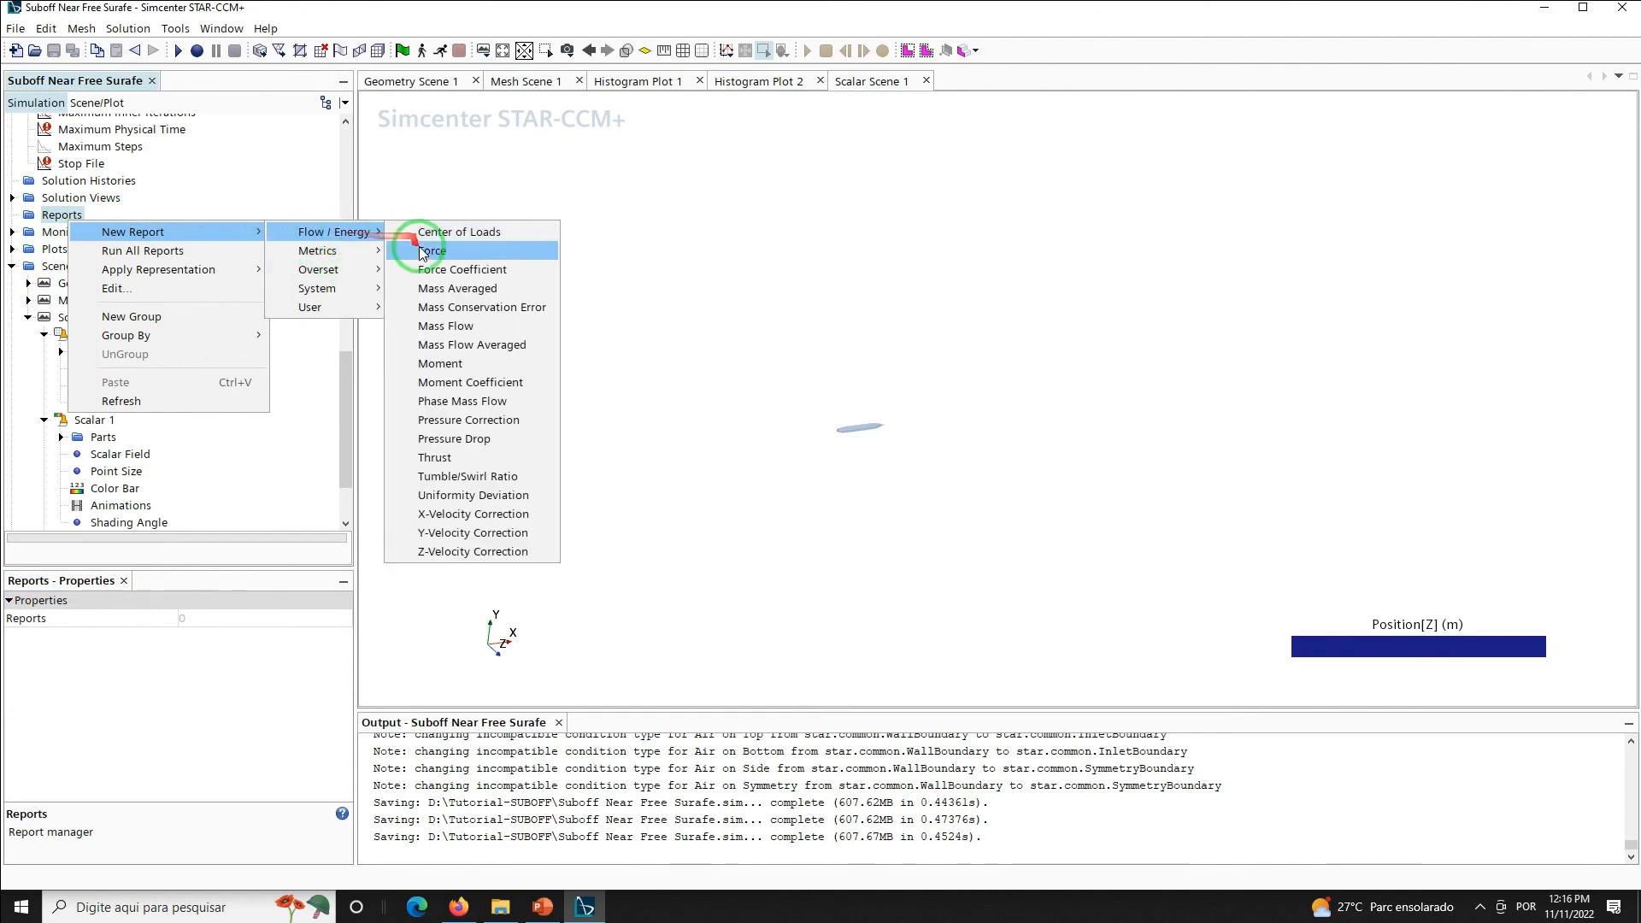
left_click(434, 250)
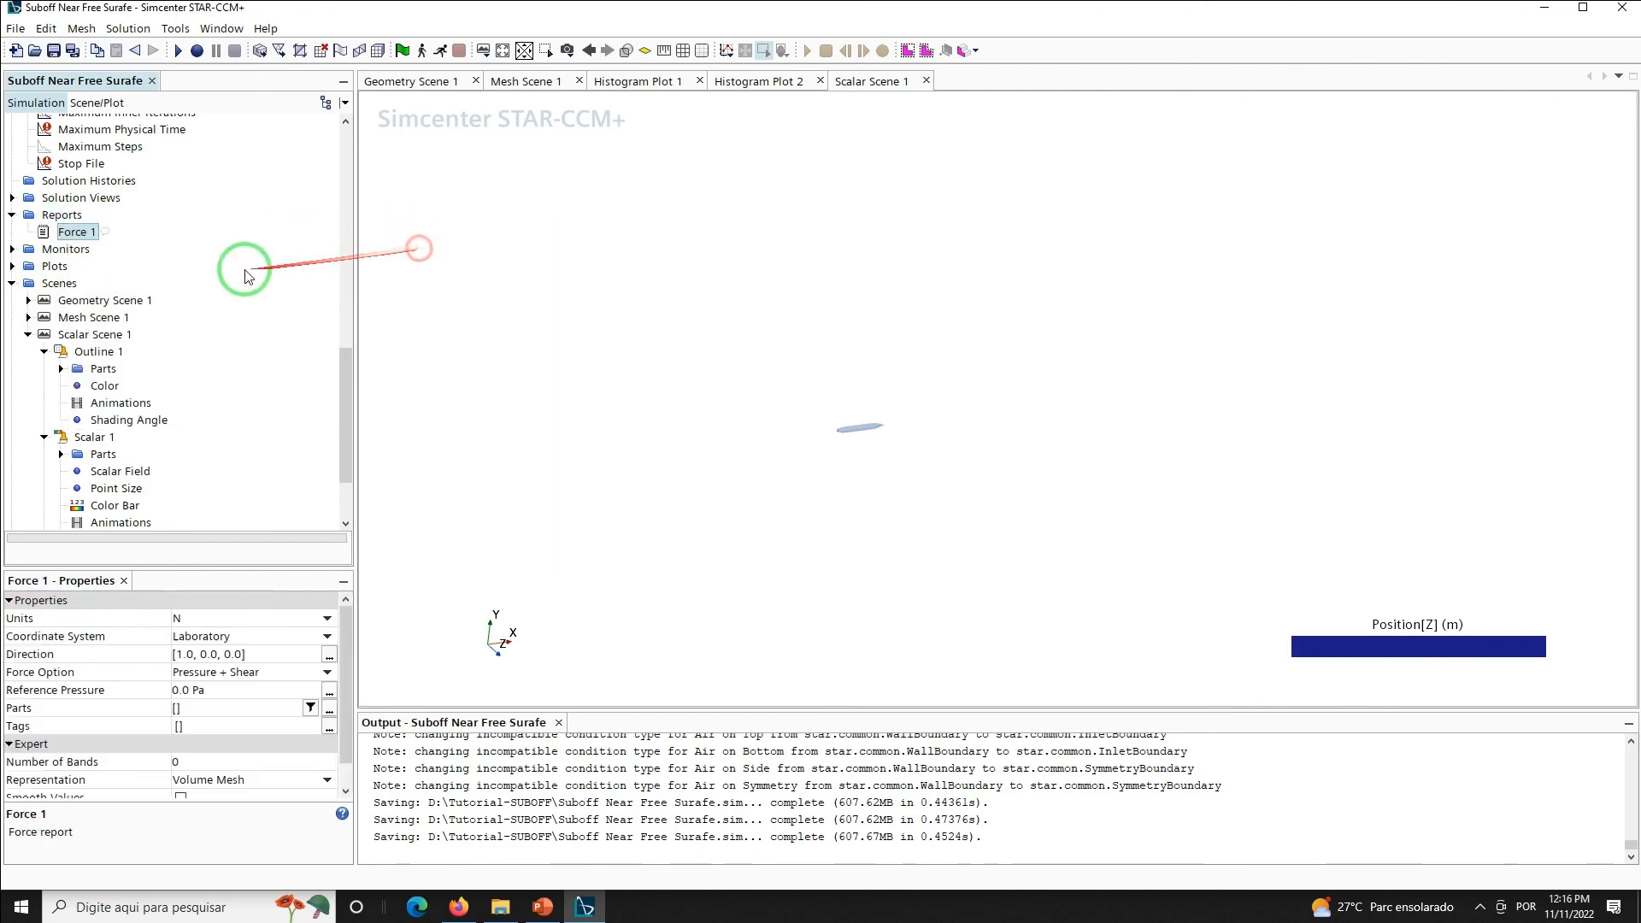
right_click(72, 236)
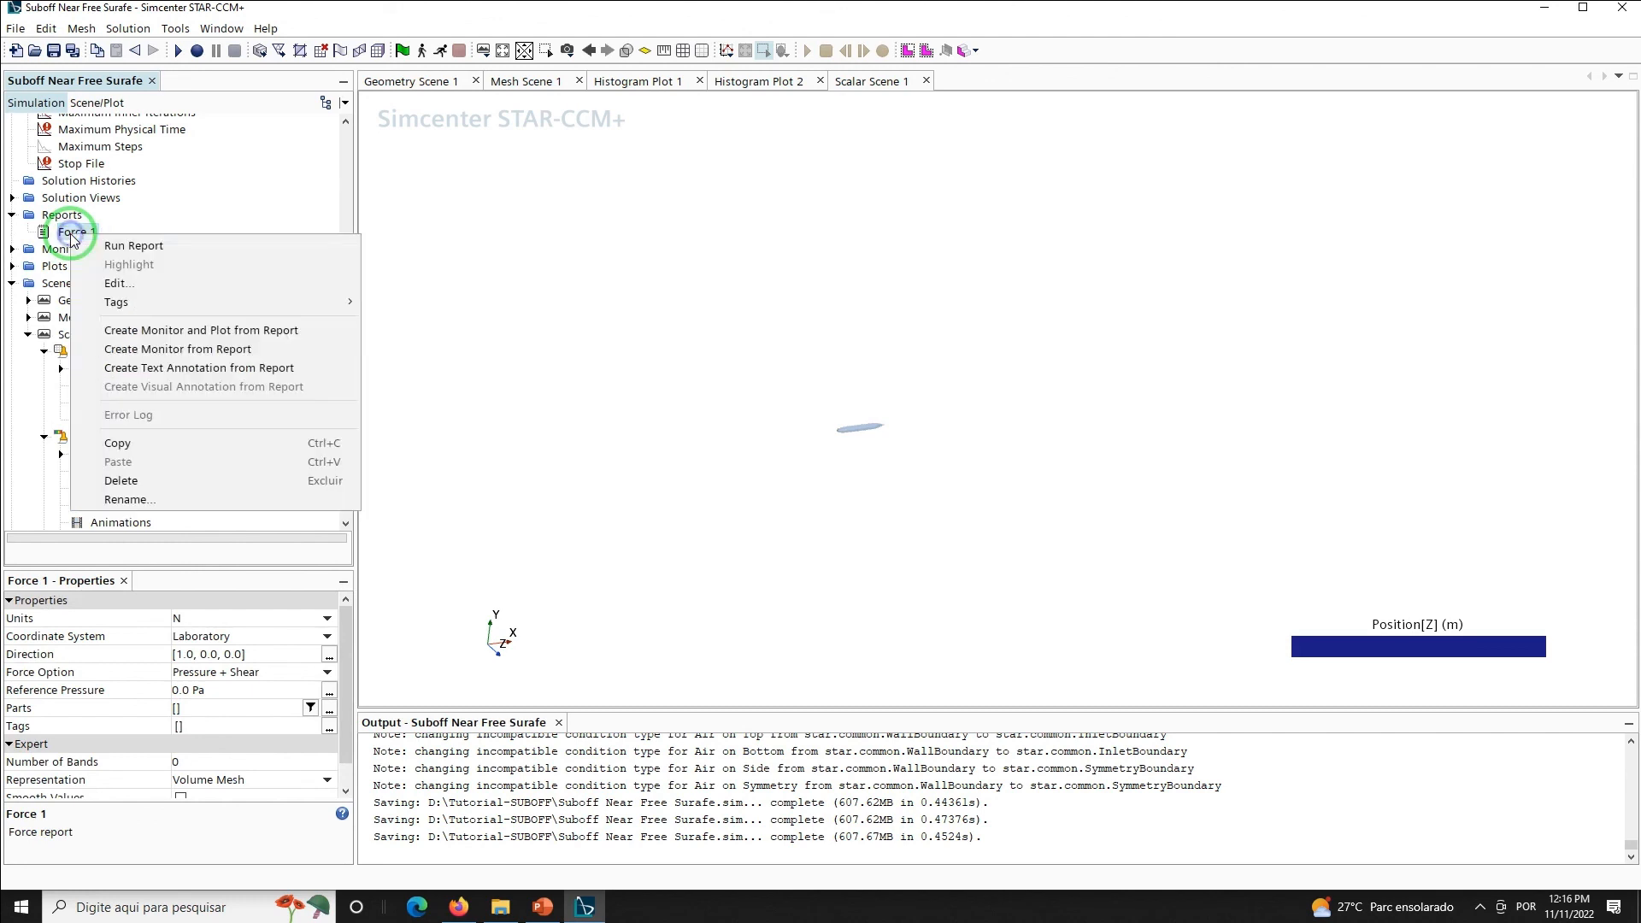
left_click(135, 474)
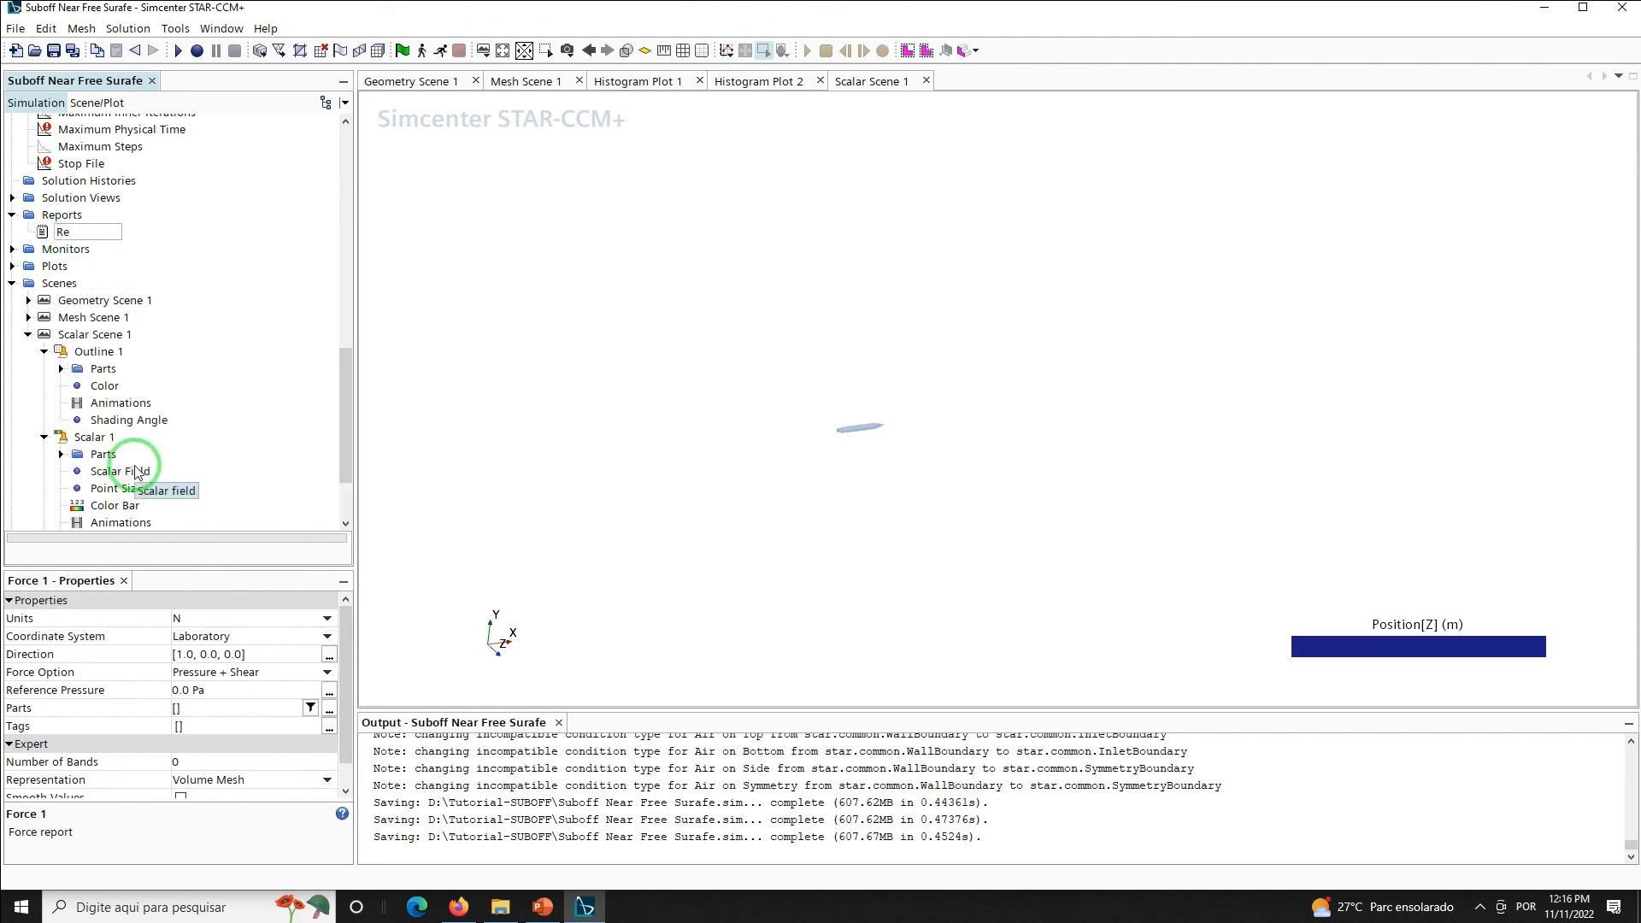
key("Return")
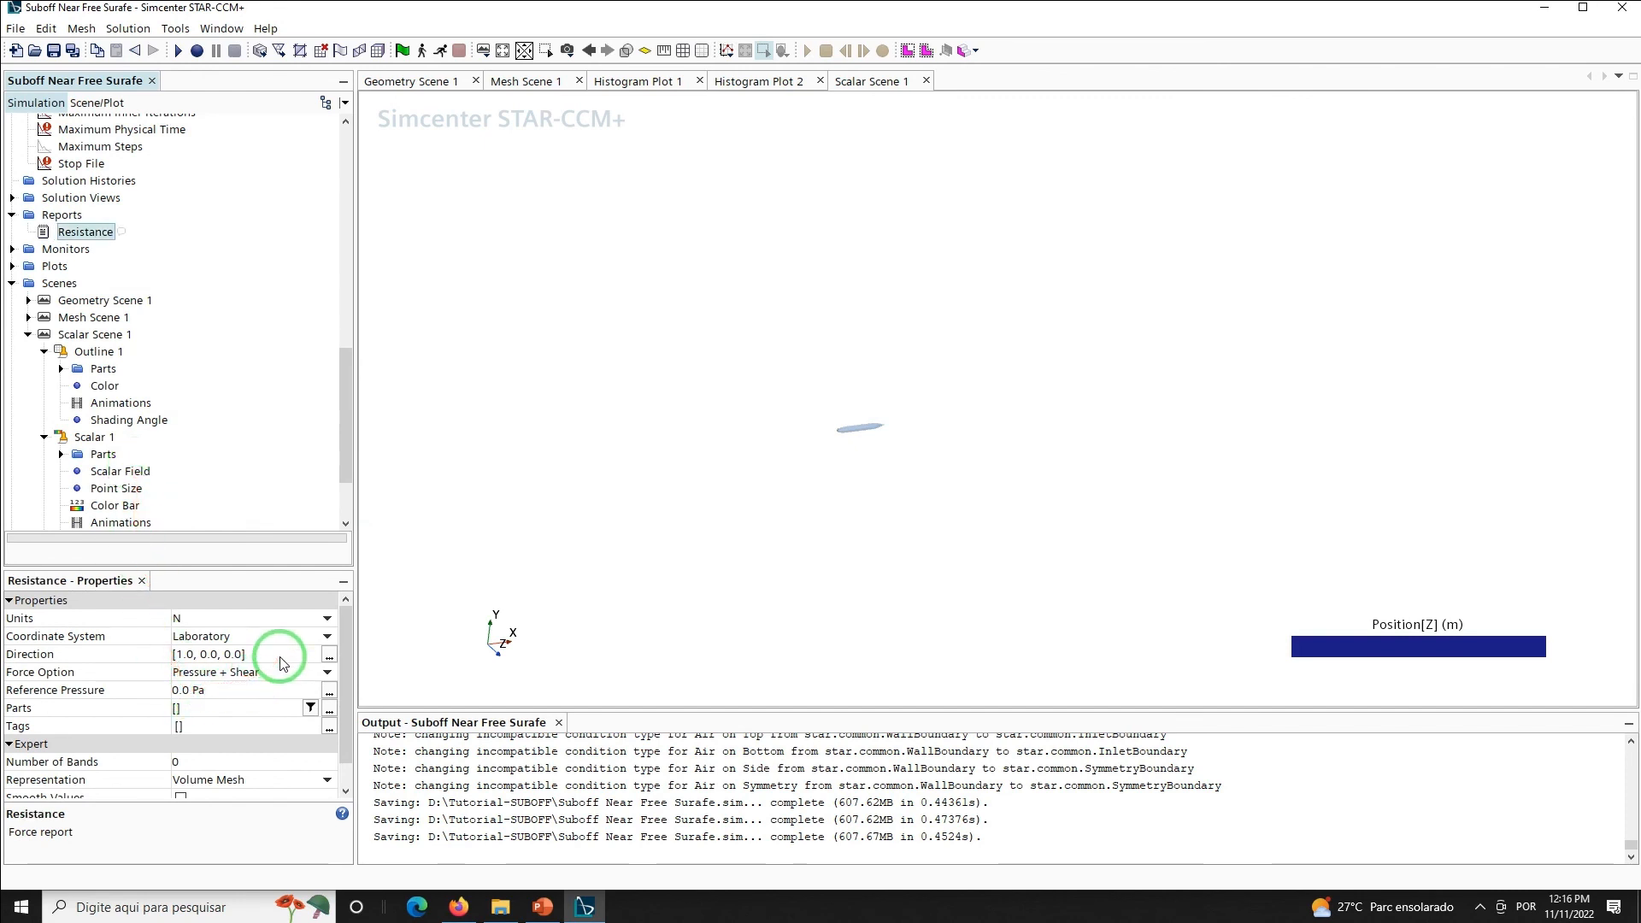
Assign the SUBOFF boundary of VirtualTowingTank to the Resistance report and enable Smooth Values
left_click(229, 714)
left_click(456, 243)
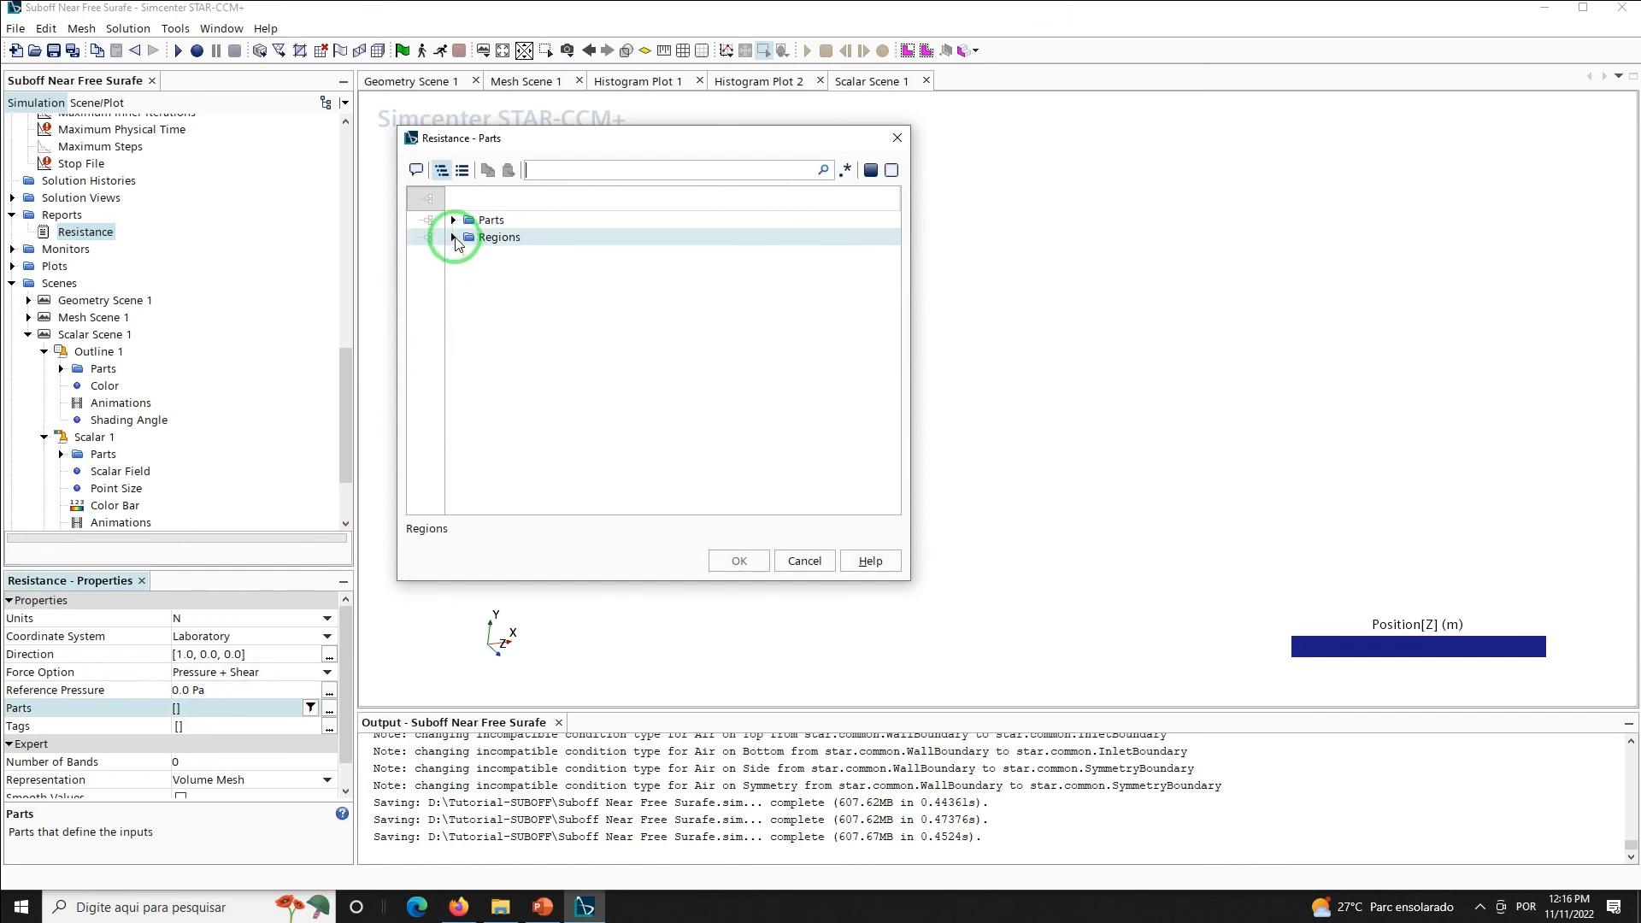
left_click(454, 238)
left_click(530, 358)
left_click(739, 561)
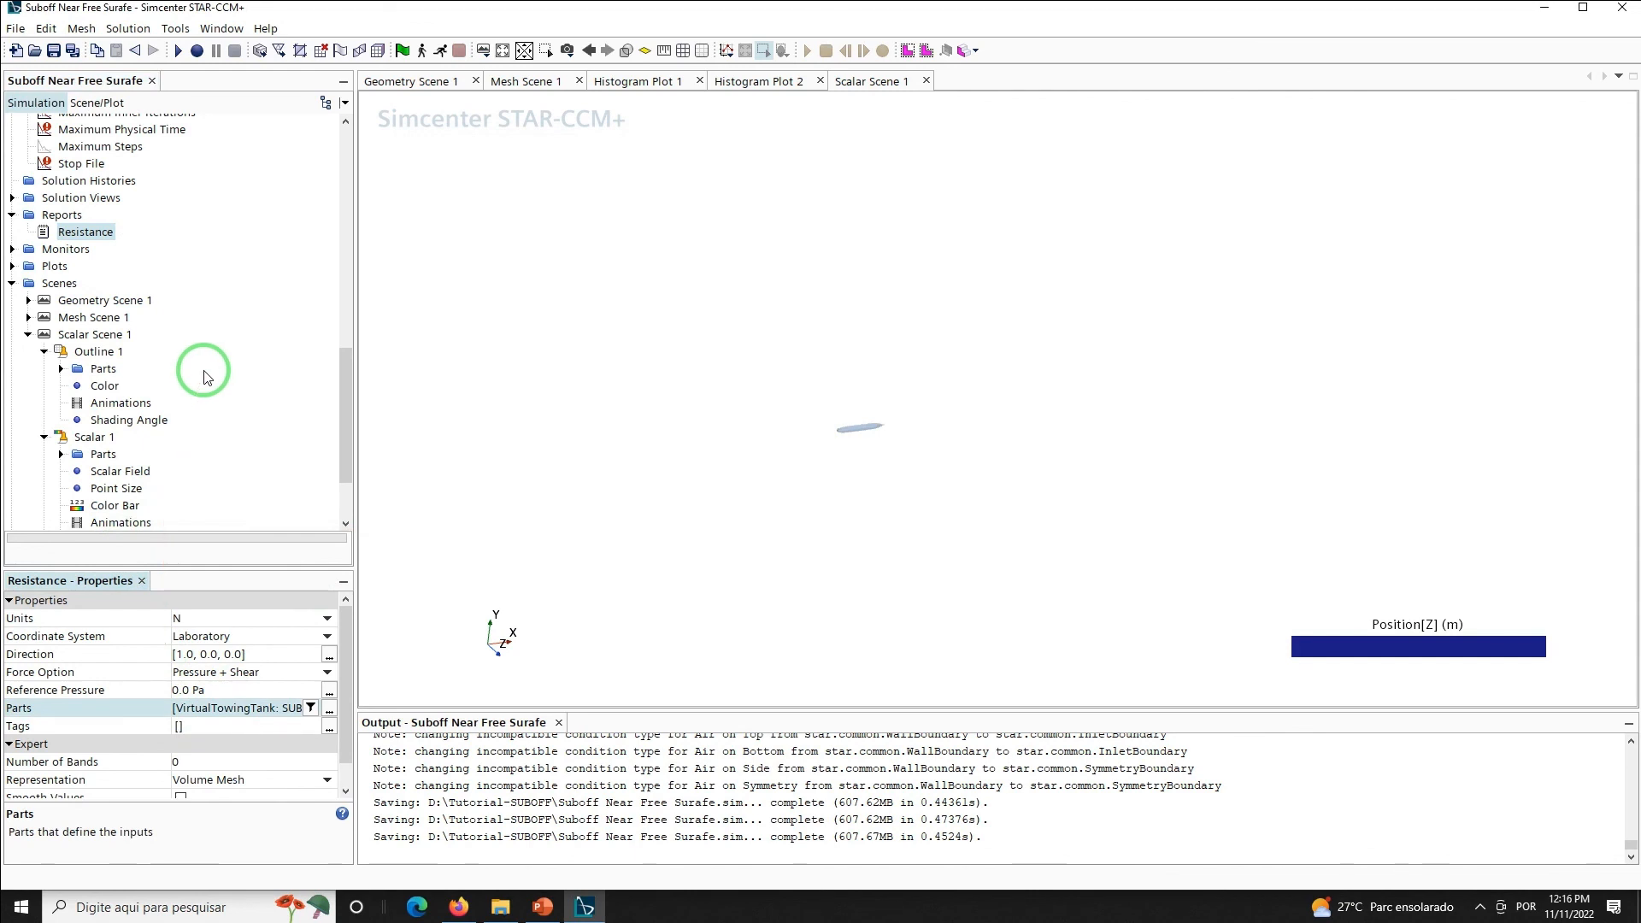
scroll(346, 675, "down", 2)
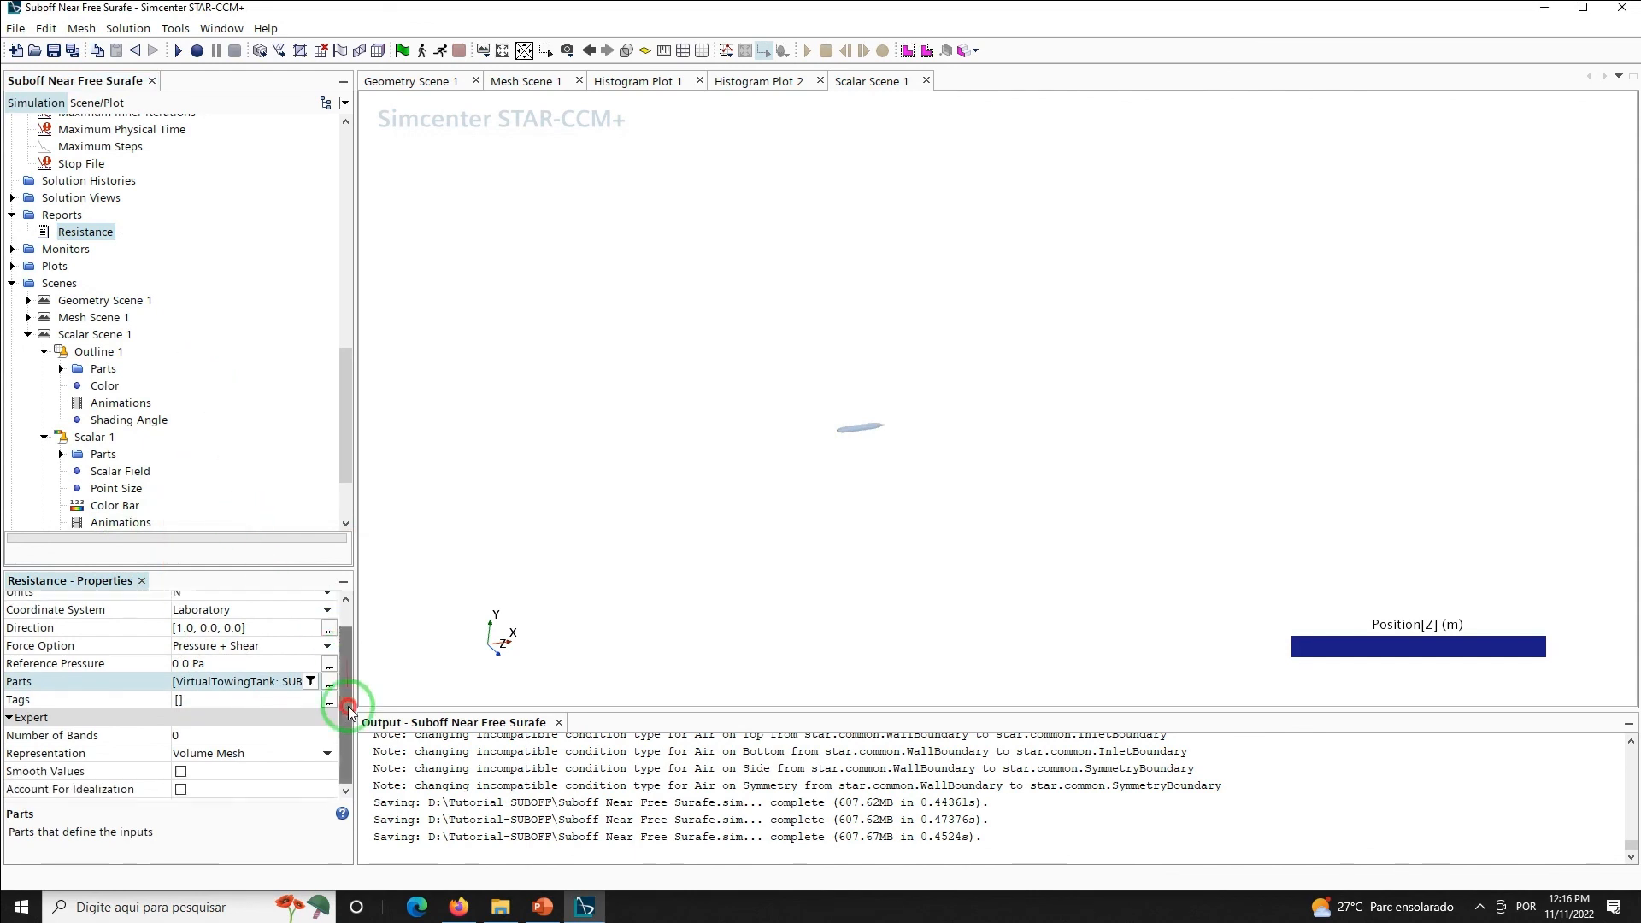
left_click(181, 771)
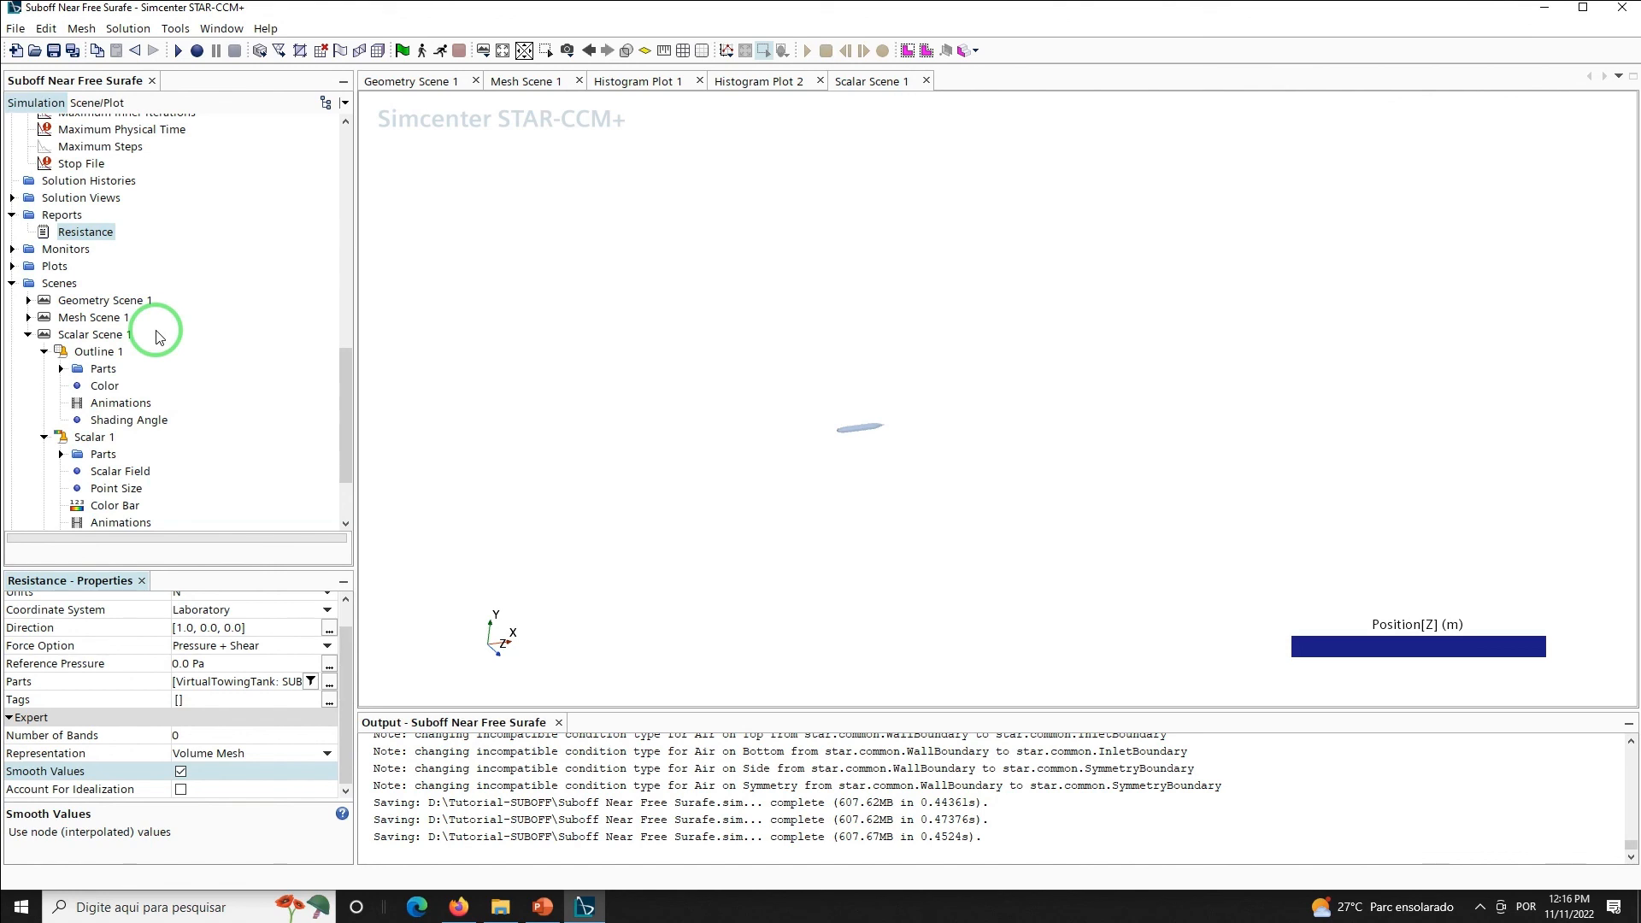
Create a monitor and plot from the Resistance report, and save the simulation
right_click(86, 231)
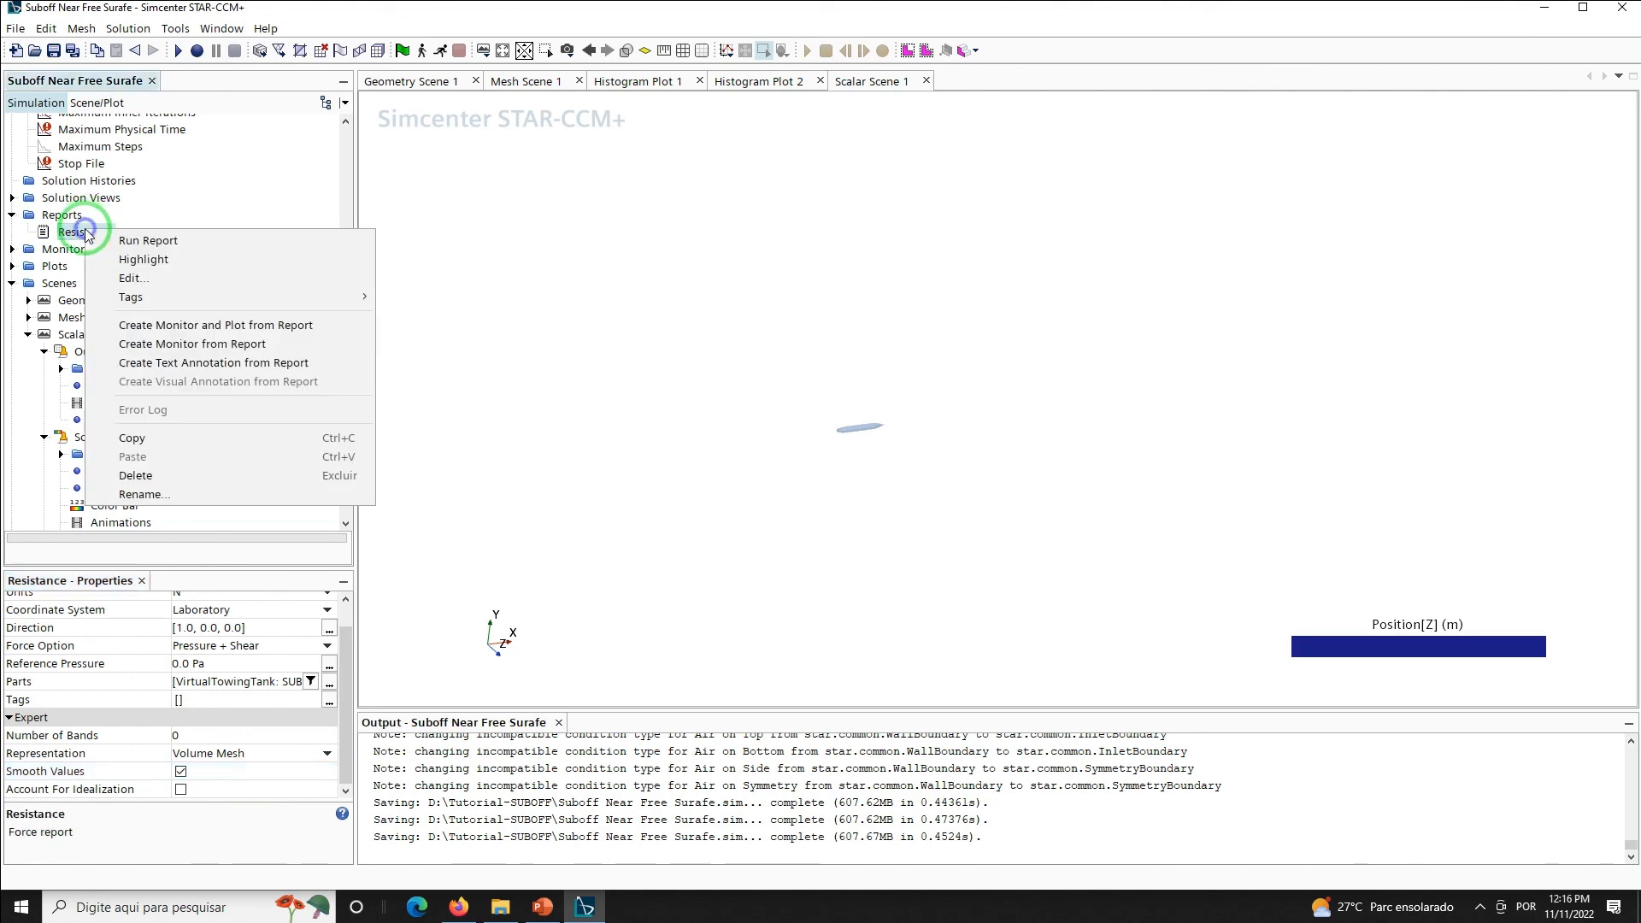
left_click(229, 326)
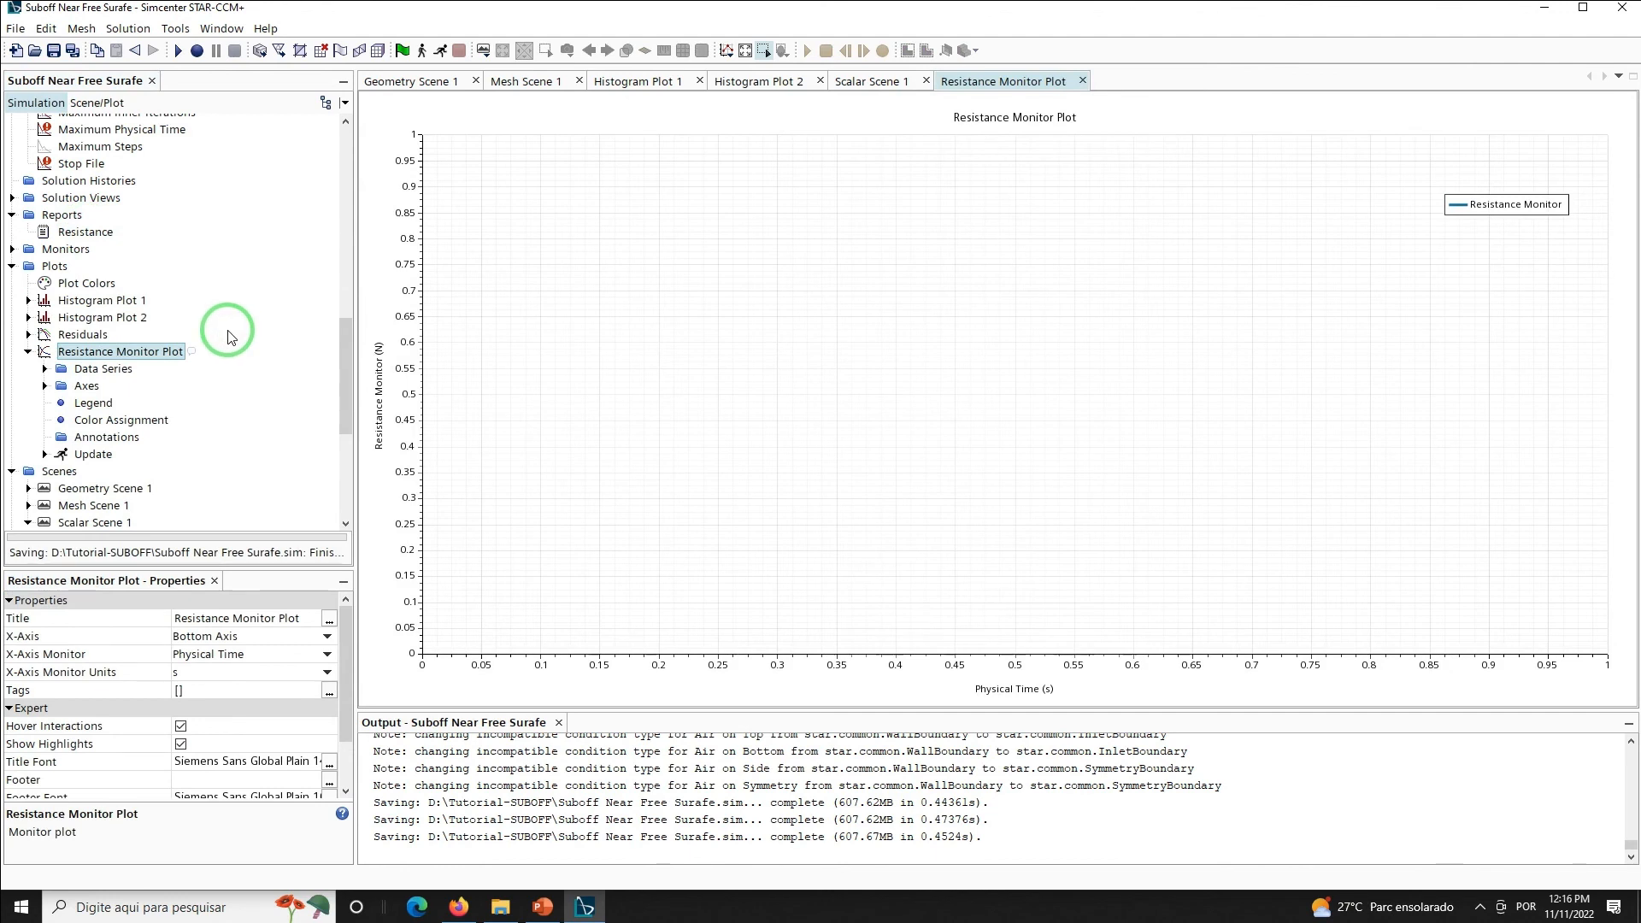
left_click_drag(344, 355, 344, 446)
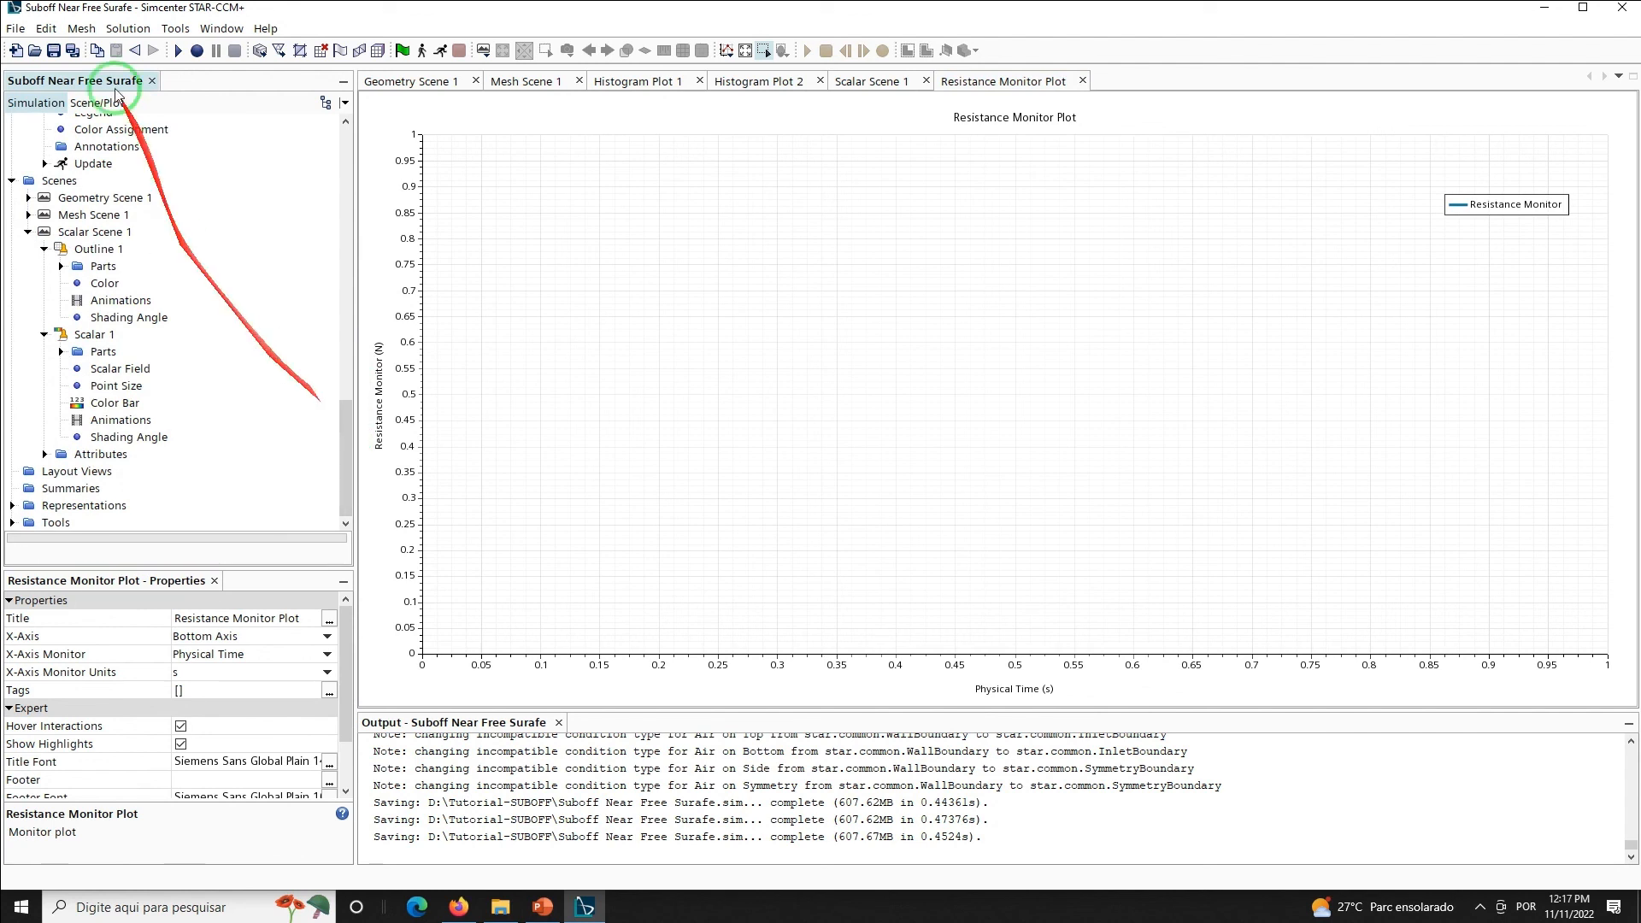
left_click(53, 51)
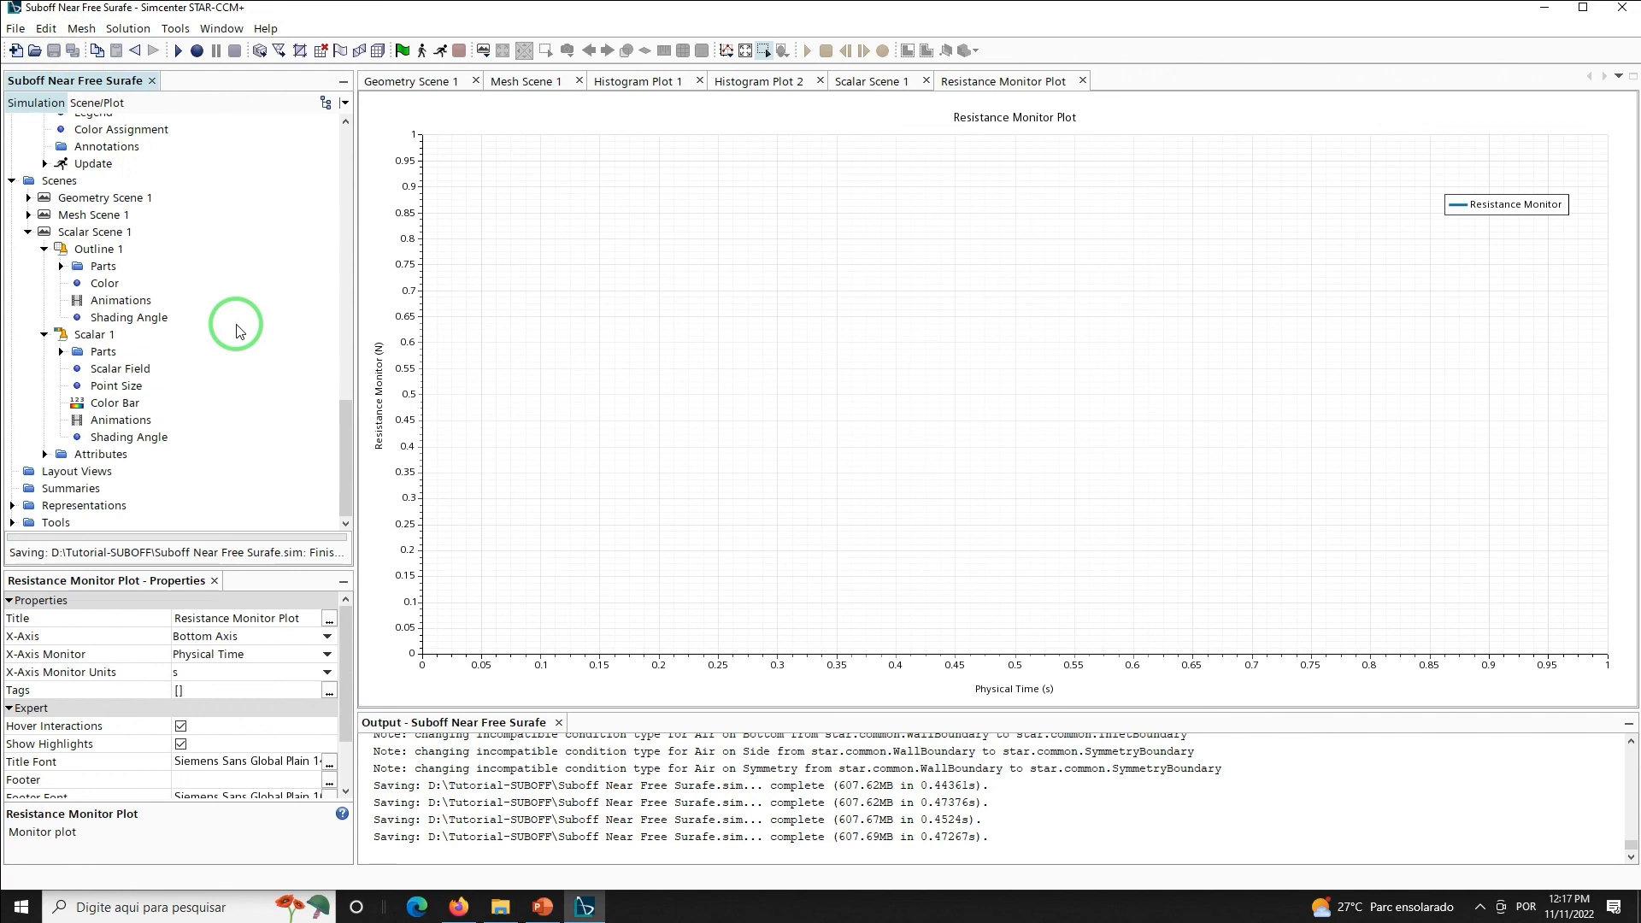
Bring Scalar Scene 1 into view and initialize the solution
left_click(889, 82)
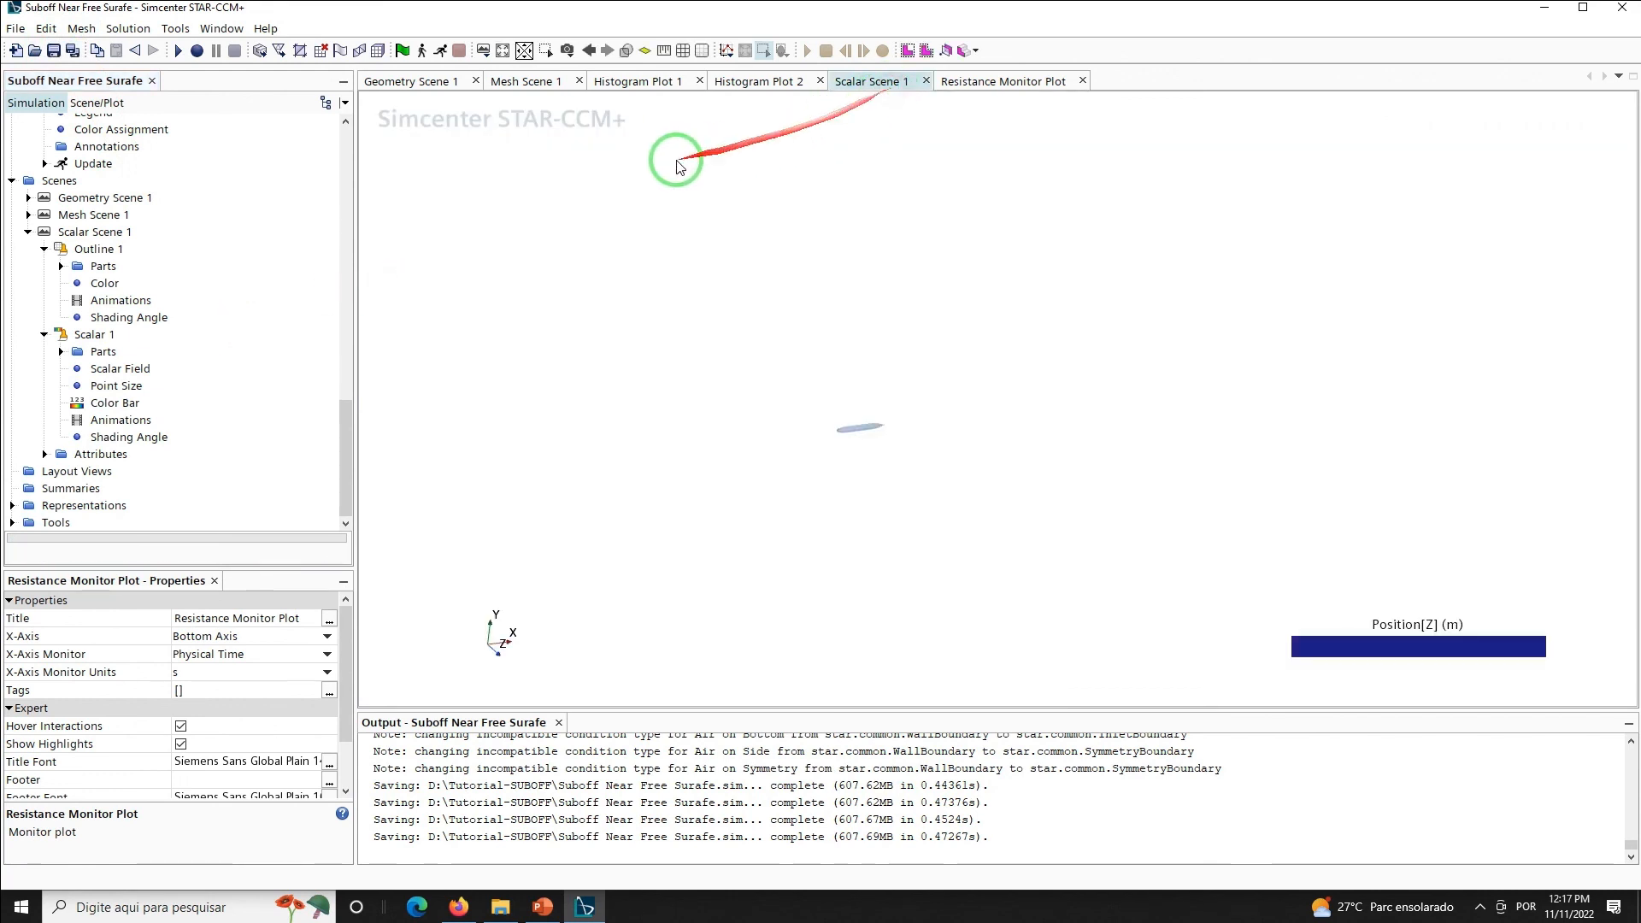
left_click(402, 50)
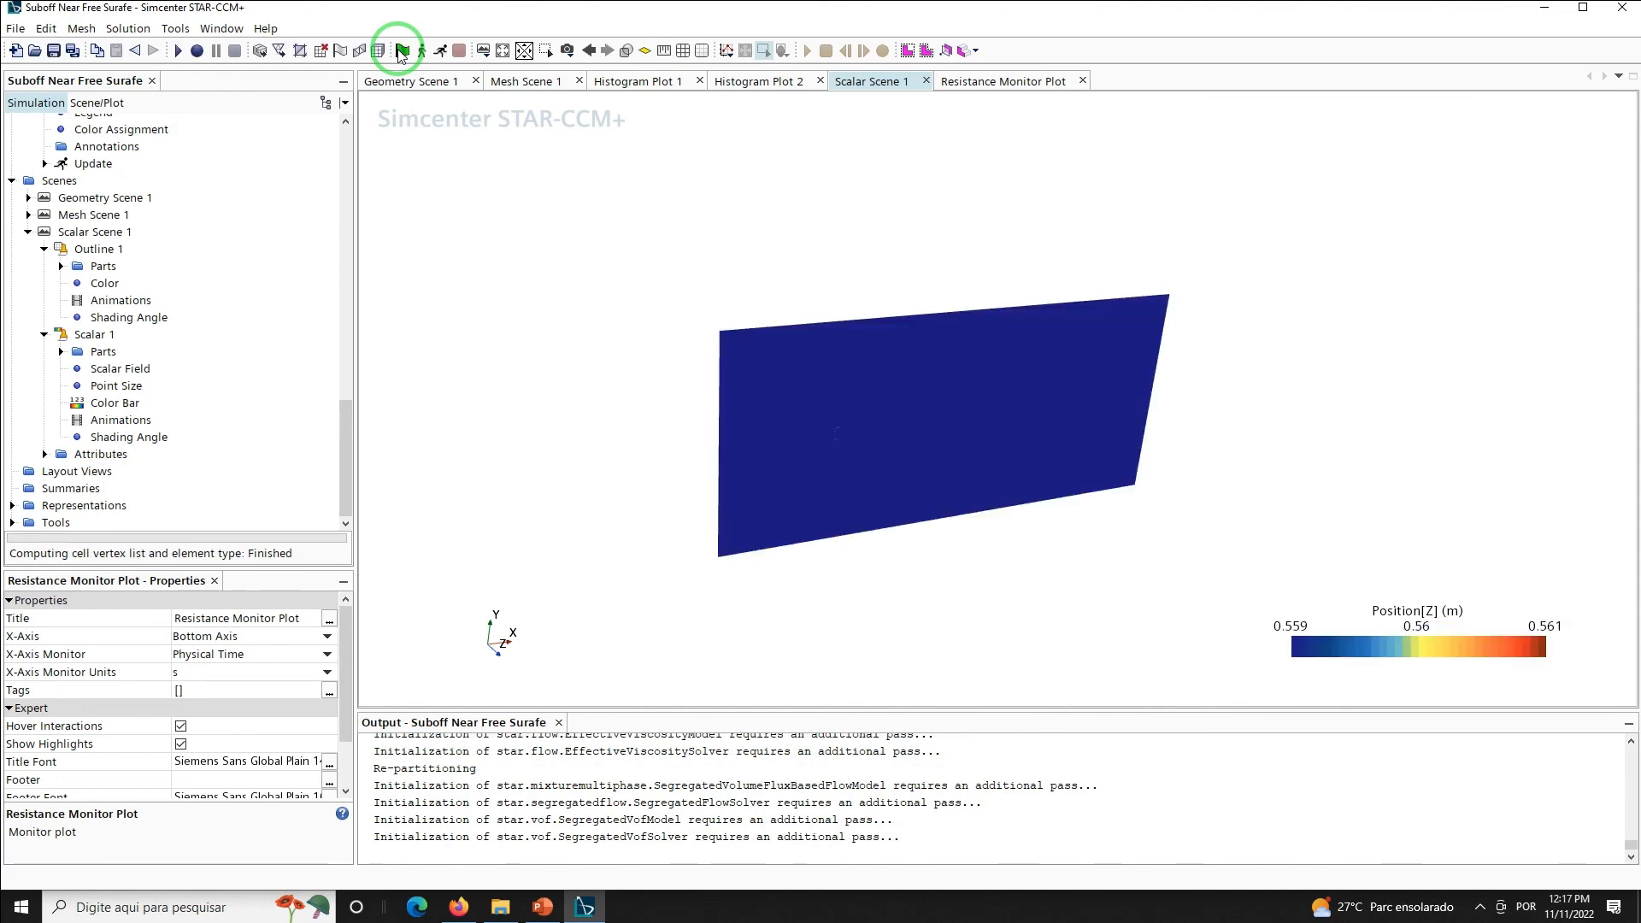
Examine the SUBOFF hull against the initialized water surface from below in Scalar Scene 1
left_click_drag(637, 393, 567, 336)
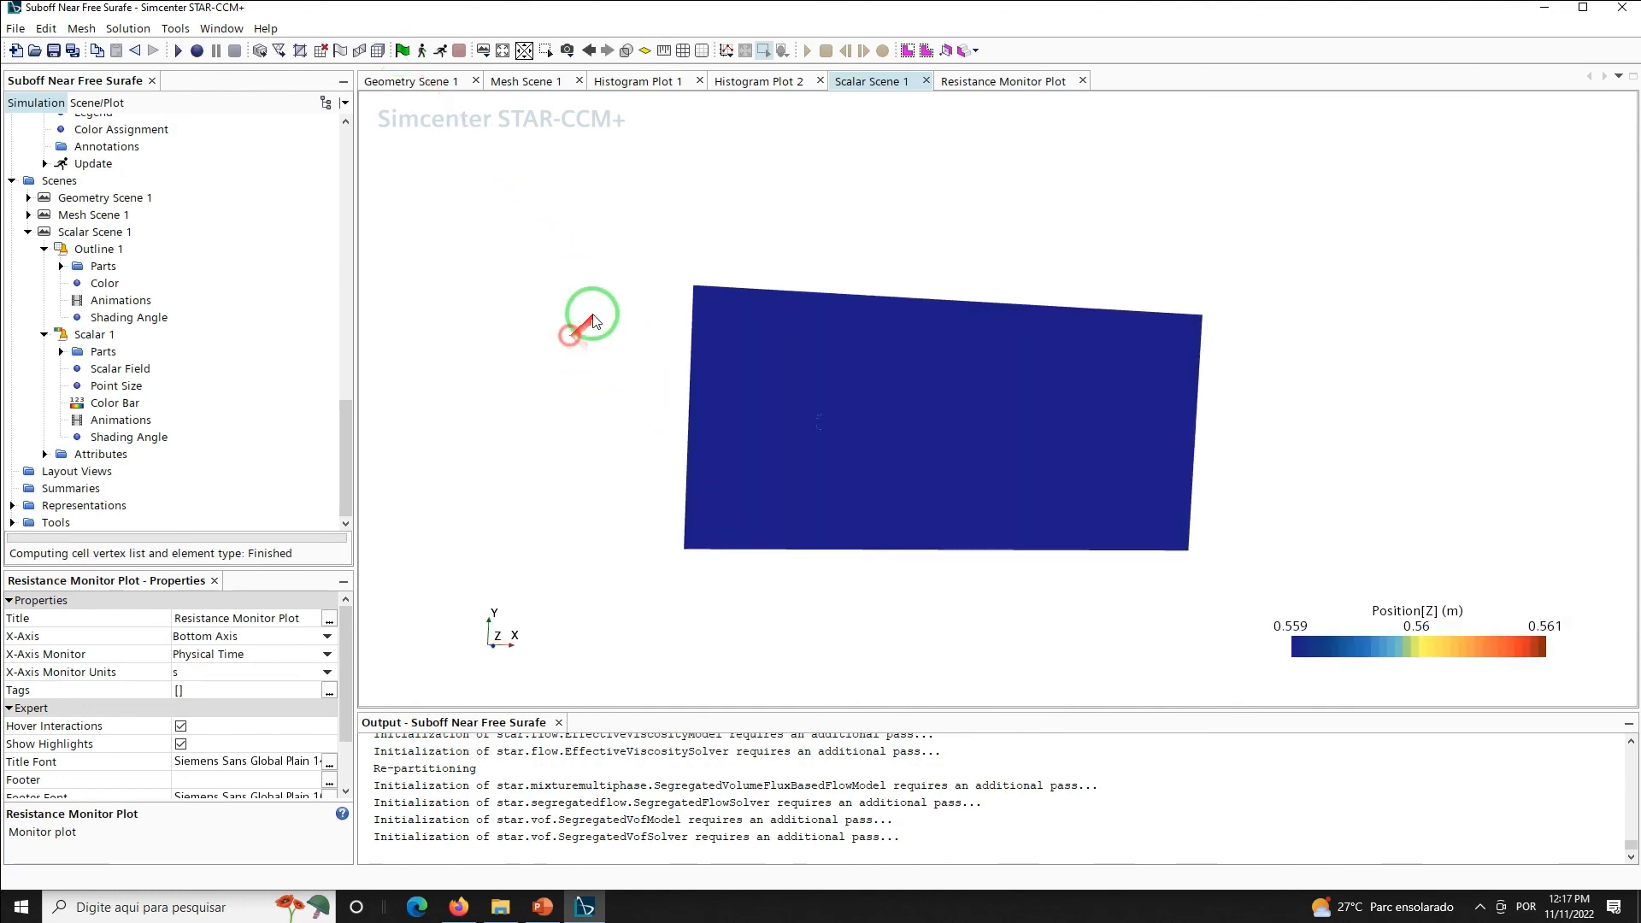
left_click(525, 51)
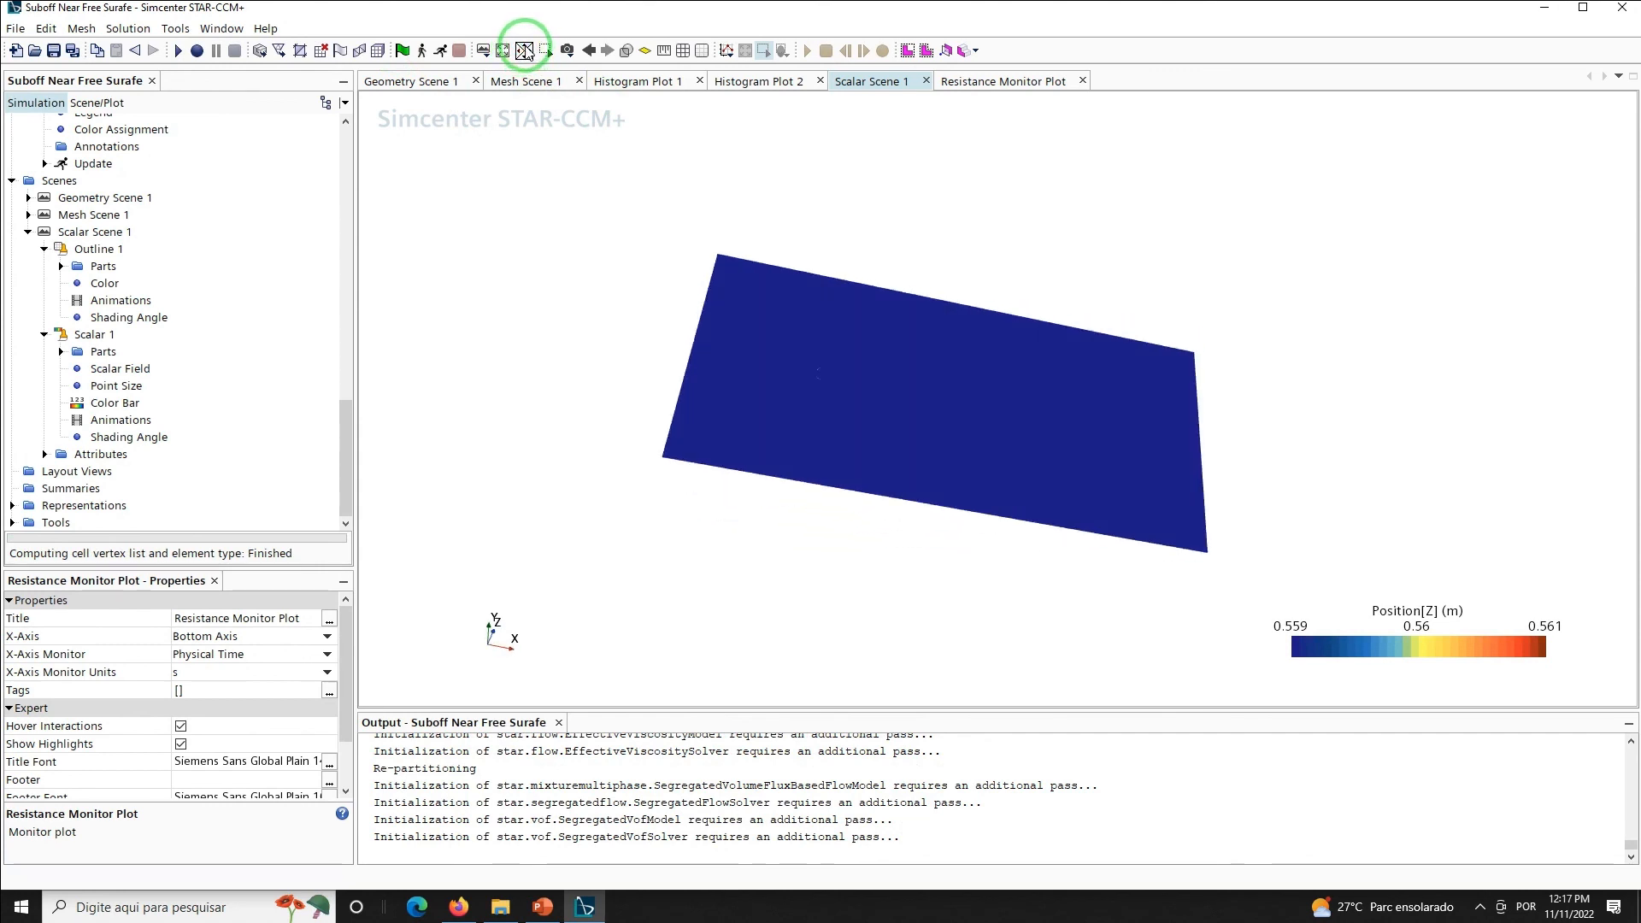
mouse_move(780, 322)
left_mouse_down()
mouse_move(936, 323)
mouse_move(1029, 432)
mouse_move(966, 447)
mouse_move(869, 392)
mouse_move(982, 410)
mouse_move(964, 369)
mouse_move(1009, 325)
mouse_move(987, 336)
mouse_move(932, 468)
mouse_move(869, 487)
mouse_move(875, 506)
mouse_move(786, 333)
left_mouse_up()
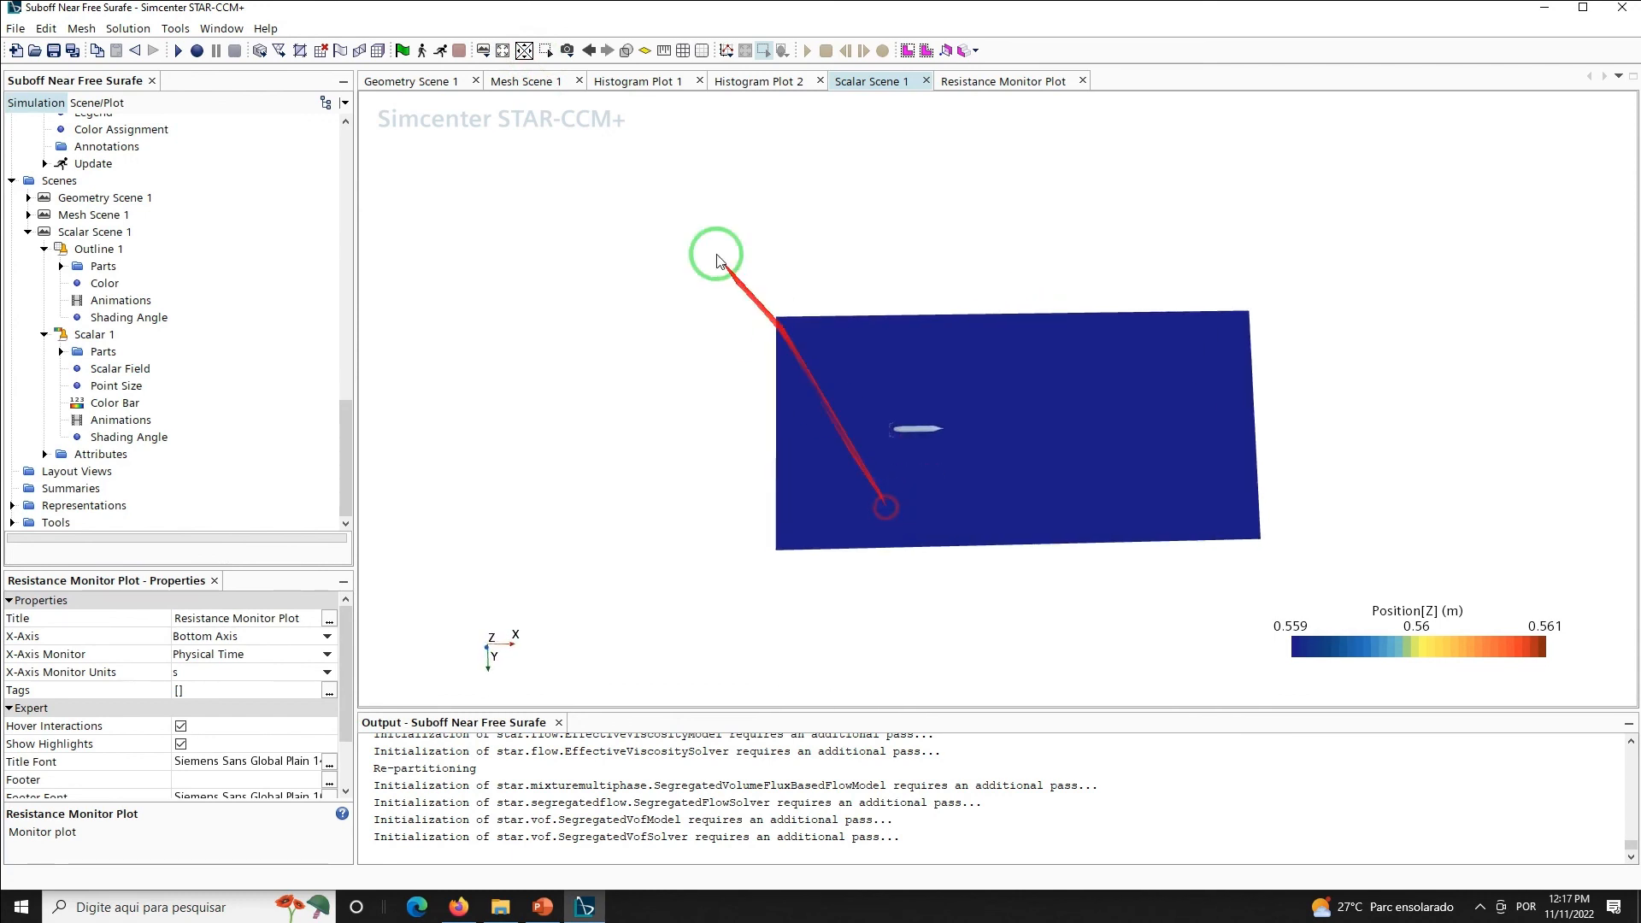
left_click(547, 51)
left_click(775, 320)
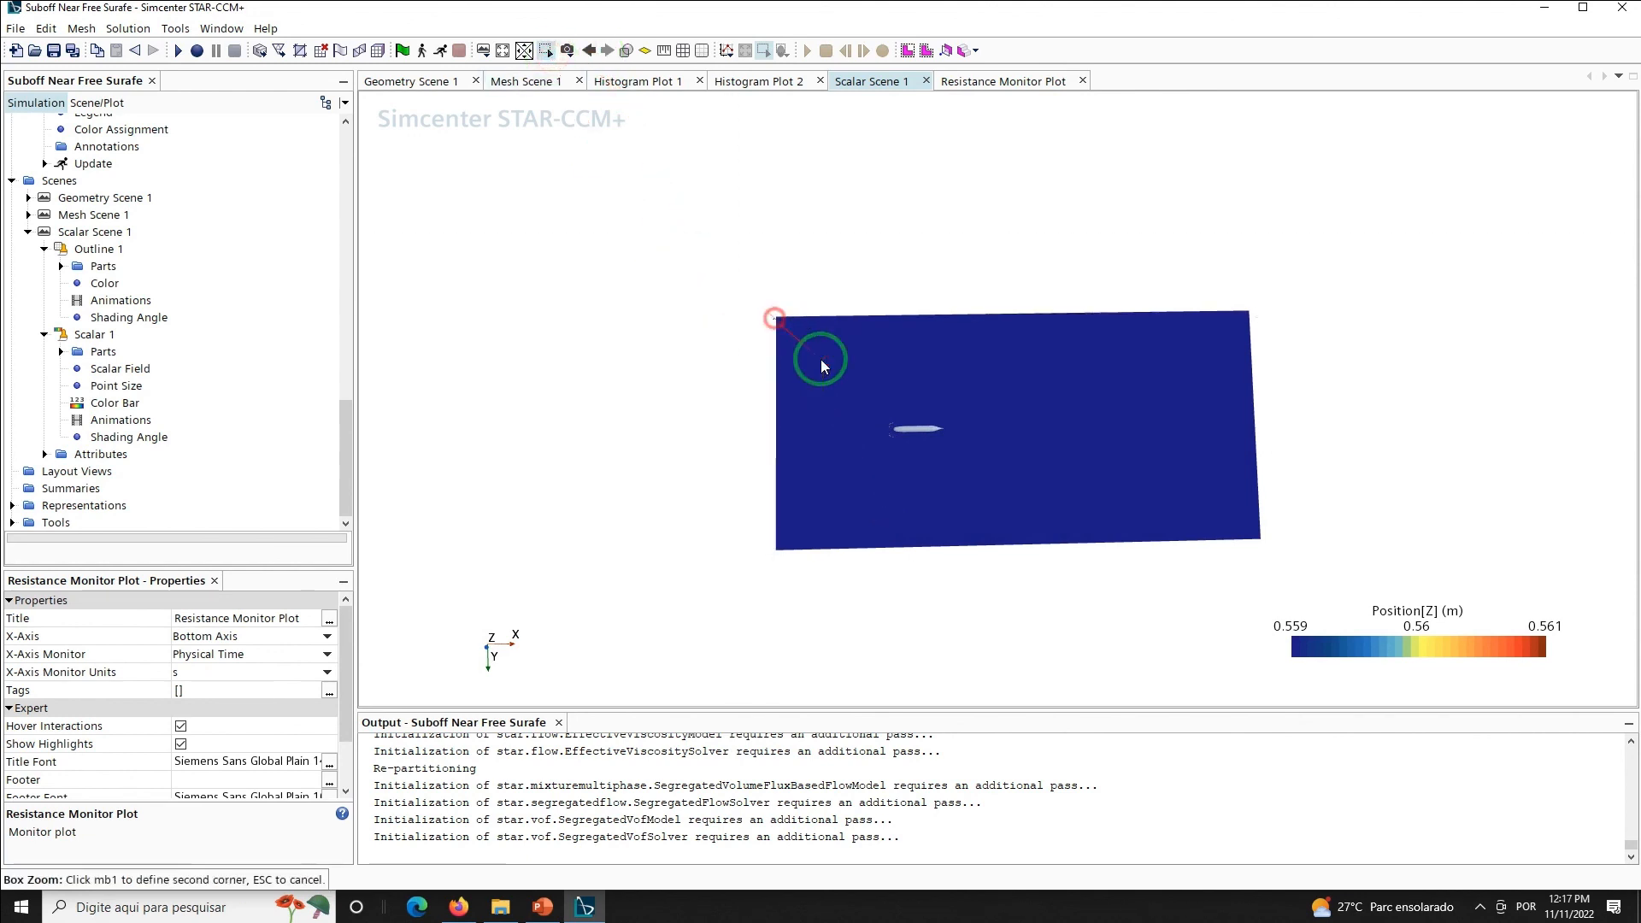
left_click(1127, 519)
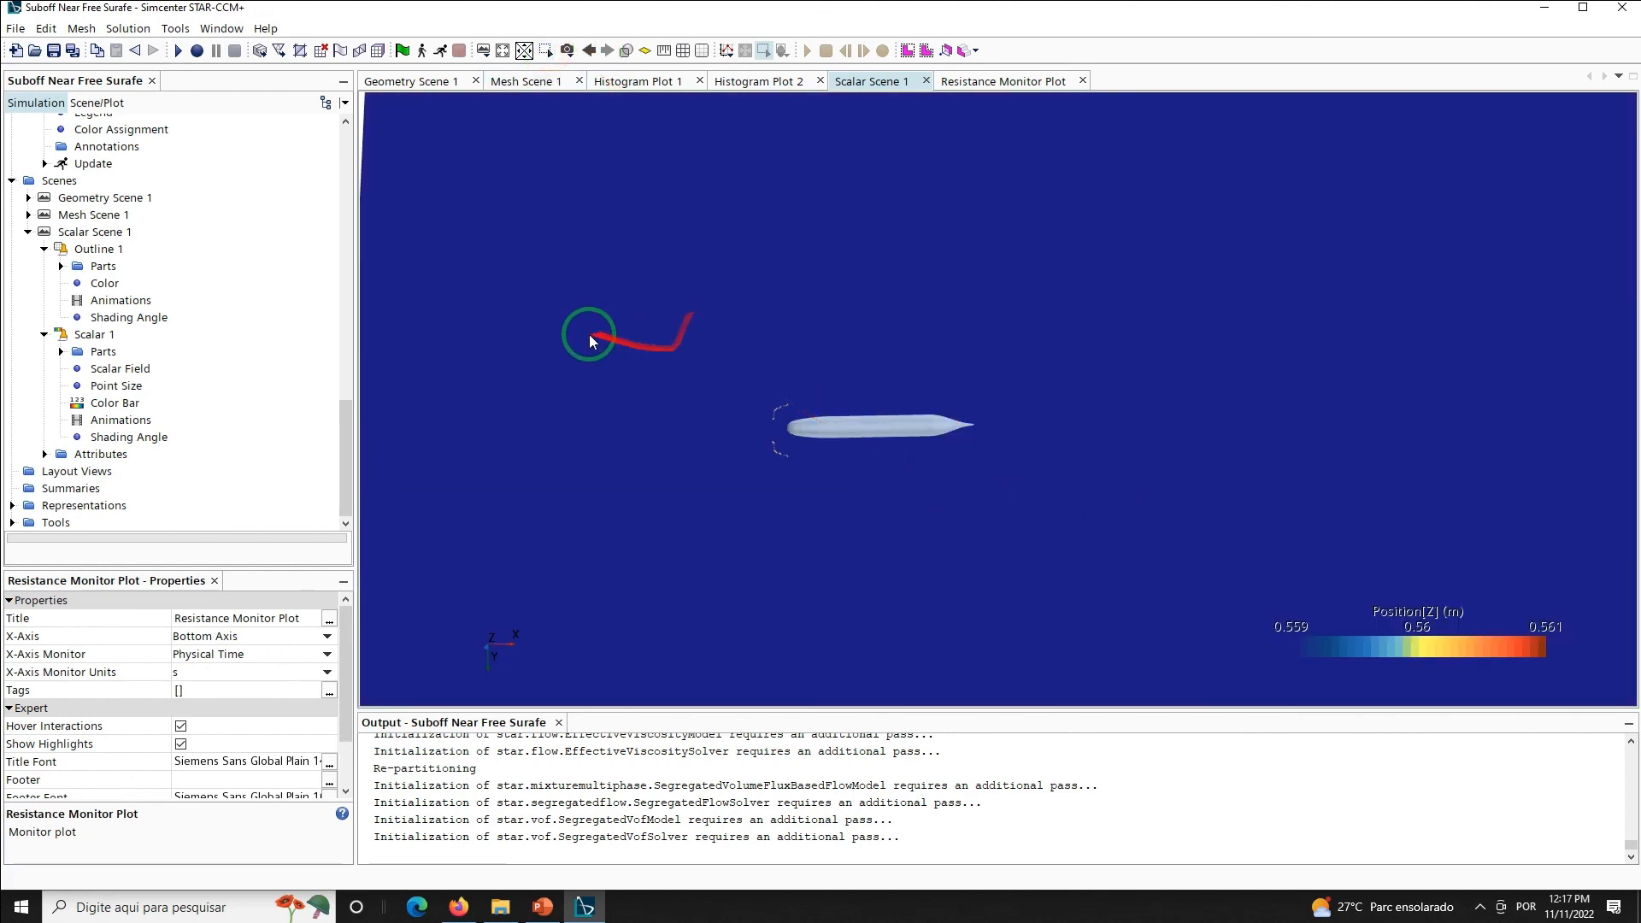
left_click_drag(557, 327, 577, 323)
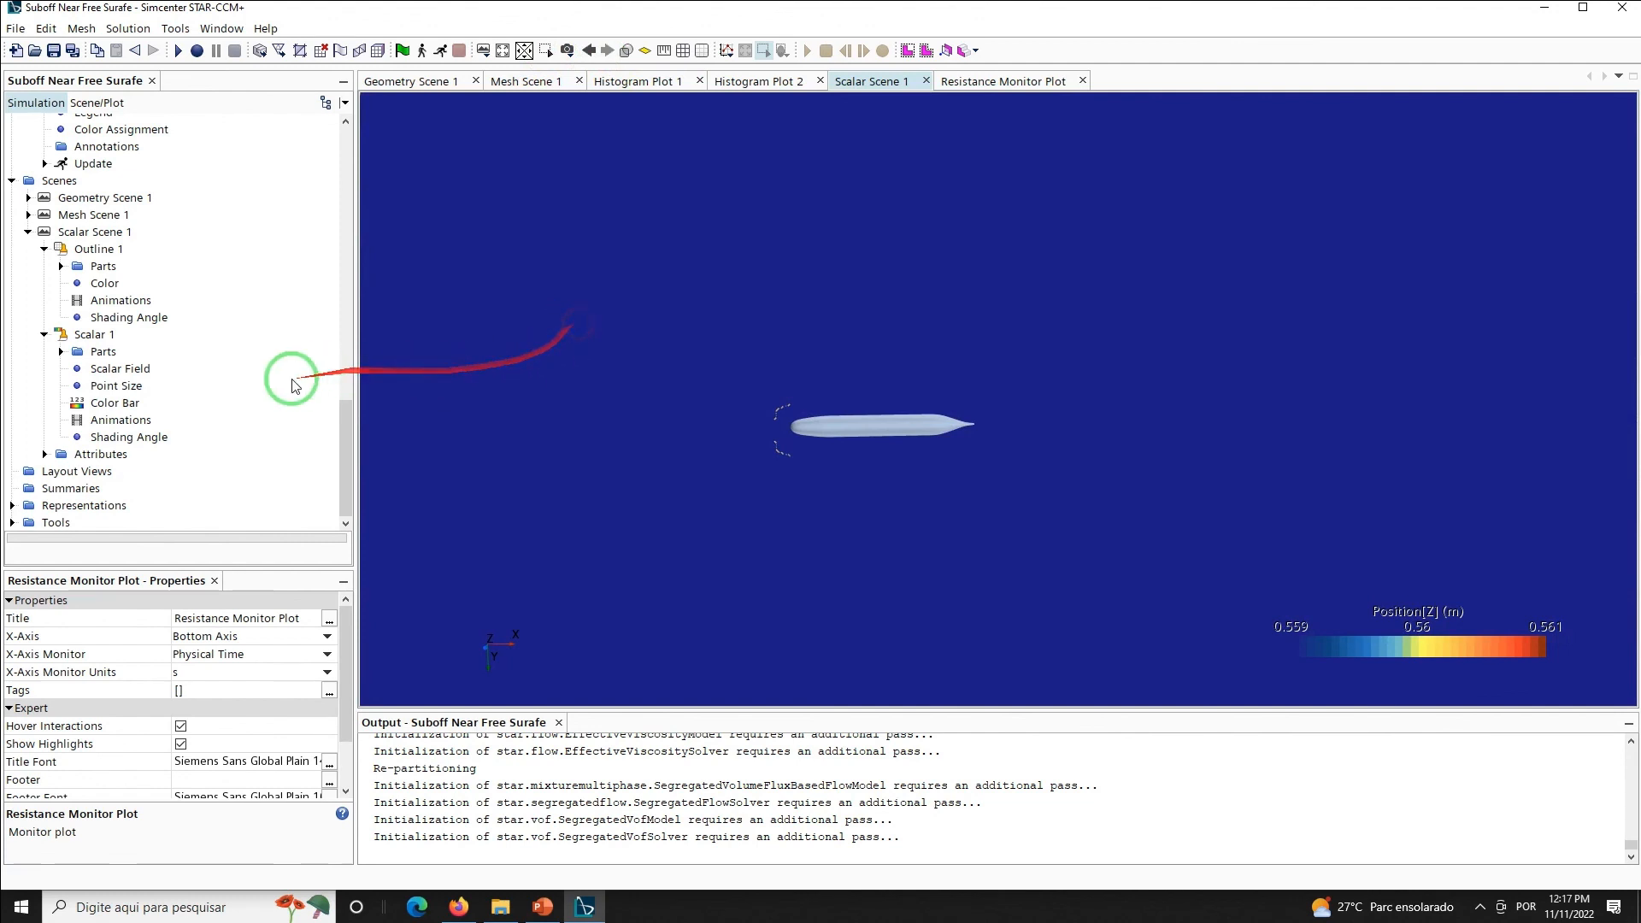
Set the color map of Scalar 1's color bar in Scalar Scene 1 to blue-red
left_click(96, 337)
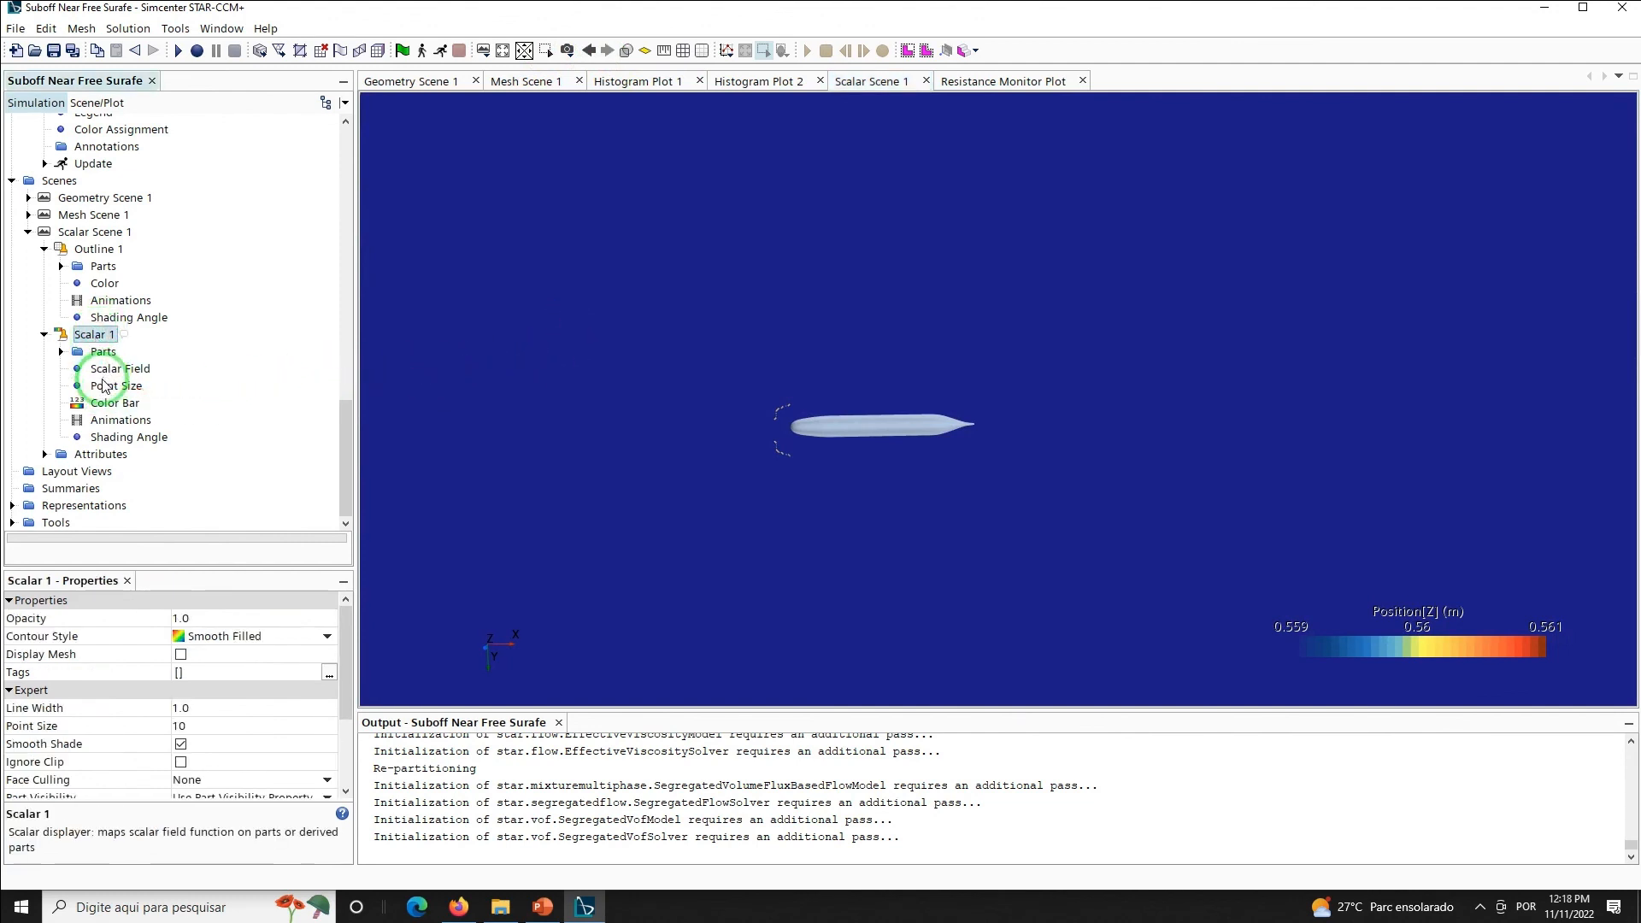
left_click(114, 403)
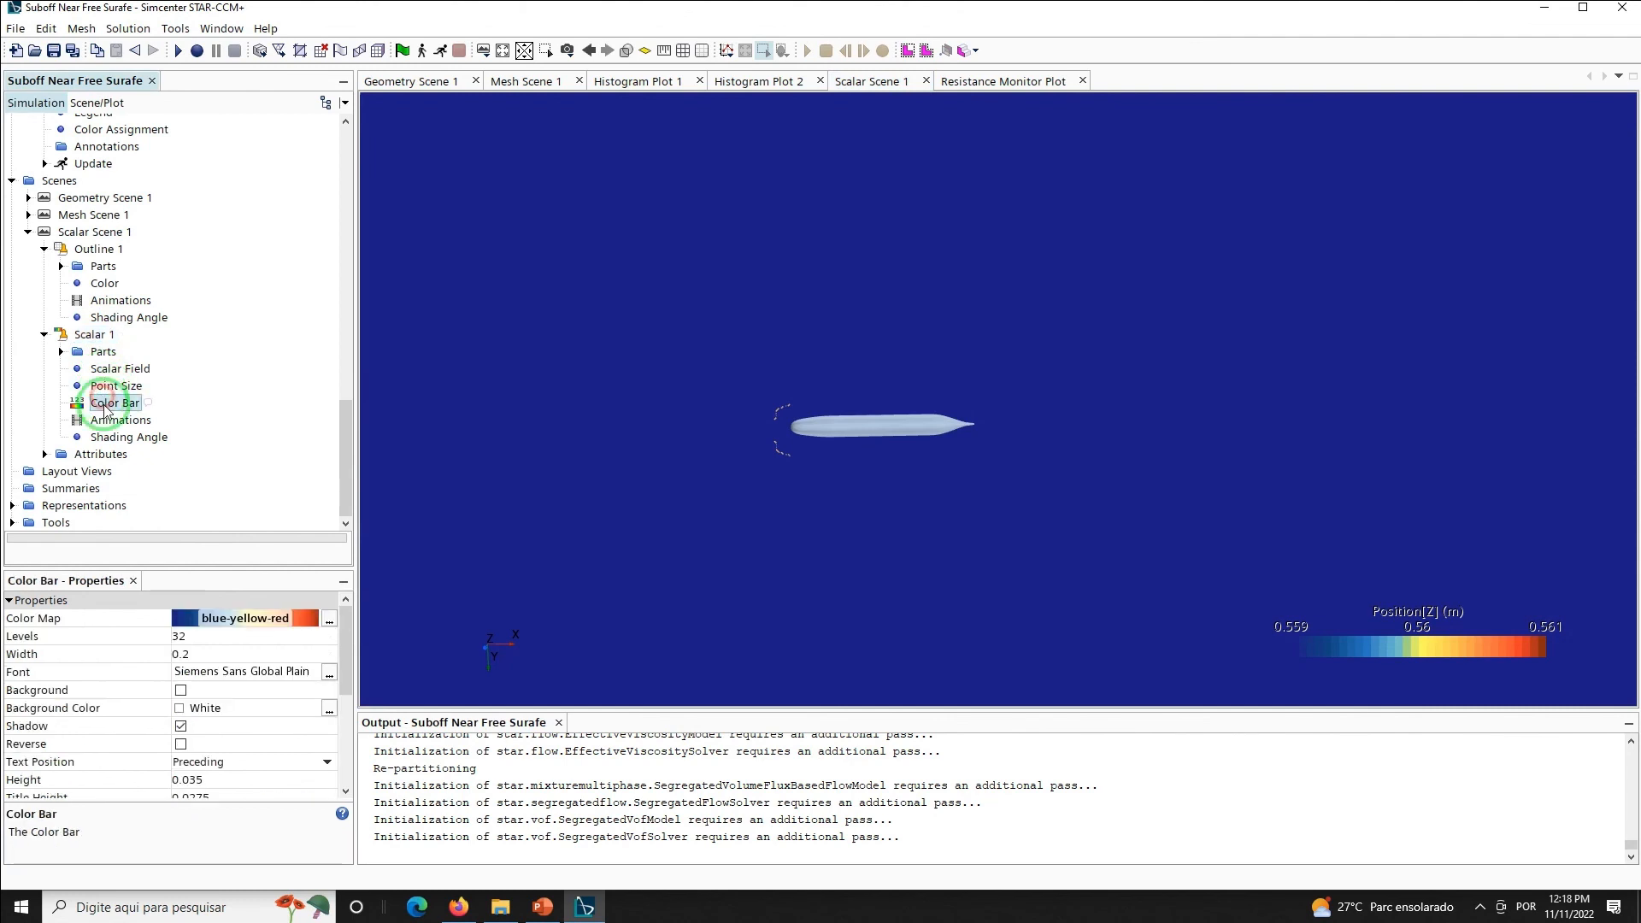
left_click(265, 621)
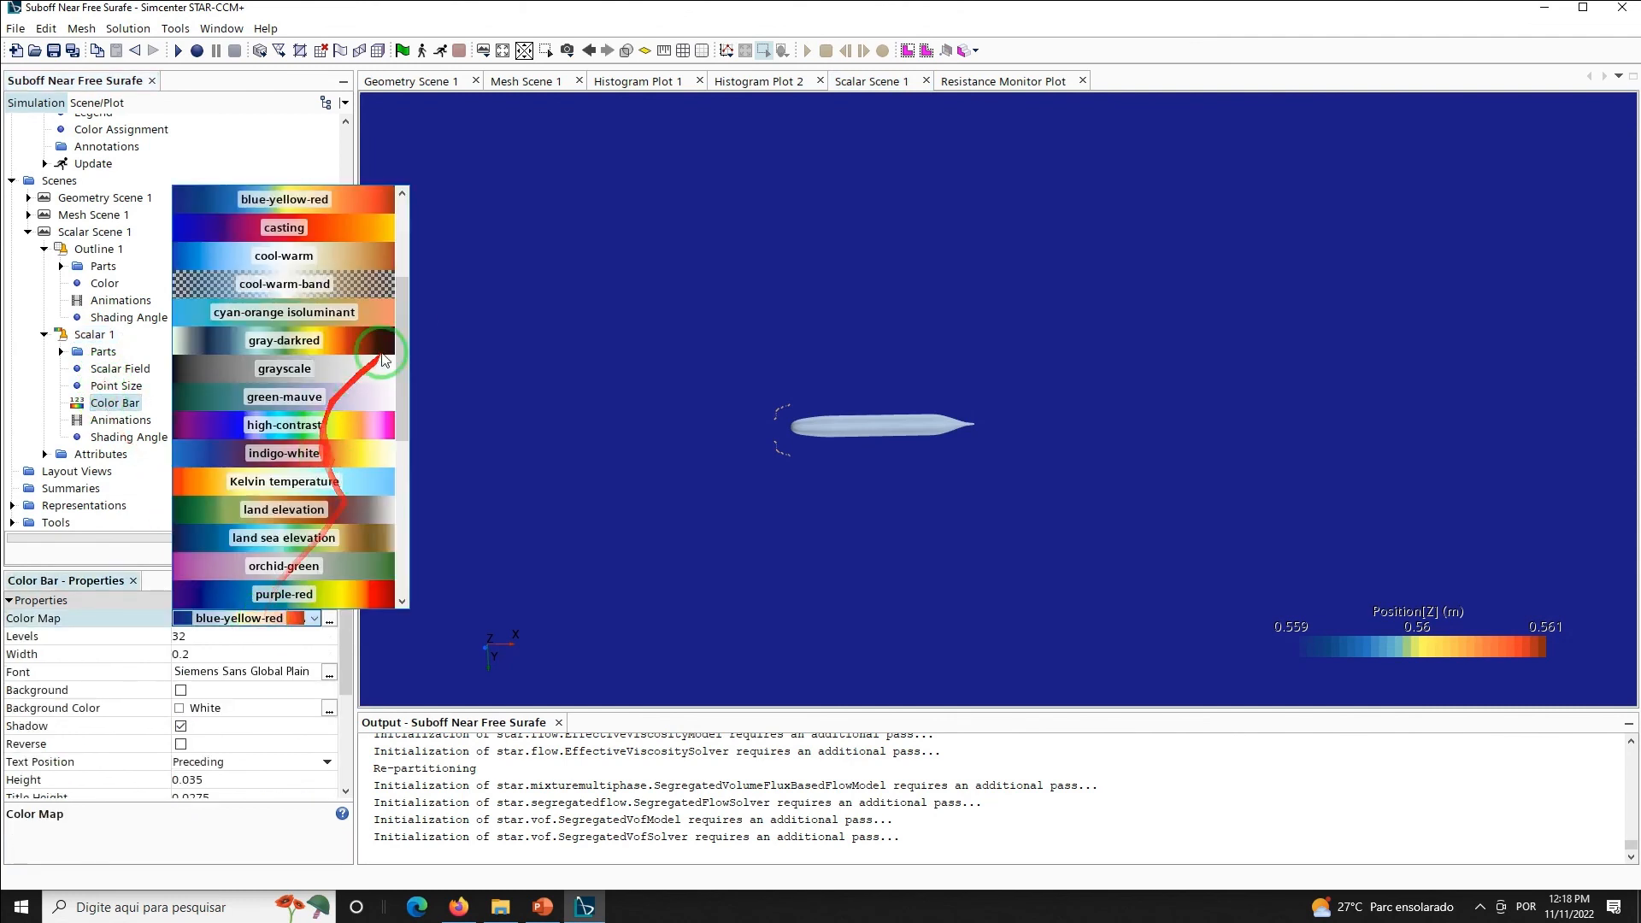
scroll(405, 339, "up", 3)
left_click(318, 200)
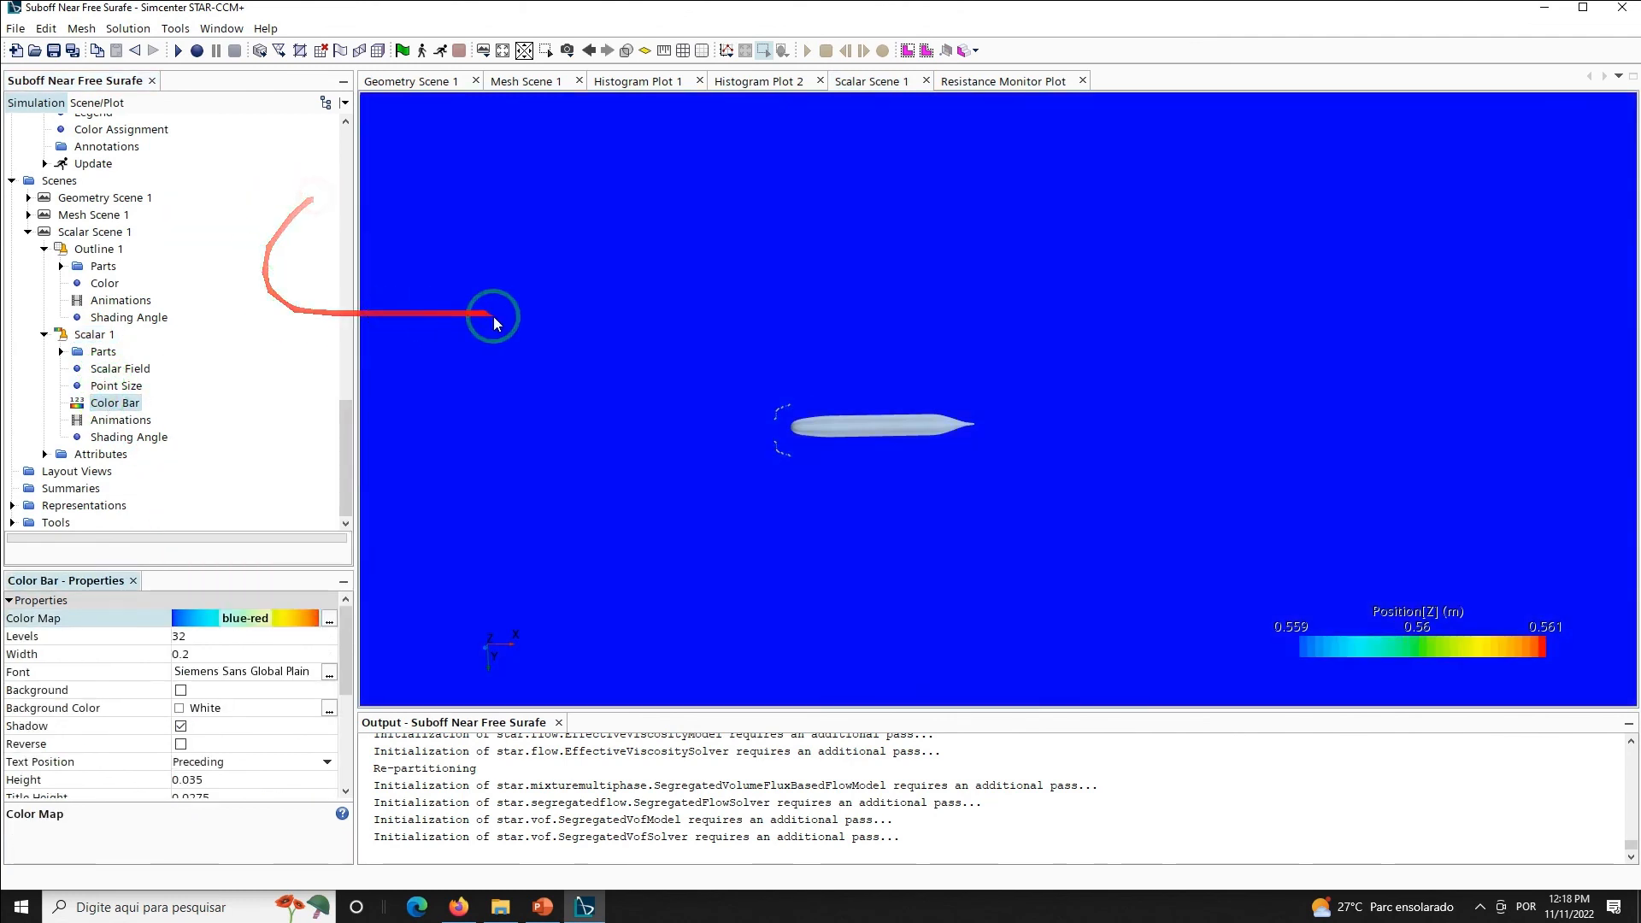
Show the full water surface in Scalar Scene 1, save the simulation and run the solver
left_click(504, 51)
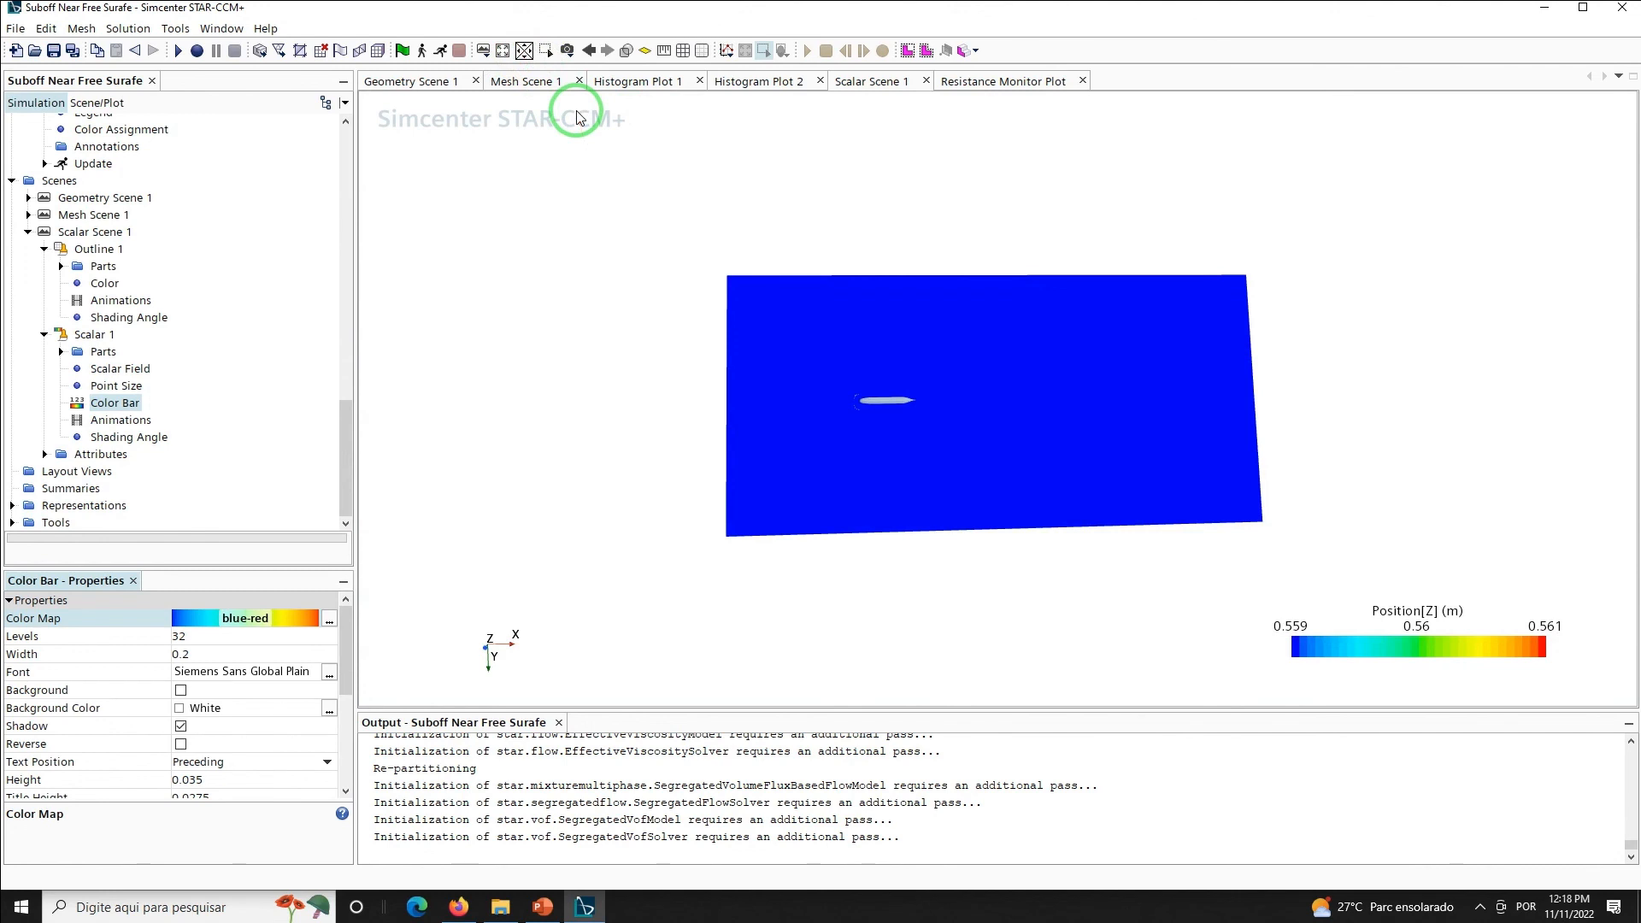
mouse_move(629, 283)
left_mouse_down()
mouse_move(668, 290)
mouse_move(653, 293)
left_mouse_up()
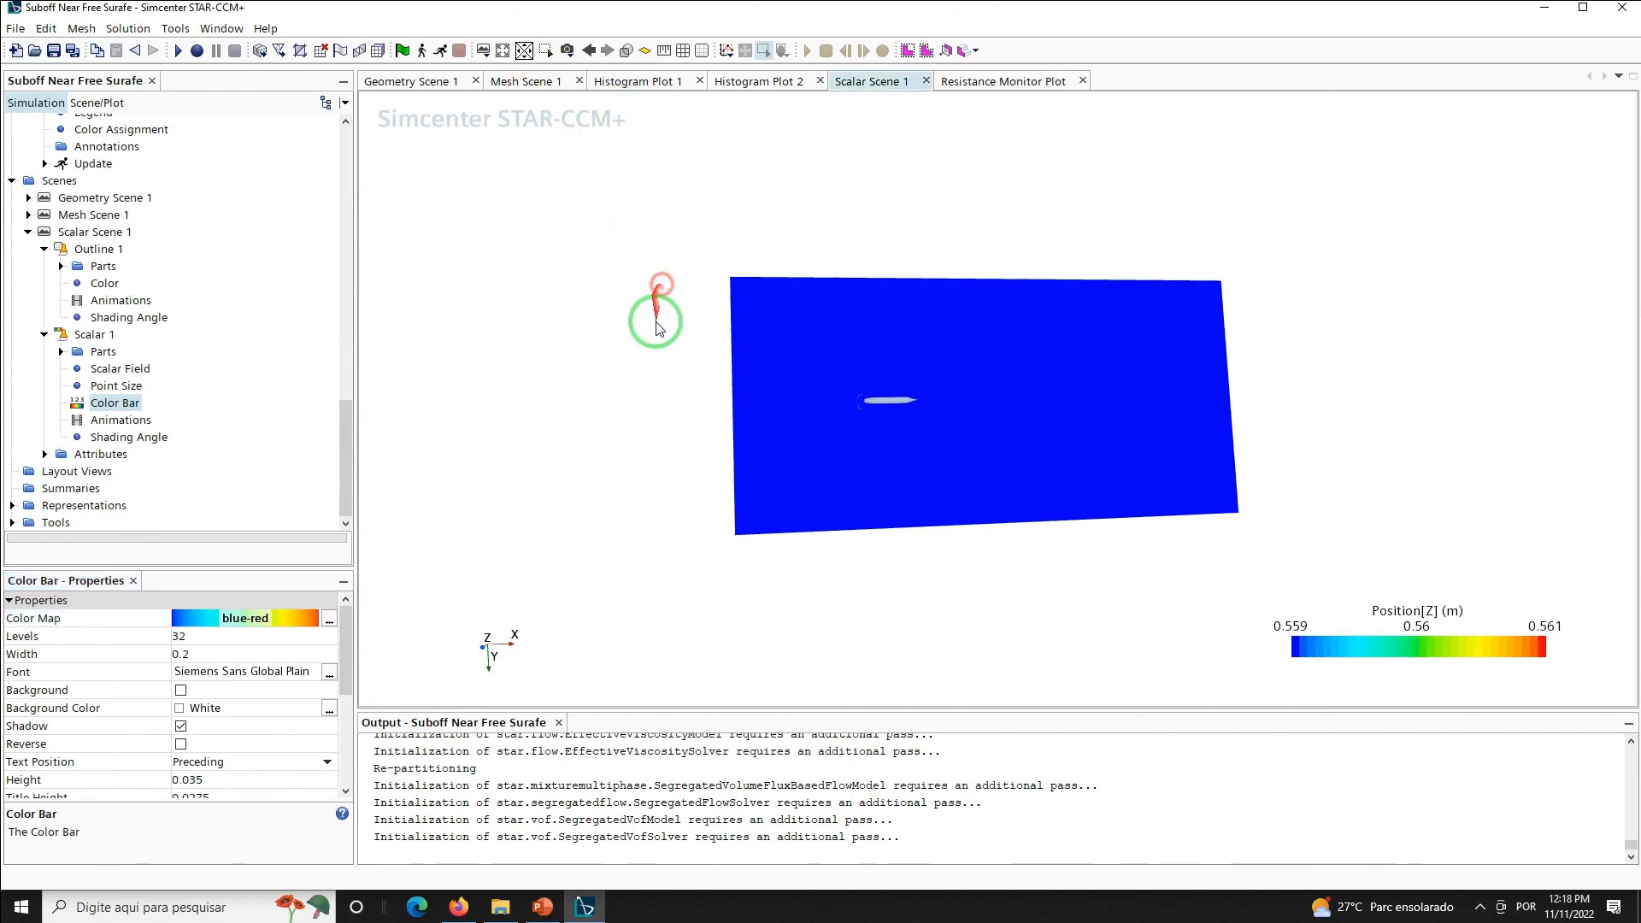
left_click_drag(908, 487, 673, 420)
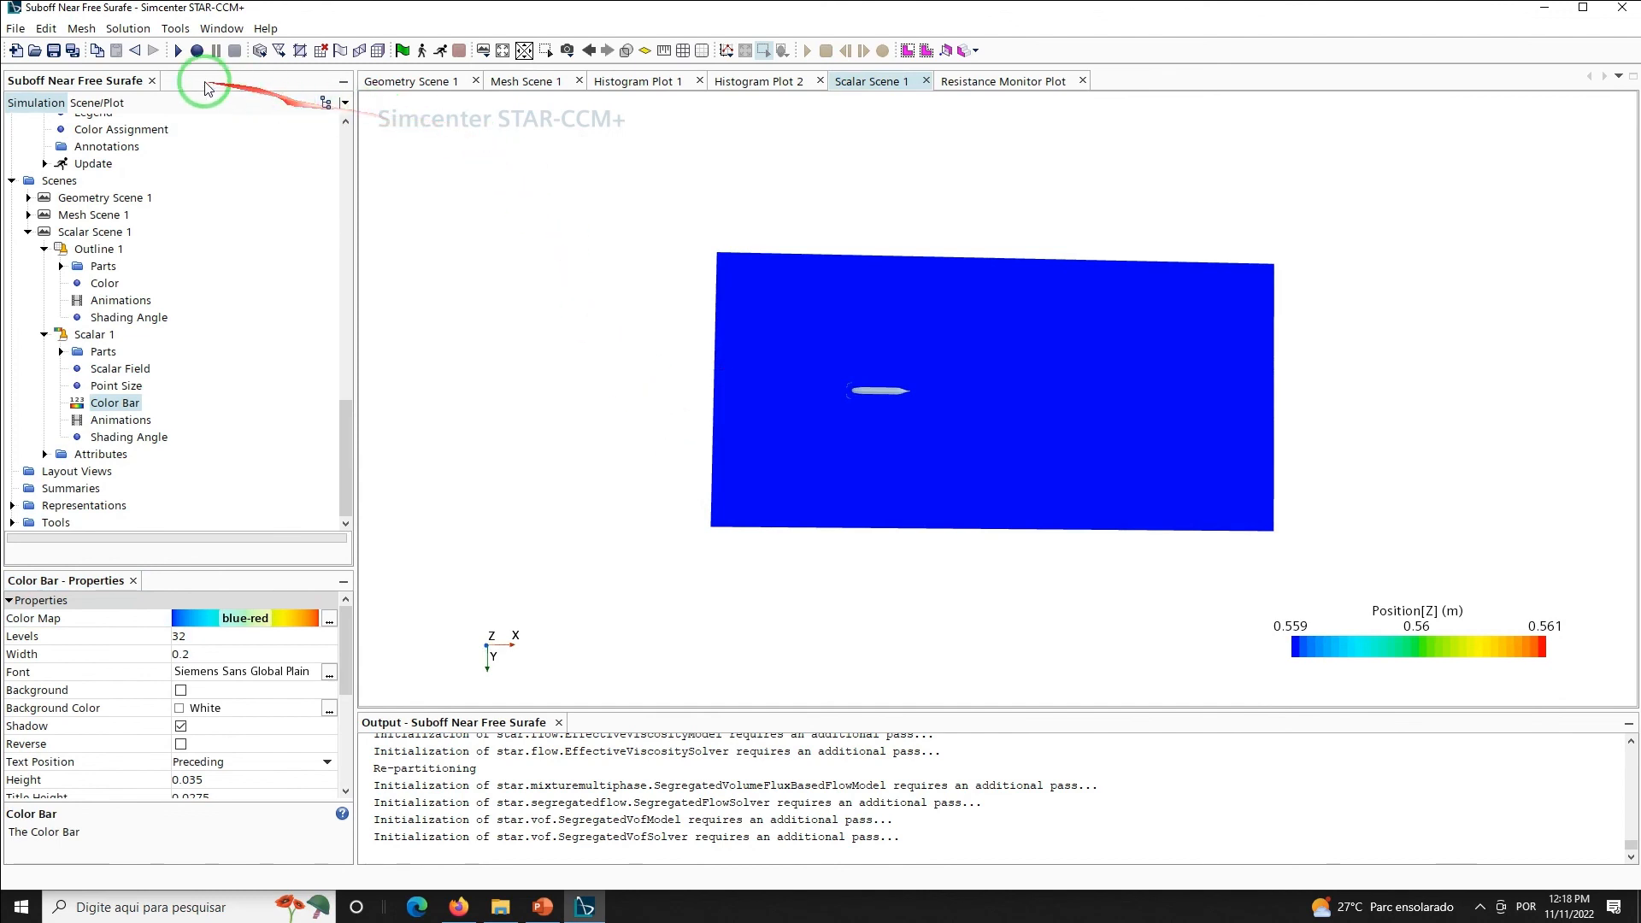
left_click(53, 53)
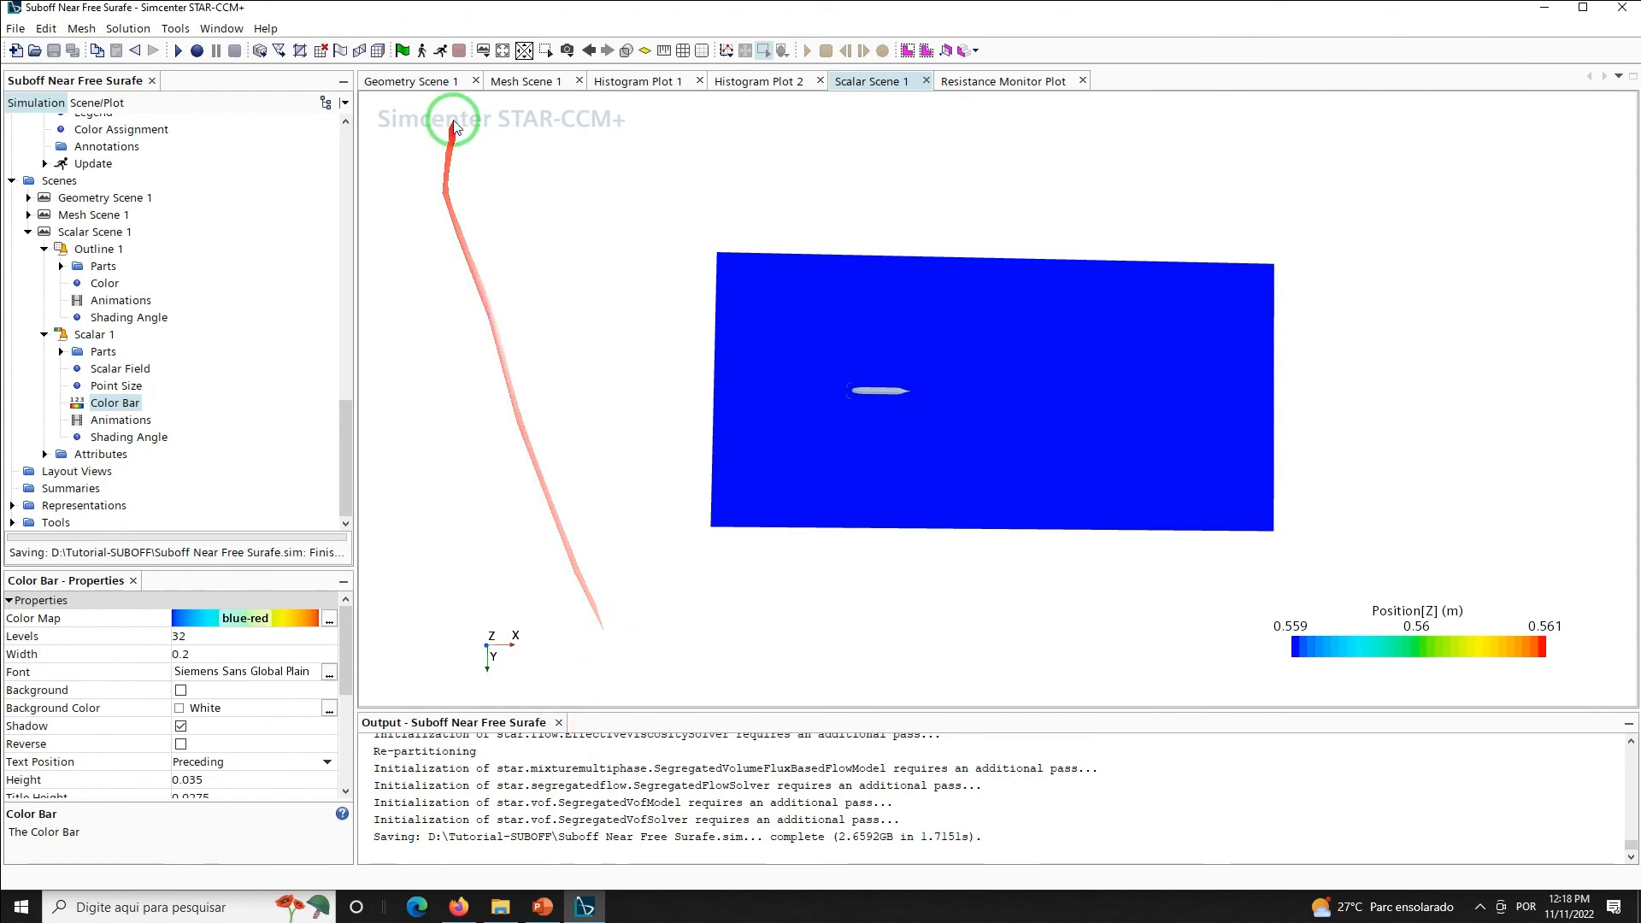
left_click(442, 51)
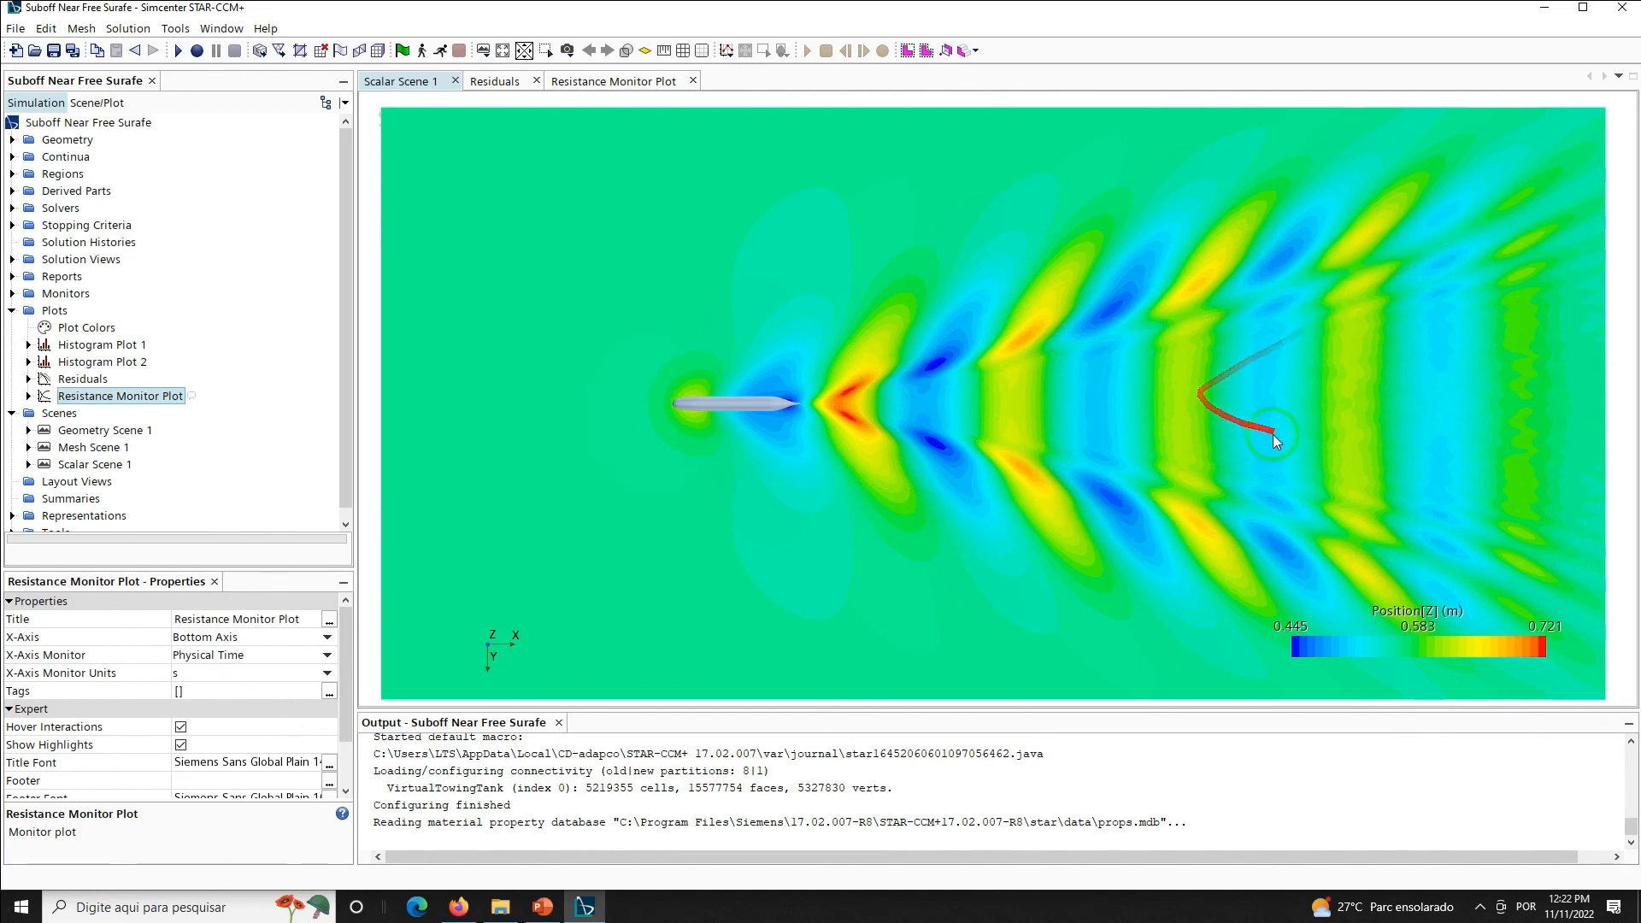
Examine the Residuals plot with the Tdr monitor's normalization setting, and review the Resistance Monitor Plot
left_click(495, 81)
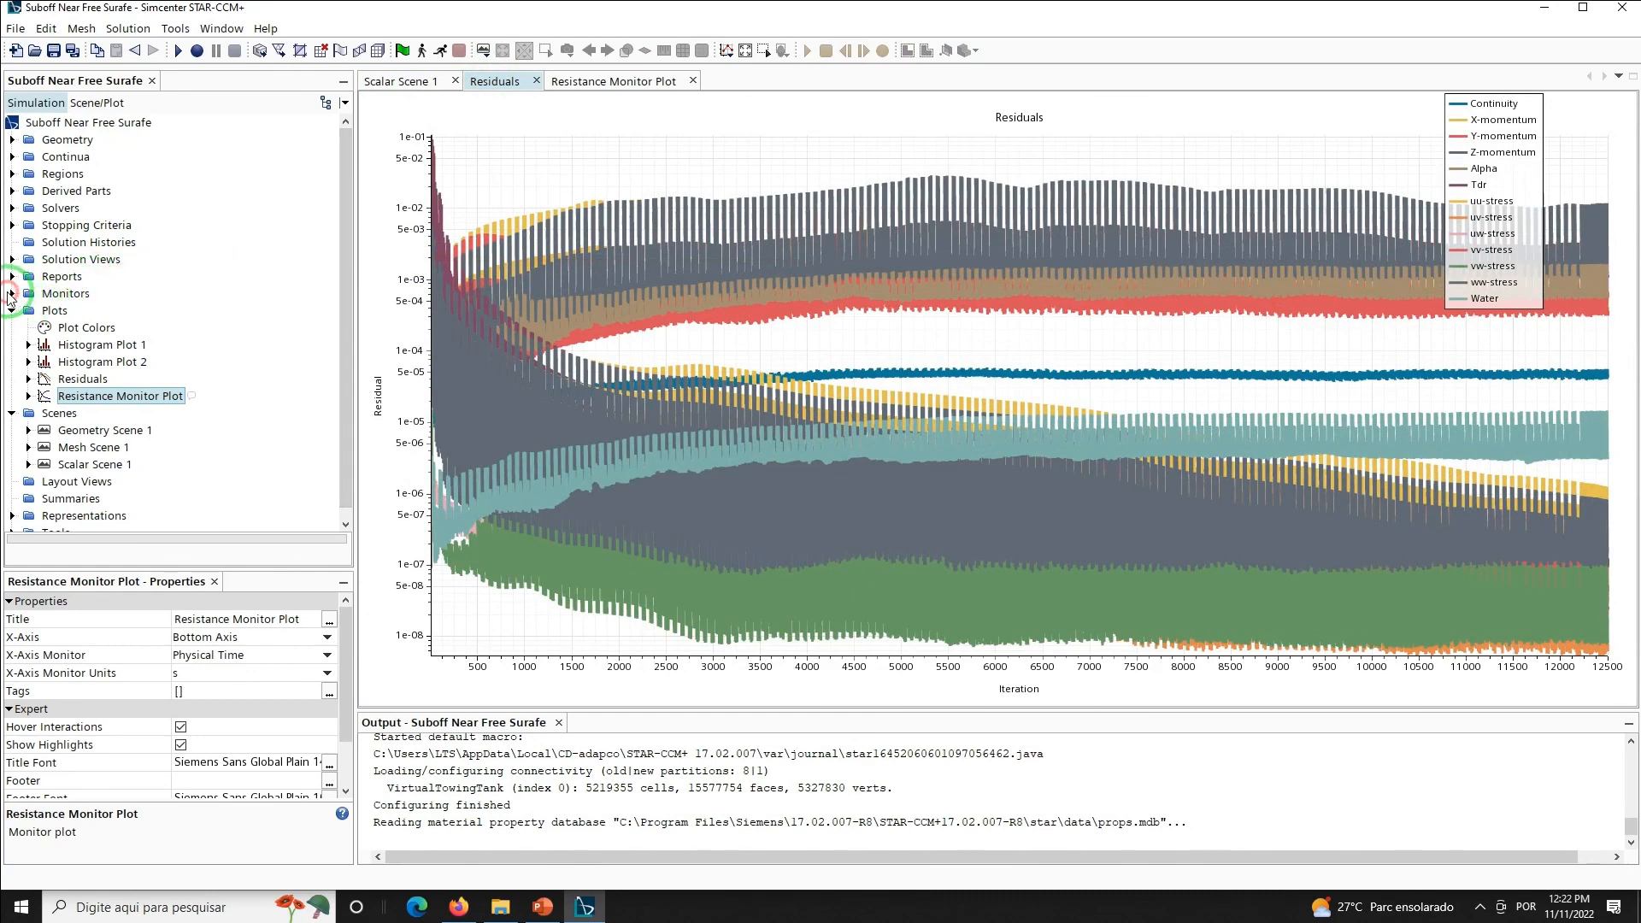
left_click(12, 293)
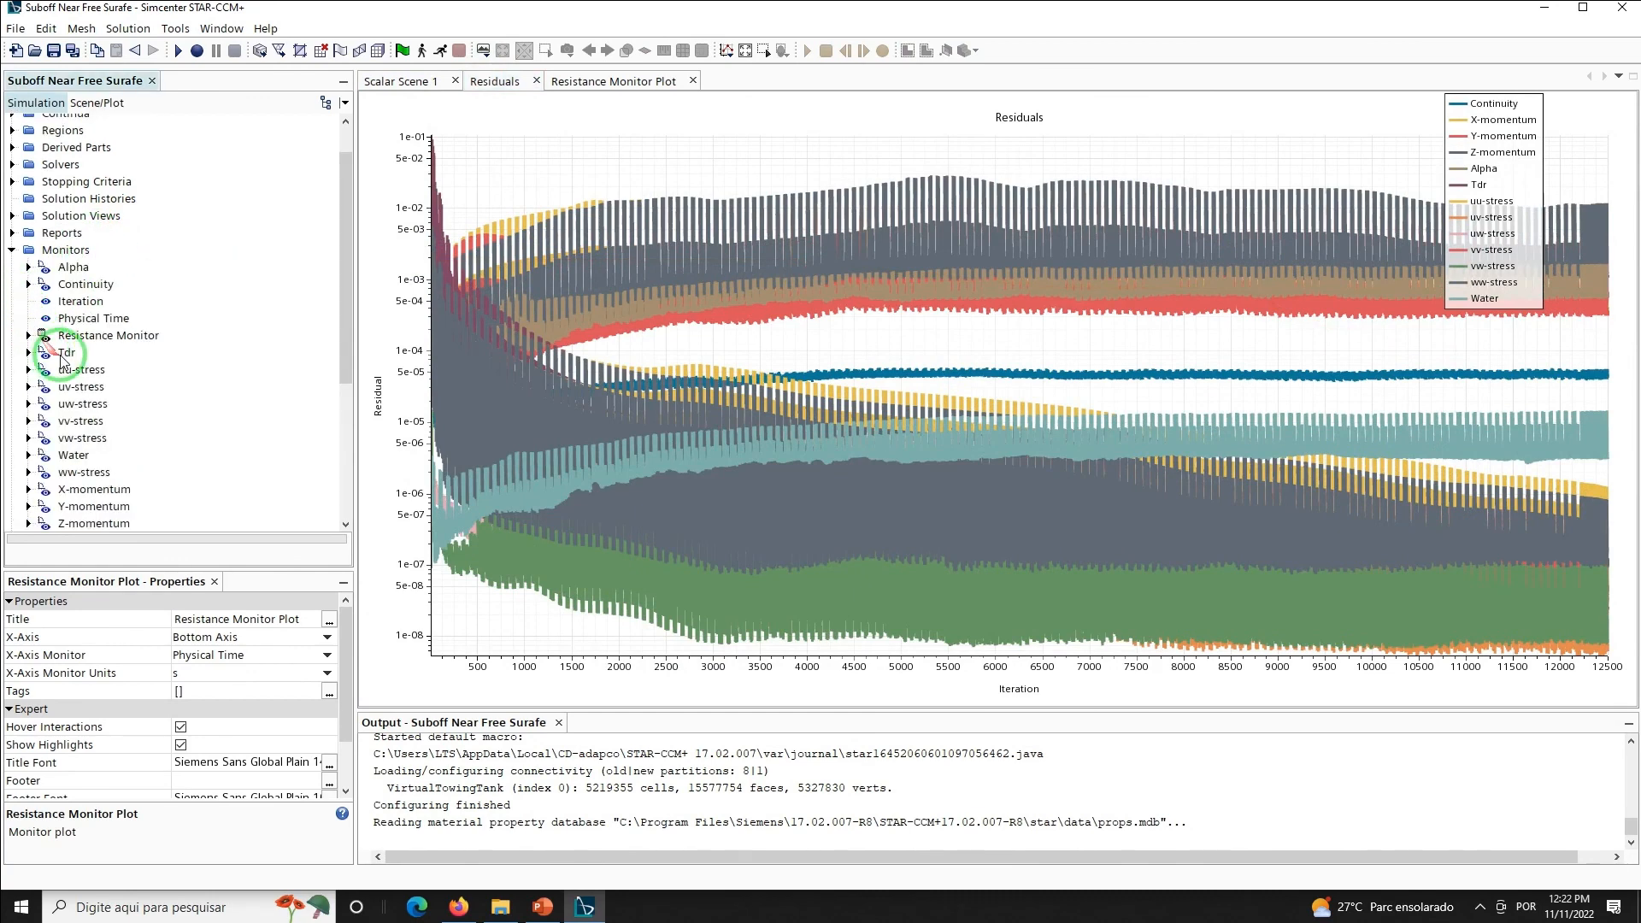
left_click(64, 354)
left_click(193, 673)
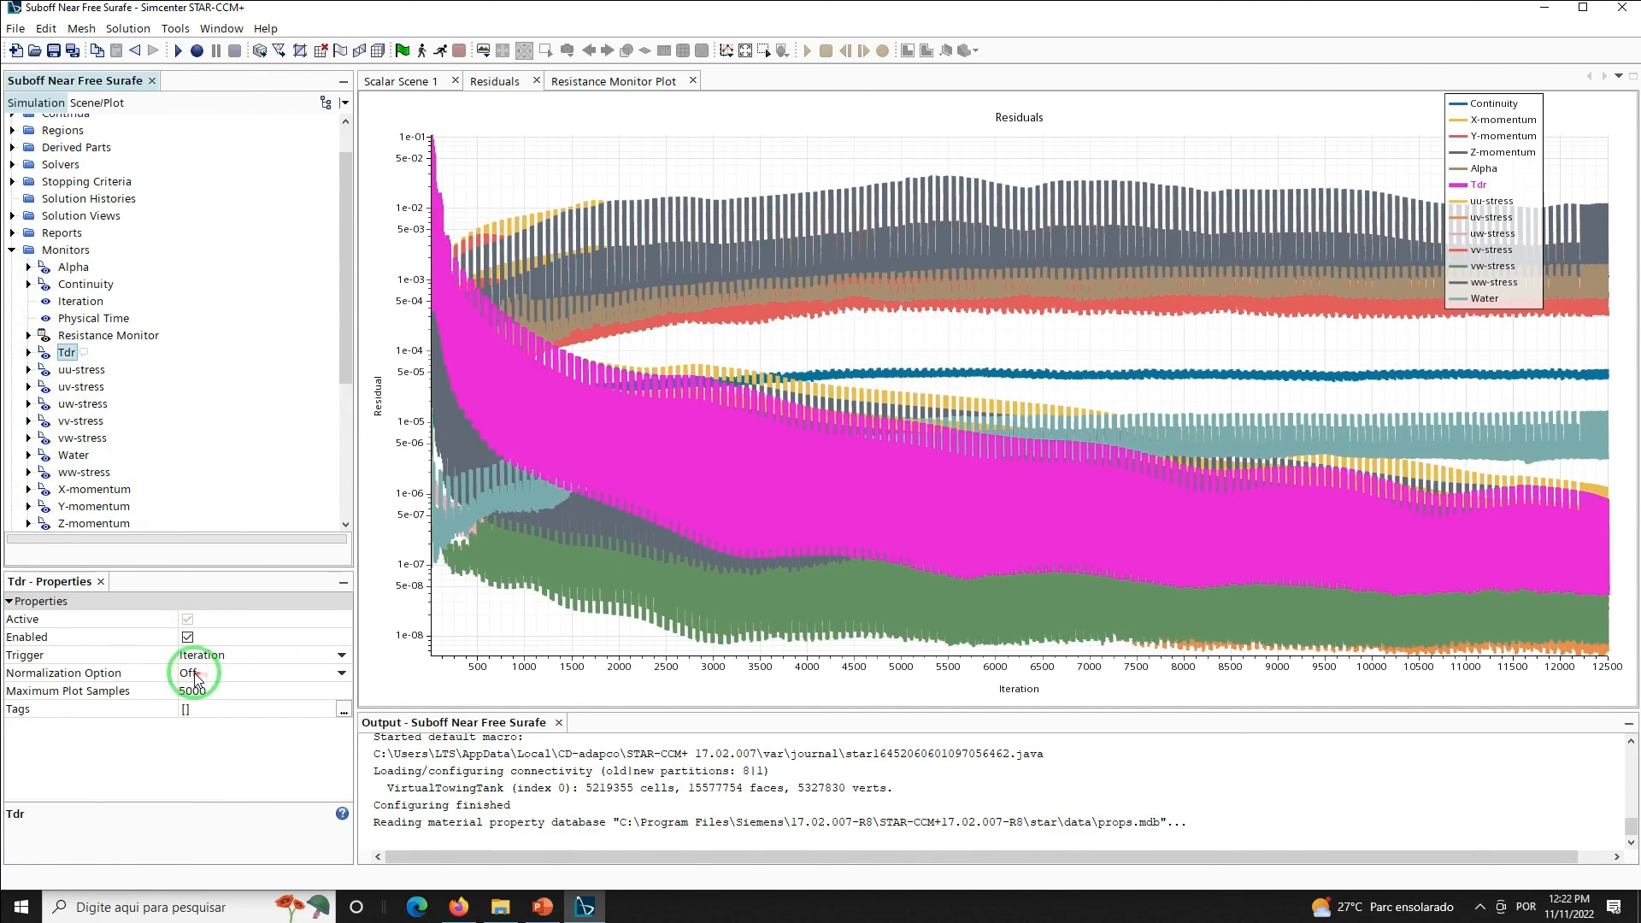
left_click(606, 83)
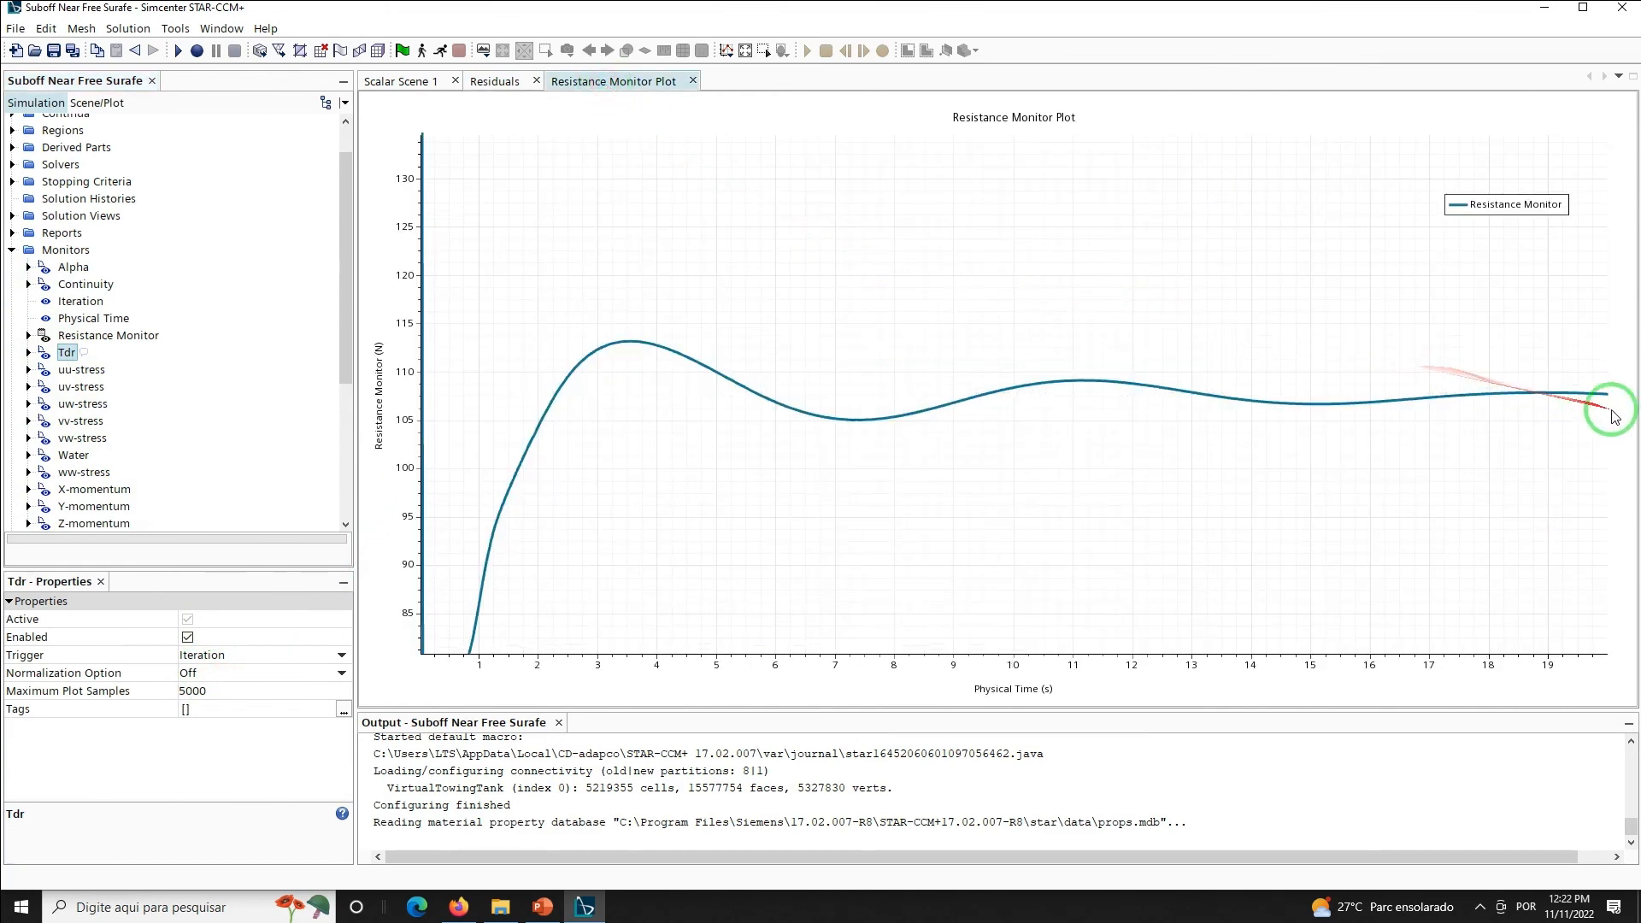